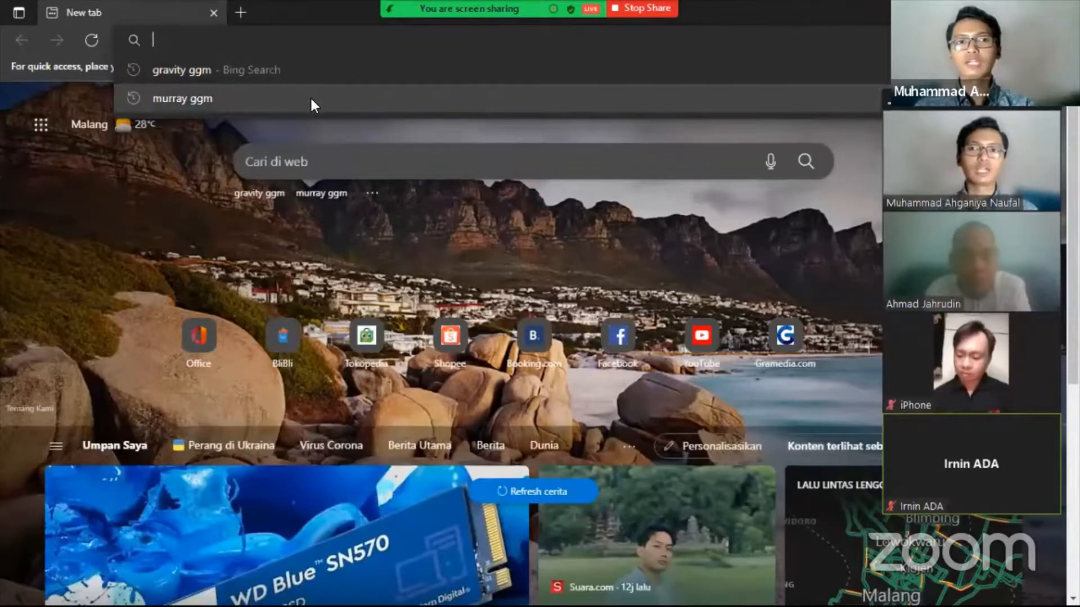
- Rerun the 'murray ggm' Bing search and open the 'GGMplus Gravity Data - The Murray Lab' result
left_click(220, 99)
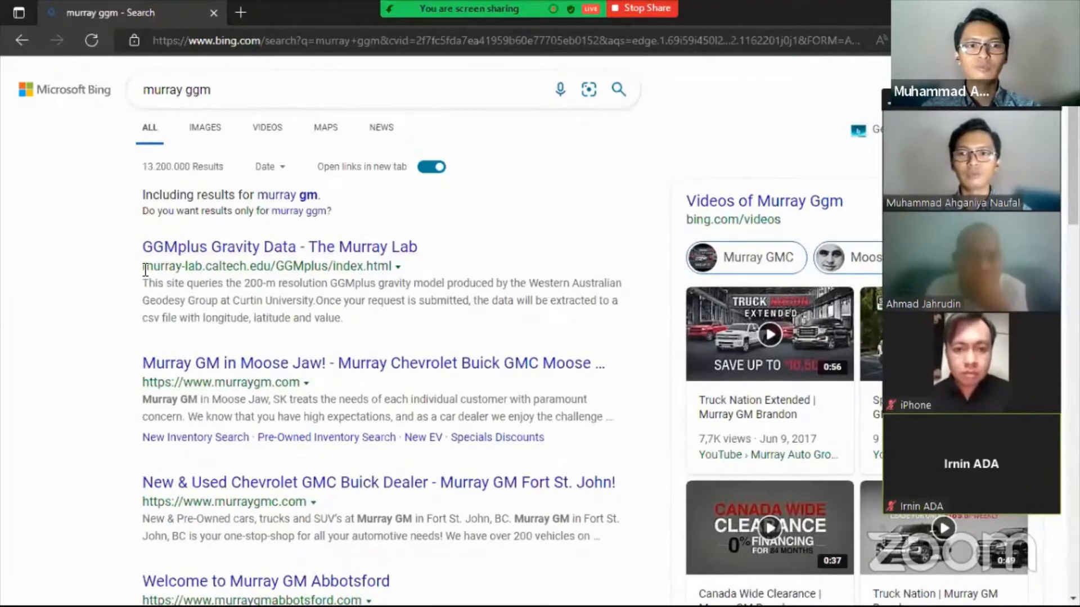
left_click(315, 248)
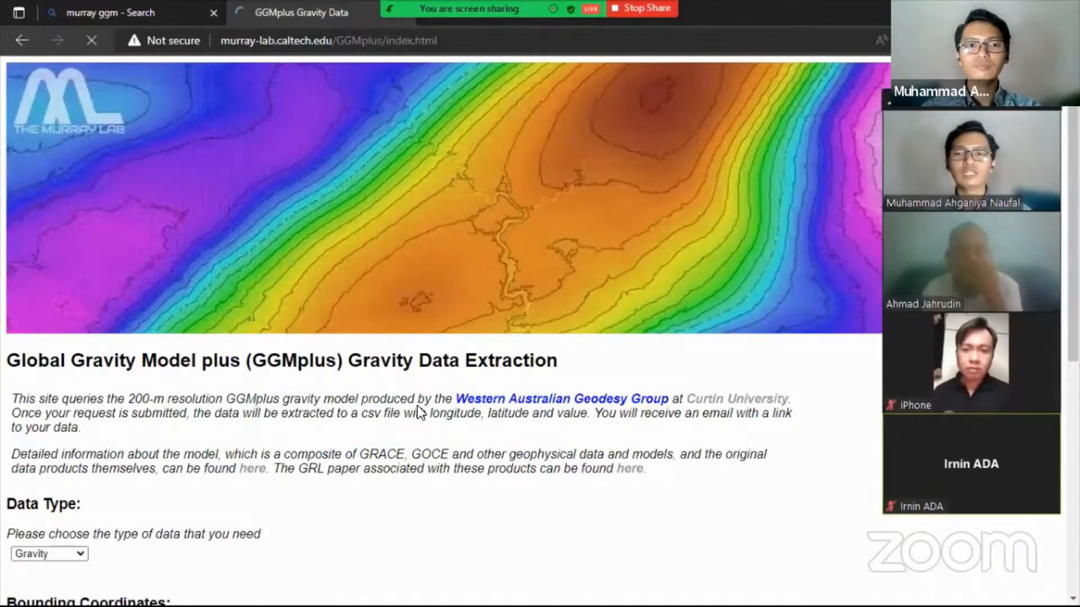
- Review the GGMplus Bounding Coordinates form, then switch to the Untitled Notepad coordinate notes
scroll(439, 334, "down", 6)
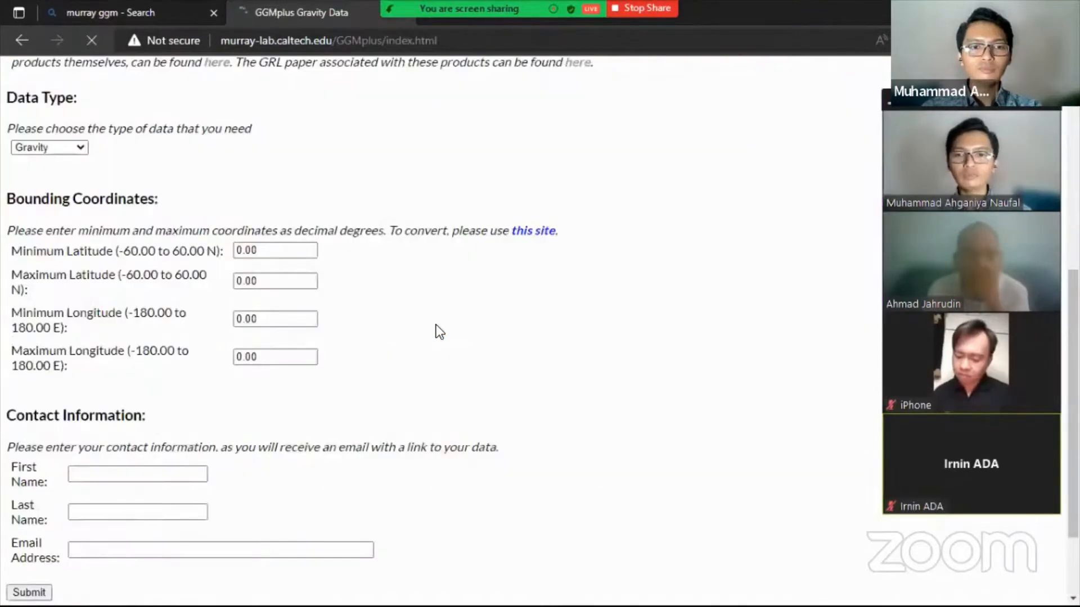
scroll(438, 326, "up", 4)
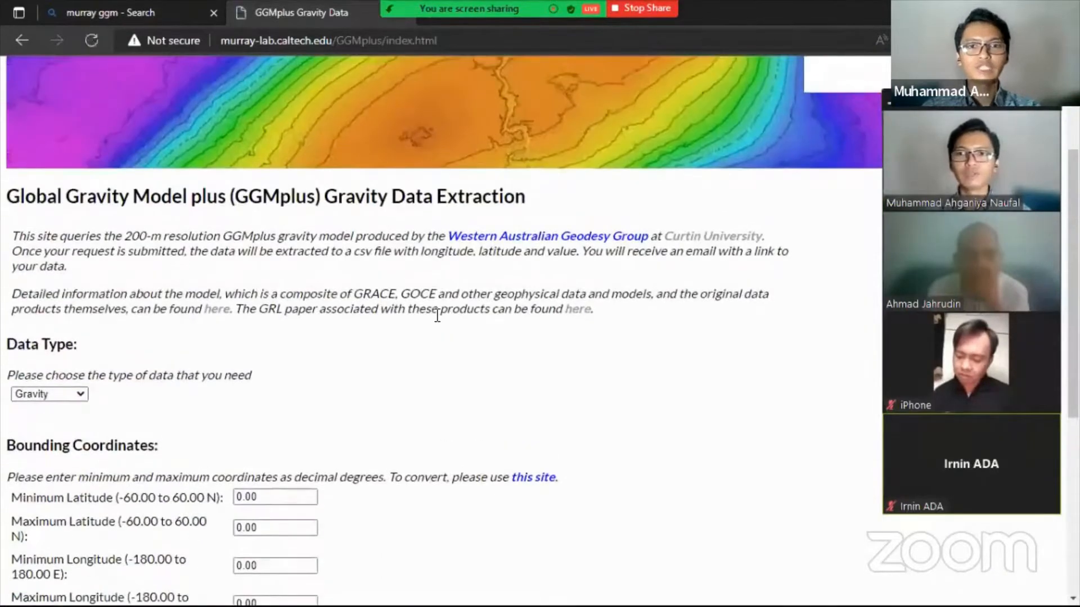
scroll(438, 316, "down", 8)
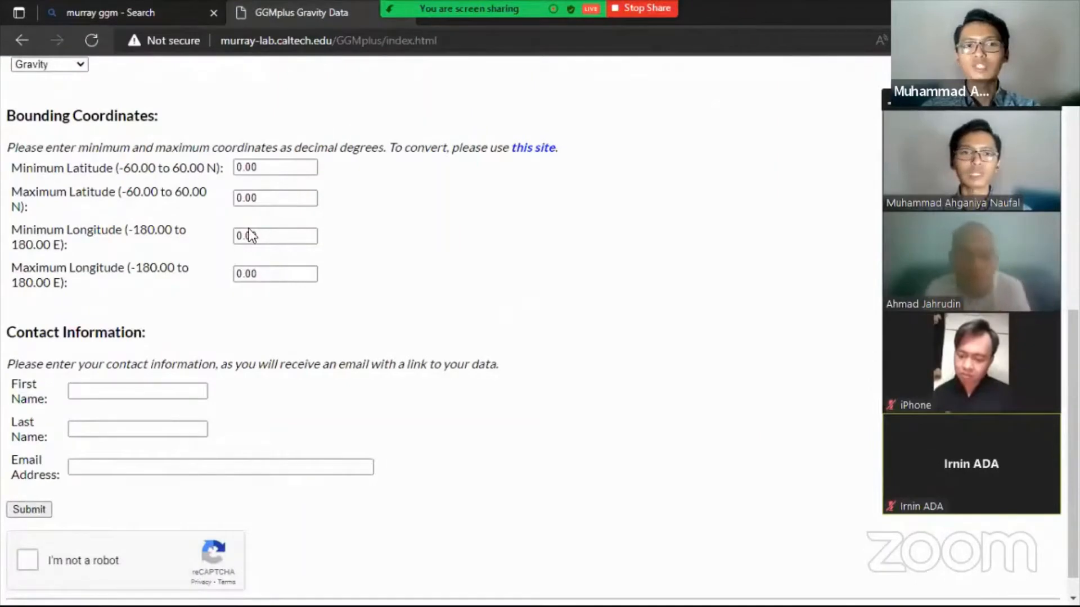
scroll(191, 220, "up", 1)
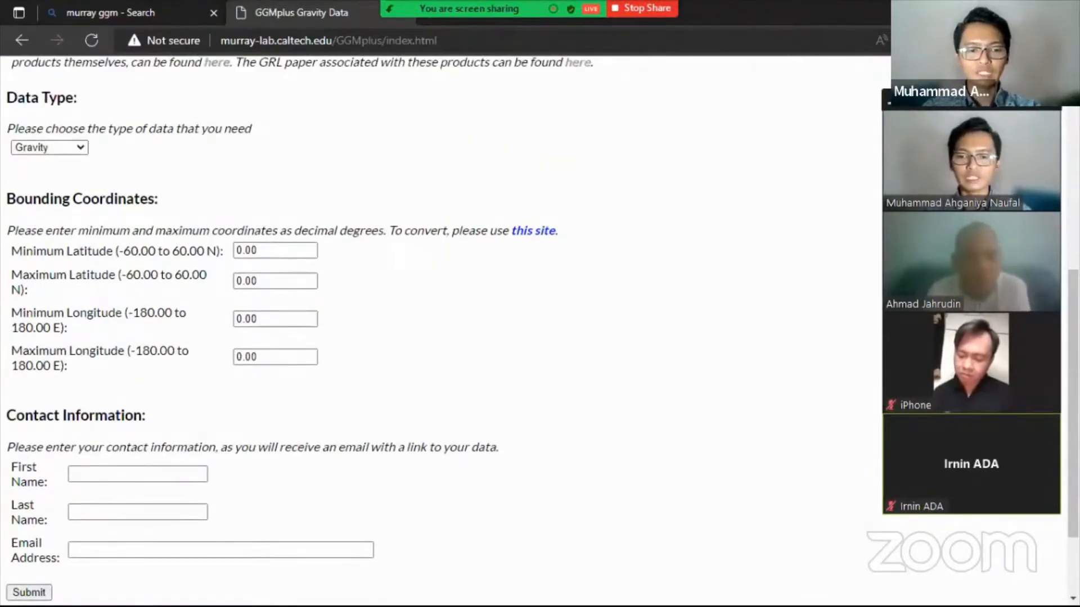
key("alt+Tab")
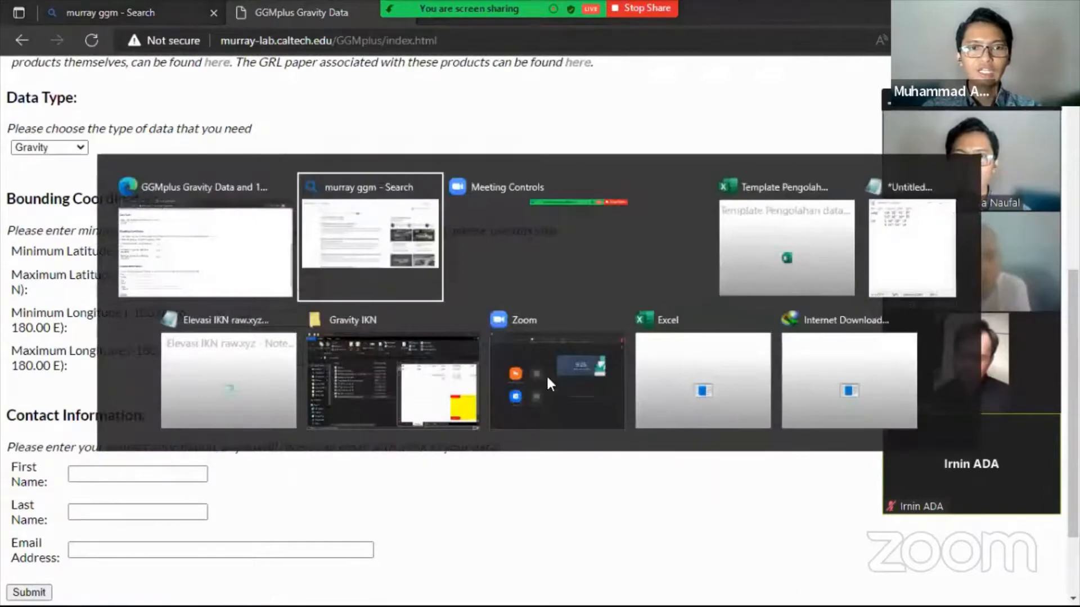
left_click(916, 235)
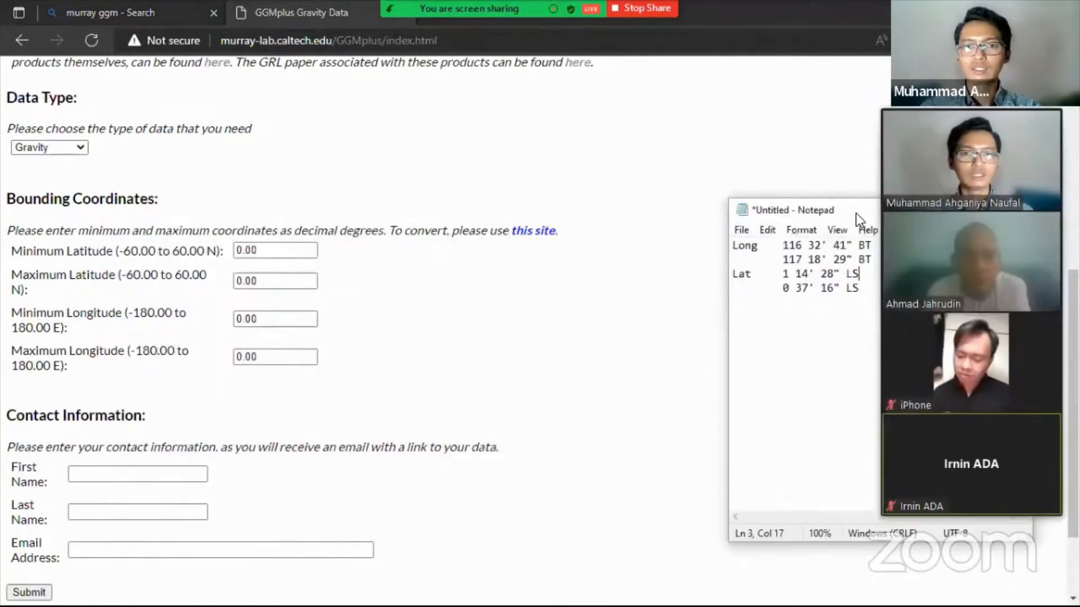
left_click_drag(856, 214, 605, 104)
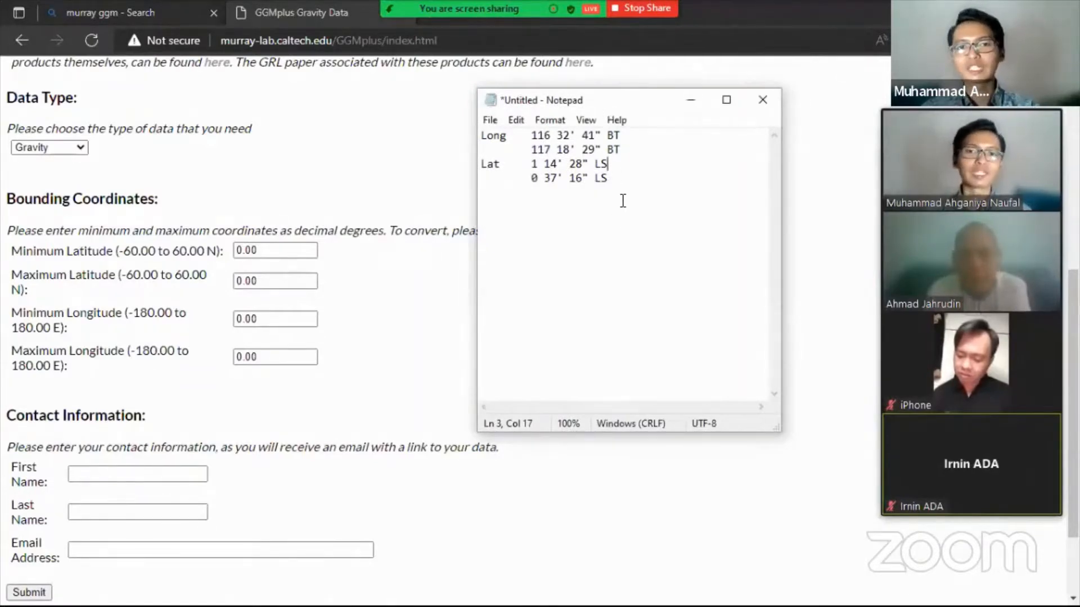
left_click_drag(482, 135, 612, 176)
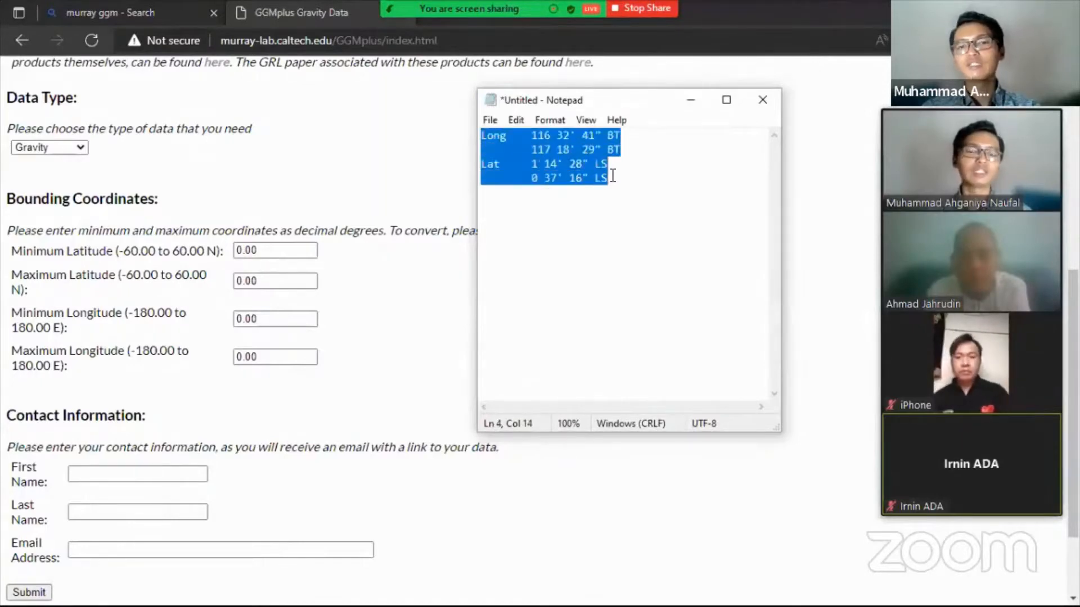
left_click(608, 174)
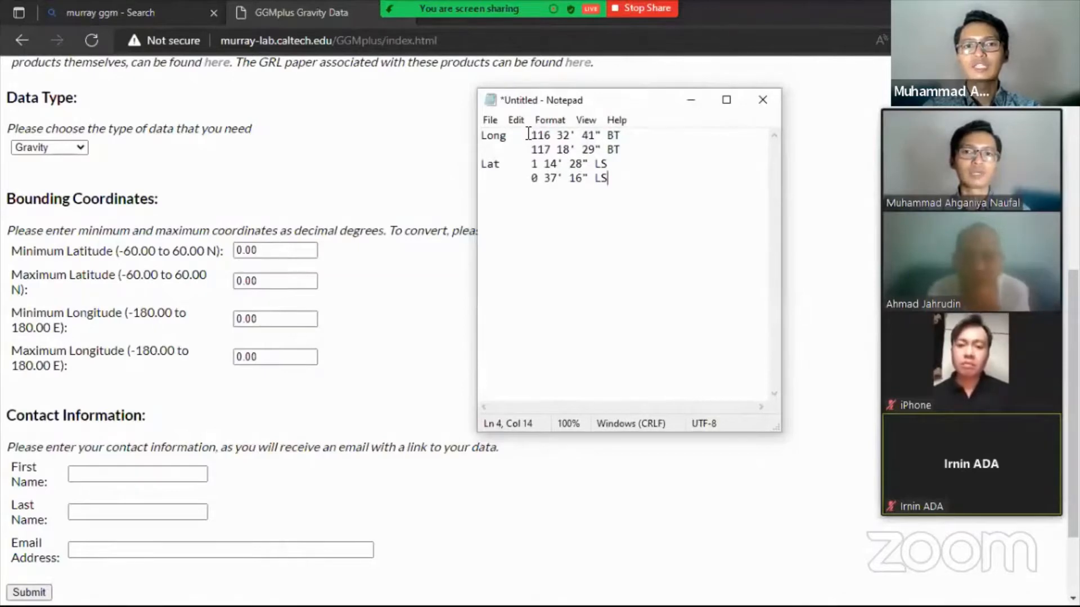
left_click_drag(481, 136, 614, 129)
left_click(499, 136)
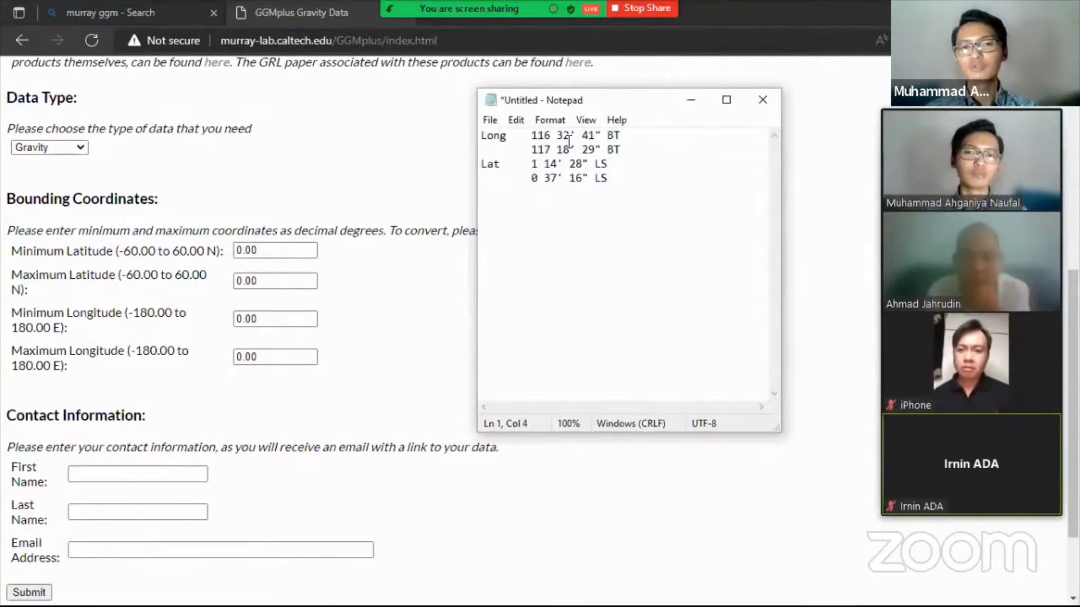
left_click_drag(531, 136, 630, 134)
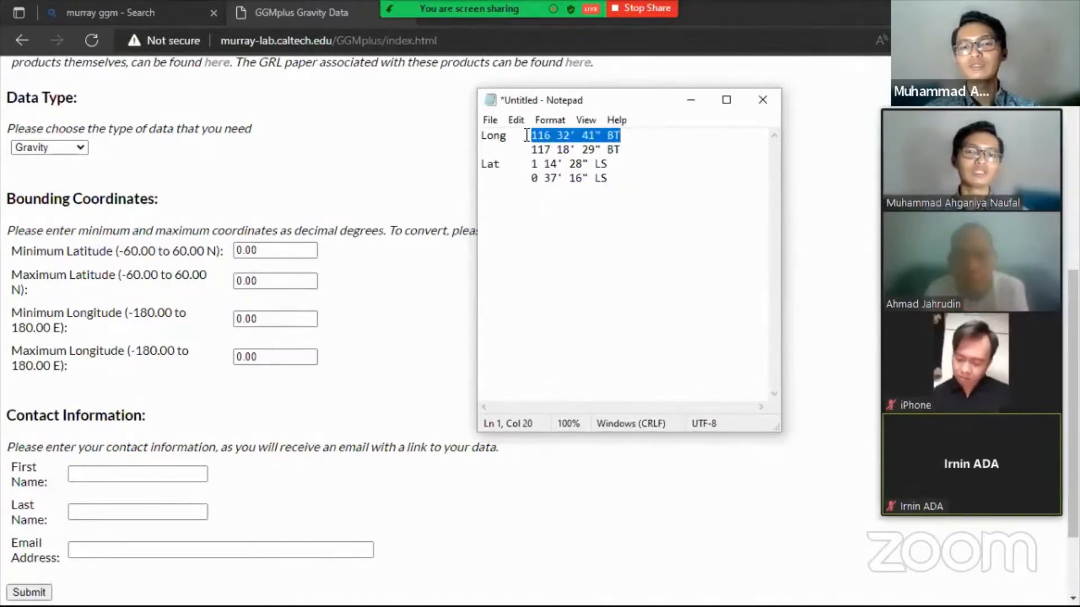
left_click_drag(529, 135, 551, 136)
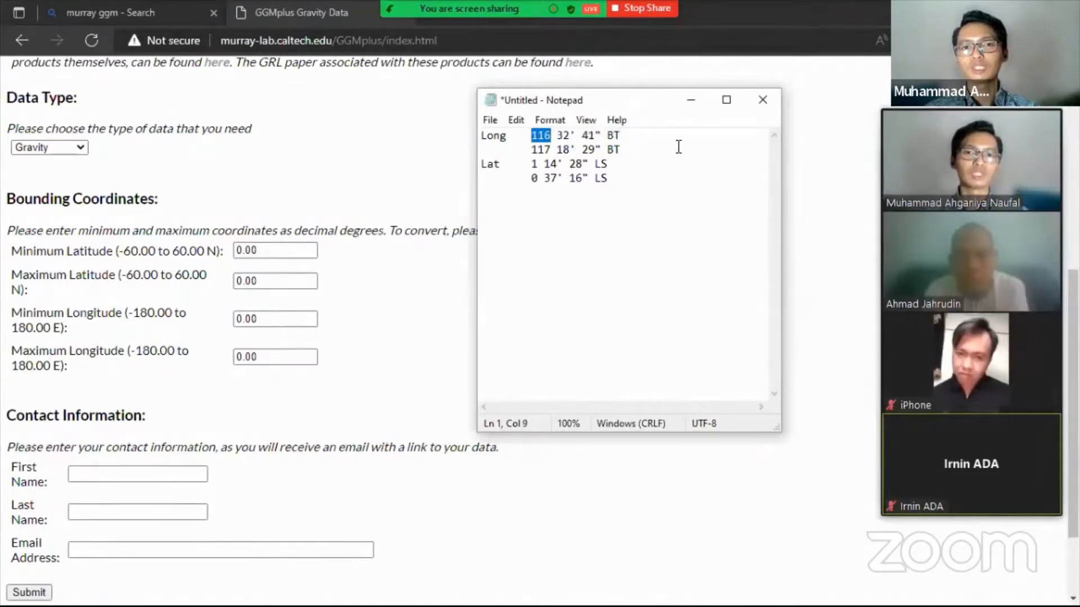
left_click(636, 139)
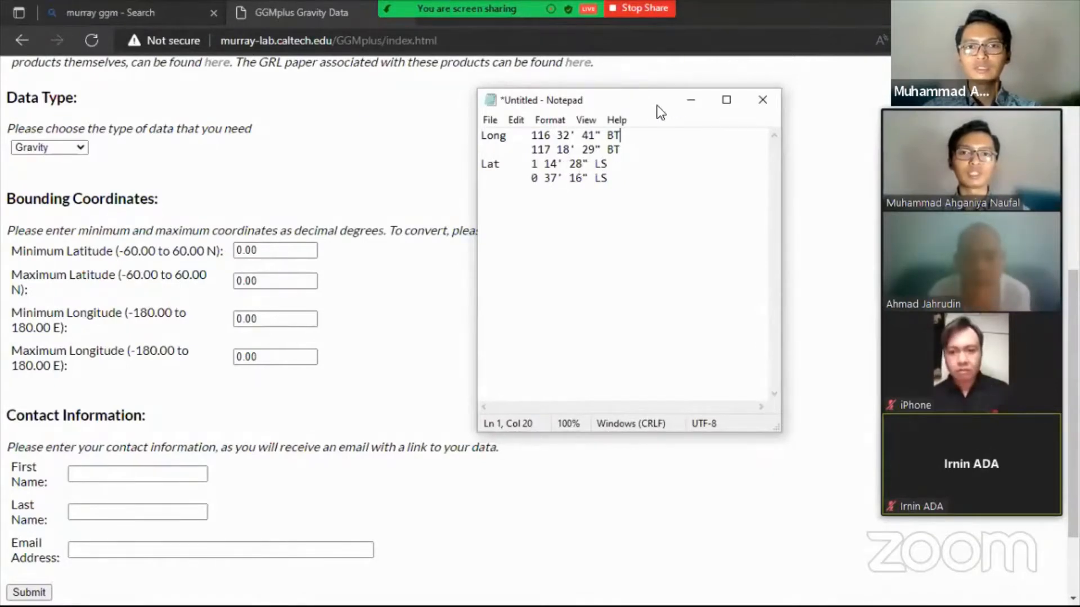
left_click(703, 92)
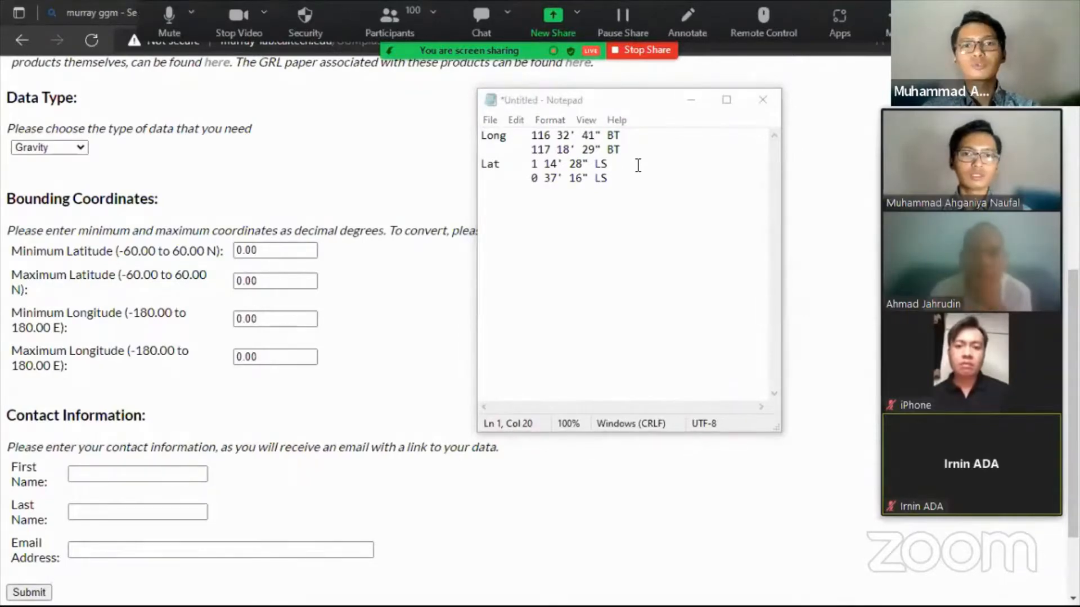
left_click(619, 167)
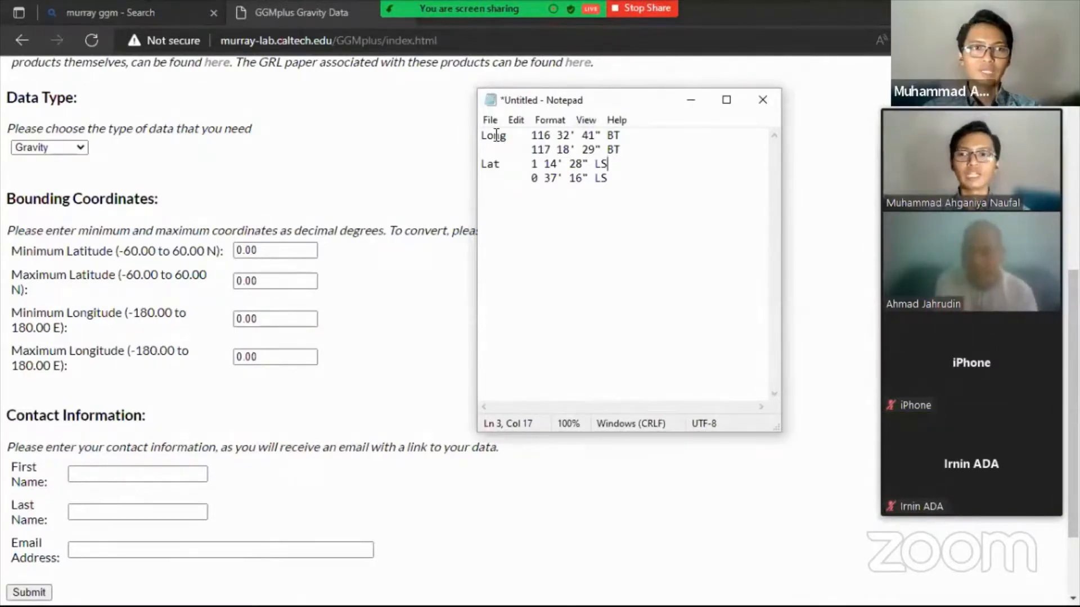
left_click_drag(480, 102, 495, 135)
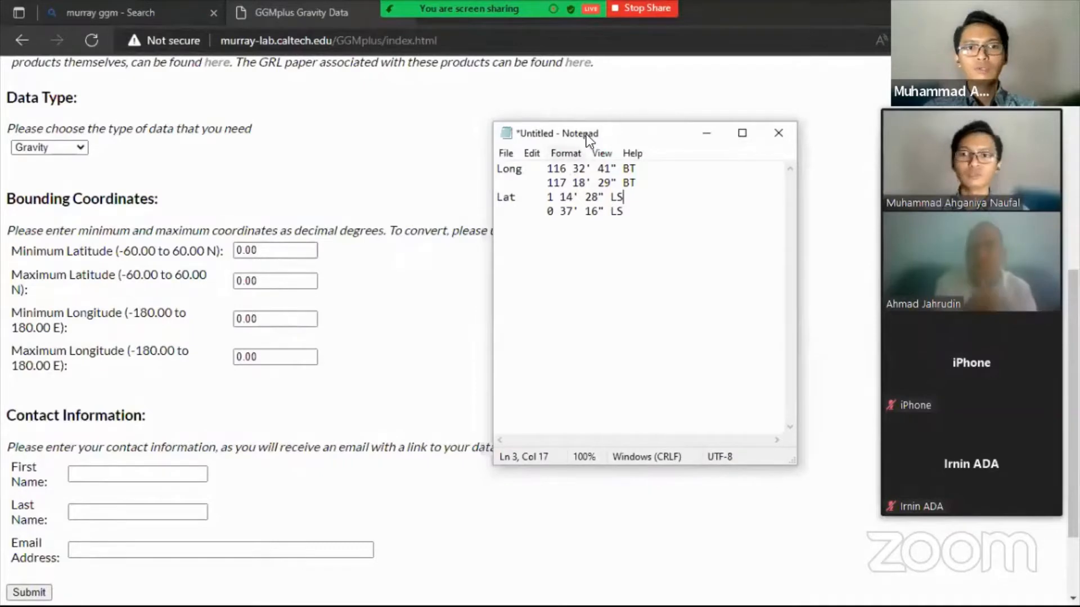
left_click_drag(293, 232, 383, 234)
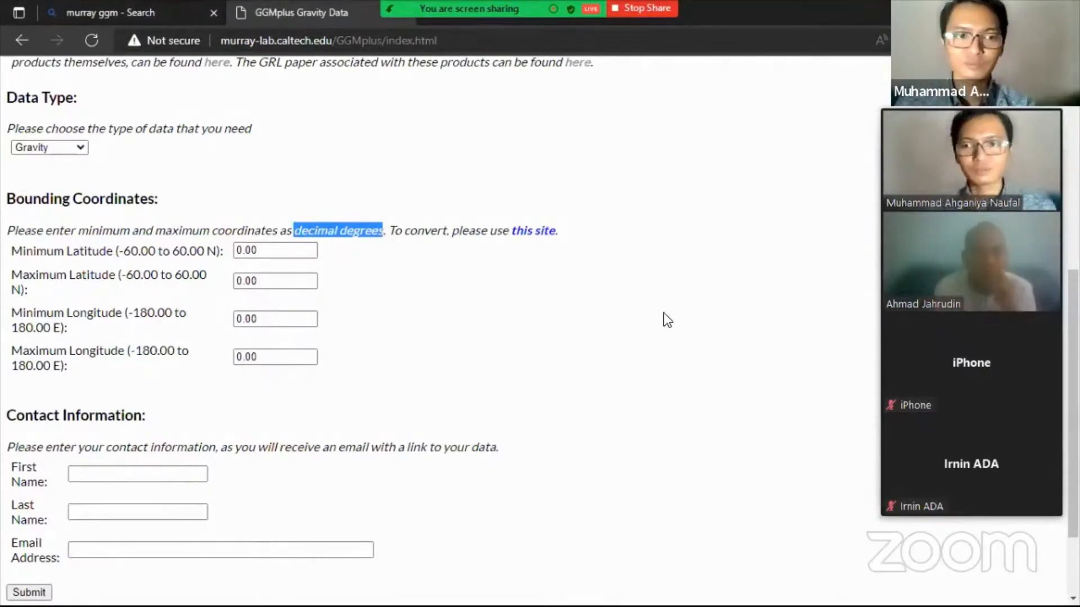
- Select all four Long and Lat coordinate lines, including labels, in Notepad and switch to Excel
key("alt+Tab")
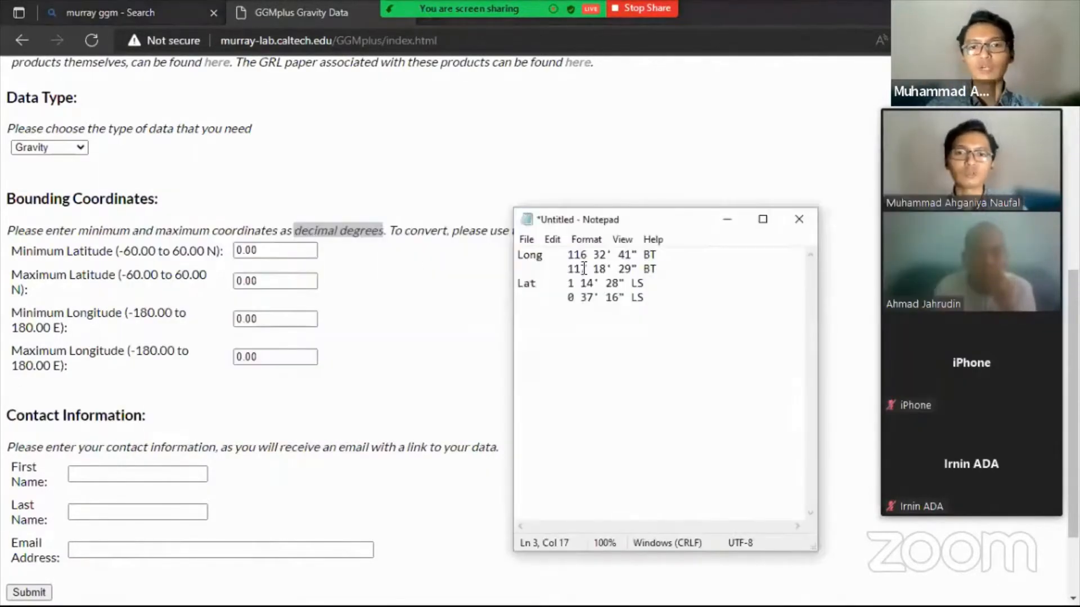
left_click_drag(571, 254, 657, 299)
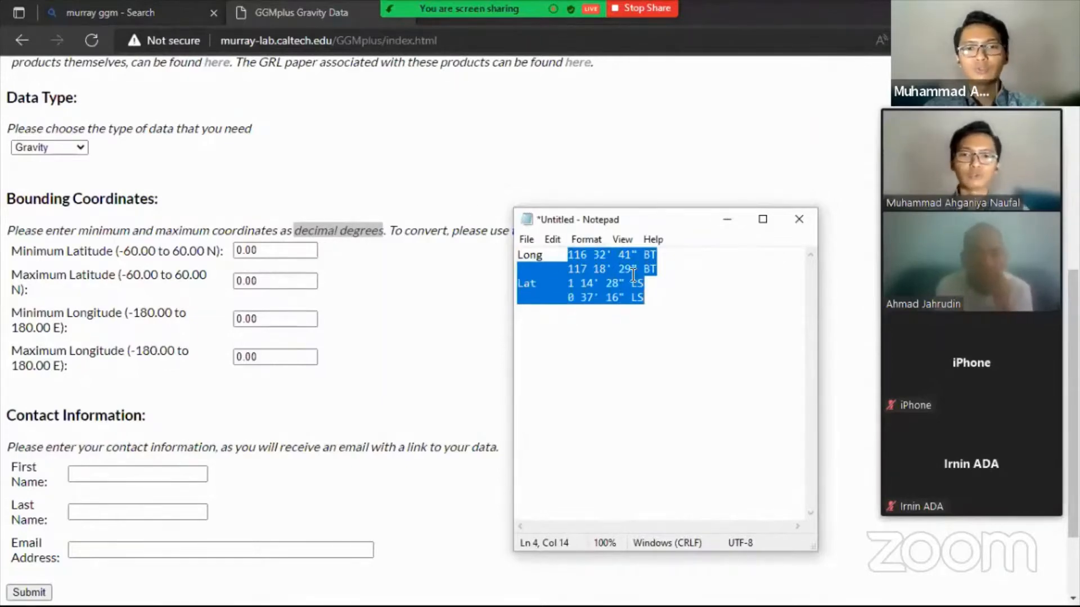
left_click_drag(518, 256, 686, 295)
key("ctrl+c")
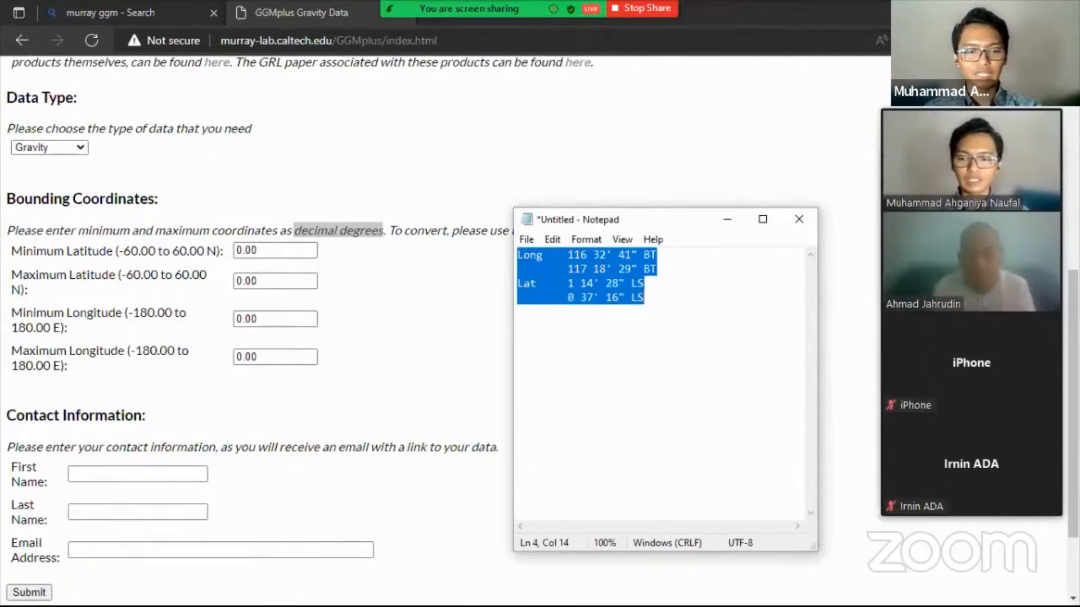
key("super")
left_click(453, 594)
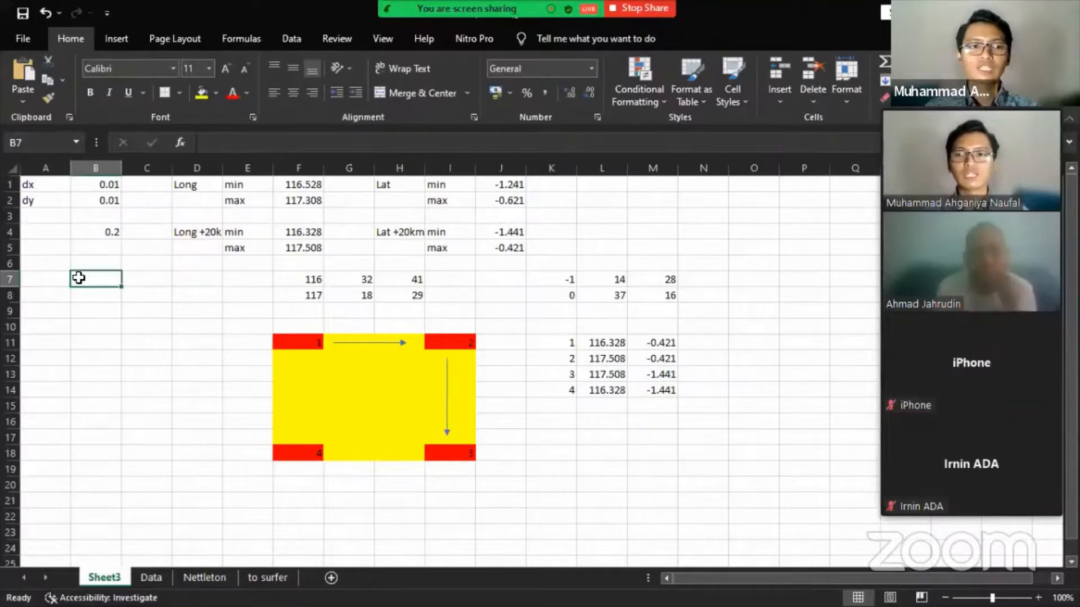
- Paste the Long and Lat coordinate lines into Sheet3 at A8, filling A8:B11
left_click(55, 276)
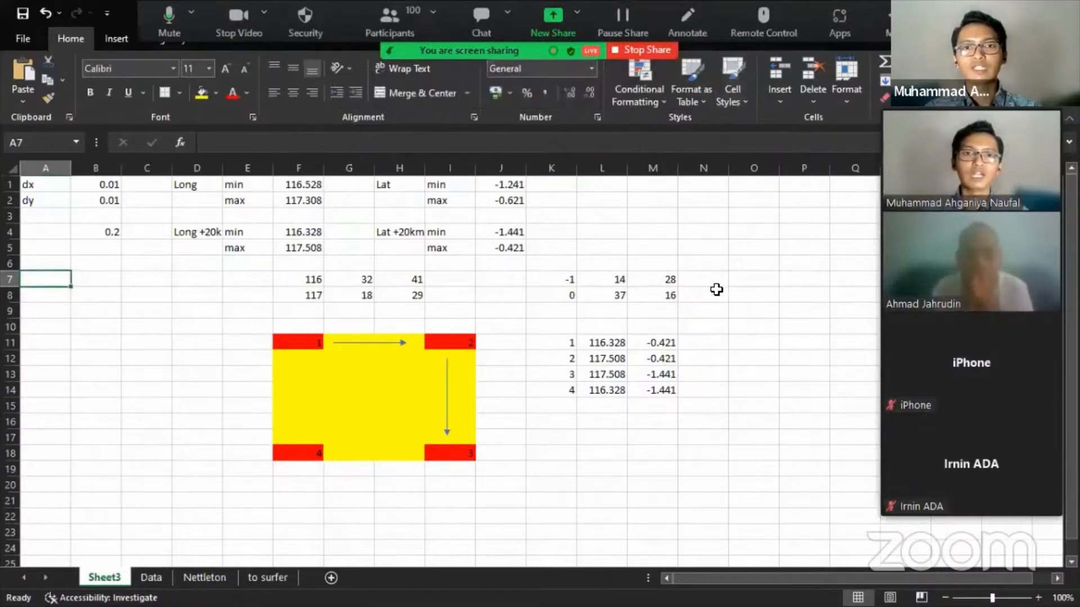
left_click(717, 289)
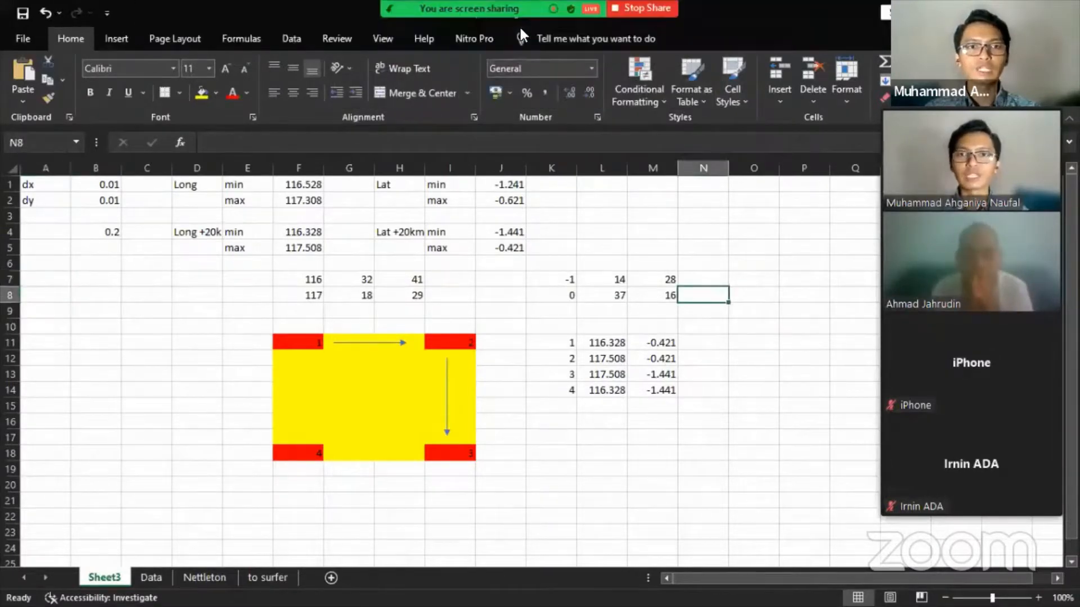
left_click(45, 293)
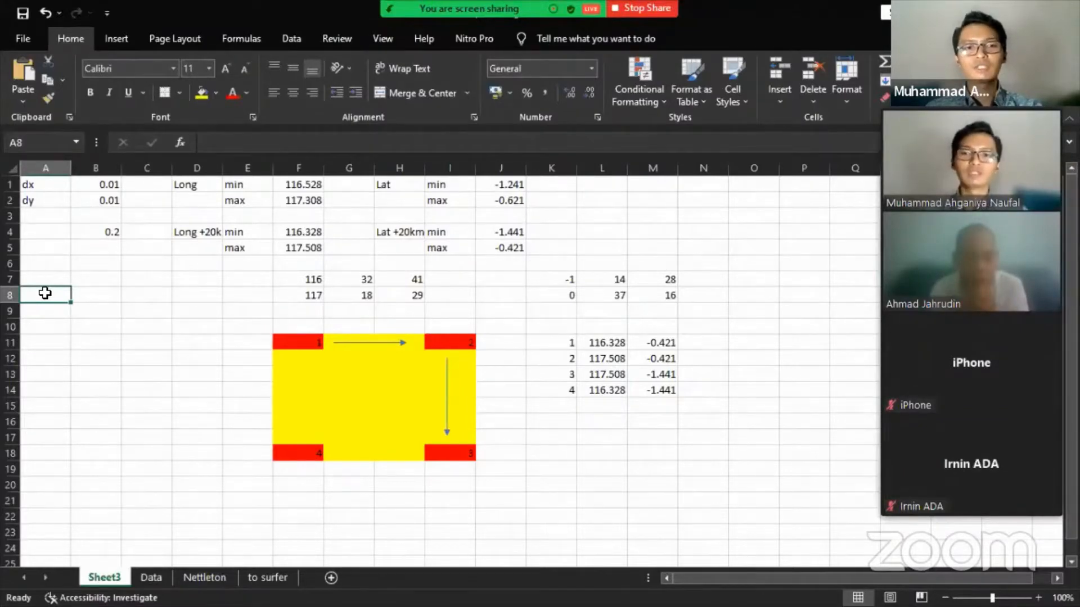
key("ctrl+v")
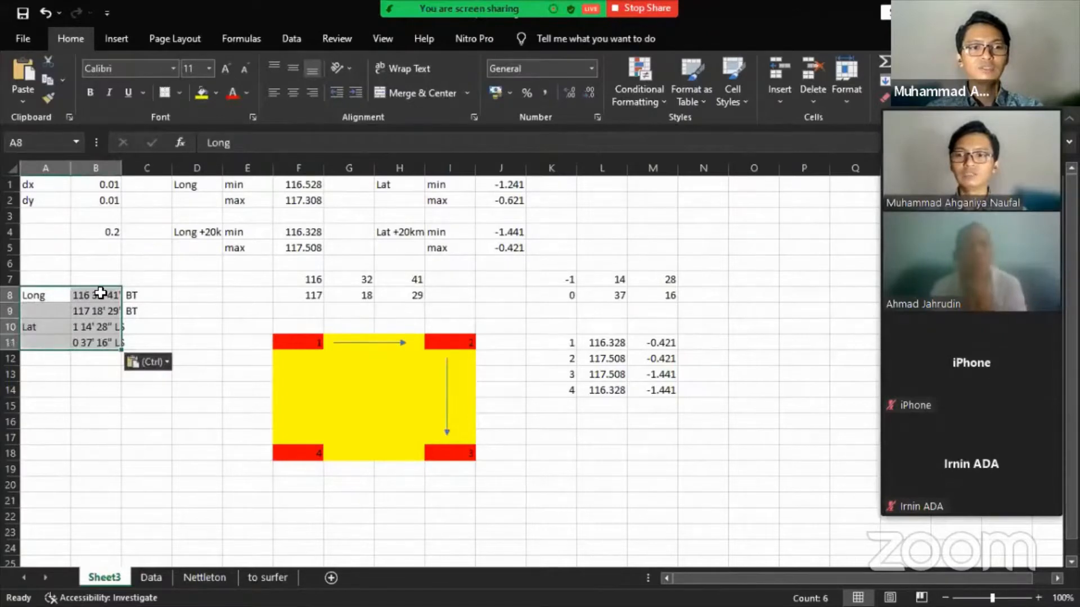
- Check the pasted DMS values in B8:B11 and select the degree-minute-second numbers in F7:M8
left_click_drag(103, 298, 96, 345)
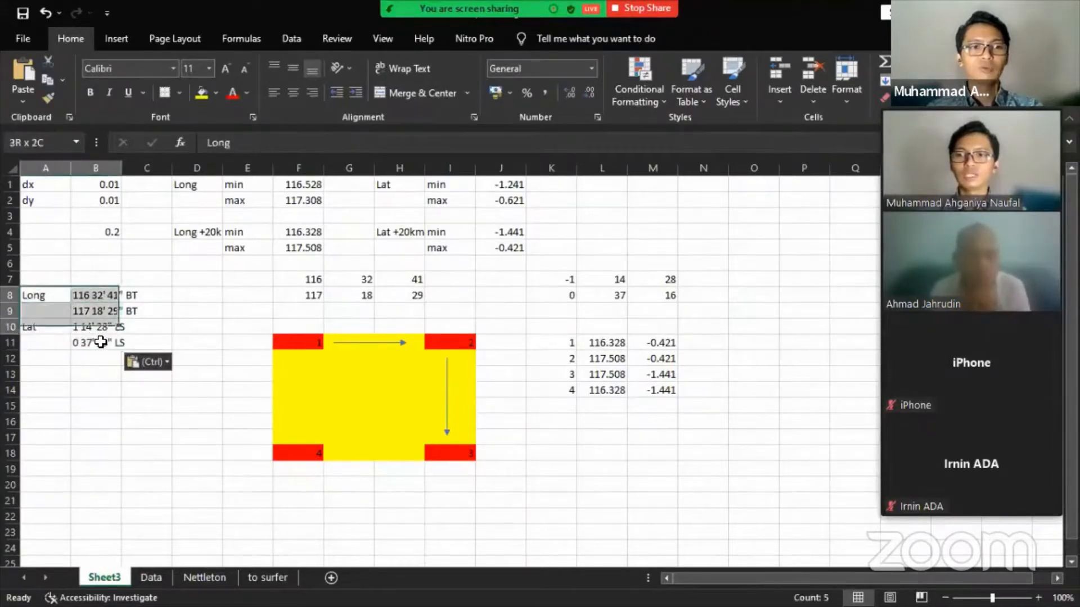
left_click(99, 296)
left_click(99, 309)
left_click(97, 336)
key("Up")
left_click(103, 307)
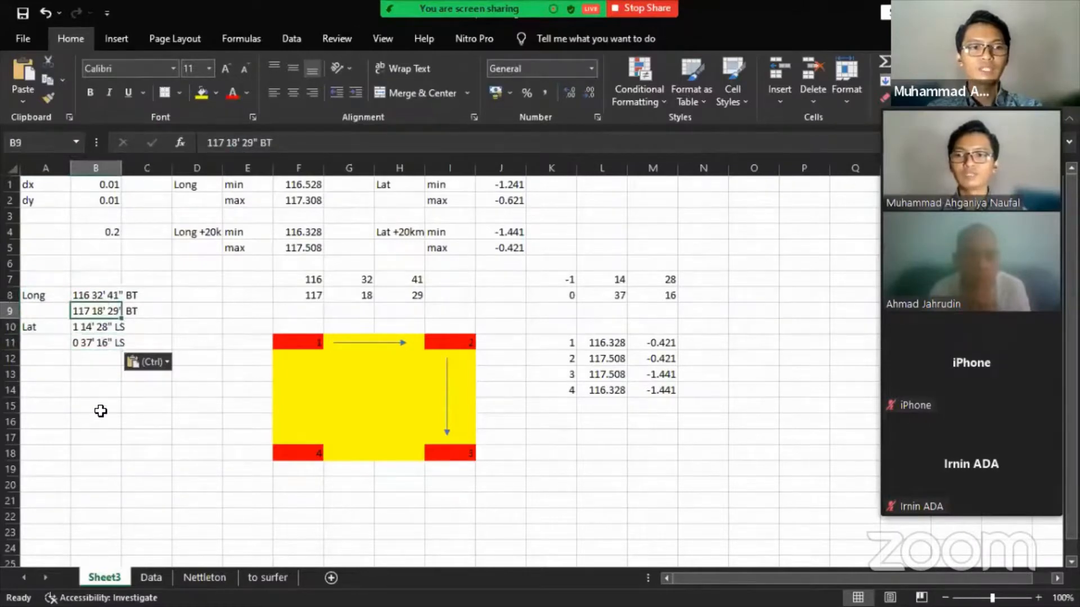
left_click(107, 372)
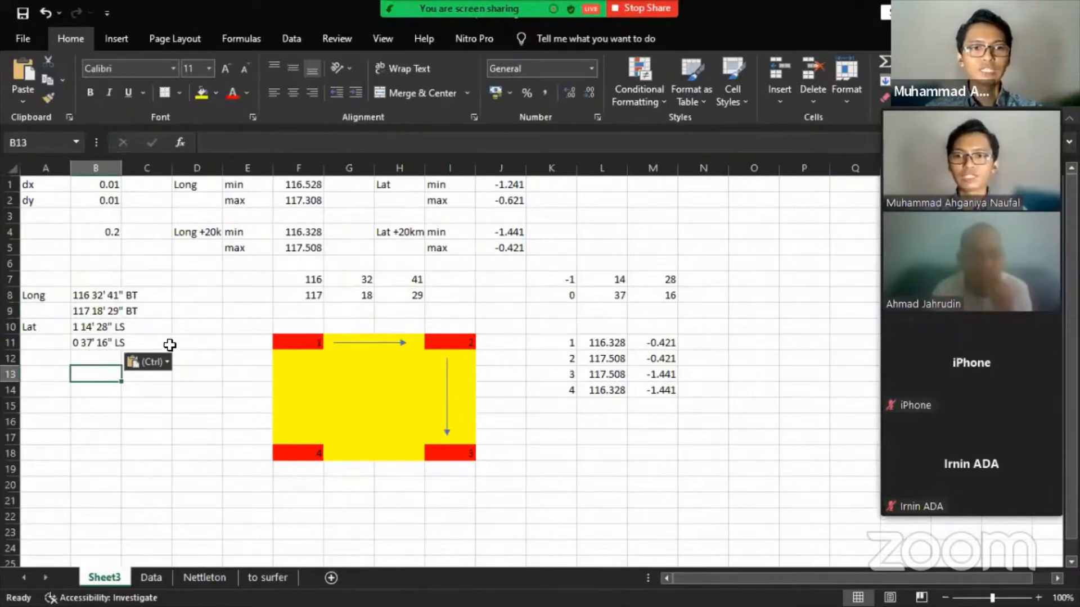
left_click_drag(298, 273, 670, 291)
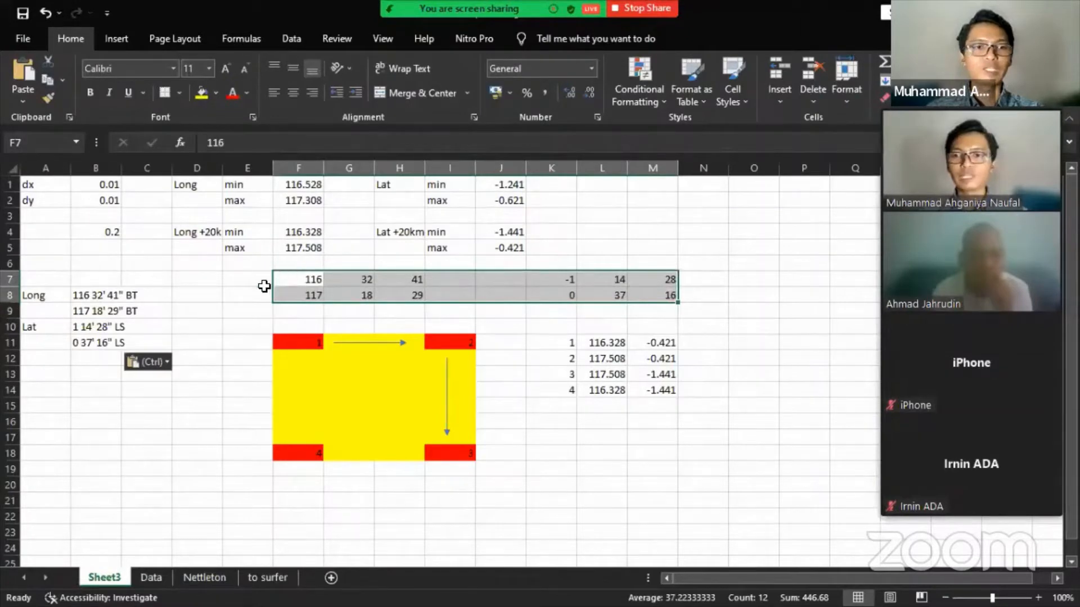
- Label the DMS rows 'long' in E7 and 'lat' in J7
left_click_drag(294, 280, 301, 303)
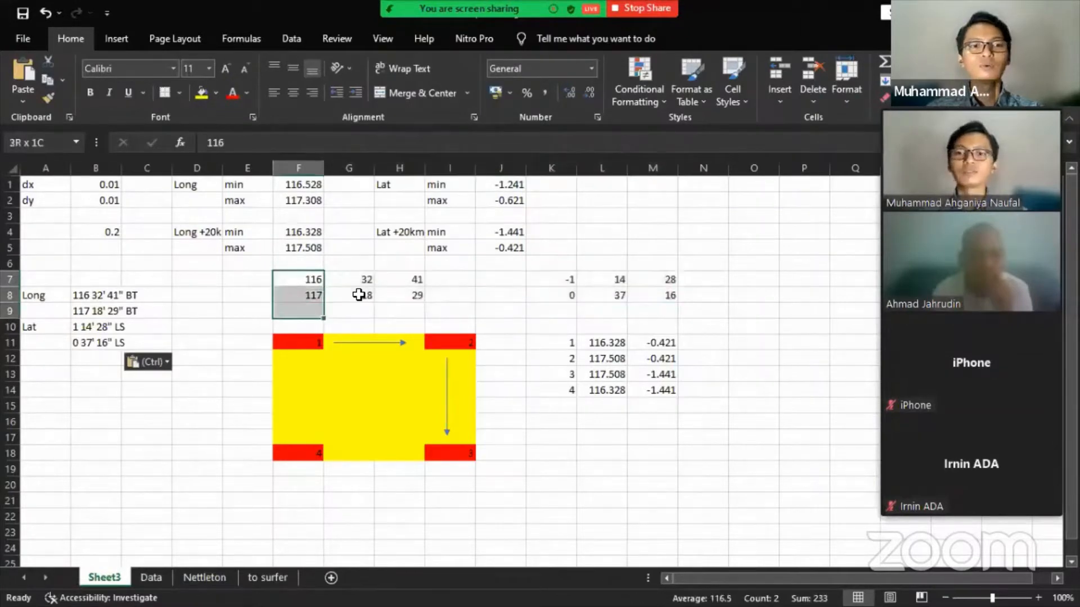
left_click_drag(356, 281, 411, 296)
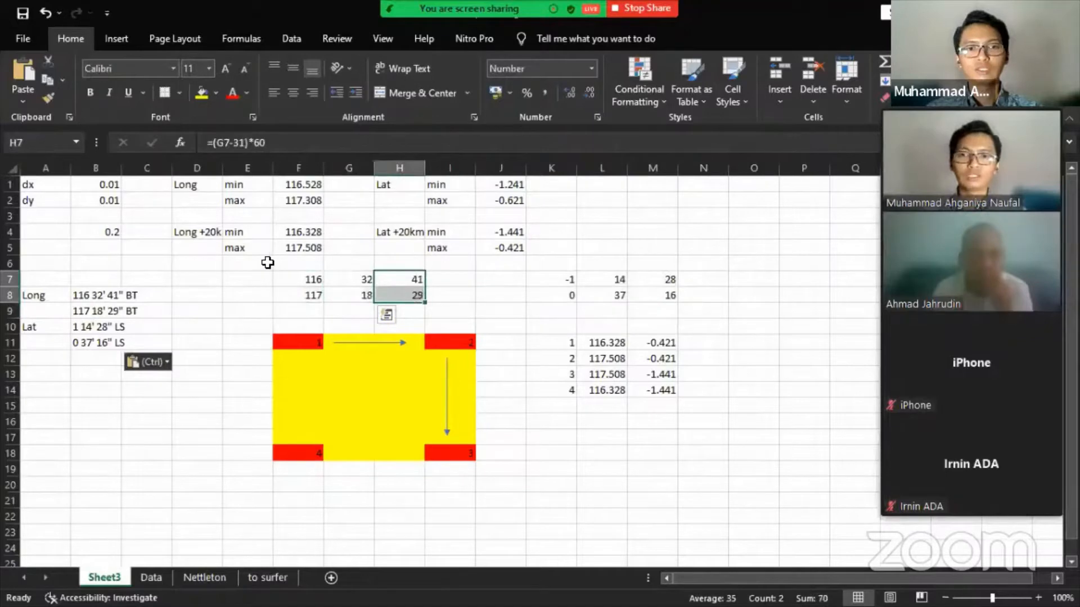
left_click(248, 282)
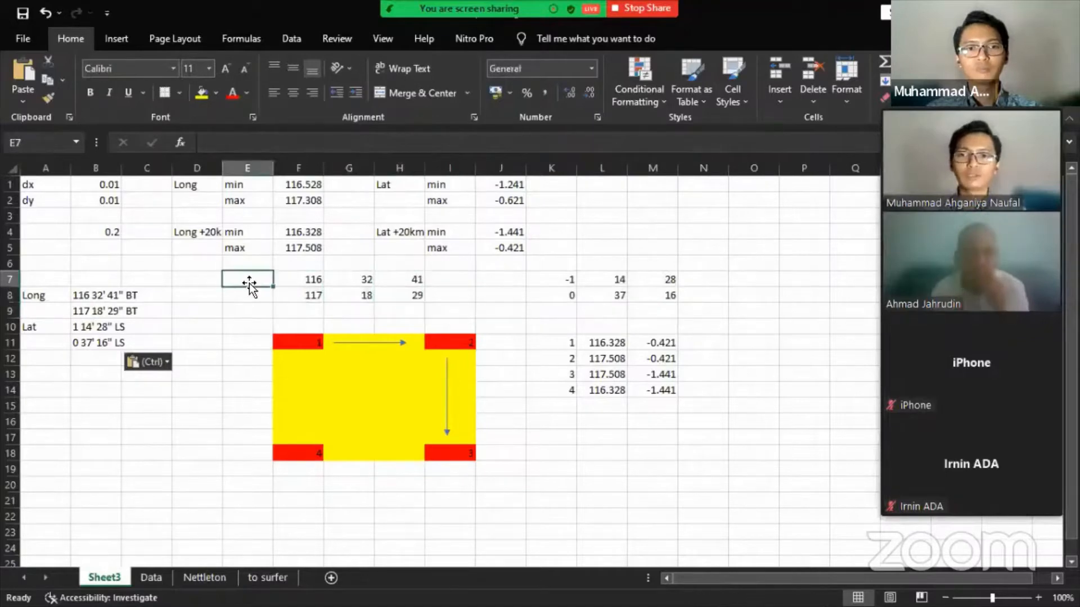
type("long")
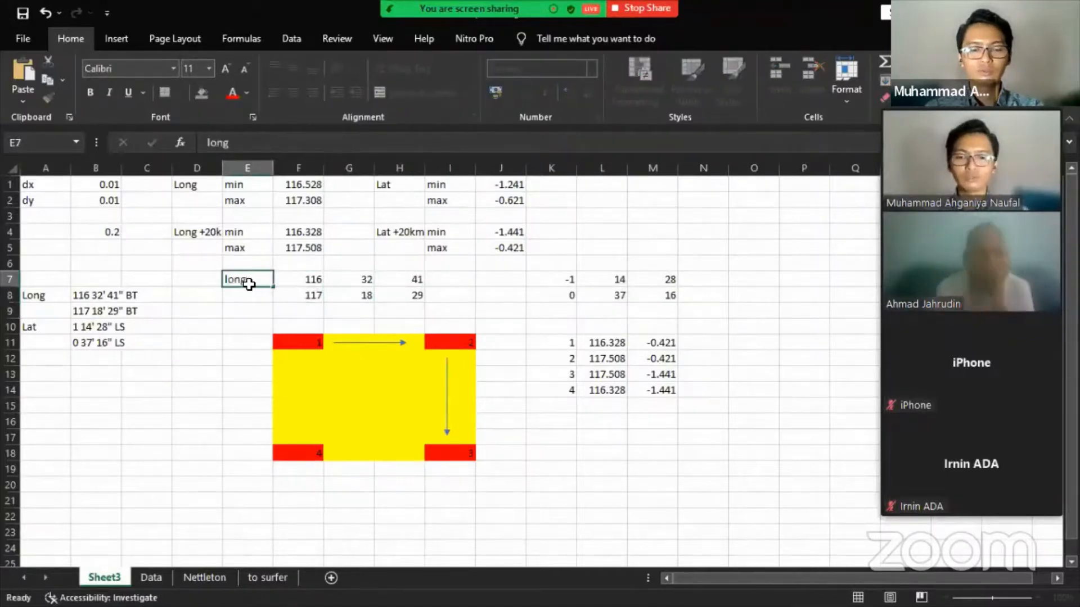
key("Right")
key("Right")
key("Right")
key("Right")
key("Right")
type("lat")
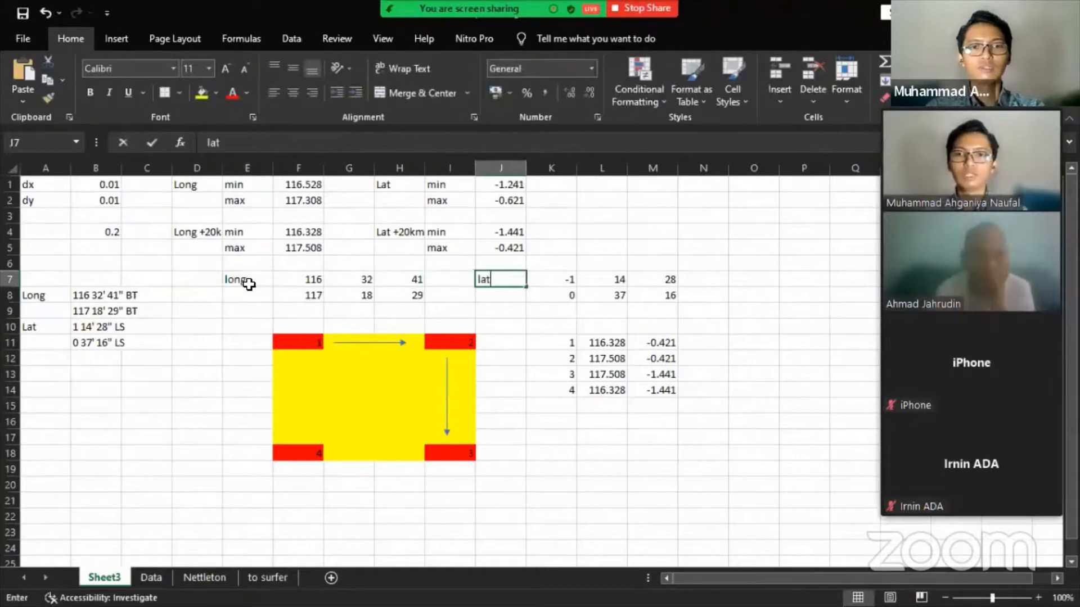
key("Return")
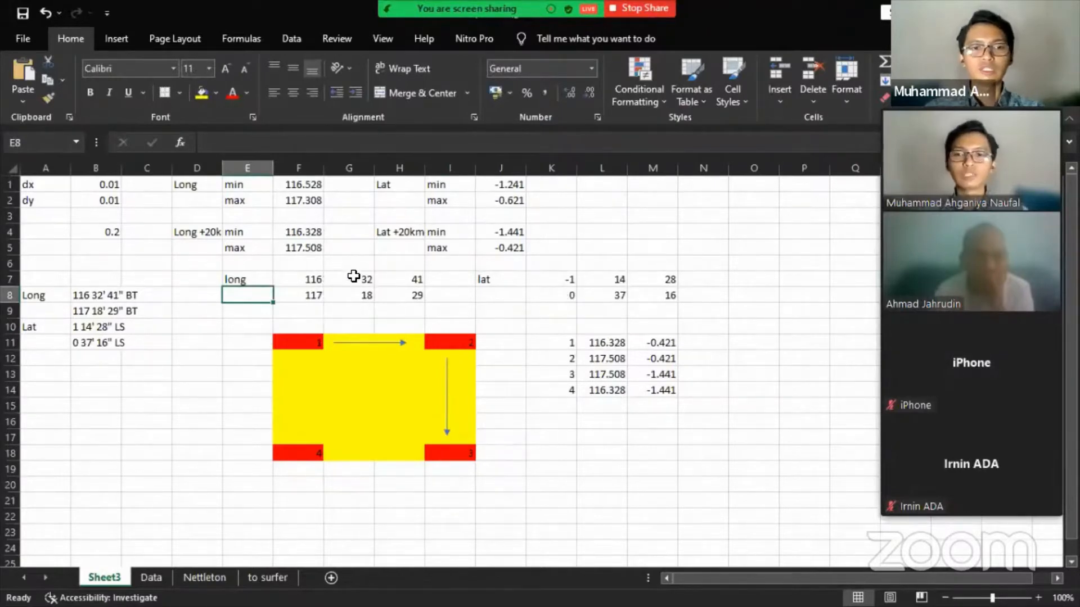
- Paste new values over the longitude seconds cells after reviewing the minutes and seconds formulas
left_click_drag(349, 279, 365, 294)
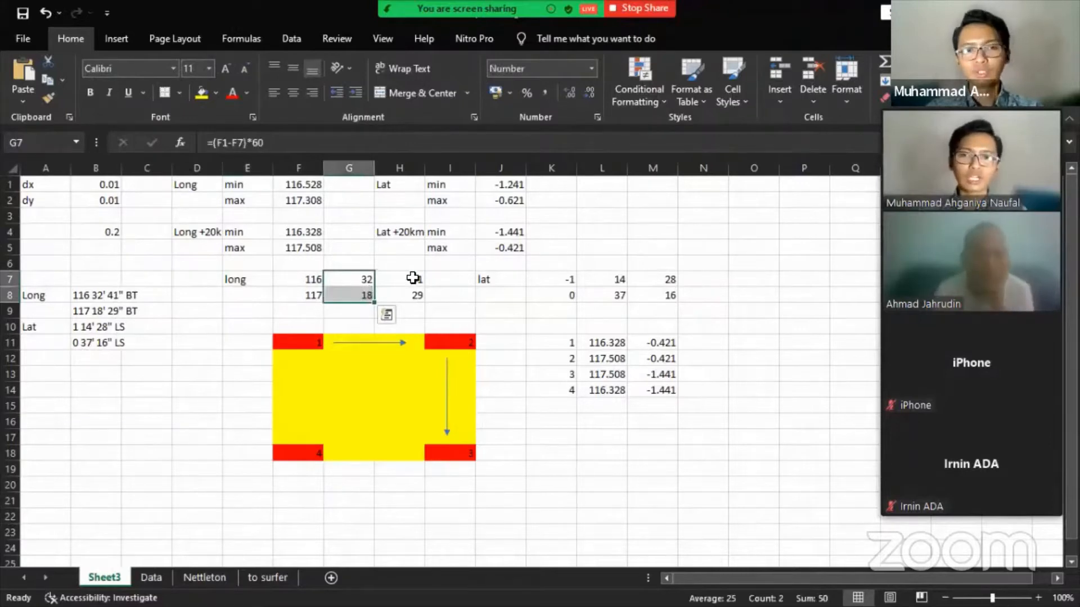
left_click(405, 280)
left_click_drag(413, 291, 415, 292)
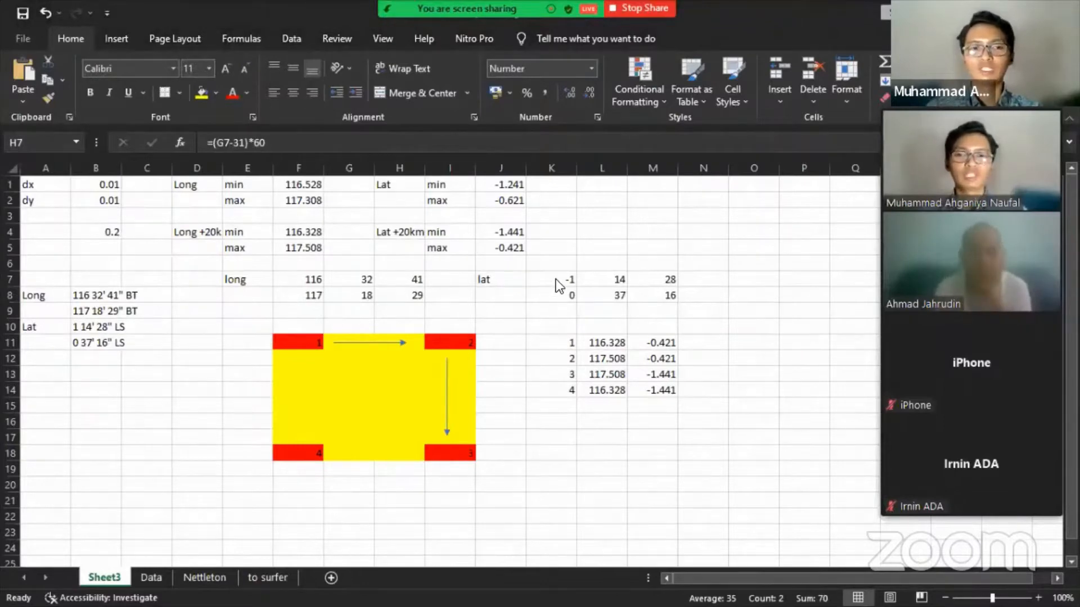
left_click(661, 183)
key("ctrl+v")
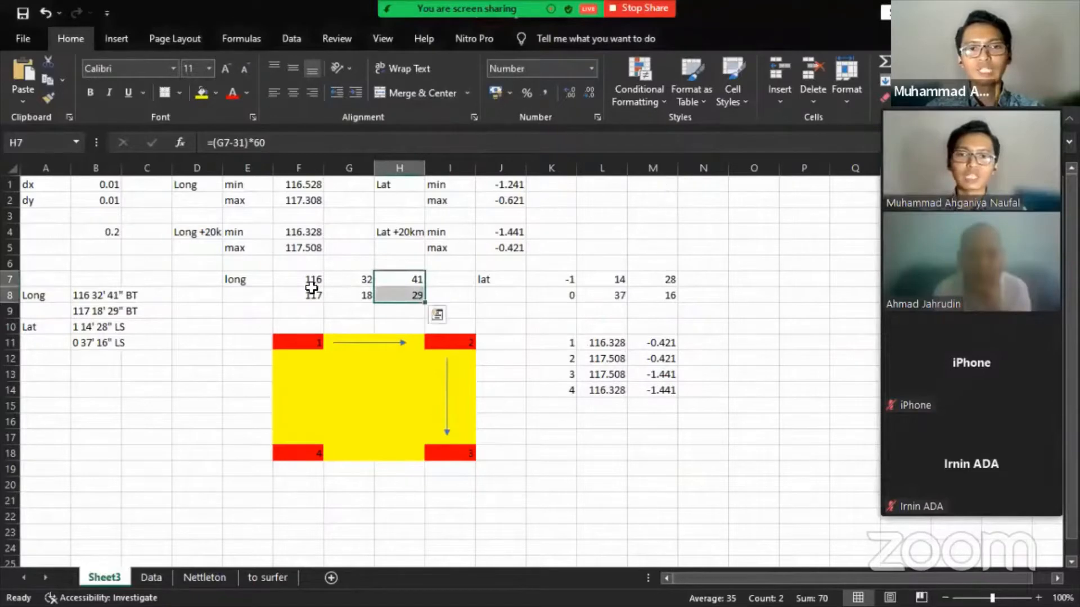
left_click(304, 280)
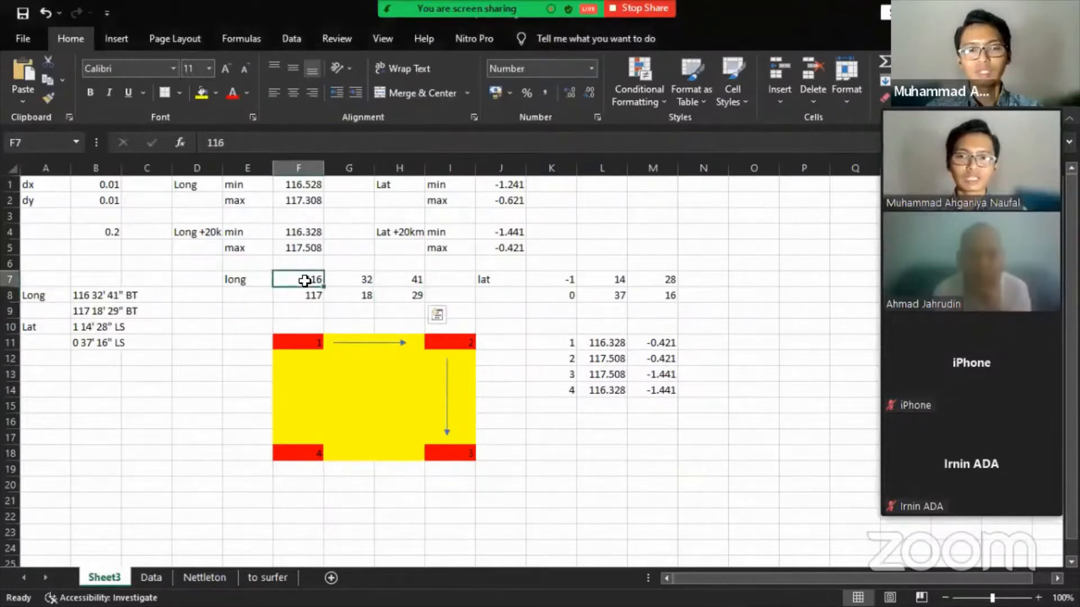
left_click_drag(305, 280, 307, 284)
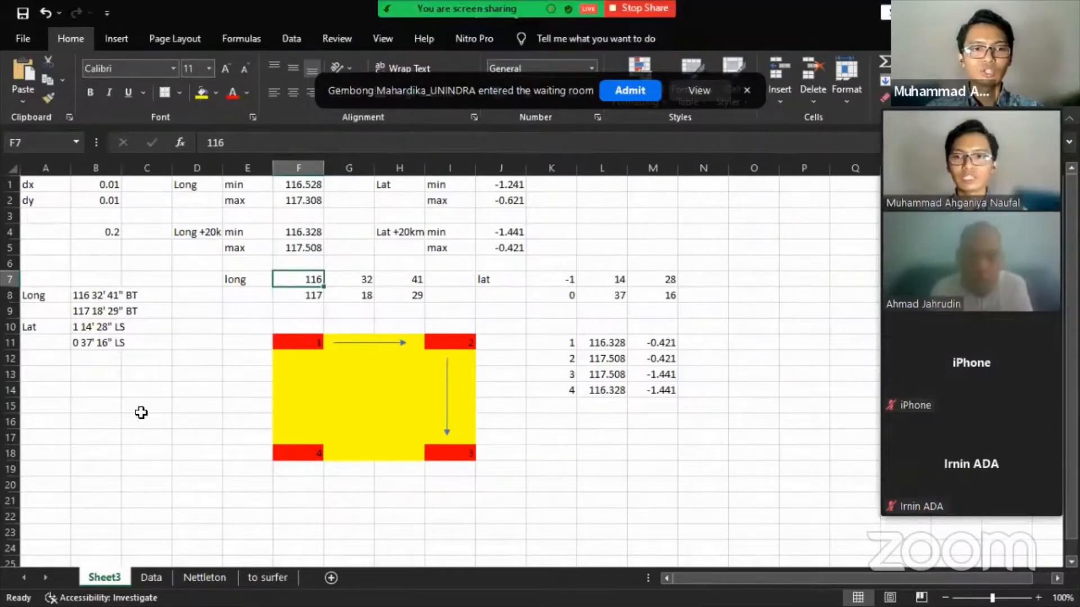
- Type the Long label in E21 for the converted longitudes
left_click(245, 501)
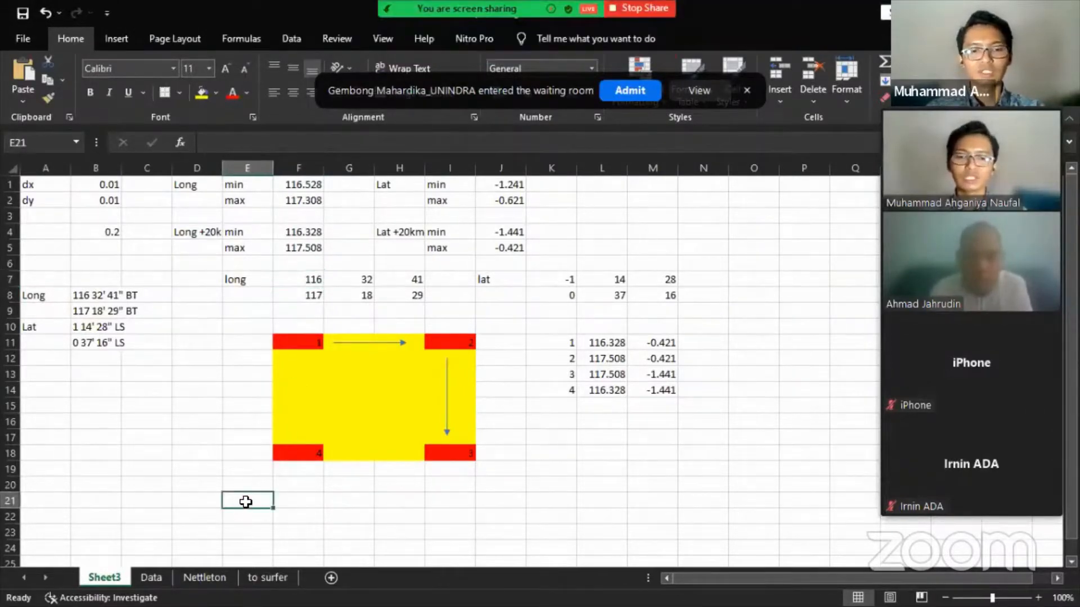
type("Long")
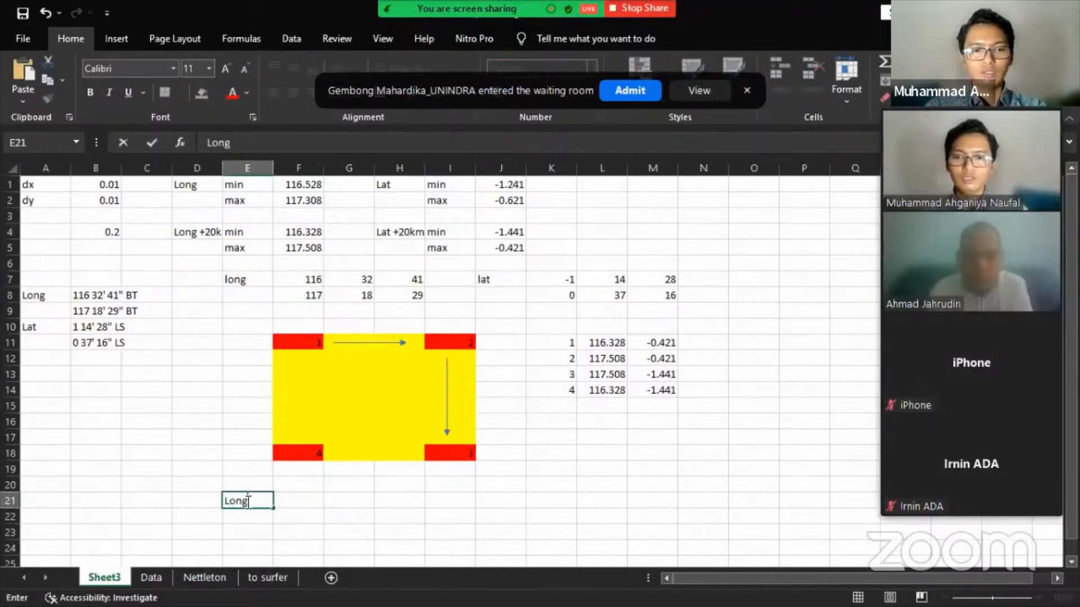
key("Tab")
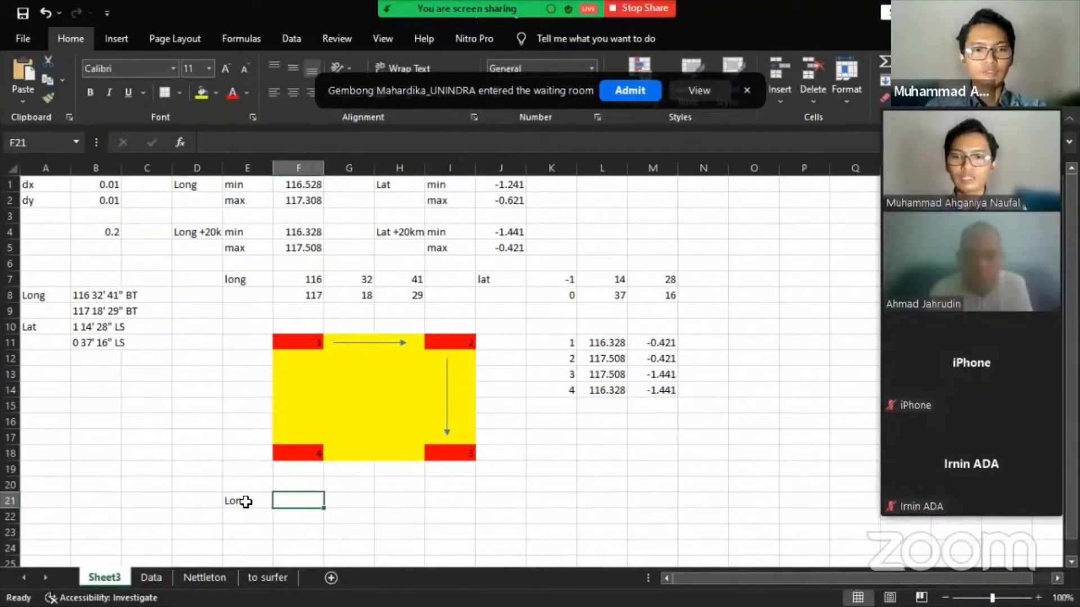
- Enter =F7+(G7/60)+(H7/3600) in F21, converting the first longitude to 116.5393
type("=")
key("Up")
key("Up")
key("Up")
key("Up")
key("Up")
key("Up")
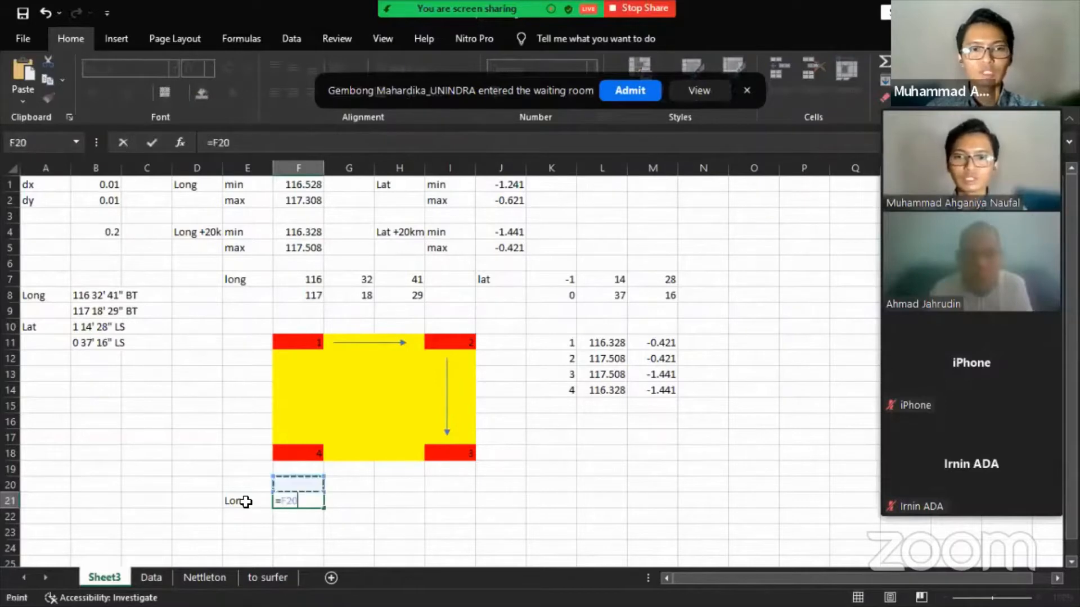
key("Up")
key("Up")
key("Up")
key("Up")
key("Up")
key("Up")
key("Up")
key("Up")
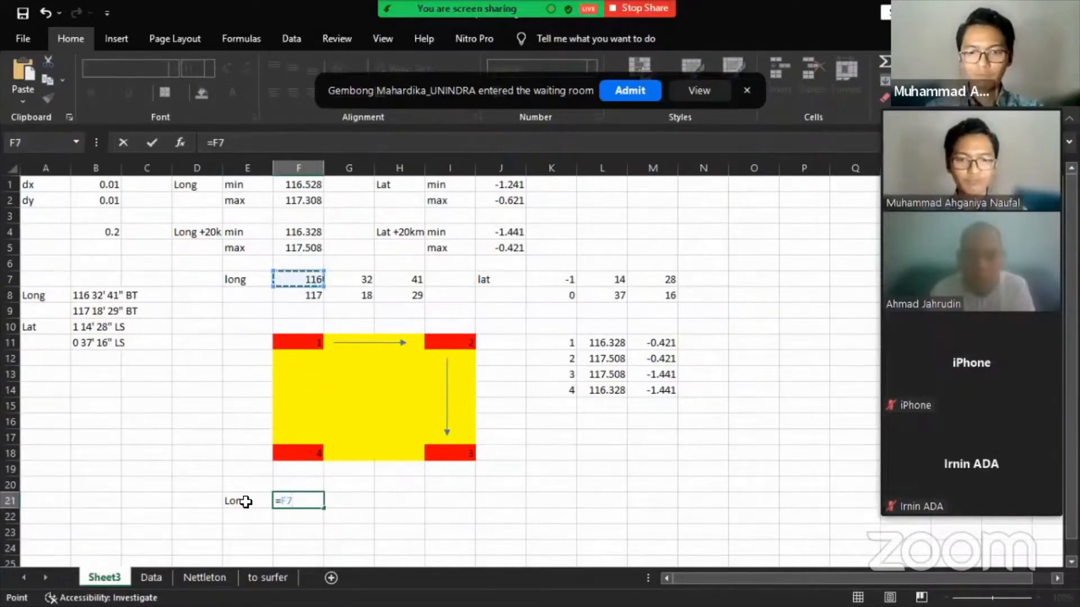
type("+(")
key("Right")
key("Up")
key("Up")
key("Up")
key("Up")
key("Up")
key("Up")
key("Up")
key("Up")
key("Up")
key("Up")
key("Up")
key("Up")
key("Up")
key("Up")
type("/6")
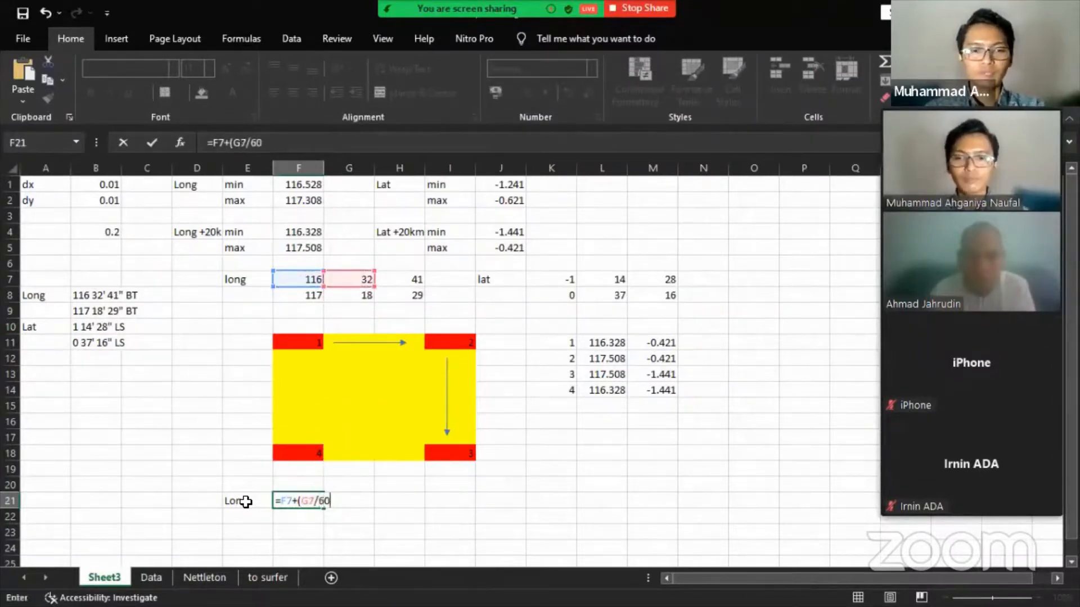
type("0)+(")
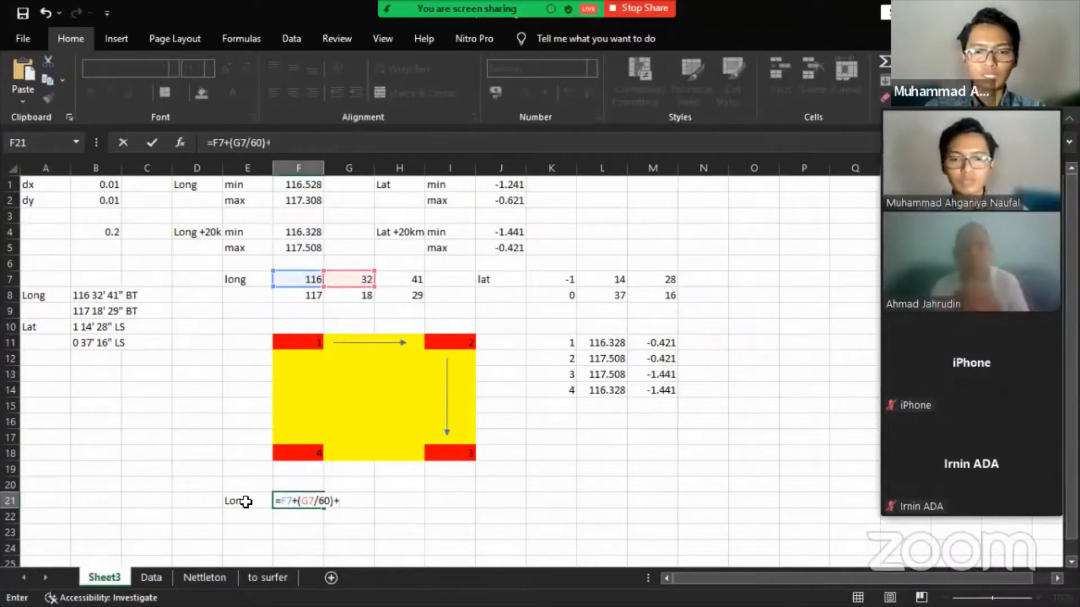
key("Up")
key("Up")
key("Up")
key("Up")
key("Up")
key("Up")
key("Up")
key("Up")
key("Up")
key("Up")
key("Up")
key("Up")
key("Up")
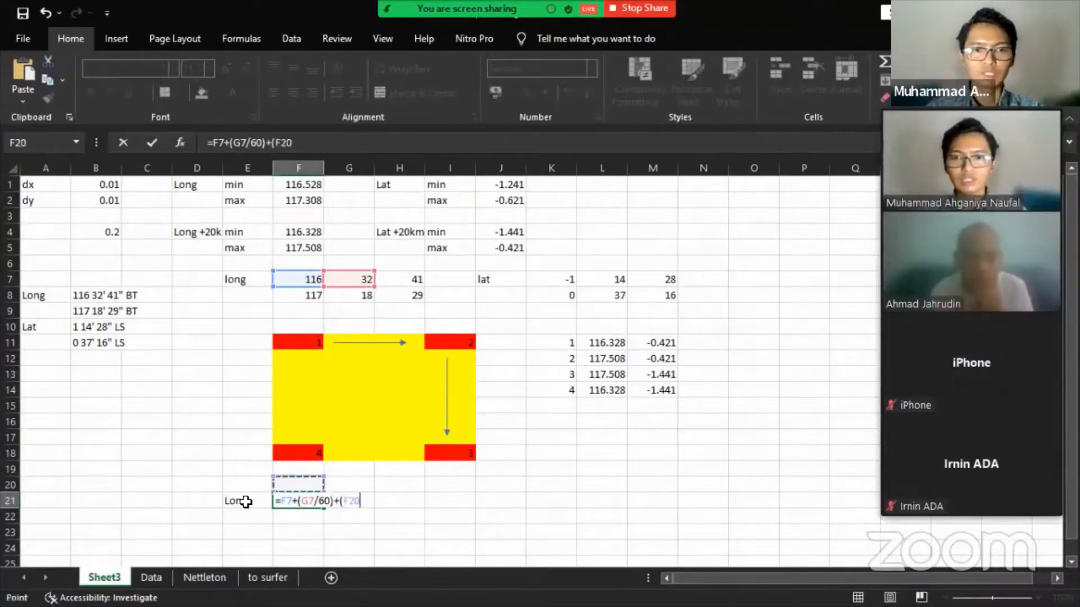
key("Right")
key("Right")
key("Up")
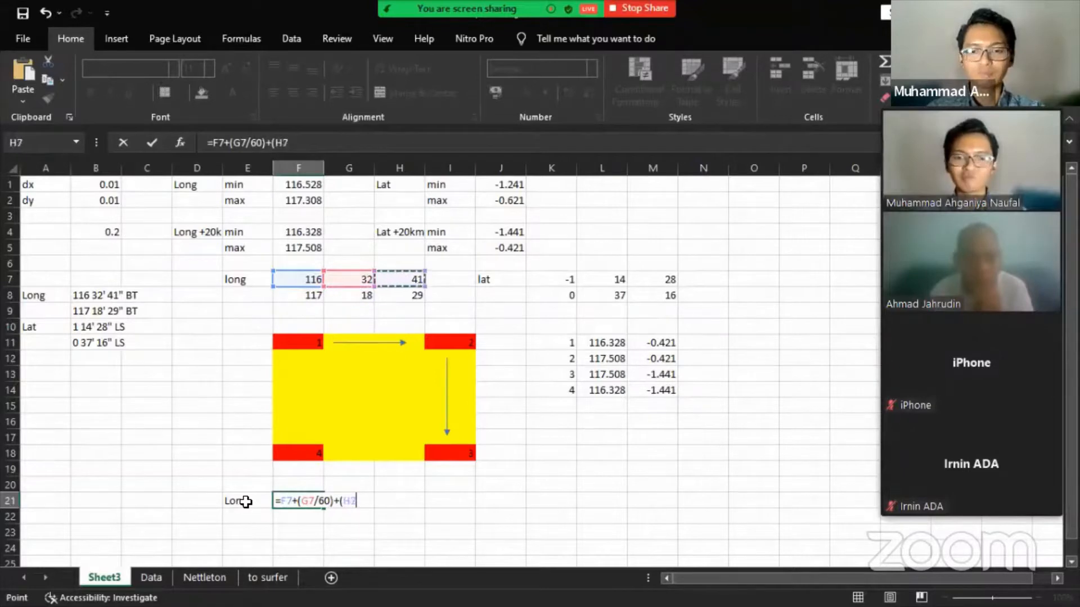
type("/3600")
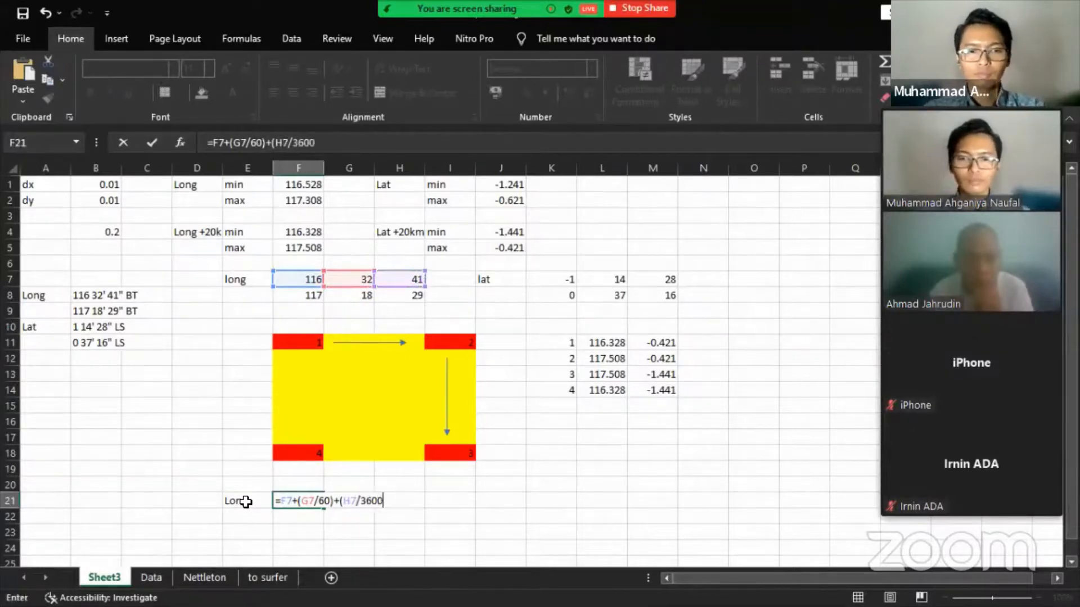
key("Return")
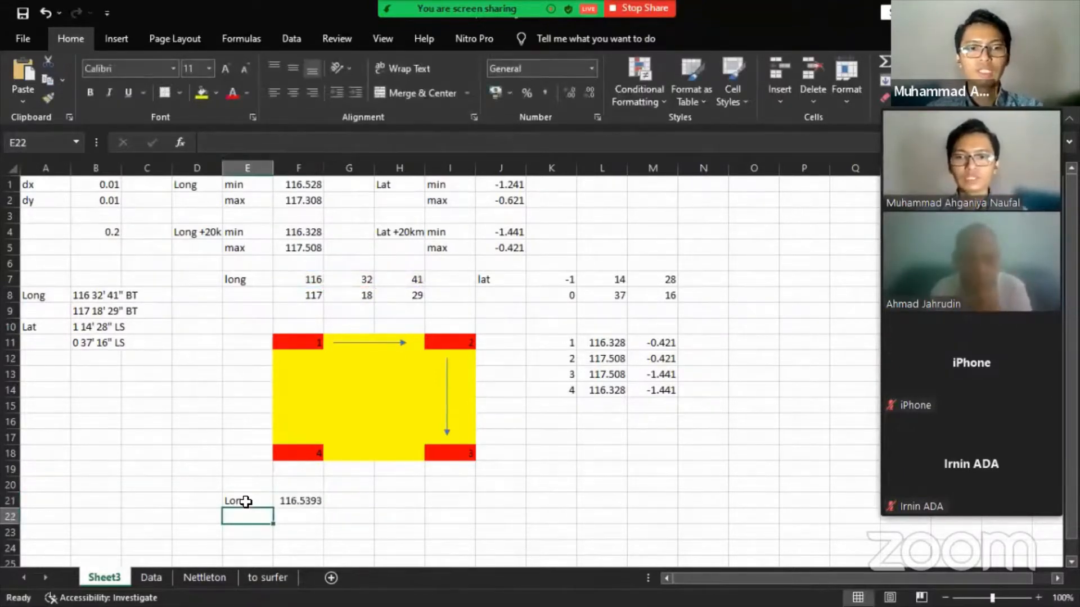
- Fill the longitude conversion down to F22, giving 117.316
left_click(305, 504)
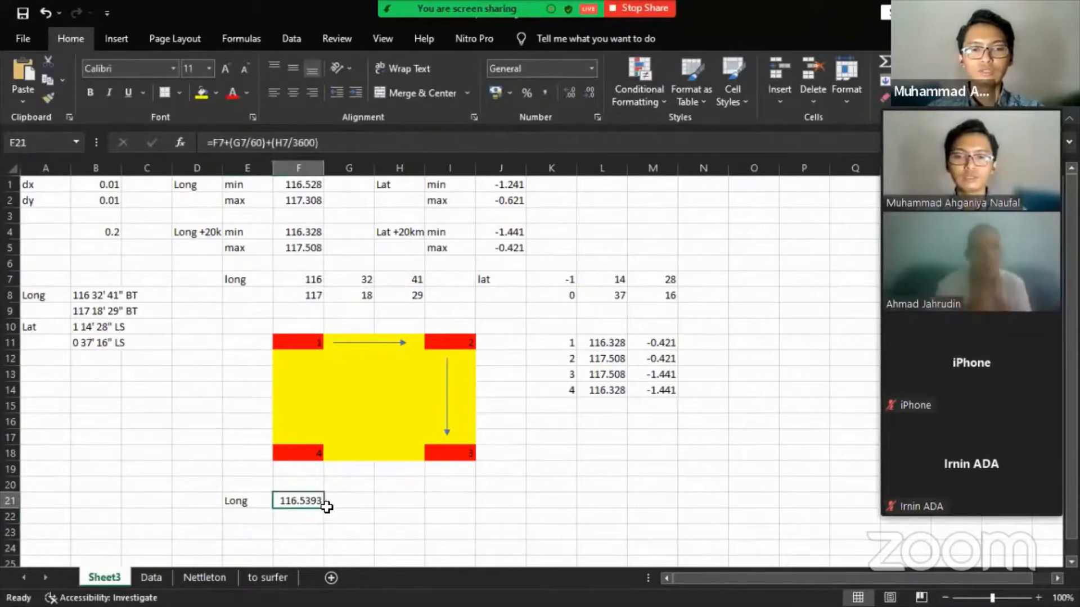
left_click_drag(324, 508, 318, 528)
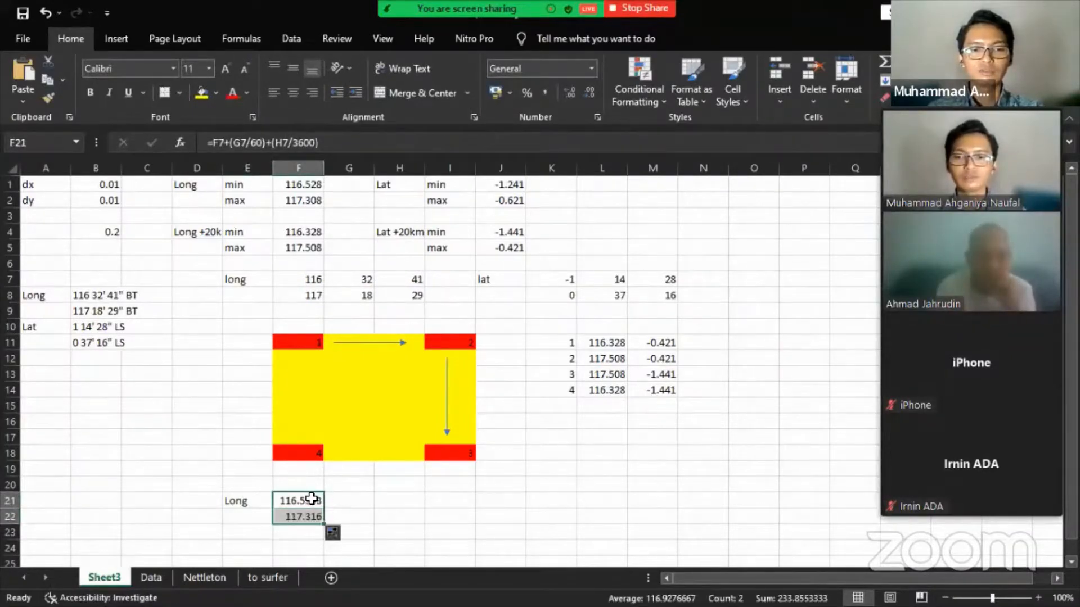
left_click(311, 499)
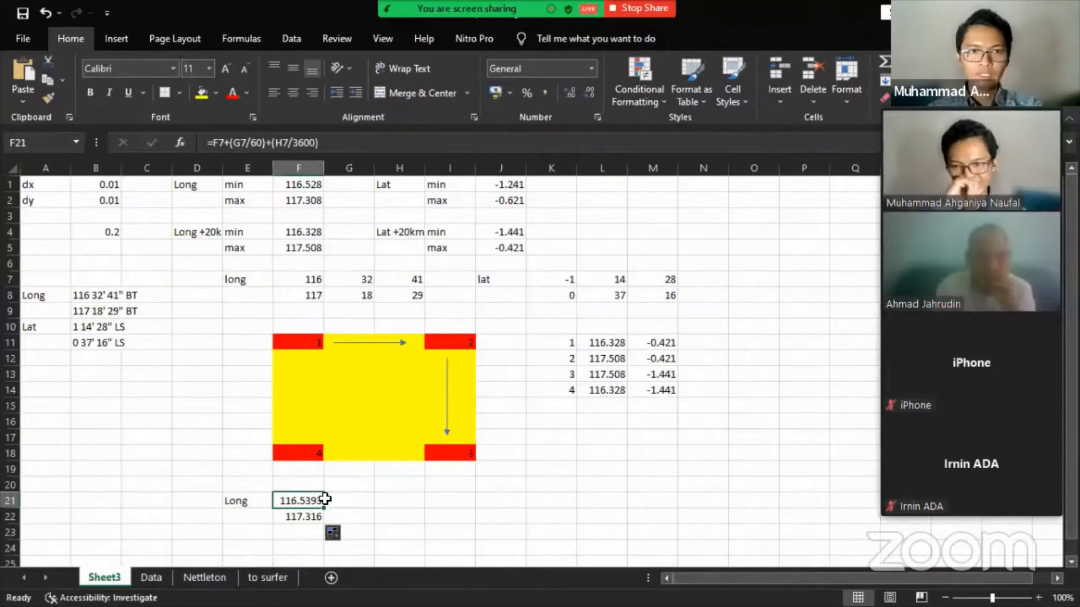
- Copy the conversion formula into K21 for latitude and add a leading minus sign
key("ctrl+c")
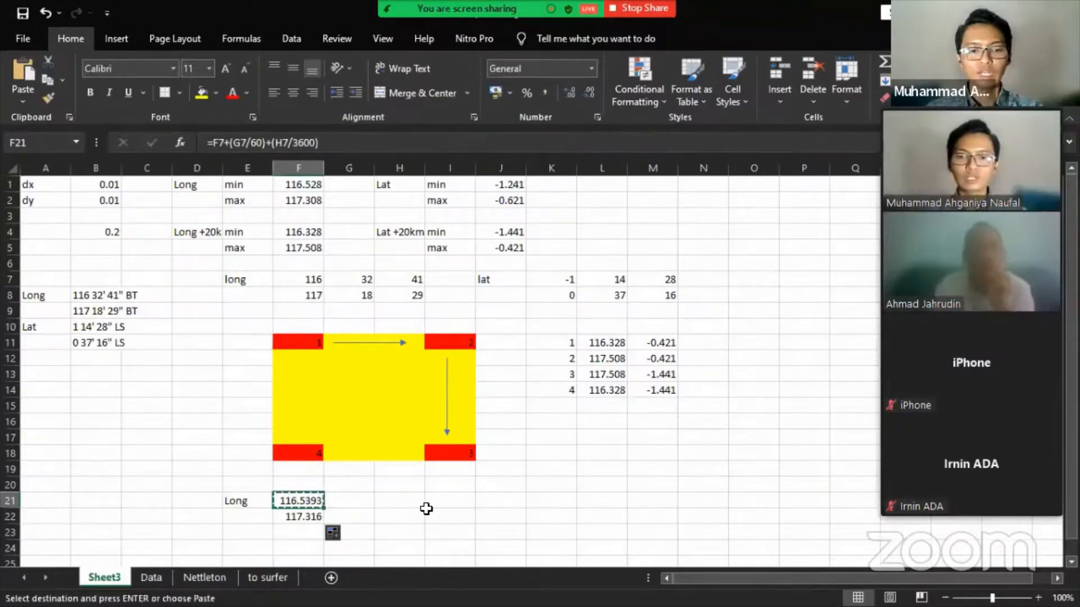
left_click(566, 498)
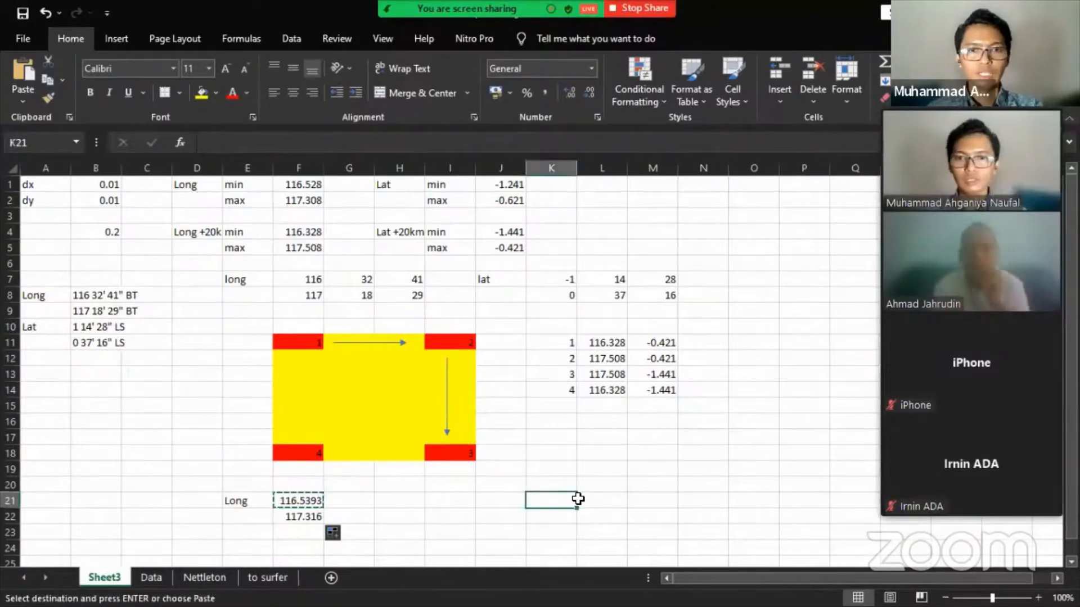
key("ctrl+v")
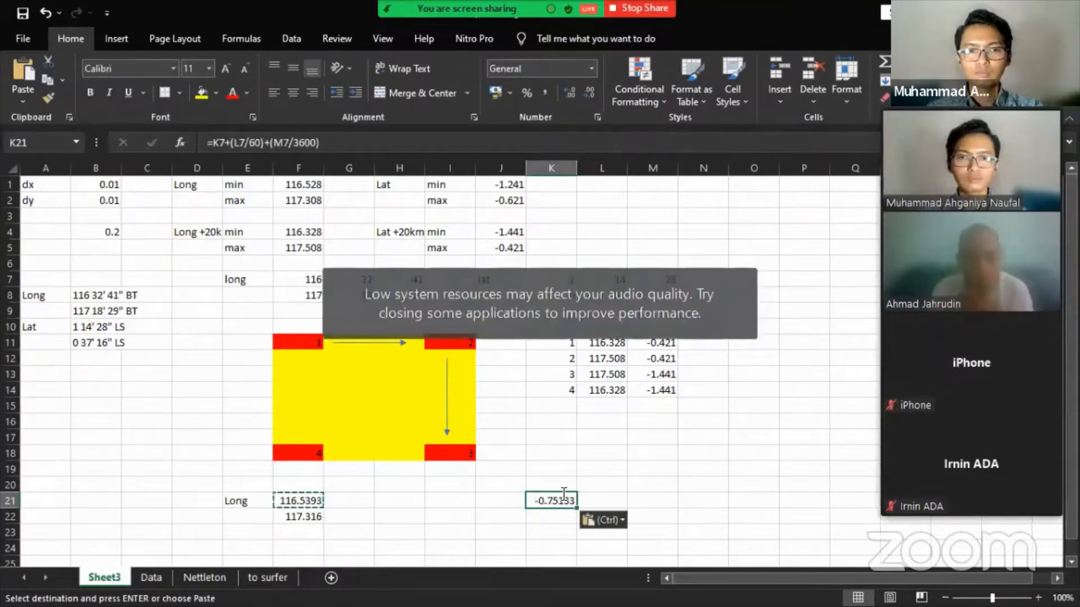
key("Escape")
key("F2")
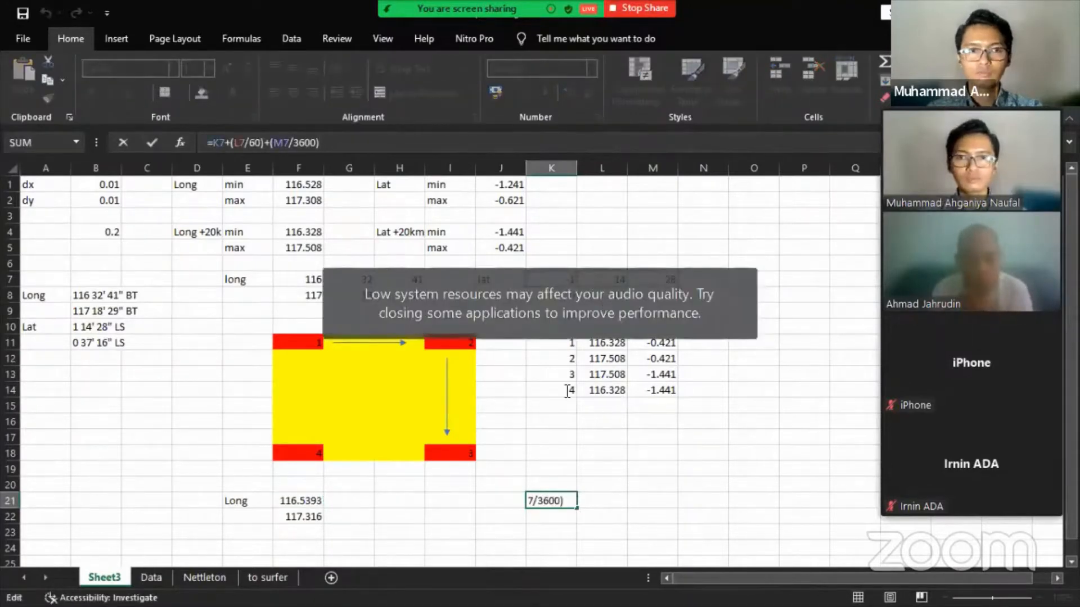
key("Escape")
left_click(214, 142)
type("-")
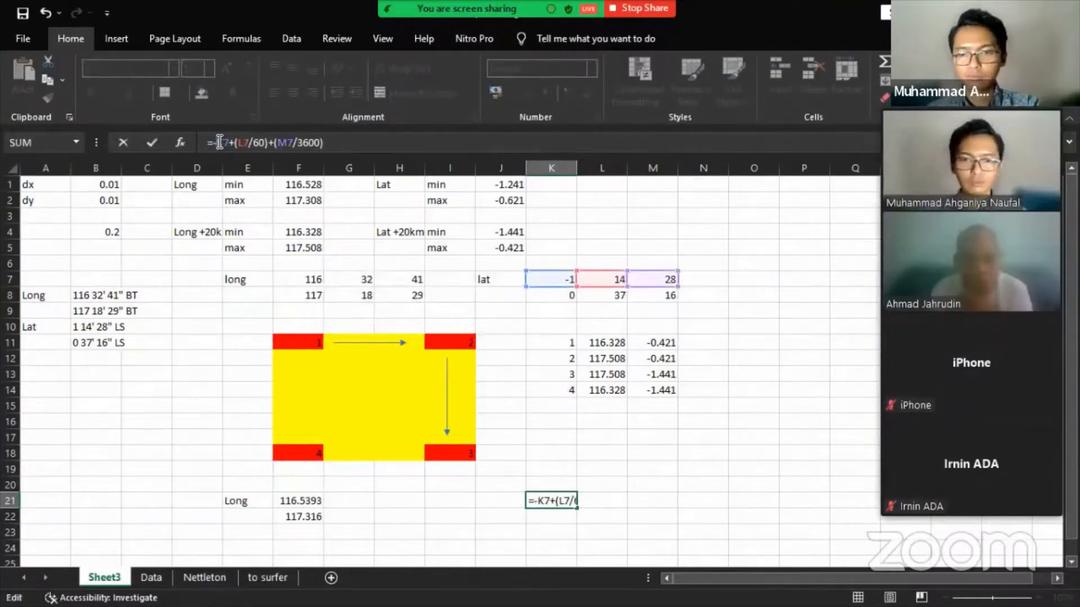
key("Return")
- Fill K21 down to K22 and remove the minus so K22 gives 0.625333
left_click(565, 501)
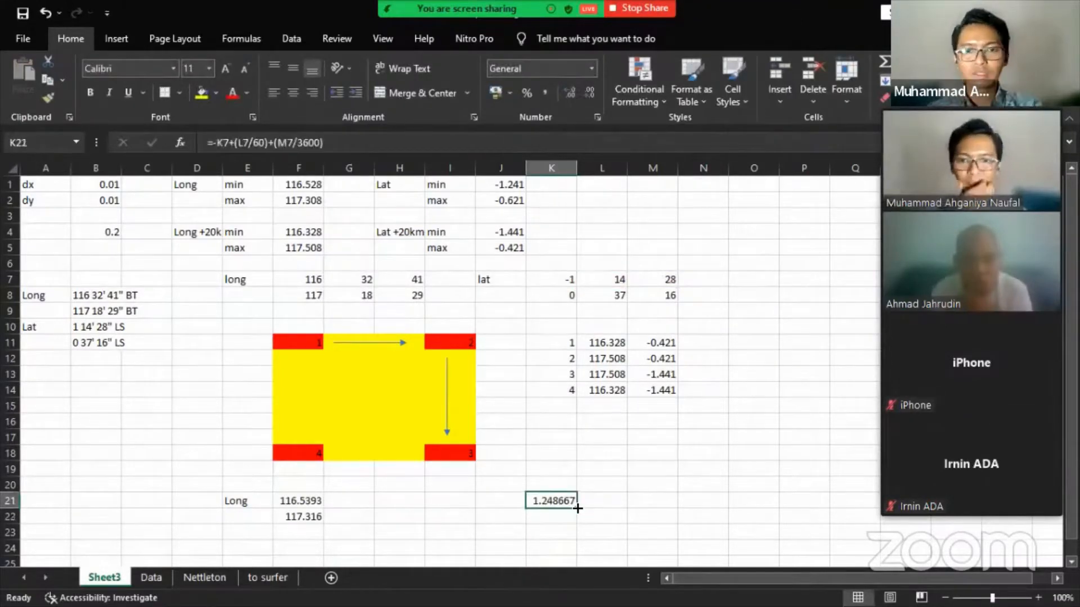
left_click_drag(571, 518, 570, 517)
key("Down")
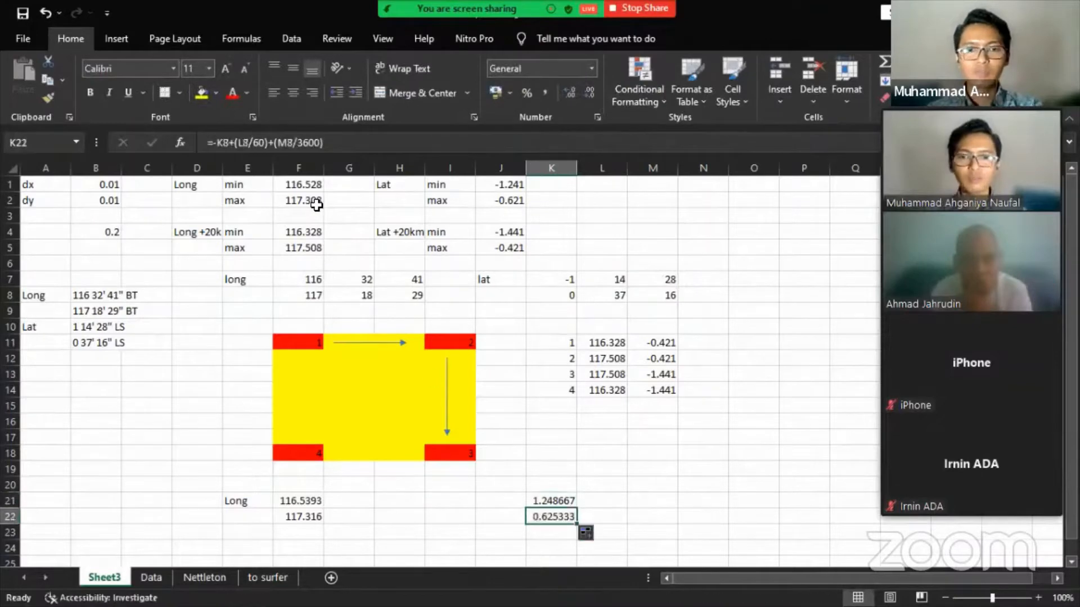
left_click(218, 144)
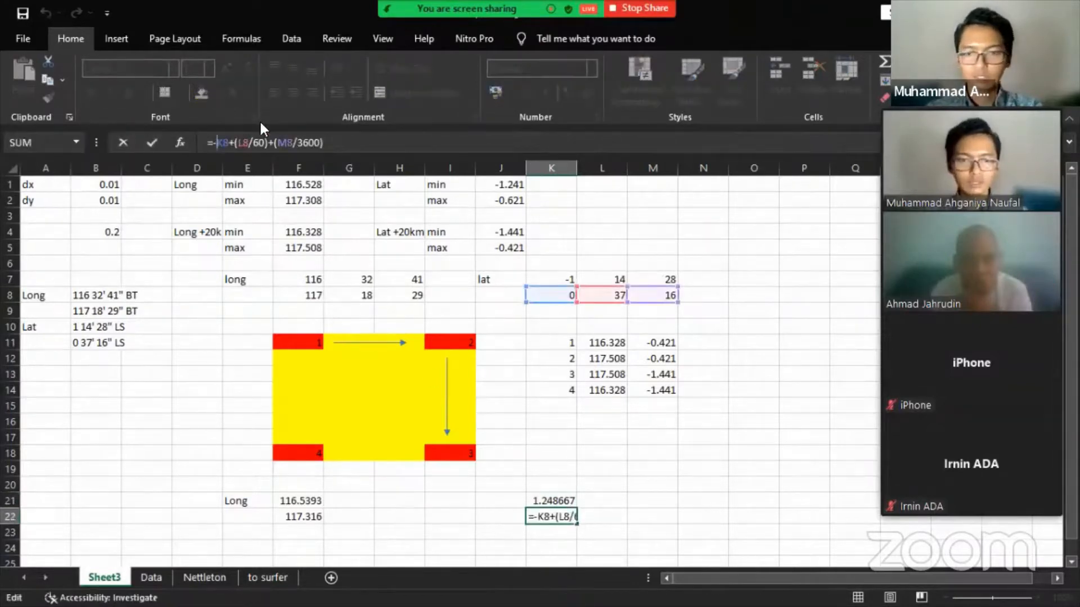
key("BackSpace")
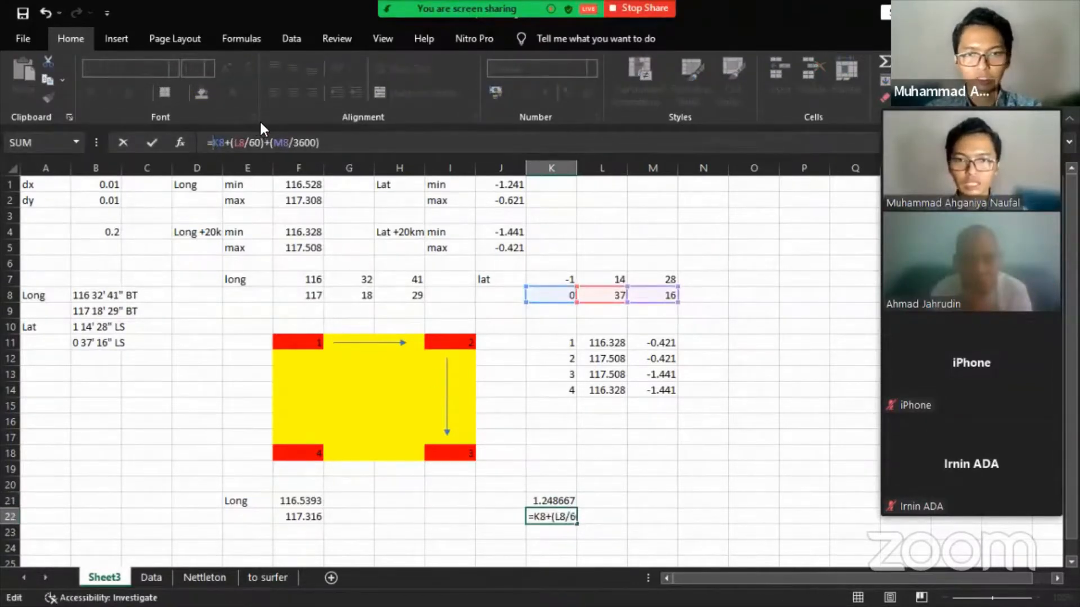
key("Return")
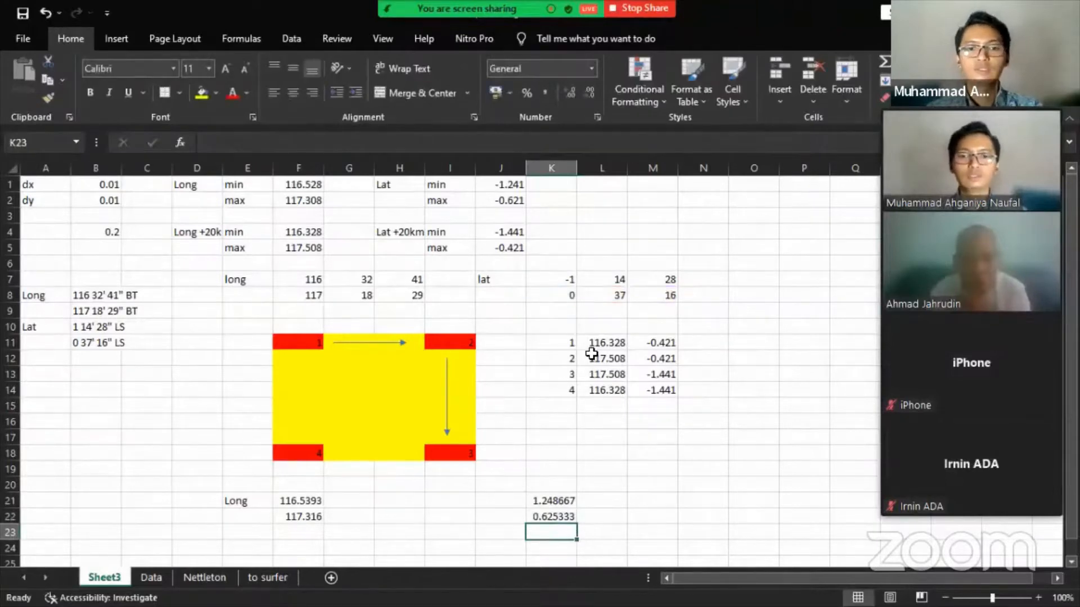
left_click(564, 280)
left_click(569, 297)
left_click_drag(565, 501, 565, 518)
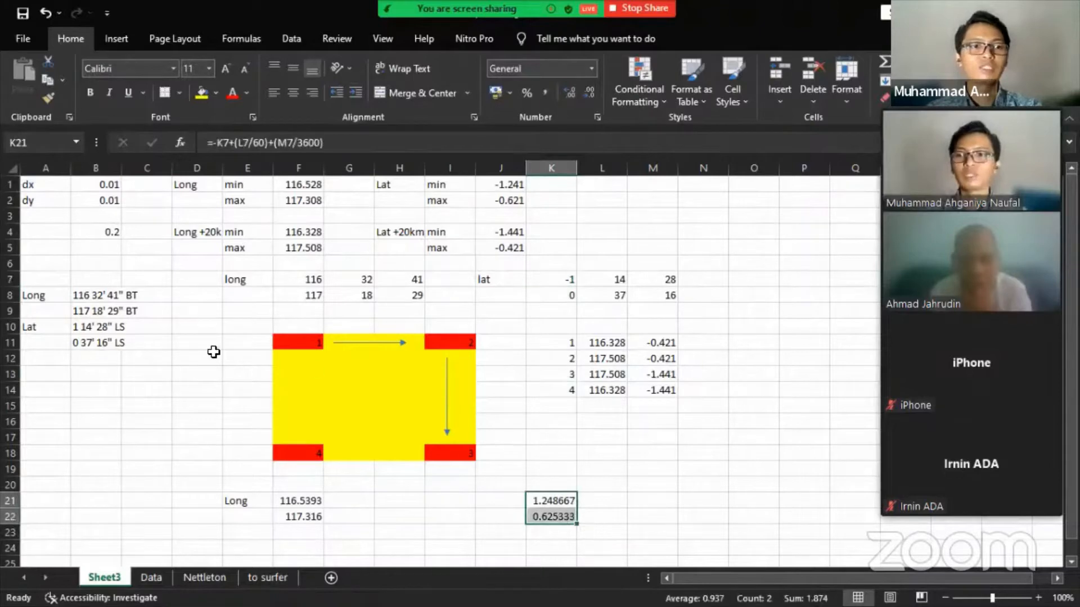
left_click_drag(89, 327, 89, 341)
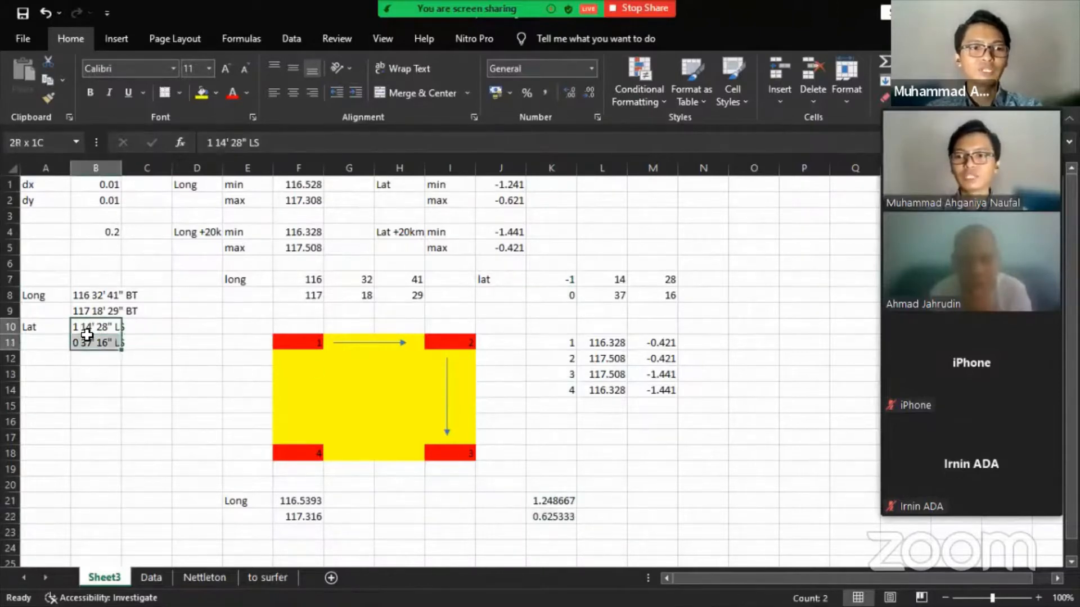
- Set the latitude DMS cells K7:M7 to 1, 14 and 28
left_click(95, 437)
left_click(556, 274)
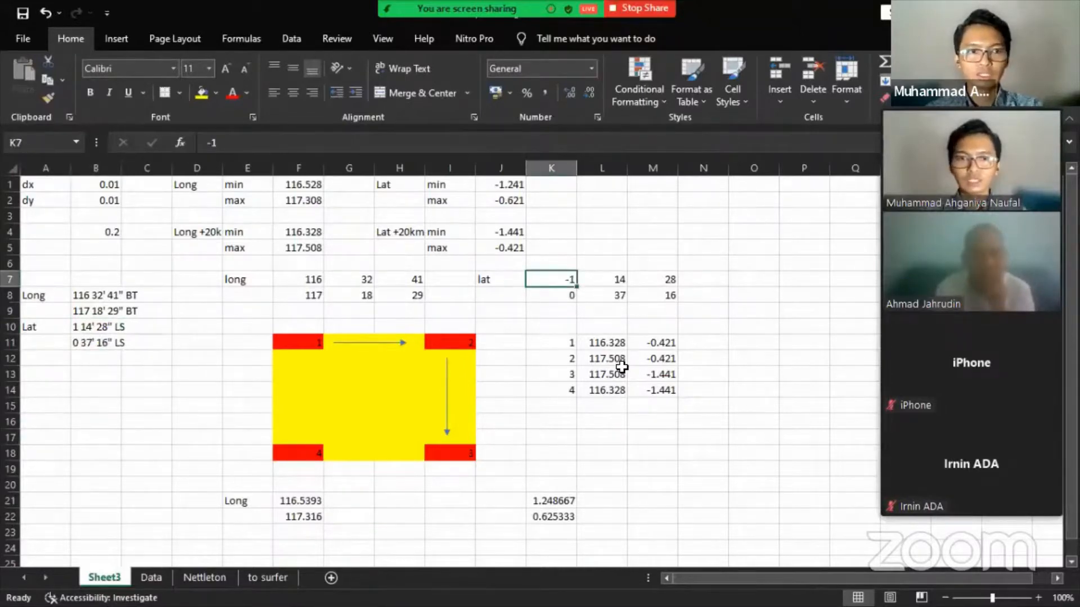
type("1")
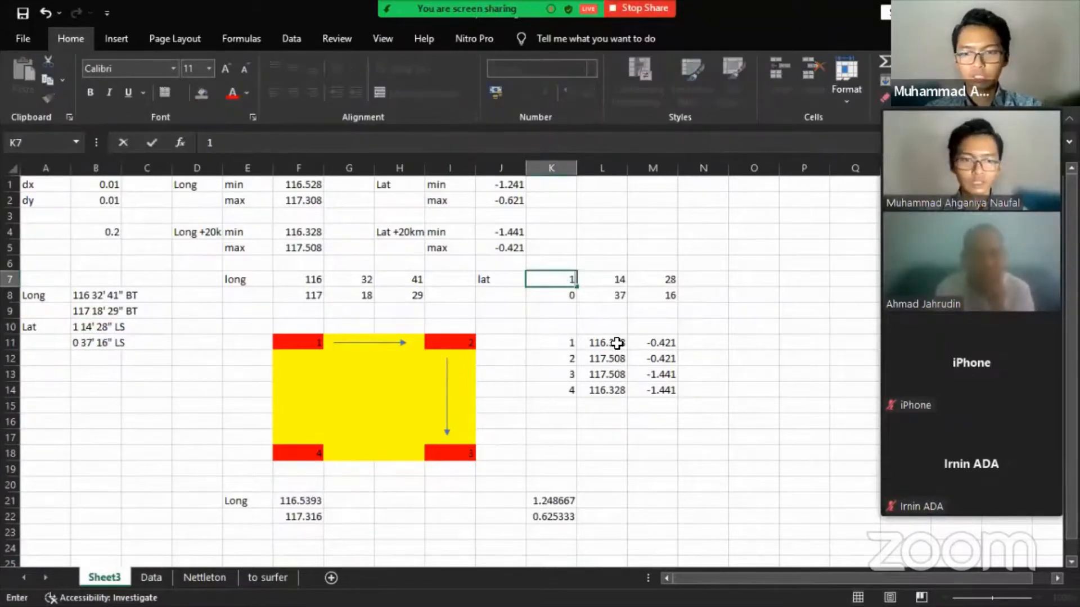
key("Return")
left_click(620, 275)
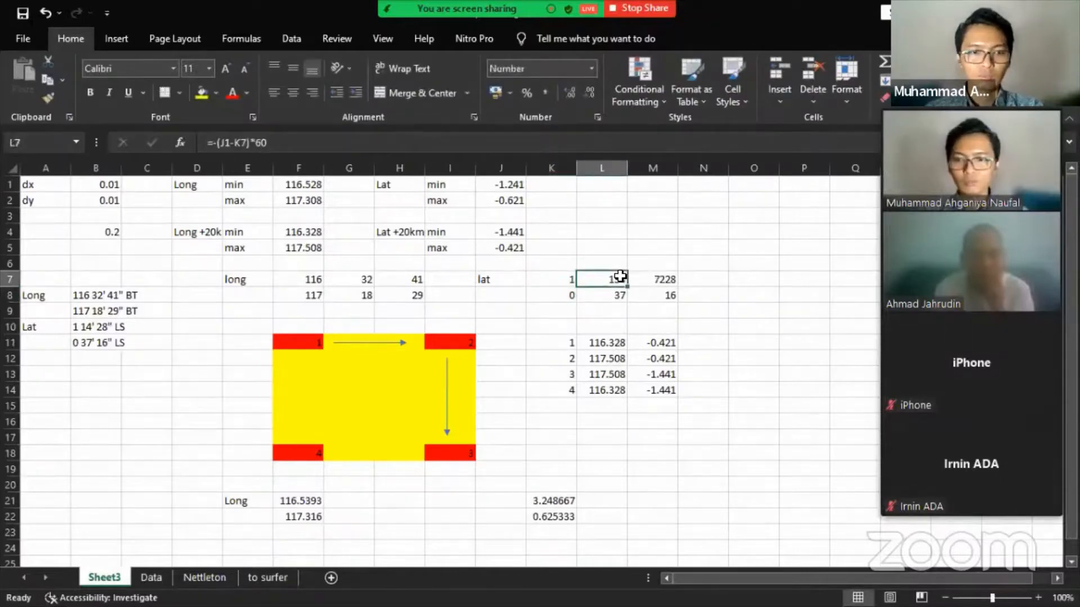
double_click(619, 276)
key("BackSpace")
key("BackSpace")
key("BackSpace")
key("BackSpace")
key("BackSpace")
key("BackSpace")
key("BackSpace")
key("BackSpace")
key("BackSpace")
key("BackSpace")
key("BackSpace")
key("BackSpace")
type("14")
key("Tab")
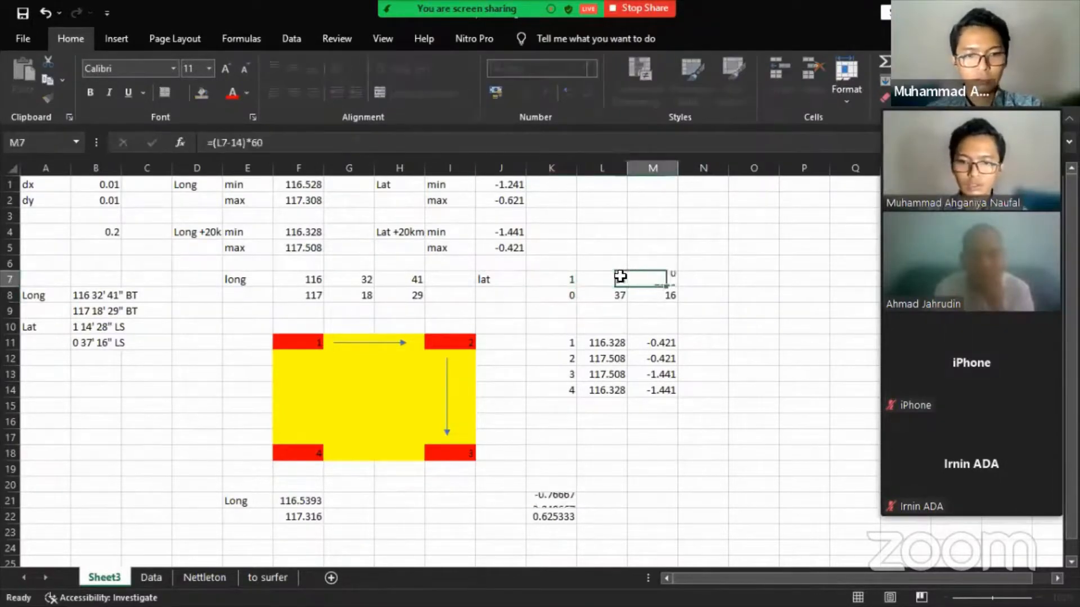
type("28")
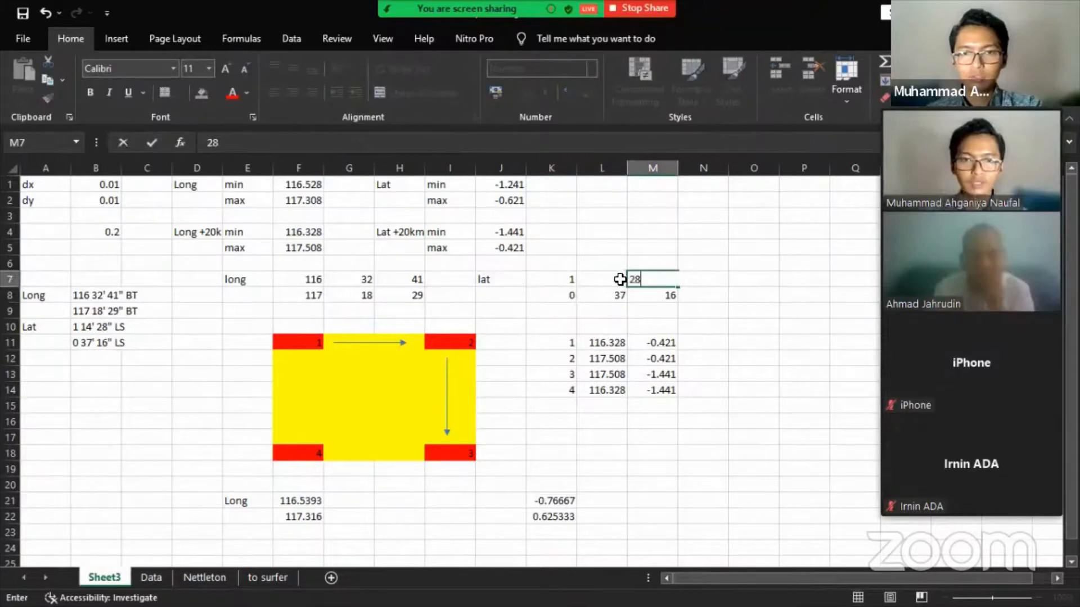
left_click(551, 500)
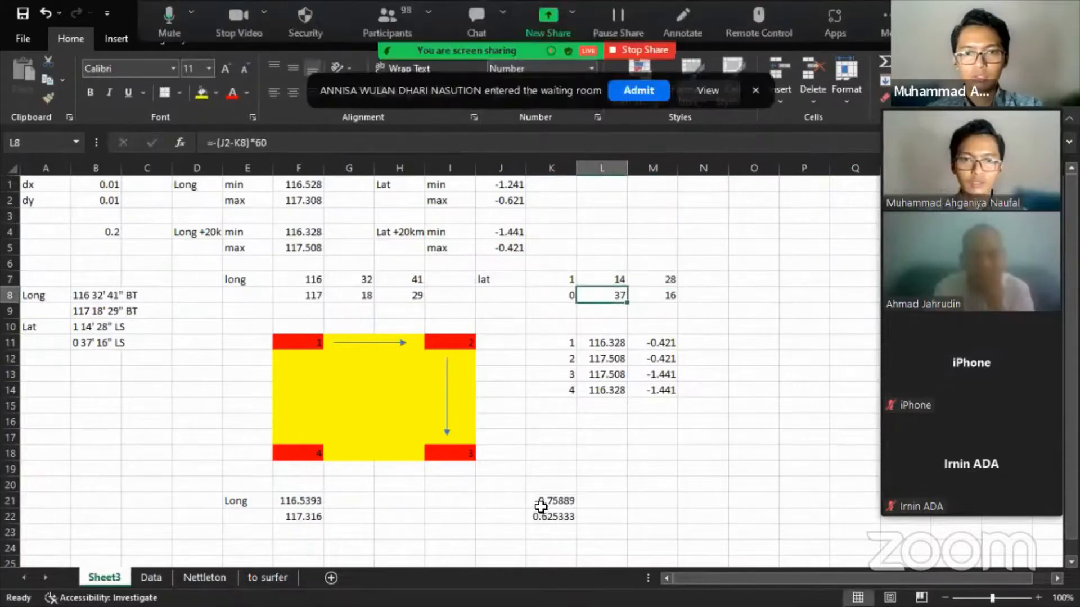
- Remove the minus from K21's formula so it reads 1.241111, and fill it down to K22
left_click(216, 145)
key("BackSpace")
key("Return")
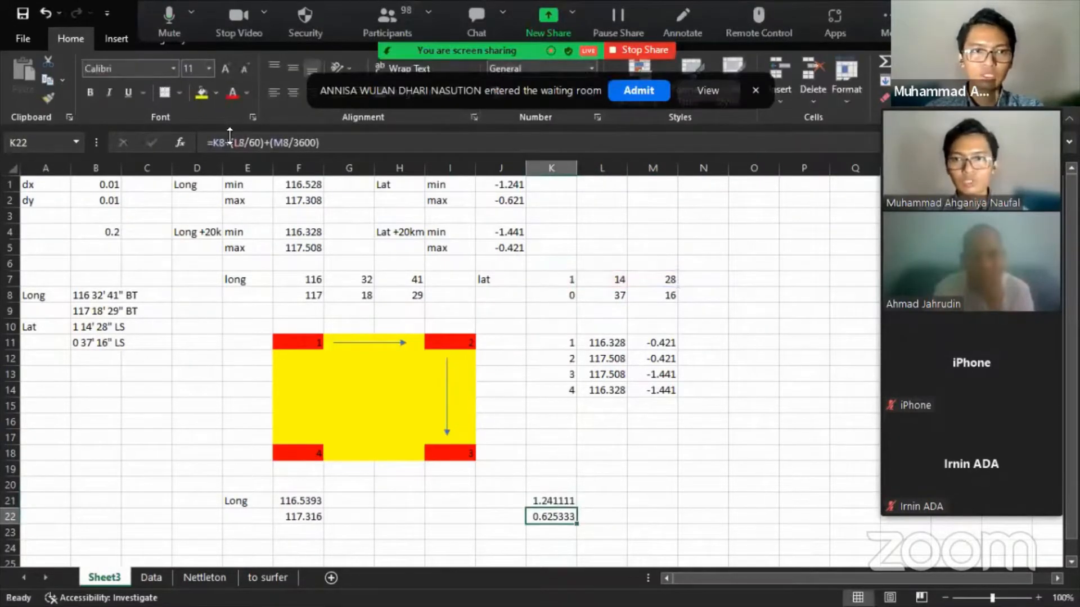
left_click(540, 496)
left_click_drag(577, 508, 579, 526)
left_click(561, 516)
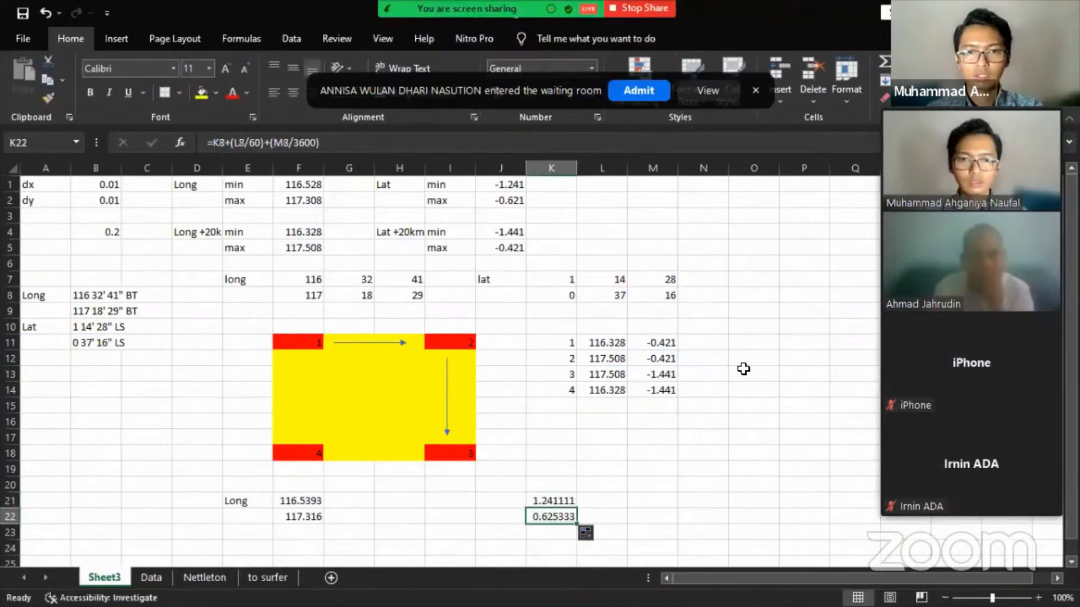
left_click(493, 498)
- Enter the Lat label in J21, then select G21 for the longitude direction labels
type("Lat")
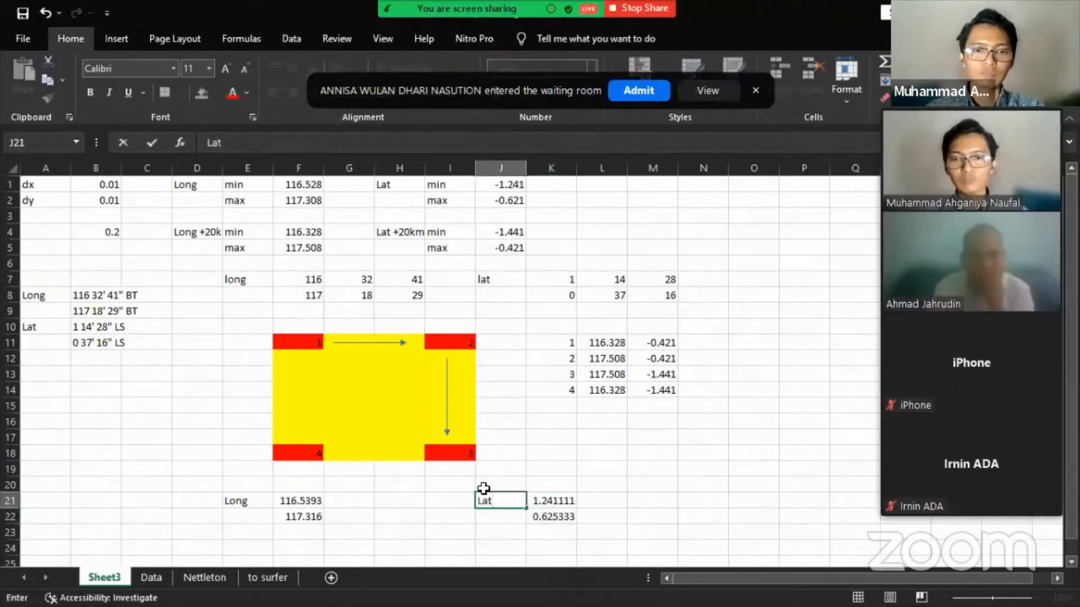
left_click(592, 488)
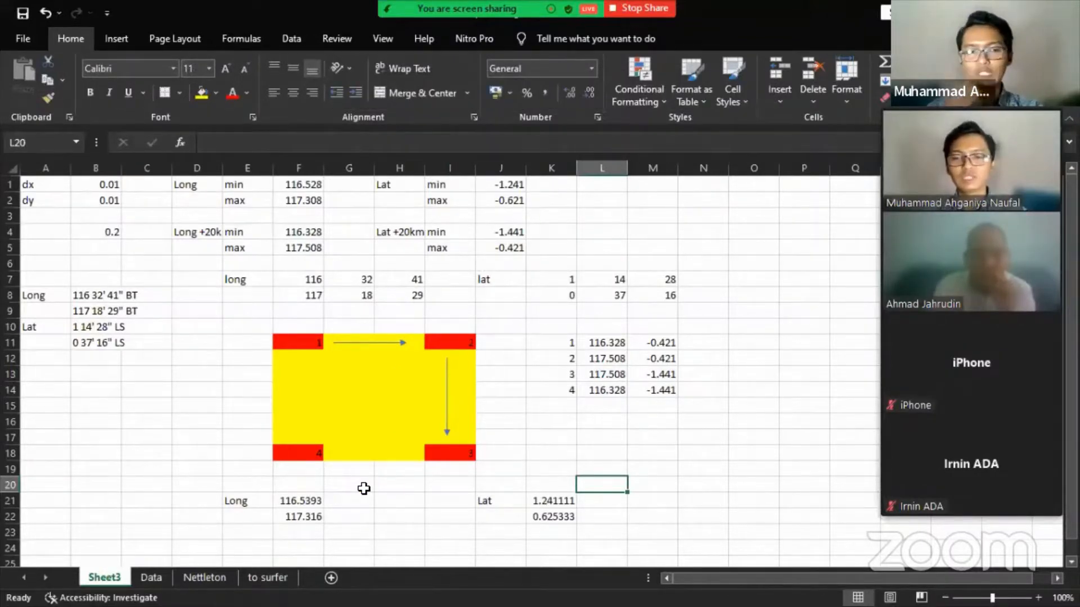
left_click(364, 498)
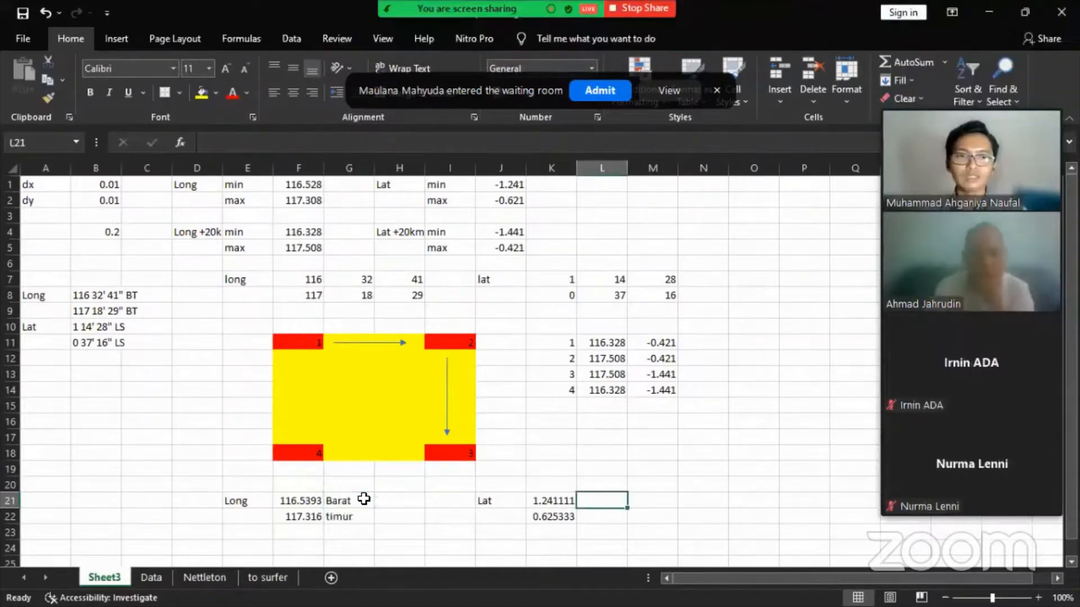
- Negate the K21 latitude formula and fill it down into K22 so latitudes read -1.24111 and -0.62533
left_click(542, 502)
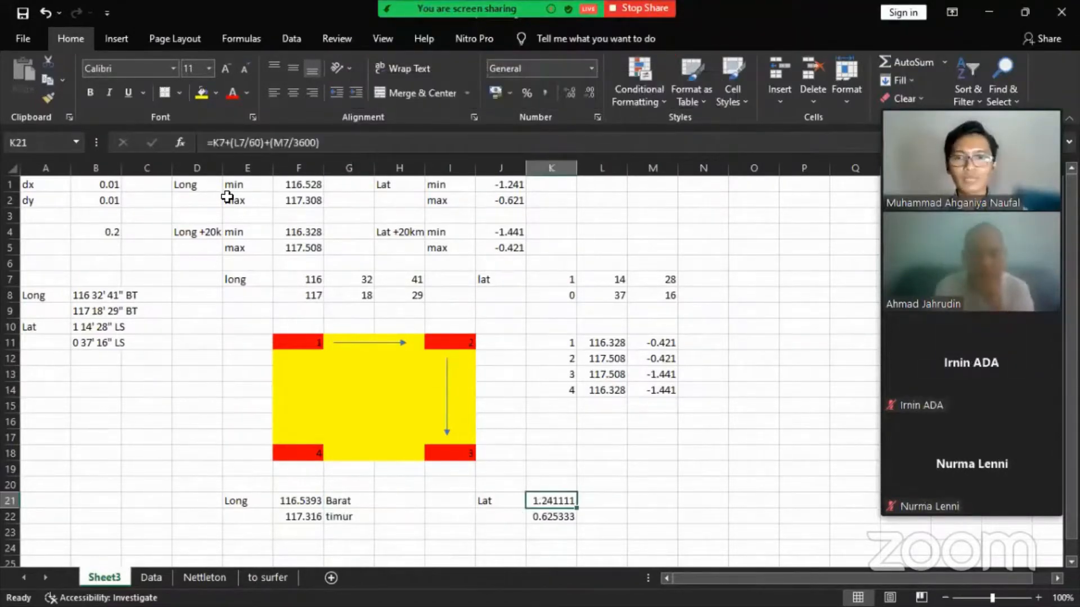
left_click(231, 142)
type("(")
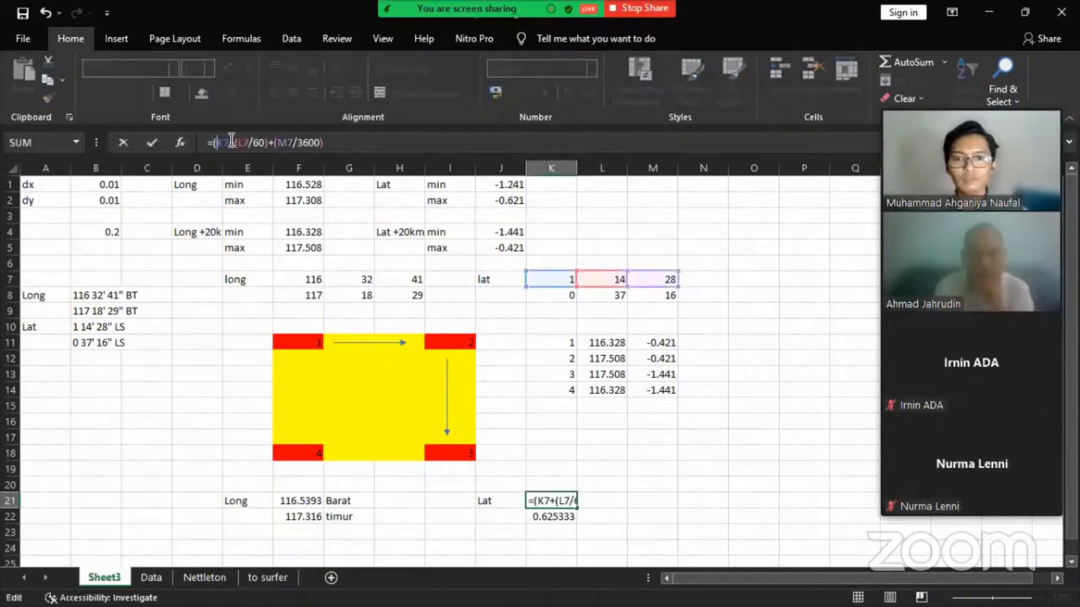
key("End")
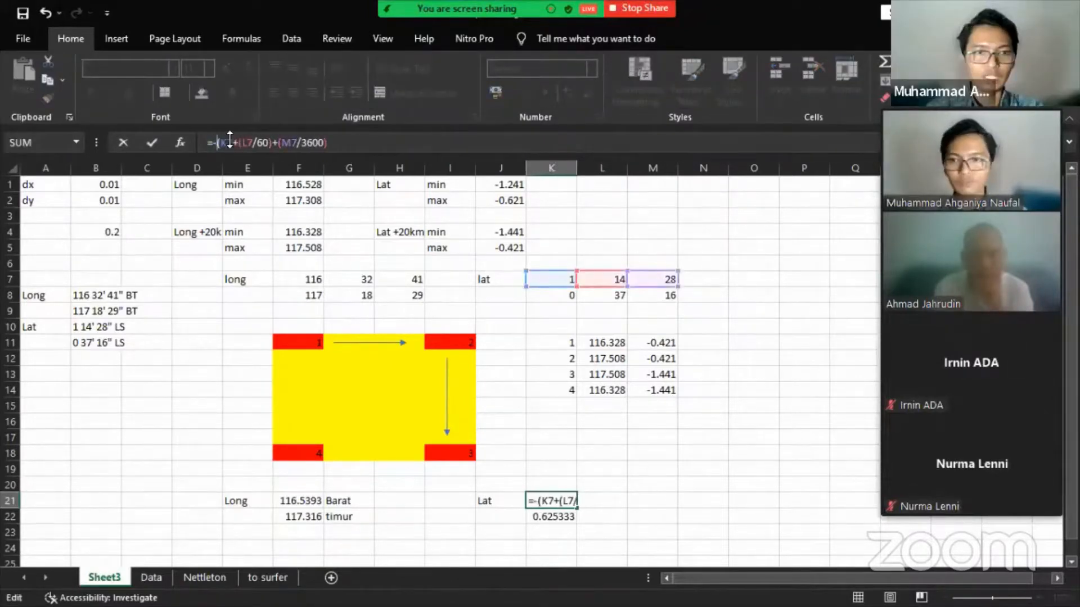
type(")")
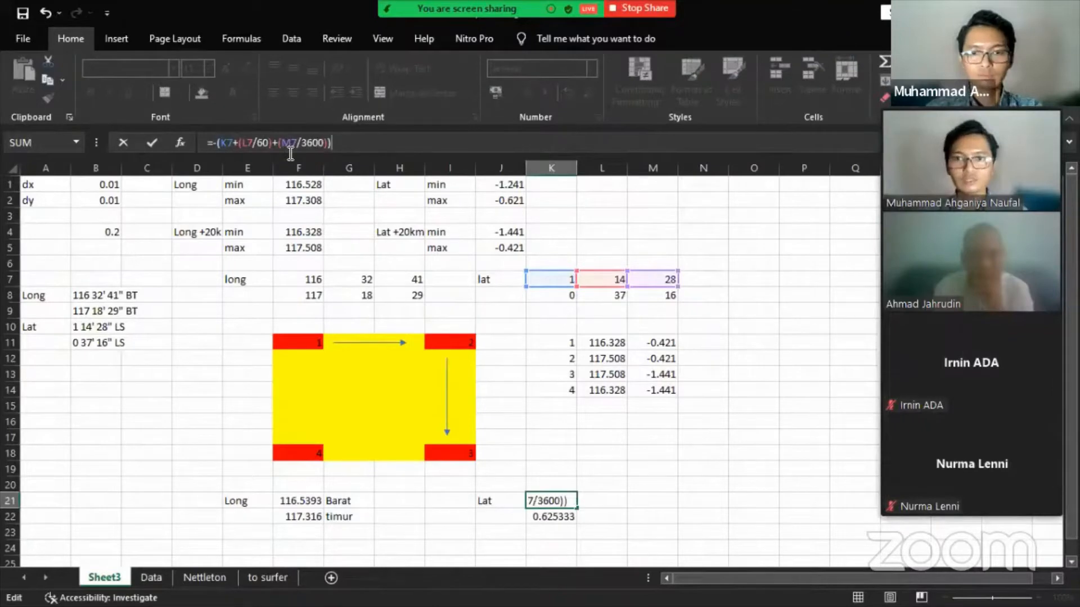
key("Return")
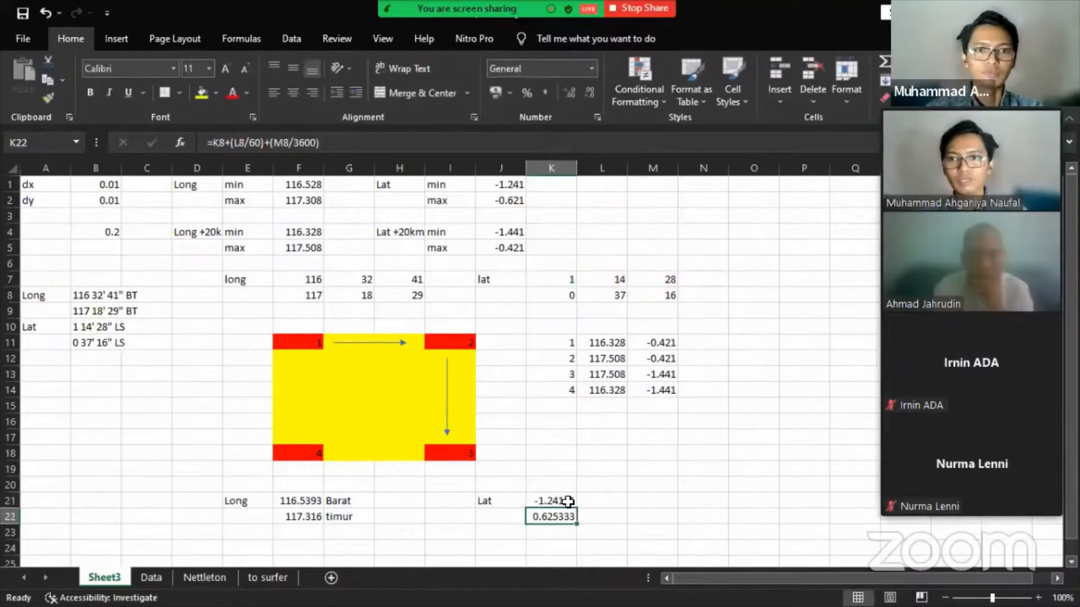
left_click(568, 501)
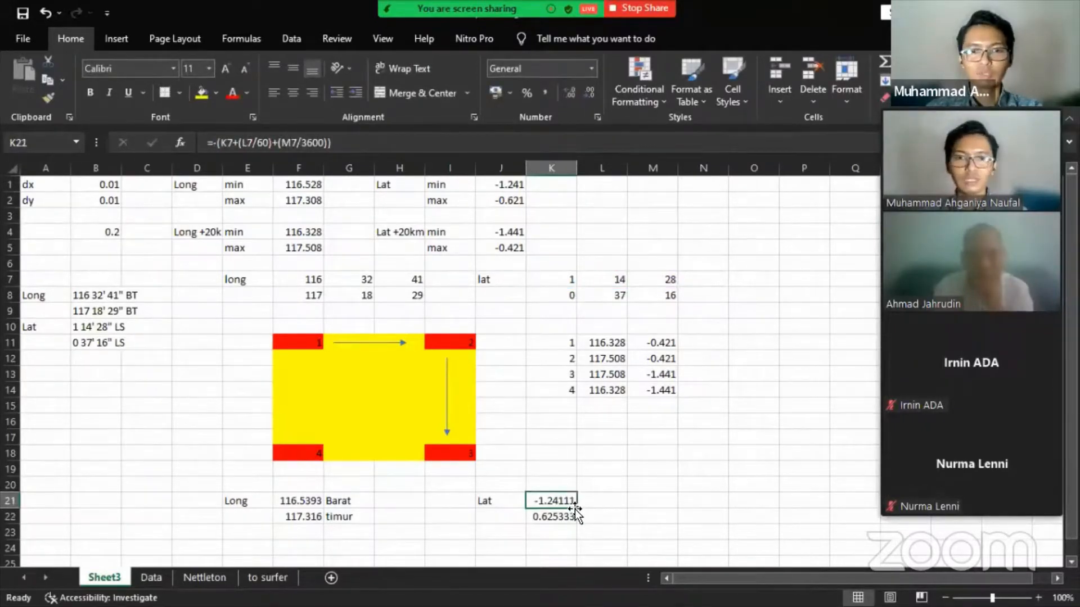
left_click_drag(574, 509, 575, 520)
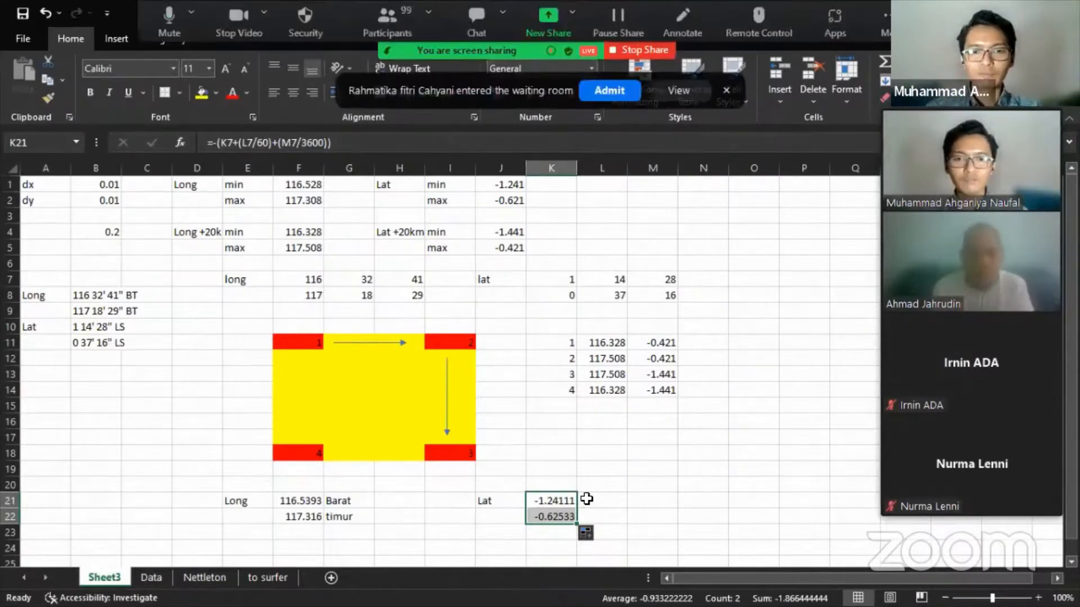
- Label L21 'selatan' and L22 'utara', then copy the E21:L22 boundary block
left_click(557, 502)
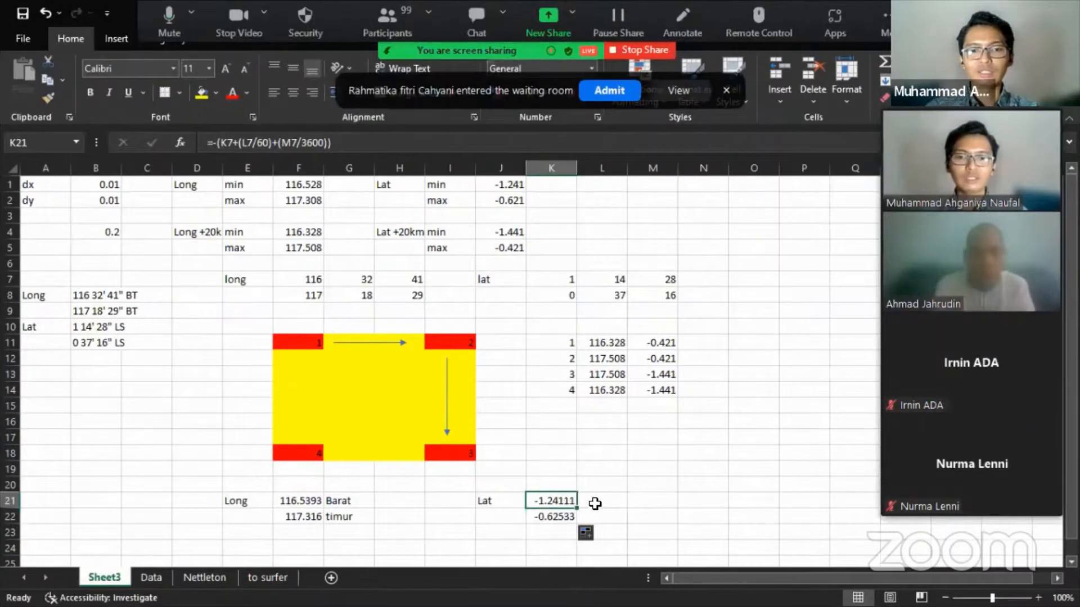
left_click(609, 495)
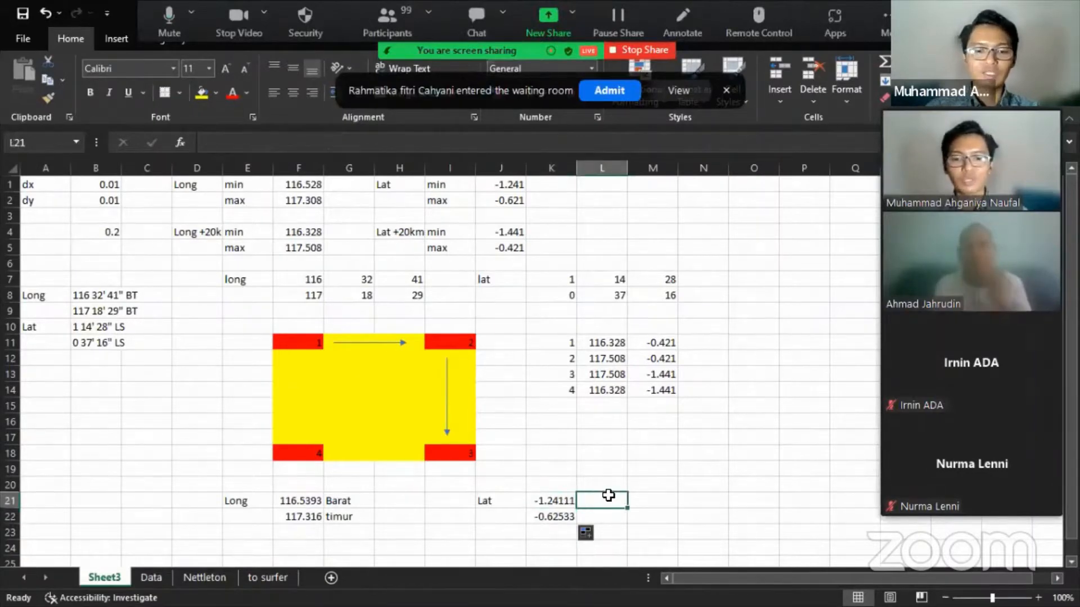
type("se")
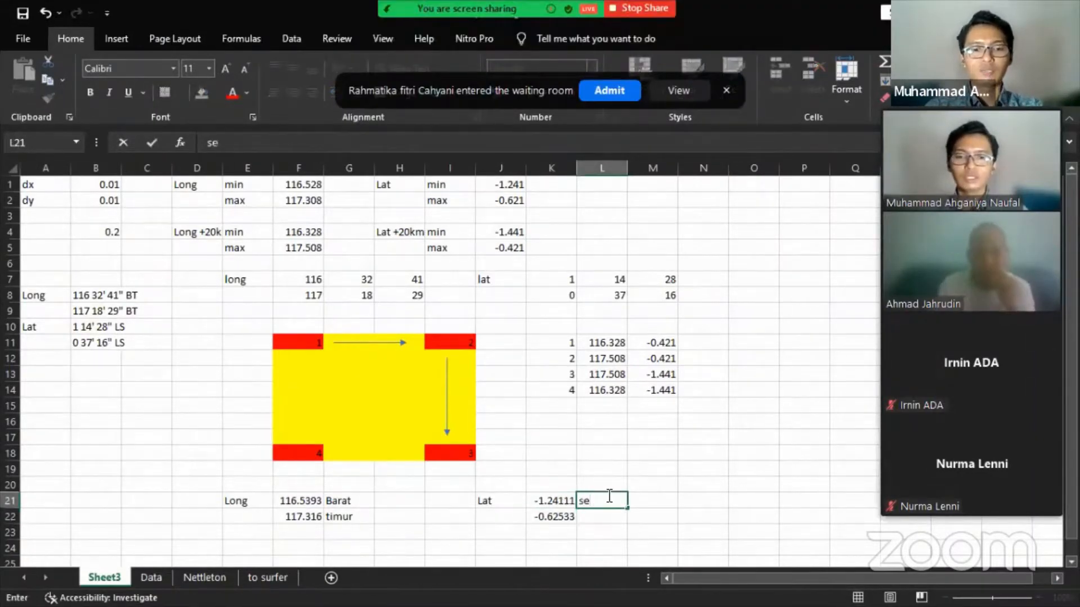
type("latan")
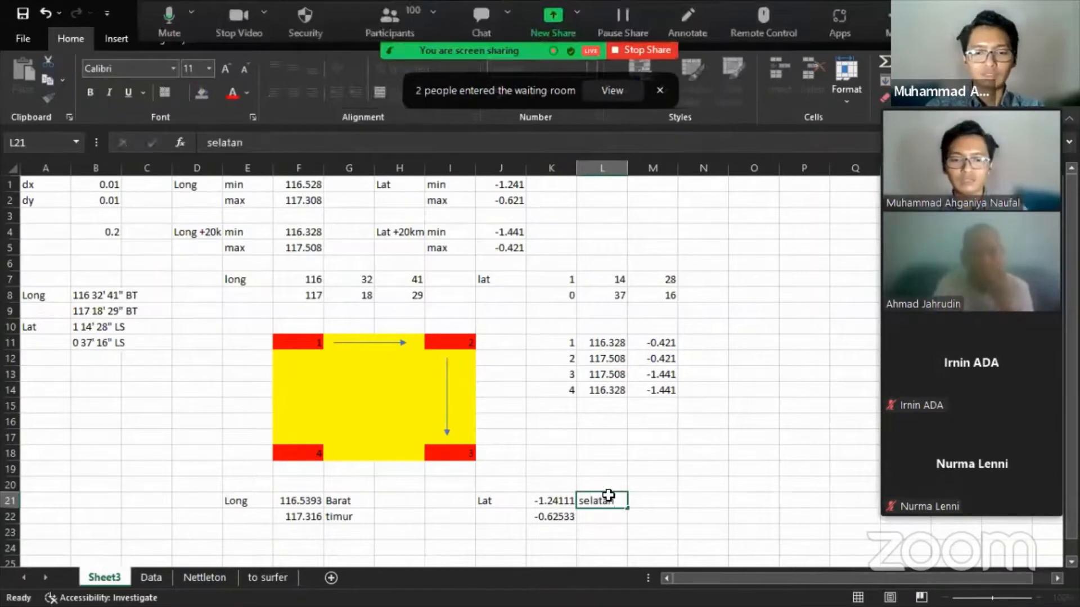
key("Return")
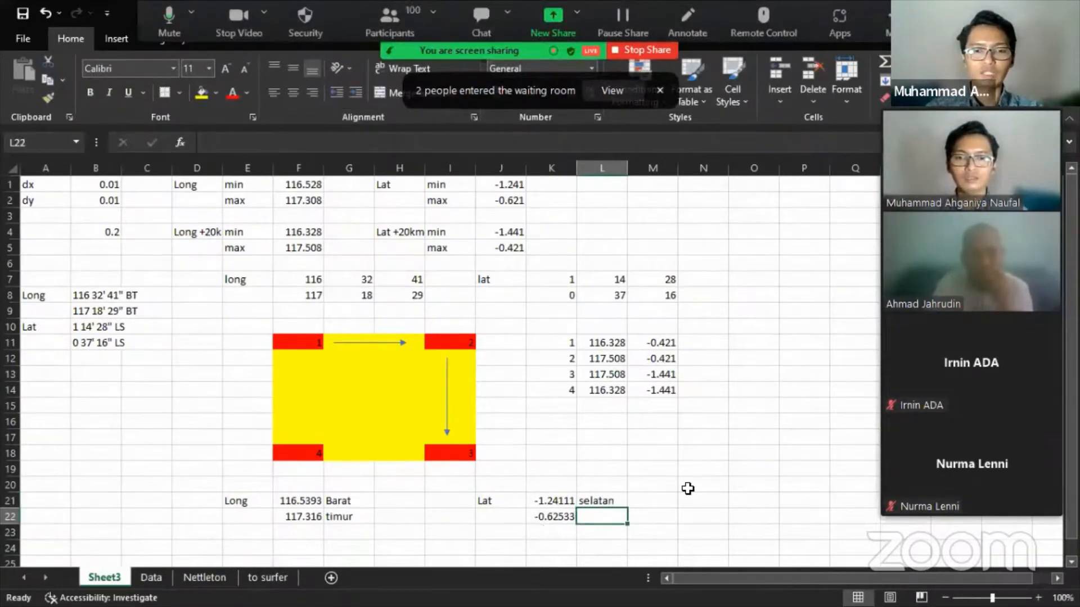
type("u")
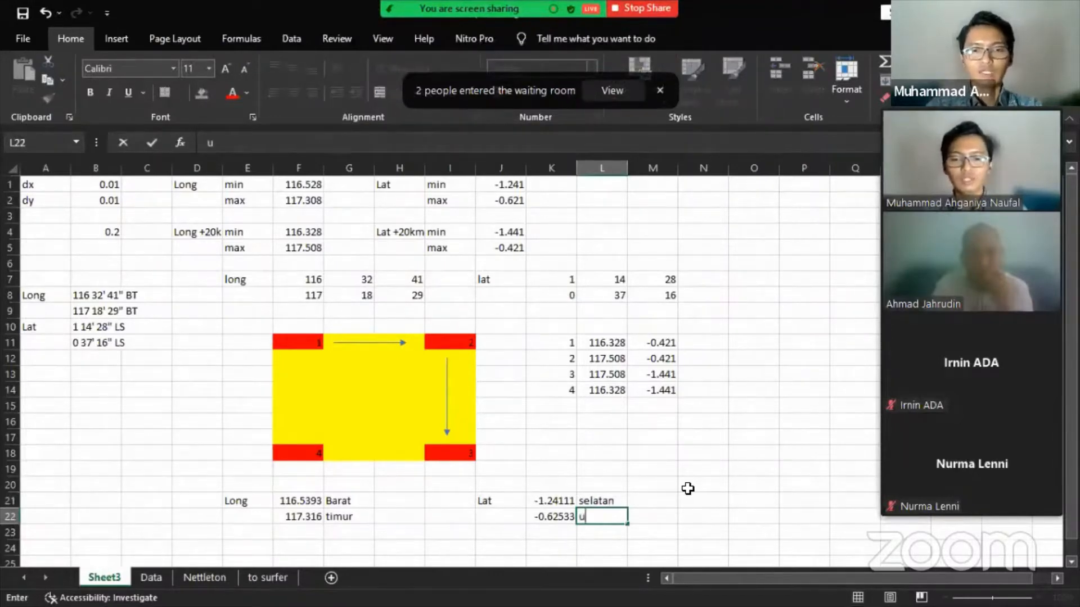
type("tara")
key("Return")
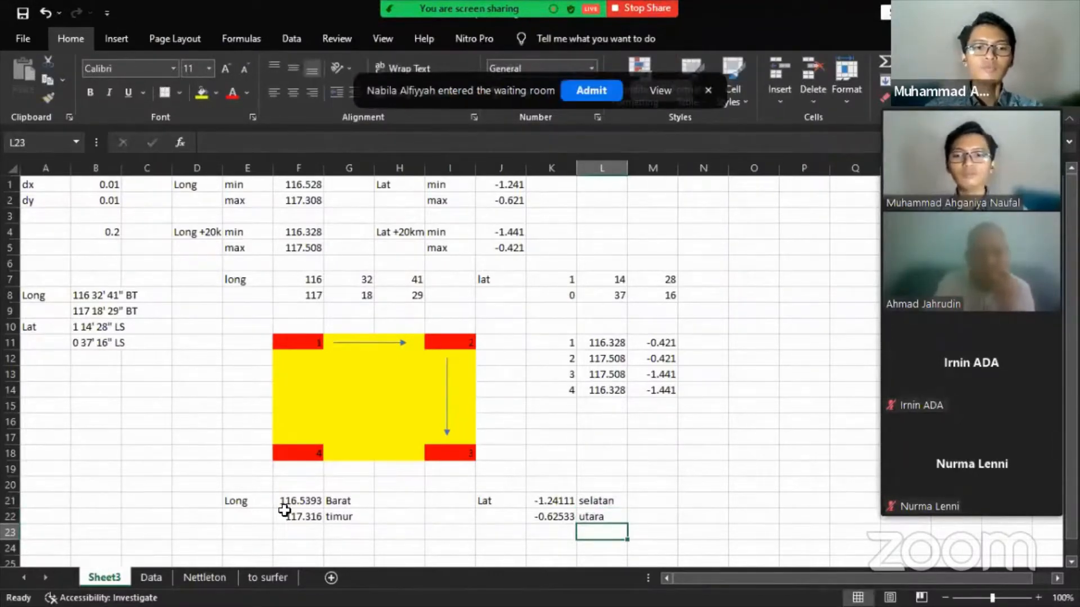
left_click_drag(244, 501, 589, 516)
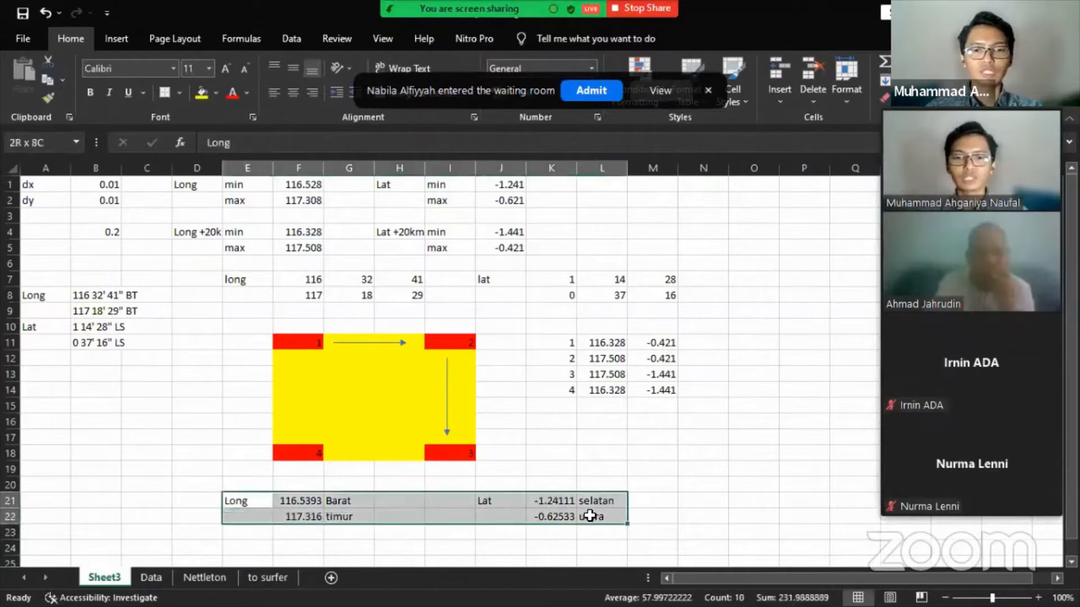
key("ctrl+c")
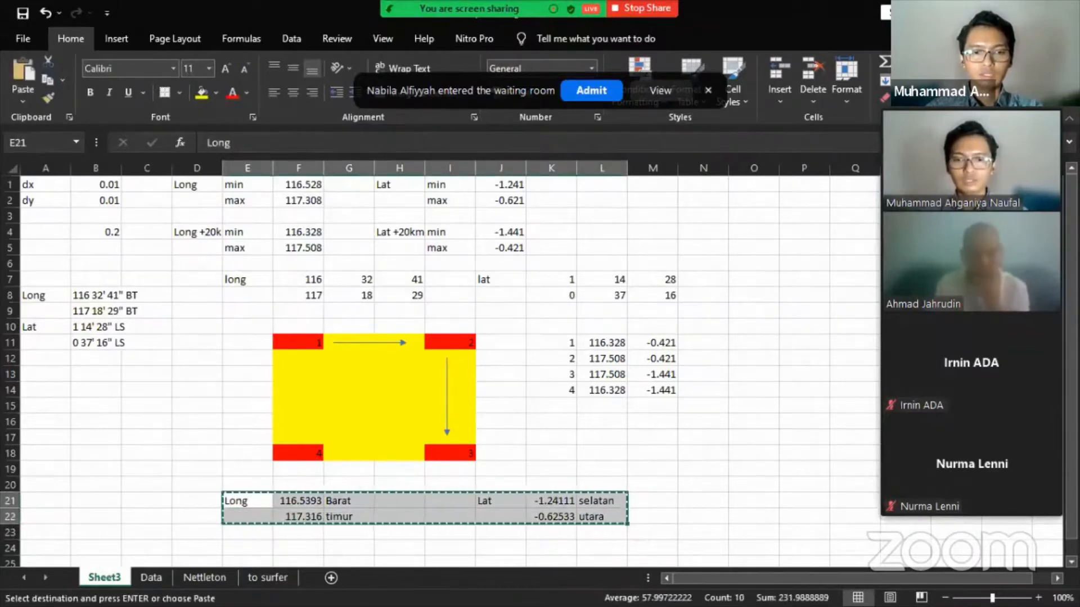
- Paste Long bounds 116.5393333/117.316 and, after a blank line, Lat bounds -1.241111111/-0.625333333 into Notepad
key("alt+Tab")
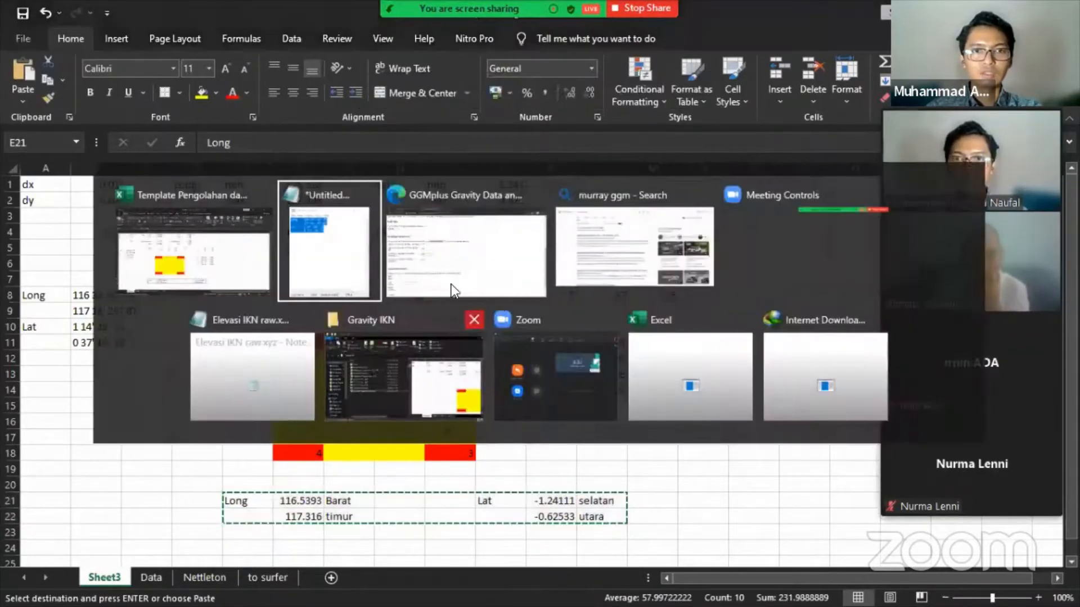
key("ctrl+v")
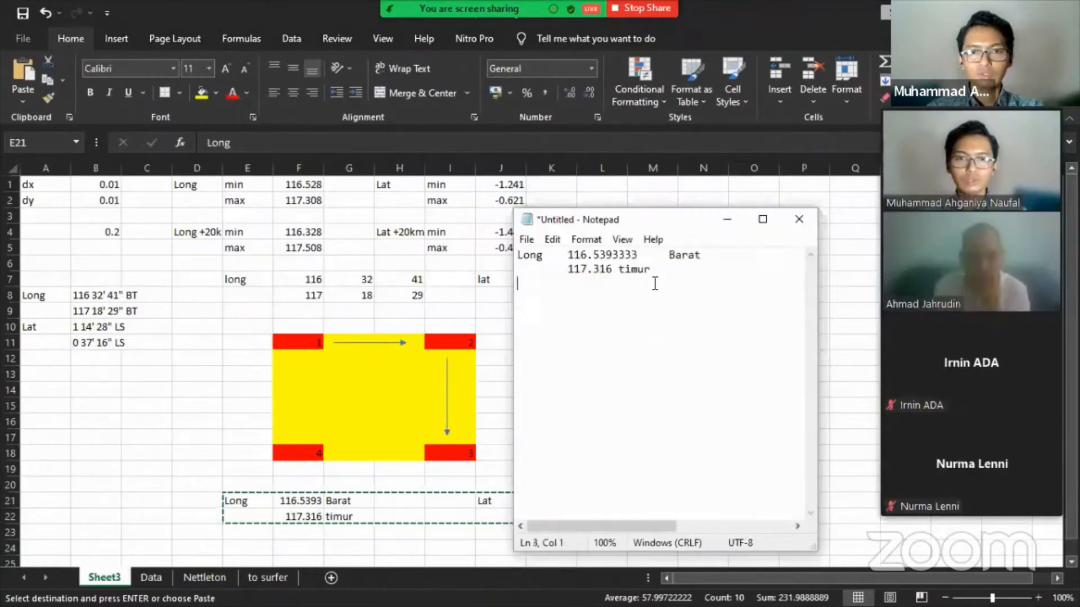
left_click(725, 256)
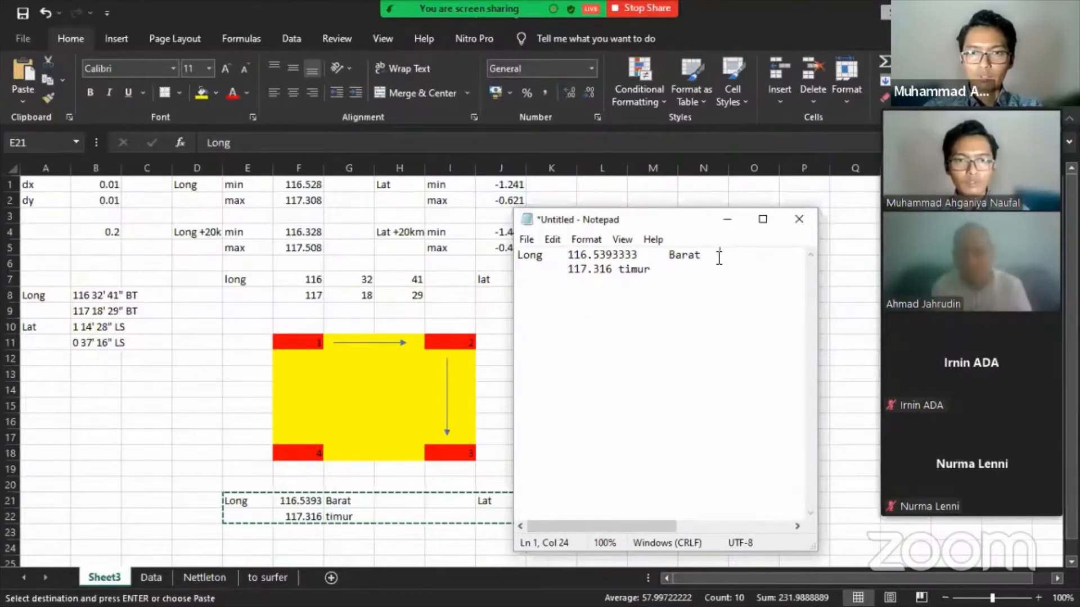
key("alt+Tab")
left_click_drag(488, 500, 827, 525)
key("ctrl+c")
key("alt+Tab")
left_click(768, 271)
key("Return")
key("Return")
key("ctrl+v")
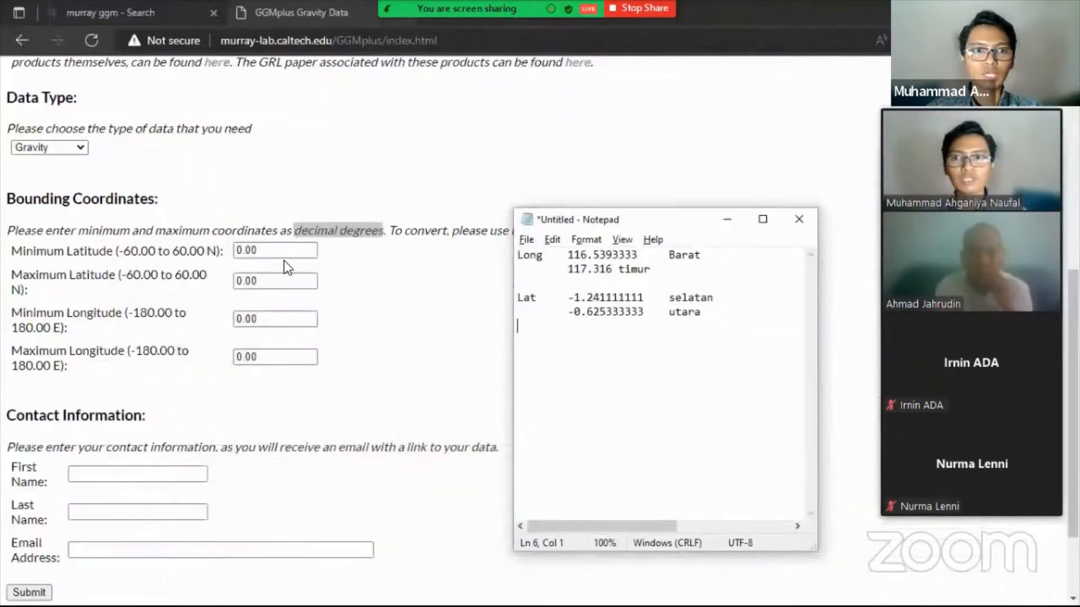
- Fill the form's Minimum Latitude with -1.2411111 and Maximum Latitude with -0.6253333
left_click_drag(620, 218, 557, 181)
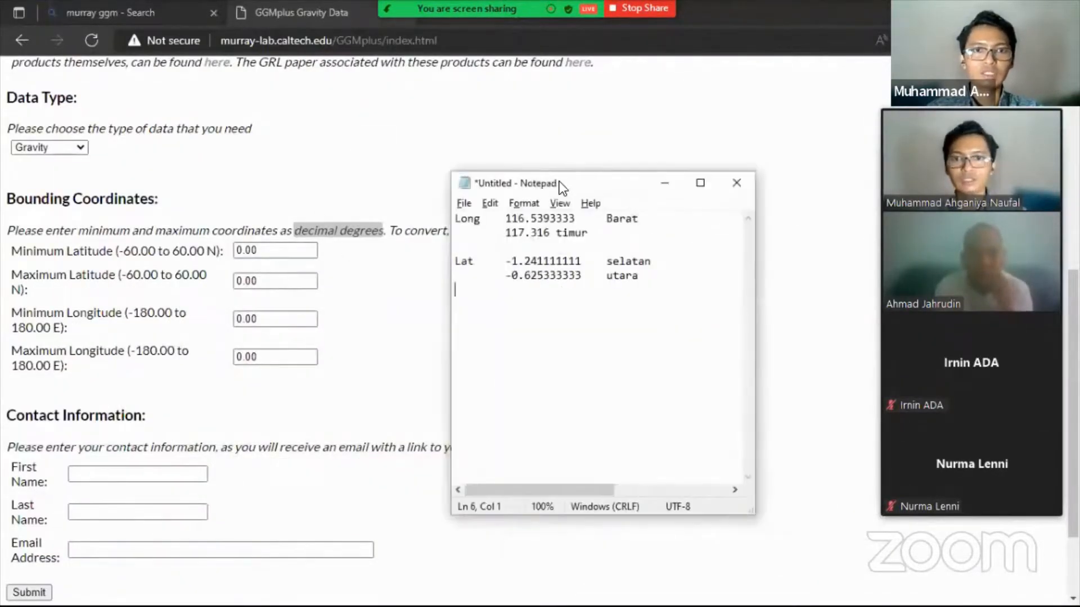
left_click(524, 218)
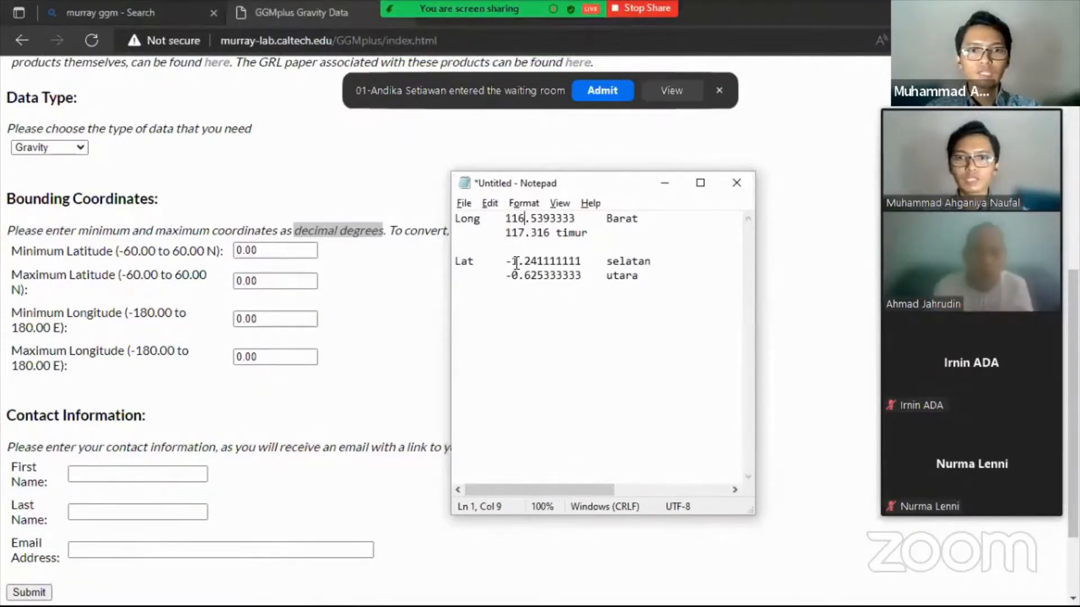
left_click_drag(506, 261, 581, 261)
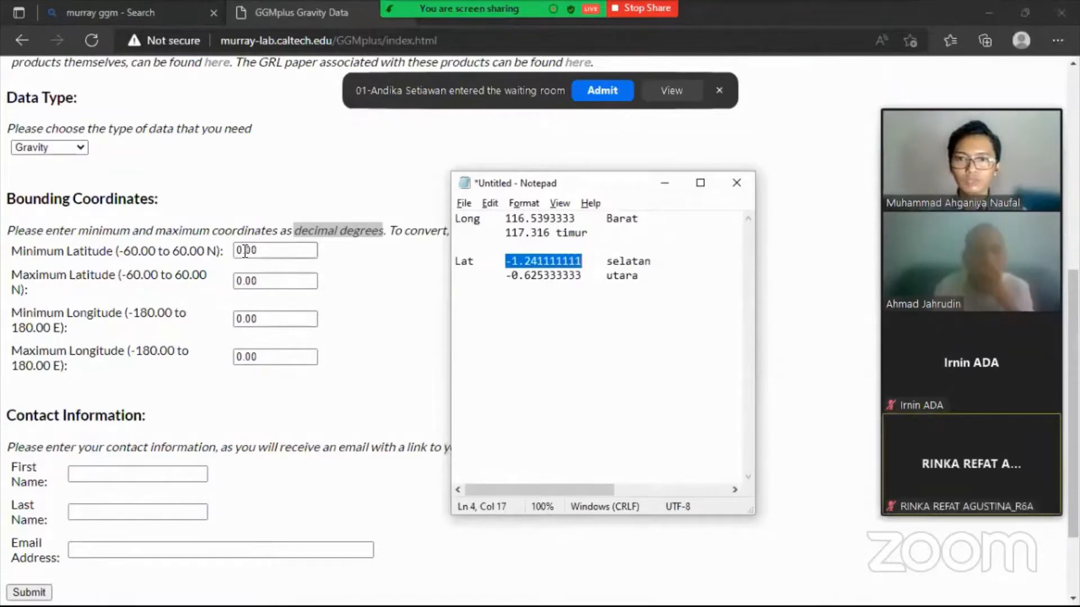
left_click(262, 251)
double_click(262, 251)
key("ctrl+v")
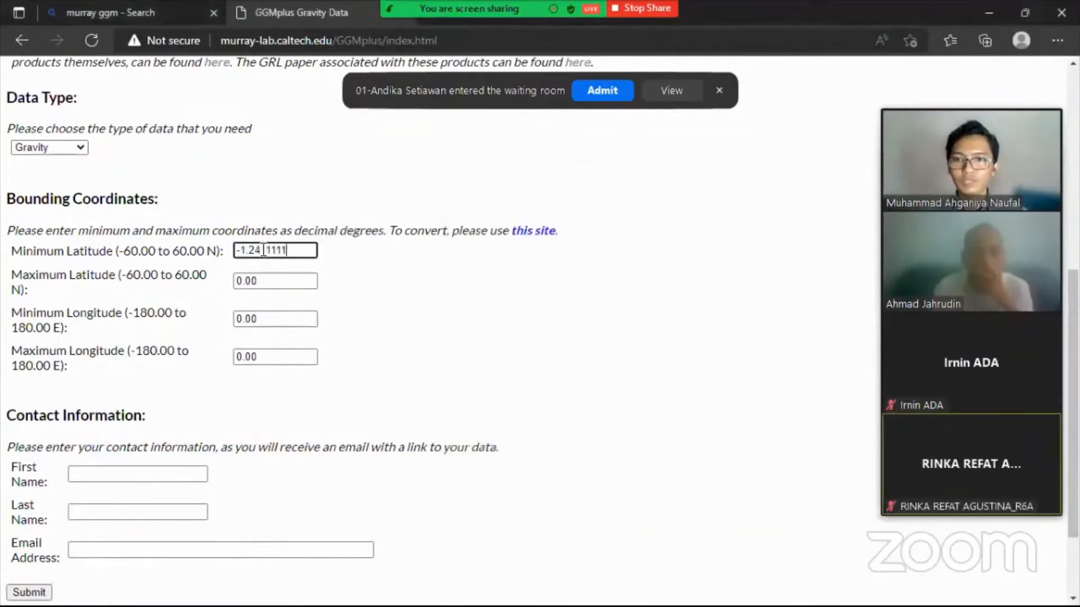
key("alt+Tab")
left_click_drag(508, 275, 582, 274)
double_click(265, 280)
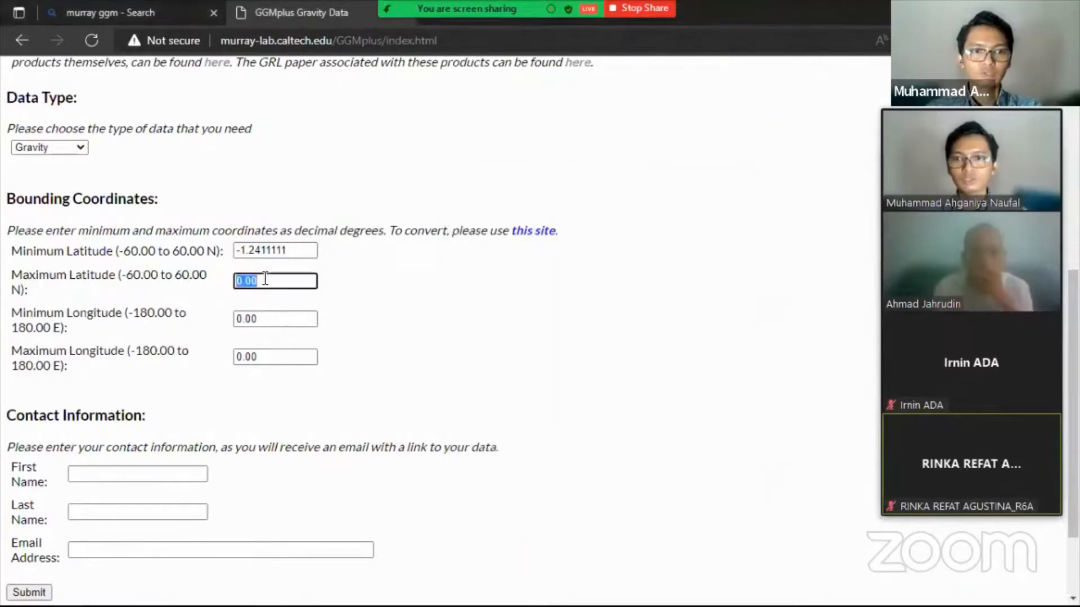
key("ctrl+v")
- Fill the form's Minimum Longitude with 116.539333 and Maximum Longitude with 117.316
key("alt+Tab")
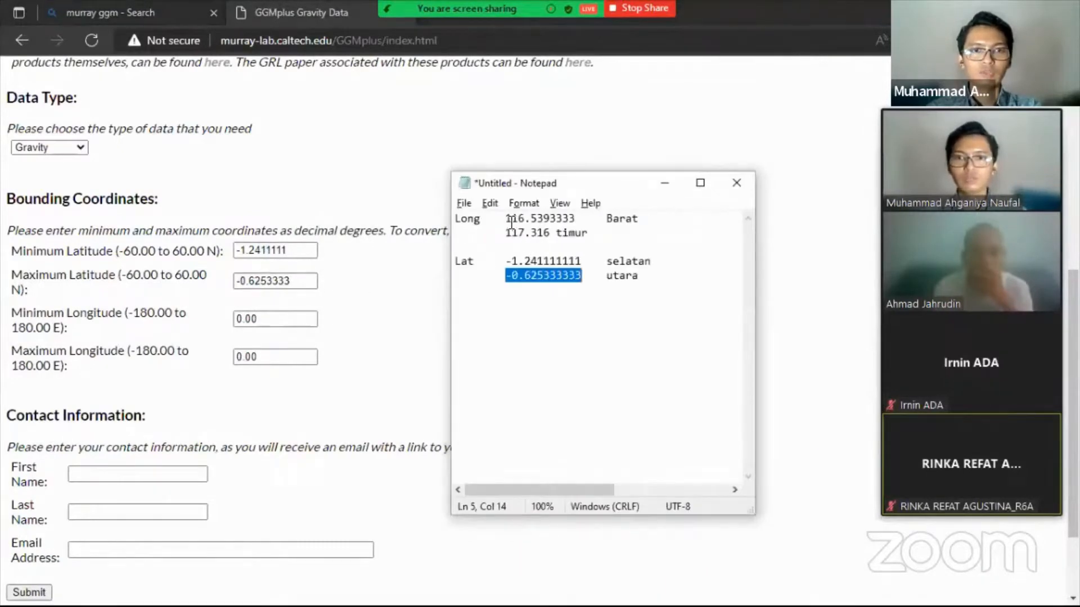
left_click_drag(507, 217, 577, 219)
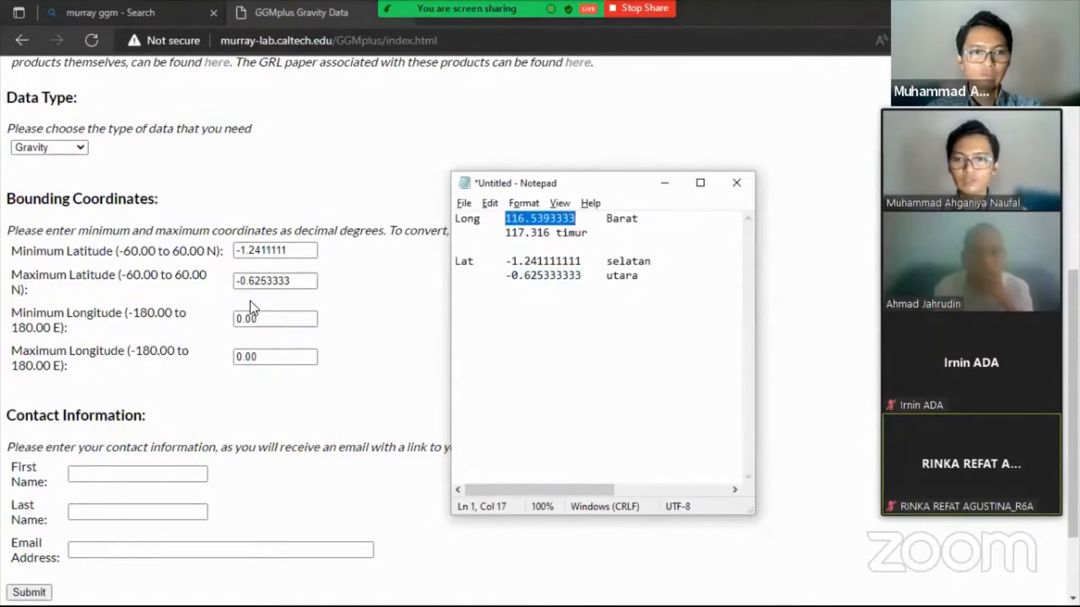
double_click(260, 318)
key("ctrl+v")
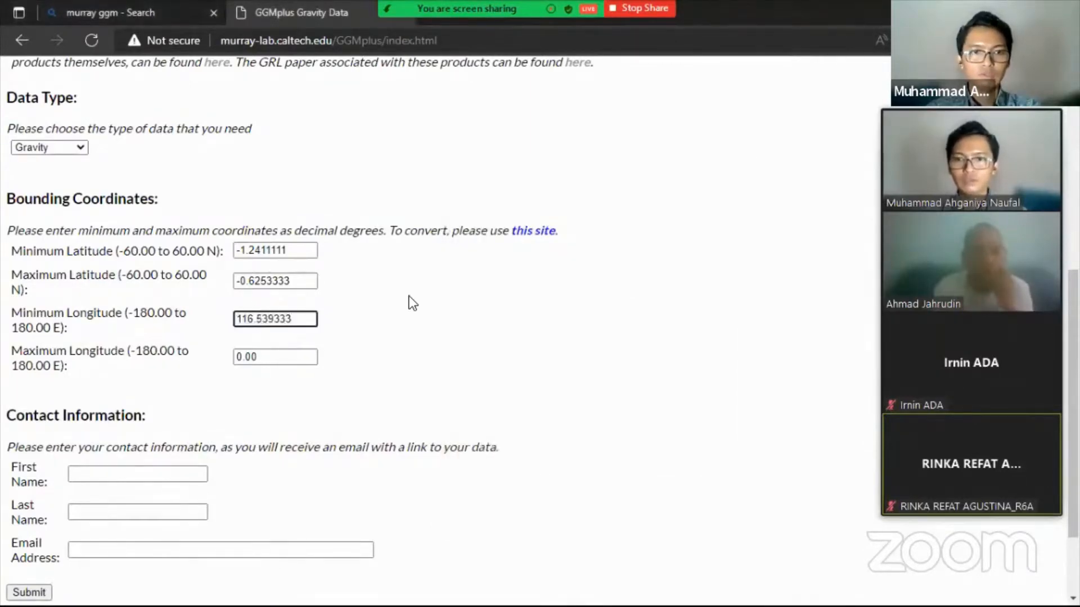
key("alt+Tab")
left_click_drag(507, 233, 546, 234)
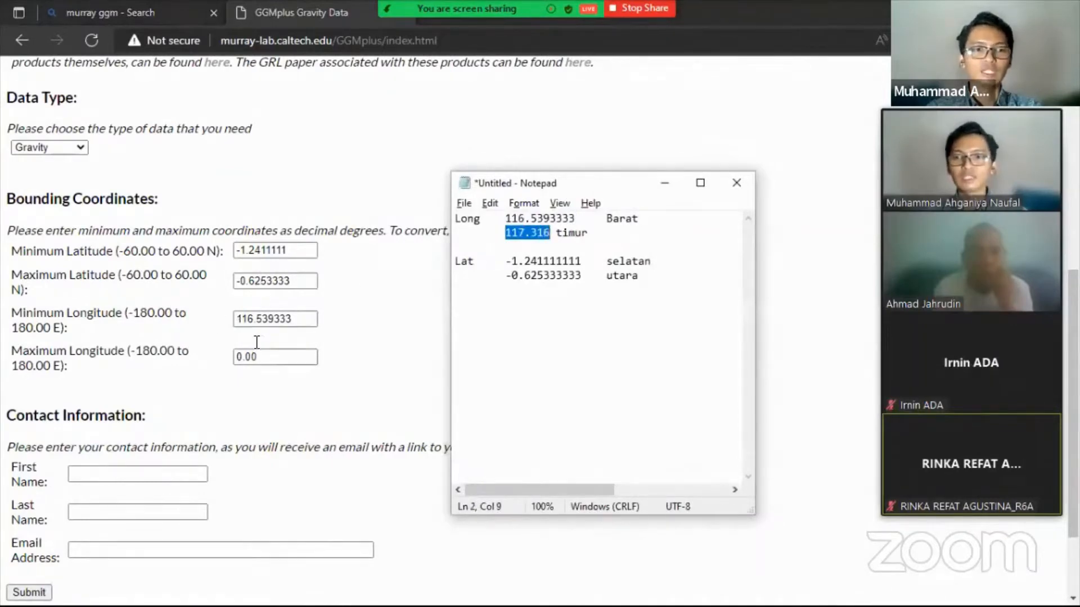
key("alt+Tab")
key("Tab")
key("ctrl+v")
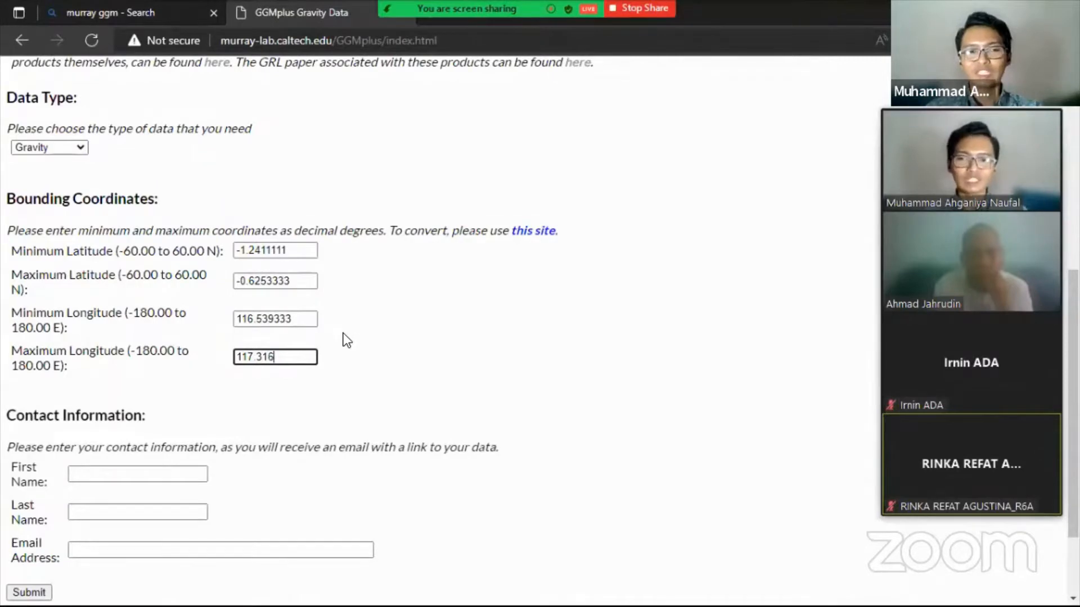
- Tick 'I'm not a robot', enter the contact e-mail address, and submit the GGMplus request
scroll(326, 307, "down", 2)
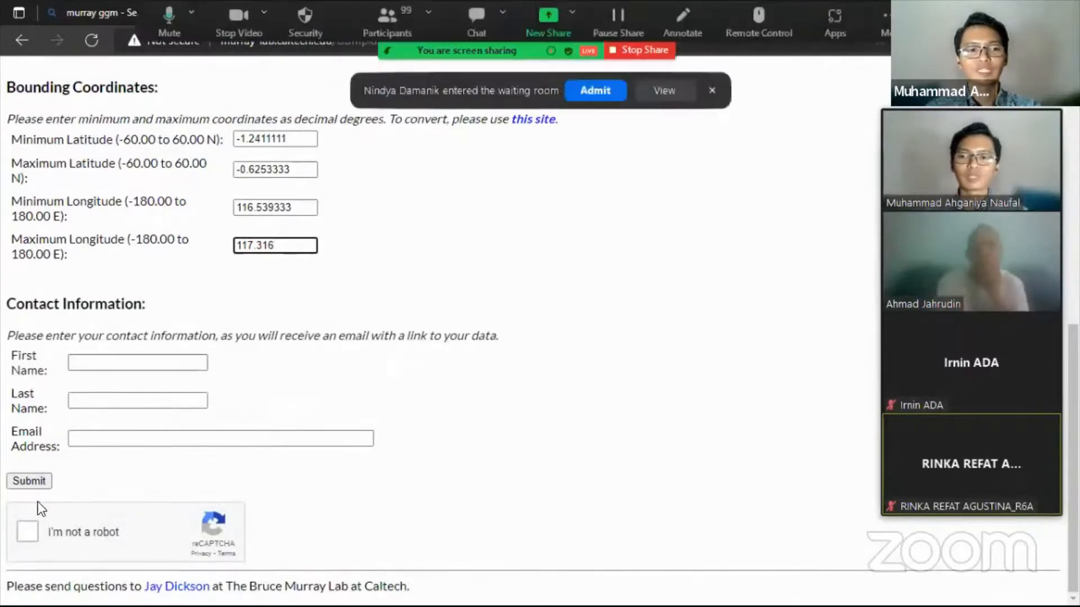
left_click(20, 523)
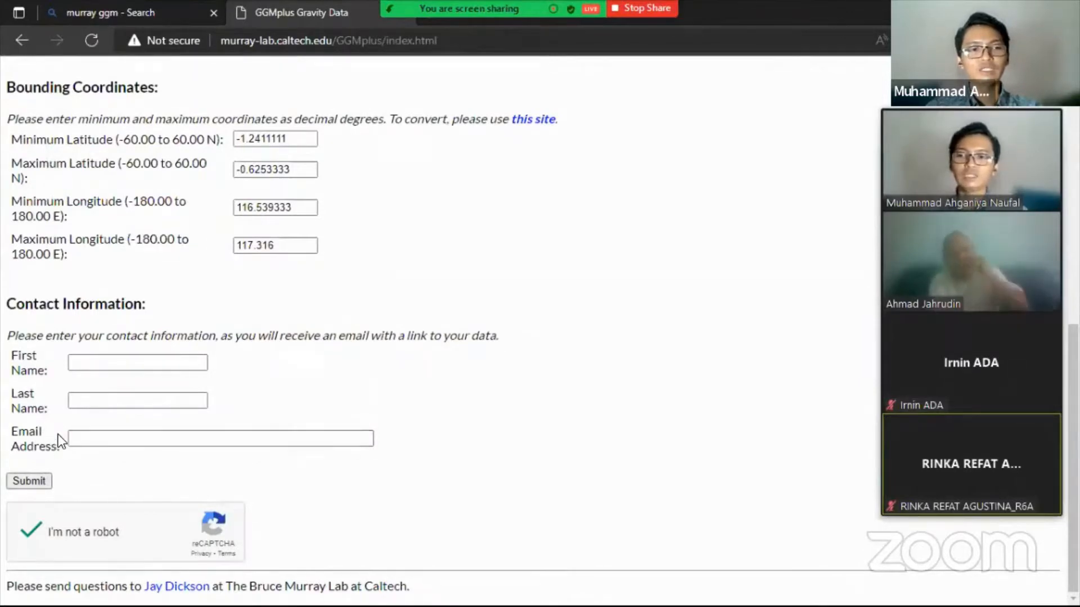
left_click(86, 440)
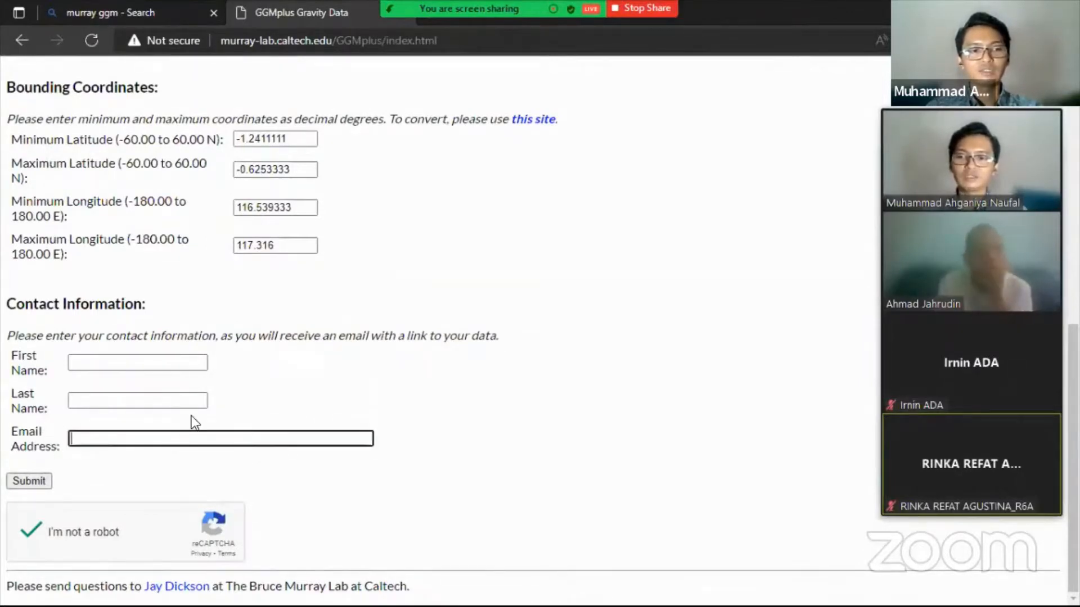
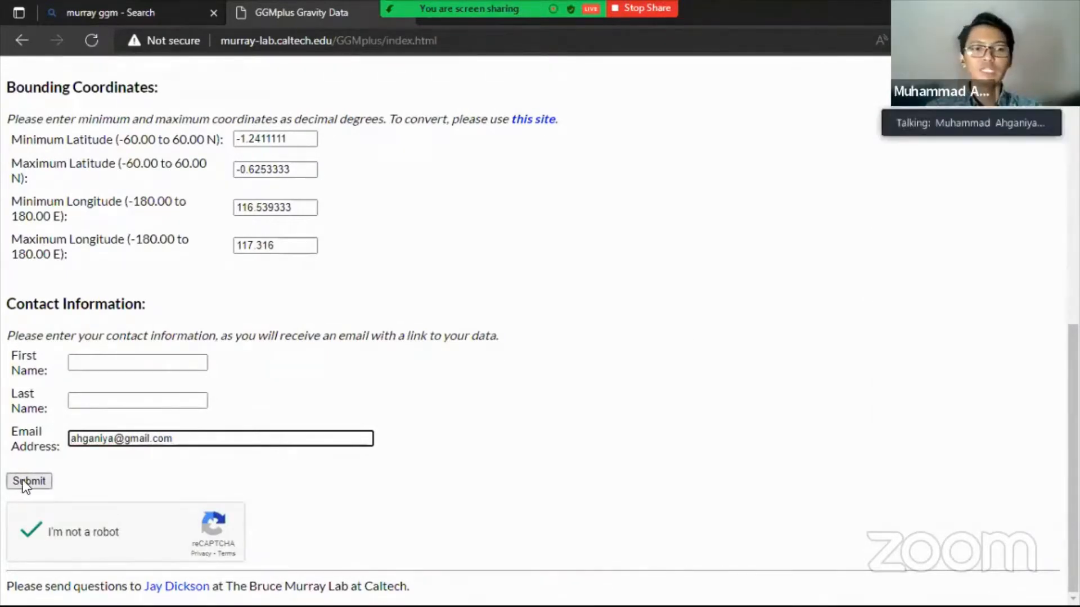
left_click(23, 481)
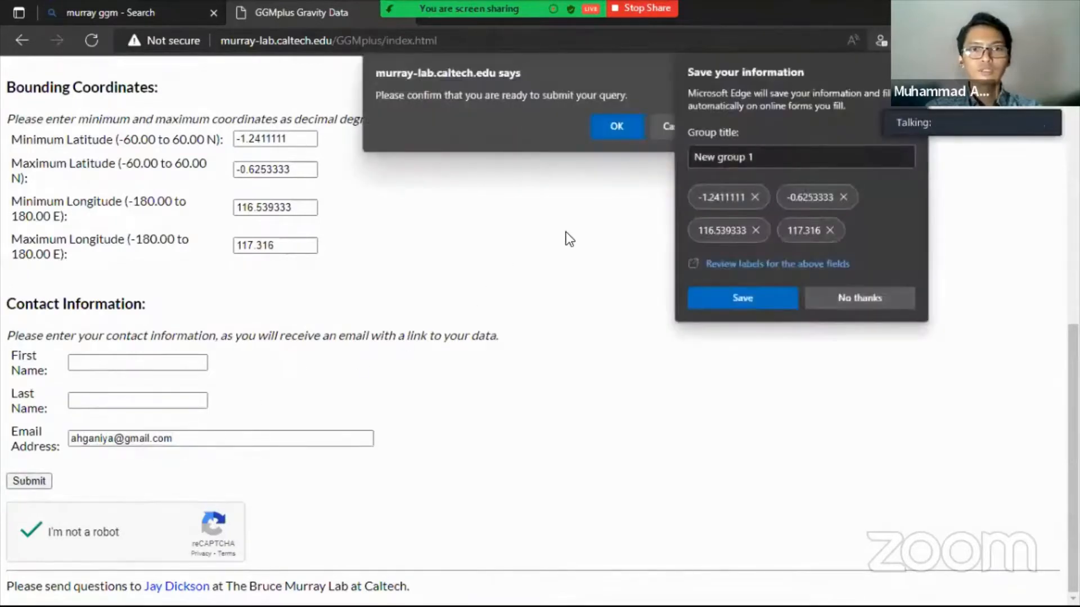
- Confirm the query submission with OK and decline Edge's offer to save the entered form data
left_click(622, 124)
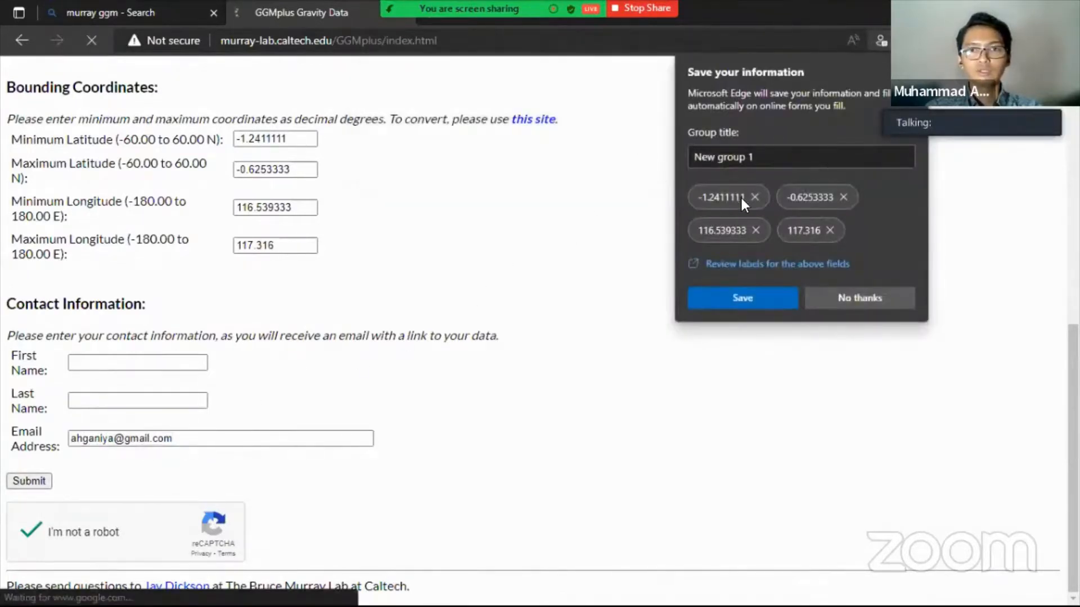
left_click(643, 181)
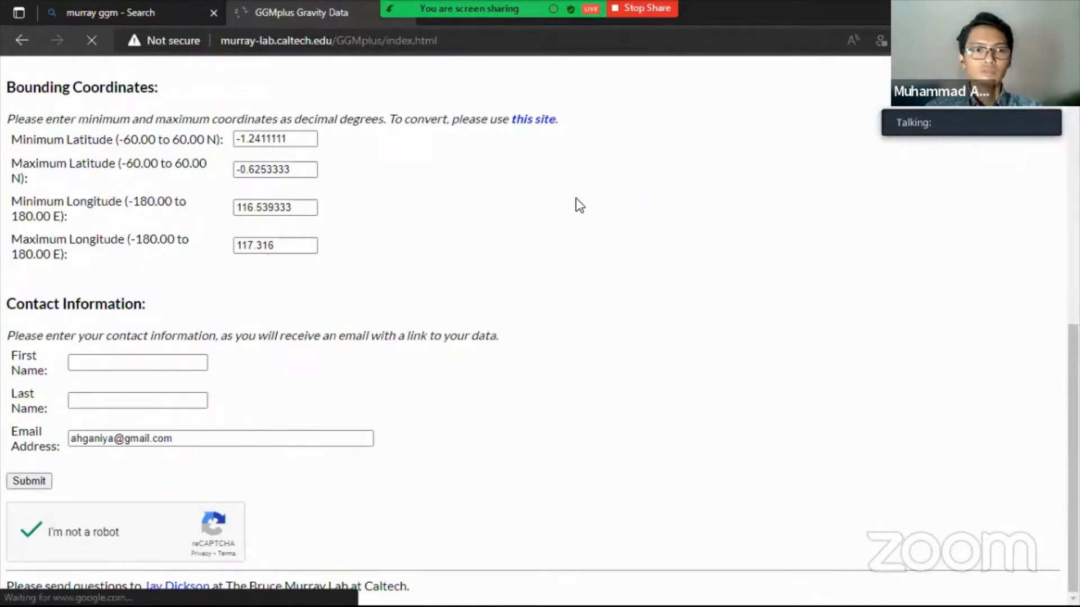
scroll(423, 241, "up", 3)
scroll(423, 240, "down", 3)
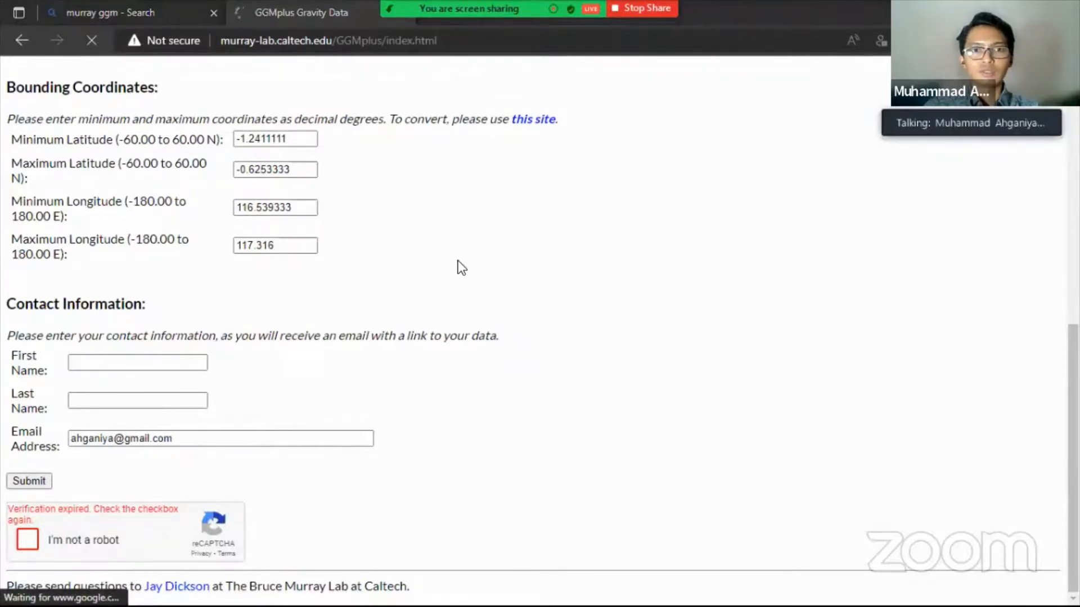
- In the Gravity IKN folder, widen the Name column to show the full GGMplus_Acceleration CSV name
key("super")
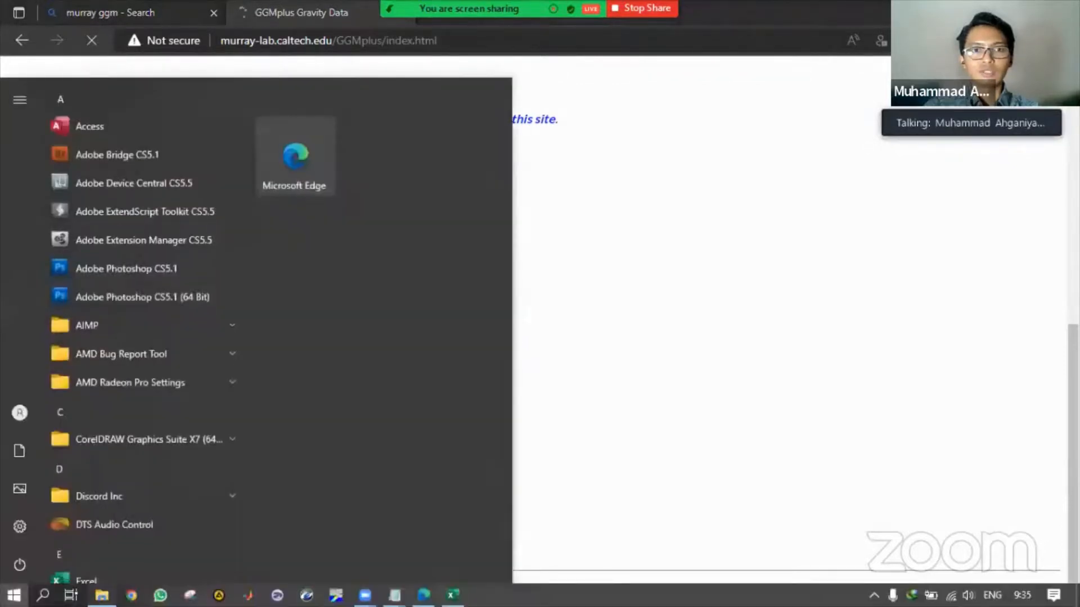
key("alt+Tab")
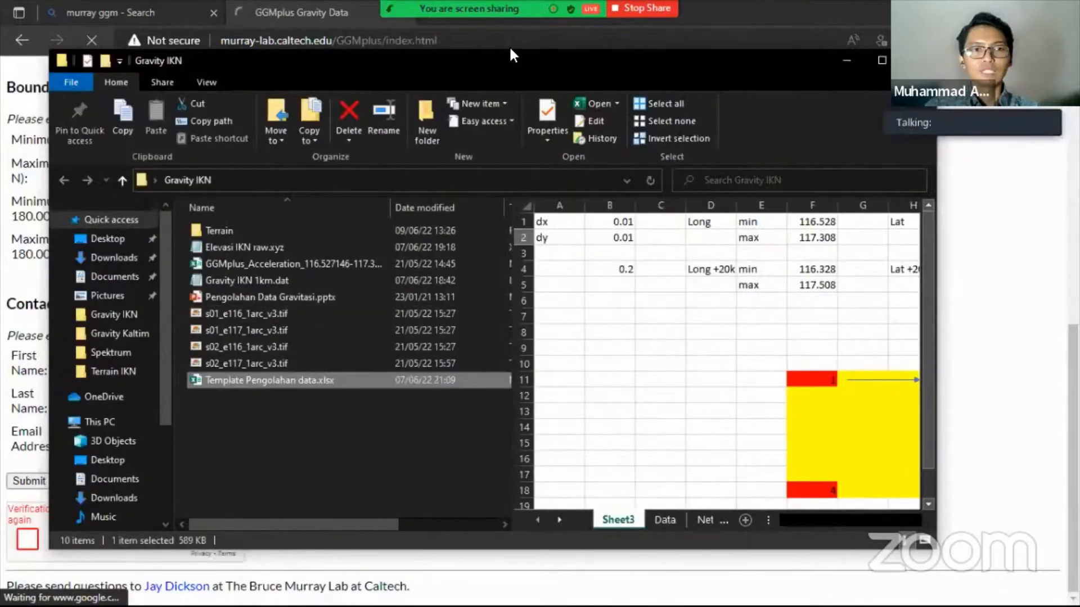
left_click_drag(511, 55, 524, 30)
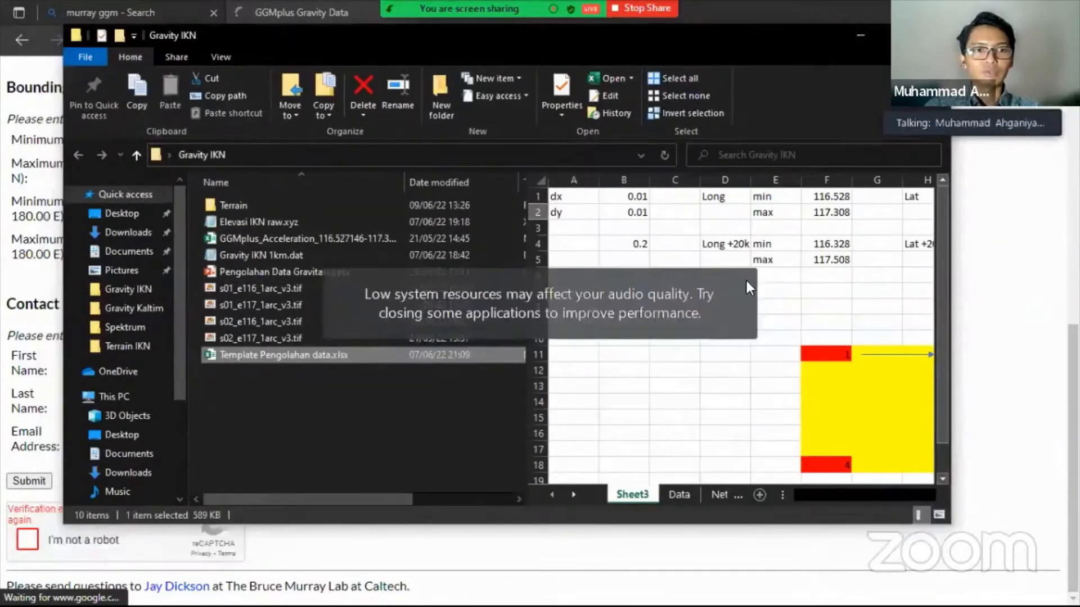
left_click(281, 237)
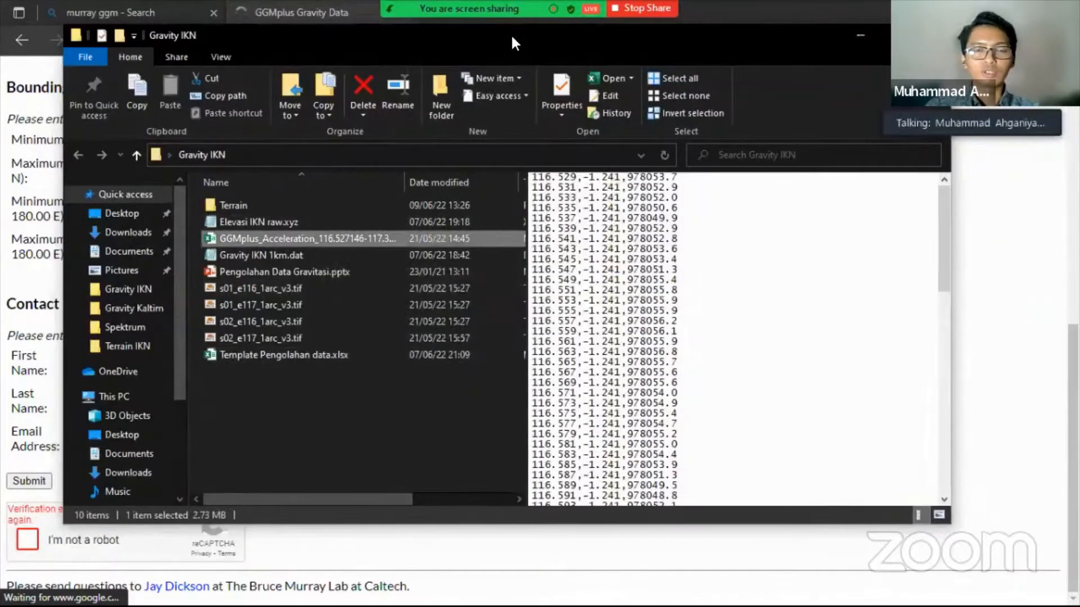
left_click_drag(510, 33, 473, 25)
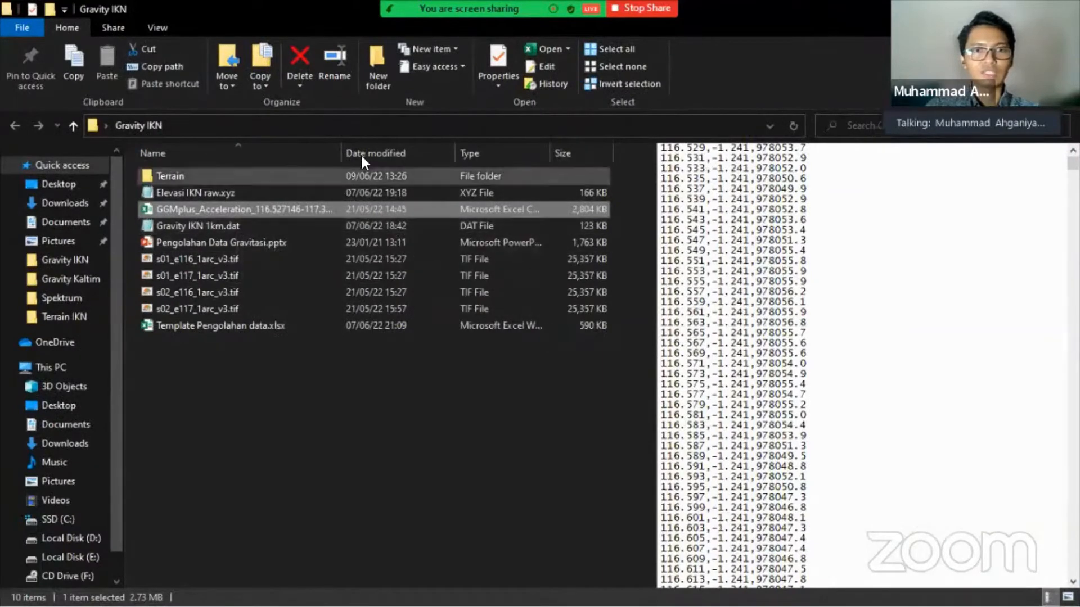
left_click_drag(341, 148, 492, 159)
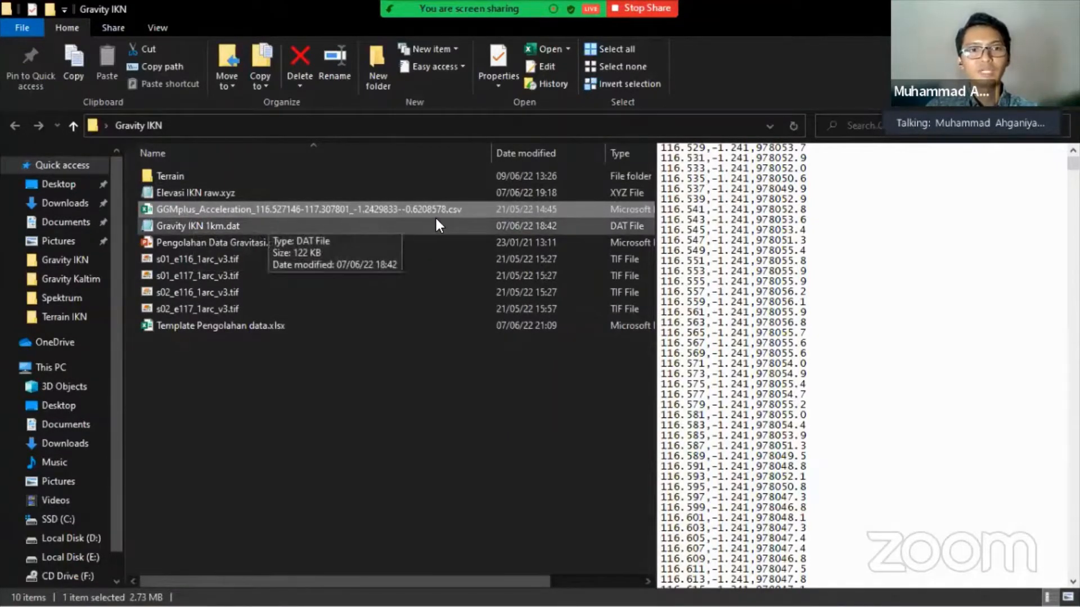
- Restore and move the Explorer window aside, bringing the GGMplus Gravity Data browser tab forward
double_click(316, 4)
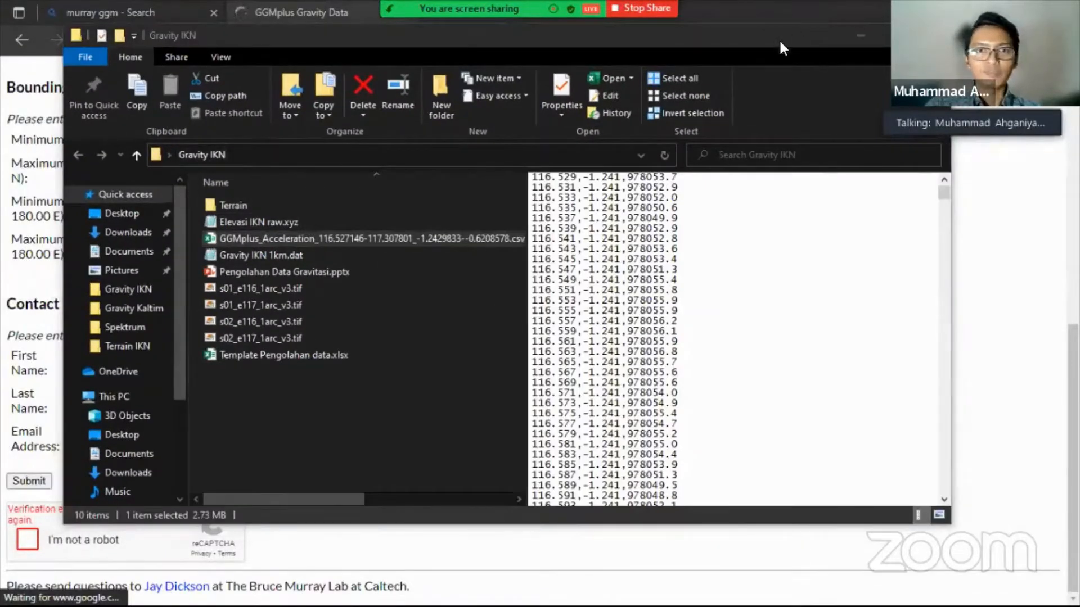
left_click_drag(727, 47, 756, 125)
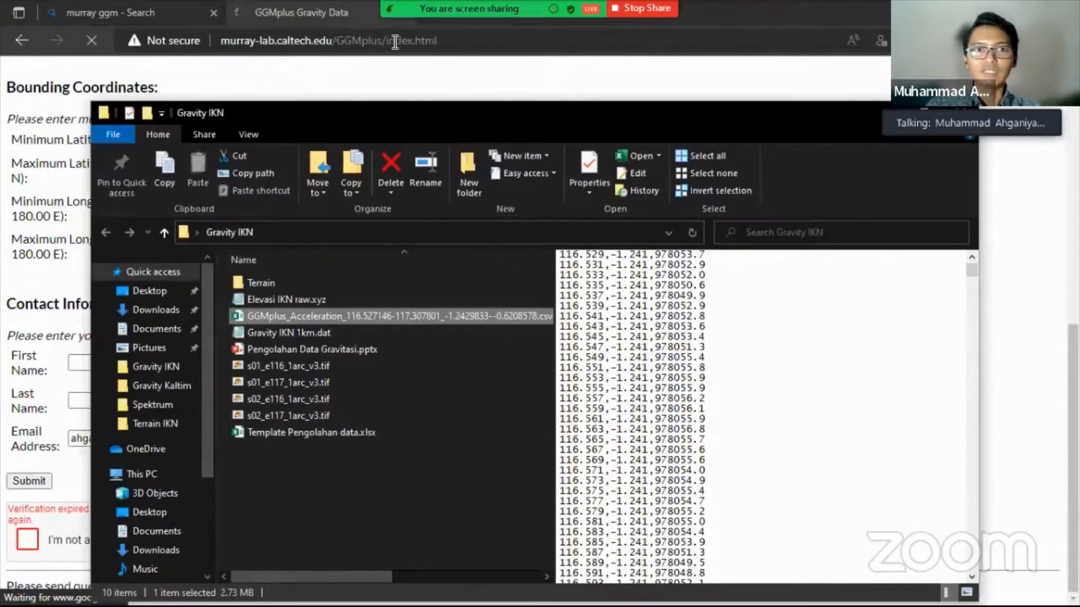
left_click(274, 12)
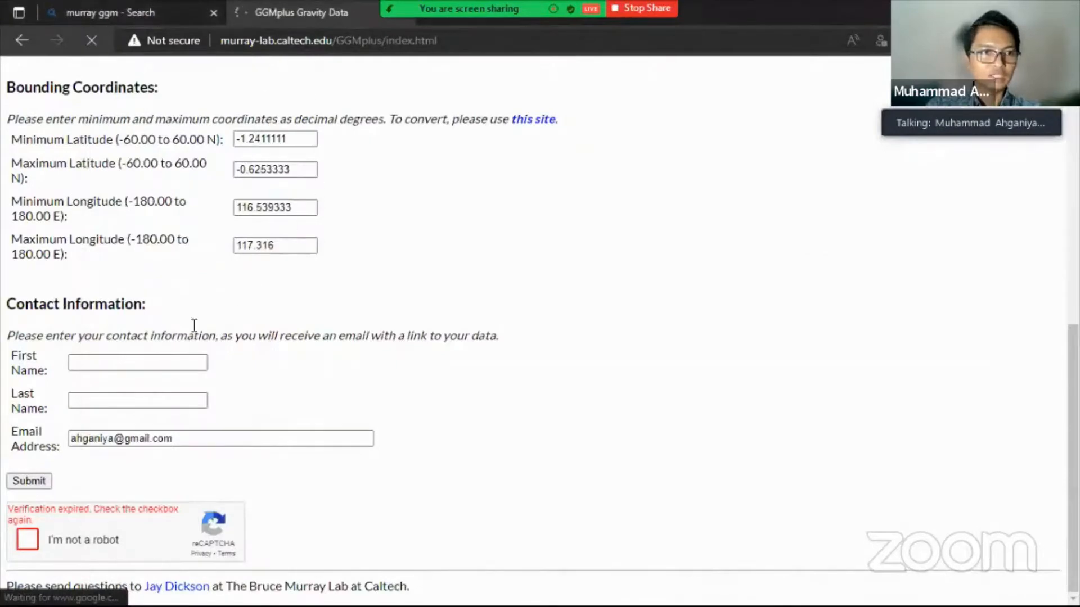
- Change the GGMplus Data Type dropdown from Gravity to Acceleration
scroll(194, 325, "up", 3)
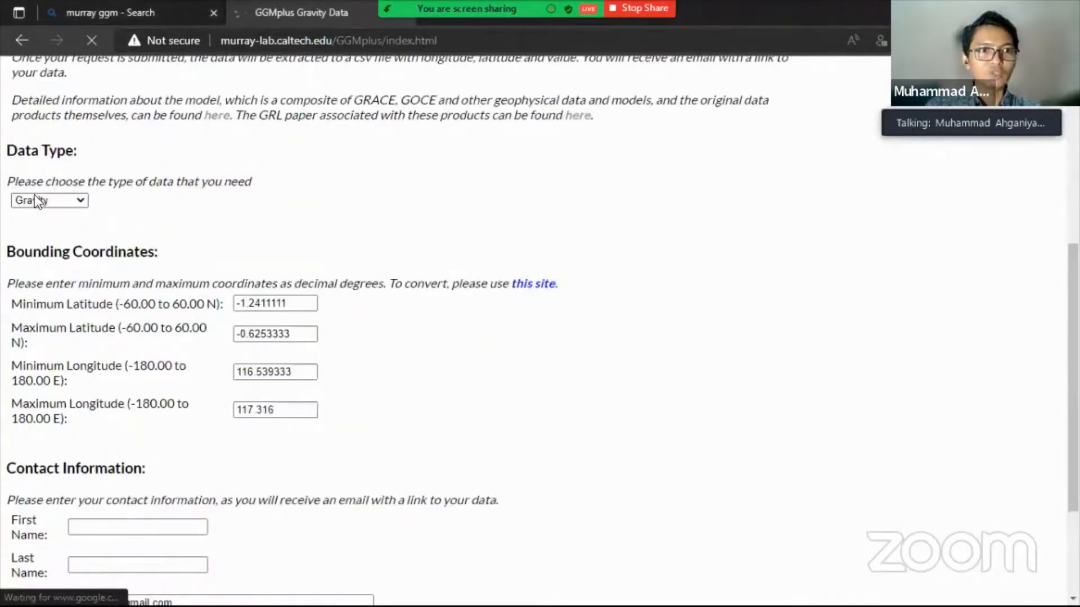
left_click(80, 204)
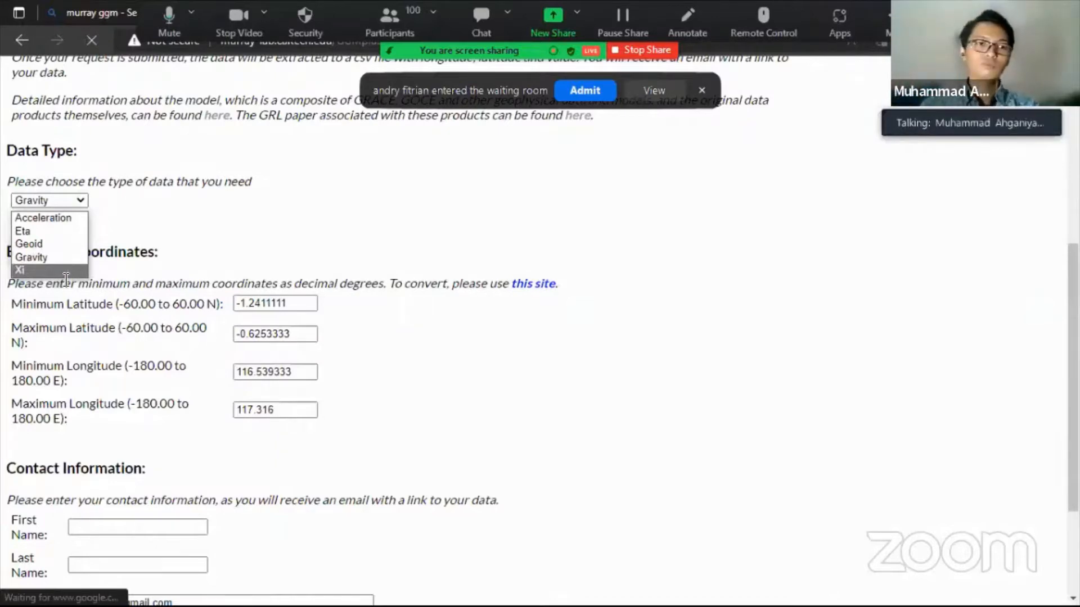
left_click(79, 220)
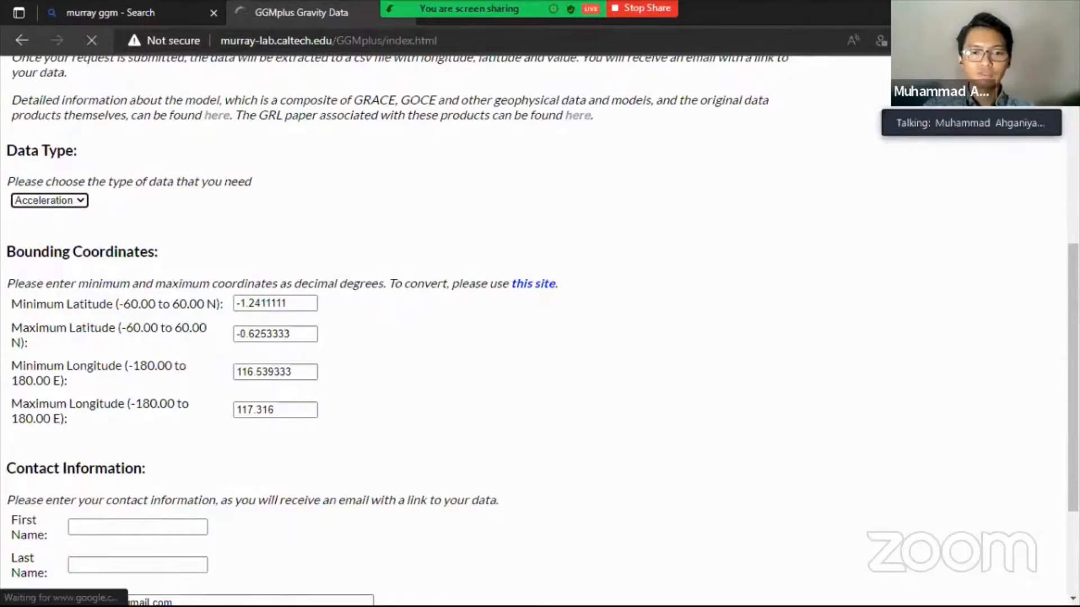
key("alt+Tab")
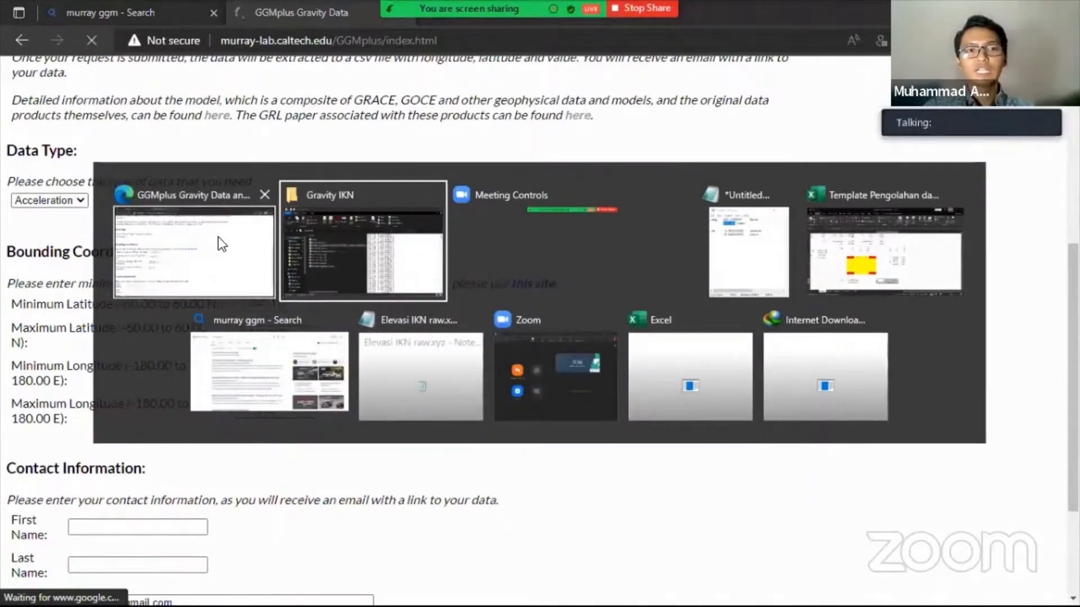
- Open GGMplus_Acceleration_116.527146 CSV in Excel, inspect A1's comma-joined values, and select column A
left_click(430, 241)
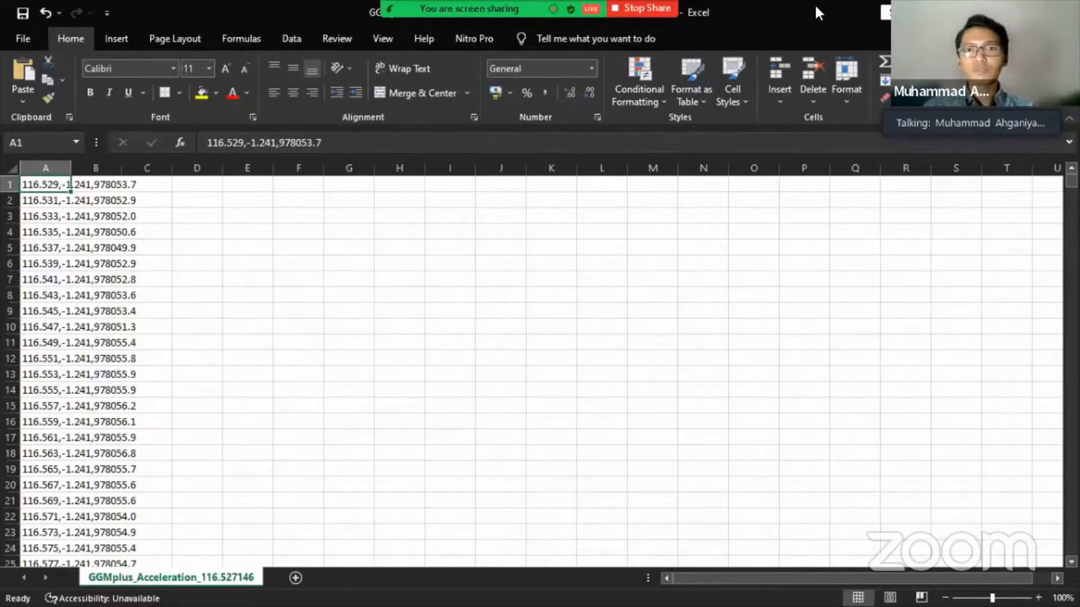
left_click(32, 164)
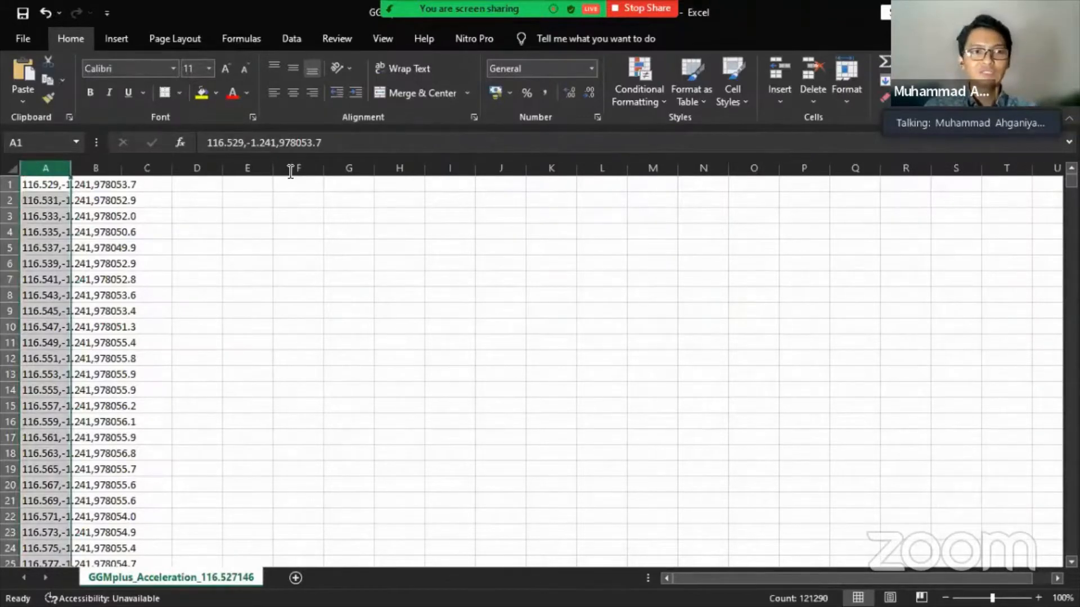
left_click(51, 186)
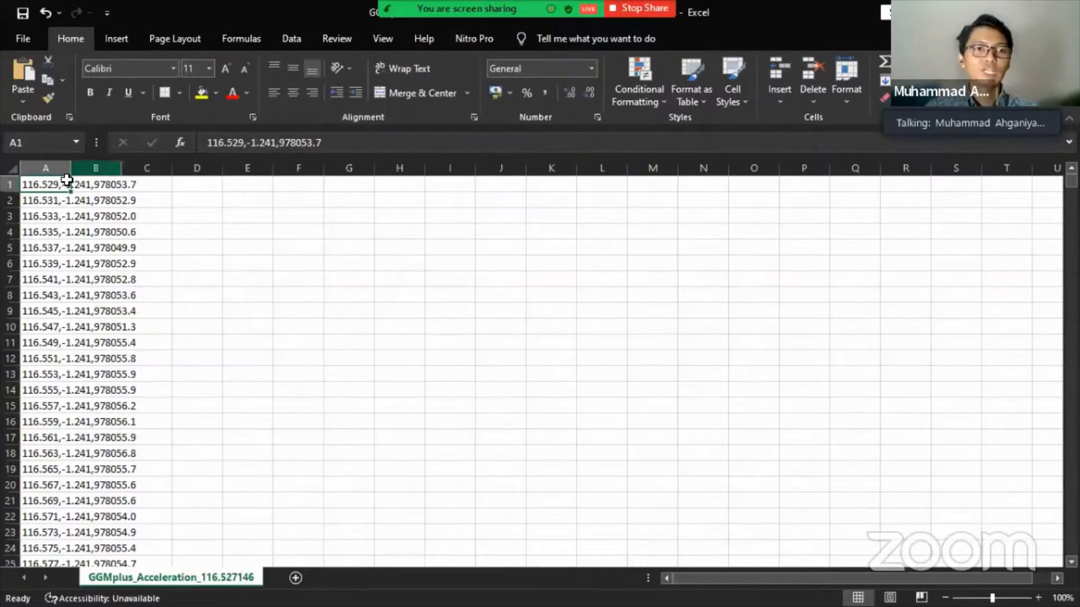
left_click(245, 143)
left_click(245, 143)
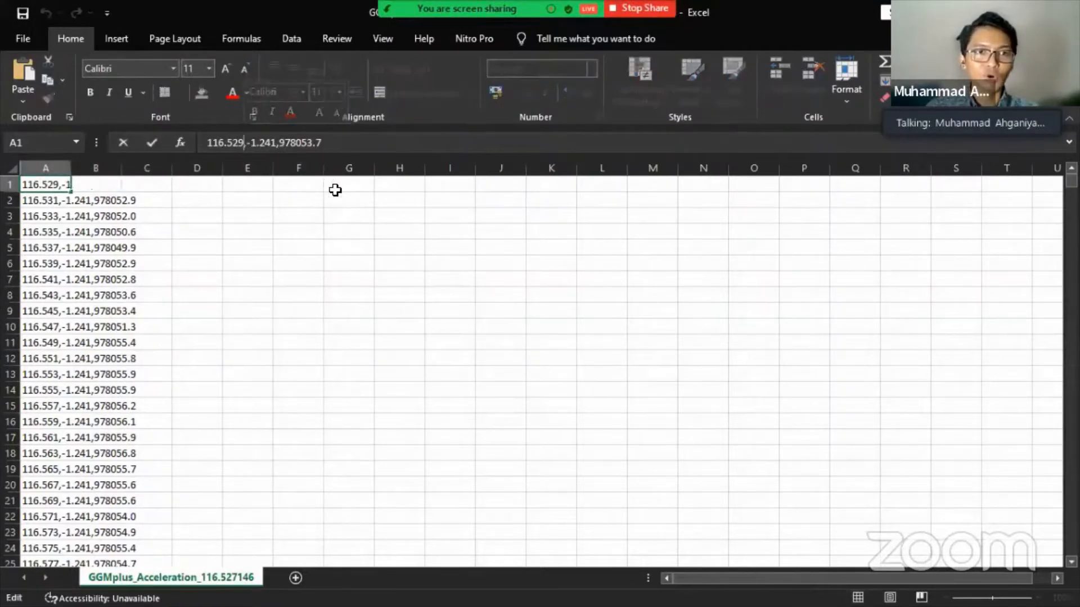
left_click(294, 248)
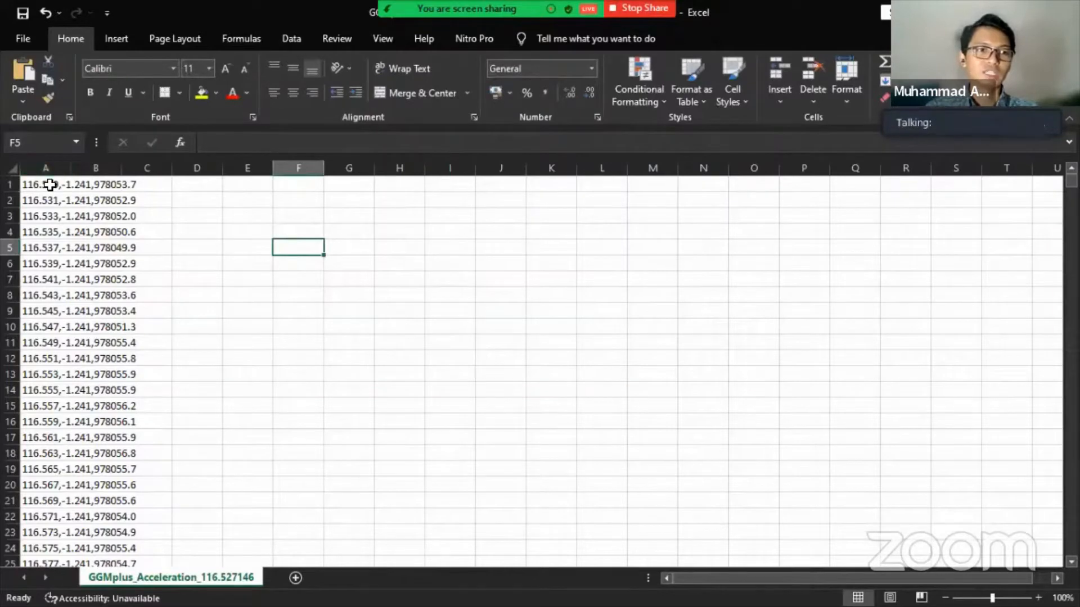
left_click(49, 184)
left_click(44, 169)
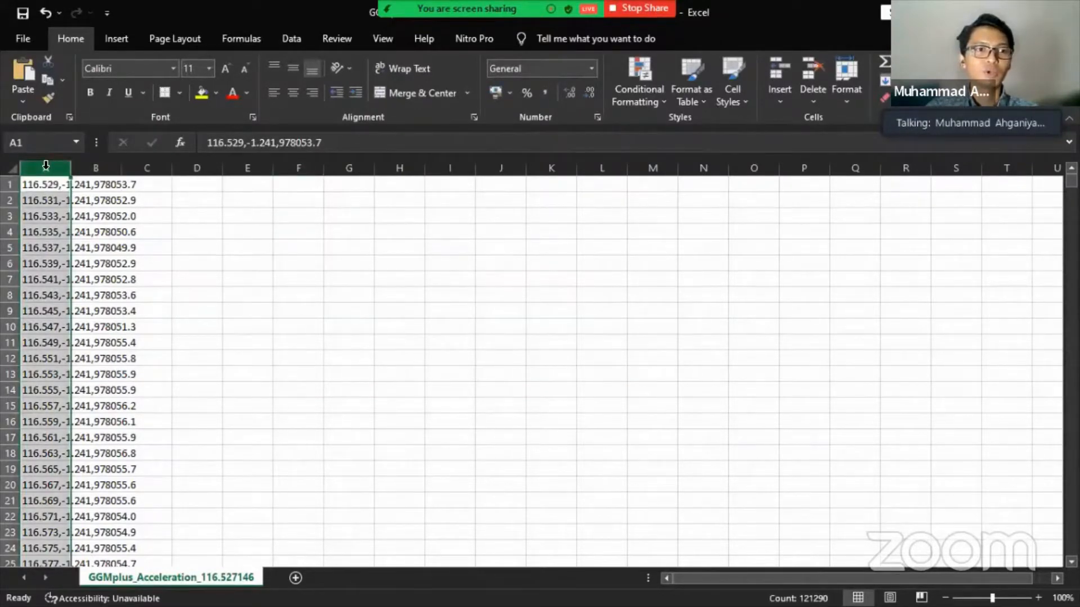
left_click(294, 36)
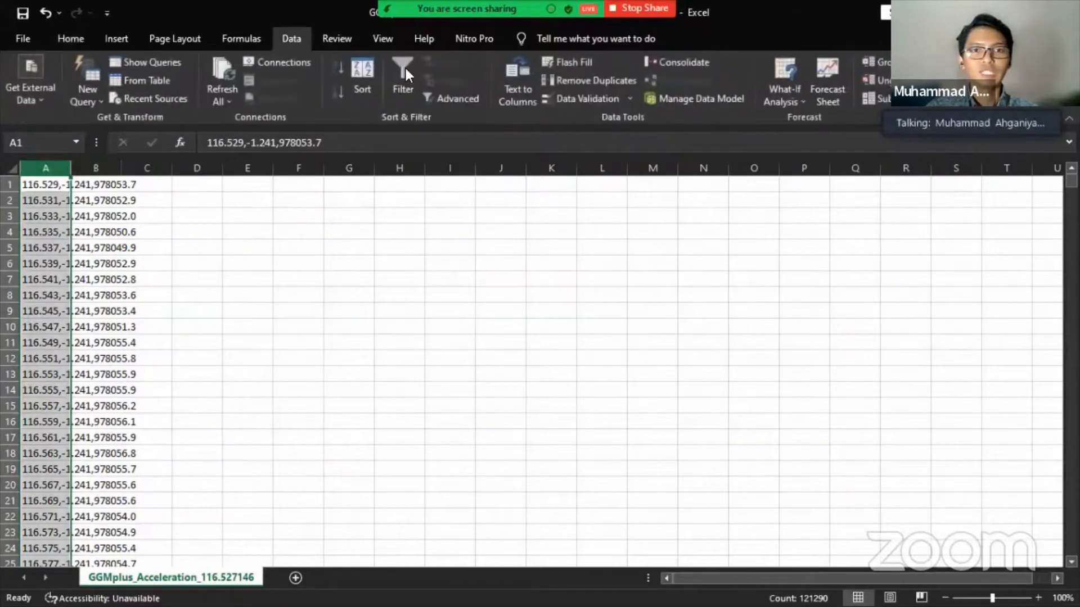
- Run Text to Columns on column A as Delimited by Comma into longitude, latitude and acceleration
left_click(521, 75)
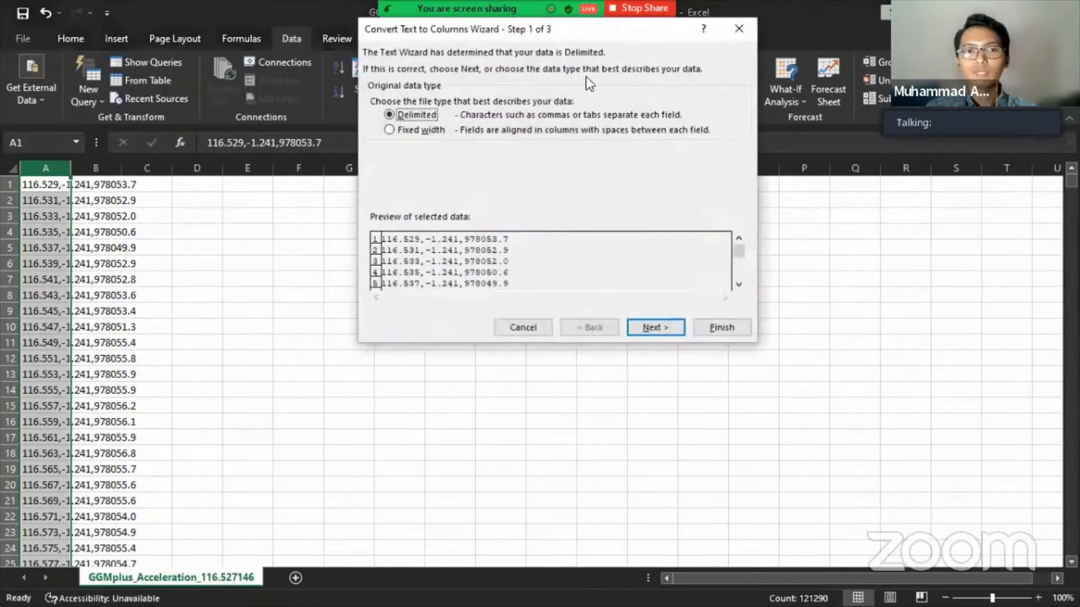
left_click_drag(585, 40, 581, 133)
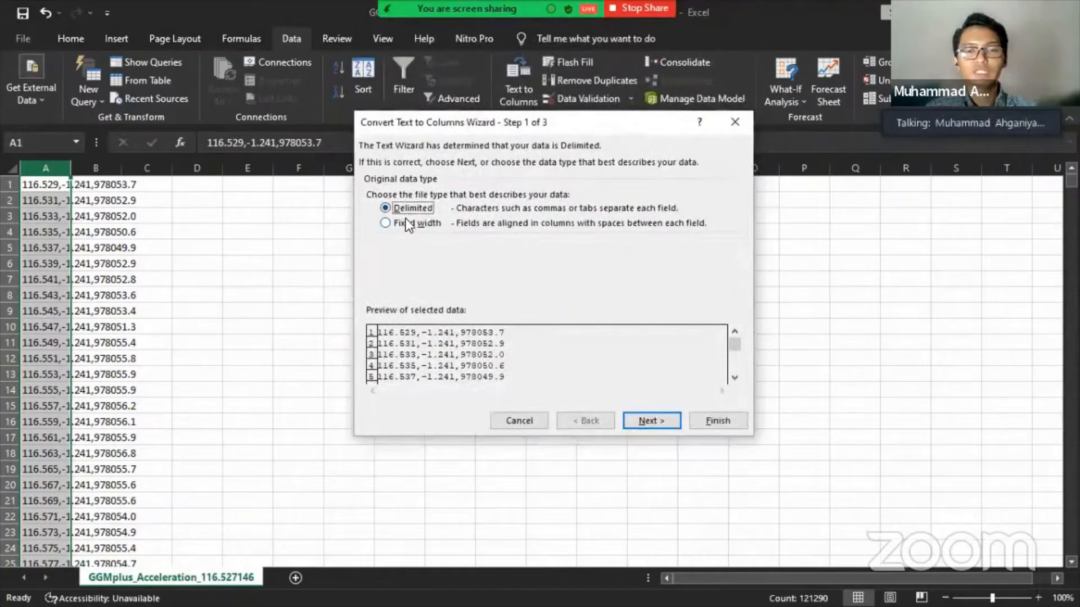
left_click(673, 419)
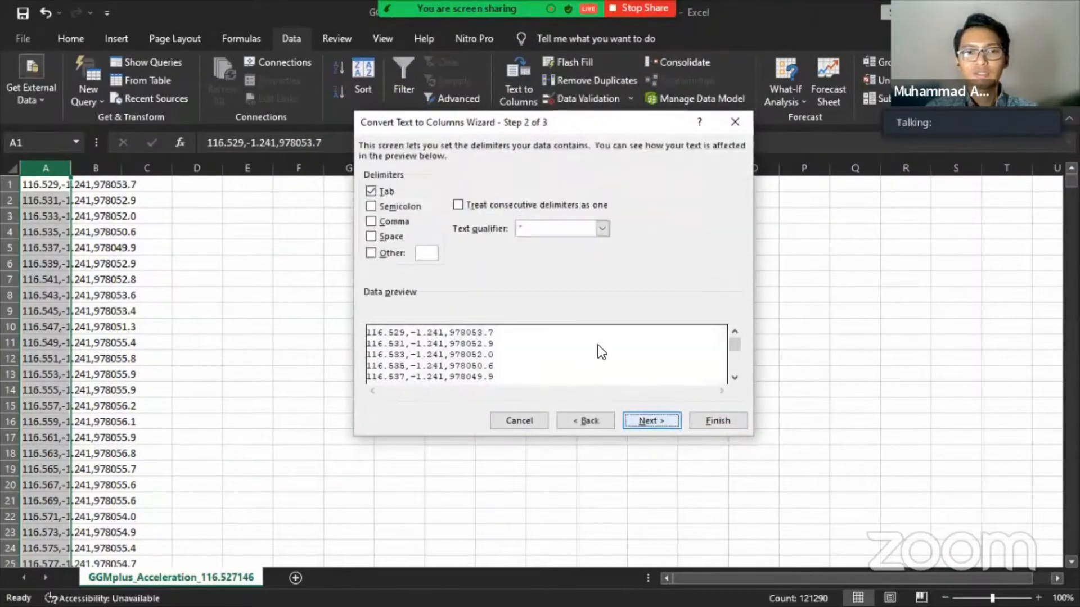
left_click(371, 221)
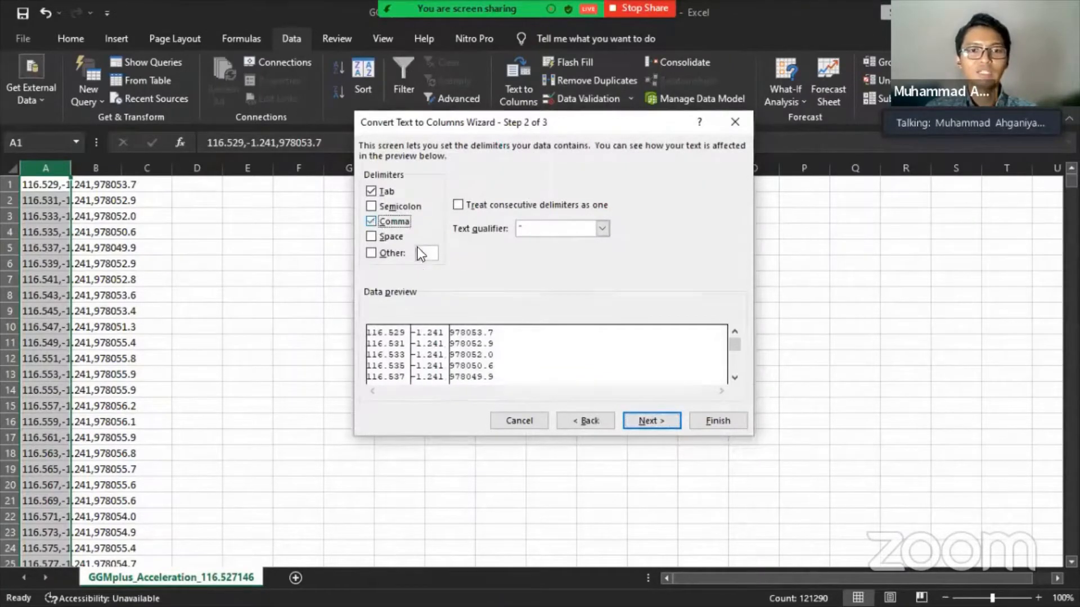
left_click(715, 421)
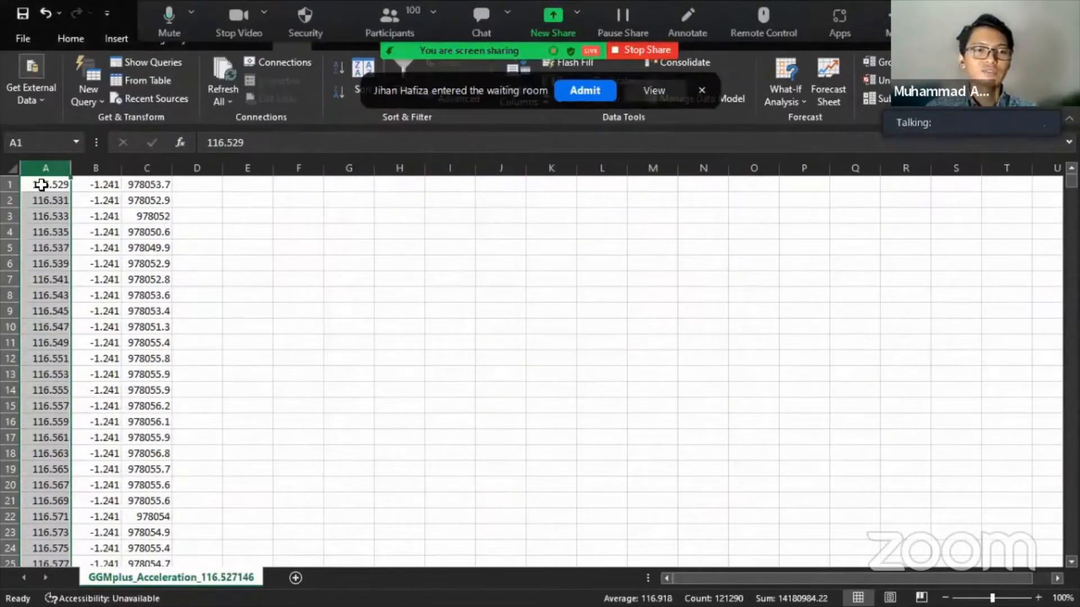
- Insert an empty row above the data at row 1
left_click_drag(50, 167, 180, 169)
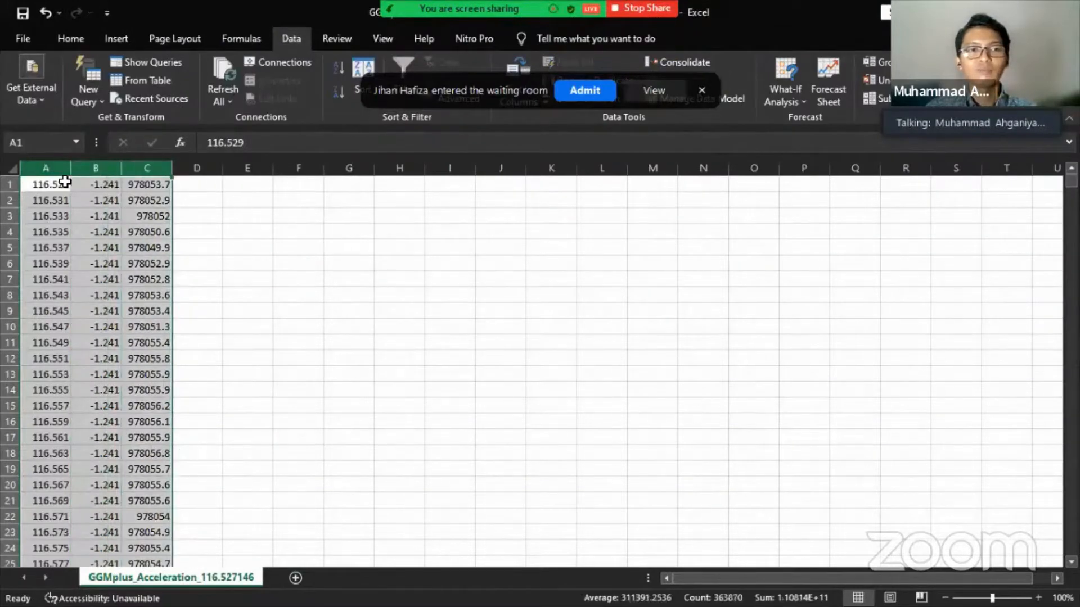
left_click(10, 185)
right_click(16, 186)
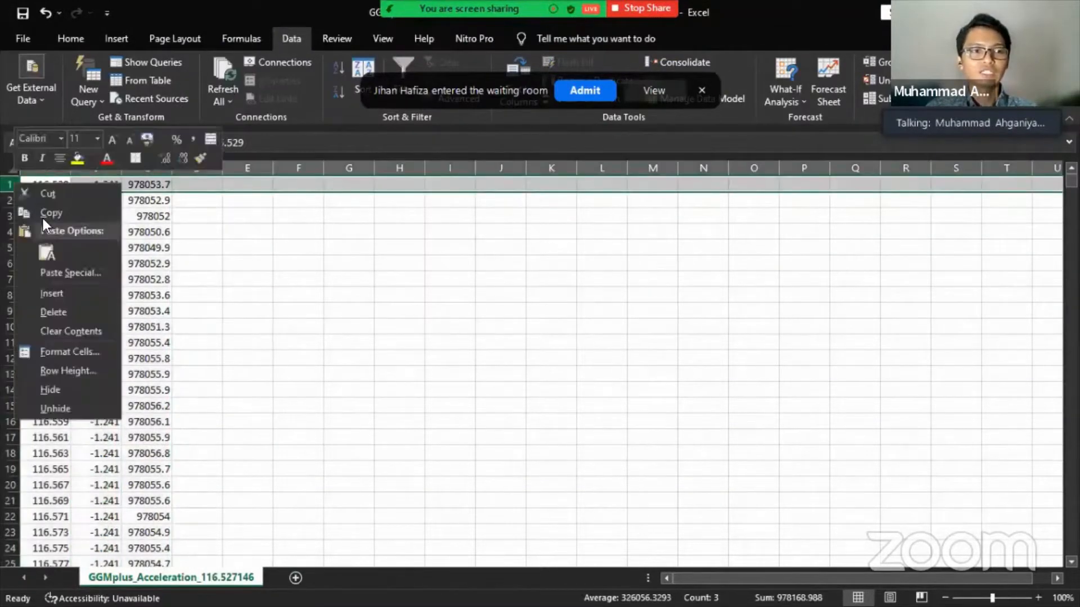
left_click(73, 286)
- Enter the headers long, lat and Gobs into A1, B1 and C1
left_click(47, 187)
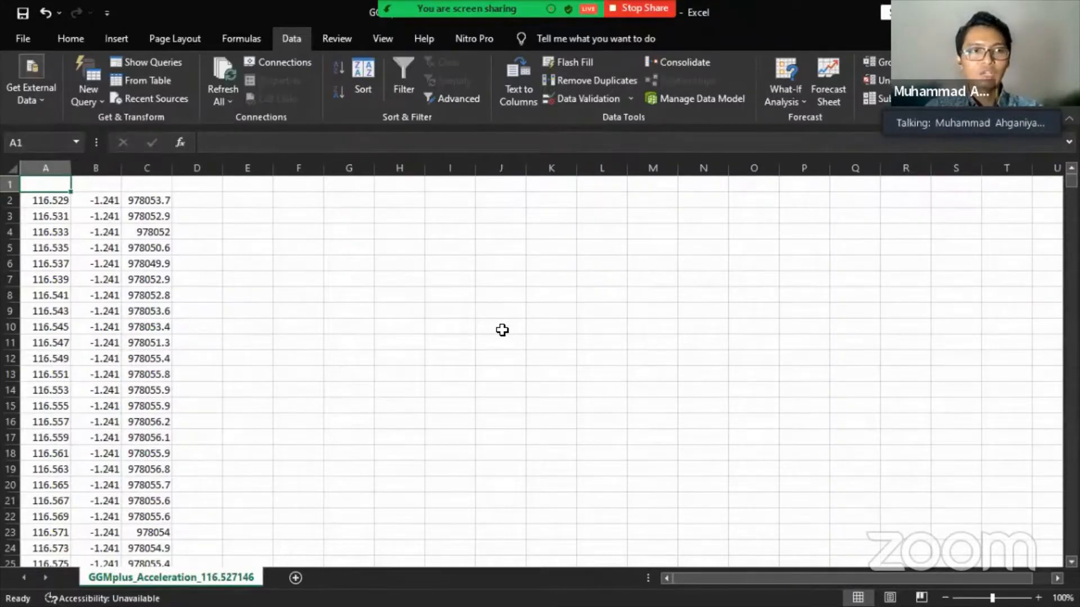
type("long")
key("Tab")
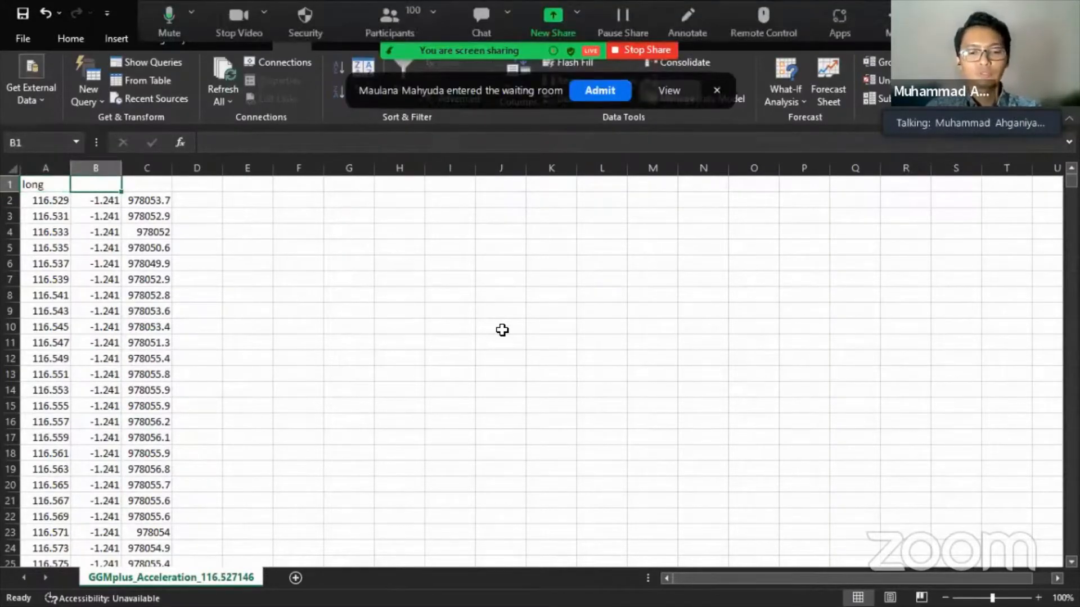
type("la")
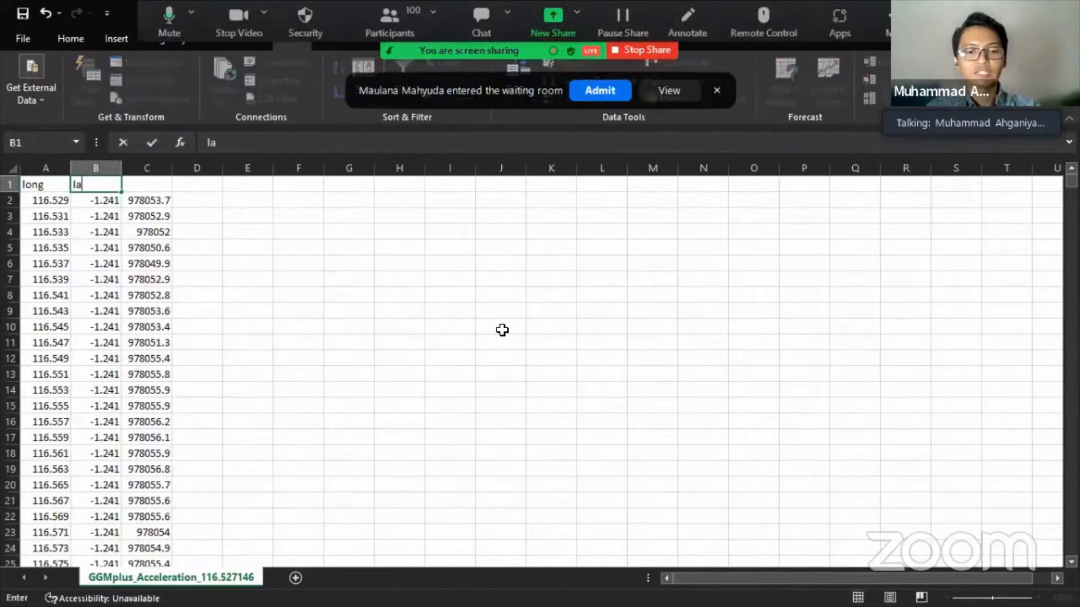
type("t")
key("Tab")
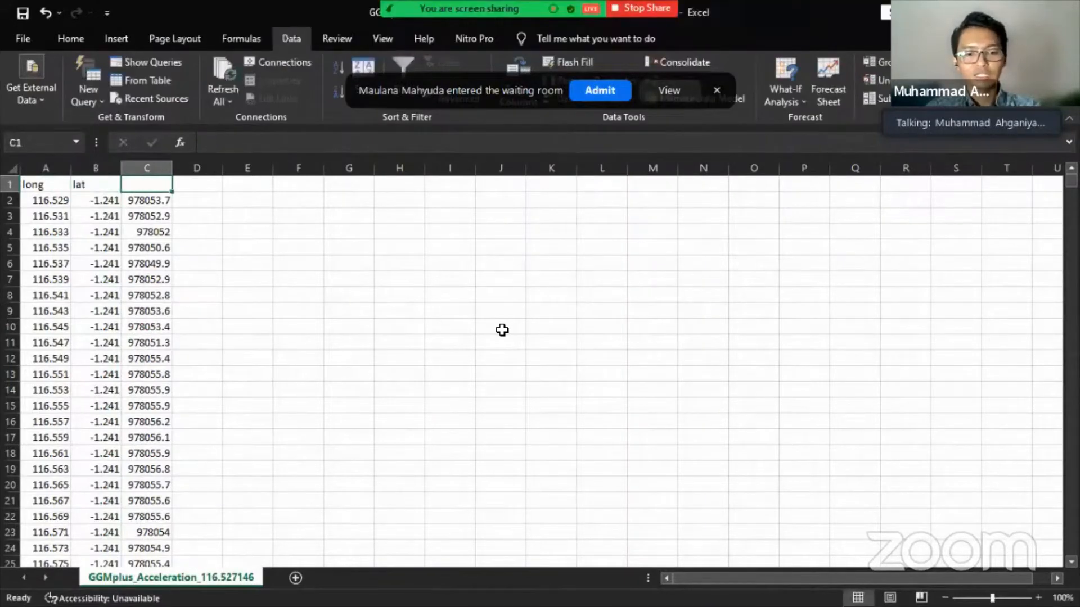
type("Gobs")
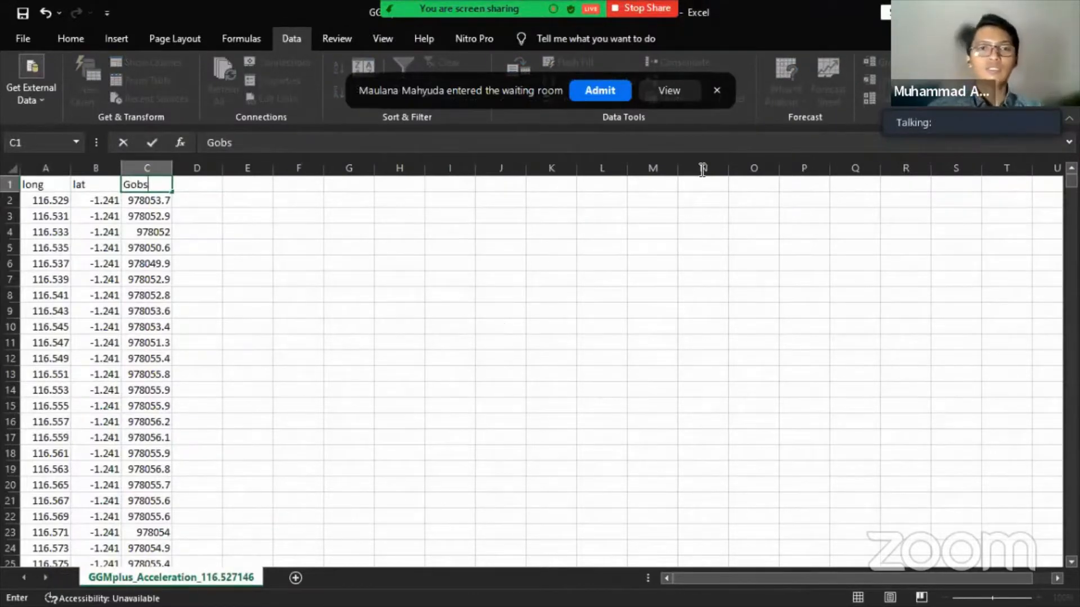
left_click(715, 90)
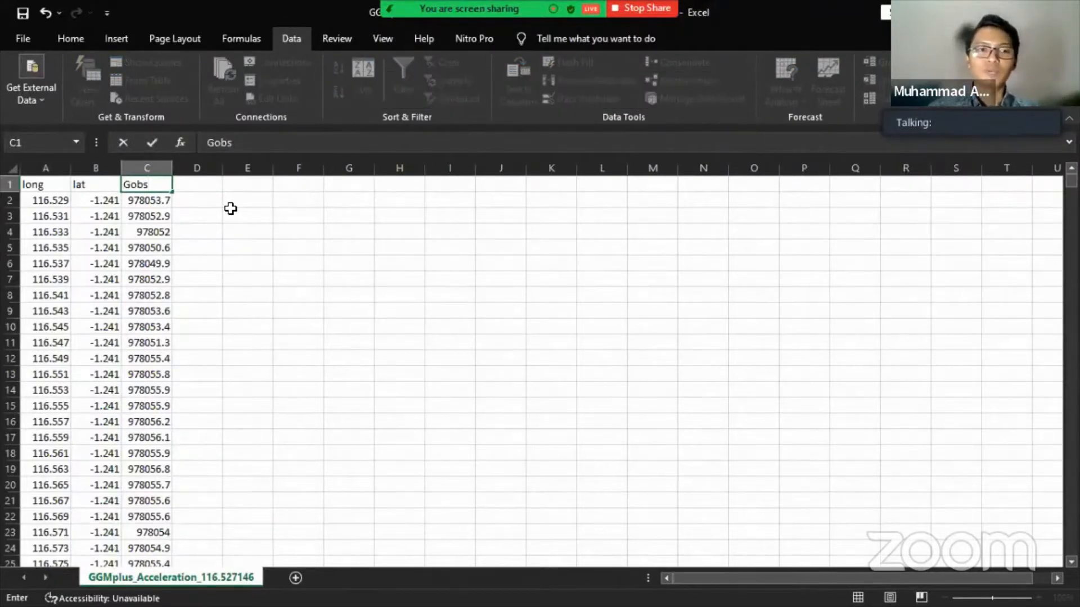
left_click(202, 183)
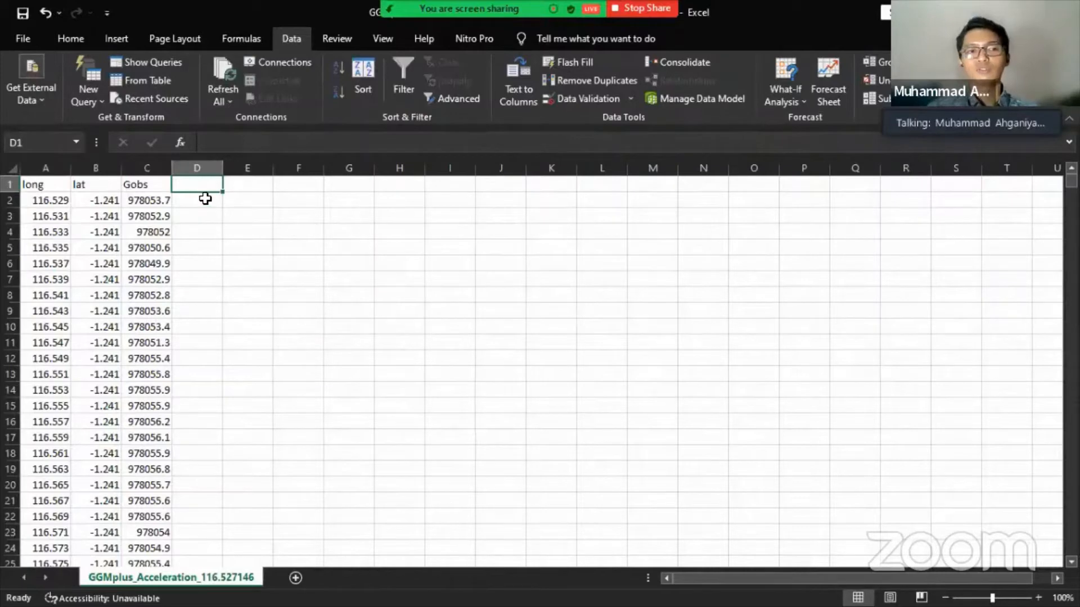
left_click(183, 200)
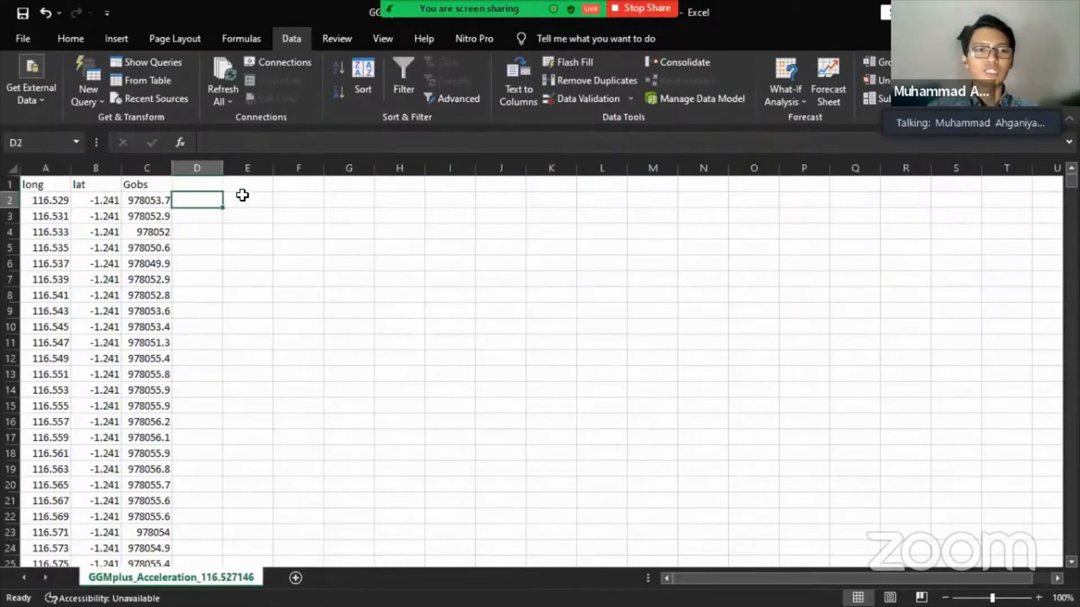
left_click(241, 195)
left_click(209, 198)
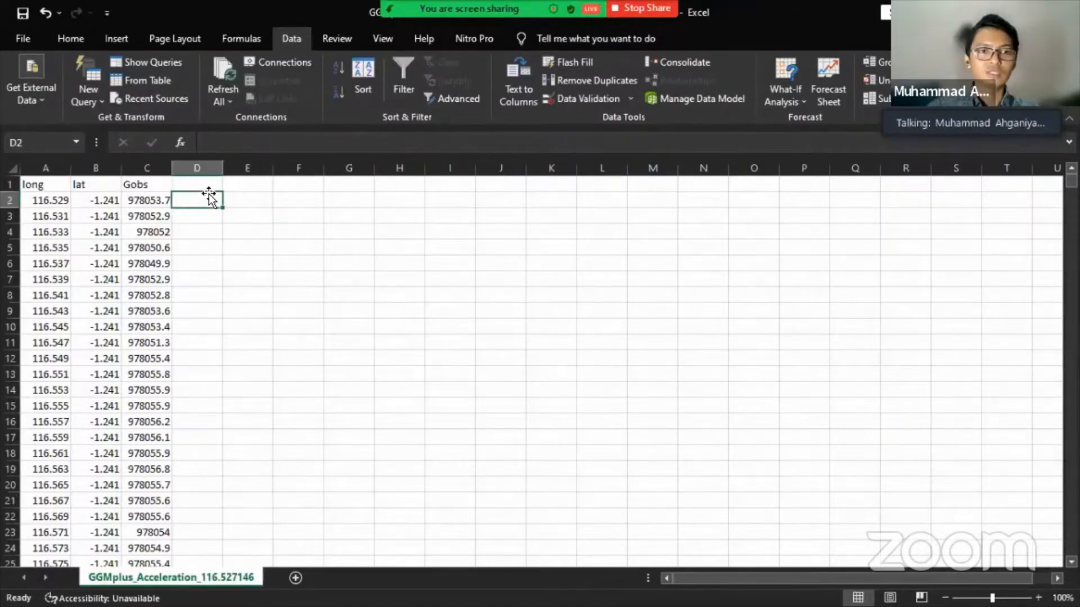
type("9.78")
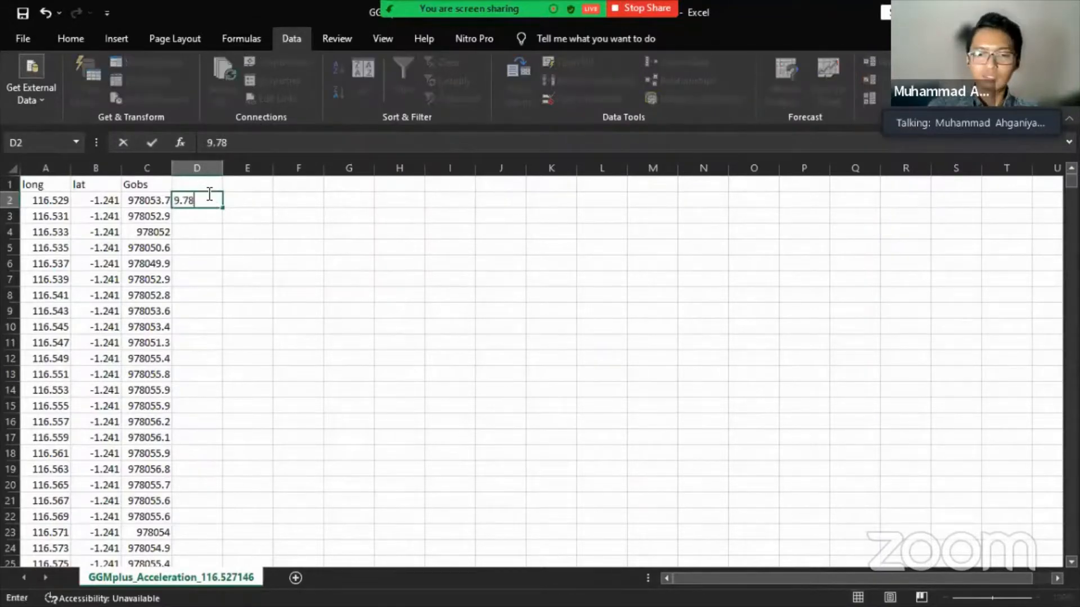
type(" m/s2")
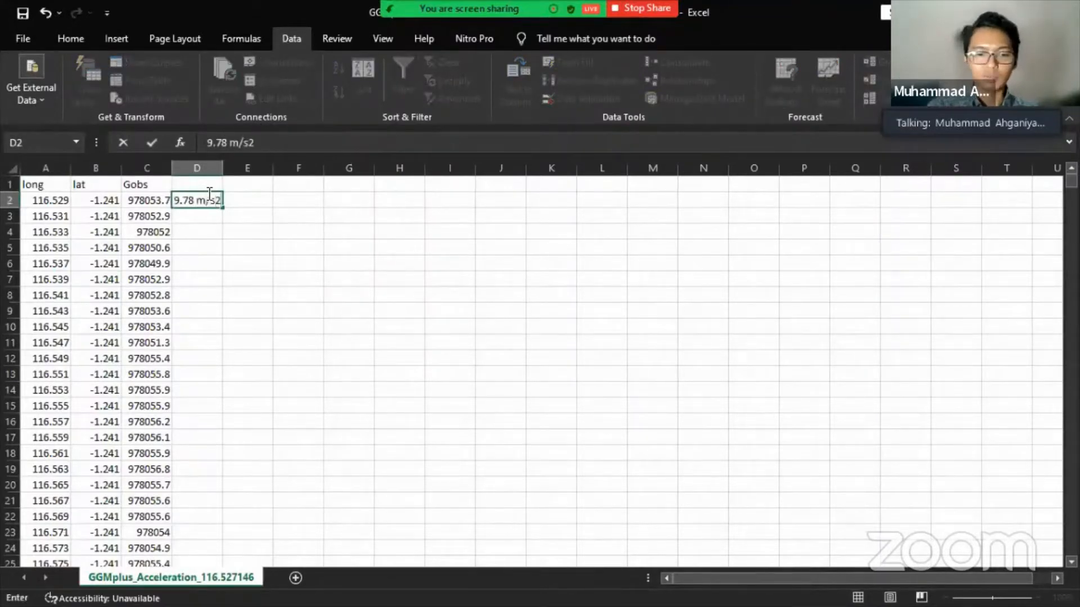
key("Return")
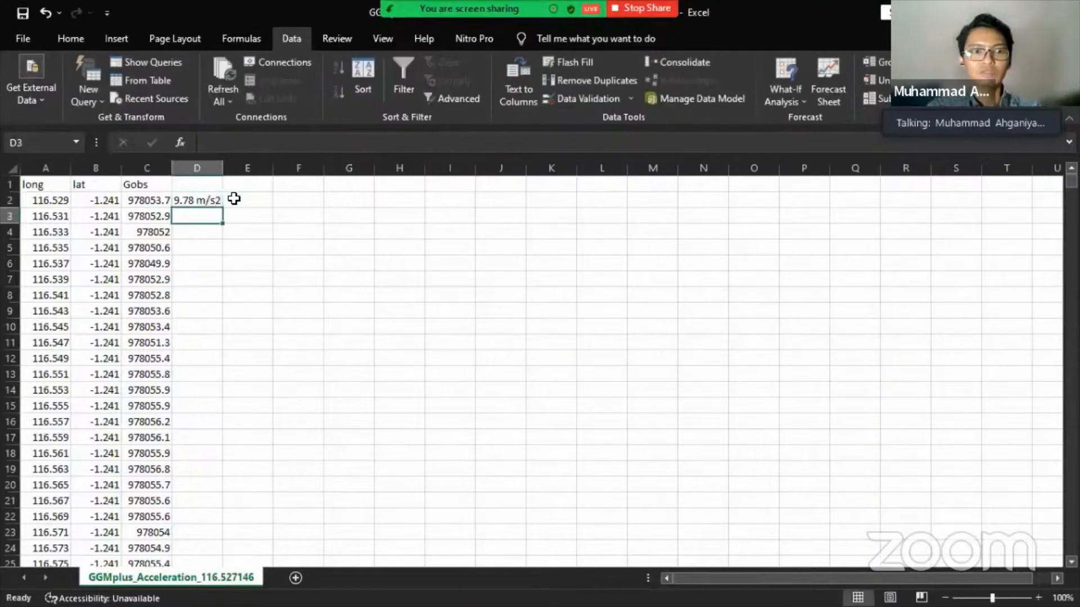
left_click(217, 201)
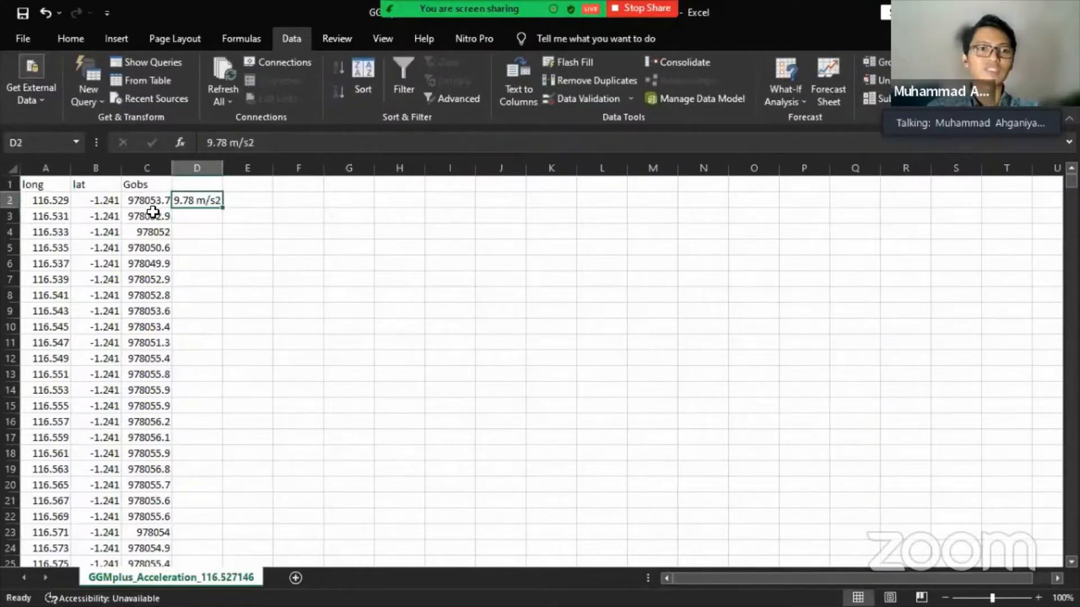
left_click(197, 181)
type("g")
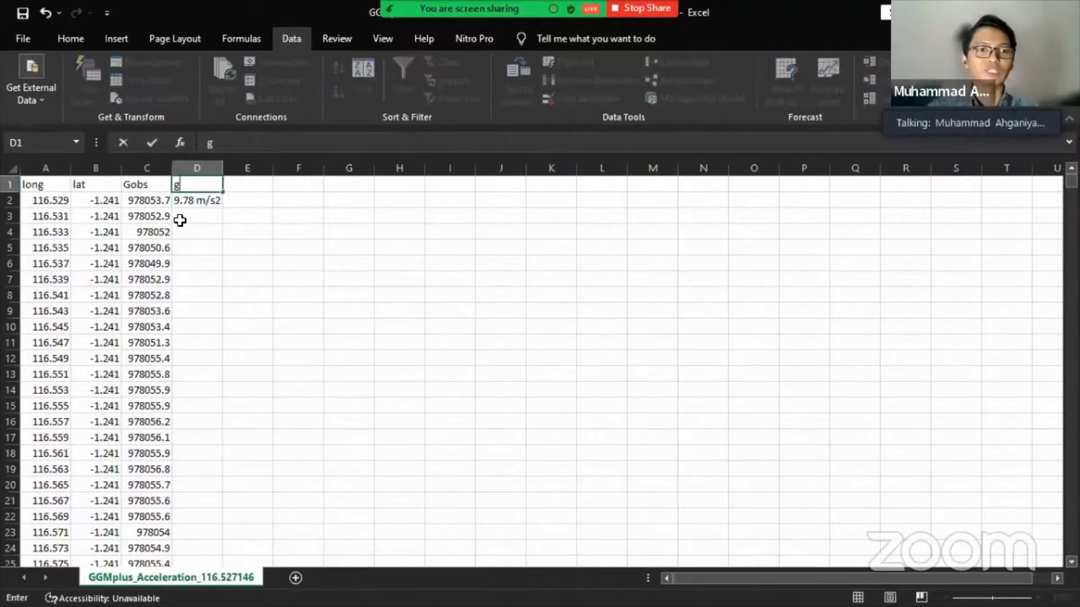
key("Return")
key("Left")
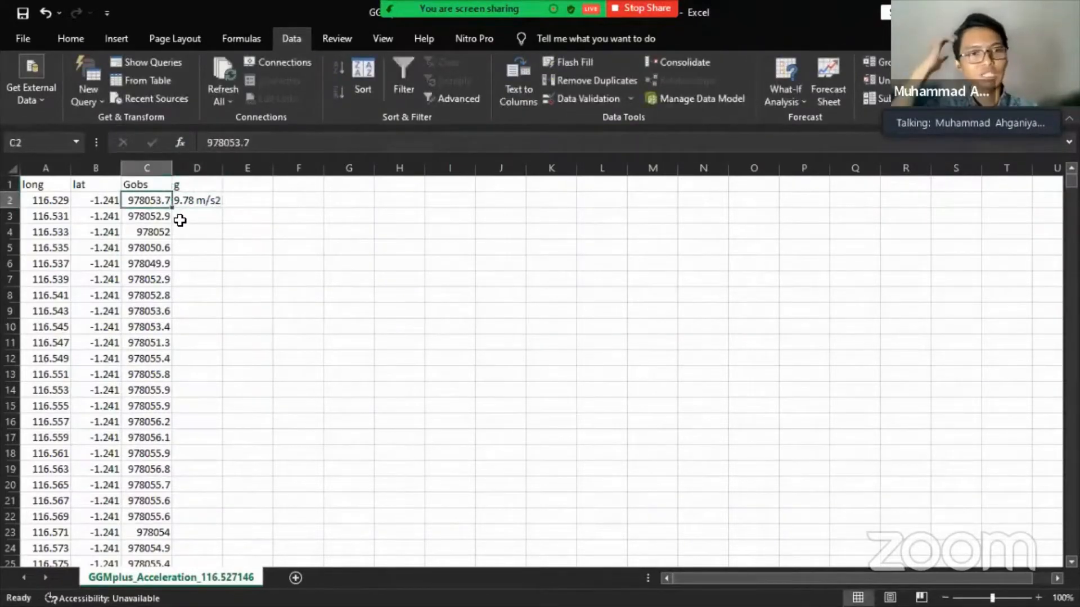
left_click(312, 205)
type("1")
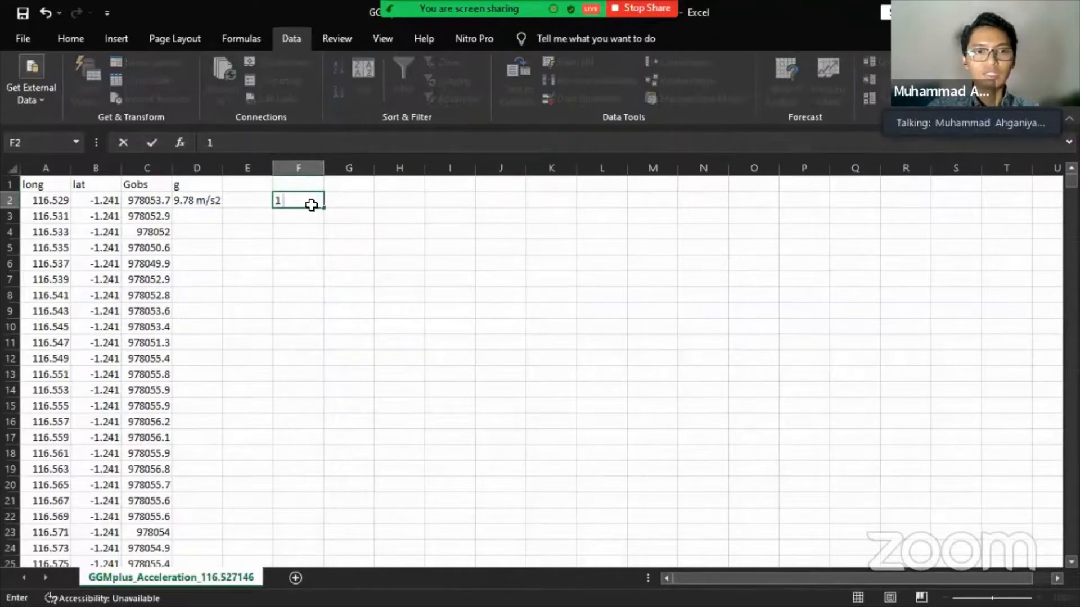
key("Tab")
type("1")
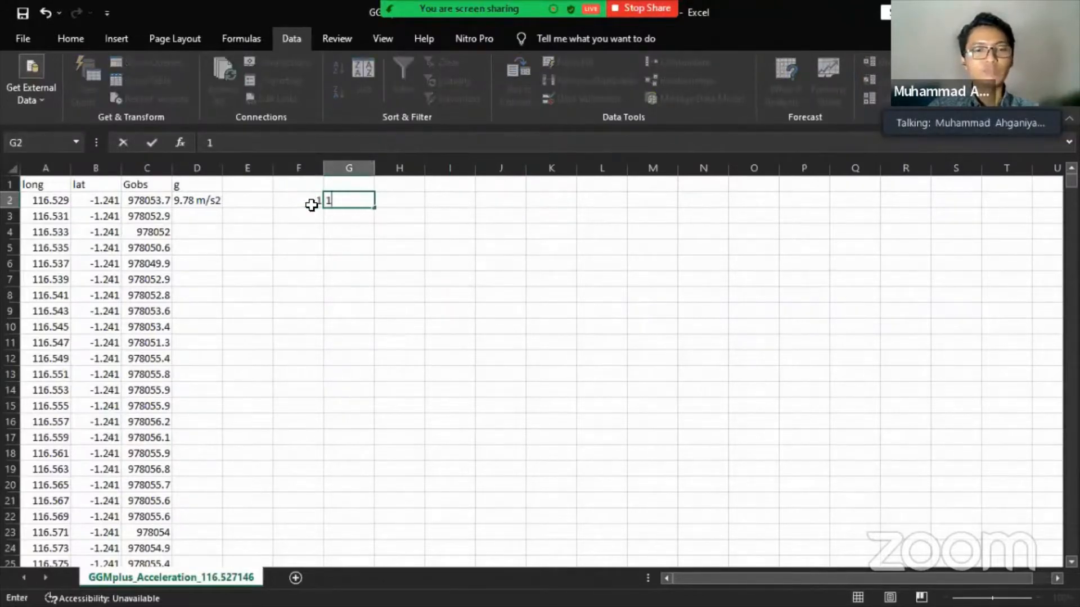
key("Escape")
left_click(311, 205)
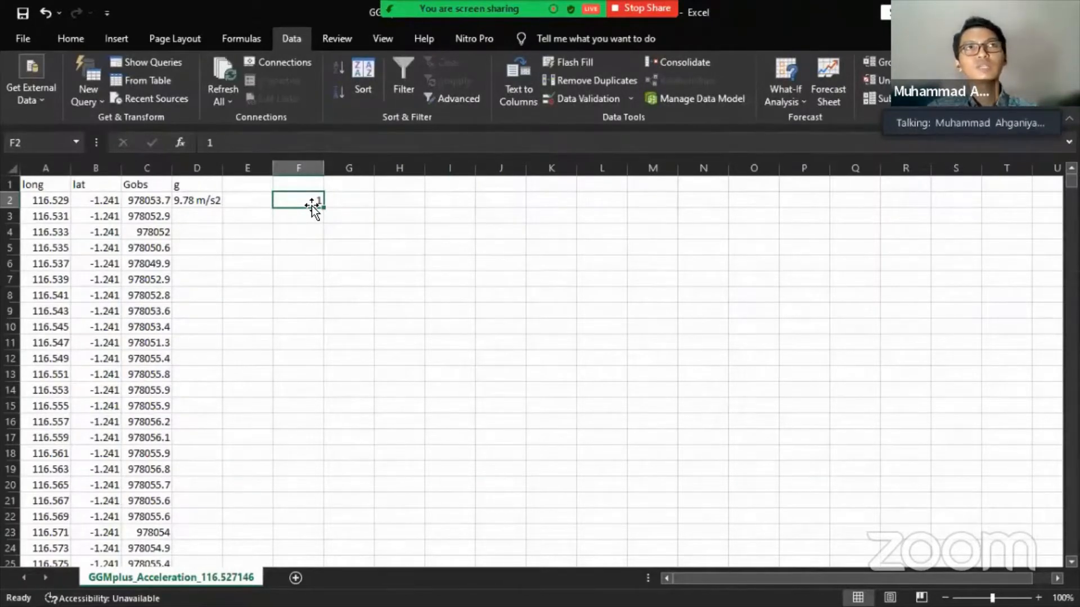
left_click(198, 185)
left_click_drag(219, 195, 302, 205)
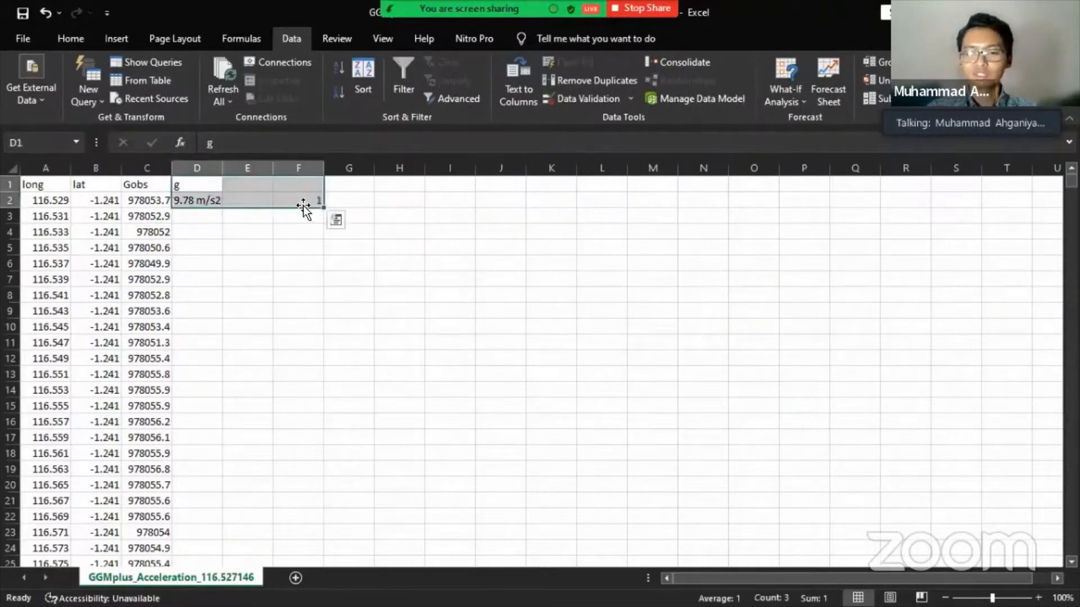
key("Delete")
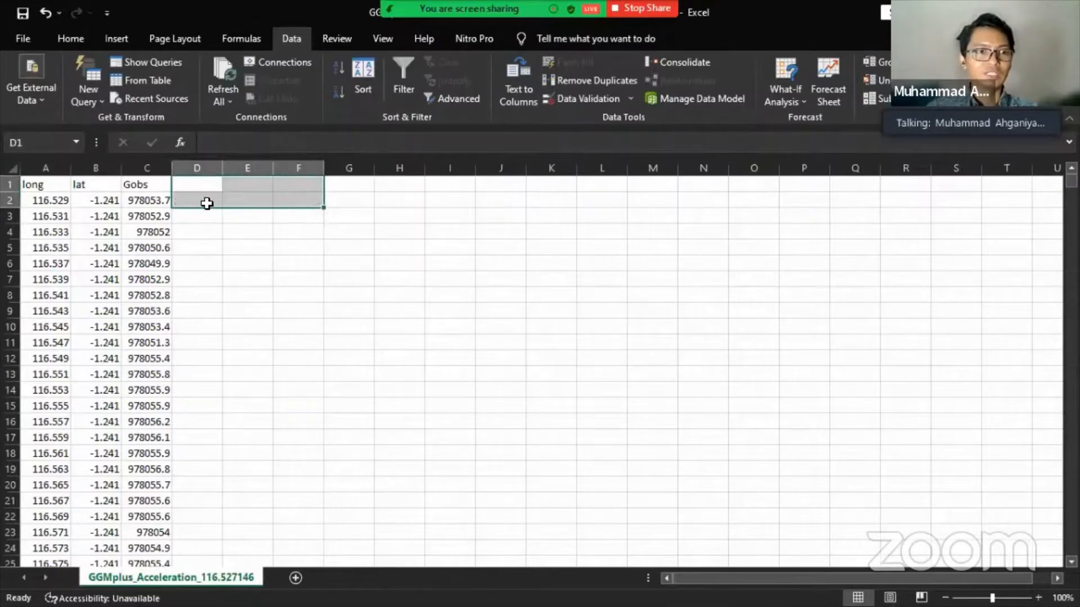
left_click(291, 196)
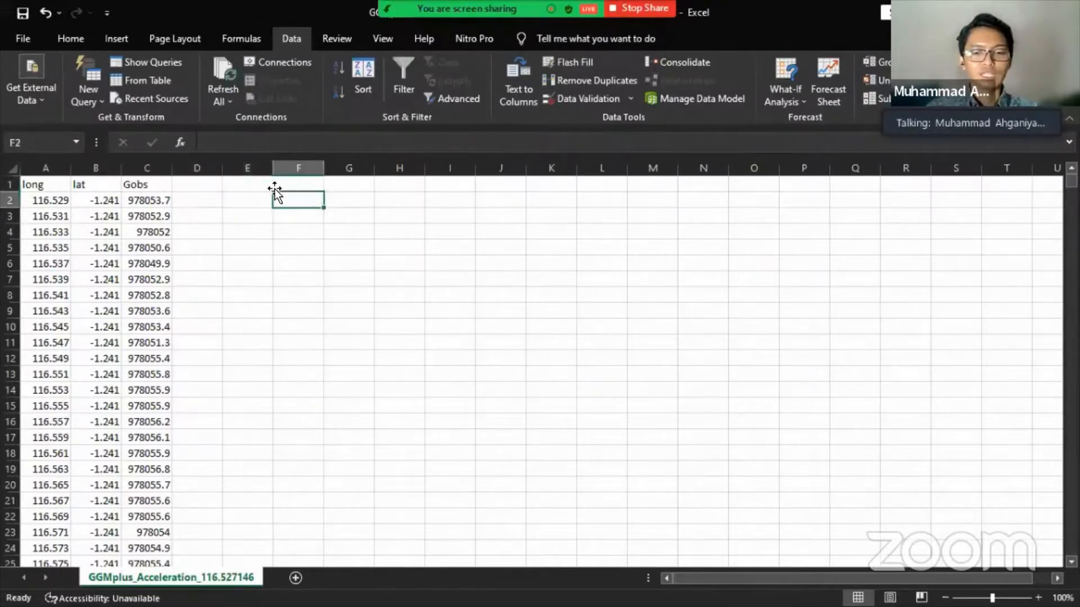
- Enter =COUNT(A2:A121291) in F2 to count the longitude values, returning 121290
type("=count")
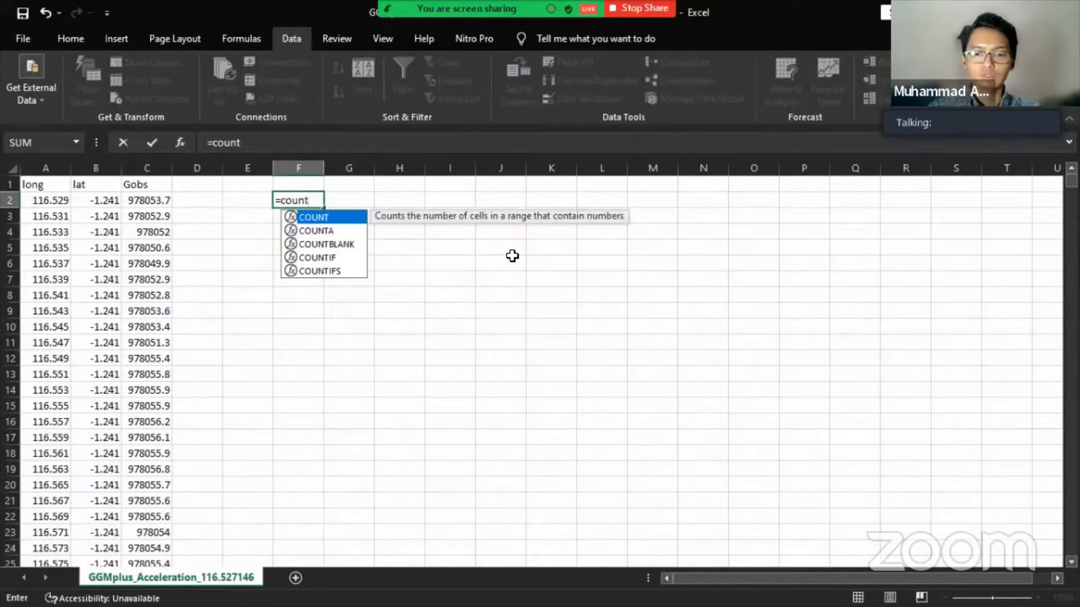
type("(")
key("Left")
key("Left")
key("Left")
key("Left")
key("Left")
key("ctrl+shift+Down")
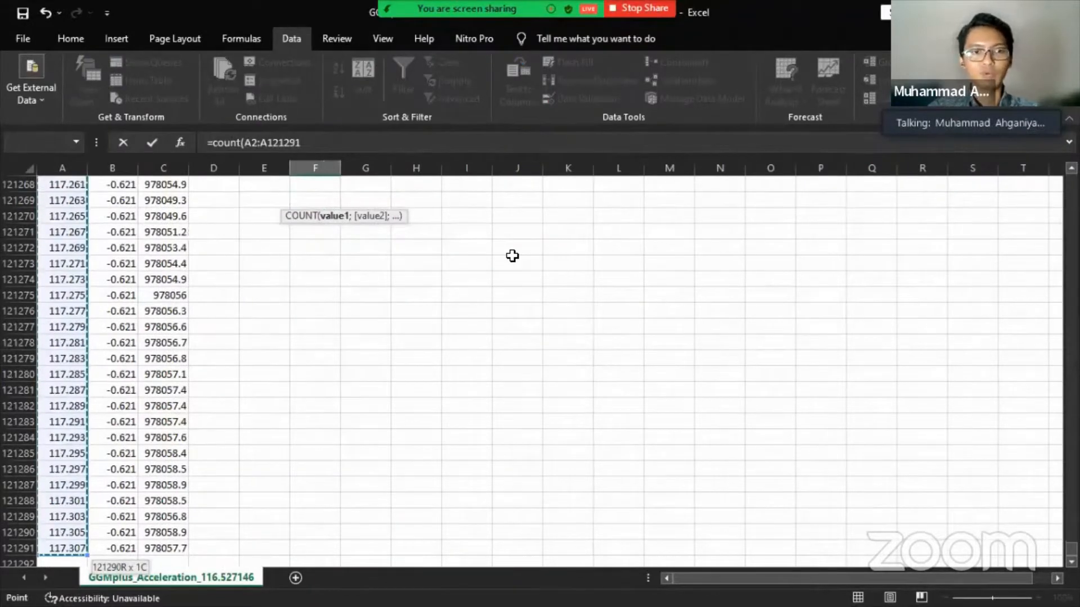
key("ctrl+shift+Up")
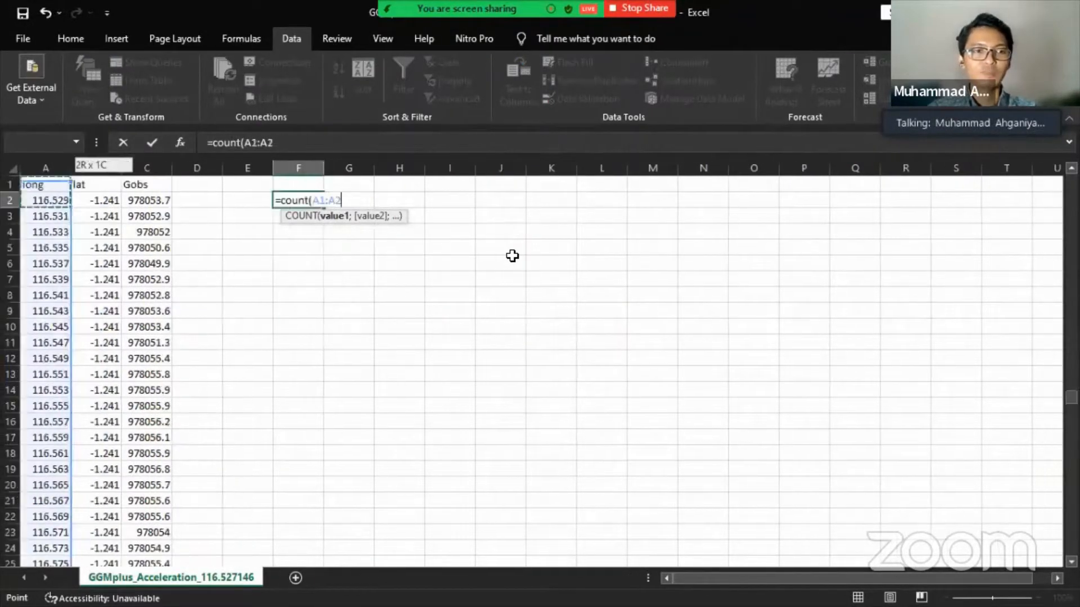
key("Right")
key("Right")
key("Left")
key("Left")
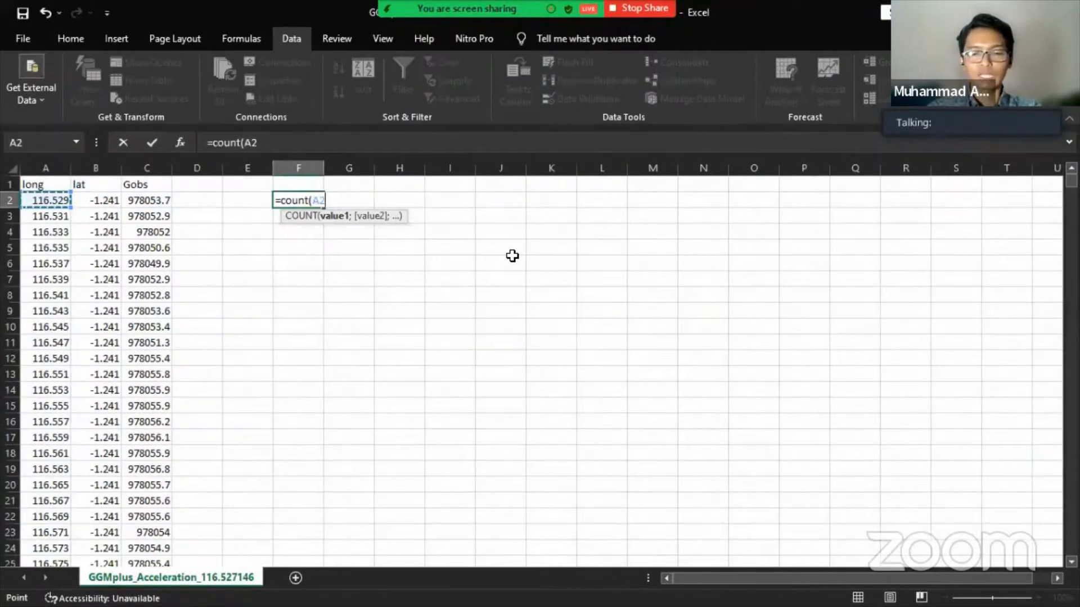
key("ctrl+shift+Down")
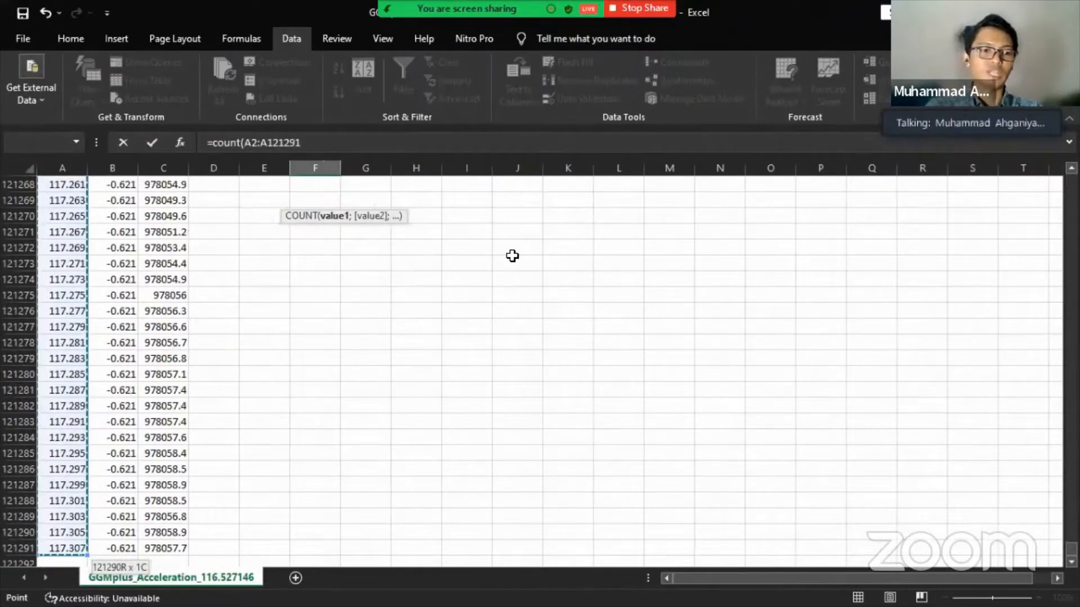
key("Return")
key("Up")
key("Up")
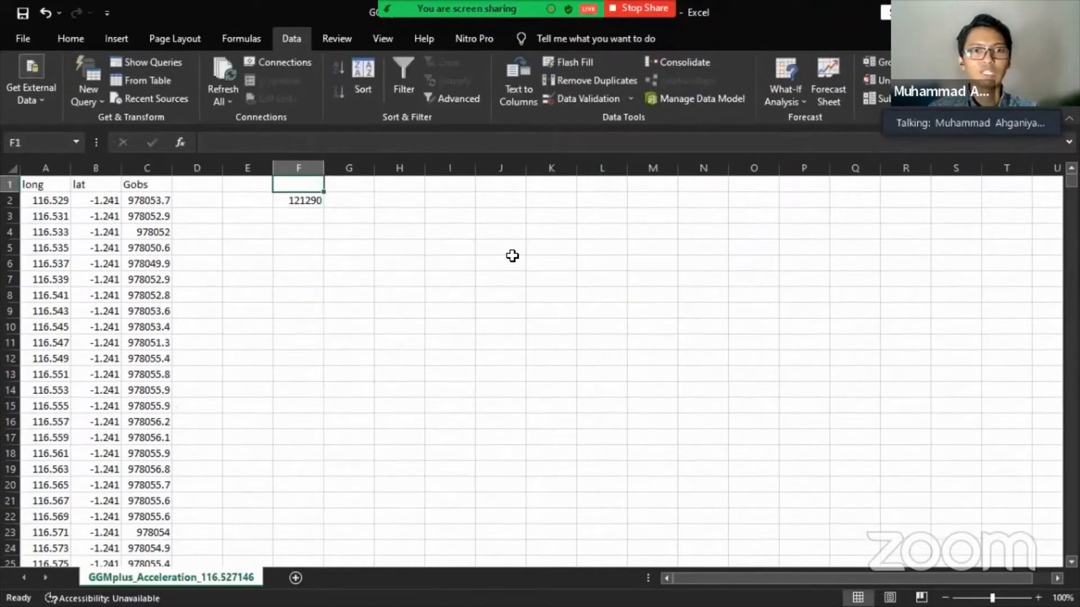
key("Down")
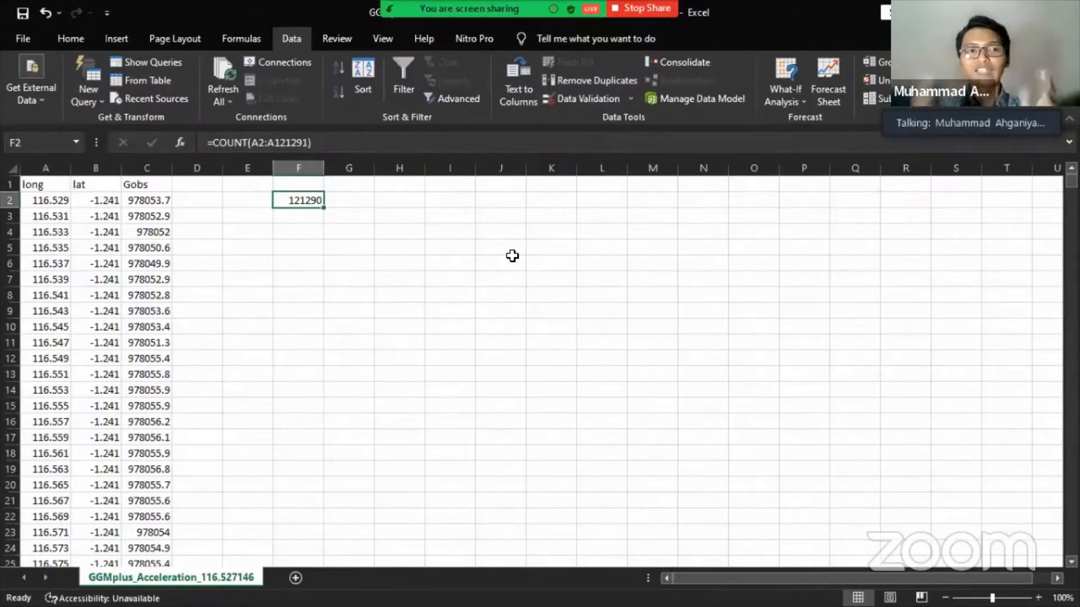
- Type the labels dx in E3 and dy in E4
key("Left")
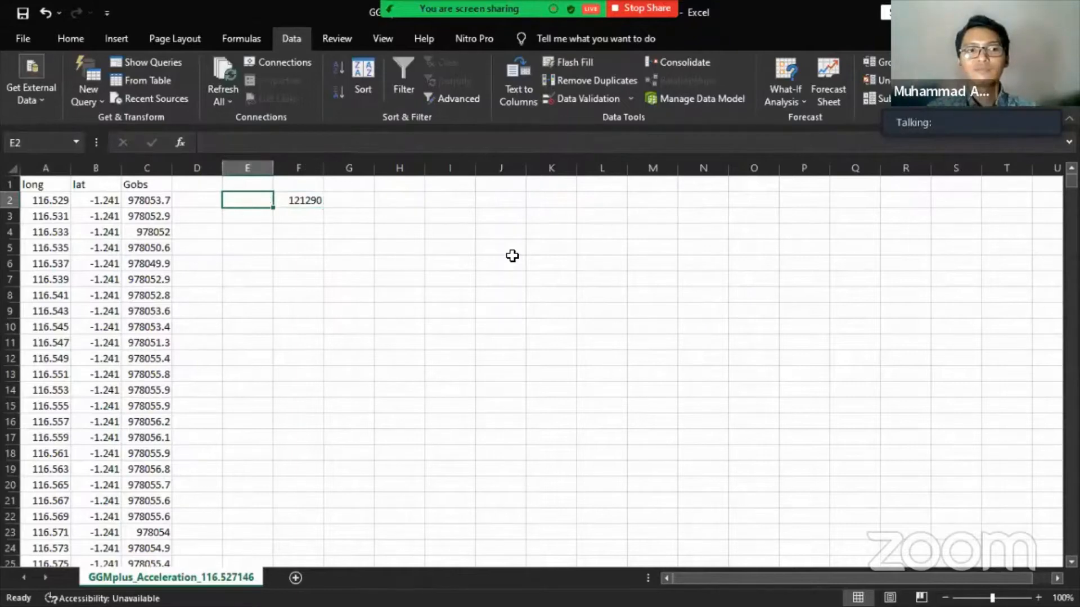
key("Right")
key("Down")
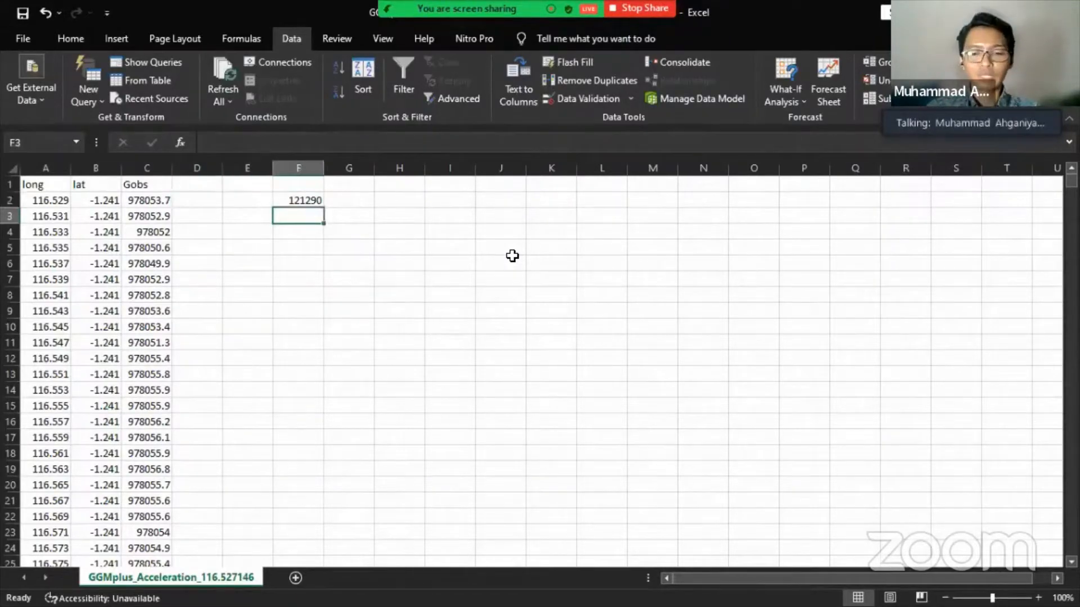
key("Left")
type("dx")
key("Return")
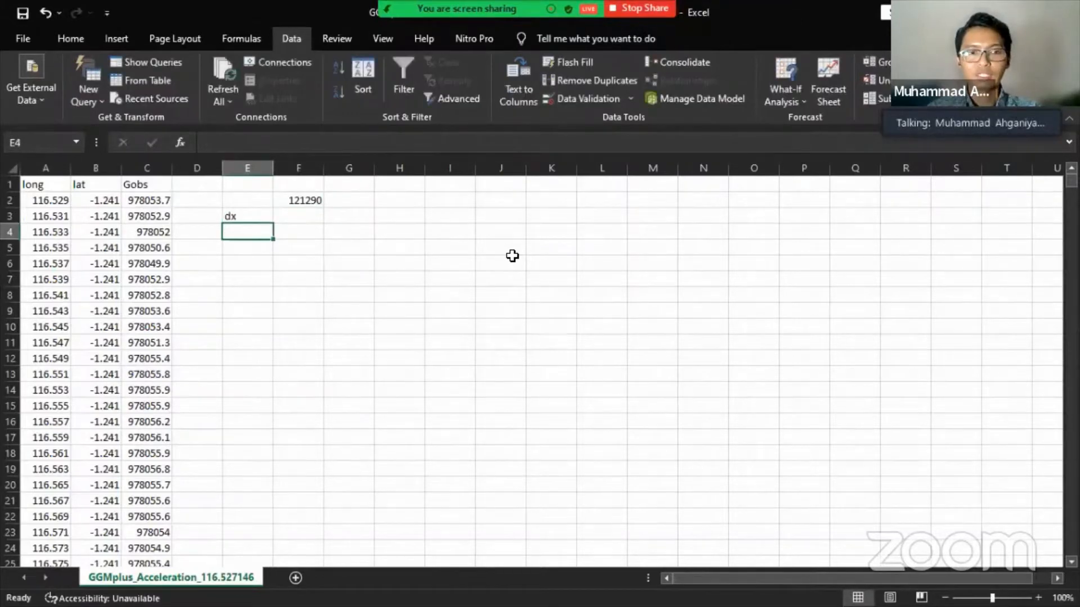
type("dy")
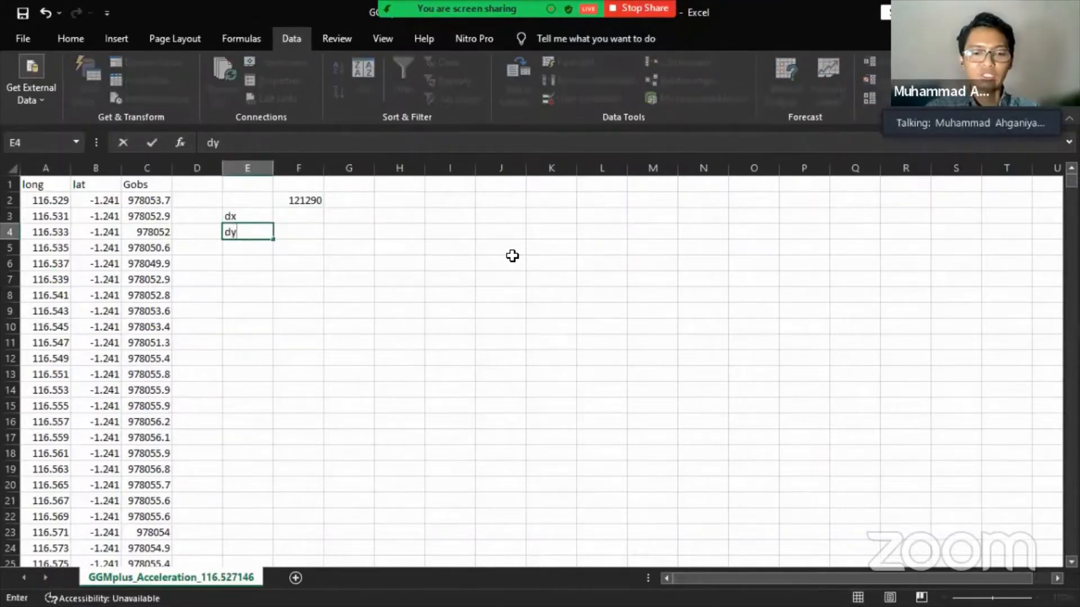
key("Right")
- In F3, enter the dx longitude spacing formula as A3 minus A2
key("Up")
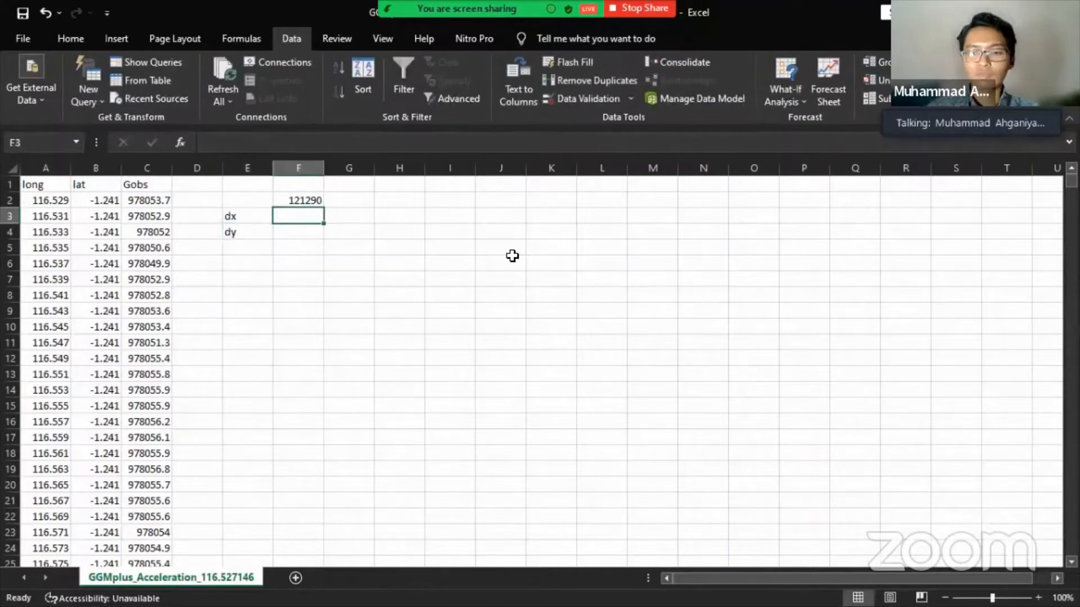
type("=")
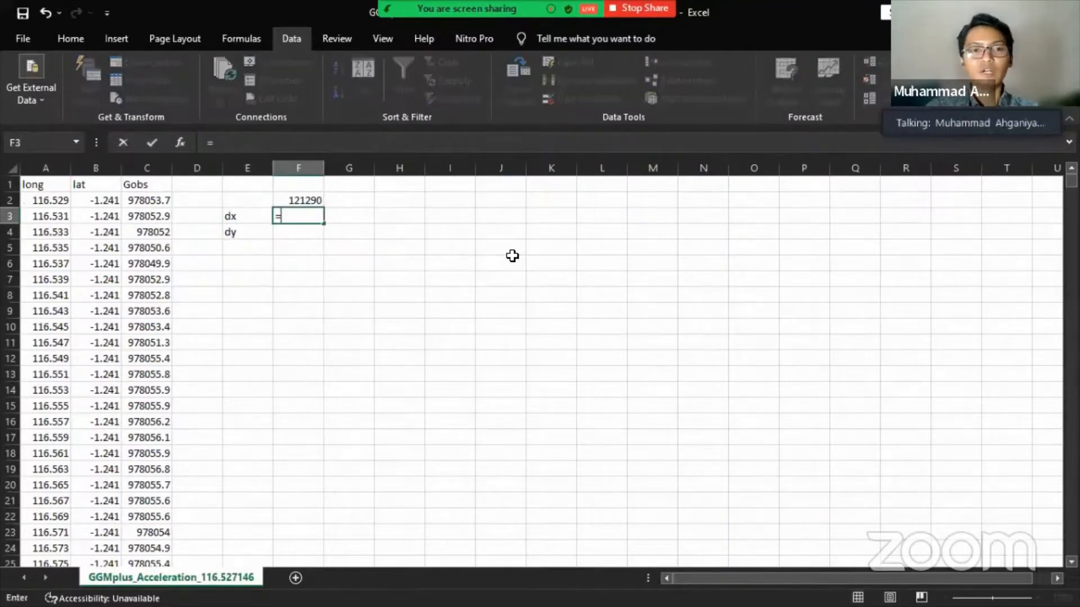
key("Left")
key("Left")
key("Left")
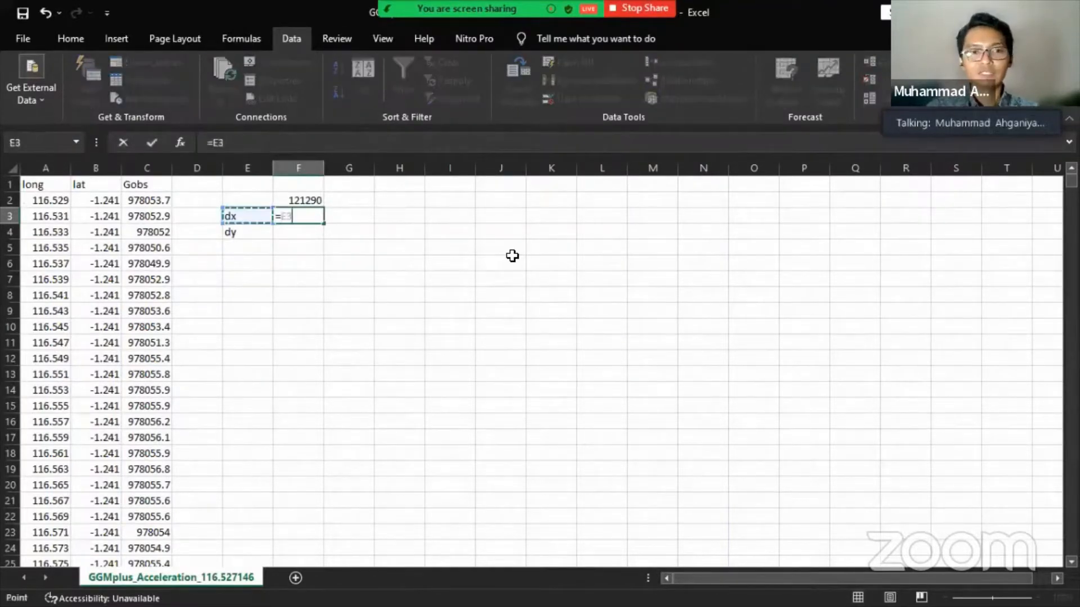
key("Left")
key("Left")
type("-")
key("Left")
key("Left")
key("Left")
key("Left")
key("Left")
key("Up")
key("Return")
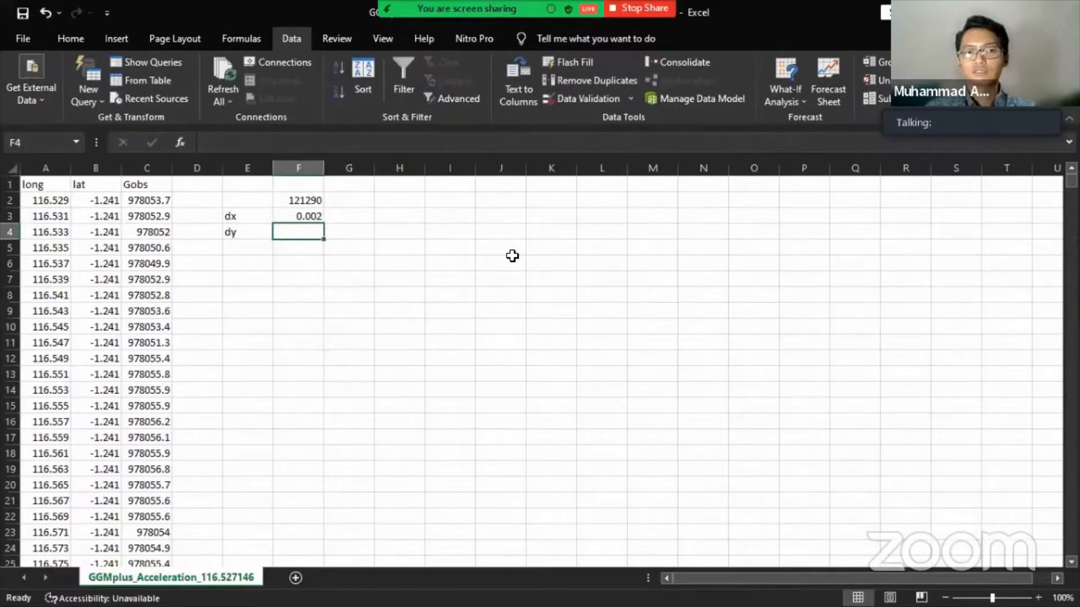
- Enter =B392-B4 in F4, giving the 0.002 latitude step dy
type("=")
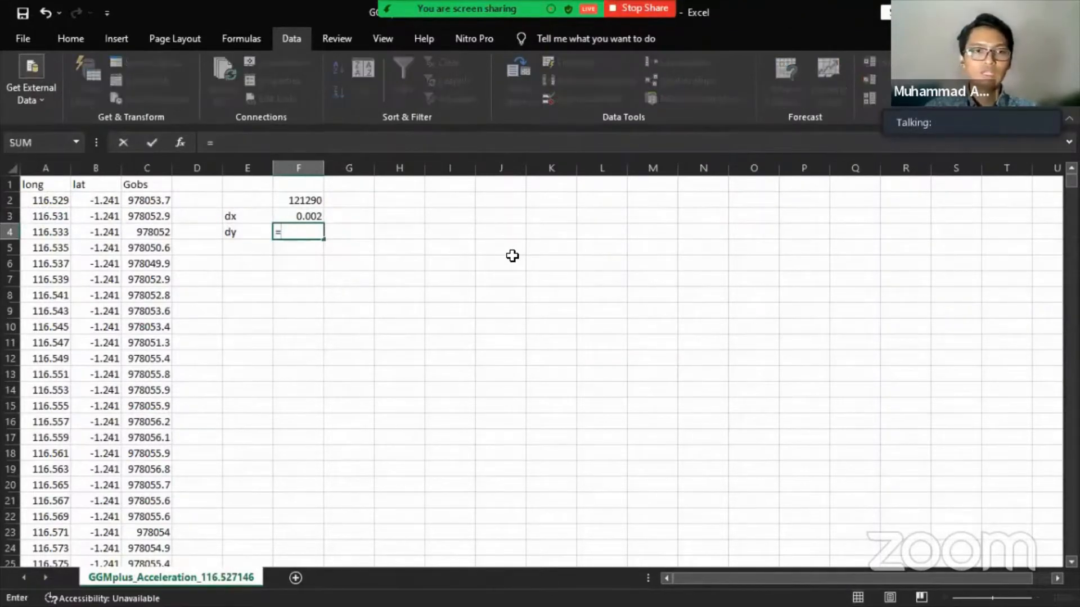
key("Left")
key("Left")
key("Left")
key("Left")
key("Down")
key("Down")
key("Down")
key("Down")
key("Down")
key("Down")
key("Down")
key("Down")
key("Down")
key("Down")
key("Down")
key("Down")
key("Down")
key("Down")
key("Down")
key("Down")
key("Down")
key("Down")
key("Down")
key("Down")
key("Down")
key("Down")
key("Down")
key("Down")
key("Down")
key("Down")
key("Down")
key("Down")
key("Down")
key("Down")
key("Down")
key("Down")
key("Down")
key("Down")
key("Down")
key("Down")
key("Down")
key("Down")
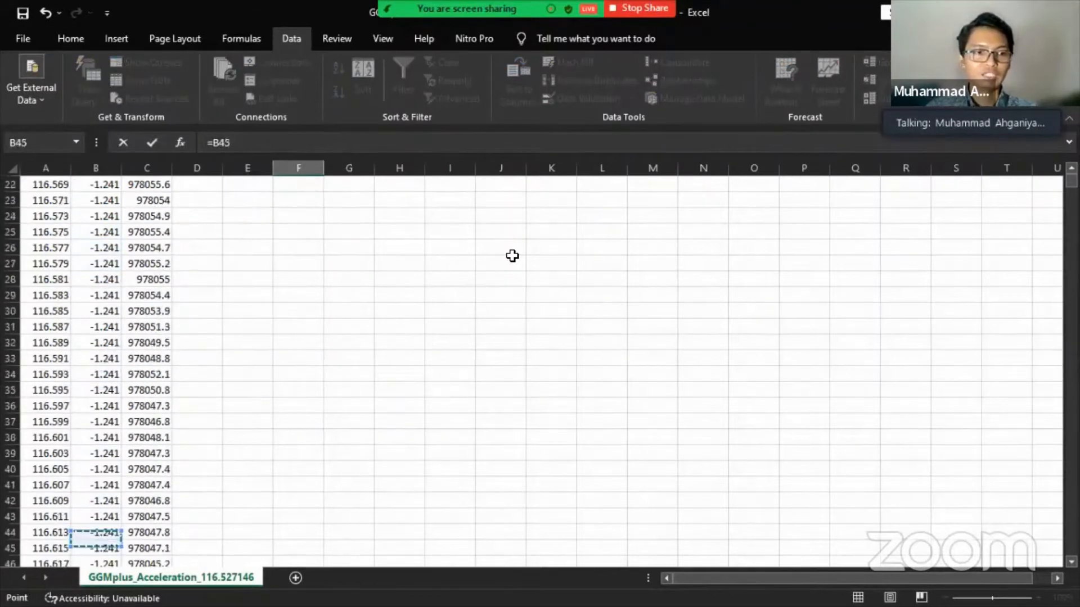
key("Down")
key("Down")
key("Down")
key("Down")
key("Down")
key("Down")
key("Down")
key("Down")
key("Down")
key("Down")
key("Down")
key("Down")
key("Down")
key("Down")
key("Down")
key("Down")
key("Down")
key("Down")
key("Down")
key("Down")
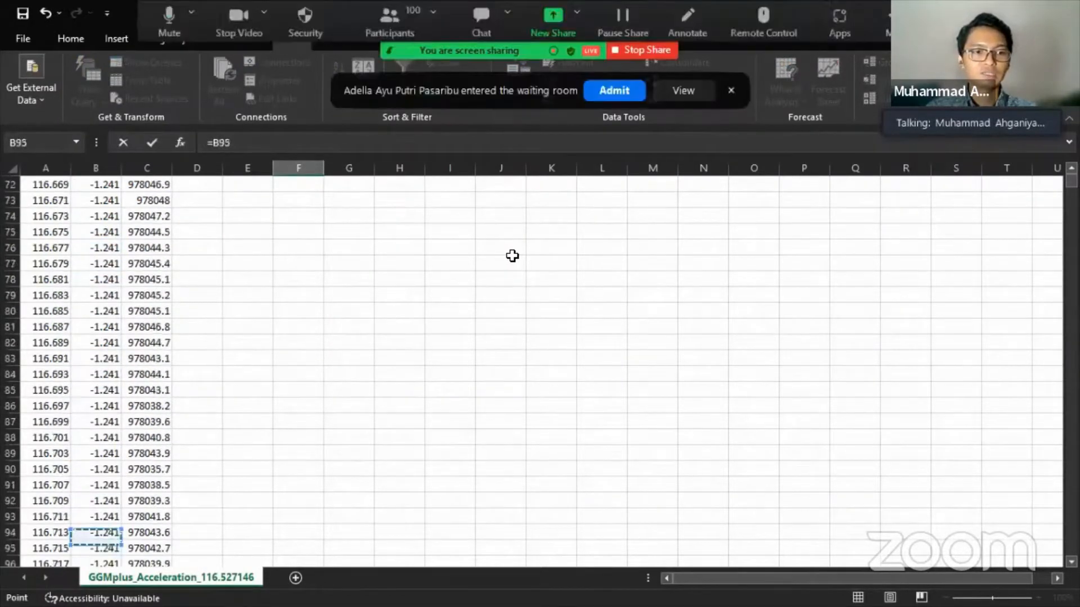
key("Down")
key("Down")
key("Down")
key("Down")
key("Down")
key("Down")
key("Down")
key("Down")
key("Down")
key("Down")
key("Down")
key("Down")
key("Down")
key("Down")
key("Down")
key("Down")
key("Down")
key("Down")
key("Down")
key("Down")
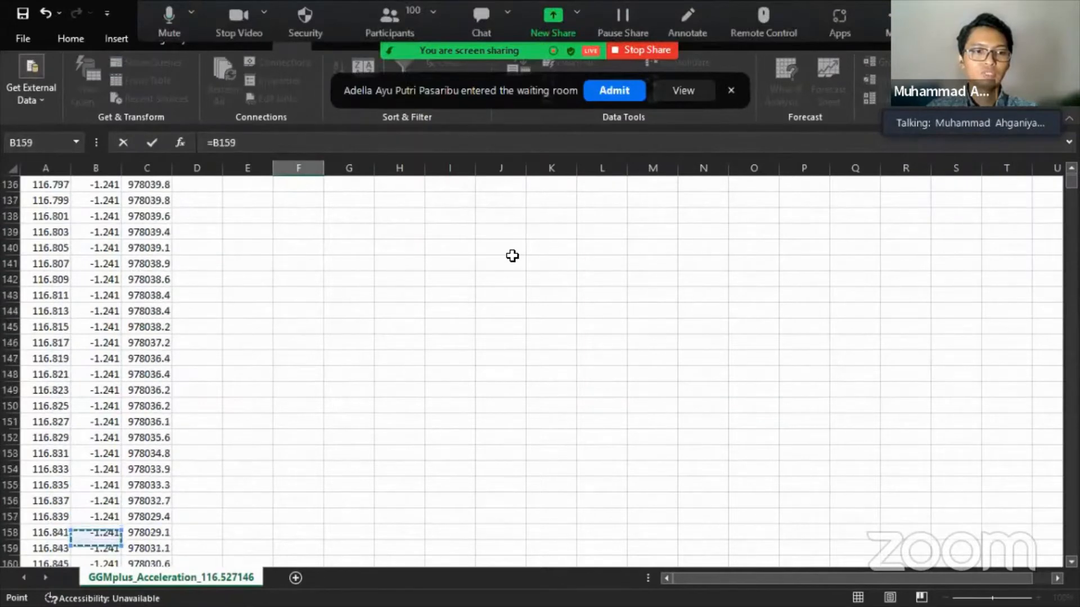
key("Down")
key("Down")
key("Down")
key("Down")
key("Down")
key("Down")
key("Down")
key("Down")
key("Down")
key("Down")
key("Down")
key("Down")
key("Down")
key("Down")
key("Down")
key("Down")
key("Down")
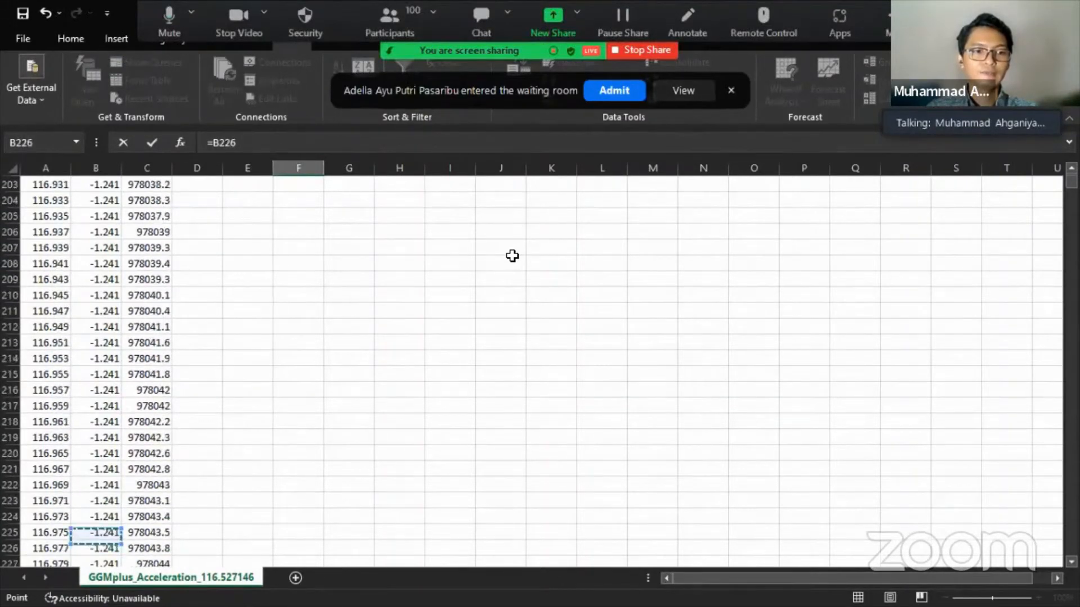
key("Down")
key("Down")
key("Down")
key("Down")
key("Down")
key("Down")
key("Down")
key("Down")
key("Down")
key("Down")
key("Down")
key("Down")
key("Down")
key("Down")
key("Down")
key("Down")
key("Down")
key("Down")
key("Down")
key("Down")
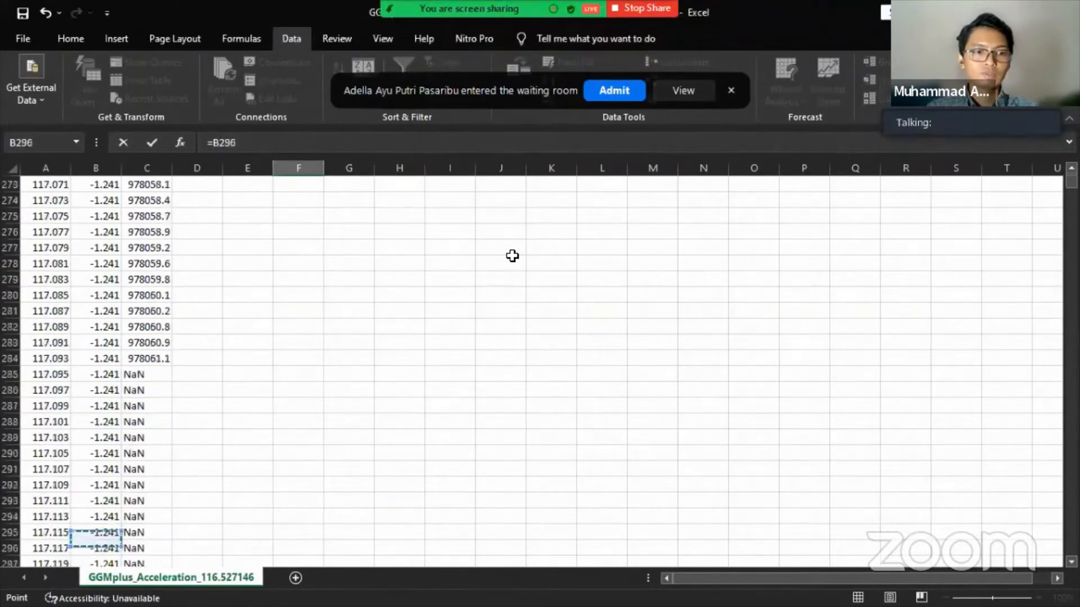
key("Down")
key("Down")
key("Down")
key("Down")
key("Down")
key("Down")
key("Down")
key("Down")
key("Down")
key("Down")
key("Down")
key("Down")
key("Down")
key("Down")
key("Down")
key("Down")
key("Down")
key("Down")
key("Down")
key("Down")
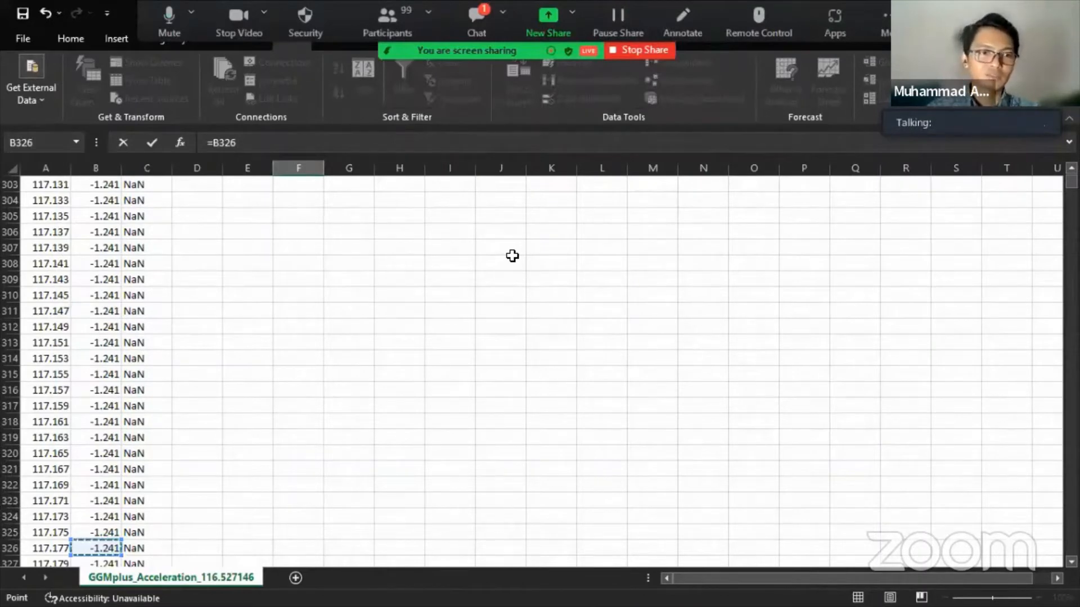
key("Up")
key("Up")
key("Up")
key("Up")
key("Up")
key("Up")
key("Up")
key("Up")
key("Up")
key("Up")
key("Up")
key("Up")
key("Up")
key("Up")
key("Up")
key("Up")
key("Up")
key("Up")
key("Up")
key("Up")
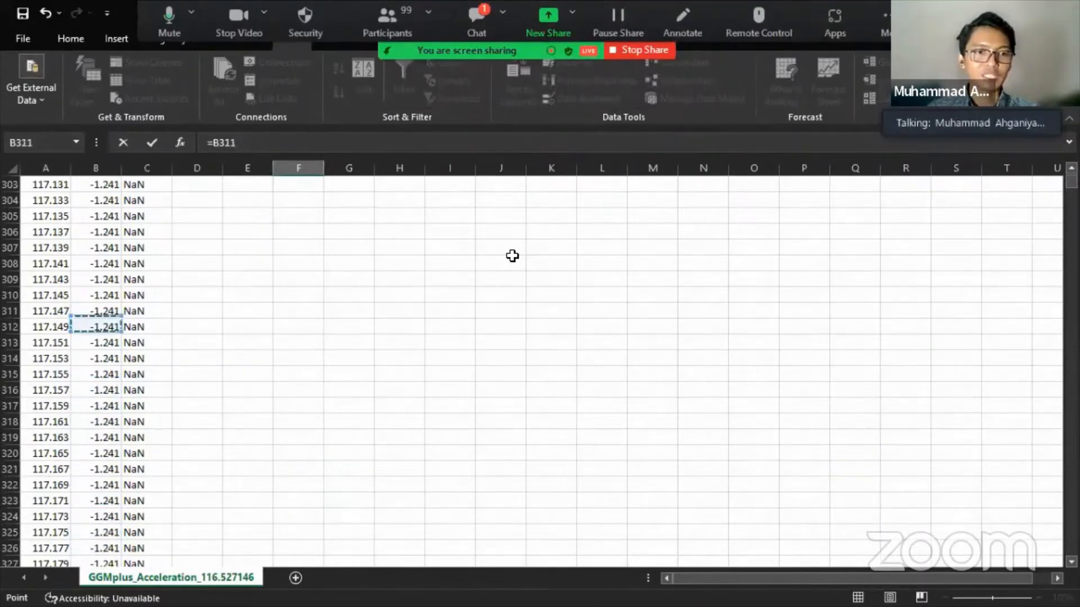
key("Down")
key("Down")
key("Down")
key("Down")
key("Down")
key("Down")
key("Down")
key("Down")
key("Down")
key("Down")
key("Down")
key("Down")
key("Down")
key("Down")
key("Down")
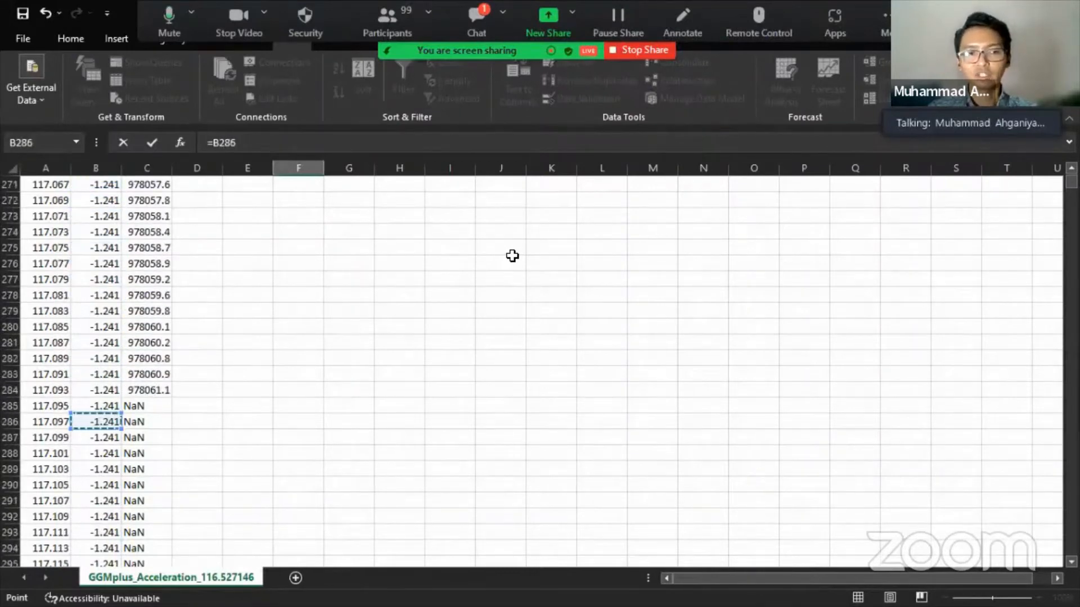
key("Down")
key("Down")
key("Down")
key("Down")
key("Down")
key("Down")
key("Down")
key("Down")
key("Down")
key("Down")
key("Down")
key("Down")
key("Down")
key("Down")
key("Down")
key("Down")
key("Down")
key("Down")
key("Down")
key("Down")
key("Down")
key("Down")
key("Down")
key("Down")
key("Down")
key("Down")
key("Down")
key("Down")
key("Down")
key("Down")
key("Down")
key("Down")
key("Down")
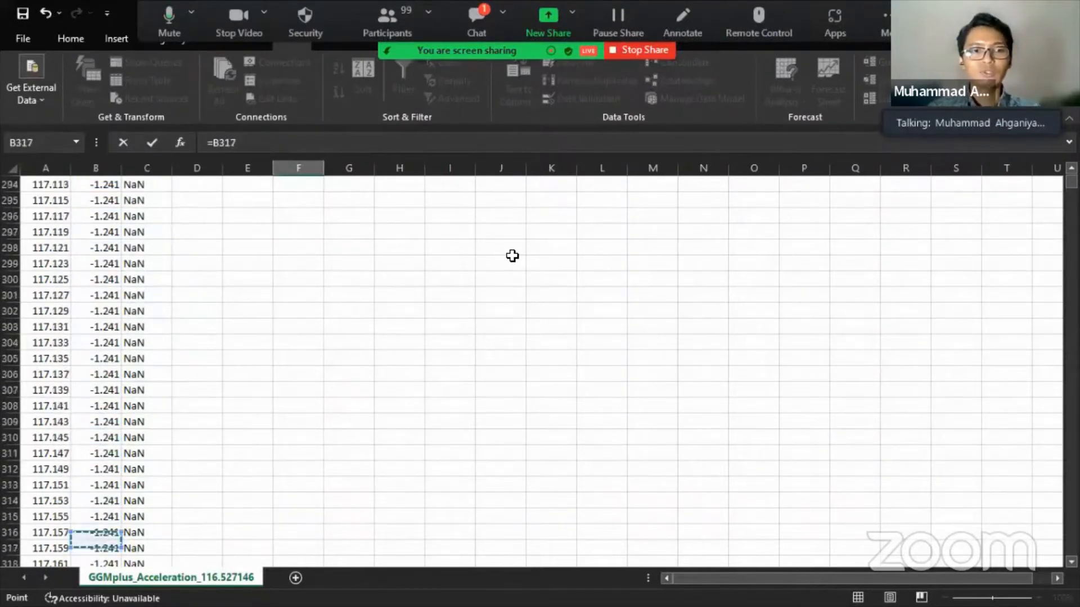
key("Down")
key("Down")
key("Down")
key("Down")
key("Down")
key("Down")
key("Down")
key("Down")
key("Down")
key("Down")
key("Down")
key("Down")
key("Down")
key("Down")
key("Down")
key("Down")
key("Down")
key("Down")
key("Down")
key("Down")
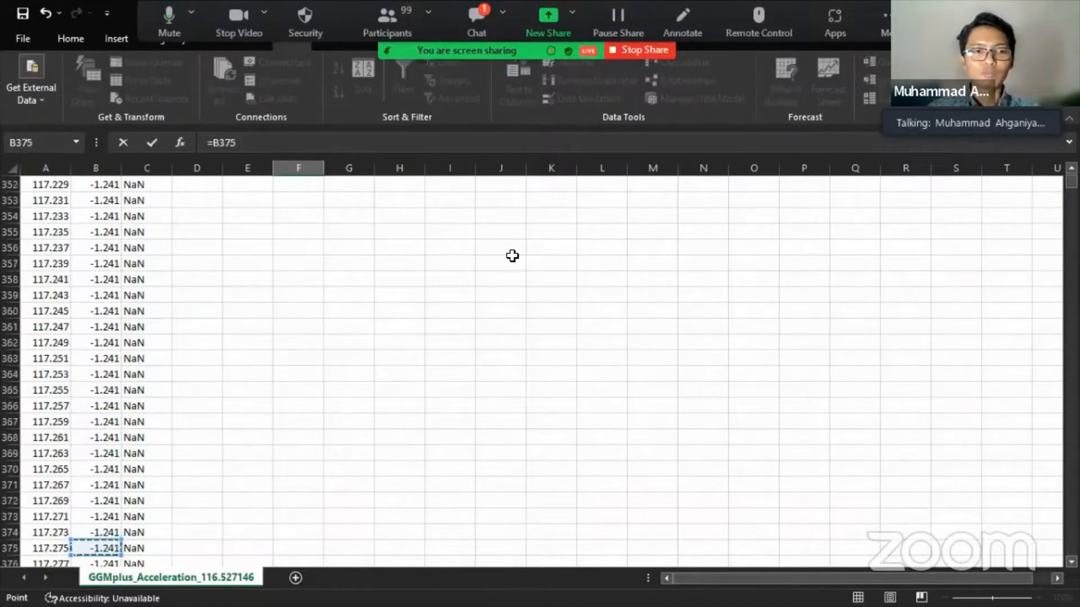
key("Down")
key("Down")
key("Down")
key("Down")
key("Down")
key("Down")
key("Down")
key("Down")
key("Down")
key("Down")
key("Down")
key("Down")
key("Down")
key("Down")
key("Down")
key("Down")
key("Down")
key("Down")
key("Down")
key("Up")
key("Up")
key("Up")
key("Up")
key("Up")
key("Up")
key("Up")
key("Up")
key("Up")
key("Up")
key("Up")
key("Up")
key("Up")
key("Up")
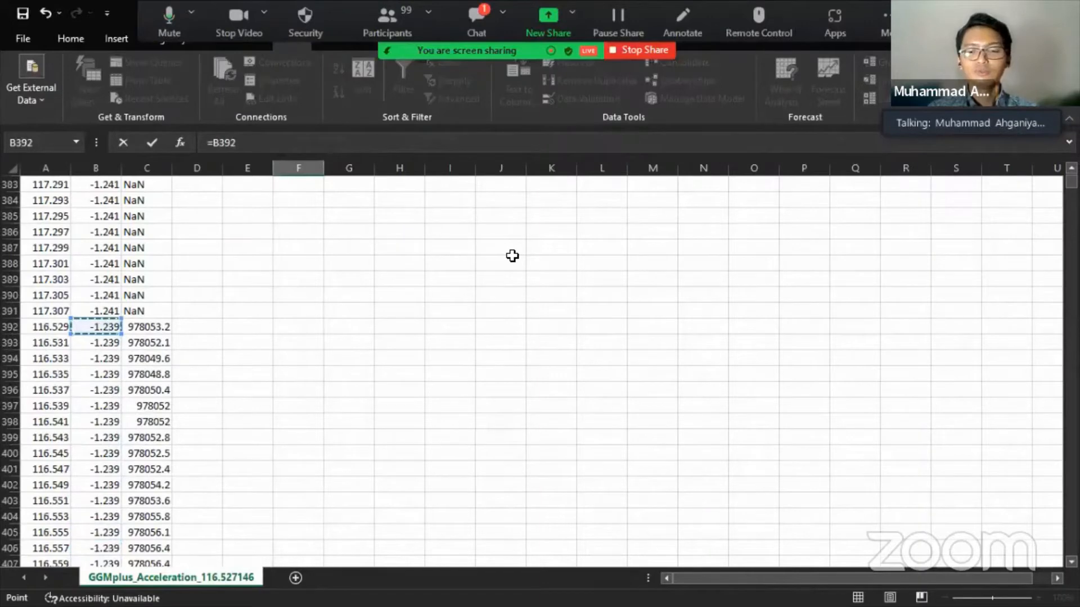
type("-")
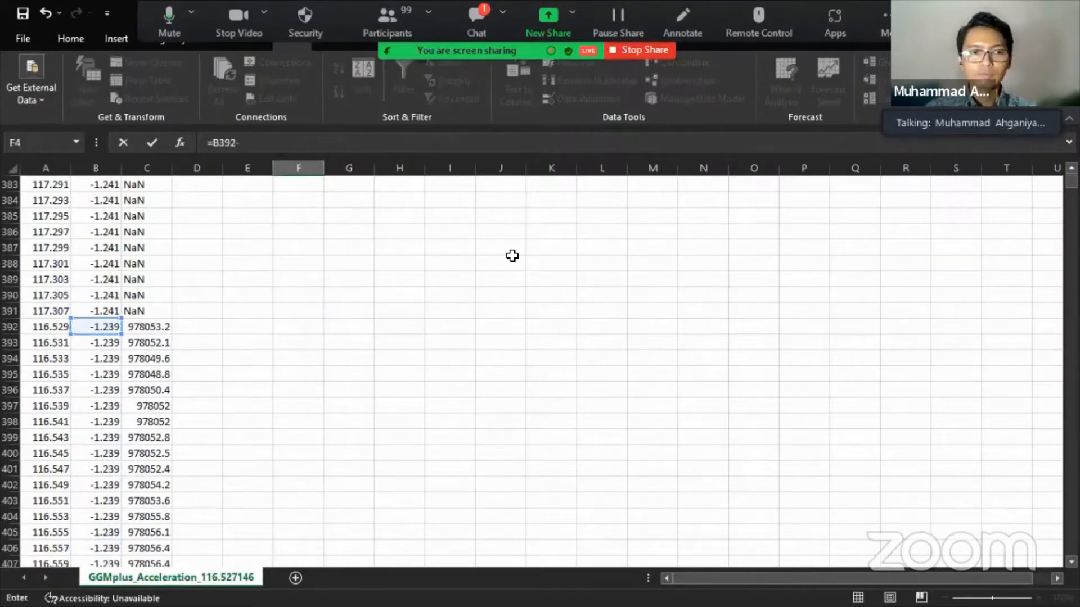
key("Left")
key("Left")
key("Left")
key("Left")
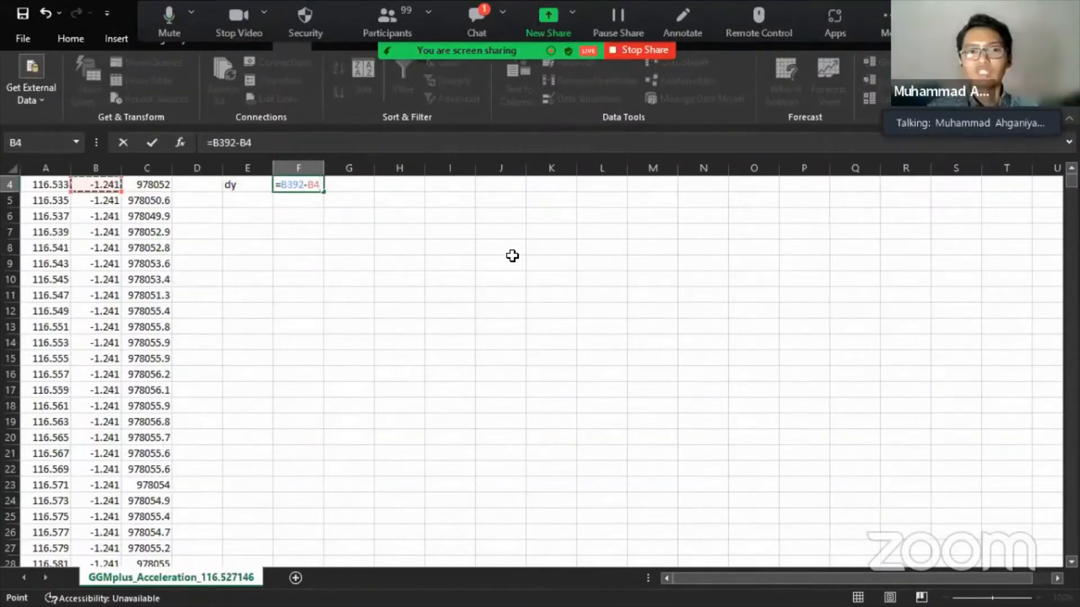
key("Return")
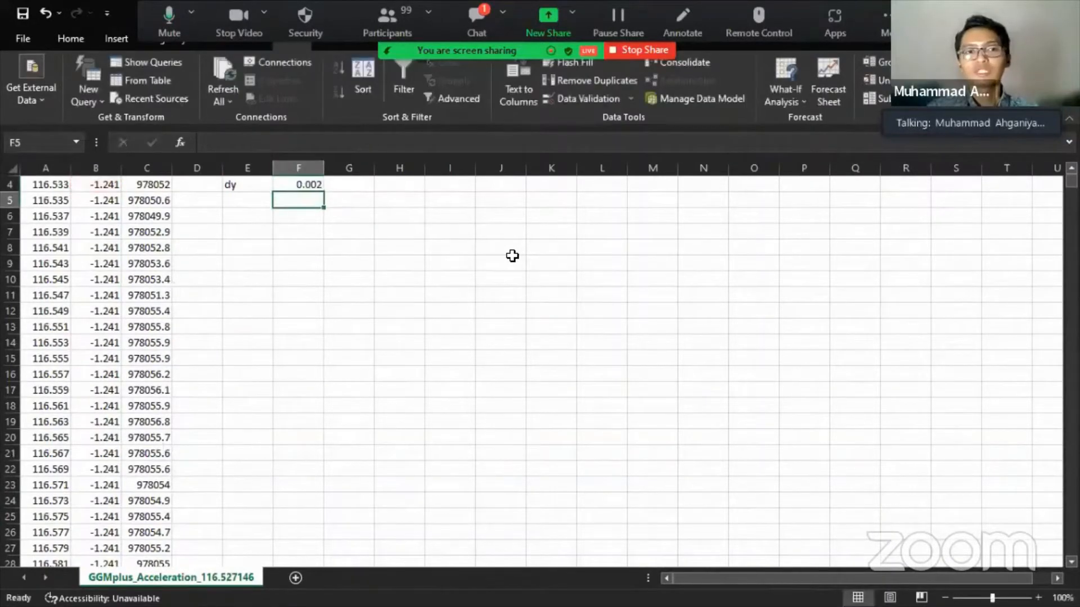
- Review the dx and dy spacing formulas in F3 and F4
key("Up")
key("Up")
key("Up")
key("Up")
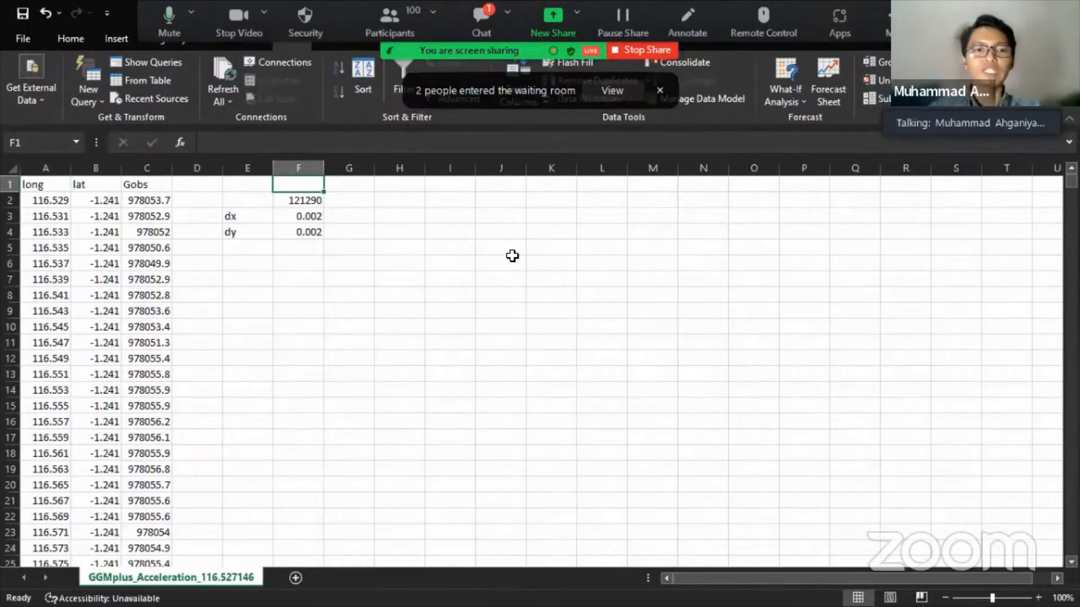
key("Down")
key("Down")
key("Down")
key("Up")
key("Down")
key("Up")
key("Down")
key("Up")
key("Right")
key("Left")
- Enter the value 222 in G3 beside the 0.002 dx spacing
key("Right")
type("=")
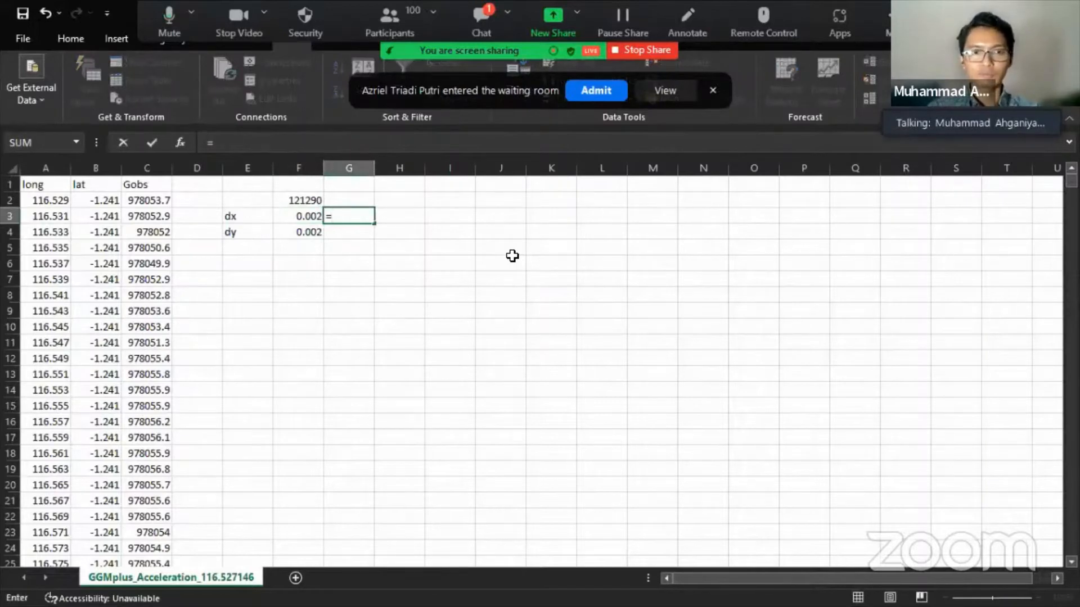
type("222")
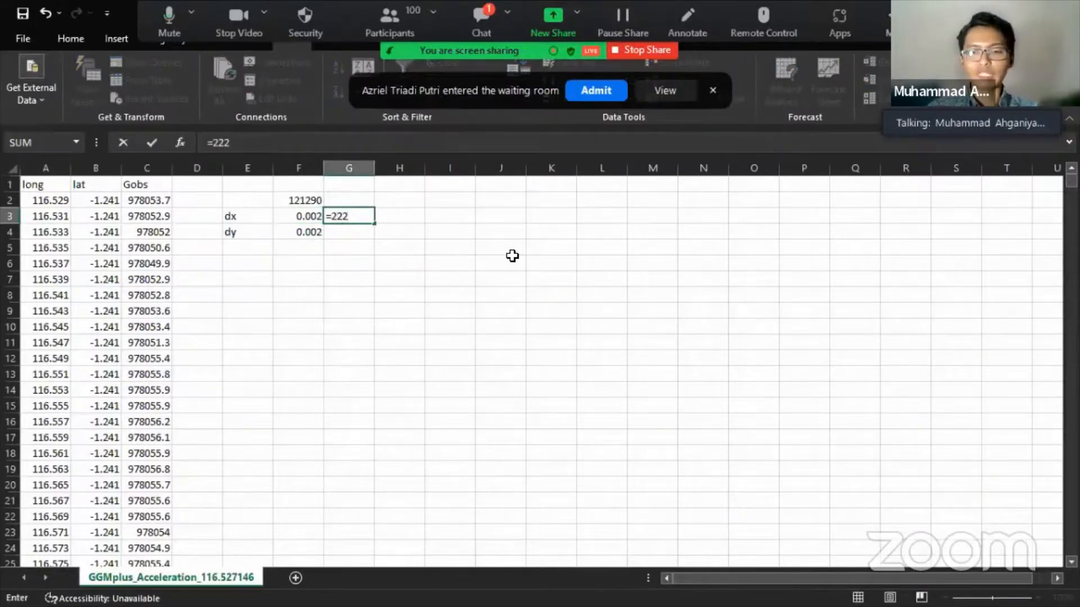
type("\\")
key("BackSpace")
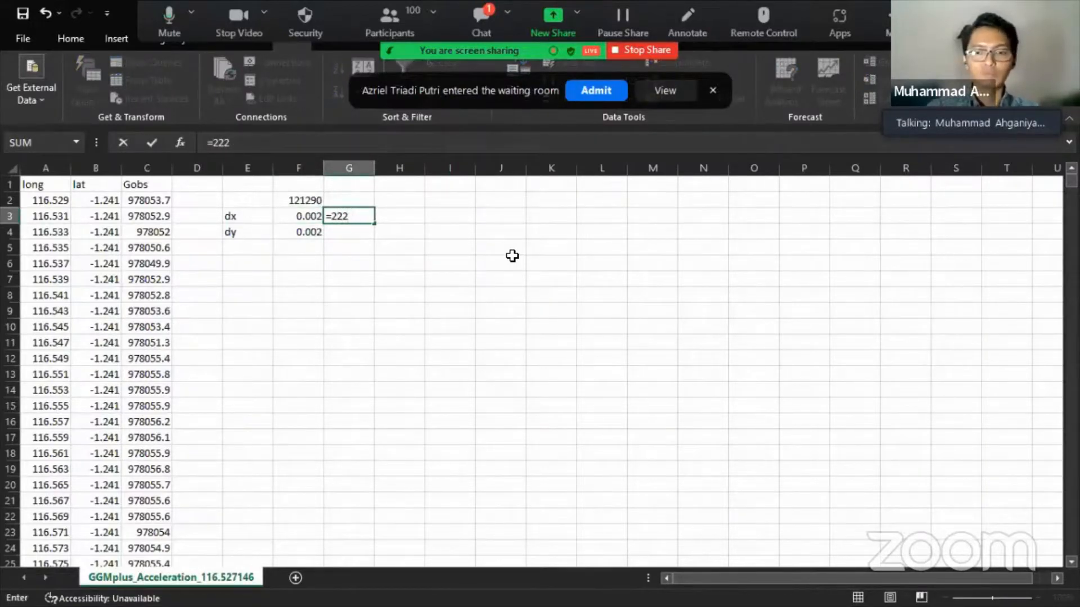
key("Return")
key("Up")
key("Left")
key("Right")
key("Left")
key("Left")
key("Left")
key("Left")
key("Left")
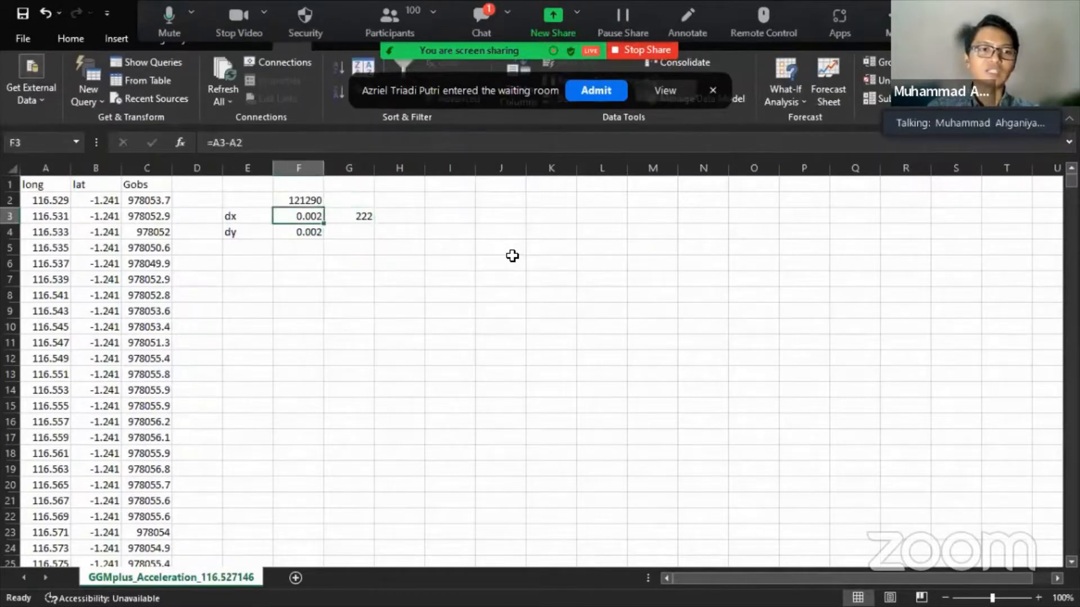
key("Right")
key("Right")
key("Right")
key("Right")
key("Right")
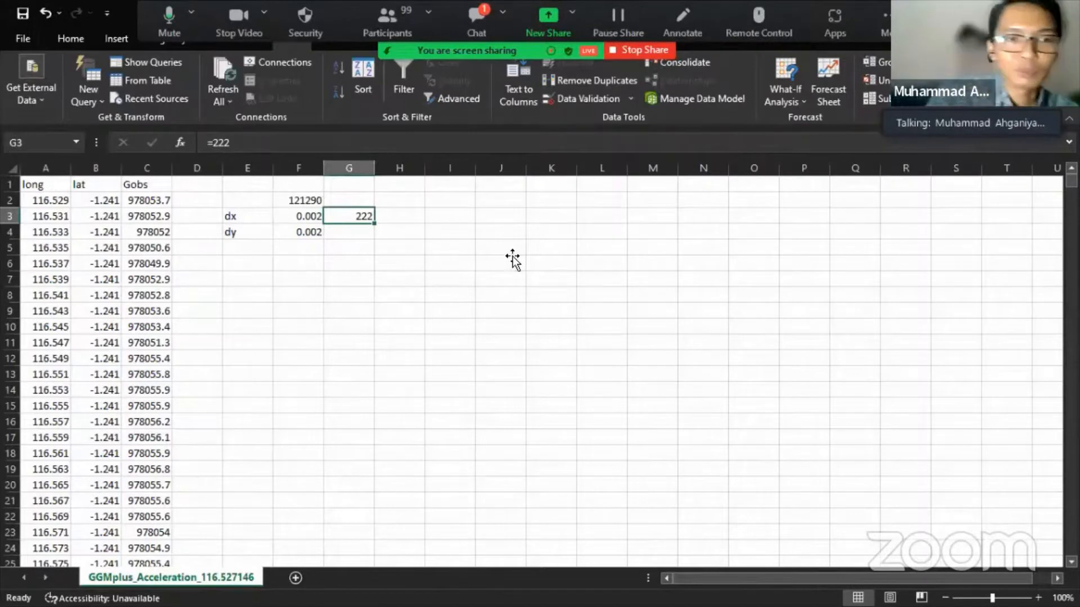
- Fill the dx formula from F3 down into F4
left_click(410, 213)
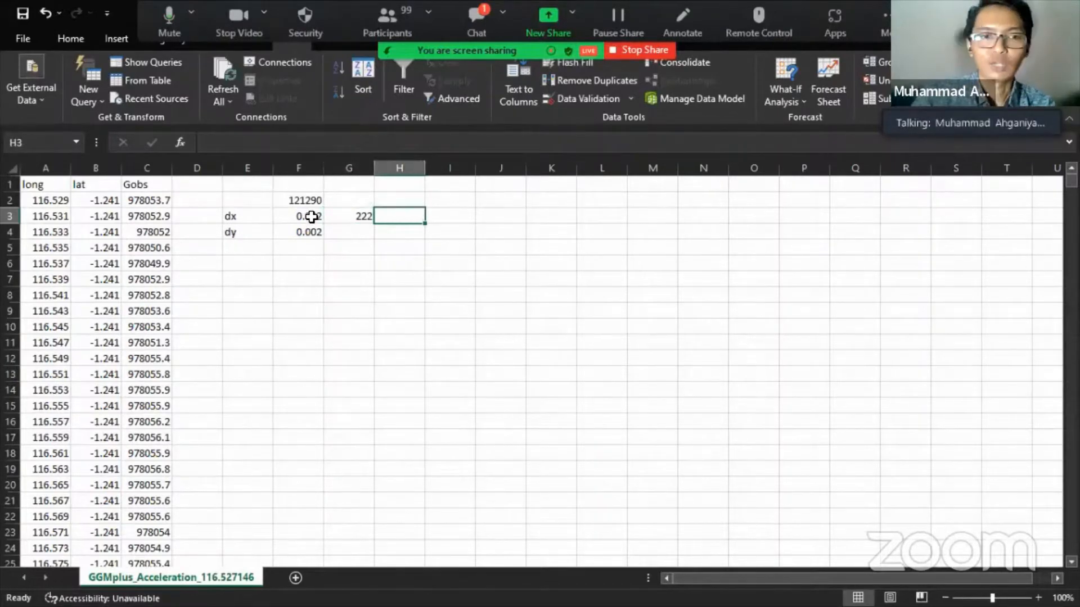
left_click(311, 216)
left_click_drag(324, 224, 318, 235)
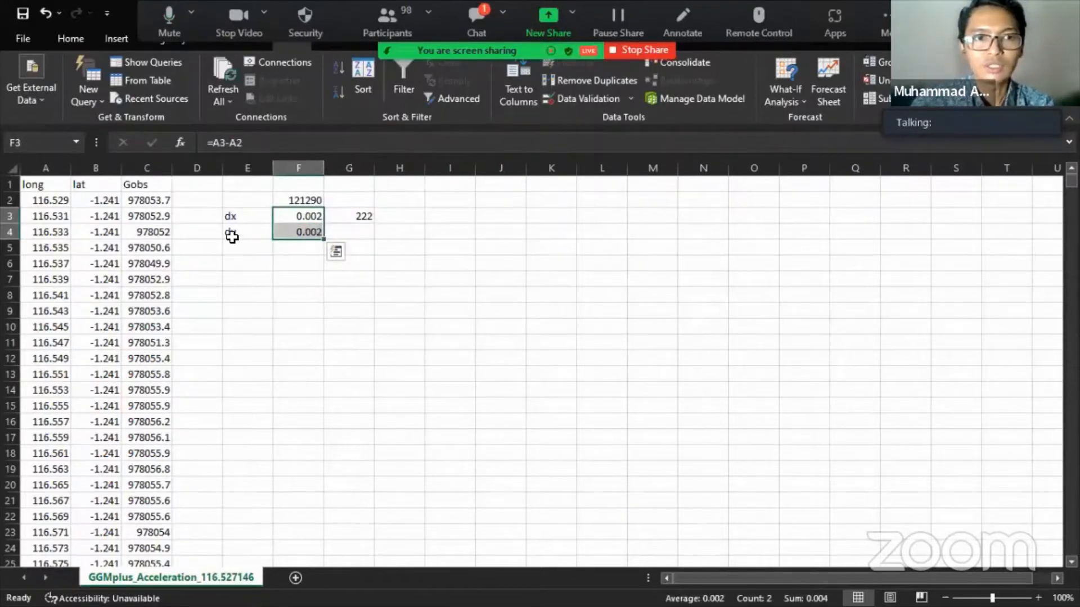
- Close the GGMplus_Acceleration_116.527146 workbook without saving changes
left_click(465, 276)
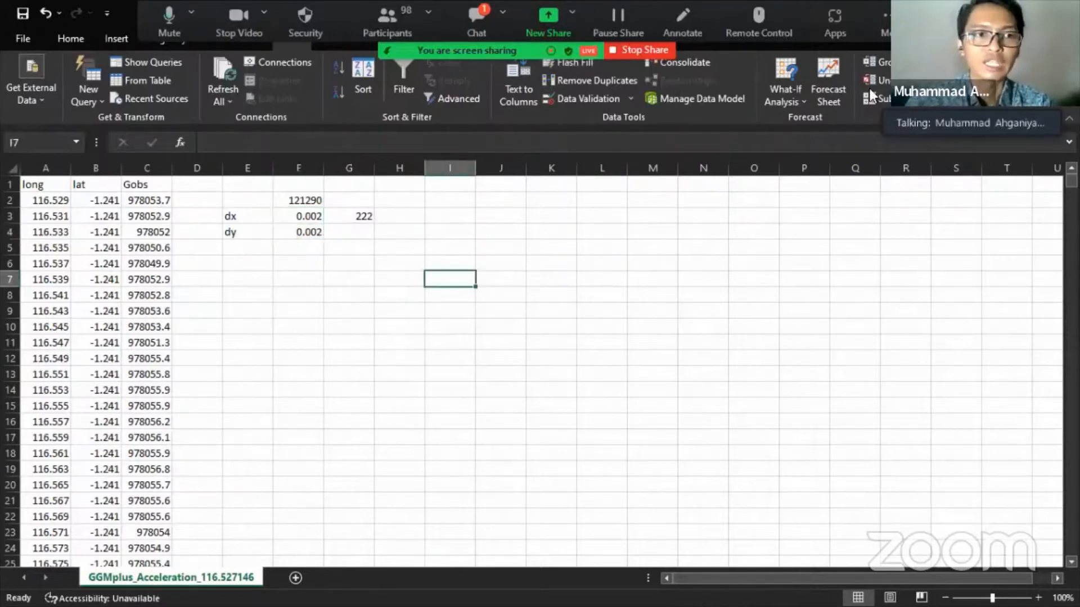
left_click(1064, 11)
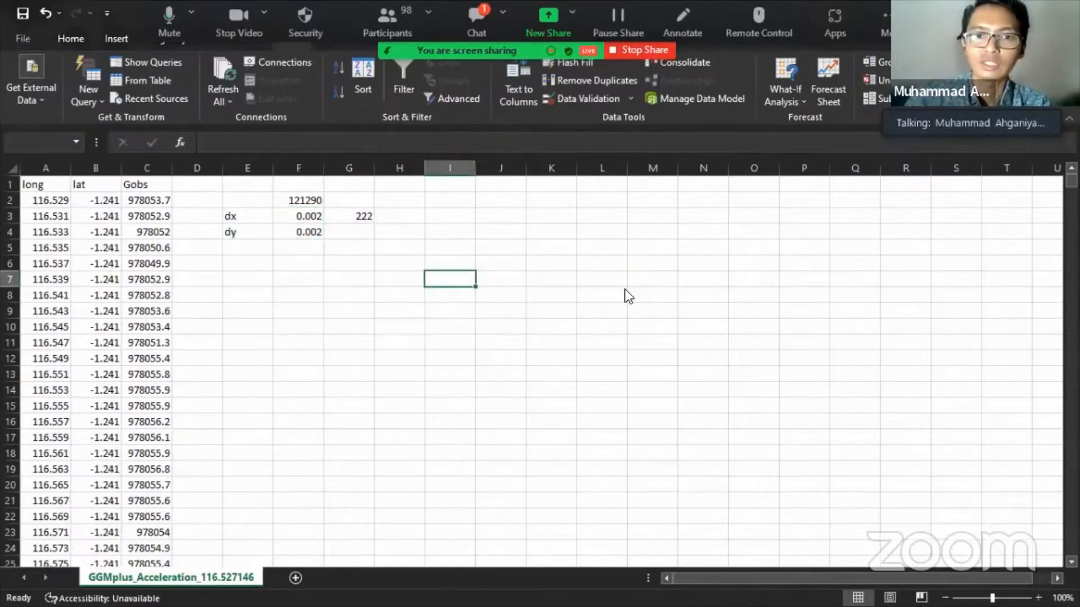
left_click(537, 331)
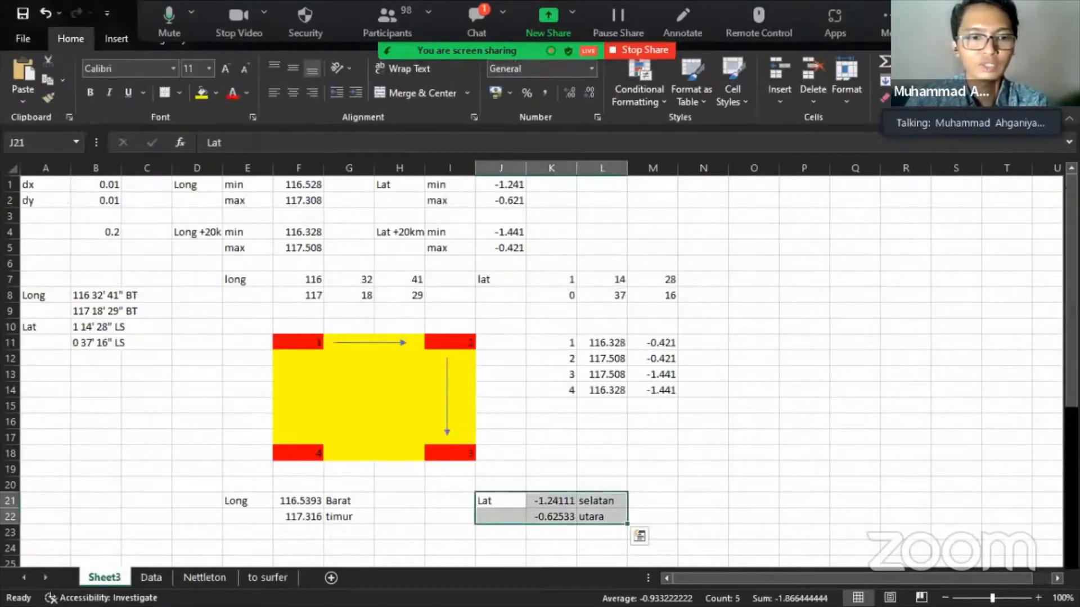
- Launch Surfer 13 from the taskbar to reach its welcome screen
key("super")
left_click(278, 596)
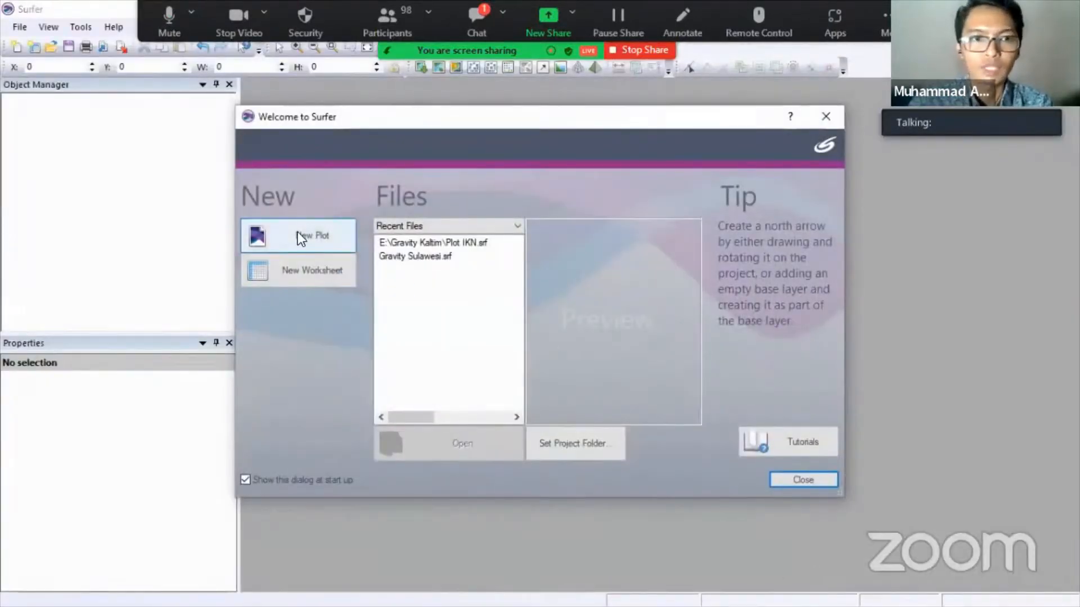
- Start a new blank plot and pick the Gravity IKN folder's GGMplus_Acceleration CSV for gridding
left_click(315, 237)
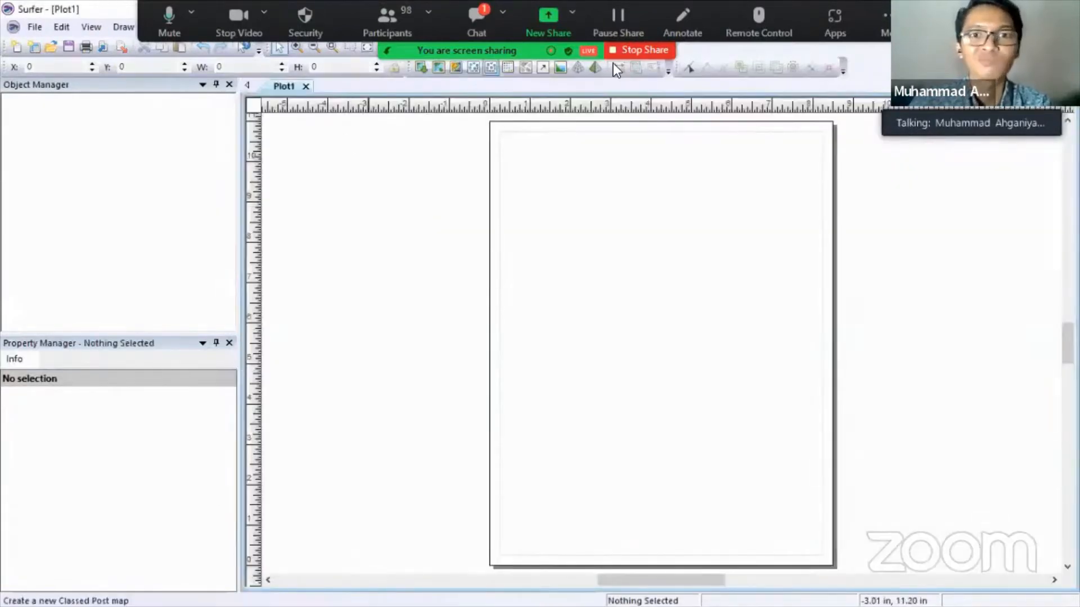
left_click(479, 26)
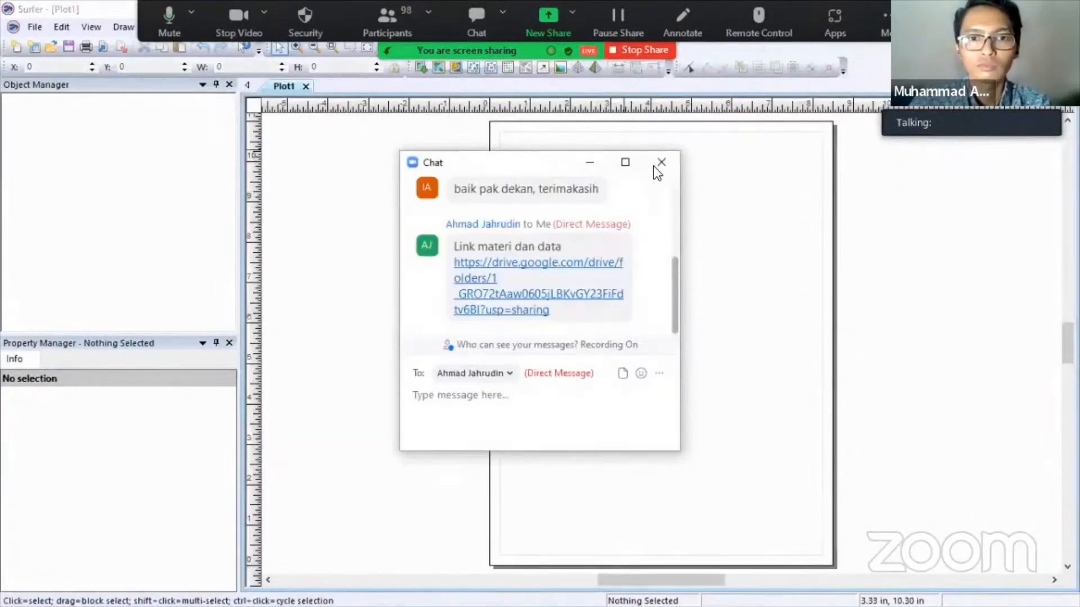
left_click(401, 185)
left_click(199, 26)
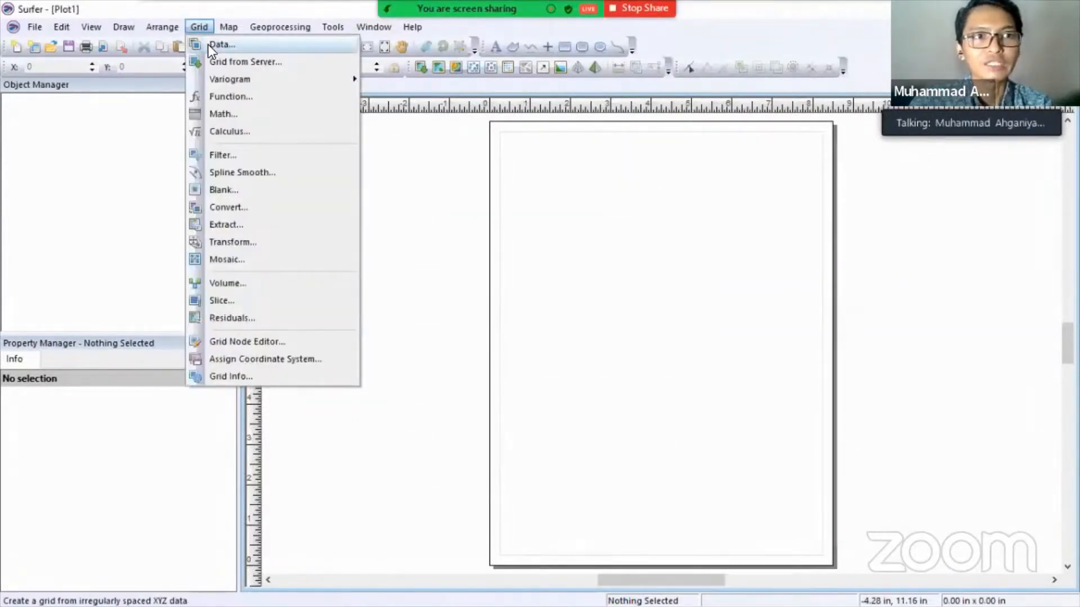
left_click(220, 8)
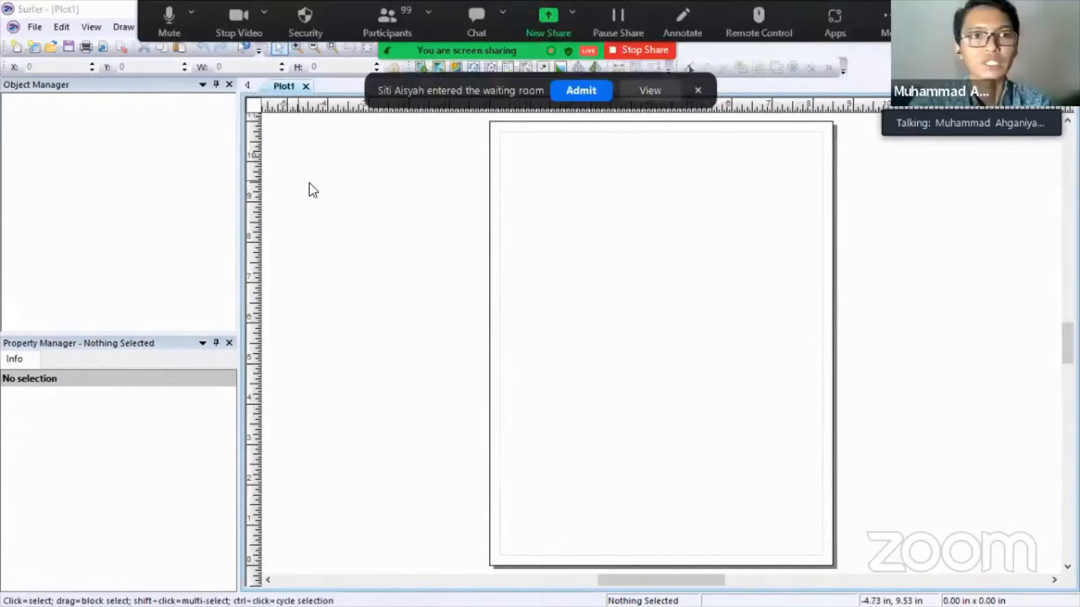
key("alt+g")
left_click(210, 48)
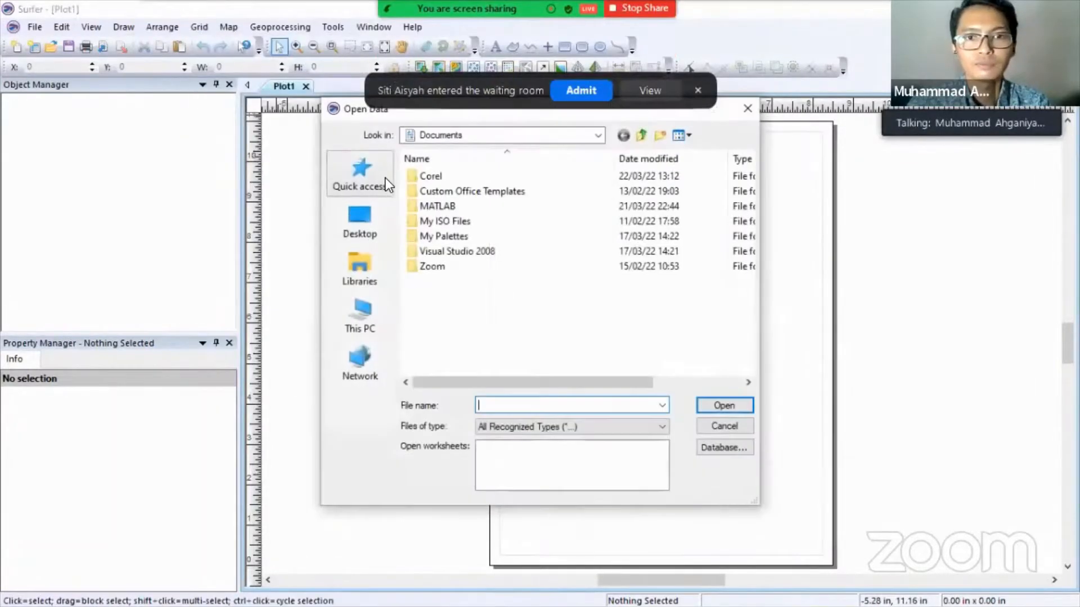
left_click(360, 315)
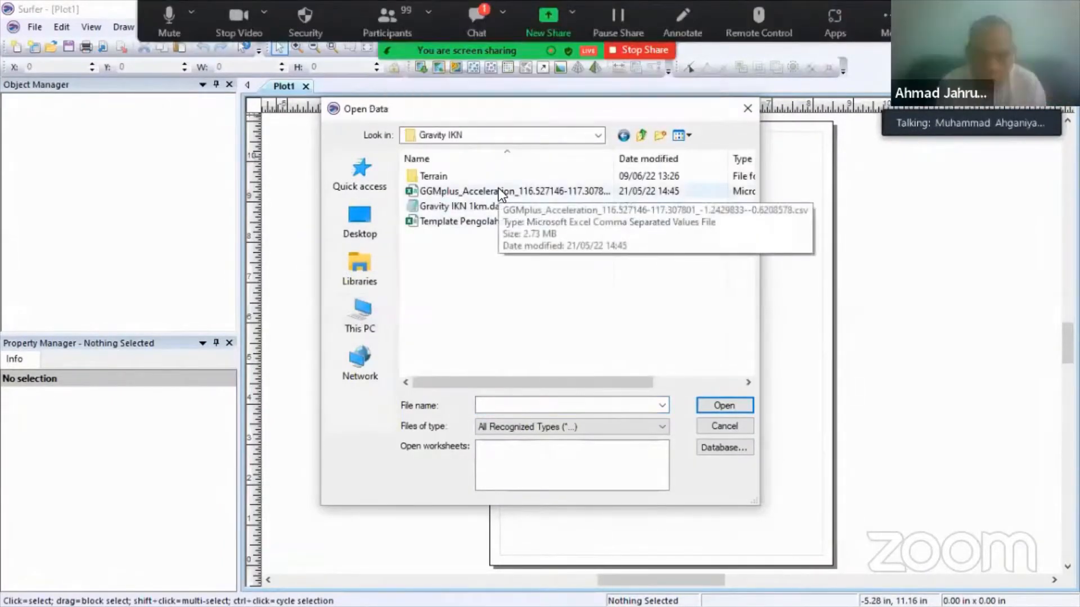
double_click(498, 190)
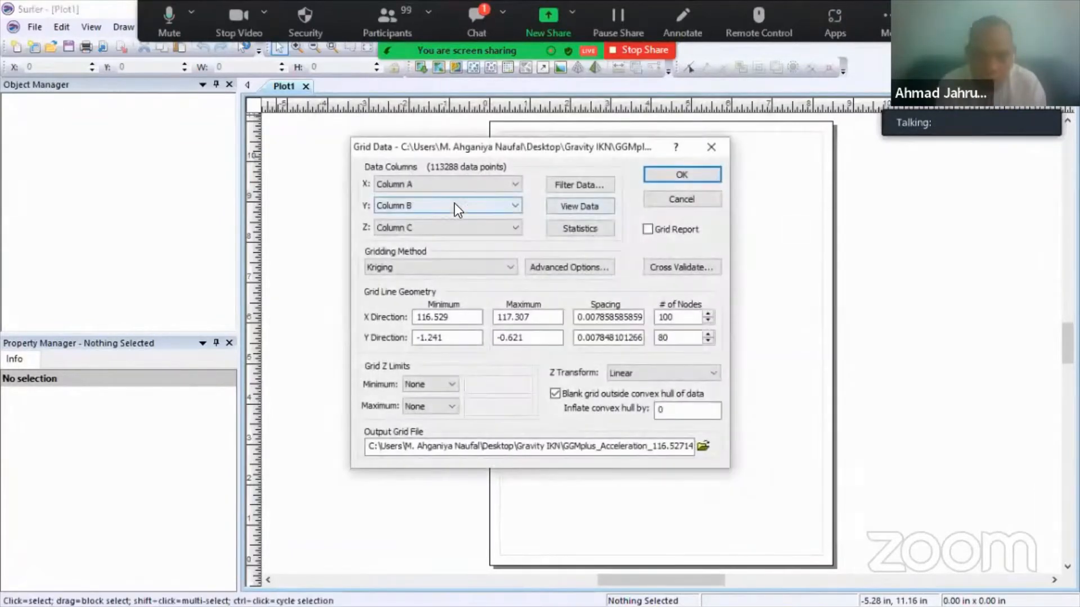
- Keep Column A as the X data and Column C as the Z values
left_click(453, 185)
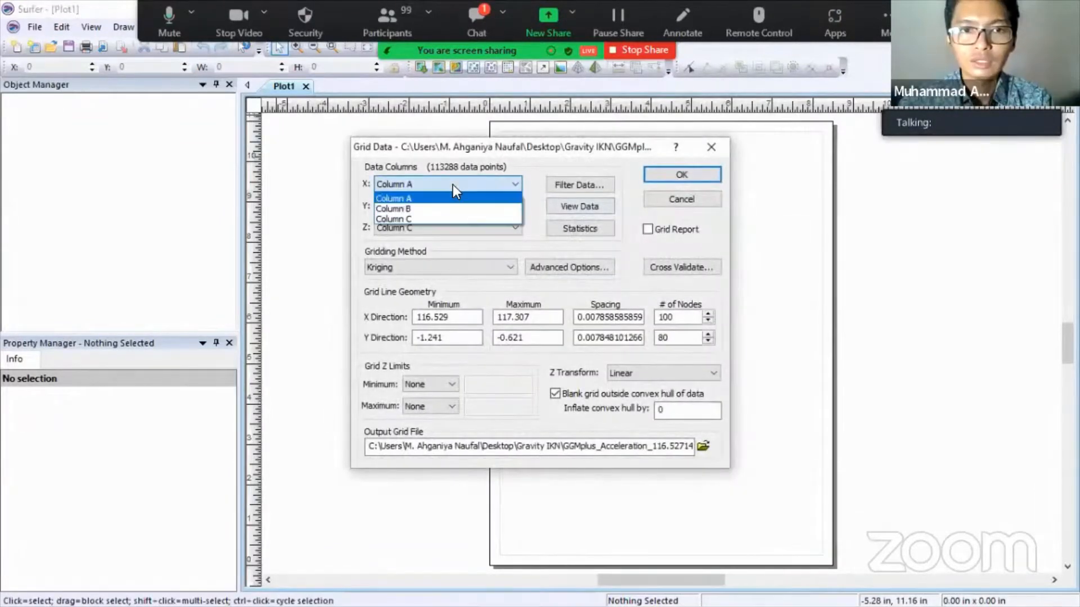
left_click(453, 190)
left_click(387, 182)
left_click(384, 191)
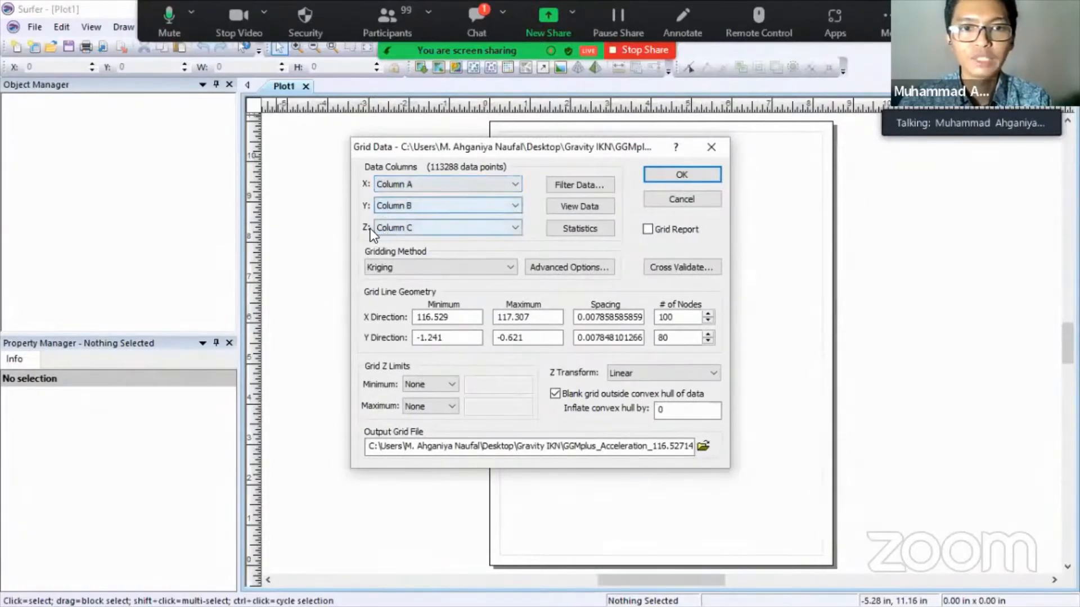
left_click(406, 228)
left_click(406, 228)
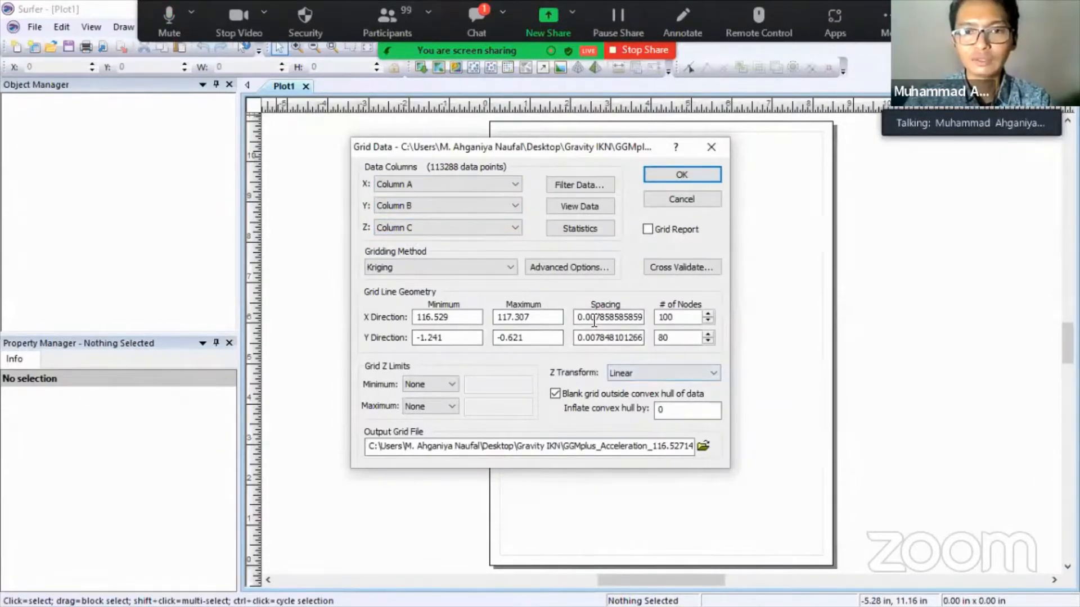
- Set both the X and Y grid spacing to 0.01
left_click_drag(593, 319, 688, 317)
type("2")
left_click_drag(593, 337, 700, 337)
type("2")
left_click_drag(636, 318, 577, 318)
left_click_drag(634, 338, 556, 336)
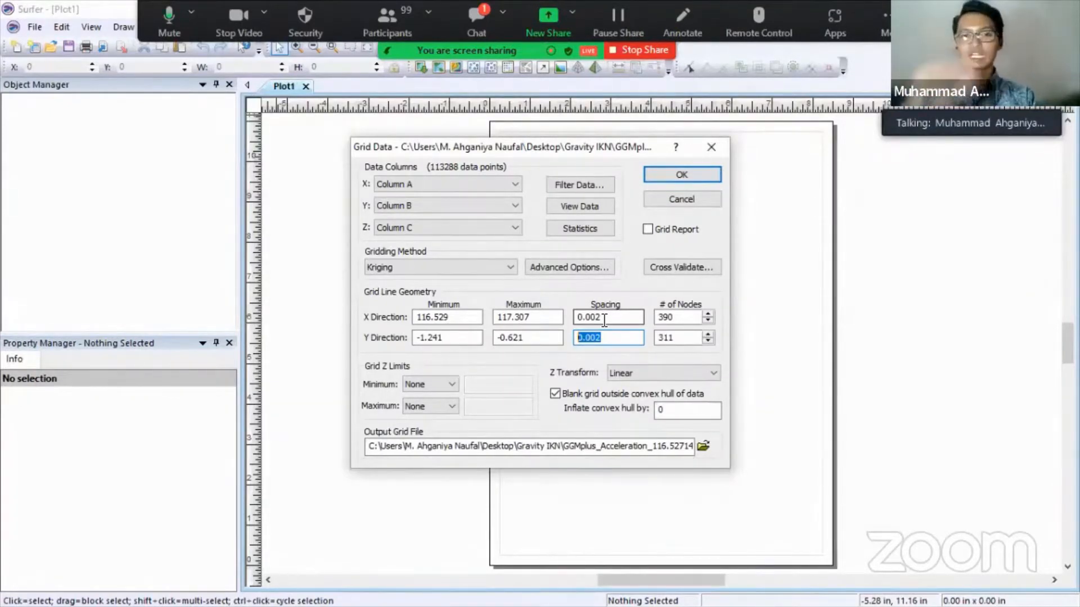
left_click_drag(601, 320, 583, 321)
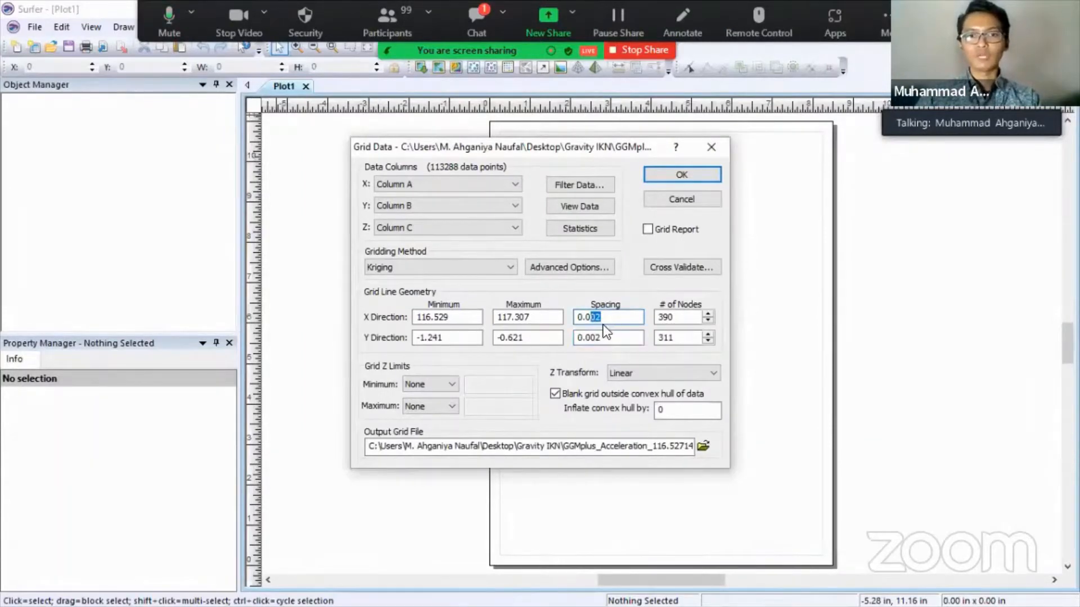
type("1")
left_click_drag(605, 337, 592, 339)
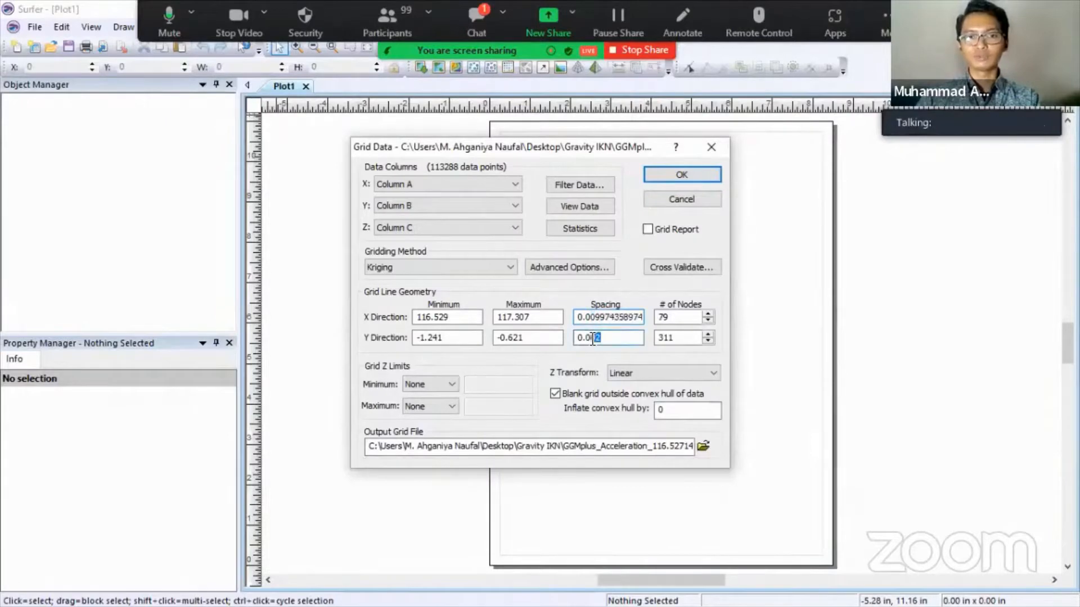
type("1")
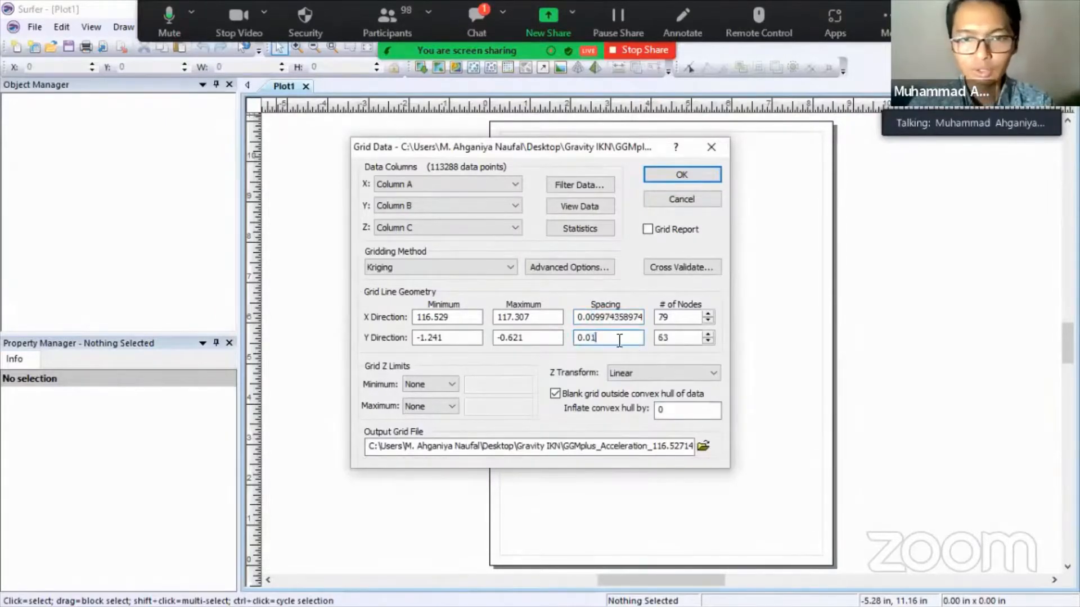
left_click(601, 316)
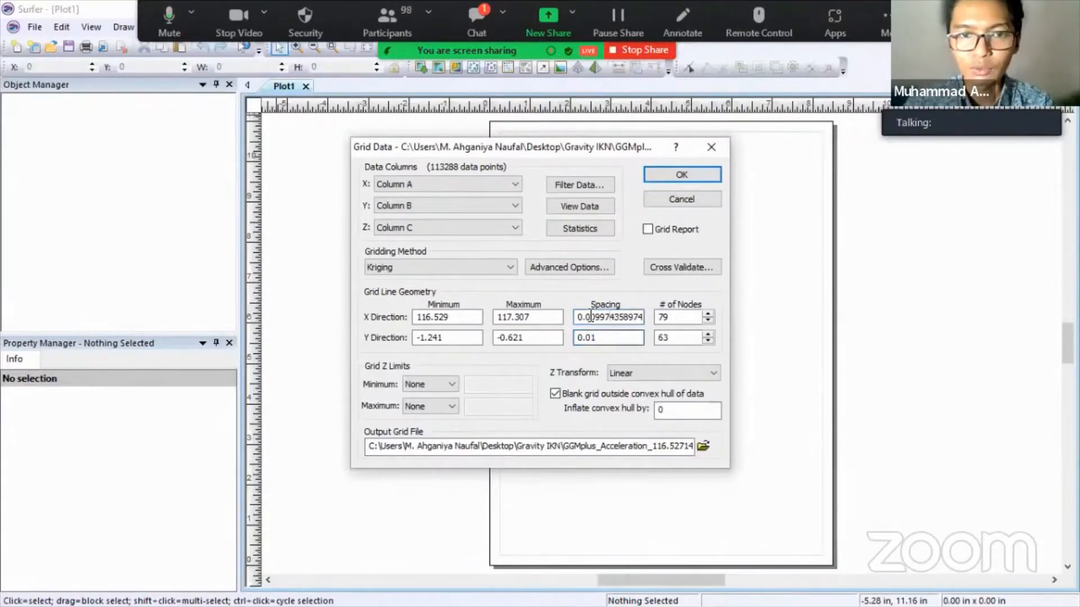
- Set the X minimum to 116.528 and the X maximum to 117.308
left_click(447, 318)
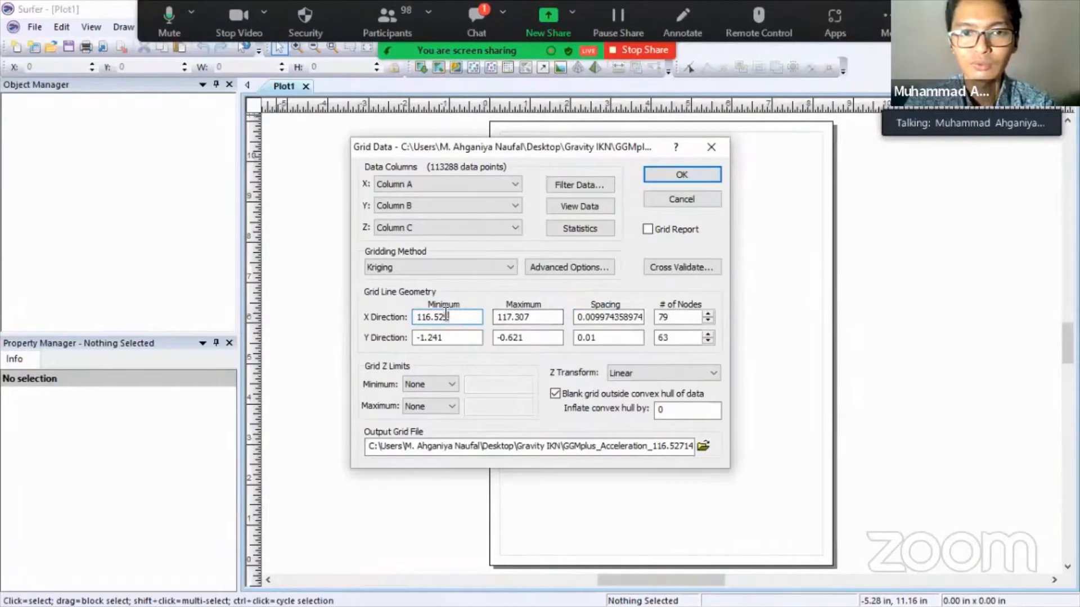
left_click_drag(448, 315, 443, 315)
type("8")
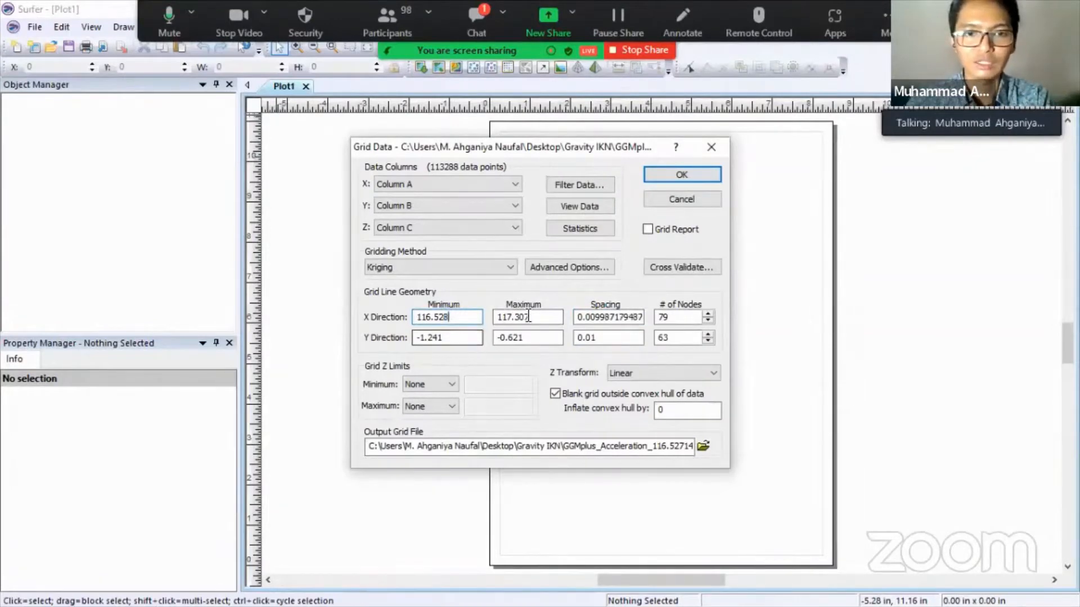
left_click_drag(529, 316, 523, 317)
type("8")
left_click(601, 318)
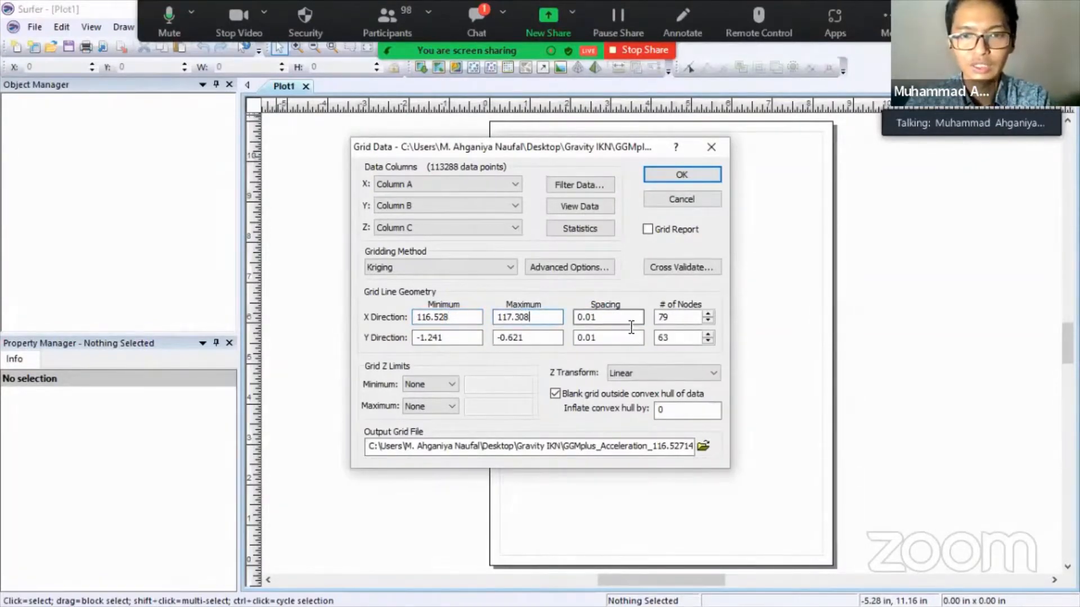
left_click(600, 318)
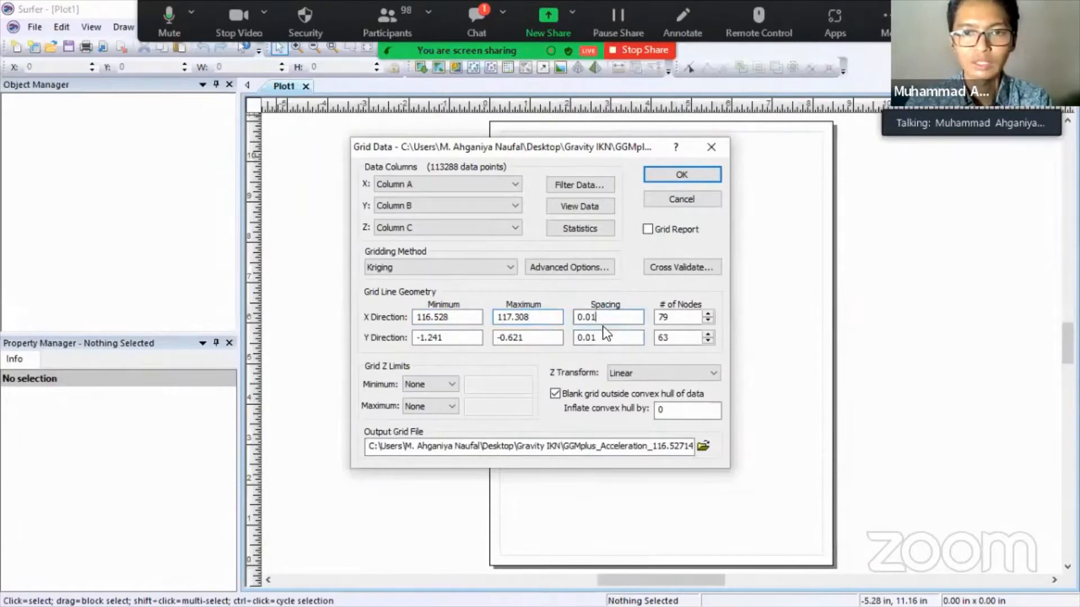
left_click(606, 334)
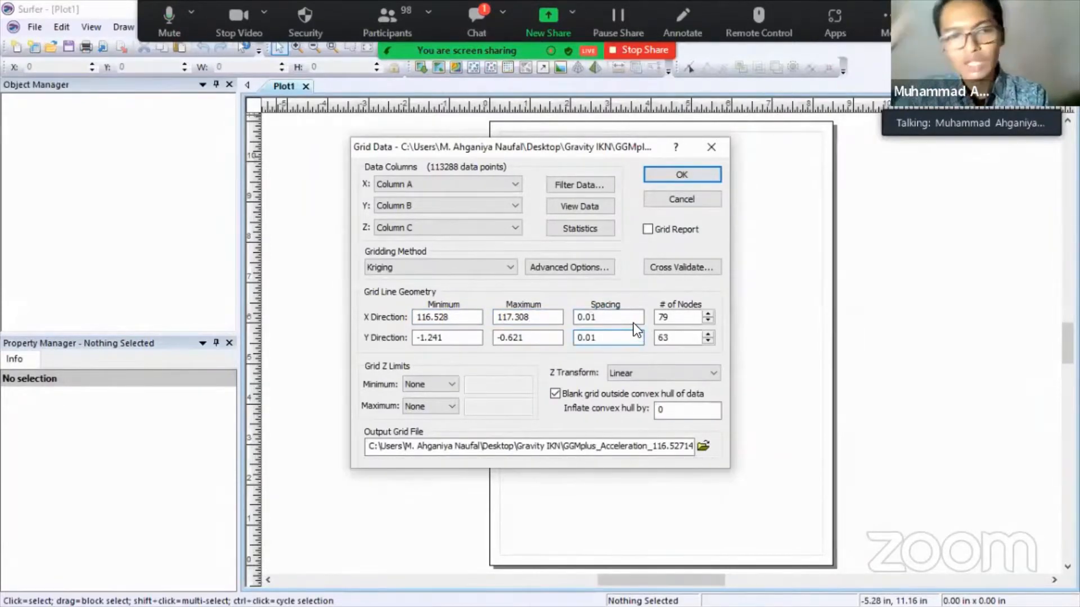
- Choose Natural Neighbor as the gridding method
left_click(478, 267)
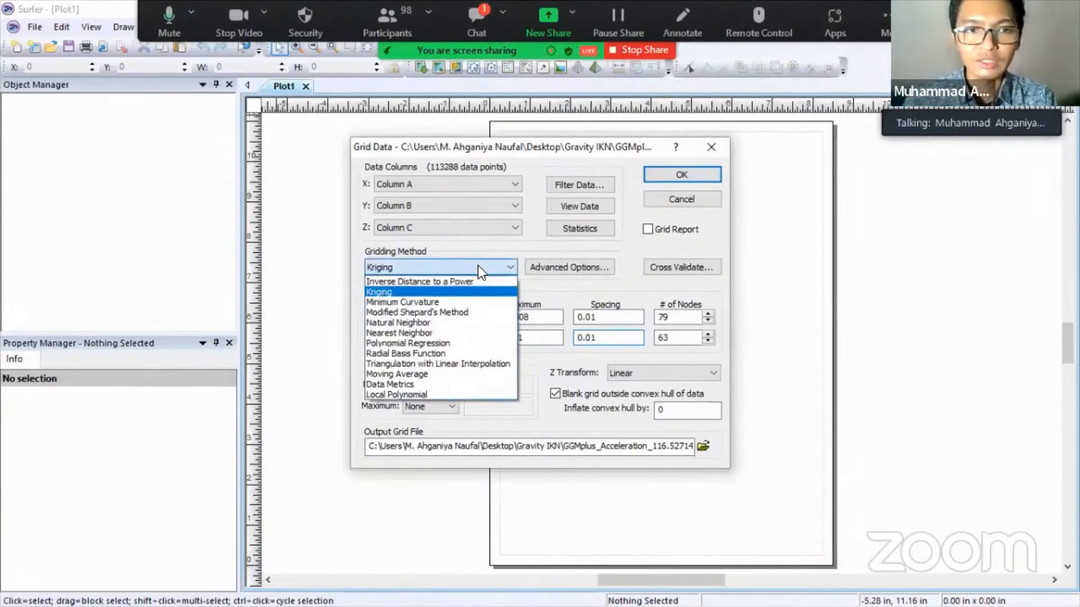
left_click(477, 324)
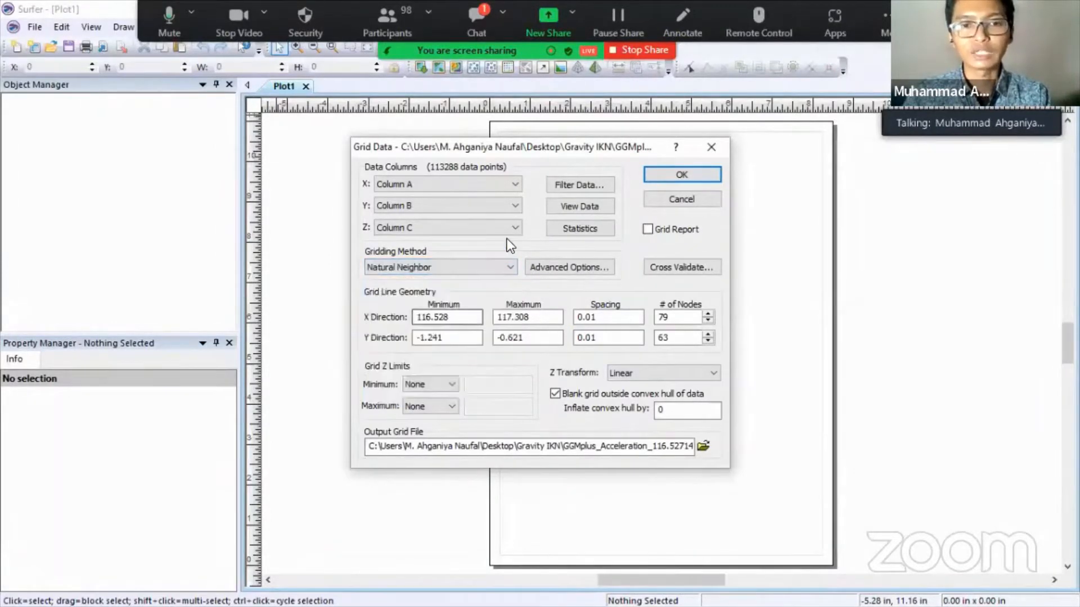
left_click(704, 446)
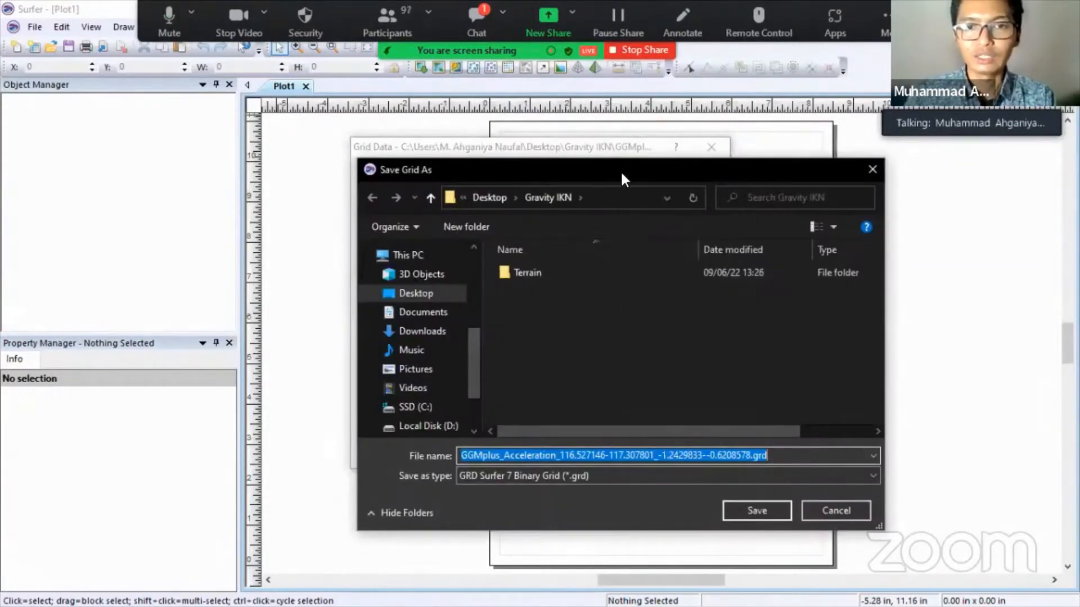
- Name the output Gravity IKN 1km.dat as DAT XYZ grid, then cancel and close Grid Data
left_click_drag(592, 160, 382, 107)
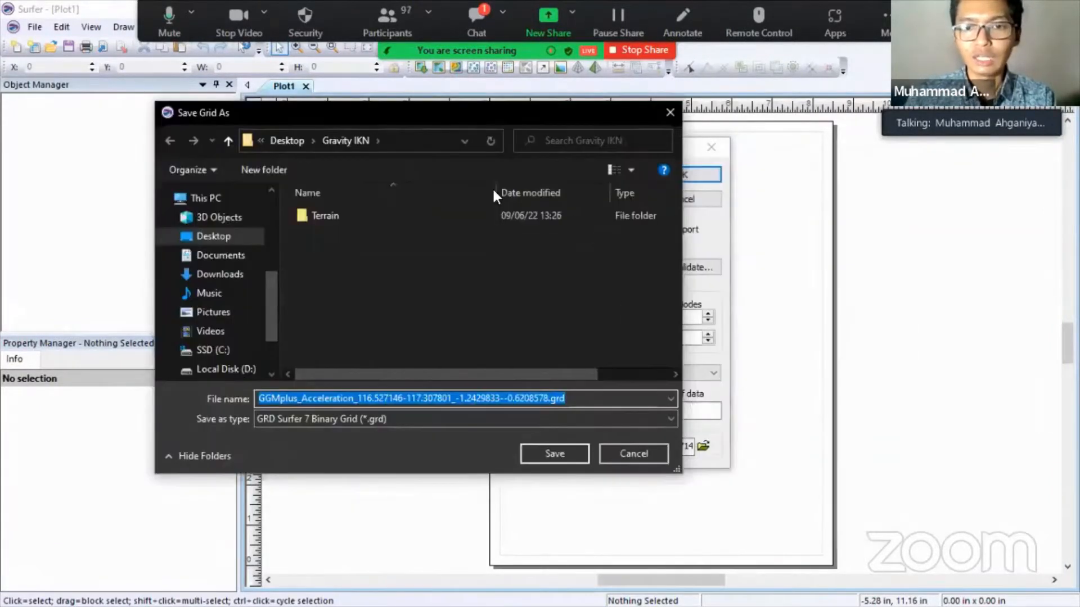
left_click(661, 456)
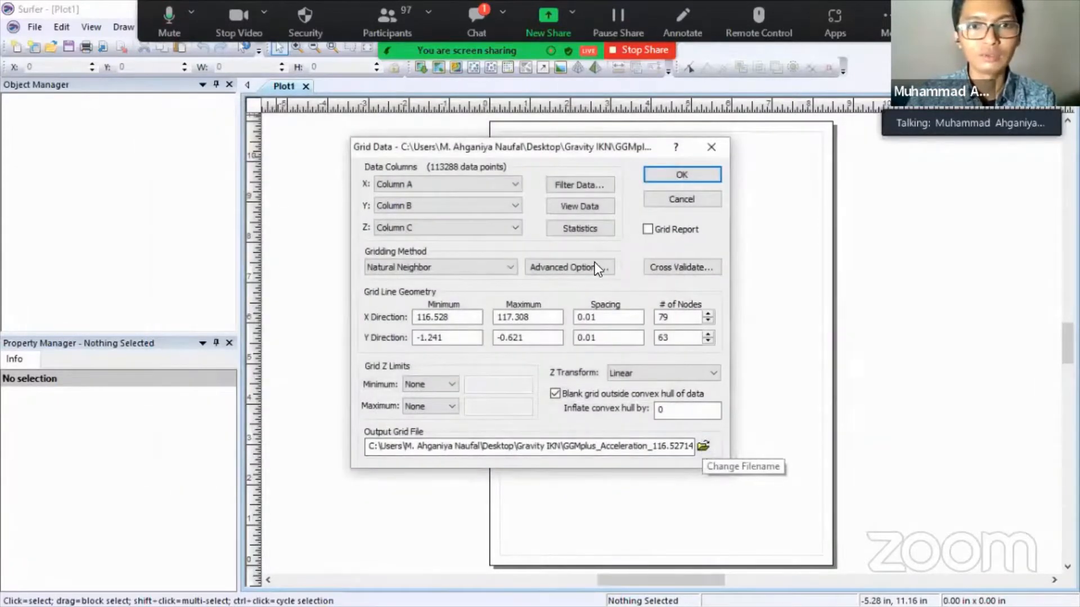
left_click(703, 446)
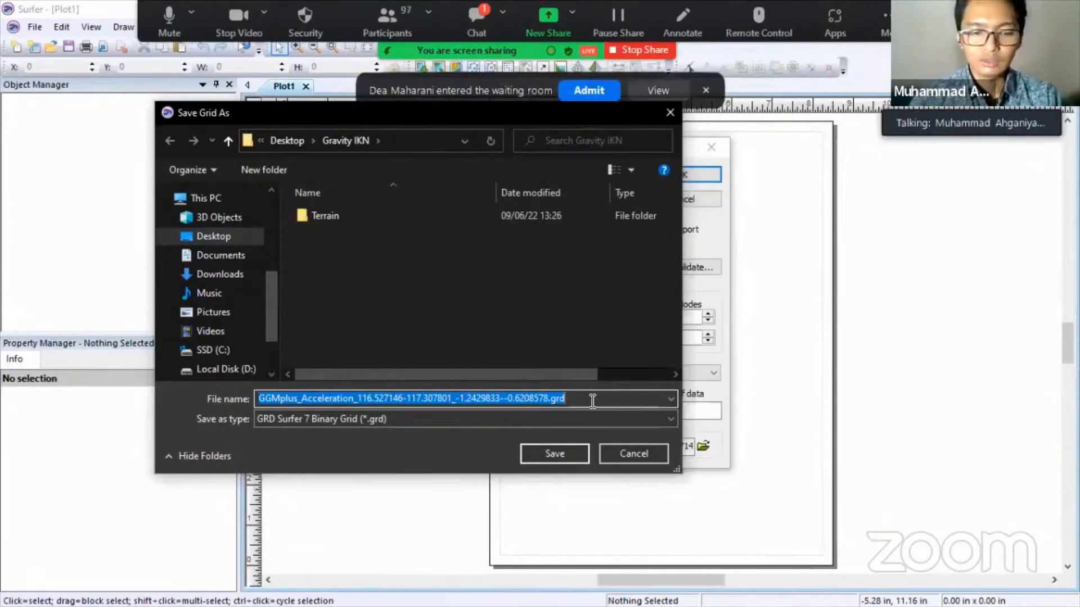
type("Gra")
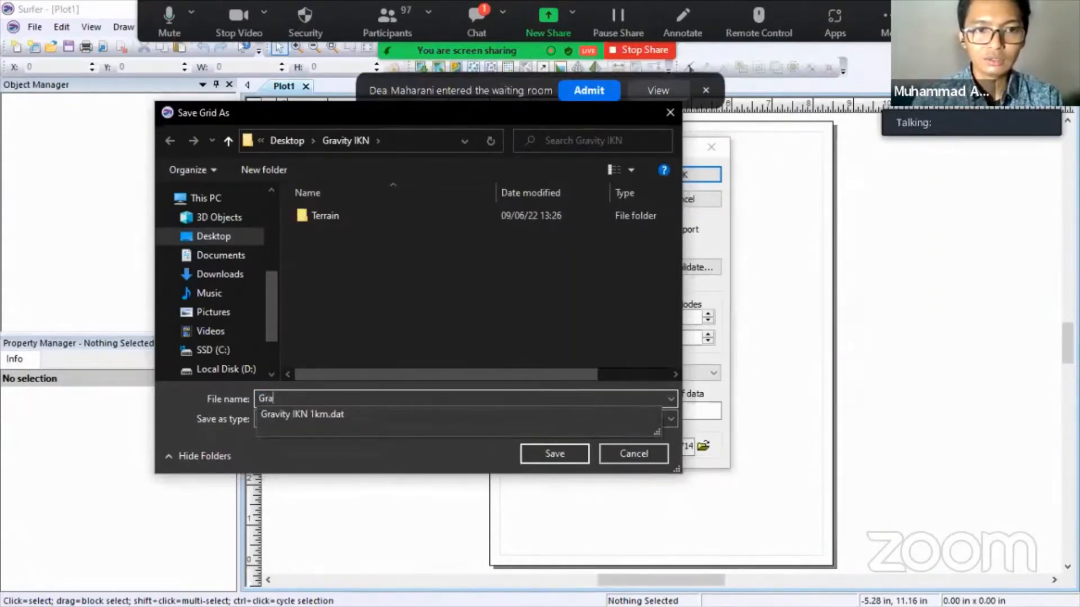
key("Down")
left_click(399, 421)
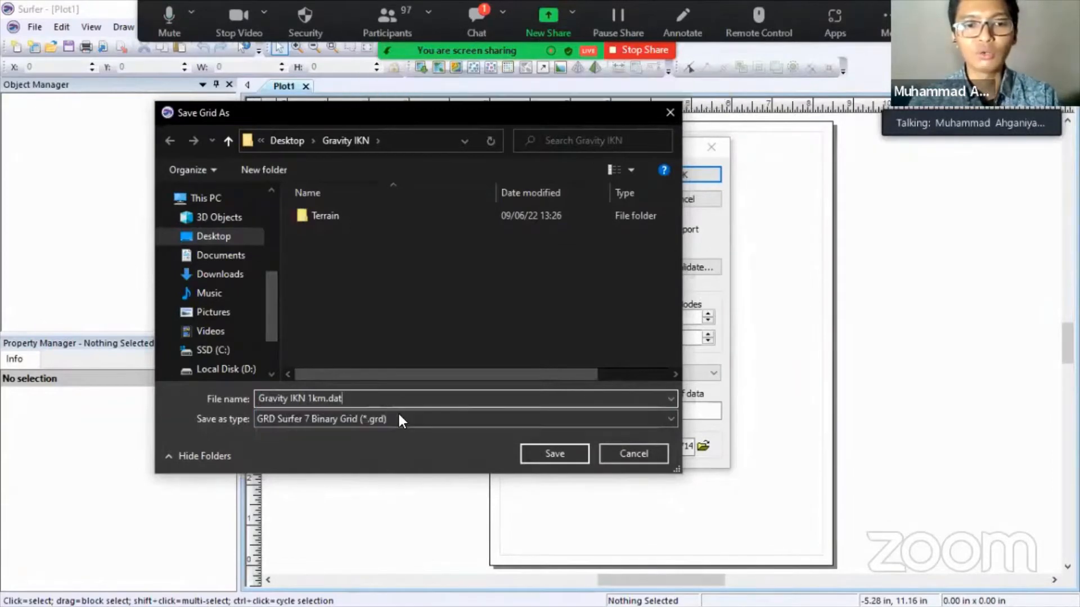
left_click(399, 420)
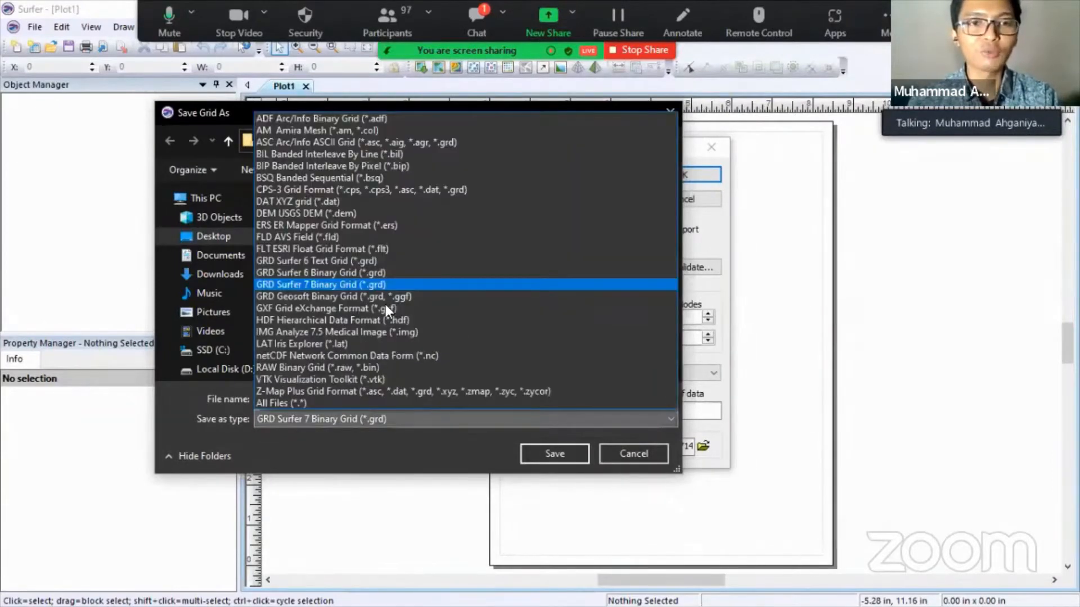
left_click(375, 202)
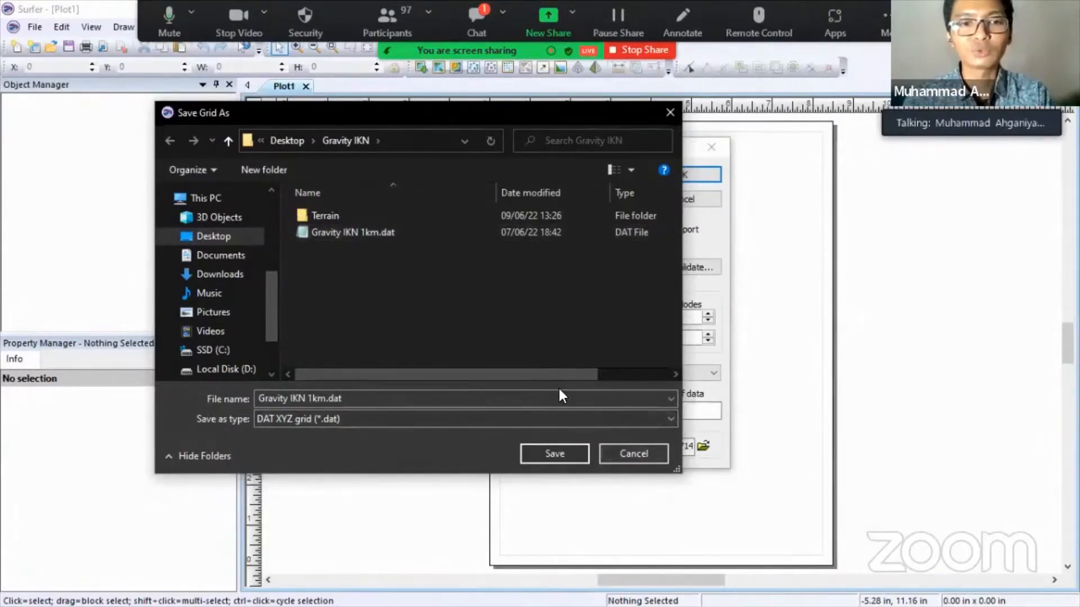
left_click(633, 452)
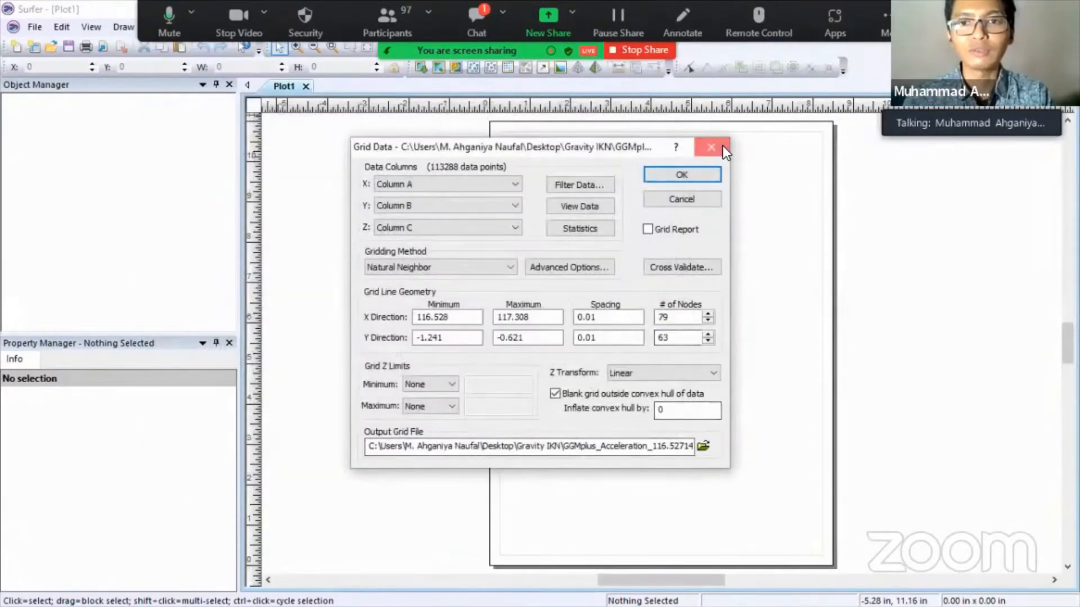
left_click(713, 145)
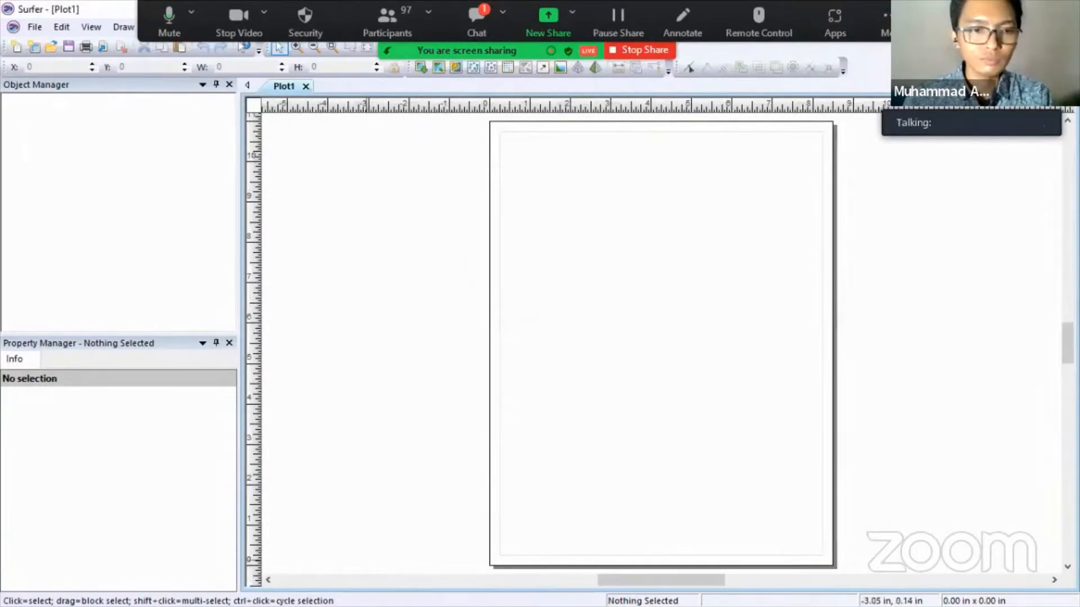
- Preview Gravity IKN 1km.dat from the Gravity IKN folder in the default viewer
key("super")
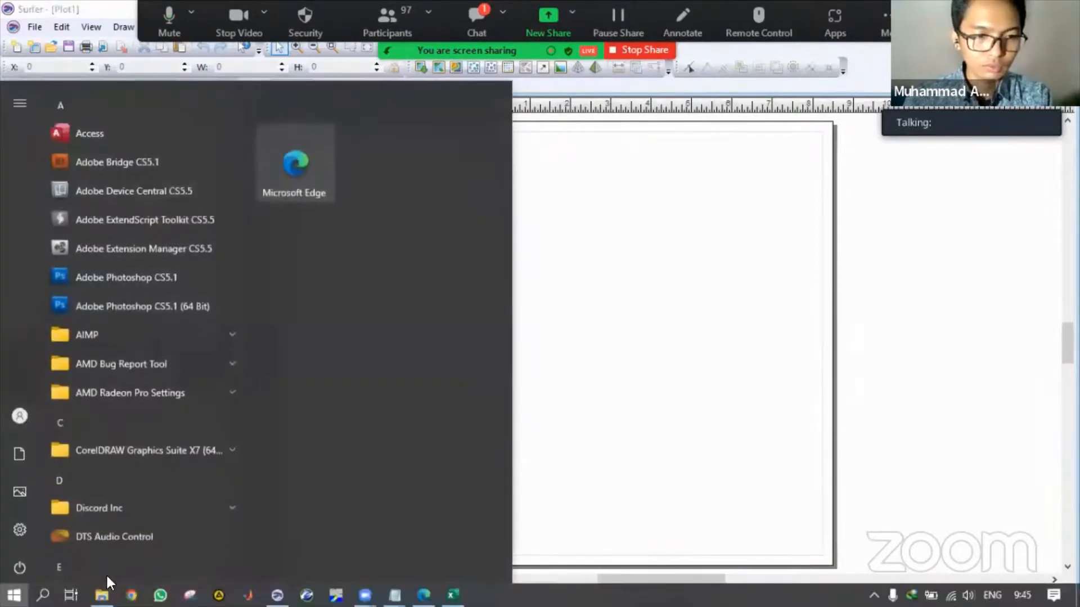
left_click(102, 596)
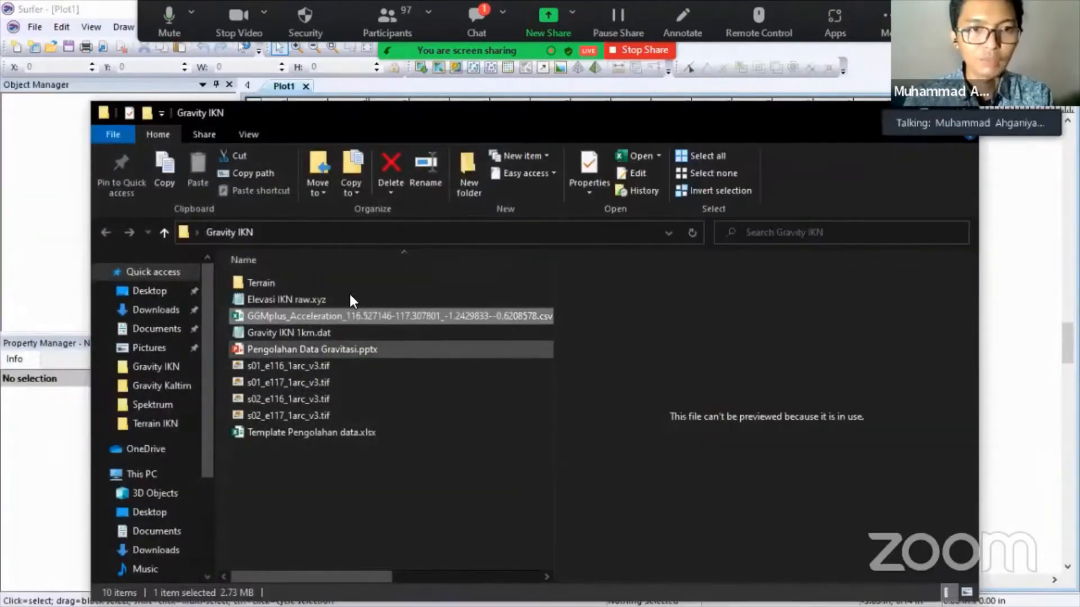
left_click(334, 329)
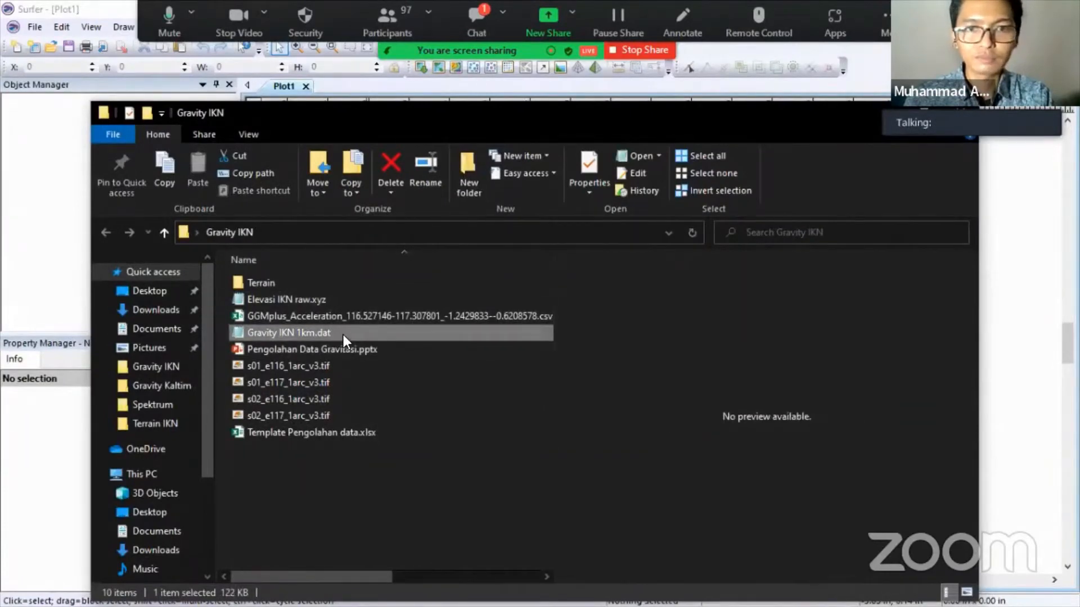
double_click(343, 335)
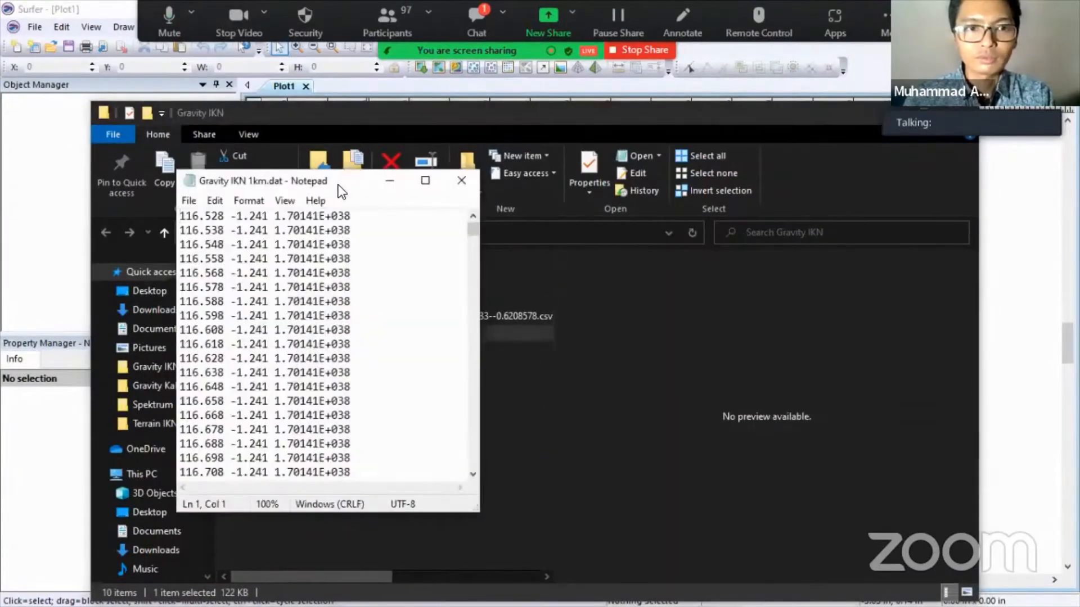
left_click_drag(343, 176, 610, 178)
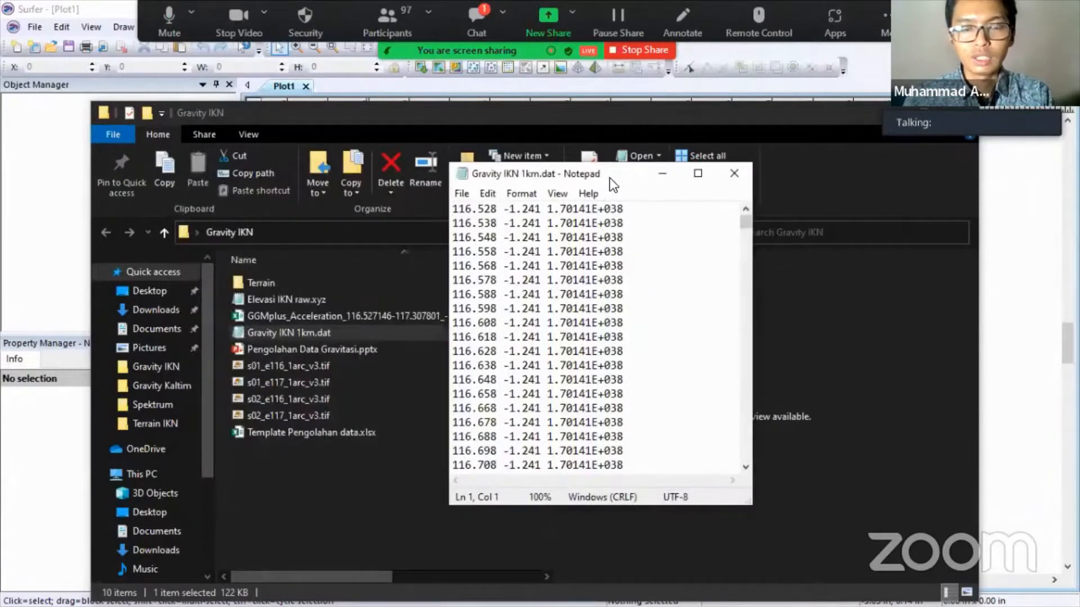
left_click(734, 174)
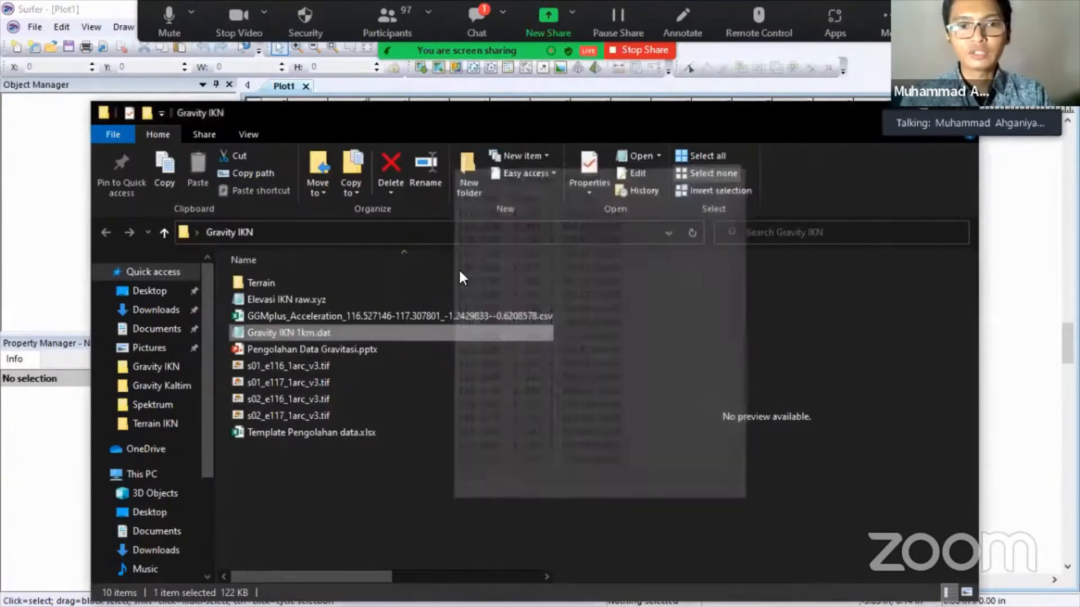
- Open Gravity IKN 1km.dat in Notepad and select all its grid rows
right_click(329, 332)
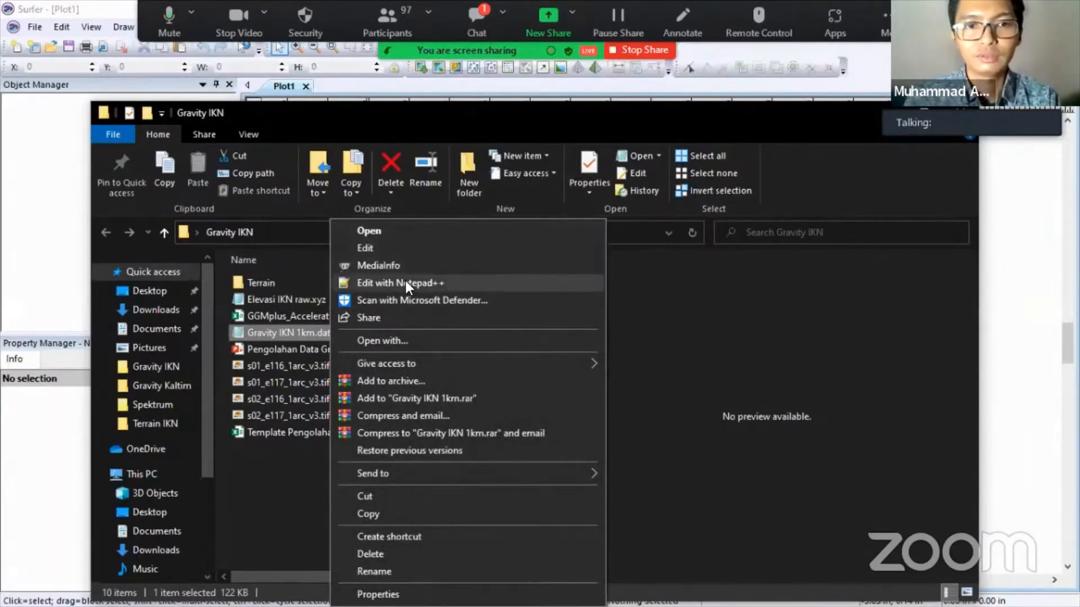
left_click(419, 341)
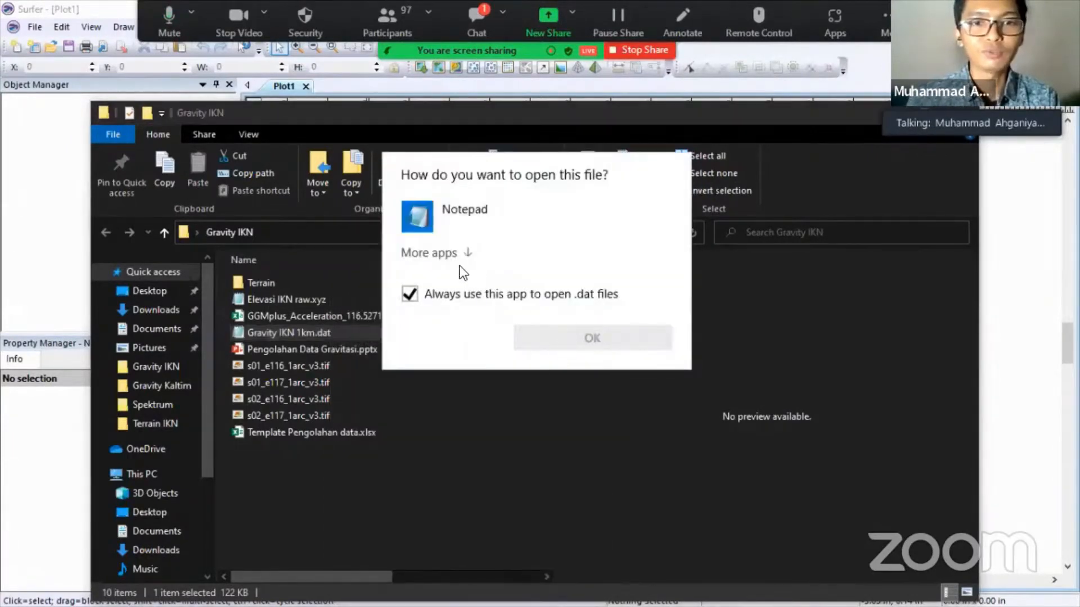
left_click(454, 250)
left_click(555, 205)
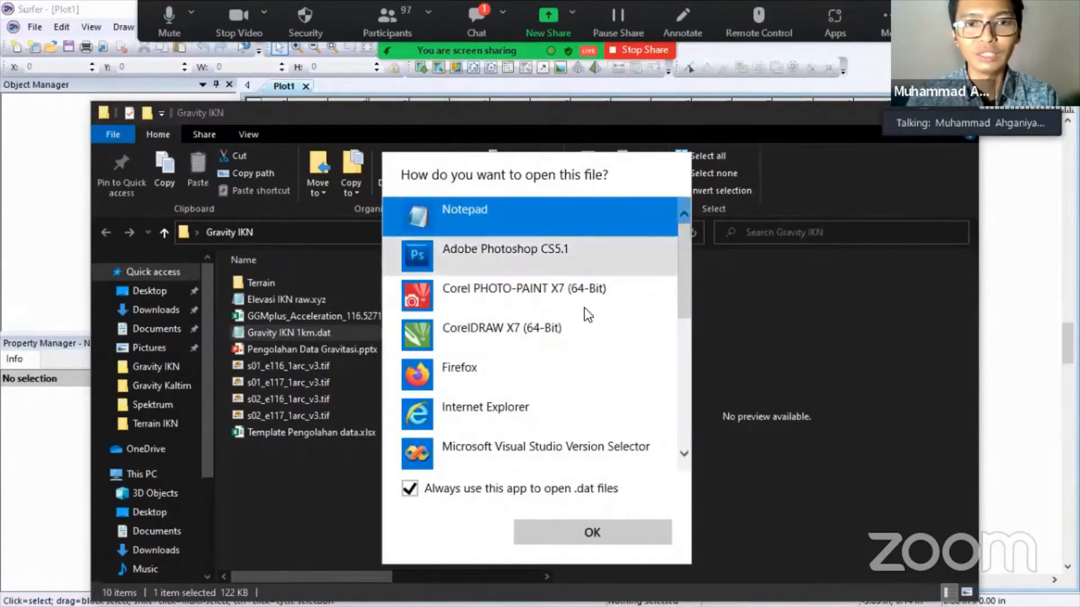
left_click(588, 531)
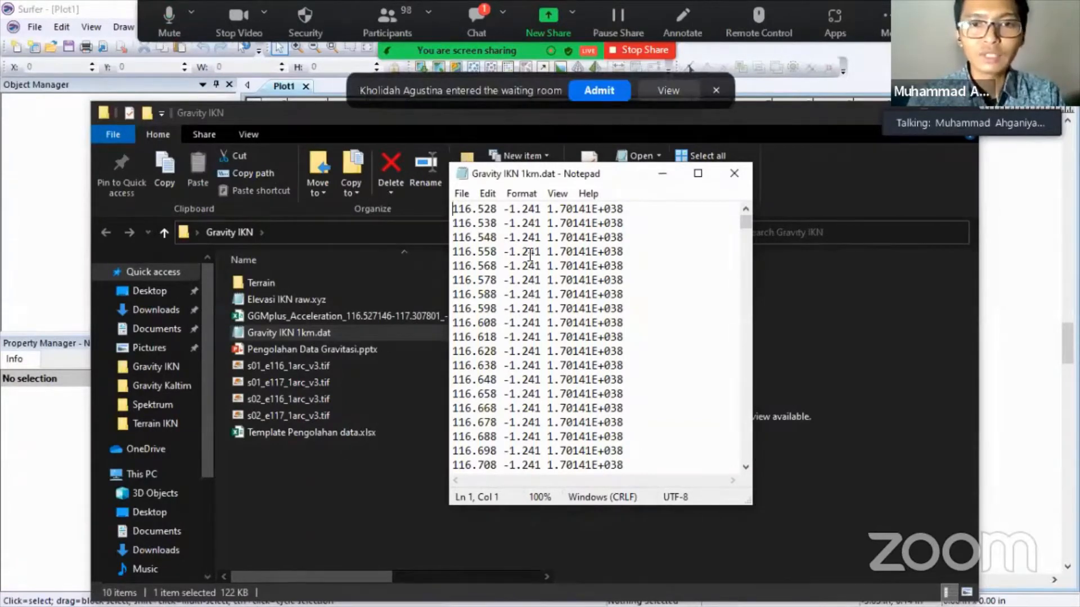
key("ctrl+a")
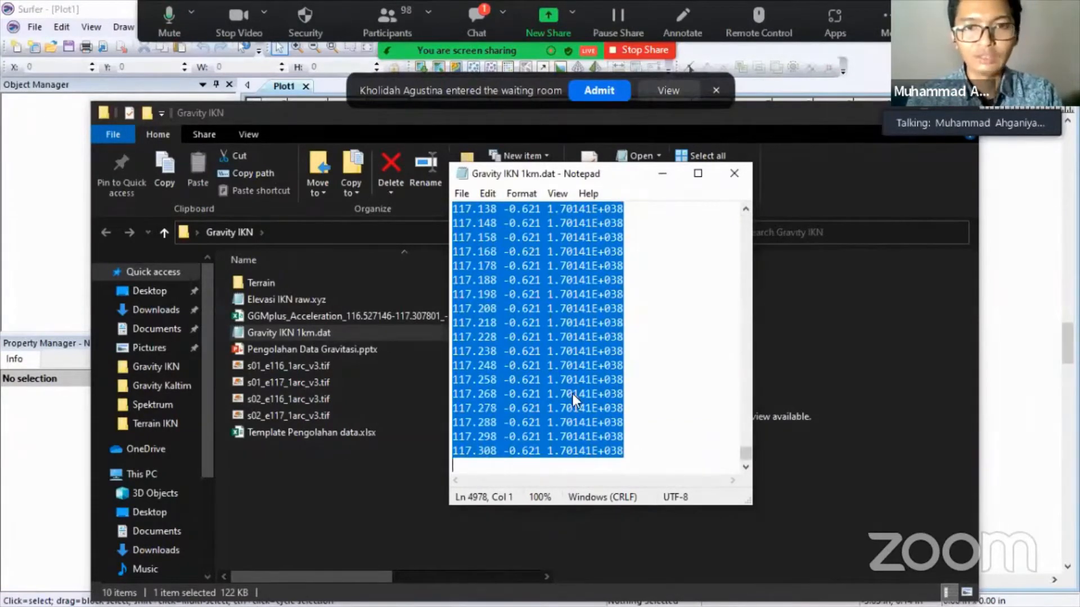
key("super")
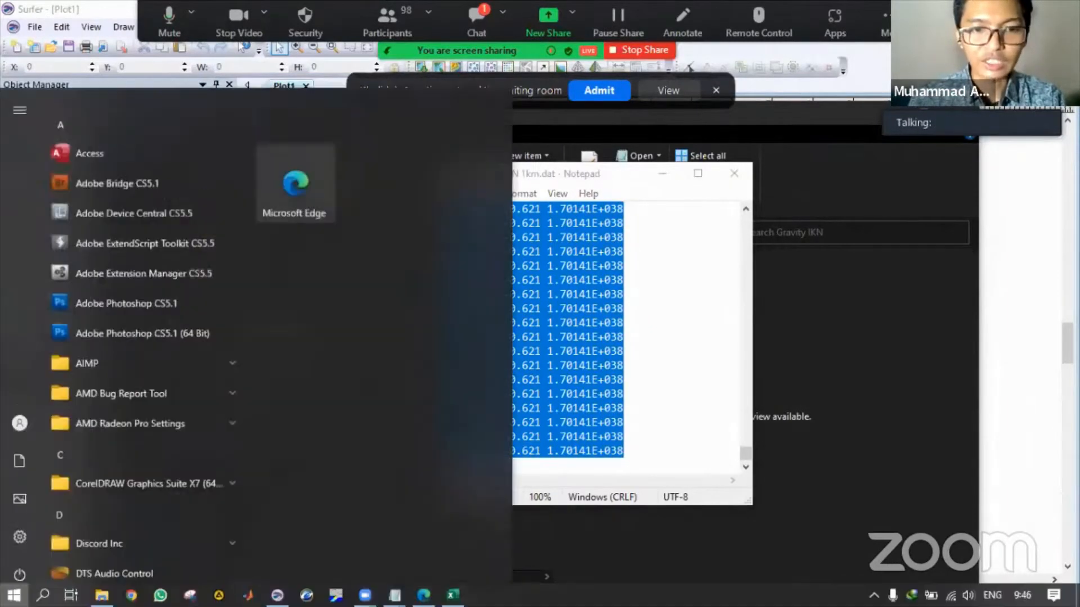
- In the Excel workbook, go to the Data sheet and select cell A11 under the Long header
left_click(453, 595)
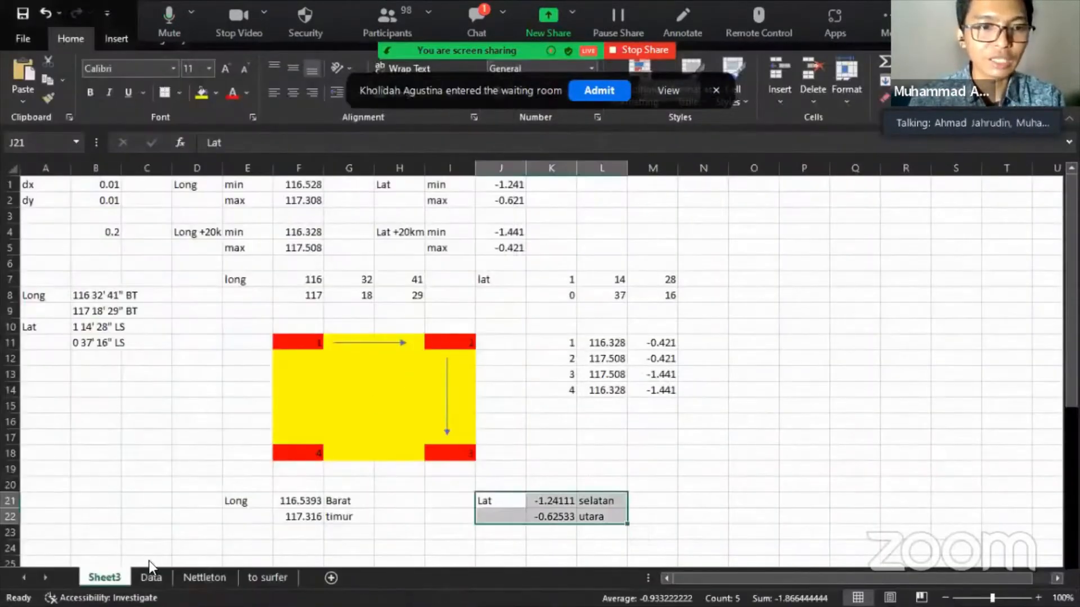
left_click(152, 578)
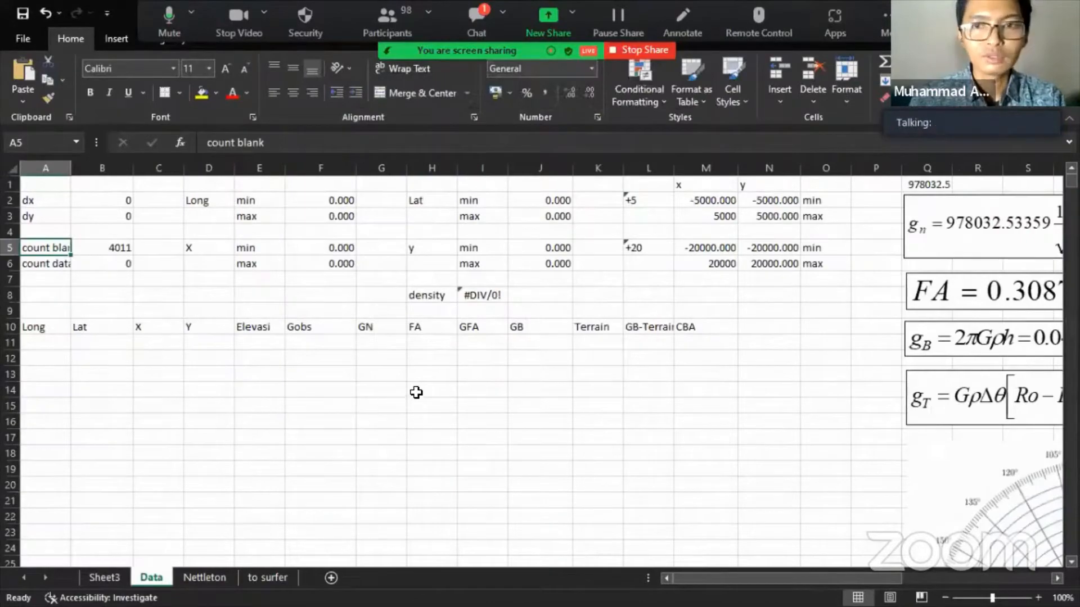
left_click(121, 578)
left_click(147, 579)
left_click(111, 577)
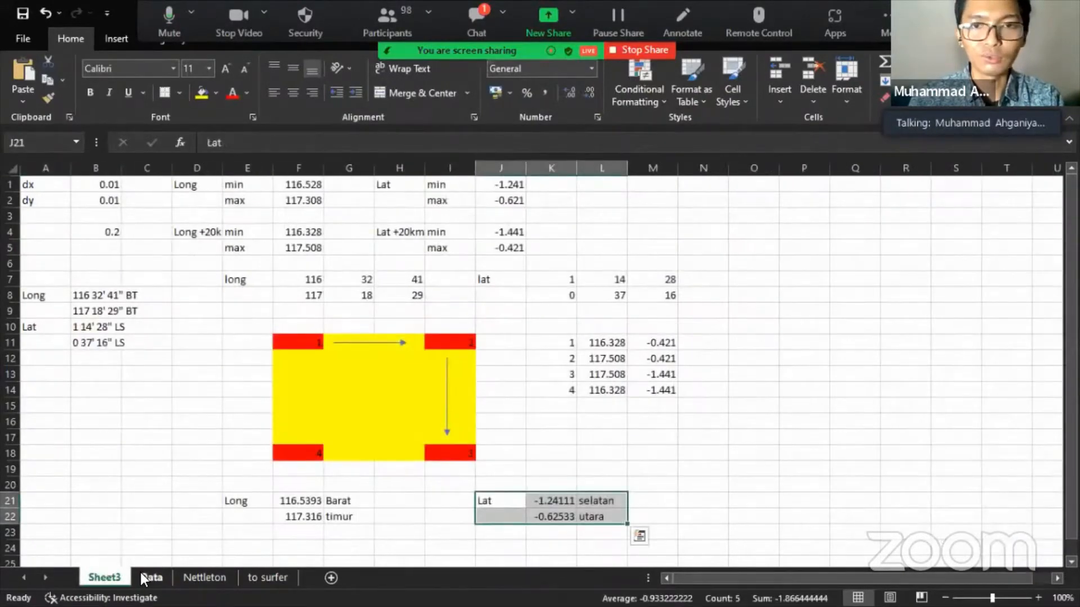
left_click(147, 578)
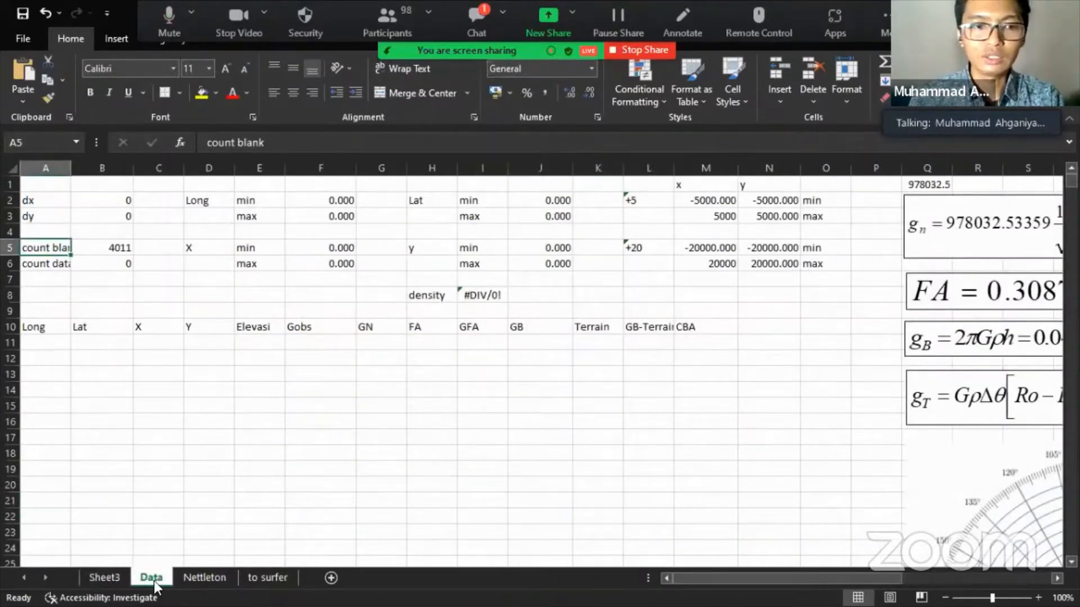
left_click(49, 340)
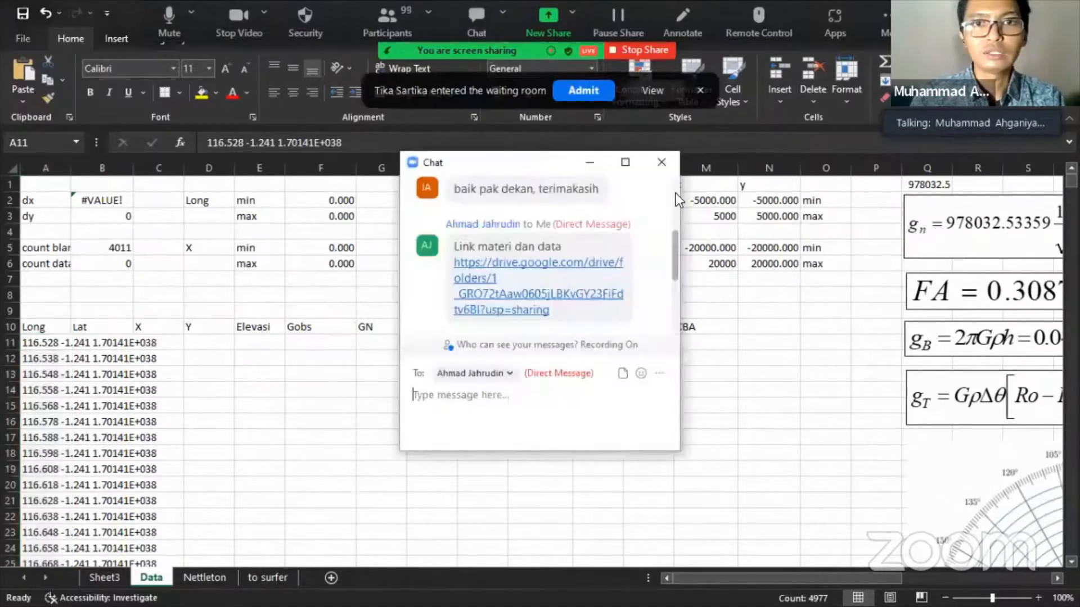
- Paste the copied grid rows at A11, then select A11 down to row 4987
left_click(670, 163)
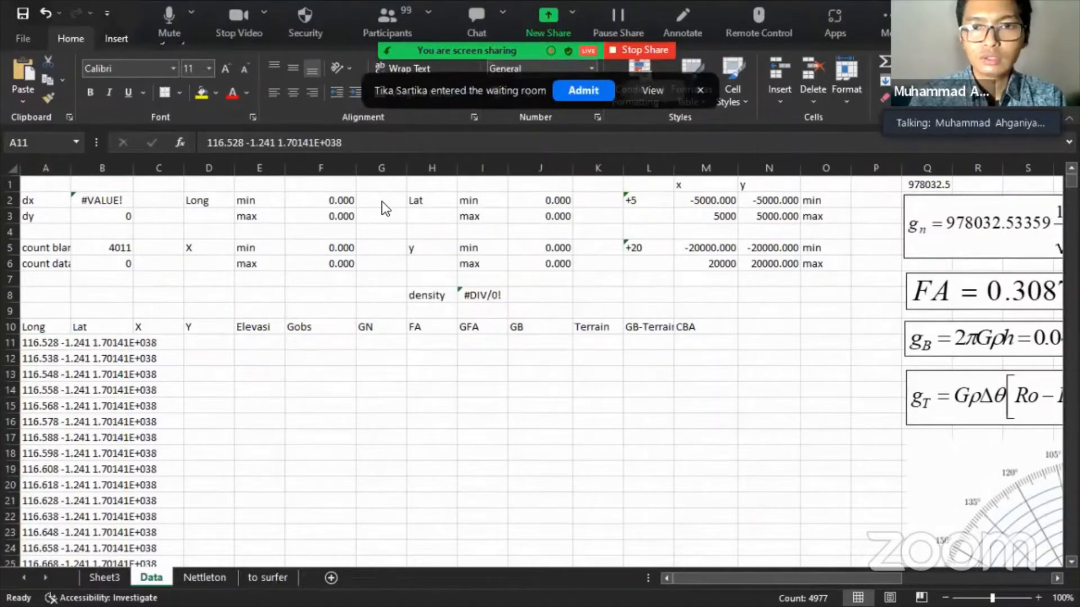
key("ctrl+v")
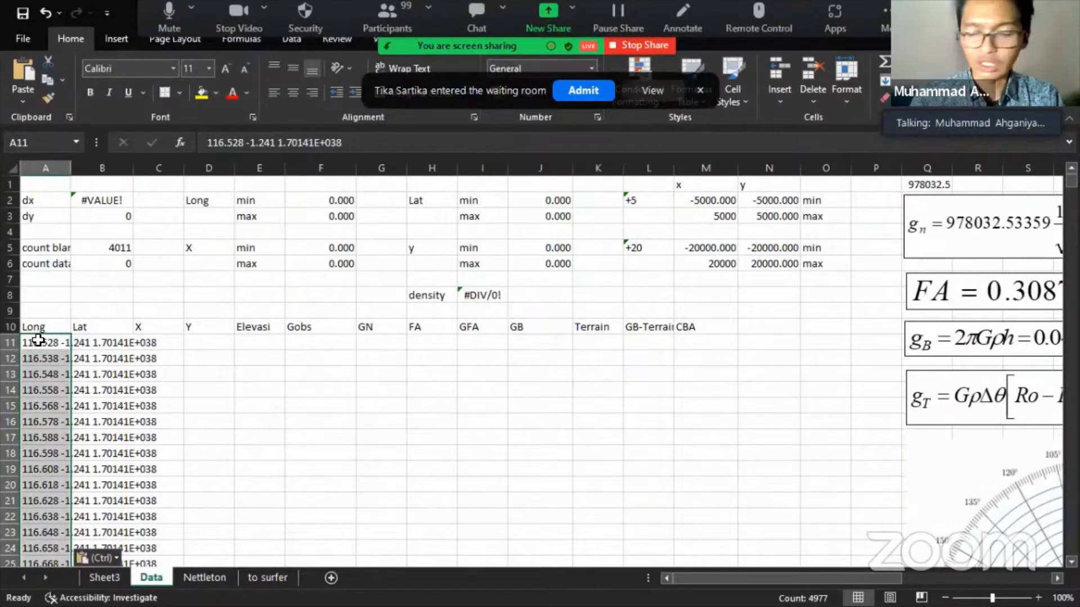
key("ctrl+Down")
key("ctrl+Up")
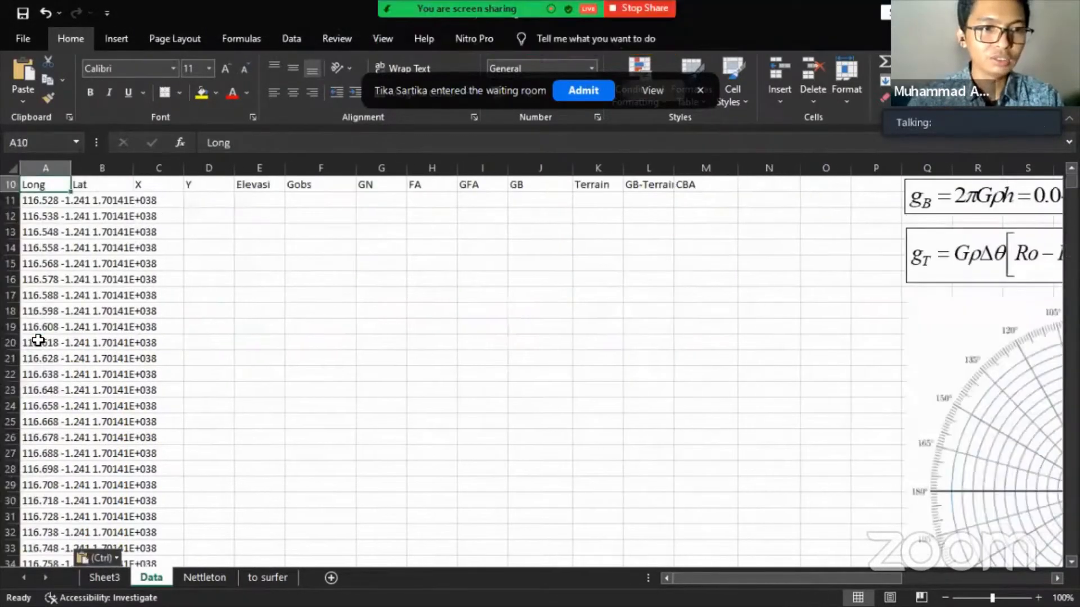
key("ctrl")
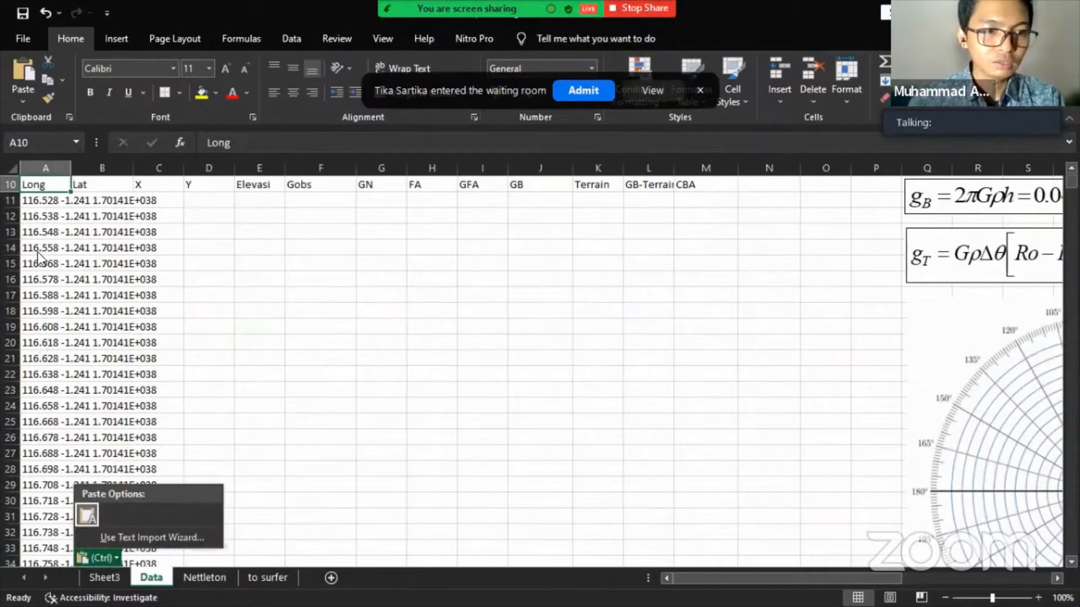
left_click(49, 204)
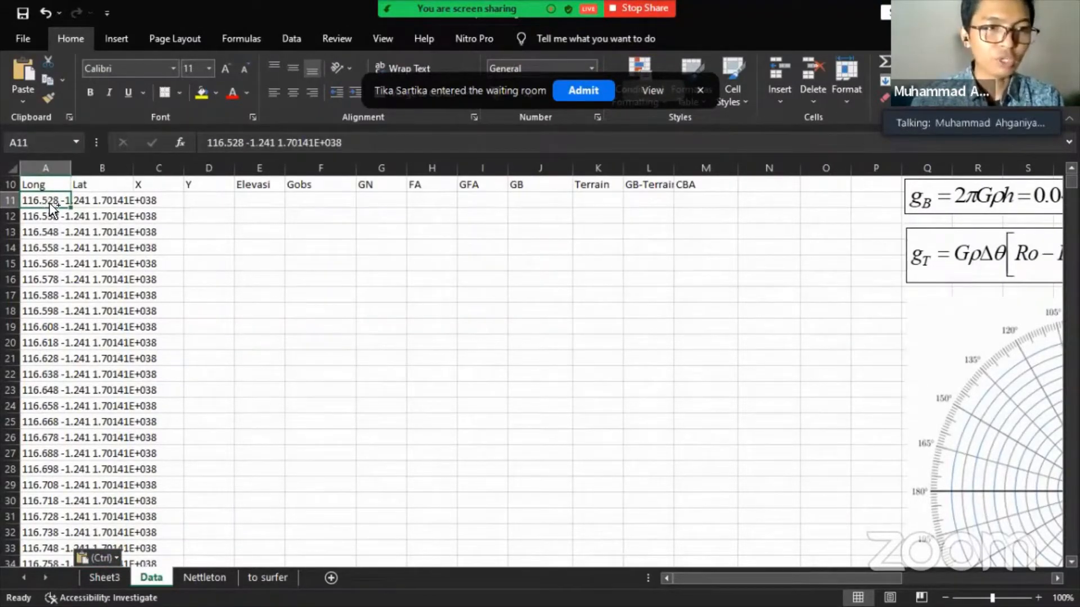
key("ctrl+shift+Down")
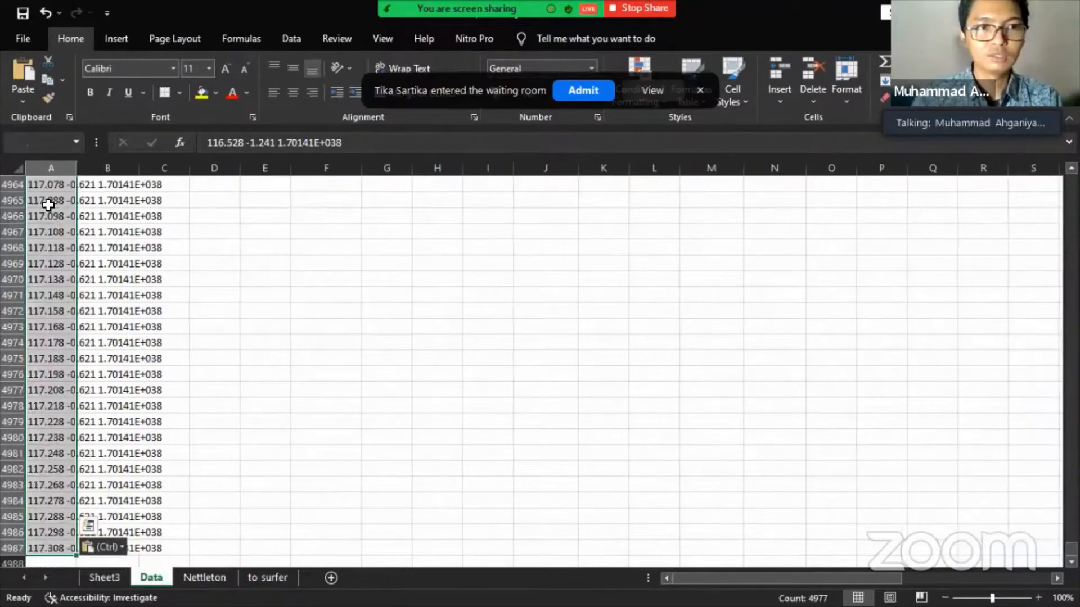
- Run Text to Columns as Delimited on Space, treating consecutive delimiters as one, to fill Long, Lat and X
left_click(298, 29)
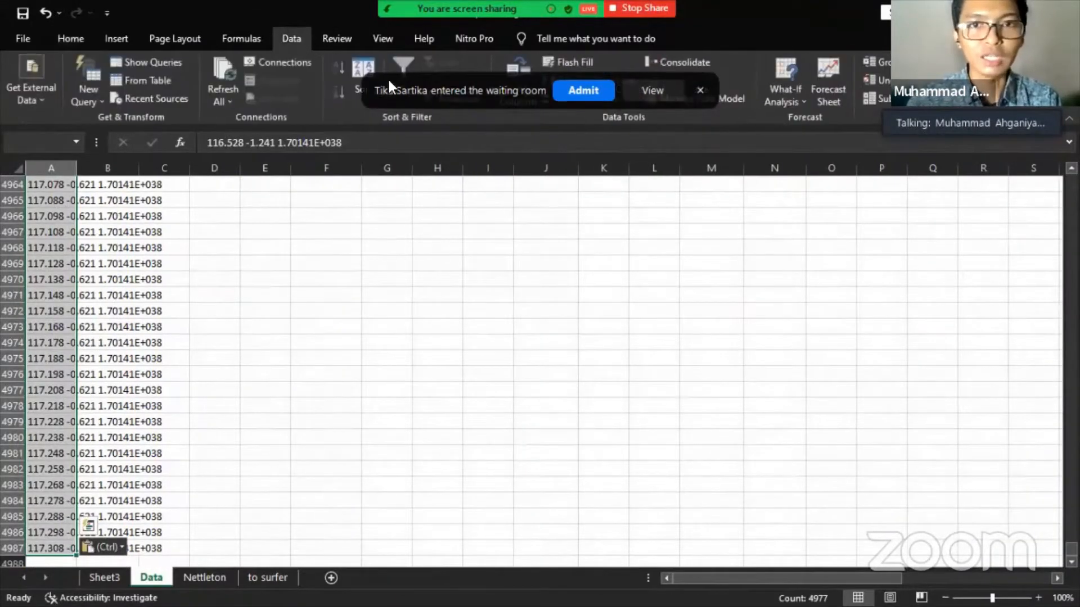
left_click(509, 61)
left_click(404, 207)
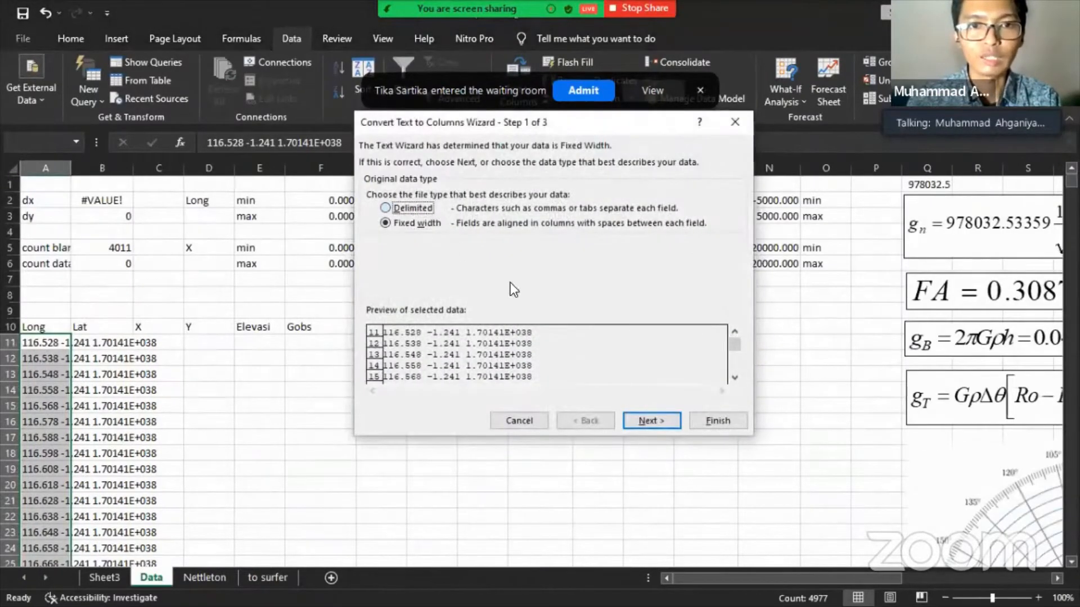
left_click(637, 427)
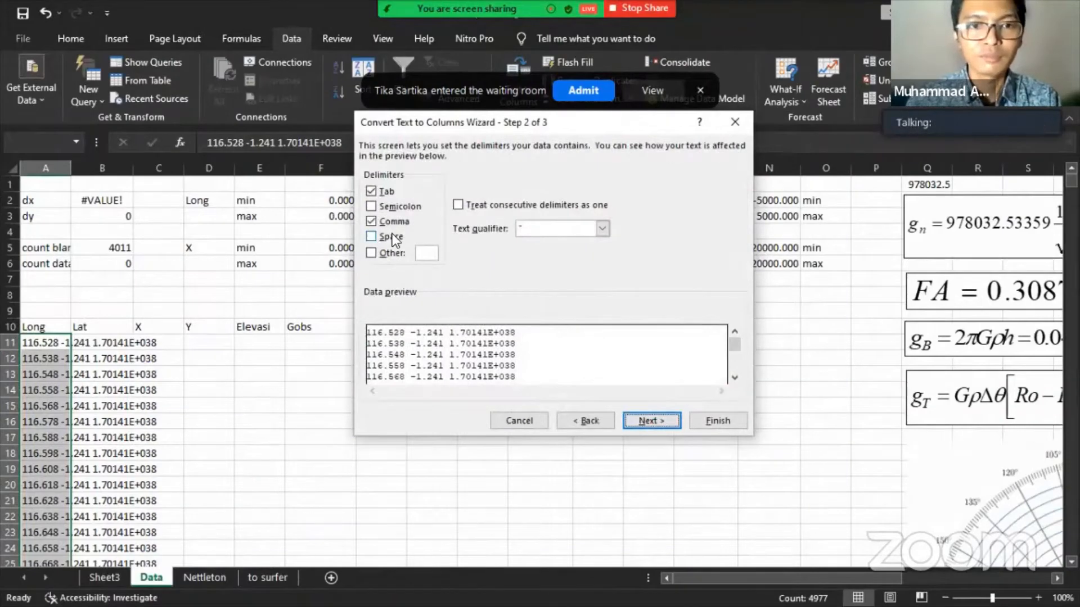
left_click(371, 237)
left_click(457, 204)
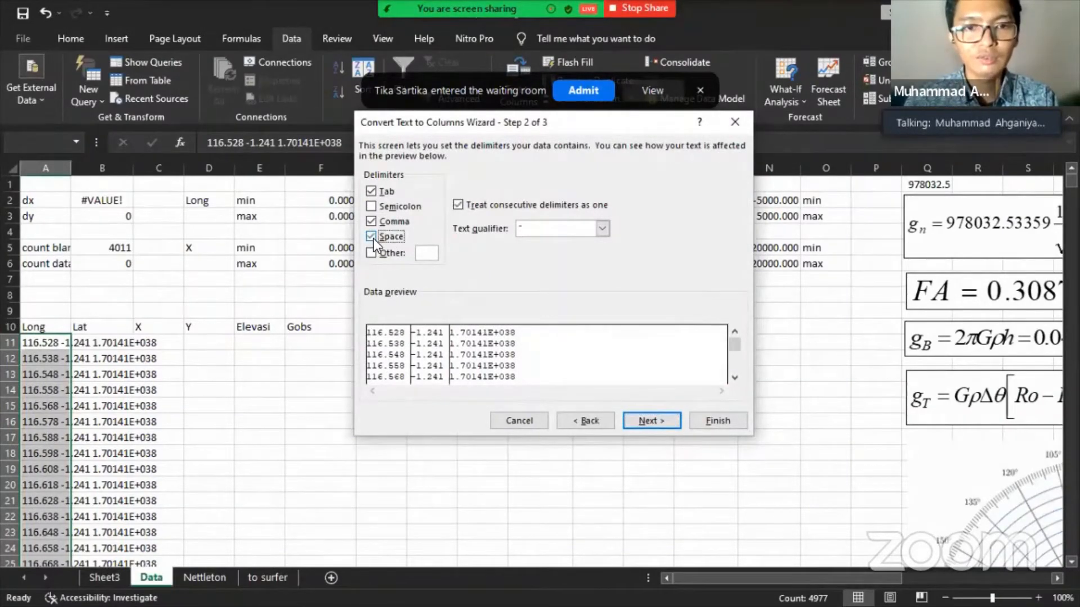
left_click(710, 423)
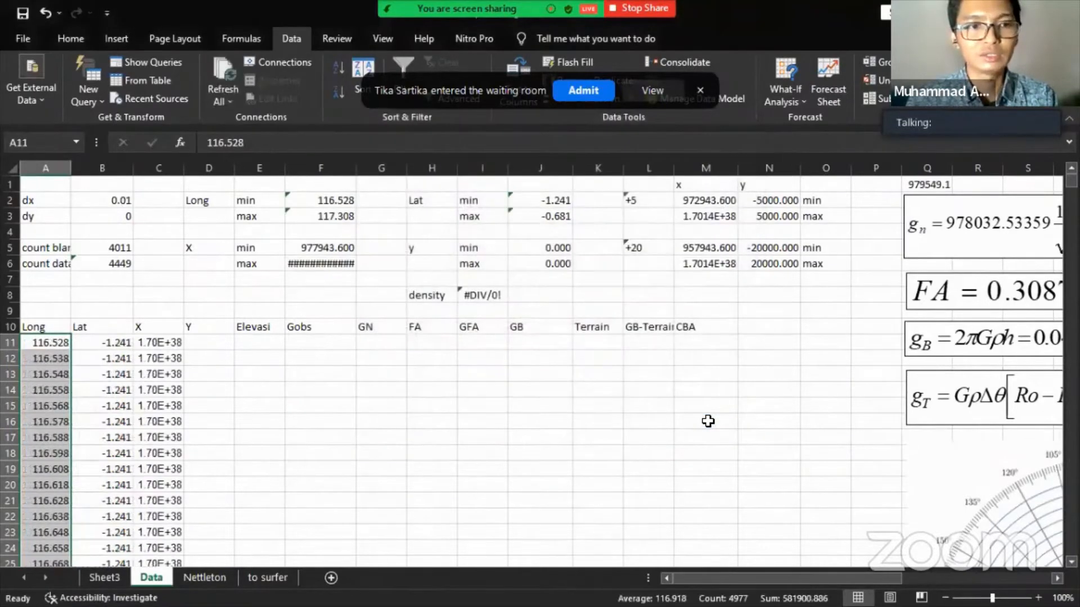
- Cut the 1.70E+38 values from C11 downward and paste them into the Gobs column at F11
left_click(162, 343)
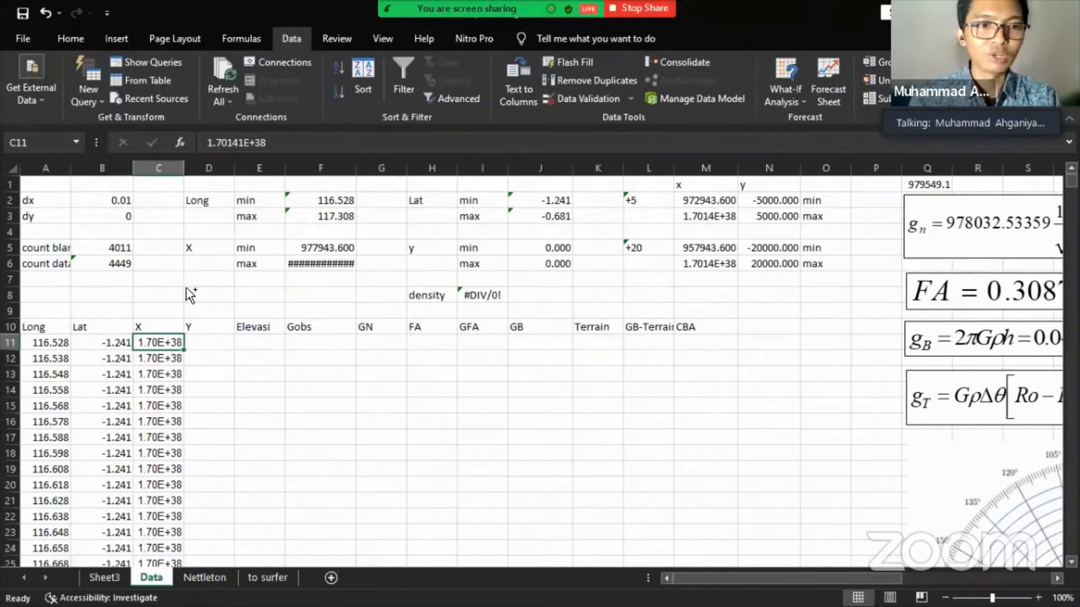
key("ctrl+shift+Down")
key("ctrl+c")
key("ctrl+BackSpace")
key("Right")
key("Right")
key("Right")
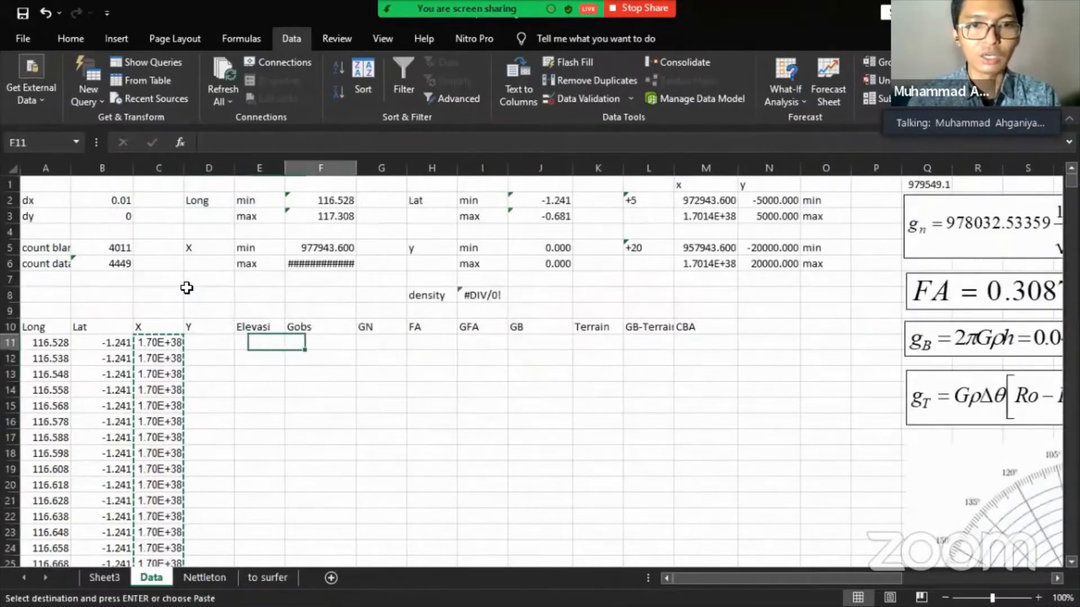
key("Right")
key("Left")
key("ctrl+v")
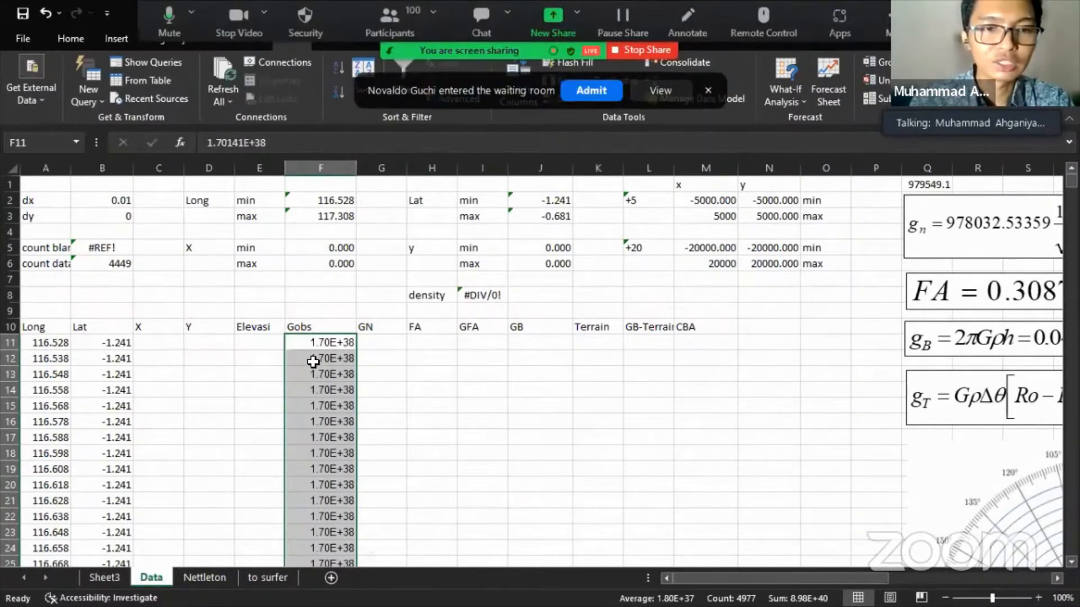
scroll(313, 362, "down", 9)
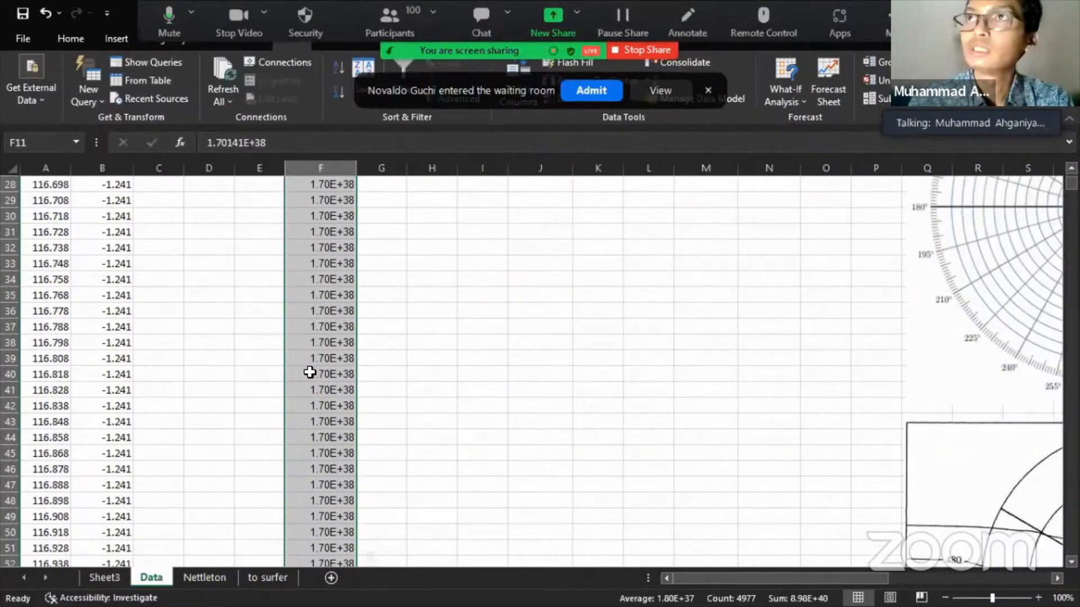
scroll(309, 372, "up", 2)
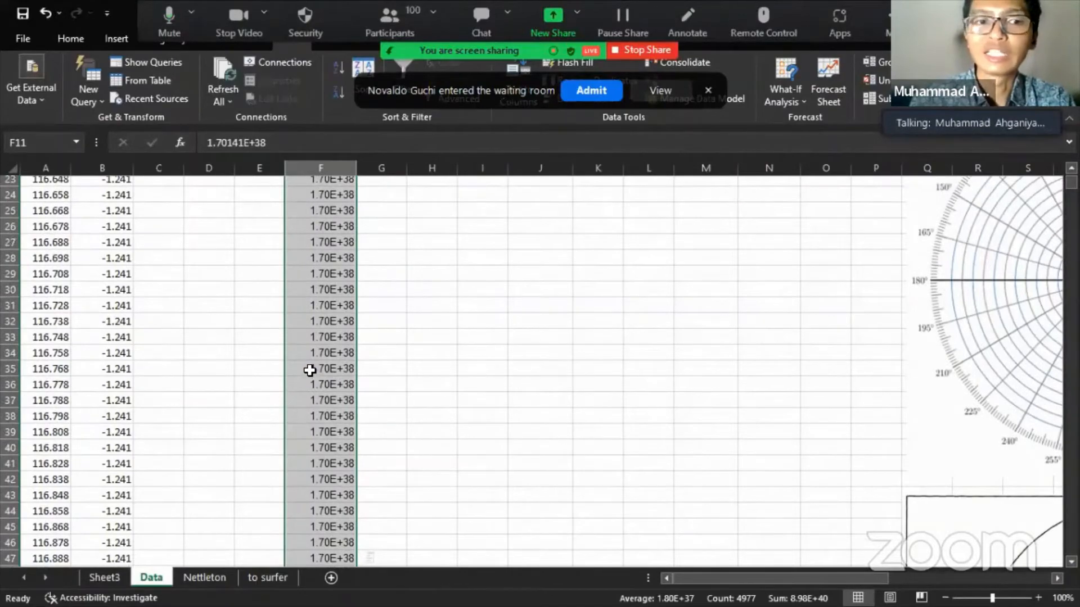
scroll(316, 316, "up", 7)
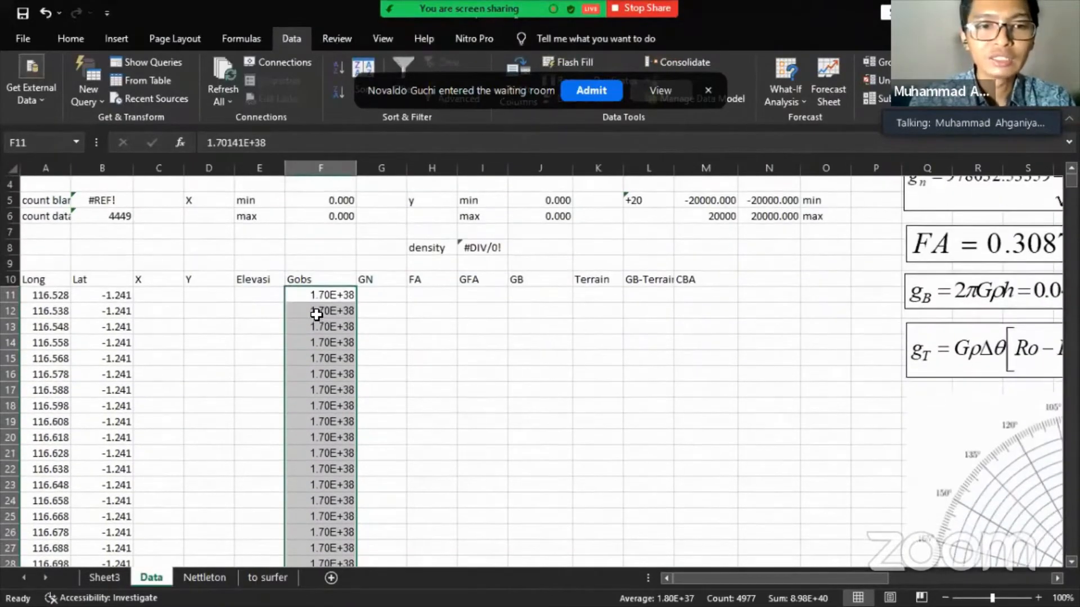
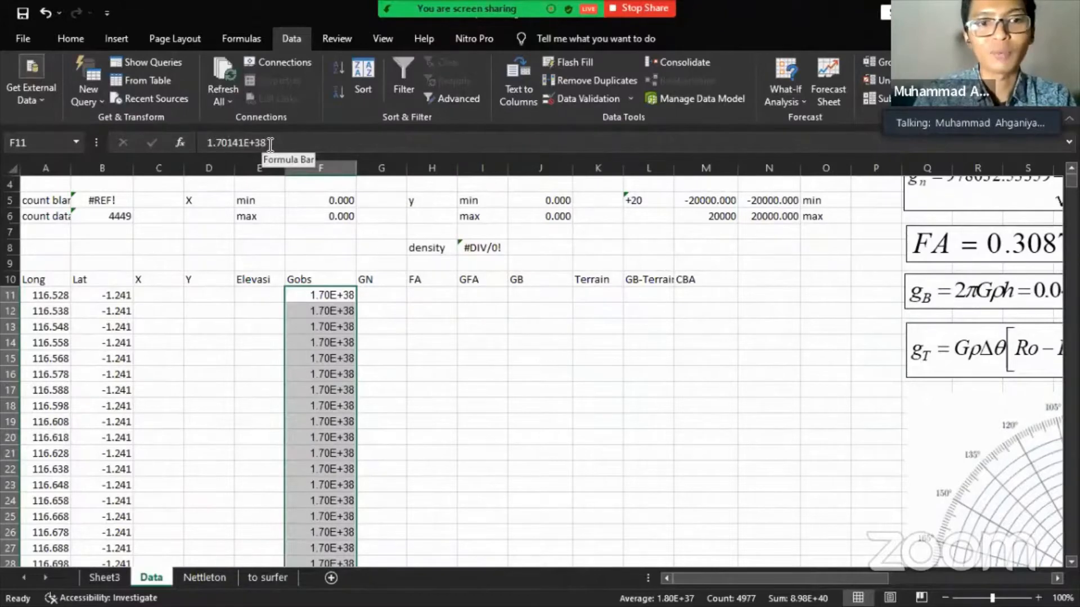
- Check the 1.70141E+38 value in F11, then select the Gobs range F11:F4987
left_click(201, 142)
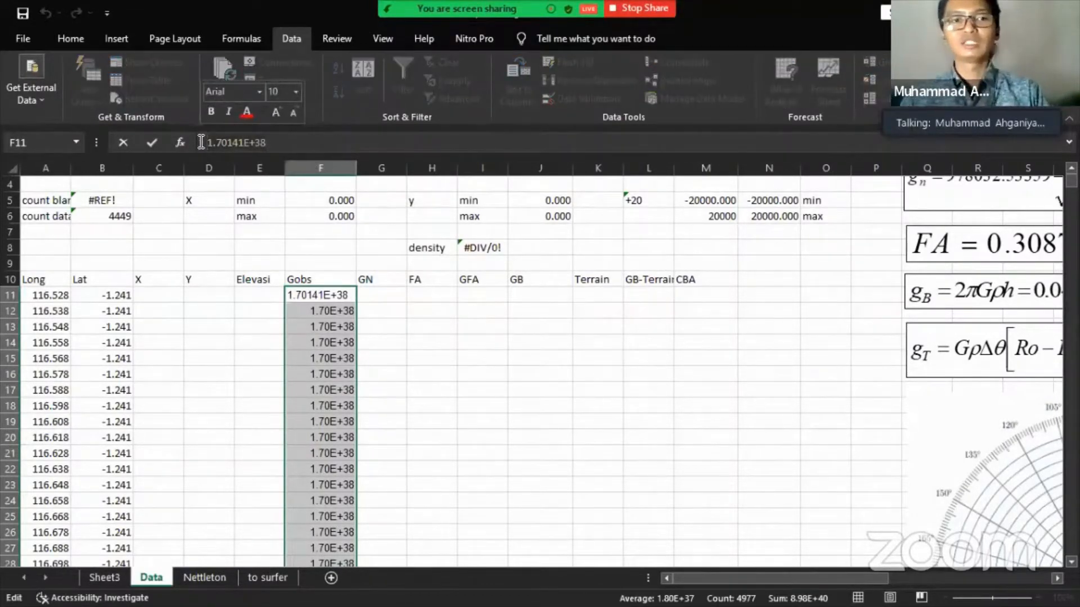
key("Escape")
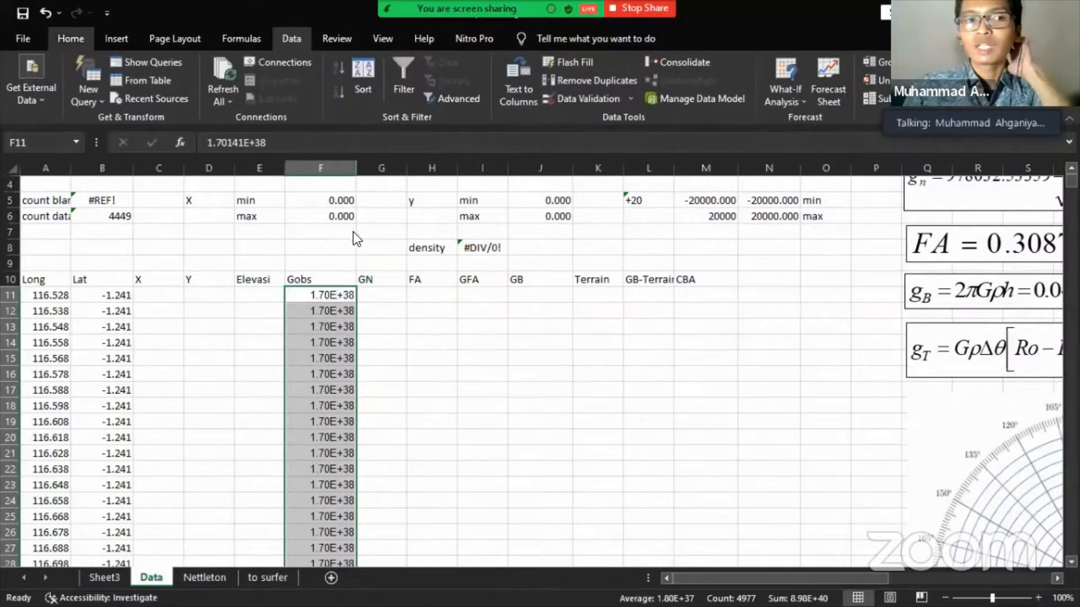
left_click(341, 293)
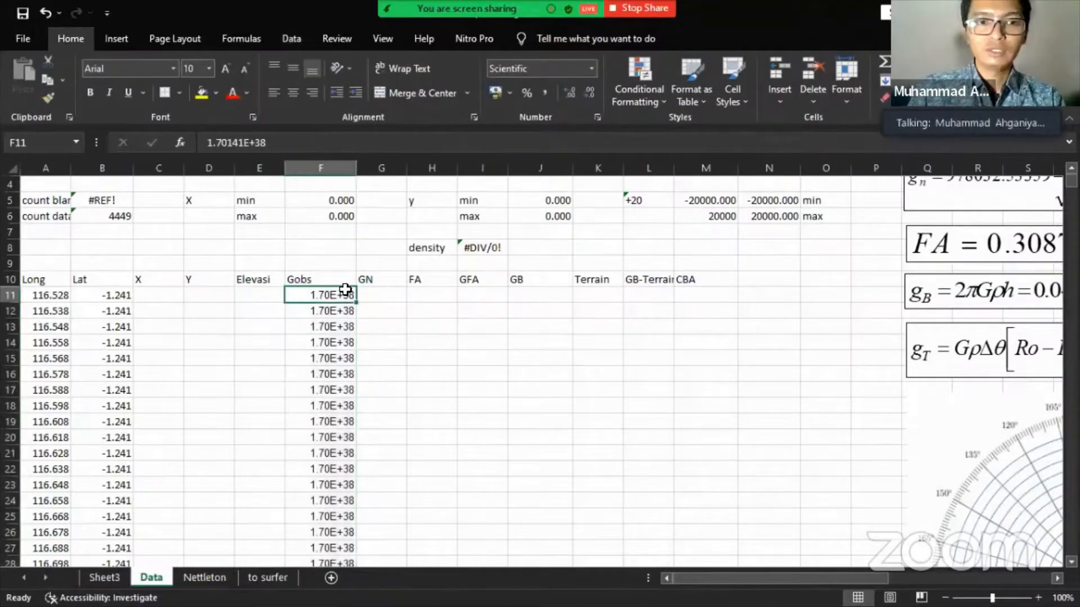
key("ctrl+shift+Down")
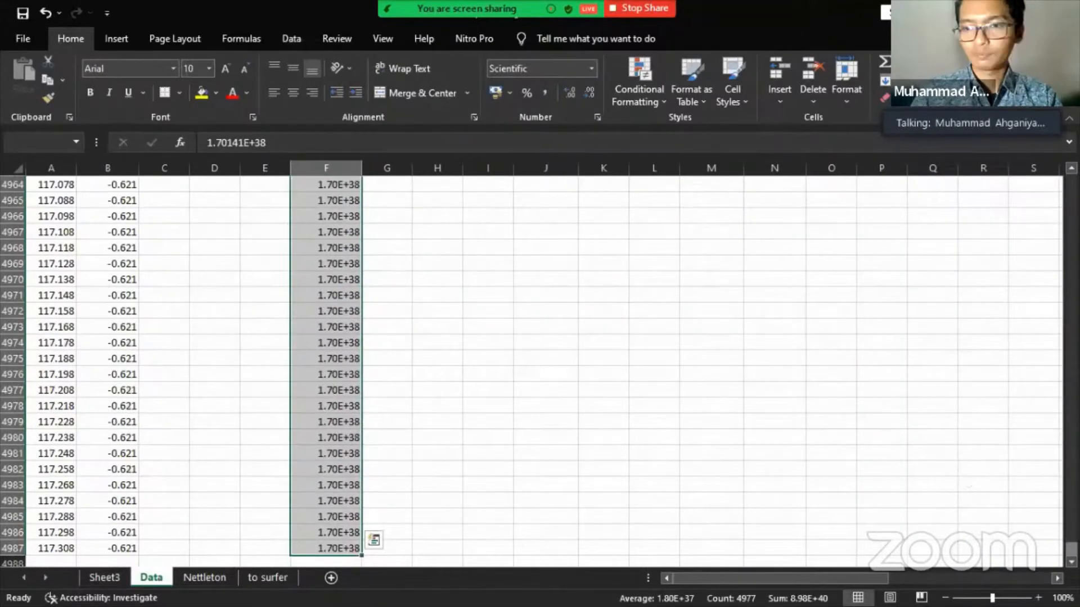
left_click_drag(1071, 550, 995, 110)
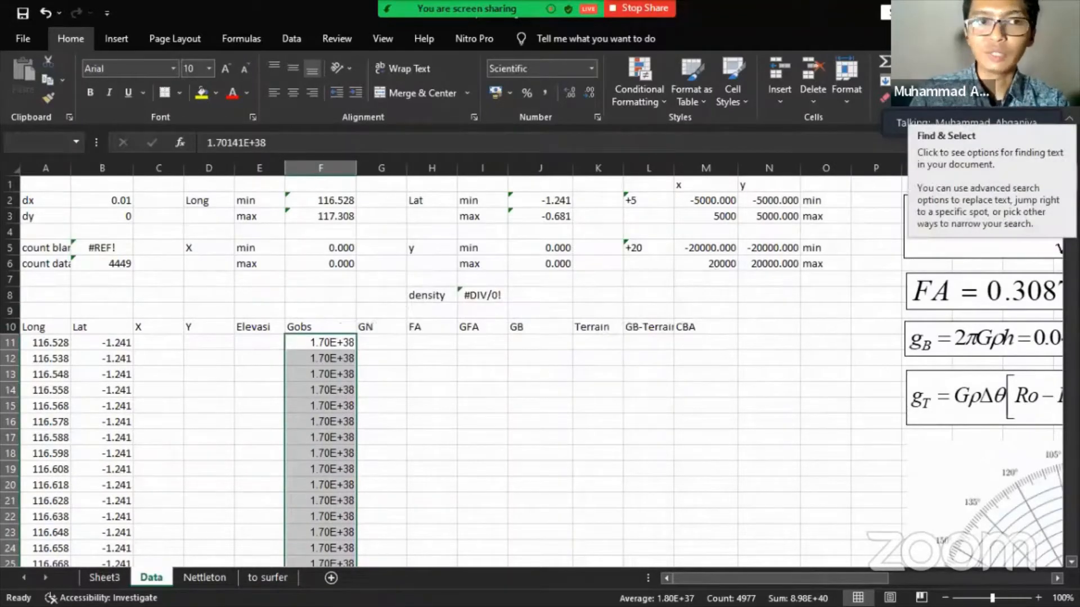
- Replace all 1.70141E+38 values with nothing, emptying 528 Gobs cells
left_click(951, 95)
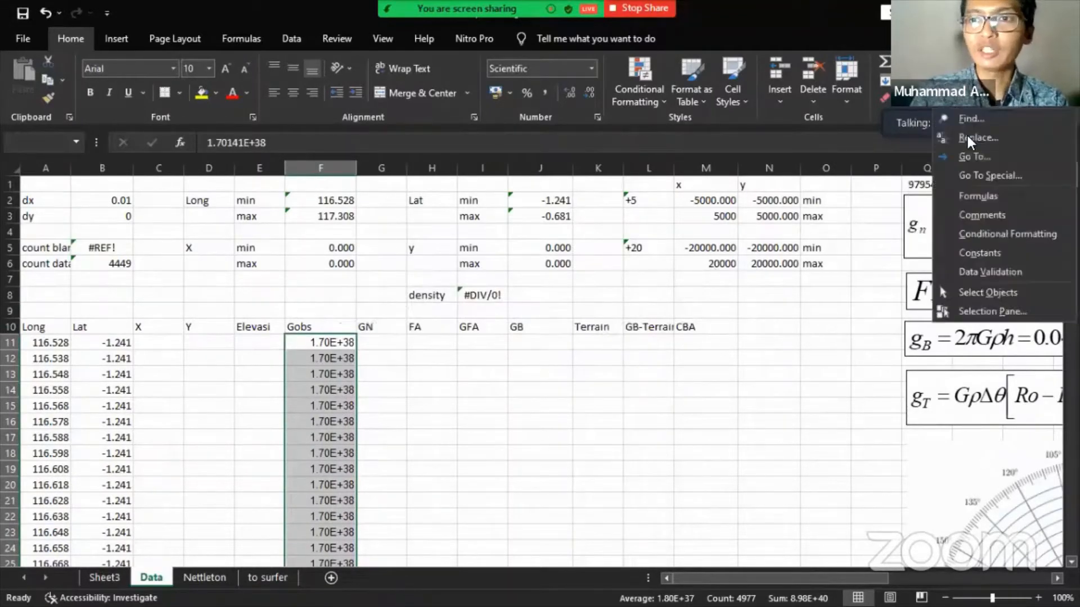
left_click(969, 137)
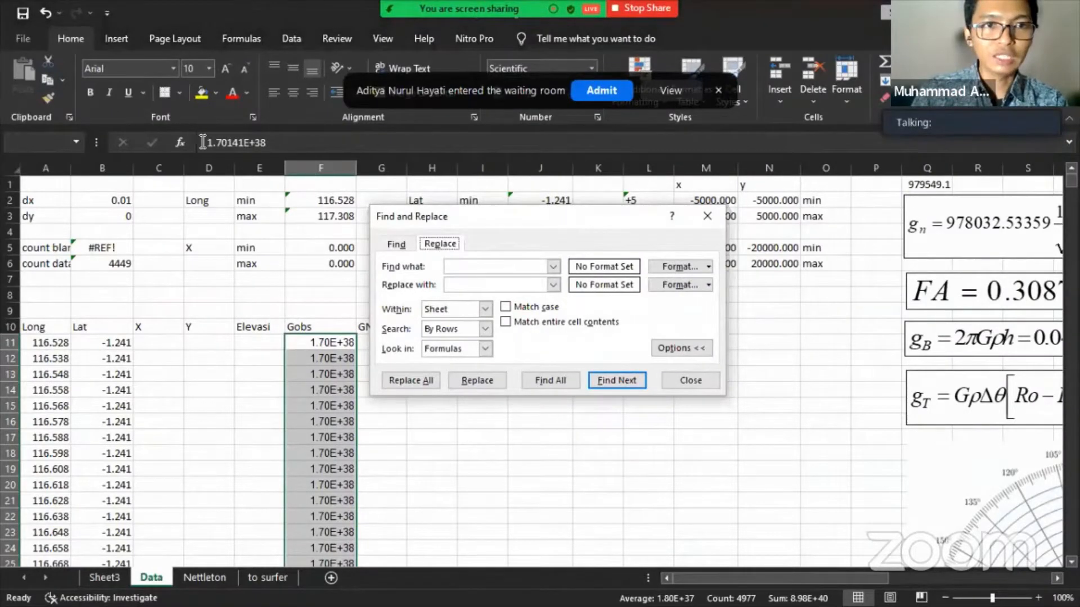
left_click(463, 264)
type("1.70141E+38")
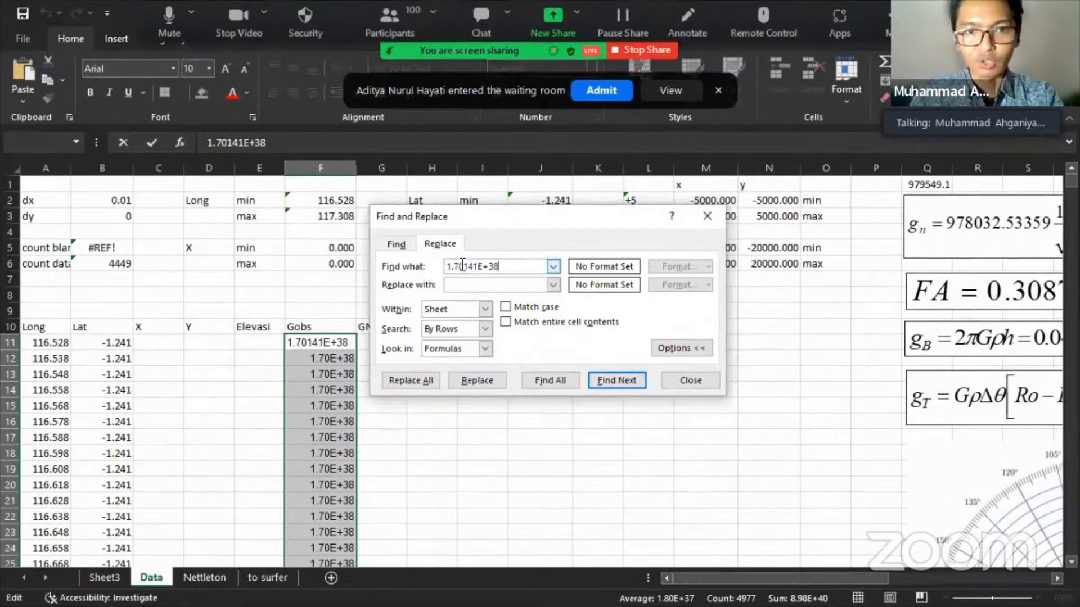
left_click(506, 282)
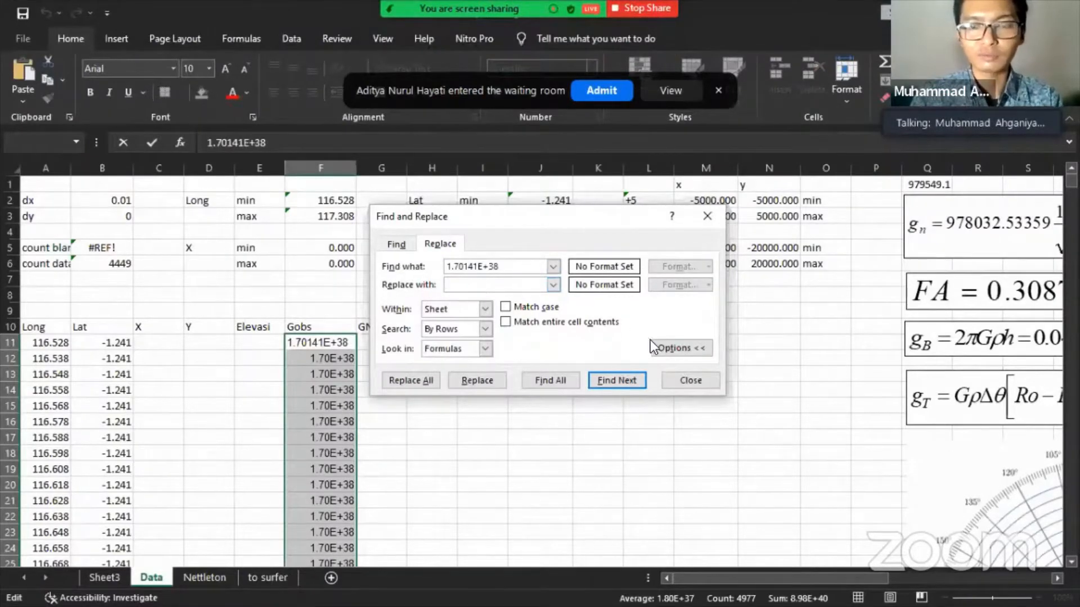
left_click(411, 386)
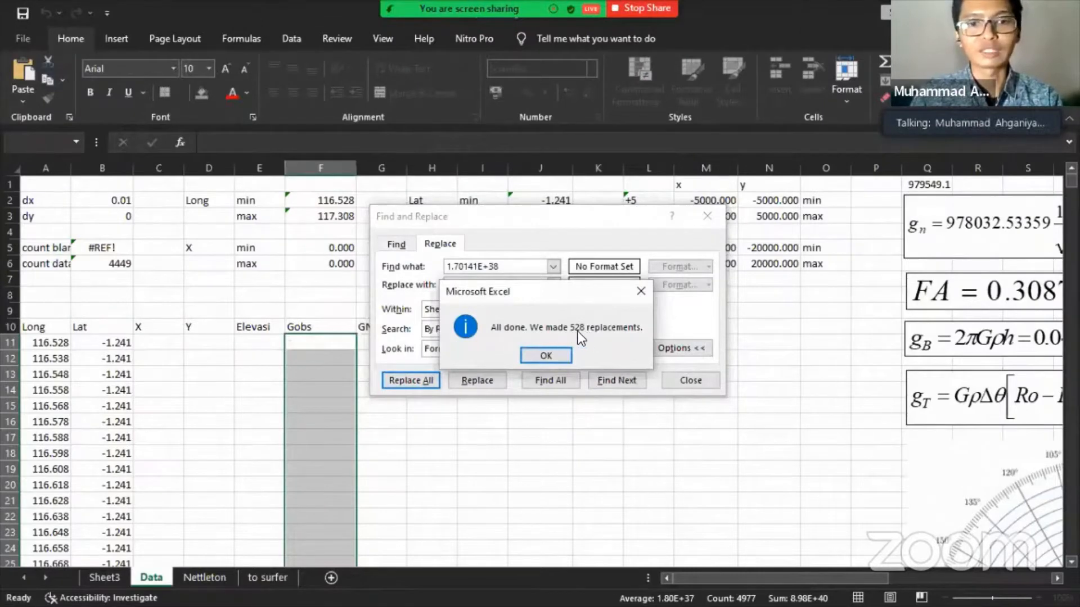
left_click(554, 350)
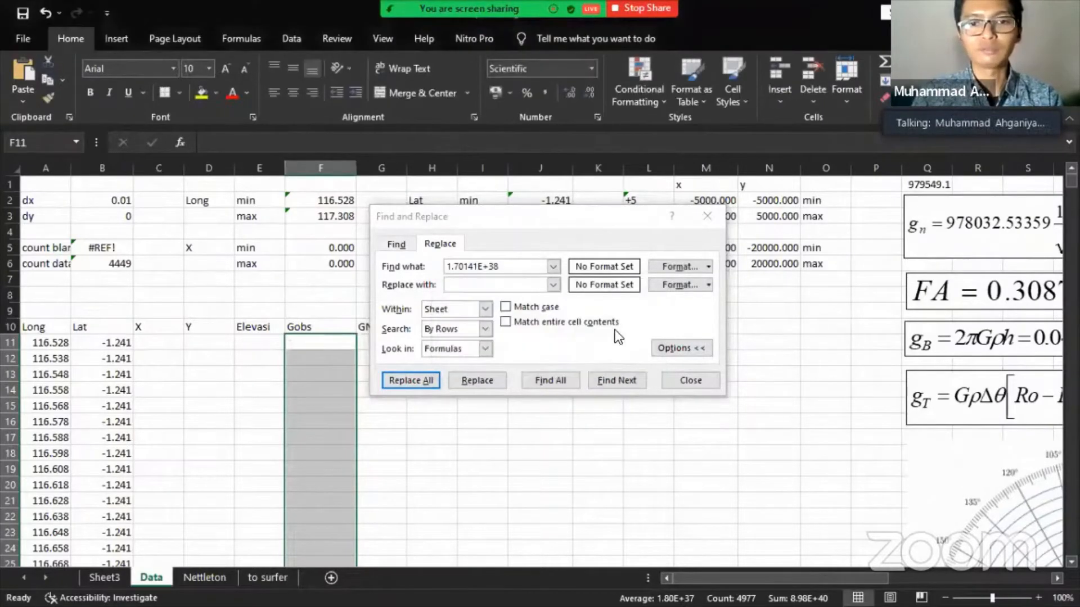
left_click(694, 384)
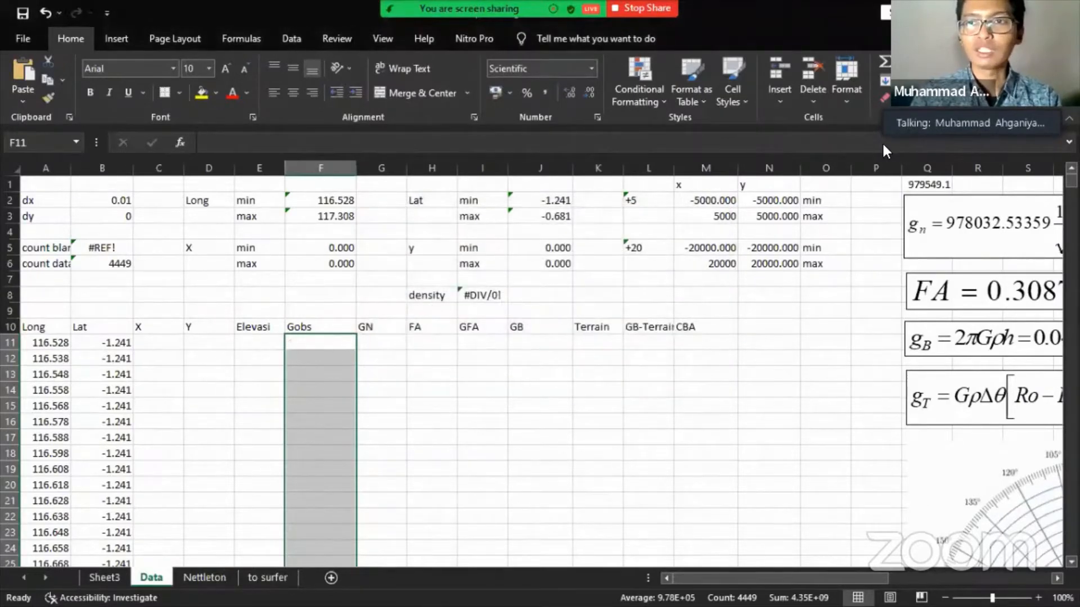
- Use Go To Special with Blanks to select the 528 empty Gobs cells
left_click(995, 96)
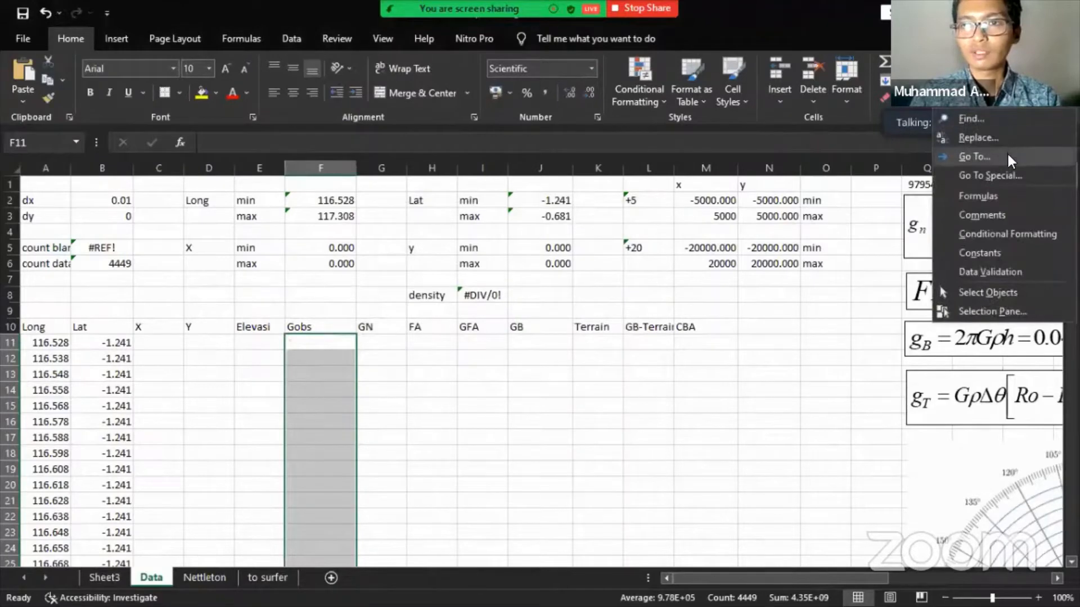
left_click(1007, 172)
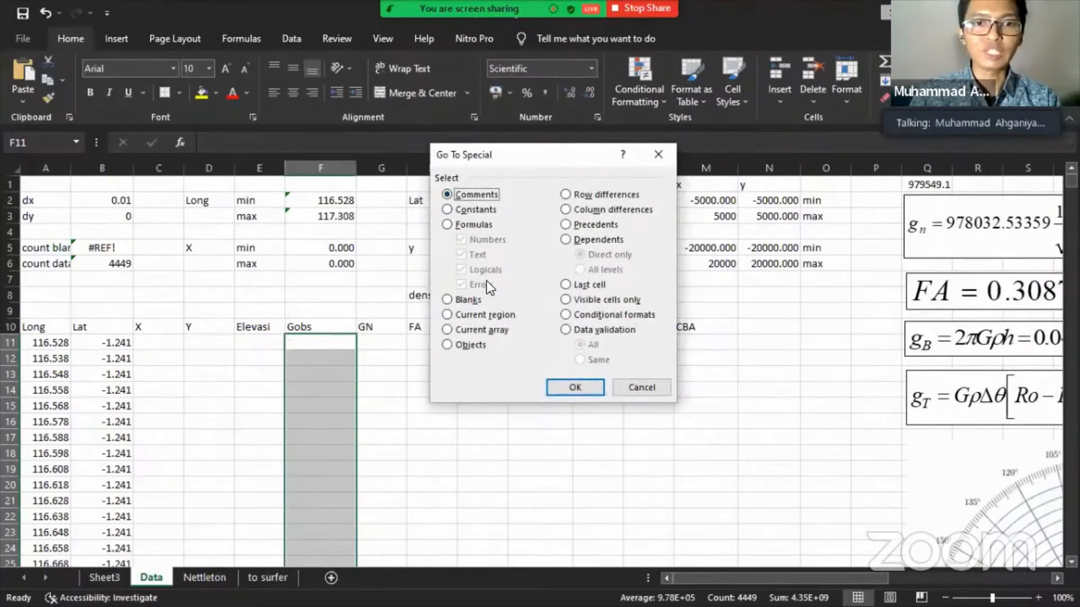
left_click(464, 299)
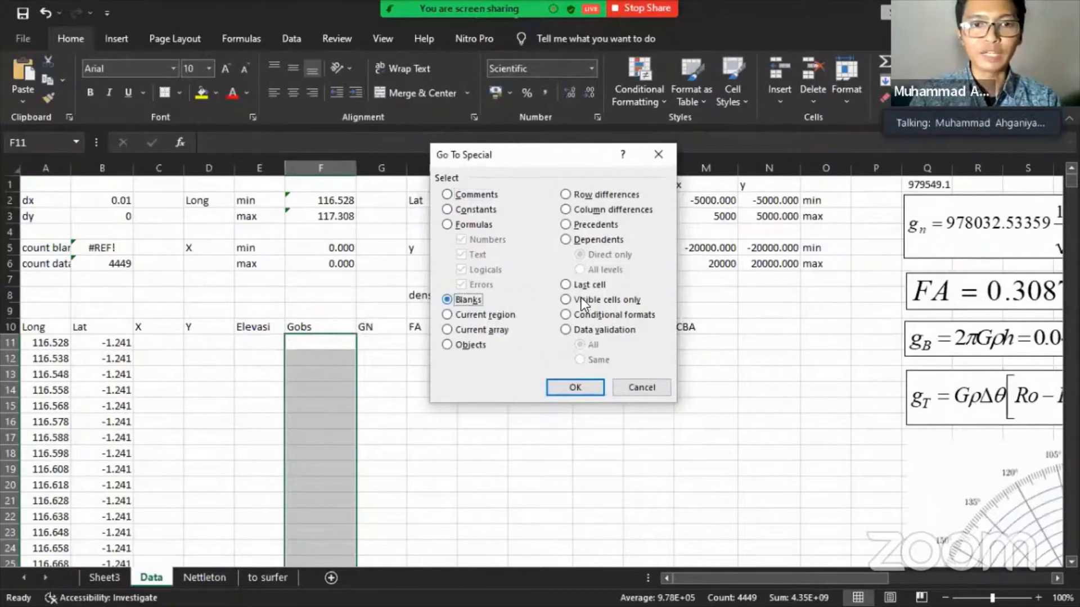
left_click_drag(553, 157, 717, 127)
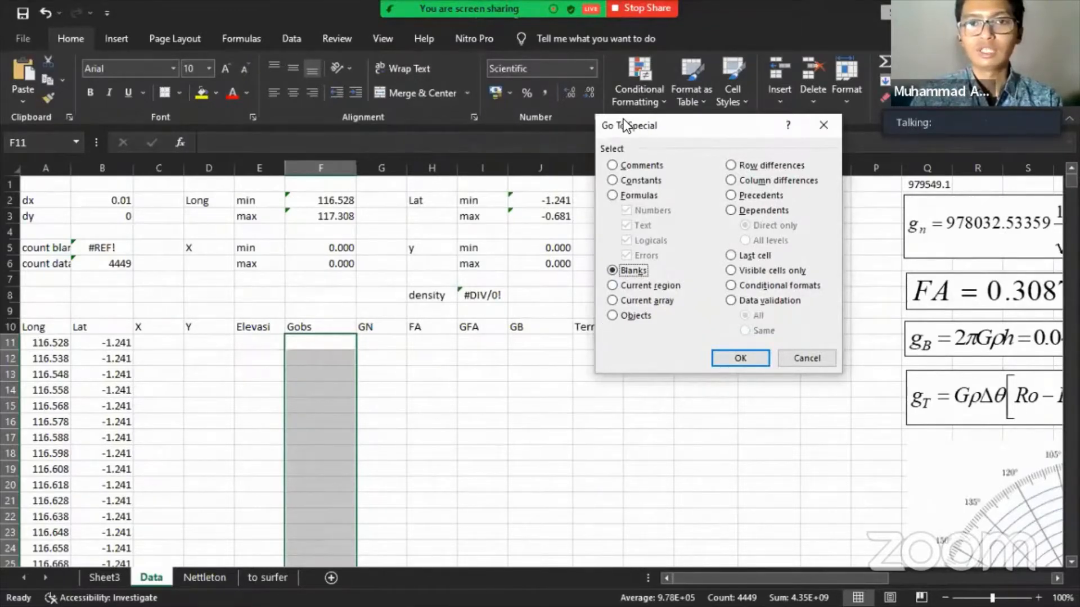
left_click(729, 361)
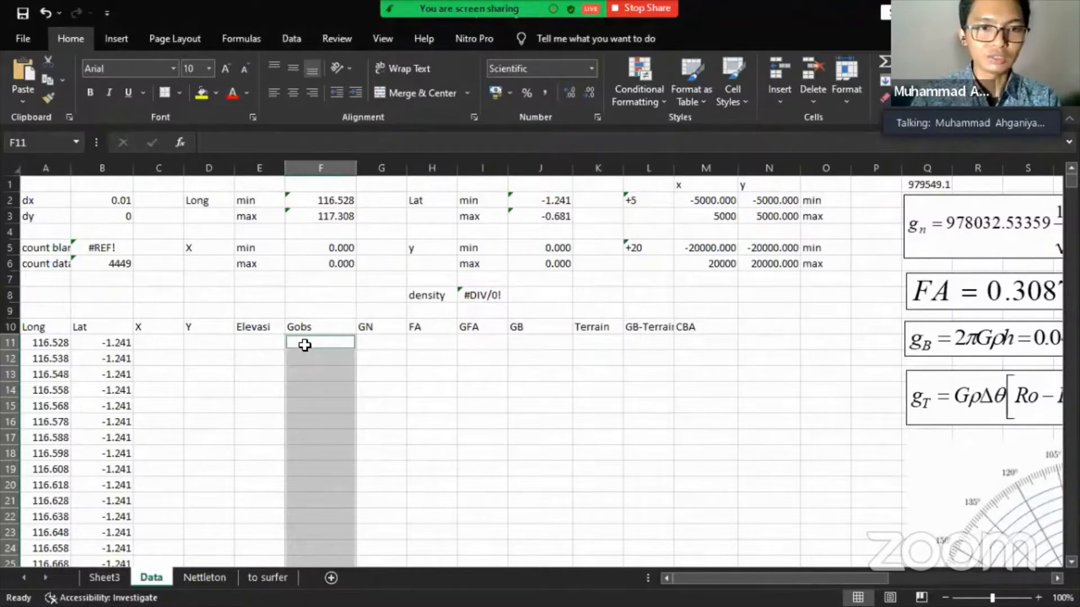
- Delete the entire rows containing the selected blank Gobs cells
scroll(309, 315, "down", 4)
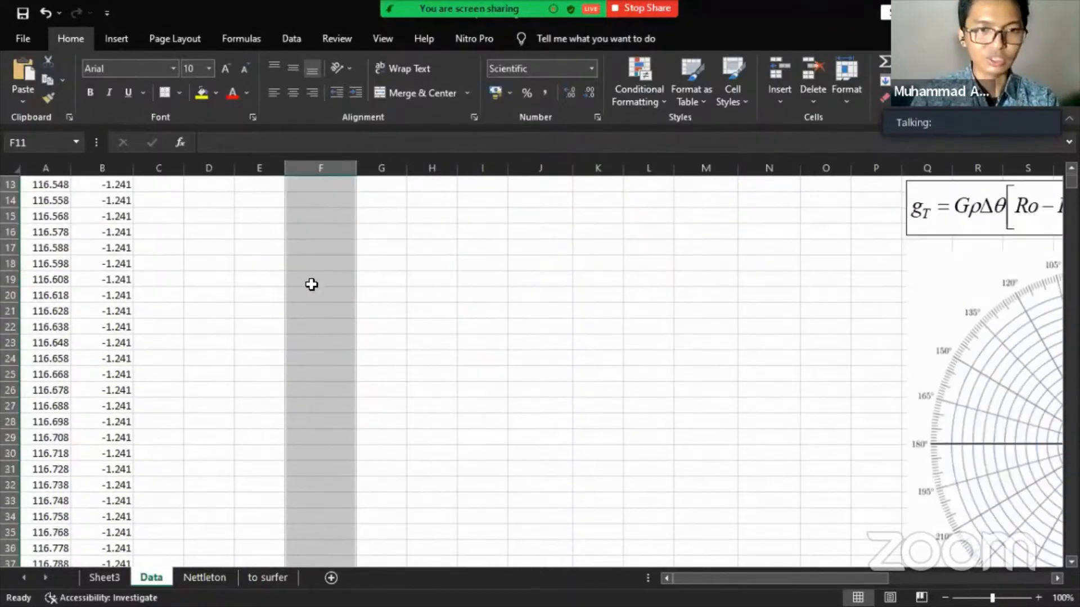
scroll(308, 285, "down", 5)
scroll(310, 315, "down", 17)
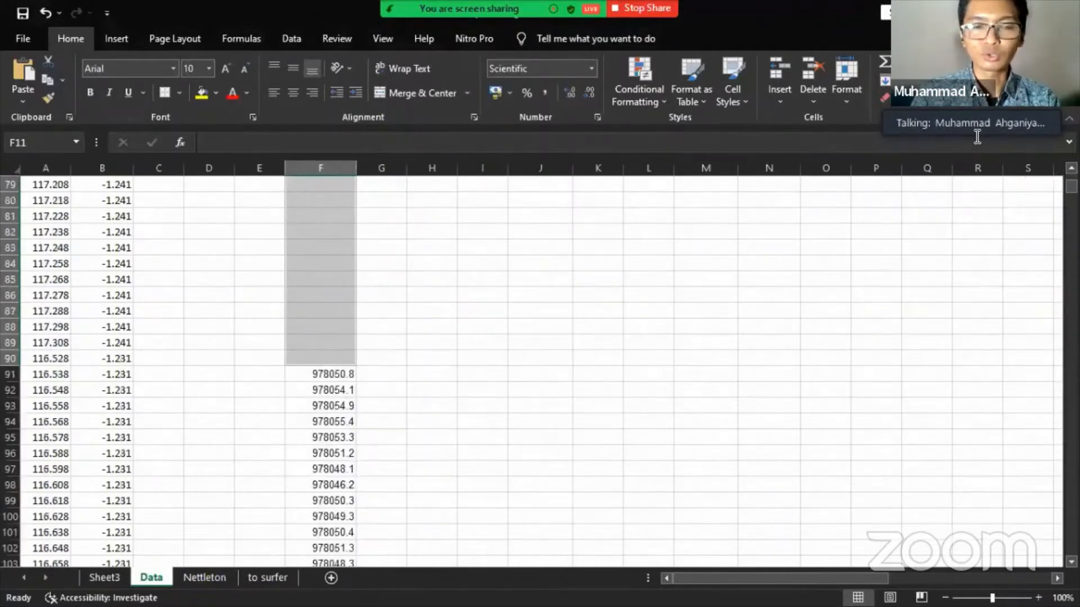
scroll(320, 271, "up", 1)
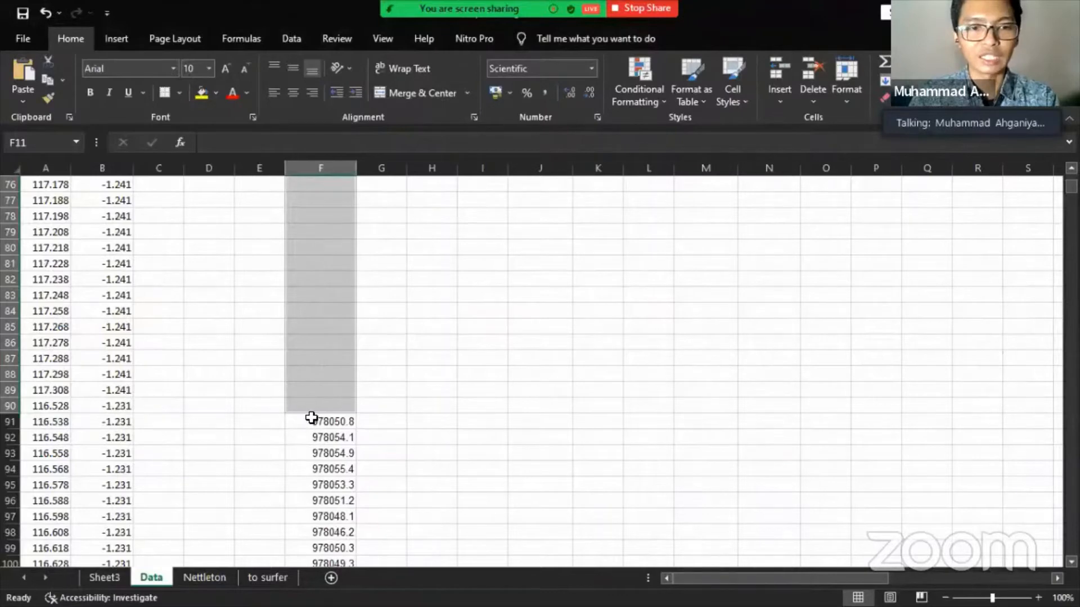
right_click(319, 259)
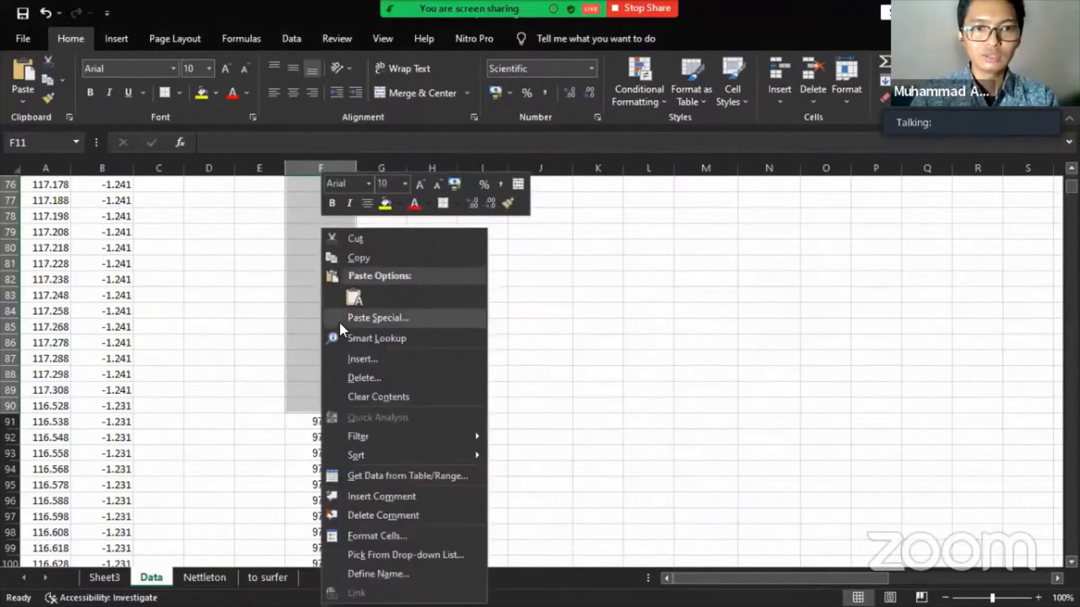
key("Escape")
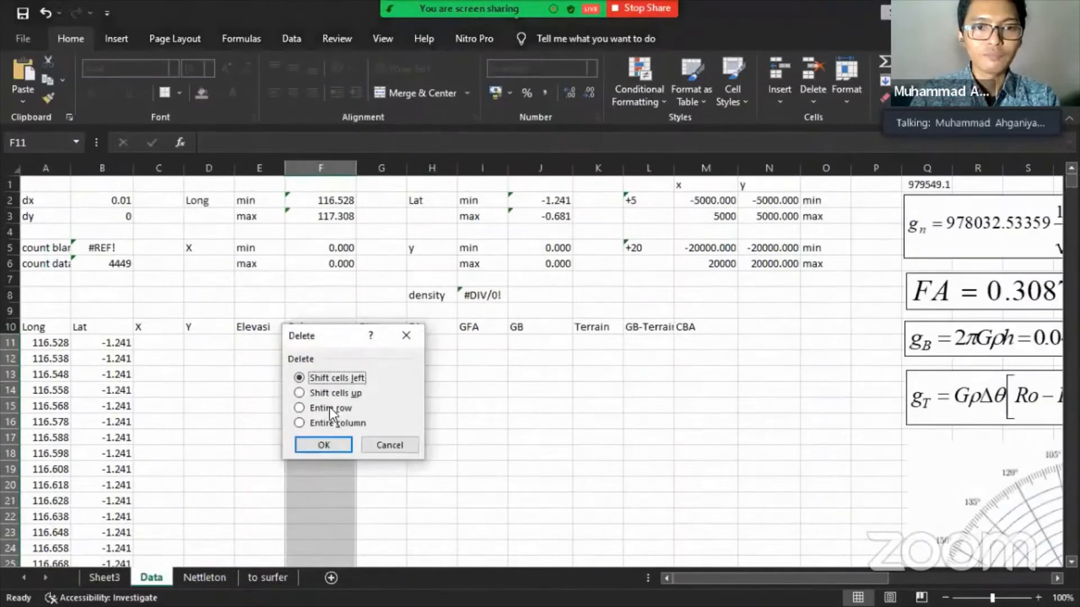
left_click(330, 407)
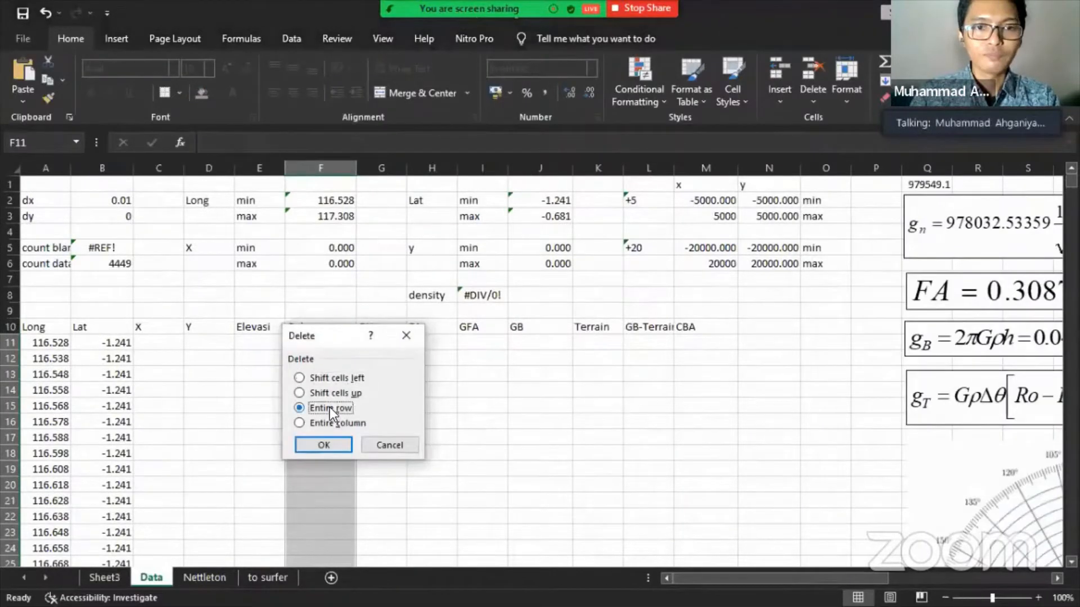
left_click(312, 443)
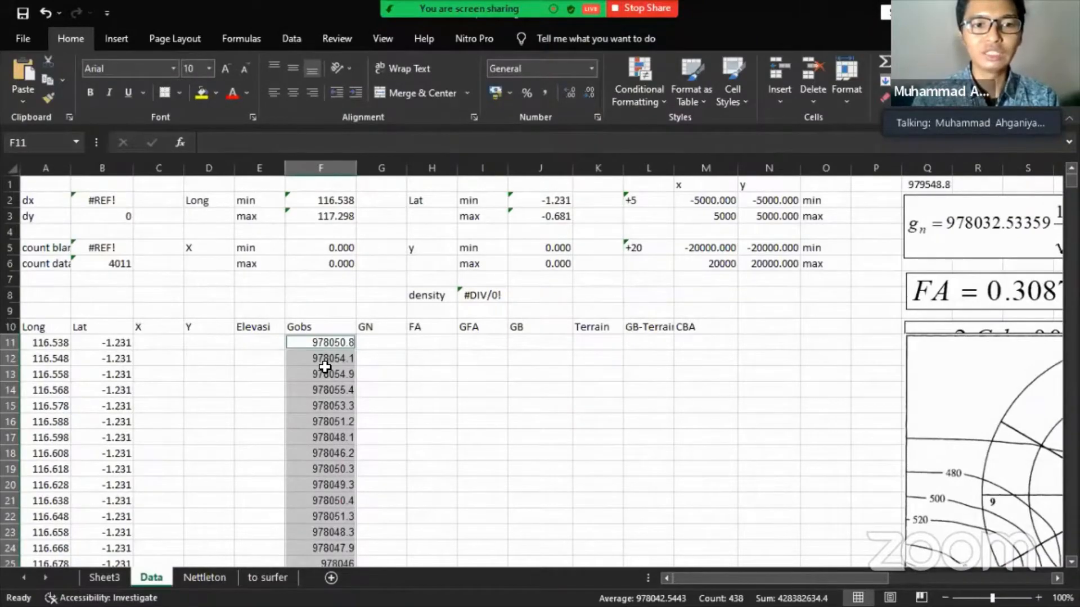
- Scroll the sheet to confirm Gobs starts at 978050.8 and count data reads 4011
scroll(809, 360, "down", 2)
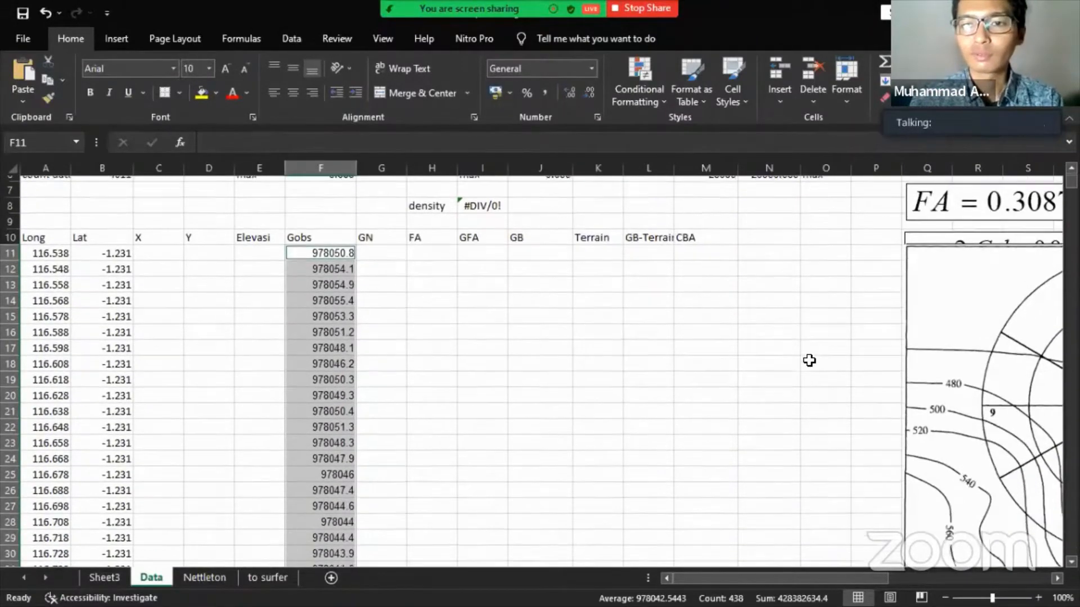
scroll(809, 360, "down", 1)
scroll(807, 359, "up", 3)
scroll(807, 360, "down", 12)
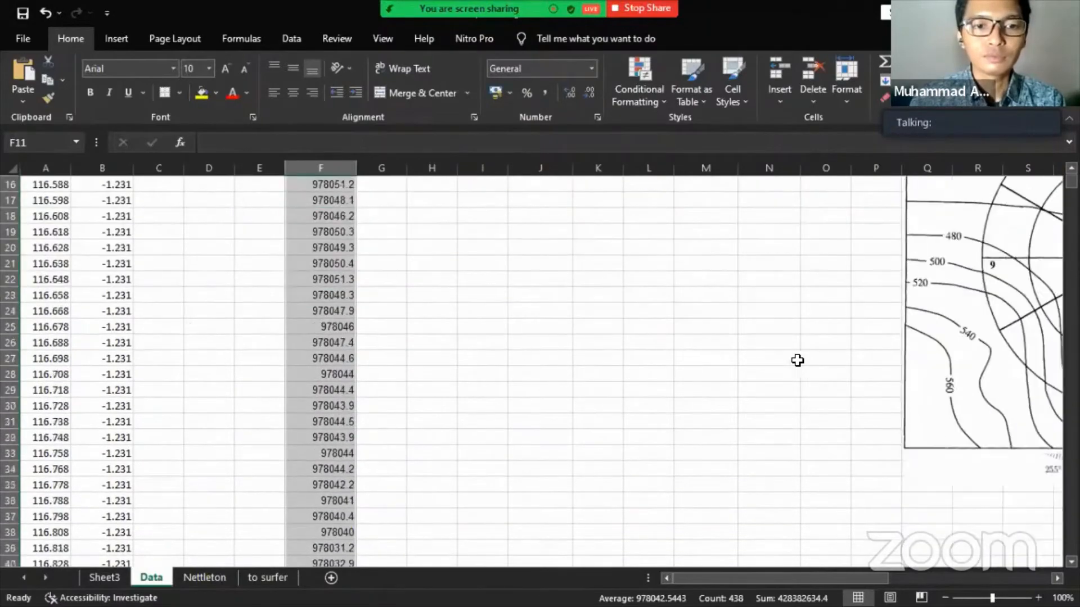
scroll(423, 365, "down", 20)
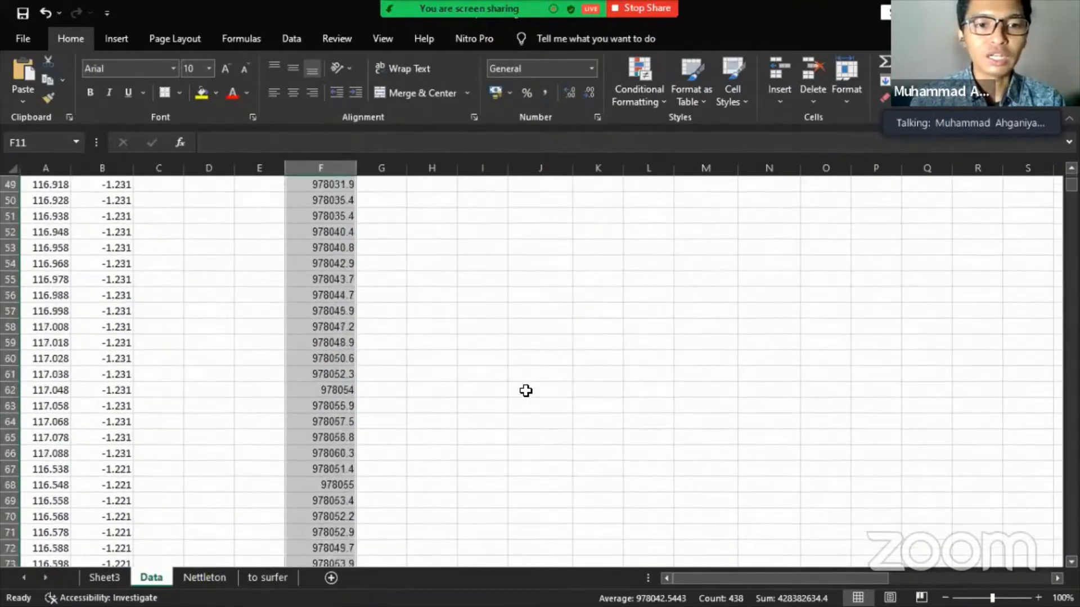
scroll(598, 397, "up", 20)
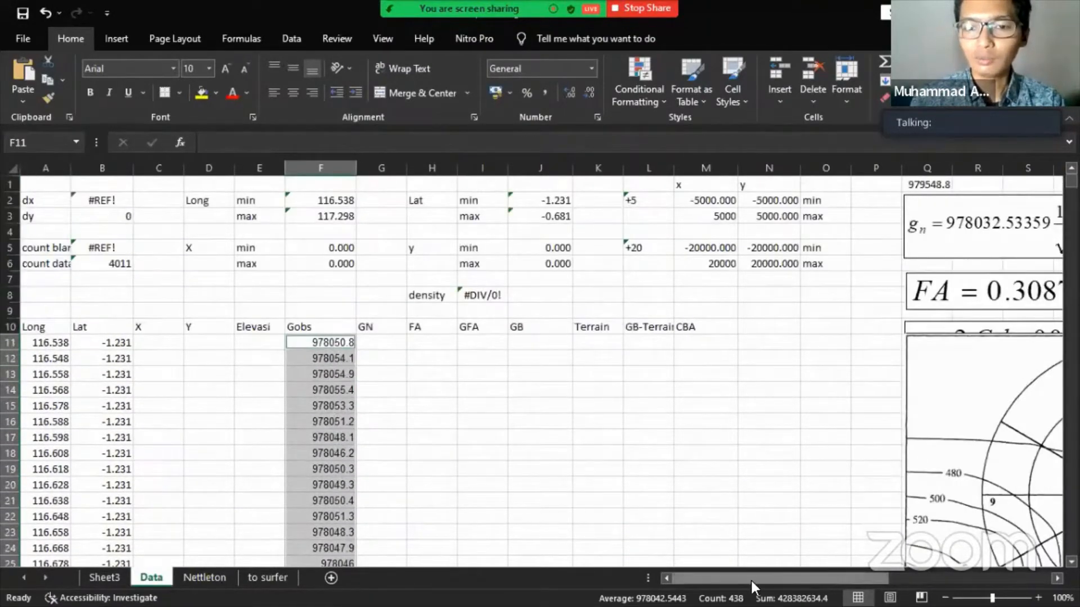
- Drag the zone diagram, ring diagram and terrain table pictures downward apart
left_click_drag(752, 580, 872, 579)
scroll(488, 365, "down", 5)
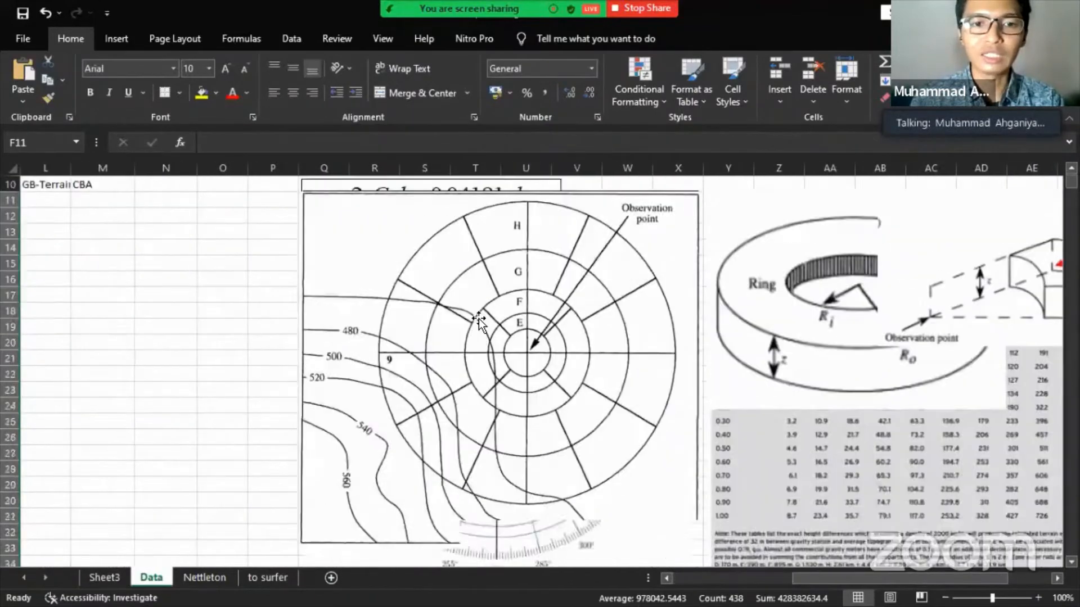
left_click_drag(478, 440, 484, 601)
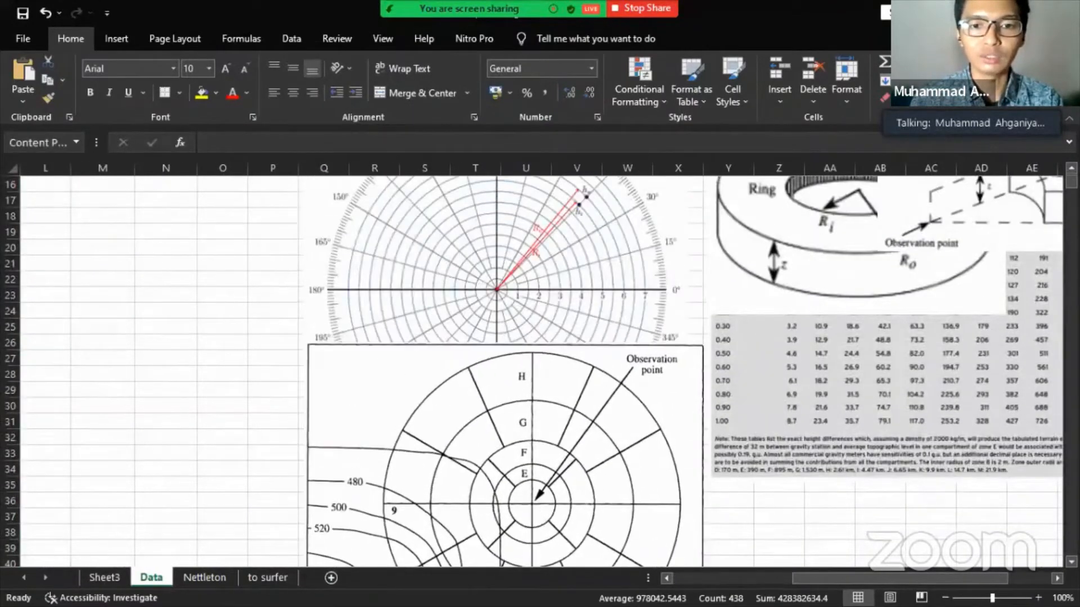
left_click_drag(519, 473, 511, 590)
left_click_drag(543, 263, 546, 488)
left_click_drag(550, 381, 545, 485)
left_click_drag(787, 231, 789, 267)
left_click_drag(801, 339, 814, 553)
left_click_drag(836, 349, 836, 512)
- Move the polar chart and gT formula down to uncover gB, then return to column A
scroll(723, 331, "up", 1)
scroll(724, 331, "up", 5)
left_click_drag(834, 398, 833, 492)
left_click_drag(949, 336, 990, 324)
left_click_drag(484, 342, 479, 459)
left_click_drag(505, 327, 503, 354)
left_click_drag(793, 580, 674, 579)
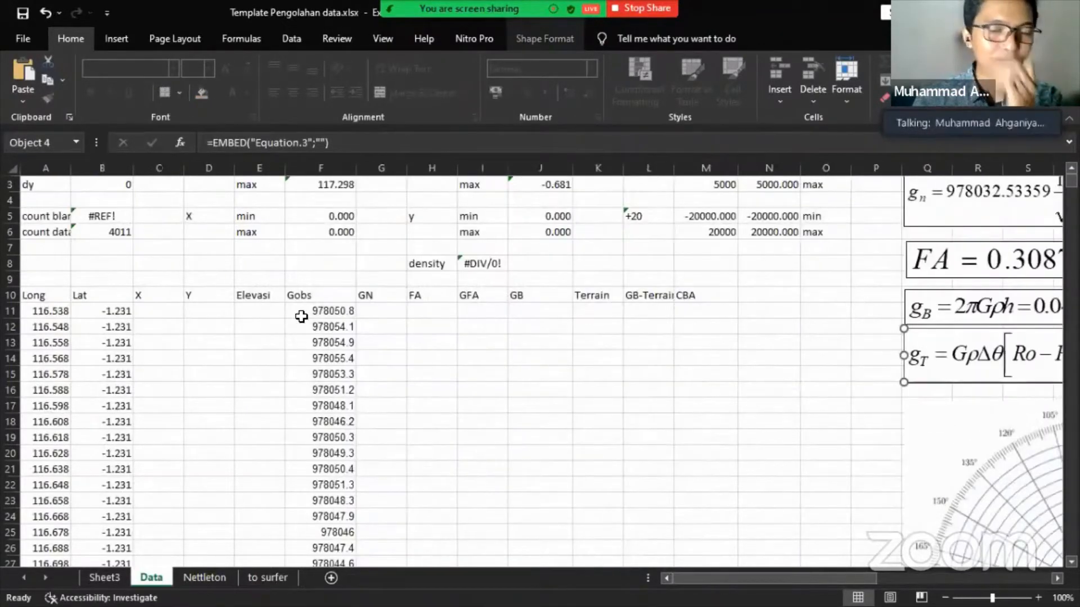
scroll(301, 317, "down", 5)
scroll(301, 315, "up", 5)
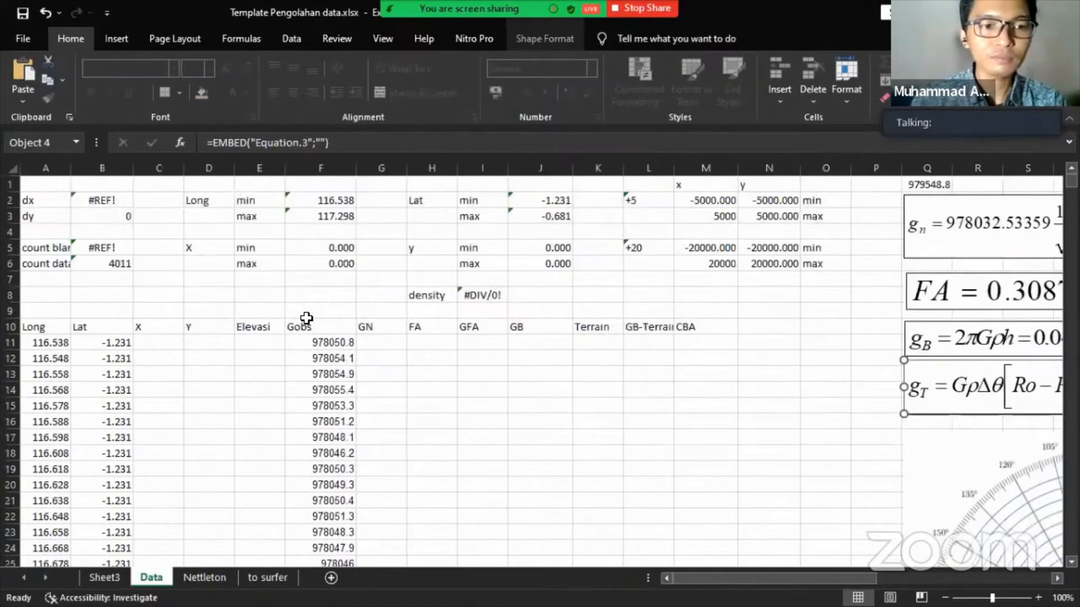
scroll(306, 319, "down", 7)
scroll(304, 317, "up", 7)
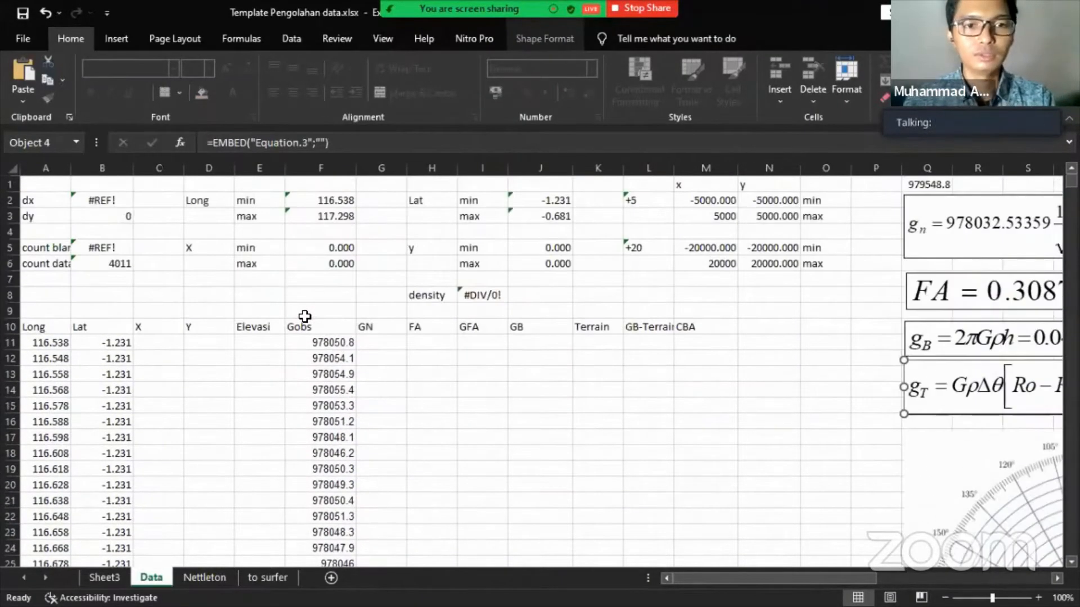
- Enter 0.01 as the dx value in B2
left_click(332, 314)
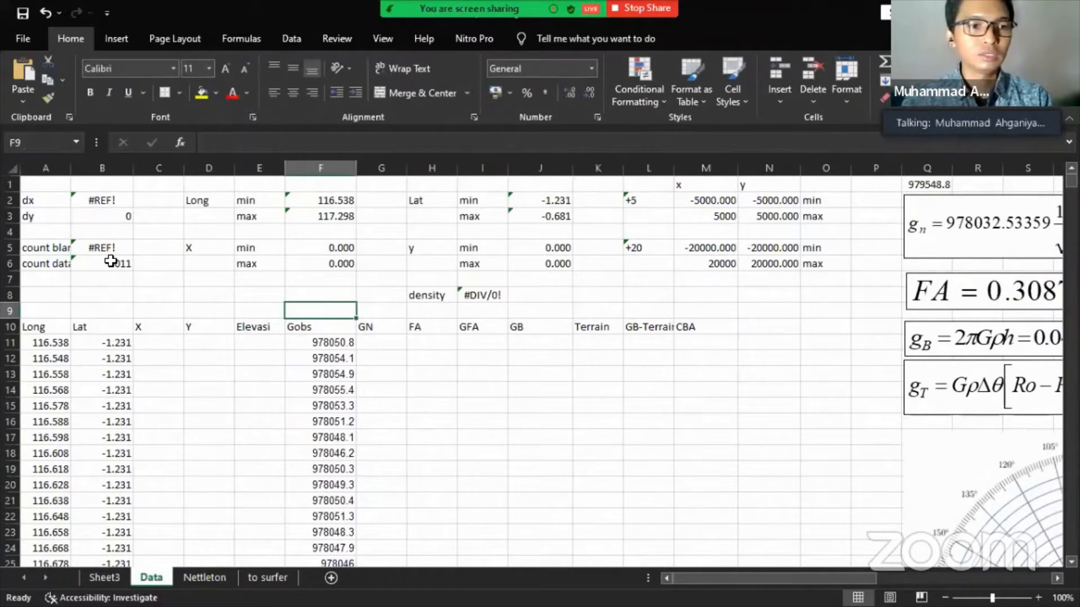
left_click(94, 203)
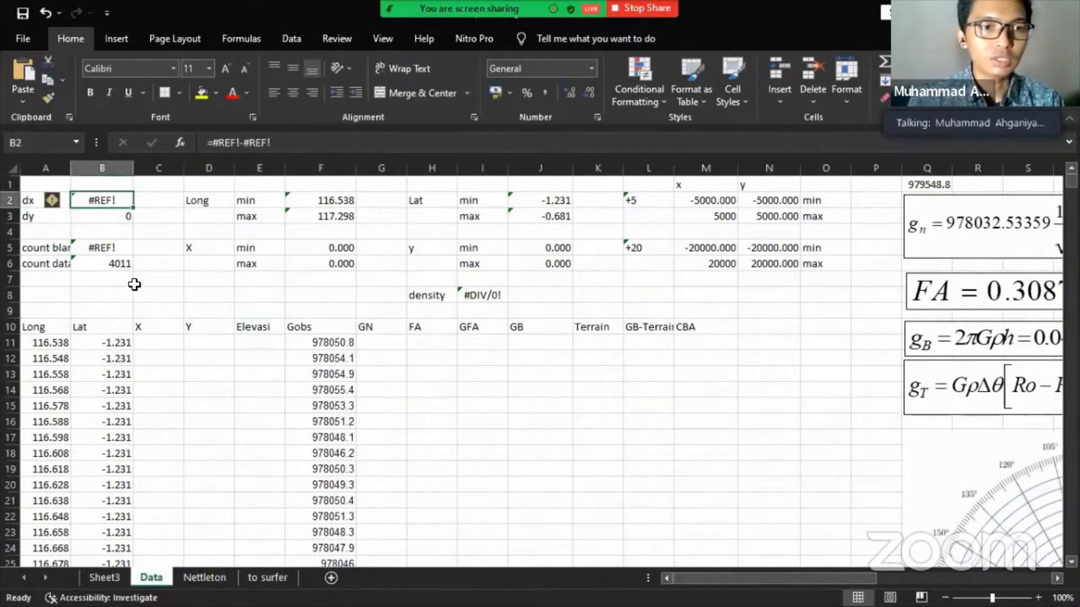
type("0")
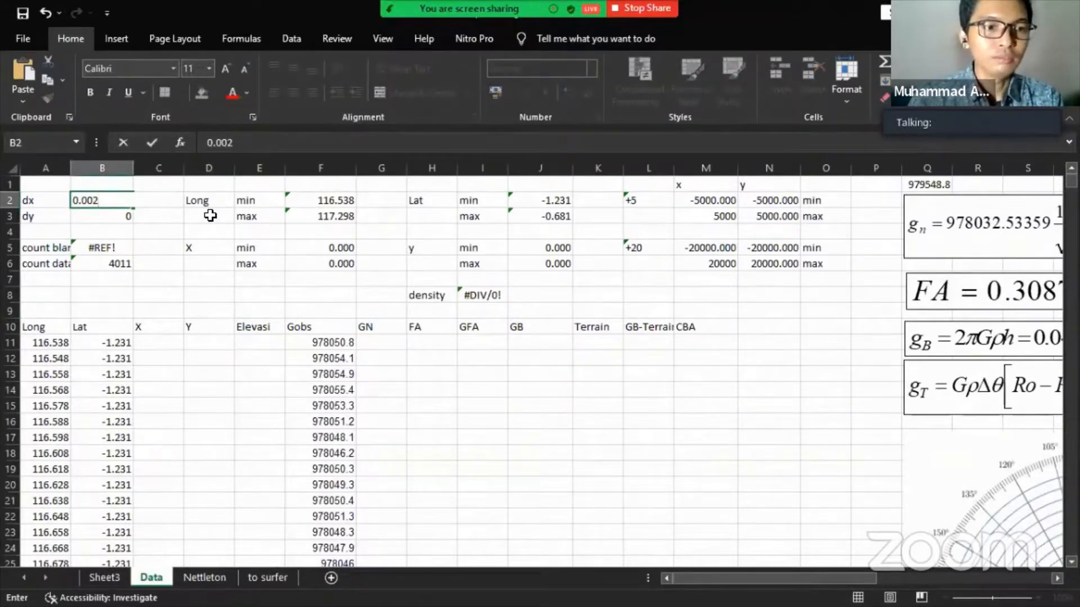
type(".0")
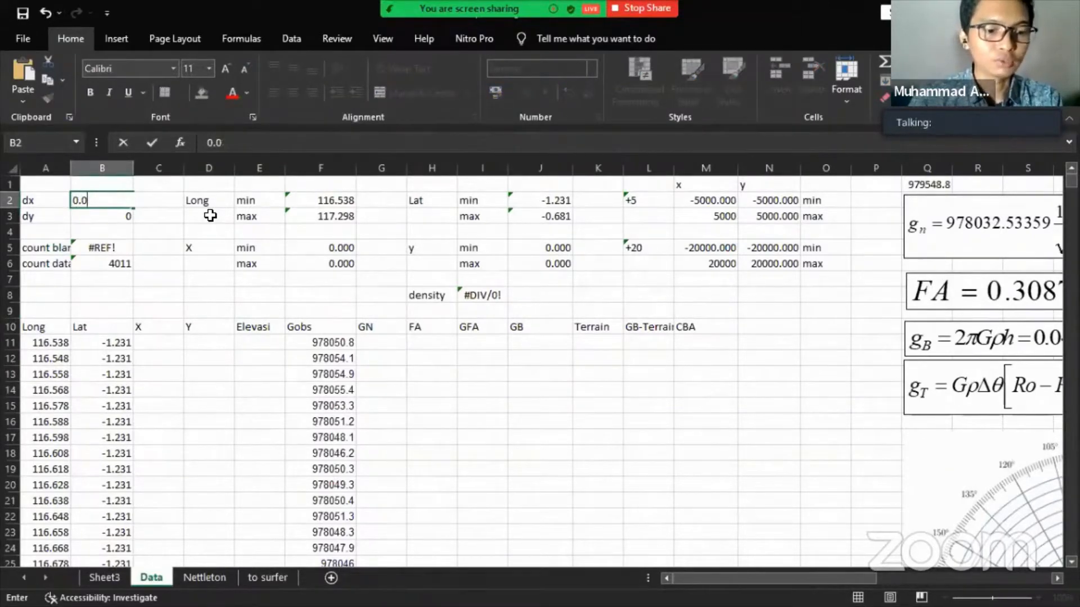
type("1")
key("Return")
- Replace the dx value with the formula =A12-A11
left_click(109, 197)
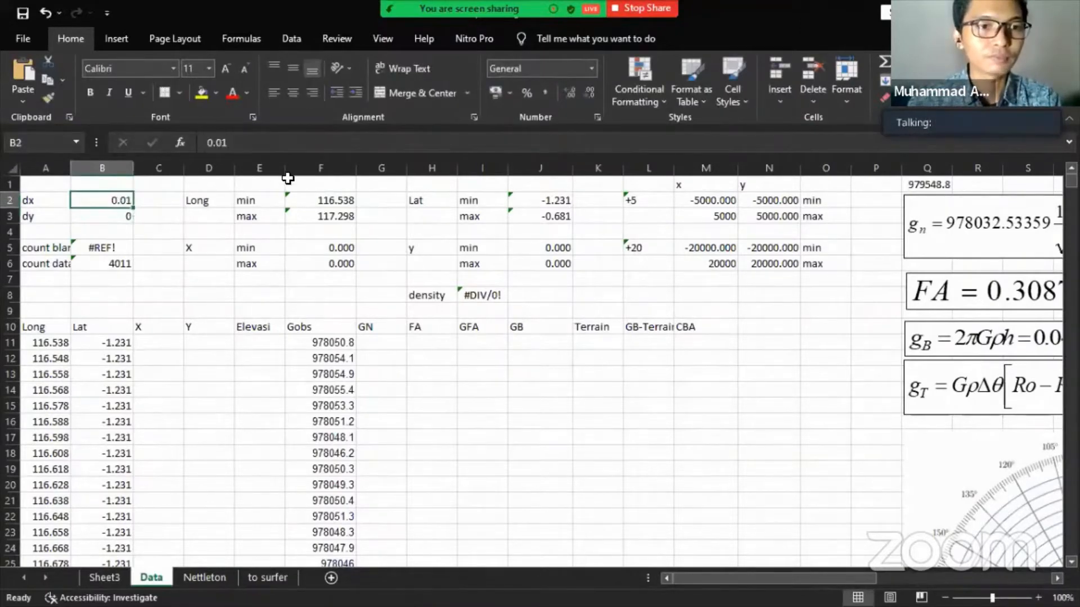
left_click(282, 142)
key("BackSpace")
key("BackSpace")
key("BackSpace")
key("BackSpace")
type("=")
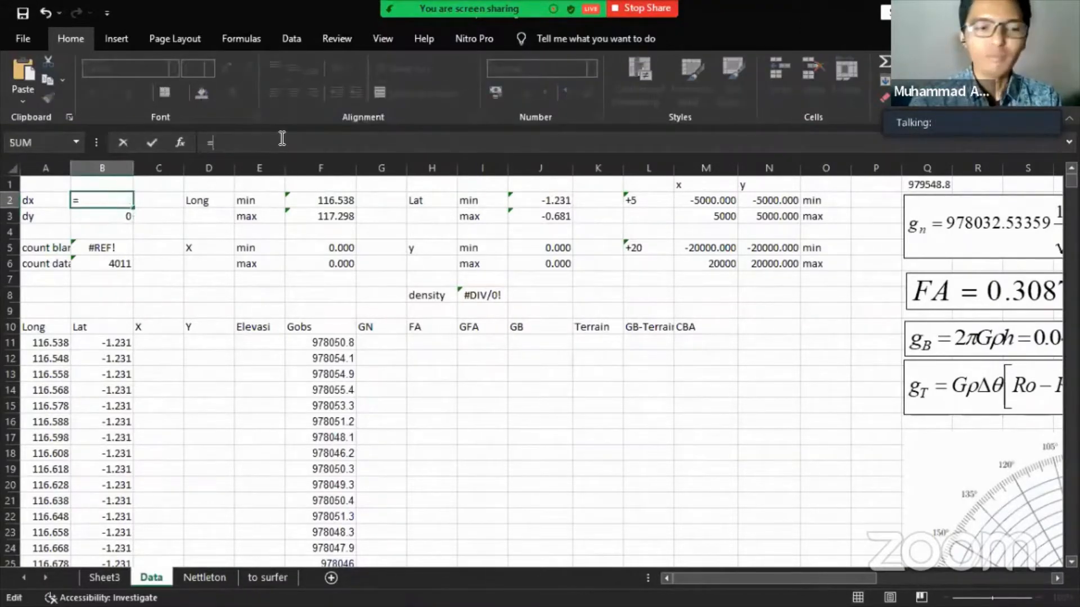
left_click(50, 362)
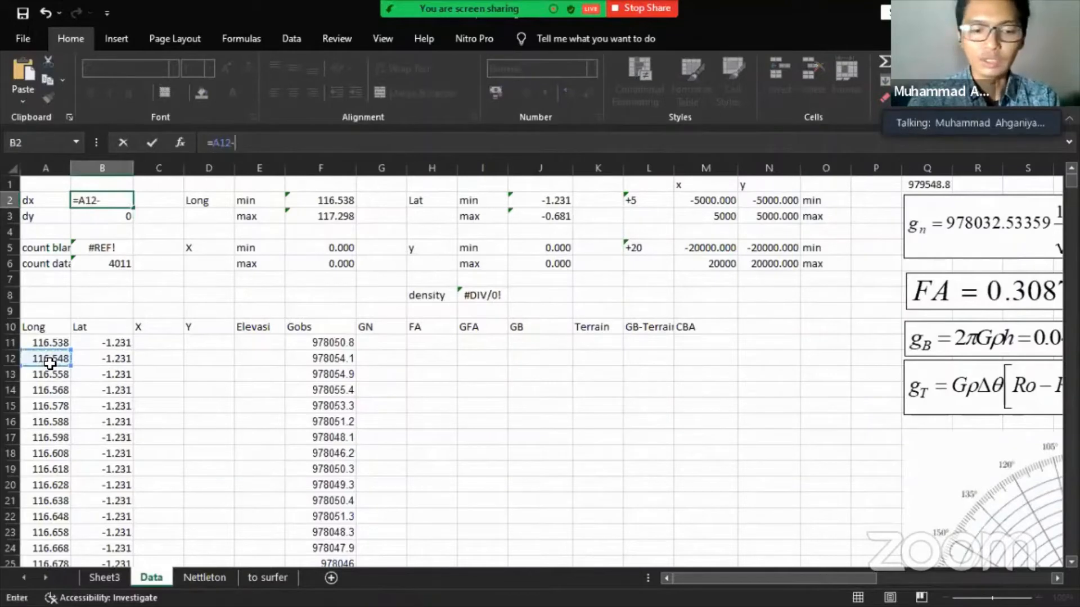
type("-")
left_click(44, 345)
key("Return")
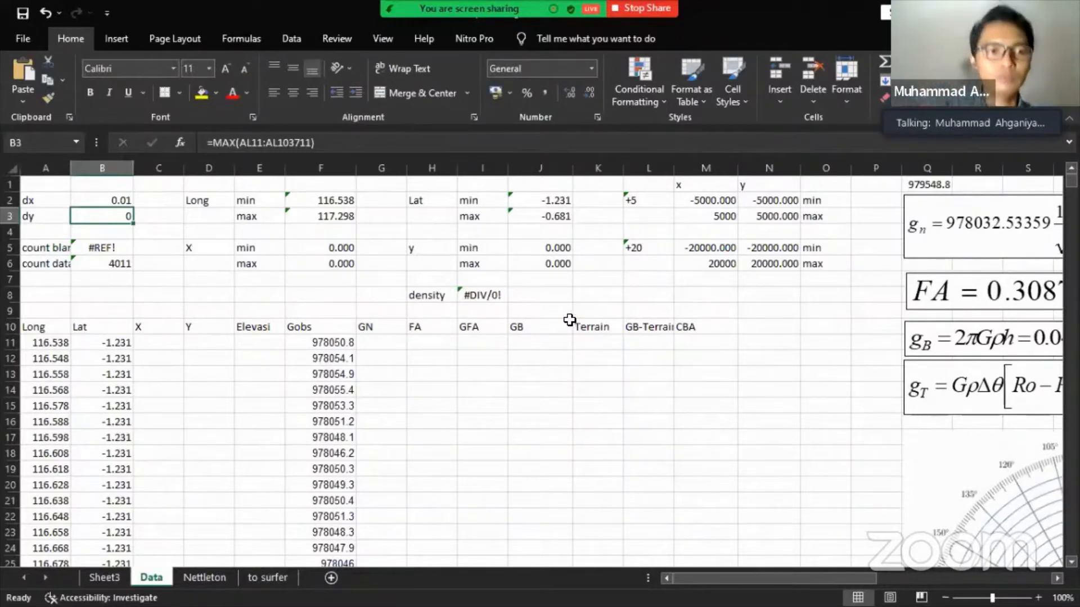
- Point the count blank COUNTIF range at F11:F4459 so it shows 0
left_click(90, 249)
left_click(31, 248)
left_click(85, 249)
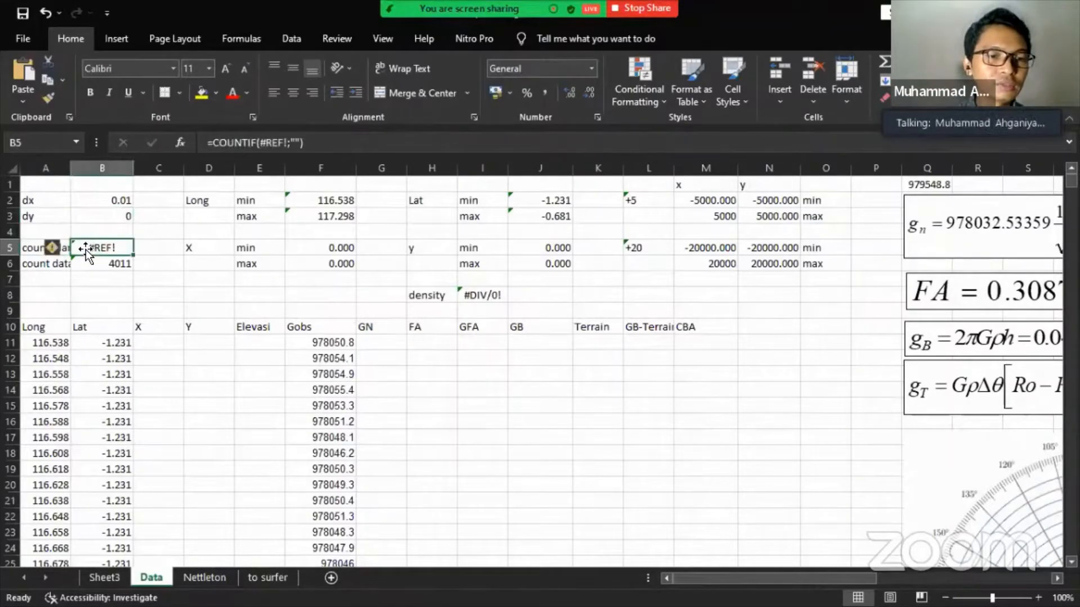
left_click(30, 246)
left_click(104, 252)
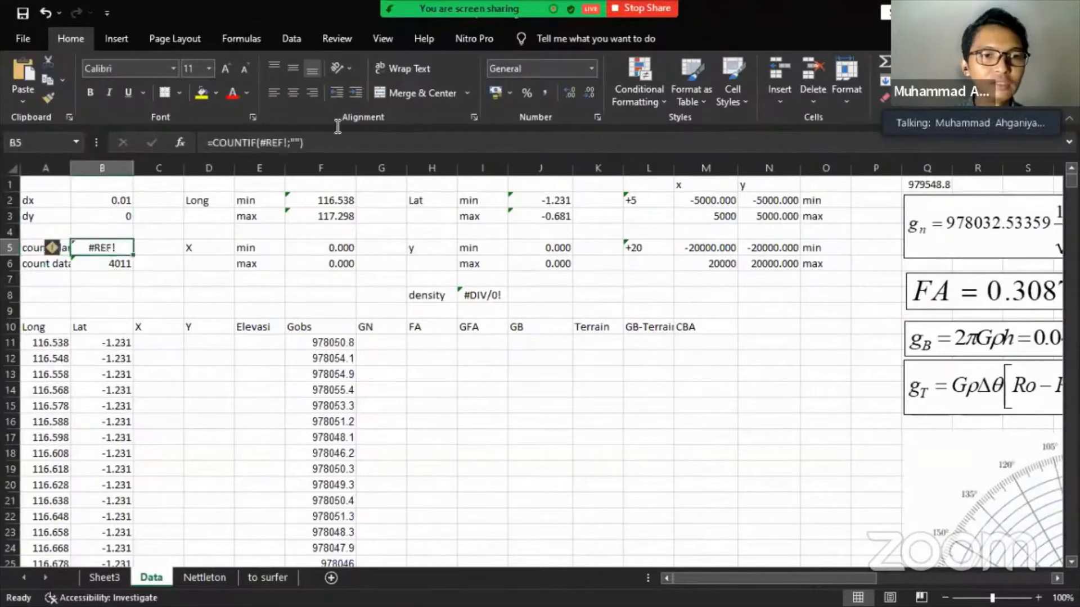
left_click(268, 144)
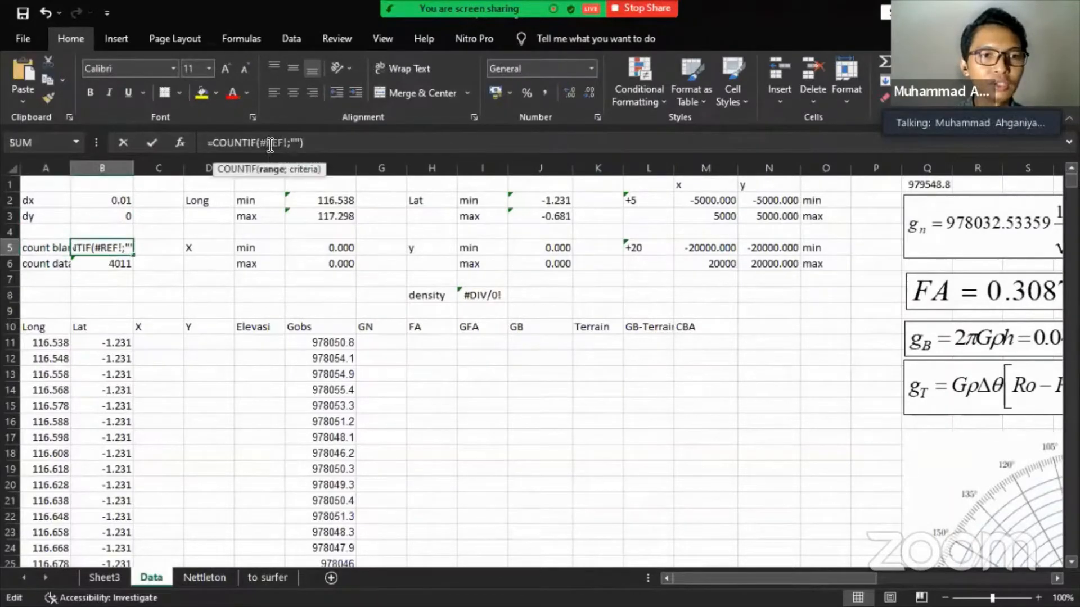
left_click(335, 343)
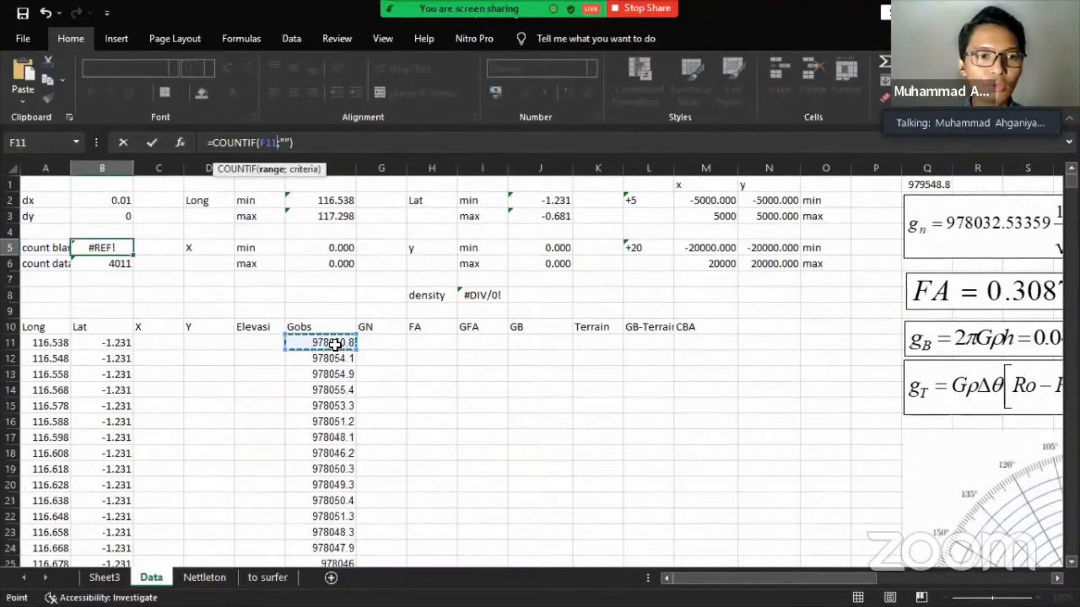
key("ctrl+shift+Down")
key("Return")
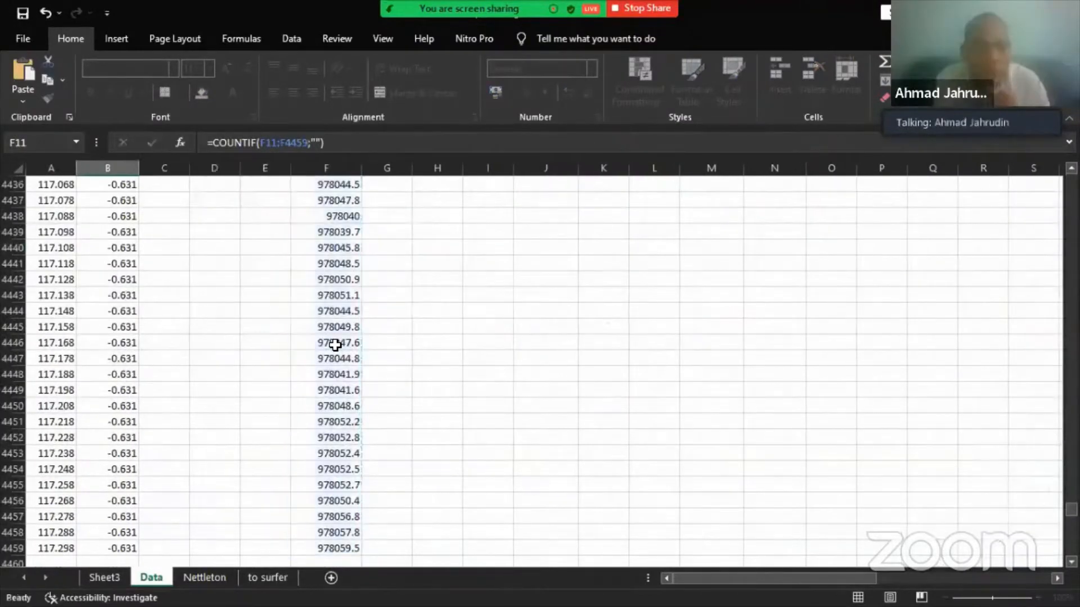
left_click(115, 250)
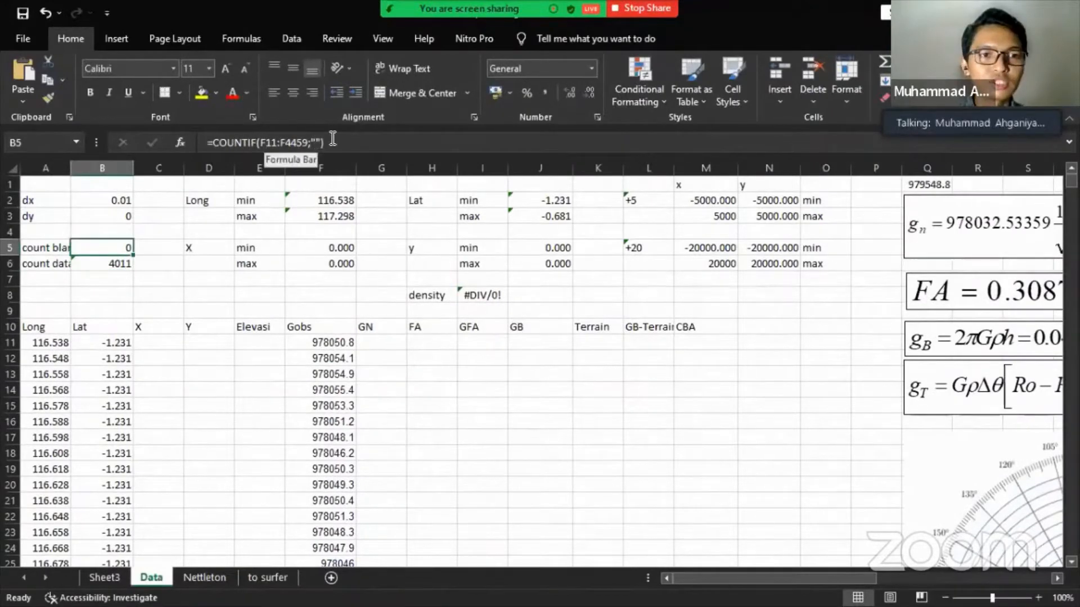
left_click(316, 143)
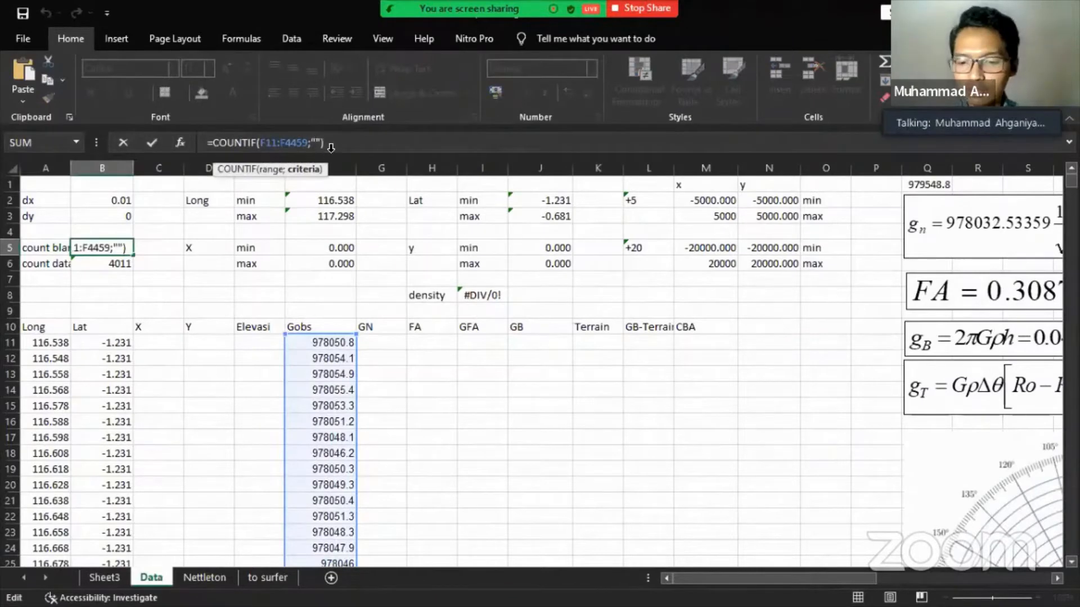
- Change count data to COUNT over A11:A4459, now showing 4449
key("Return")
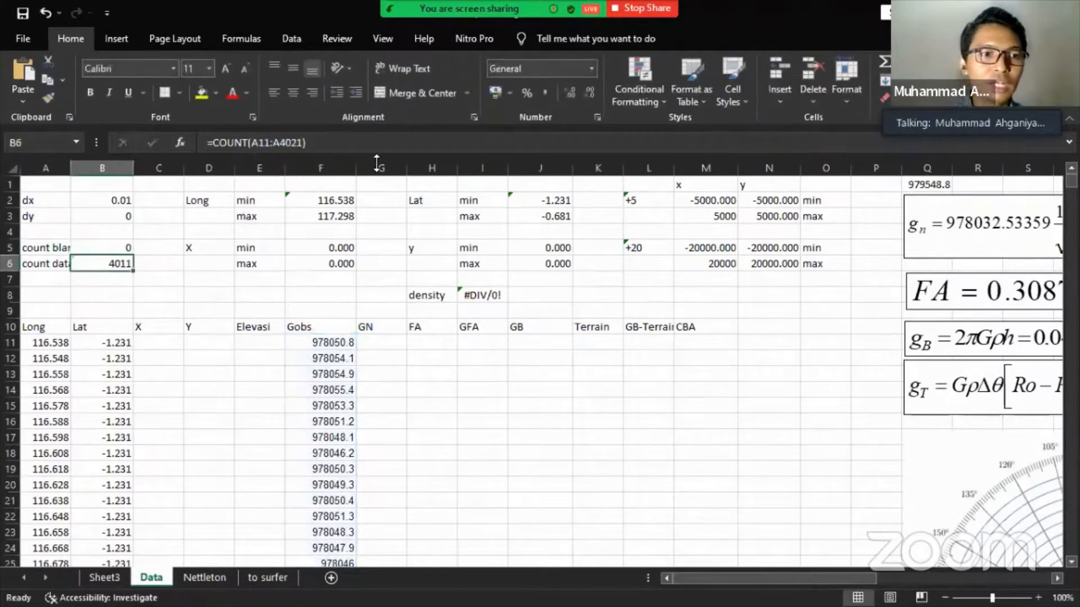
left_click(284, 143)
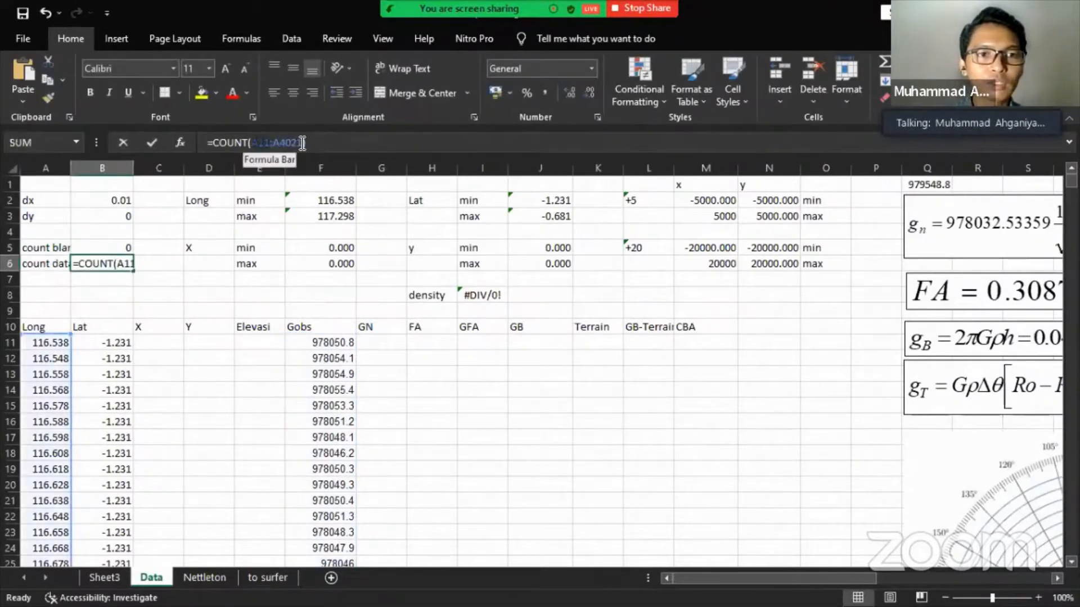
left_click(45, 343)
key("ctrl+shift+Down")
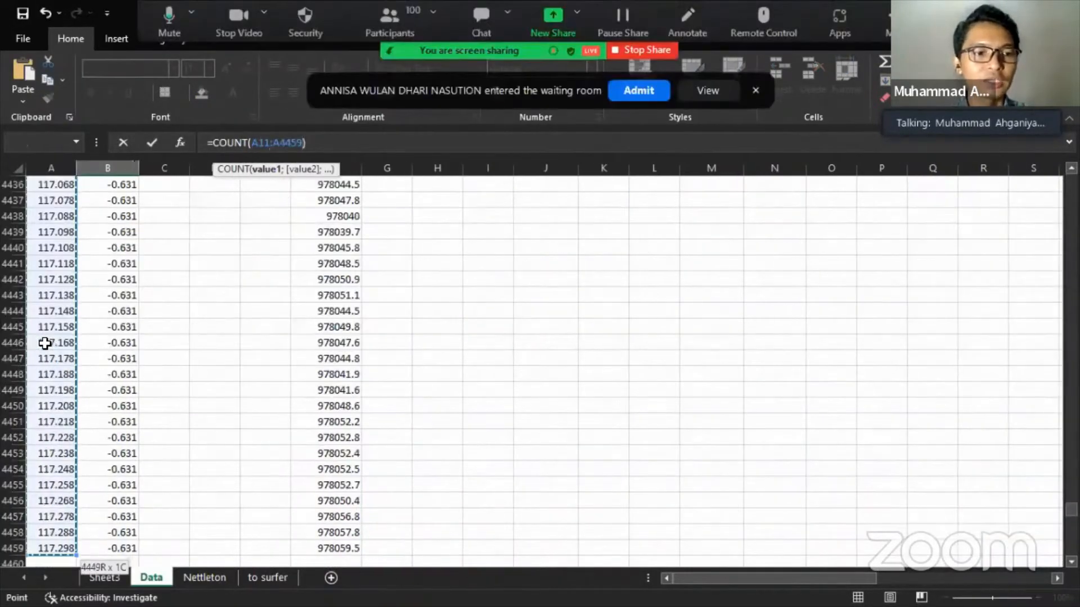
key("Return")
scroll(162, 312, "up", 2)
left_click(109, 261)
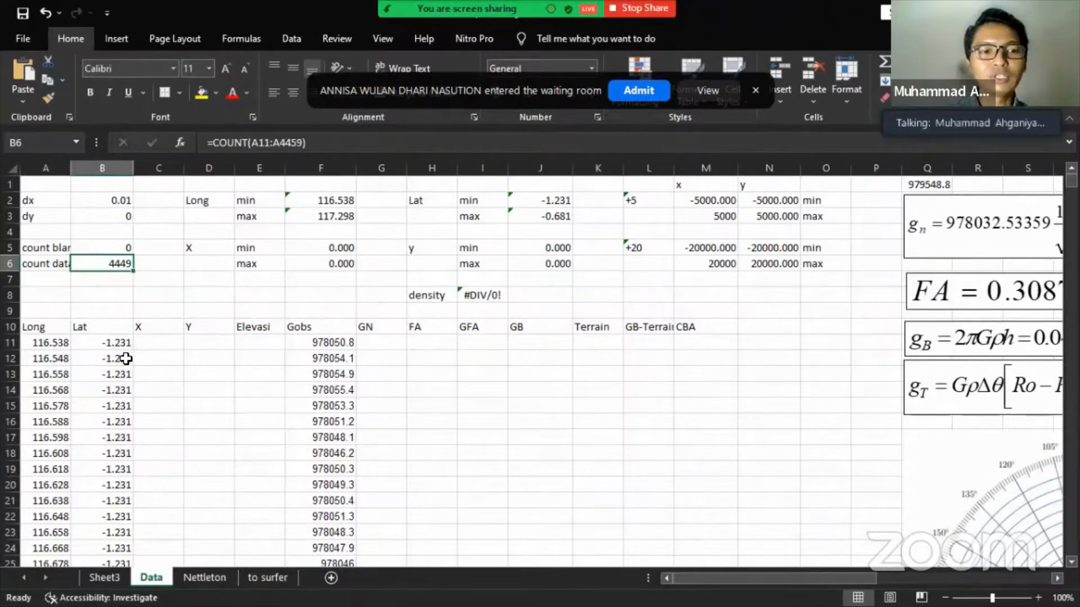
left_click(55, 345)
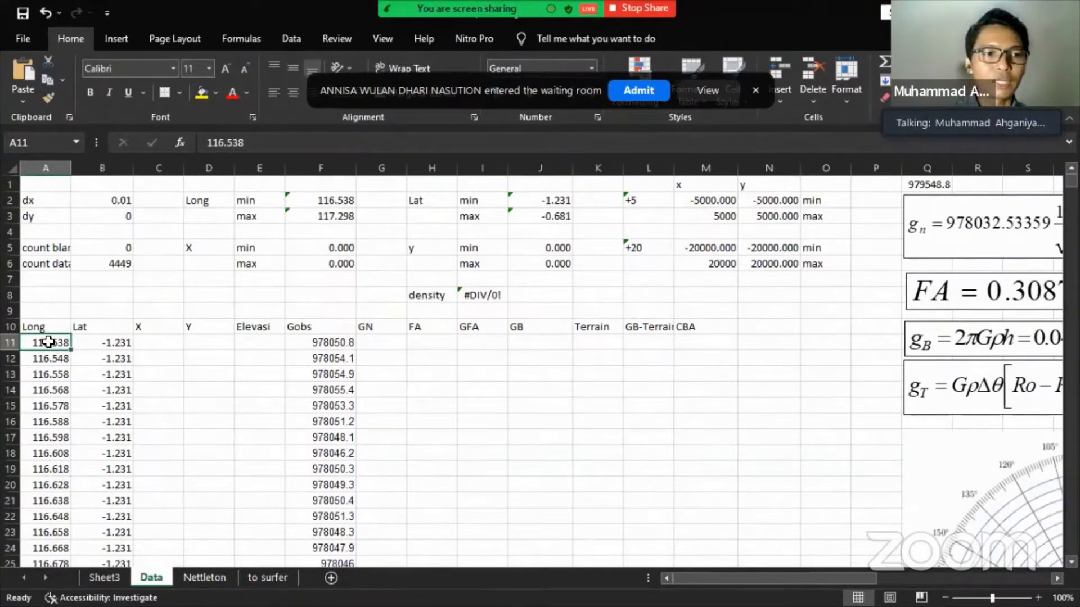
- Extend the selection from A11 across Lat and down to B4459
key("shift+Right")
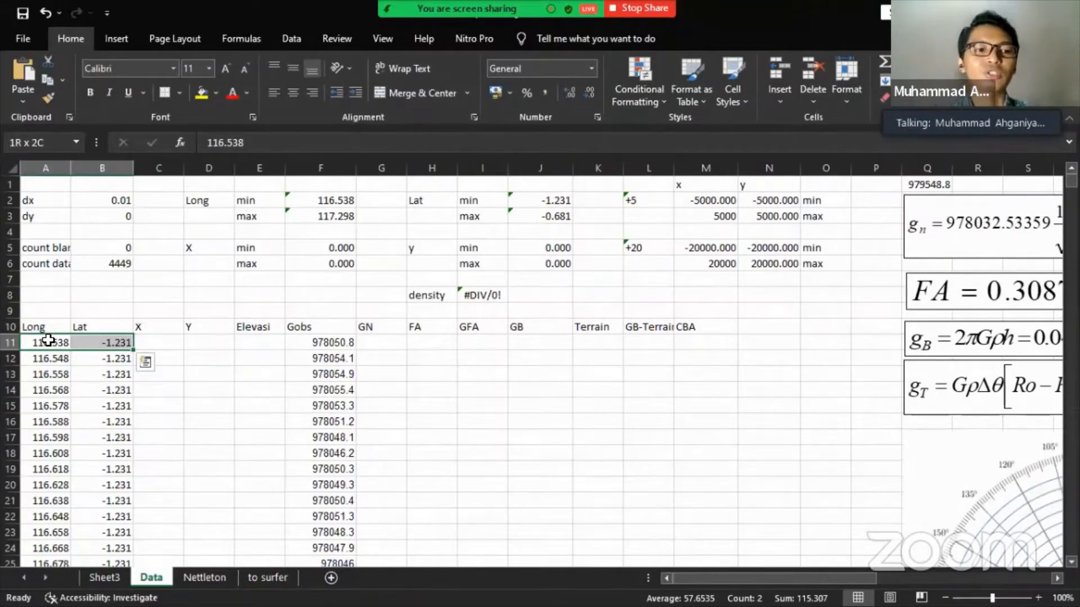
key("ctrl+shift+Down")
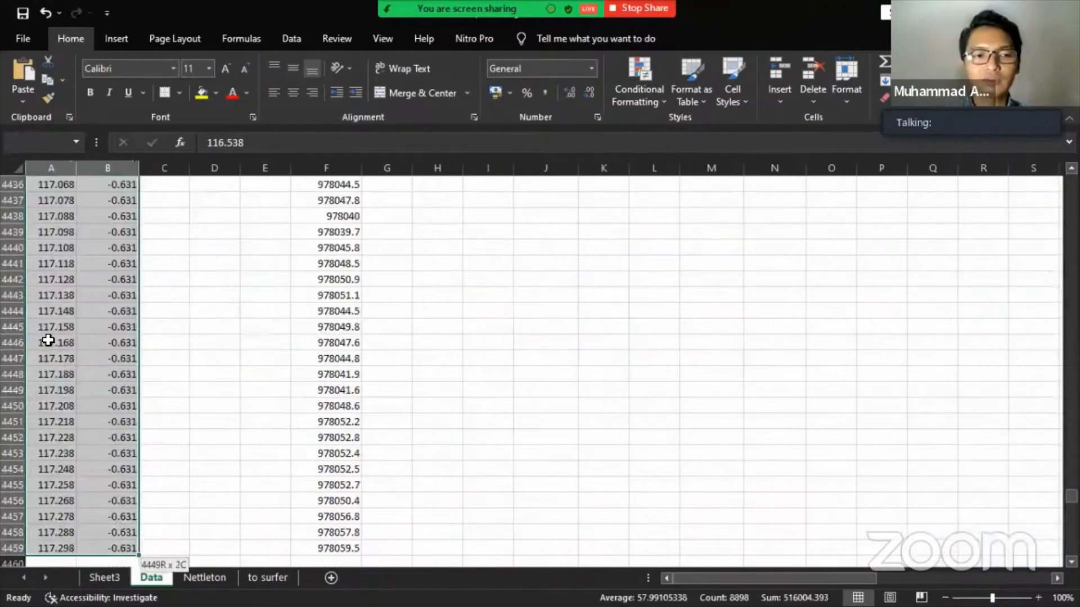
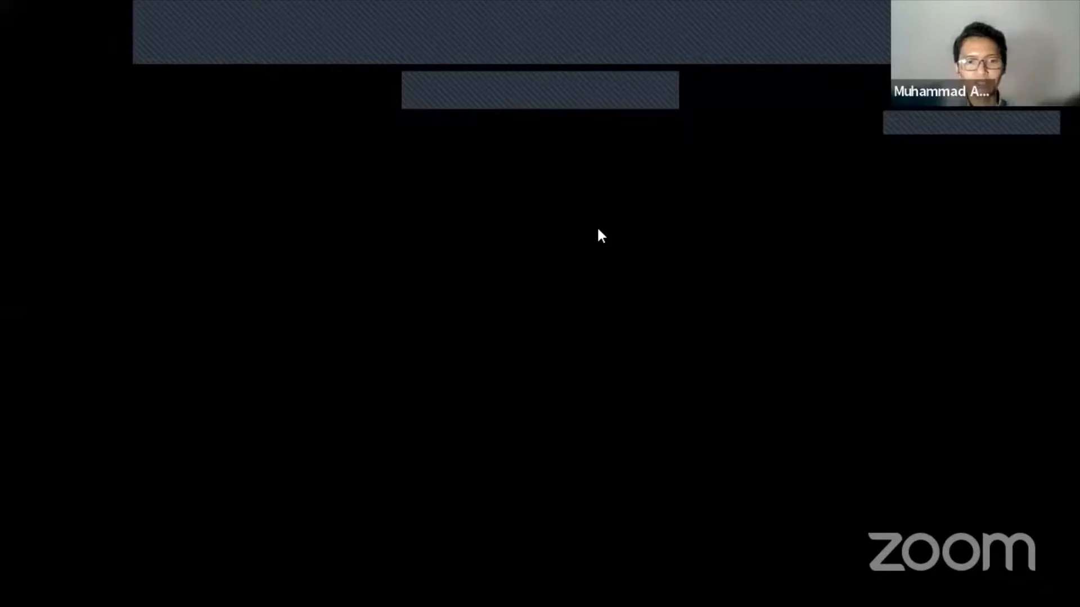
- Close the Microsoft Edge window to get back to the spreadsheet
key("super")
right_click(421, 588)
left_click(418, 568)
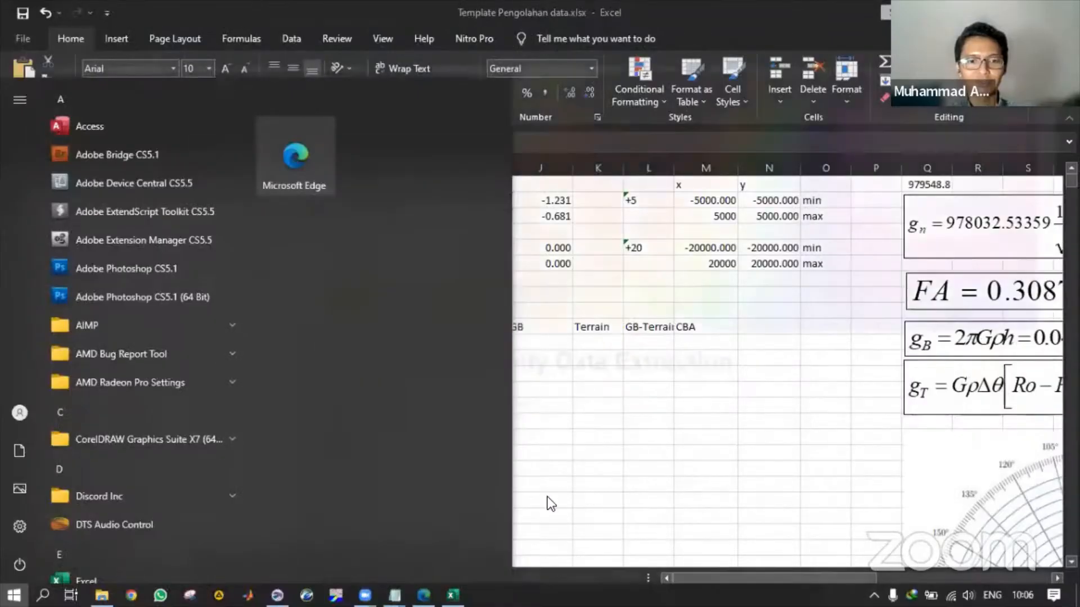
left_click(600, 421)
- Select cells H12 and F11, launch the registry editor, and bring up Windows search
left_click(420, 353)
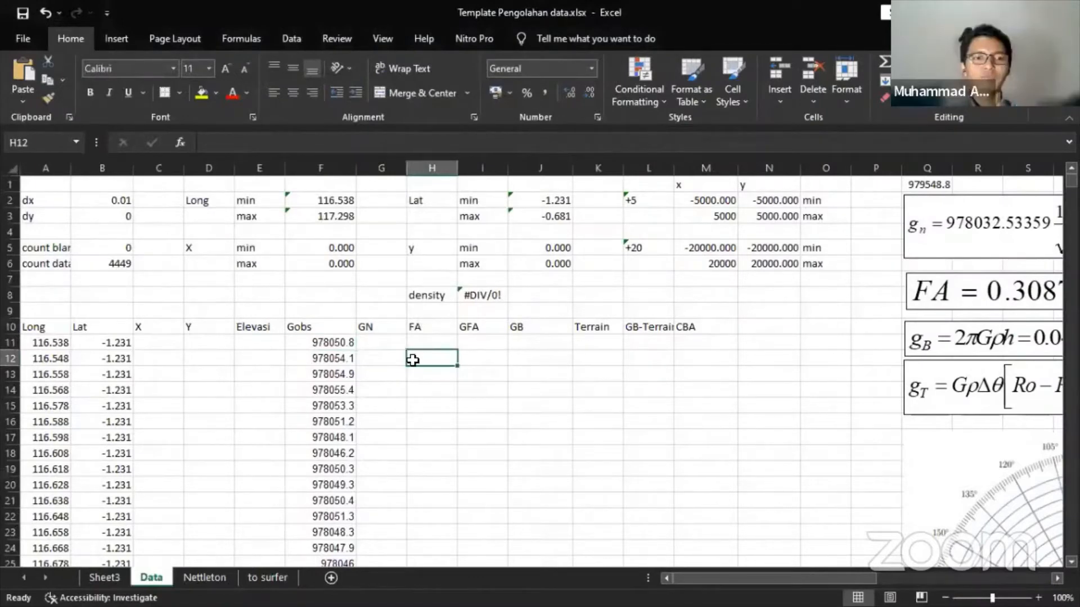
left_click(345, 336)
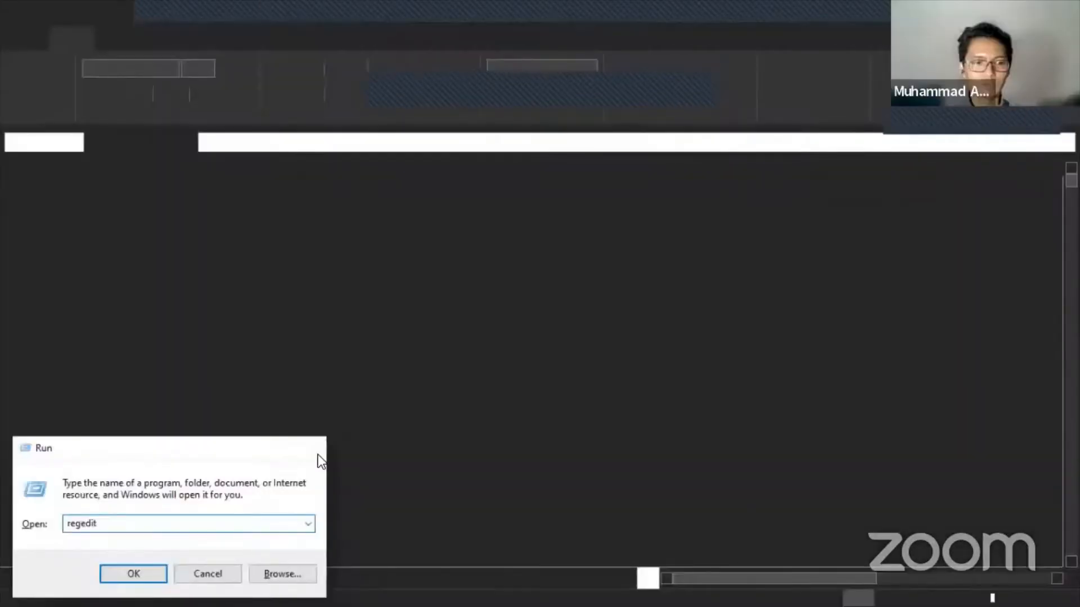
key("Return")
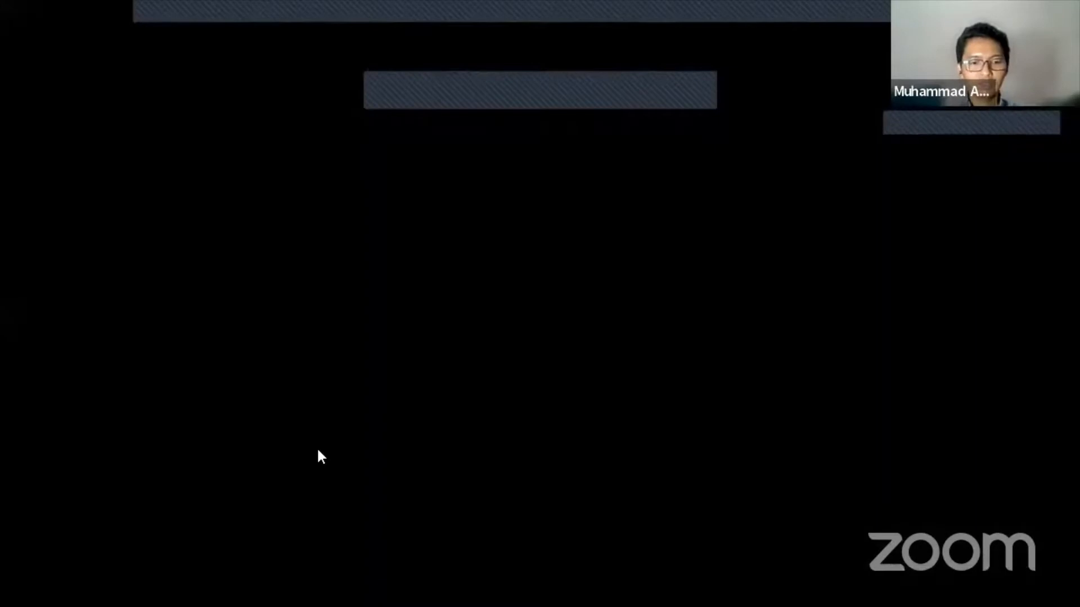
key("super")
- Check Device Manager's display adapters (AMD Radeon R5 M330, Intel HD Graphics 520), then close it
type("devic")
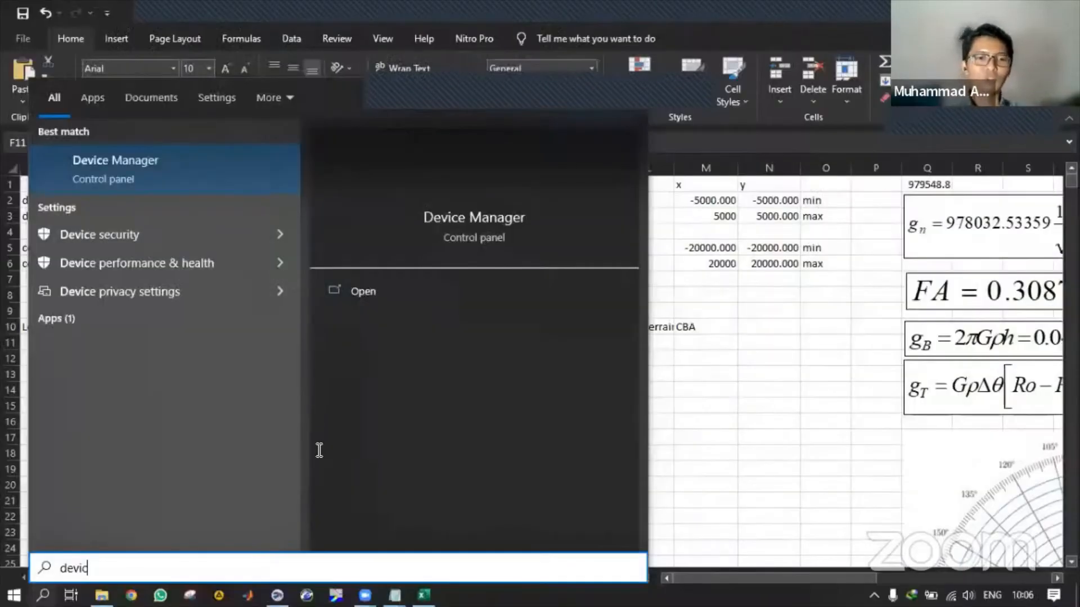
key("Return")
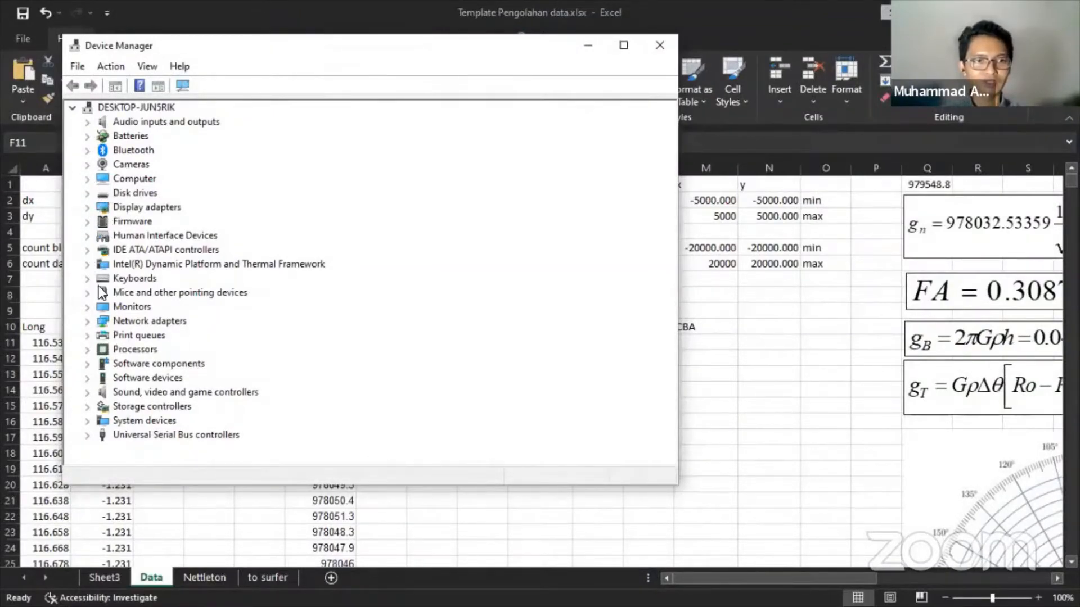
left_click(88, 207)
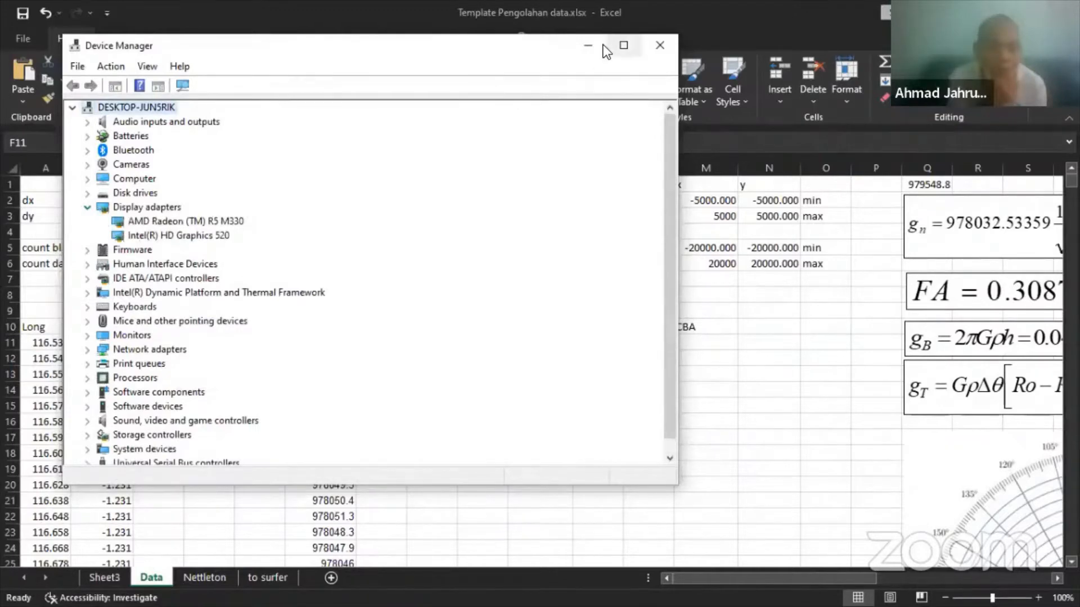
left_click(588, 45)
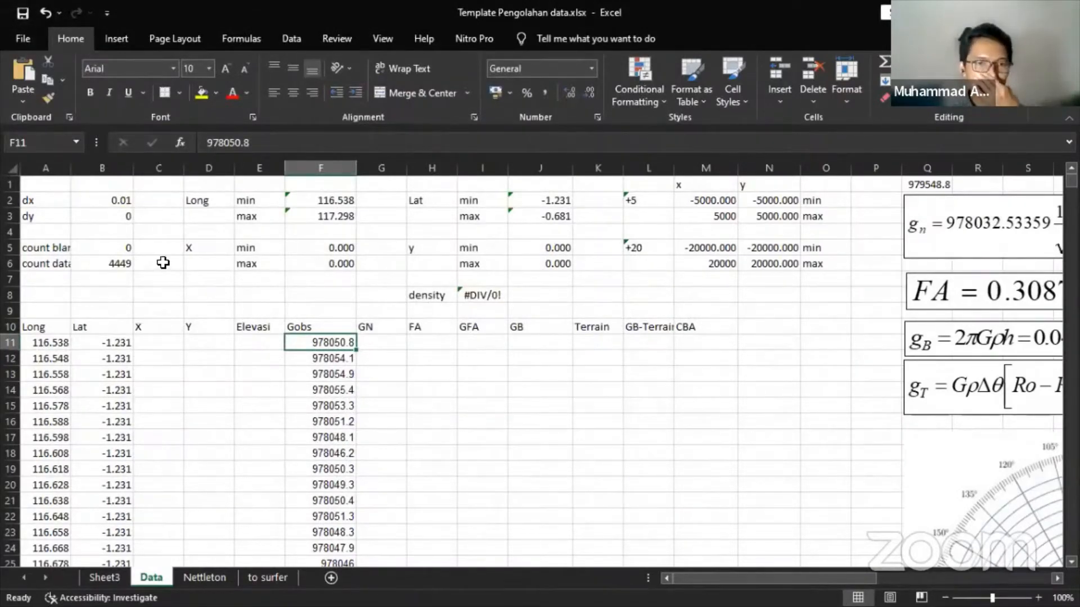
- Undo the last change and scroll through the Data sheet's Long/Lat grid
left_click(43, 14)
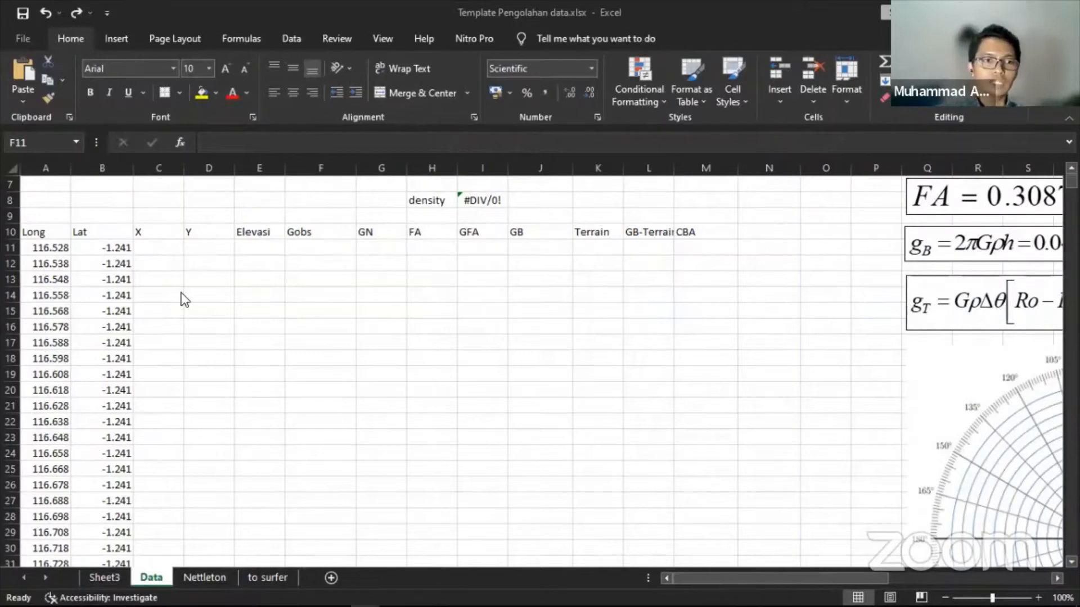
scroll(184, 300, "up", 2)
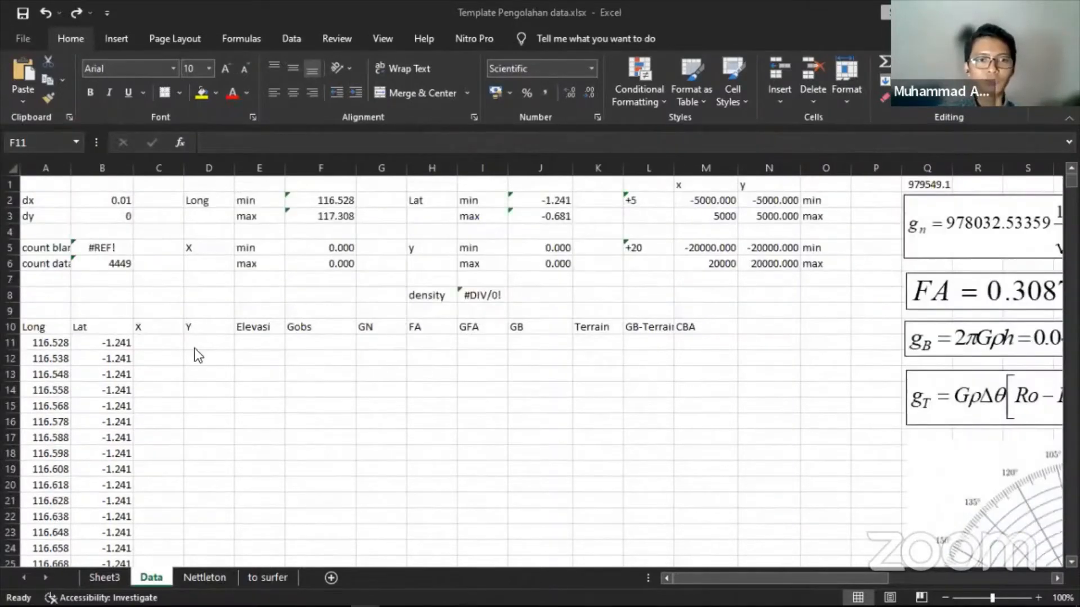
scroll(336, 339, "down", 20)
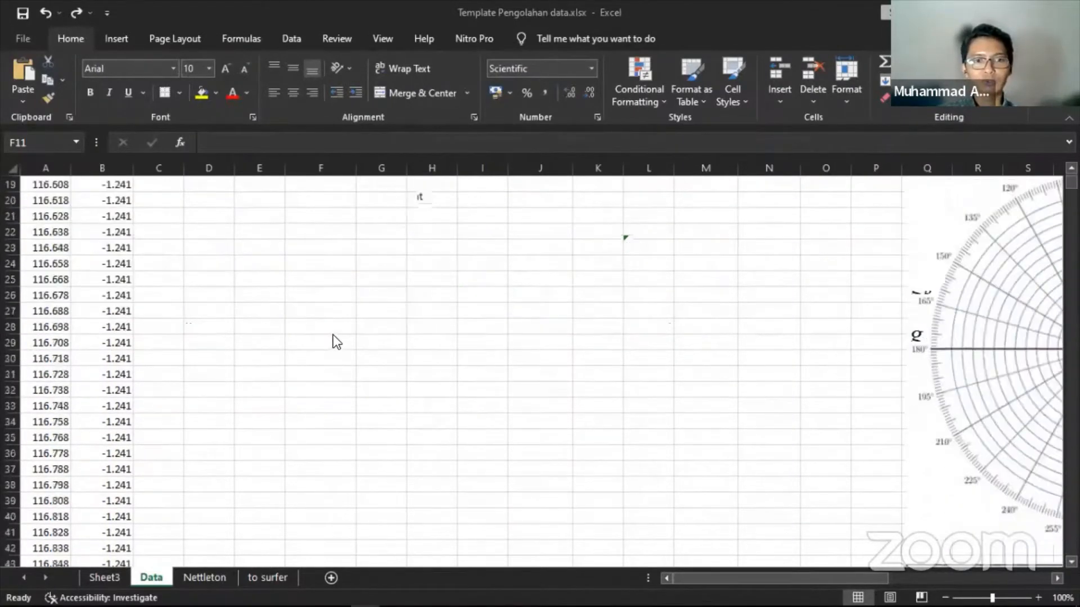
scroll(320, 302, "down", 8)
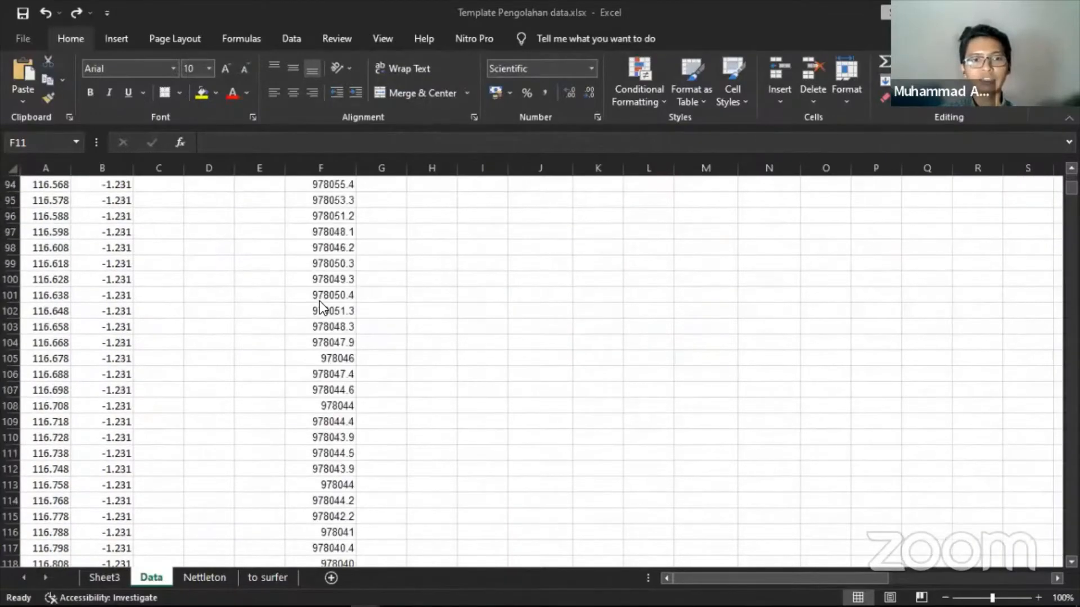
scroll(319, 302, "up", 7)
scroll(193, 332, "up", 20)
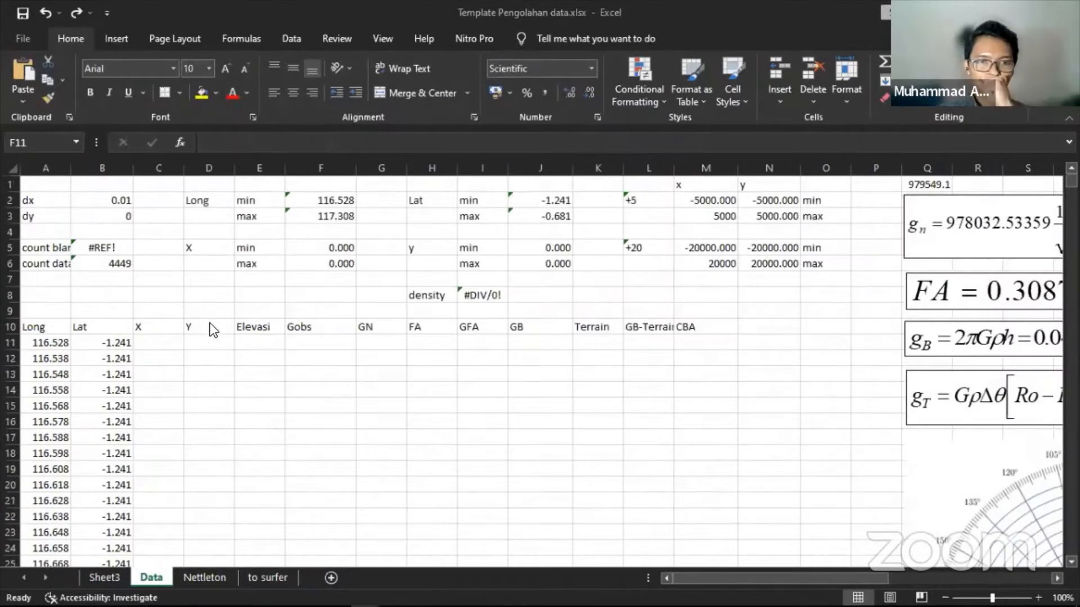
- Select the empty Elevasi cells E11:E18, return to E11, and switch to the browser
left_click(250, 340)
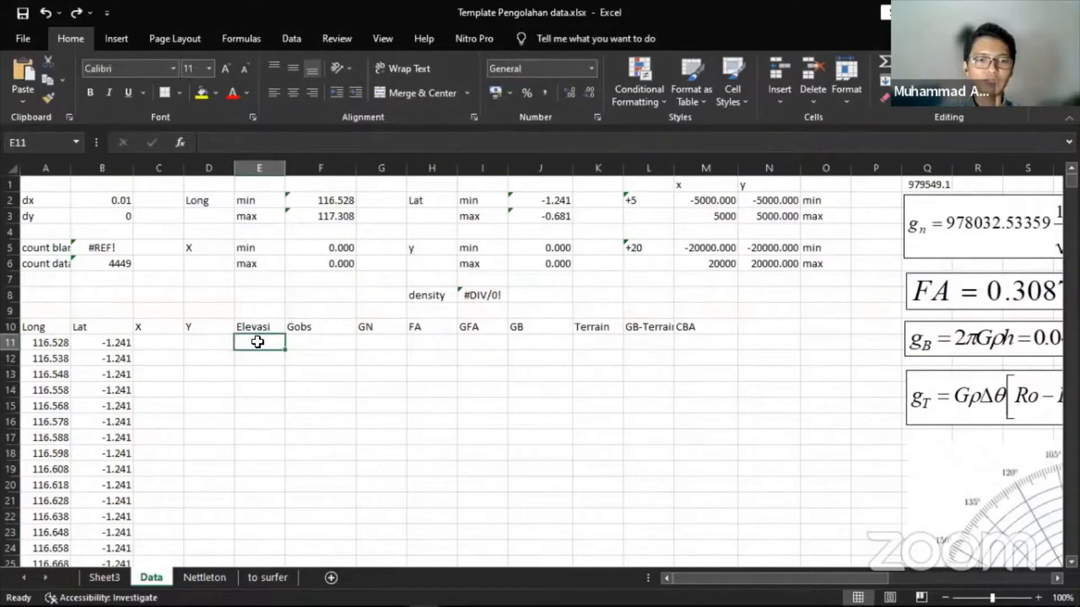
left_click_drag(257, 342, 259, 454)
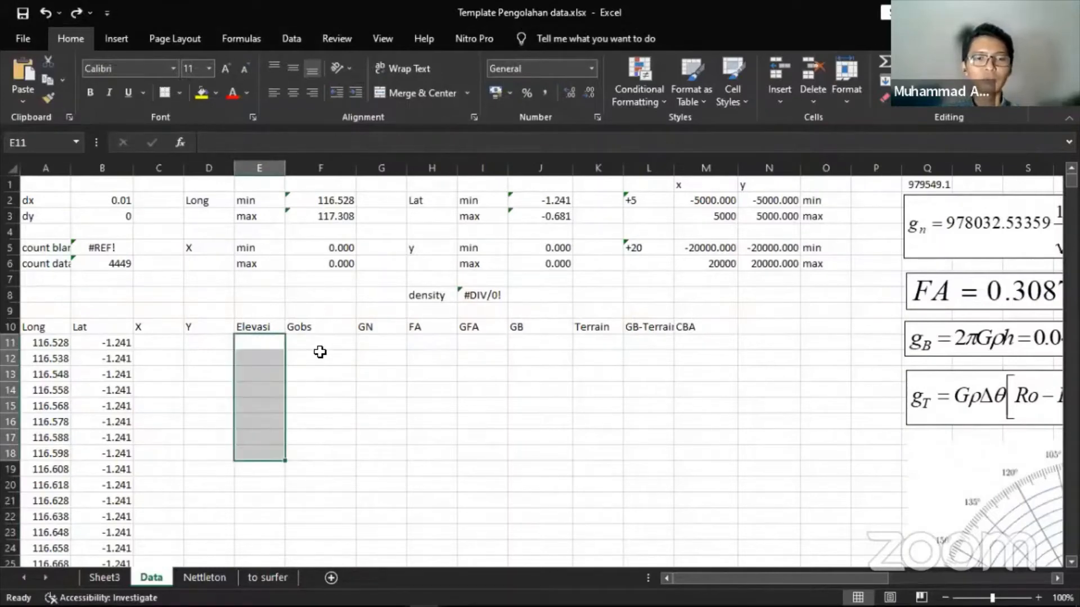
left_click(277, 345)
mouse_move(128, 605)
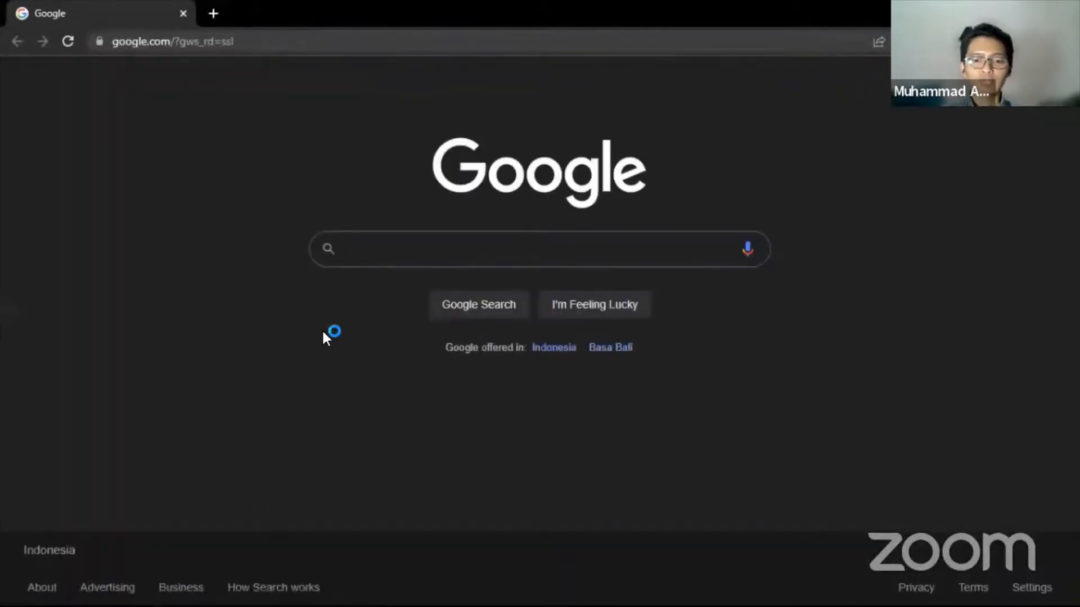
- Search Google for 'usgs earth explorer'
type("usgs earth")
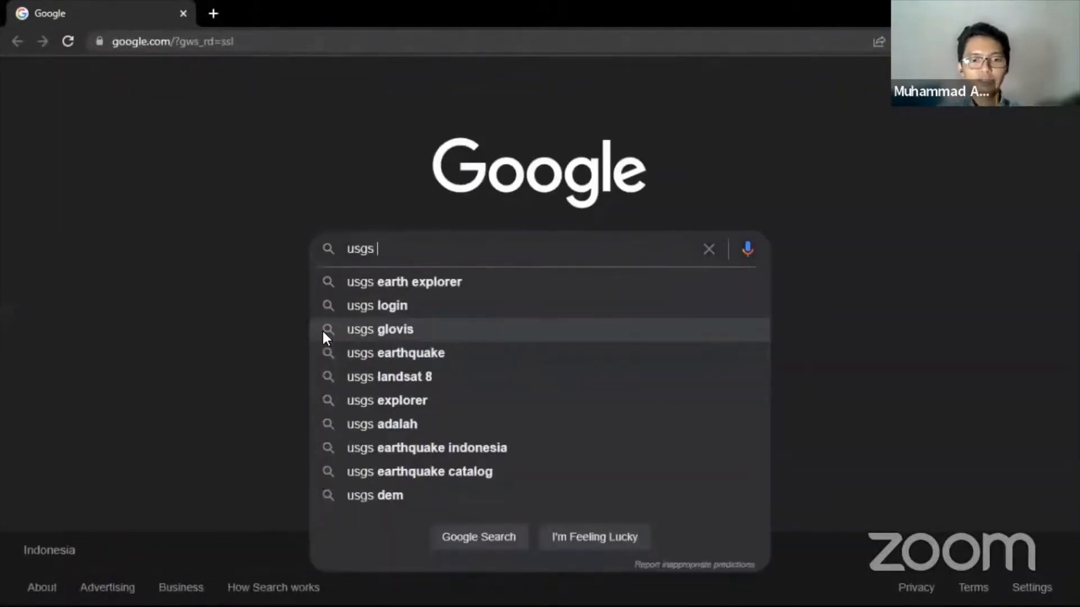
key("Down")
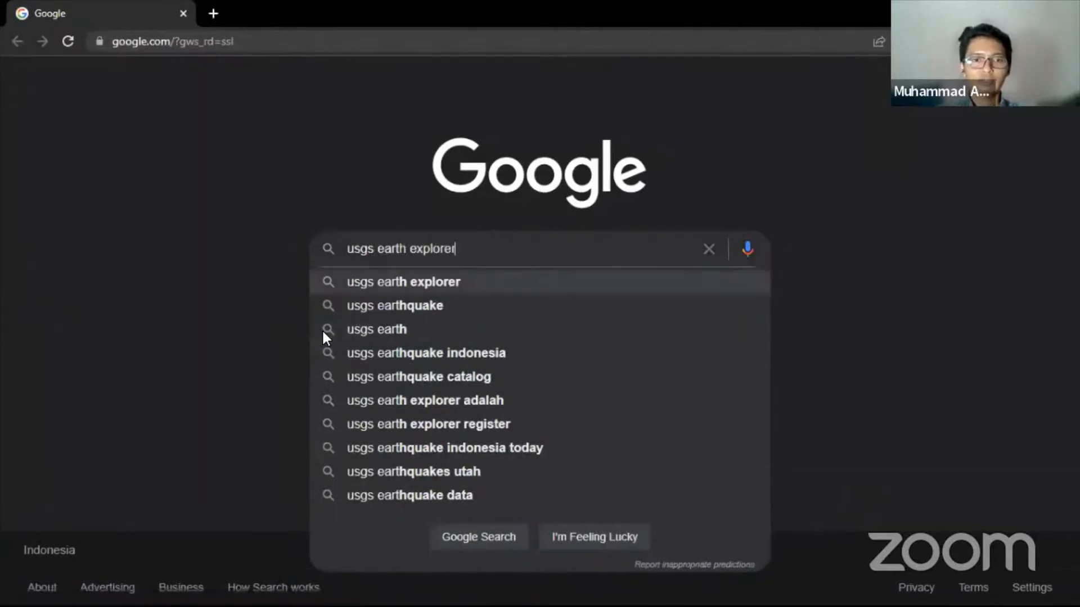
key("Return")
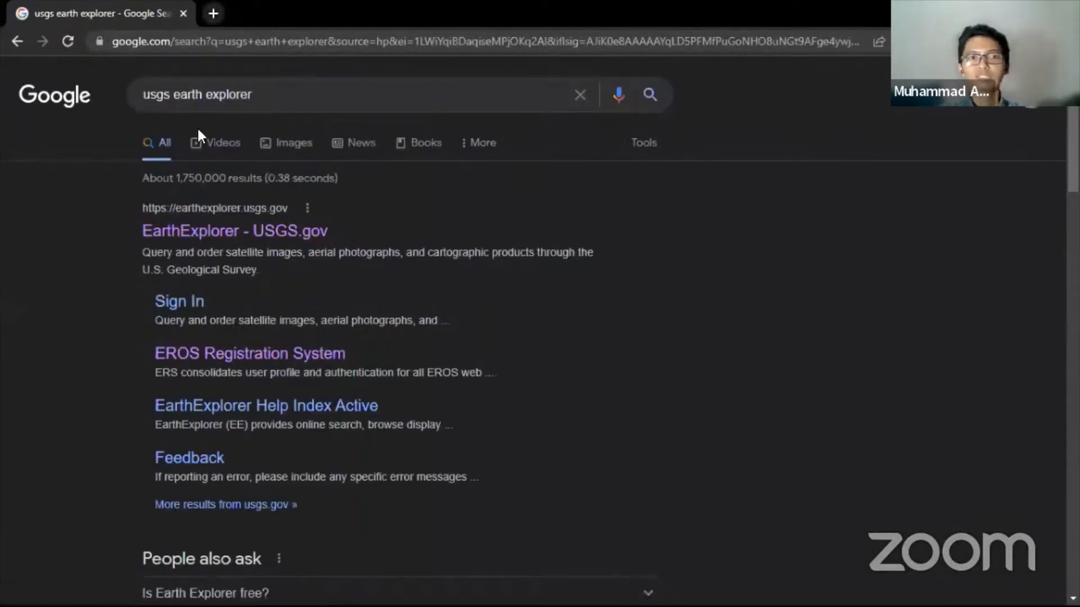
- Search 'demnas' in a new tab and open the DEMNAS elevation model page
key("ctrl+t")
type("demnas")
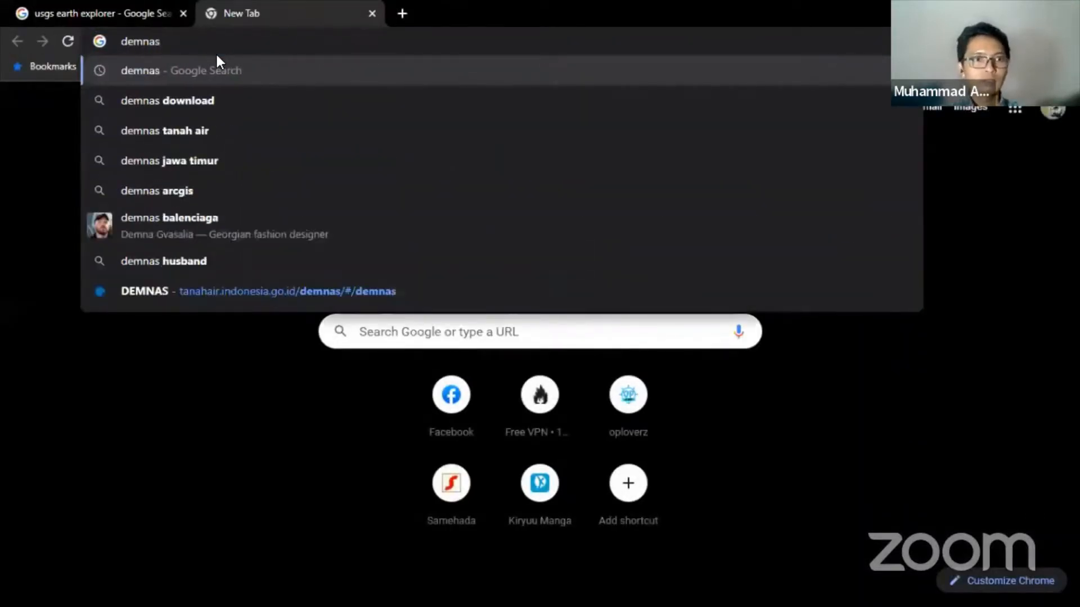
key("Return")
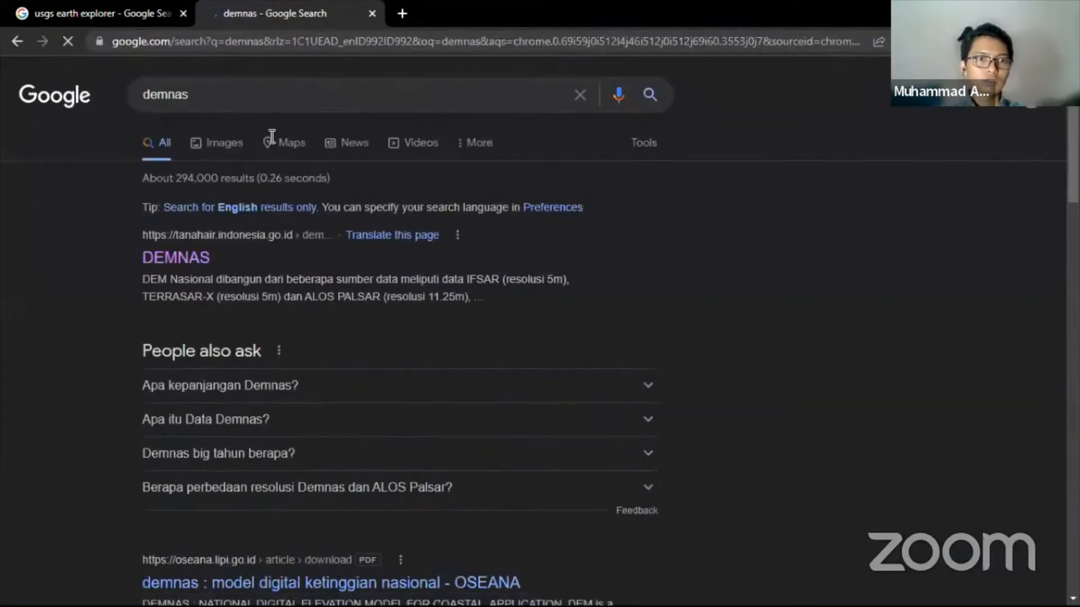
left_click(191, 263)
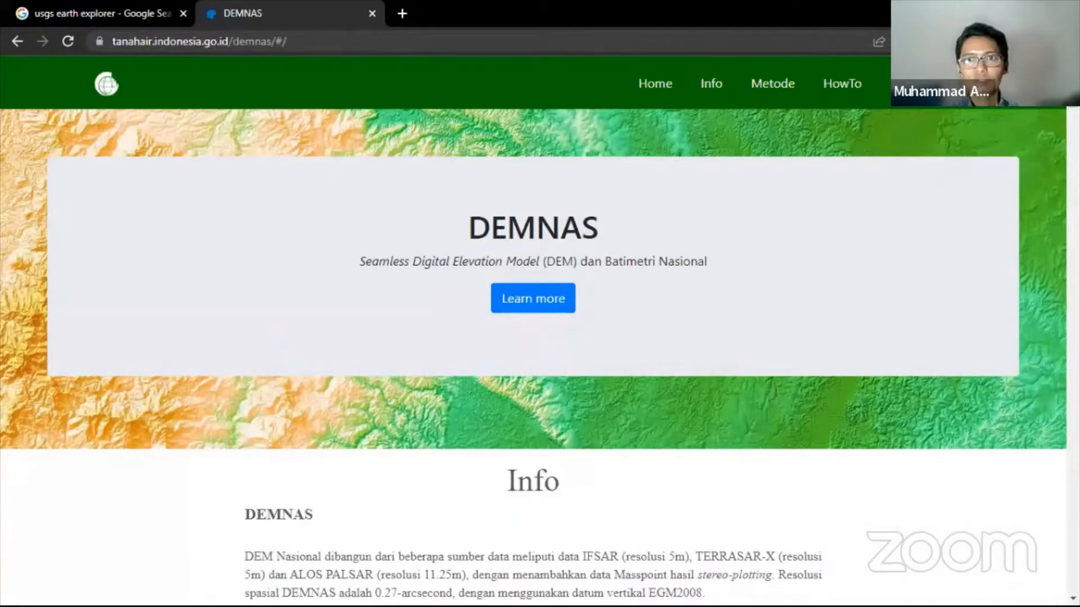
- Open DEMNAS data access, log in to the geoportal, then return to the EarthExplorer results tab
left_click(920, 84)
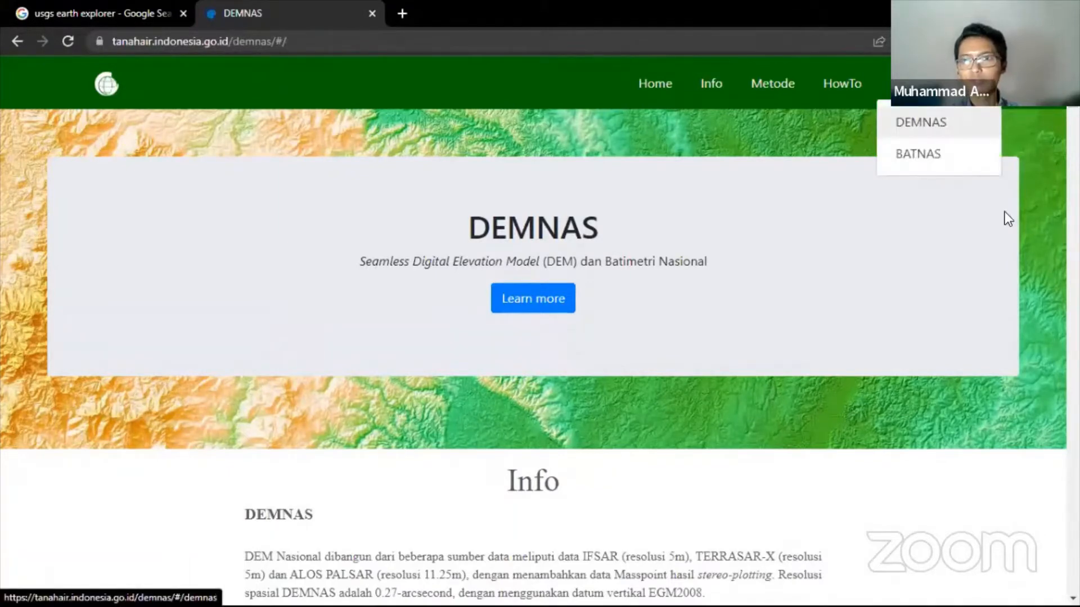
left_click(973, 124)
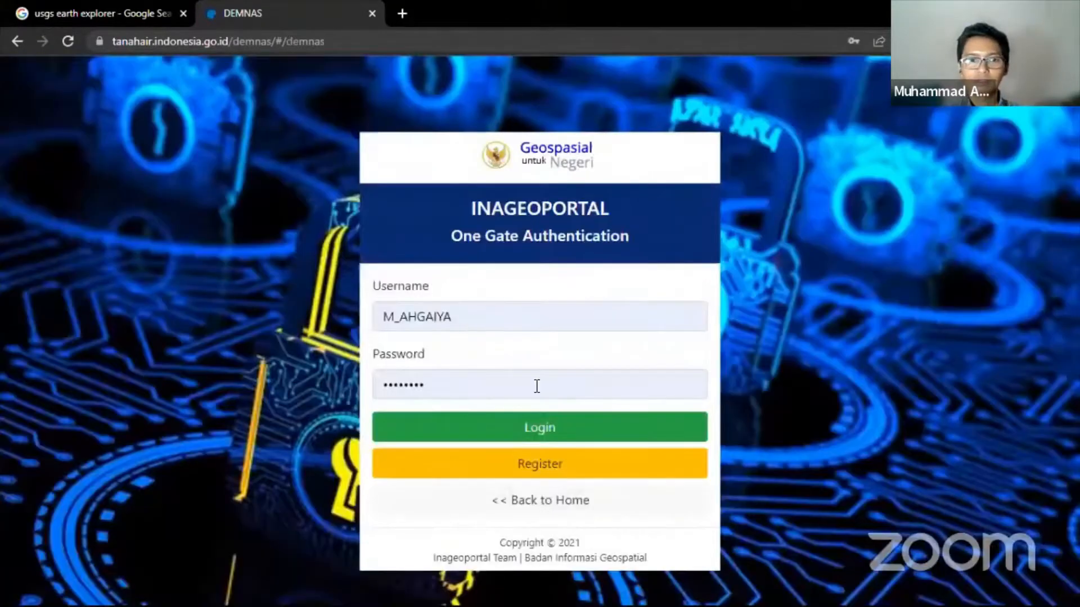
left_click(535, 428)
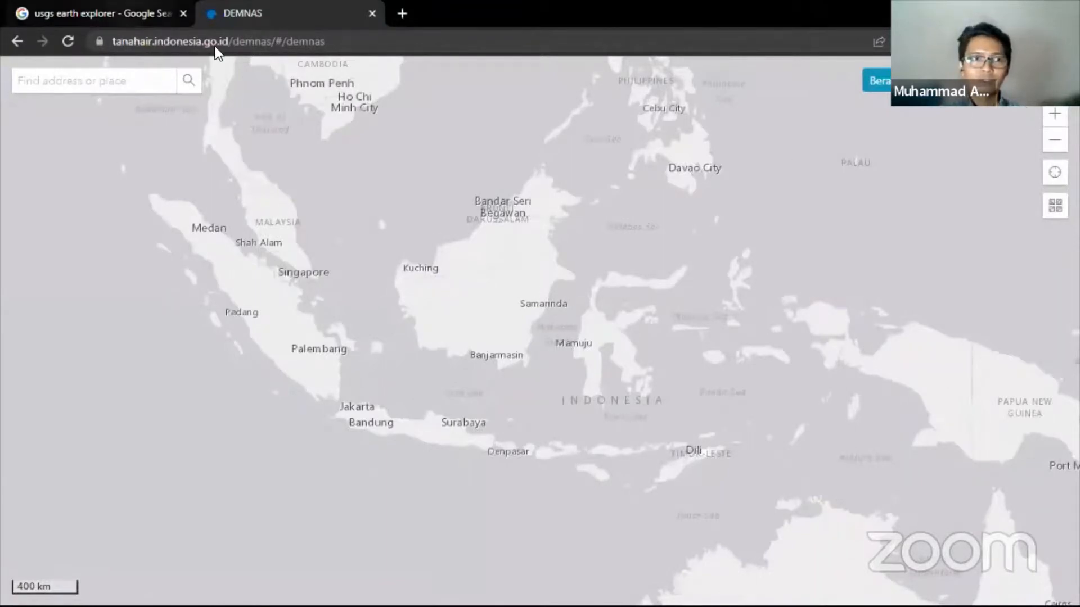
left_click(163, 13)
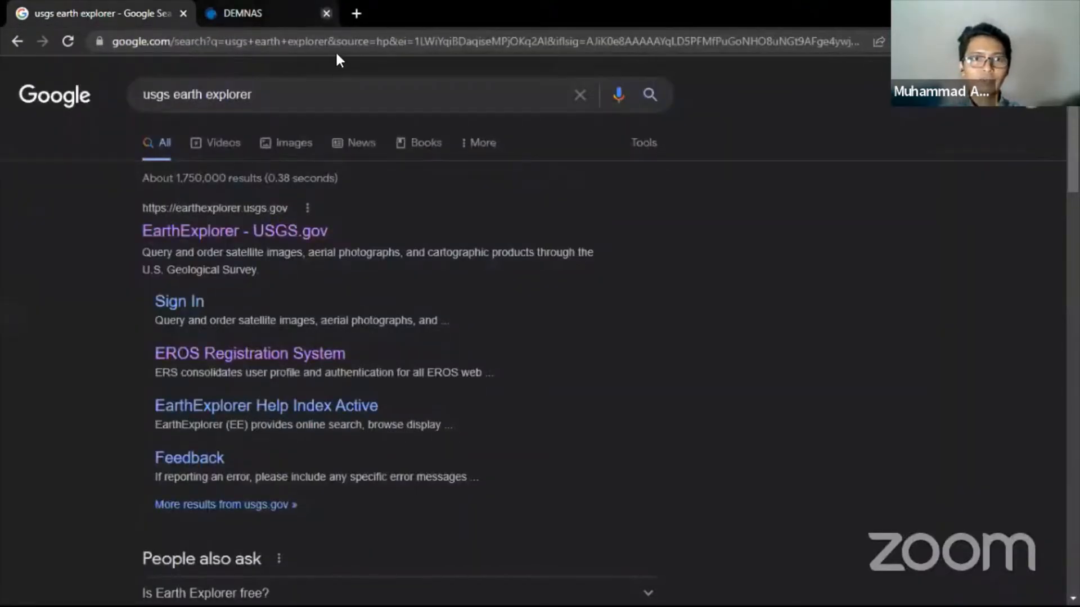
- Close the DEMNAS tab and open the USGS EarthExplorer site, scrolling its search page
left_click(371, 13)
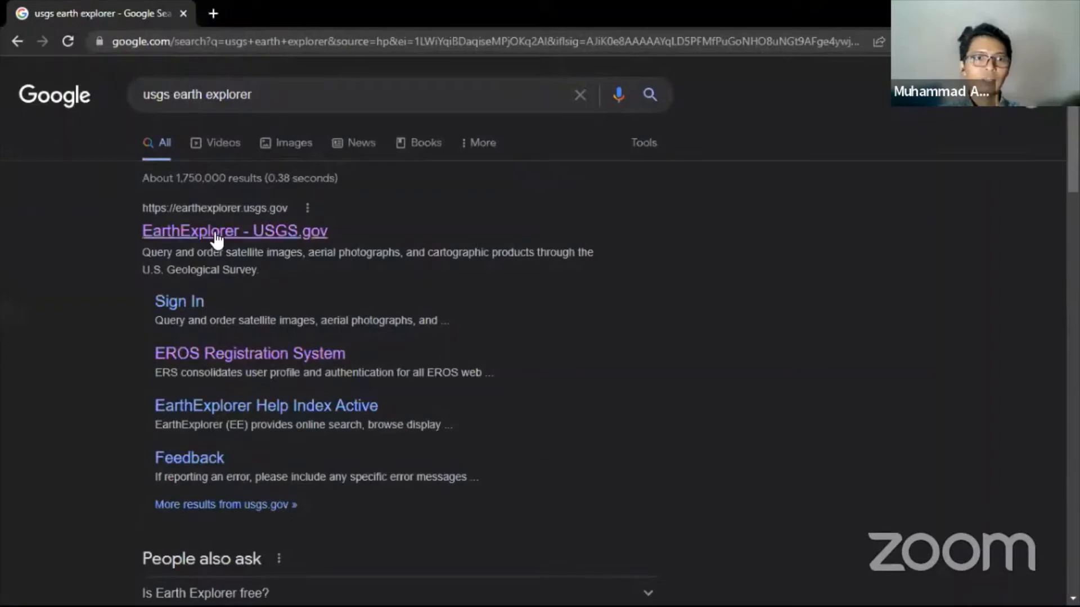
left_click(302, 245)
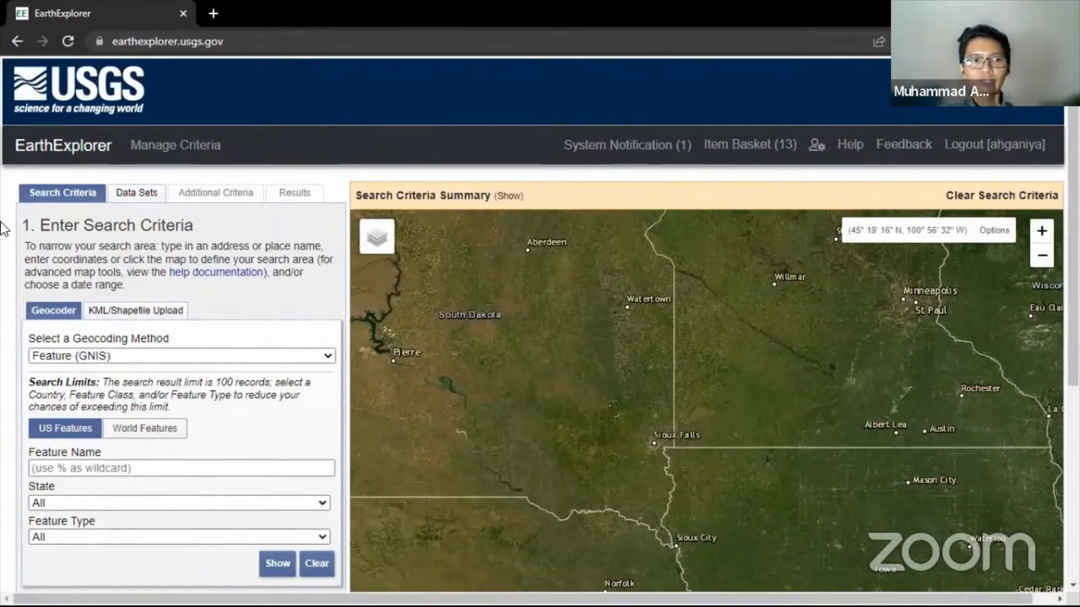
scroll(3, 236, "down", 3)
scroll(3, 230, "up", 2)
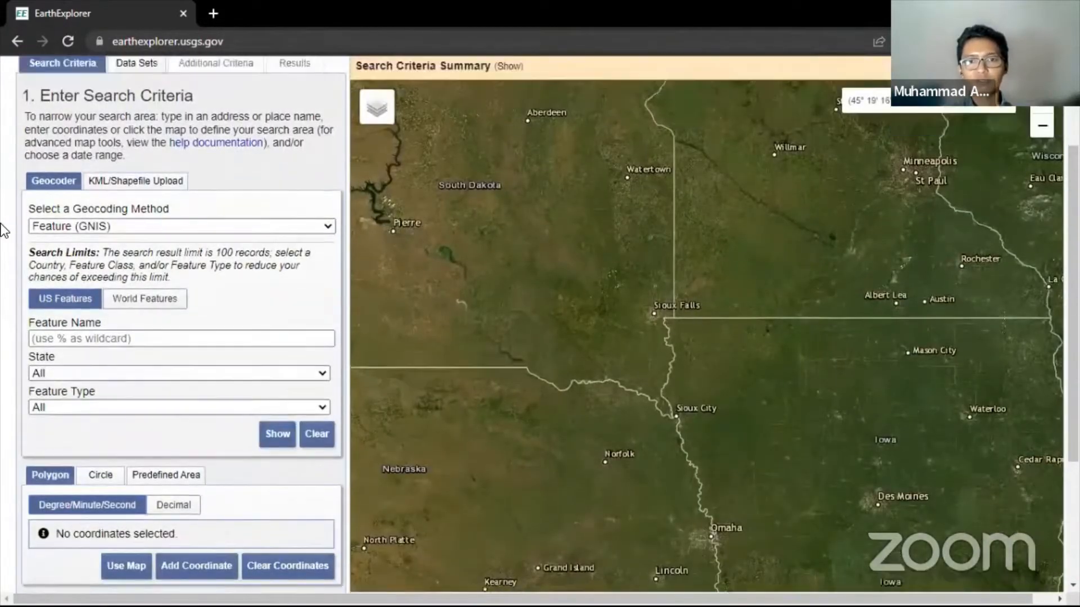
scroll(3, 231, "down", 3)
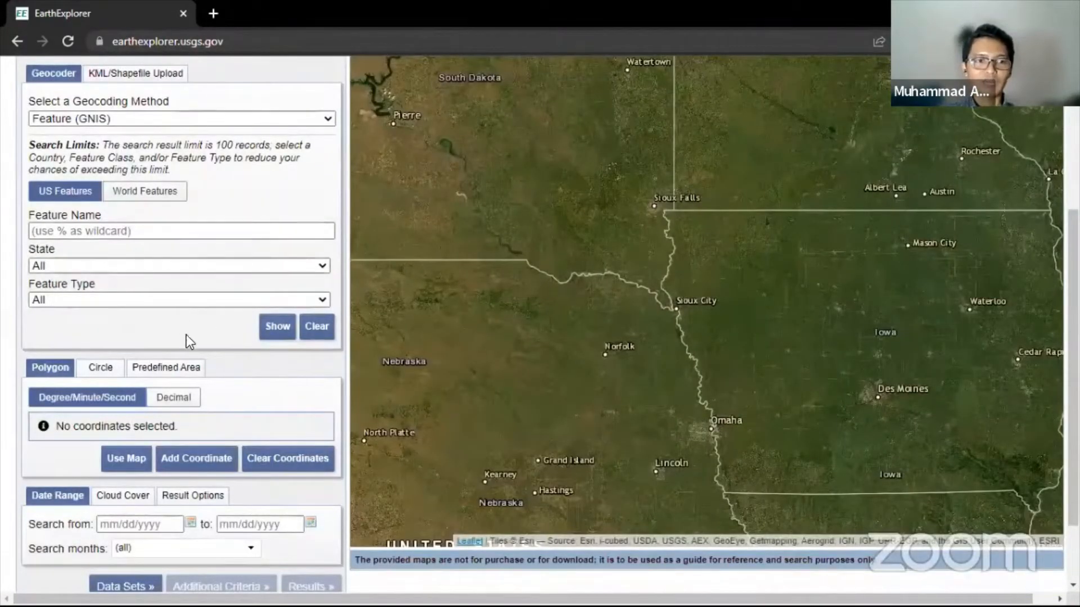
scroll(3, 215, "down", 1)
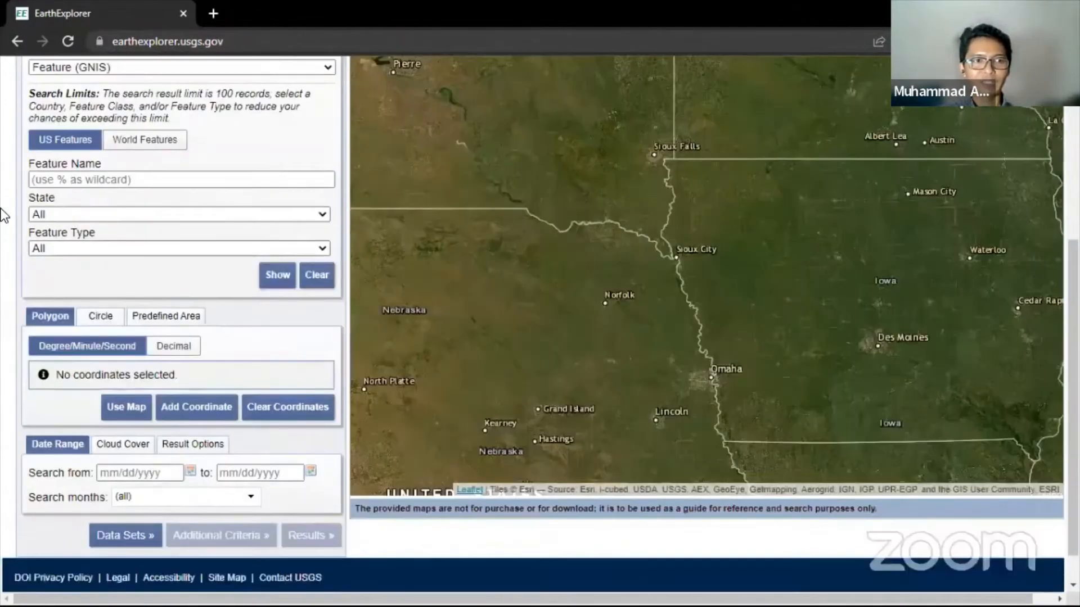
scroll(26, 144, "up", 5)
scroll(90, 337, "down", 4)
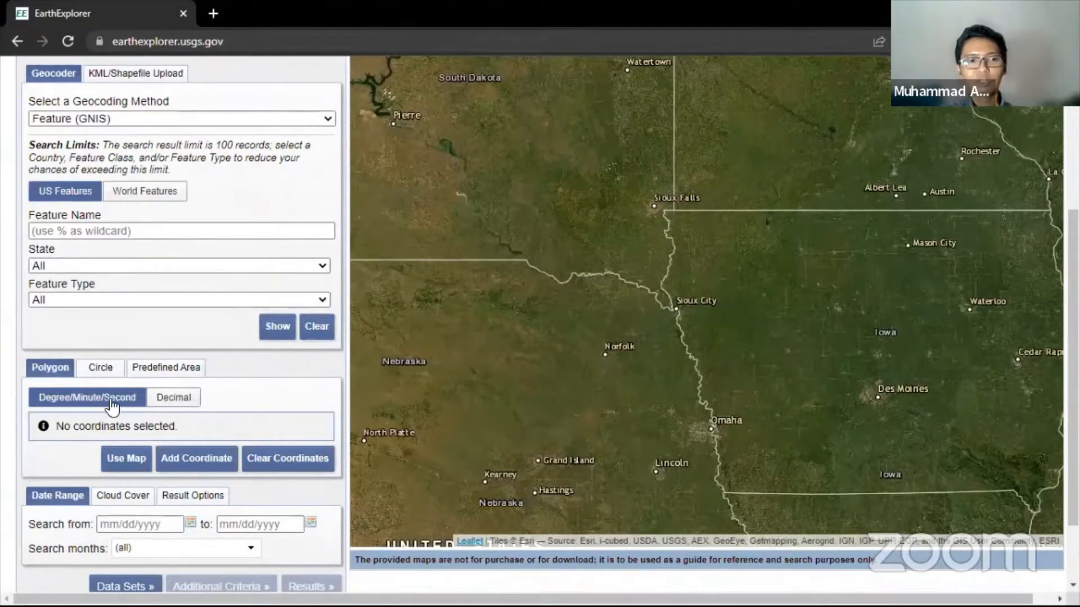
- Switch coordinate entry to Decimal, close the empty coordinate form unused, and return to Excel
left_click(173, 400)
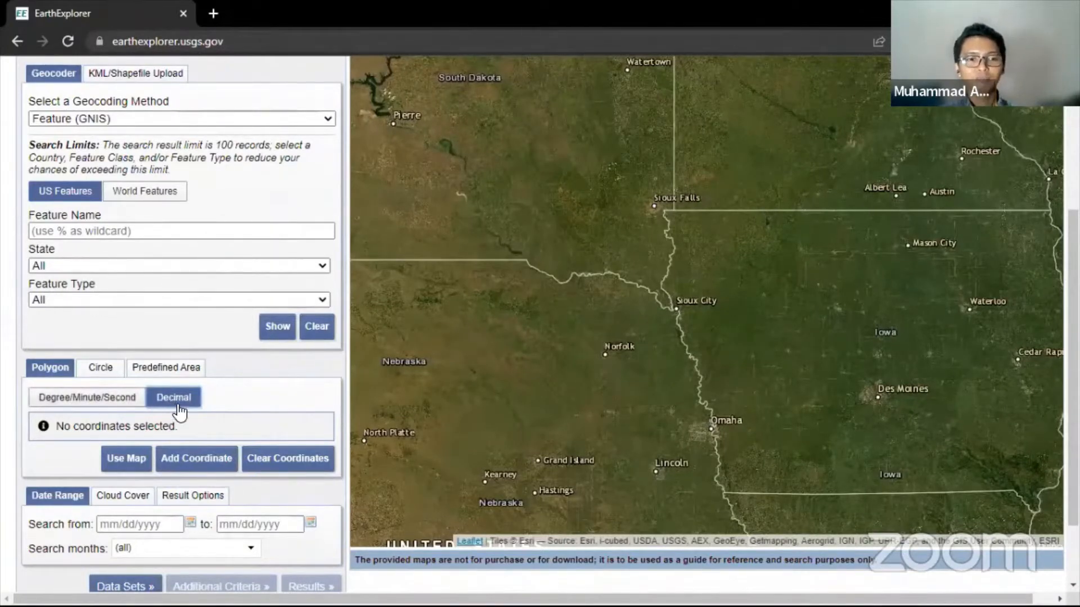
left_click(181, 474)
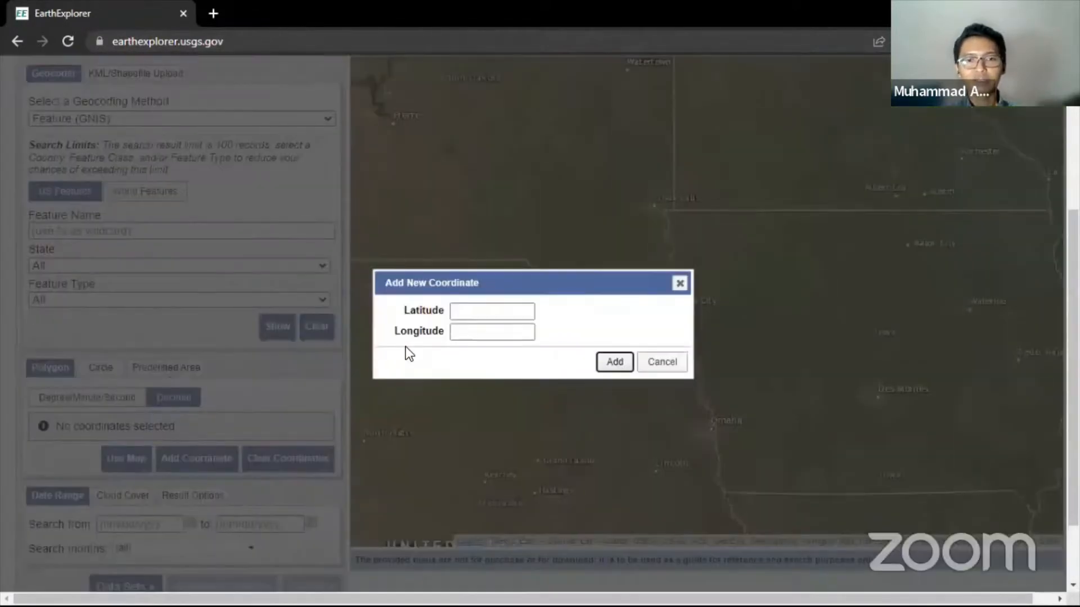
left_click_drag(510, 288, 527, 212)
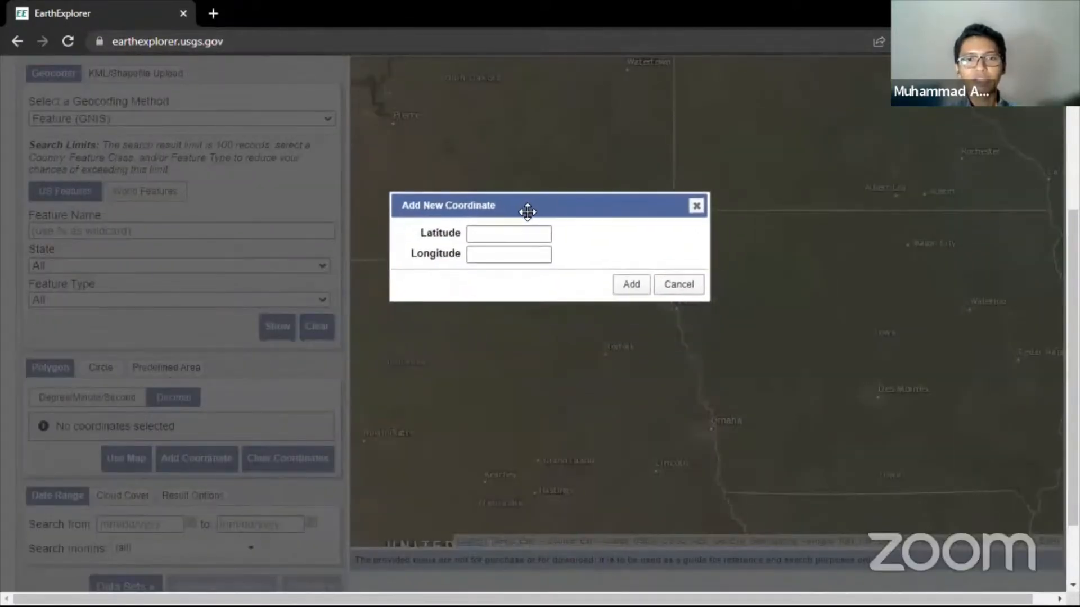
left_click(486, 257)
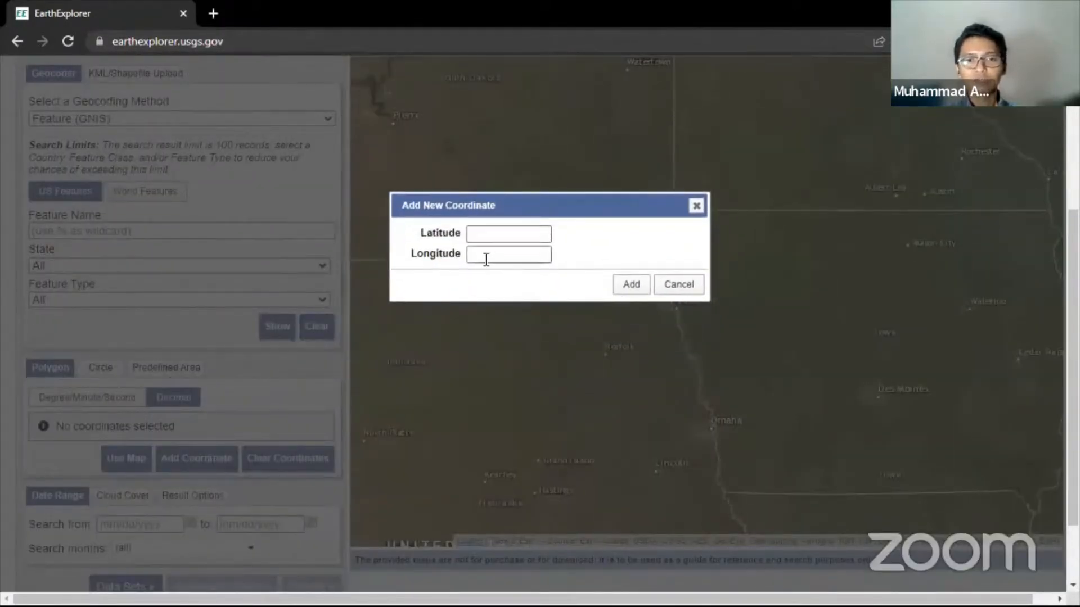
left_click(695, 207)
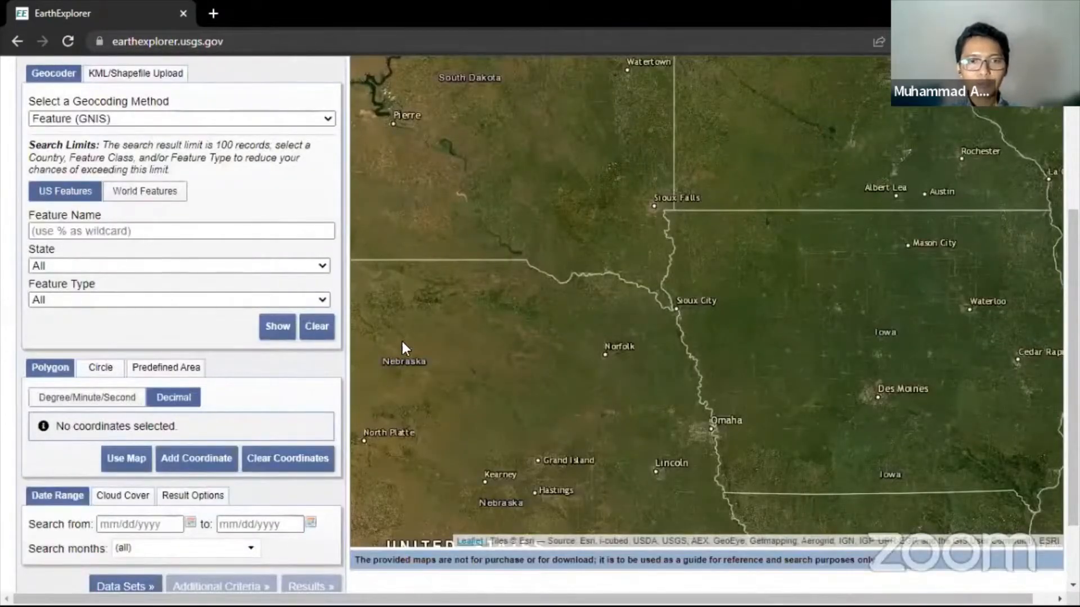
key("alt+Tab")
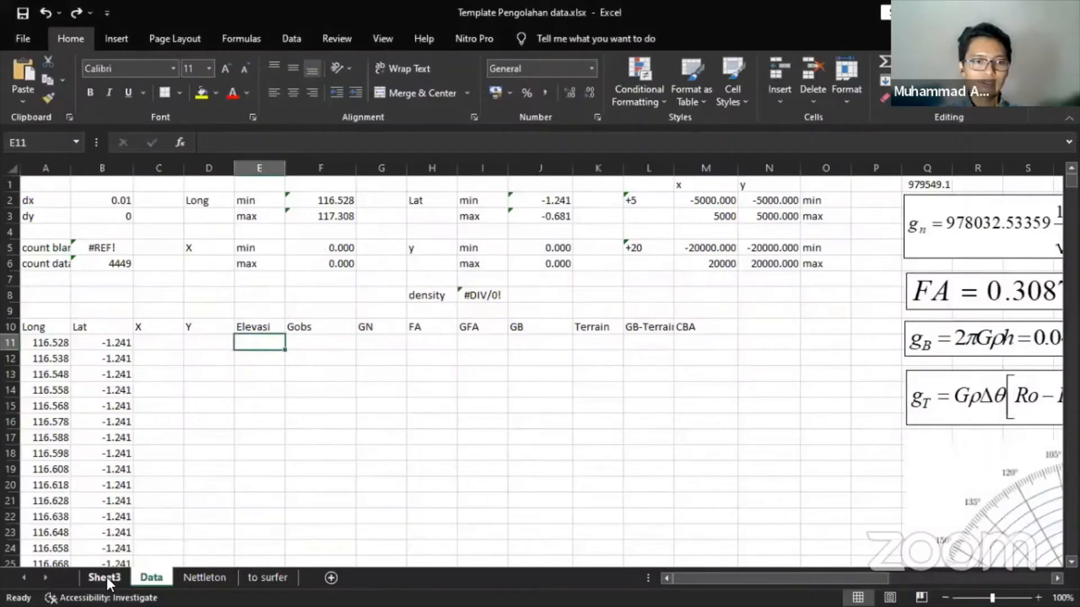
- Switch to Sheet3 and select the converted Long and Lat results in rows 21–22
left_click(104, 577)
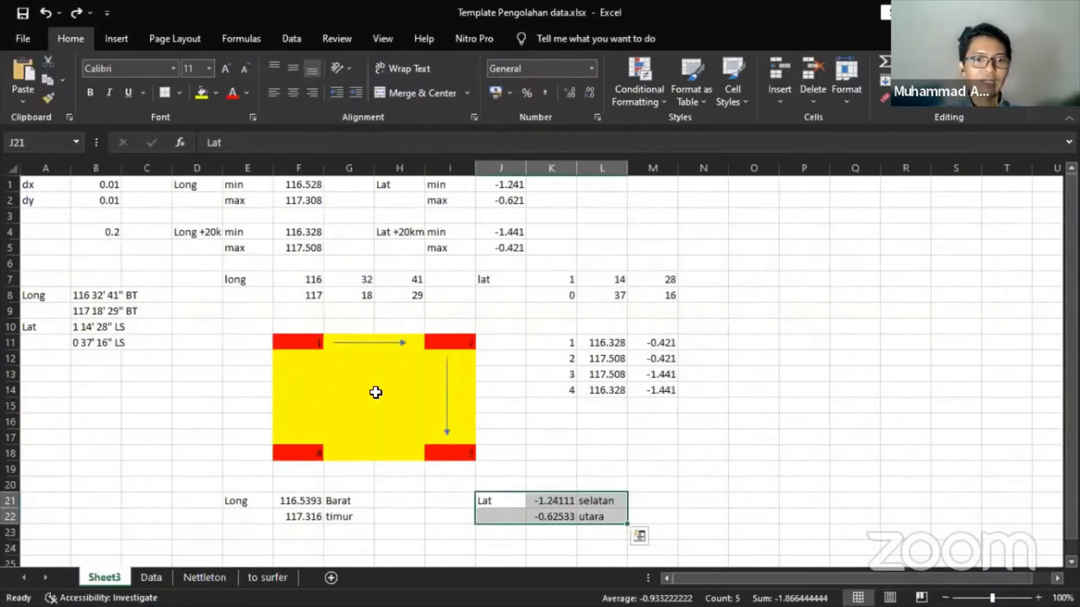
left_click_drag(285, 501, 593, 522)
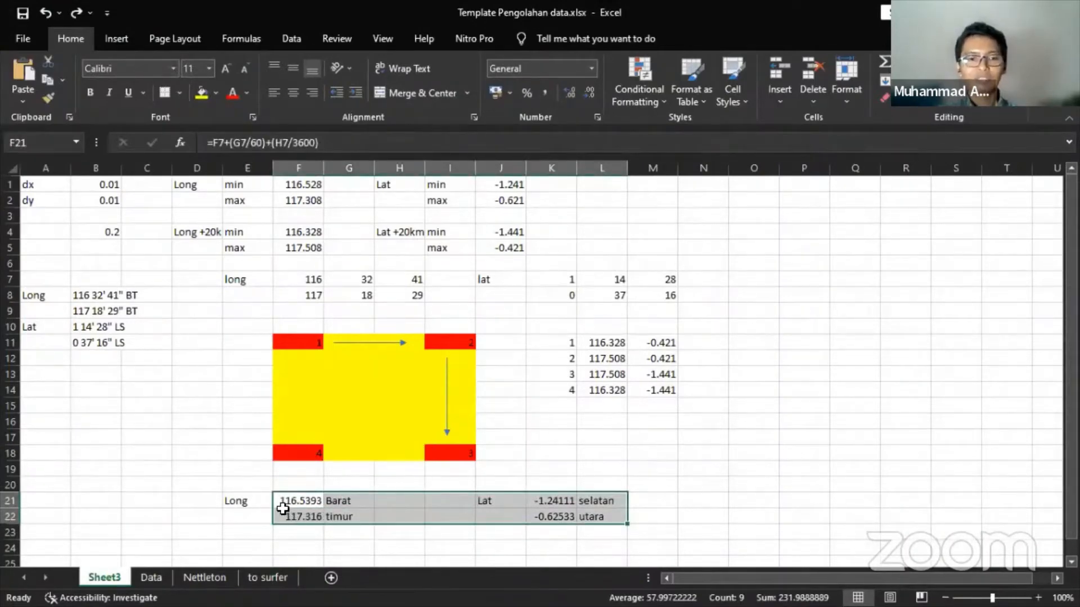
left_click_drag(281, 502, 547, 518)
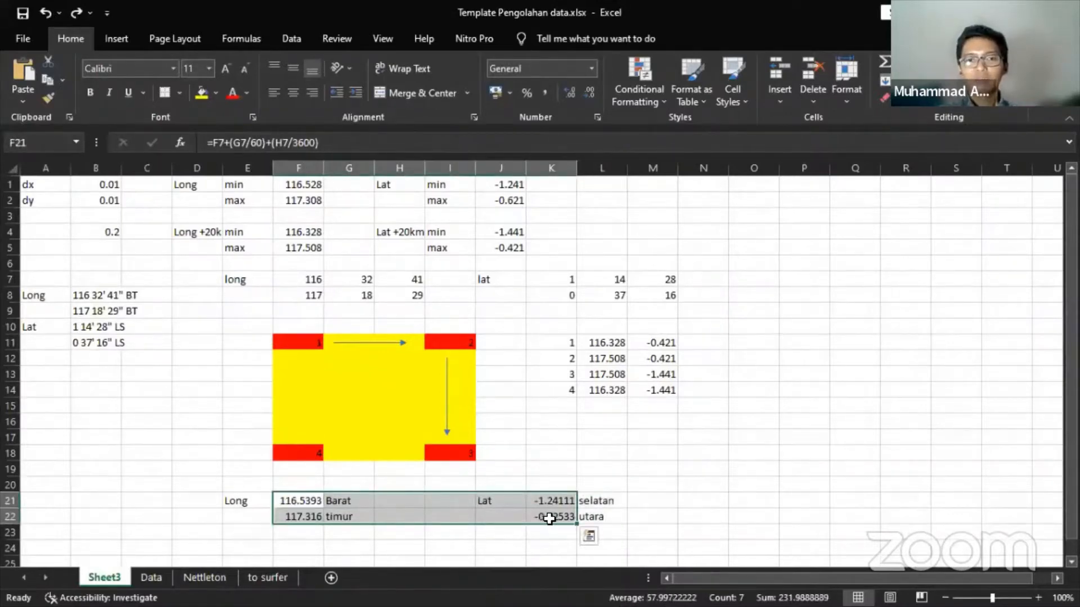
- Highlight the yellow study-area box and point out its corners 1–4 (F11, I11, I18, F18)
left_click(304, 343)
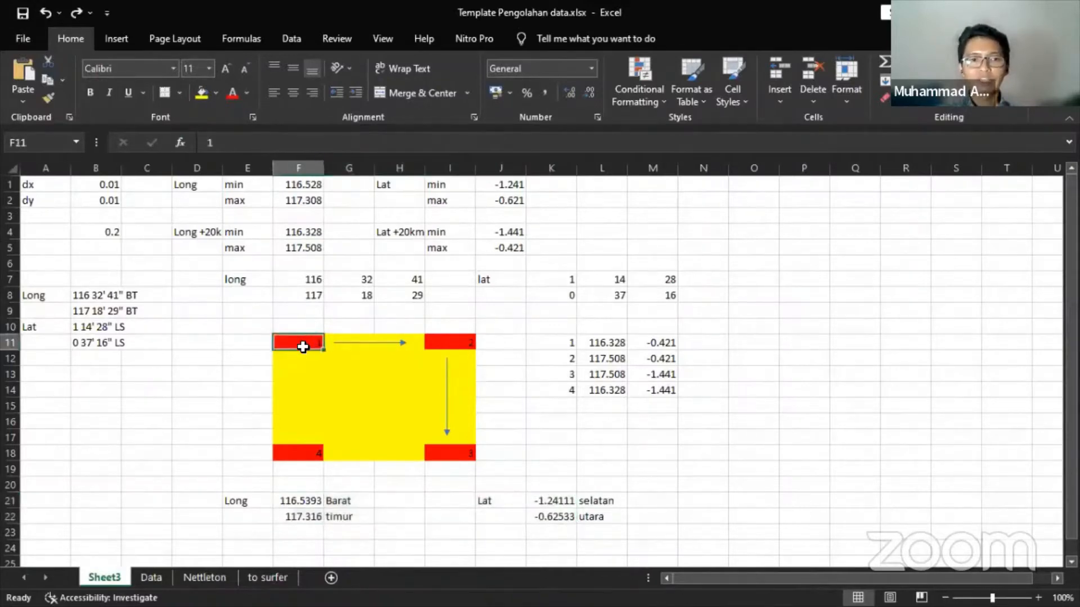
left_click_drag(303, 347, 458, 450)
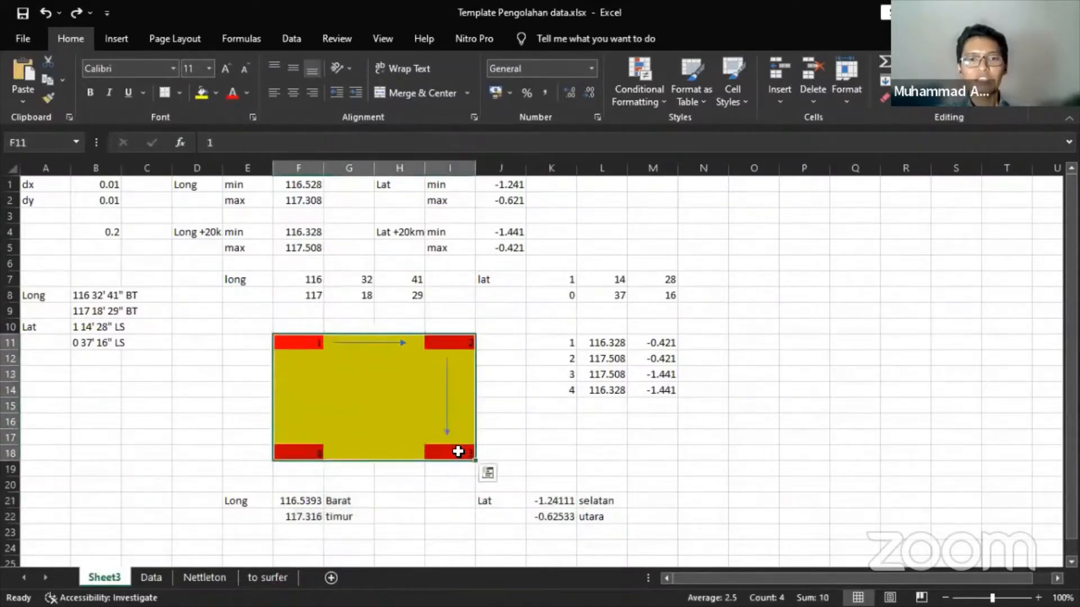
left_click(241, 362)
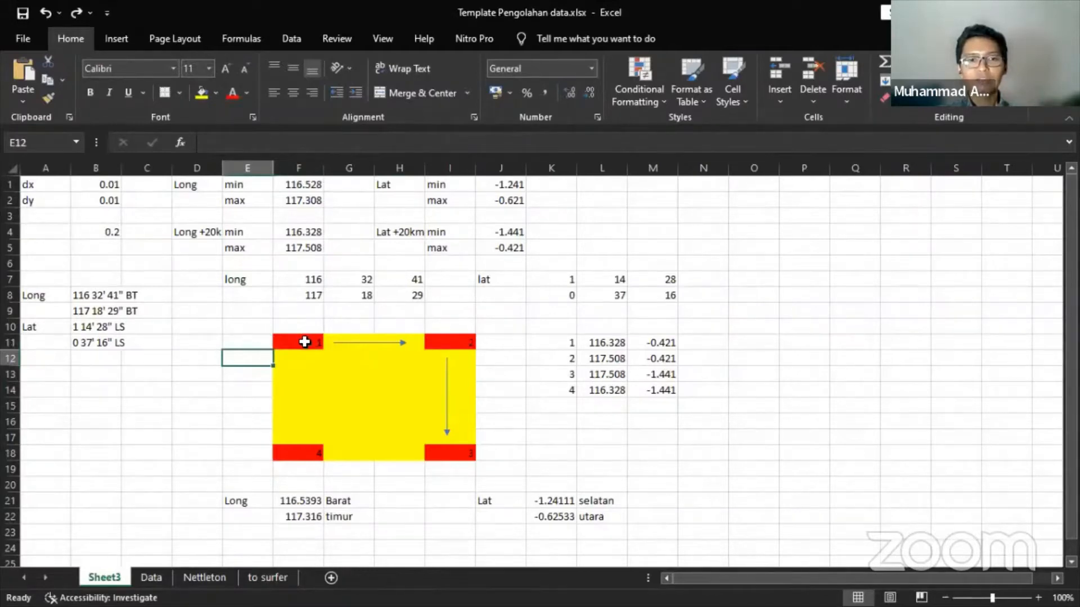
left_click_drag(305, 342, 465, 444)
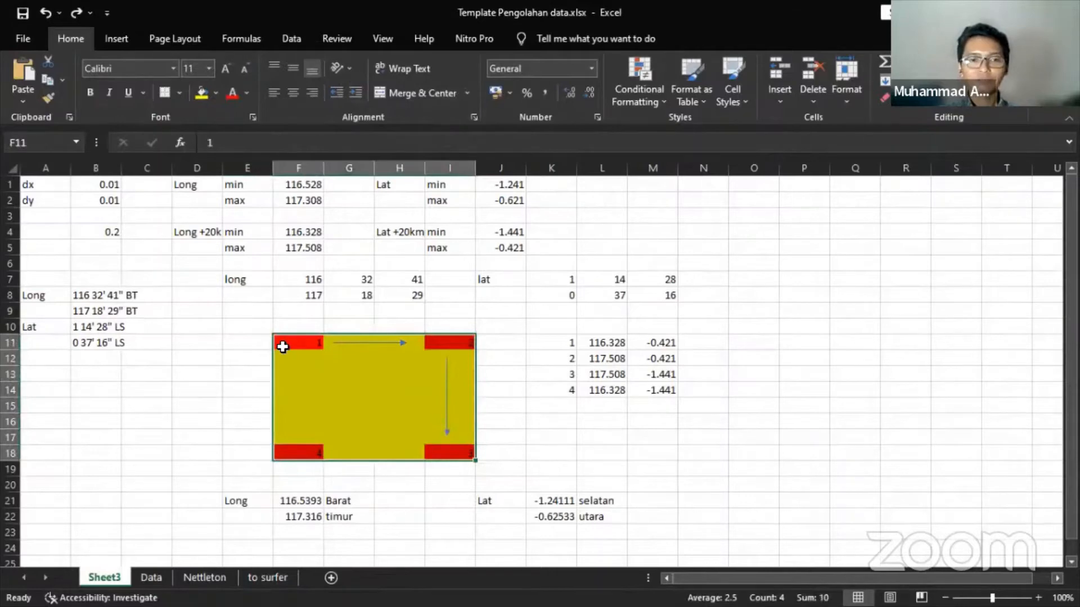
left_click(282, 349)
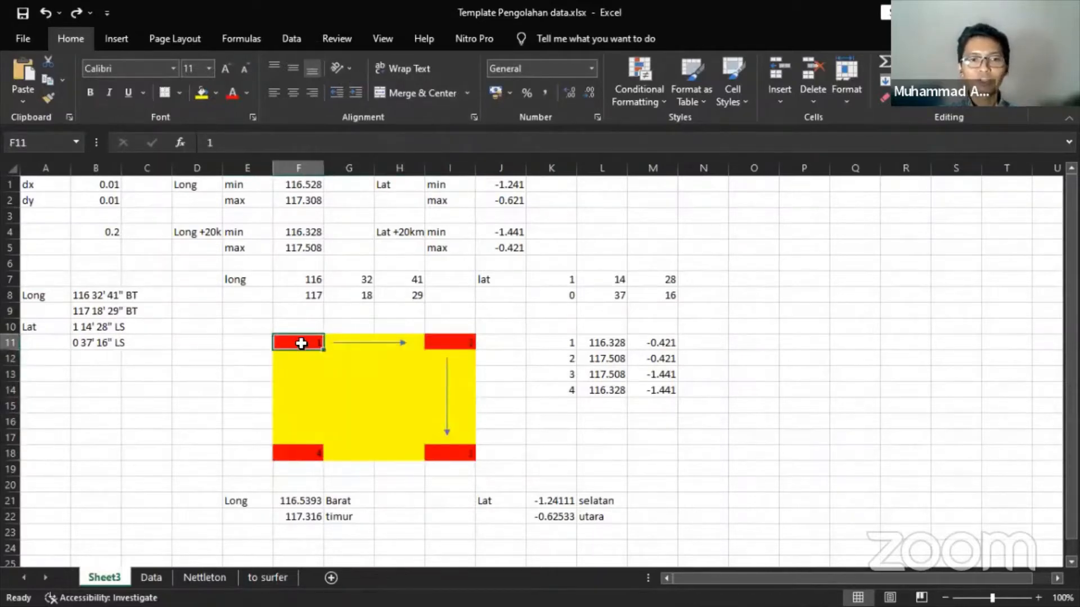
left_click(444, 342)
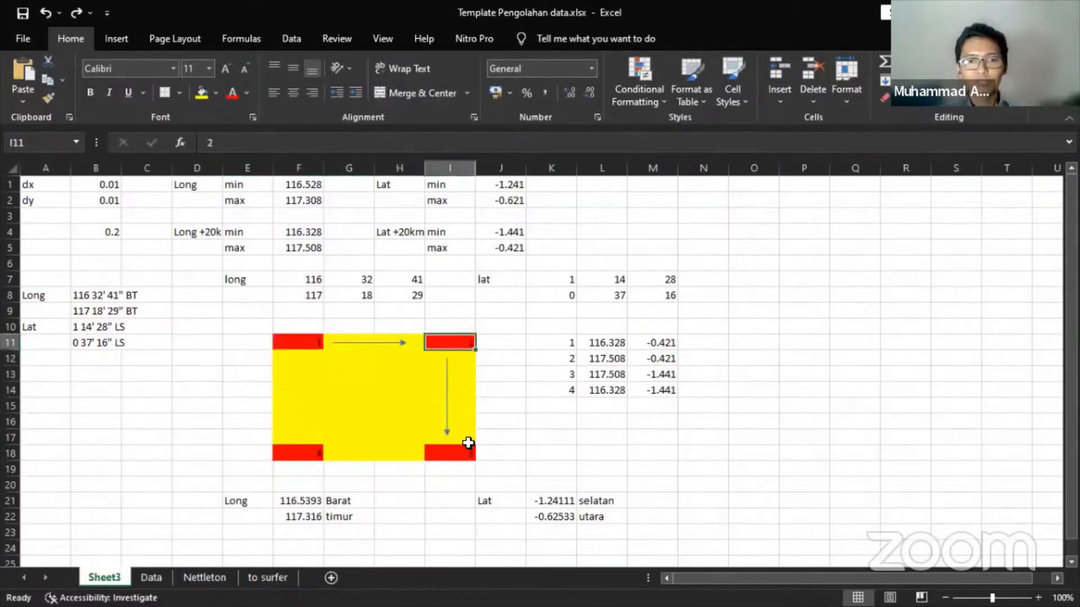
left_click(449, 452)
left_click(298, 453)
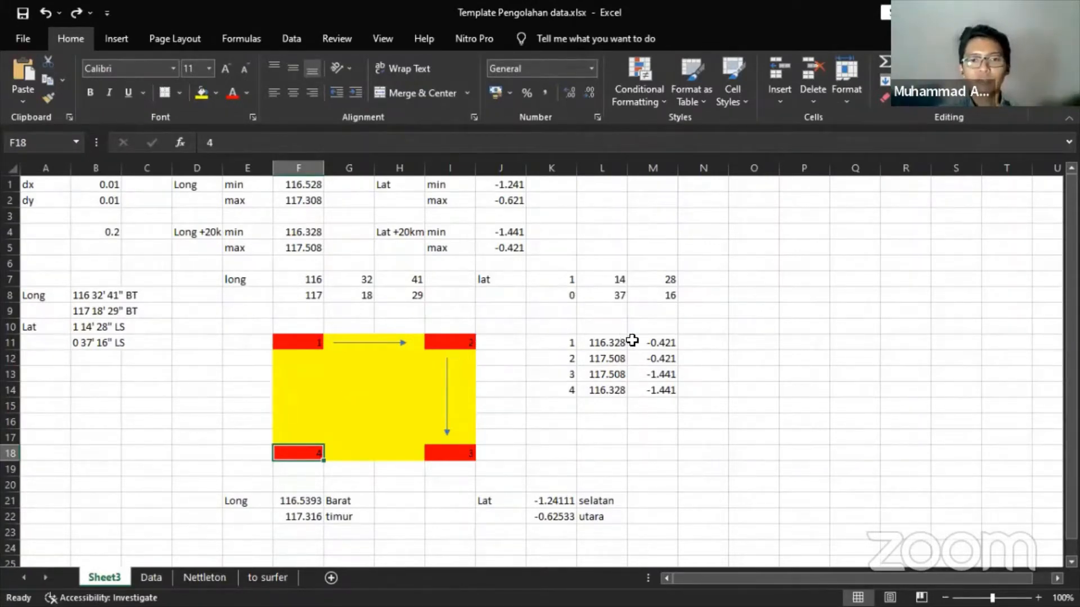
left_click(613, 343)
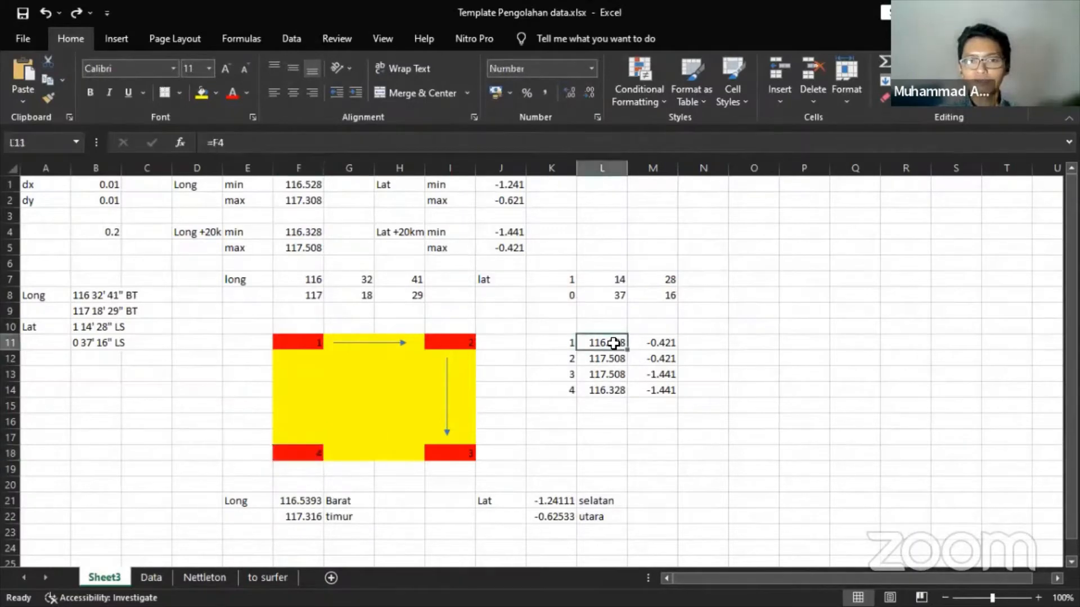
type("=F4")
key("ctrl+Return")
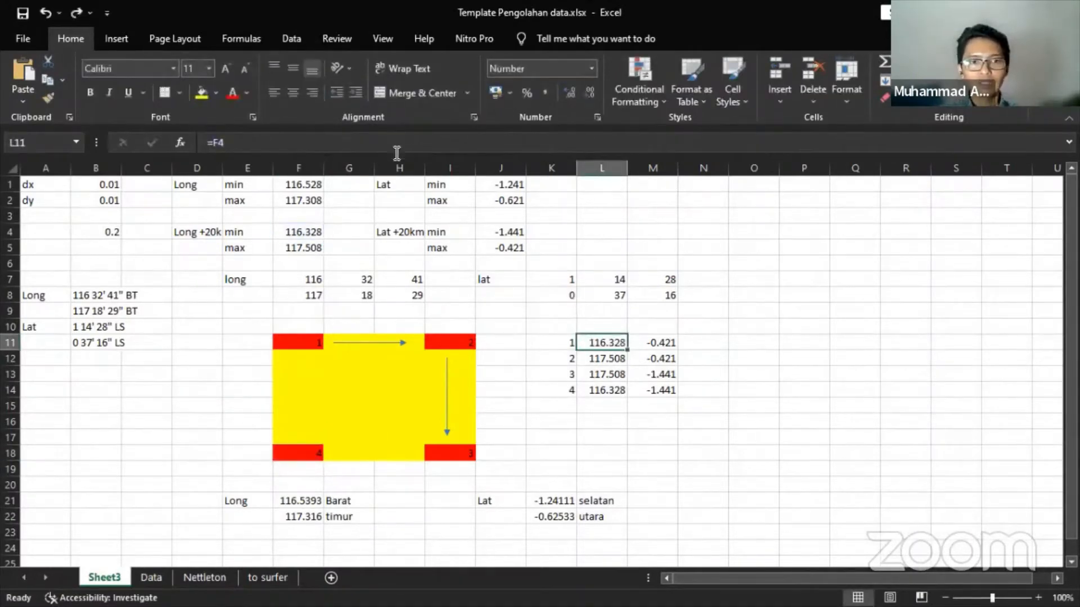
left_click(605, 325)
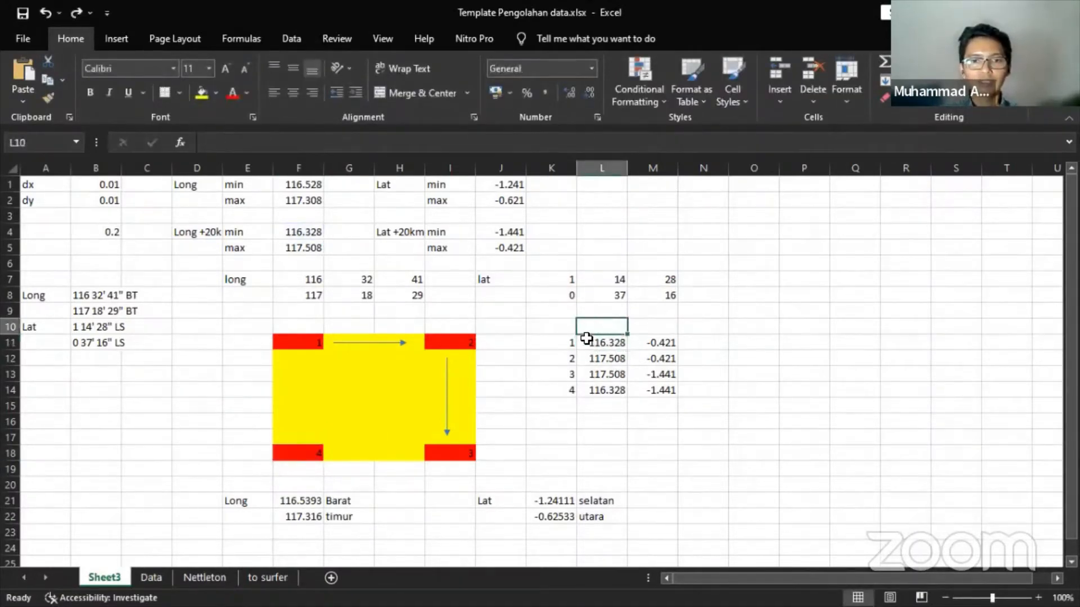
left_click(312, 341)
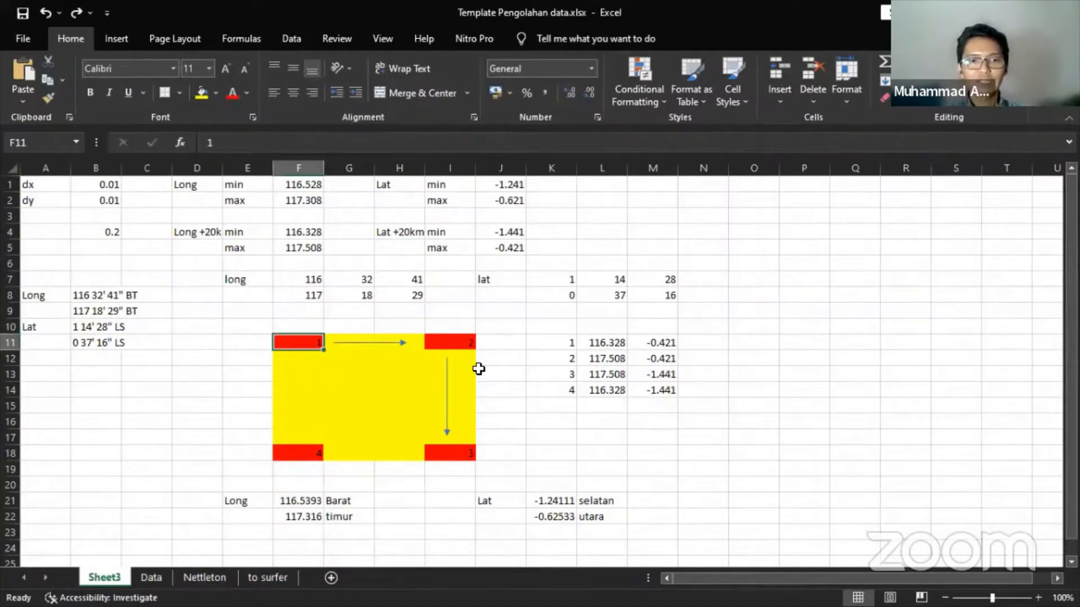
left_click(289, 278)
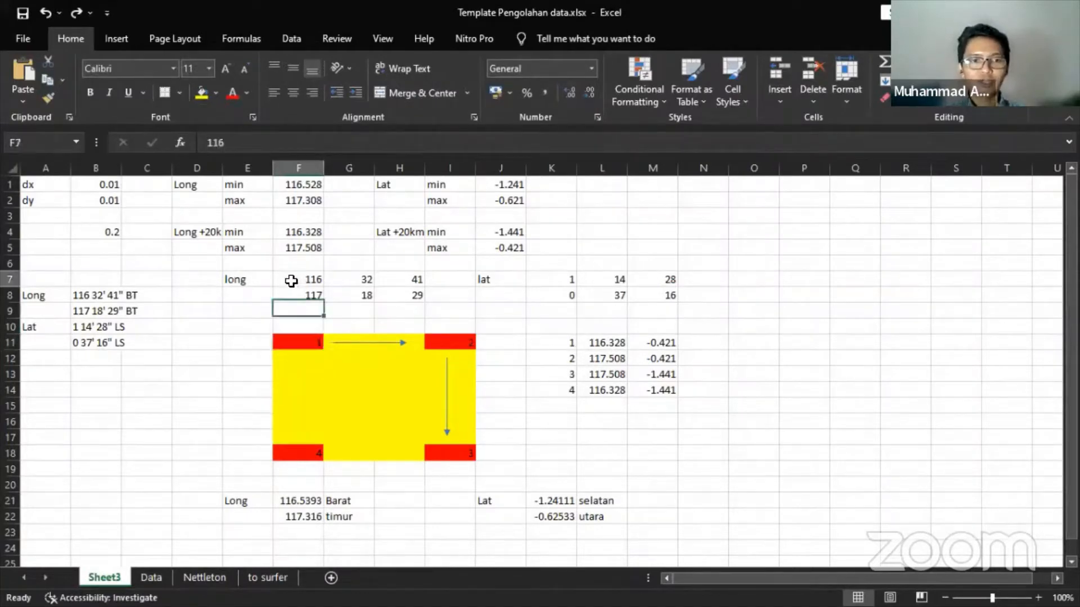
left_click(292, 233)
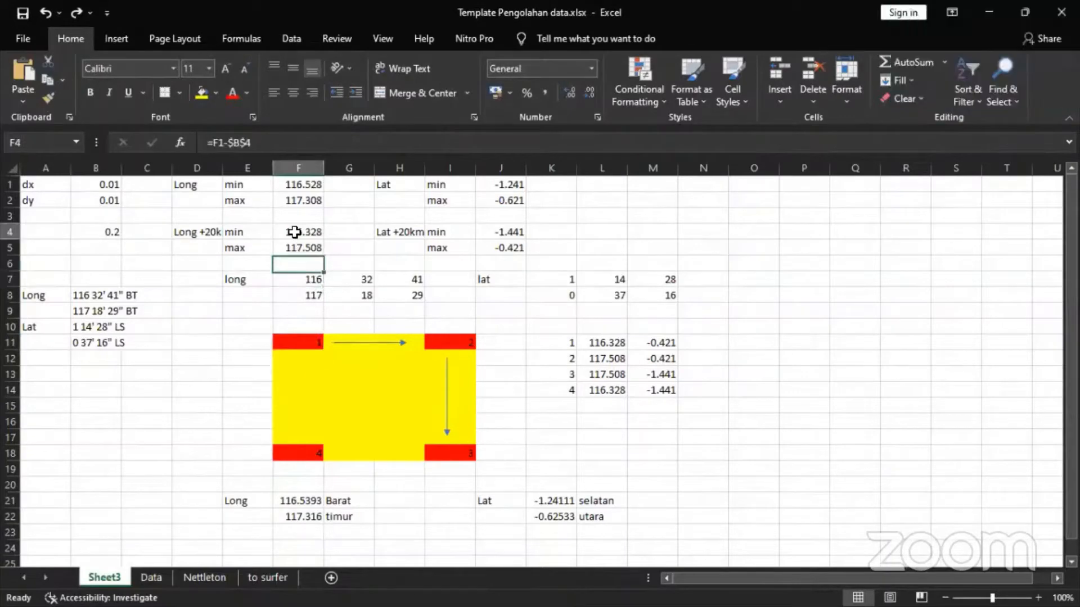
left_click(654, 341)
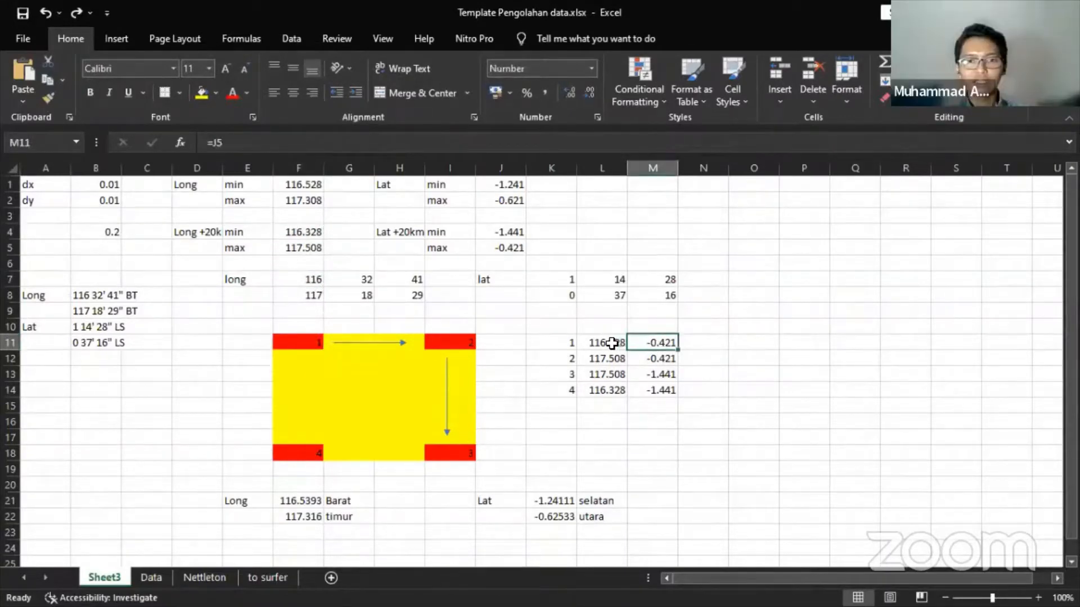
left_click(605, 152)
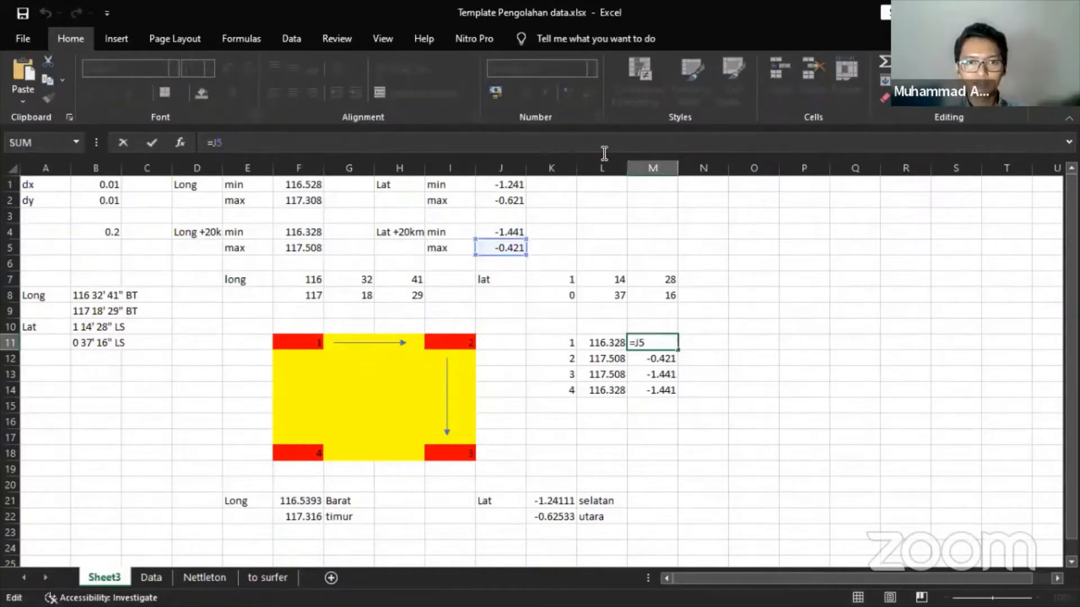
key("Escape")
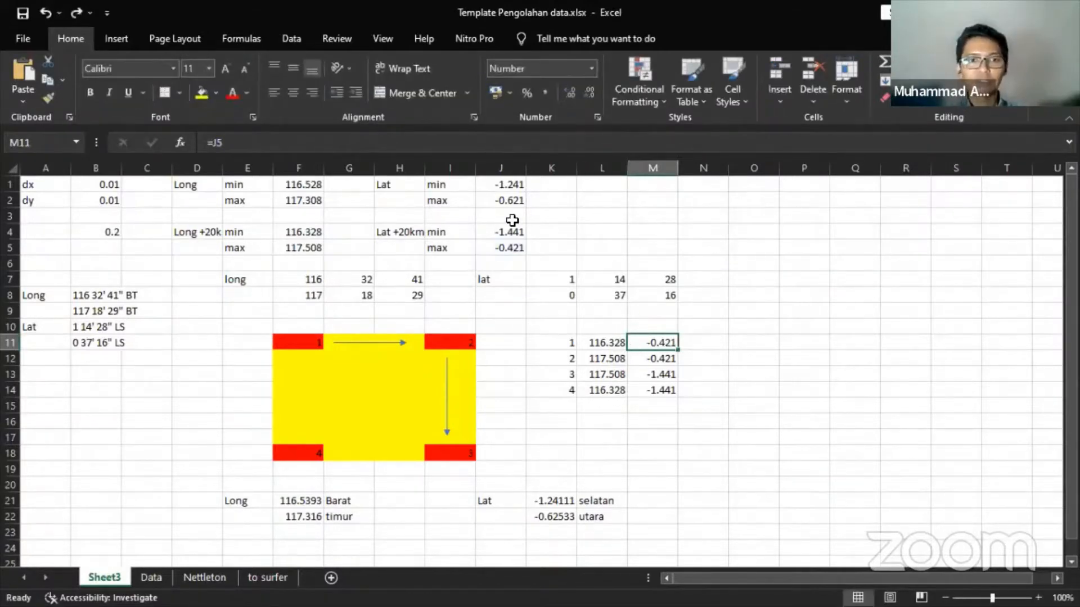
left_click(506, 249)
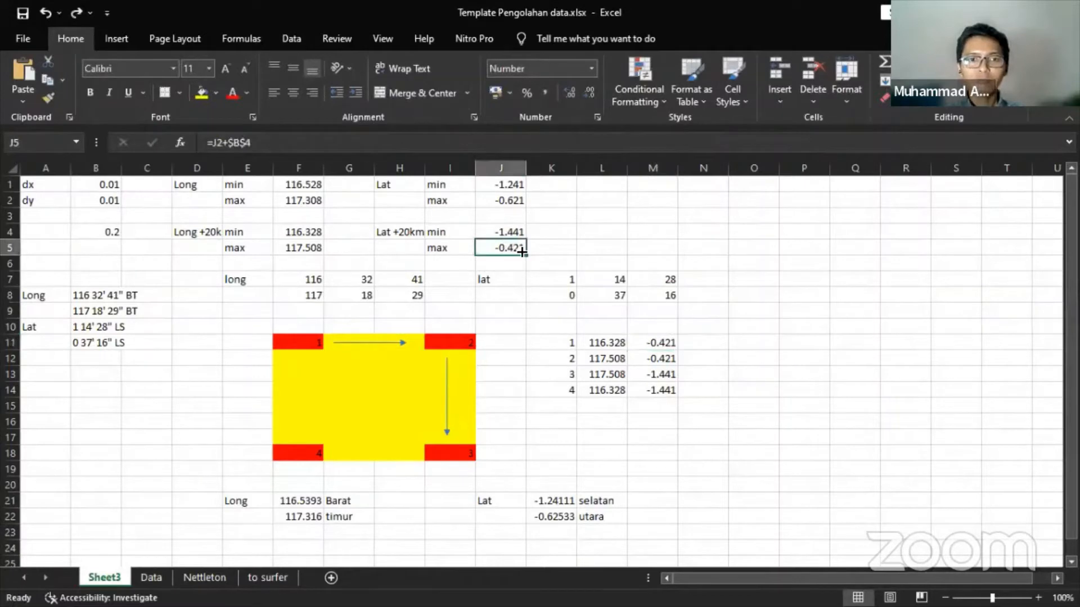
left_click_drag(307, 348, 402, 372)
left_click(617, 340)
left_click_drag(616, 339, 632, 344)
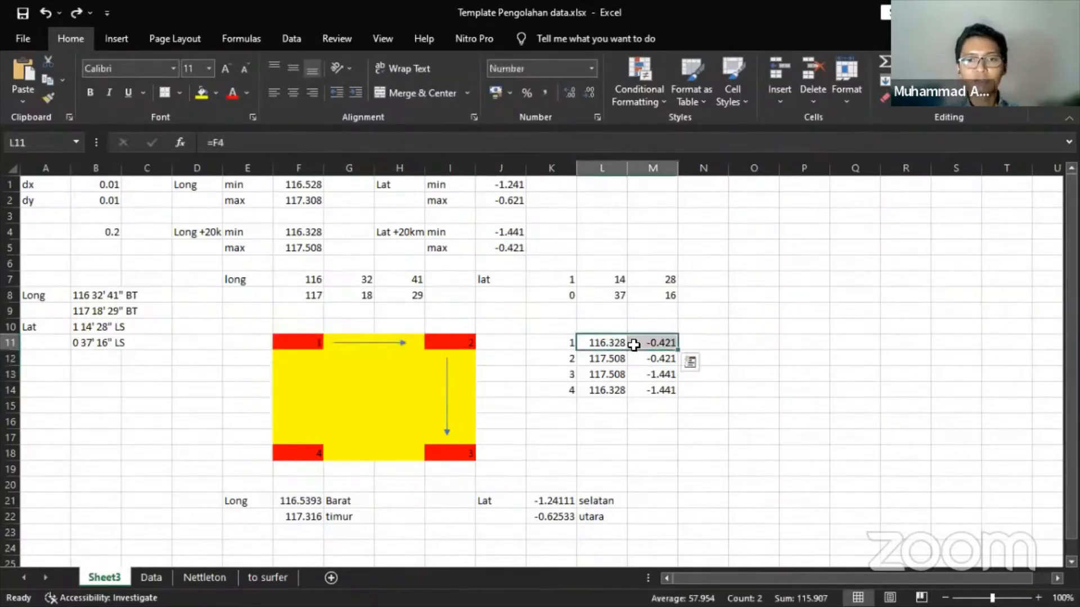
left_click(617, 345)
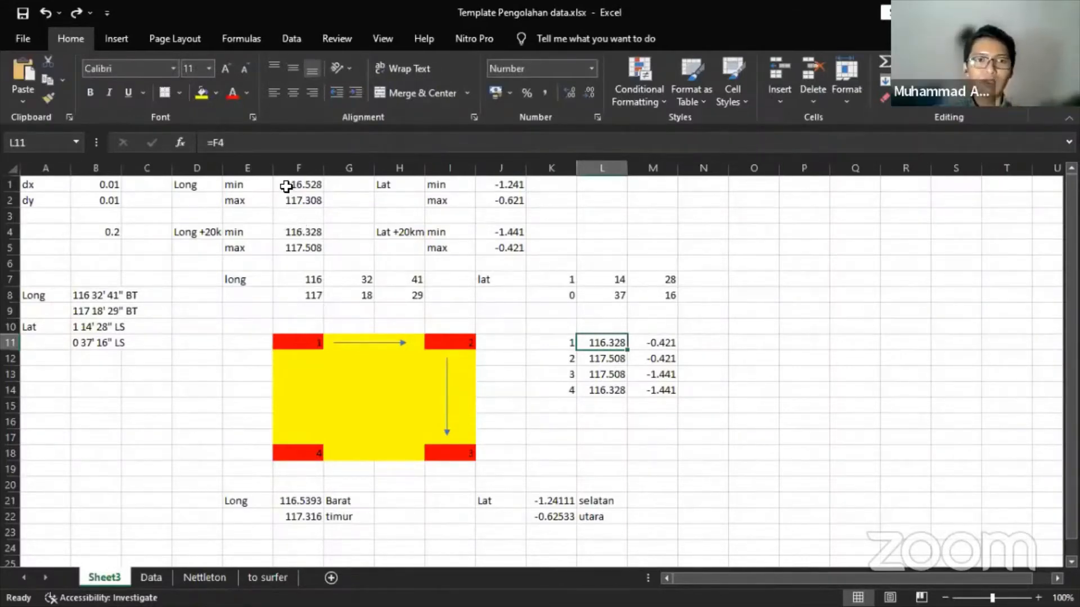
left_click_drag(199, 185, 483, 203)
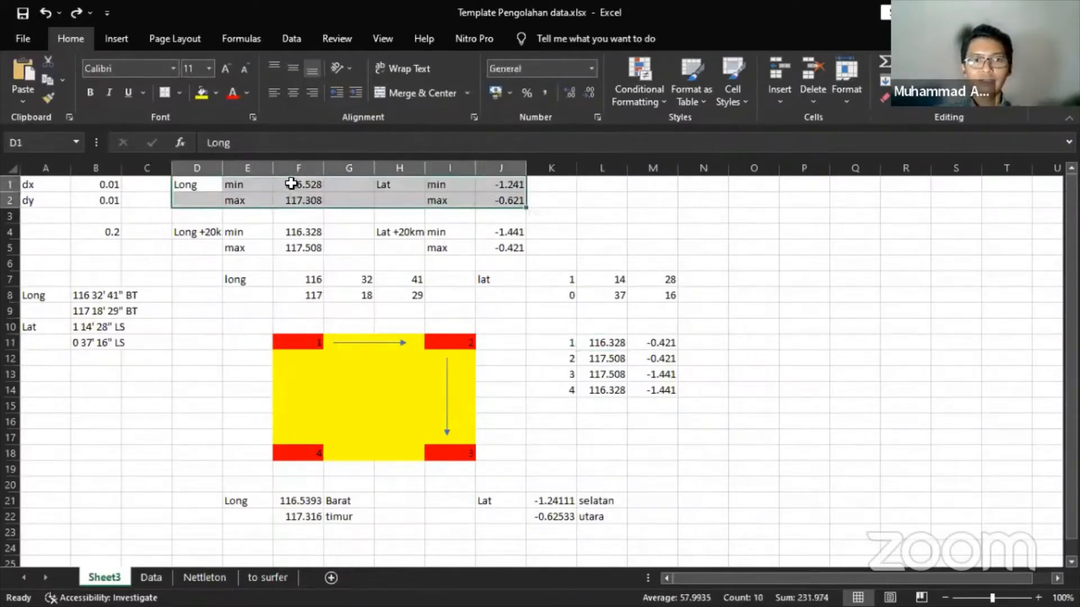
left_click(305, 235)
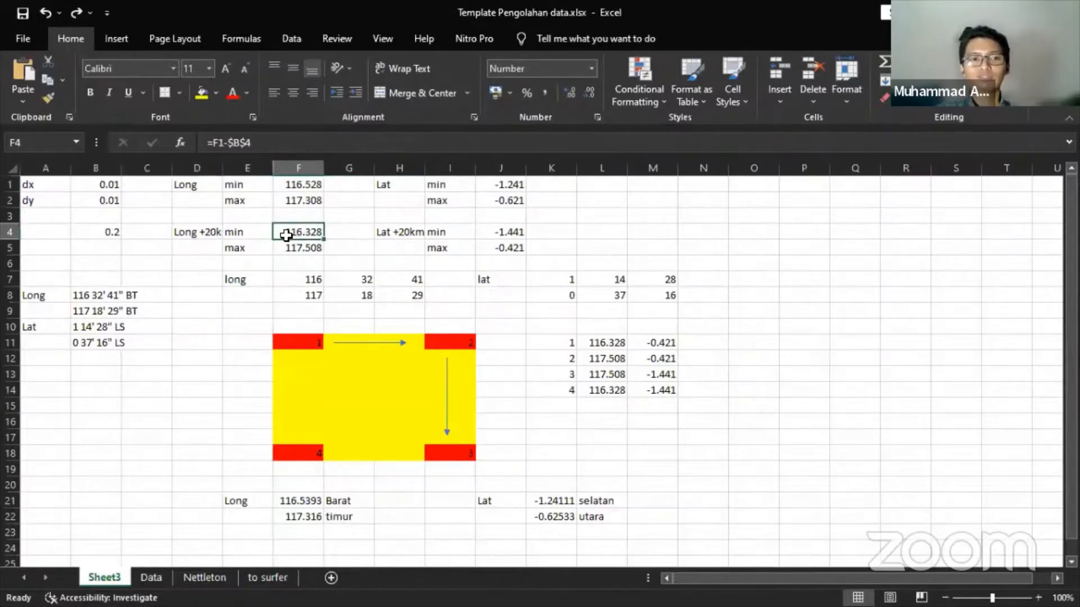
left_click(208, 234)
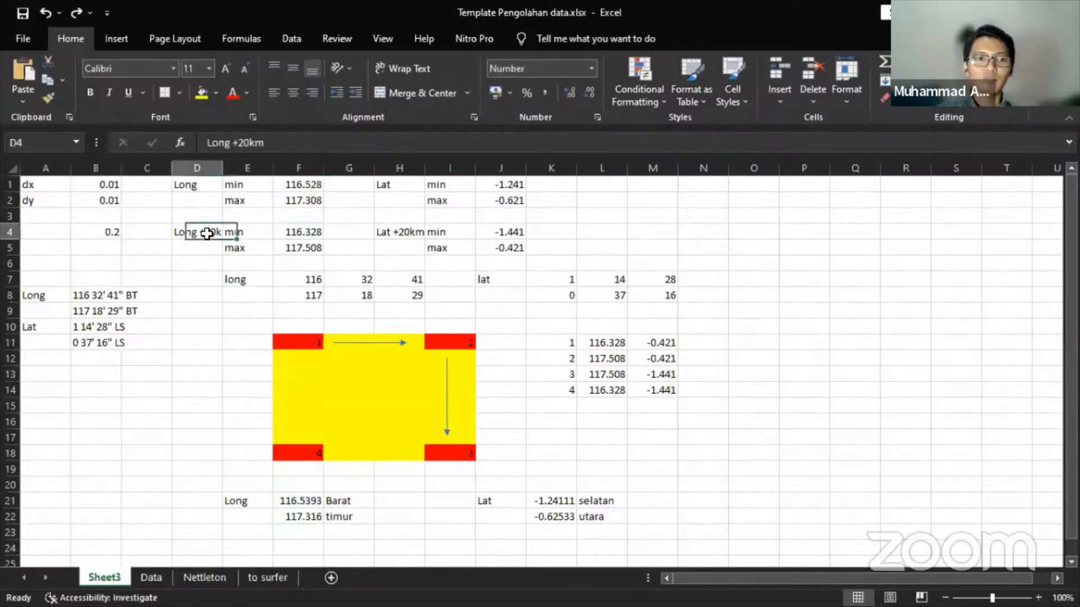
left_click(117, 228)
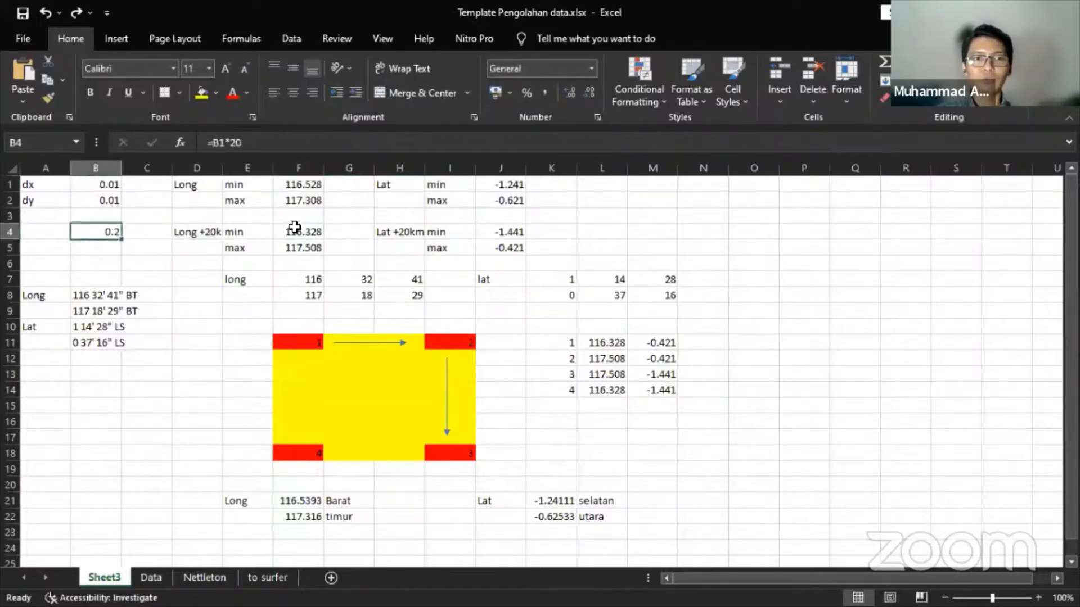
left_click(293, 233)
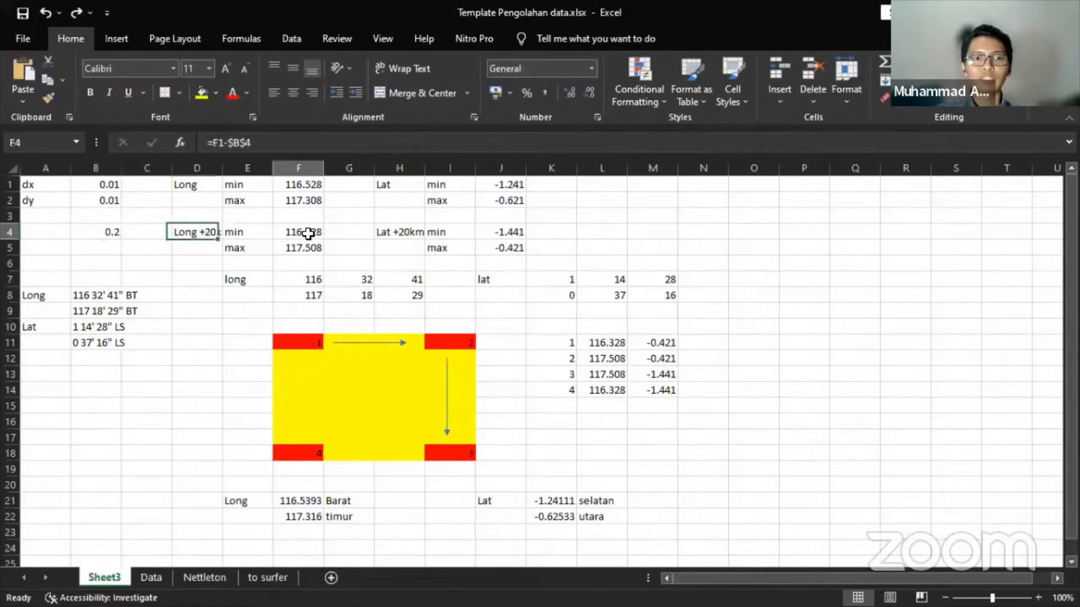
left_click(299, 183)
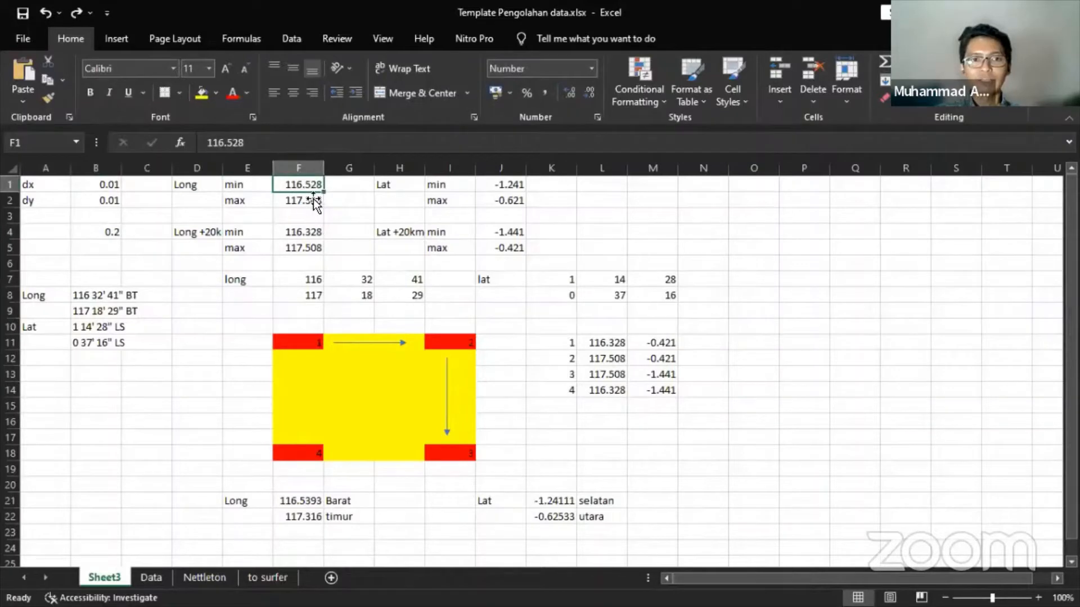
left_click(308, 232)
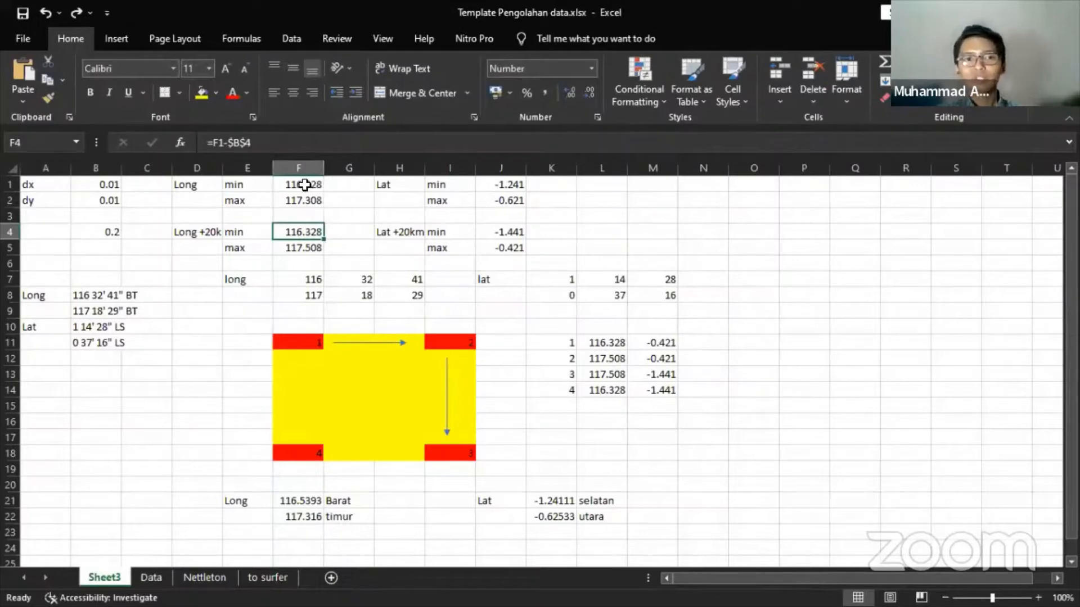
left_click(294, 145)
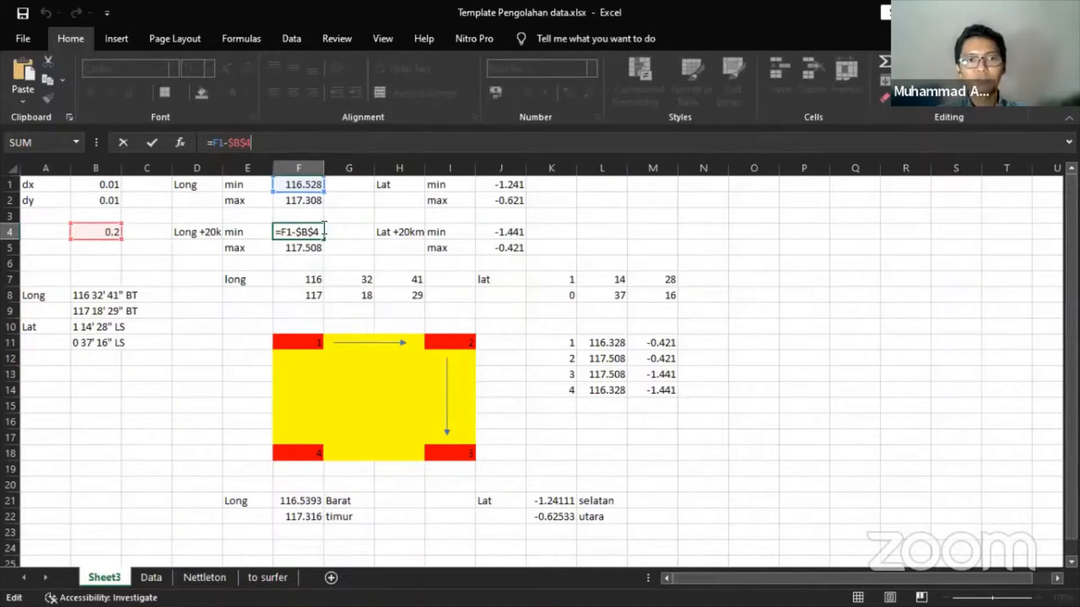
key("Return")
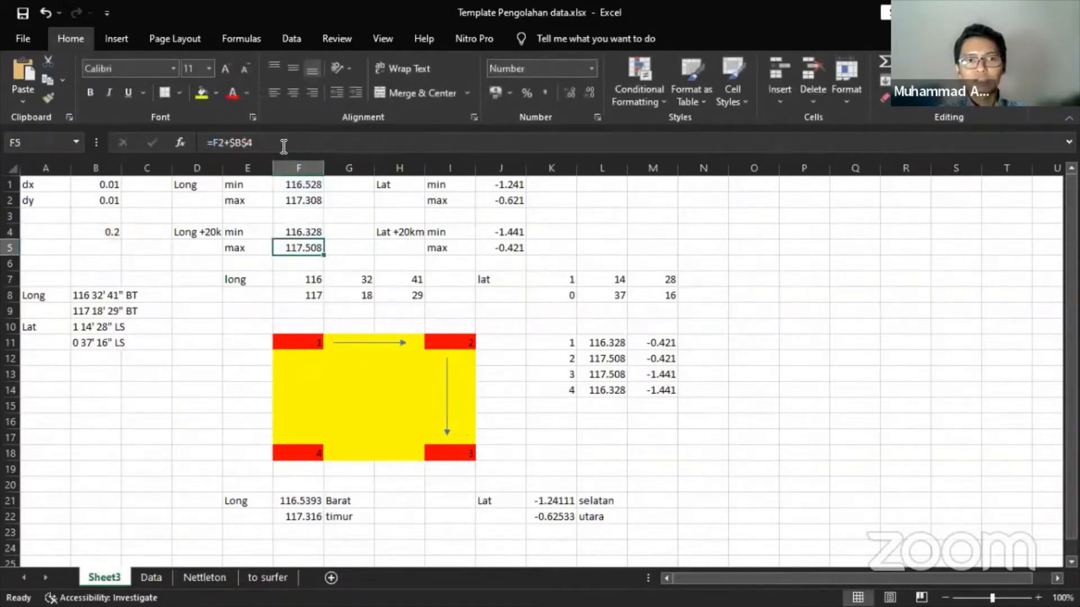
left_click(284, 146)
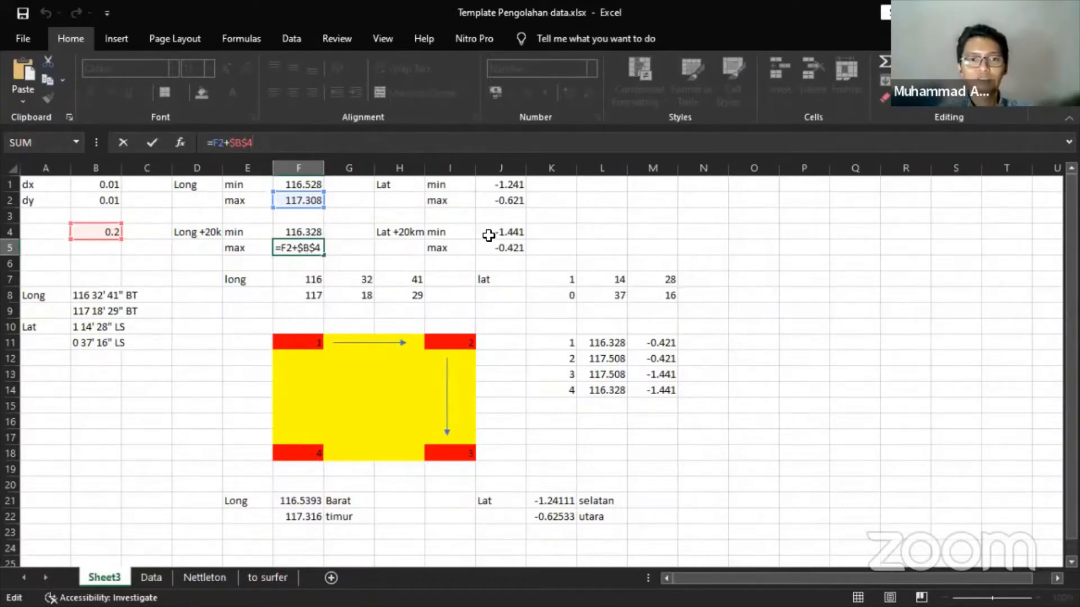
left_click(507, 233)
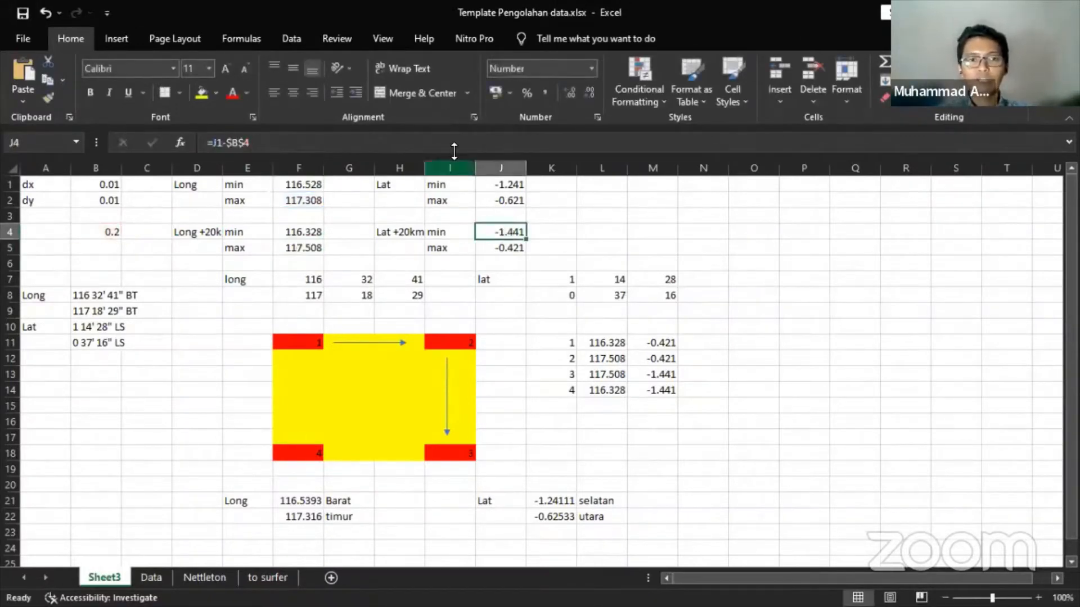
left_click(454, 145)
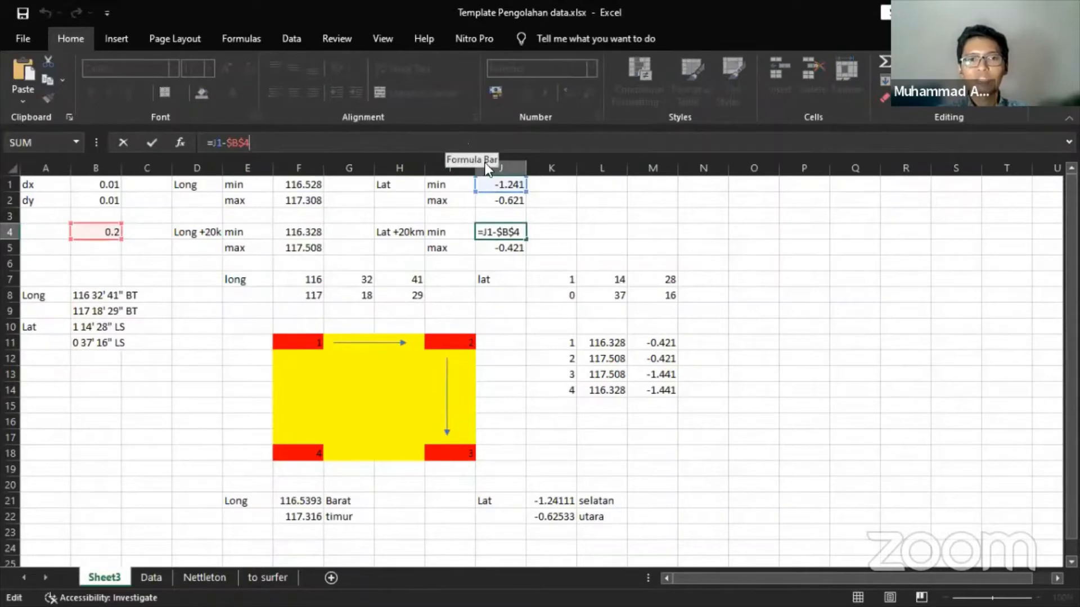
key("Return")
left_click(440, 144)
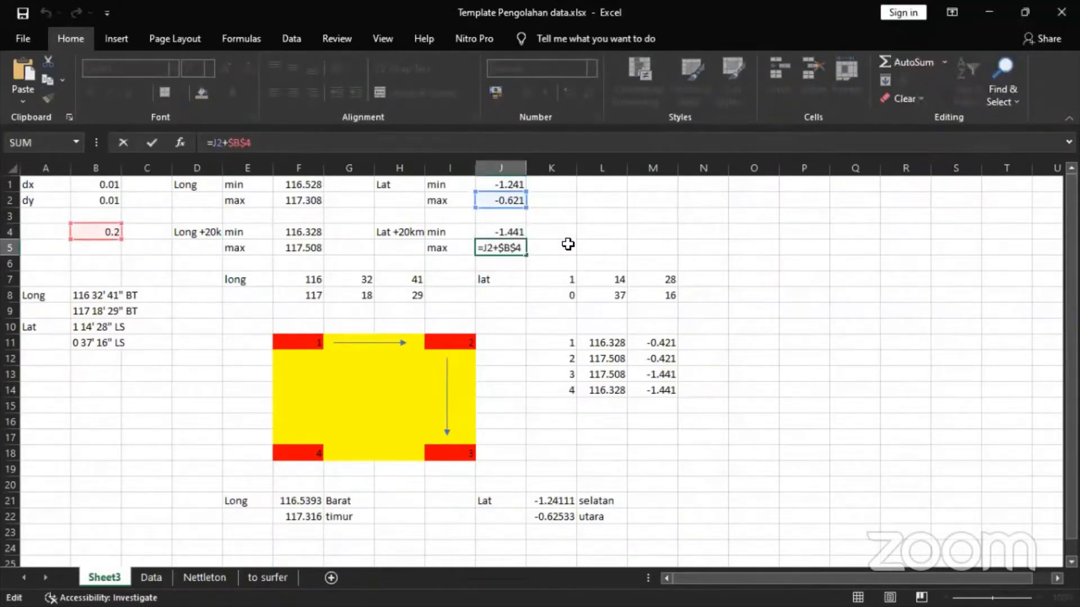
left_click(566, 245)
left_click(515, 235)
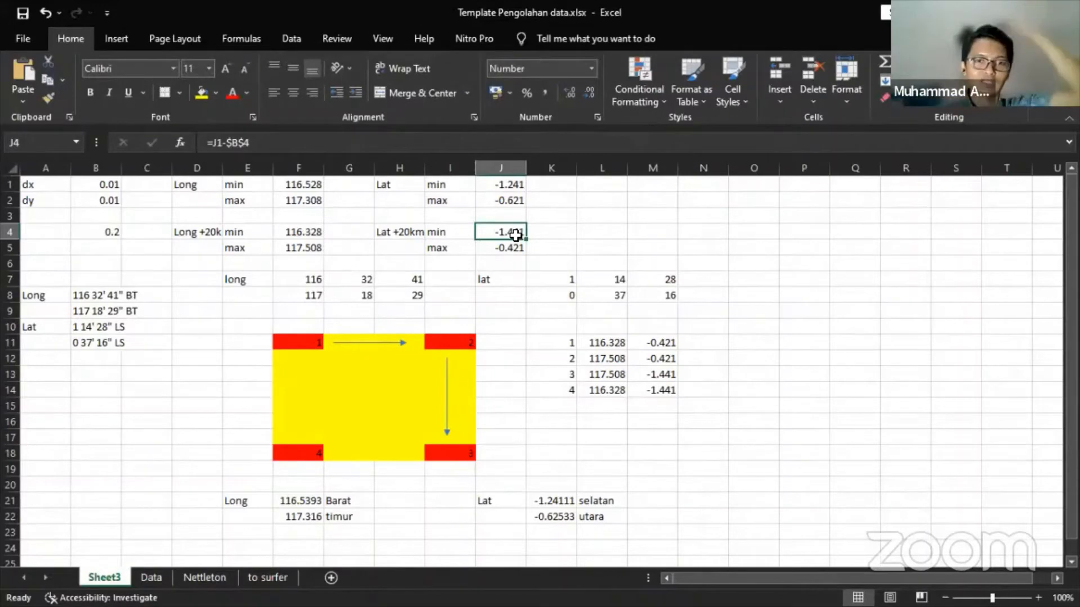
left_click(618, 343)
left_click(292, 342)
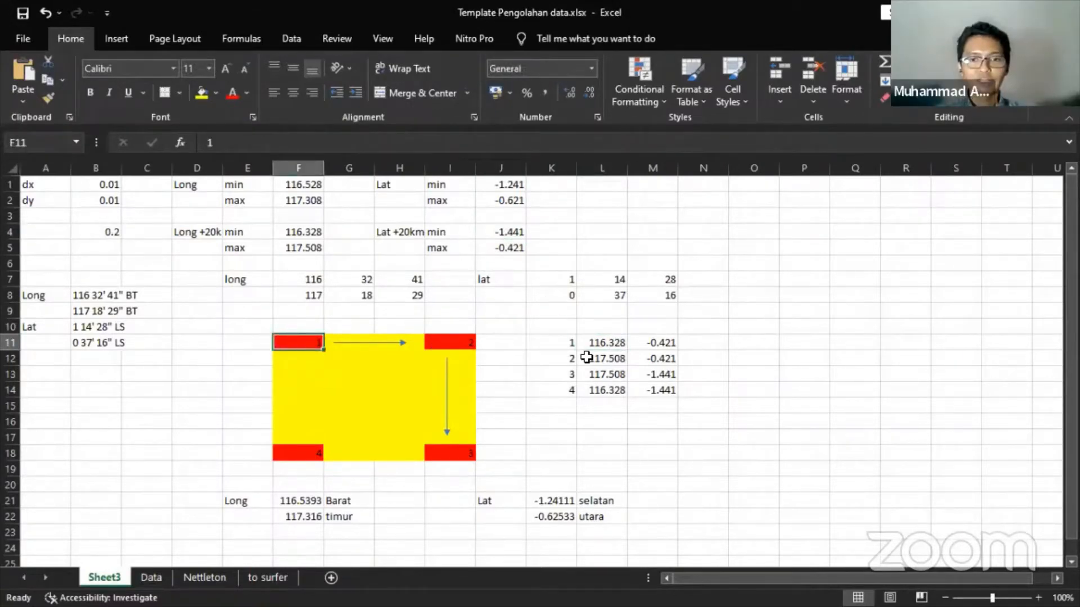
- Check L11's link to F4, enter =J5 in M11, and confirm the L12 and M12 formulas
left_click(617, 348)
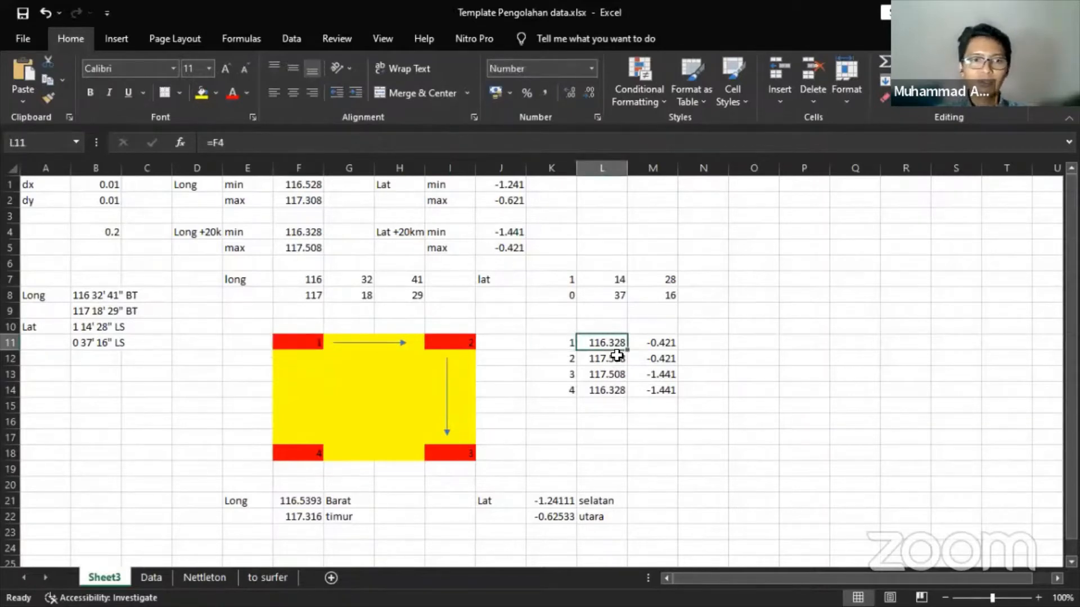
left_click(319, 235)
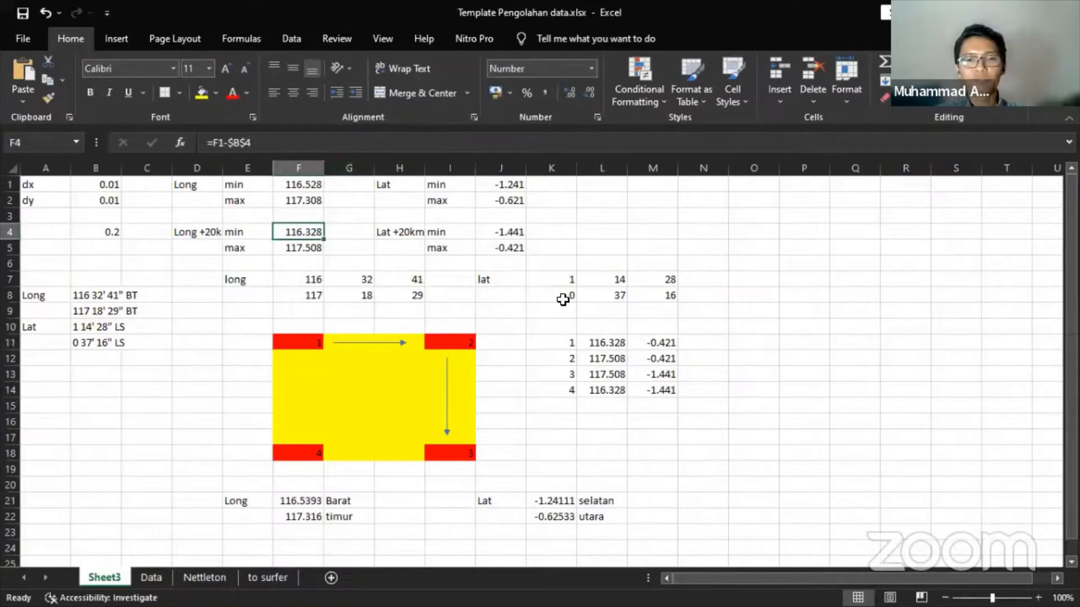
left_click(595, 341)
left_click(466, 140)
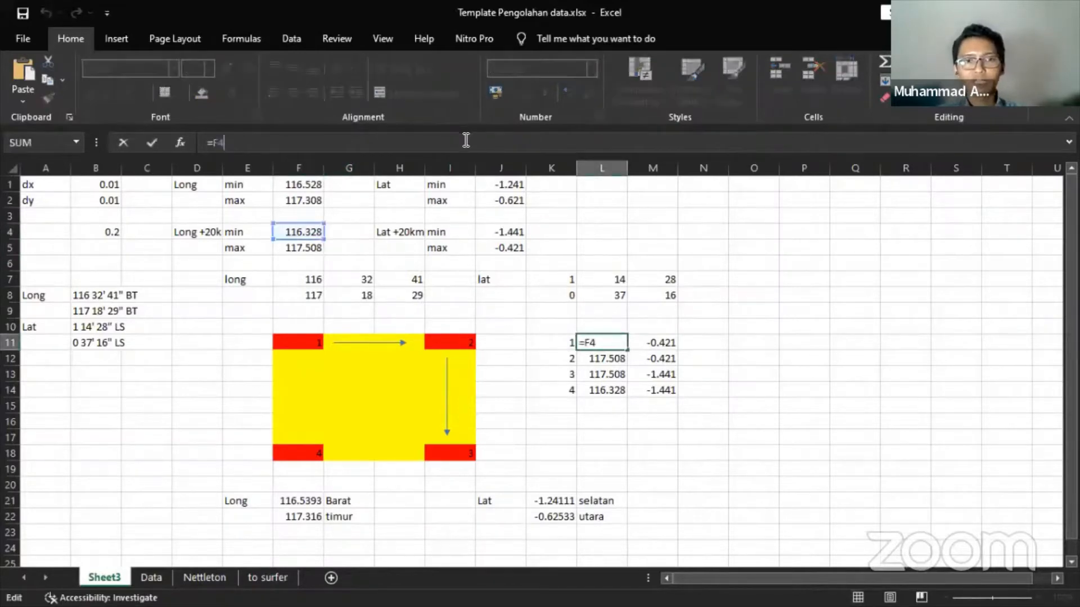
key("Tab")
type("=J5")
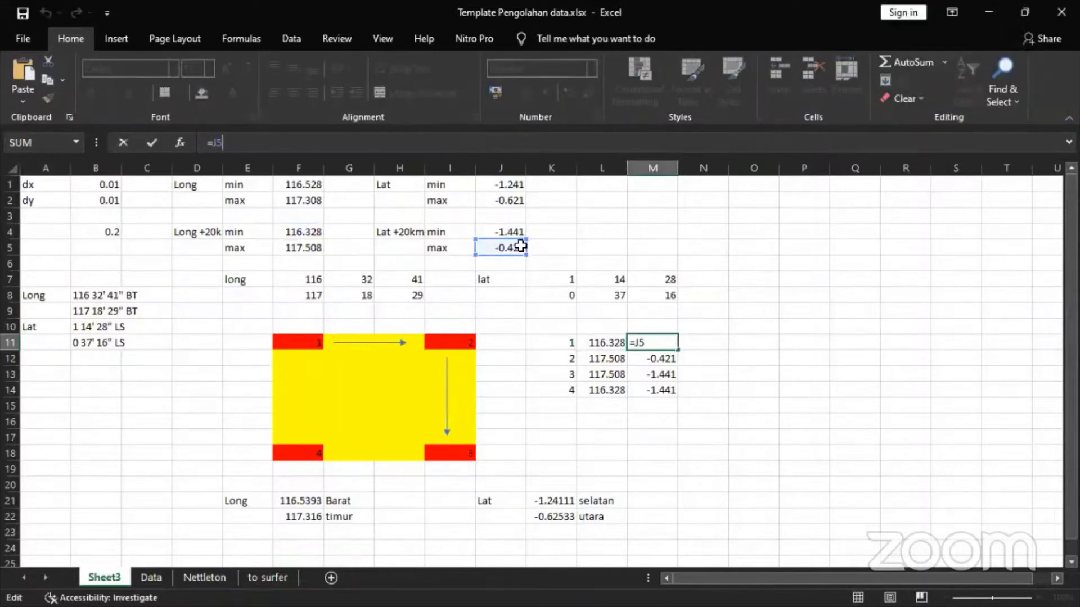
key("Return")
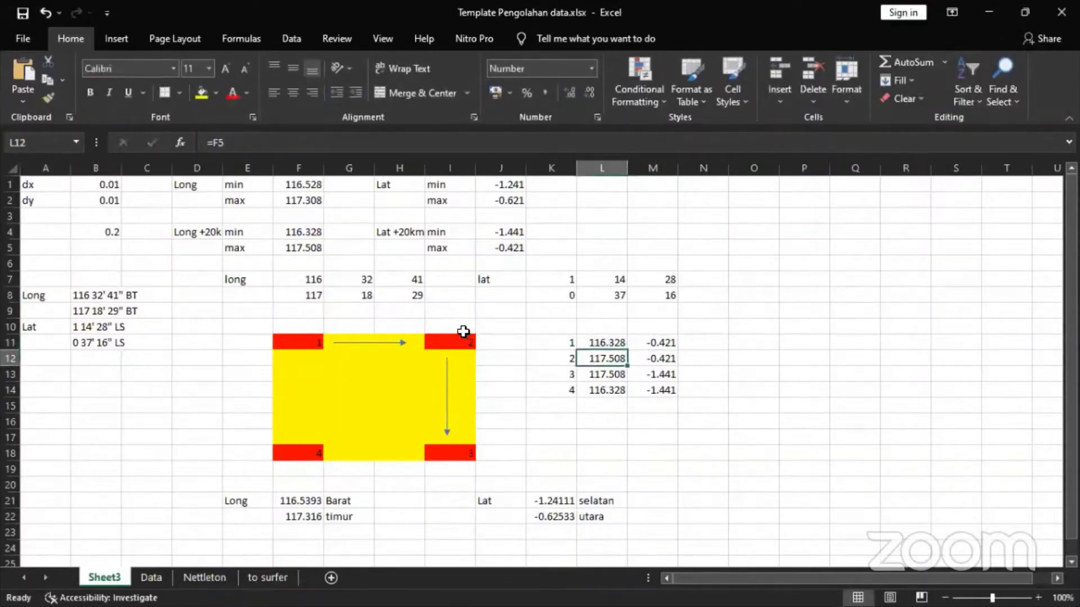
left_click(432, 145)
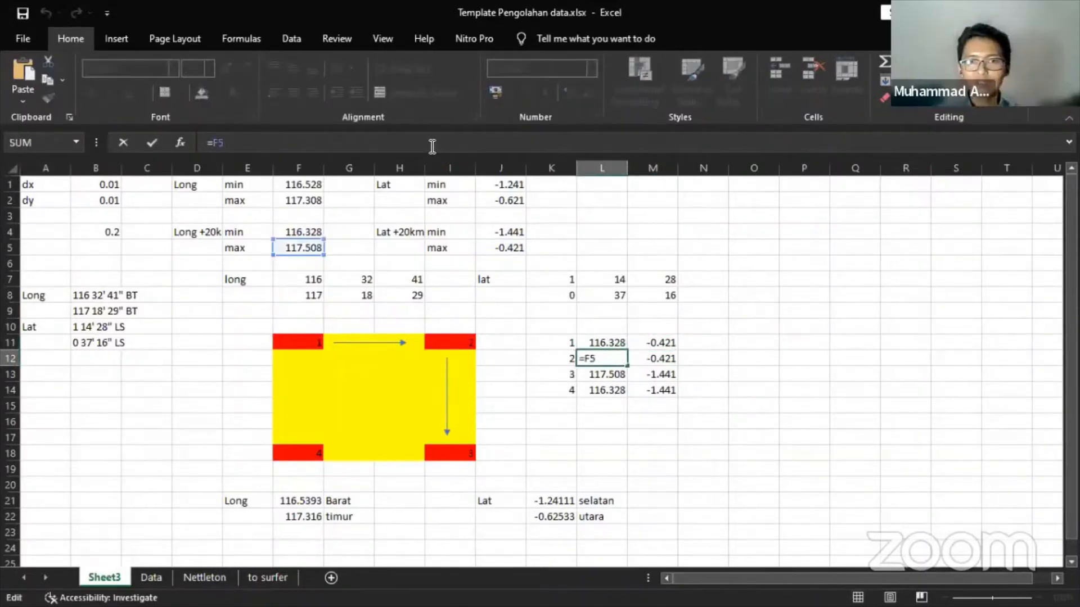
key("Tab")
left_click(432, 145)
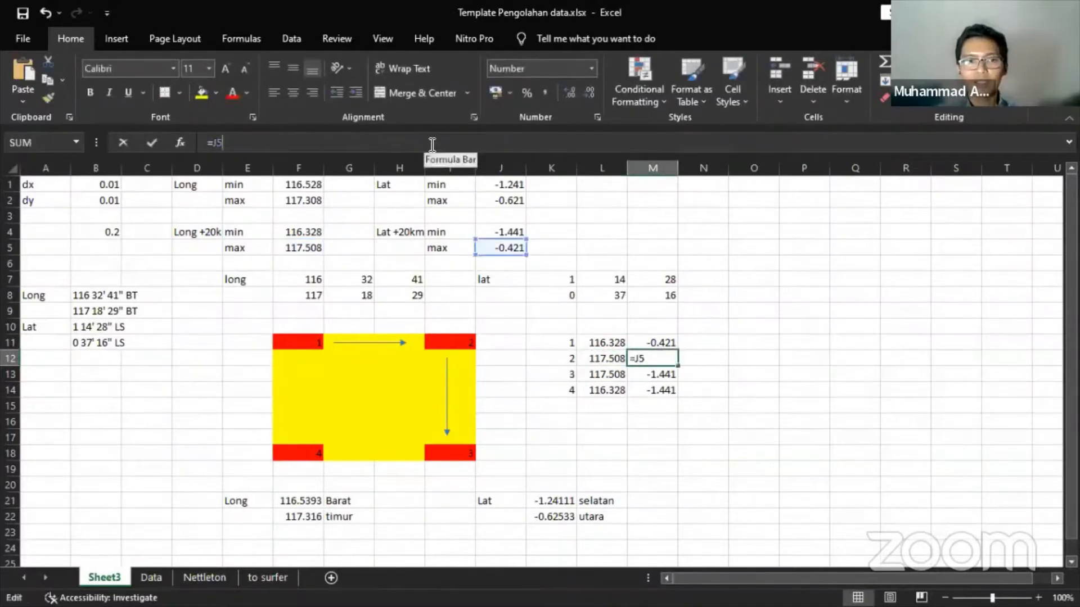
key("Tab")
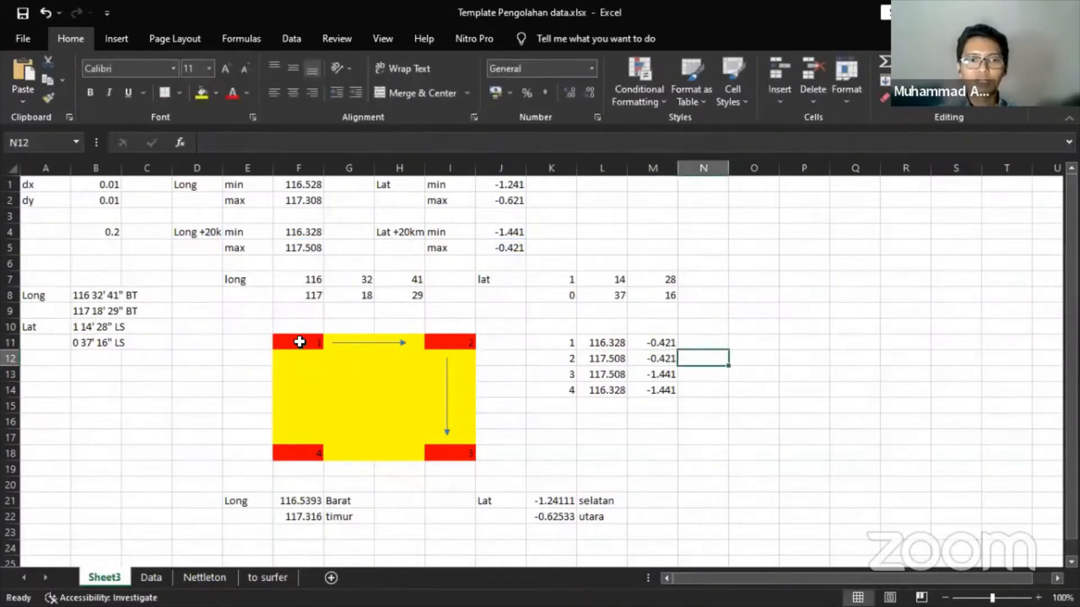
- Select the yellow corner diagram and its vertical arrow to review the layout
left_click_drag(302, 342, 411, 363)
left_click_drag(446, 408, 447, 454)
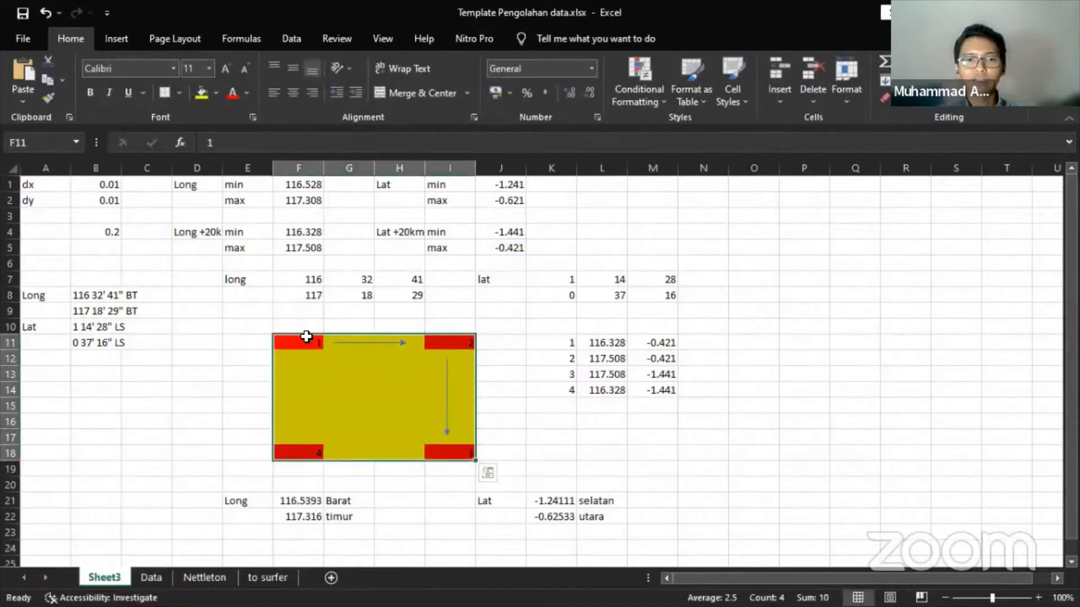
left_click(318, 343)
left_click(447, 410)
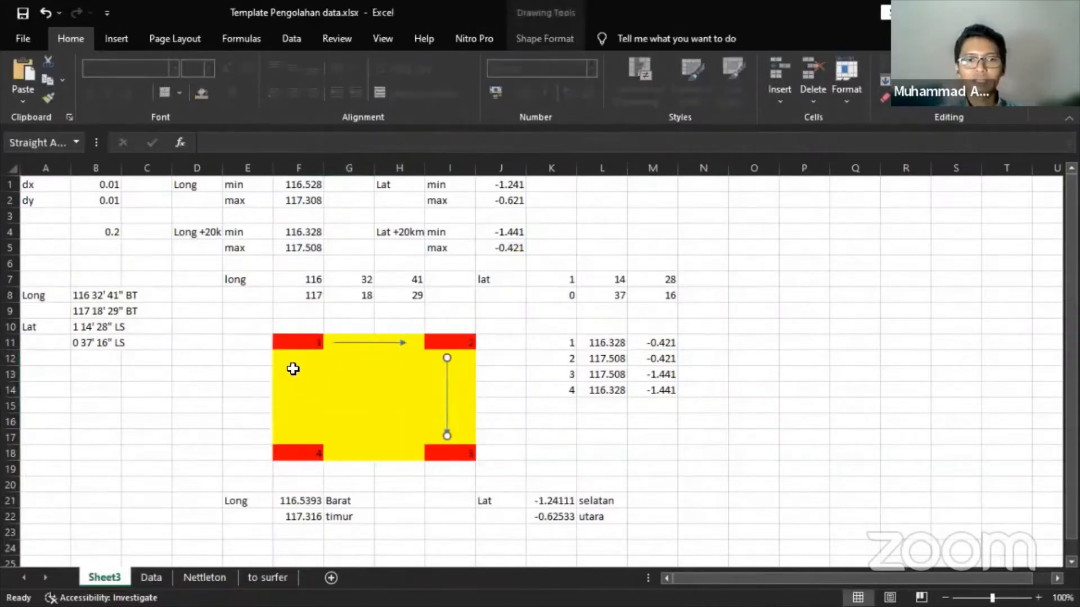
left_click(304, 332)
- Label the box edges: lat max at E11, lat min at E18, long min at F19, long max beside it
left_click(248, 343)
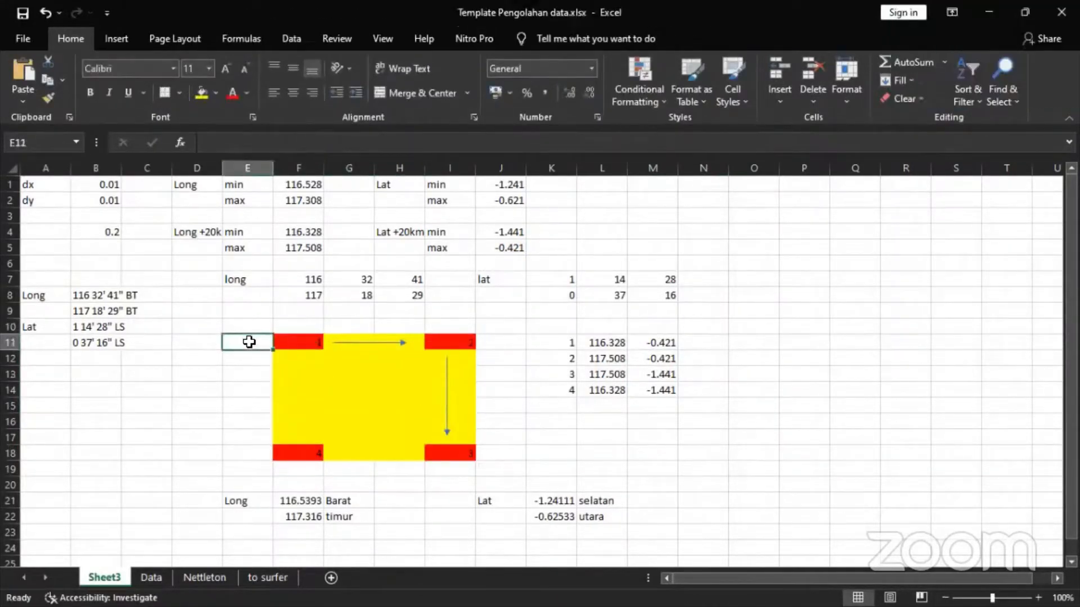
type("lat m")
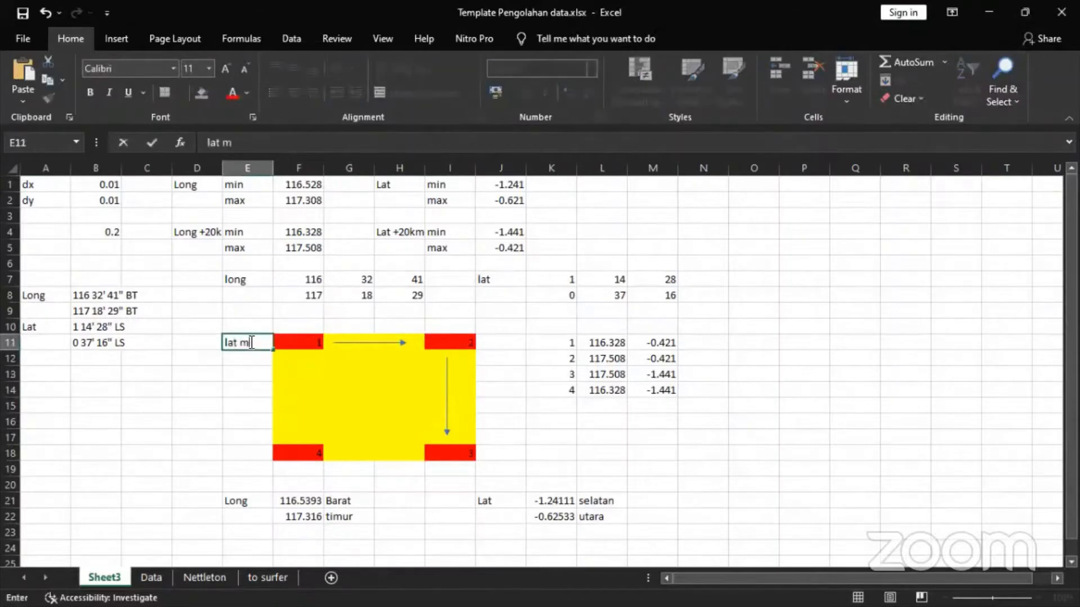
key("Return")
key("Down")
key("Down")
key("Down")
key("Down")
key("Down")
key("Down")
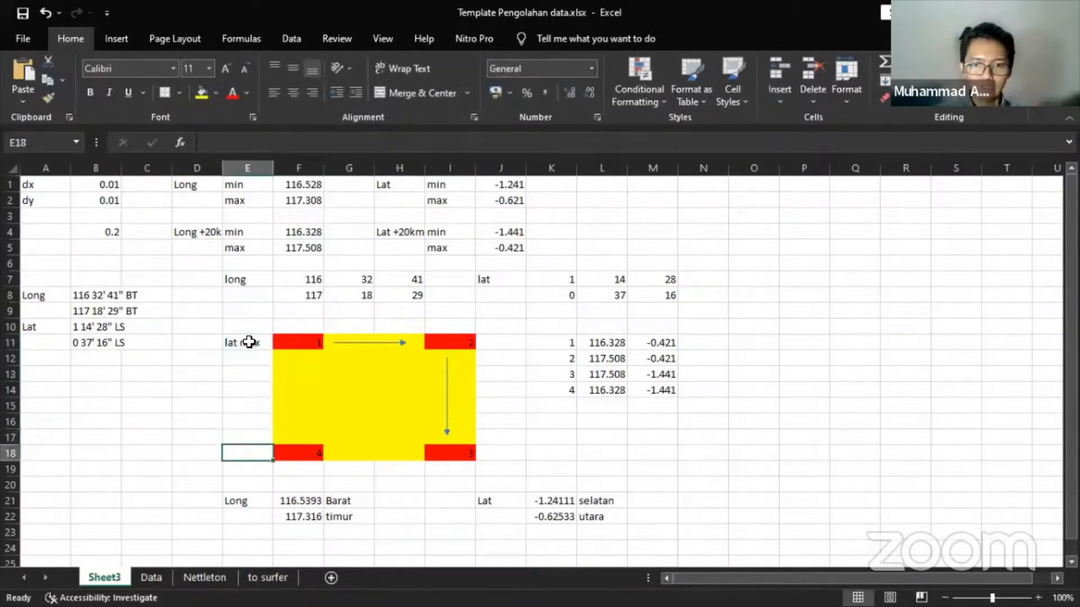
type("lat min")
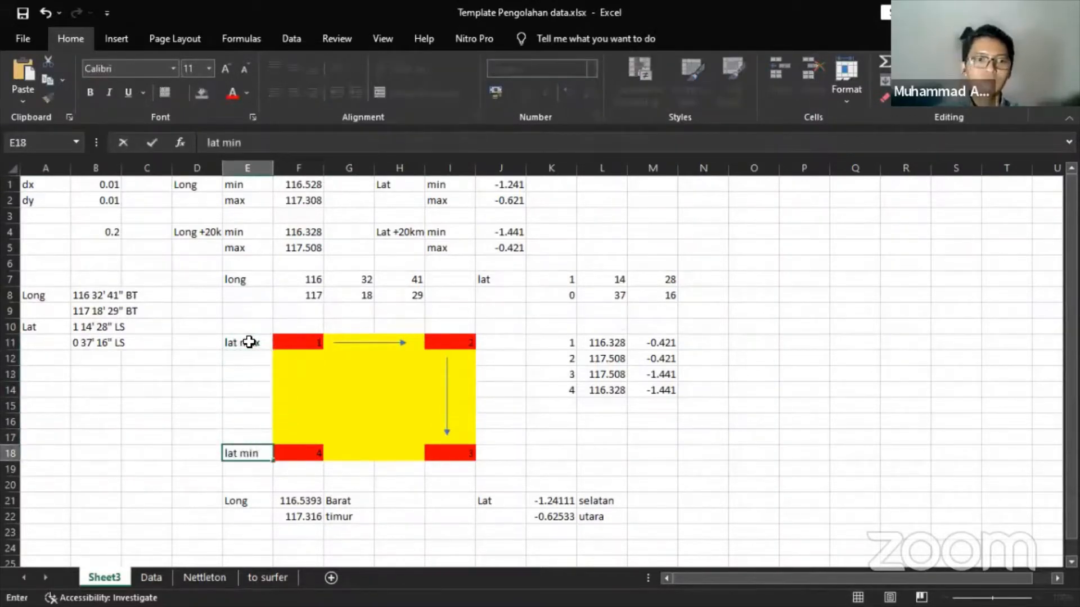
key("Right")
key("Up")
key("Up")
key("Up")
key("Down")
key("Down")
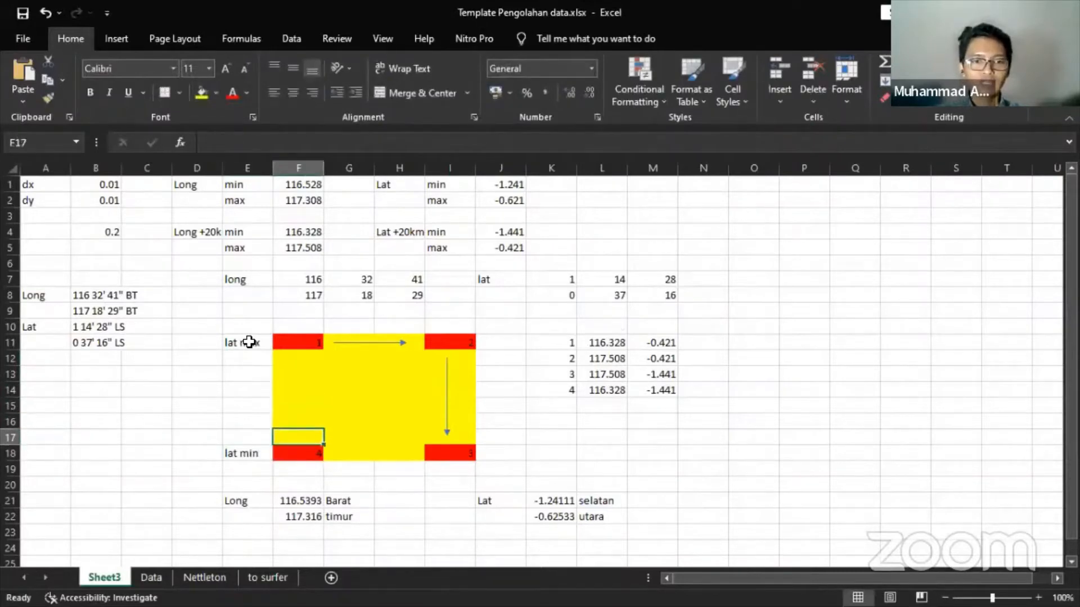
key("Down")
key("Down")
type("long")
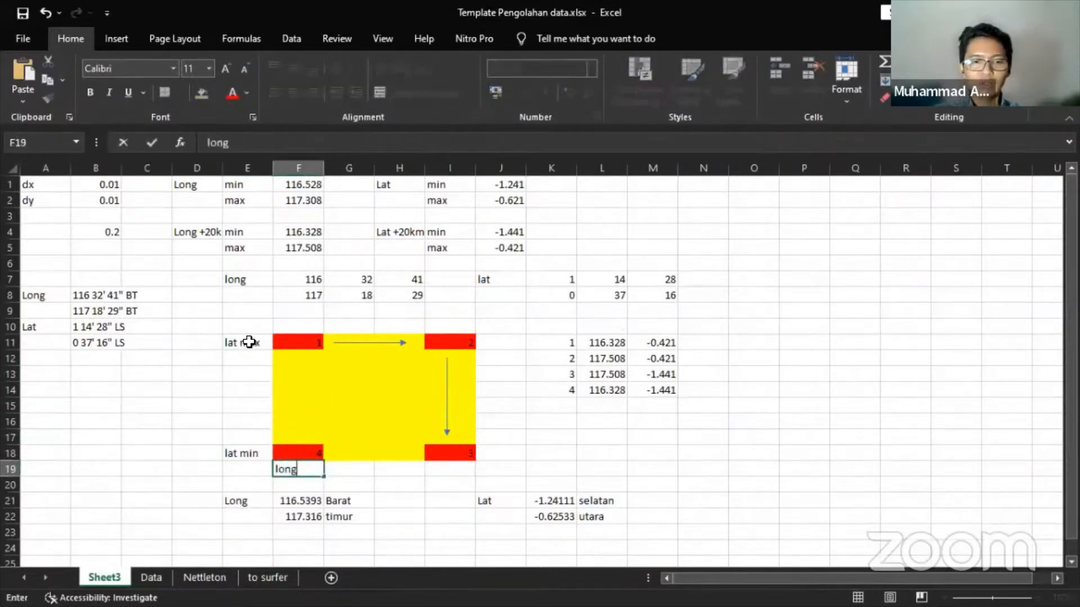
type(" min")
key("Right")
key("Right")
key("Right")
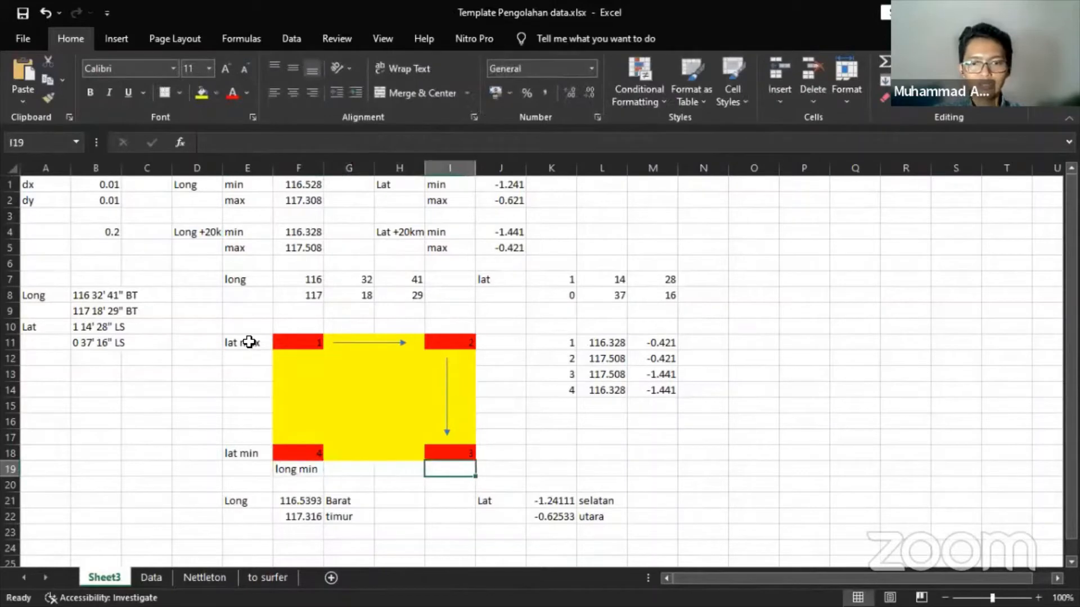
type("long max")
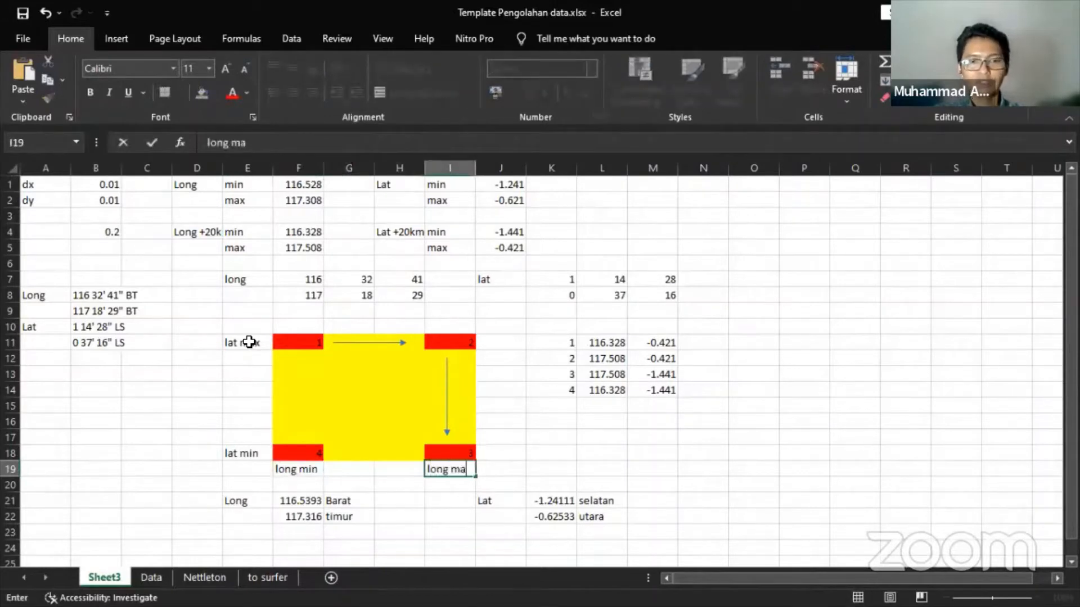
key("Return")
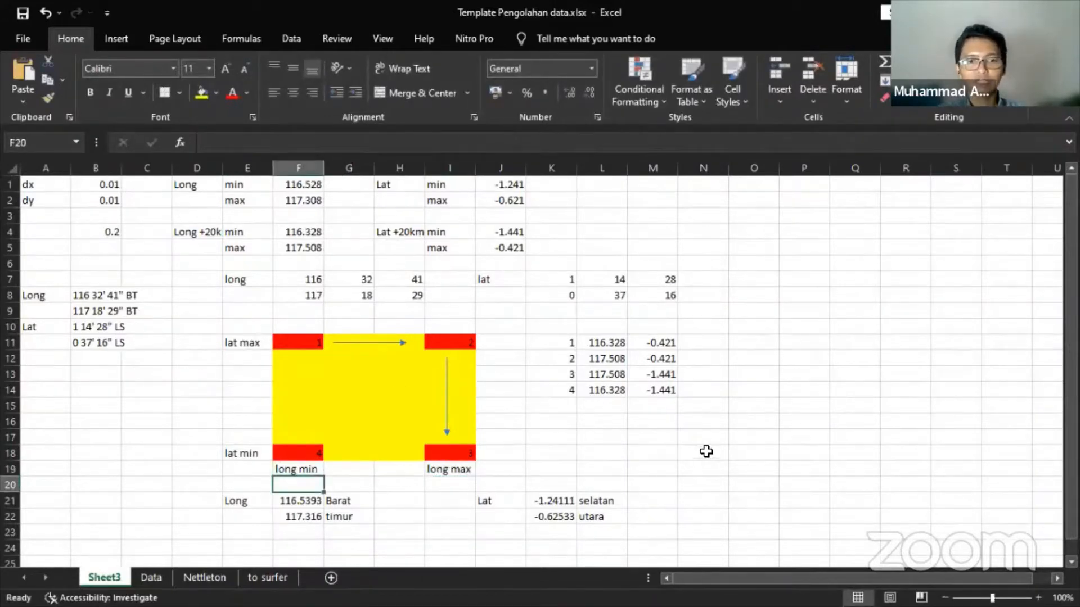
left_click(709, 452)
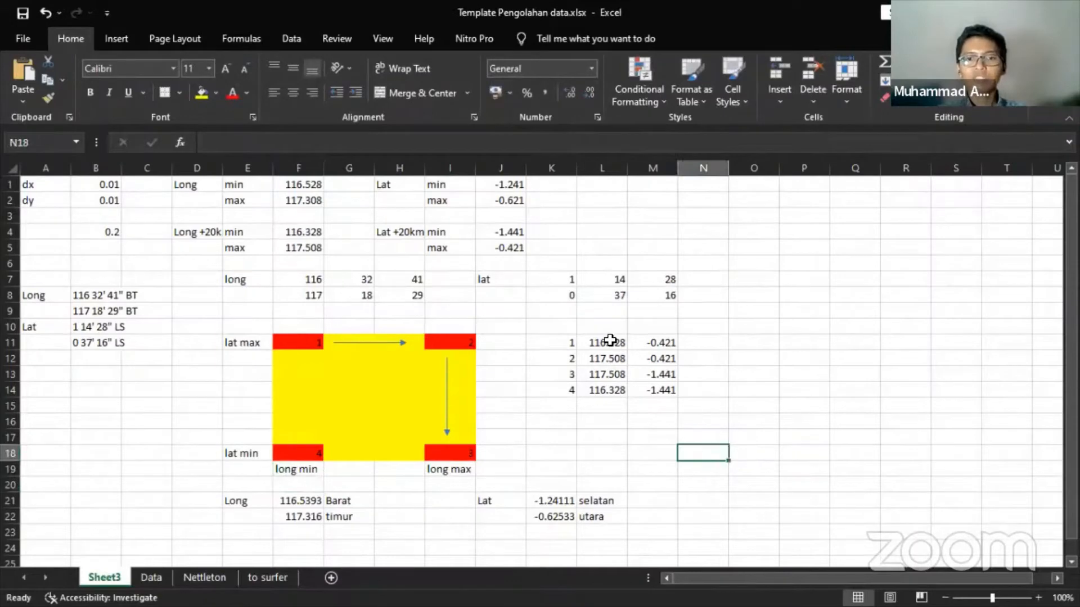
- Copy the four corner coordinate pairs in L11:M14
left_click_drag(616, 340, 661, 389)
left_click_drag(613, 343, 660, 389)
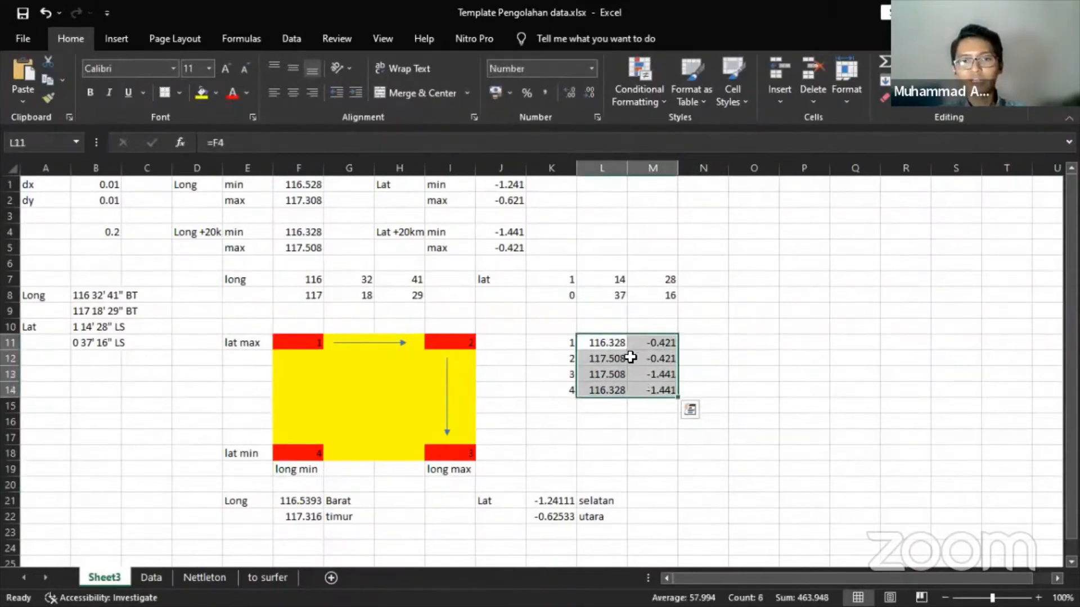
left_click(611, 342)
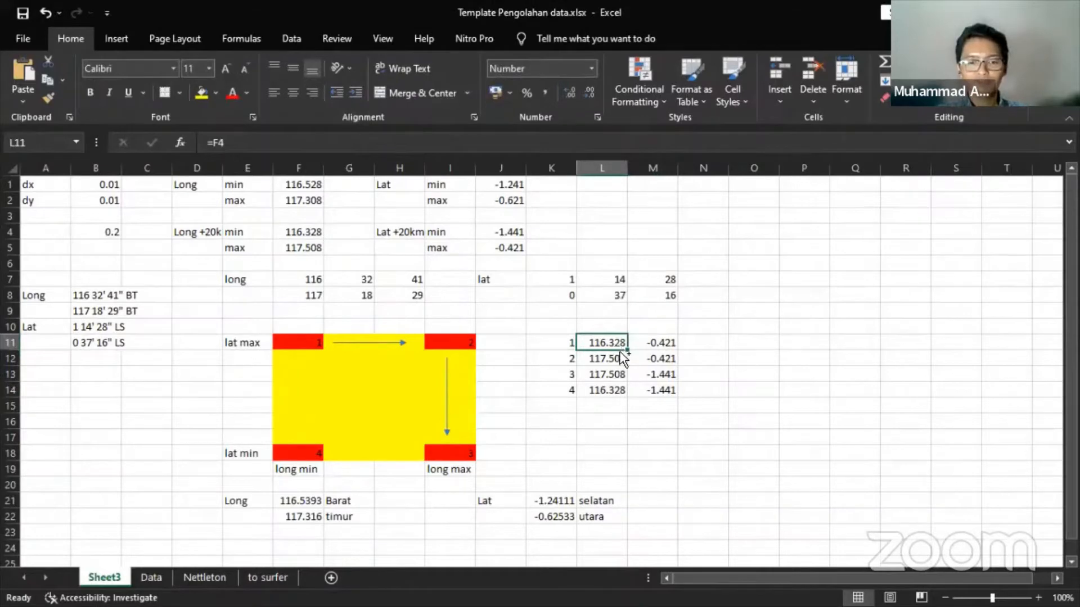
key("ctrl+c")
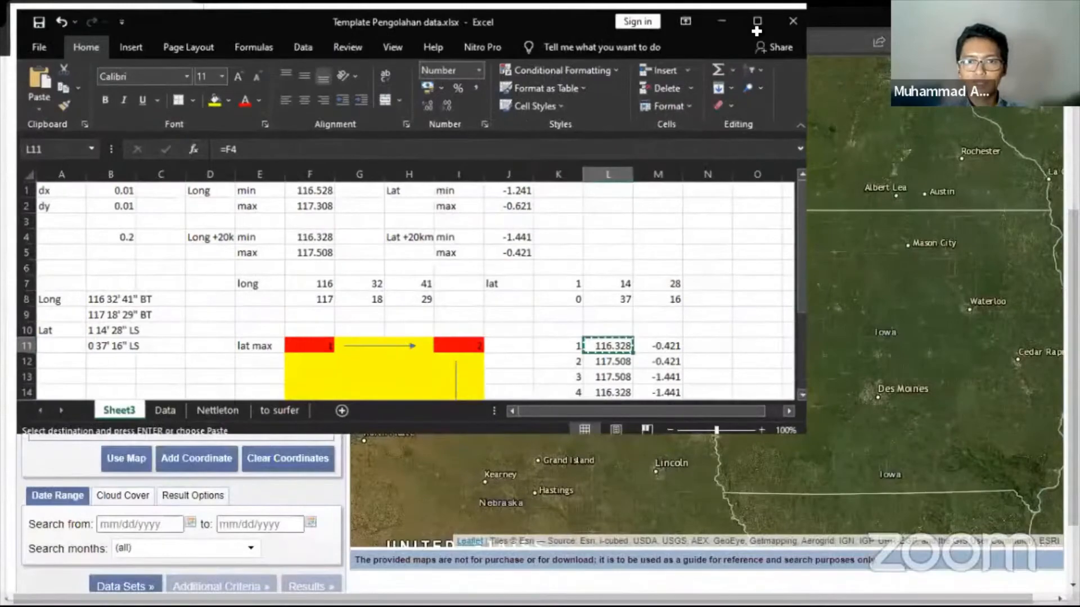
left_click_drag(616, 344, 645, 387)
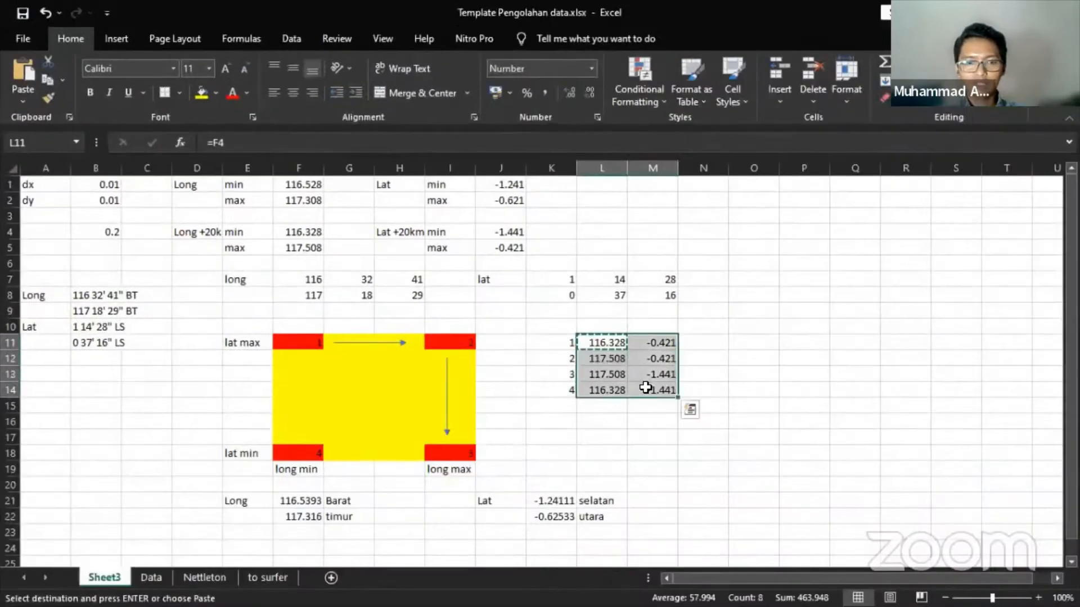
key("ctrl+c")
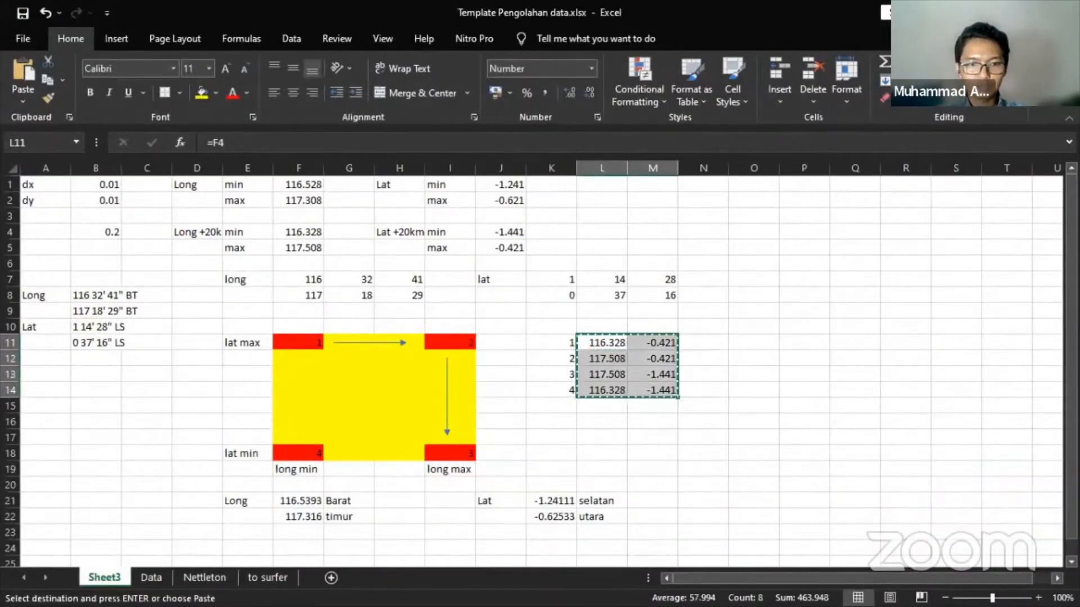
- Paste the pairs over the old Notepad text, move Notepad aside, and return to EarthExplorer
key("super")
mouse_move(395, 596)
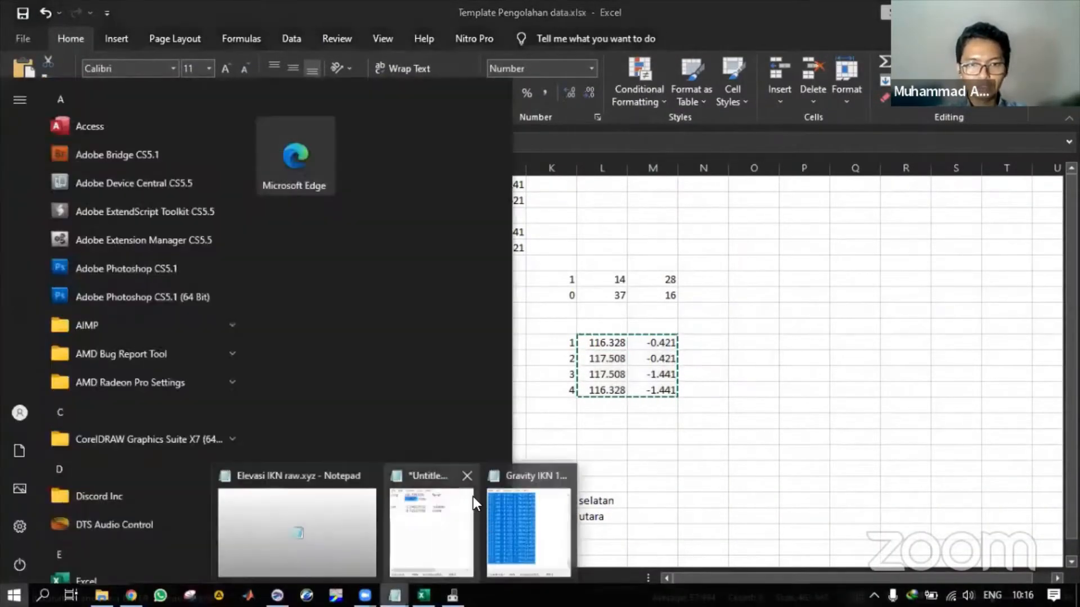
left_click(475, 503)
key("ctrl+a")
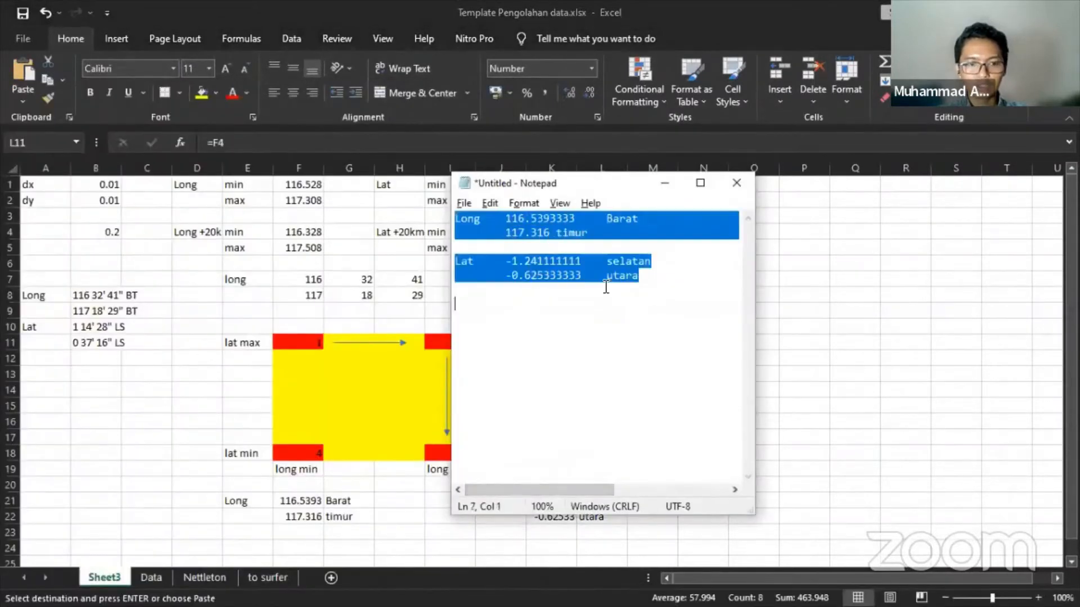
key("ctrl+v")
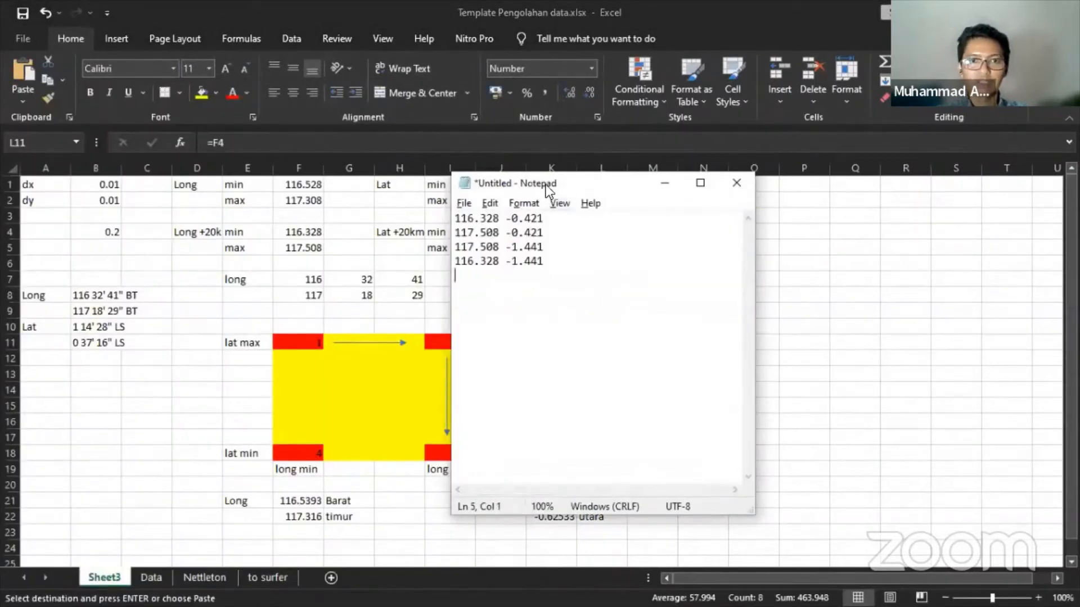
left_click_drag(549, 185, 800, 181)
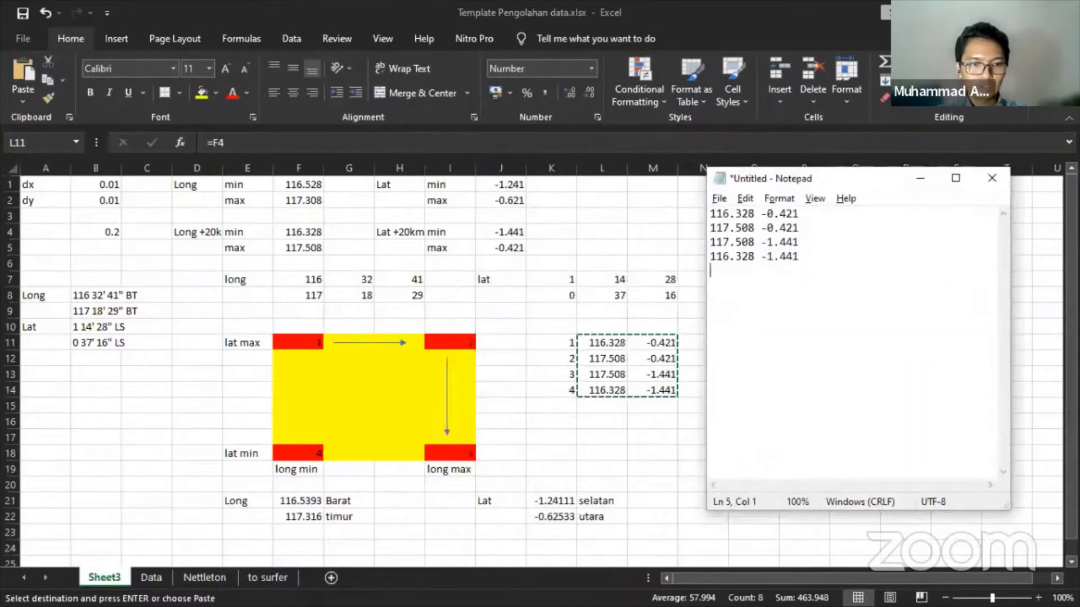
key("super")
left_click(152, 596)
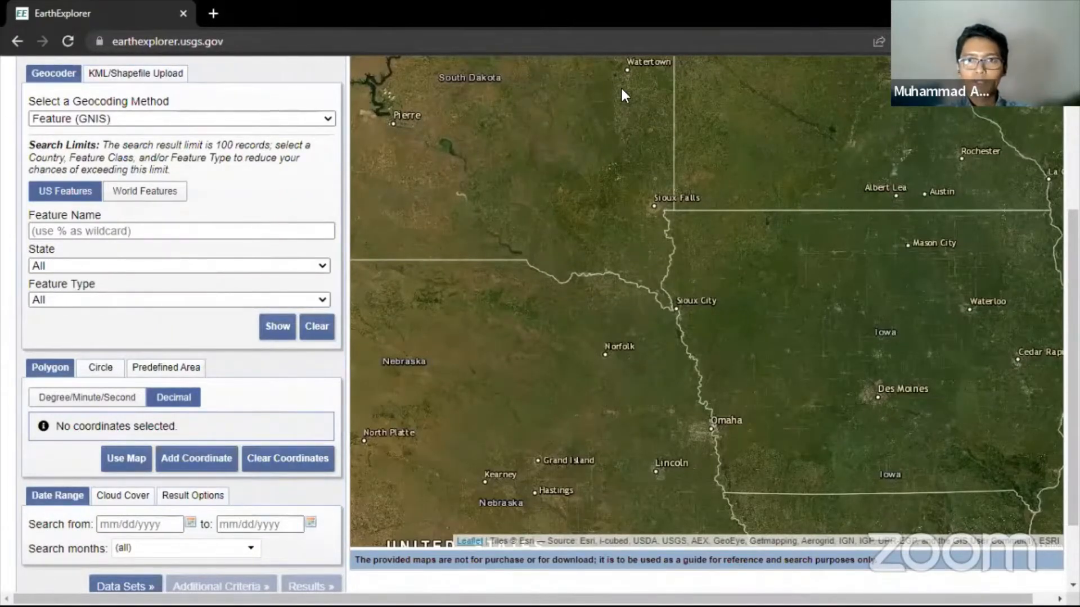
- Snap Chrome to the left and add the first polygon corner at latitude -0.421, longitude 116.328
key("super+Left")
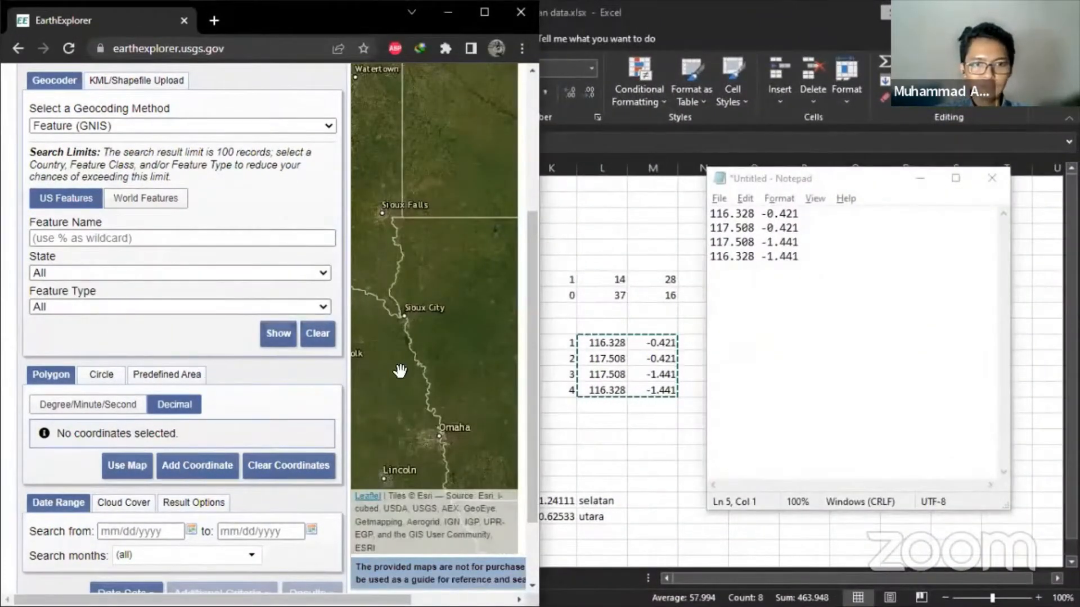
left_click_drag(307, 600, 325, 600)
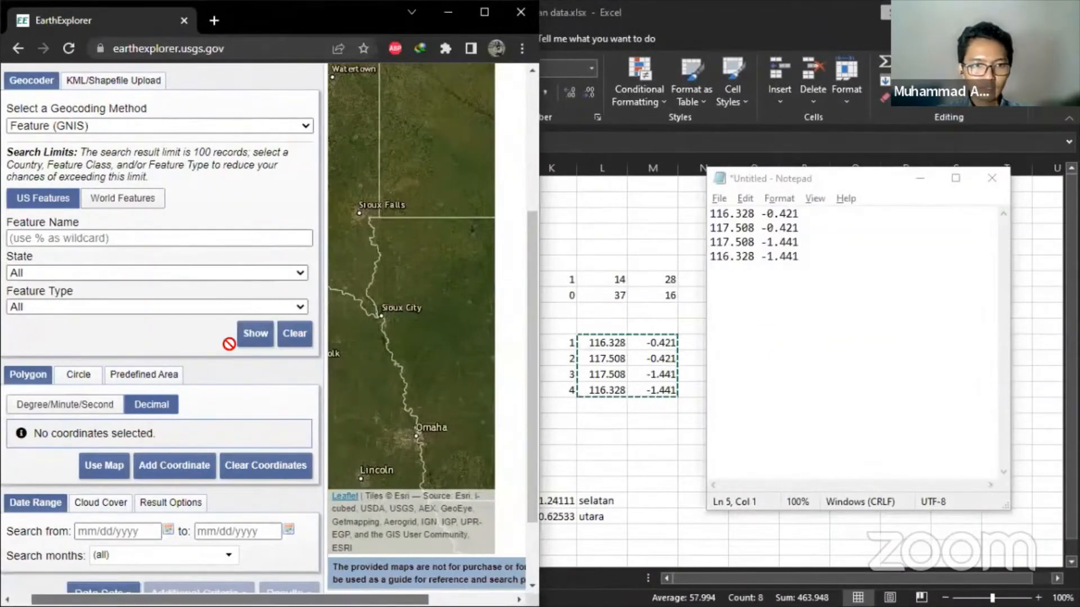
left_click(197, 471)
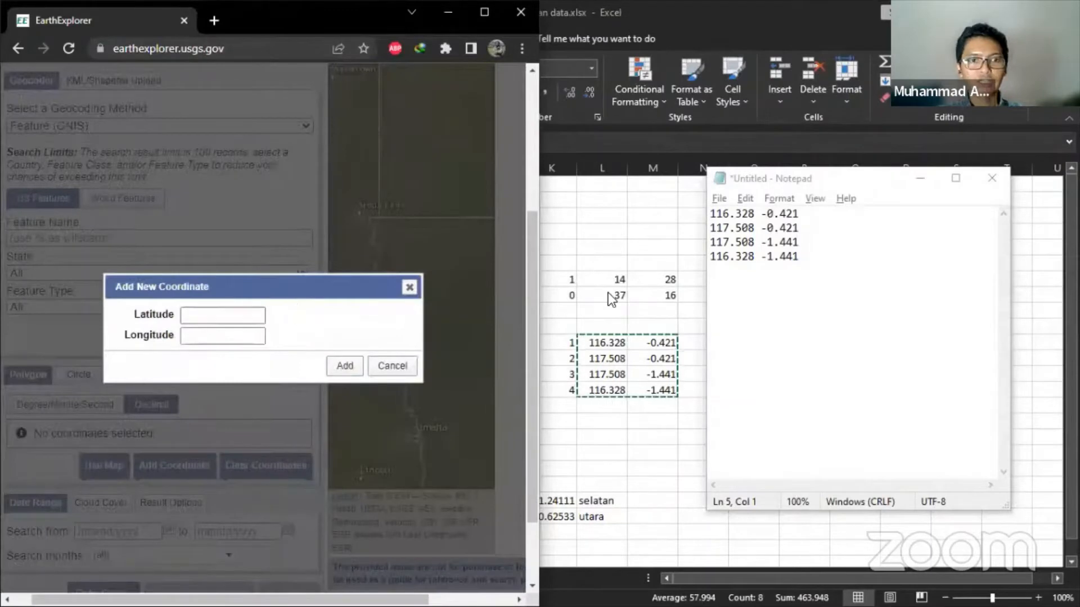
left_click(237, 315)
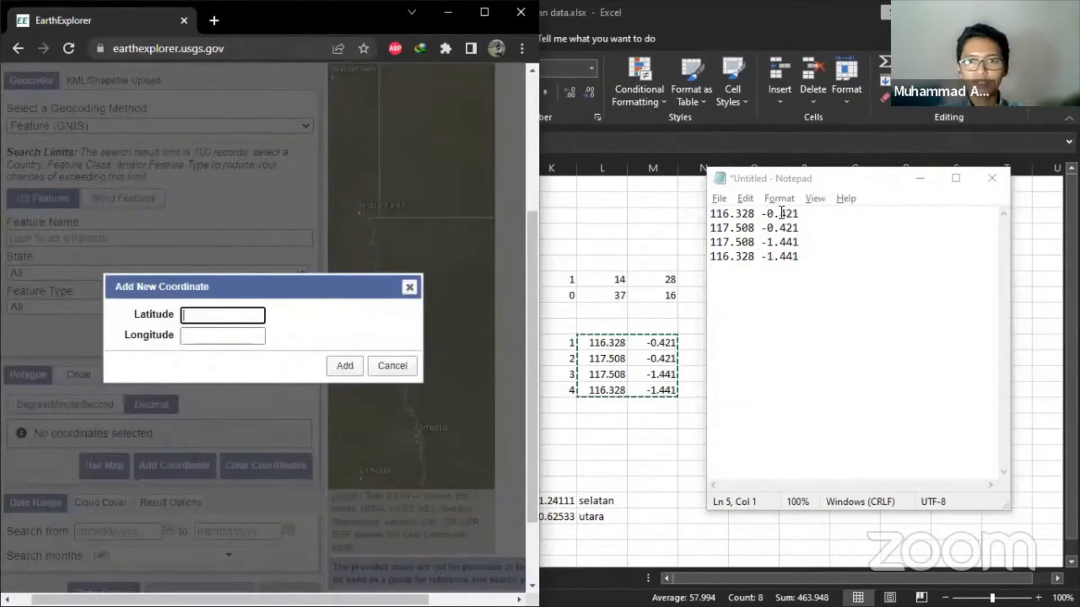
type("-0")
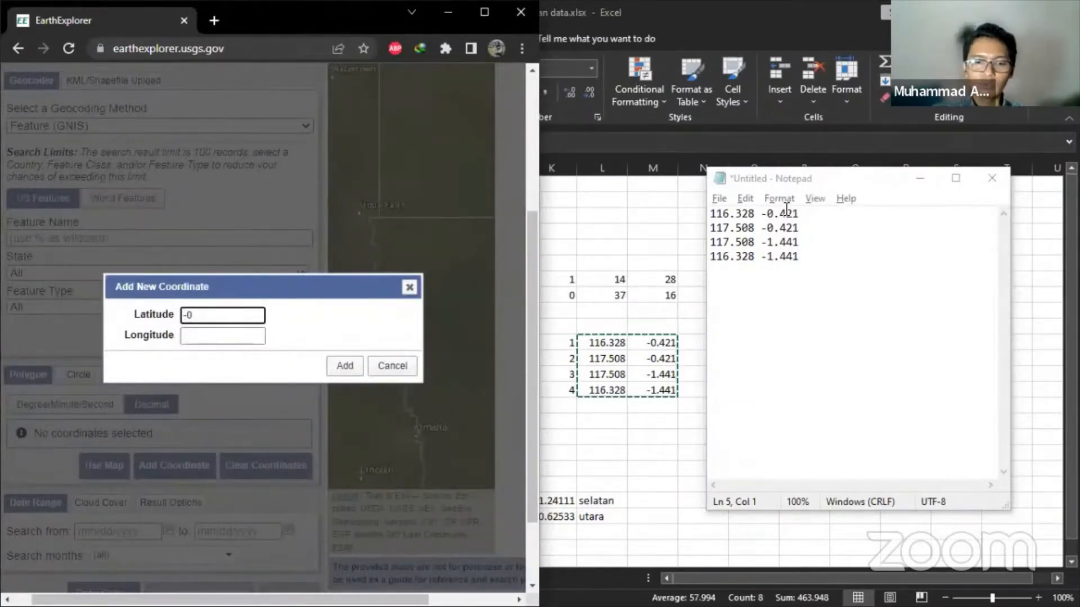
type(".421")
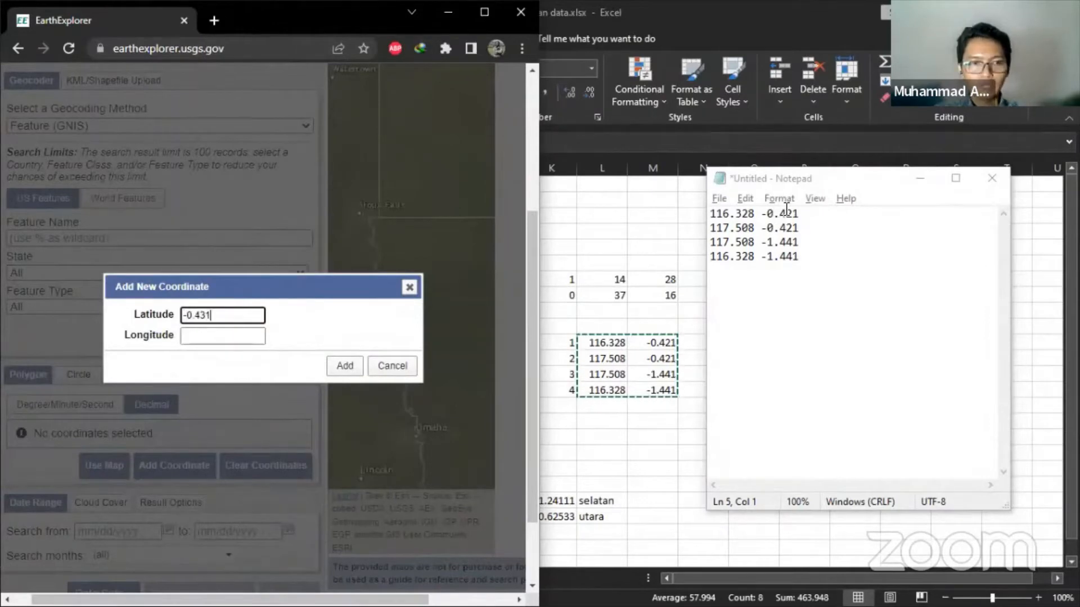
key("Tab")
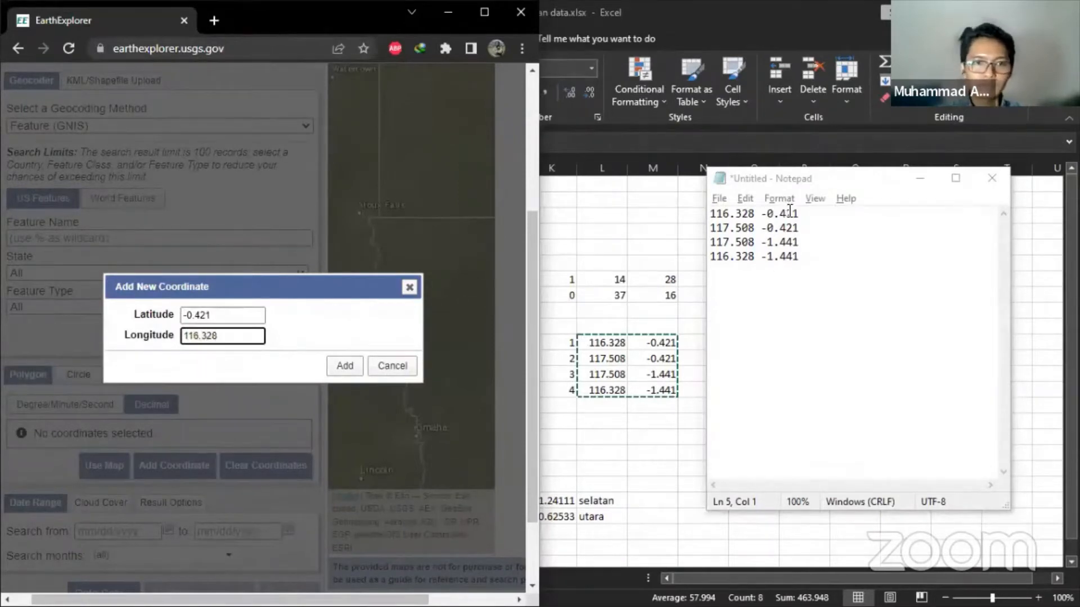
left_click(345, 365)
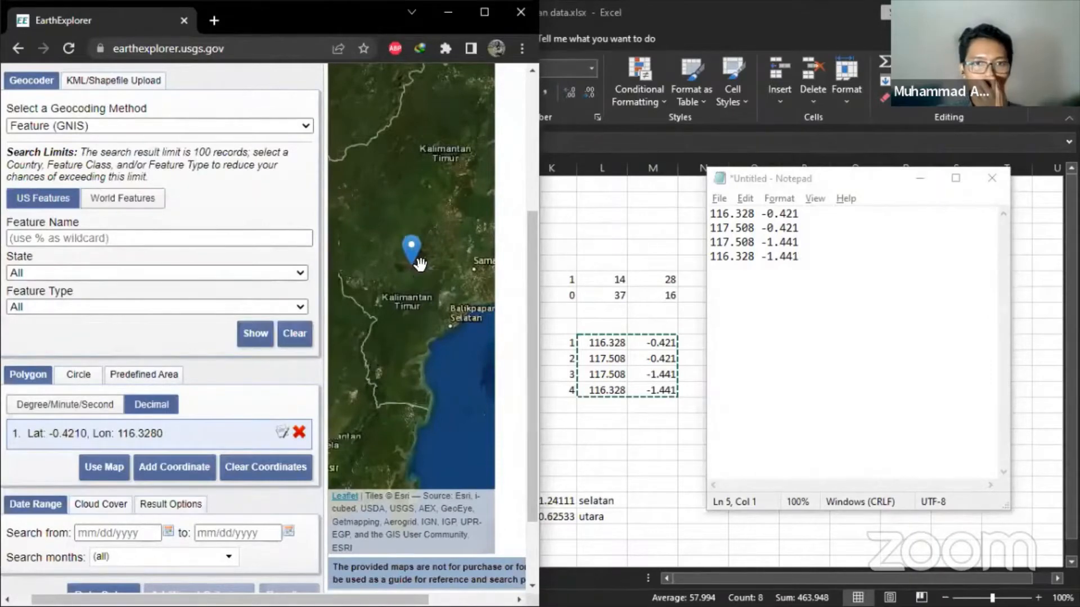
- Add the second polygon corner with longitude 117.508
left_click(167, 468)
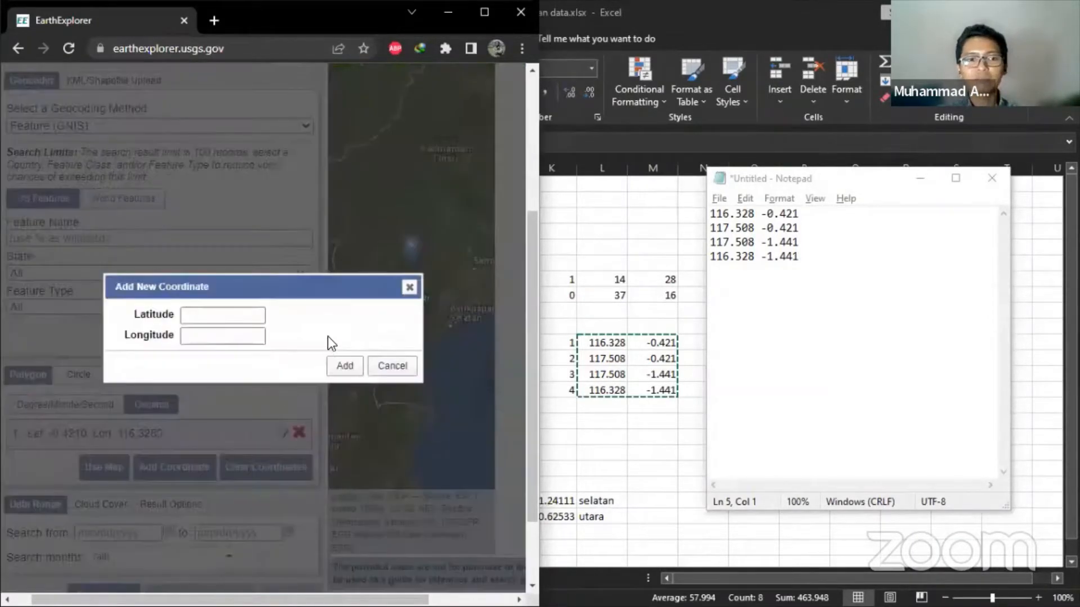
left_click(238, 315)
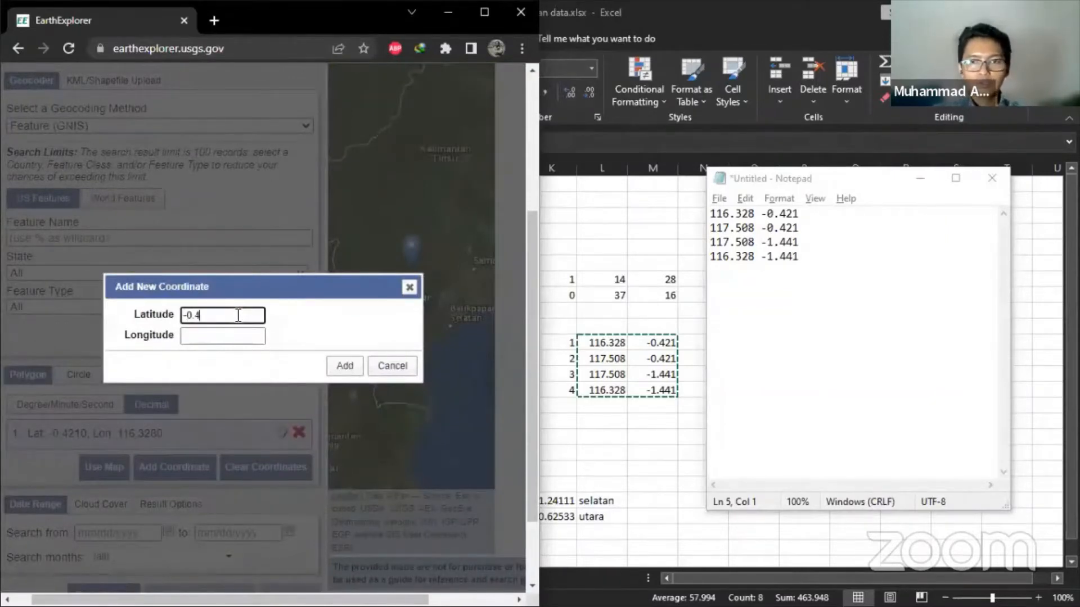
key("Tab")
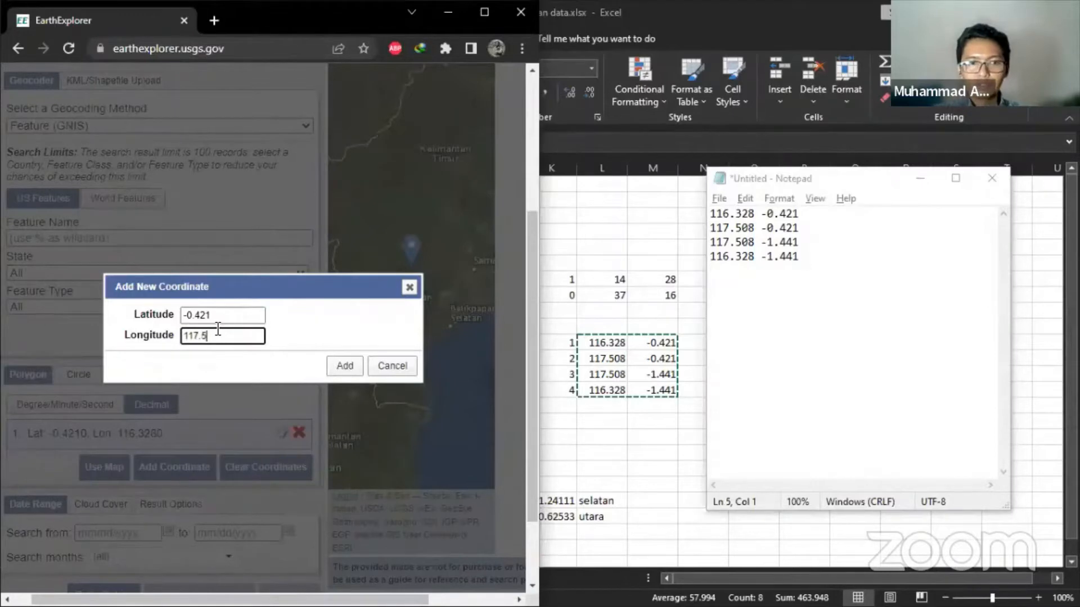
type("117.508")
left_click(344, 366)
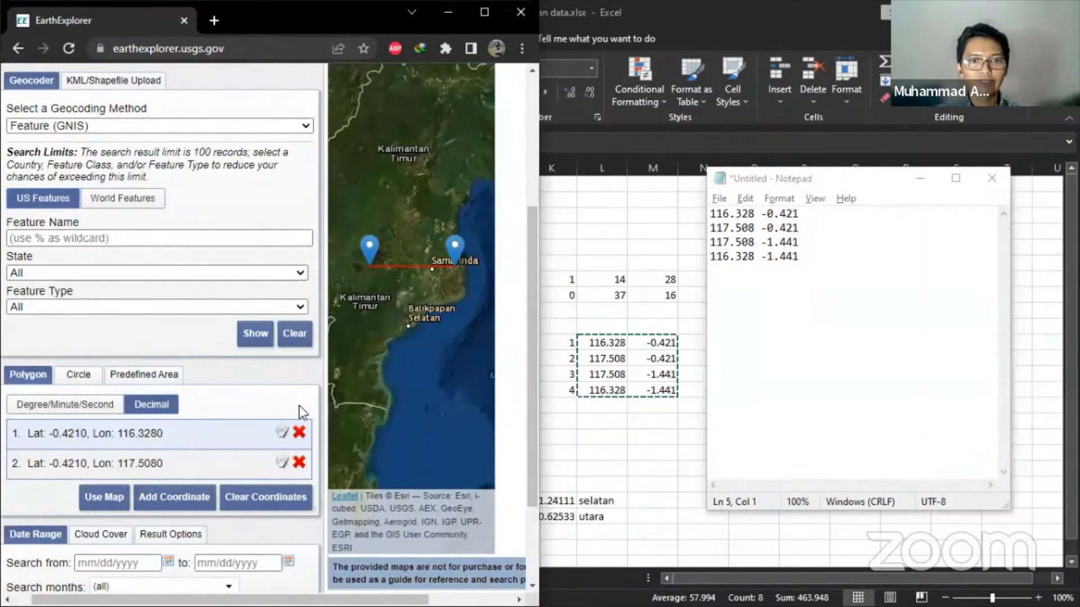
- Add the third corner (-1.441, 117.508) and fourth corner (-1.441, 116.328) to close the polygon
left_click(200, 494)
left_click(235, 318)
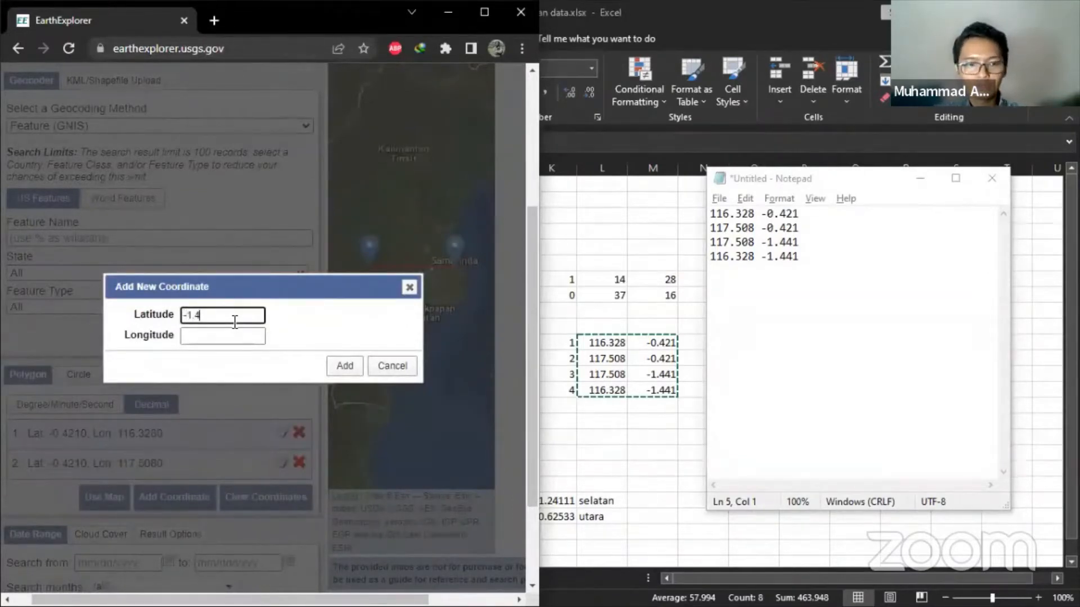
left_click(231, 335)
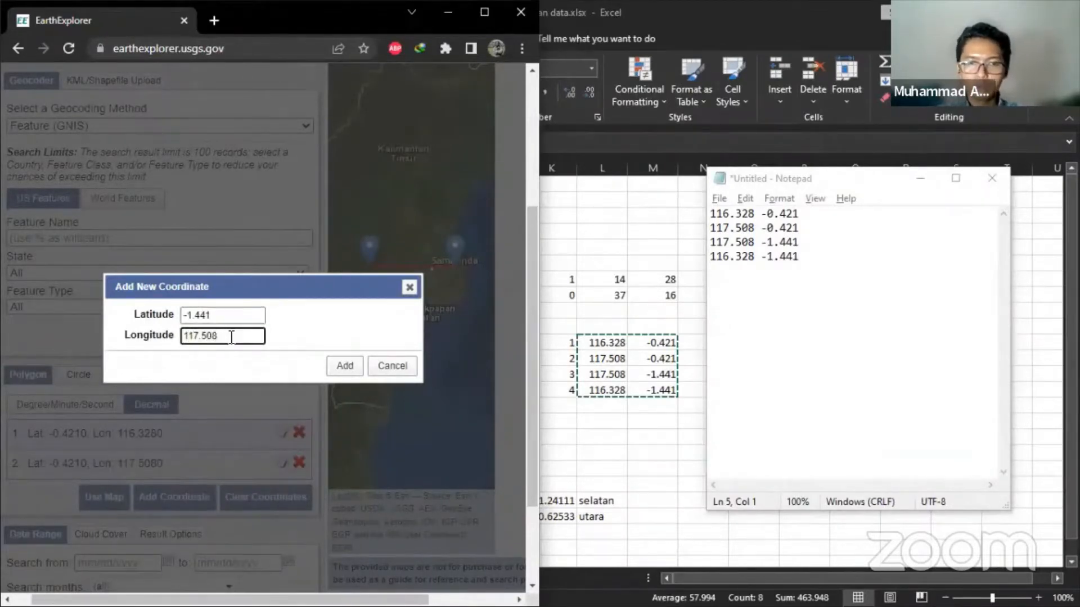
left_click(344, 368)
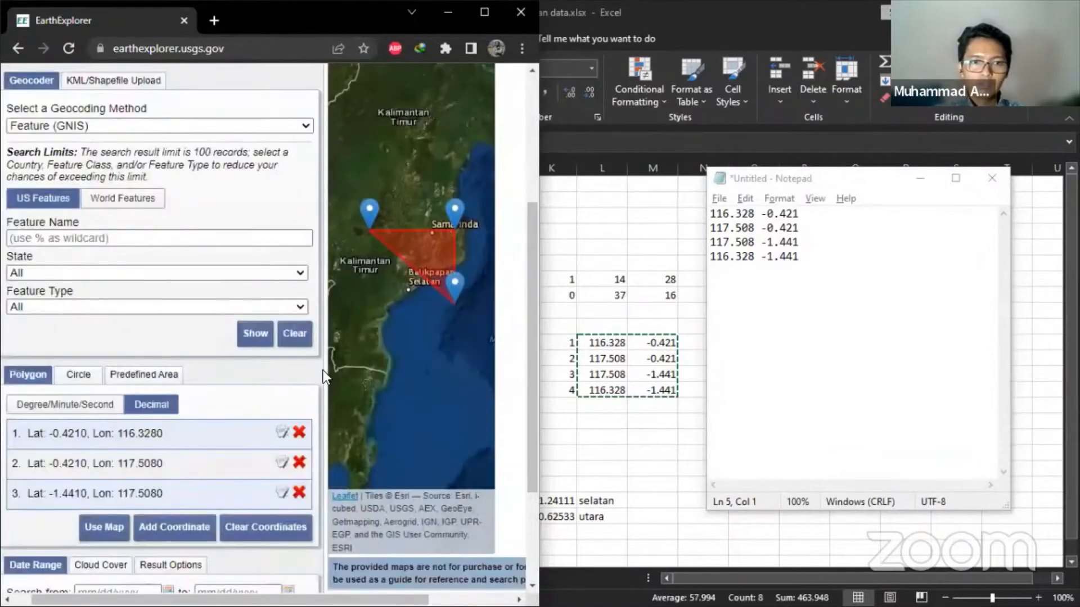
left_click(163, 529)
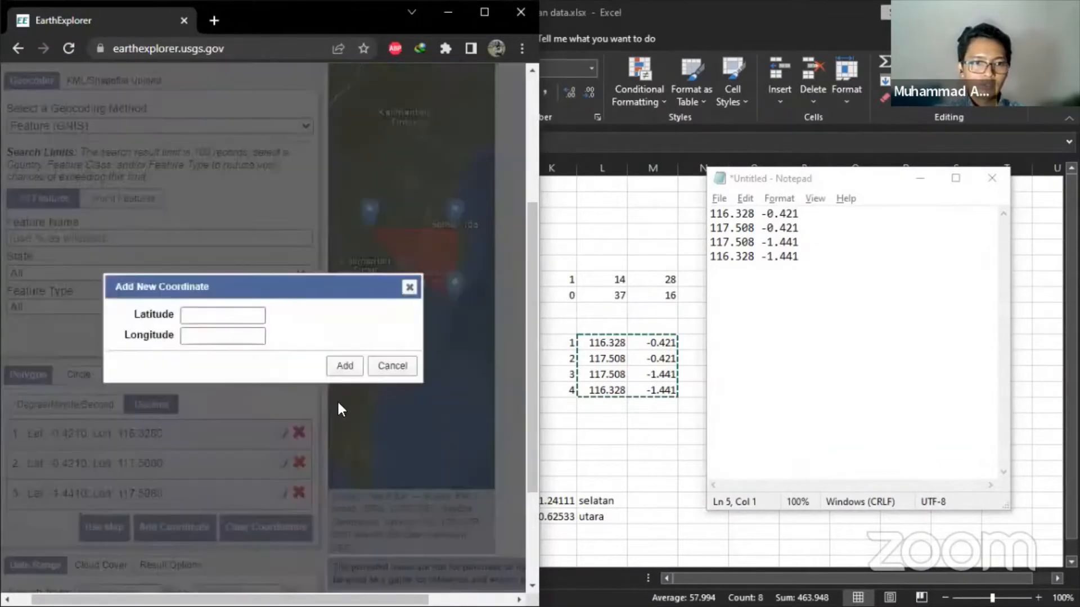
left_click(244, 315)
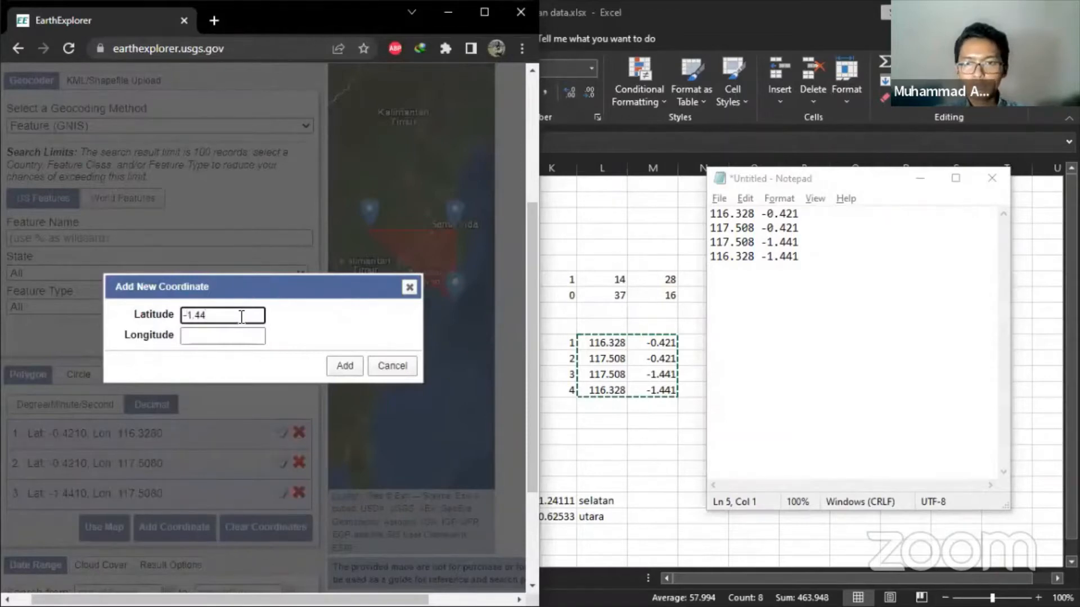
key("Tab")
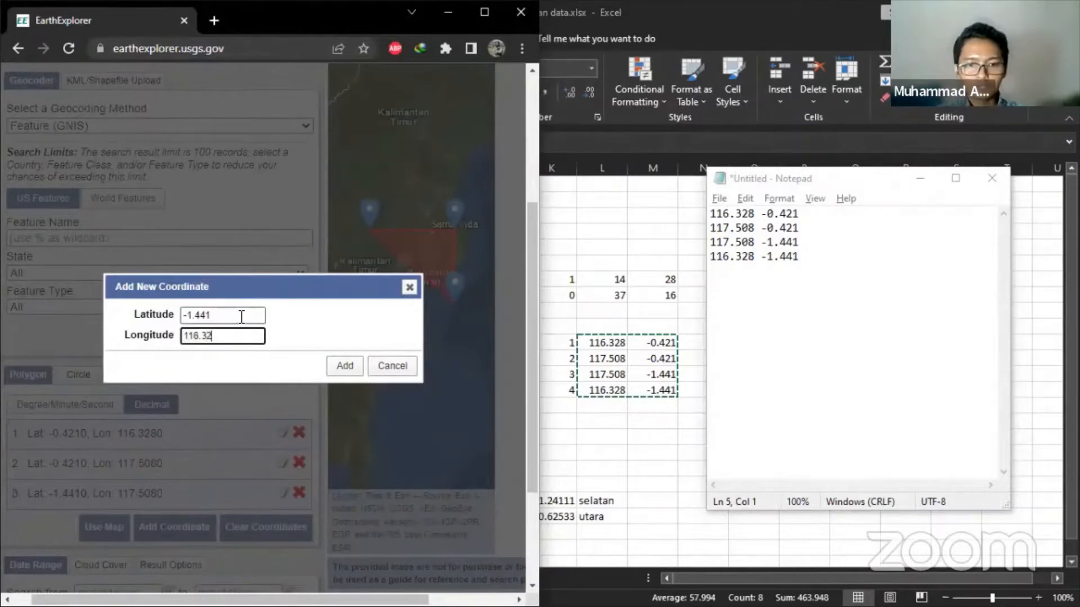
left_click(345, 366)
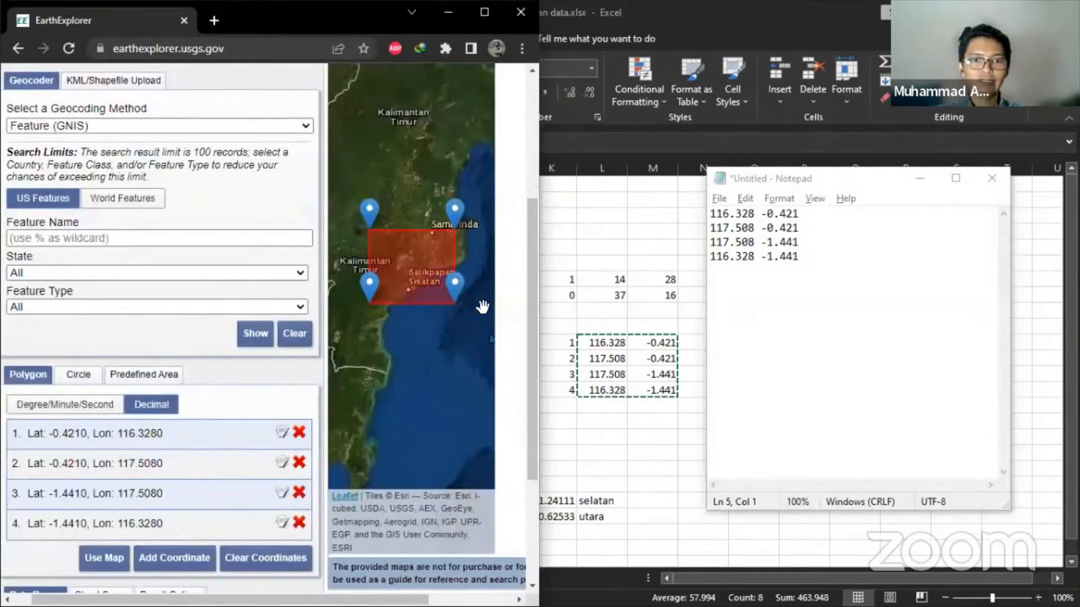
- Maximize the browser and zoom the map onto the polygon over Samarinda and Balikpapan
double_click(296, 29)
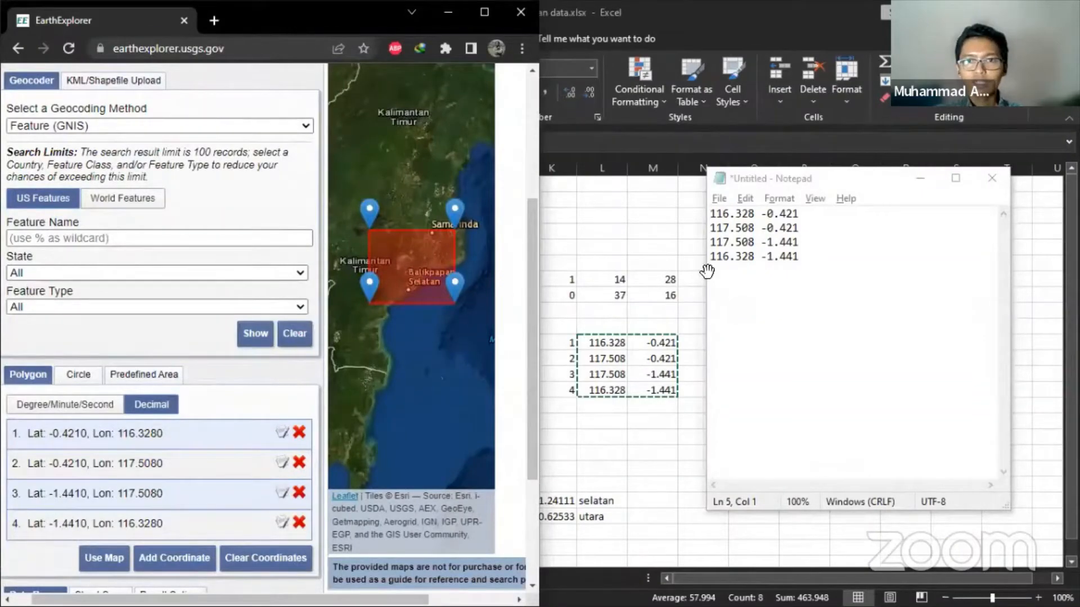
scroll(591, 263, "up", 1)
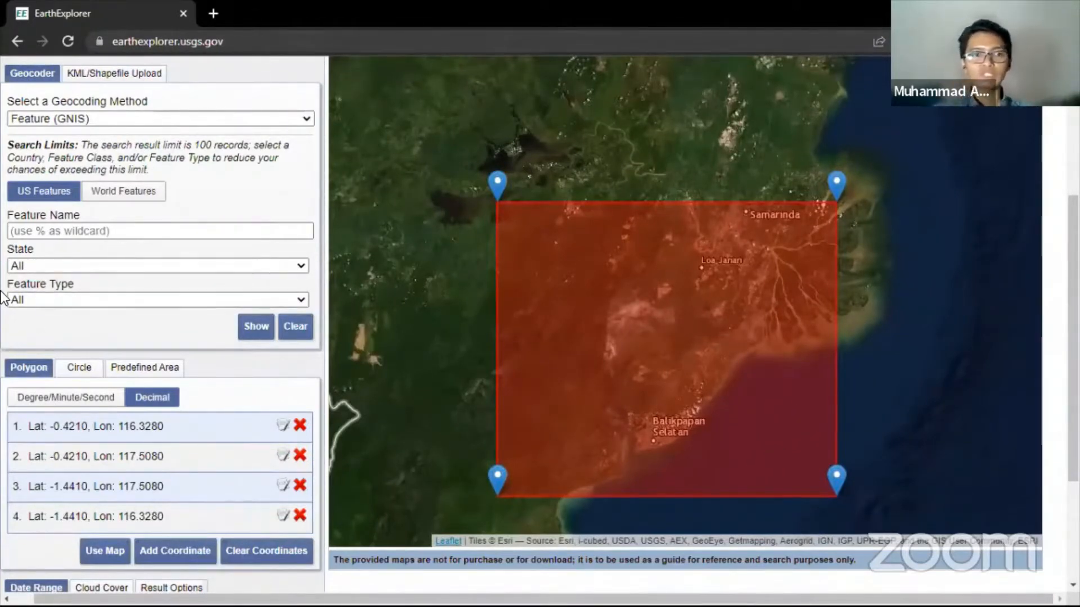
scroll(3, 290, "down", 3)
scroll(3, 289, "up", 3)
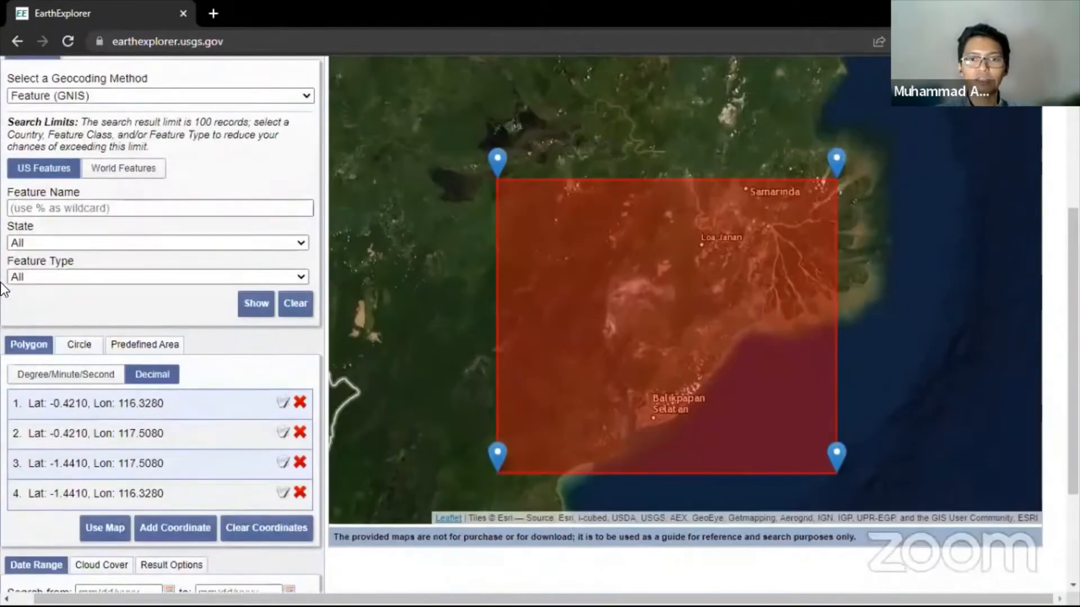
scroll(3, 290, "down", 3)
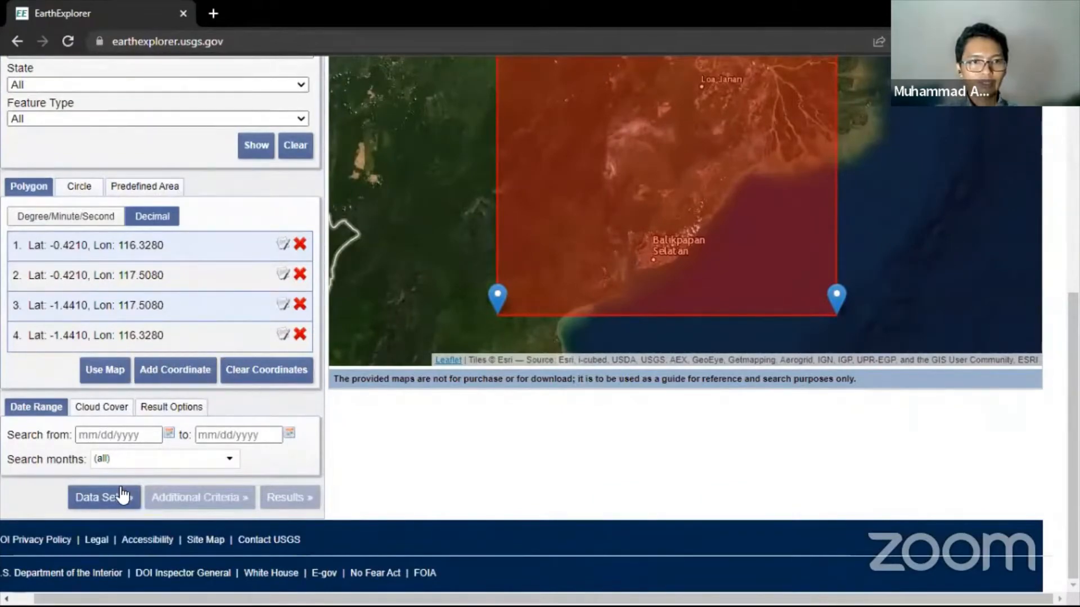
scroll(97, 419, "up", 1)
scroll(86, 402, "up", 5)
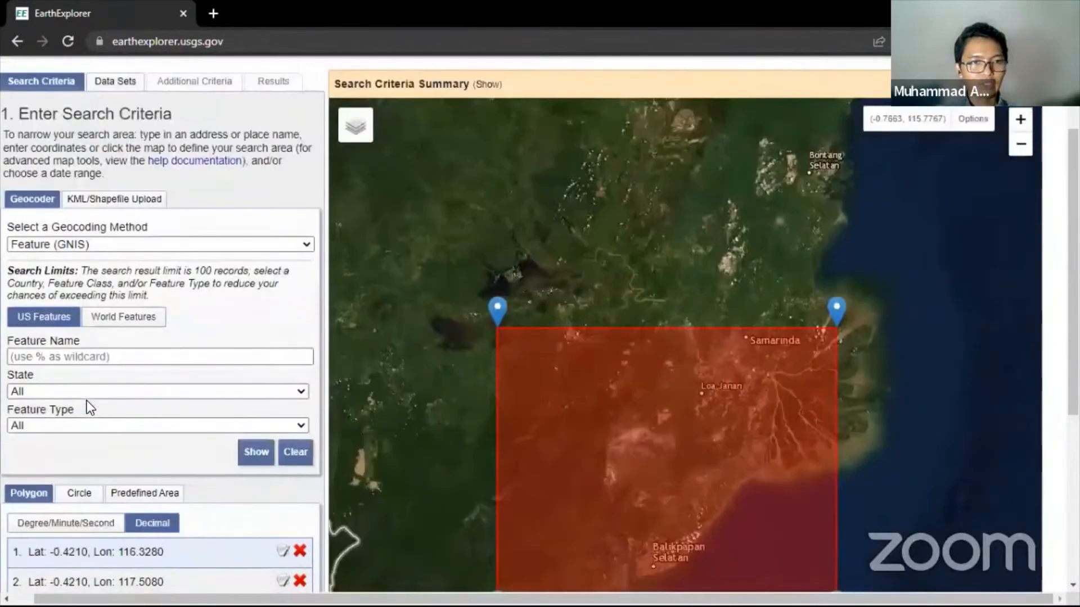
scroll(52, 525, "down", 6)
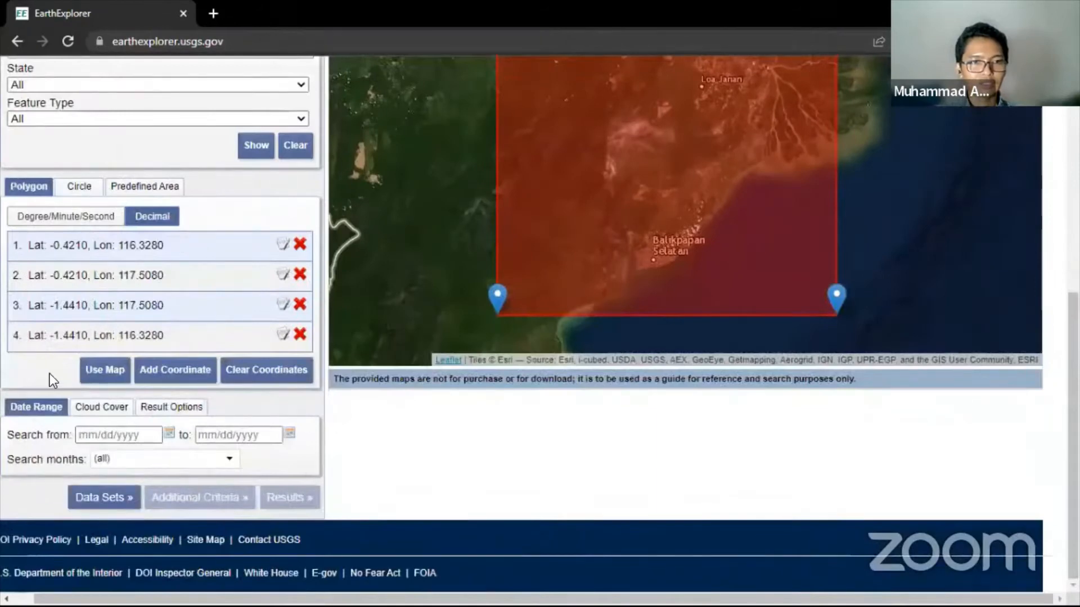
- Show the Data Sets list and expand the Digital Elevation category
left_click(96, 494)
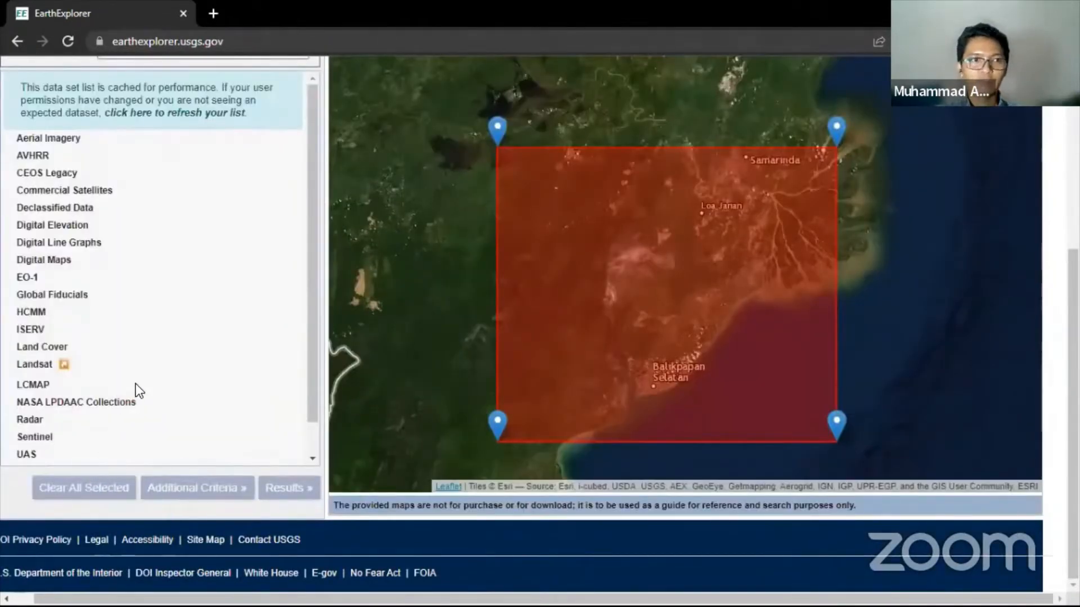
scroll(136, 383, "up", 2)
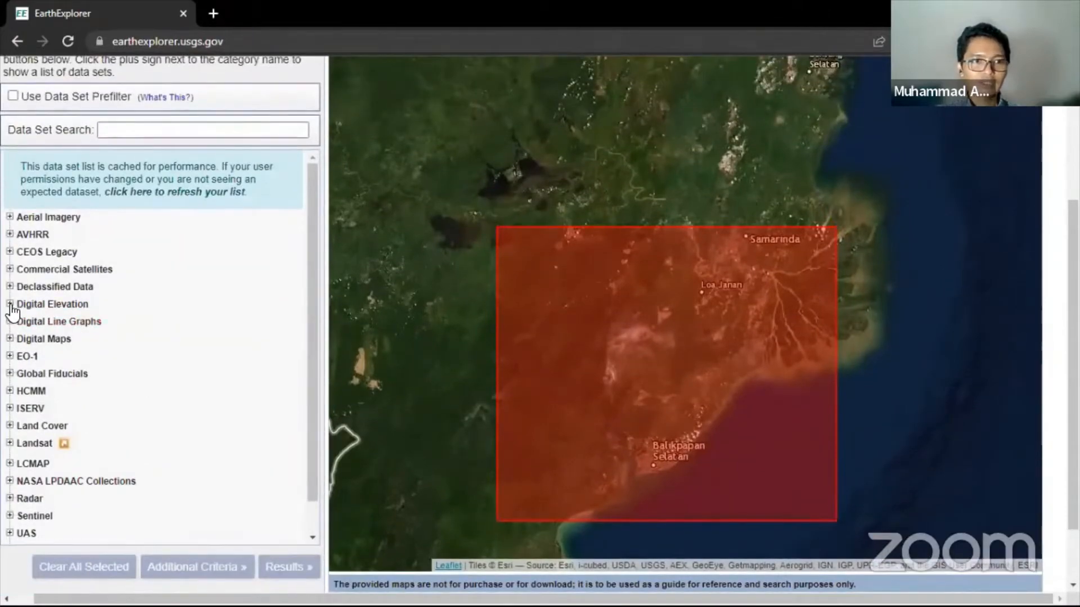
scroll(130, 275, "up", 3)
scroll(89, 279, "down", 2)
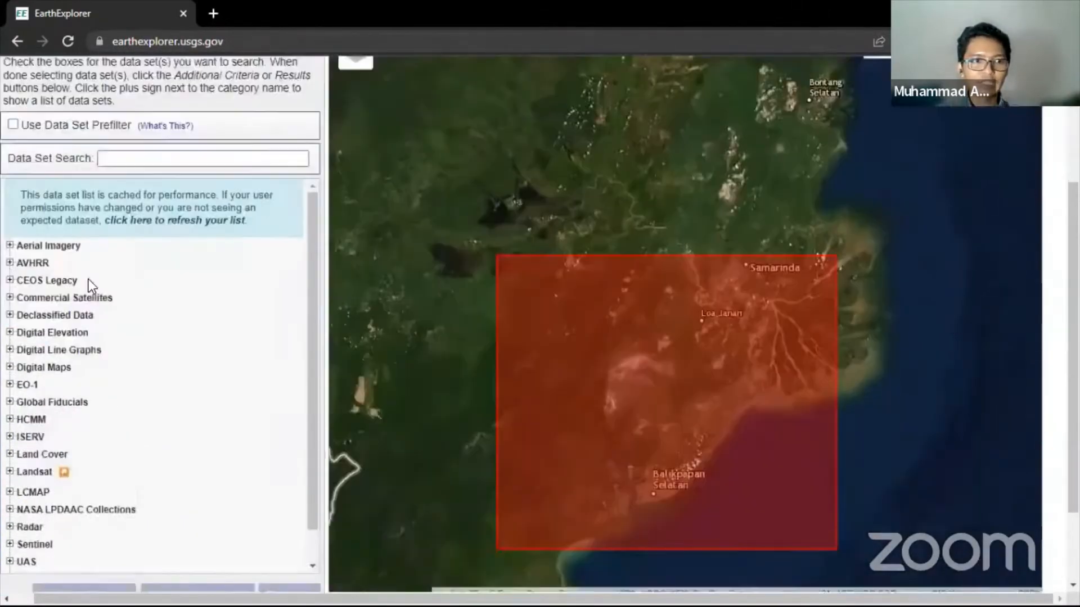
scroll(89, 279, "down", 1)
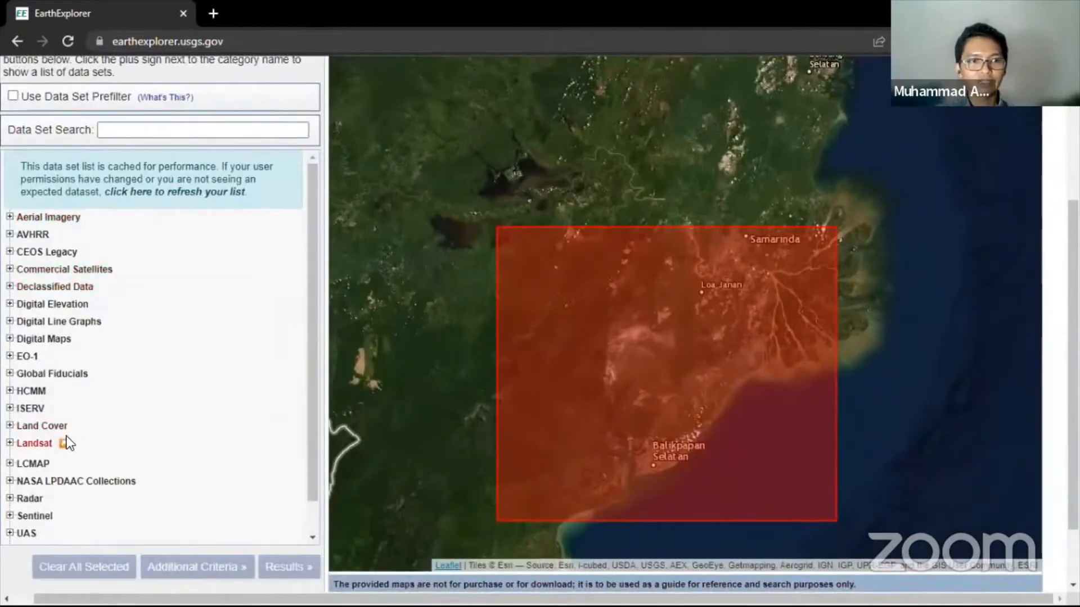
scroll(40, 317, "down", 1)
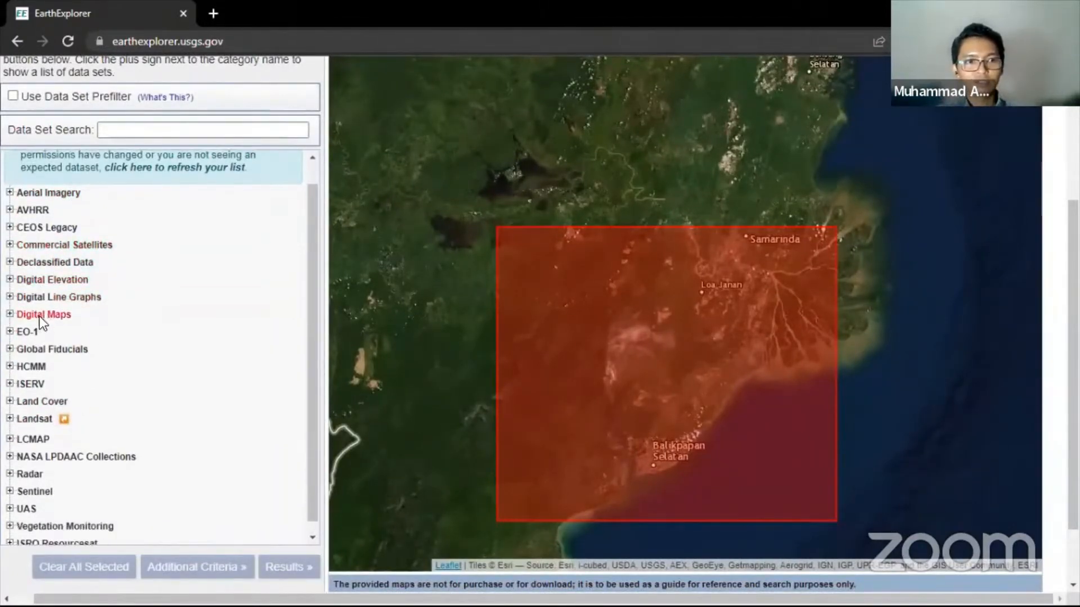
scroll(29, 349, "up", 1)
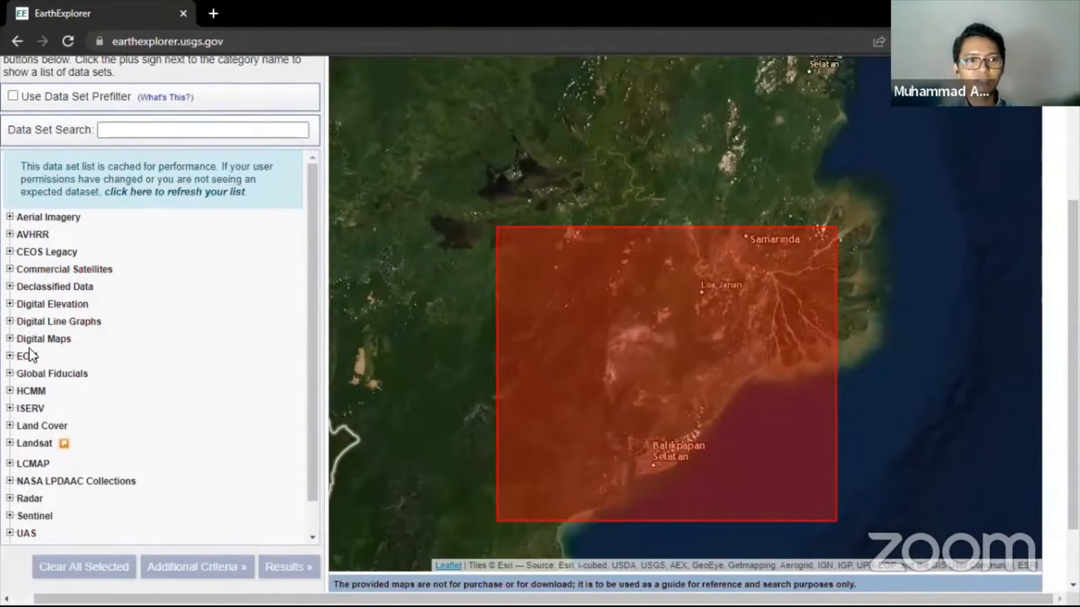
left_click(16, 304)
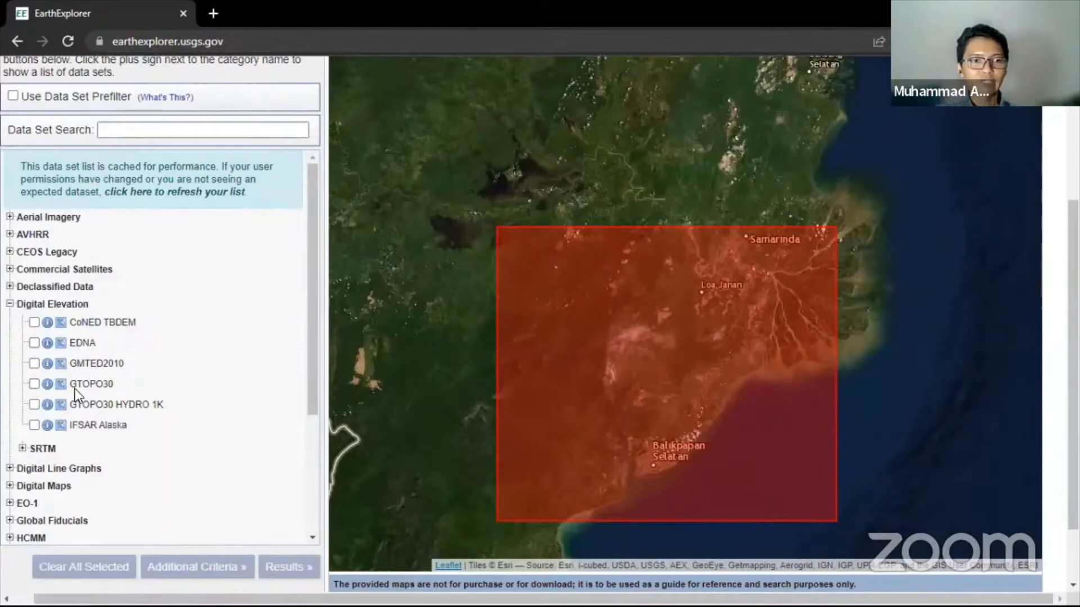
left_click(33, 383)
left_click(33, 384)
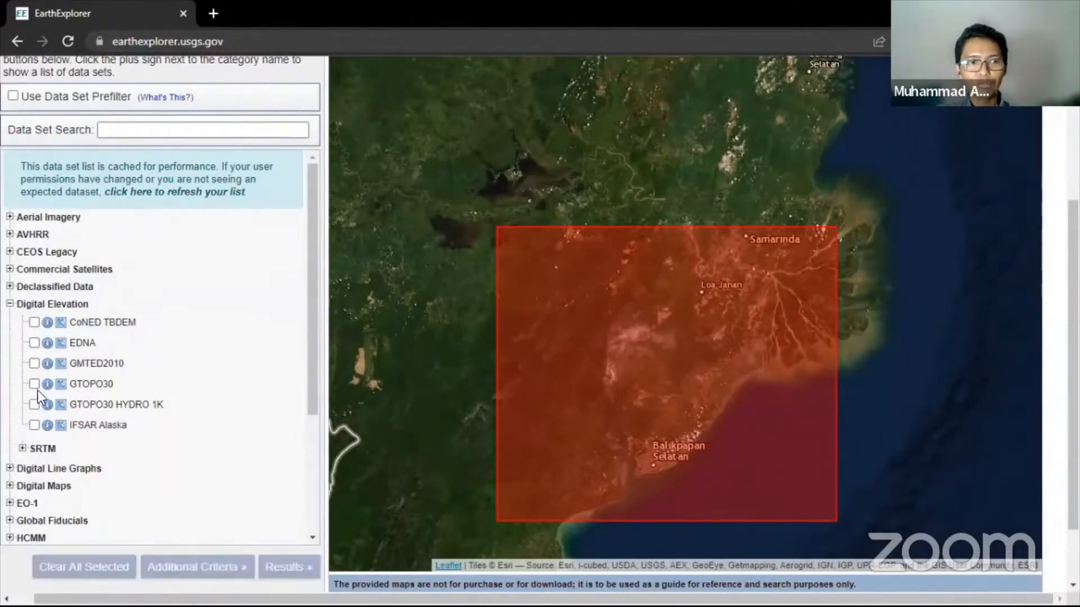
- Tick SRTM 1 Arc-Second Global under SRTM and run the search for results
left_click(23, 448)
scroll(38, 404, "down", 3)
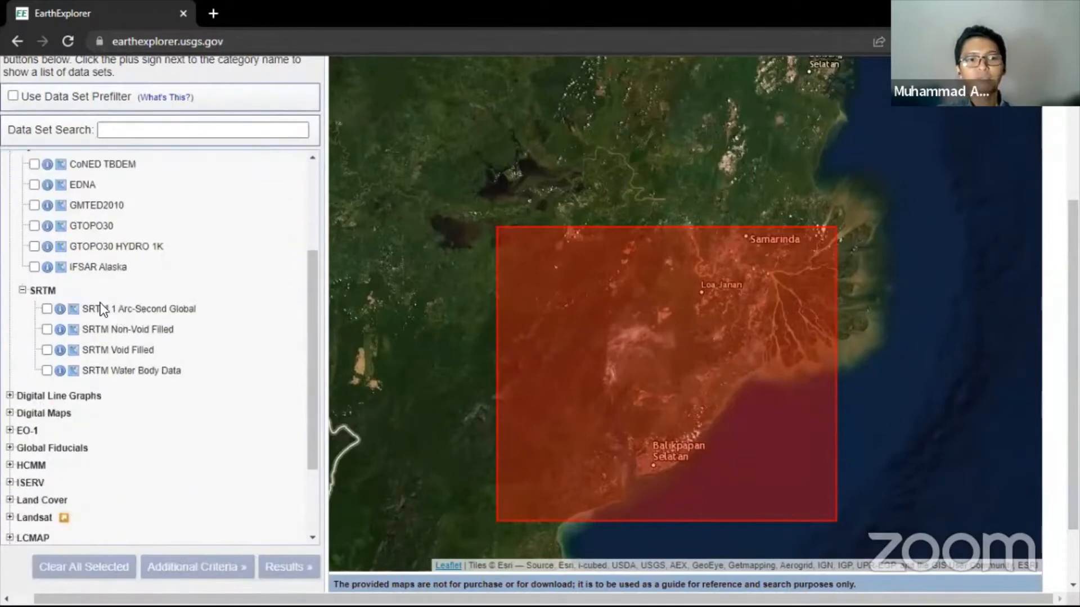
left_click(47, 309)
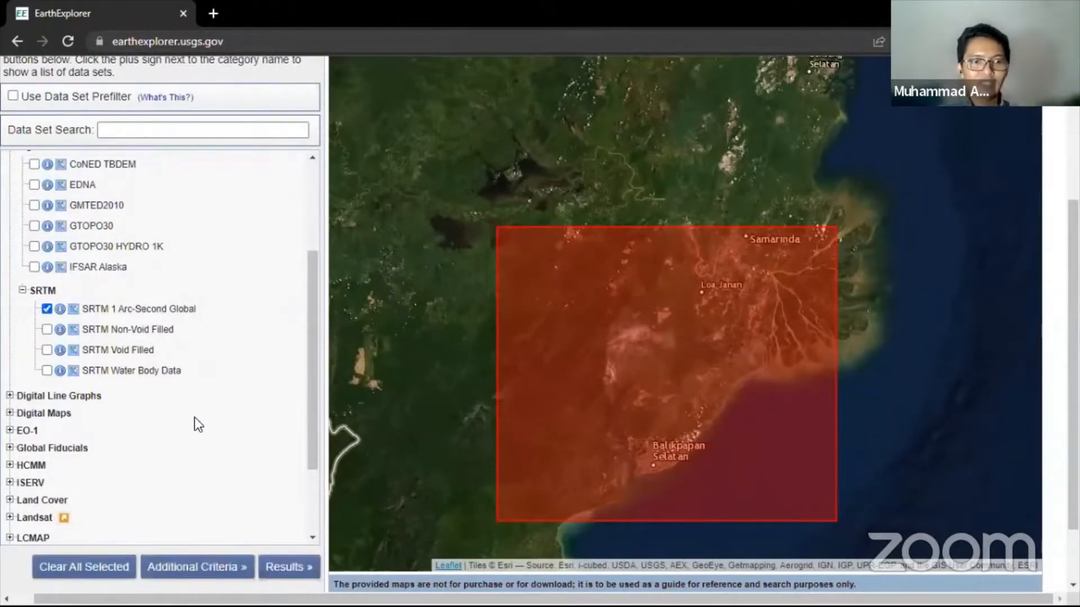
left_click(280, 572)
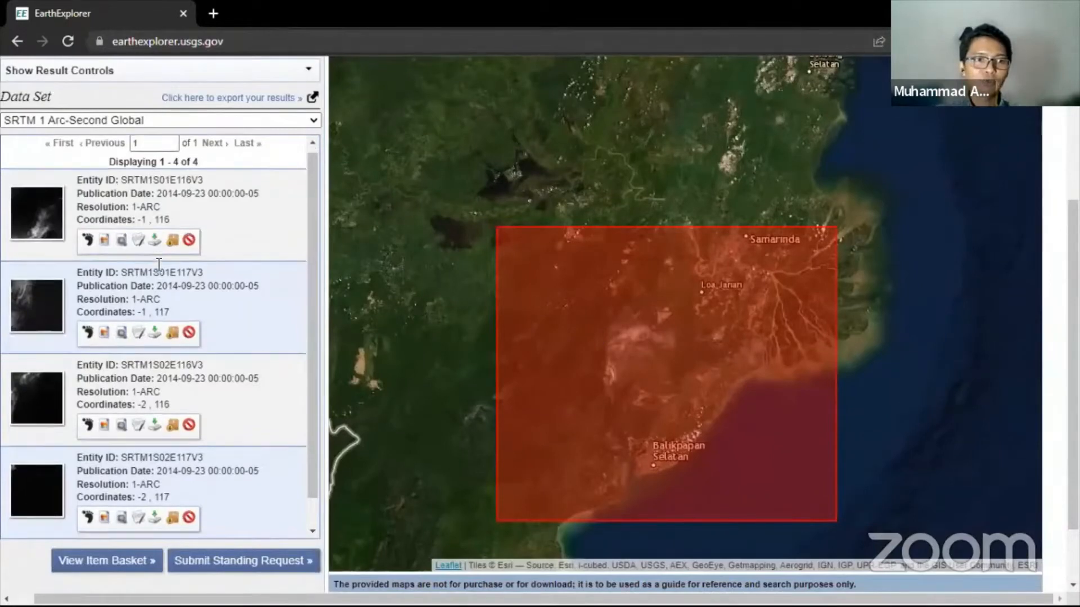
- Review the download formats for the first SRTM tile, then close the options
scroll(115, 194, "down", 1)
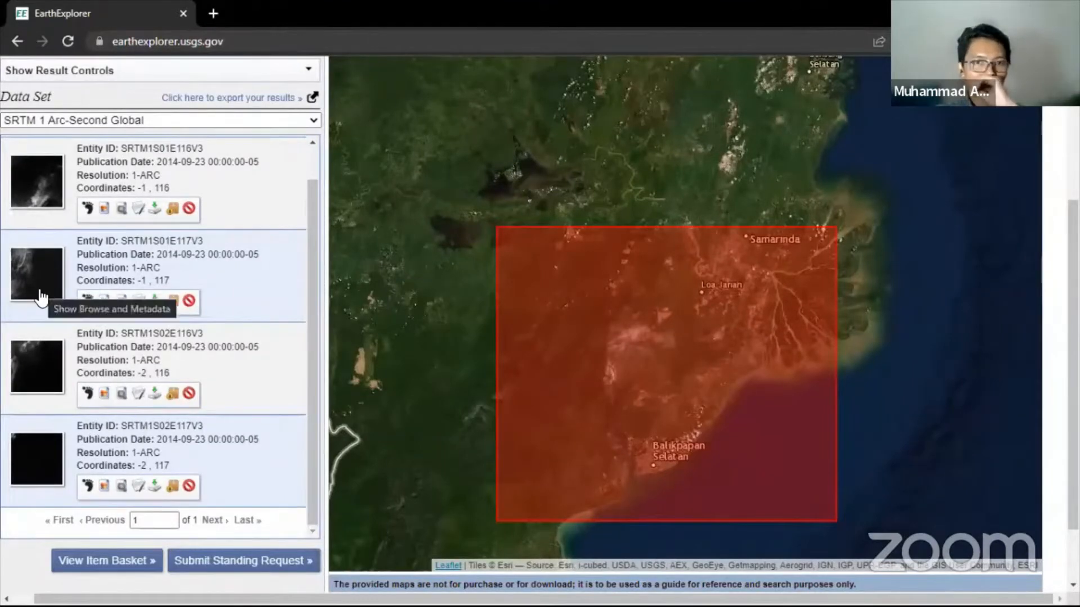
left_click(155, 211)
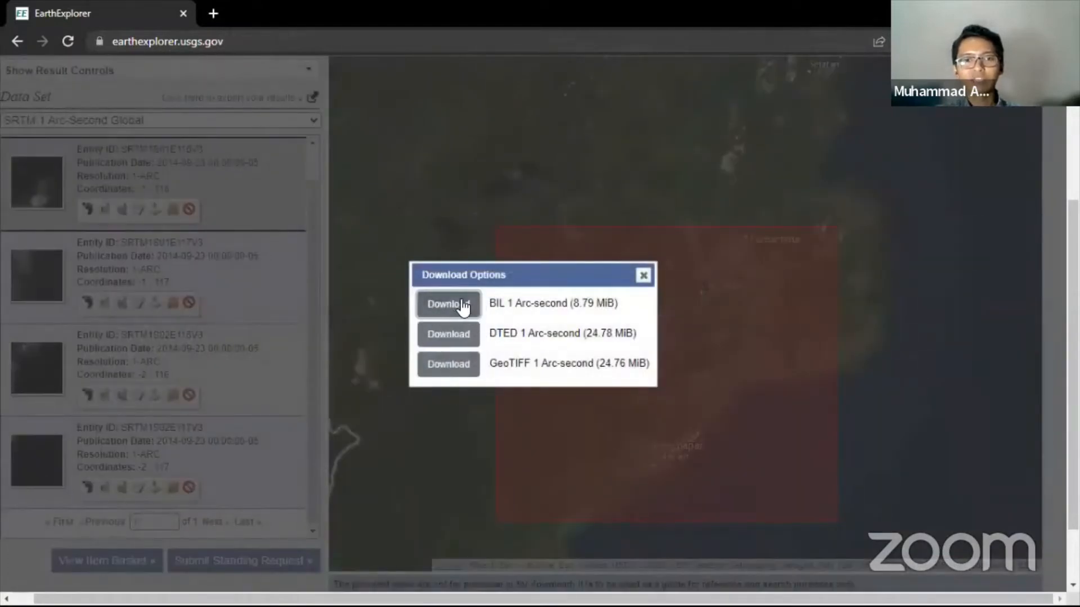
left_click(643, 275)
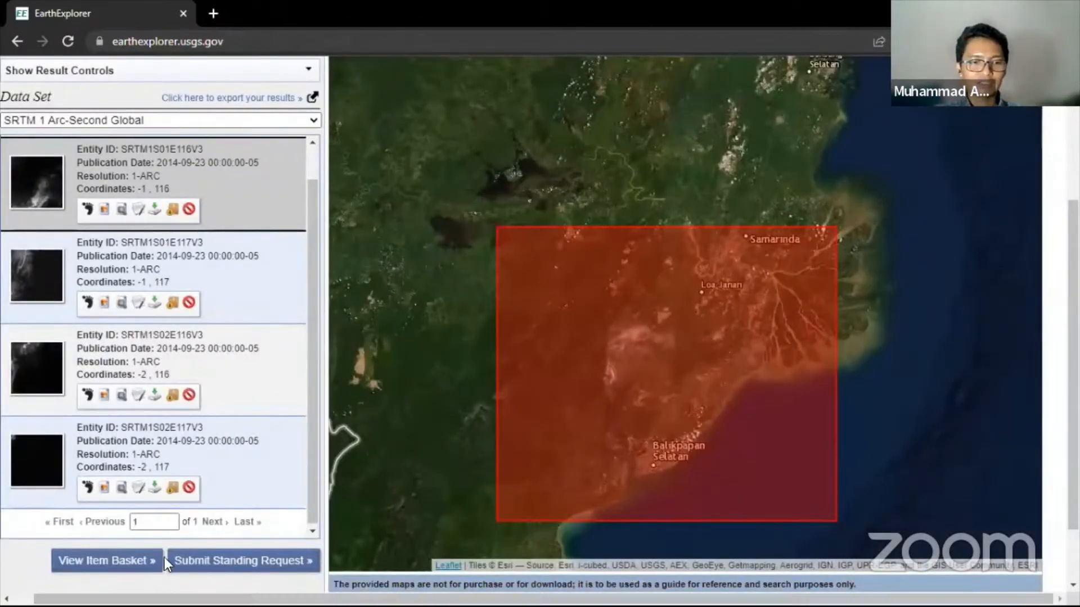
key("super")
- Check the four SRTM .tif tiles (99.0 MB total) in the Gravity IKN folder
left_click(107, 595)
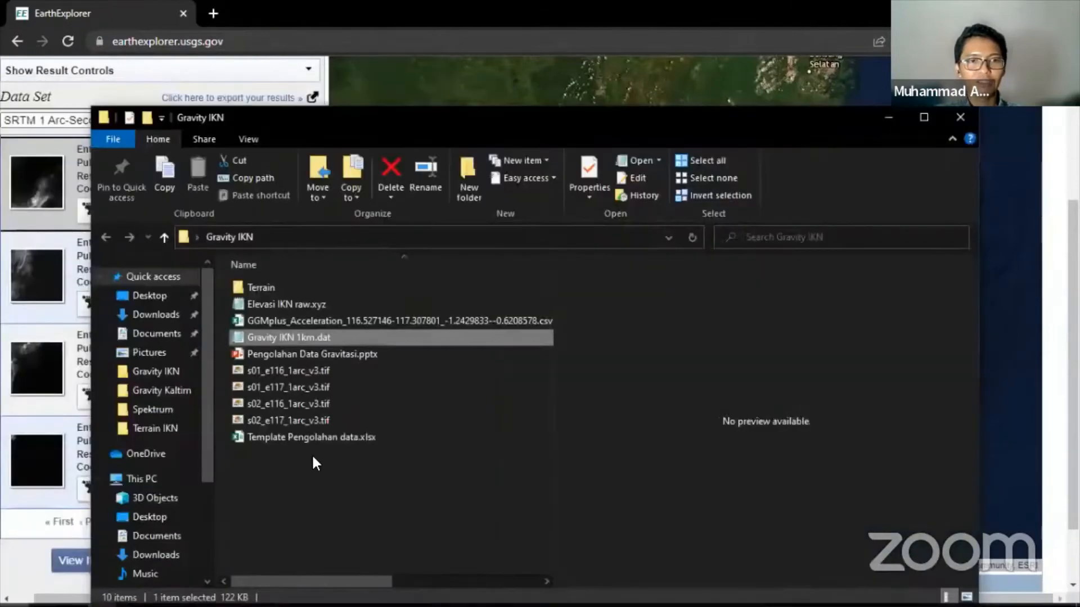
left_click(298, 372)
left_click(322, 419, "shift")
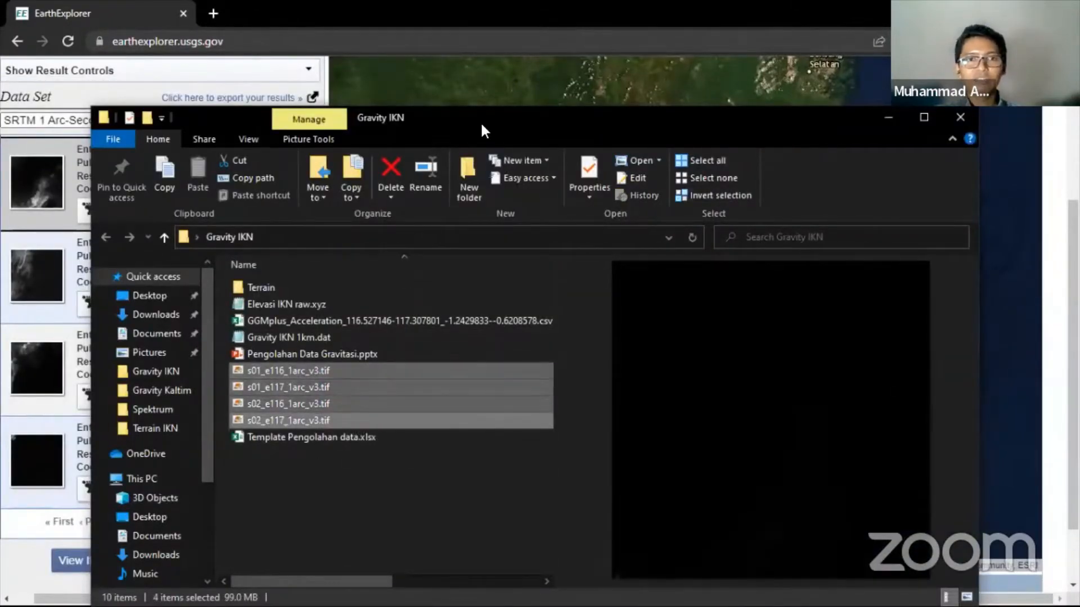
left_click_drag(477, 114, 452, 73)
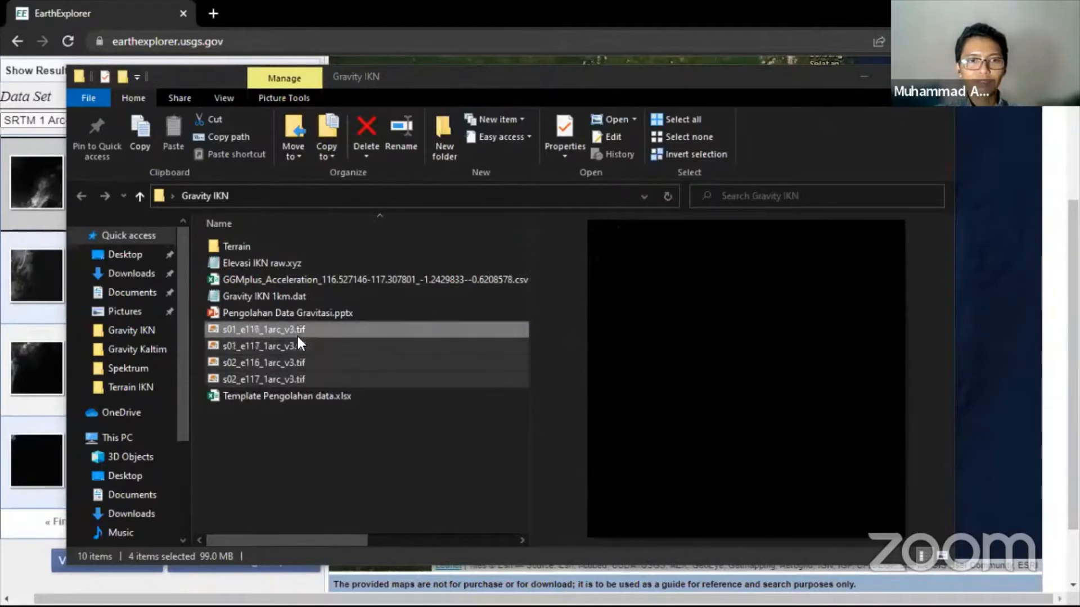
left_click(309, 446)
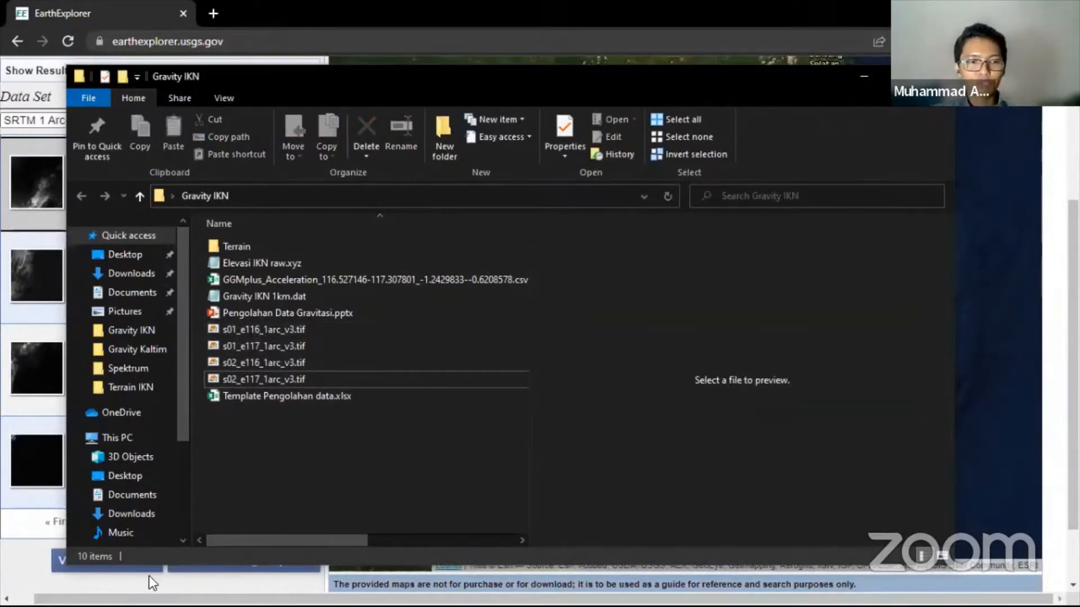
- Search Windows for 'global' and launch Global Mapper 14
left_click(14, 595)
left_click(43, 595)
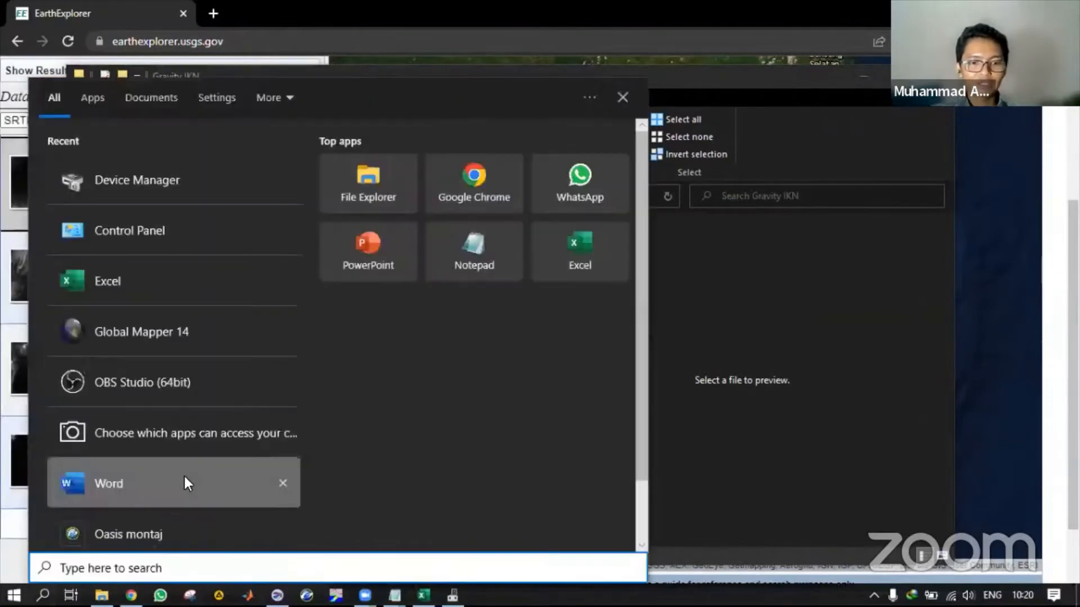
type("global")
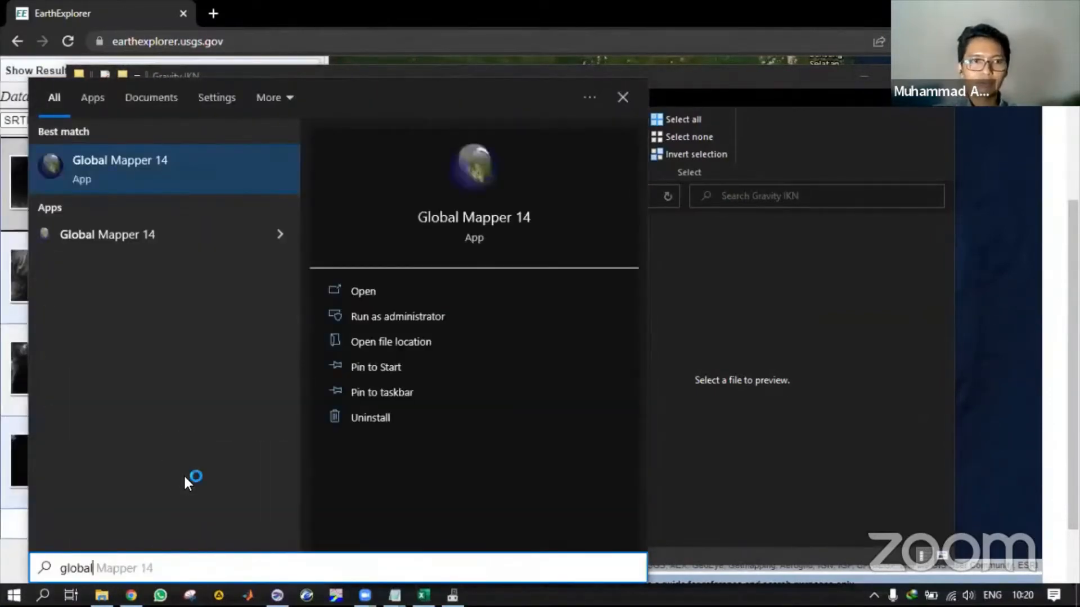
key("Return")
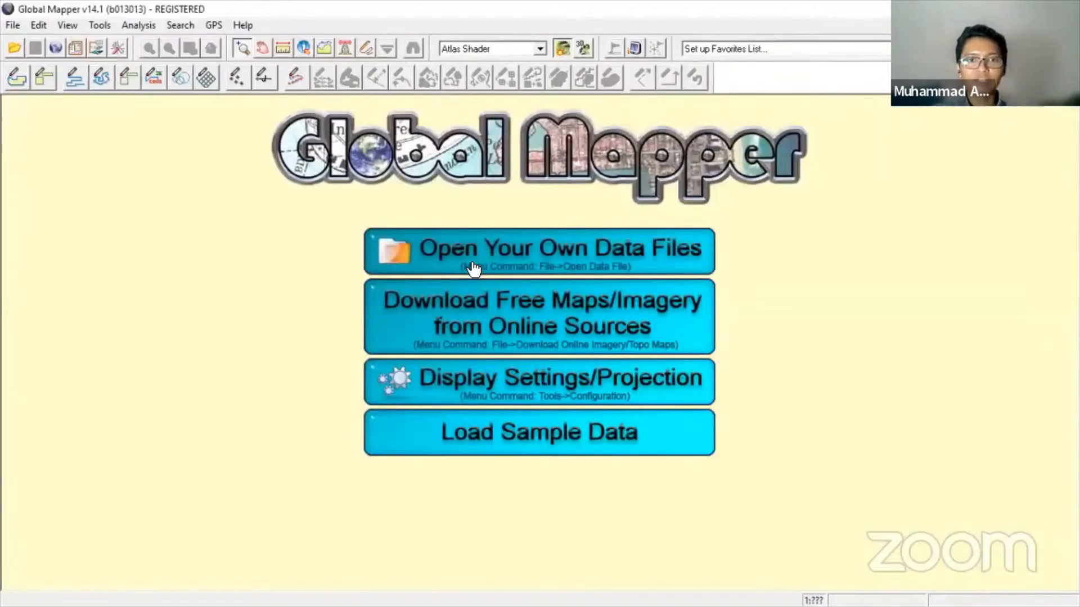
- Open the four tiles s01_e116 through s02_e117_1arc_v3.tif from Desktop\Gravity IKN
left_click(465, 251)
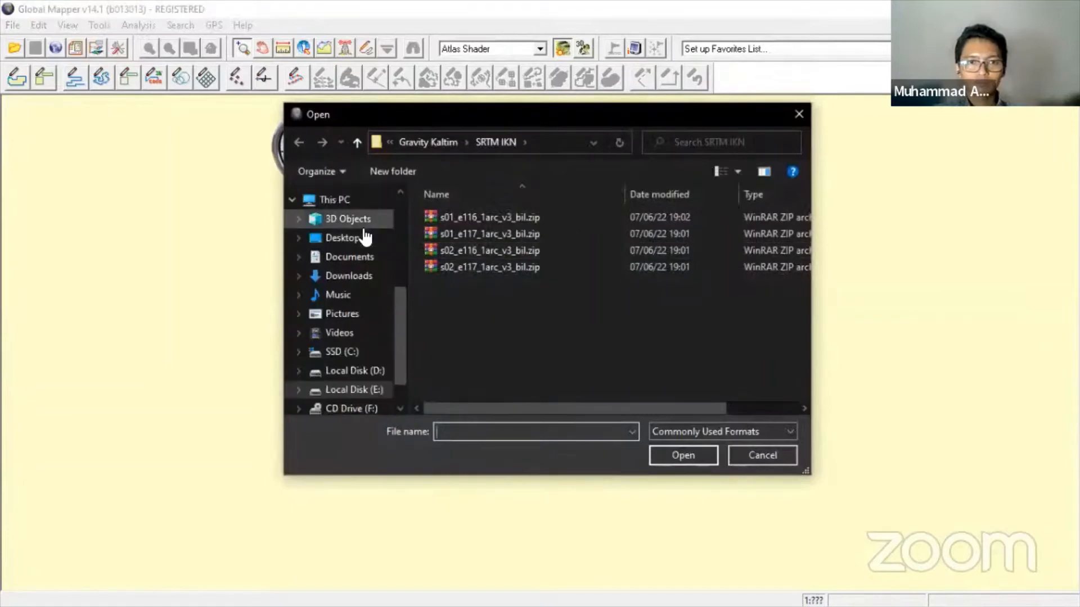
left_click(362, 238)
double_click(504, 217)
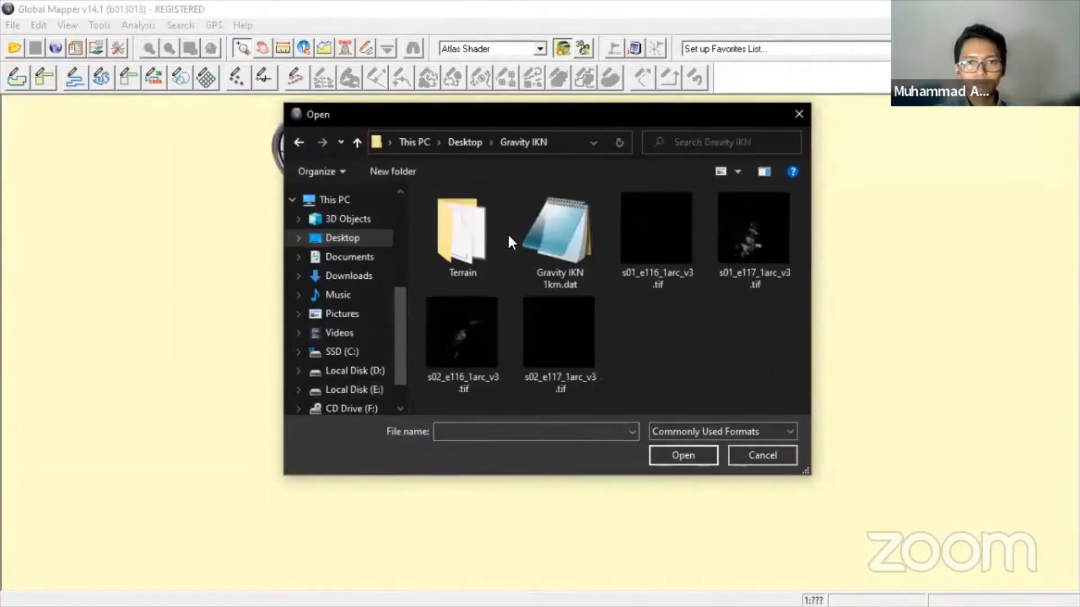
left_click(659, 245)
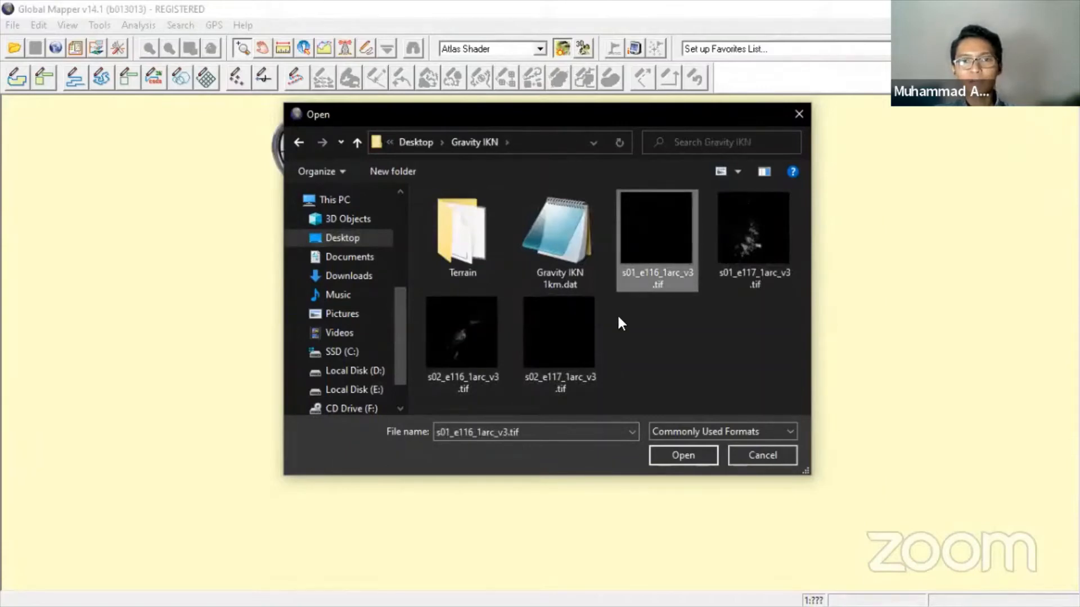
left_click(585, 322, "shift")
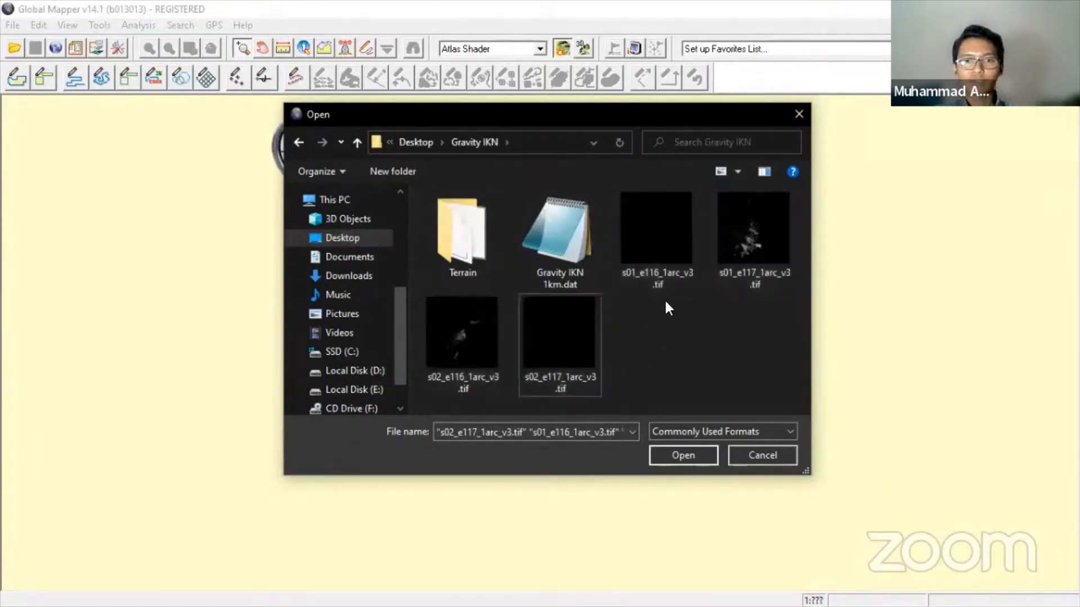
left_click(666, 261)
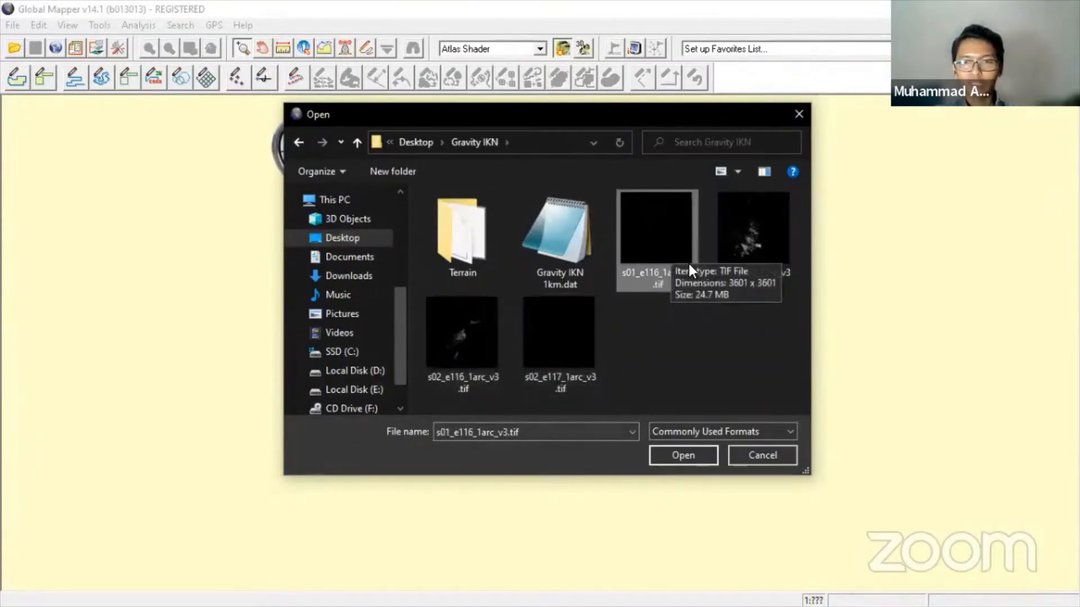
left_click(557, 328, "shift")
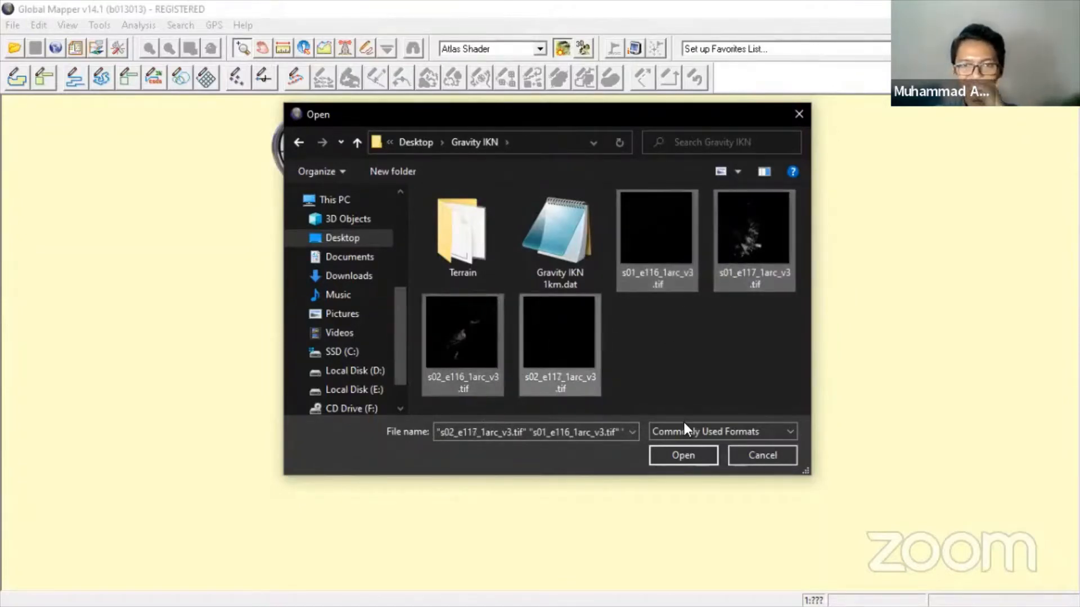
left_click(684, 457)
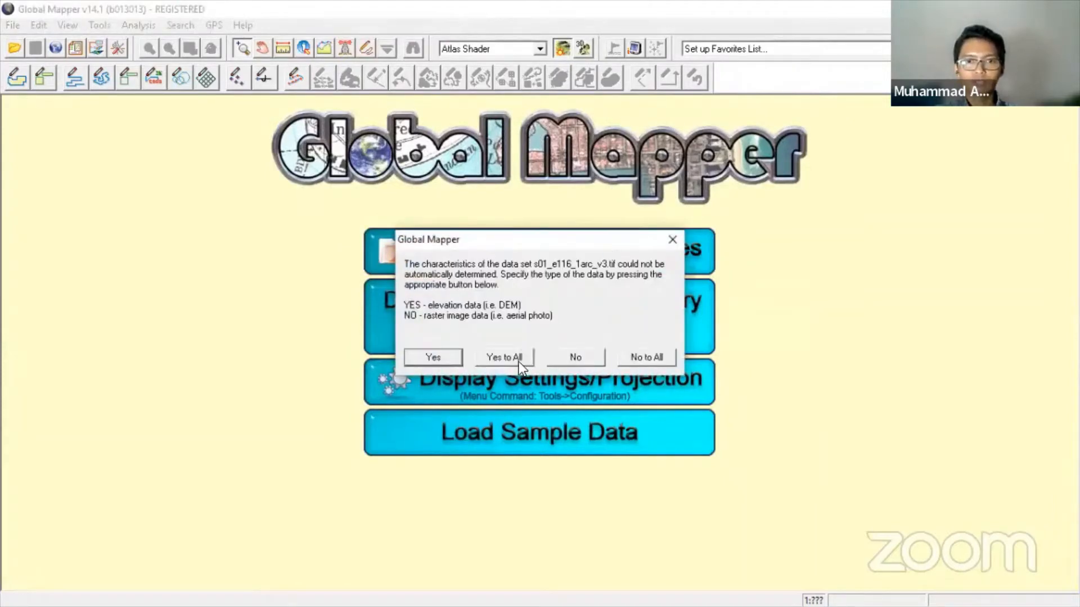
- Load every tile as elevation data with Yes to All, then zoom in and back out
left_click(518, 355)
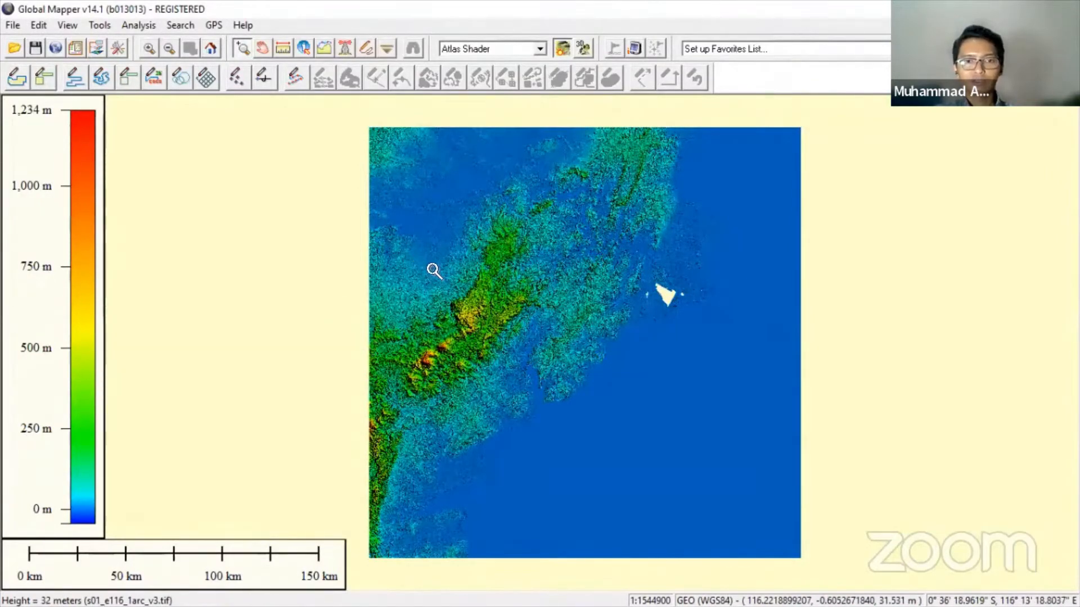
left_click(545, 304)
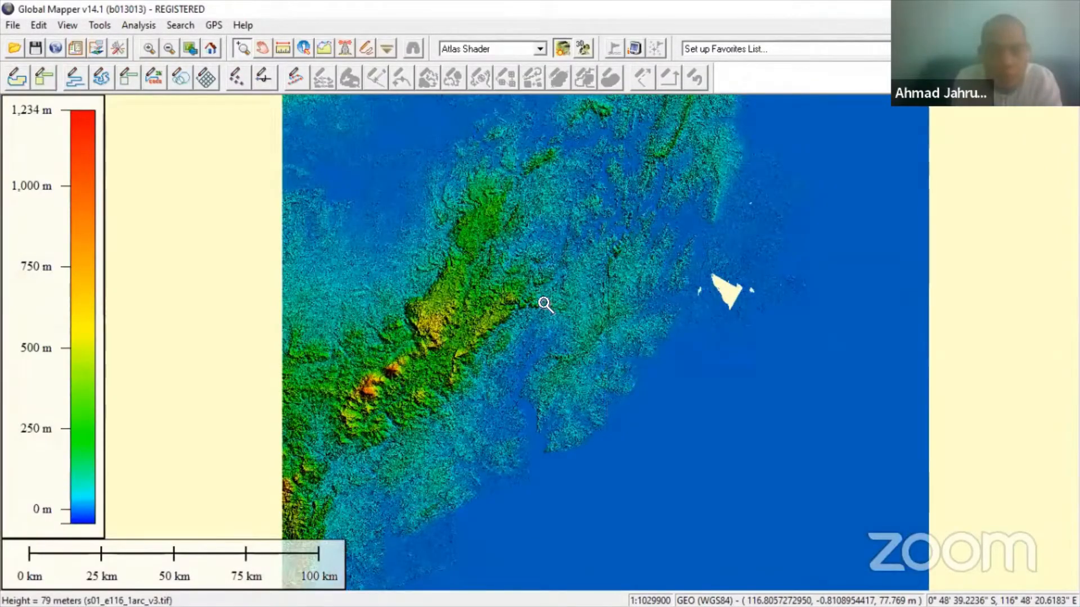
right_click(544, 304)
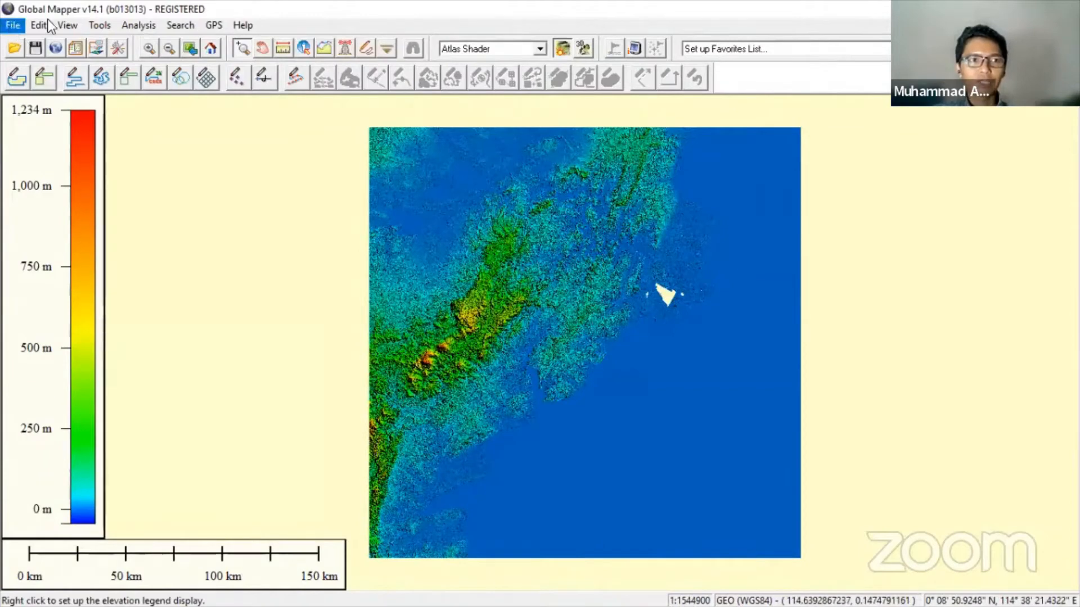
- Start an Export Elevation Grid Format export with XYZ Grid as the format
left_click(13, 25)
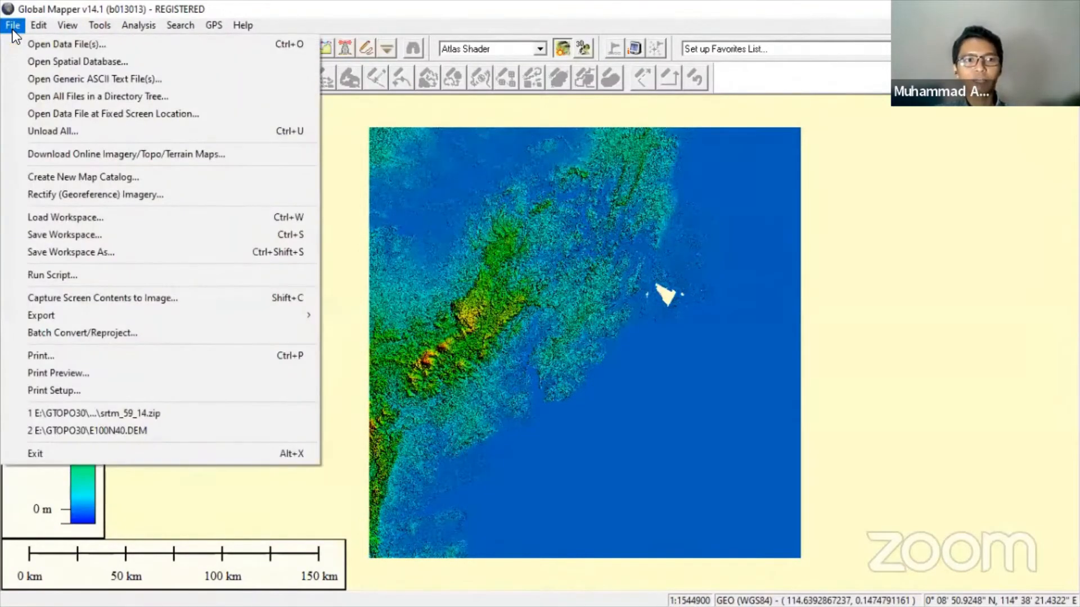
mouse_move(184, 319)
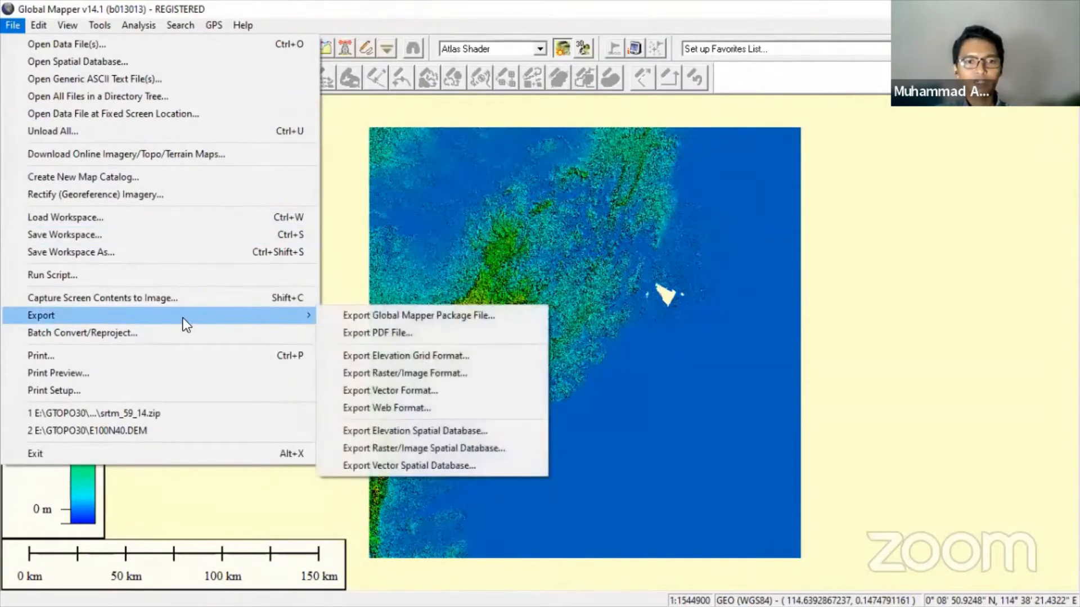
left_click(402, 360)
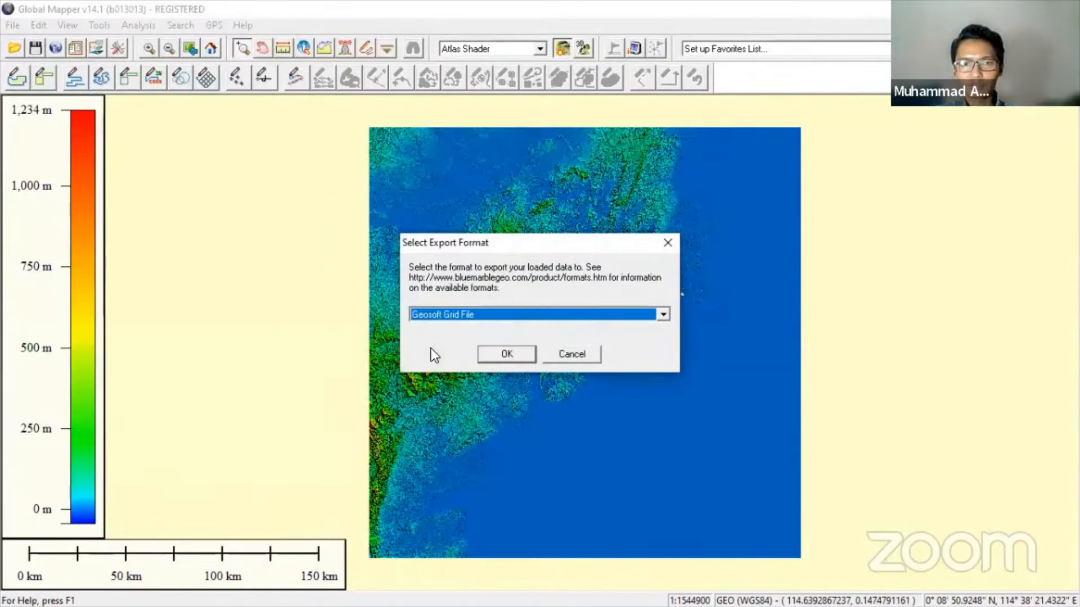
left_click(508, 318)
scroll(513, 394, "down", 4)
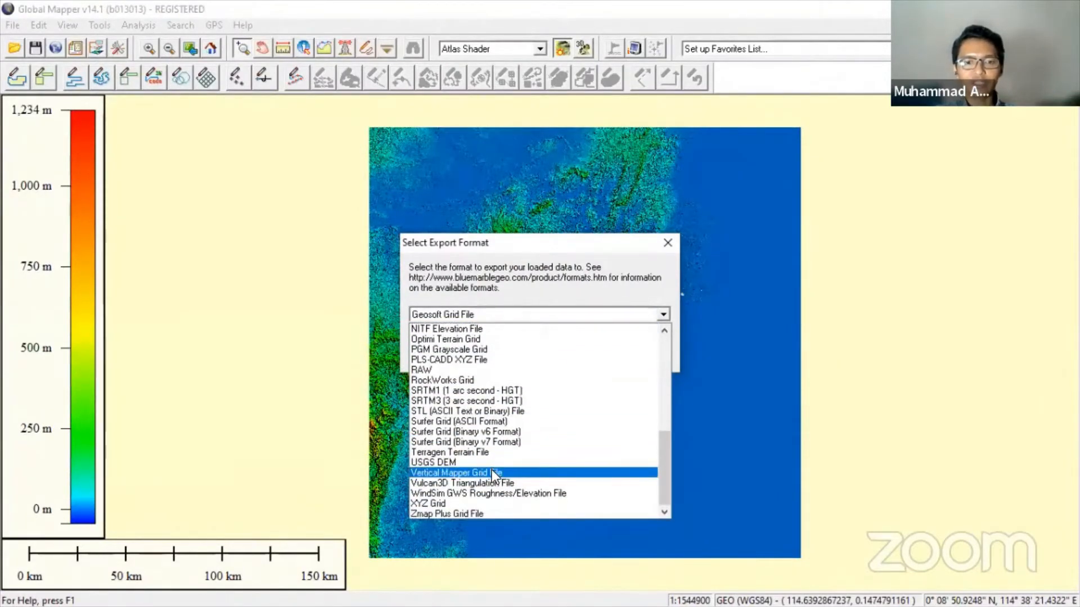
left_click(475, 502)
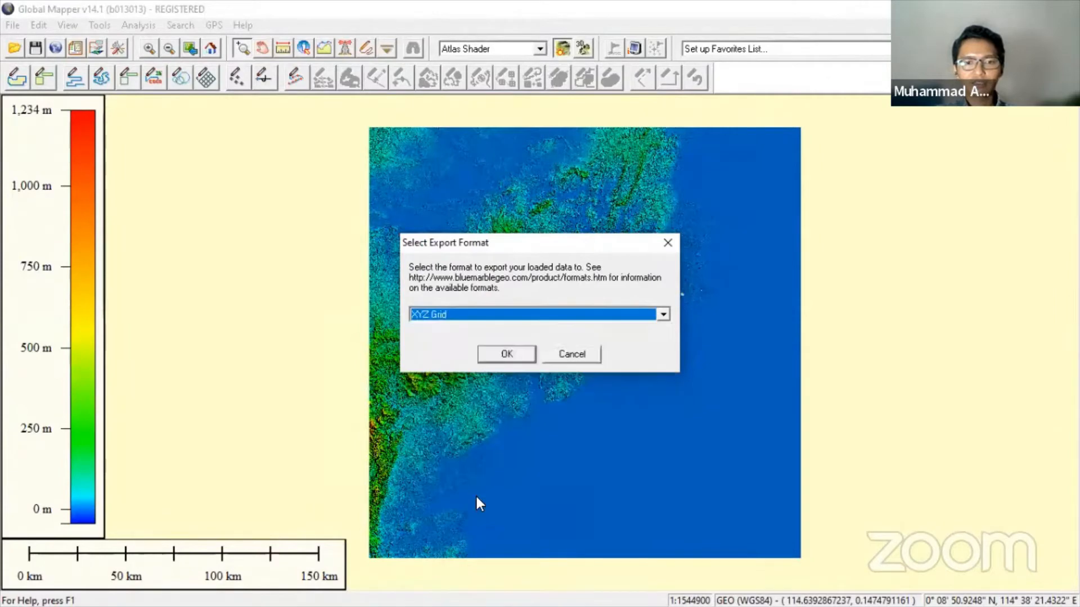
left_click(518, 351)
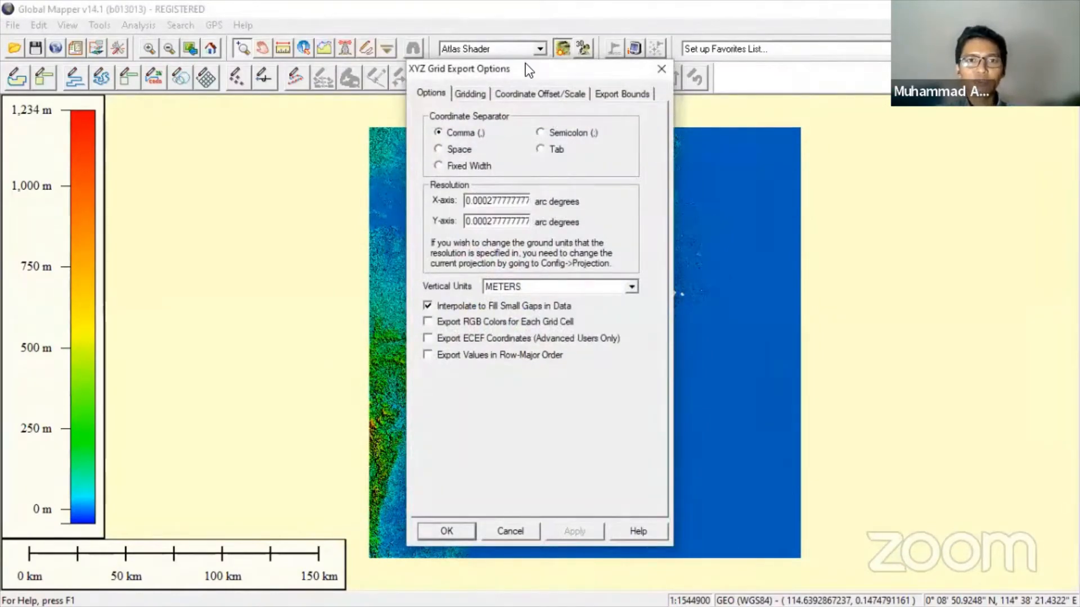
left_click_drag(511, 65, 239, 78)
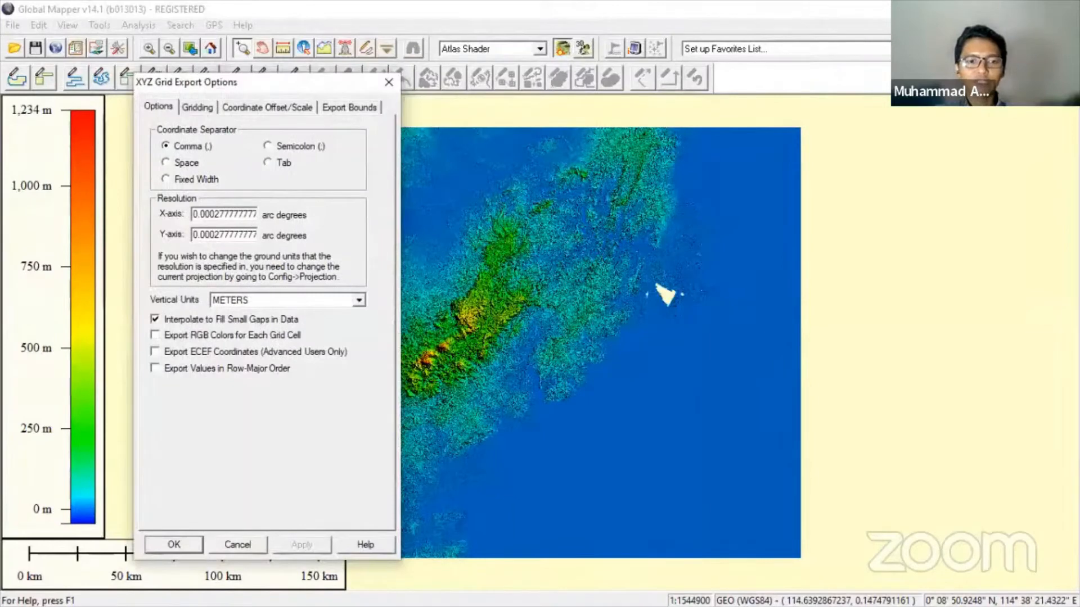
key("super")
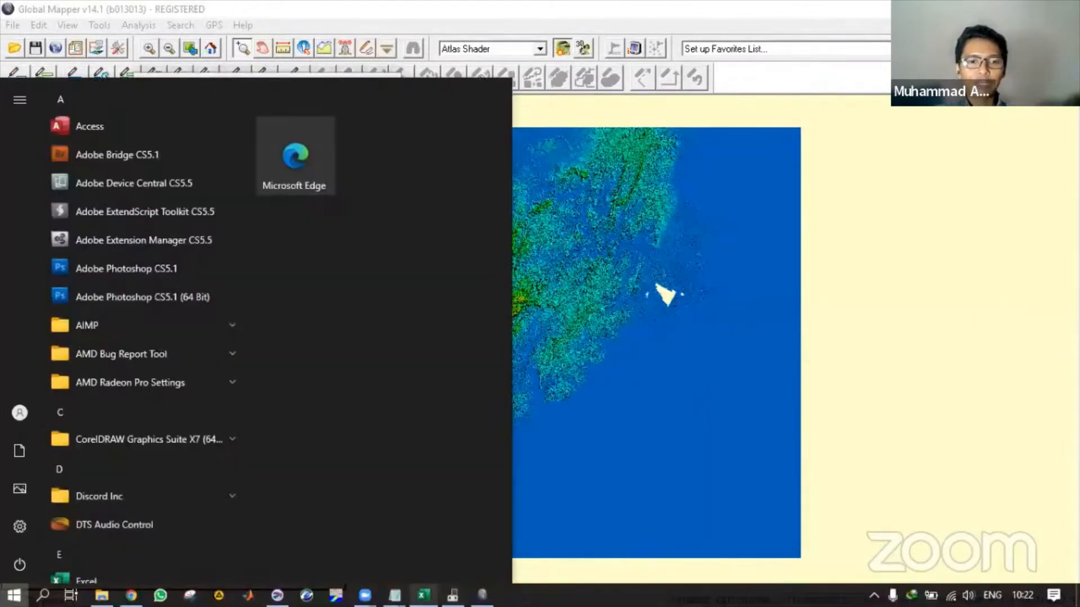
- Enter 0.01 as dy in cell B3 of the Data sheet, matching dx
left_click(424, 596)
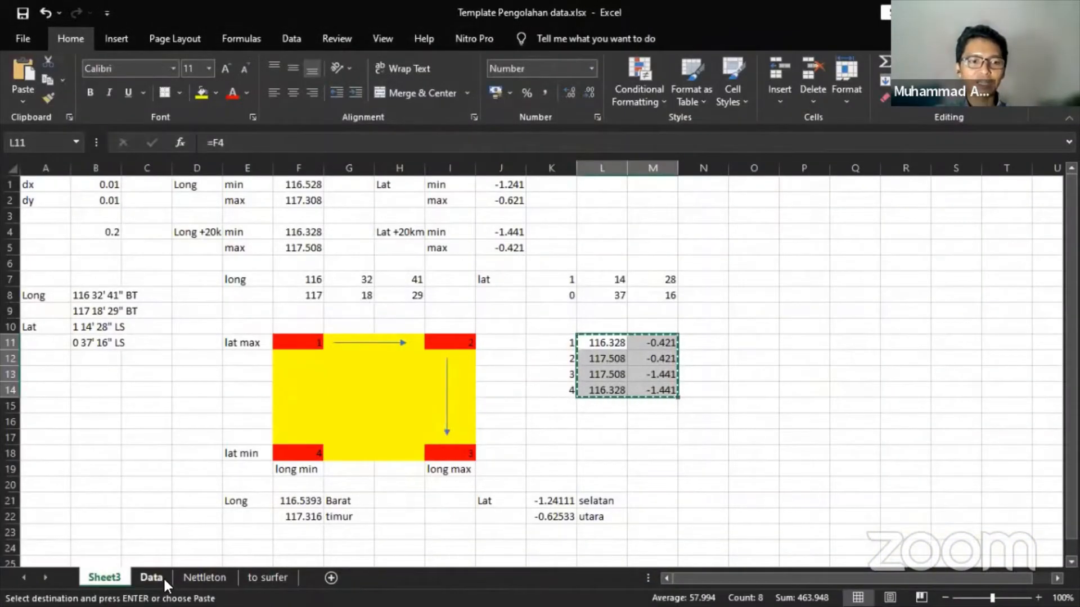
left_click(151, 579)
left_click(121, 198)
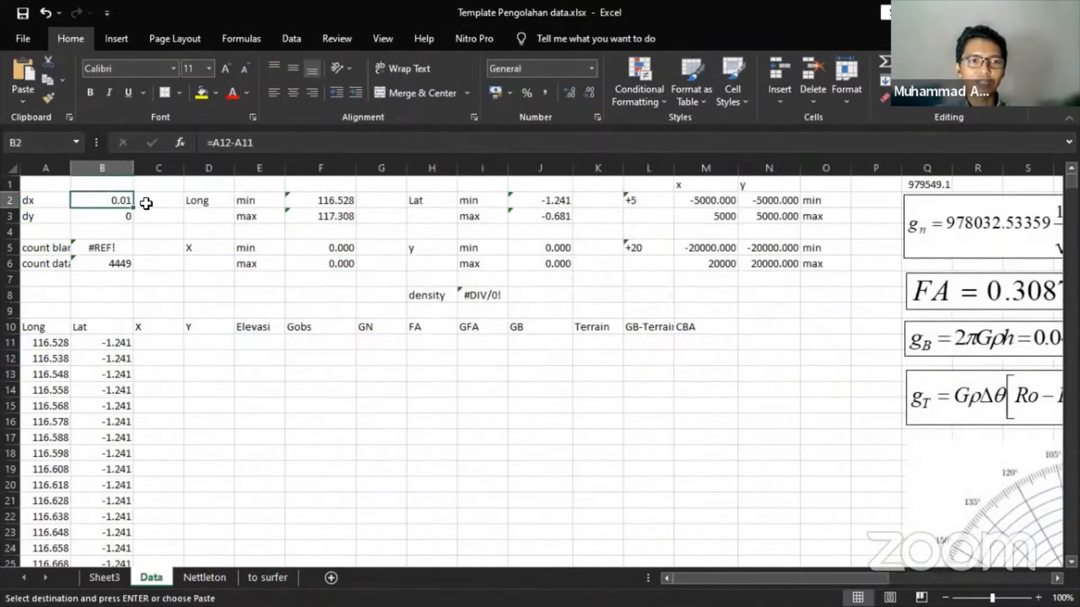
left_click(109, 214)
type("0.01")
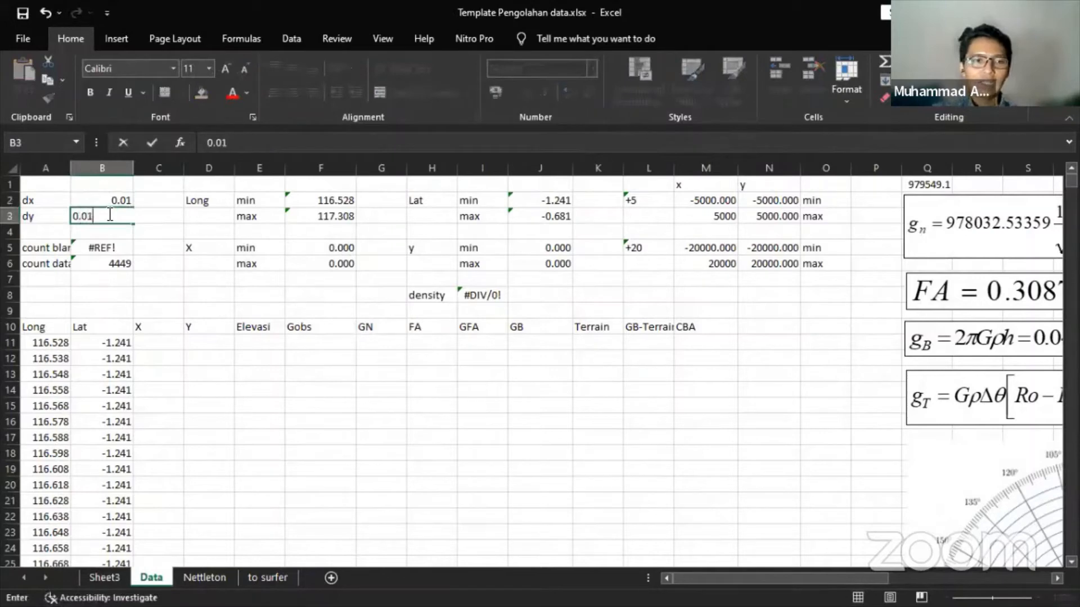
key("Return")
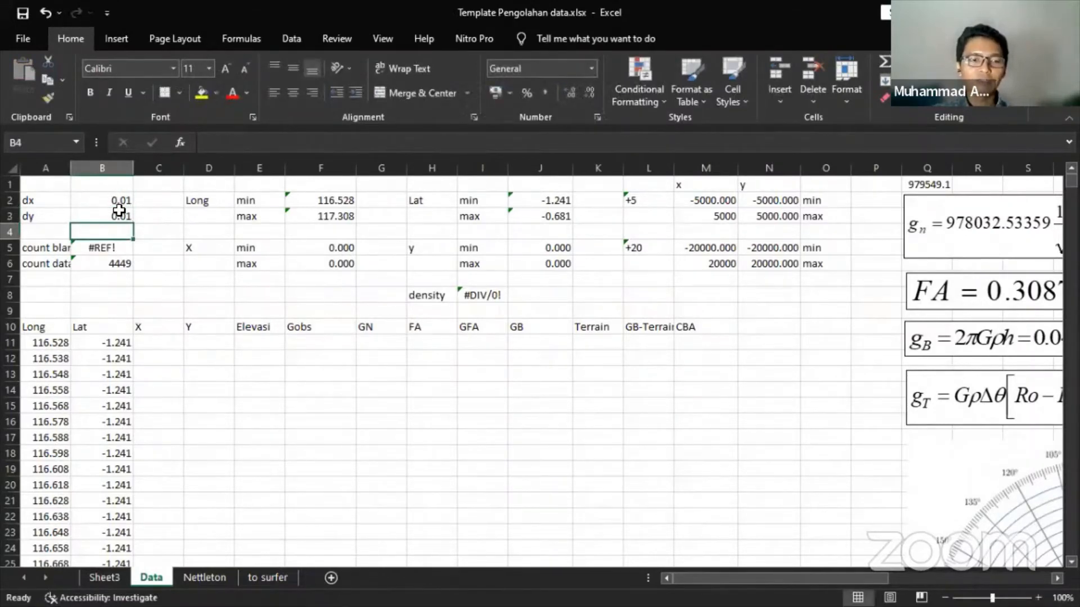
- Enter 0.01 arc degrees as both the X-axis and Y-axis export resolution
key("alt+Tab")
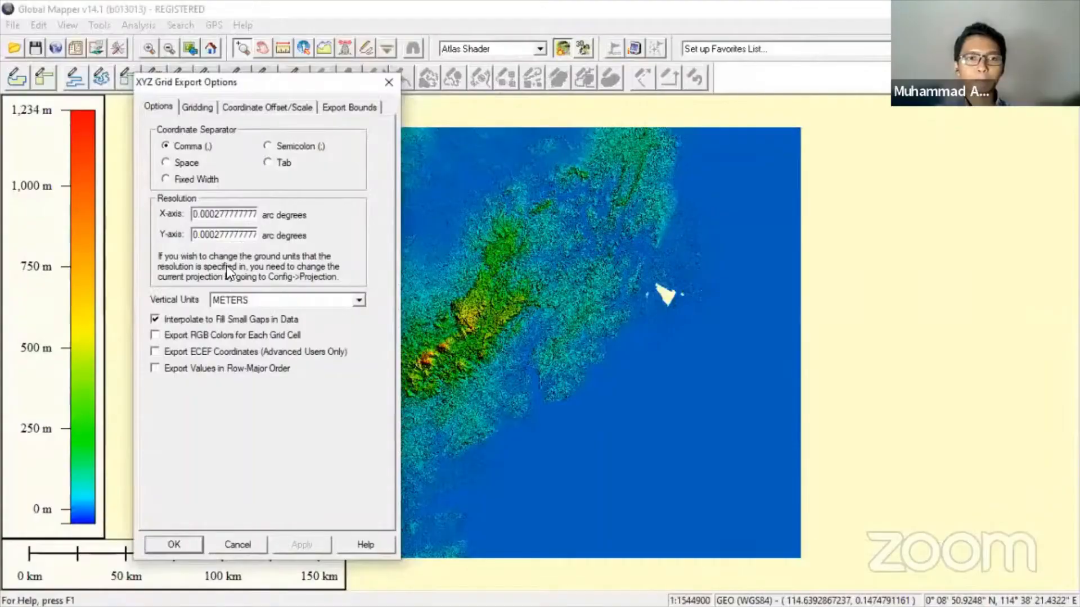
double_click(208, 209)
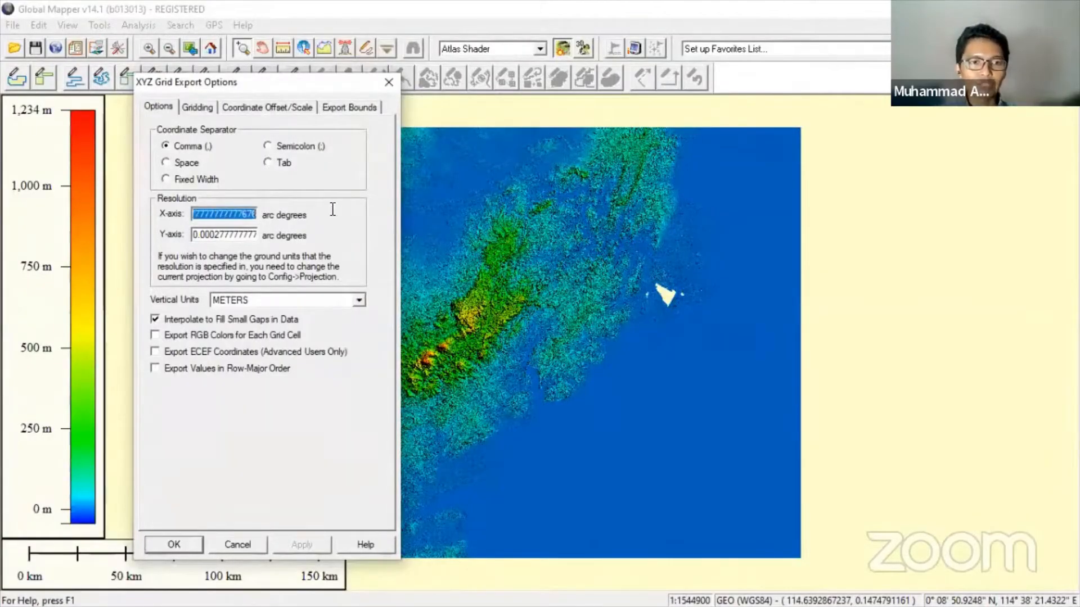
type("0.01")
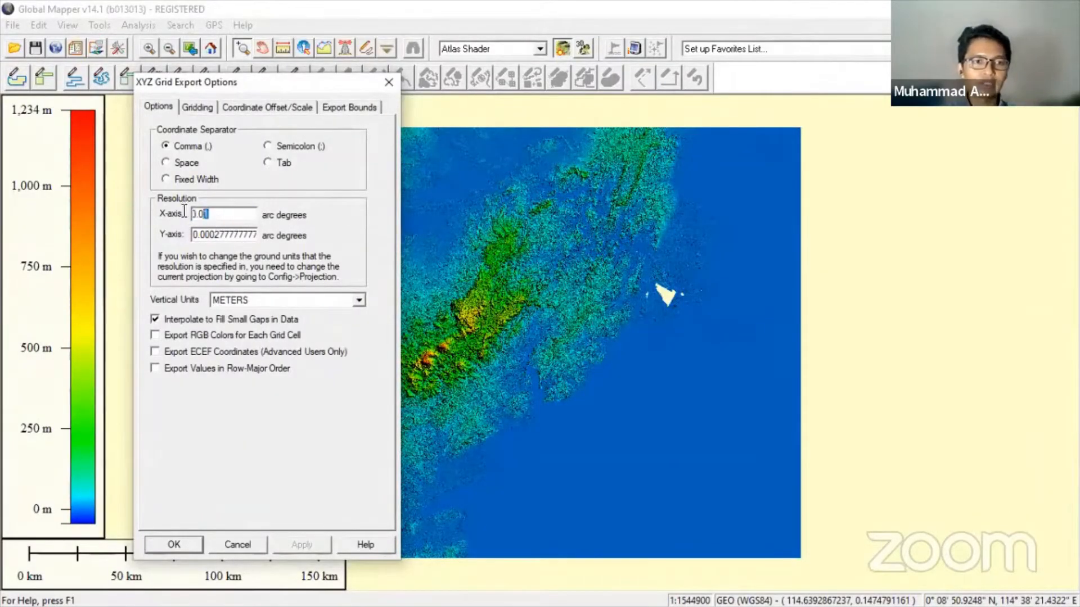
mouse_move(194, 235)
left_mouse_down()
mouse_move(365, 232)
mouse_move(193, 234)
left_mouse_up()
type("0.01")
double_click(202, 214)
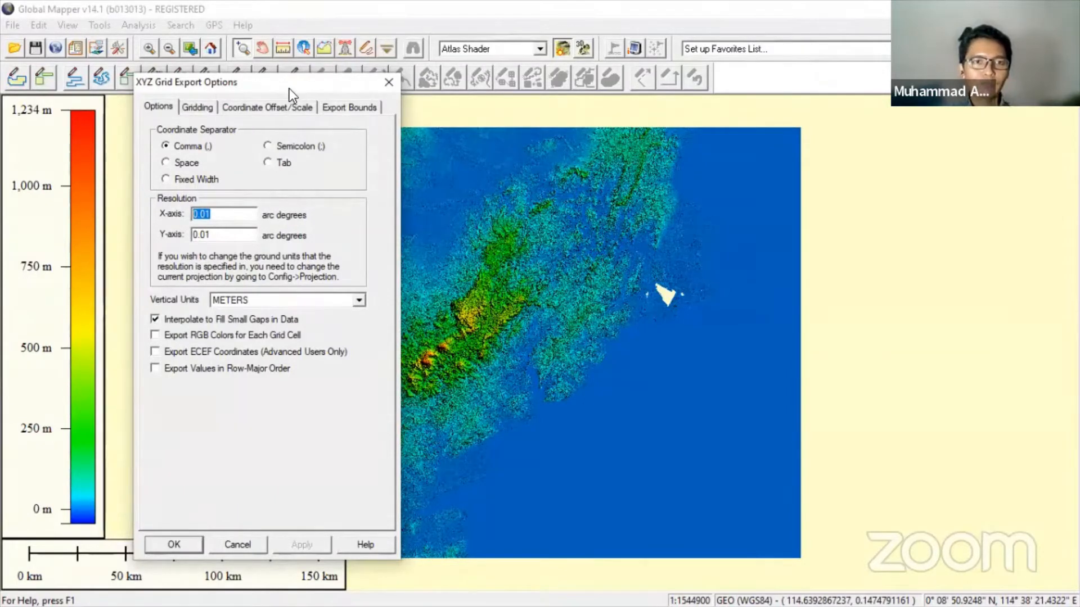
left_click_drag(289, 88, 208, 95)
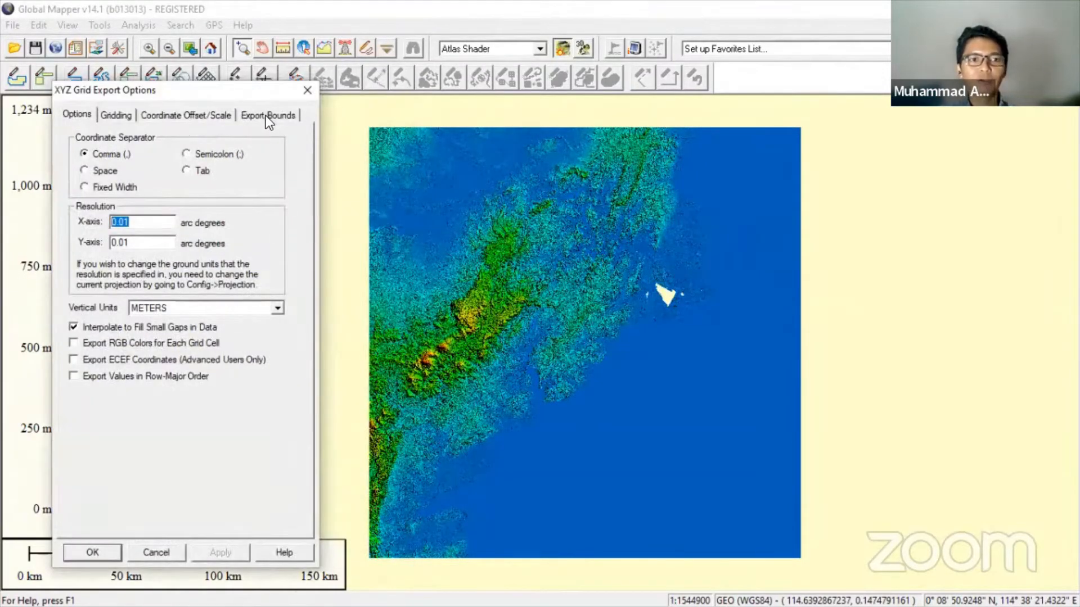
- Choose Lat/Lon (Degrees) export bounds spanning 0 to -2 and 116 to 118, then return to Excel
left_click(265, 116)
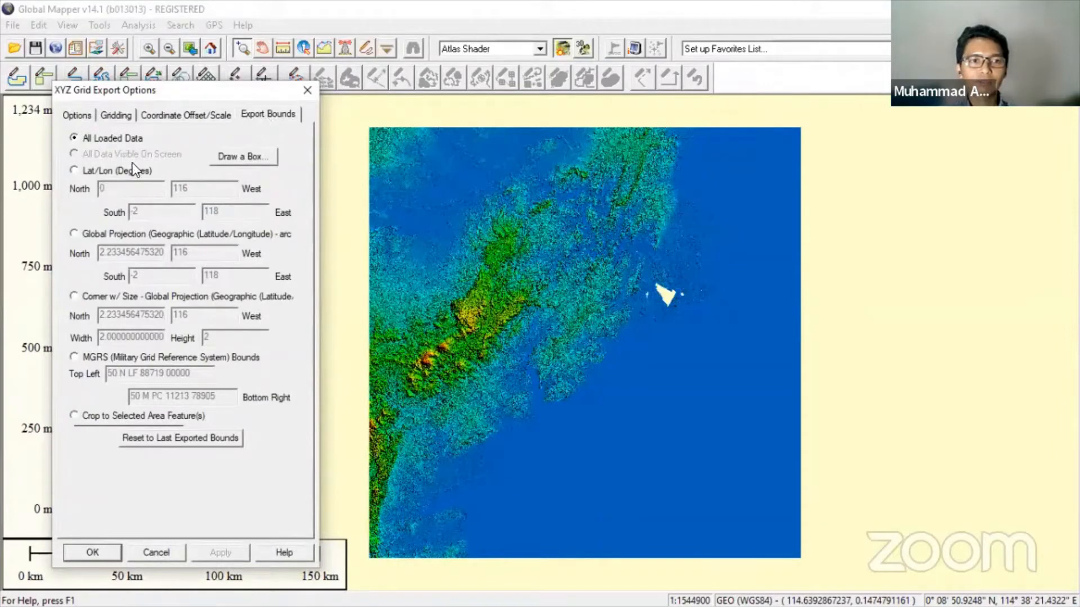
left_click(102, 170)
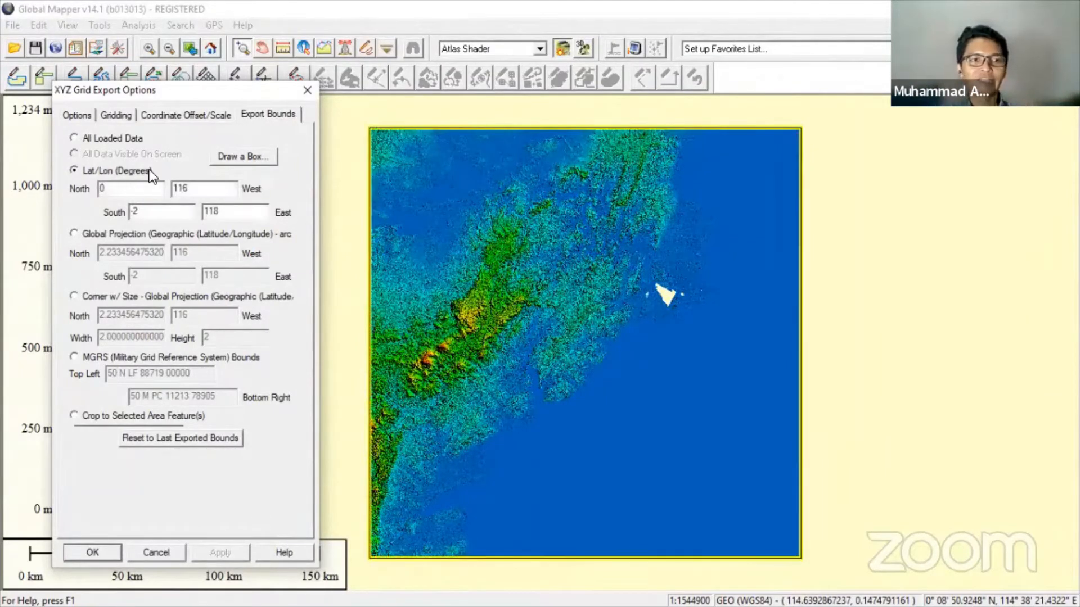
left_click(86, 142)
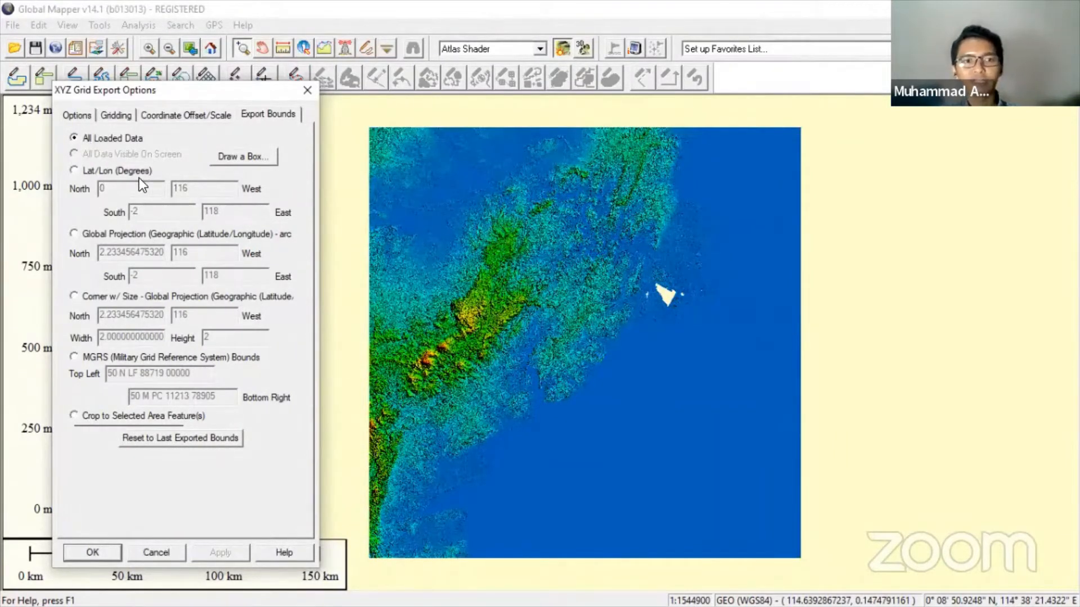
left_click(76, 171)
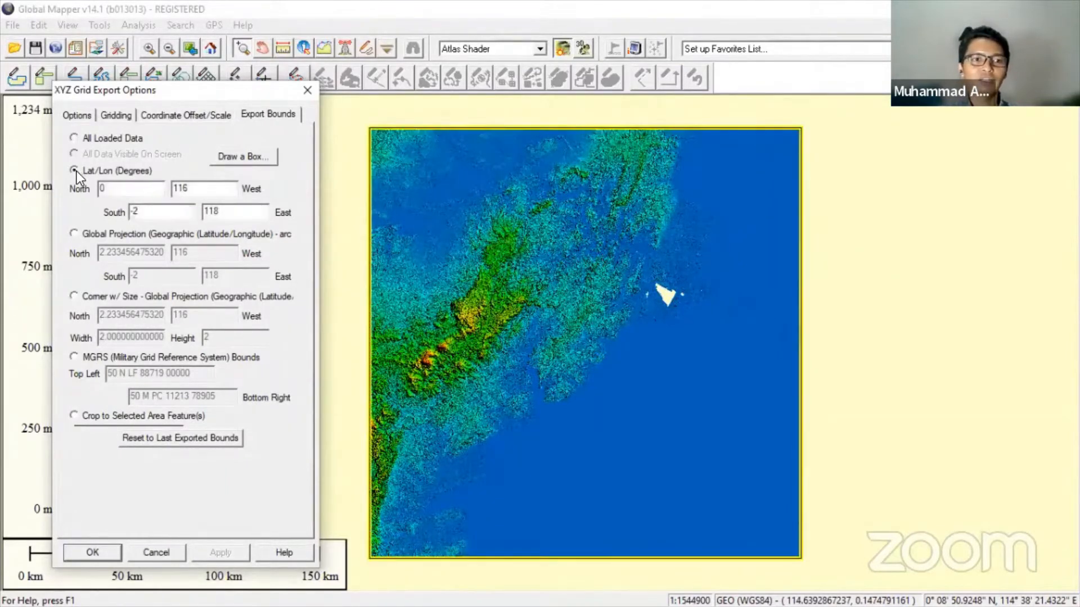
left_click(106, 235)
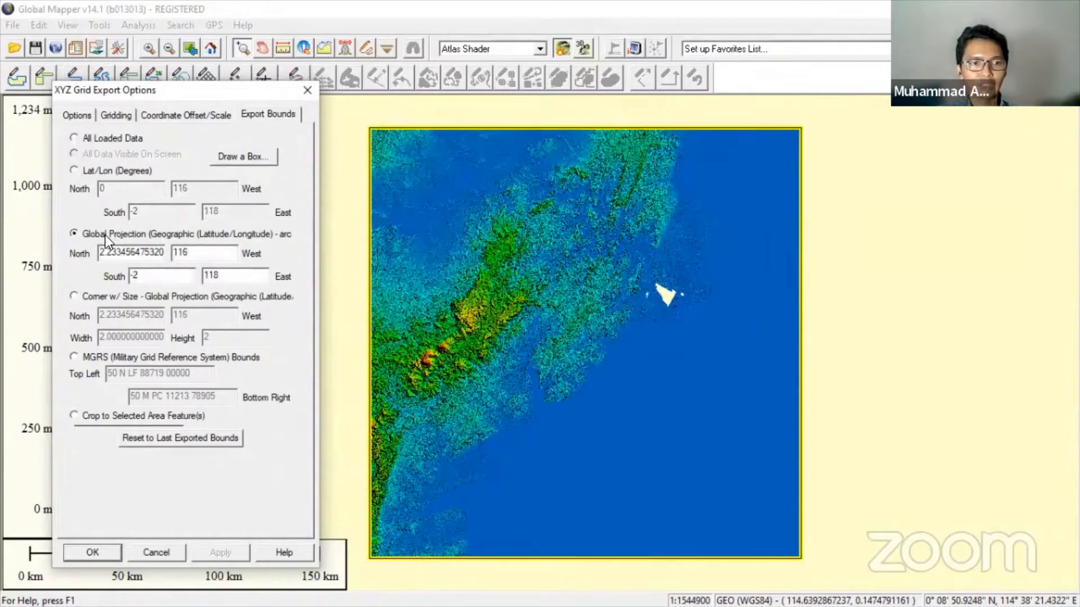
left_click(100, 171)
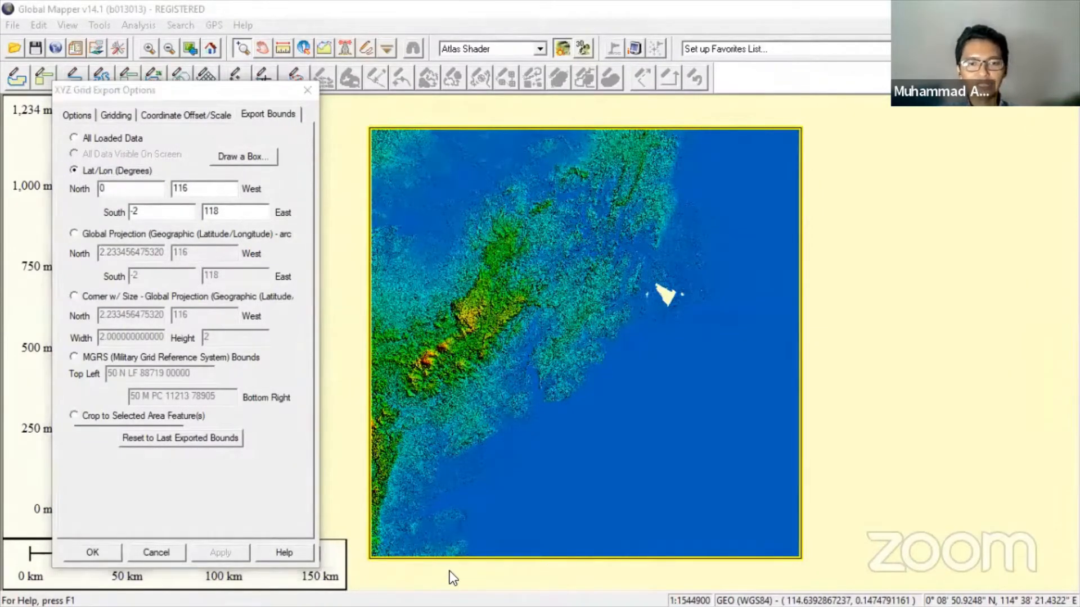
key("alt+Tab")
left_click(441, 178)
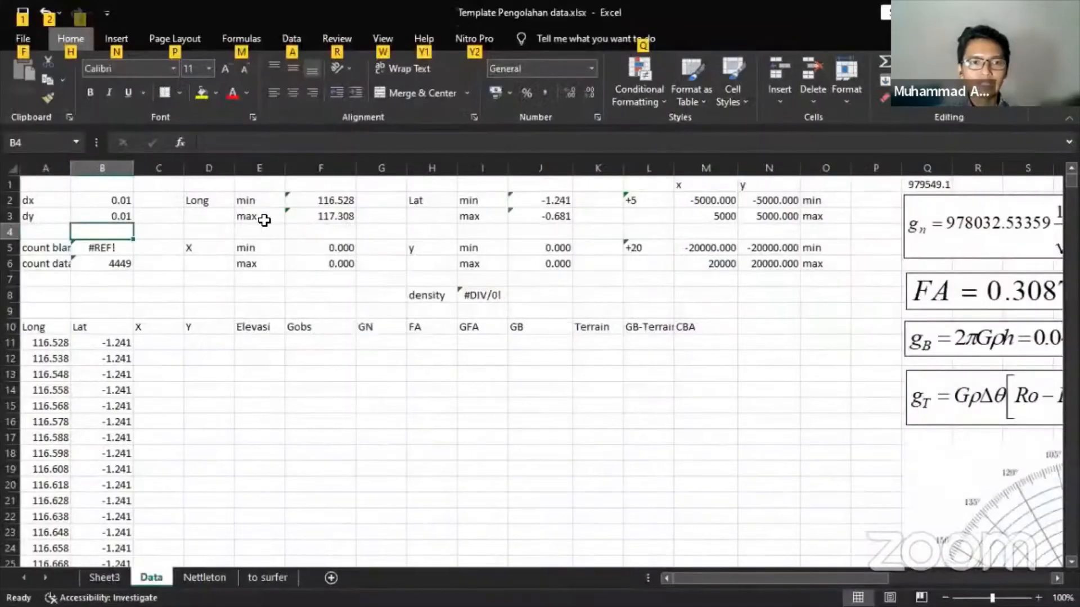
- Check the F2 MIN formula, then copy the minimum latitude -1.241 from cell J2
left_click(344, 201)
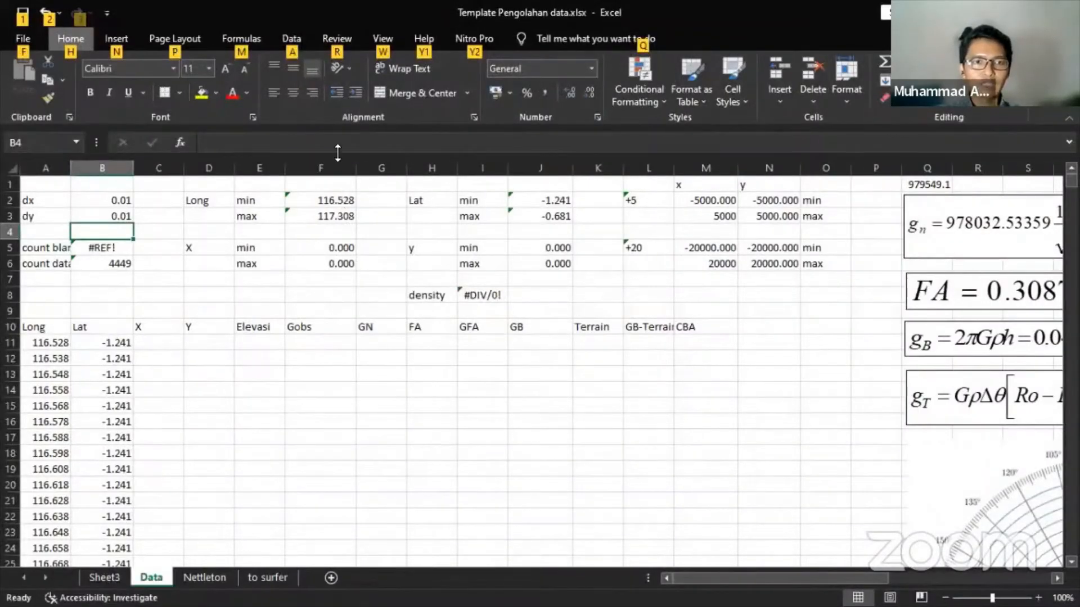
left_click(336, 150)
key("Escape")
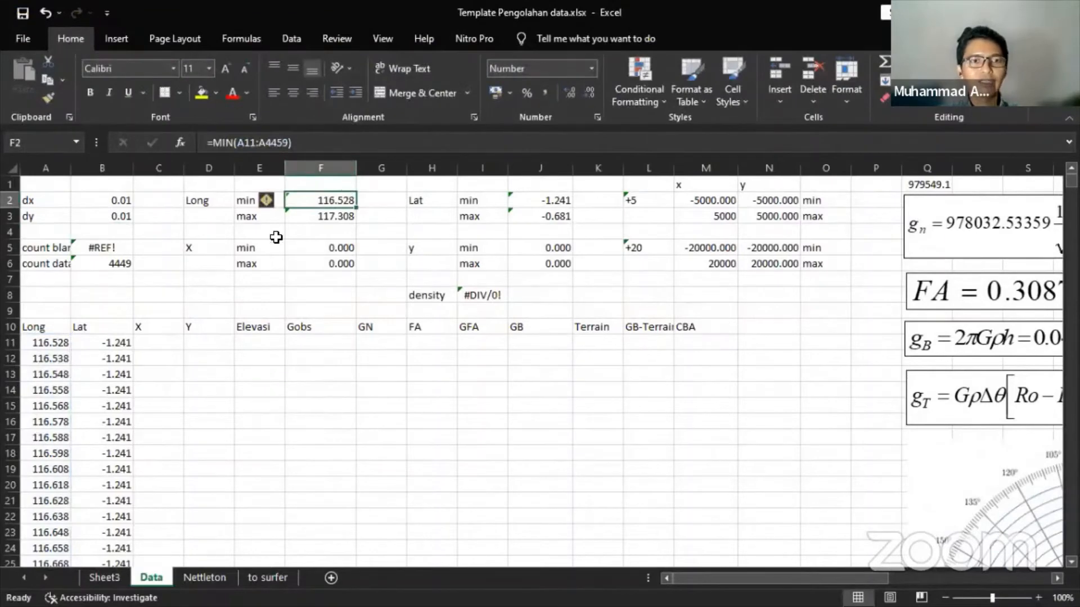
left_click(248, 233)
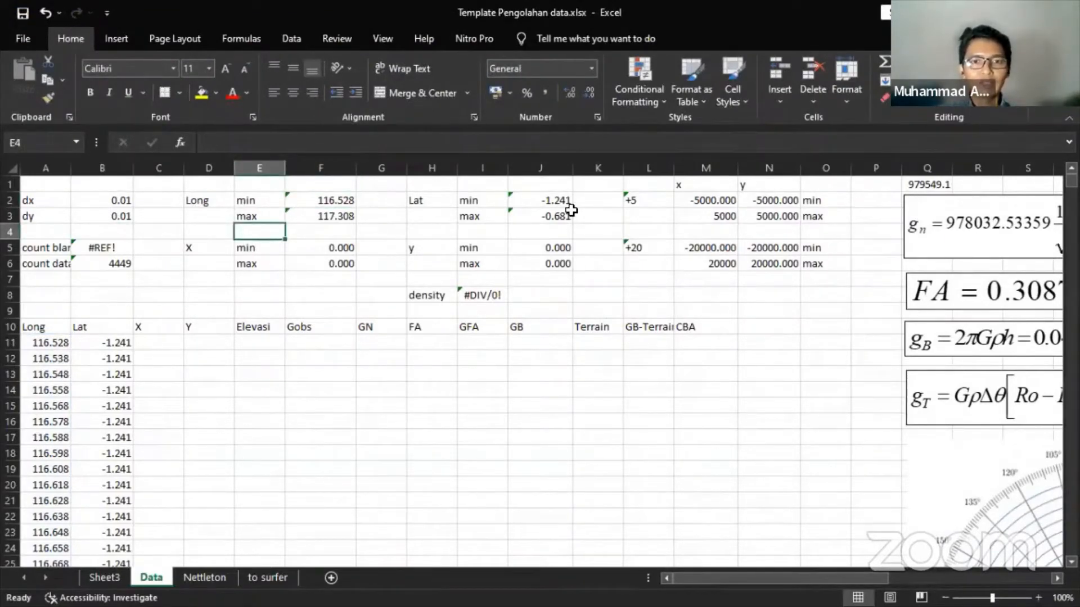
left_click(545, 200)
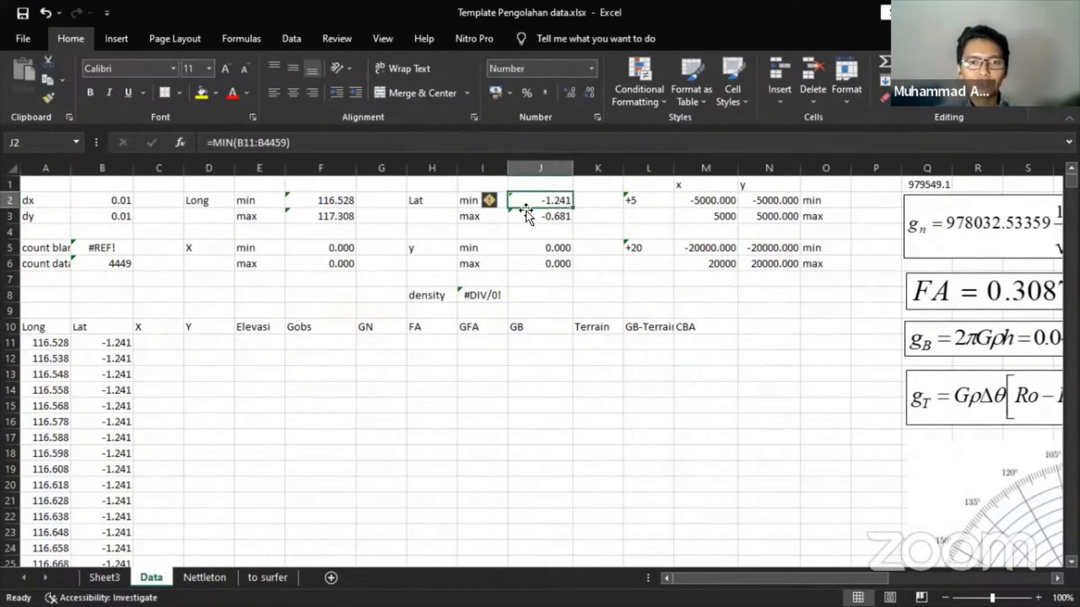
key("ctrl+c")
- Set the South bound to -1.241 and paste the maximum latitude -0.681 from J3 as North
key("alt+Tab")
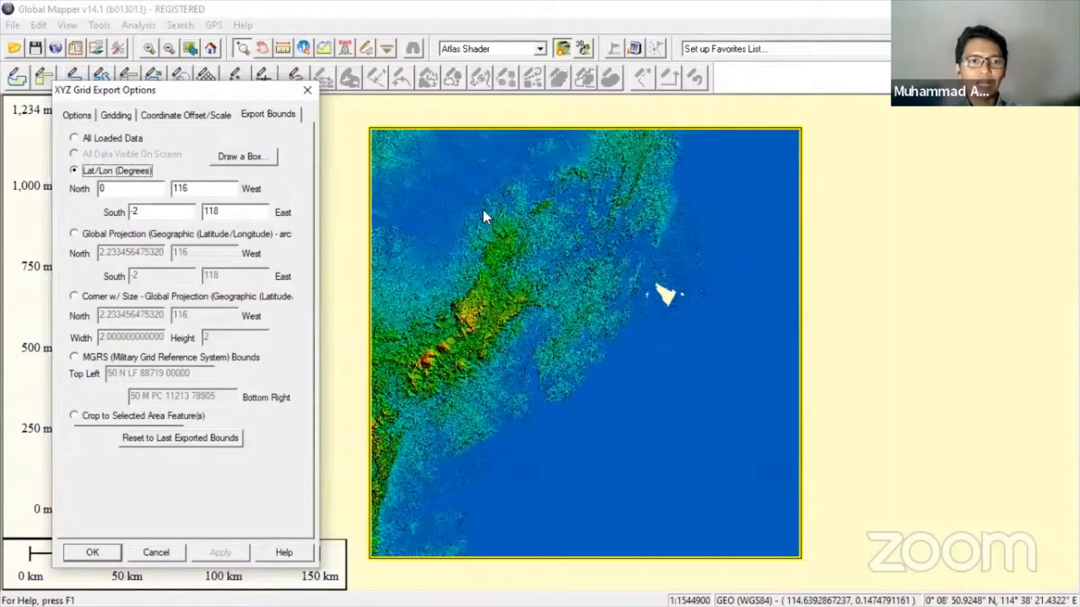
left_click_drag(164, 216, 119, 214)
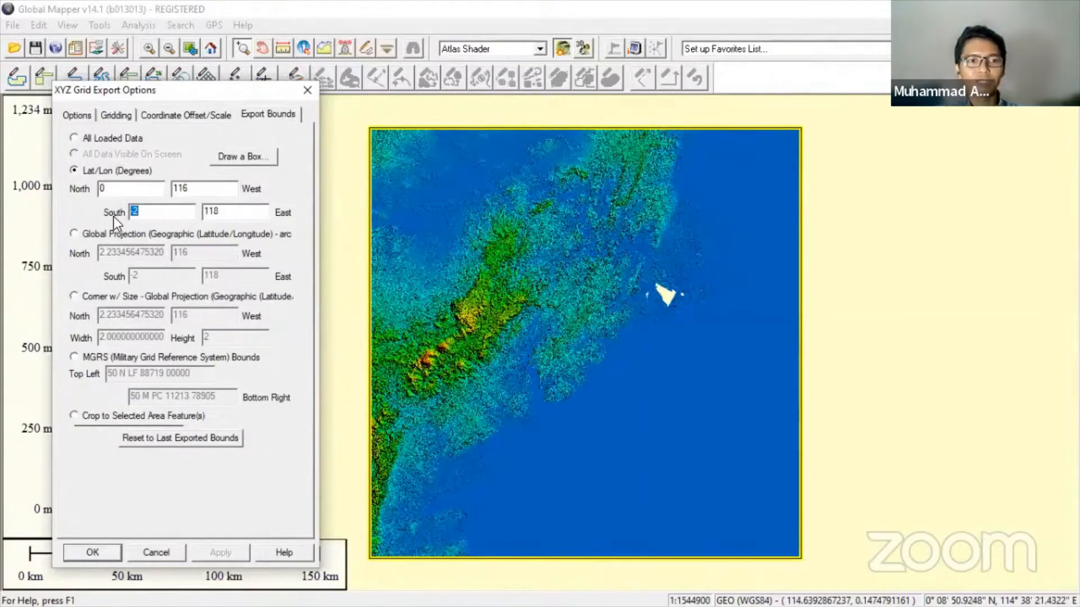
type("-1.241")
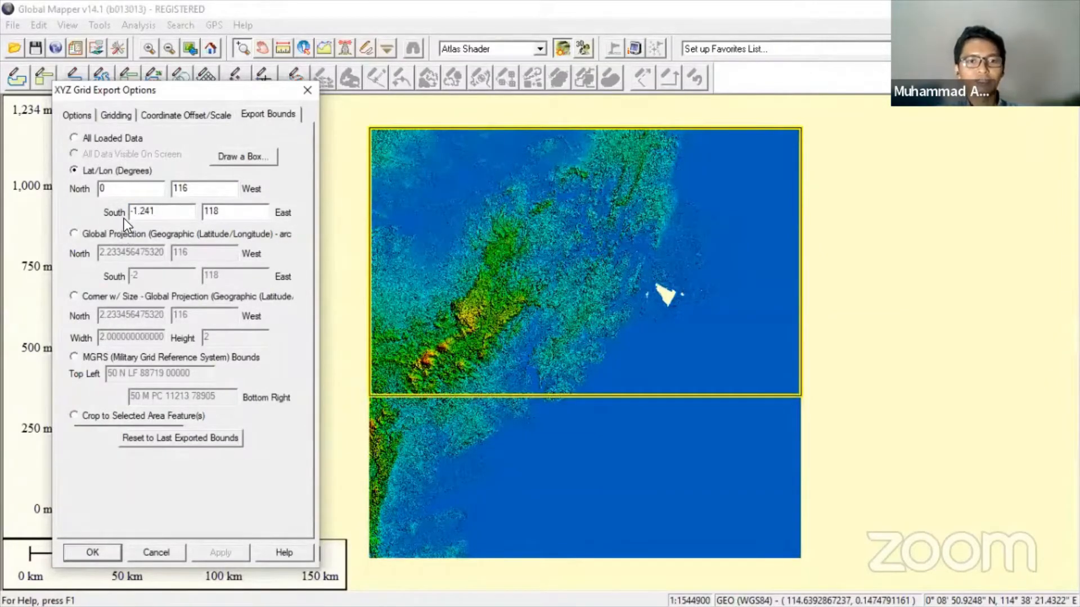
key("alt+Tab")
left_click(554, 219)
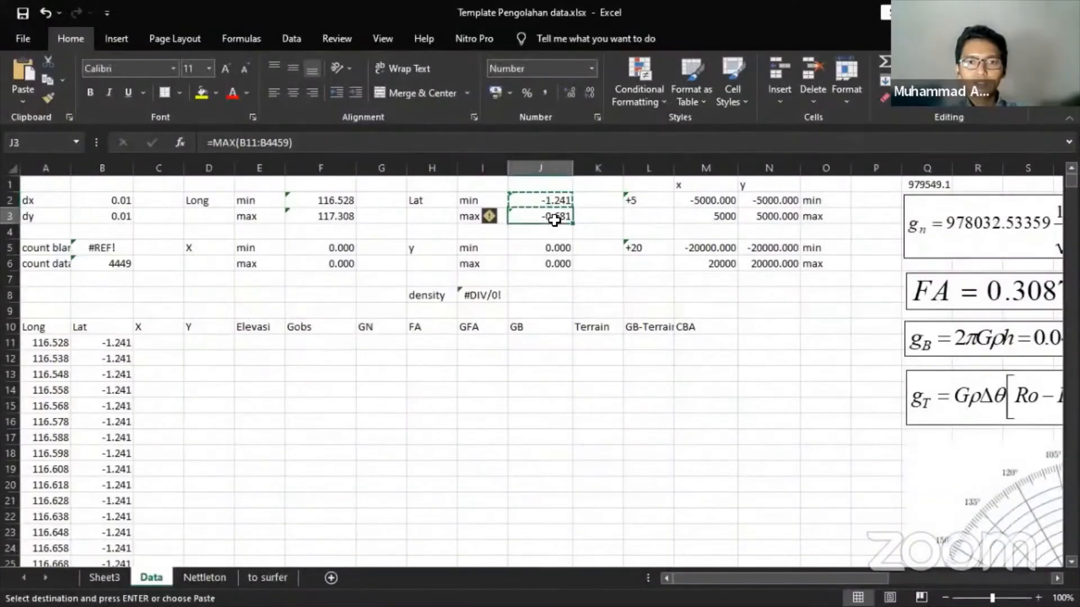
key("ctrl+c")
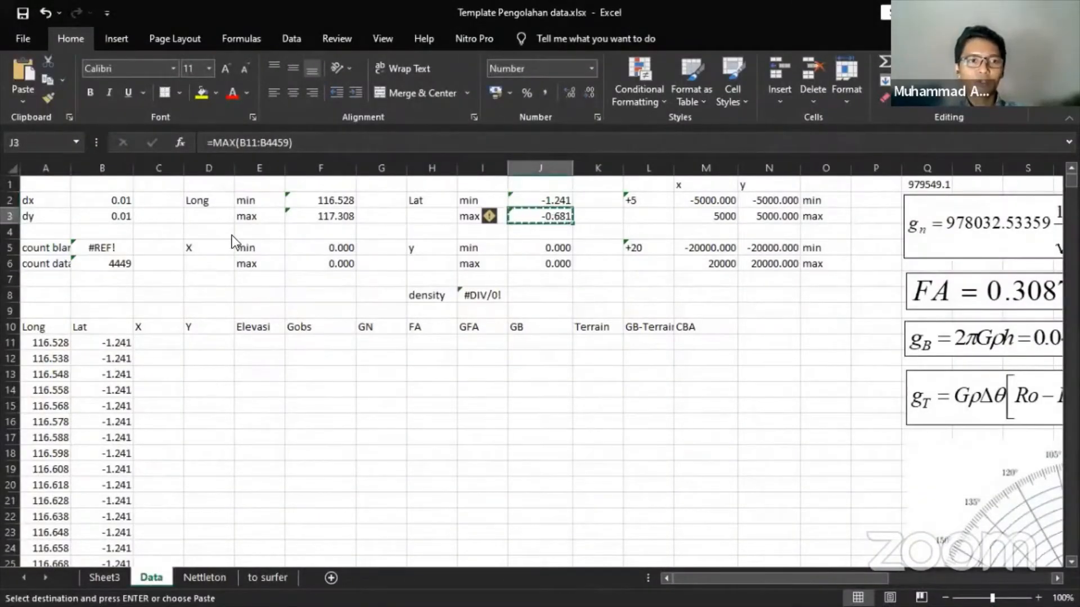
key("alt+Tab")
double_click(95, 190)
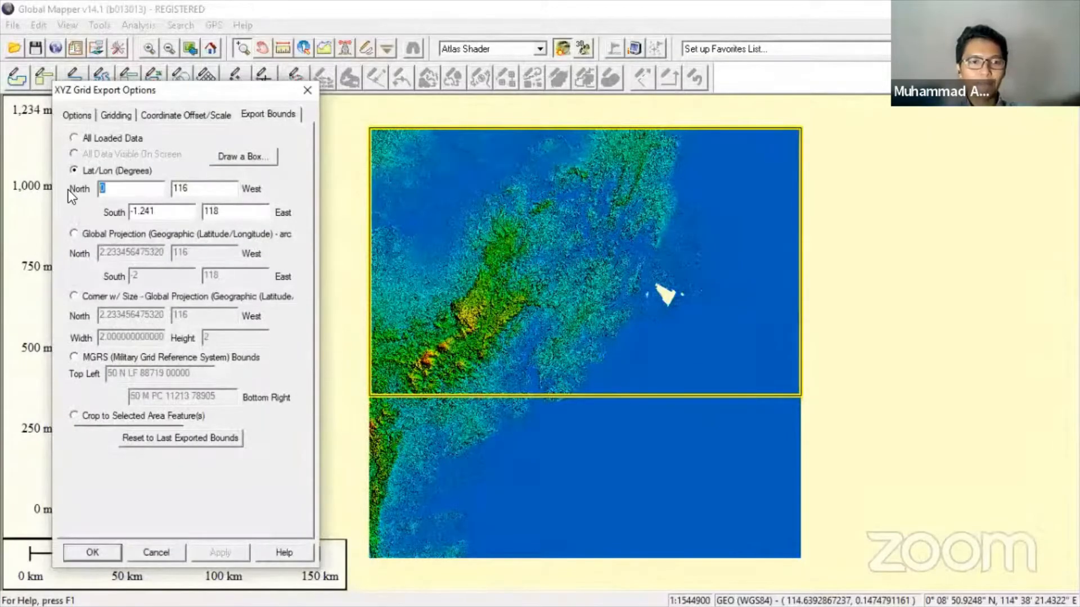
key("ctrl+v")
- Paste the longitude extents from F3 and F2 as East 117.308 and West 116.528
key("alt+Tab")
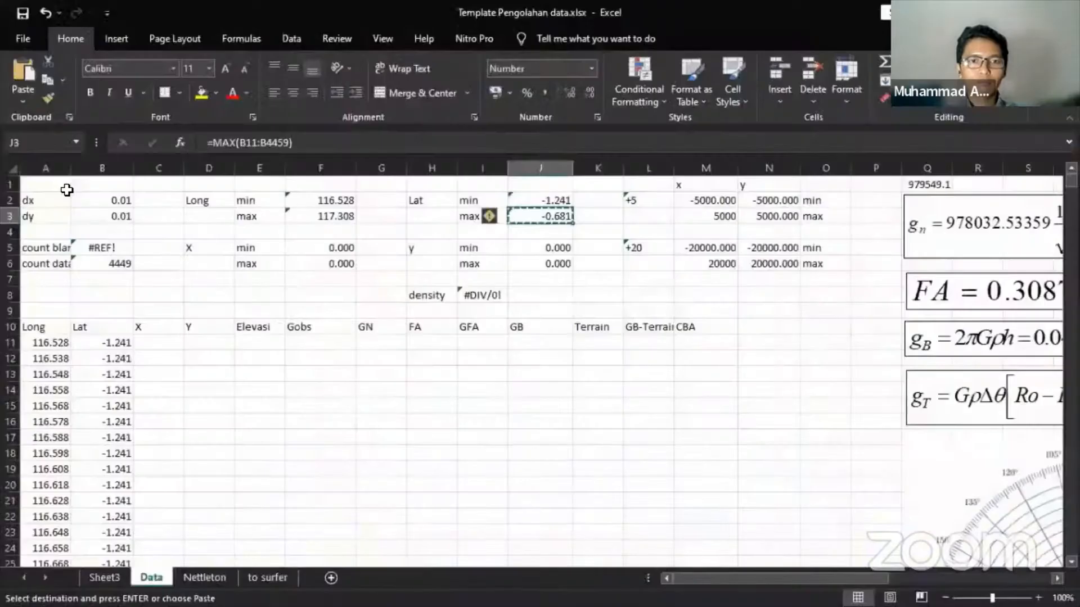
left_click(328, 216)
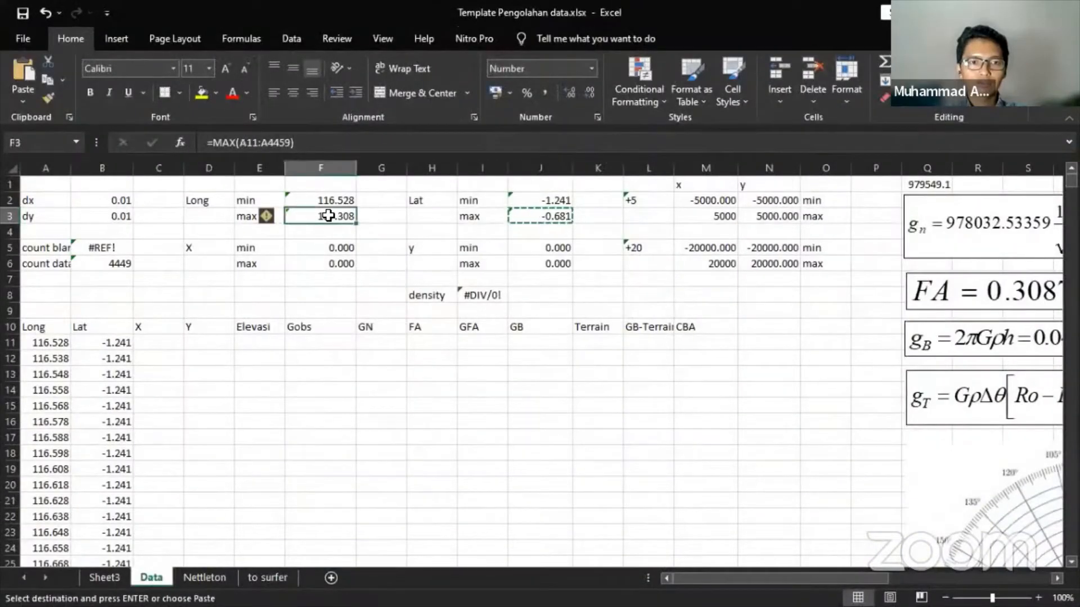
key("ctrl+c")
key("alt+Tab")
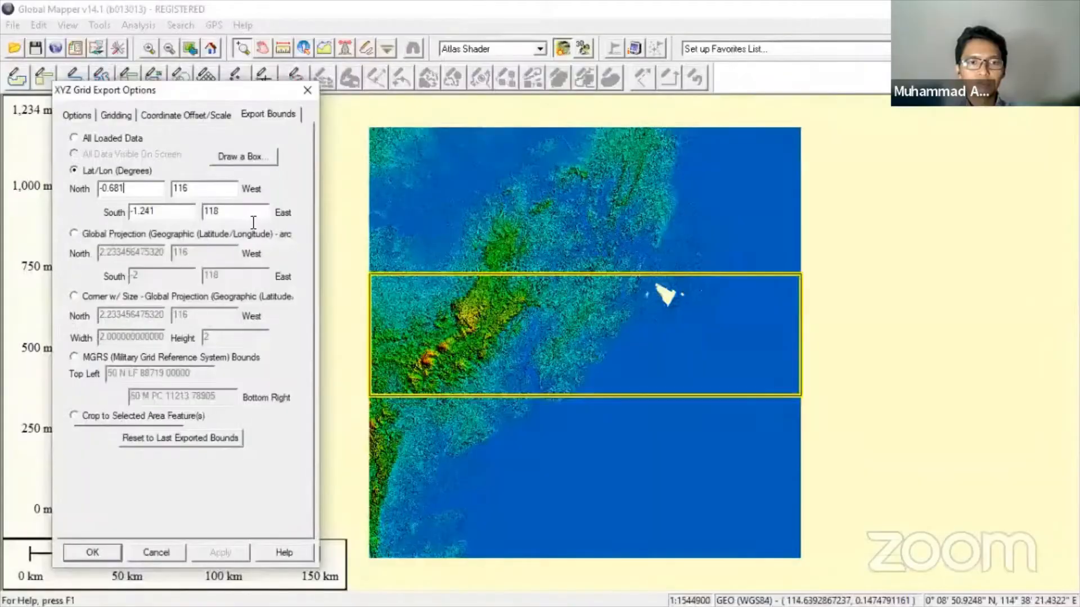
double_click(203, 211)
key("ctrl+v")
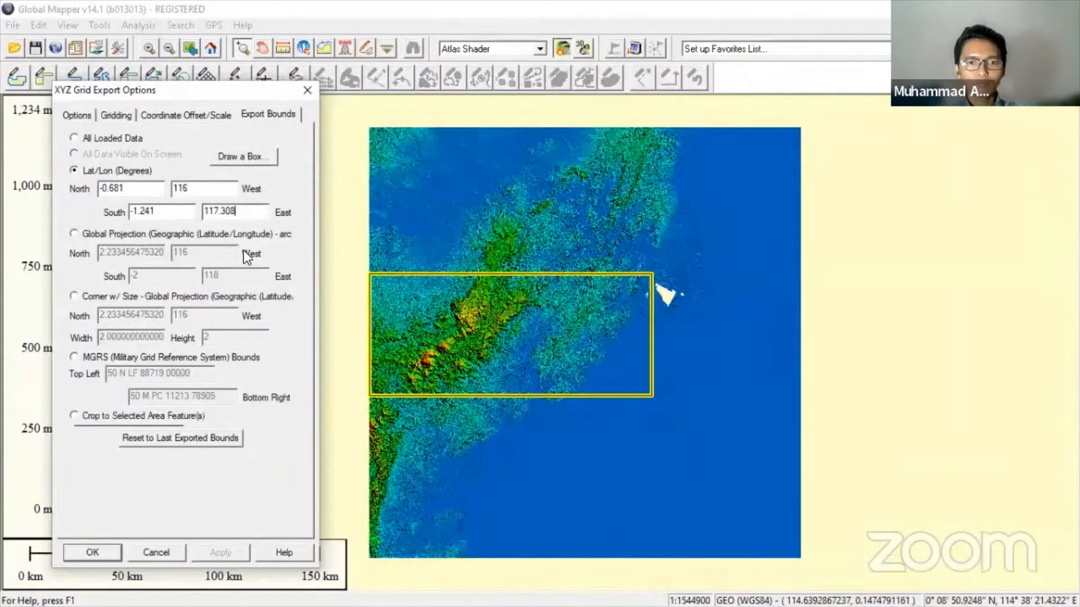
key("alt+Tab")
left_click(319, 201)
key("ctrl+c")
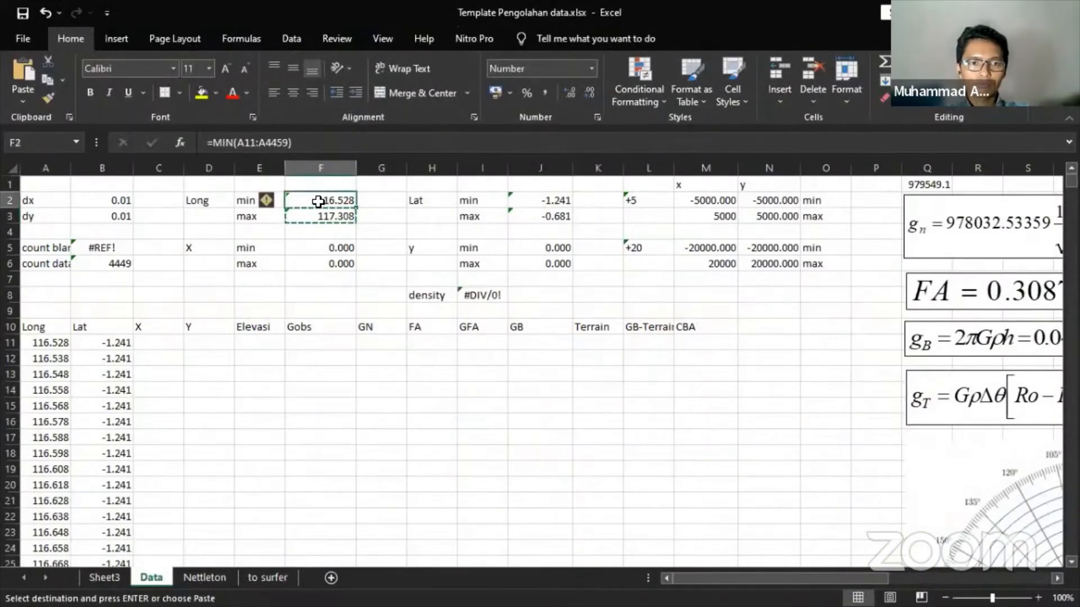
key("alt+Tab")
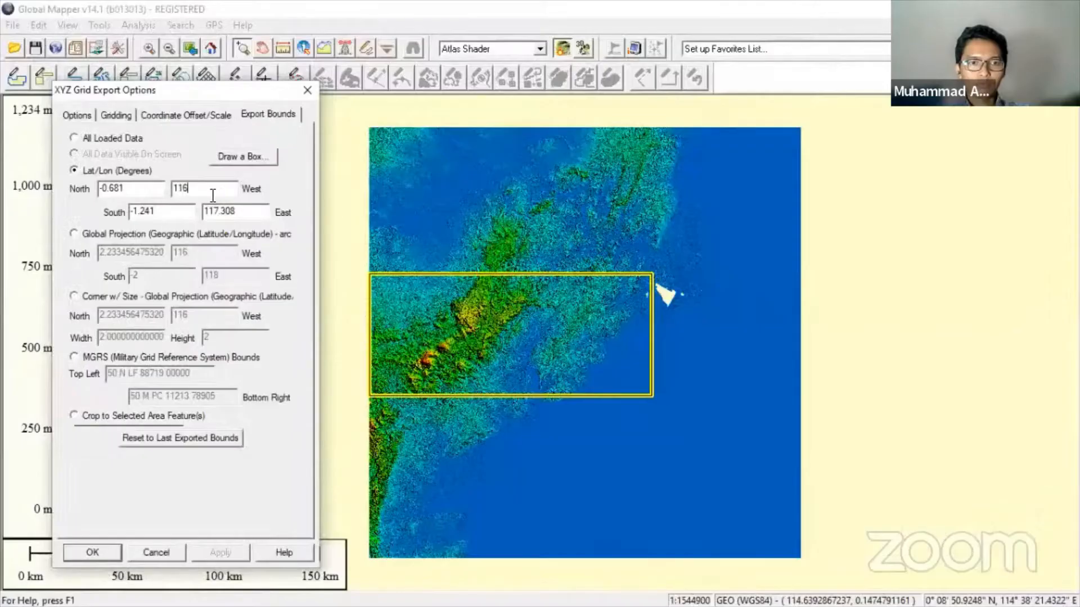
double_click(179, 188)
key("ctrl+v")
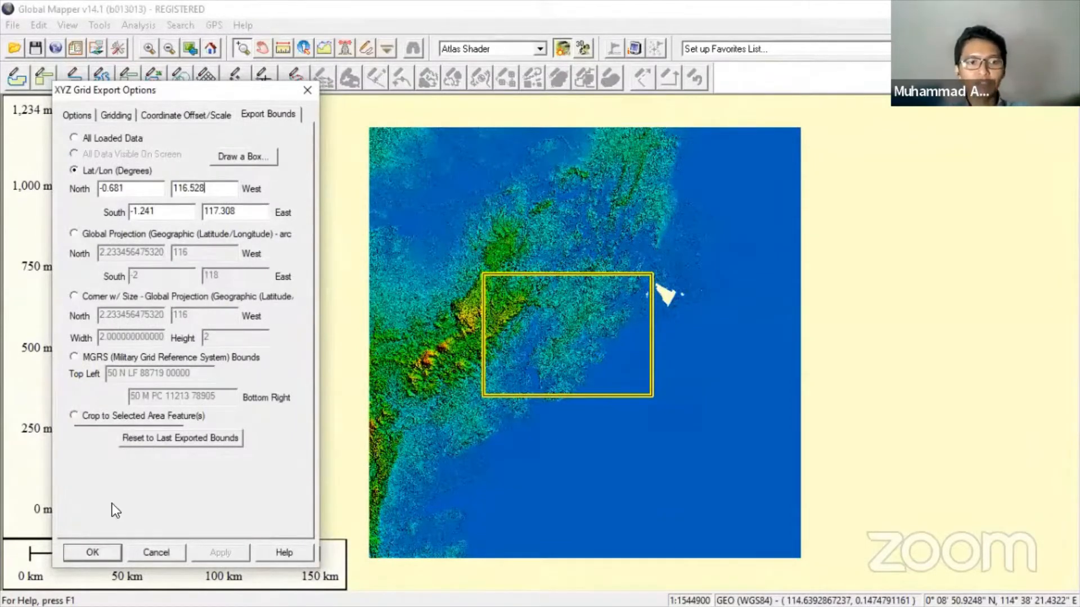
- Save the XYZ grid export as 'ele IKN' in the Desktop's Gravity IKN folder
left_click(92, 552)
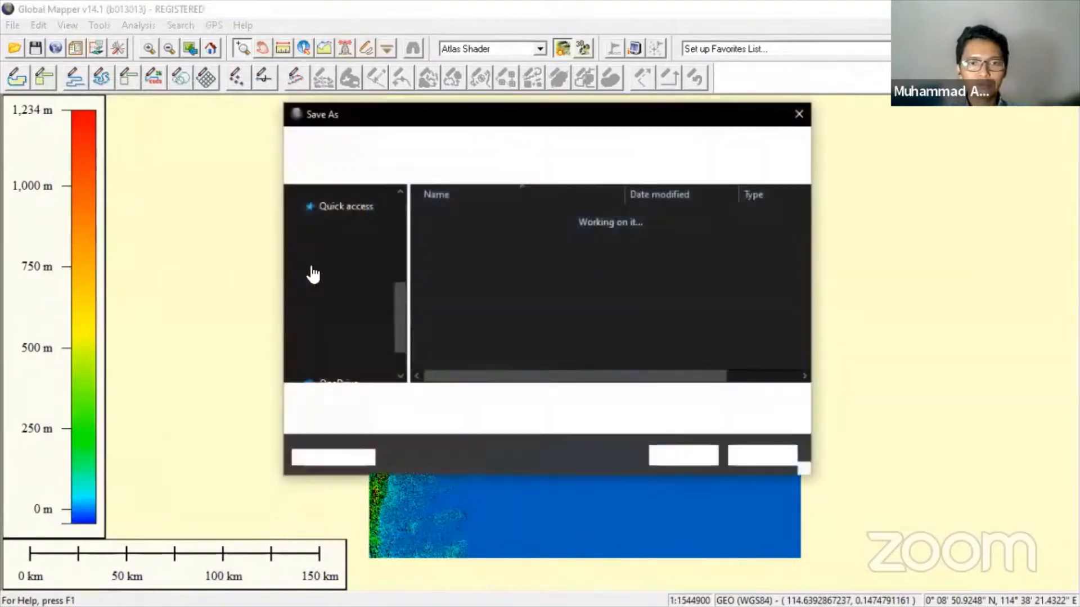
left_click(355, 365)
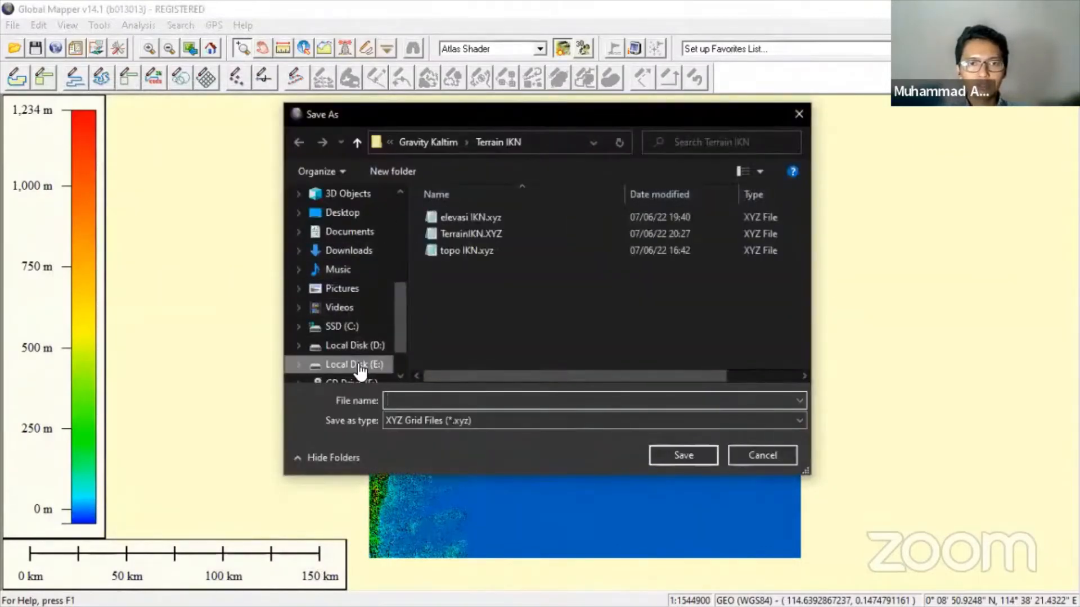
scroll(481, 240, "down", 1)
left_click(342, 213)
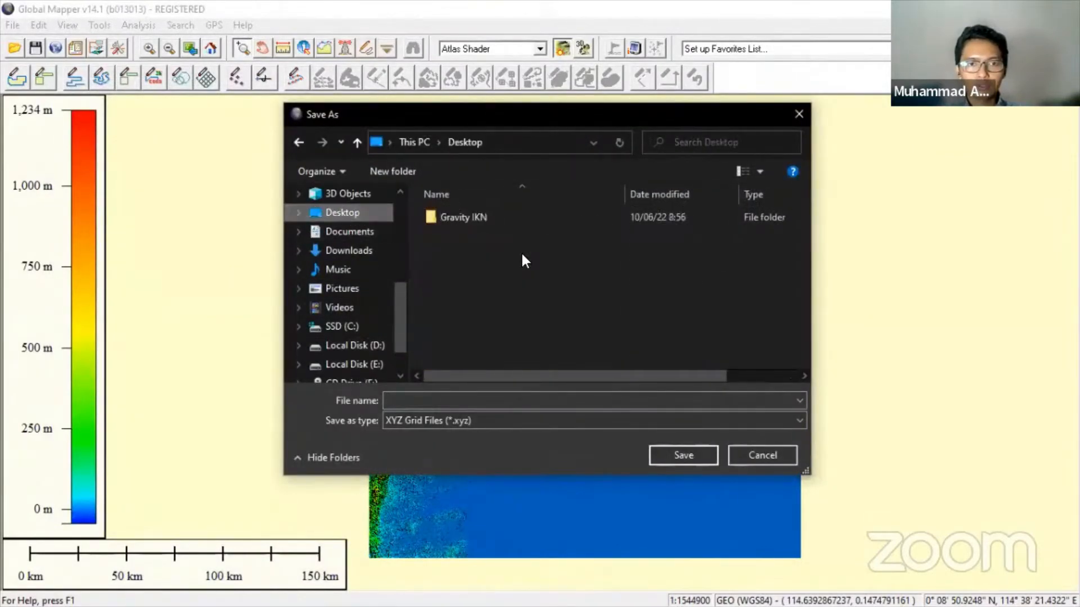
double_click(508, 214)
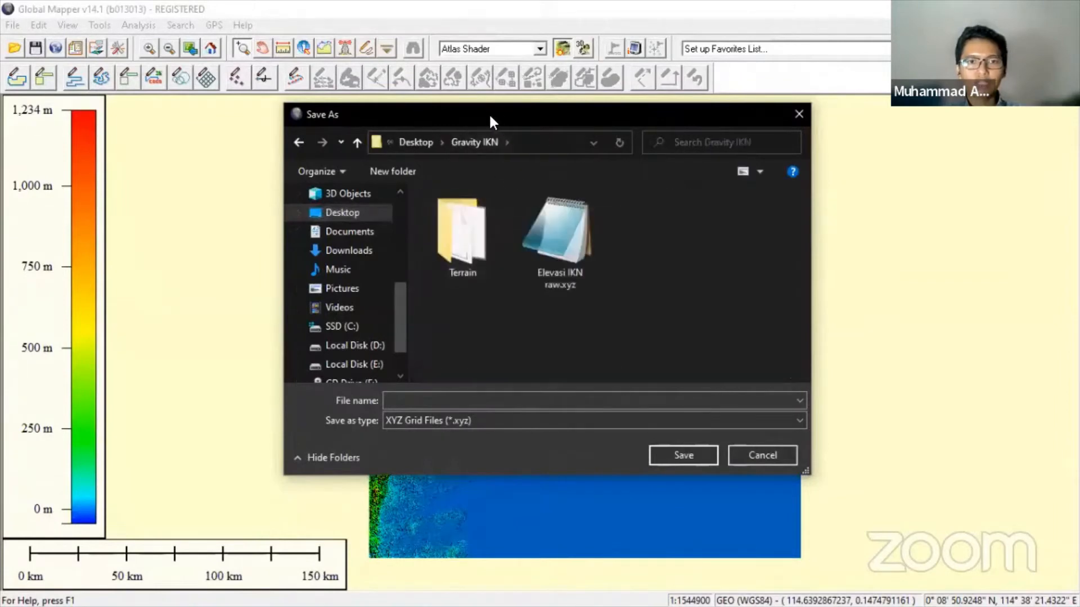
left_click_drag(488, 113, 243, 120)
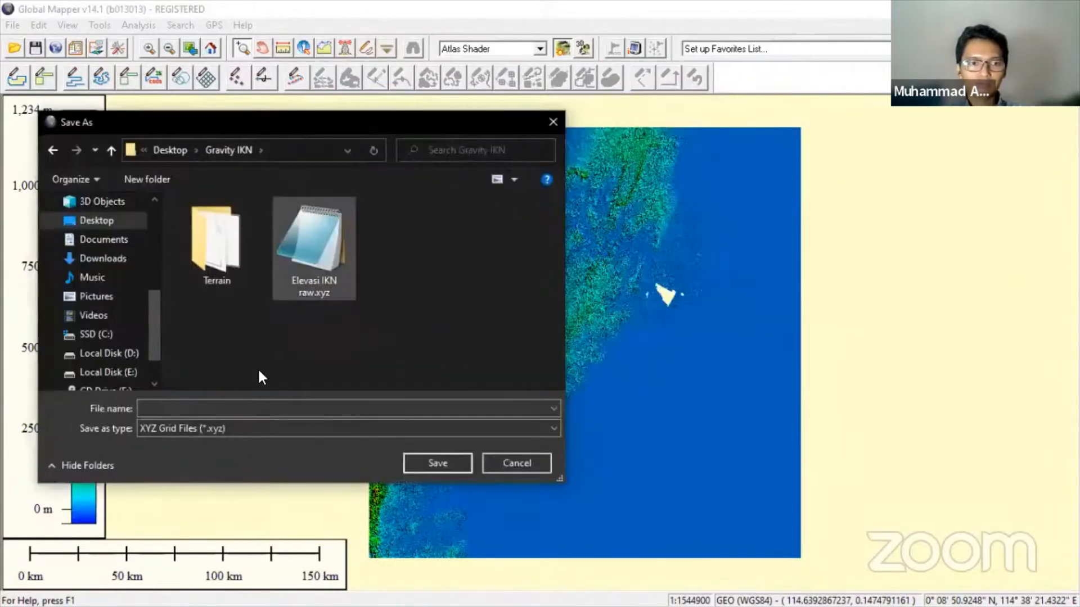
left_click(226, 408)
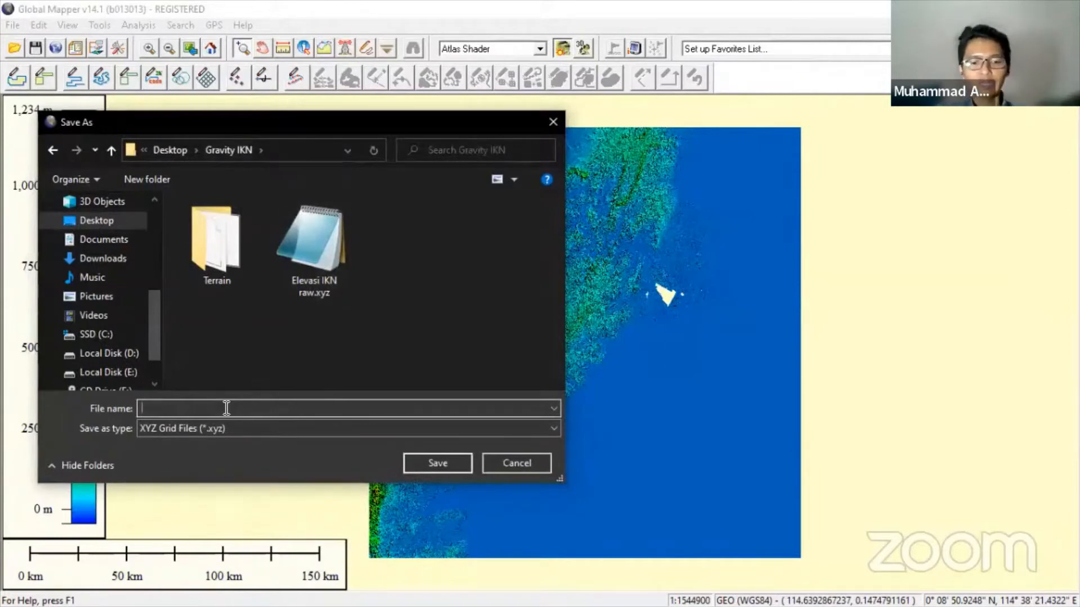
type("ele ")
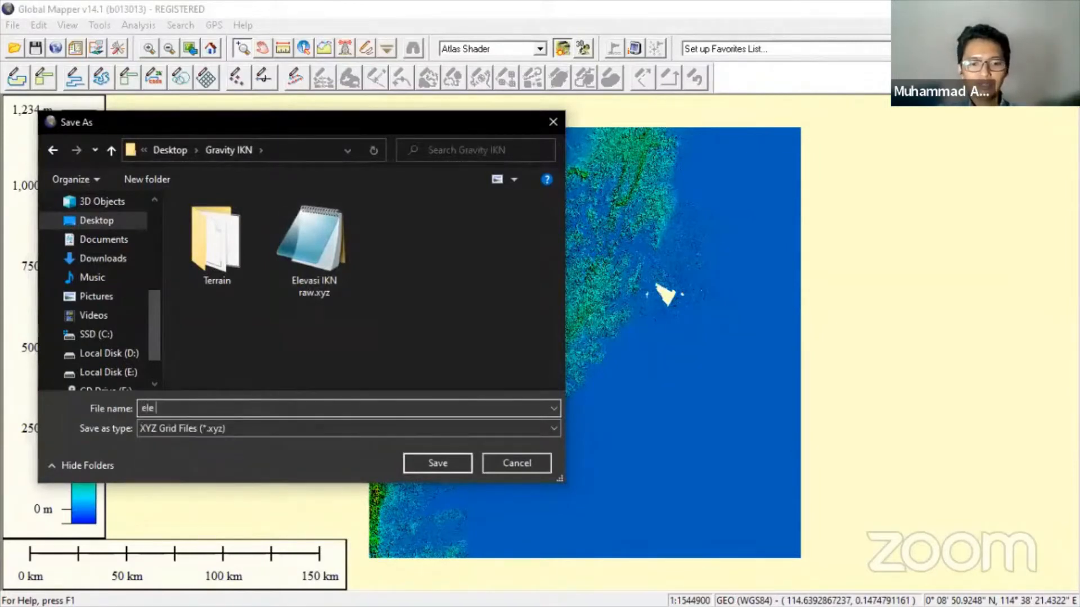
type("IKN")
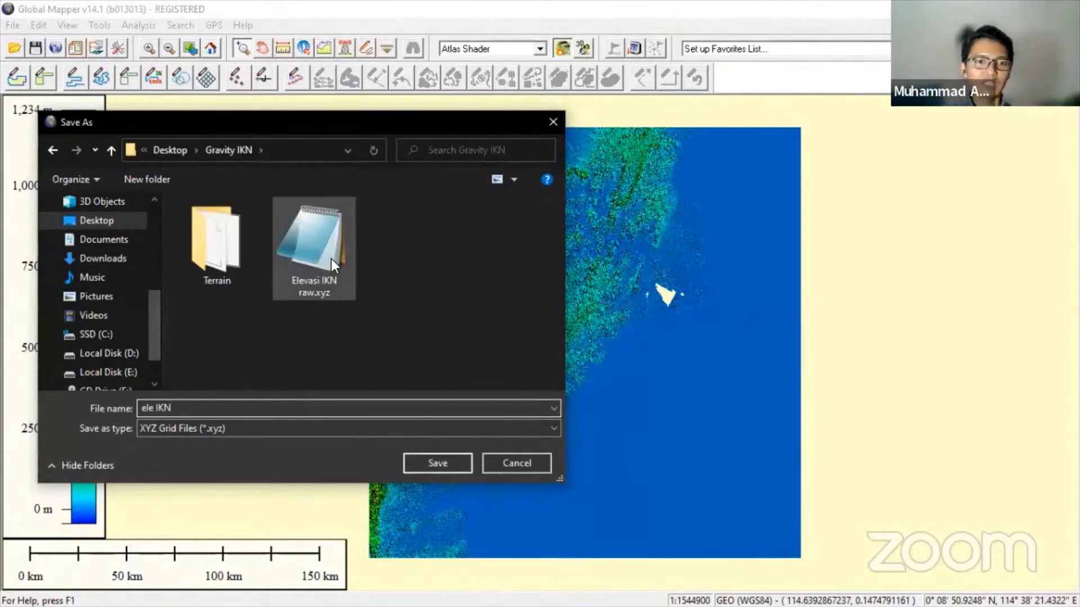
left_click(438, 463)
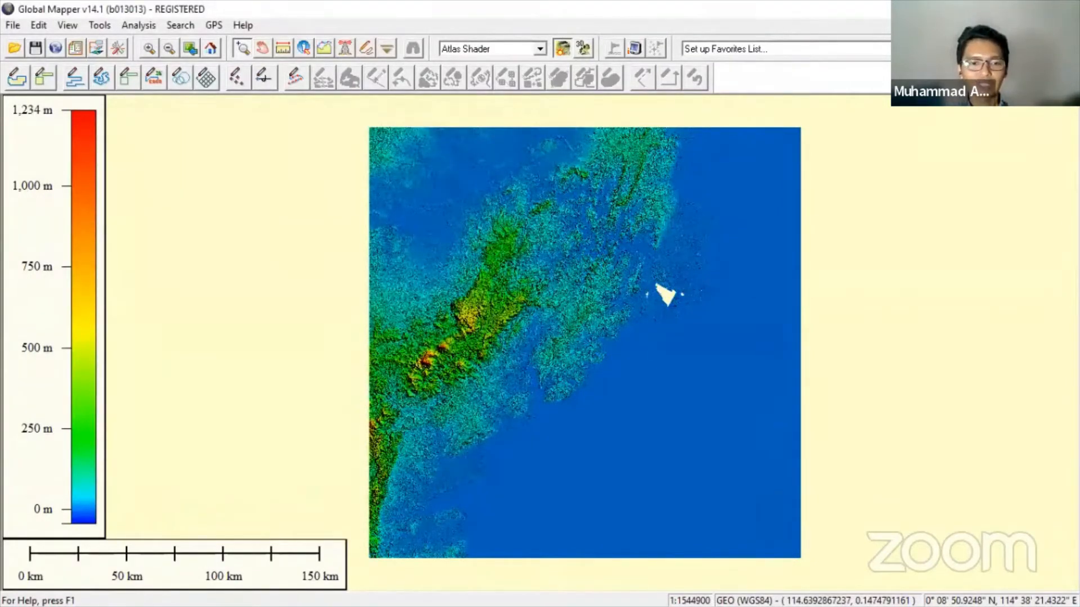
- Verify in File Explorer that ele IKN.xyz was saved in the Gravity IKN folder
left_click(13, 596)
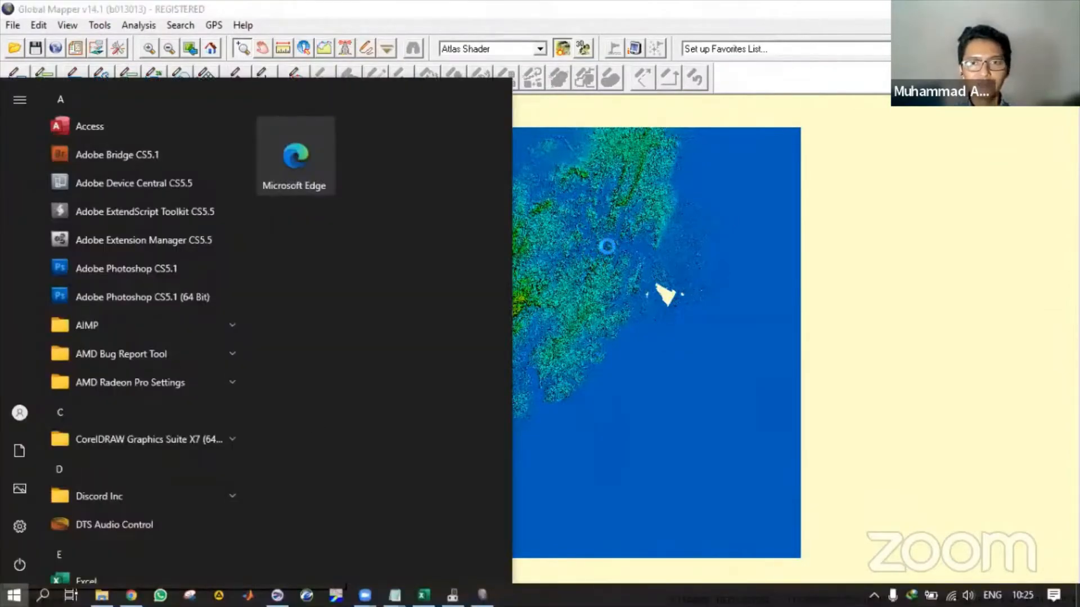
left_click(1012, 9)
key("alt+Tab")
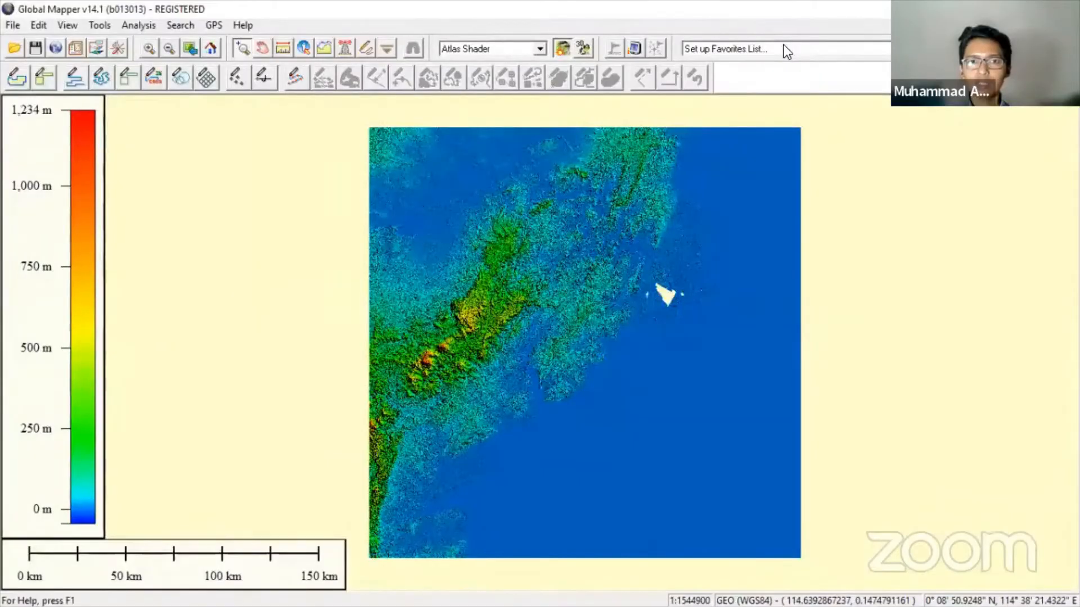
key("super")
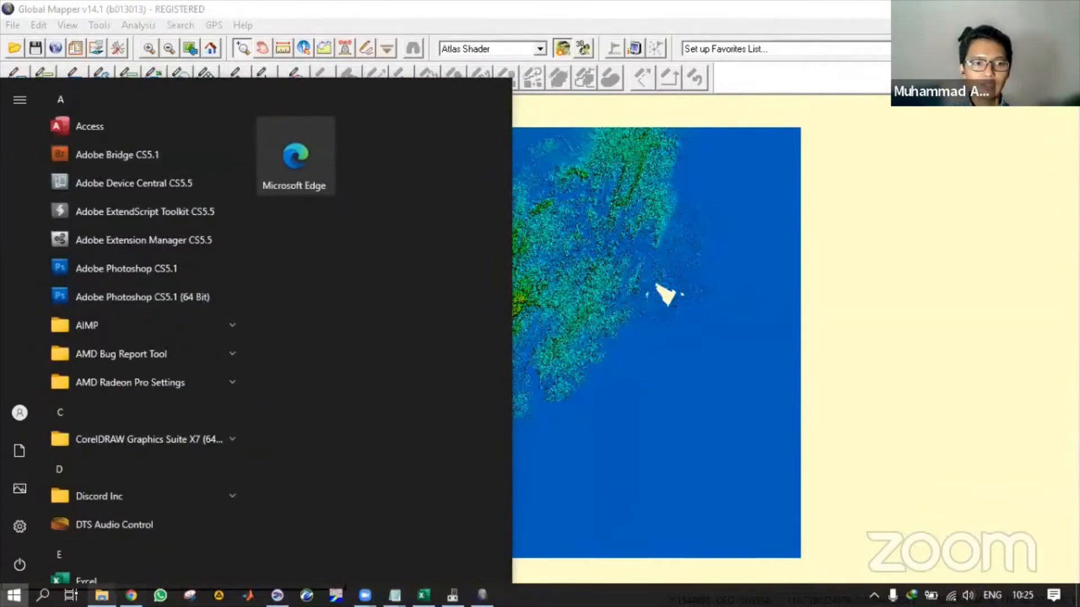
left_click(101, 595)
double_click(252, 247)
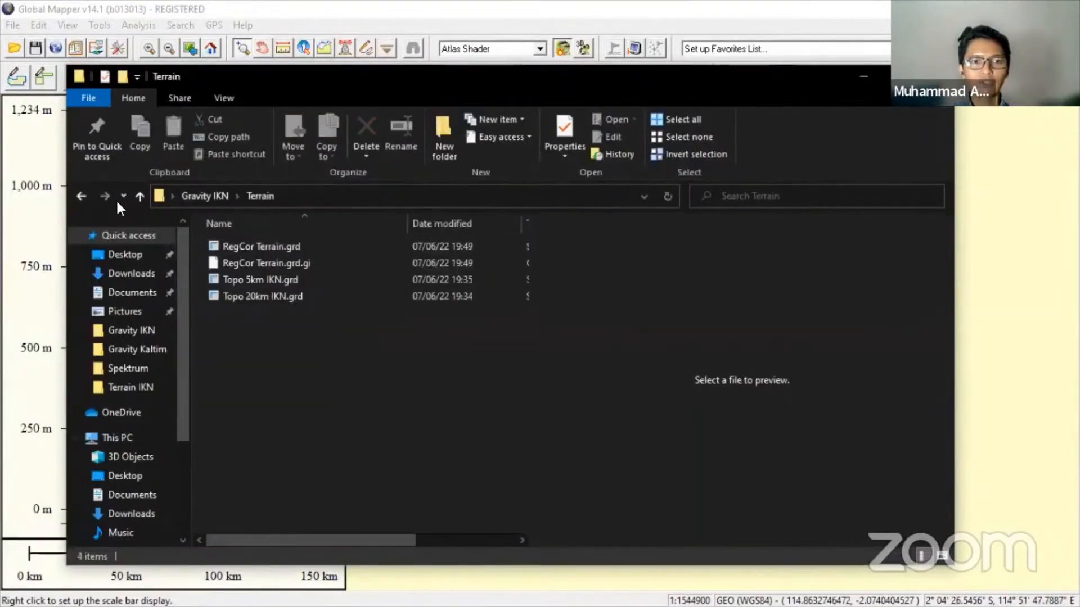
left_click(82, 197)
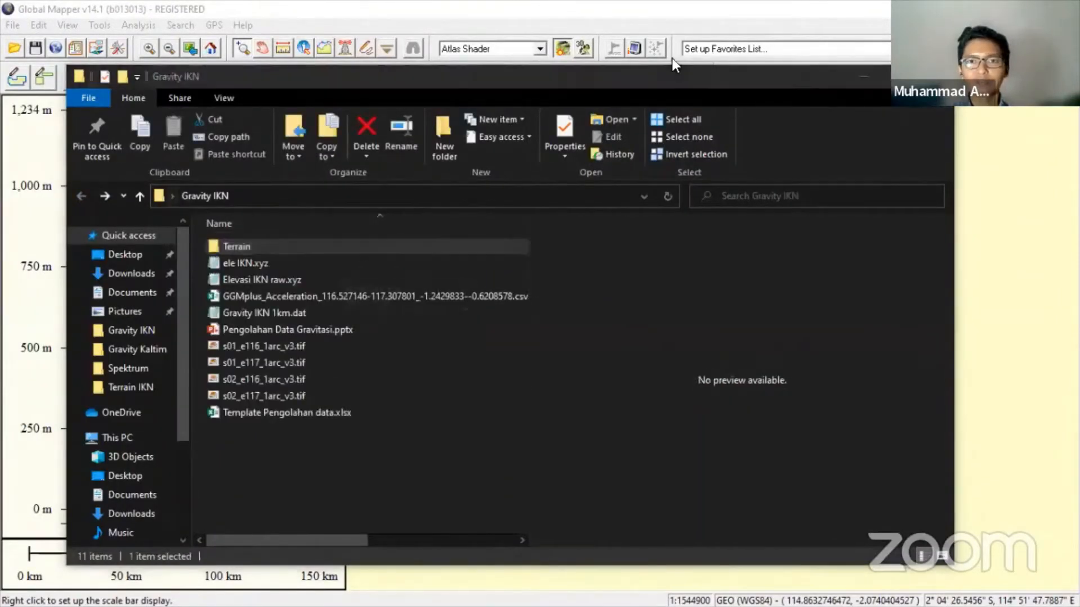
left_click(862, 79)
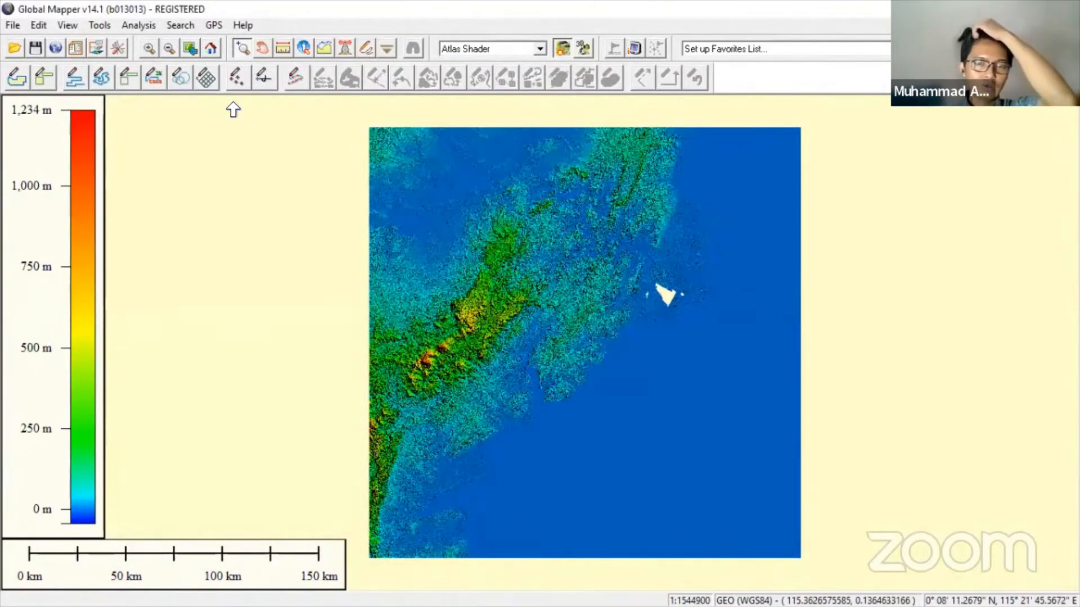
- Return to the Excel template's Data sheet and select E11, the first Elevasi cell
left_click(988, 8)
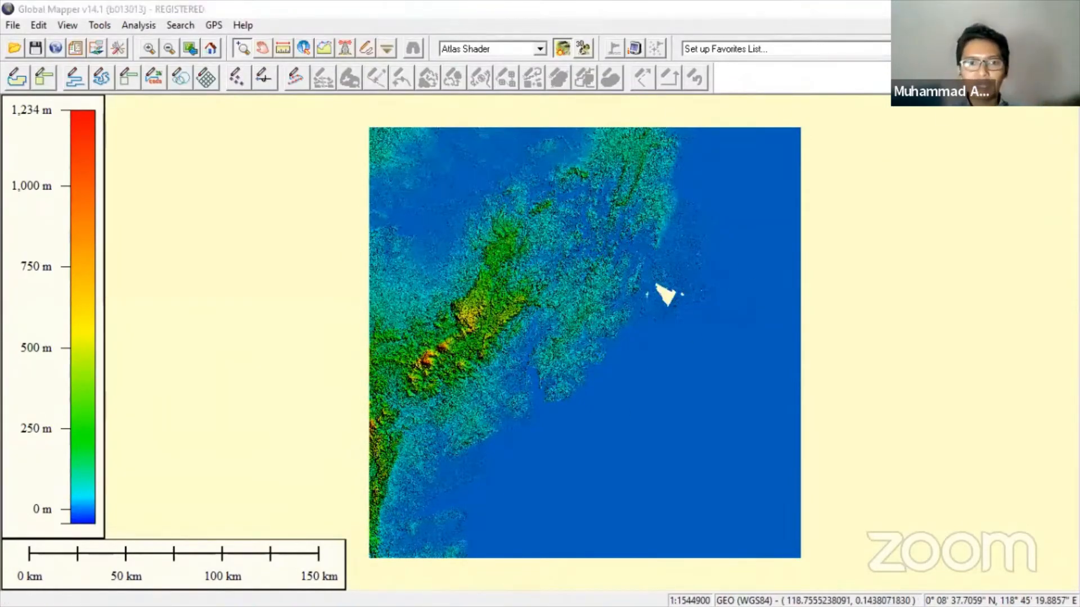
key("alt+Tab")
left_click(265, 347)
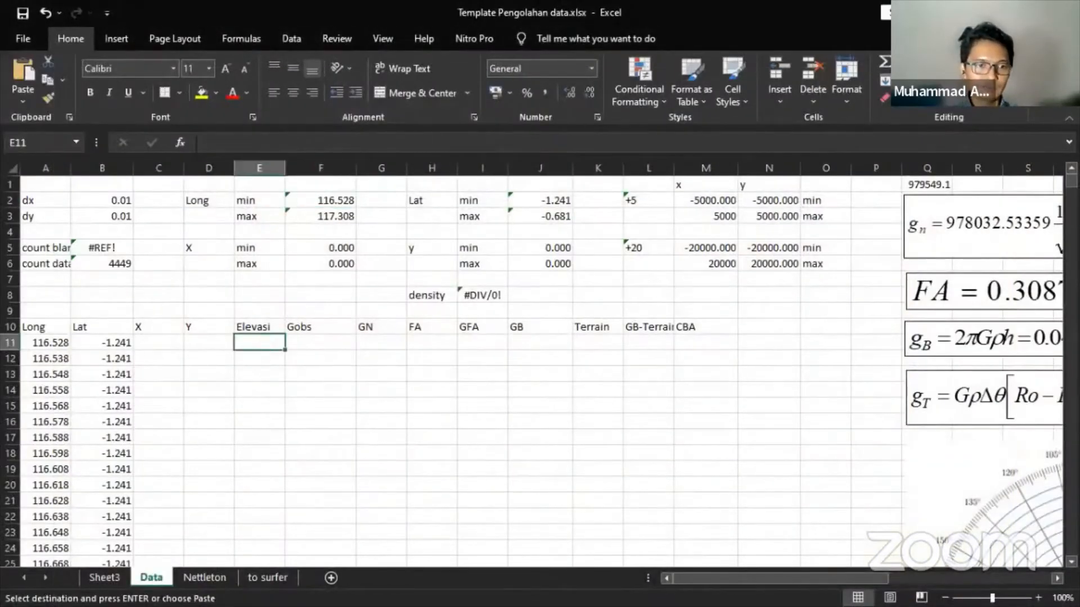
- Open Elevasi IKN raw.xyz from the Gravity IKN folder and copy all its XYZ points
key("super")
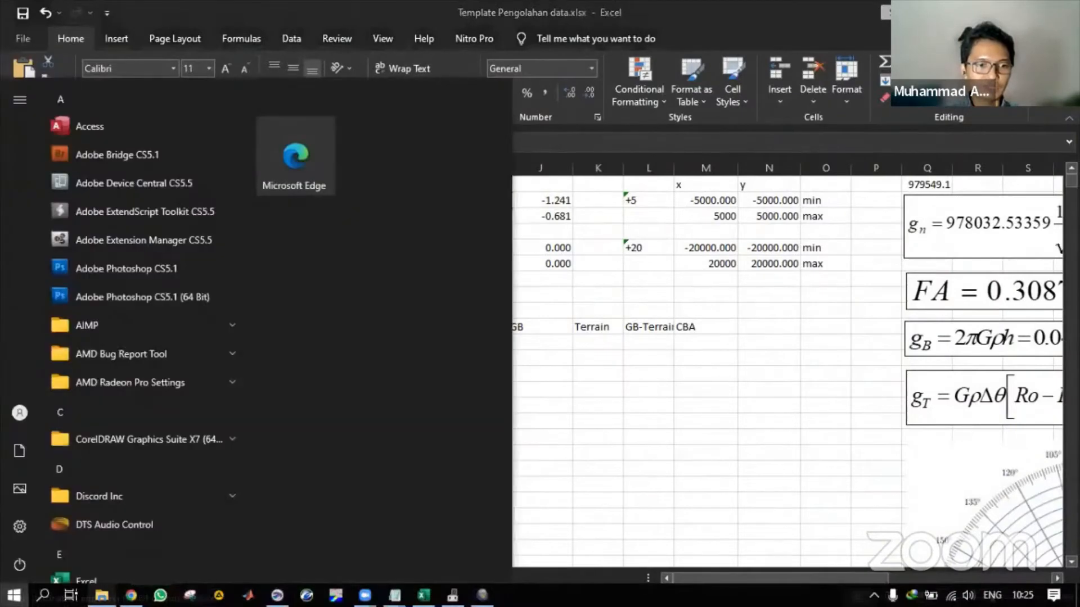
left_click(96, 596)
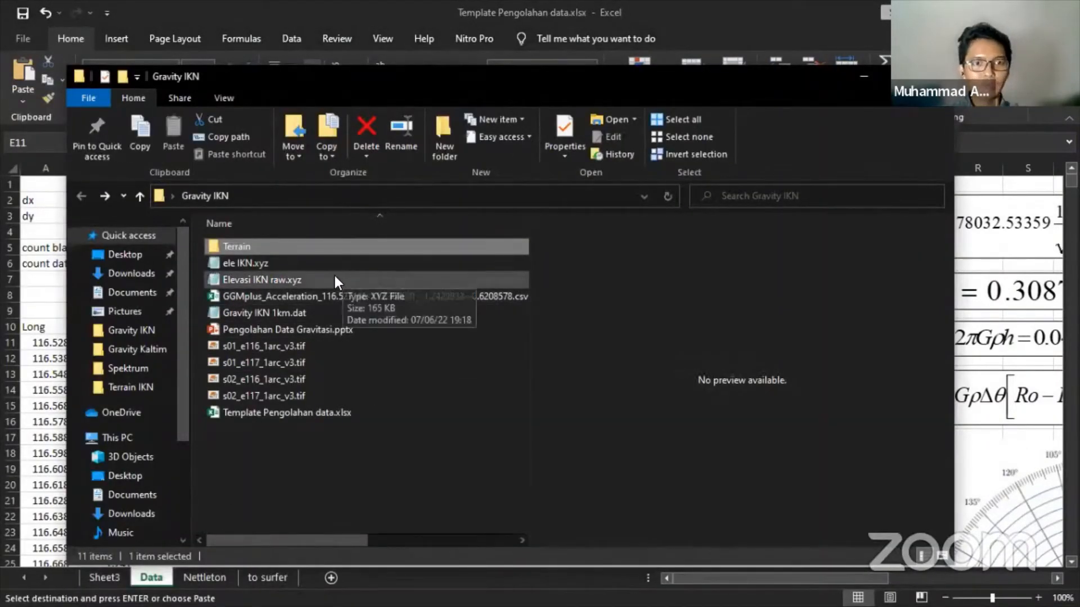
left_click(302, 263)
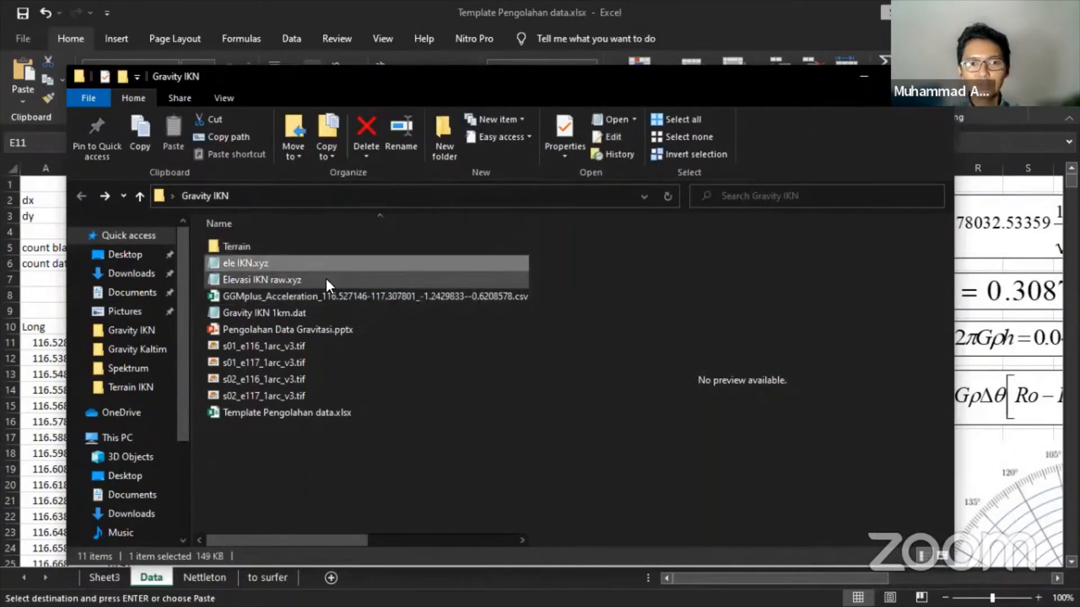
left_click(326, 278)
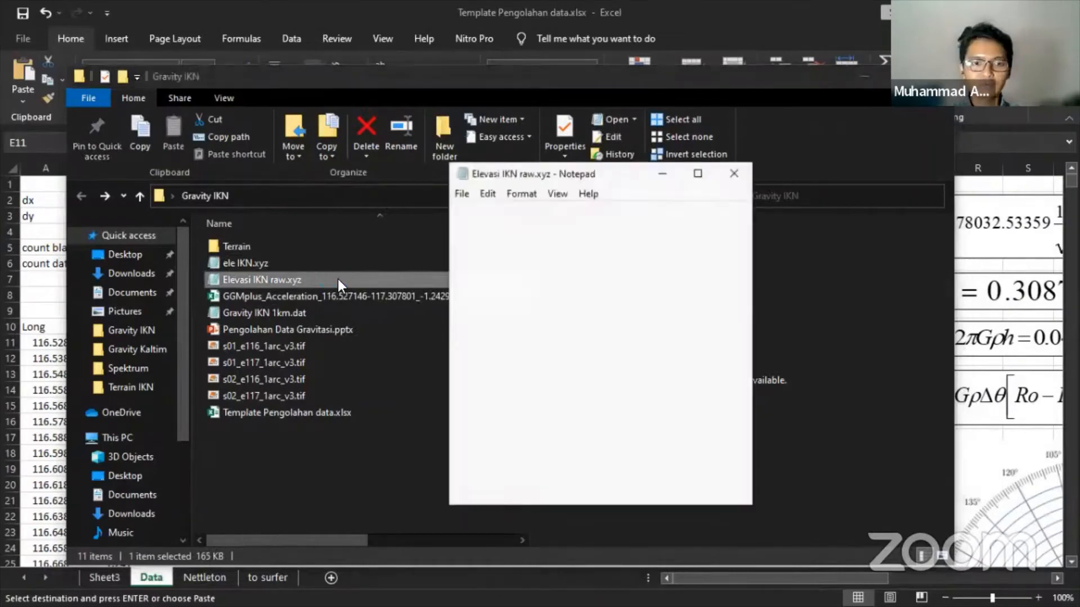
key("ctrl+a")
key("ctrl+c")
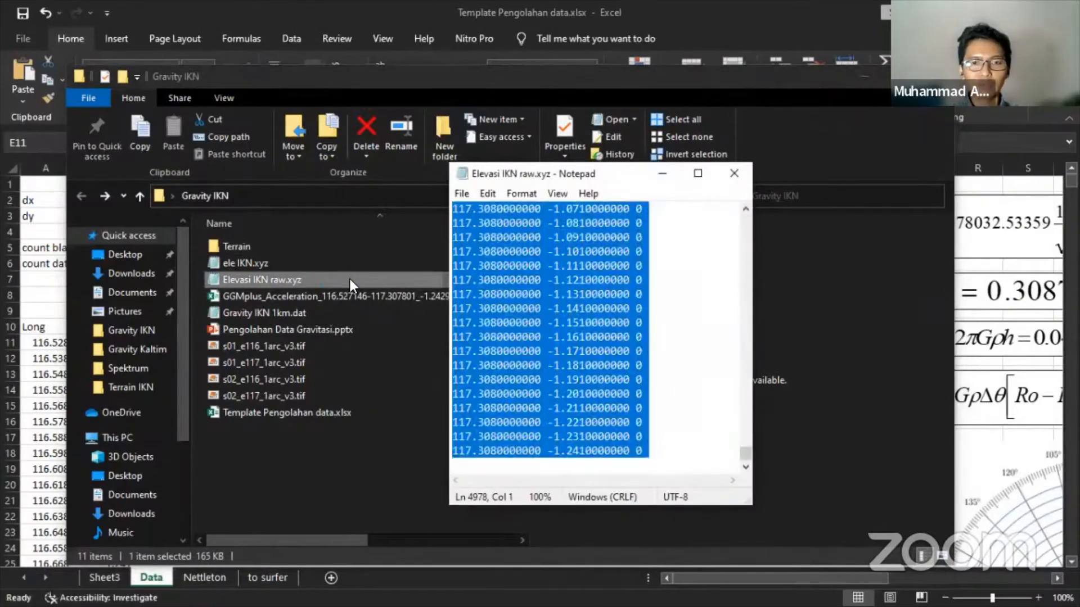
- Back in the Excel template, insert a new blank Sheet1 after Data
left_click(146, 582)
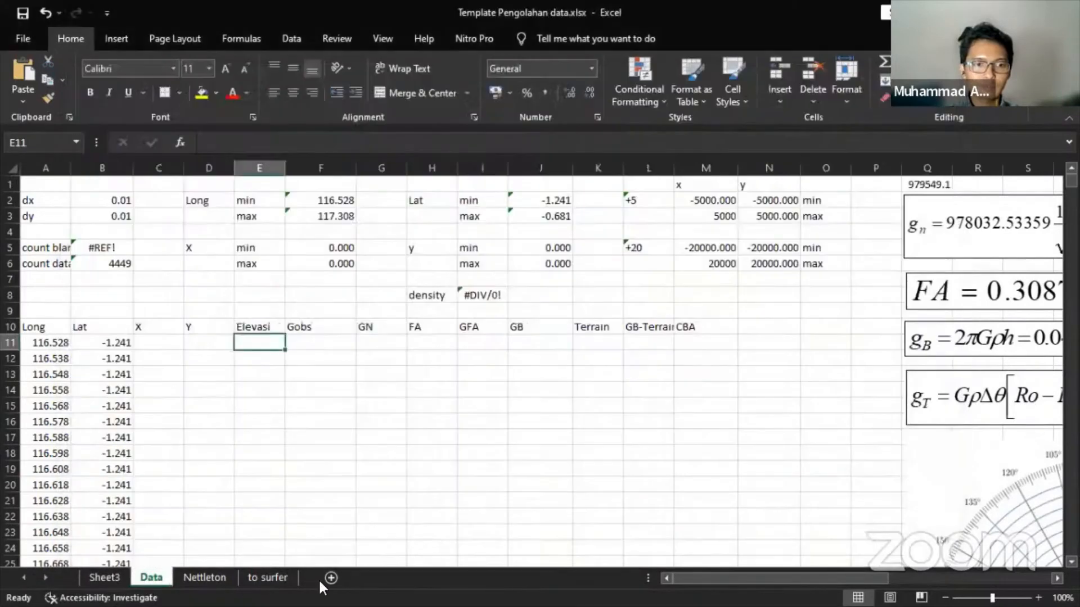
left_click(402, 344)
left_click(430, 343)
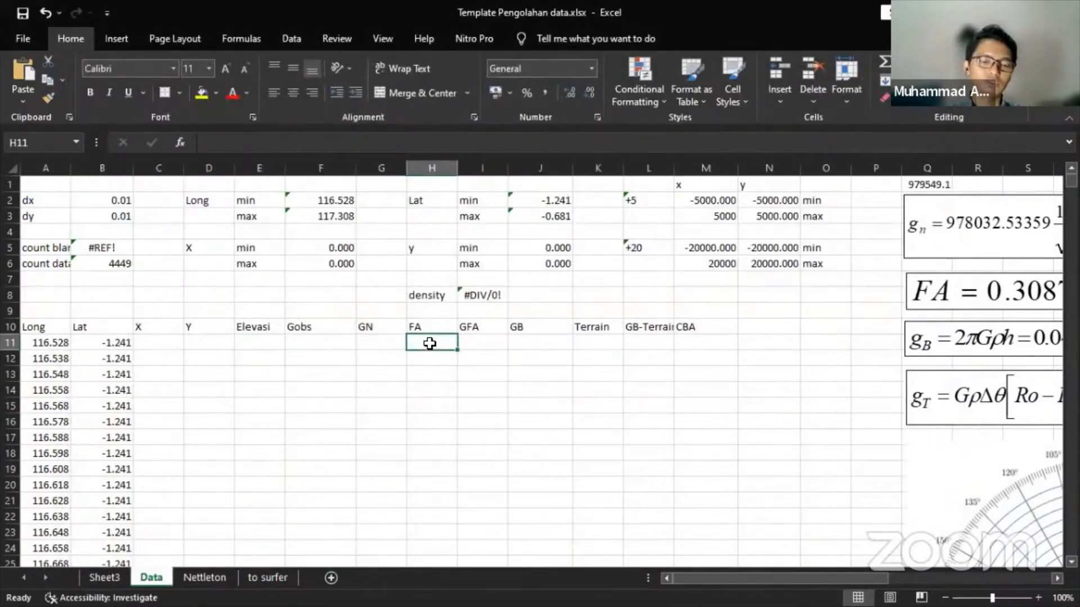
left_click(331, 577)
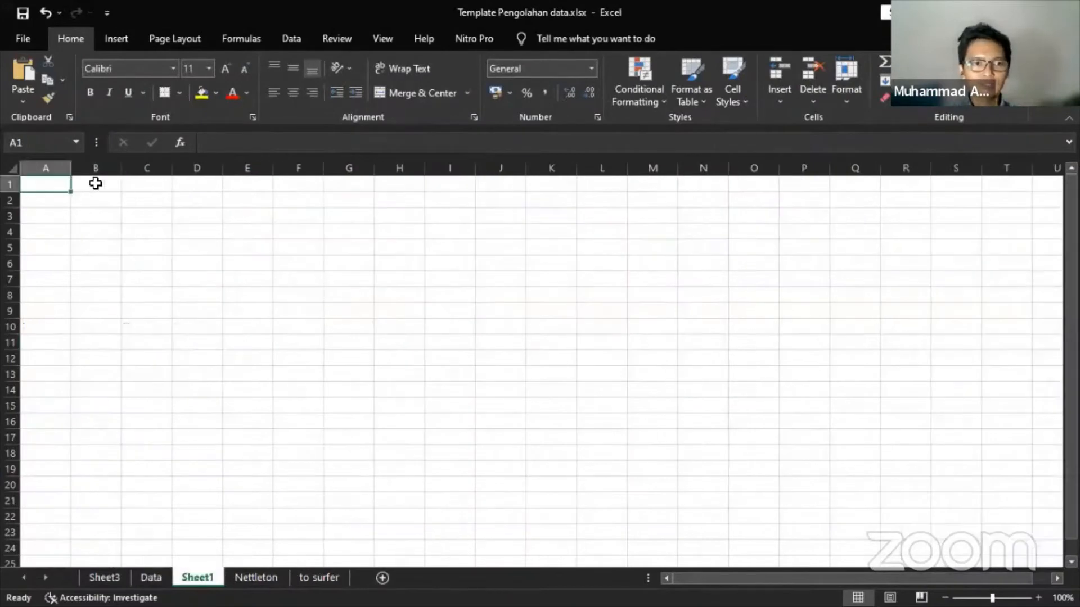
- Paste the XYZ points into Sheet1, then copy A1:C12 into the Data sheet at J11
key("ctrl+v")
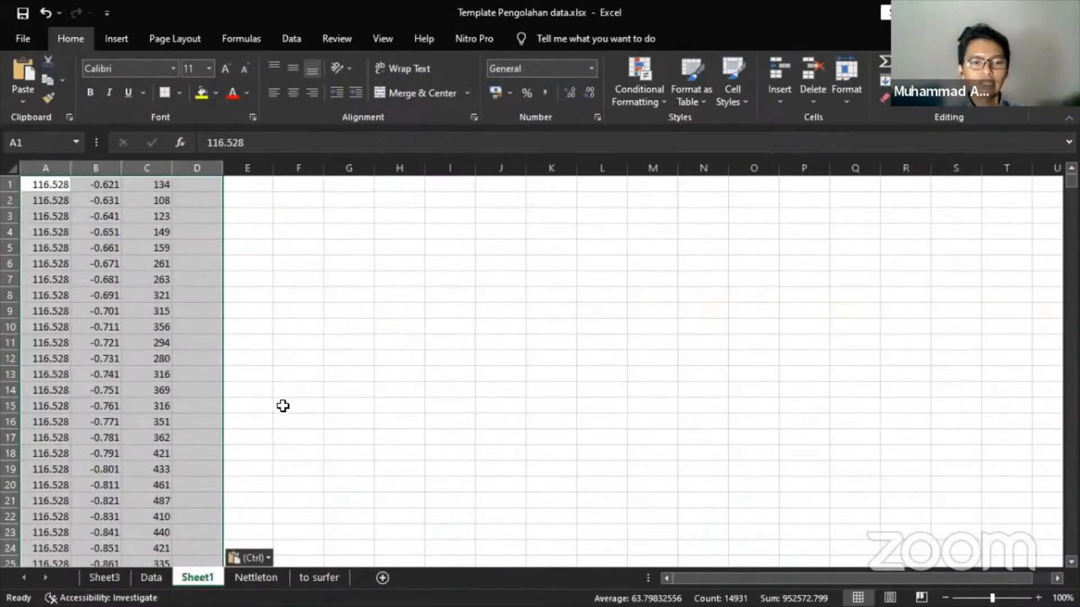
left_click_drag(49, 184, 165, 373)
key("ctrl+c")
left_click(151, 578)
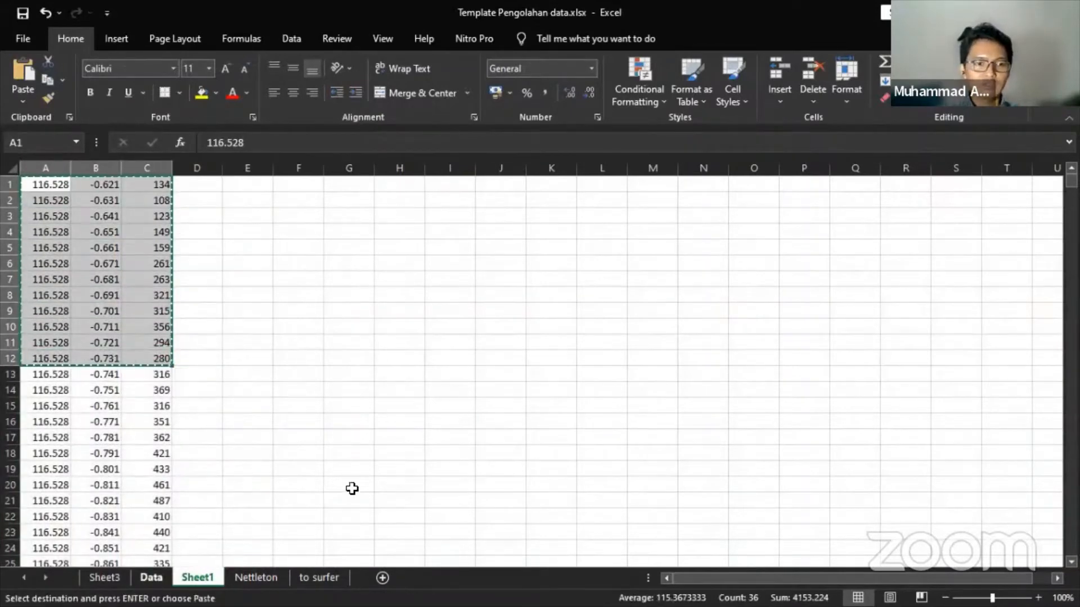
left_click(533, 346)
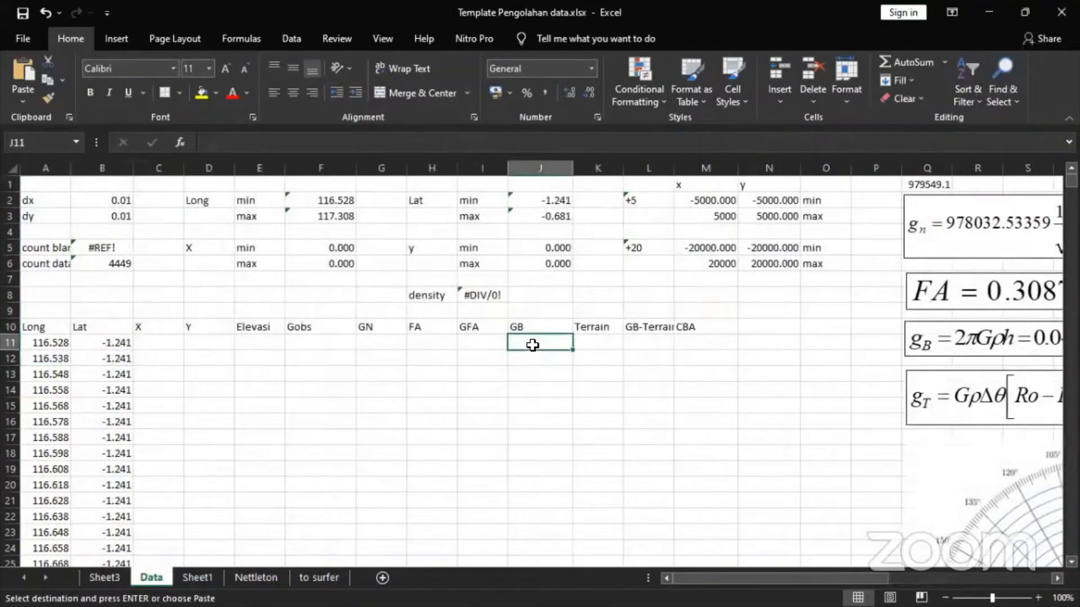
key("ctrl+v")
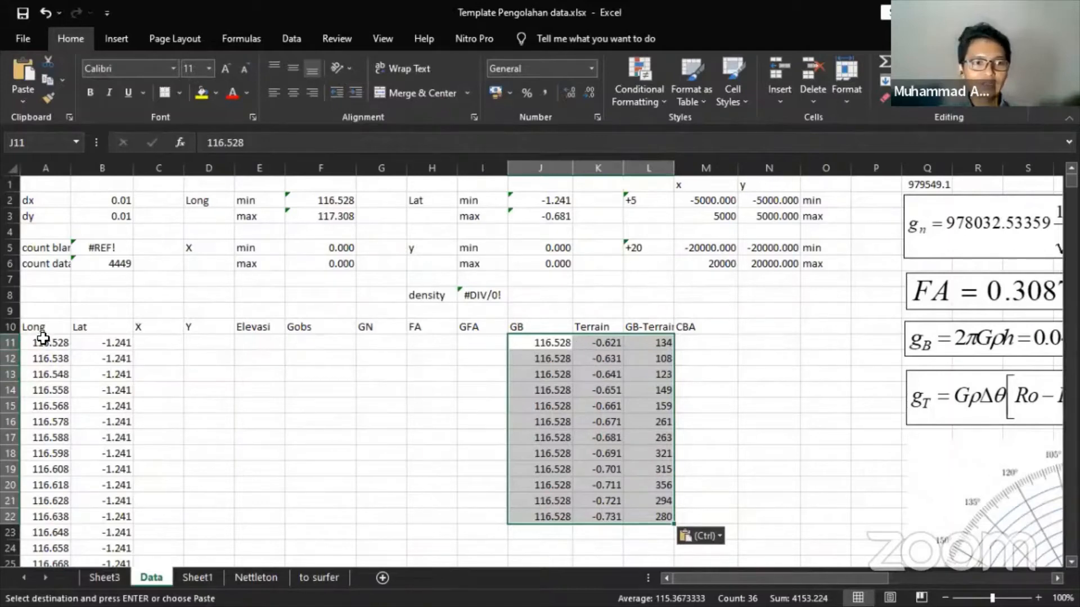
- Compare the template's longitudes and latitudes in columns A/B with pasted columns J/K
left_click_drag(43, 337, 47, 438)
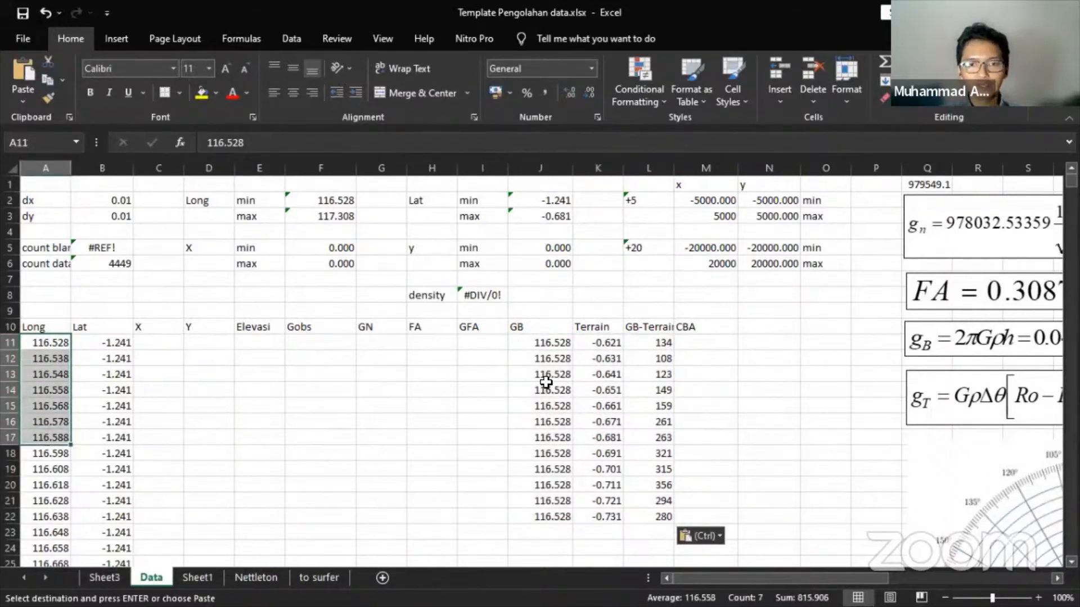
left_click_drag(549, 342, 547, 436, "ctrl")
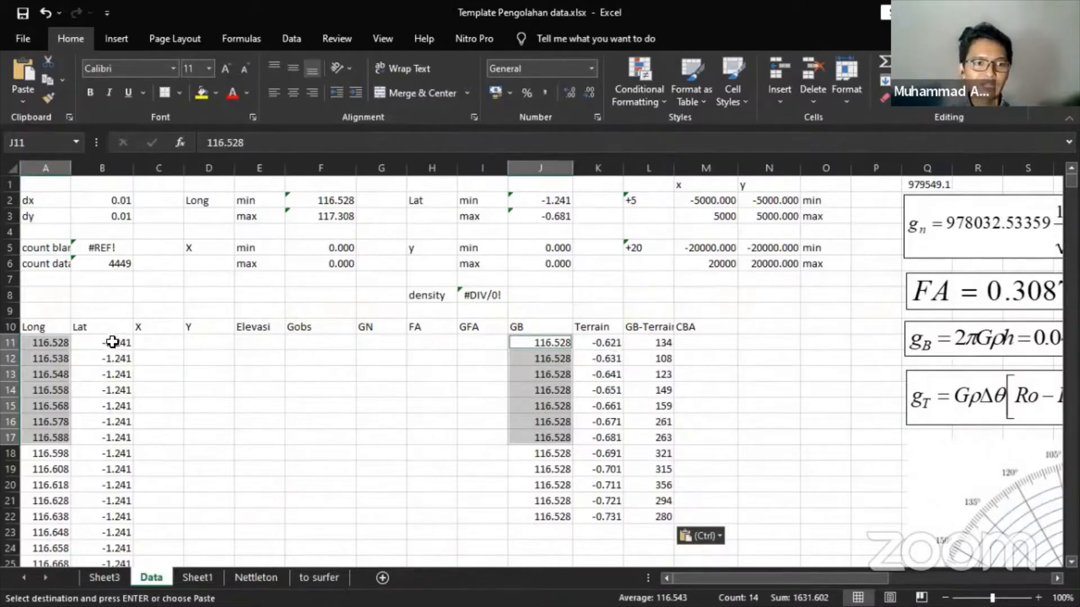
left_click_drag(112, 342, 106, 450)
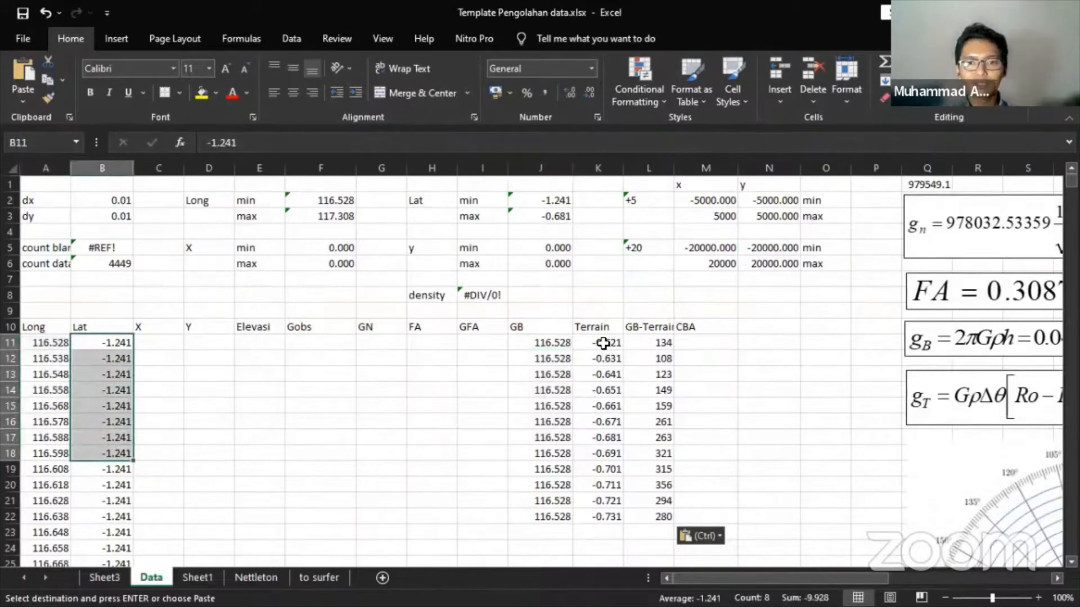
left_click_drag(603, 342, 593, 421)
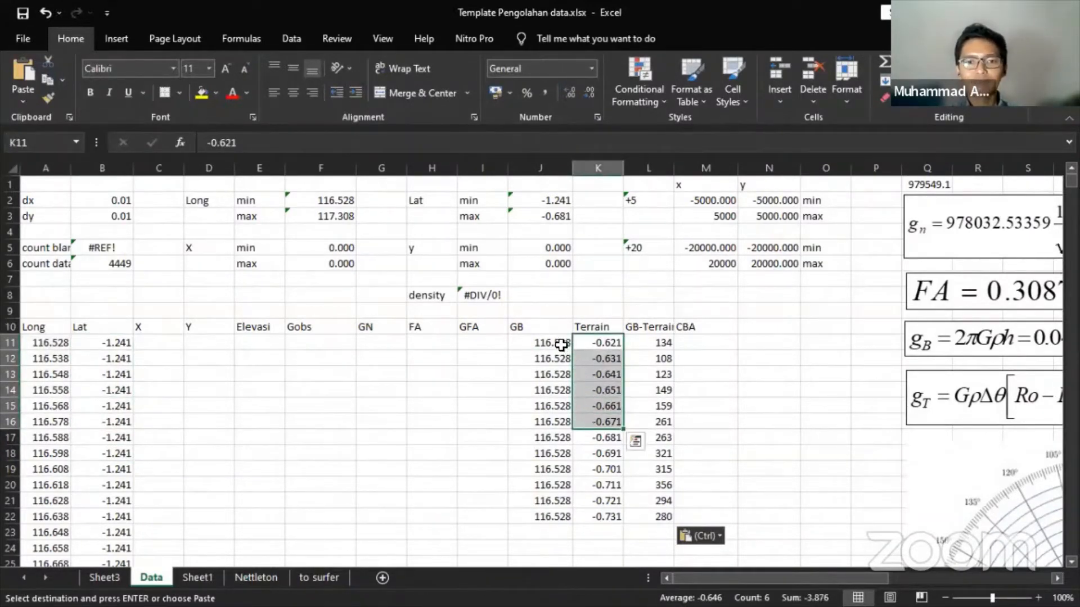
- Trial-paste elevations L11:L22 into E11, undo it, and clear the J11:L22 block
left_click_drag(659, 343, 661, 516)
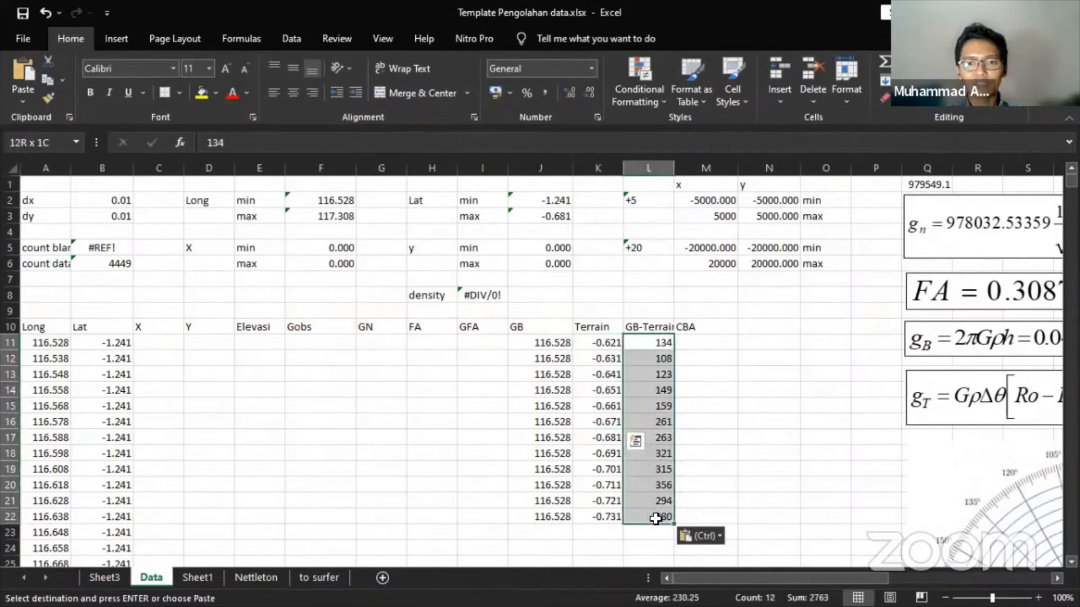
key("ctrl+c")
left_click(252, 345)
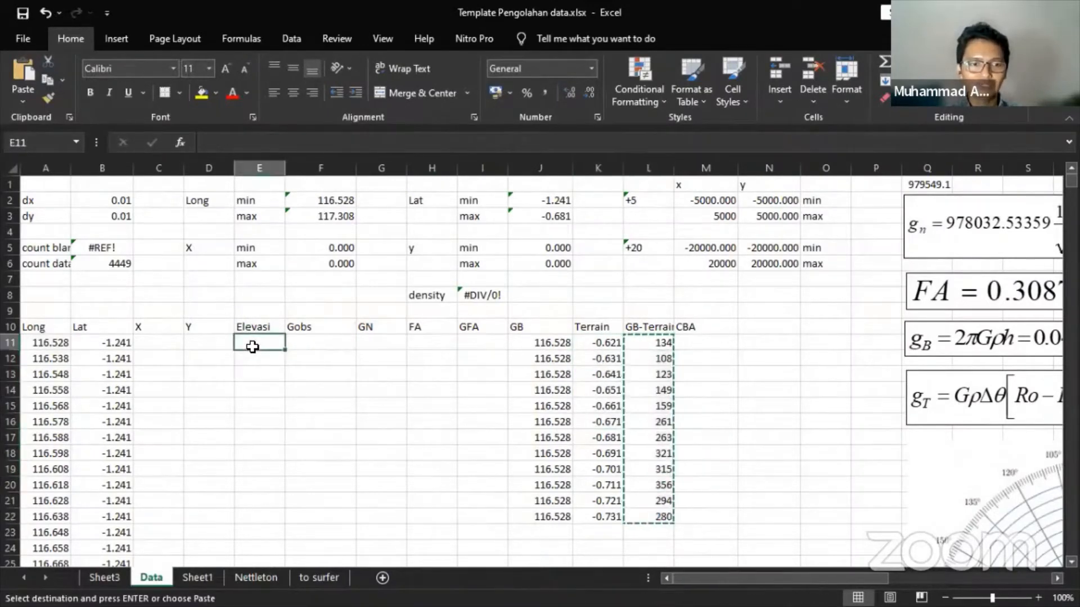
key("ctrl+v")
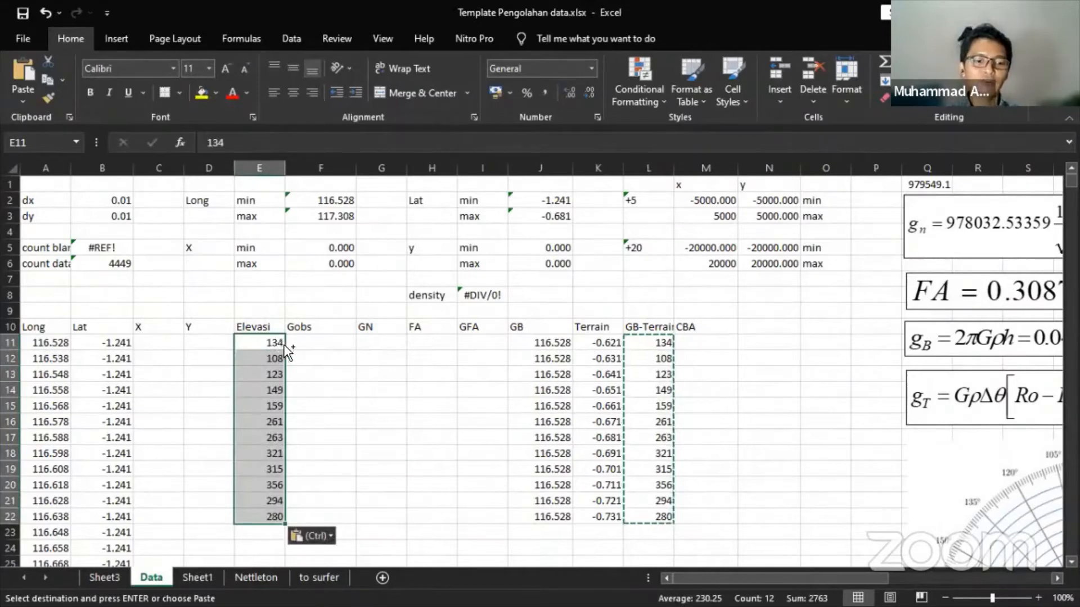
key("ctrl+z")
left_click_drag(551, 344, 666, 515)
key("Delete")
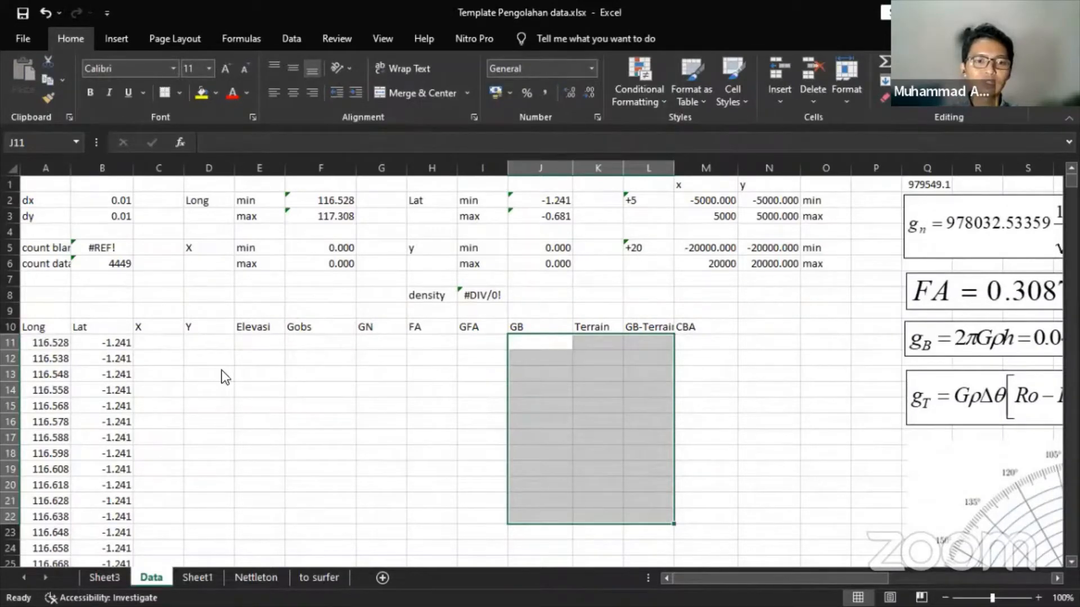
- On Sheet1, select latitude column B and jump to the end of its data
left_click(195, 575)
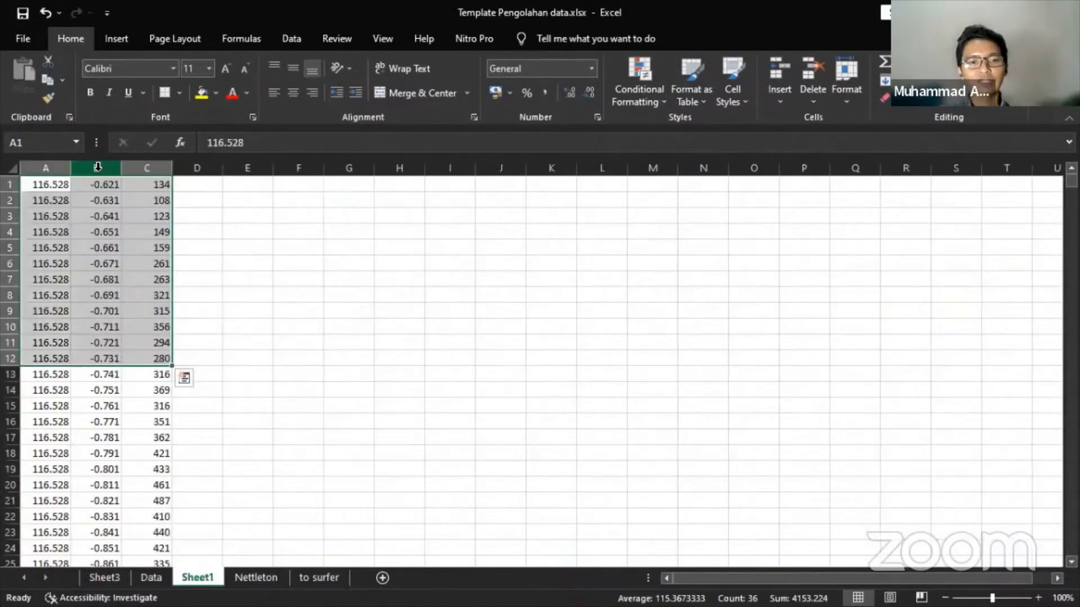
left_click(115, 183)
key("ctrl+shift+Down")
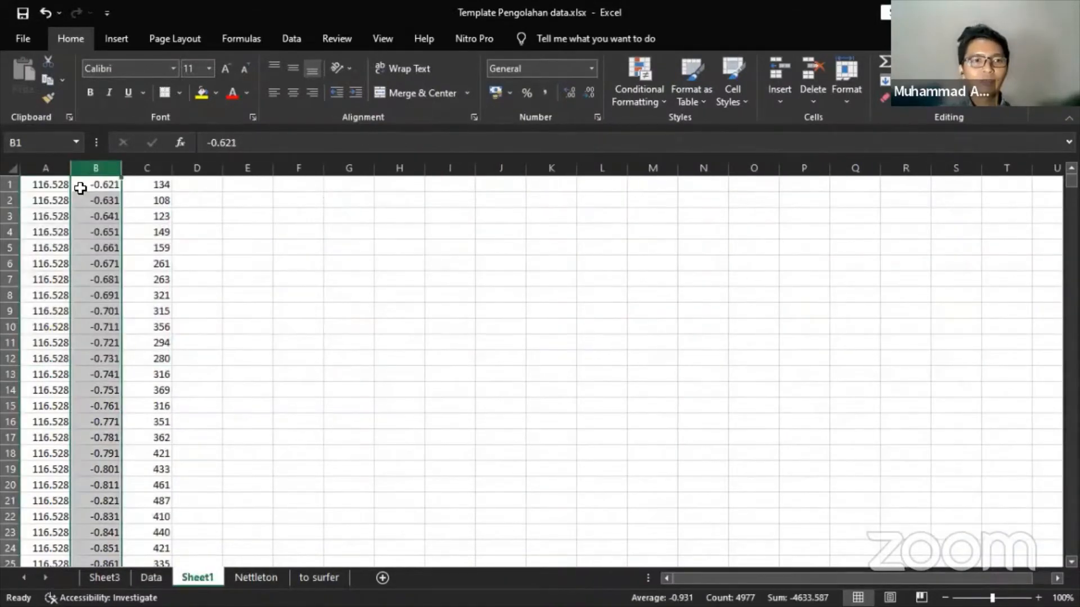
left_click(101, 165)
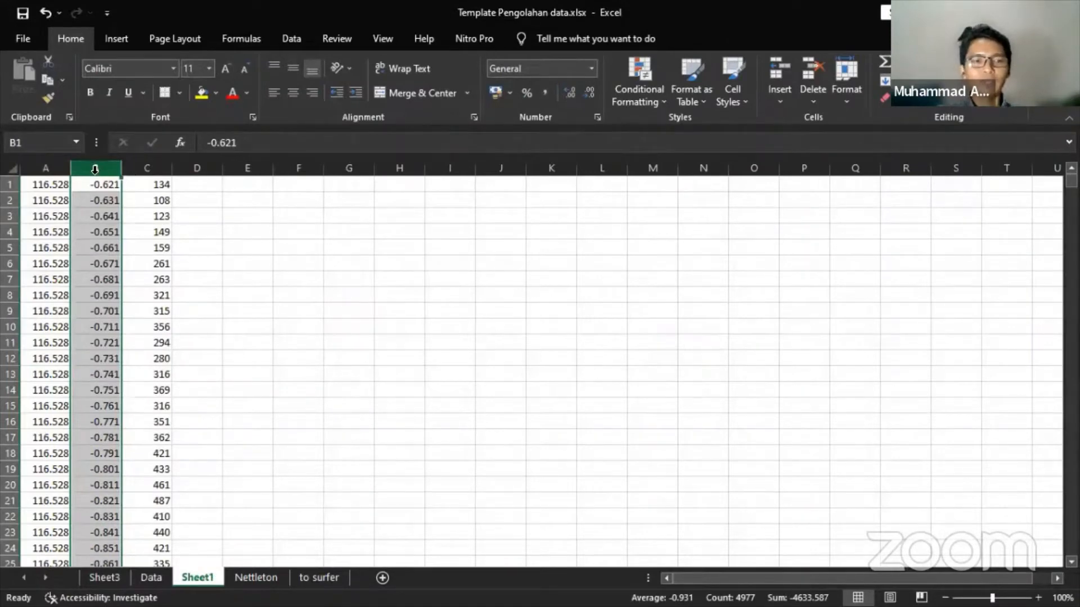
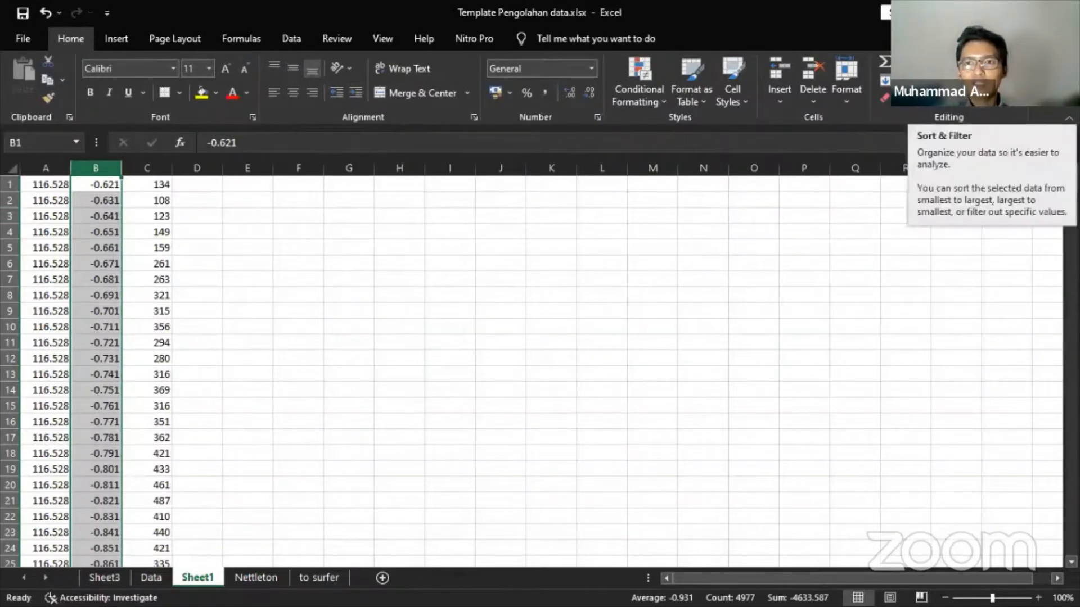
- Sort Sheet1 rows ascending by latitude in column B with the selection expanded, replacing an undone column-only sort
left_click(979, 96)
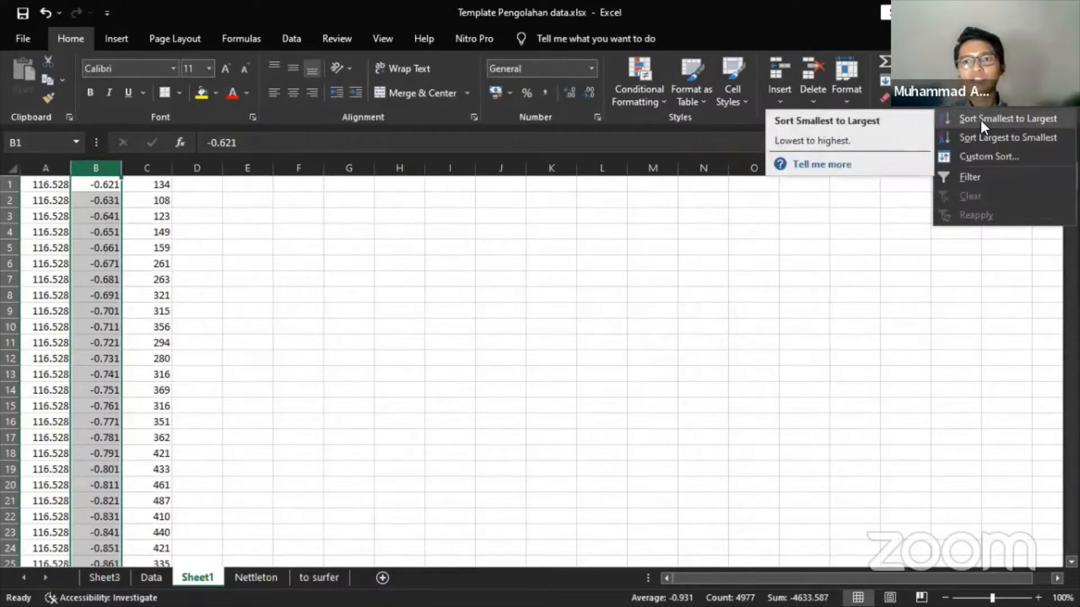
left_click(980, 119)
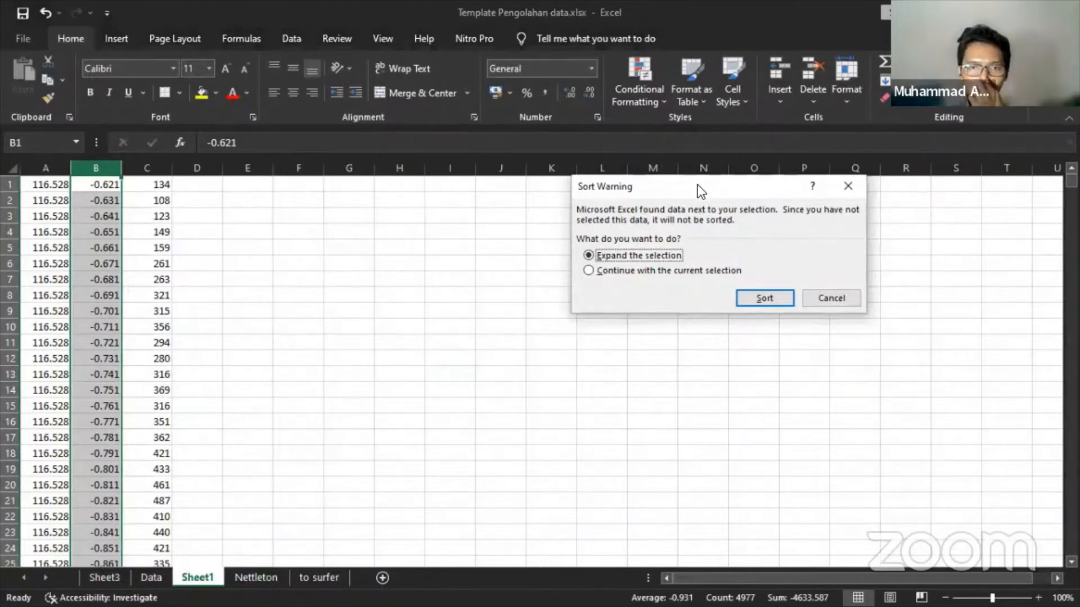
left_click_drag(697, 185, 640, 191)
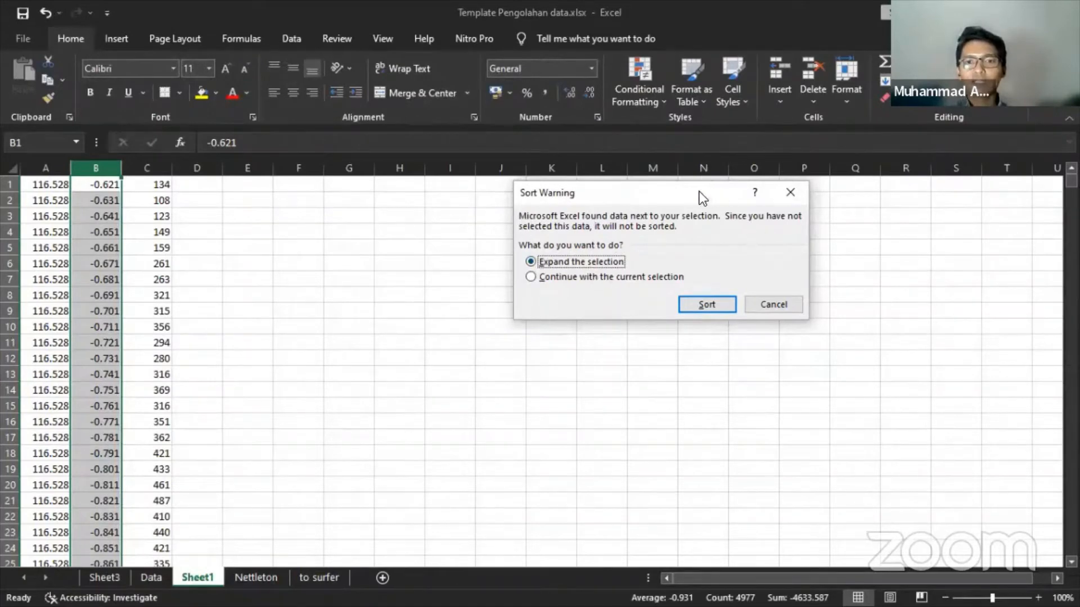
left_click(559, 277)
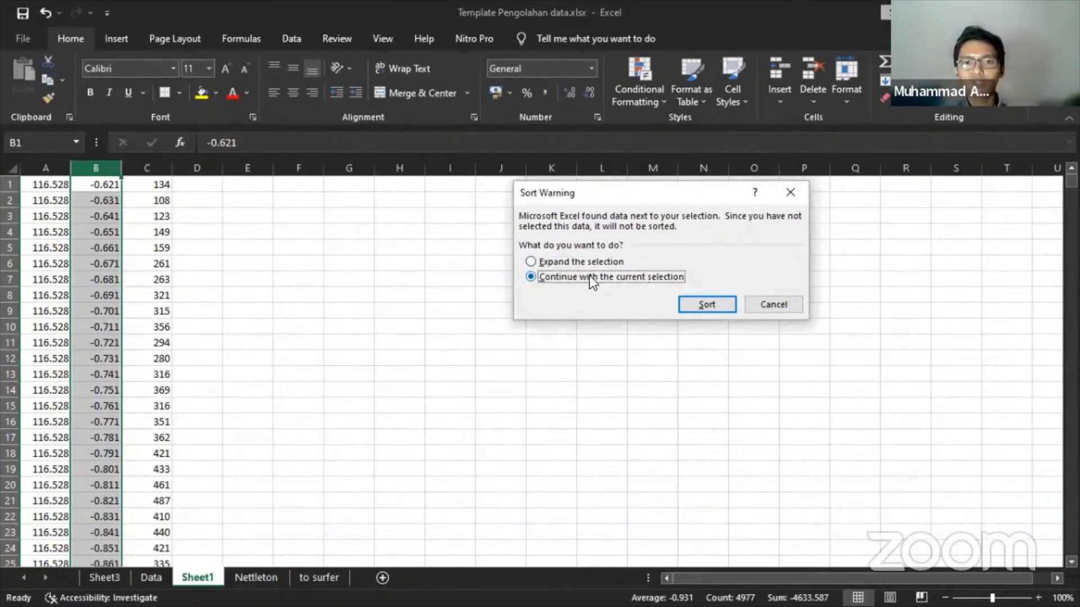
left_click(707, 305)
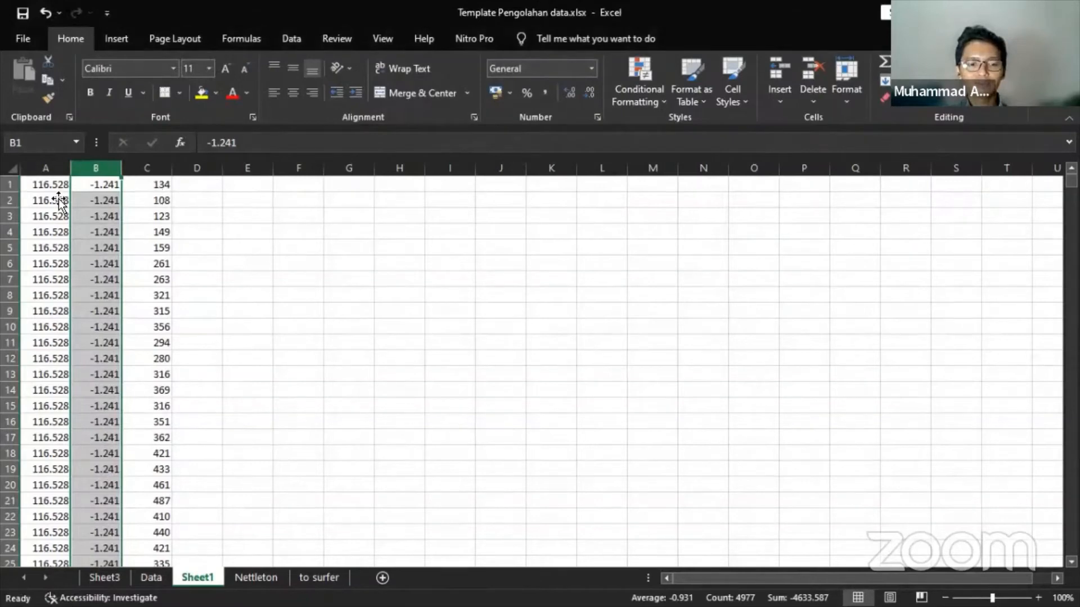
key("ctrl+z")
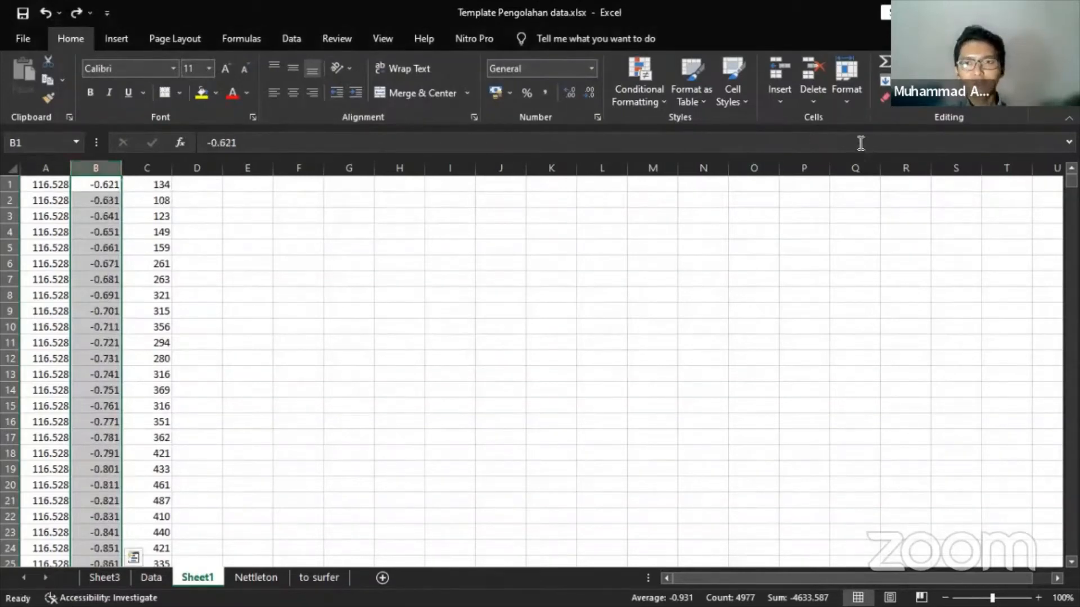
left_click(965, 101)
left_click(967, 118)
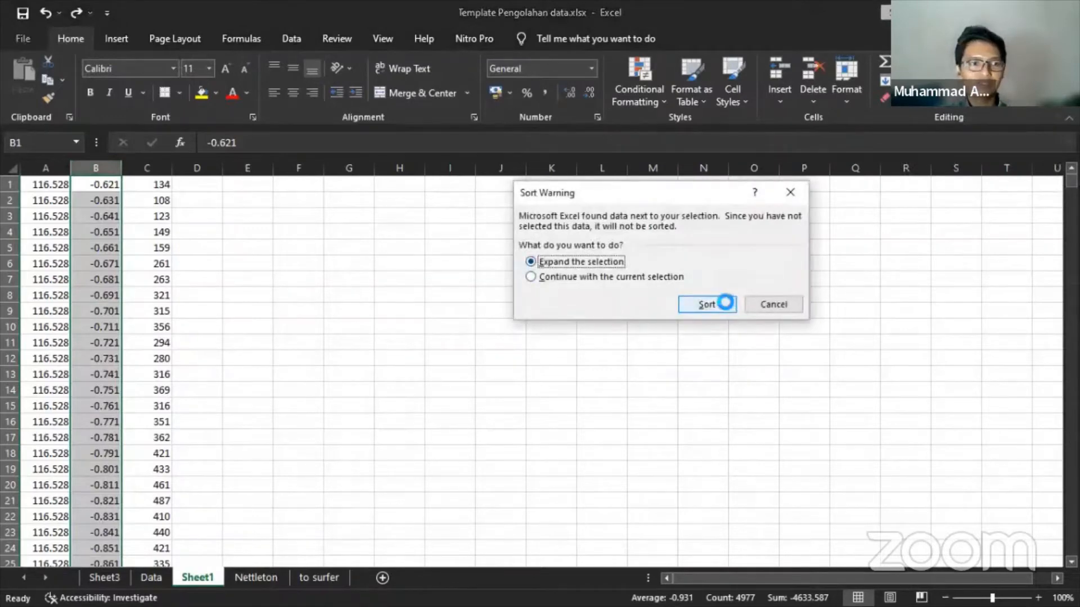
left_click(728, 304)
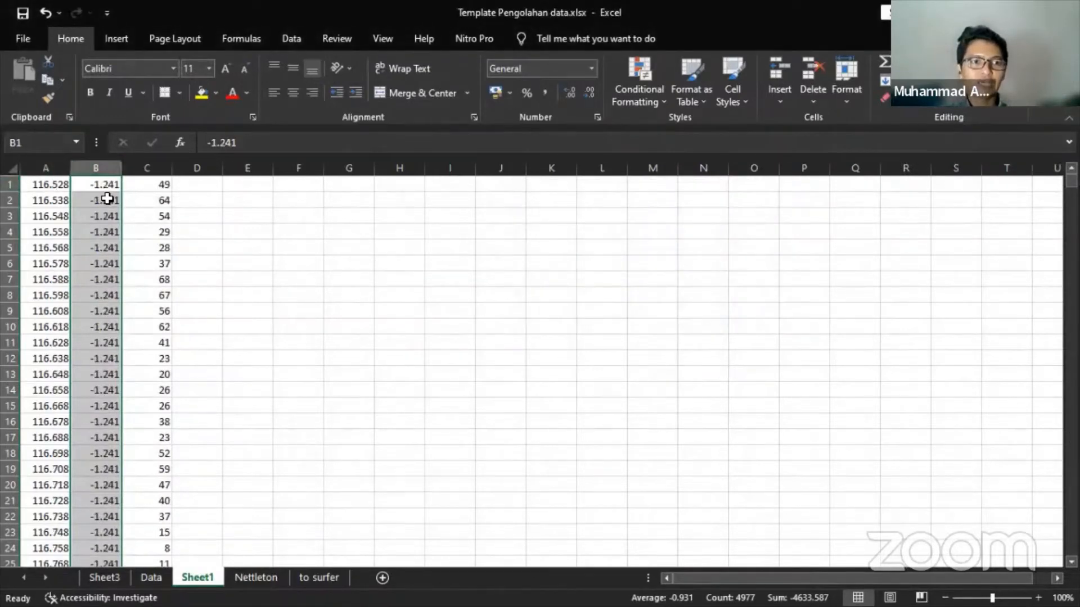
- Trial-paste Sheet1's first ten rows into Data!J11, compare the longitudes with column A, then clear them
left_click_drag(55, 183, 162, 342)
key("ctrl+c")
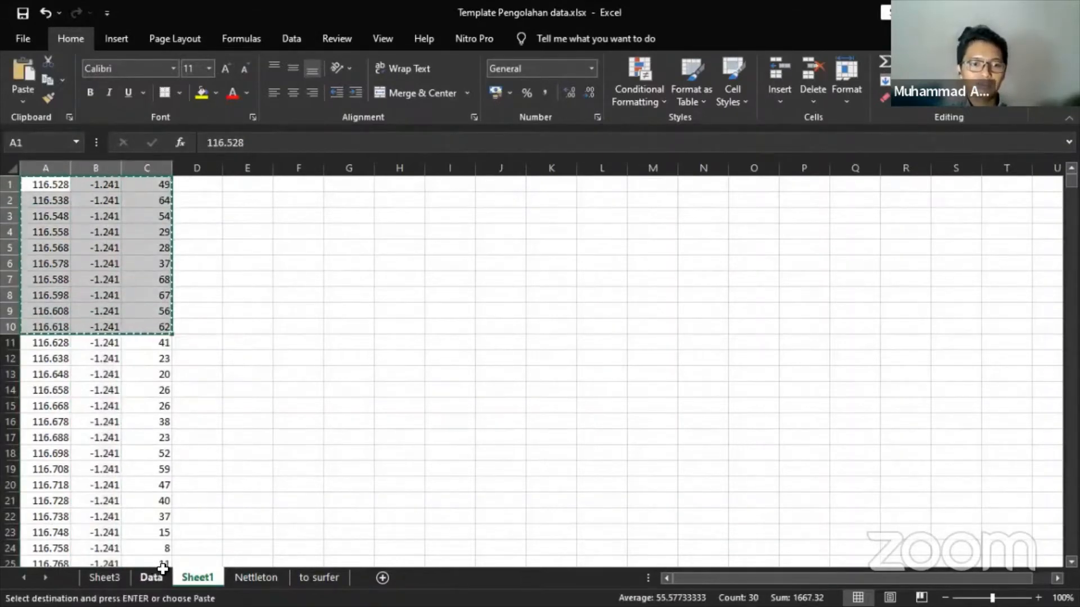
left_click(150, 577)
left_click(523, 346)
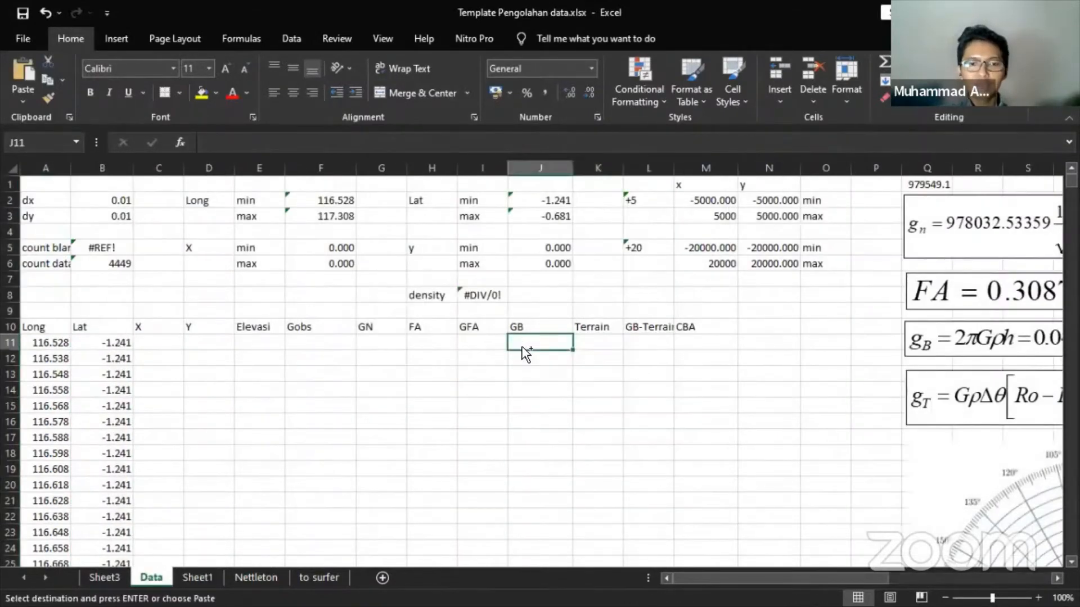
key("ctrl+v")
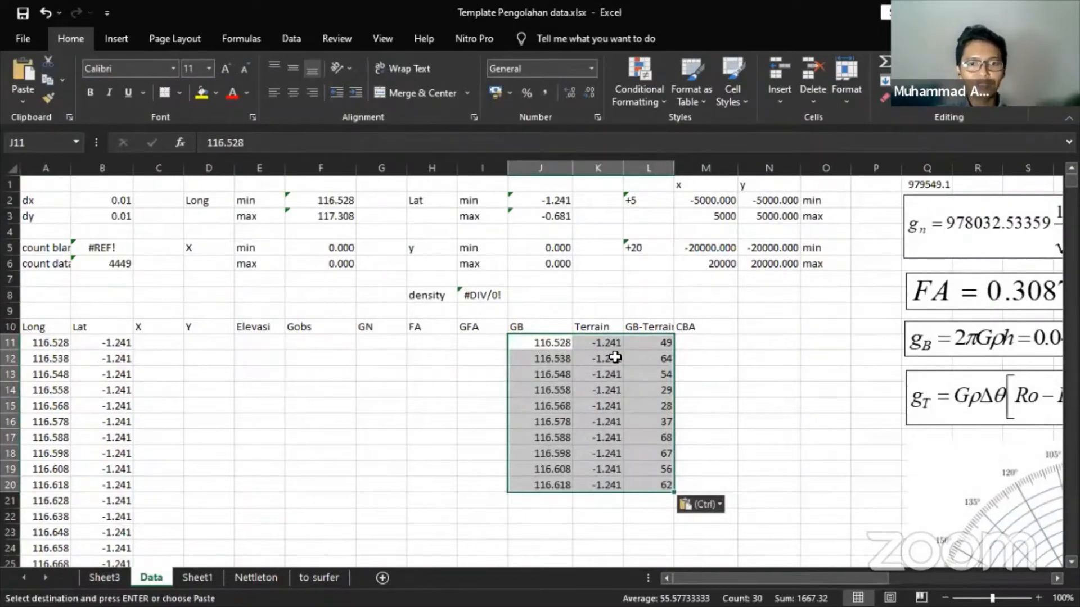
left_click_drag(539, 342, 552, 408)
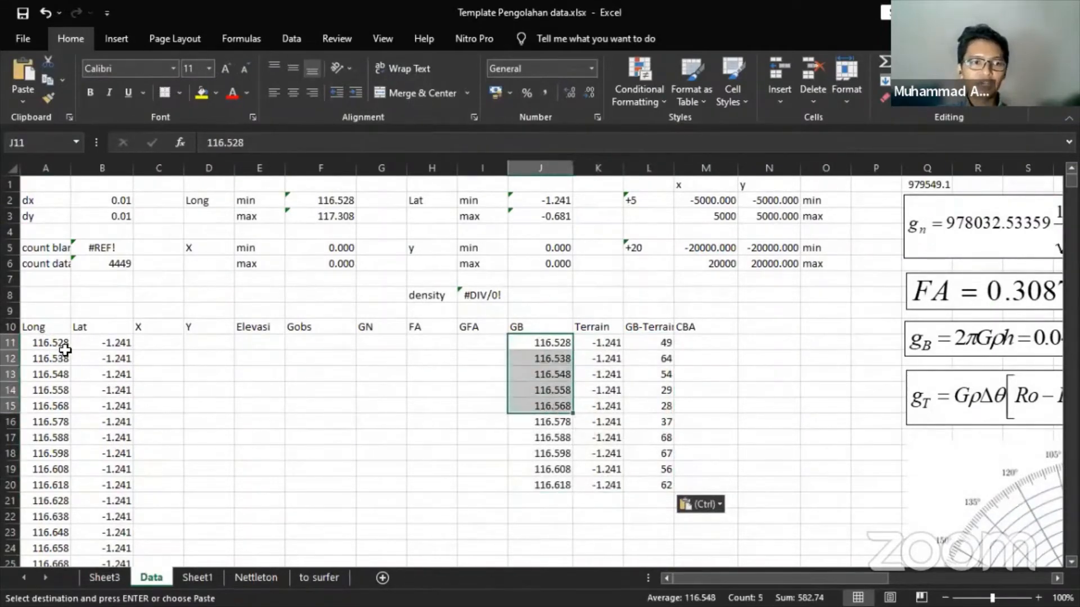
left_click_drag(53, 342, 50, 412)
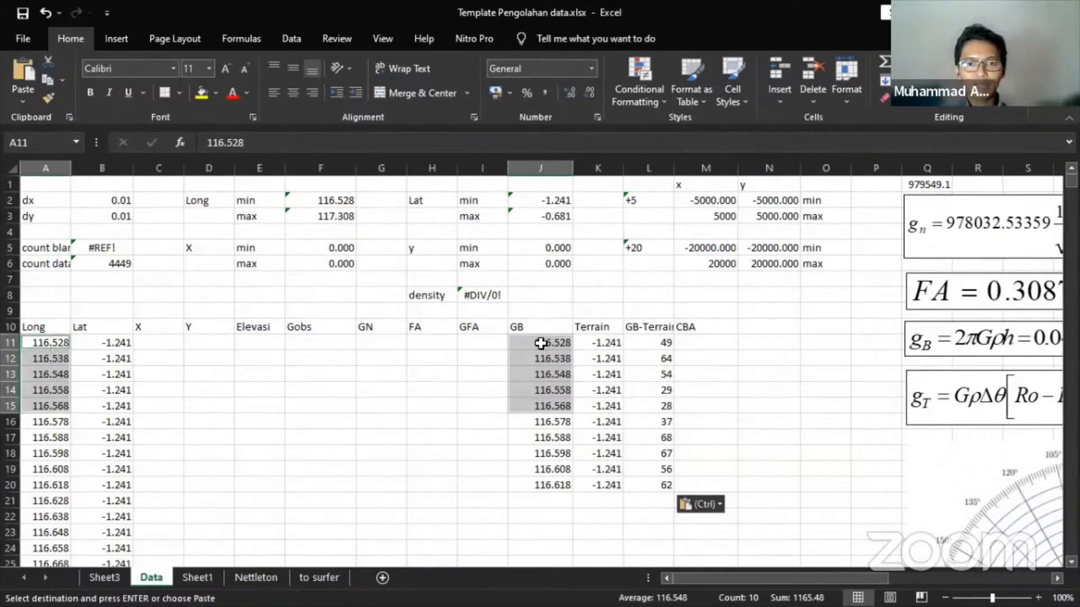
left_click_drag(540, 343, 627, 489)
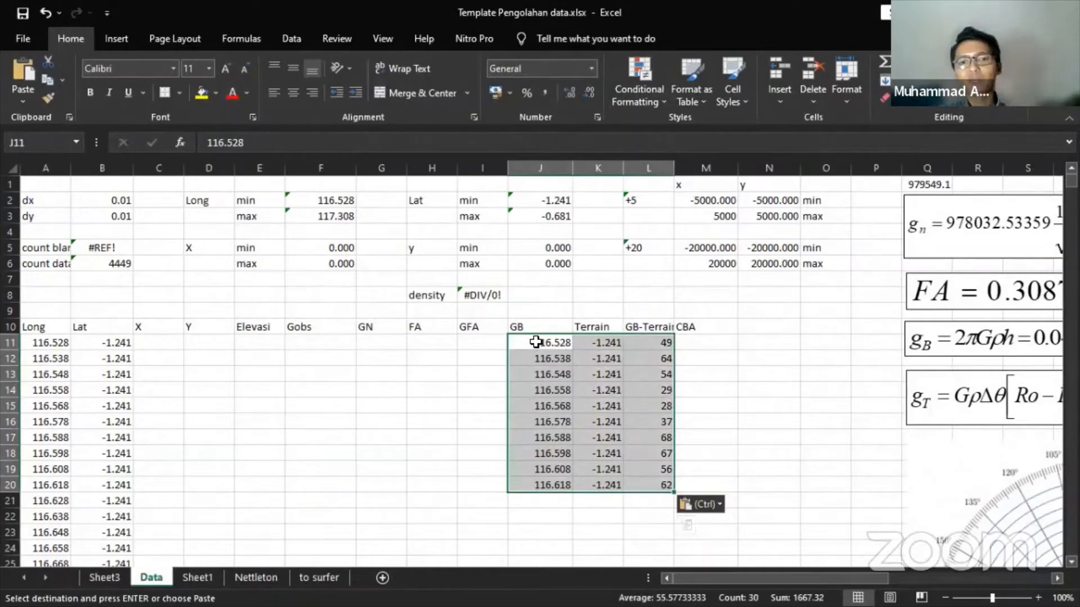
left_click_drag(547, 345, 634, 486)
key("Delete")
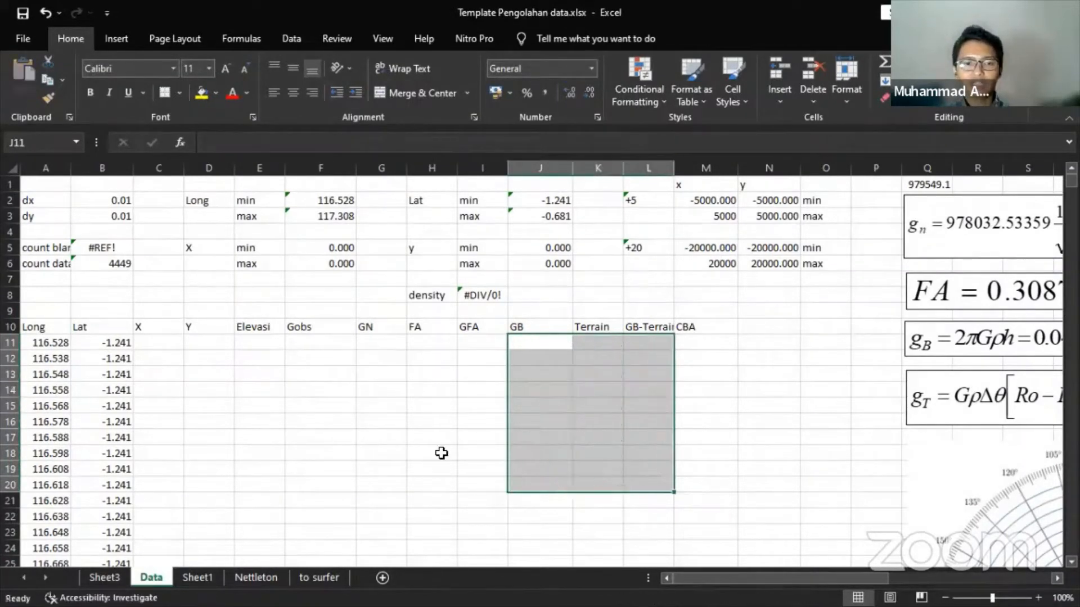
- Copy Sheet1's elevation column C down to row 4977 and target Data cell E11
left_click(203, 577)
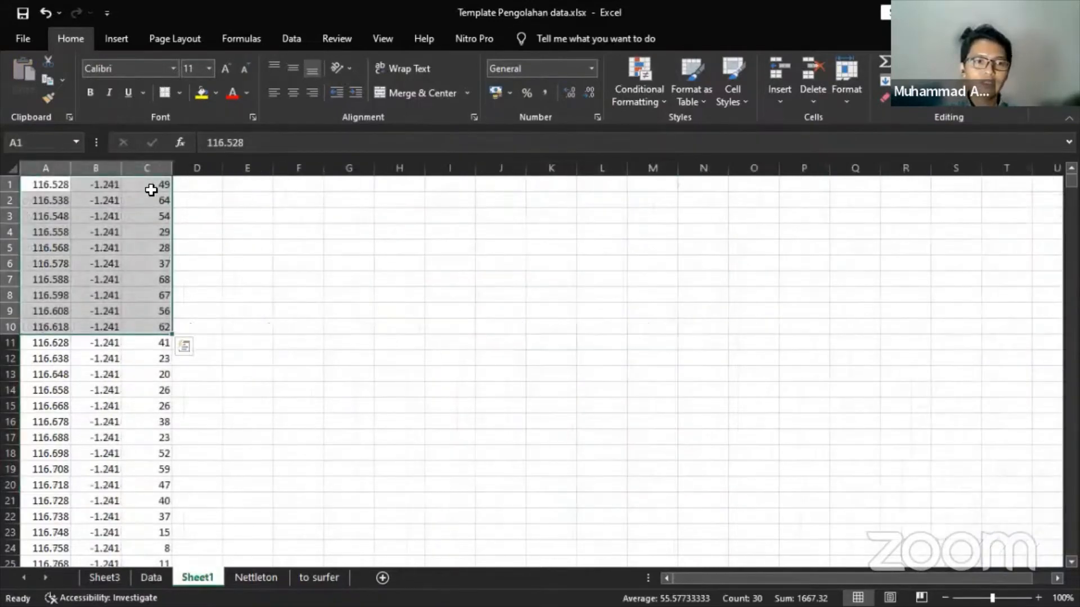
key("ctrl+Right")
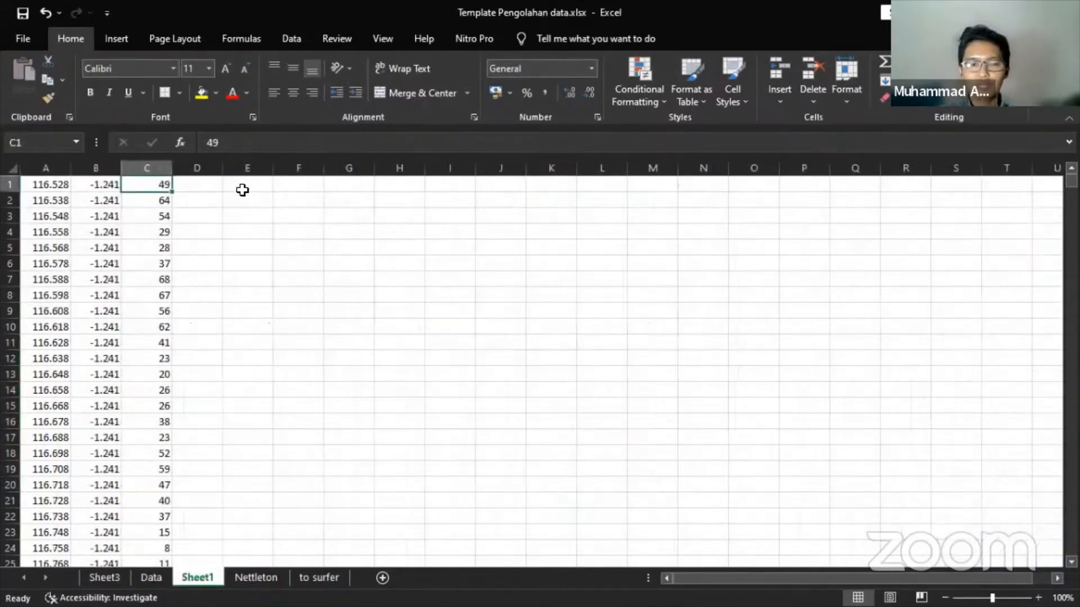
key("ctrl+shift+Down")
key("ctrl+c")
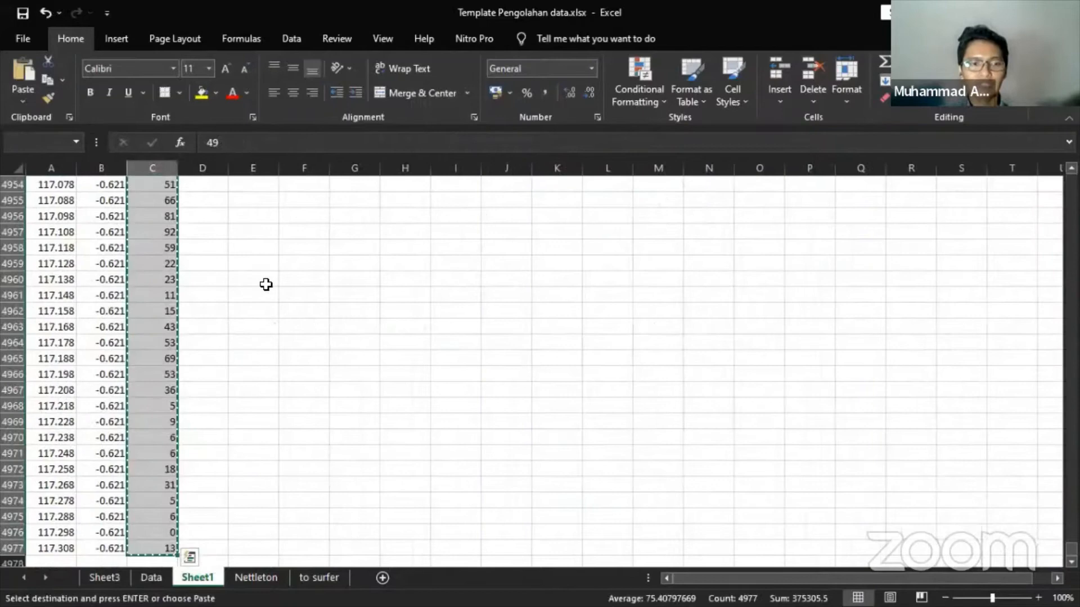
left_click(151, 577)
left_click(277, 342)
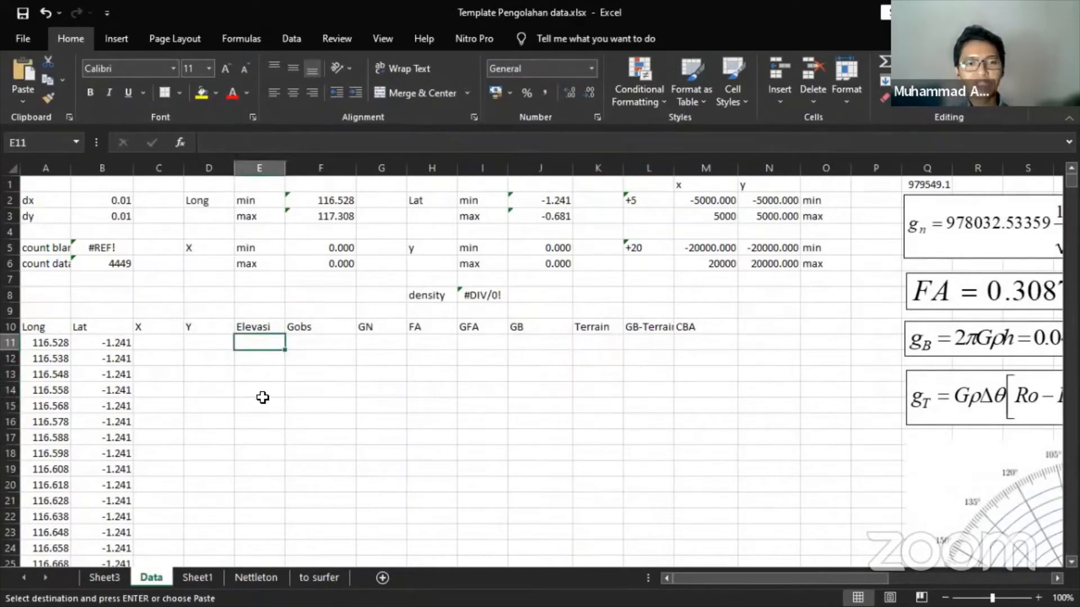
- Paste the copied elevations into E11 under the Elevasi header
key("ctrl+v")
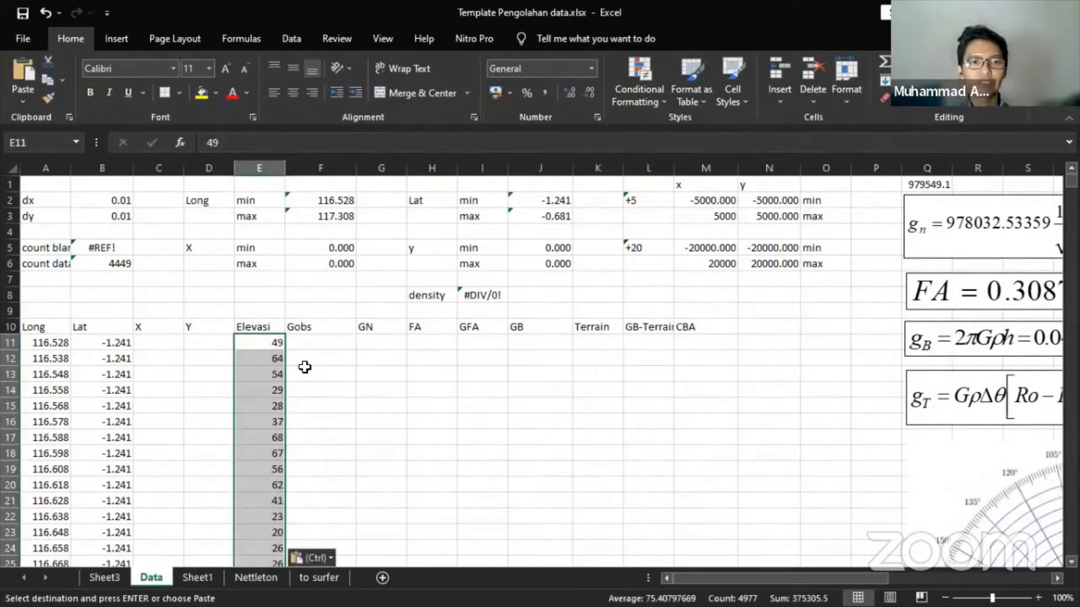
scroll(348, 364, "down", 13)
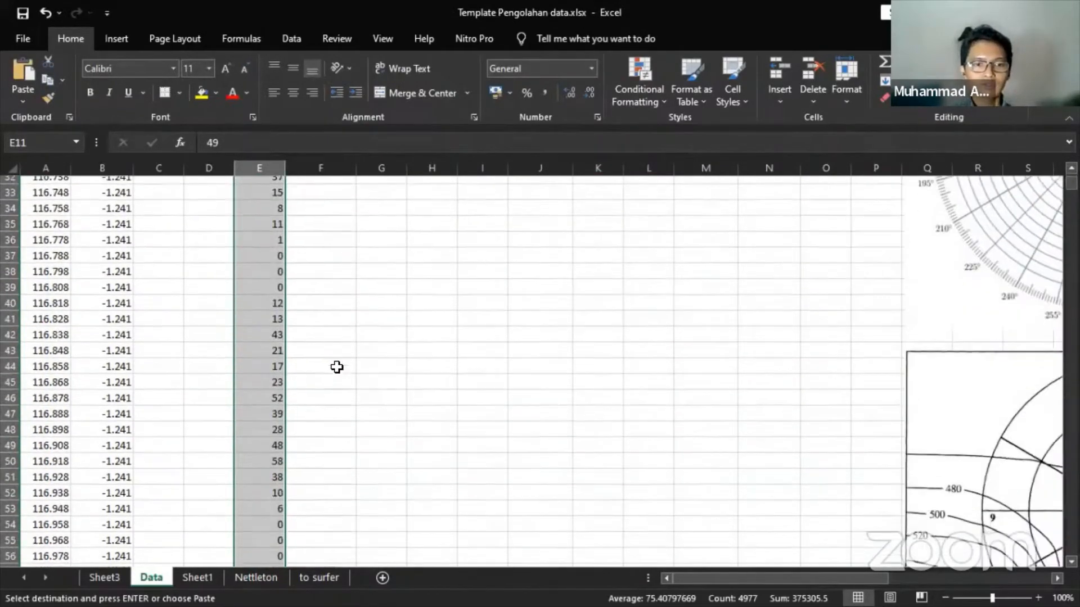
scroll(337, 367, "down", 7)
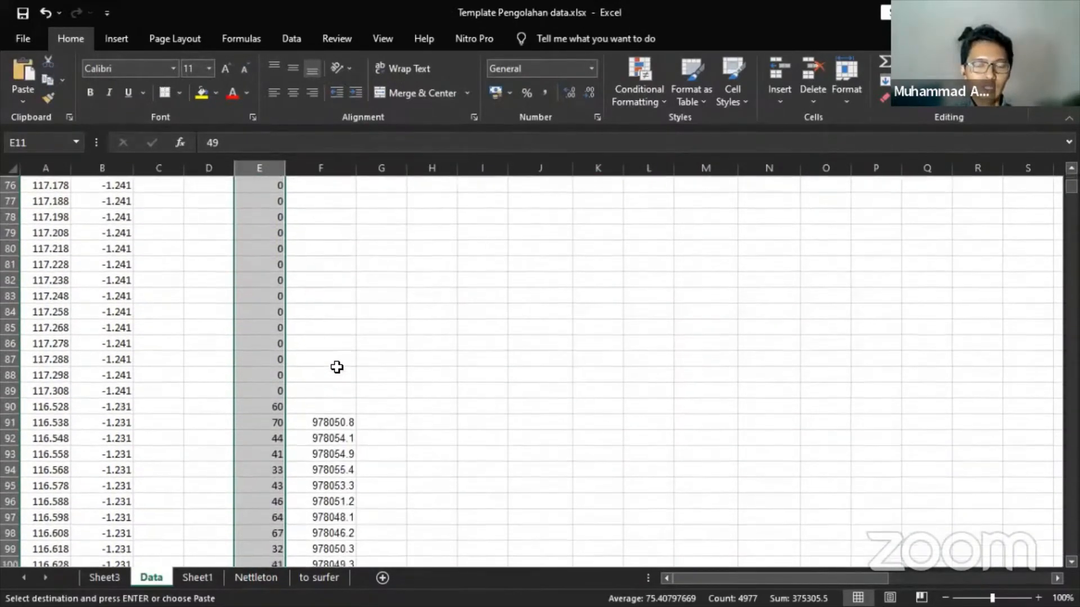
scroll(337, 367, "up", 20)
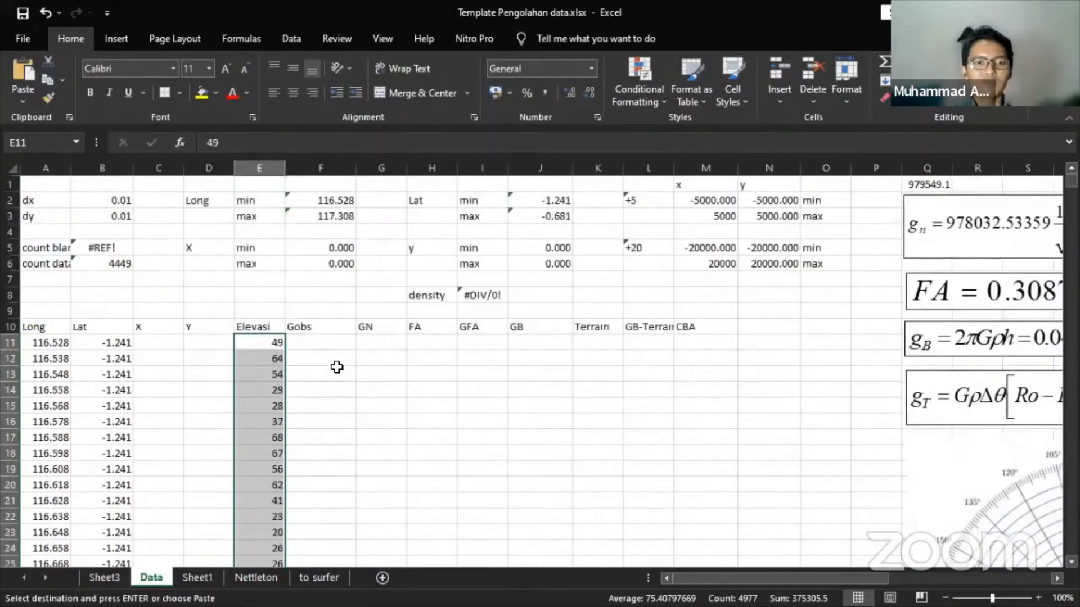
- Select the Gobs column from F11 down to the last data row, F4987
left_click(344, 340)
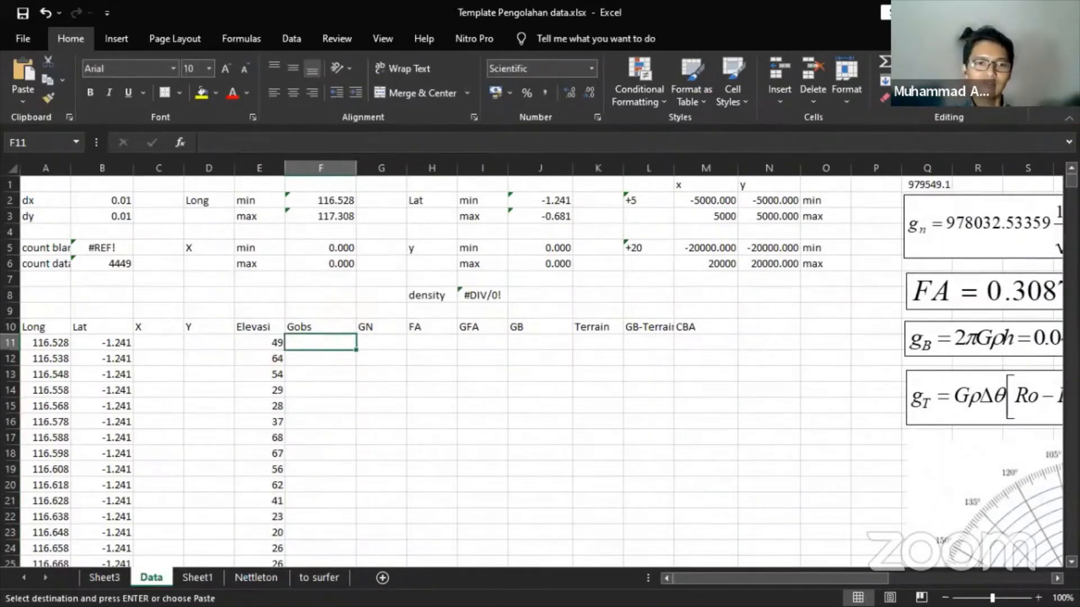
left_click_drag(321, 342, 360, 562)
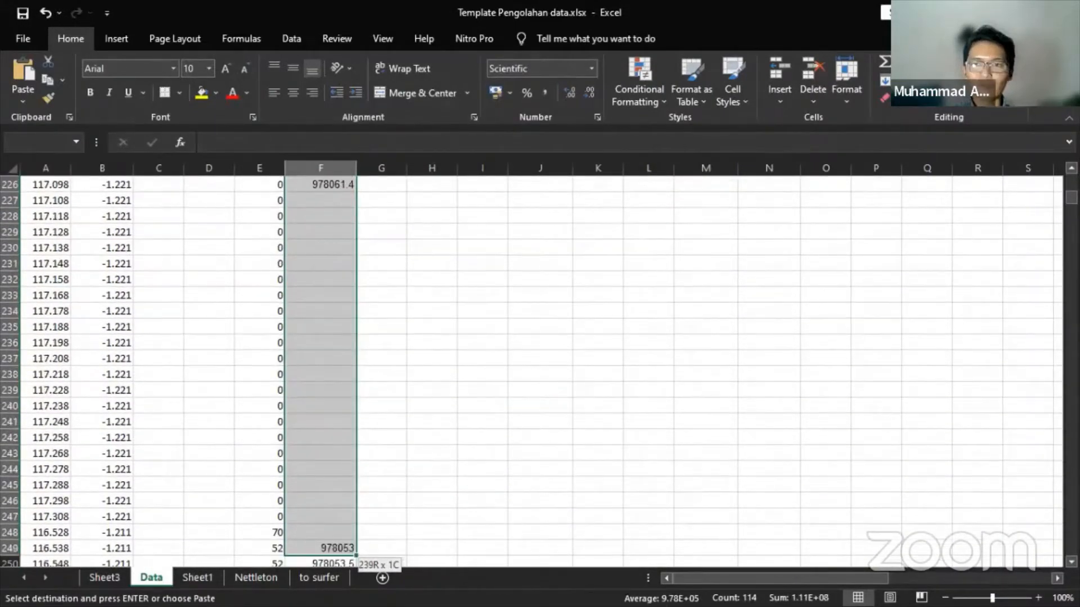
key("ctrl+shift+Down")
key("ctrl+shift+Down")
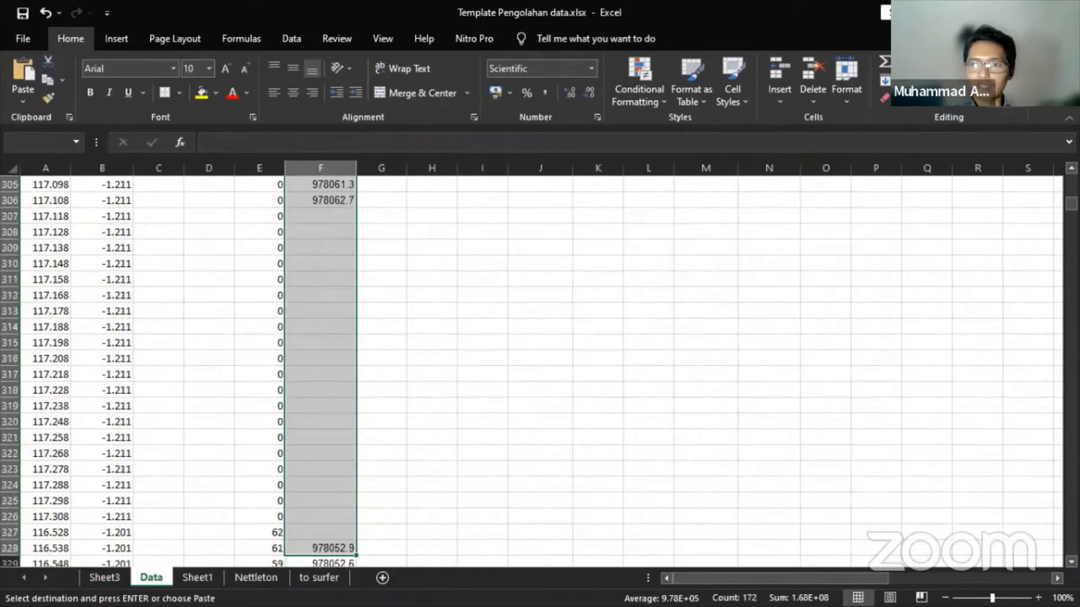
key("ctrl+shift+Down")
key("ctrl+shift+Down")
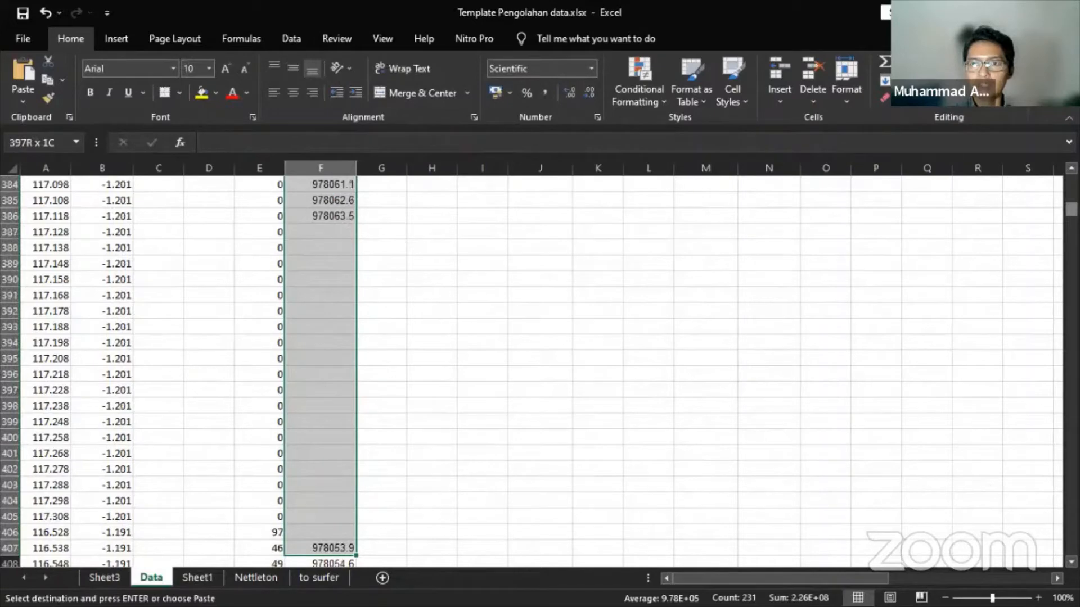
key("ctrl+shift+Down")
key("ctrl+shift+Down")
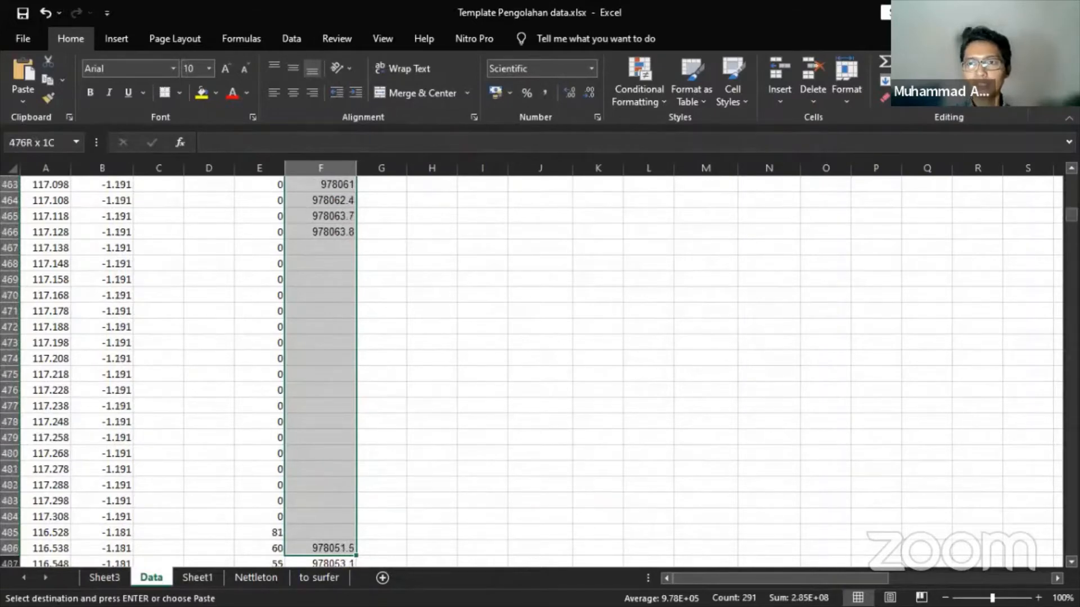
key("ctrl+shift+Down")
key("ctrl+shift+Down")
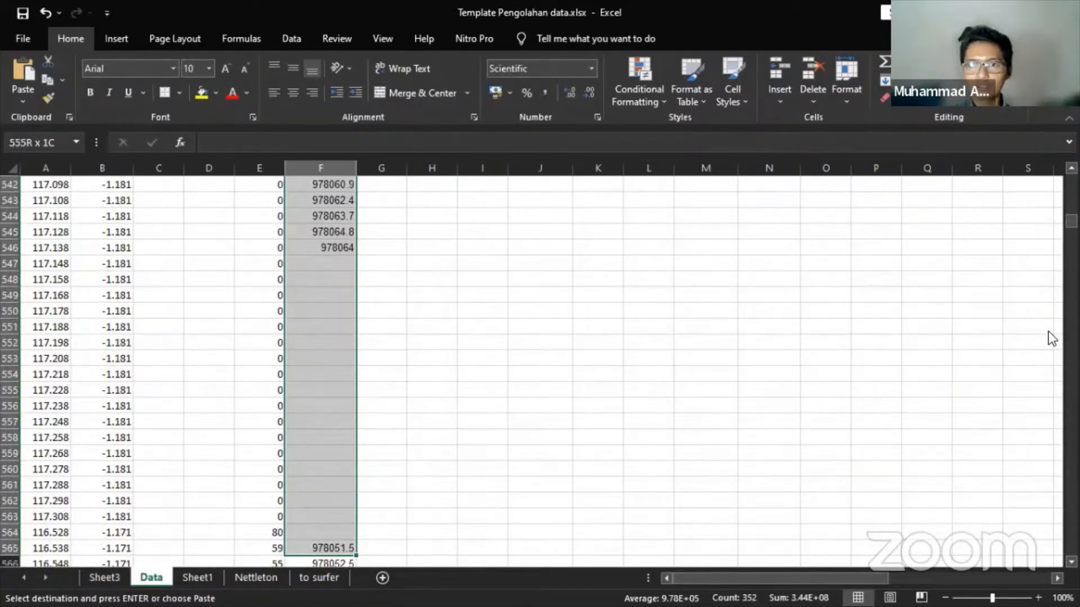
scroll(540, 371, "up", 8)
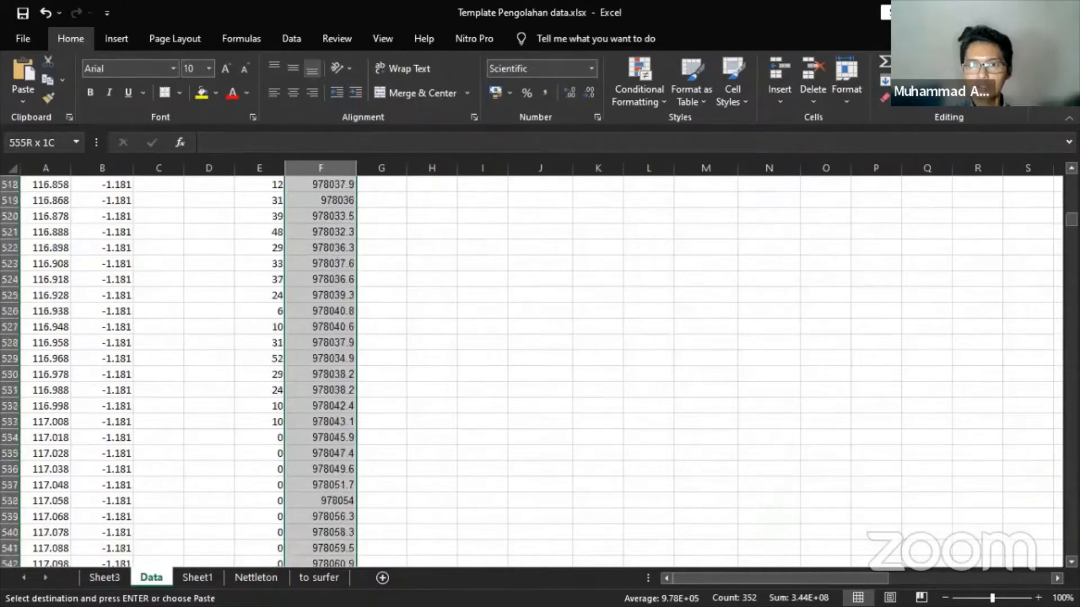
scroll(540, 371, "down", 4)
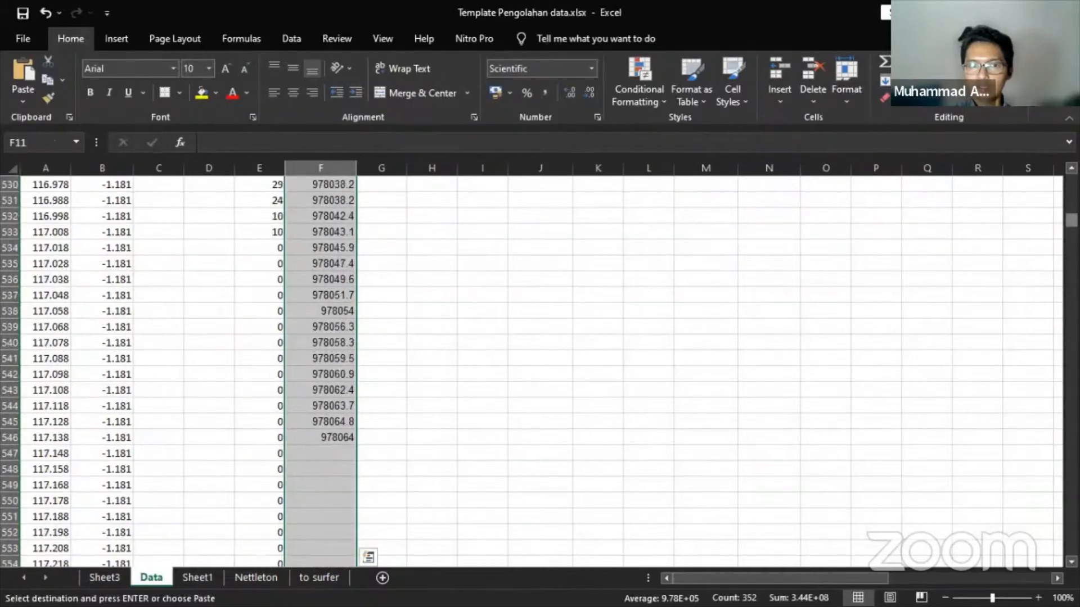
left_click_drag(1070, 220, 1070, 548)
scroll(740, 471, "down", 2)
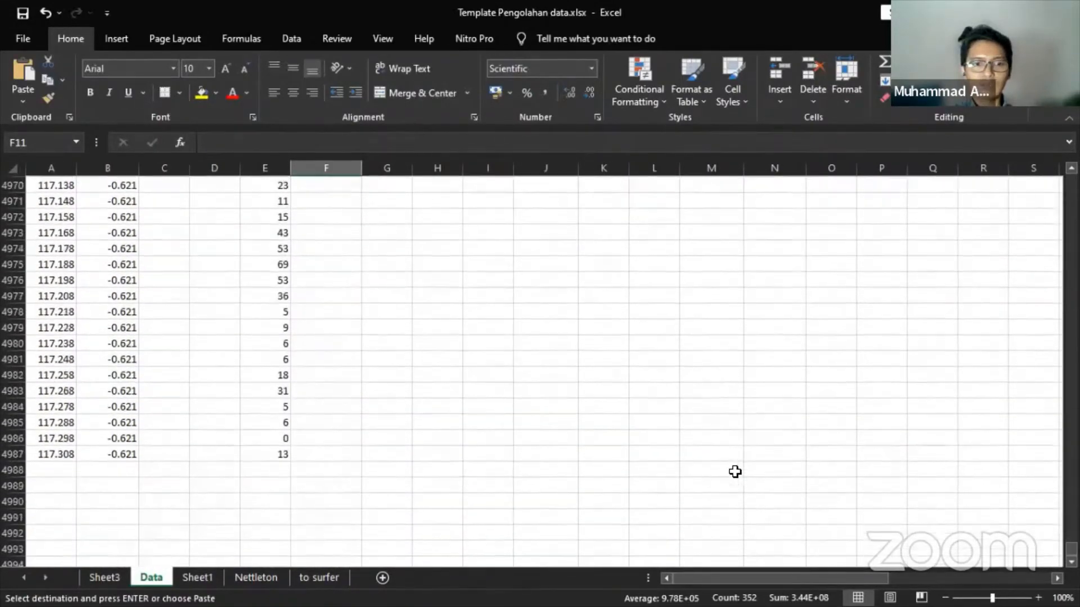
left_click(313, 454, "shift")
key("ctrl+v")
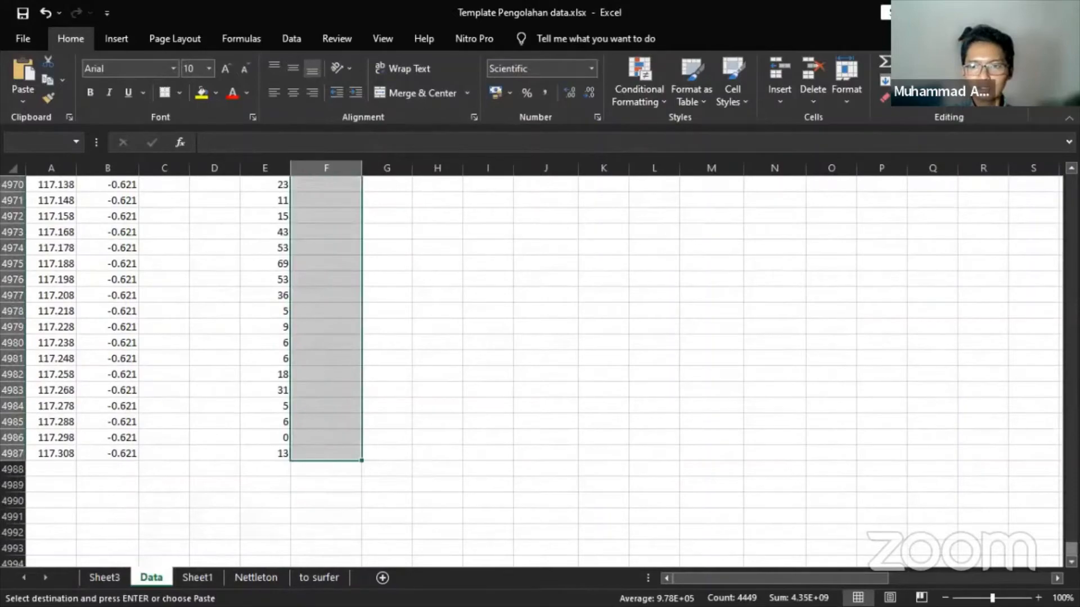
left_click_drag(1071, 549, 1070, 181)
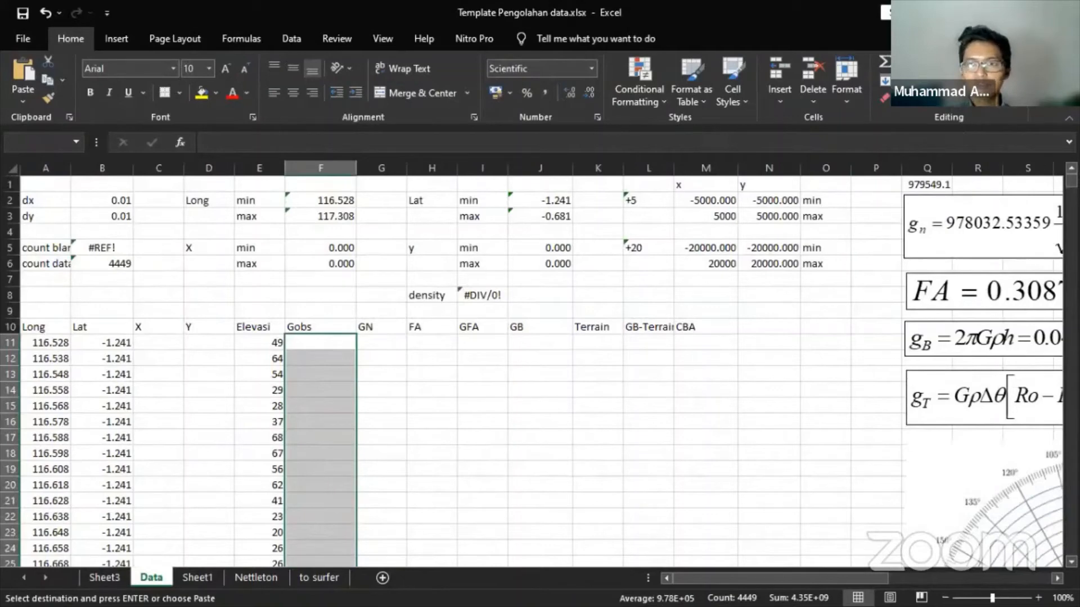
- Select all blank cells in the Gobs range using Go To Special > Blanks
left_click(993, 93)
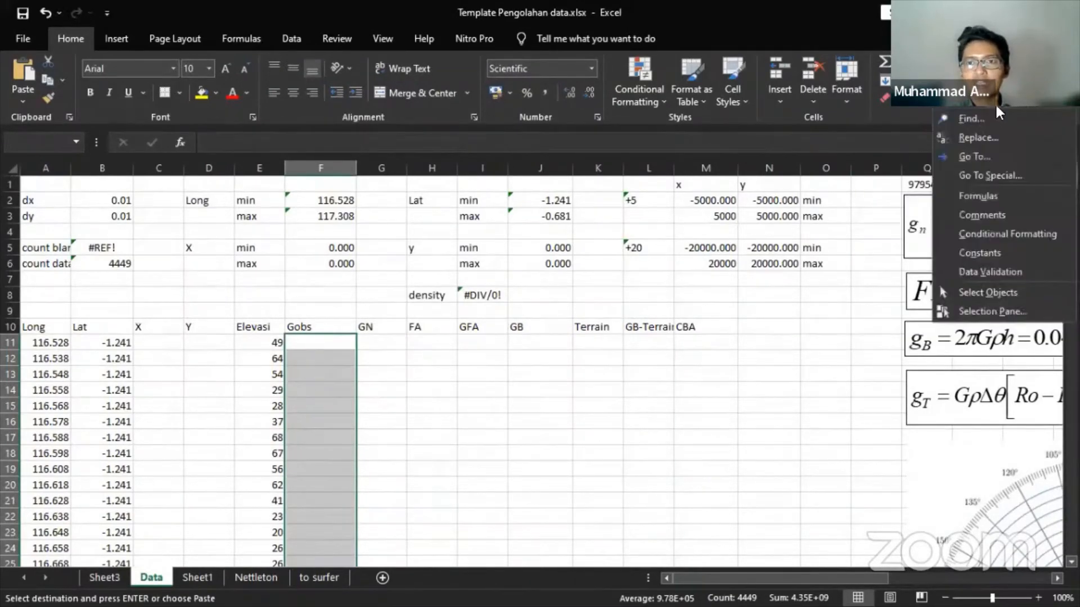
left_click(996, 171)
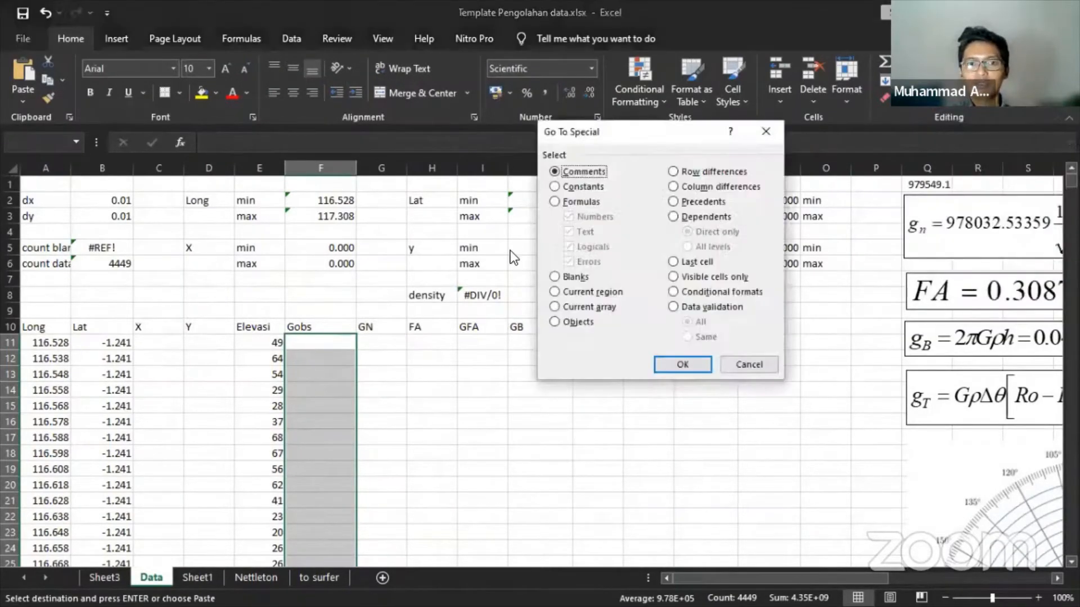
left_click(556, 277)
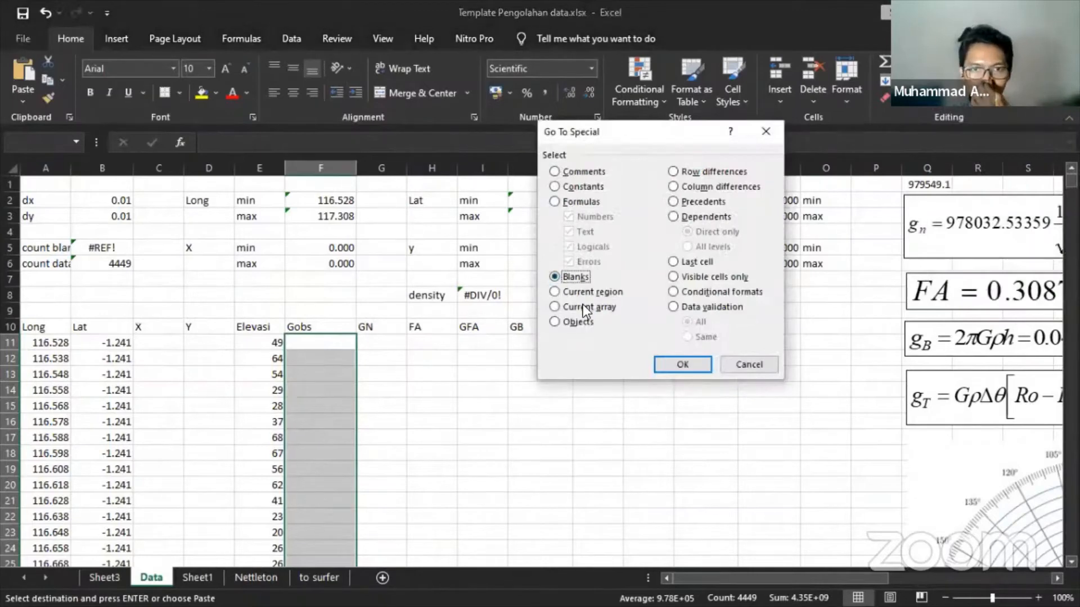
left_click(681, 364)
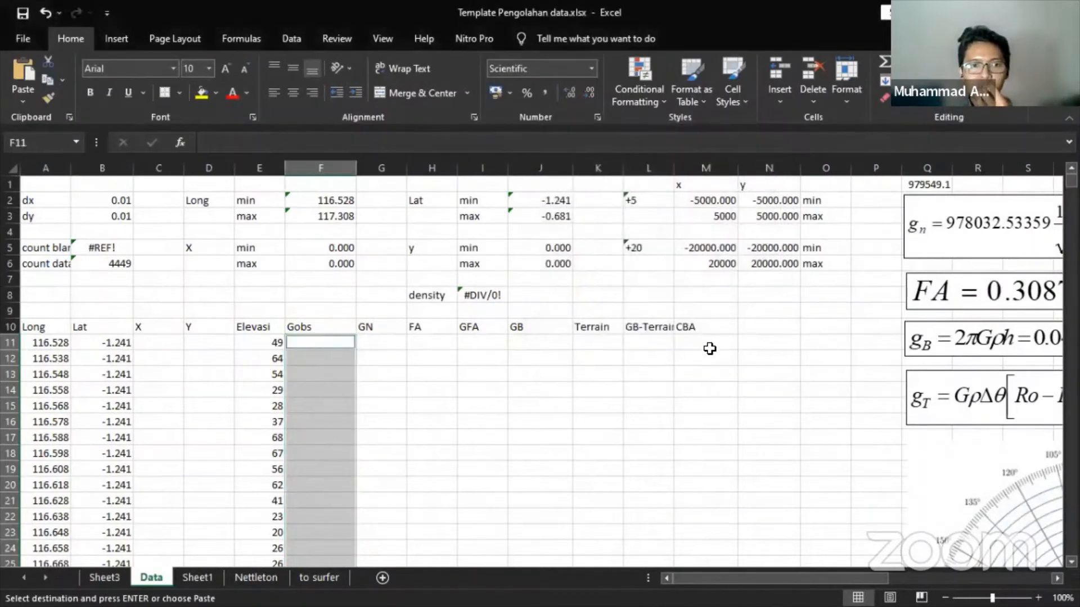
- Delete the entire rows containing those blank Gobs cells, leaving 4011 data rows
right_click(309, 346)
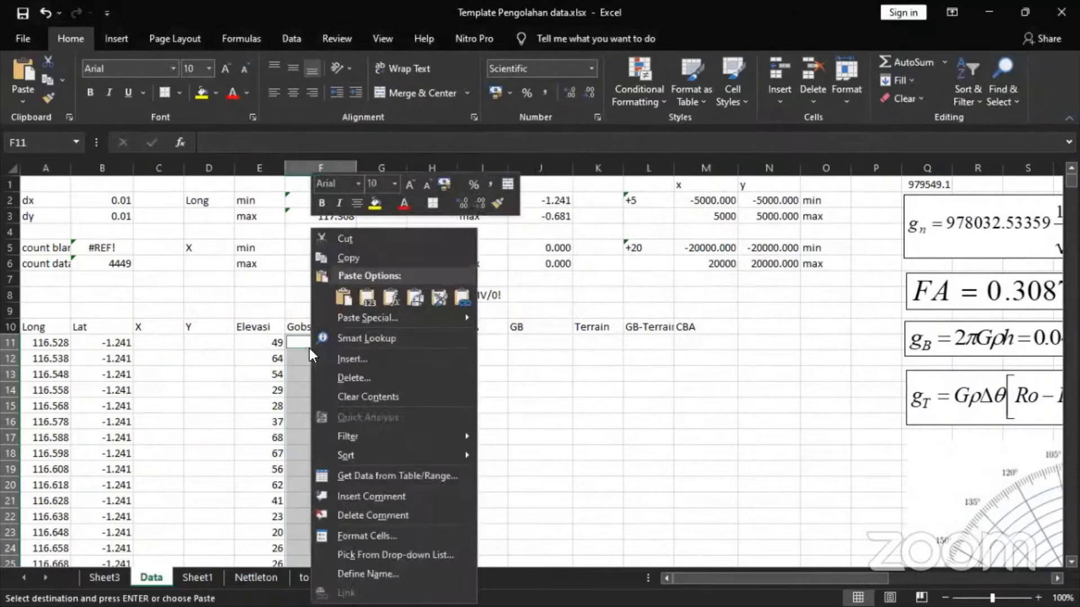
left_click(330, 373)
left_click(315, 414)
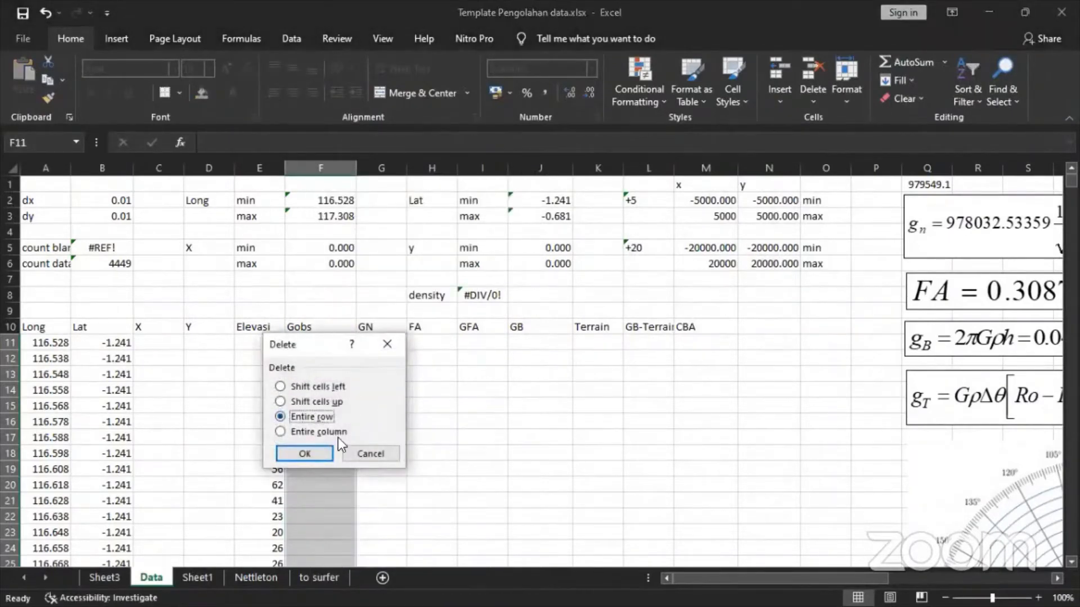
left_click_drag(319, 345, 559, 327)
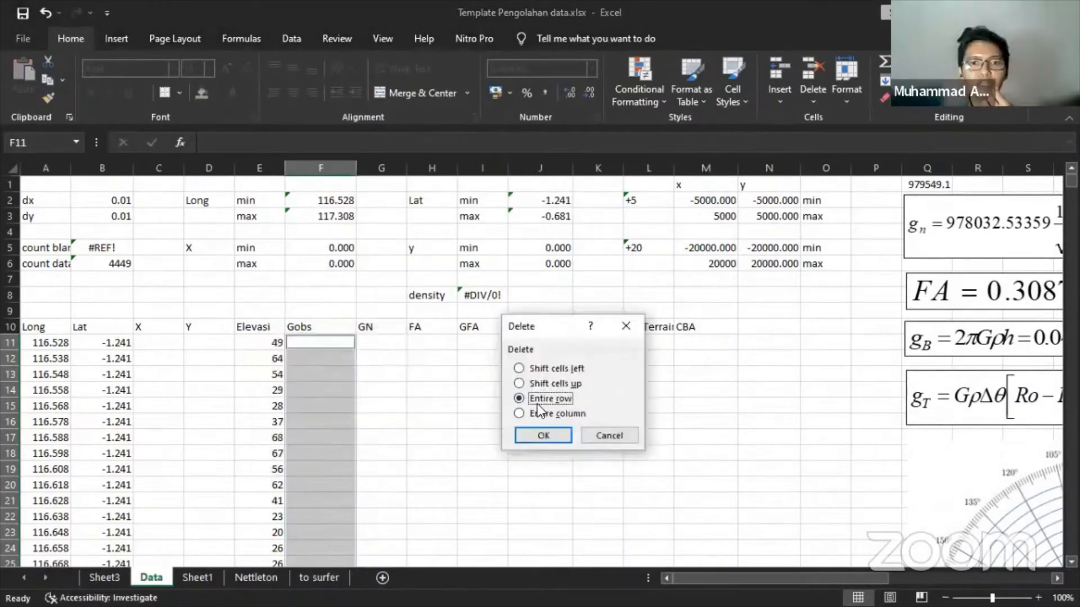
left_click(534, 436)
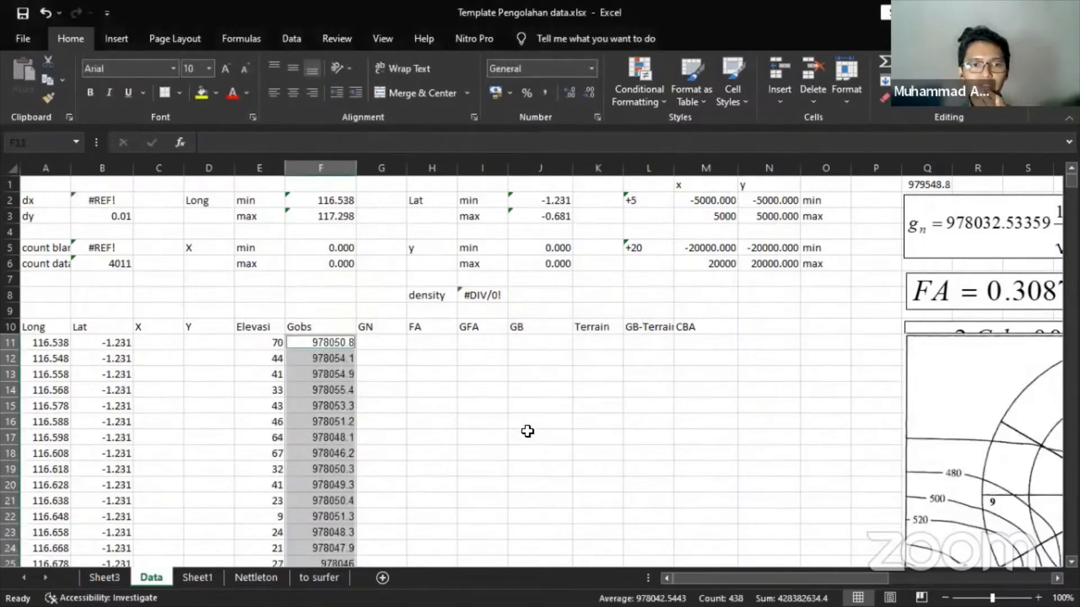
scroll(230, 340, "down", 20)
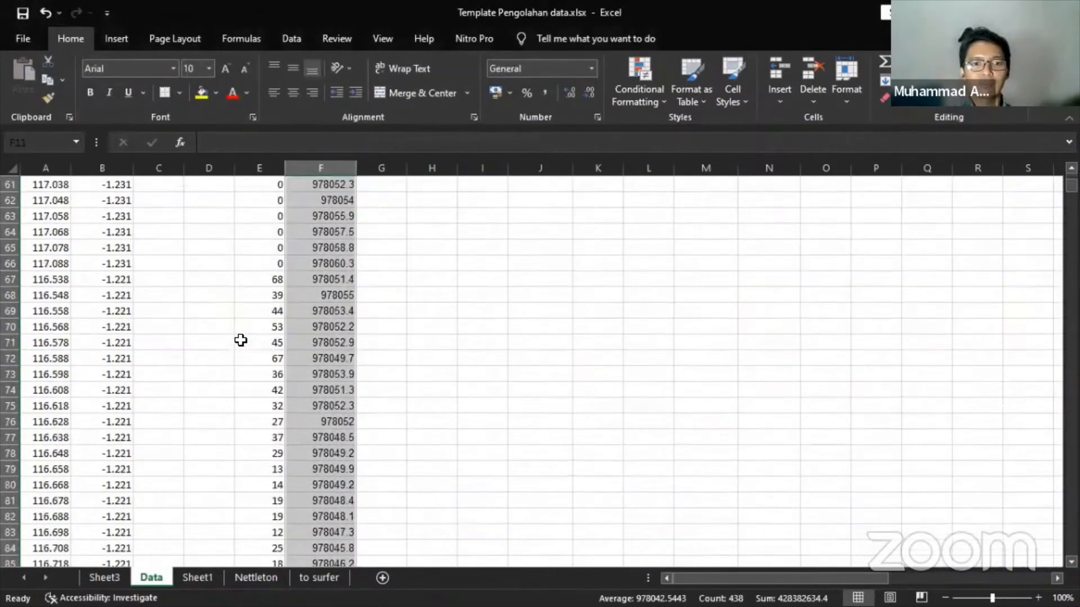
scroll(257, 351, "down", 18)
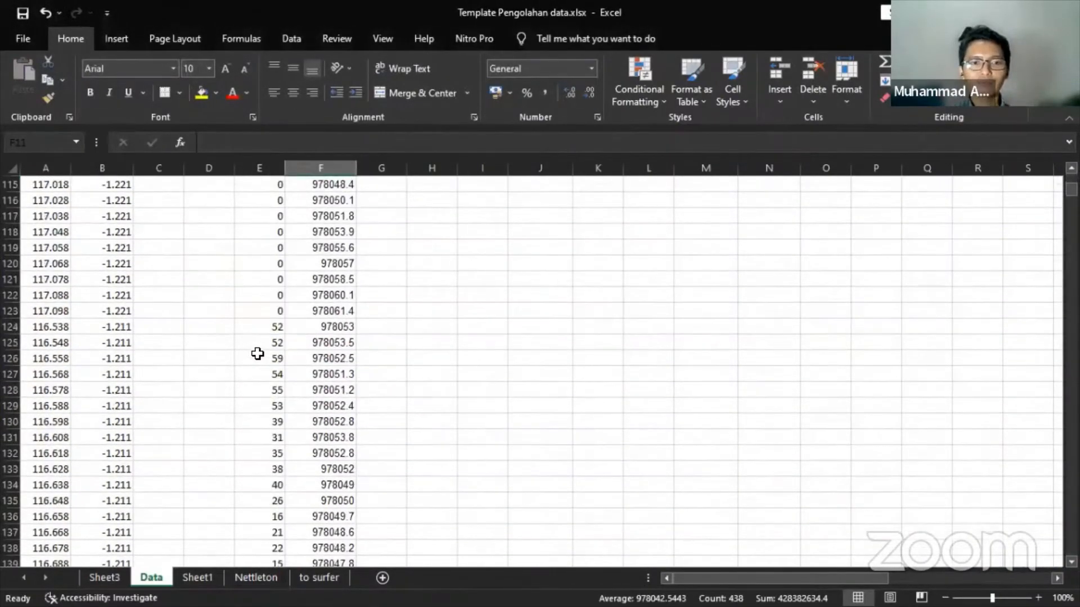
scroll(257, 353, "up", 8)
scroll(257, 353, "up", 20)
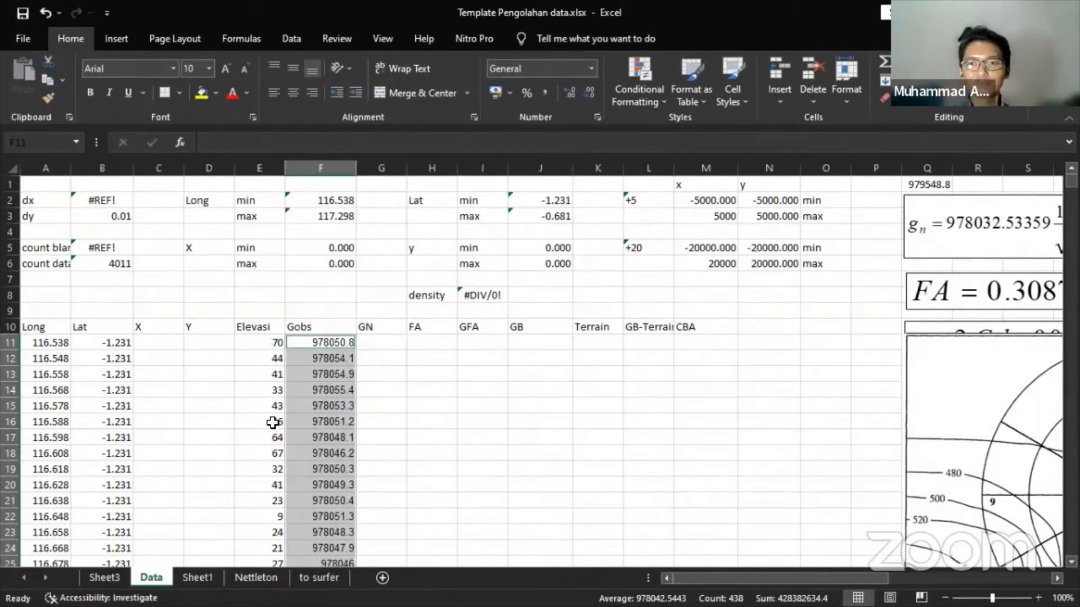
scroll(235, 405, "down", 2)
- Move the polar chart picture lower down and nudge the g_T equation picture
scroll(574, 318, "up", 2)
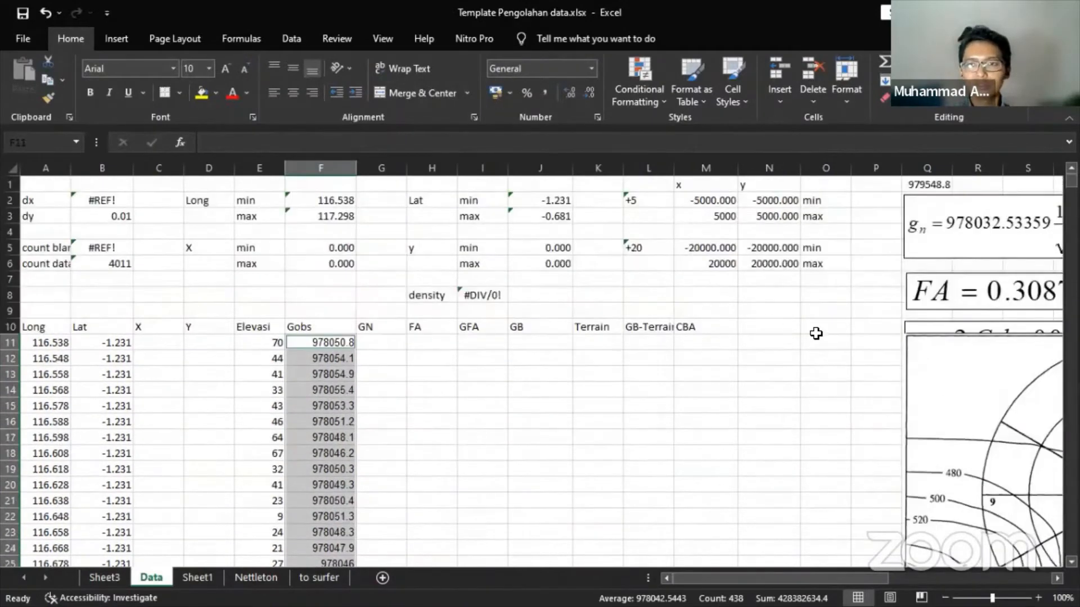
left_click_drag(959, 352, 956, 537)
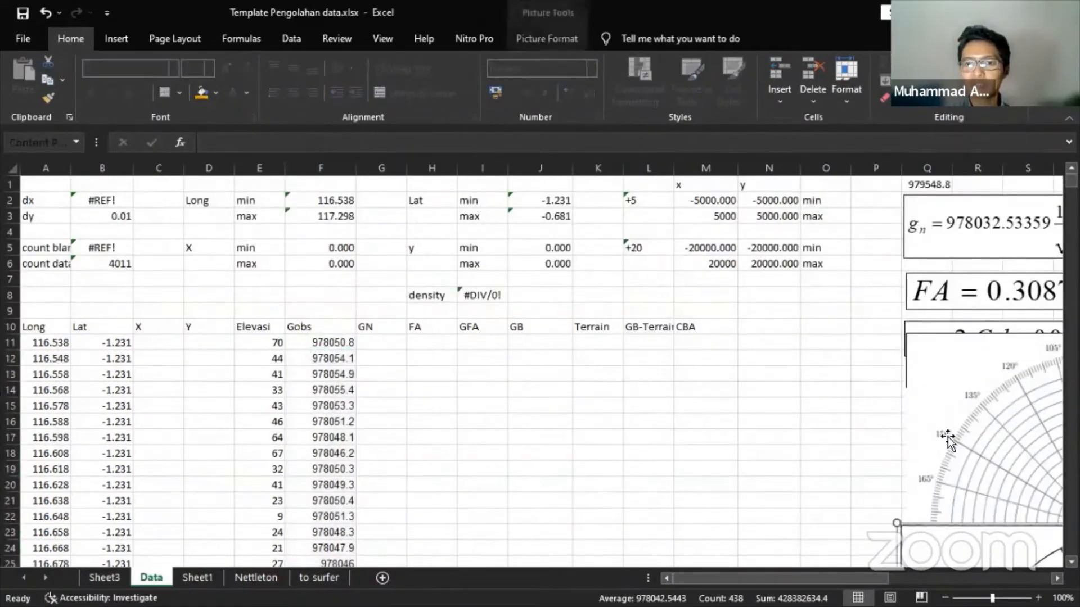
left_click(952, 378)
left_click_drag(953, 379, 952, 380)
scroll(866, 399, "down", 2)
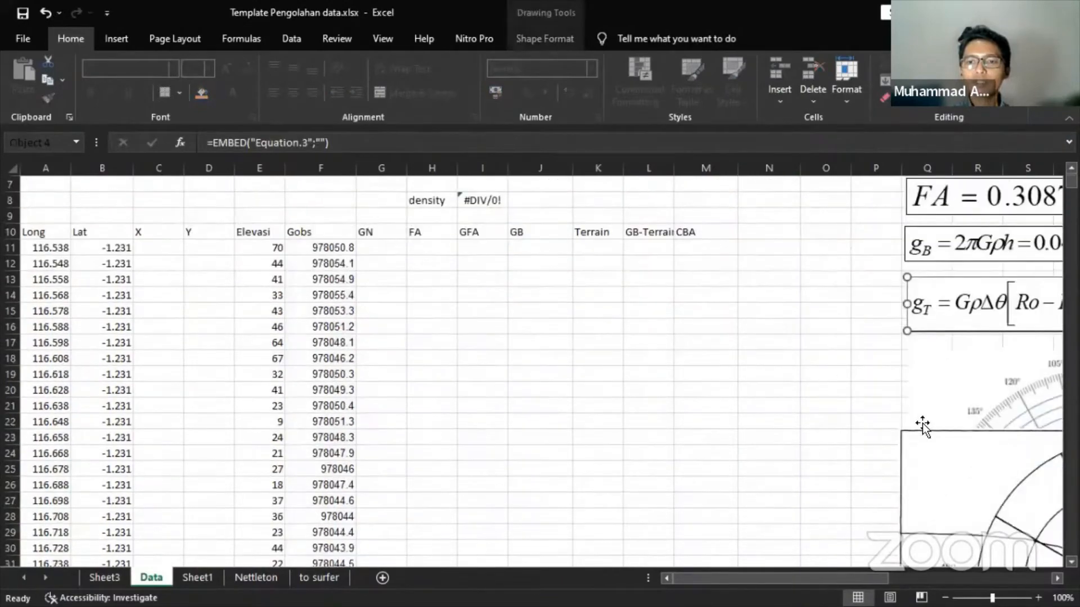
scroll(922, 426, "down", 5)
left_click_drag(935, 280, 954, 575)
left_click_drag(959, 276, 962, 499)
scroll(816, 426, "up", 8)
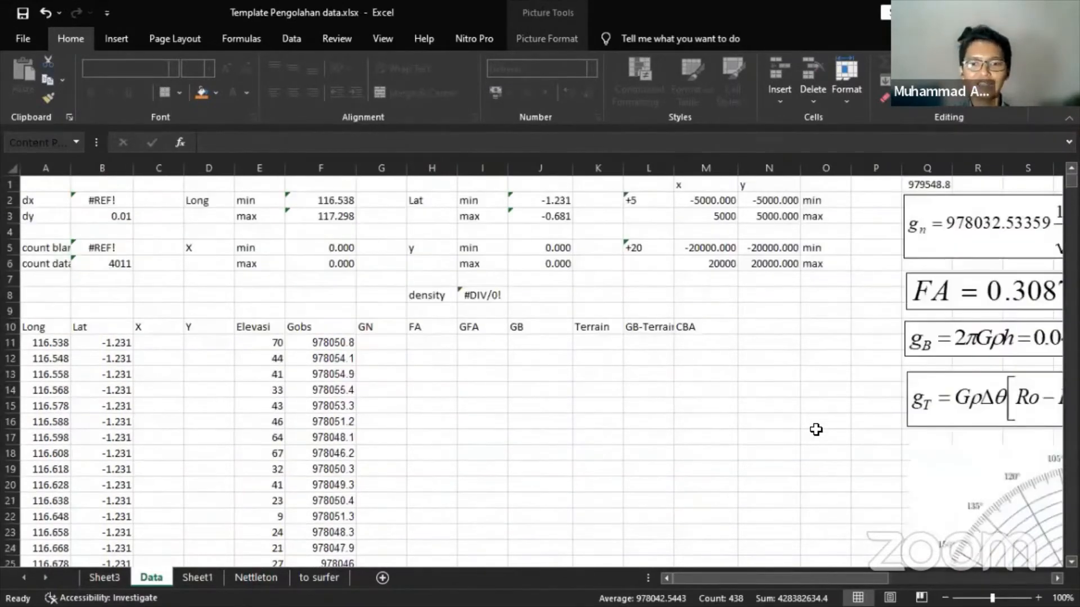
left_click_drag(816, 579, 984, 577)
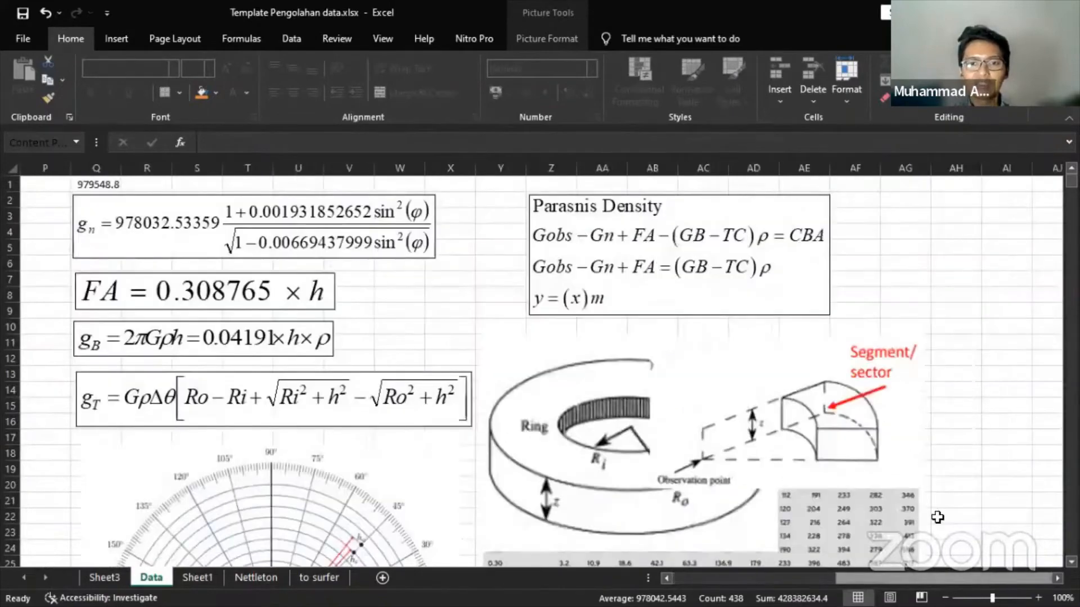
scroll(937, 516, "down", 4)
- Reposition the correction table, ring diagram and sector diagram pictures so none overlap
left_click(790, 378)
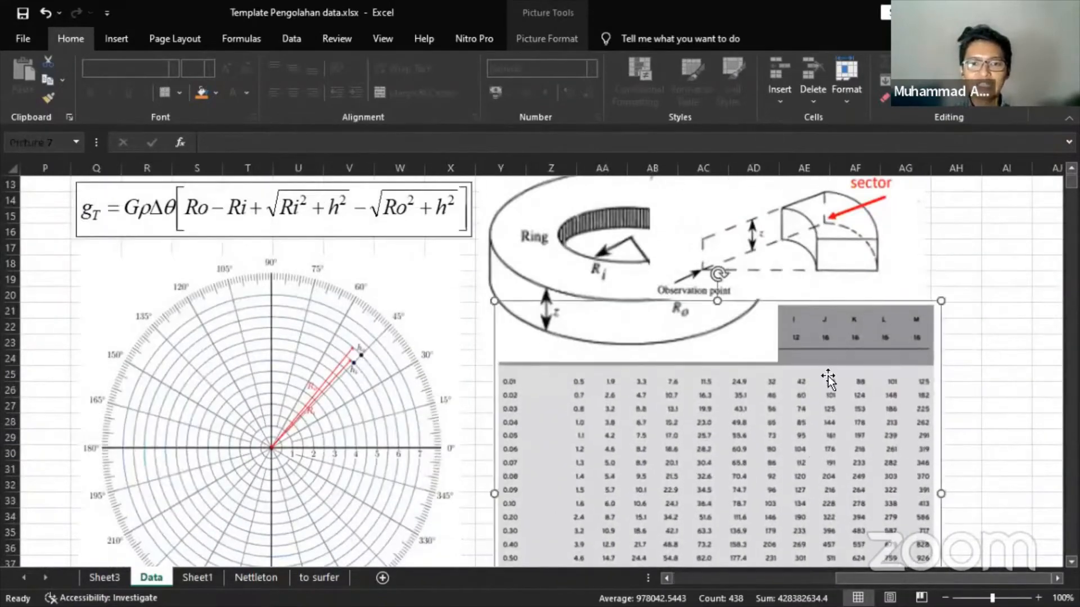
left_click_drag(839, 338, 826, 545)
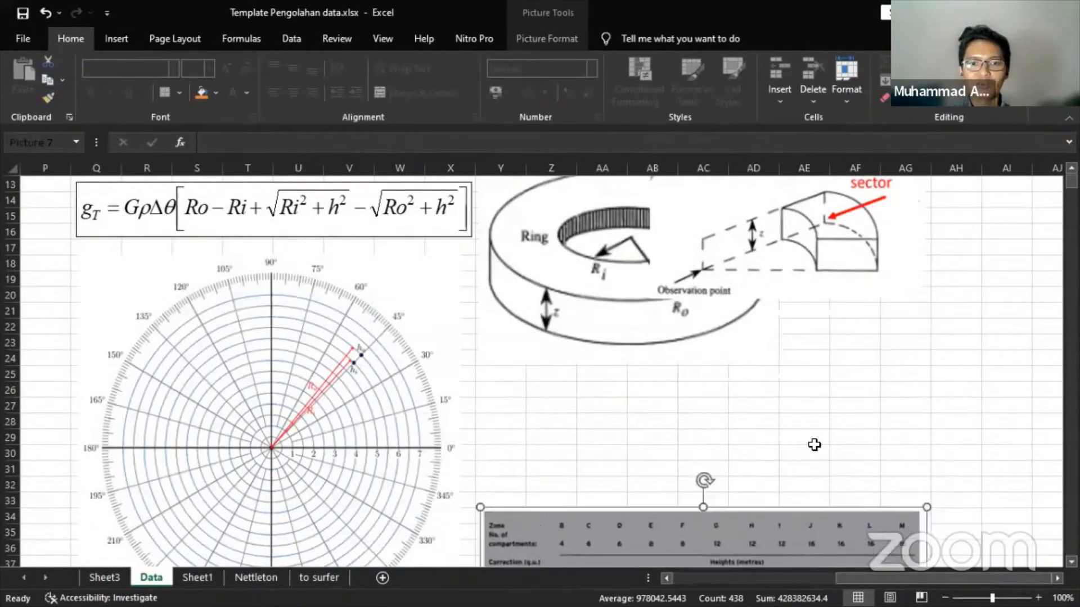
left_click_drag(624, 289, 624, 432)
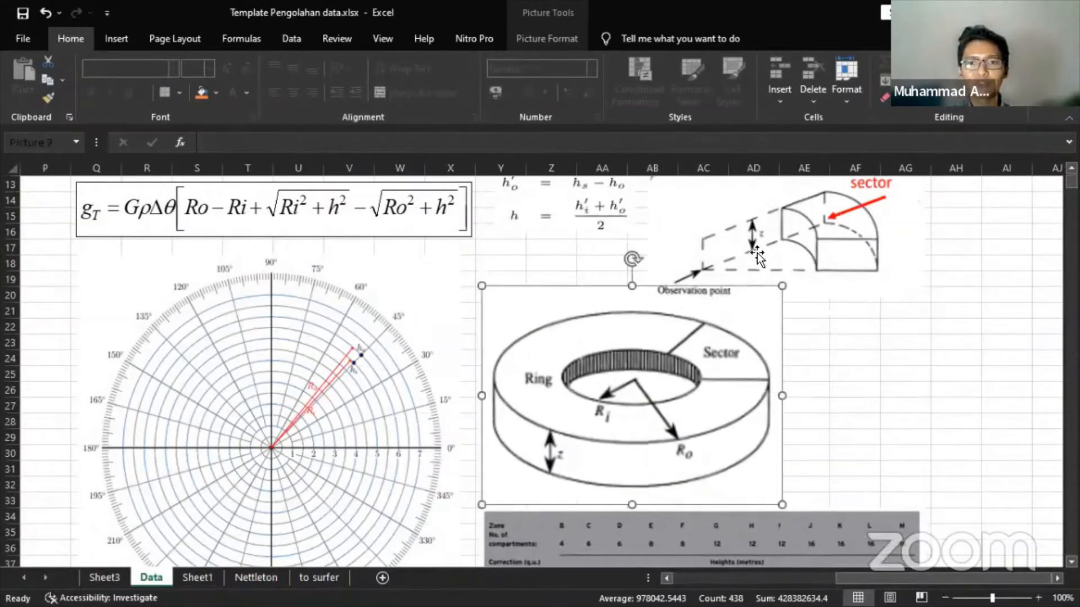
left_click_drag(757, 256, 784, 275)
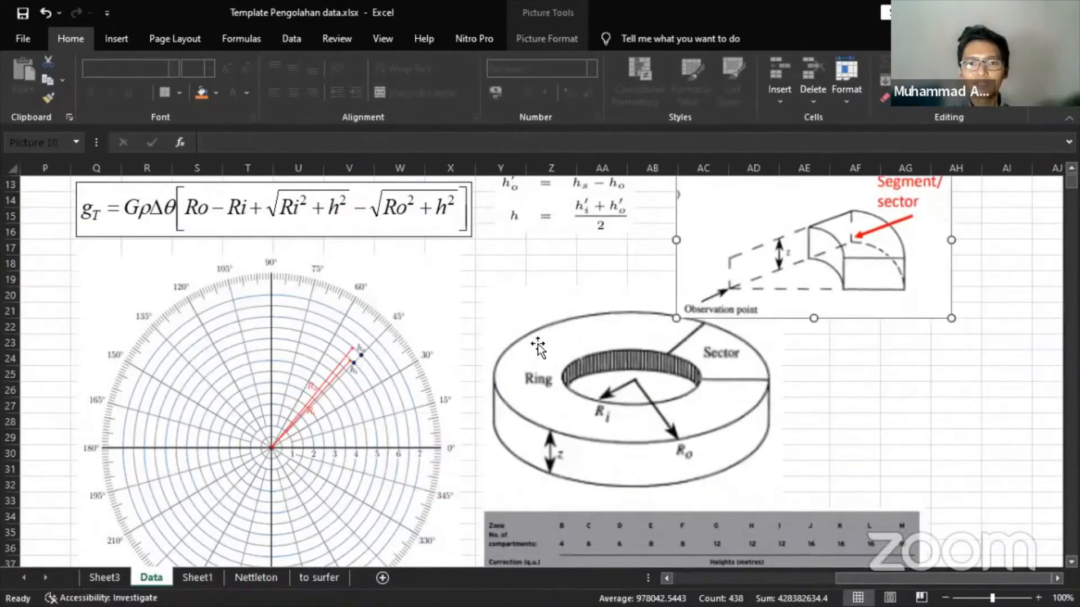
scroll(537, 347, "up", 4)
left_click_drag(843, 579, 416, 386)
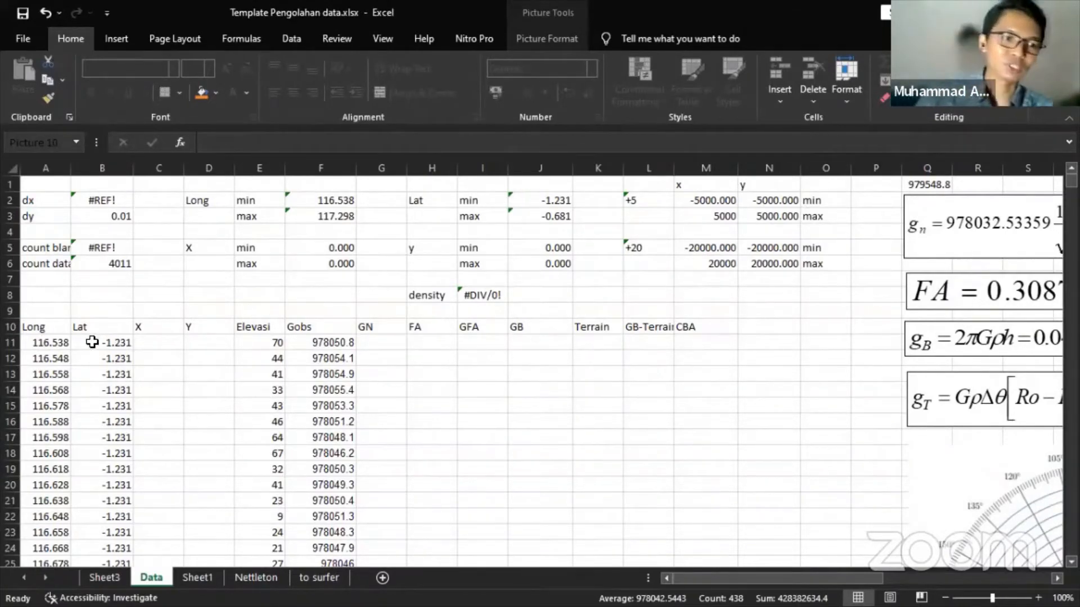
- Select and copy the Long and Lat values in A11:B4459 of the Data sheet
left_click(61, 342)
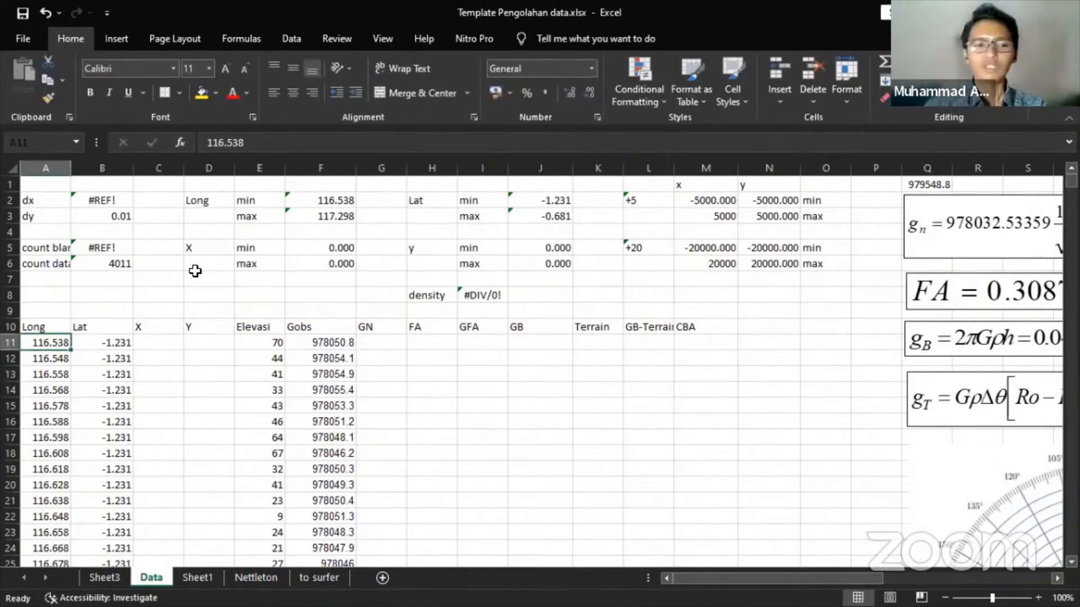
key("ctrl+shift+Right")
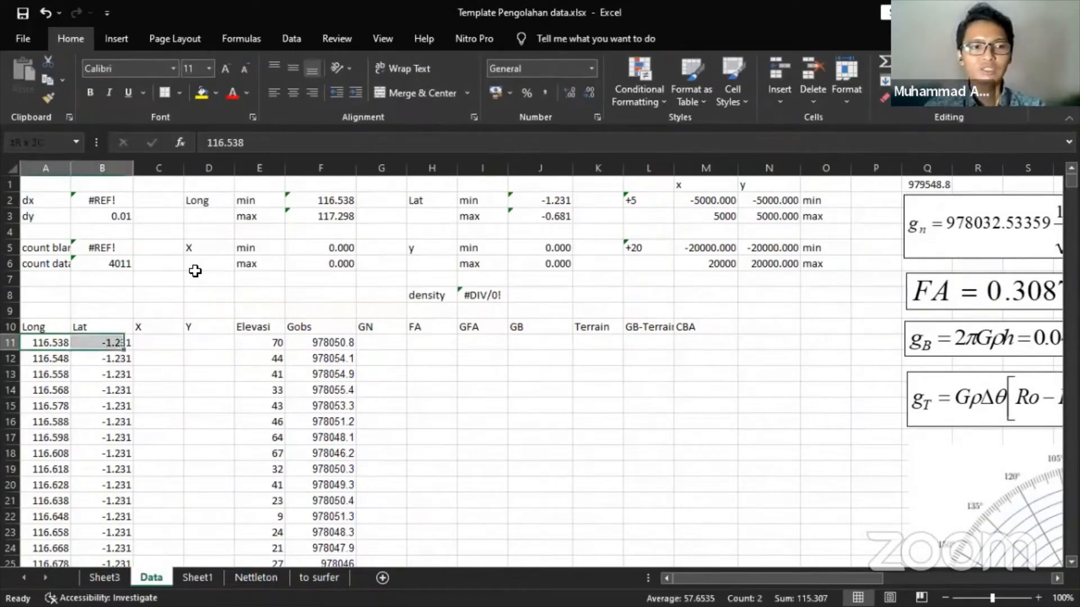
key("ctrl+shift+Down")
key("ctrl+c")
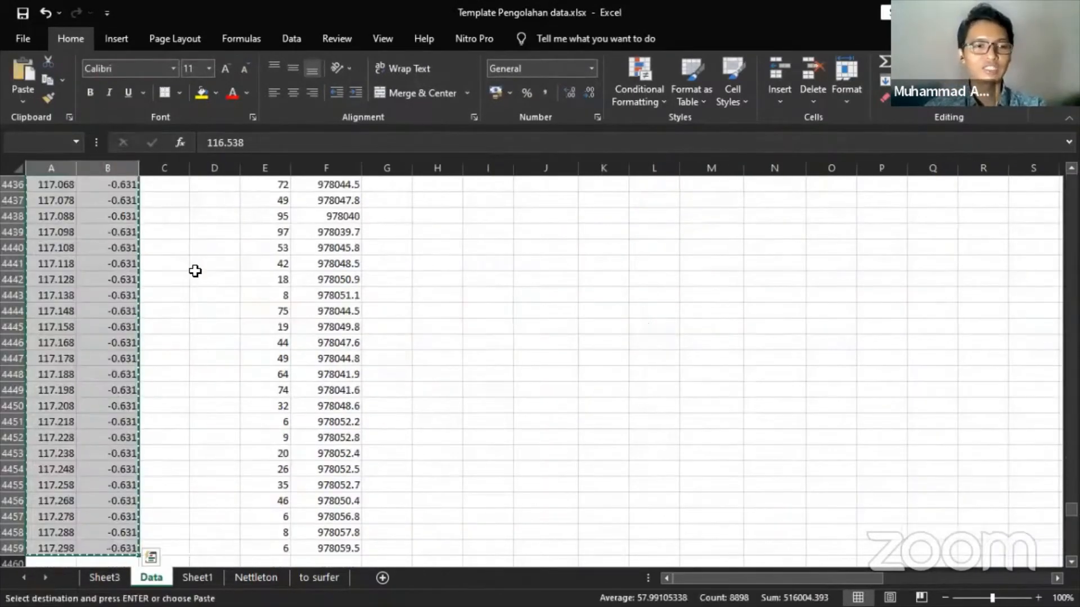
scroll(193, 289, "up", 19)
scroll(194, 289, "up", 8)
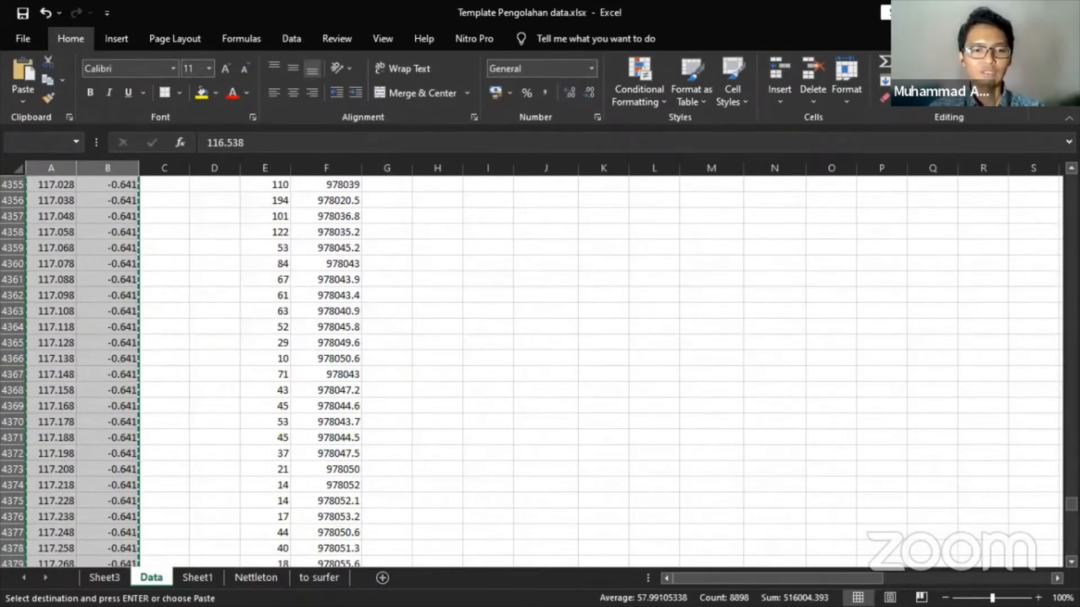
key("super")
- Paste the coordinates into a new Surfer worksheet and confirm the data ends at row 4449
left_click(276, 595)
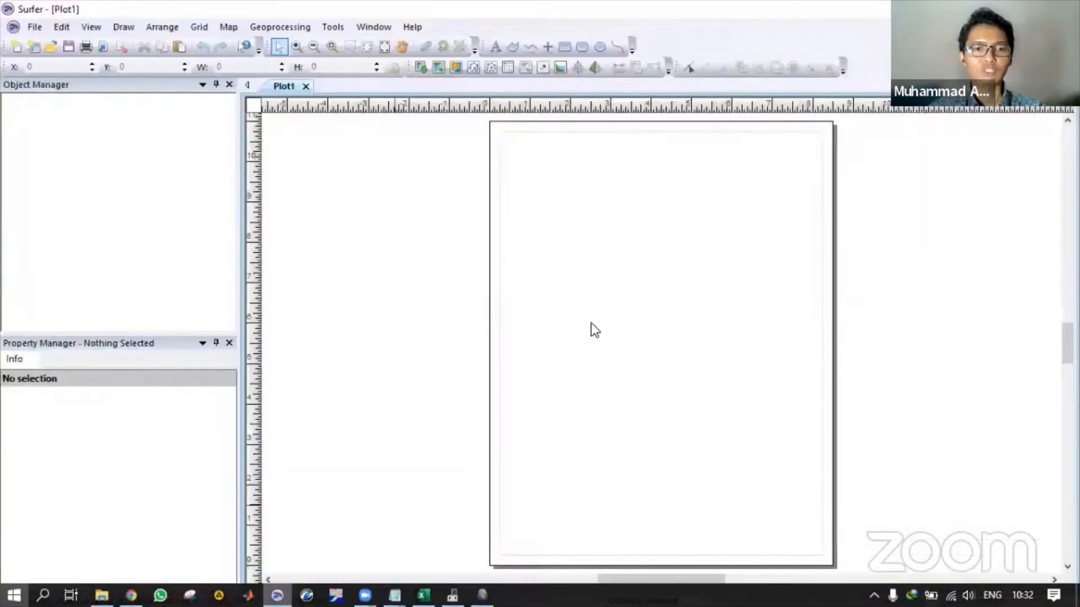
left_click(39, 43)
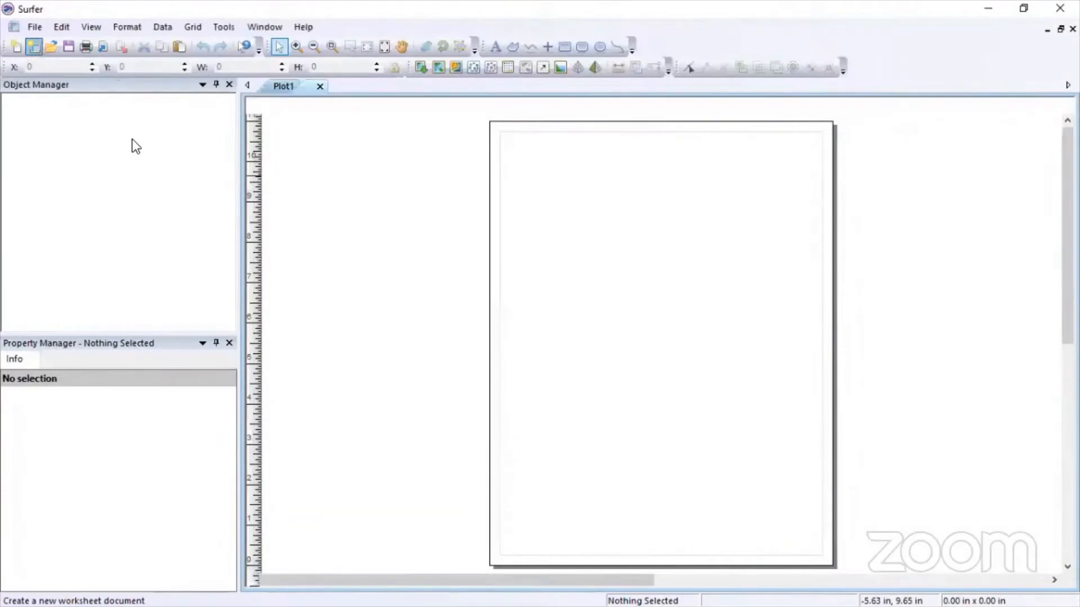
key("ctrl+v")
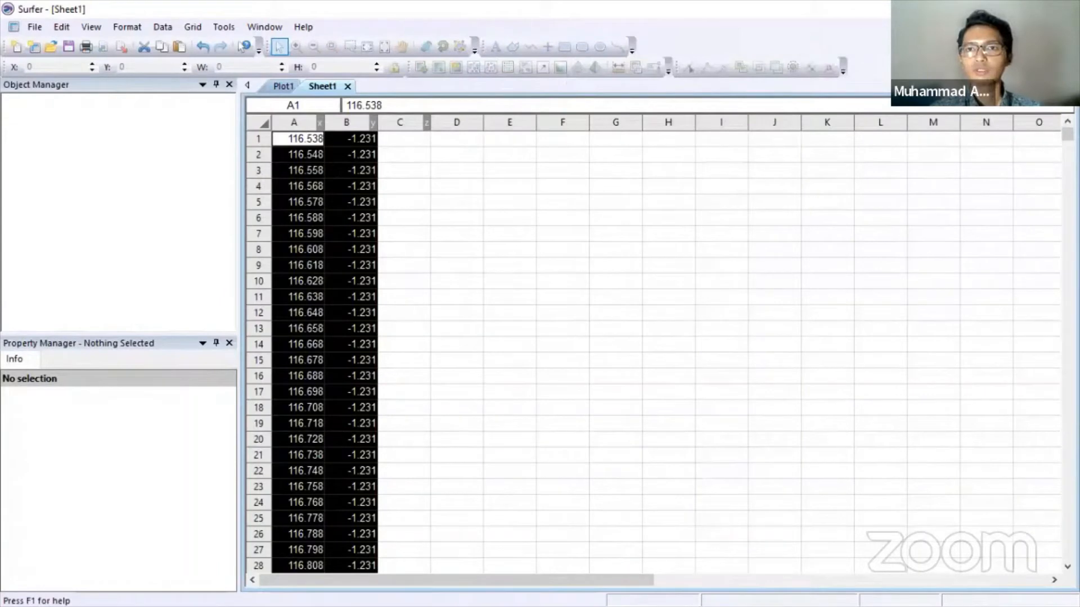
key("alt+Tab")
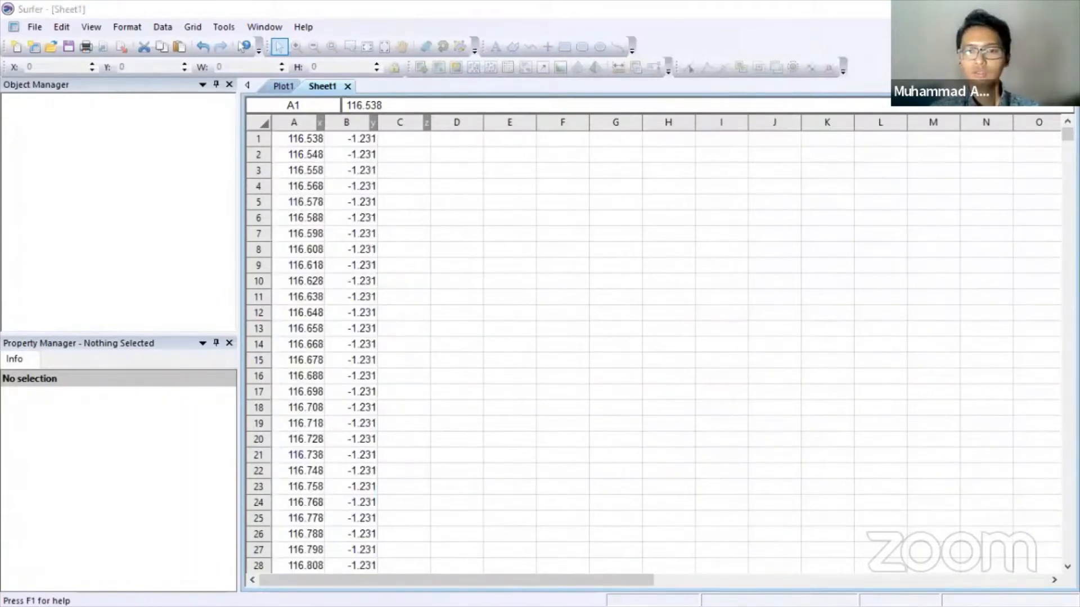
left_click(509, 217)
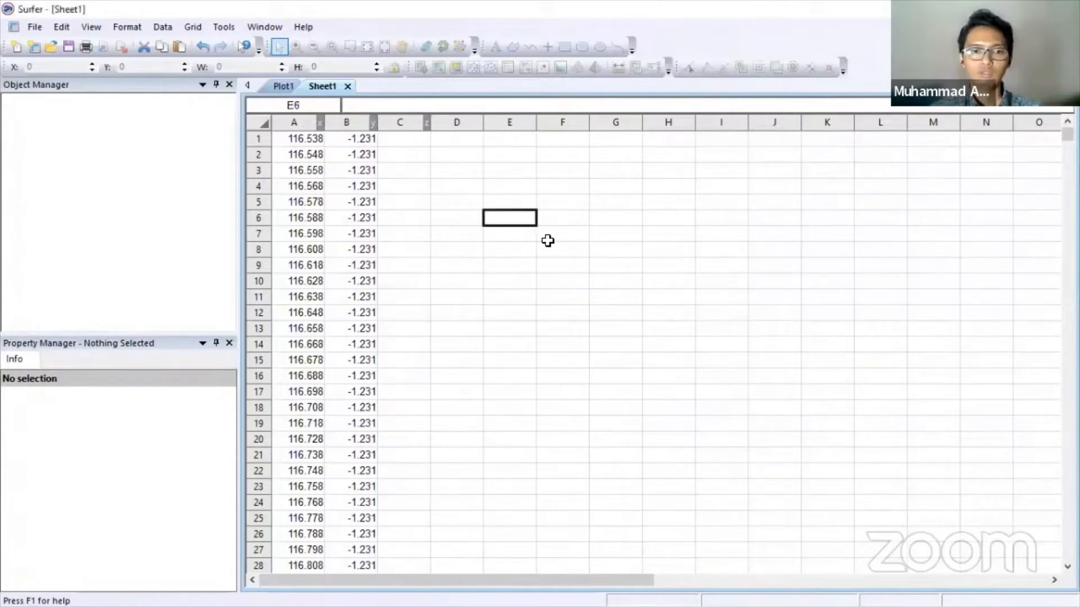
key("alt+Tab")
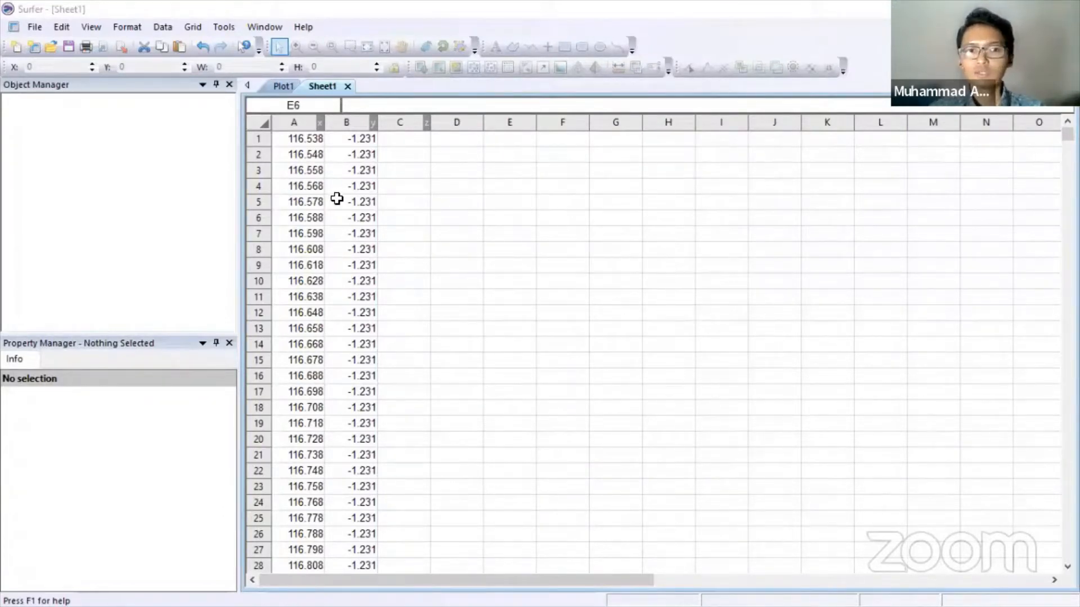
scroll(336, 199, "down", 2)
scroll(336, 199, "up", 2)
left_click(307, 144)
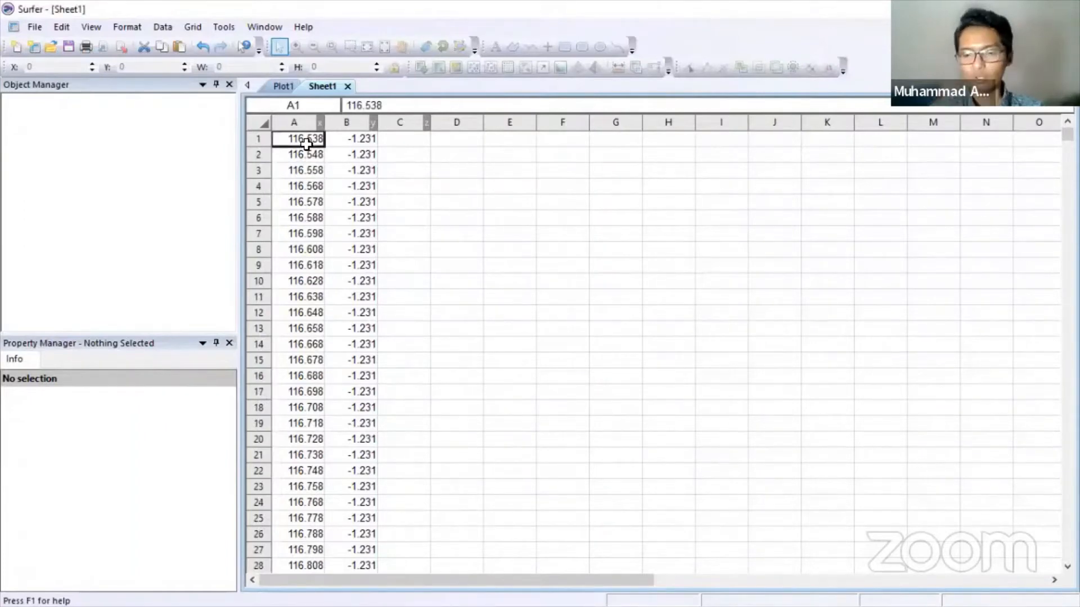
key("ctrl+Down")
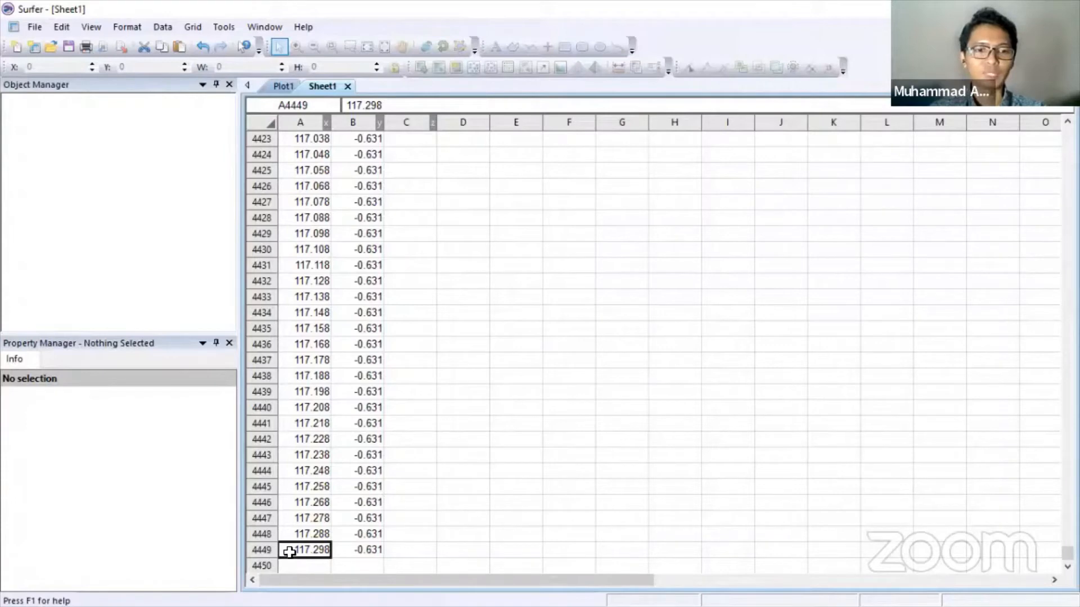
- Return to Excel and select the count of data cell B6
key("alt+Tab")
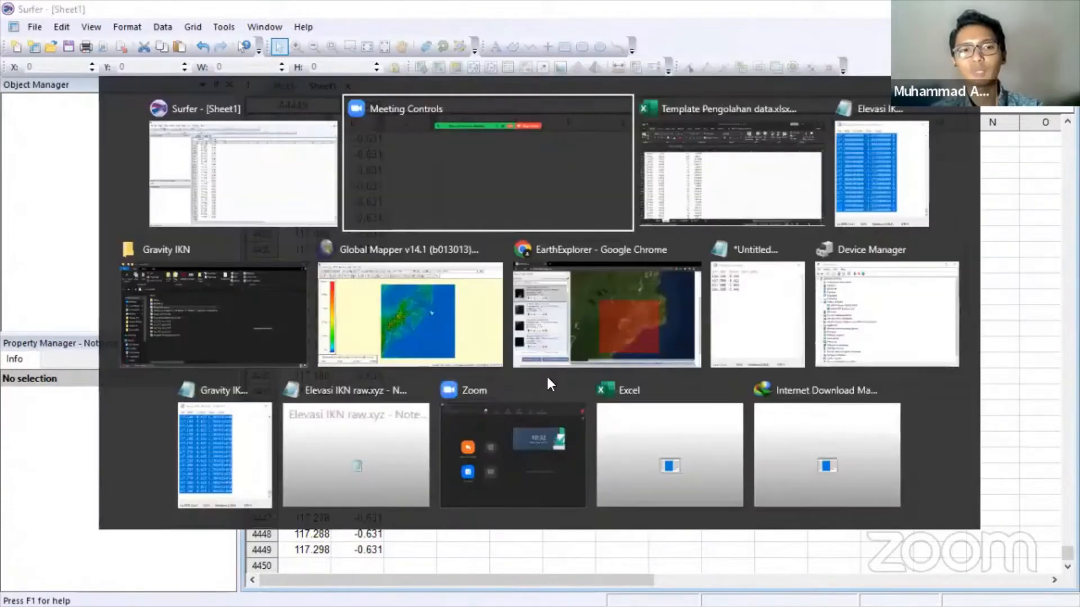
left_click(778, 188)
left_click(69, 277)
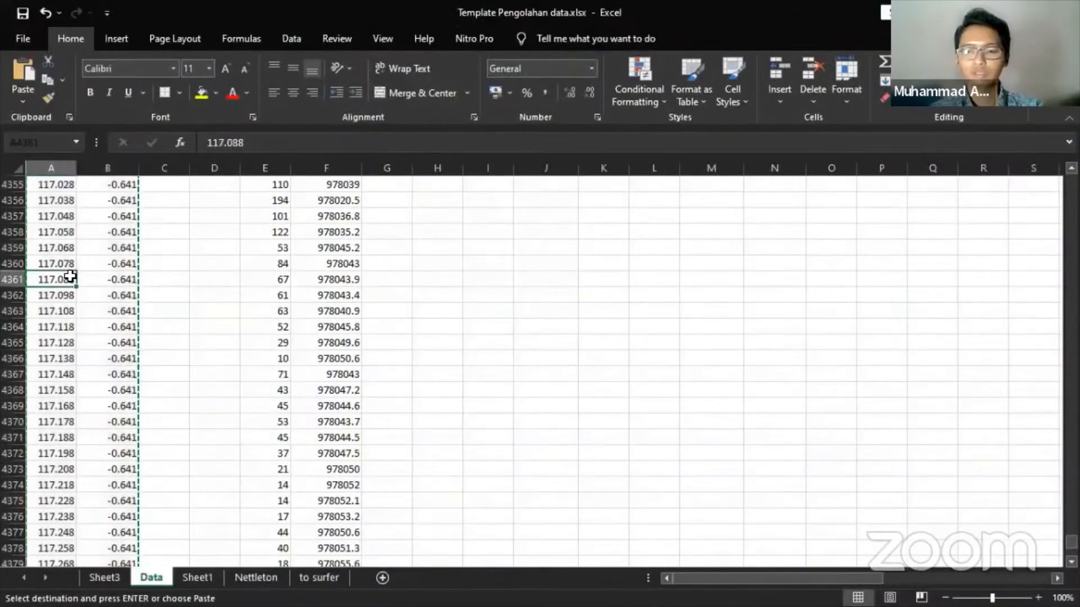
key("ctrl+Up")
key("Up")
key("Up")
key("Up")
key("Up")
key("Up")
key("Up")
key("Up")
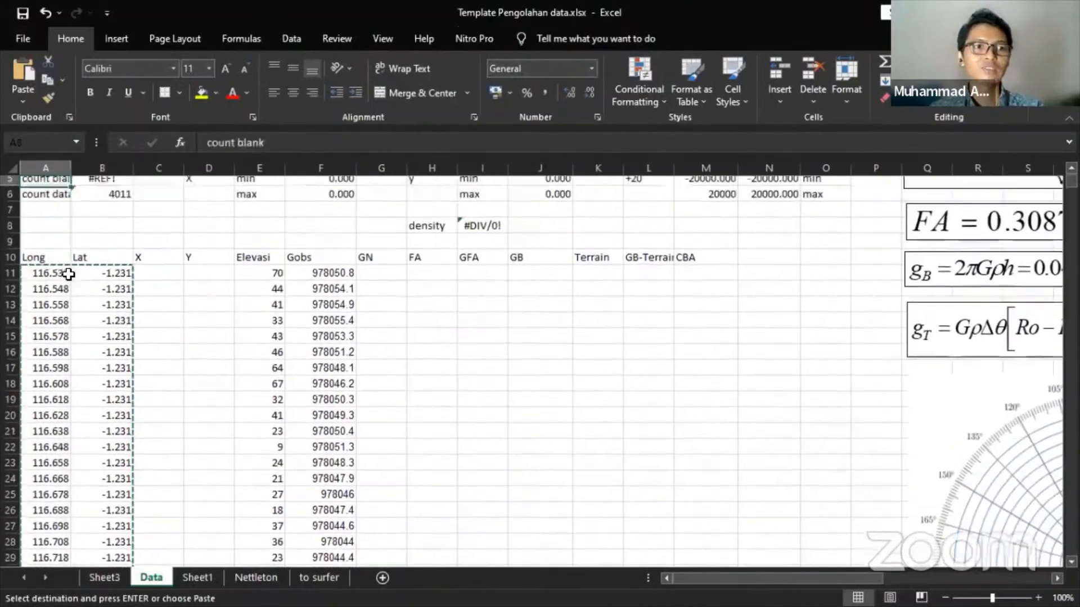
key("Down")
key("Down")
key("Down")
key("Right")
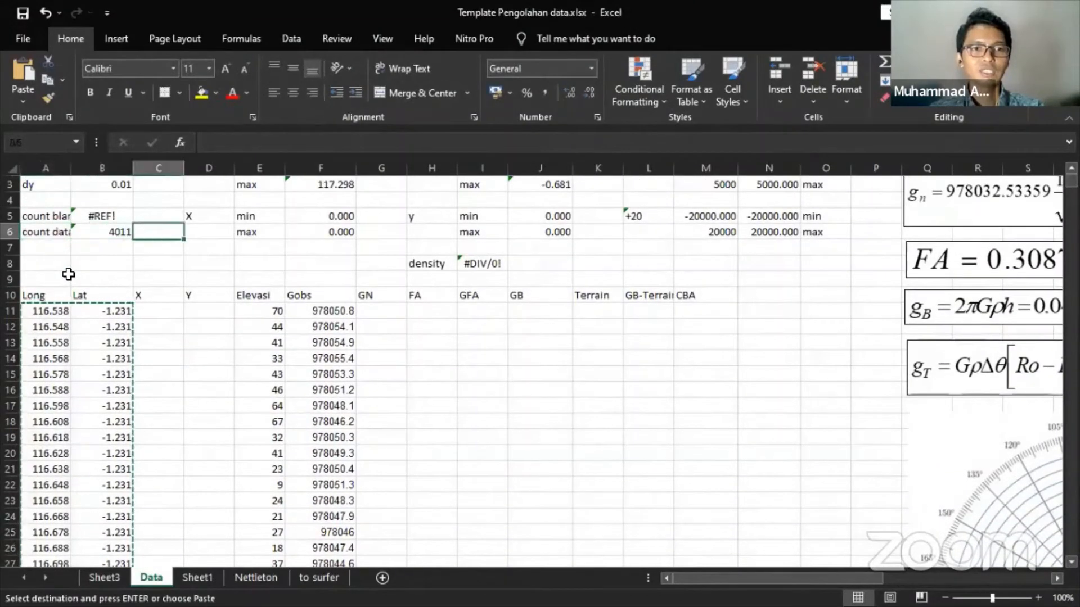
- Enter =COUNT(A11:A4459) in B6 so the data count reads 4449
type("=")
key("Down")
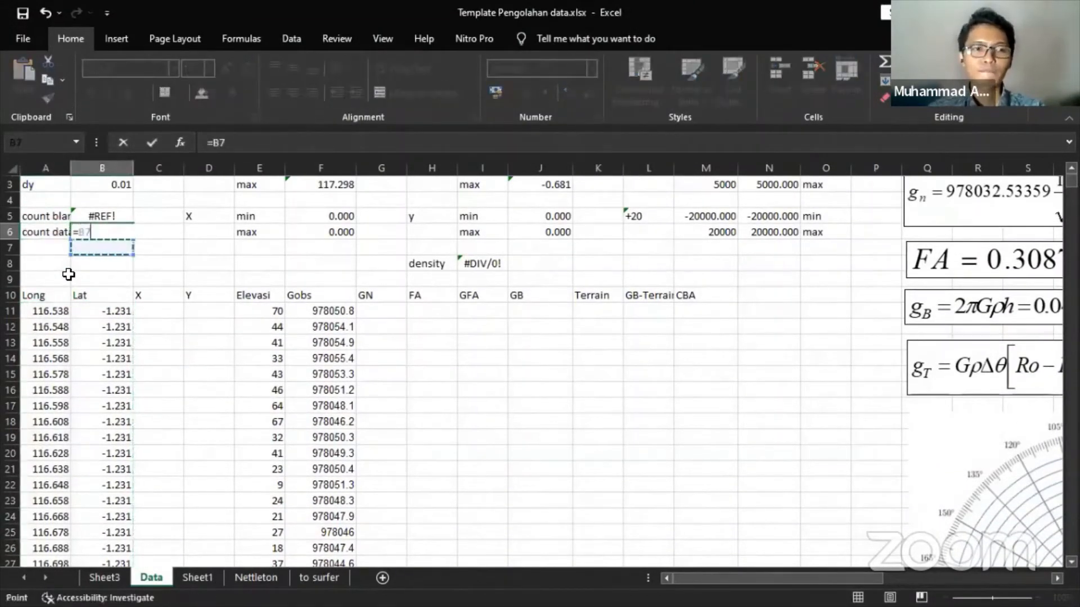
key("Up")
key("BackSpace")
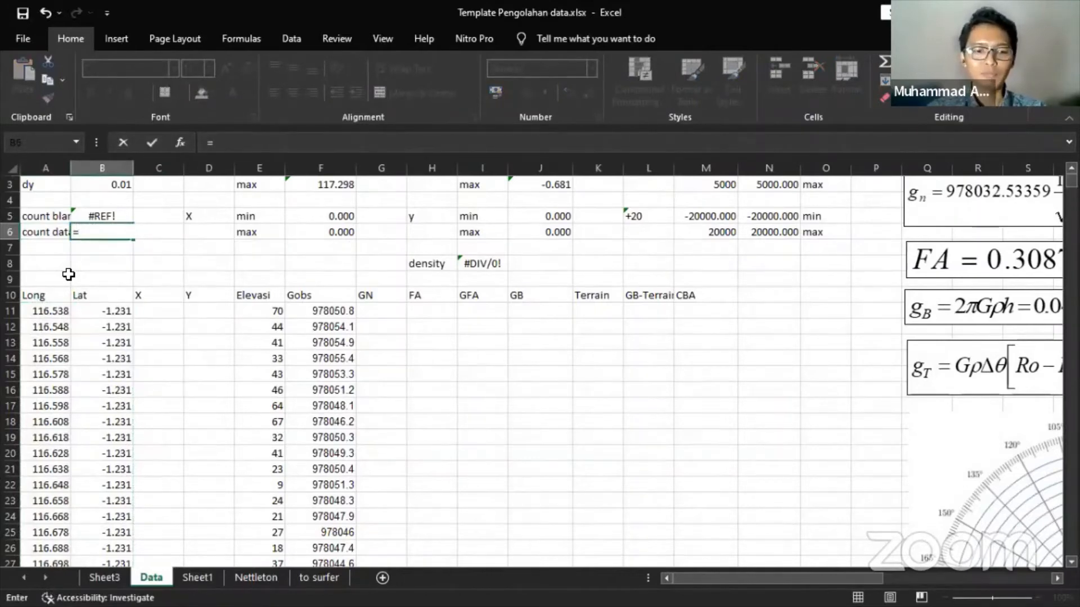
type("count")
key("Tab")
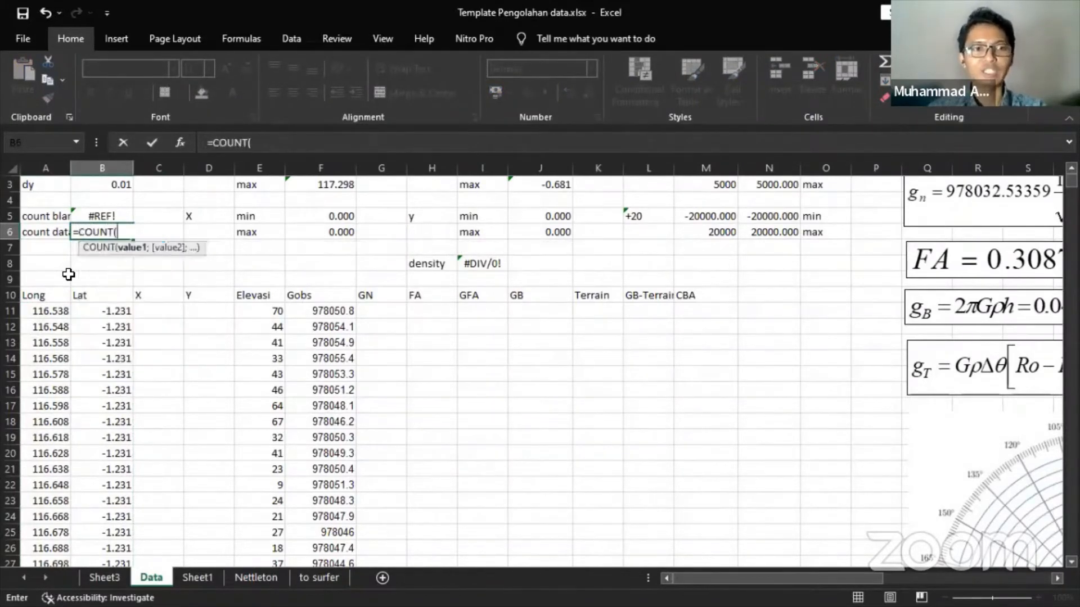
key("Down")
key("Down")
key("Down")
key("Down")
key("Left")
key("Down")
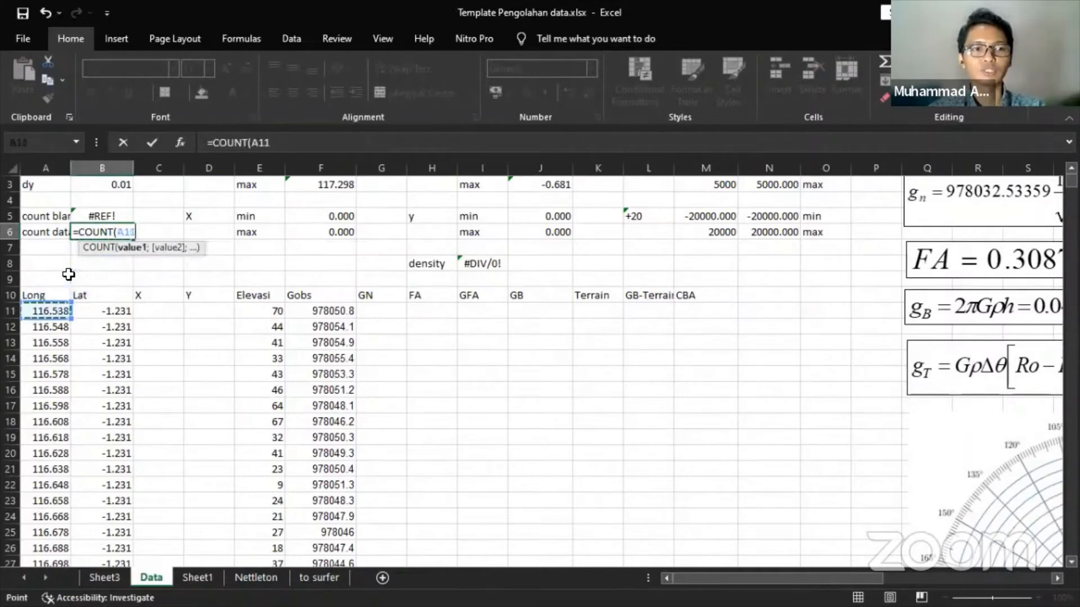
key("ctrl+shift+Down")
key("Return")
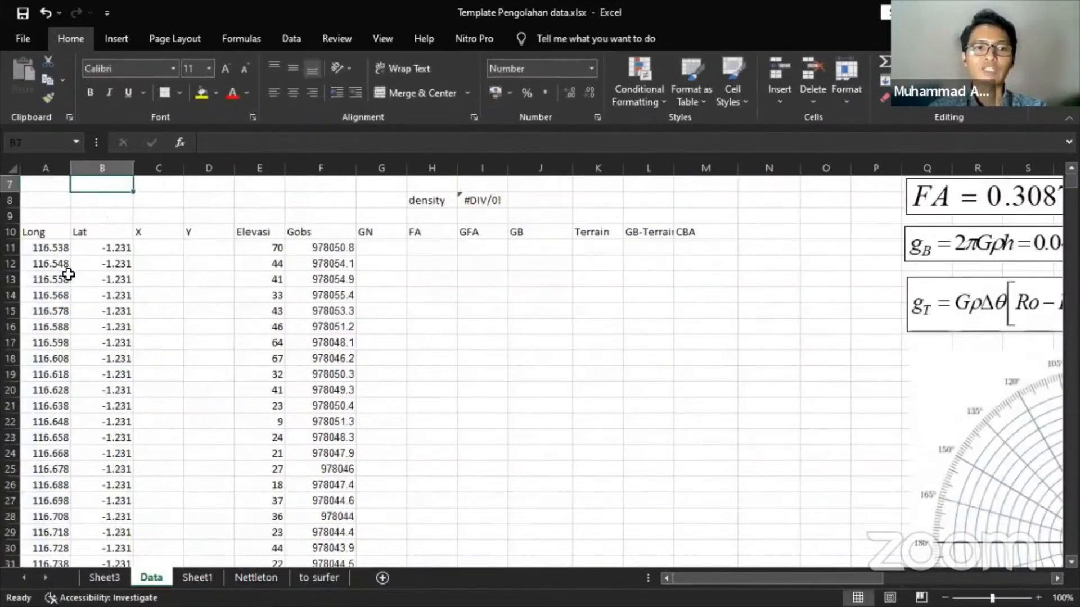
scroll(112, 273, "up", 2)
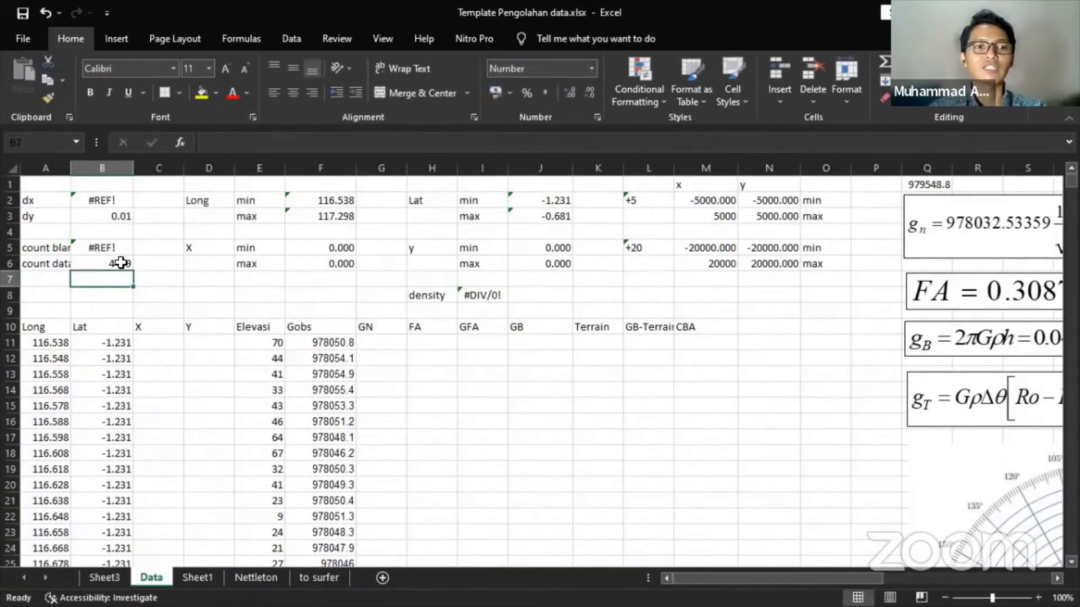
left_click(121, 263)
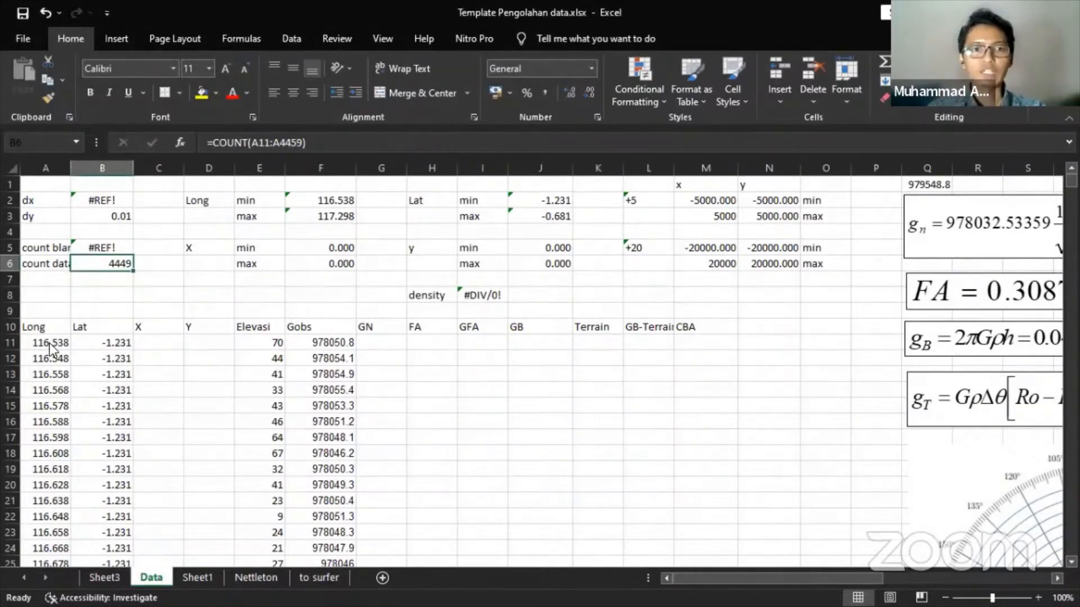
- Start New Projected Coordinates in Surfer with World Geodetic System 1984 as the source system
key("alt+Tab")
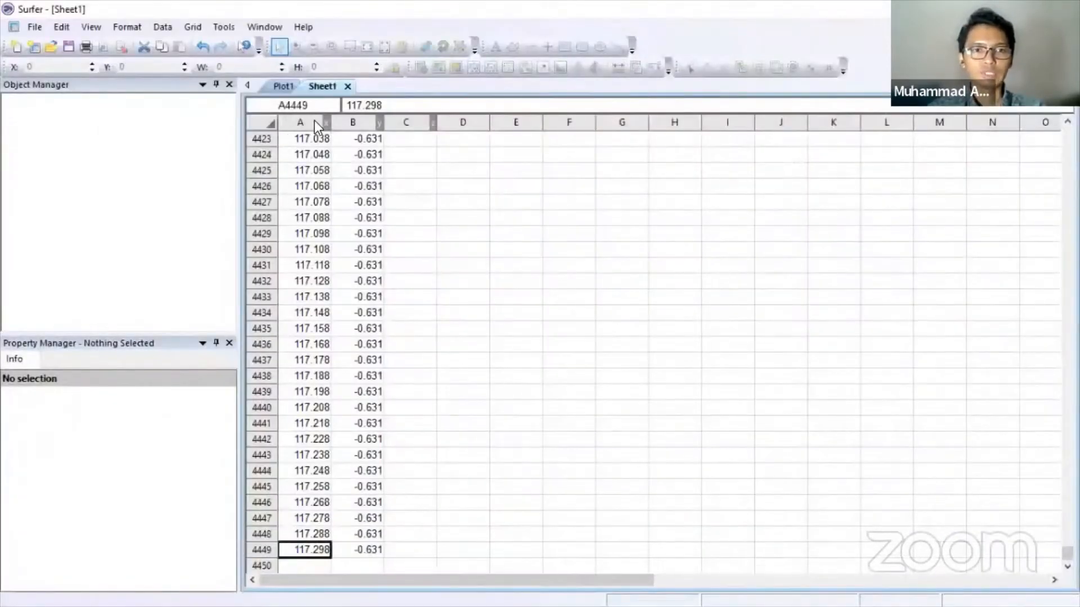
left_click_drag(1066, 553, 1067, 134)
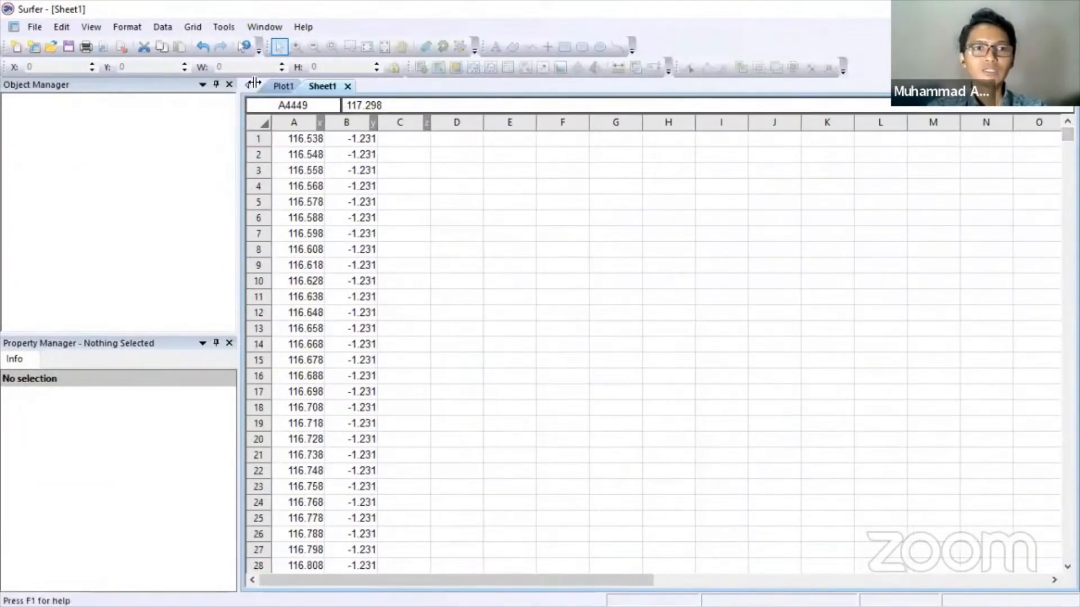
left_click(166, 25)
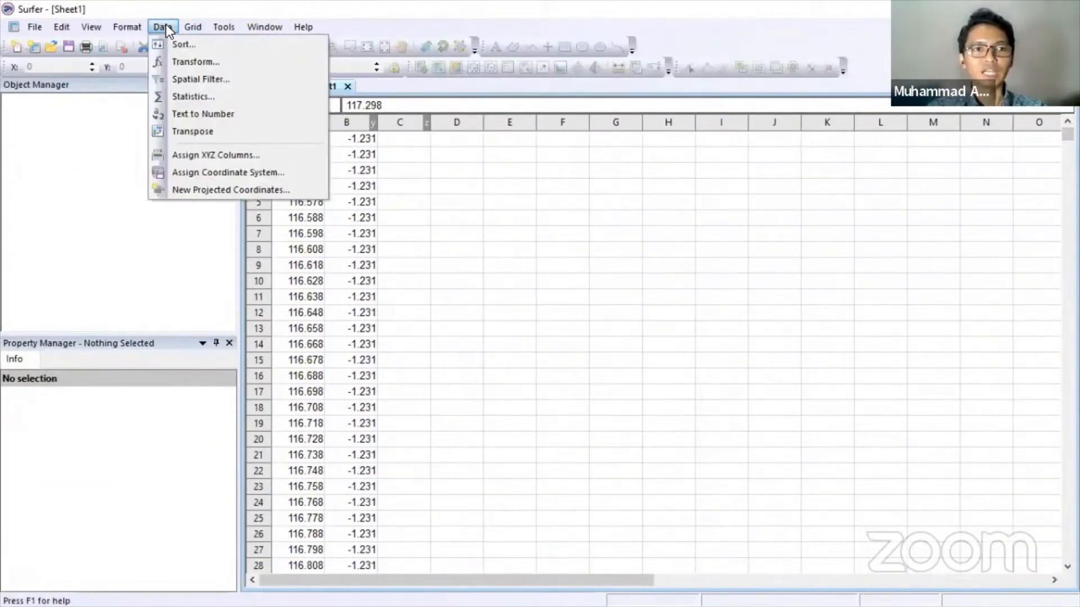
left_click(201, 195)
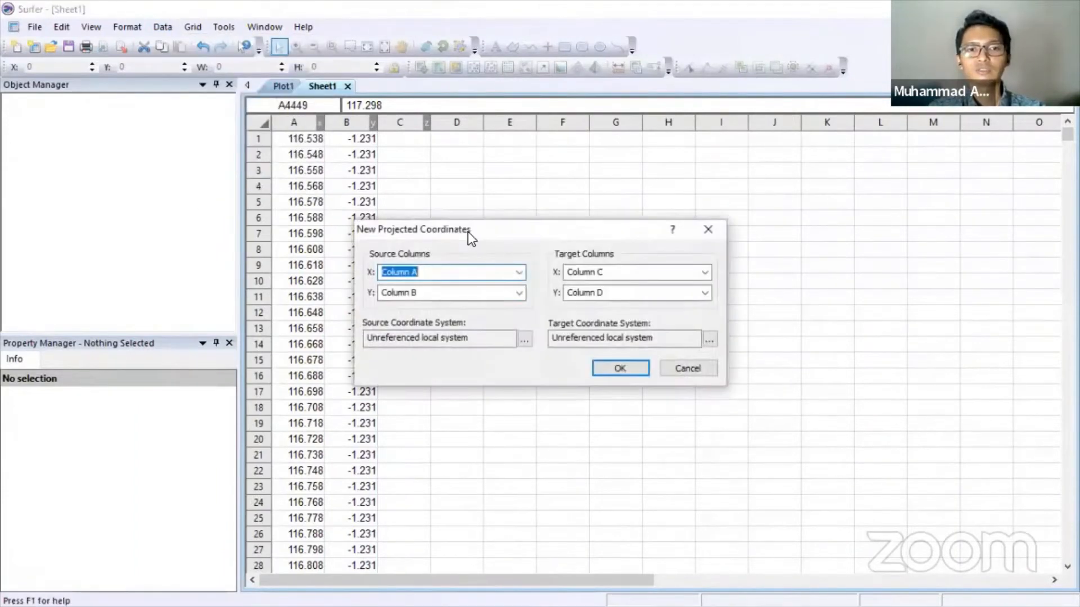
left_click_drag(472, 232, 575, 158)
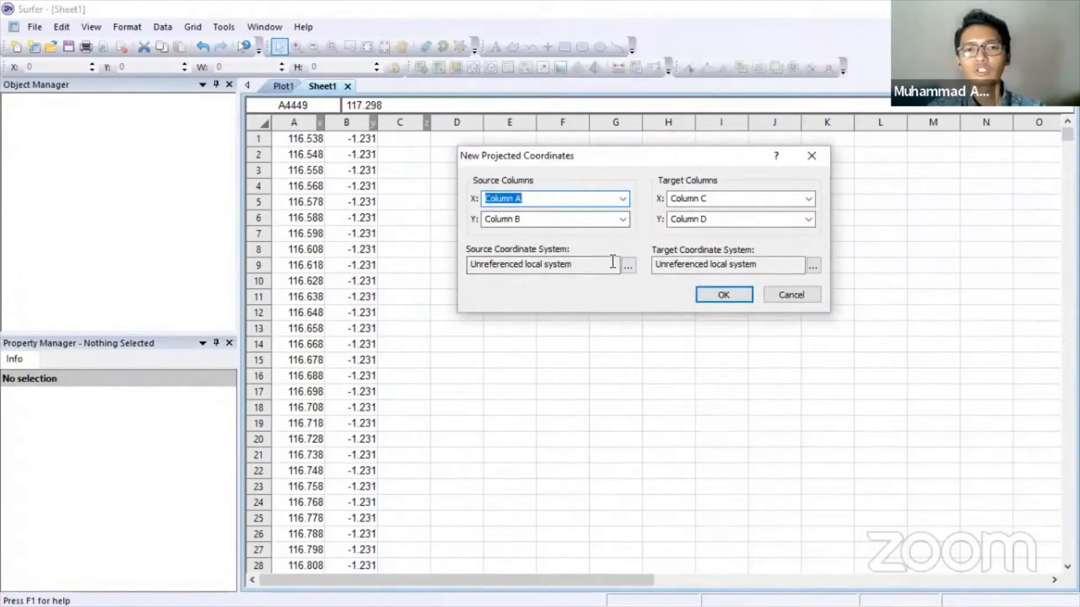
left_click(632, 268)
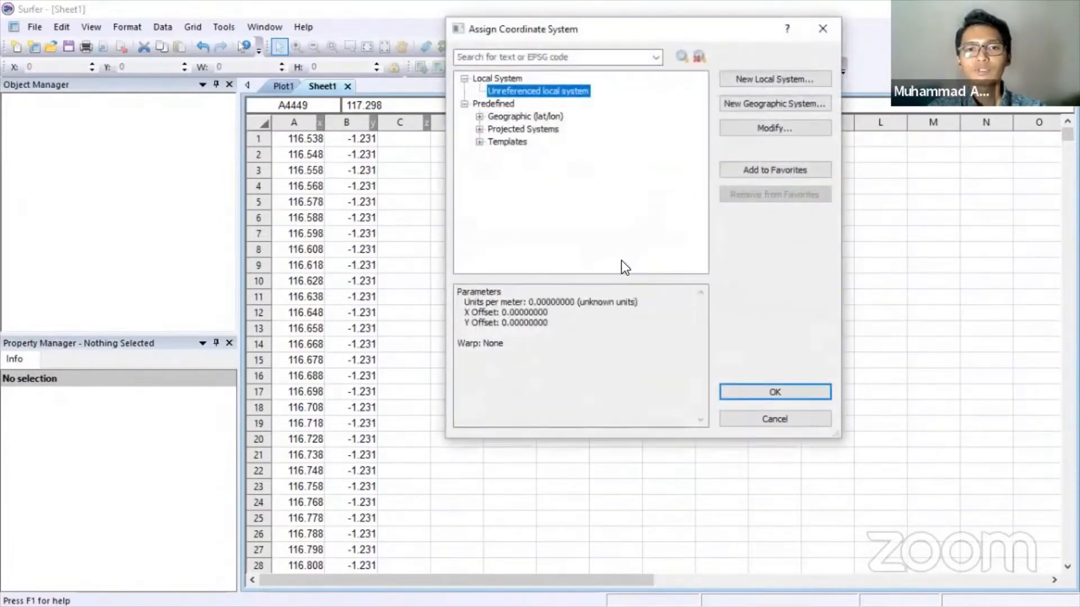
left_click(479, 116)
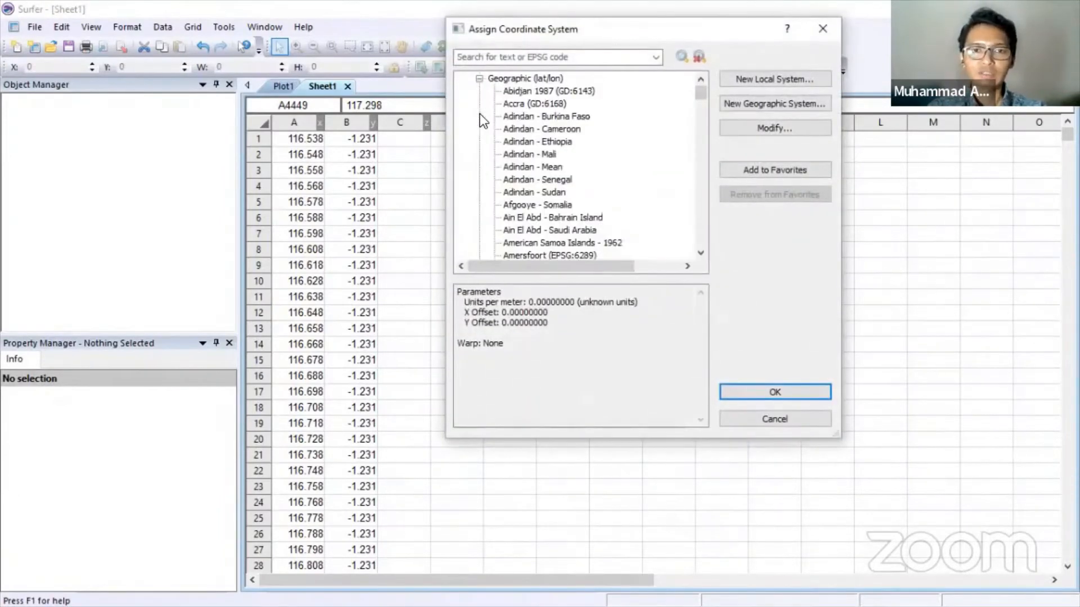
left_click_drag(699, 95, 703, 237)
scroll(616, 184, "down", 2)
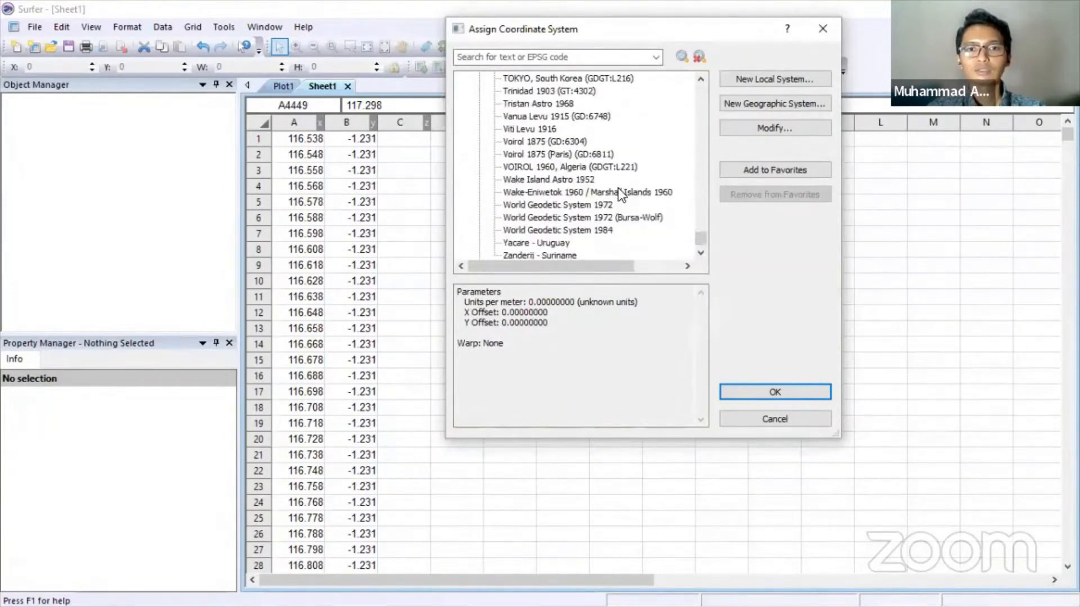
left_click(515, 231)
scroll(561, 217, "down", 1)
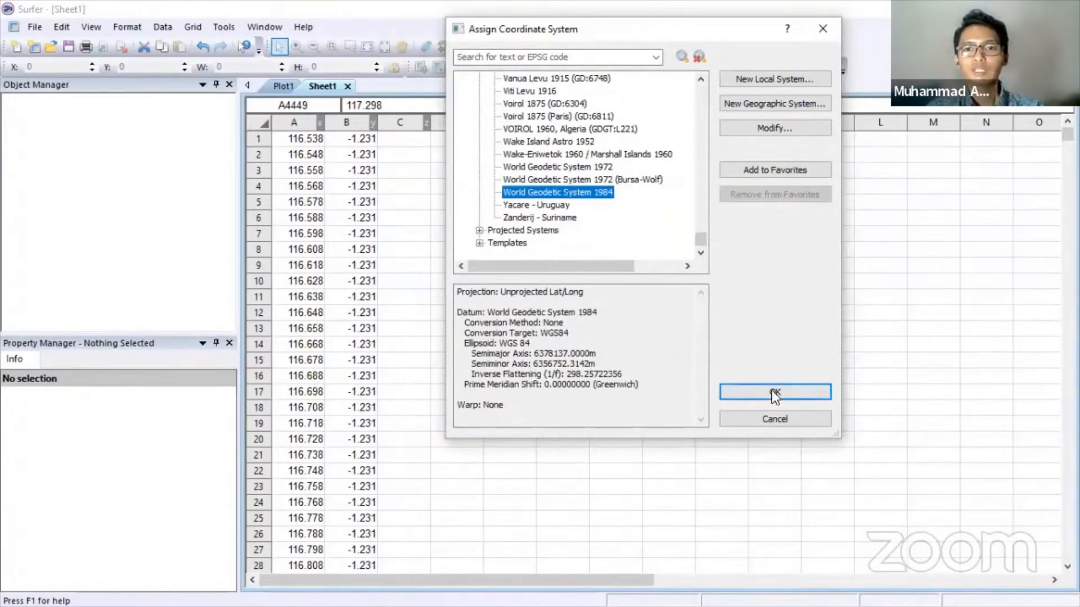
left_click(731, 386)
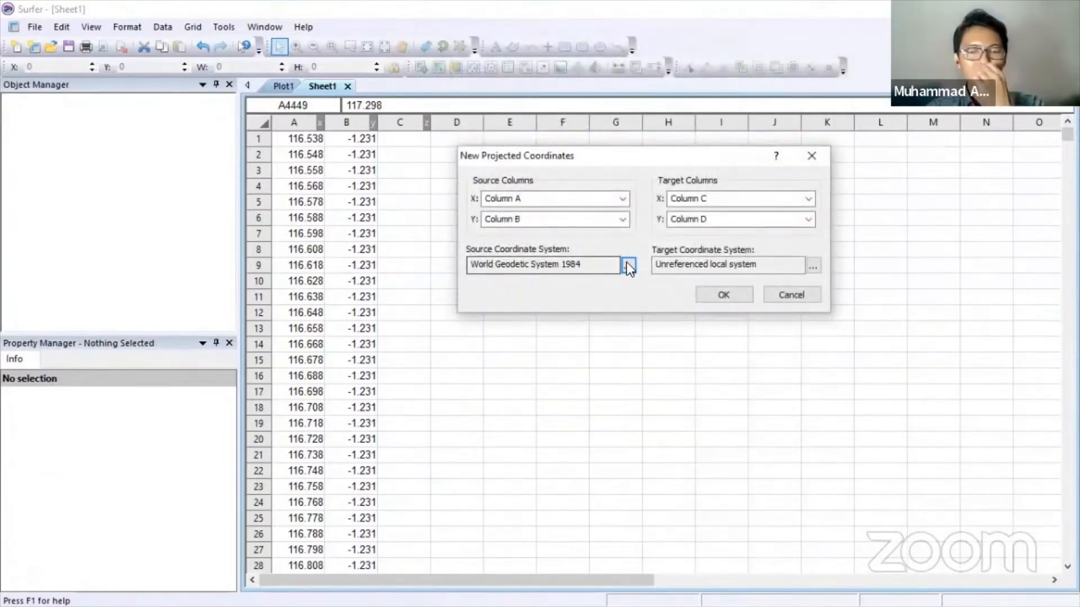
- Set the target to Indonesia UTM zone 50S and write projected coordinates into columns C and D
left_click(812, 266)
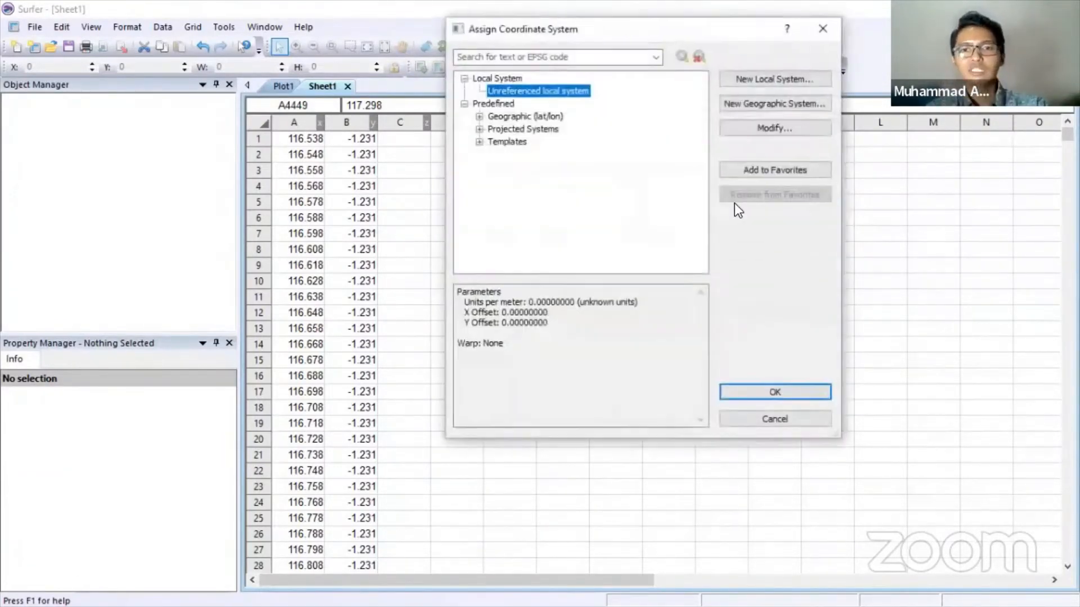
left_click(479, 129)
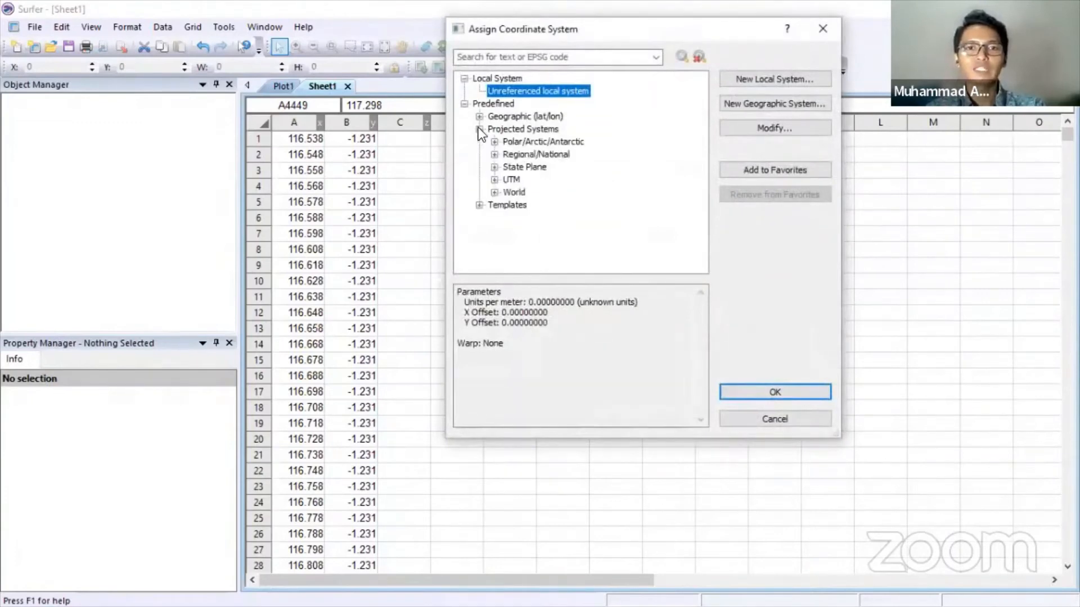
left_click(495, 180)
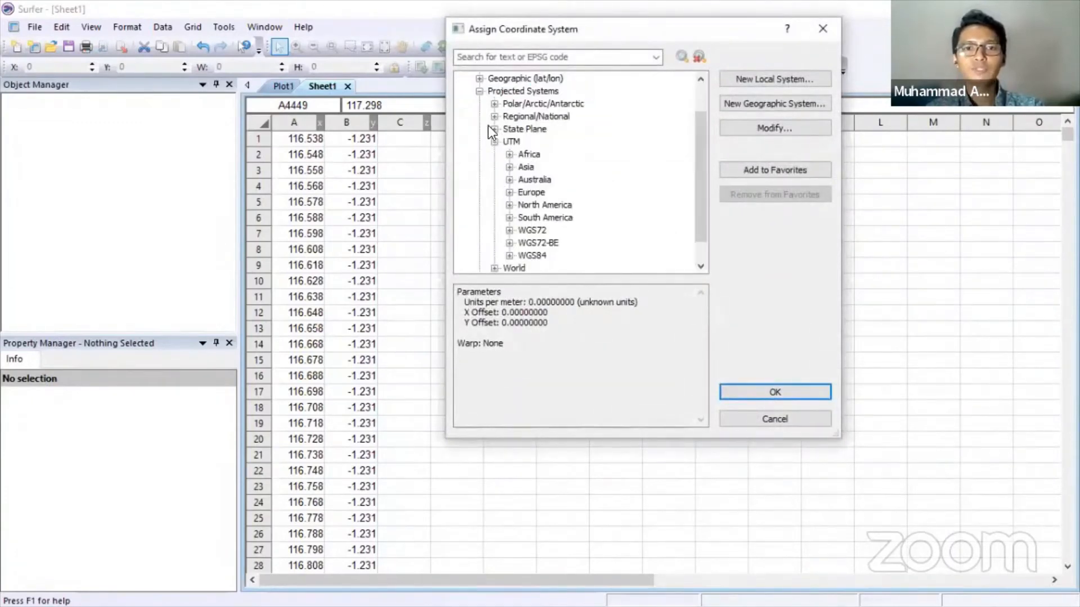
scroll(489, 123, "up", 1)
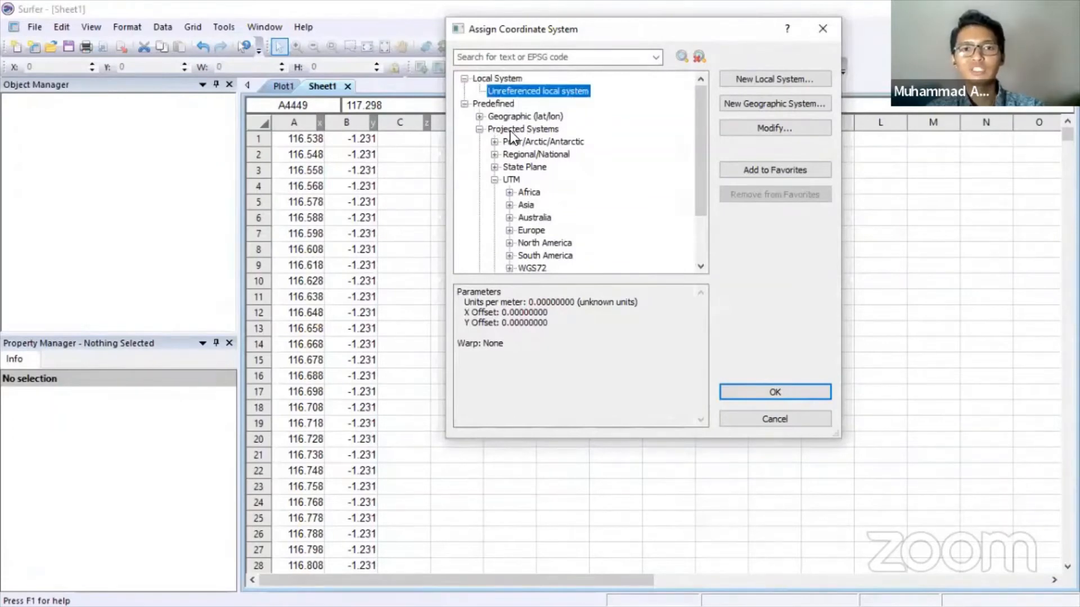
scroll(509, 132, "down", 2)
scroll(512, 121, "up", 2)
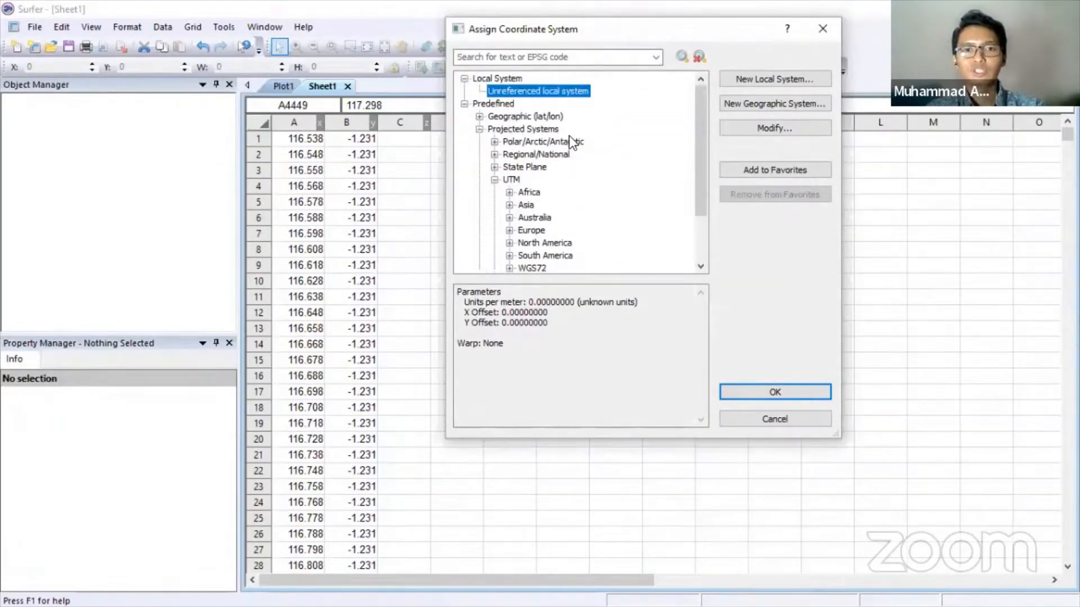
left_click(510, 205)
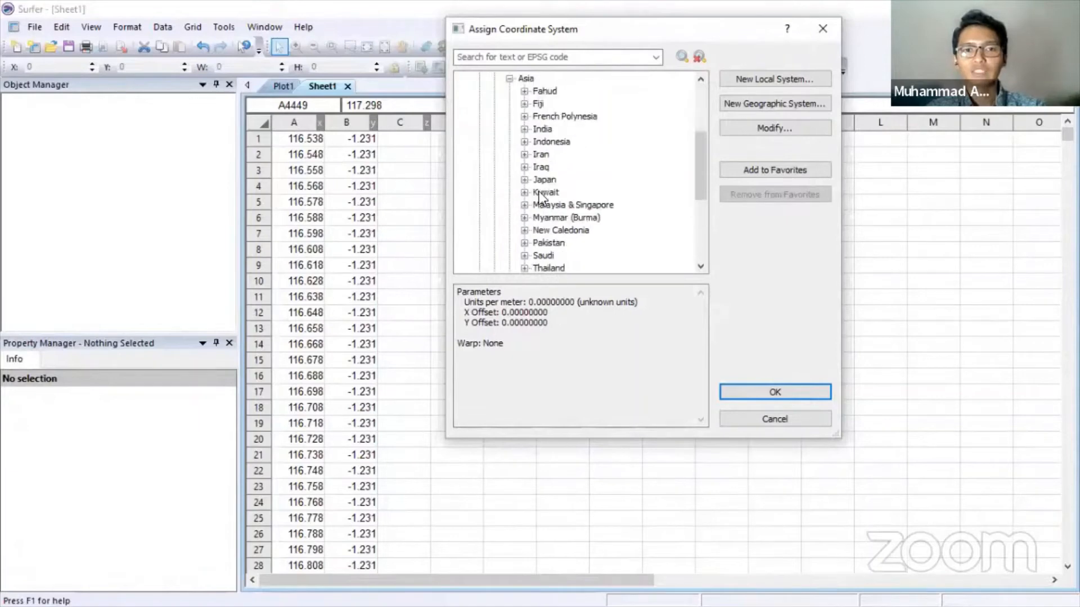
left_click(524, 143)
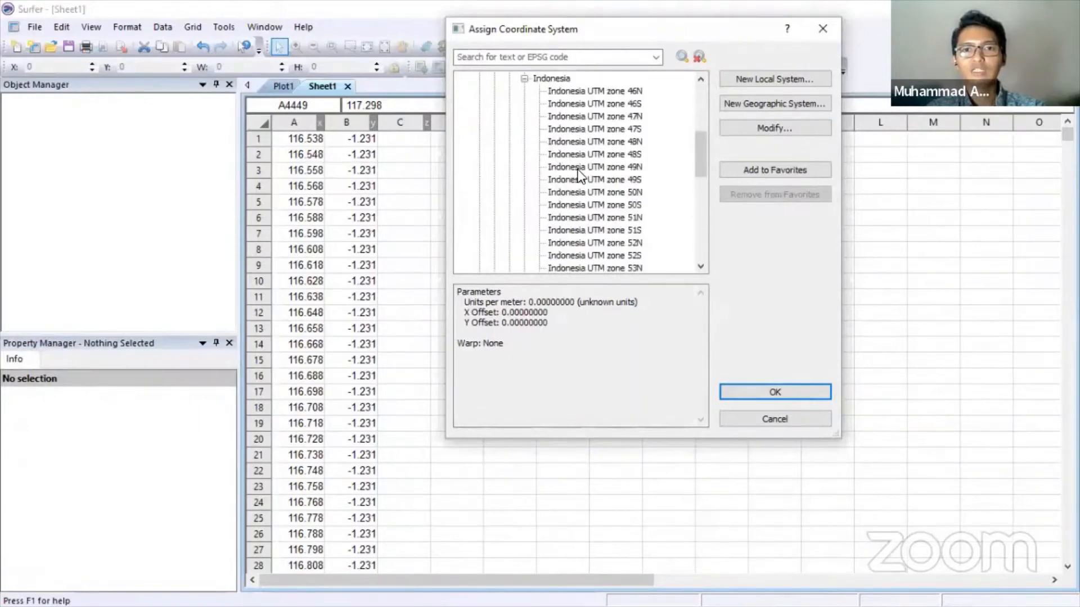
left_click(589, 206)
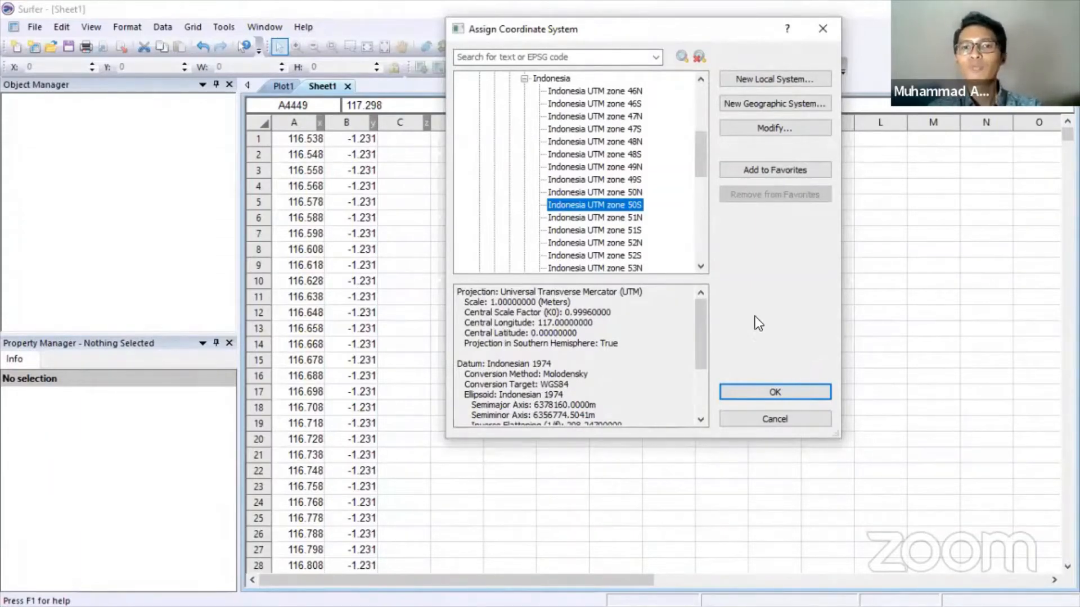
left_click(784, 393)
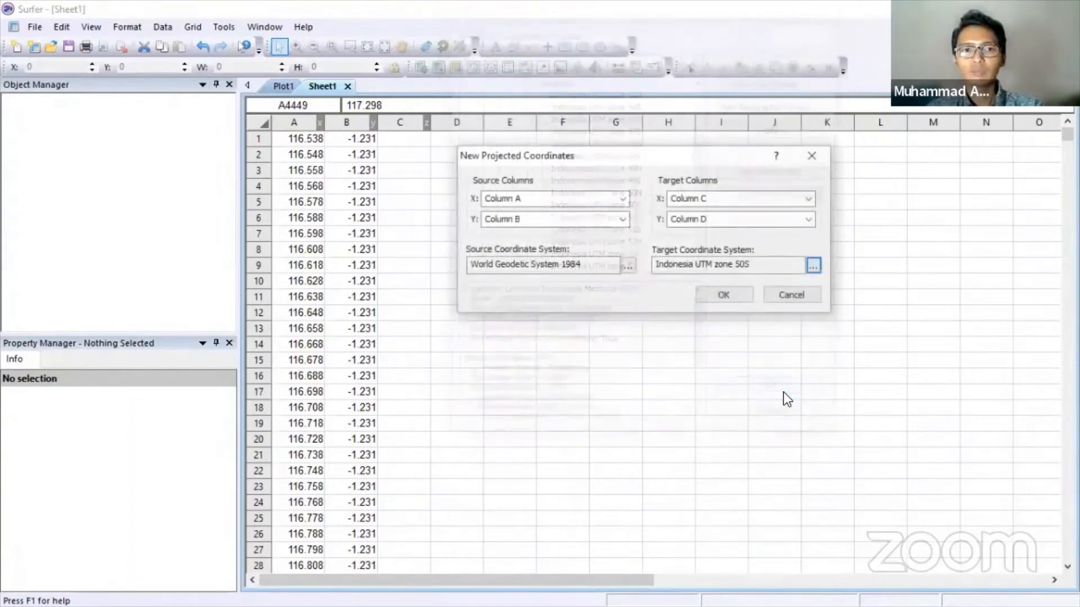
left_click(726, 293)
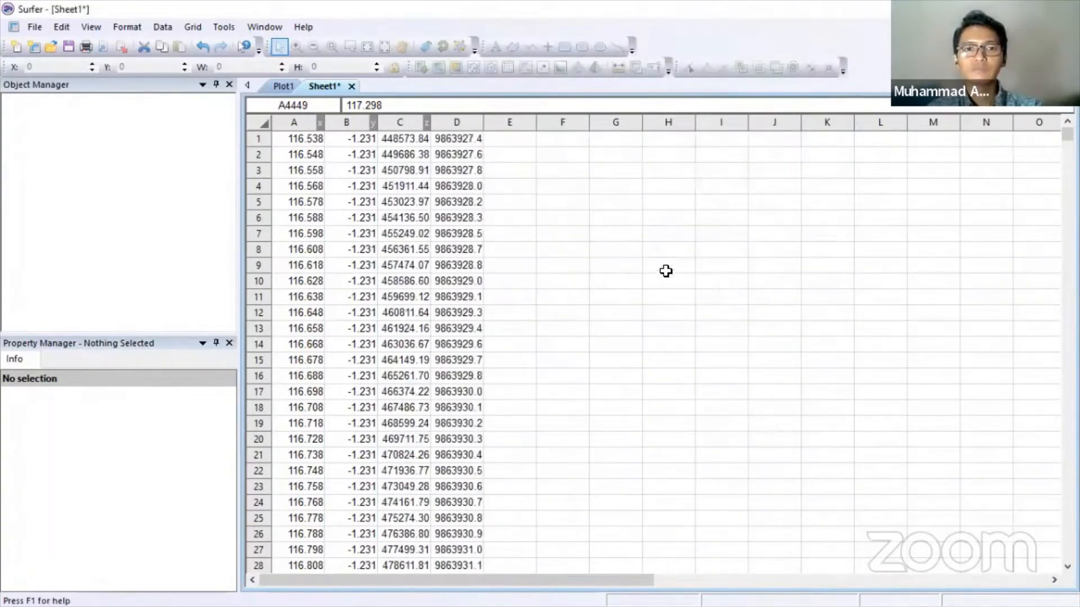
- Select the projected X/Y values in C1:D4449 for copying
left_click(401, 138)
key("shift+Right")
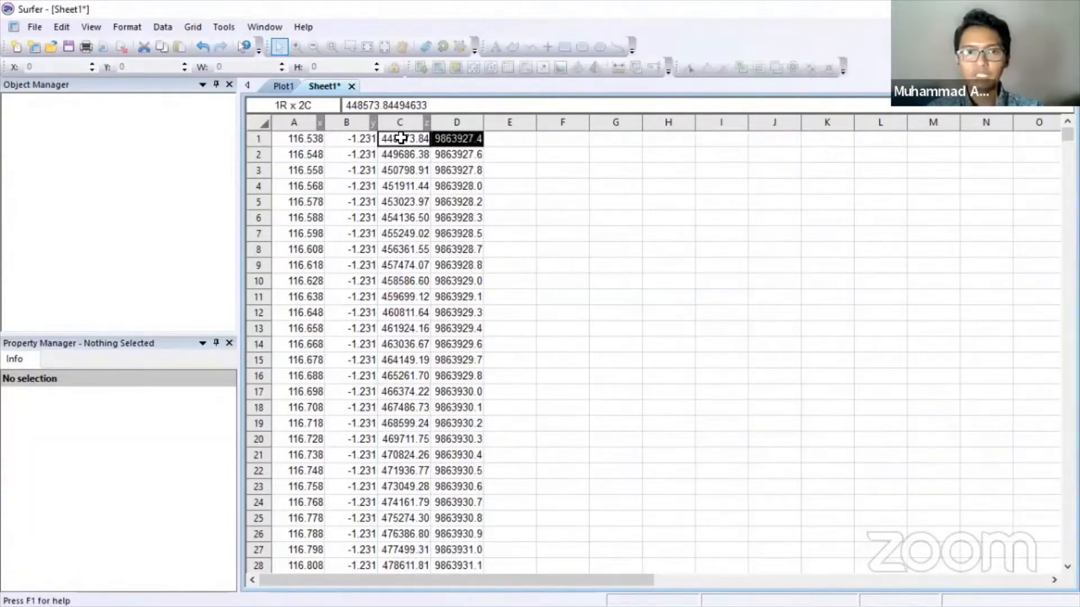
key("ctrl+shift+Down")
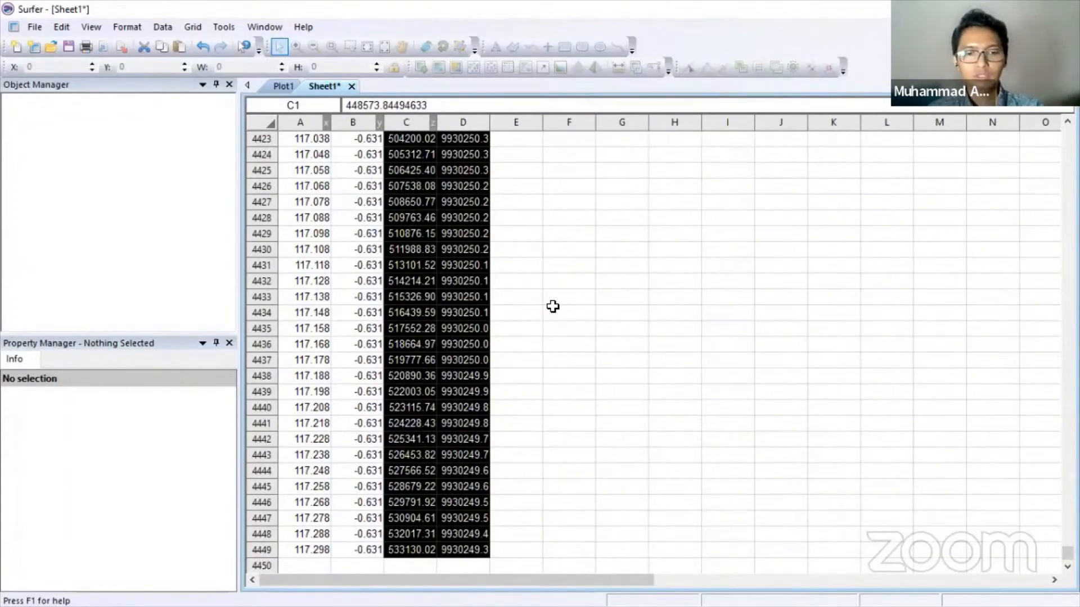
key("super")
- Paste the UTM X/Y coordinates at Data!C11, starting with 448573.8 and 9863927
left_click(423, 595)
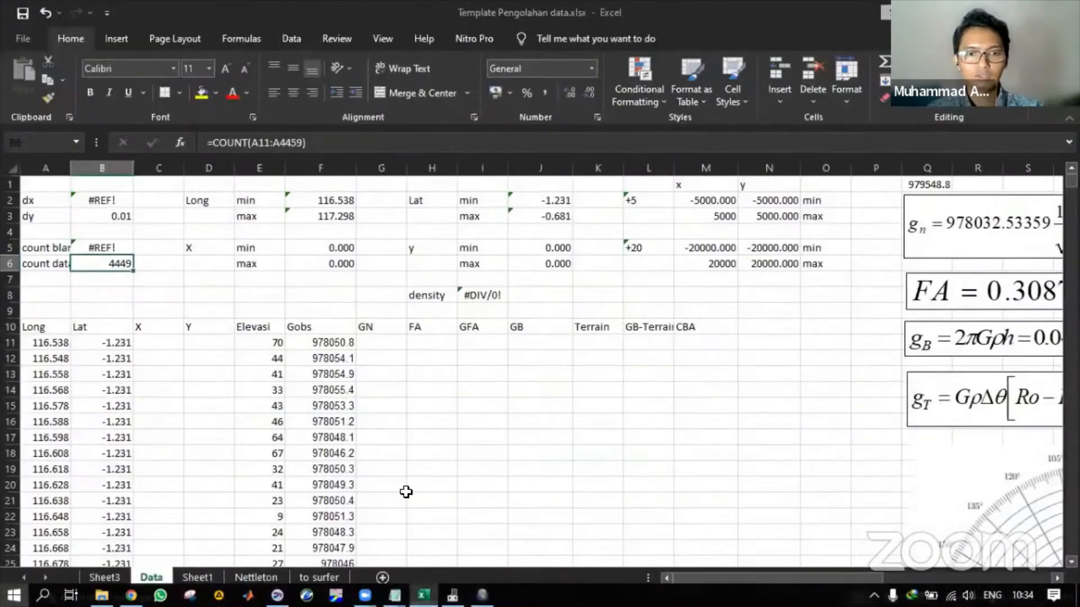
left_click(172, 342)
key("ctrl+v")
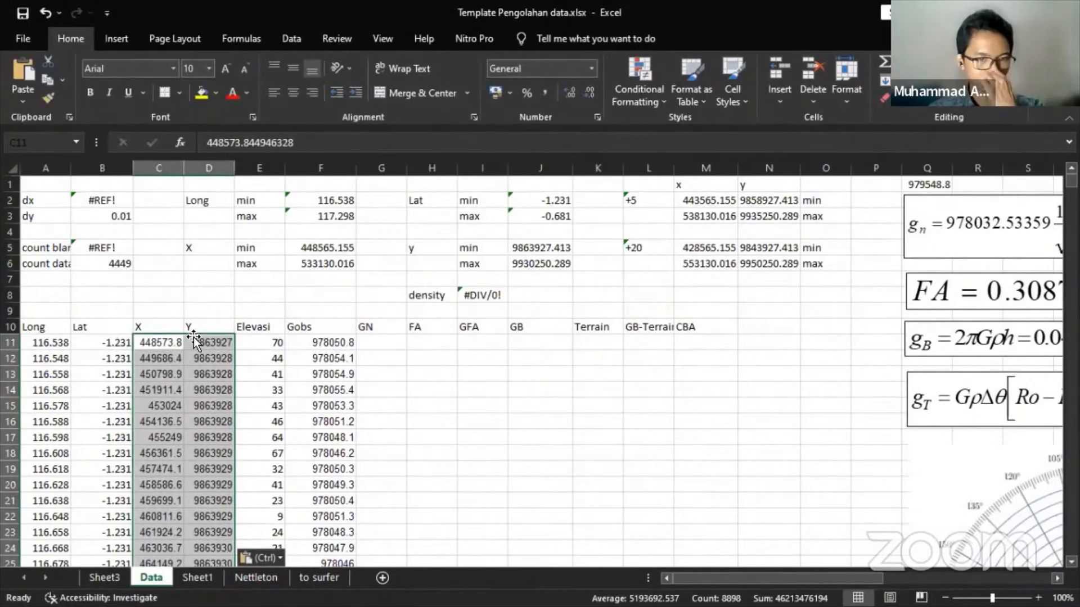
left_click(380, 341)
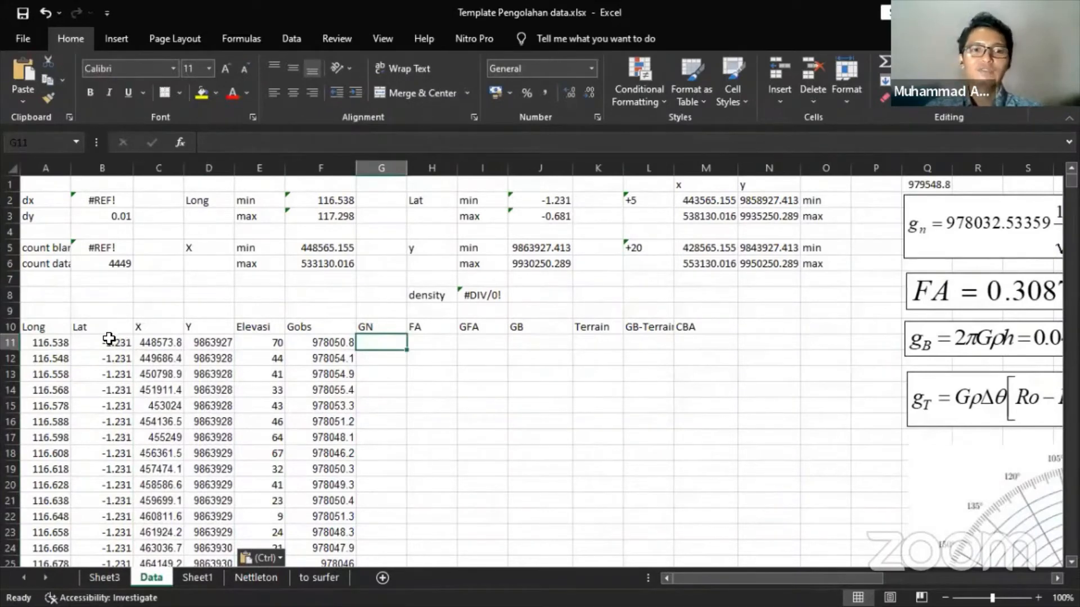
left_click_drag(59, 344, 331, 423)
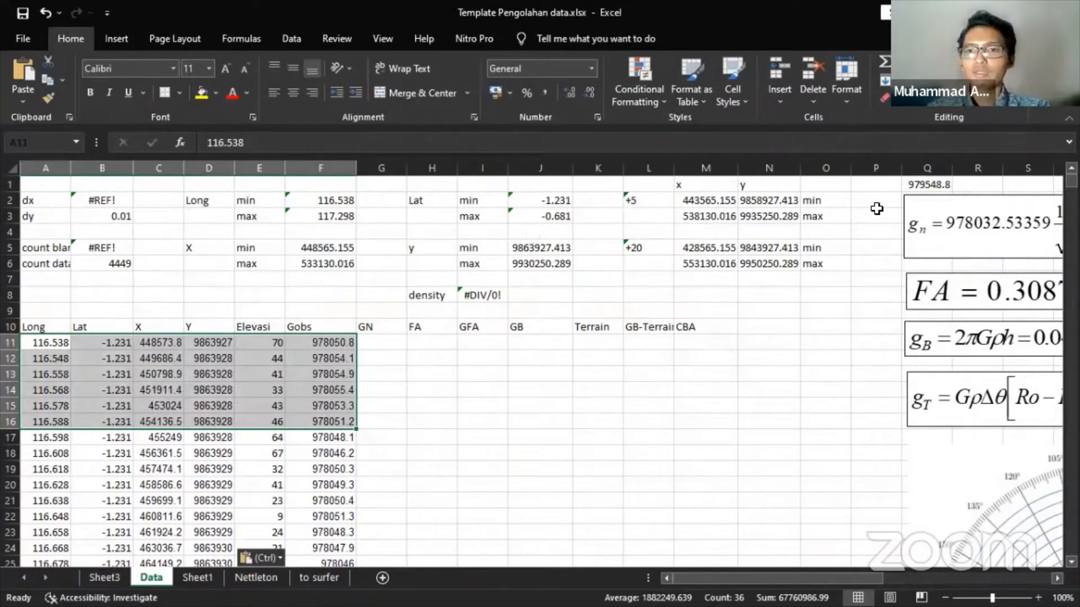
left_click(383, 327)
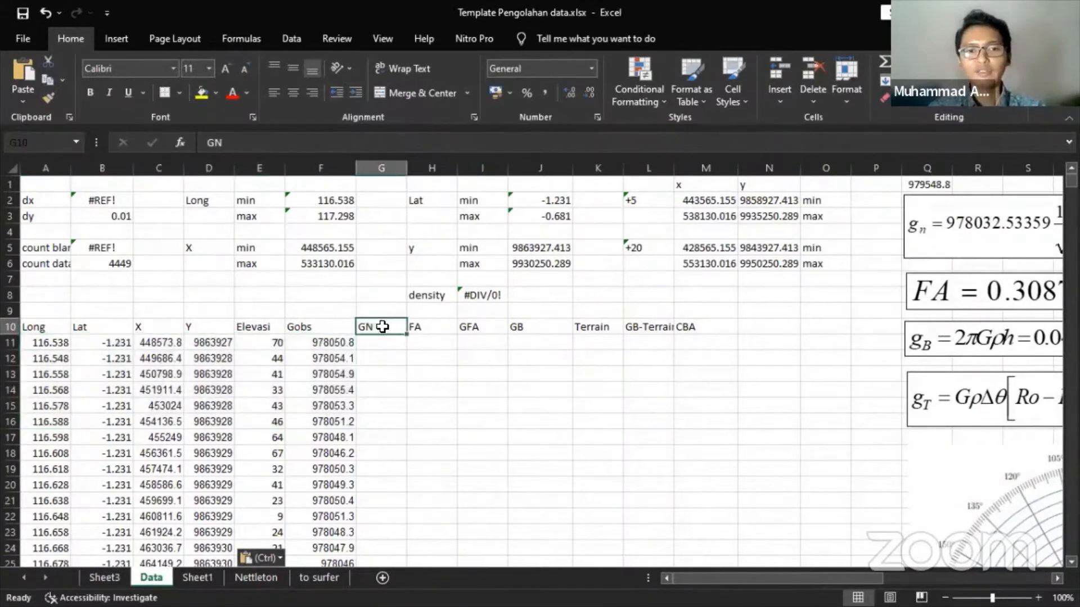
left_click(428, 326)
left_click(483, 327)
left_click(539, 326)
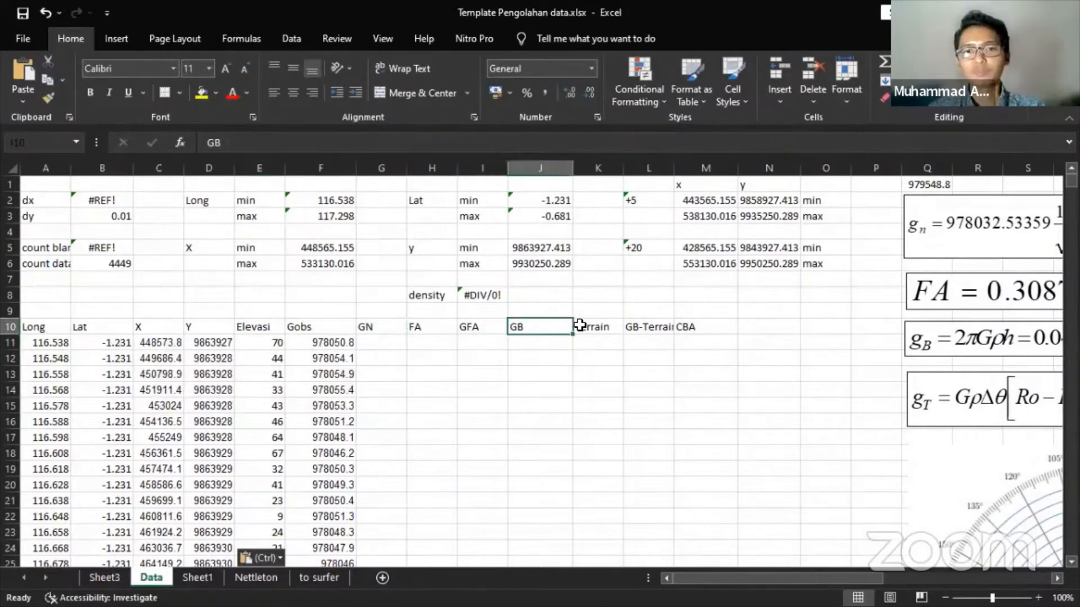
left_click(603, 327)
left_click(669, 328)
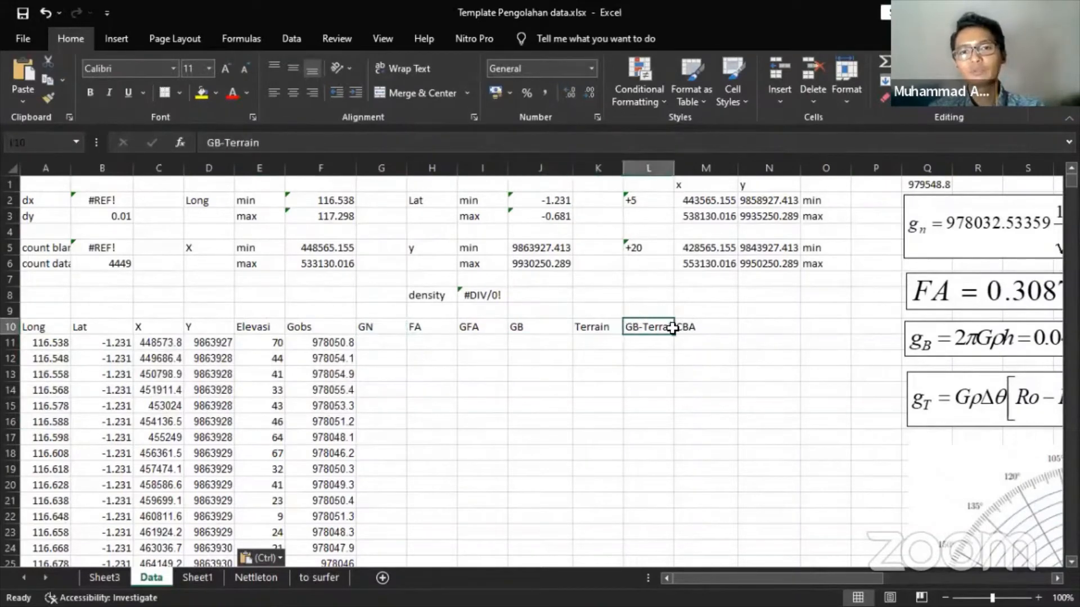
left_click(704, 329)
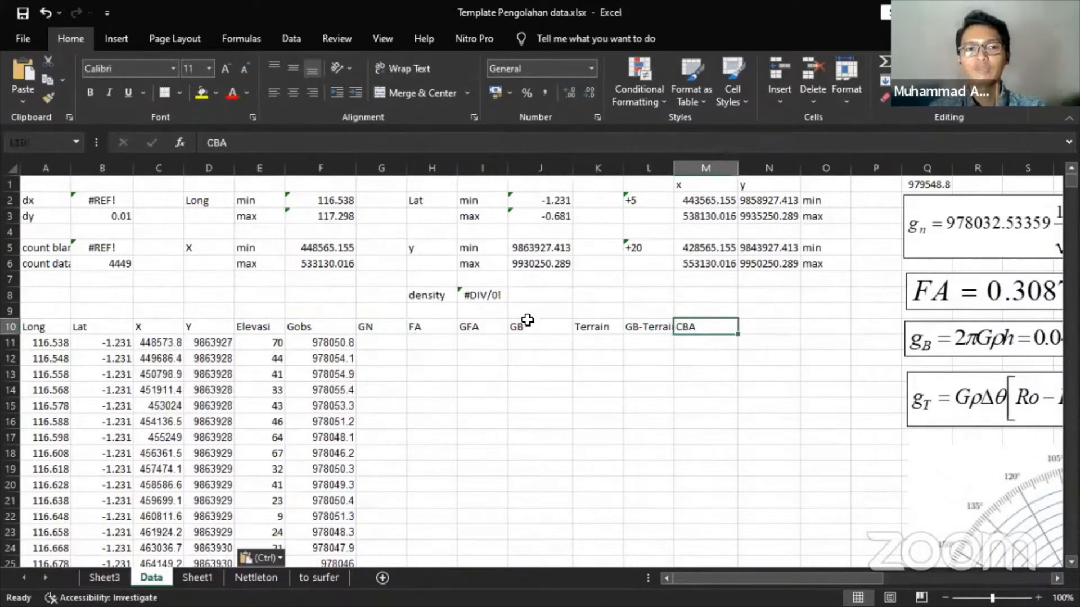
left_click(389, 325)
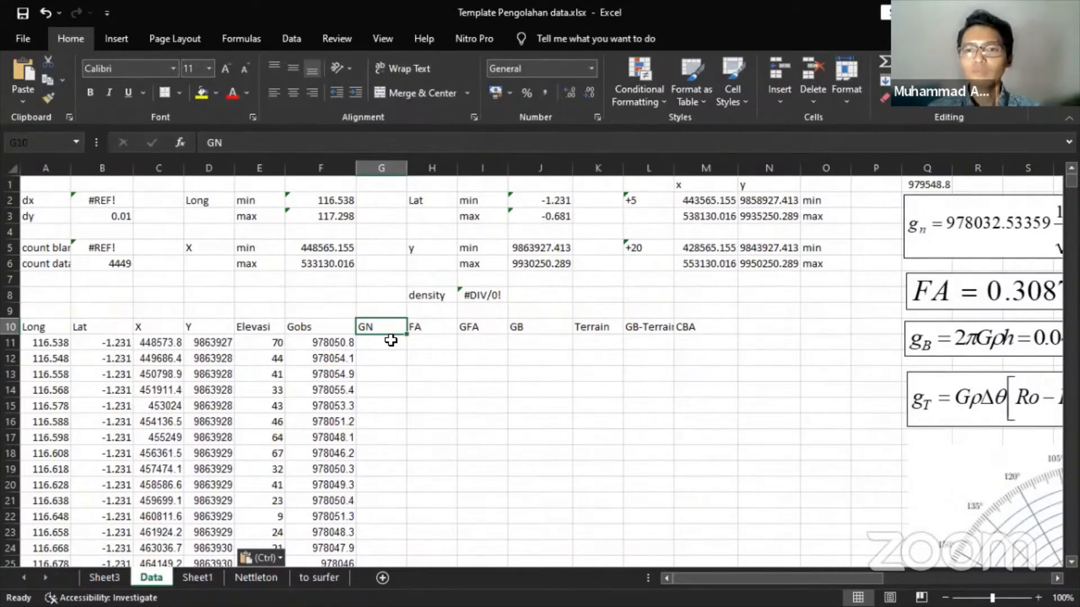
key("alt+Tab")
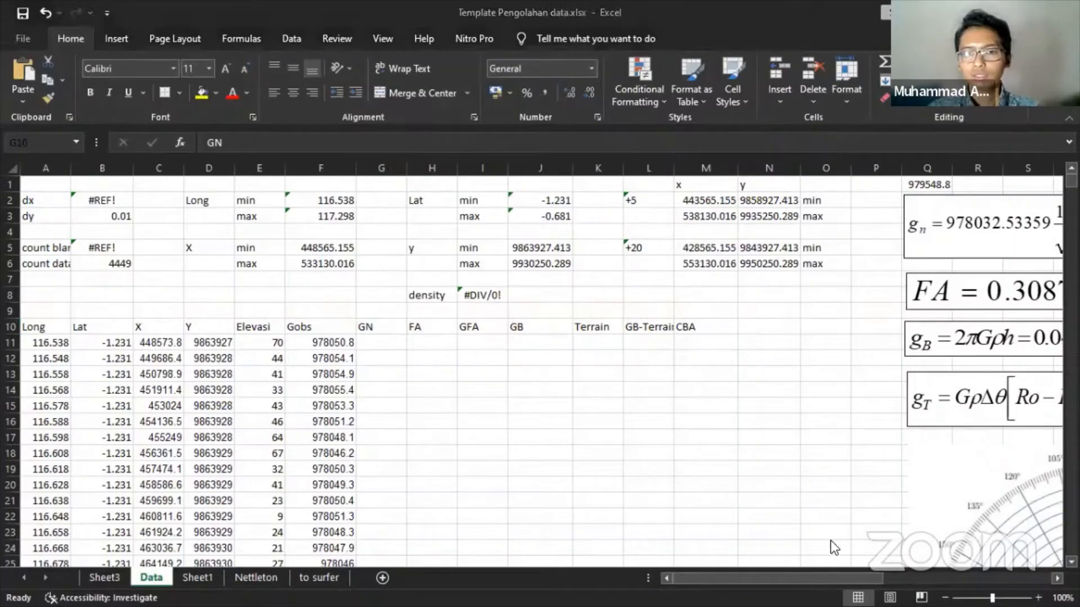
left_click_drag(815, 579, 917, 580)
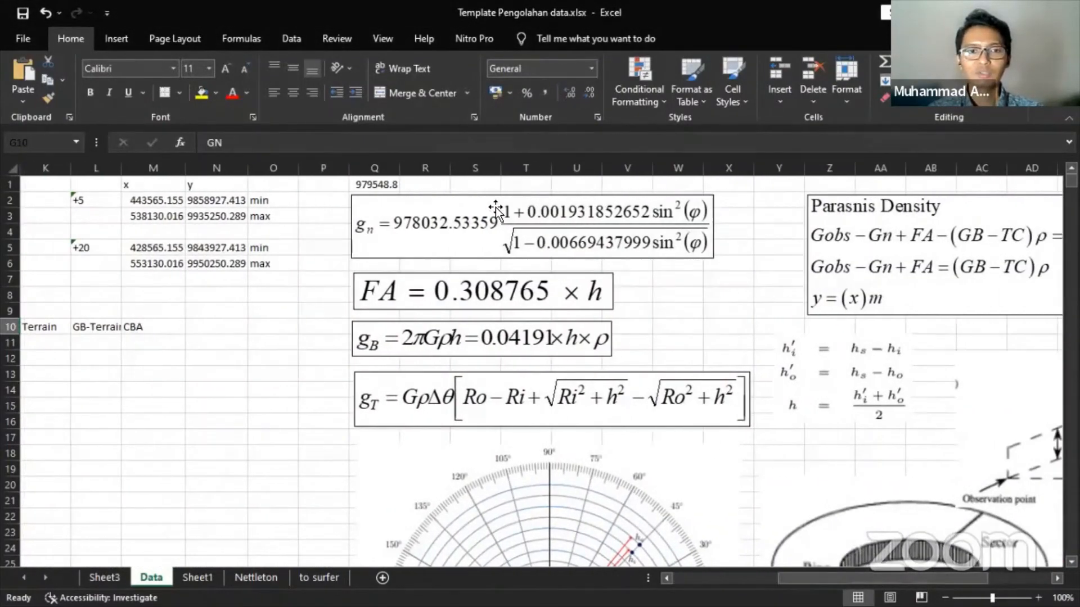
left_click(470, 220)
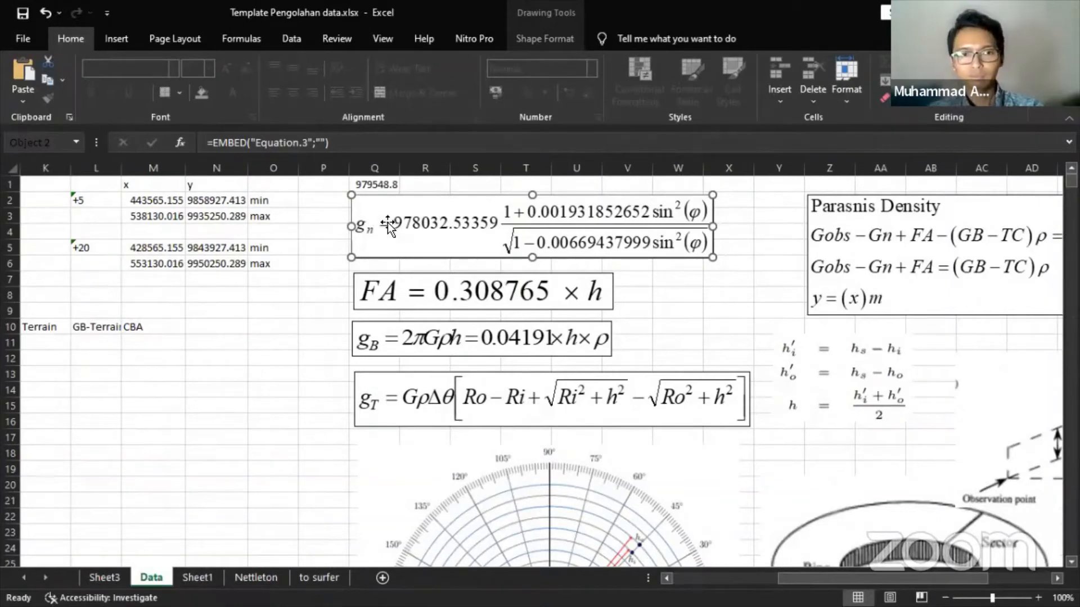
left_click_drag(811, 580, 770, 574)
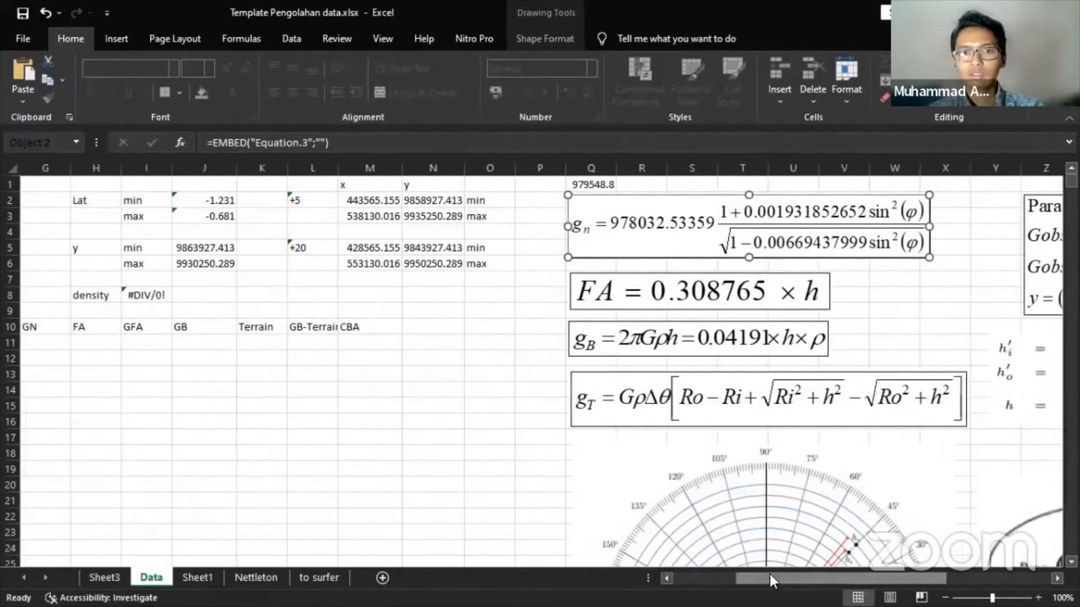
left_click(592, 185)
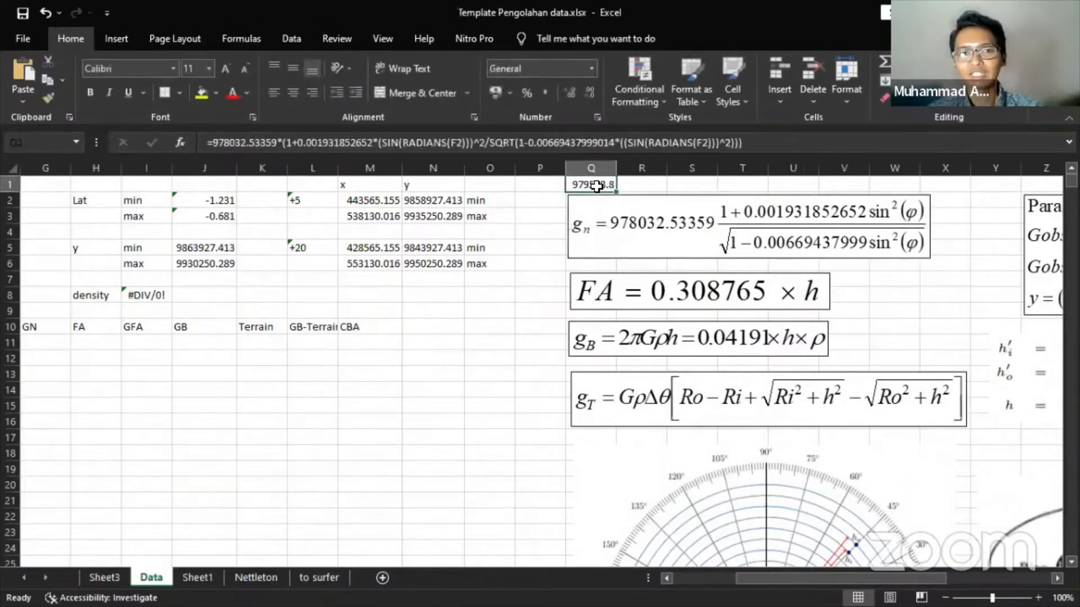
- Paste the normal gravity formula from Q1 into G11
left_click(776, 141)
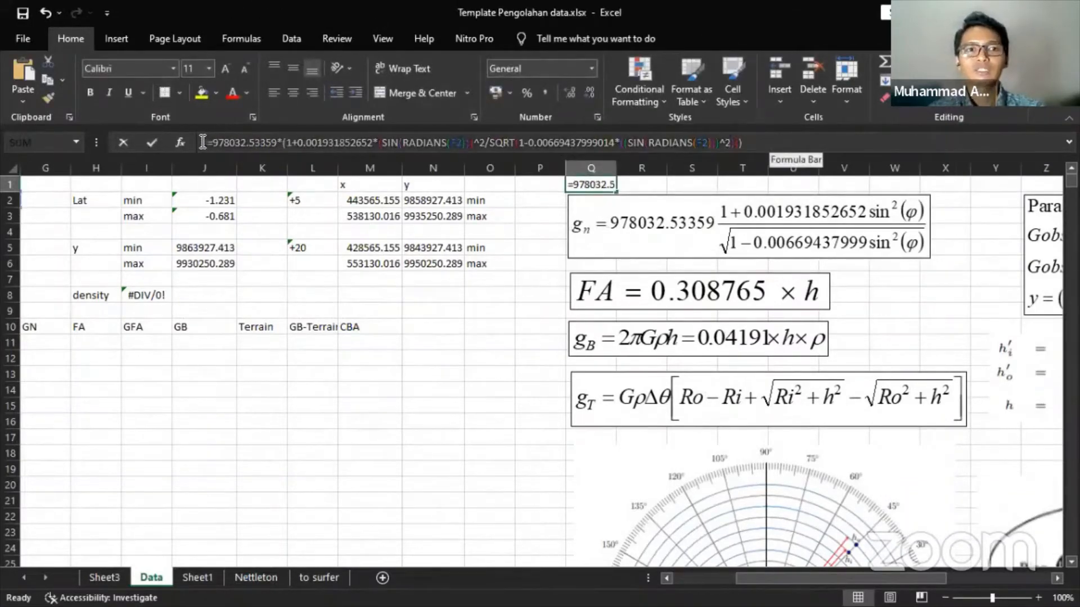
left_click(152, 143)
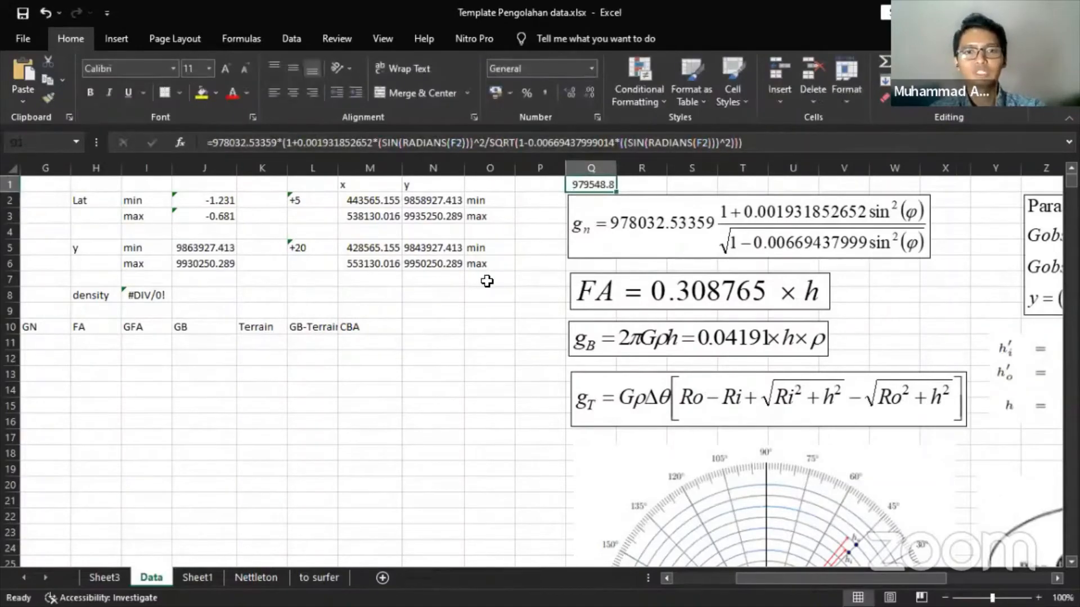
left_click_drag(759, 578, 650, 572)
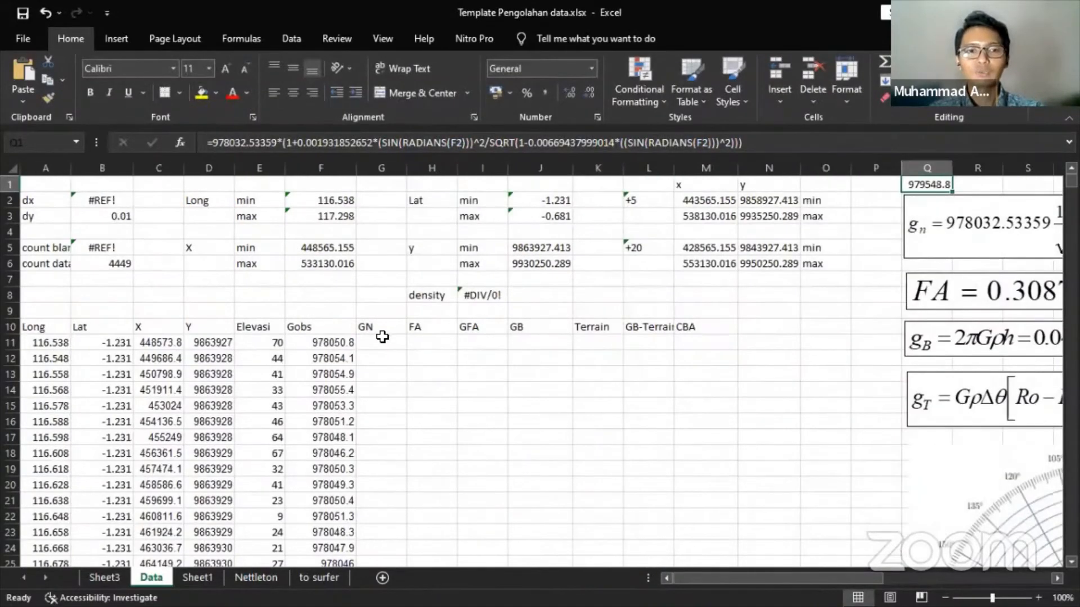
left_click(382, 337)
type("=978032.53359*(1+0.001931852652*(SIN(RADIANS(F2)))^2/SQRT(1-0.00669437999014*((SIN(RADIANS(F2)))^2)))")
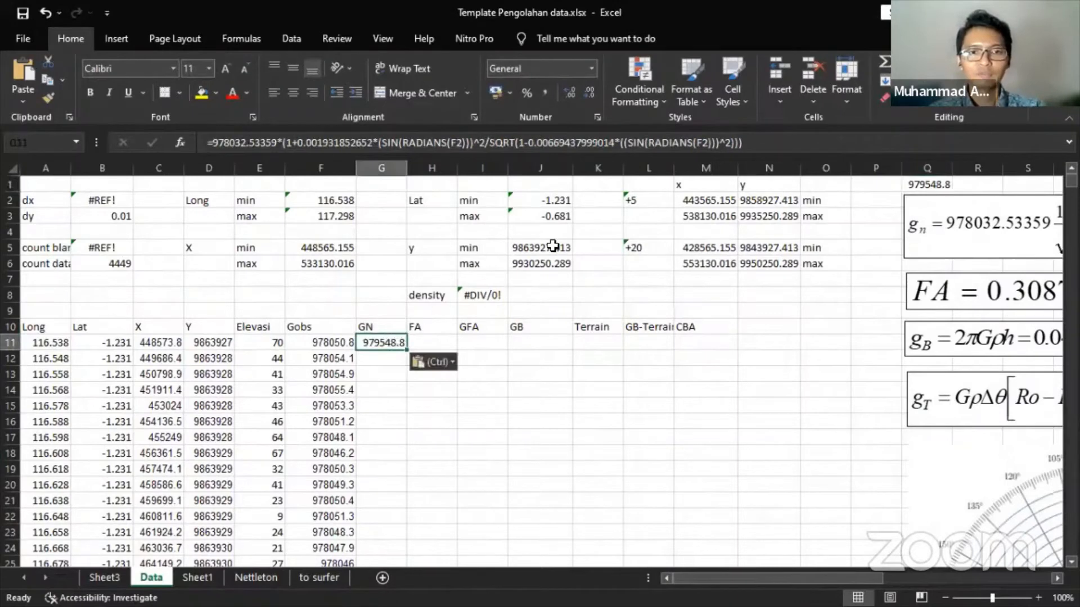
- Repoint both latitude references from F2 to B11 so G11 gives 978033.4
key("F2")
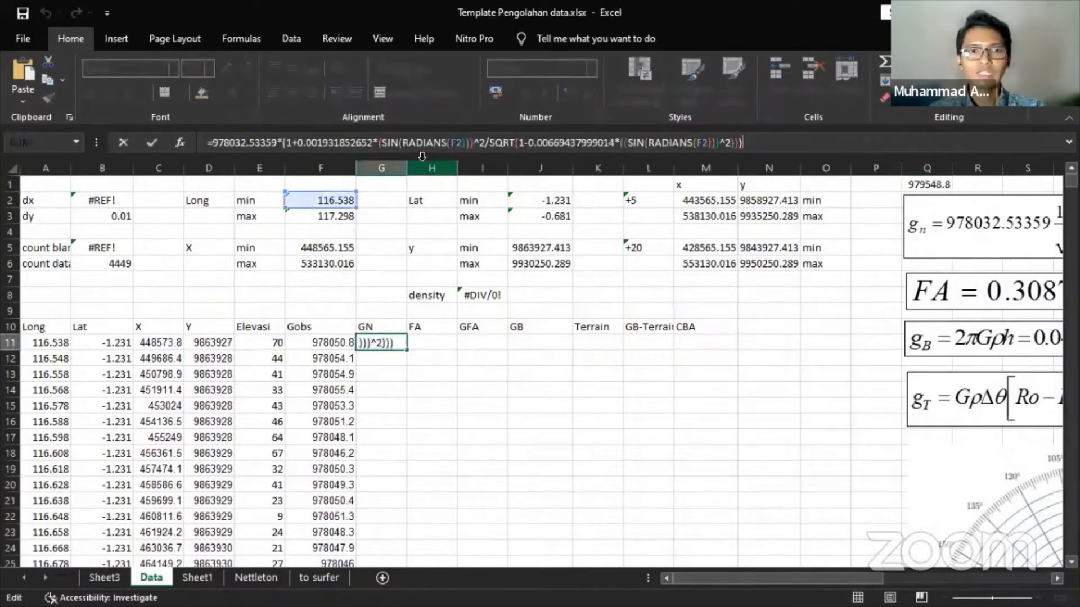
left_click(455, 148)
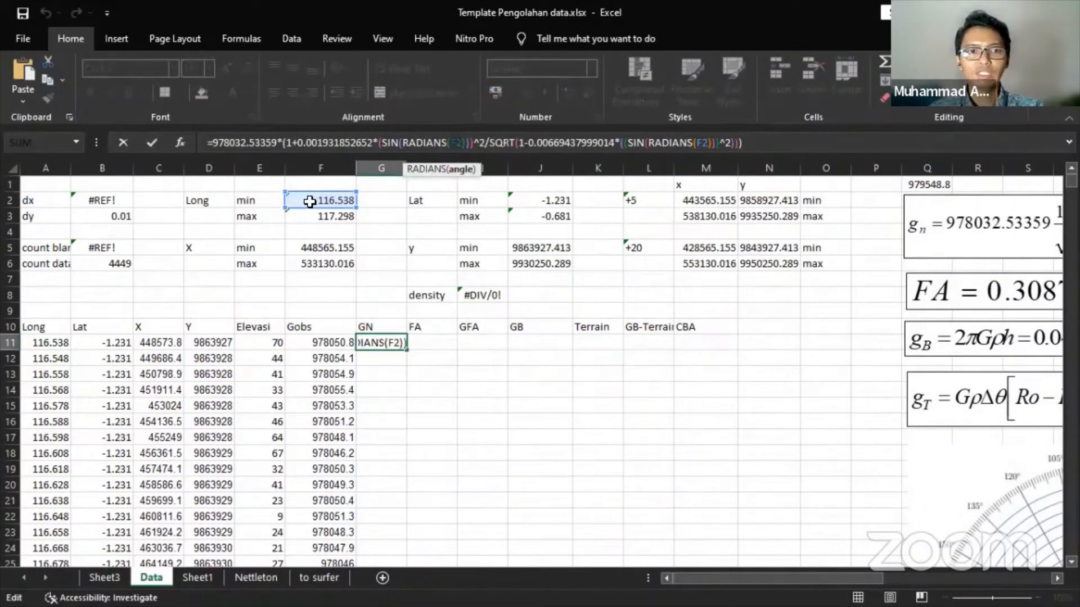
left_click(163, 340)
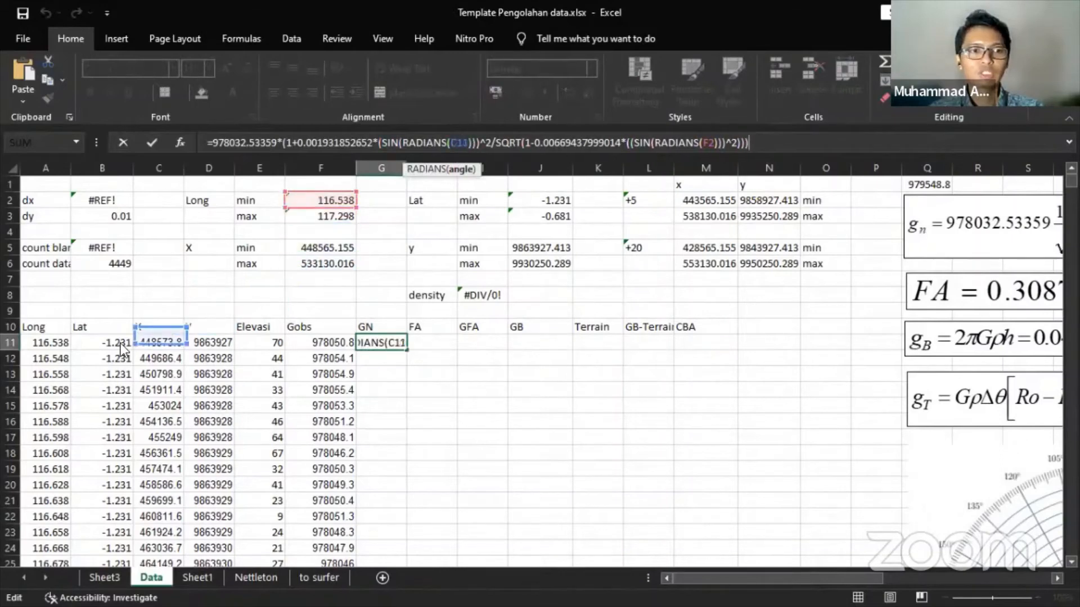
left_click(113, 346)
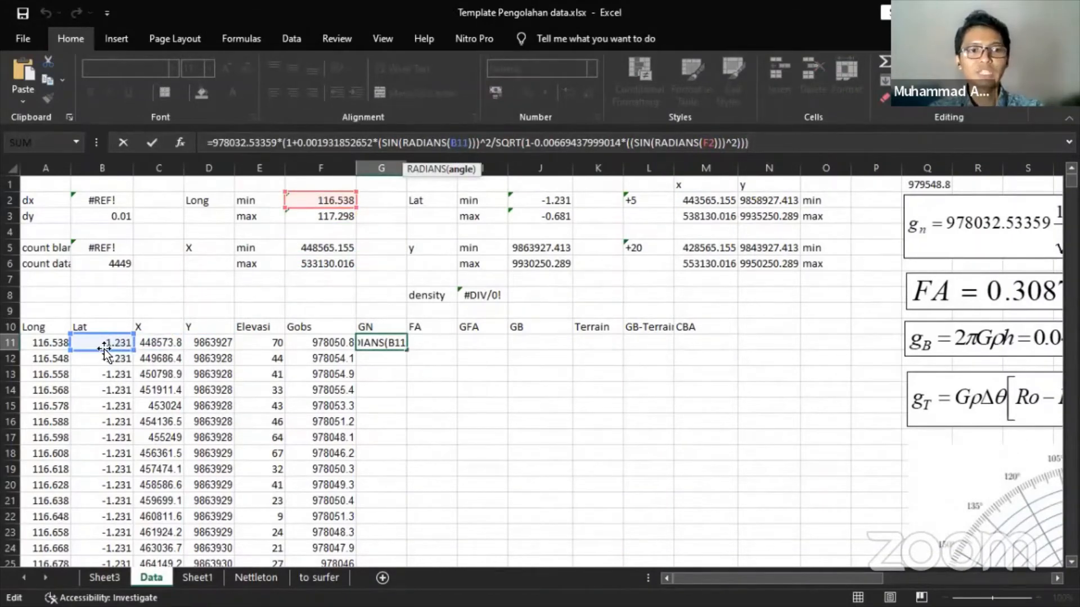
left_click_drag(335, 207, 116, 341)
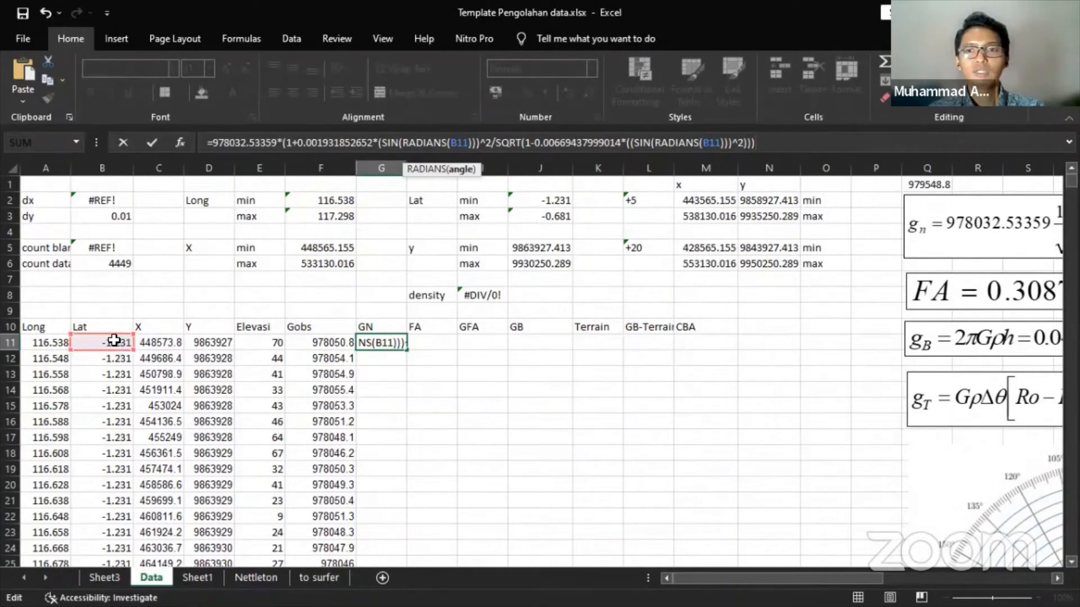
key("Return")
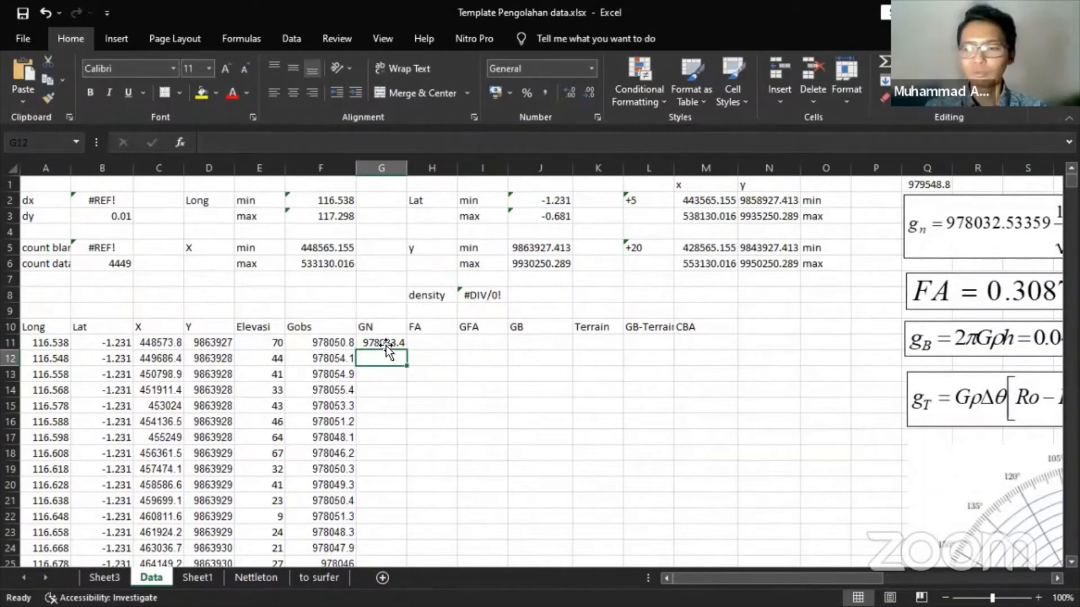
left_click(386, 344)
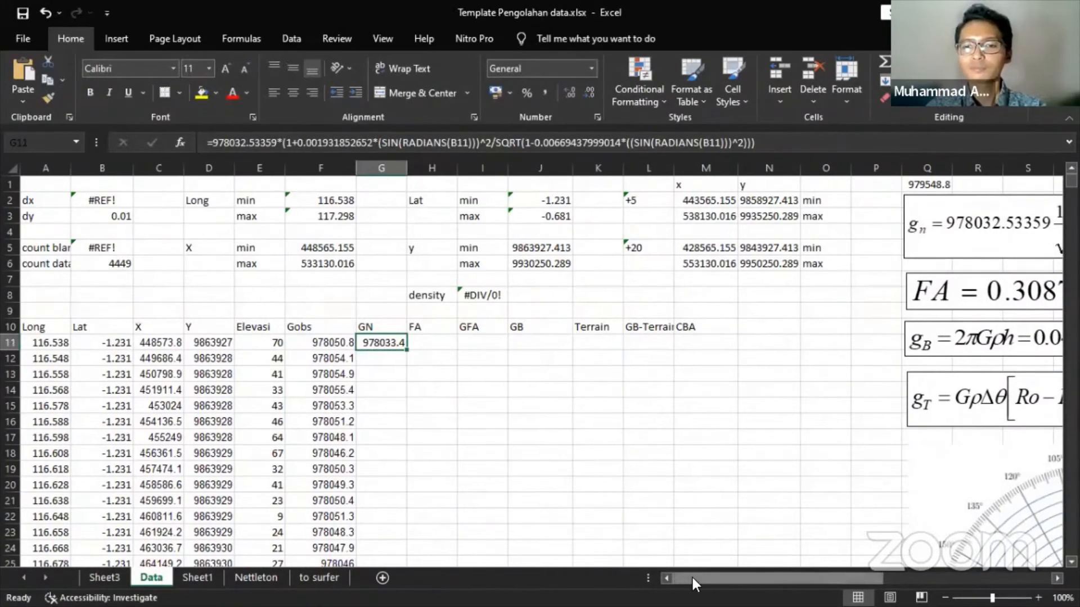
left_click_drag(693, 578, 731, 575)
left_click(583, 247)
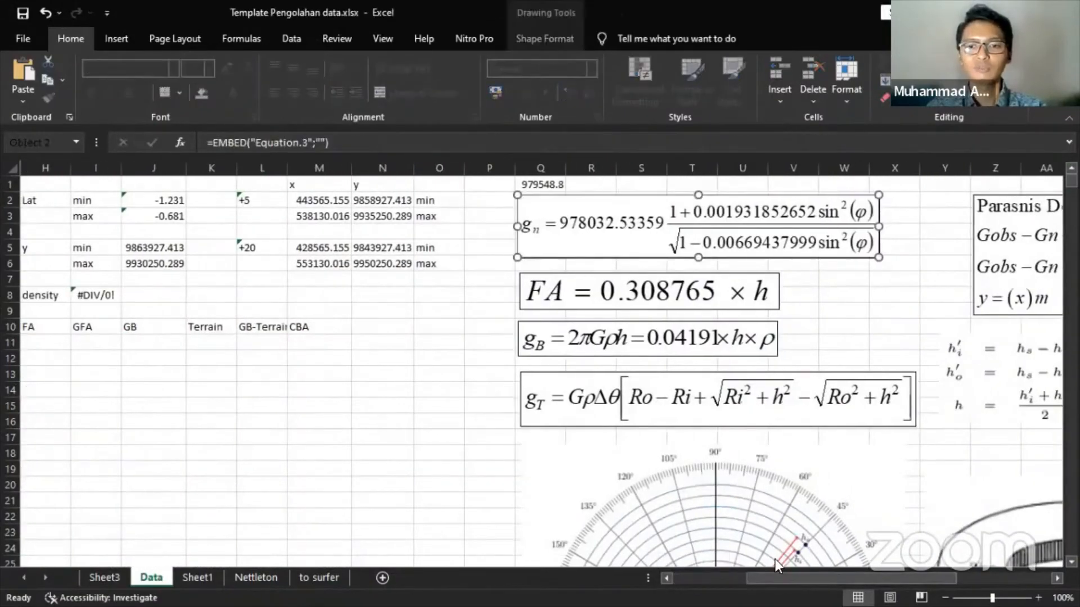
- Enter =0.308765*E11 in H11 for a free-air correction of 21.61355
left_click_drag(785, 579, 713, 579)
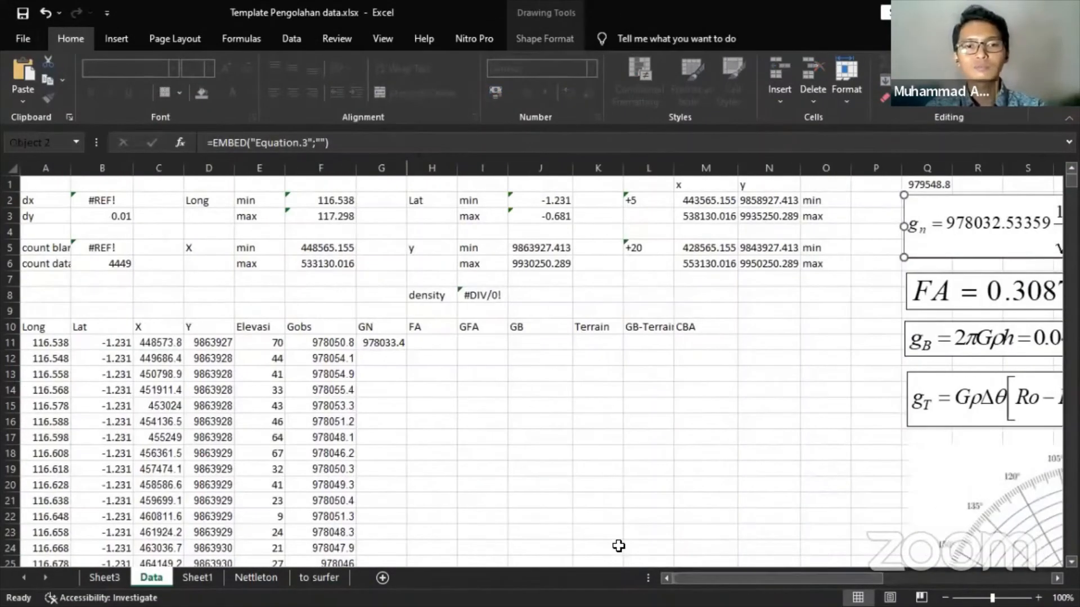
left_click(426, 339)
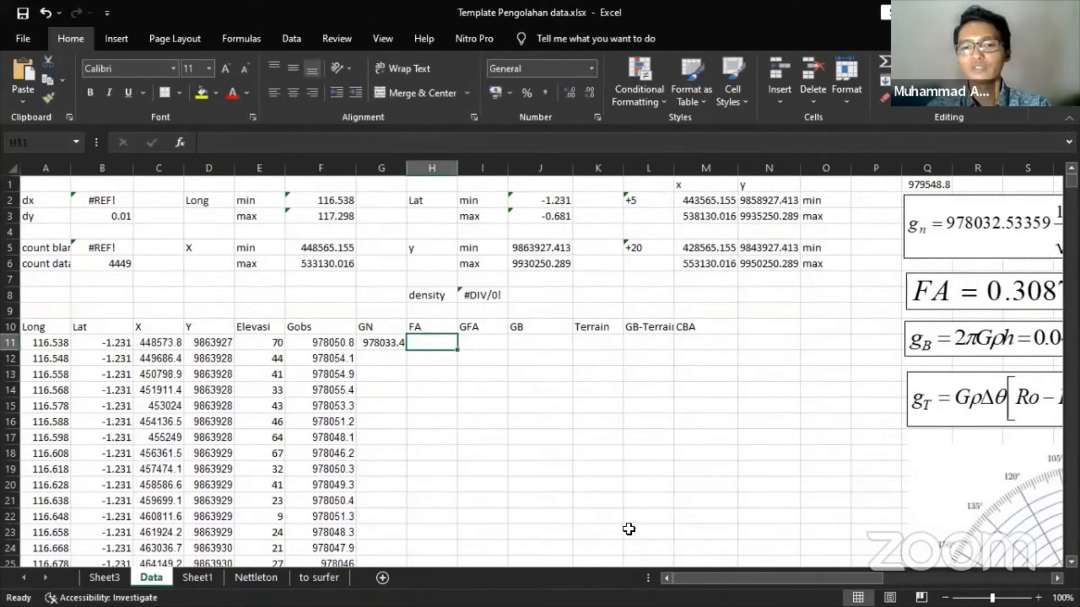
left_click_drag(751, 579, 772, 584)
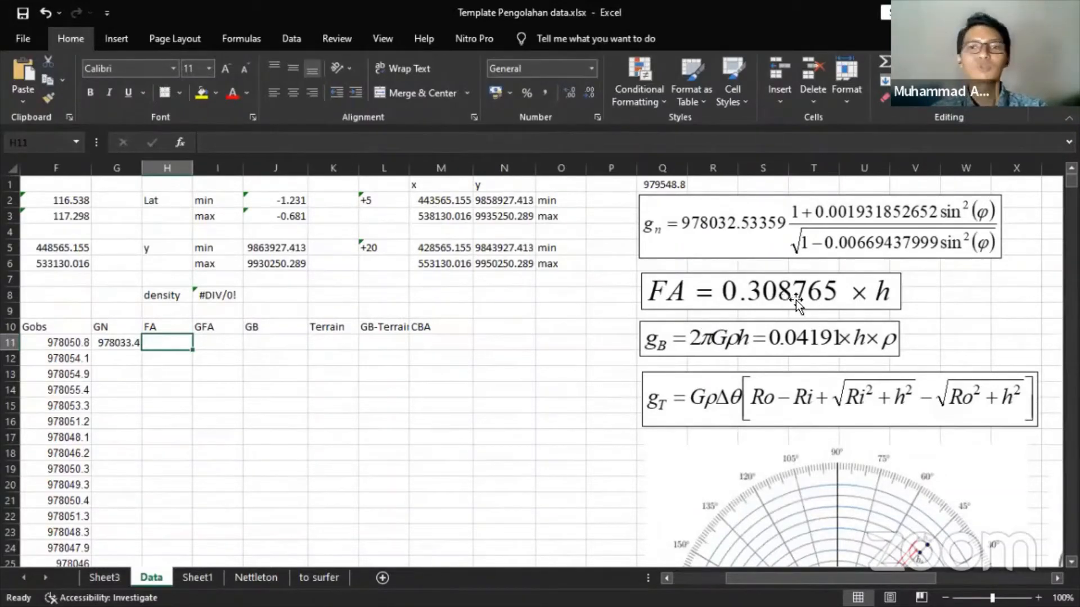
left_click_drag(834, 578, 748, 578)
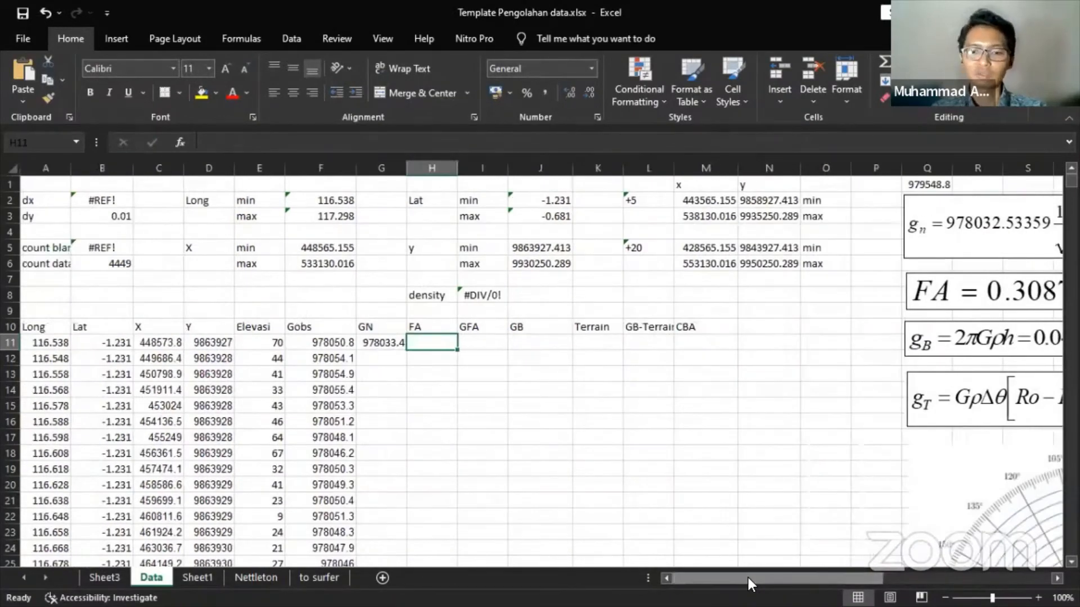
type("=")
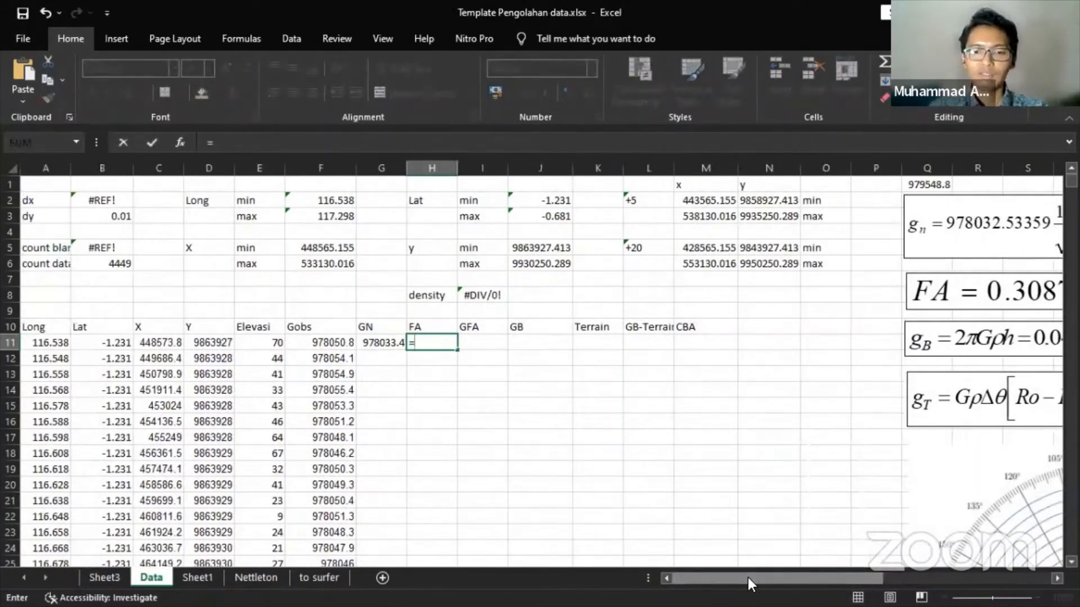
type("0.308")
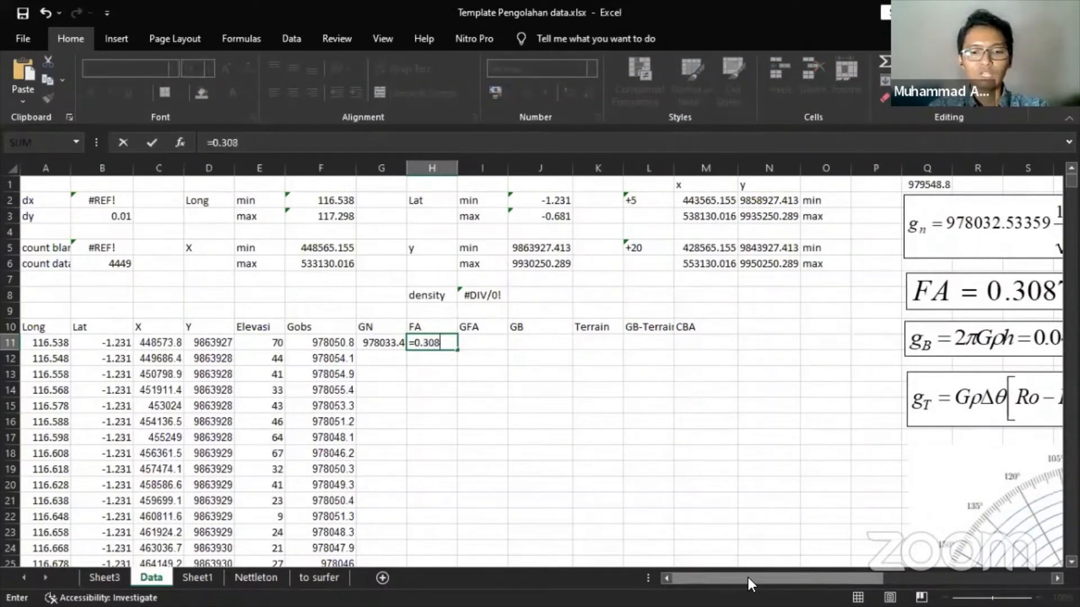
type("765")
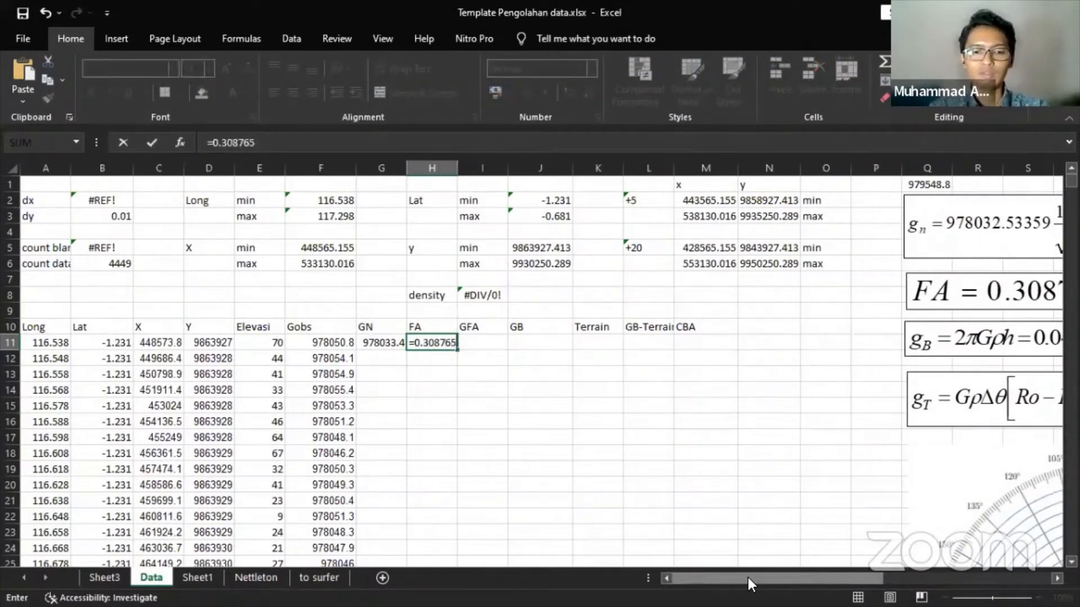
type("*")
key("Left")
key("Left")
key("Left")
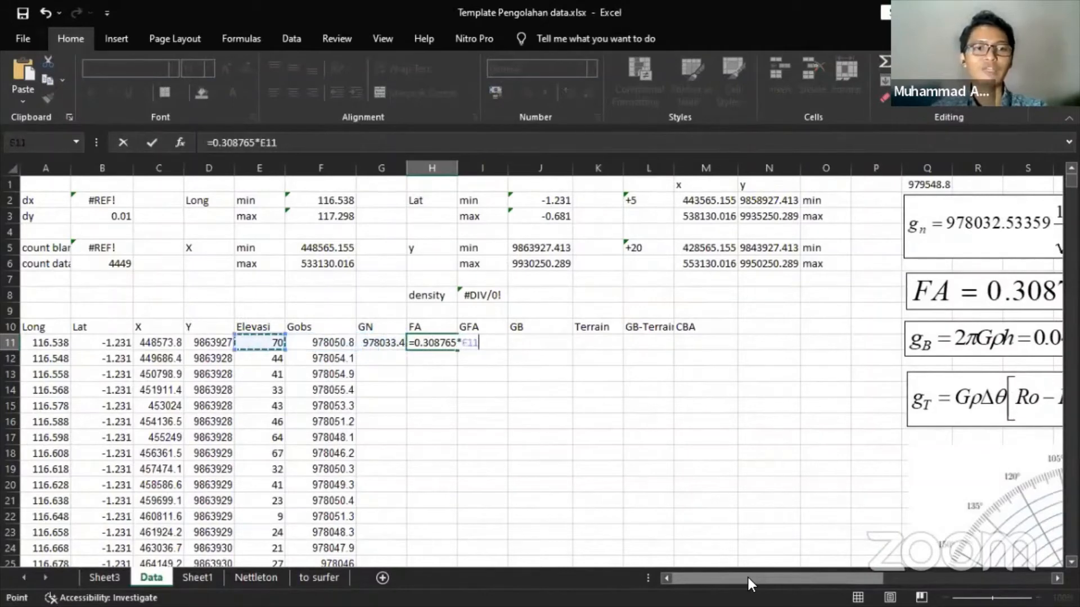
key("Return")
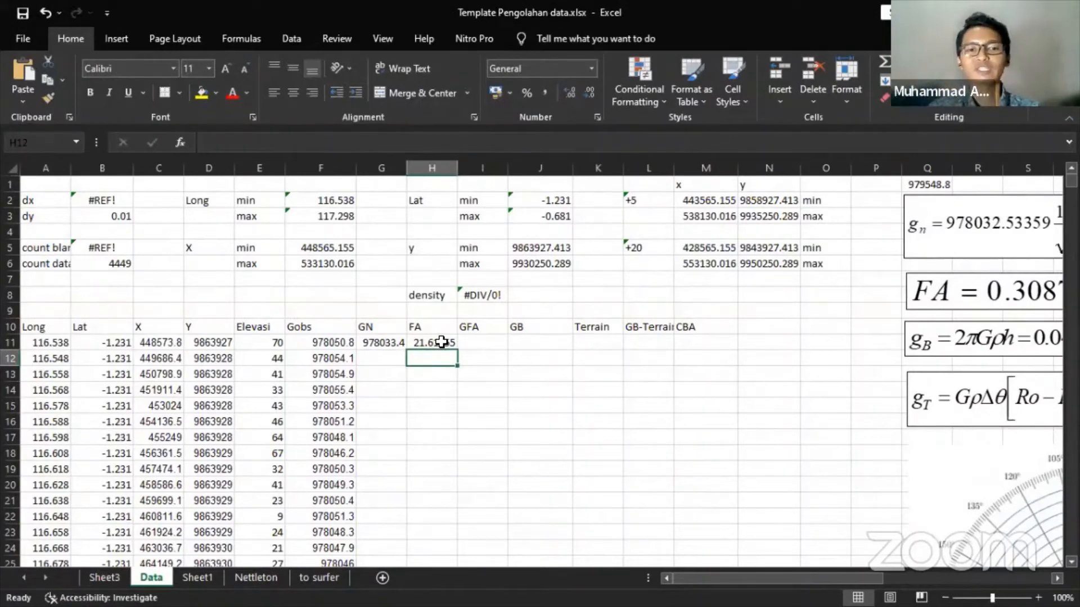
left_click(441, 342)
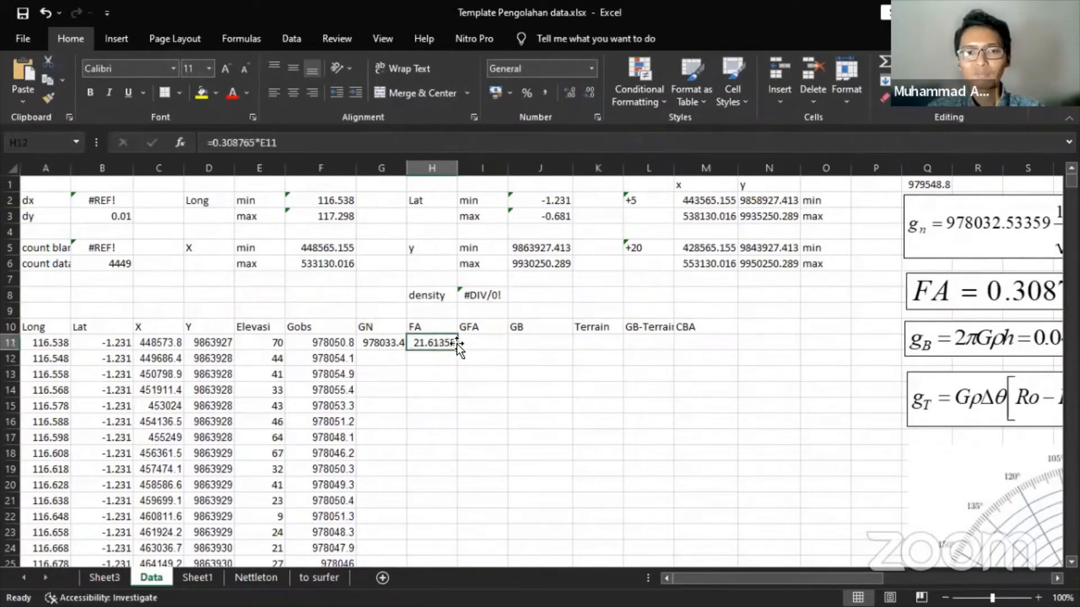
left_click(470, 342)
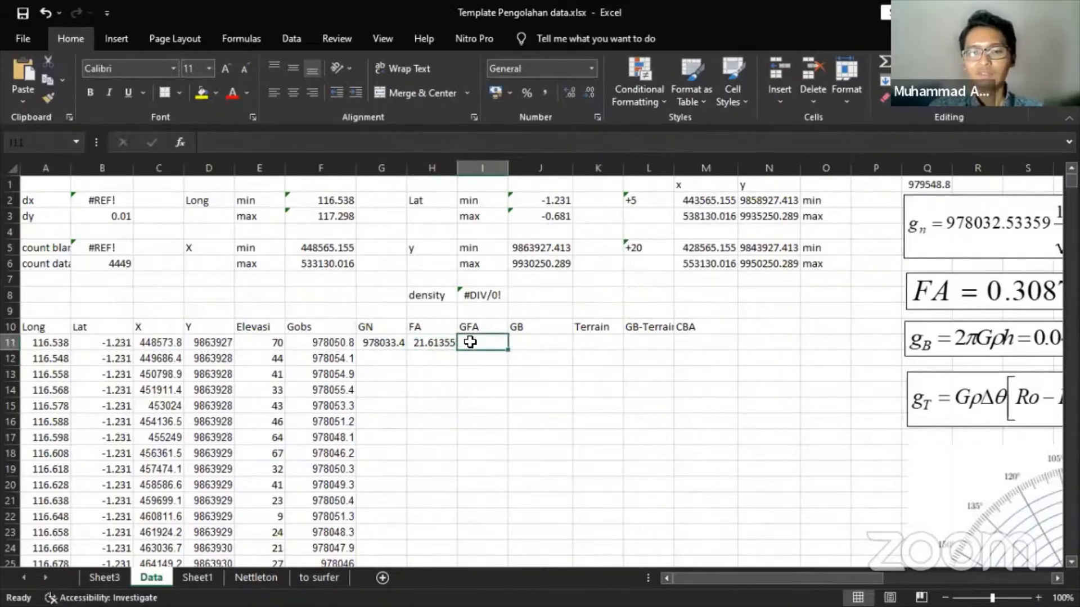
- Enter =F11-G11+H11 in I11 for a free-air anomaly of 39.00793
type("=")
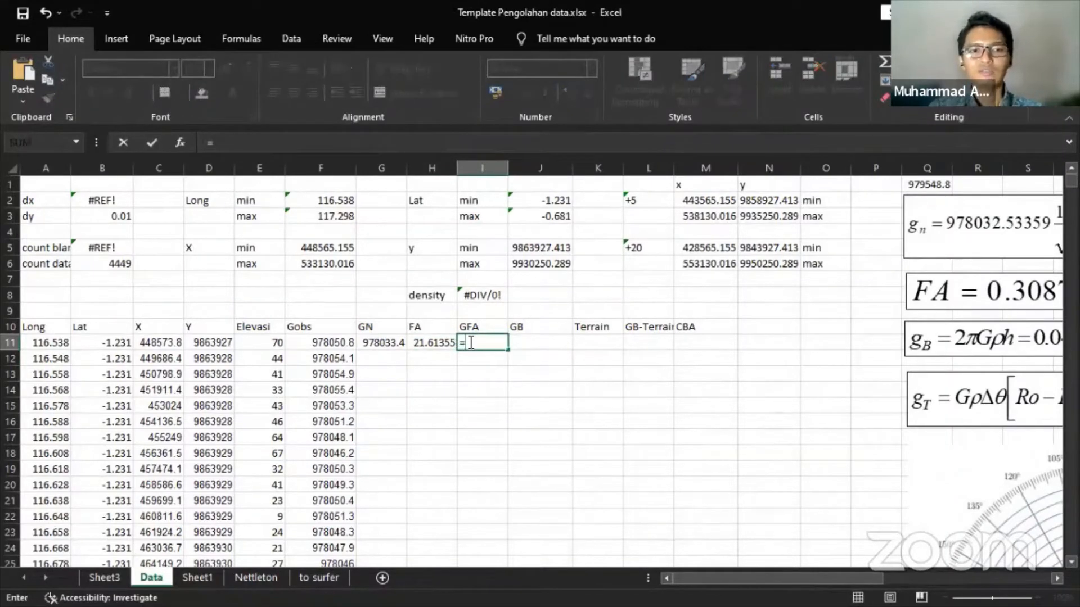
key("Left")
key("Left")
key("Left")
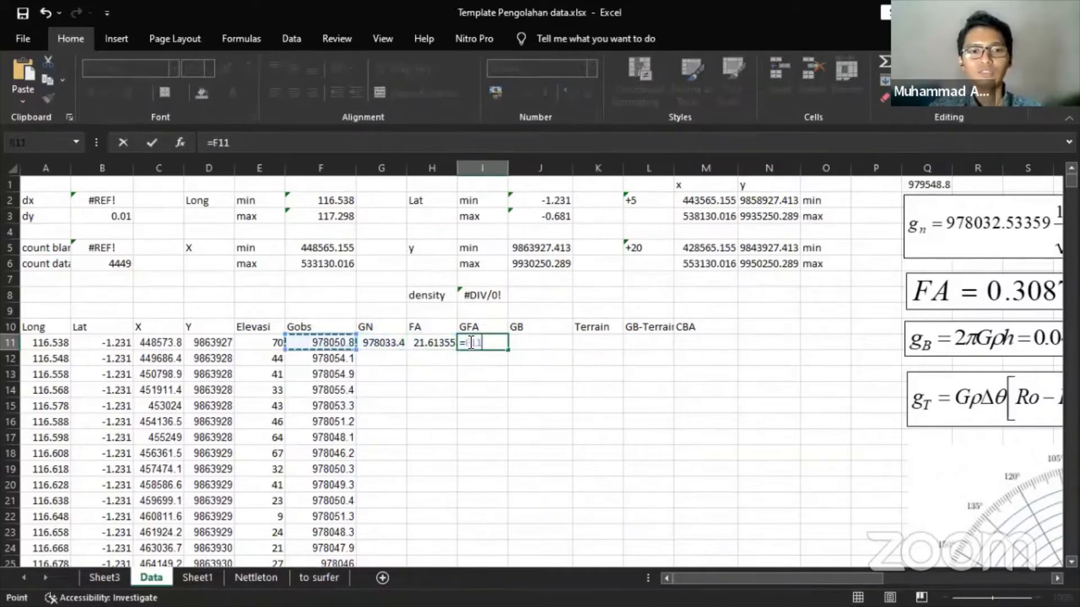
type("-")
key("Left")
key("Left")
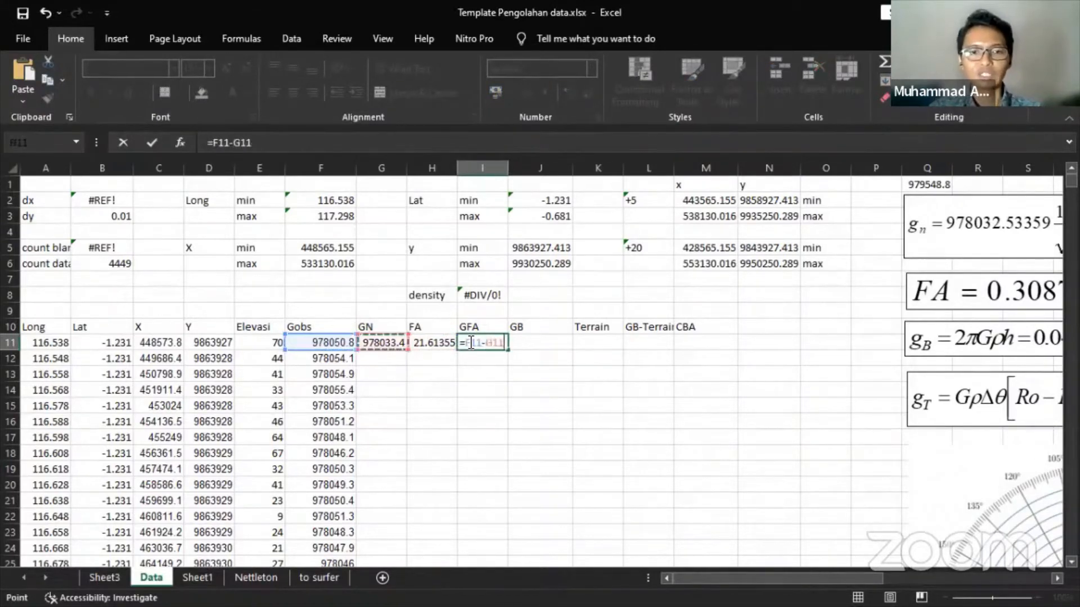
type("+")
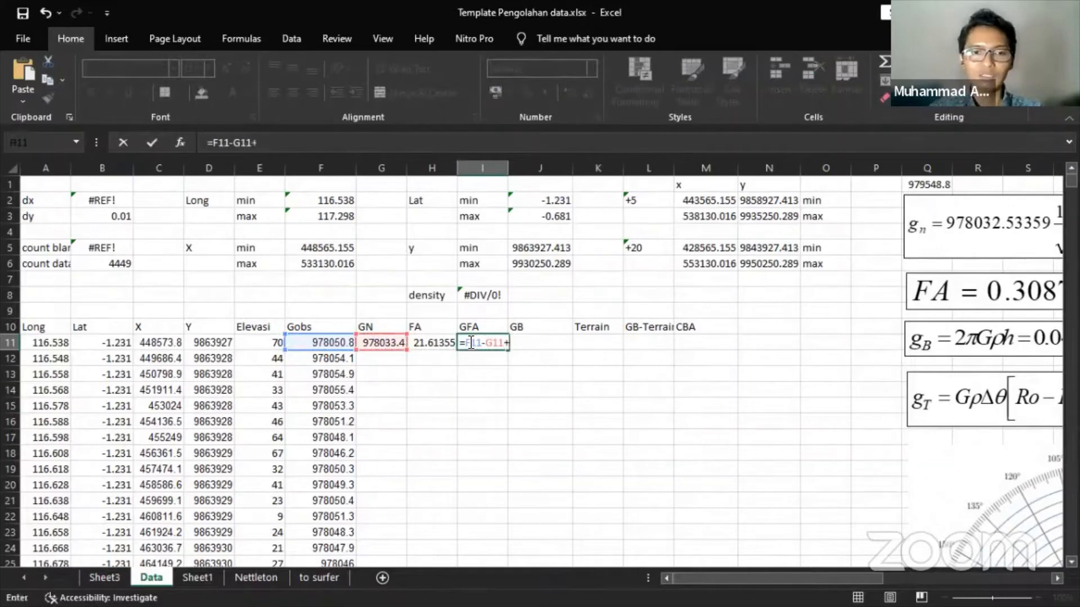
key("Left")
key("Return")
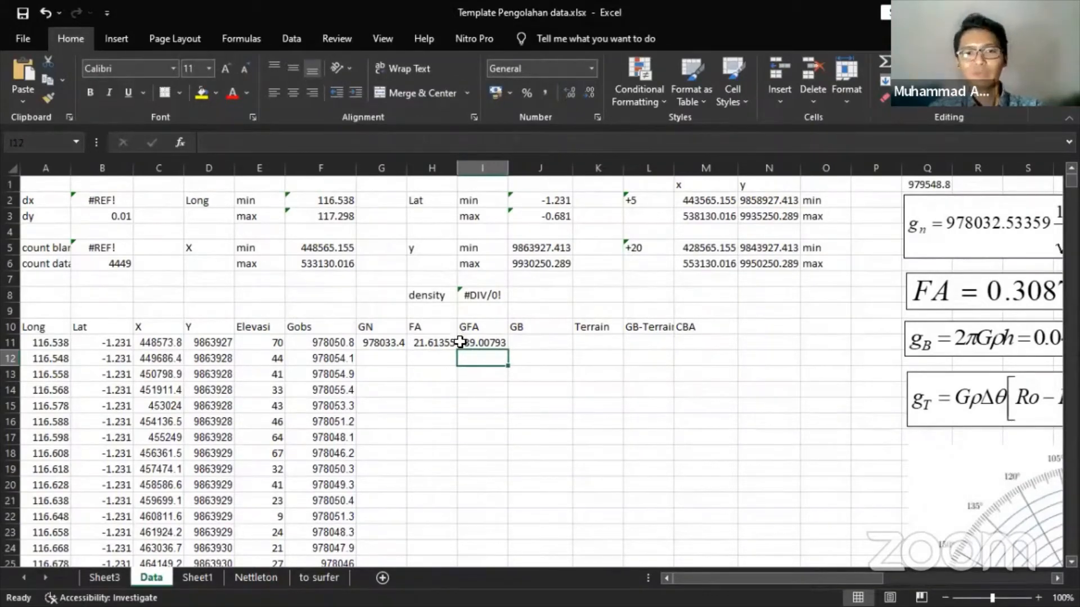
left_click(445, 344)
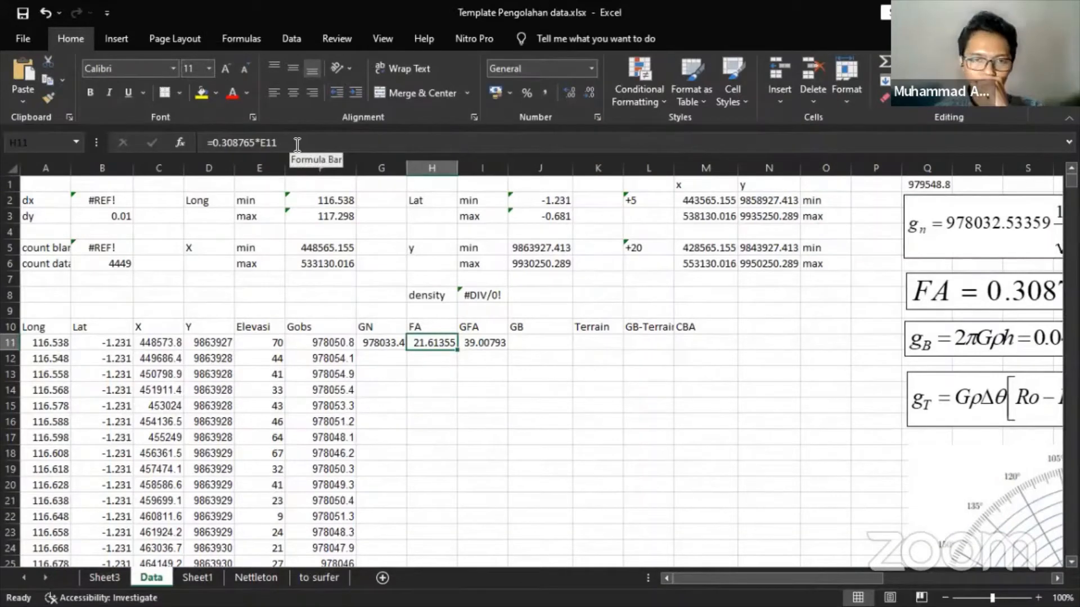
left_click(491, 348)
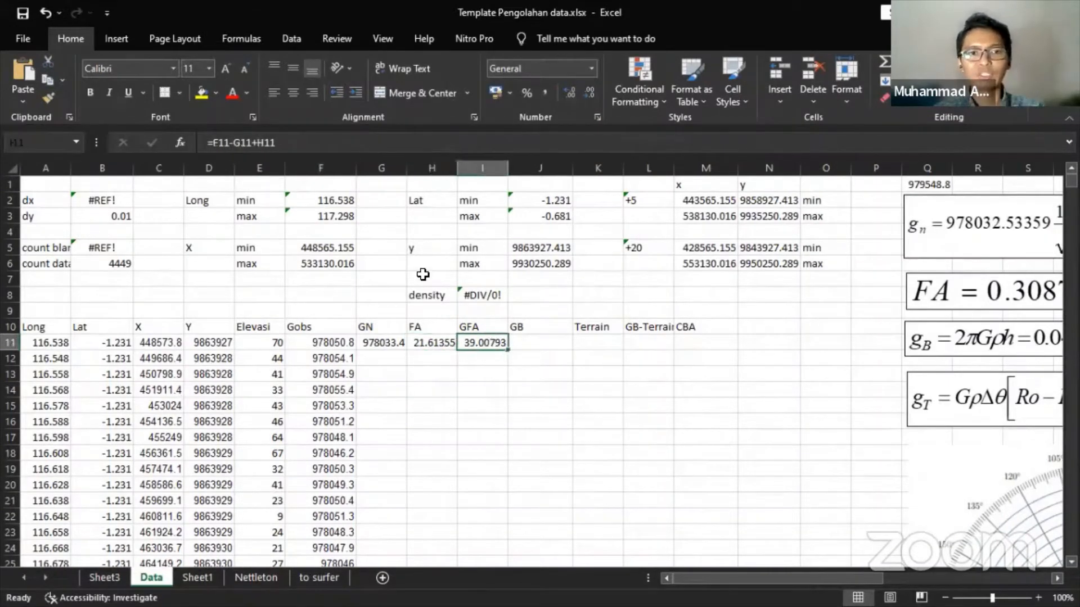
left_click(256, 144)
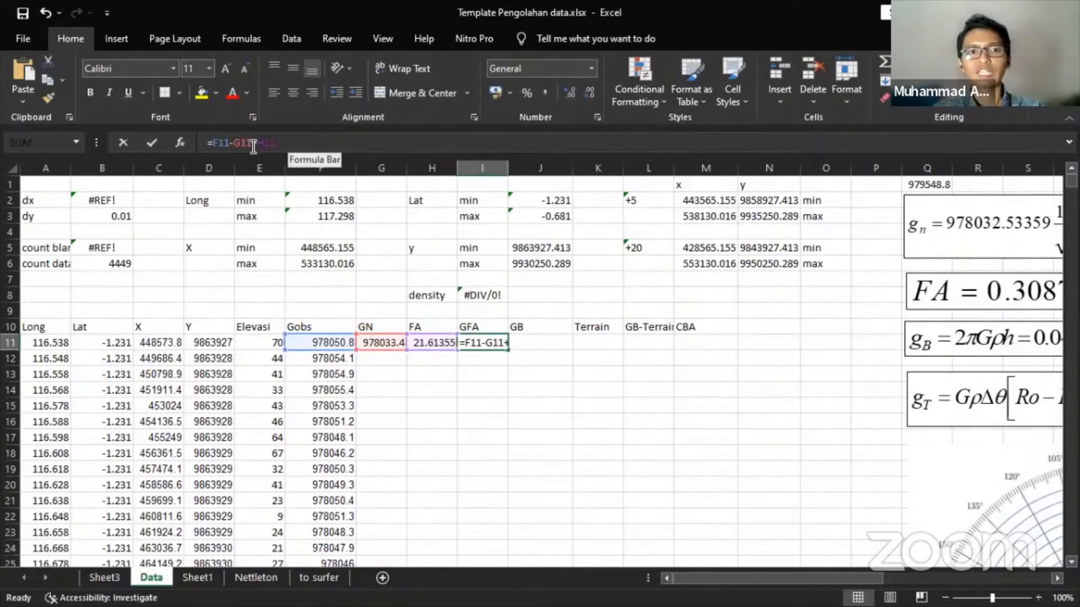
key("Escape")
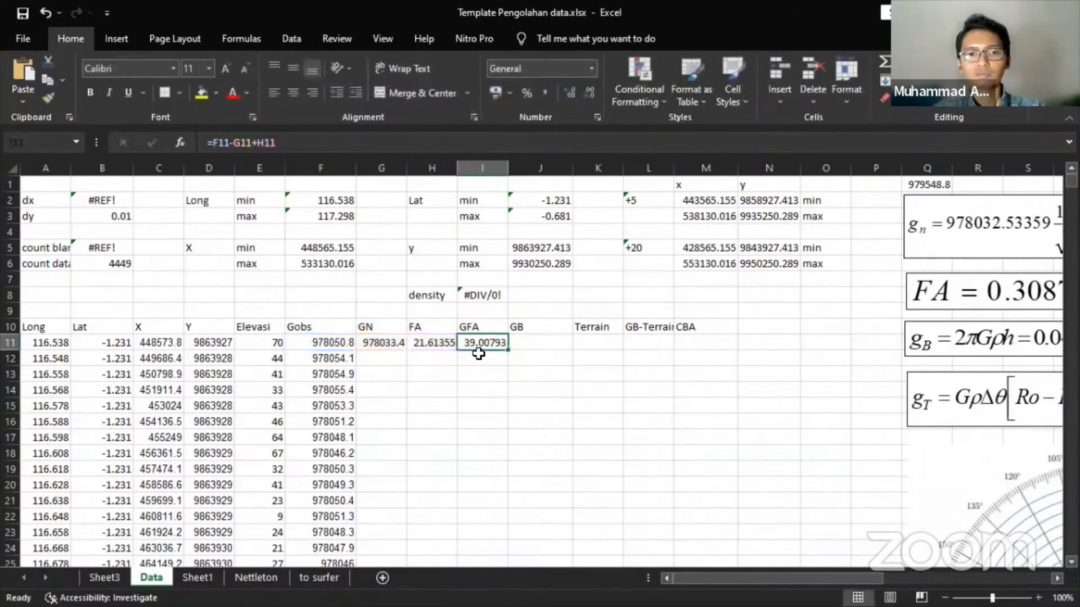
left_click(529, 343)
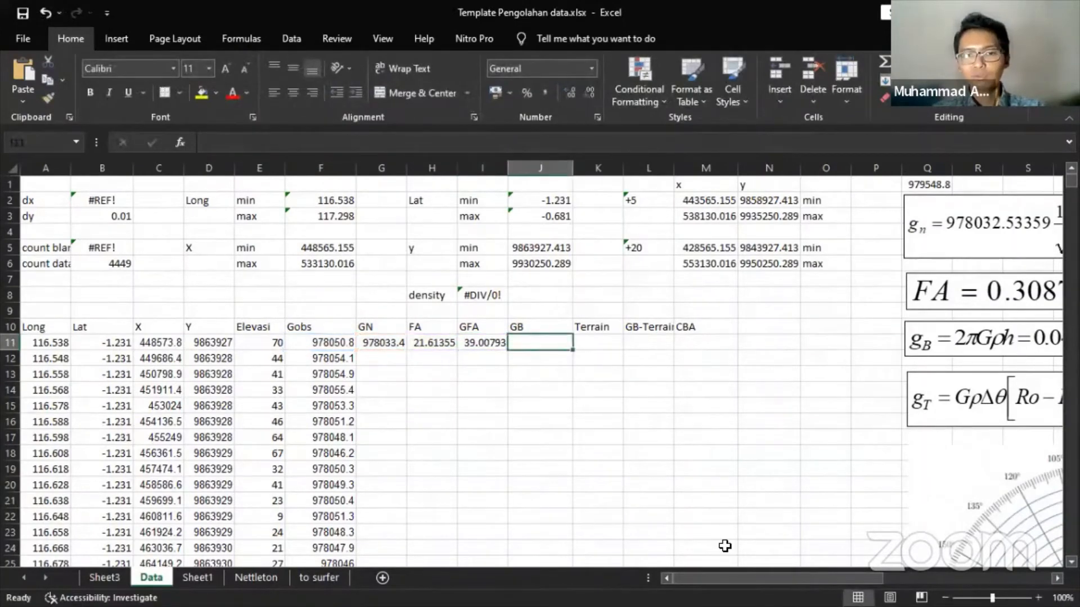
left_click_drag(772, 578, 800, 579)
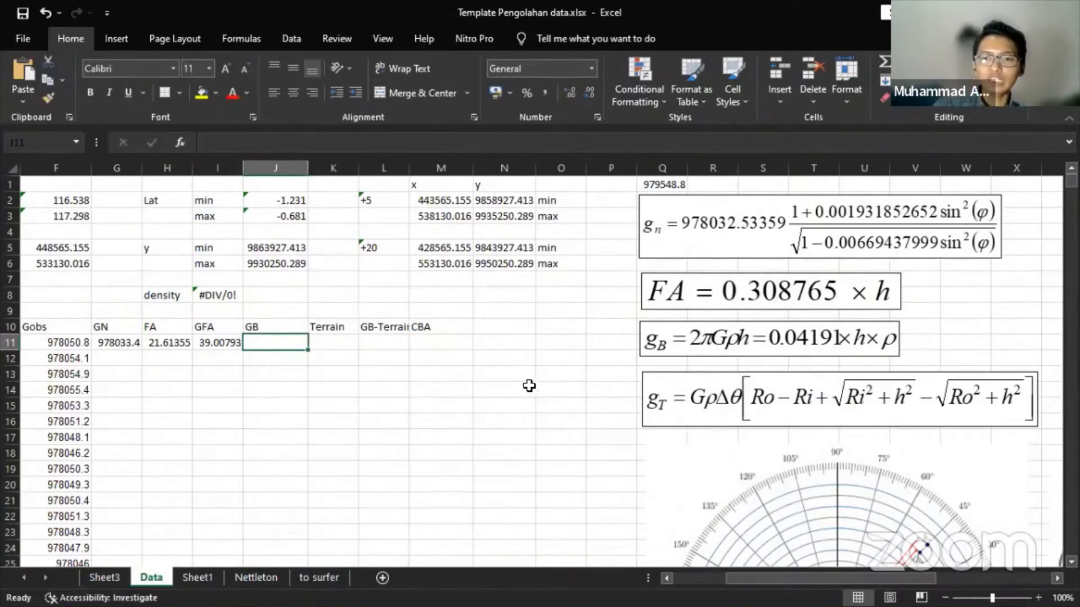
- Enter =0.04194*E11 in J11 for a Bouguer correction of 2.9358
type("=0")
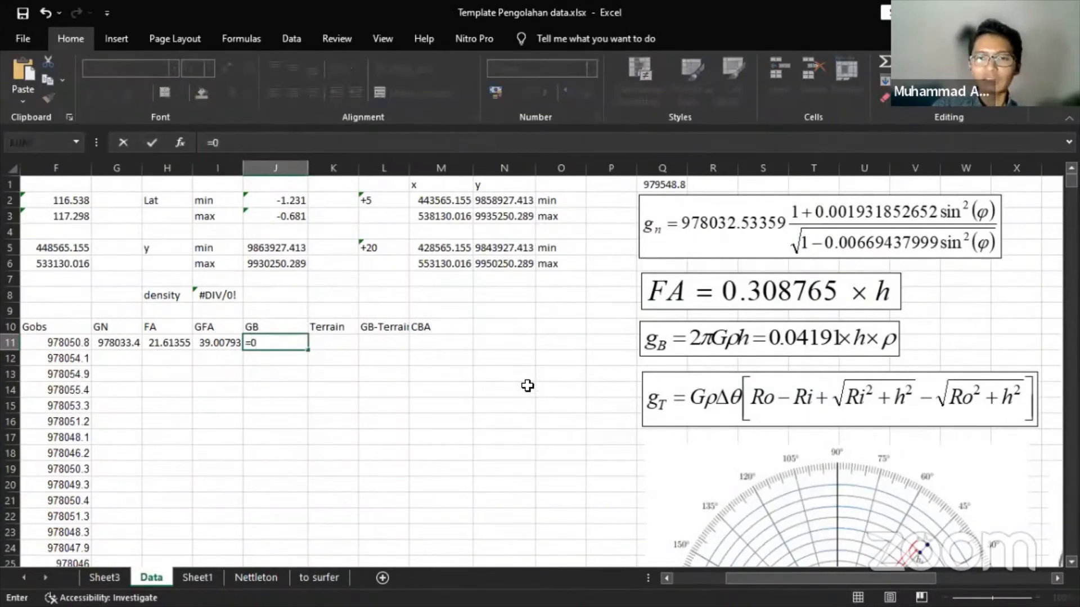
type(".041")
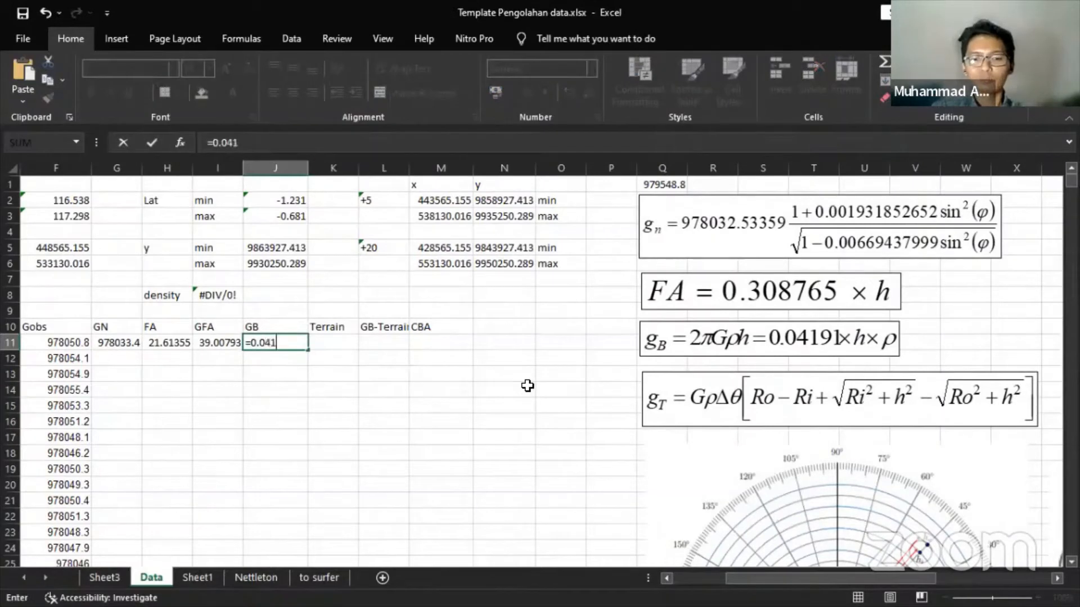
type("94")
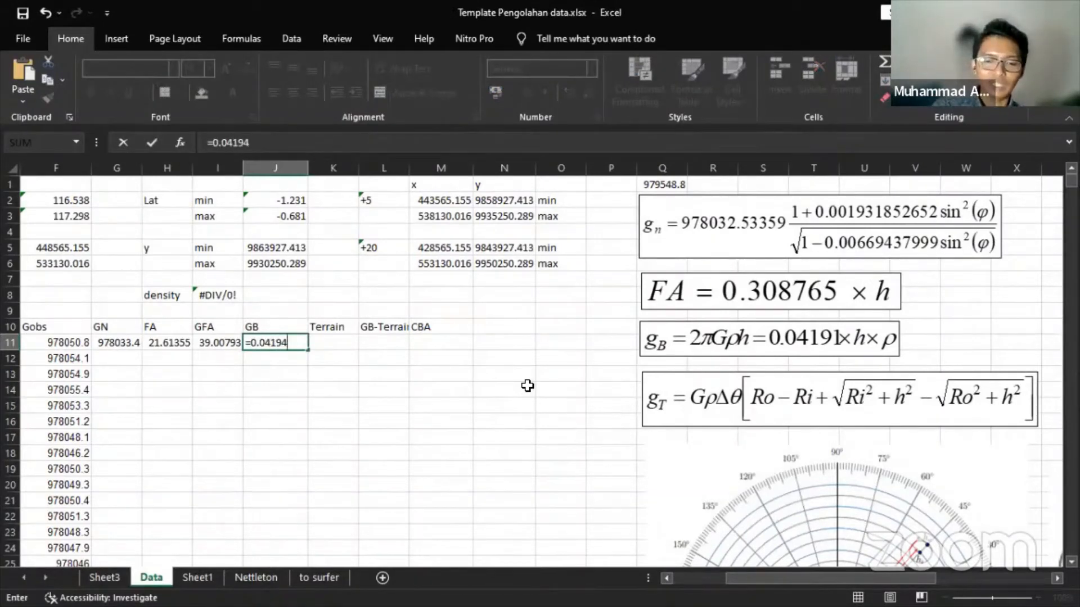
type("*")
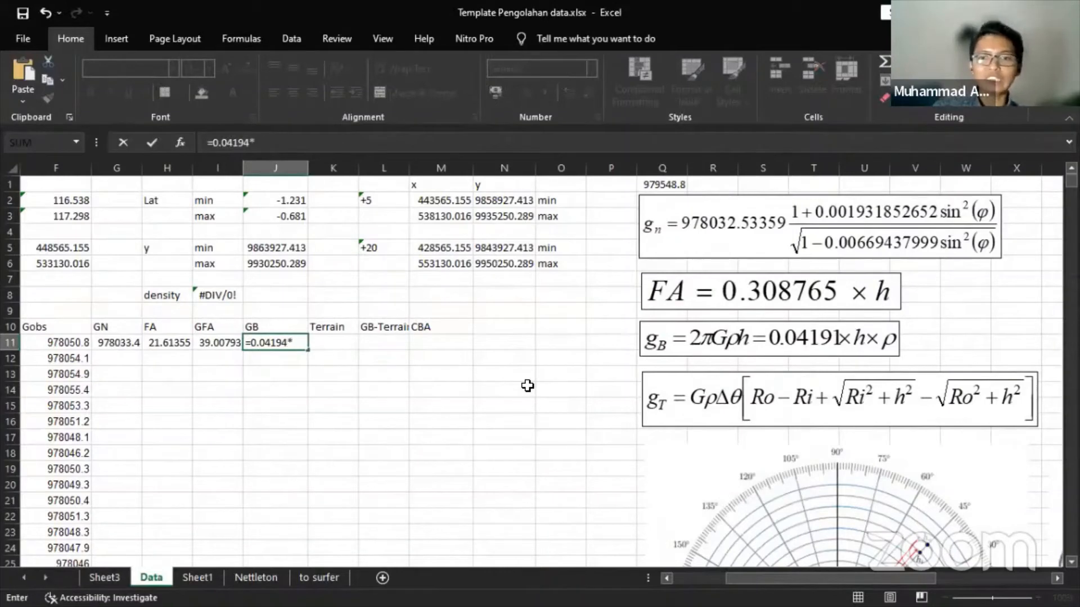
key("Left")
key("Left")
key("Left")
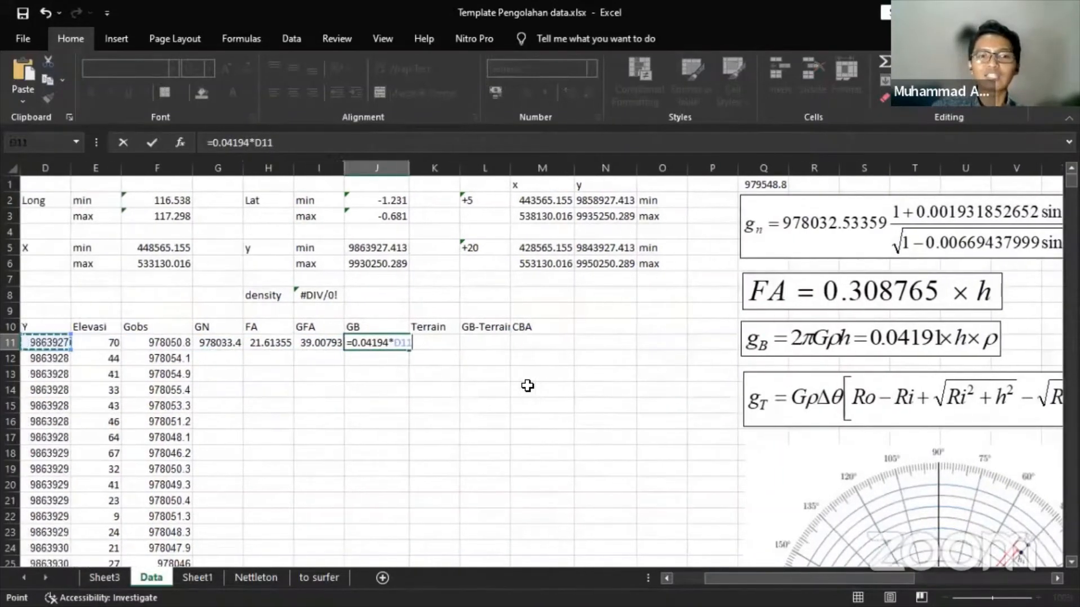
key("Right")
key("Return")
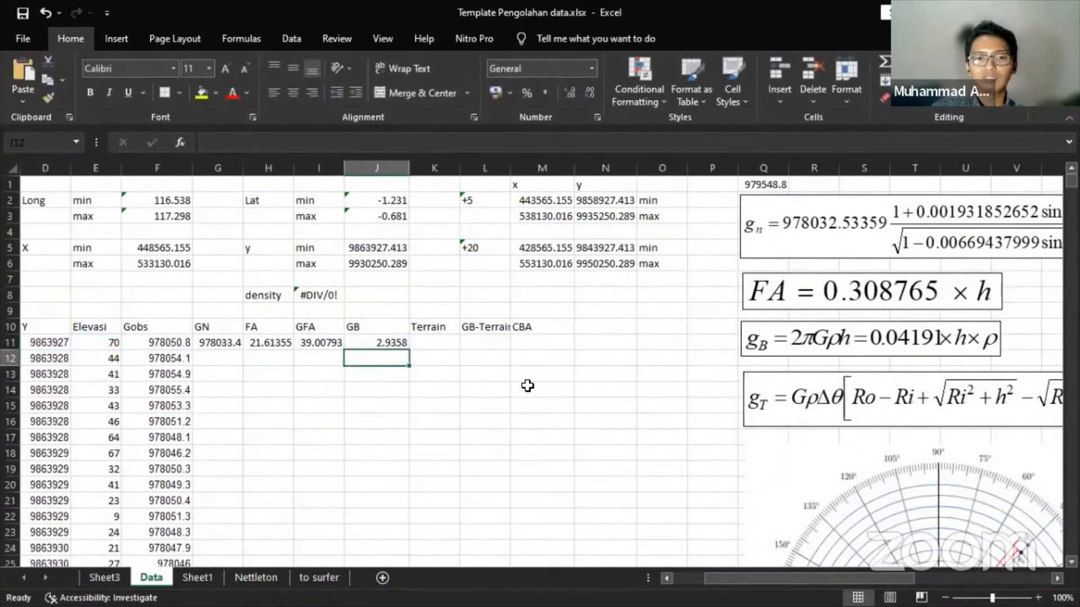
key("Up")
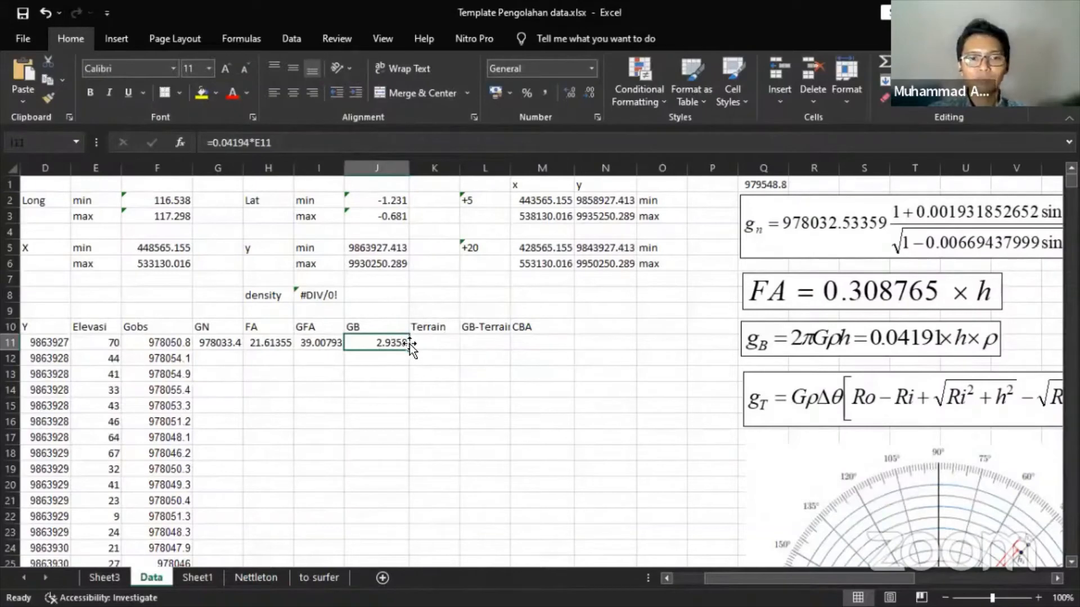
- Fill the GN, FA, GFA and GB formulas from row 11 down all data rows
left_click(454, 337)
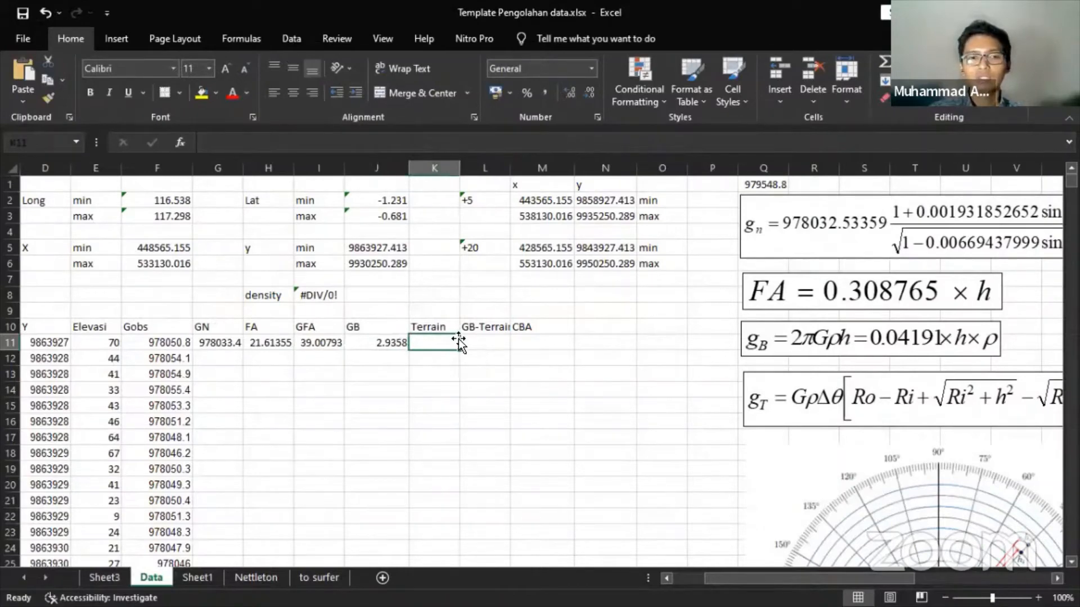
left_click_drag(219, 341, 379, 342)
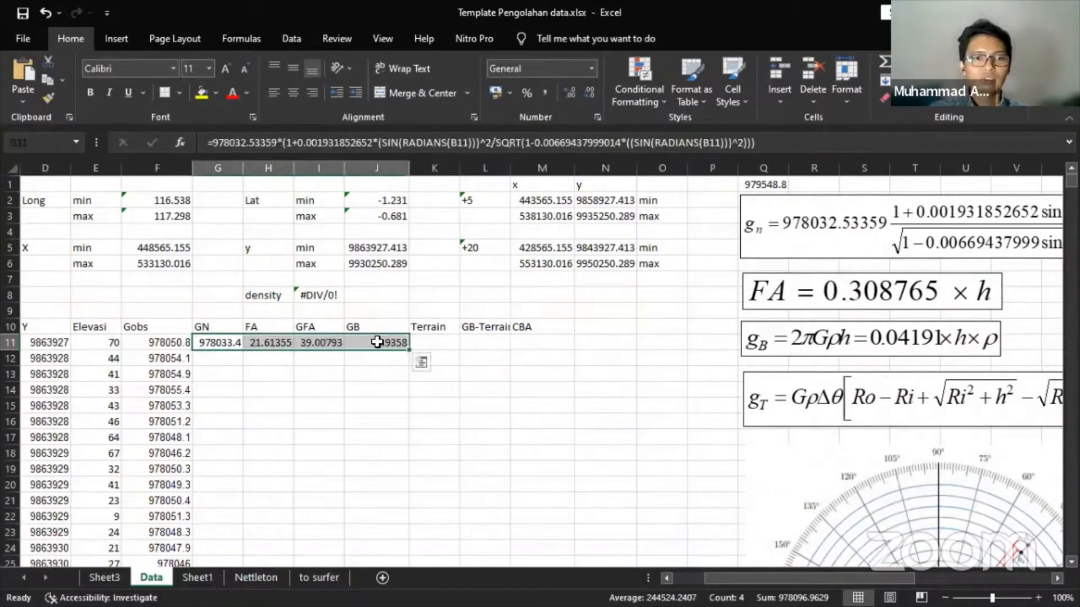
left_click_drag(217, 342, 374, 346)
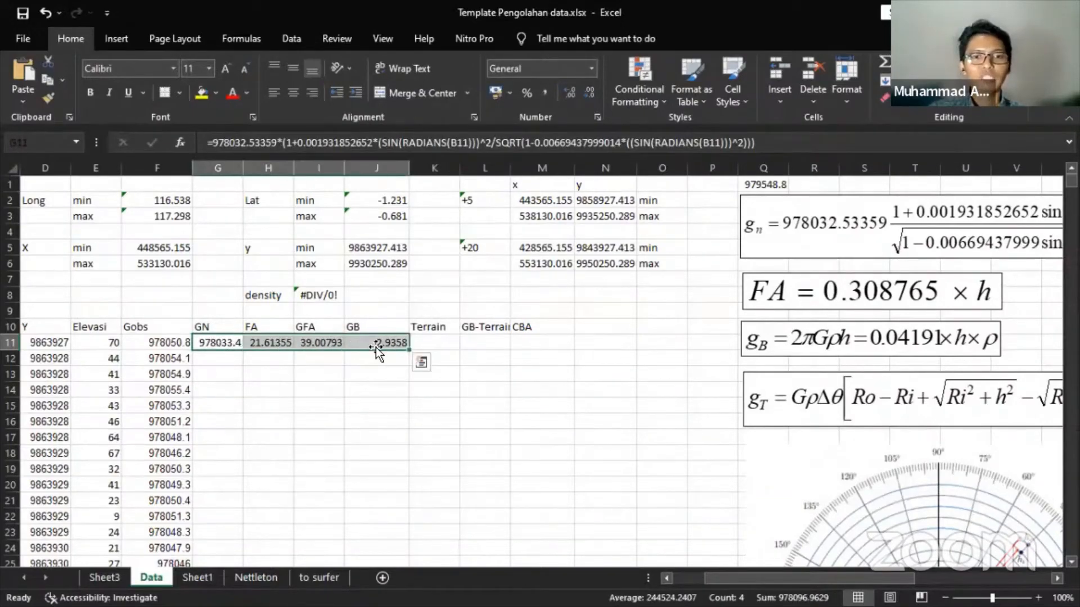
scroll(231, 366, "down", 5)
scroll(231, 367, "up", 5)
left_click(231, 355)
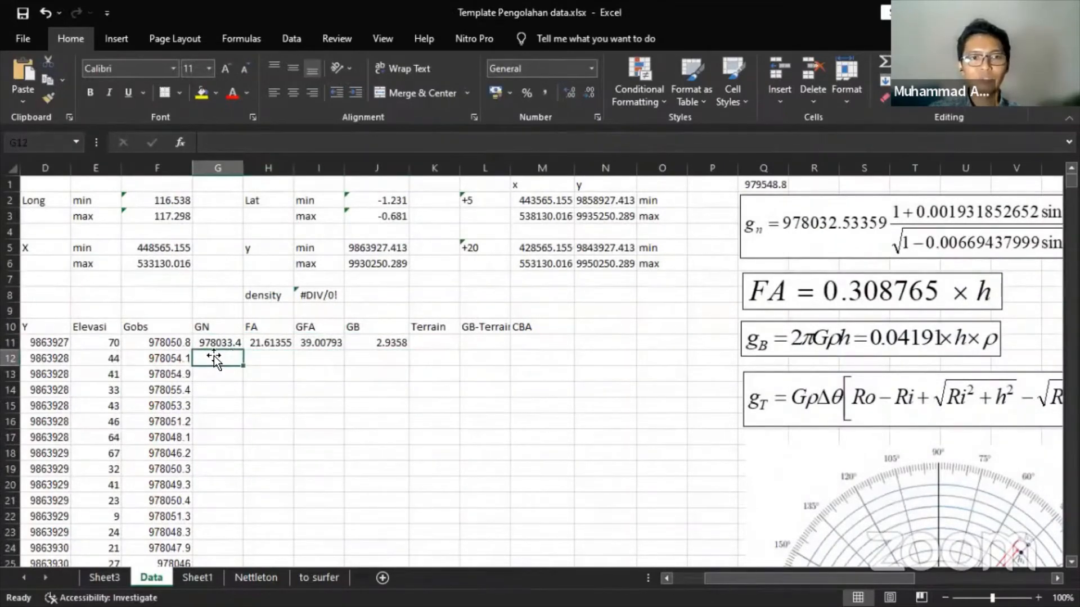
left_click_drag(219, 343, 374, 341)
left_click(229, 343)
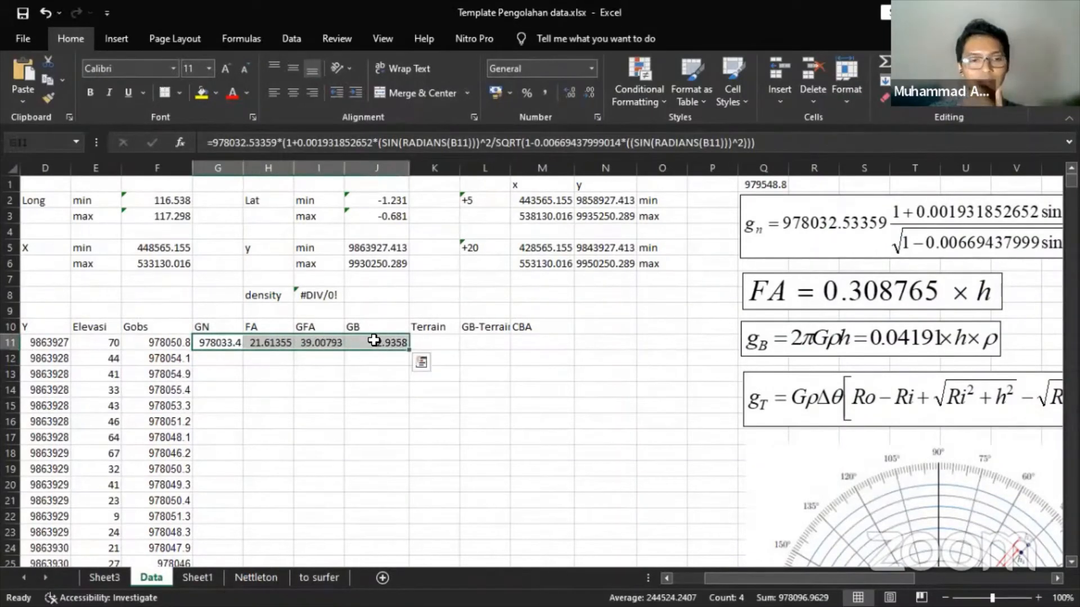
double_click(410, 352)
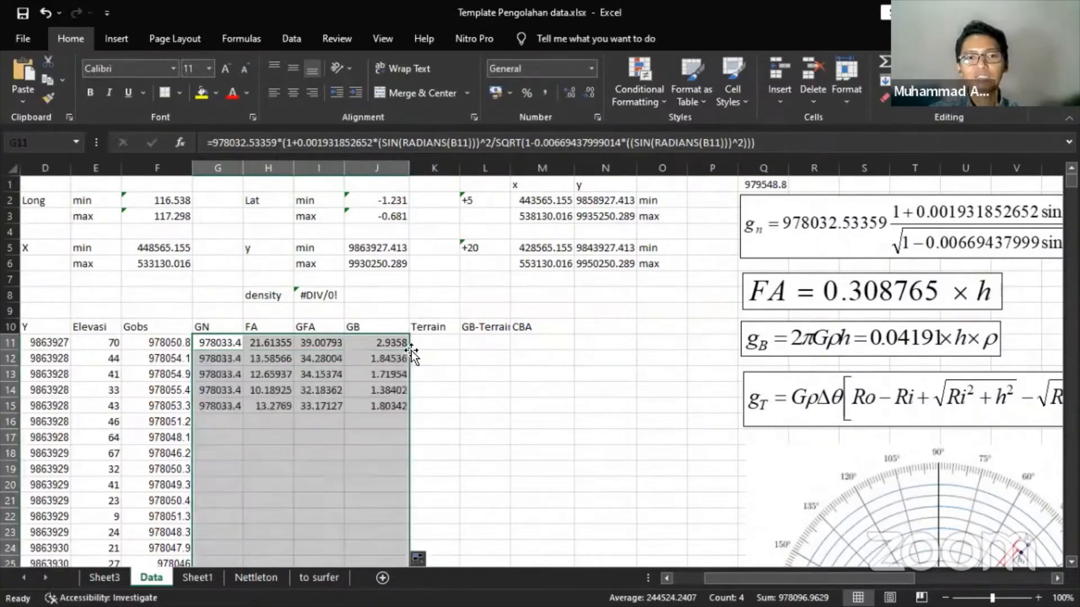
- Check that the FA column is filled through the last data row, 4459
scroll(371, 337, "down", 6)
scroll(354, 325, "down", 10)
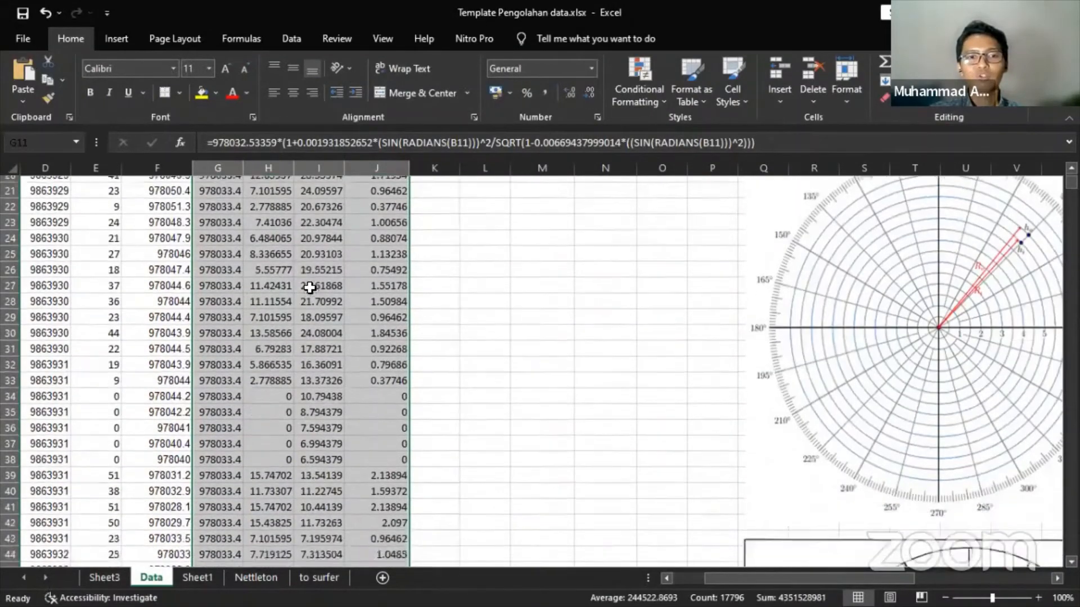
scroll(290, 302, "down", 20)
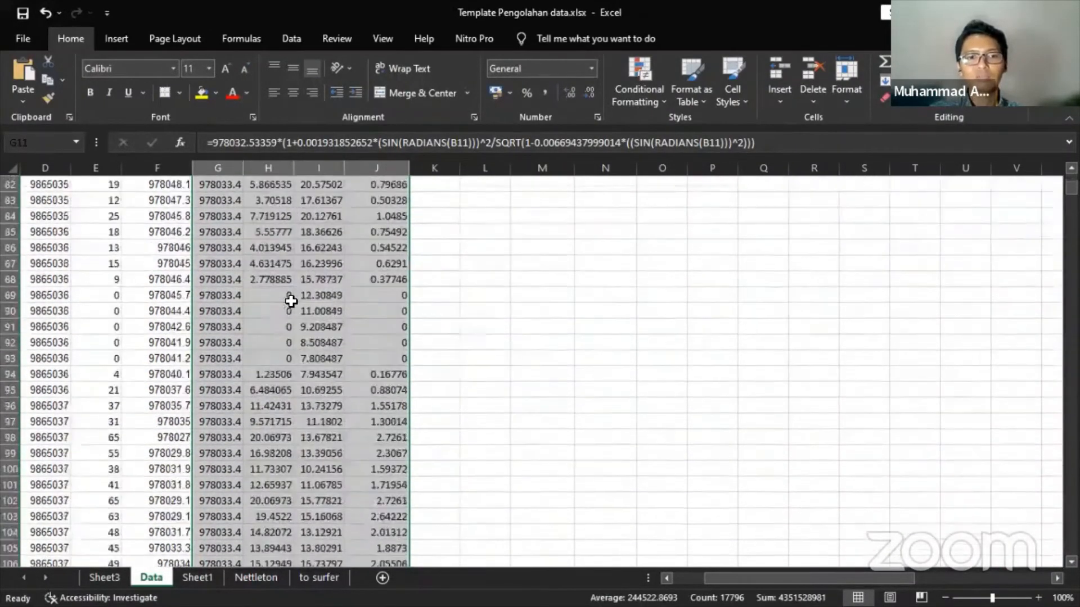
scroll(290, 301, "down", 4)
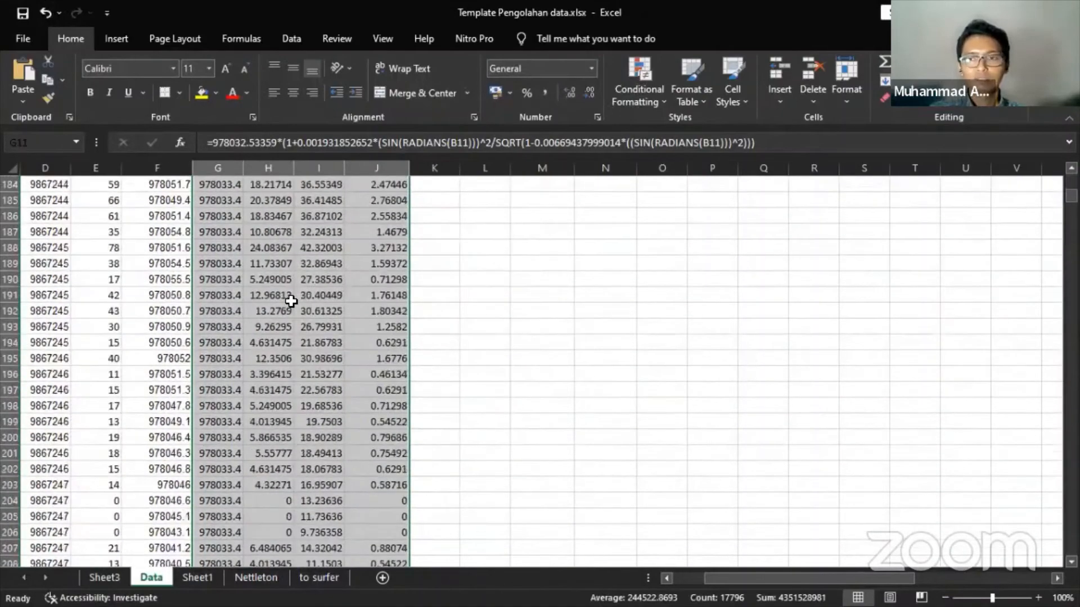
left_click(293, 302)
key("ctrl+Down")
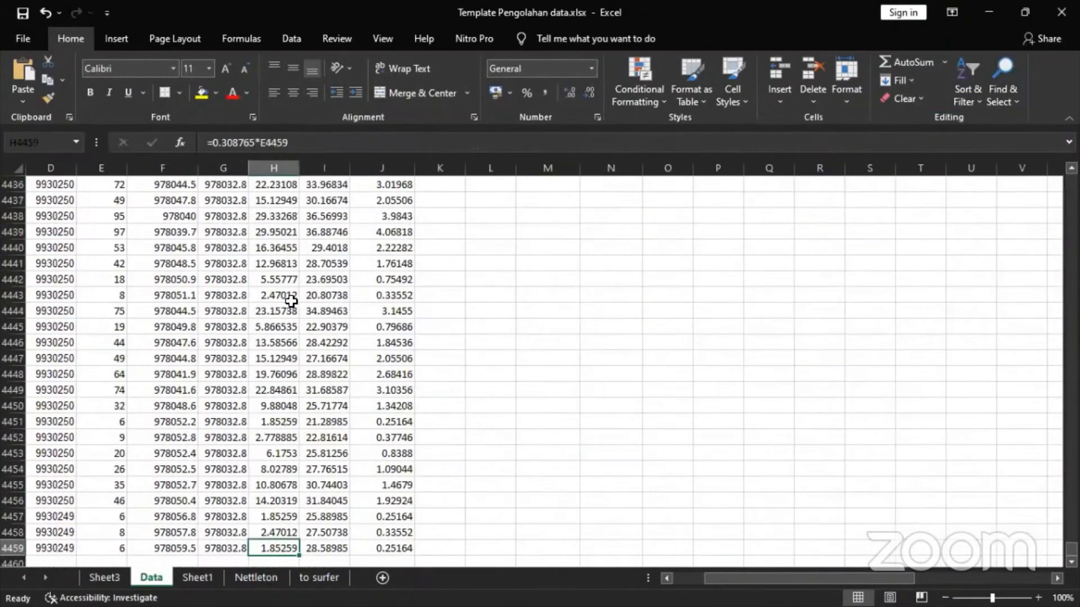
key("ctrl+Up")
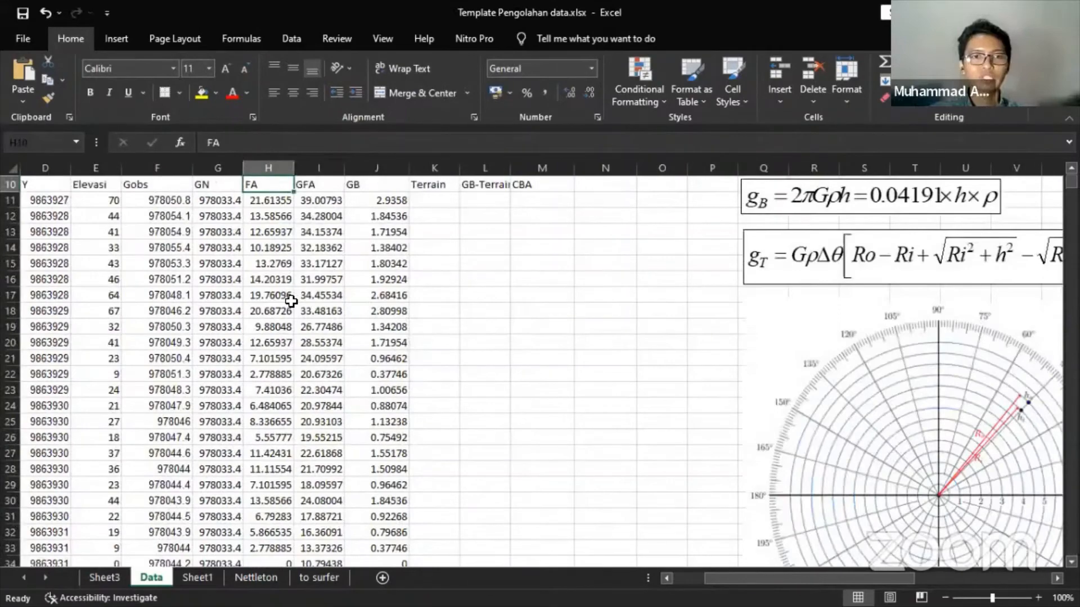
scroll(329, 290, "up", 3)
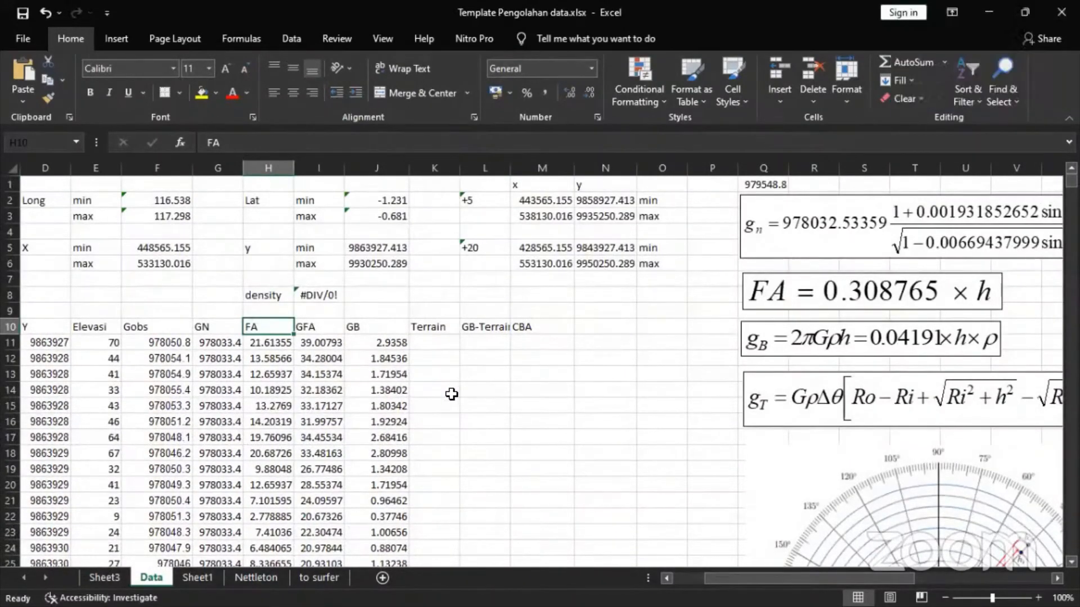
scroll(452, 394, "down", 2)
scroll(460, 403, "up", 2)
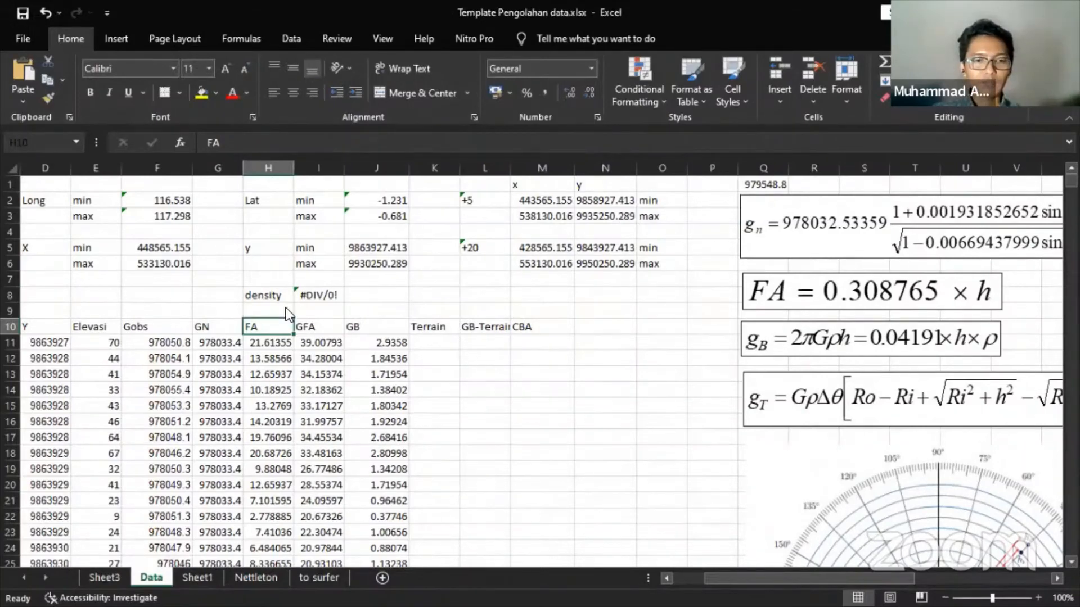
key("super")
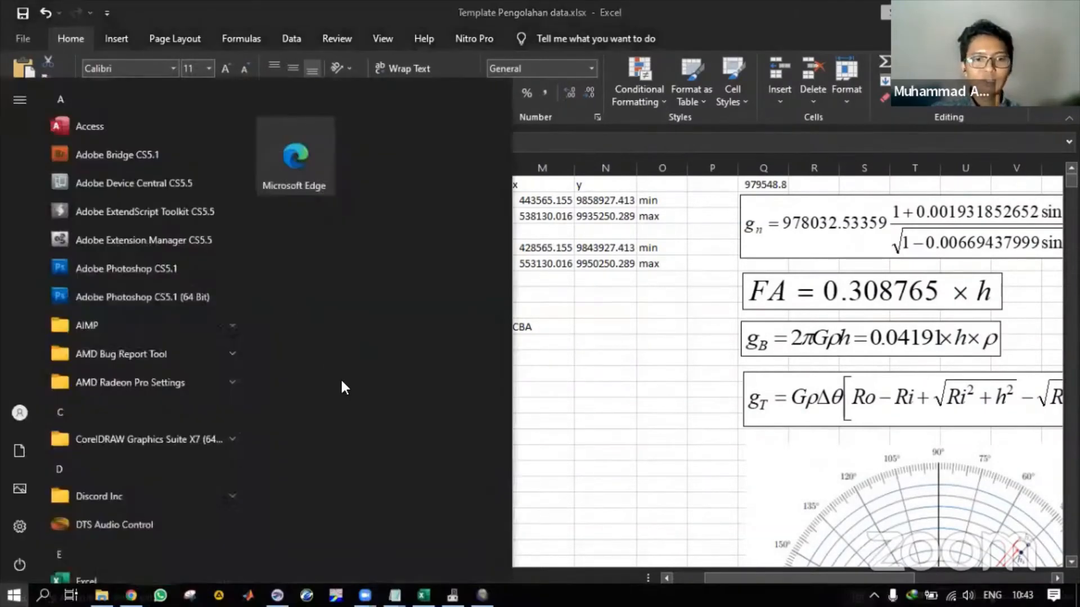
key("super")
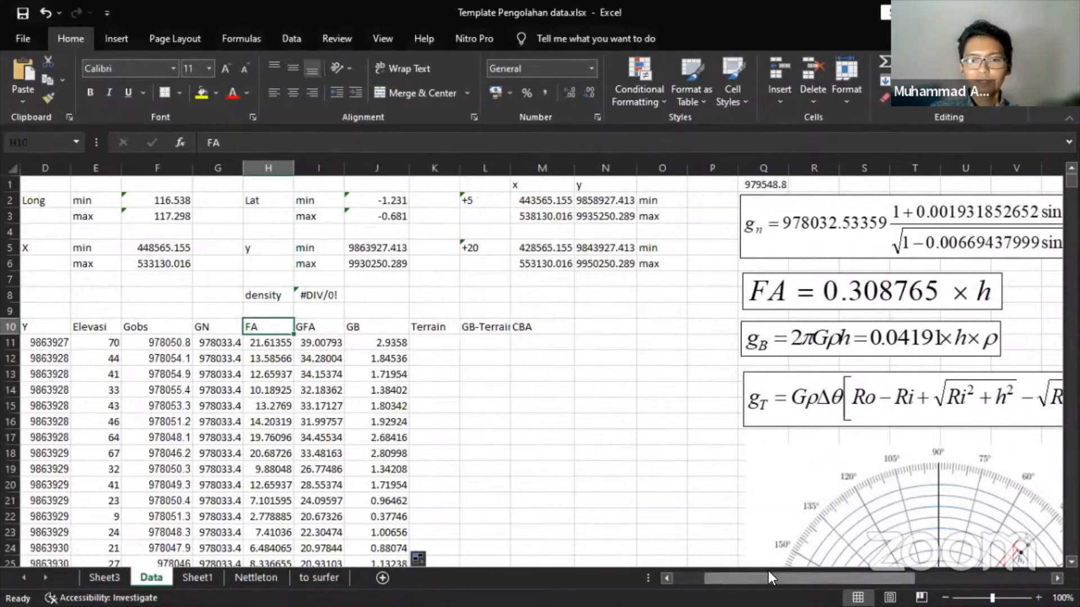
left_click_drag(768, 578, 737, 578)
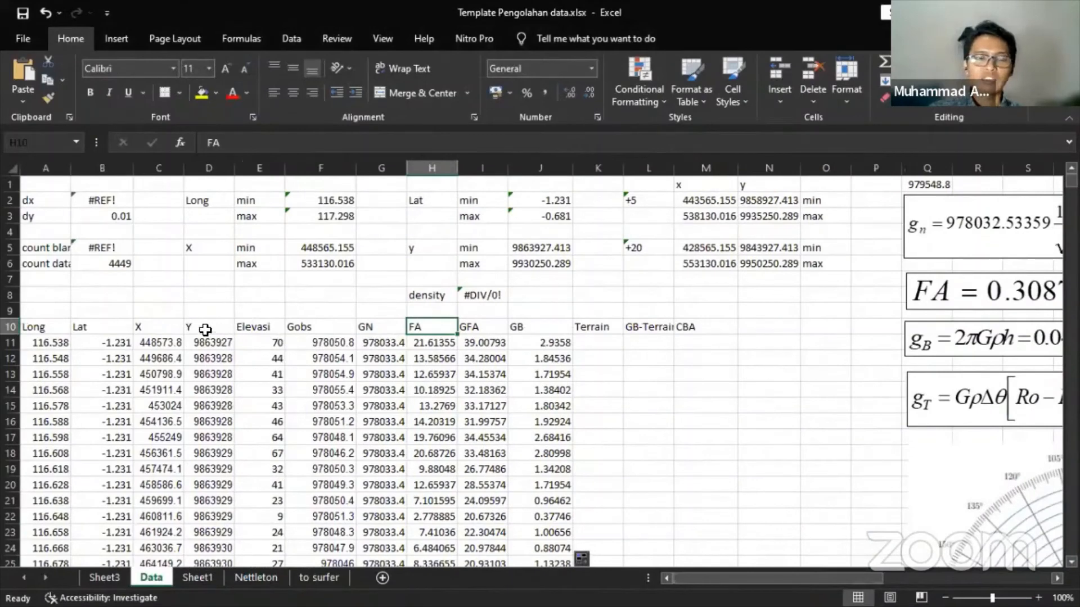
- Rename the coordinate headers to 'X (m)' and 'Y (m)'
left_click(164, 342)
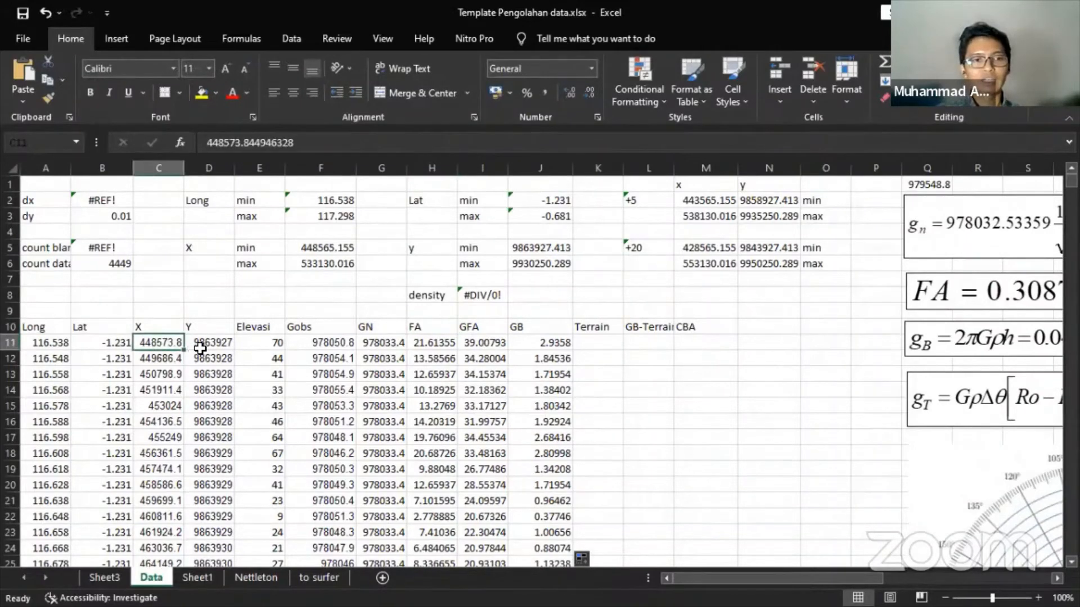
left_click_drag(200, 348, 208, 345)
left_click_drag(150, 328, 210, 452)
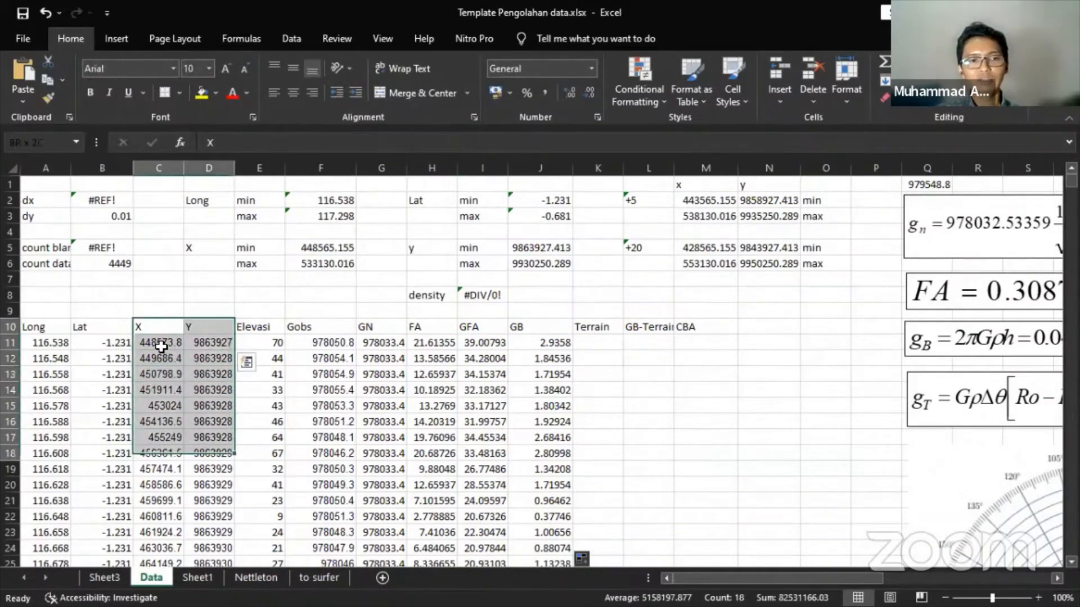
left_click(269, 137)
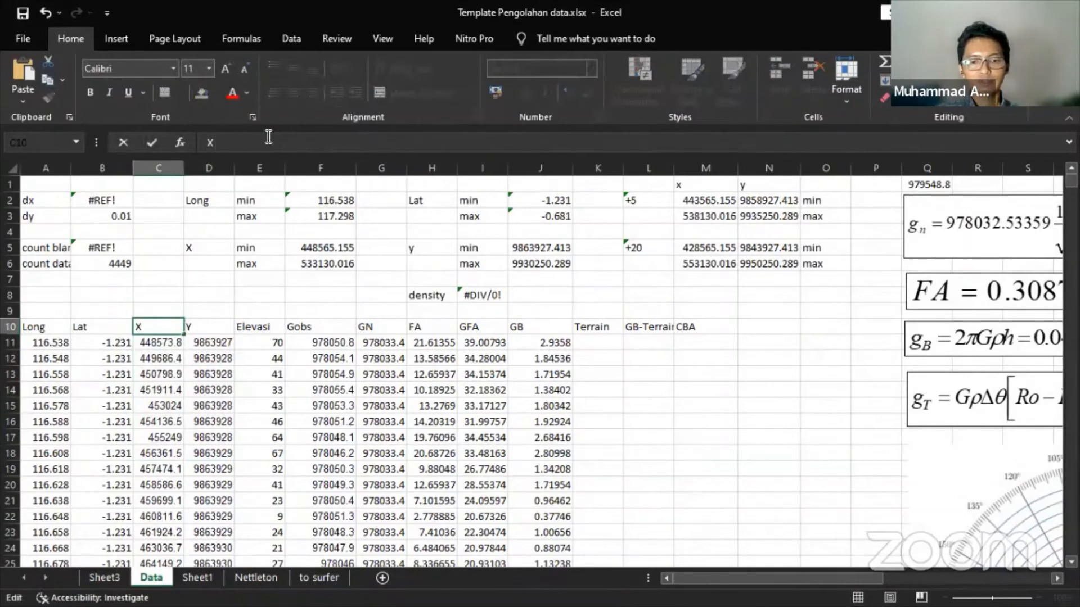
type("(m)")
key("Tab")
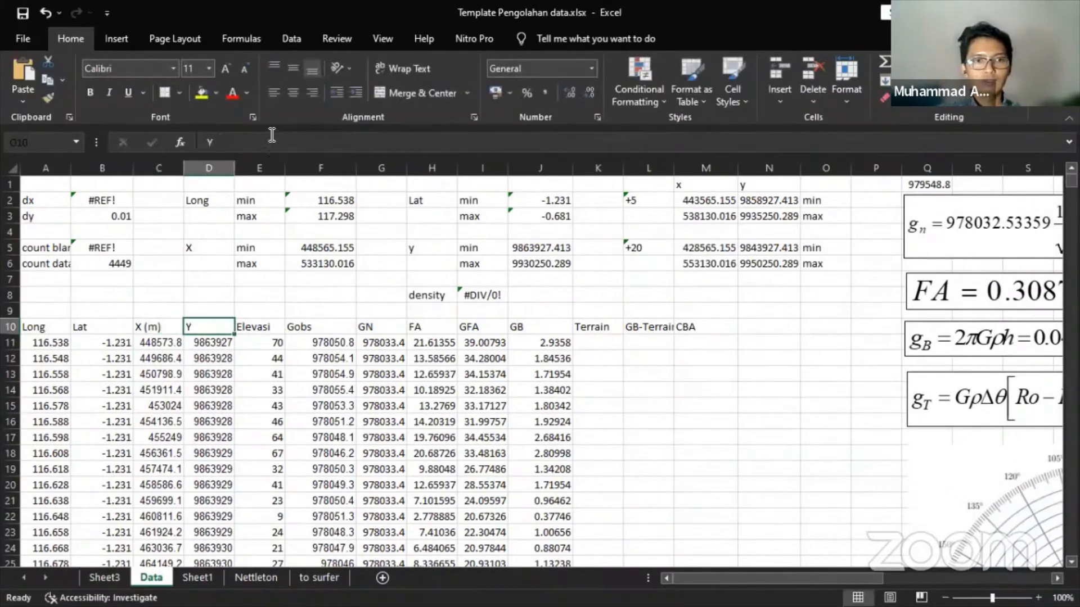
left_click(272, 135)
type("(m)")
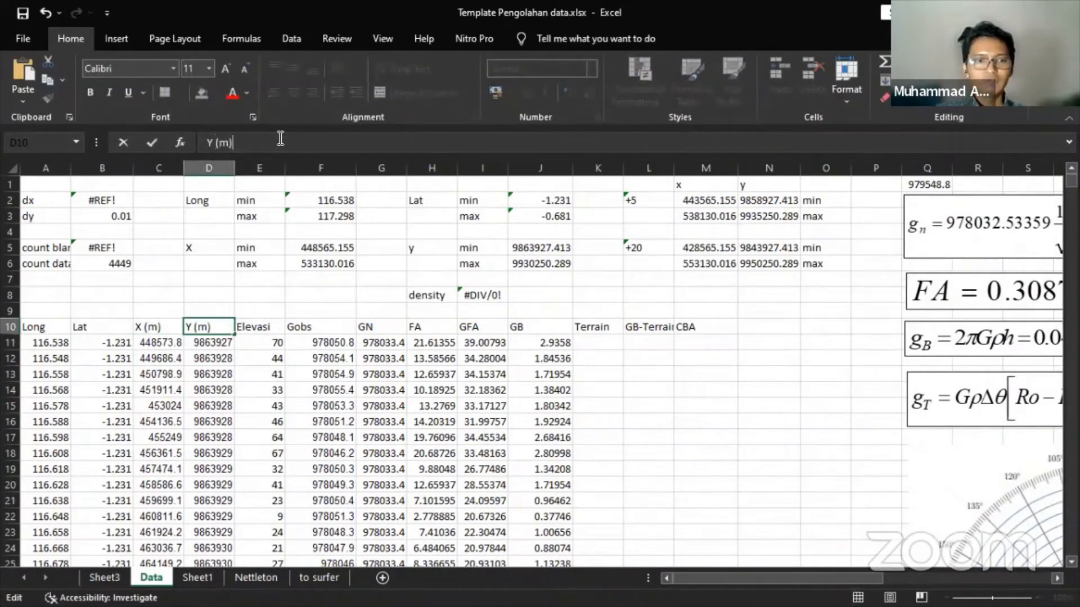
key("Return")
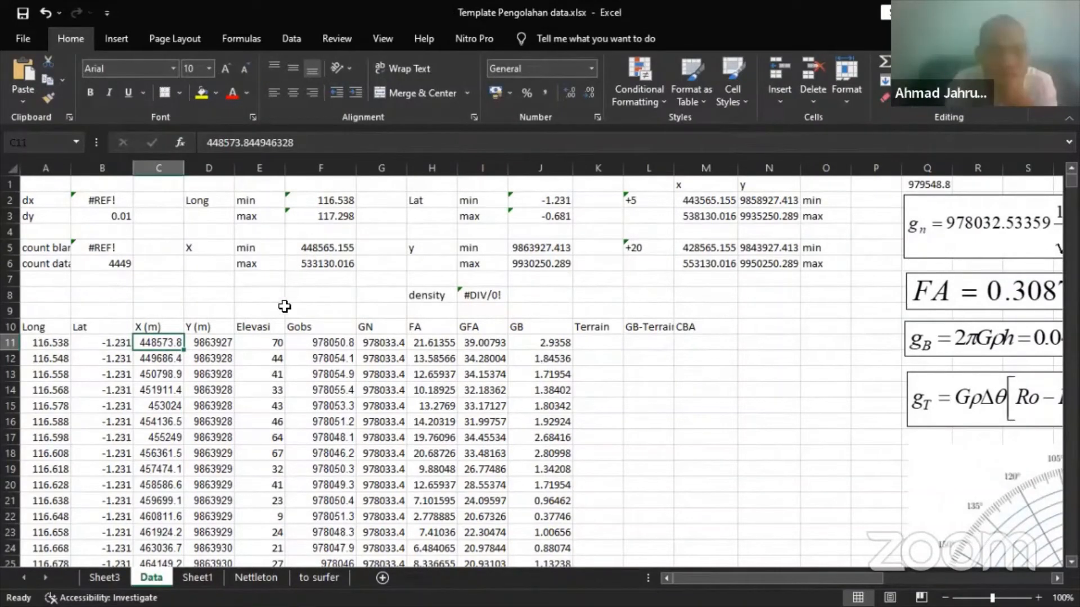
- Recheck the X min/max formulas in F5 and F6 and review the buffered bounds M2:N3
left_click(335, 246)
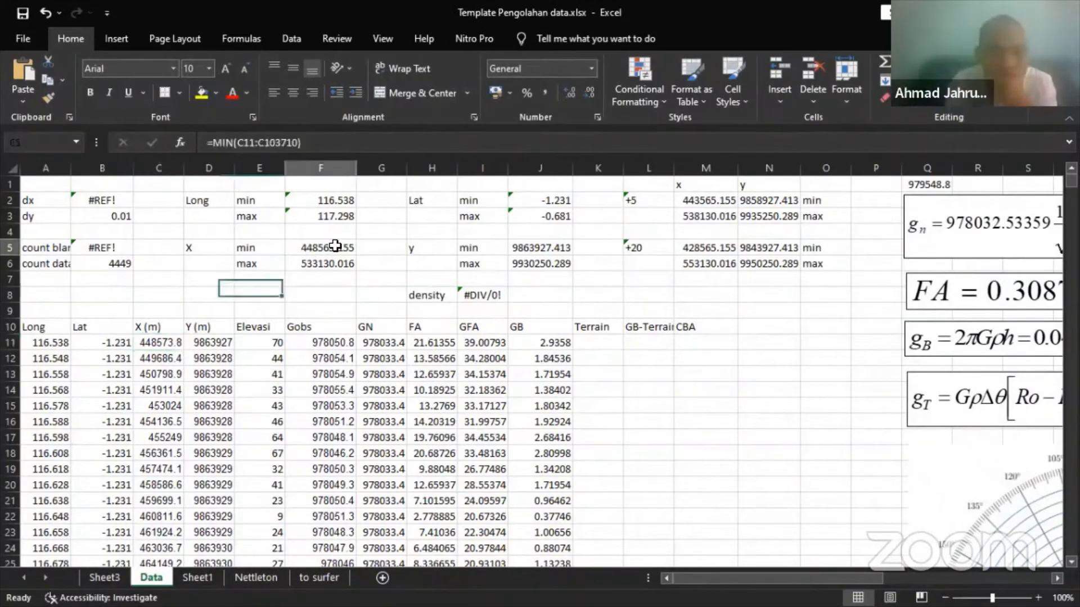
left_click(321, 145)
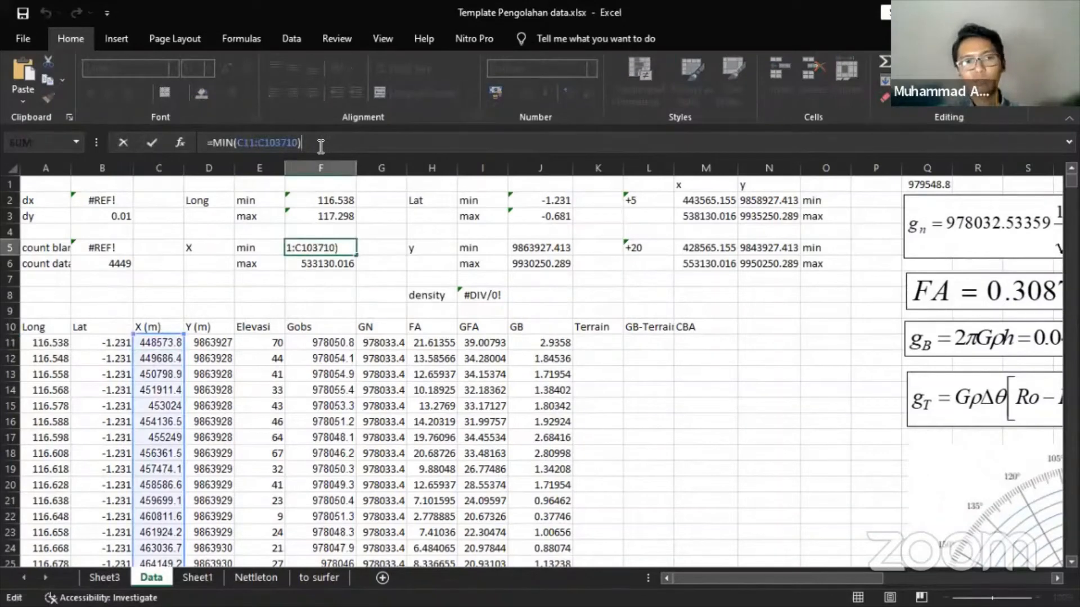
key("Return")
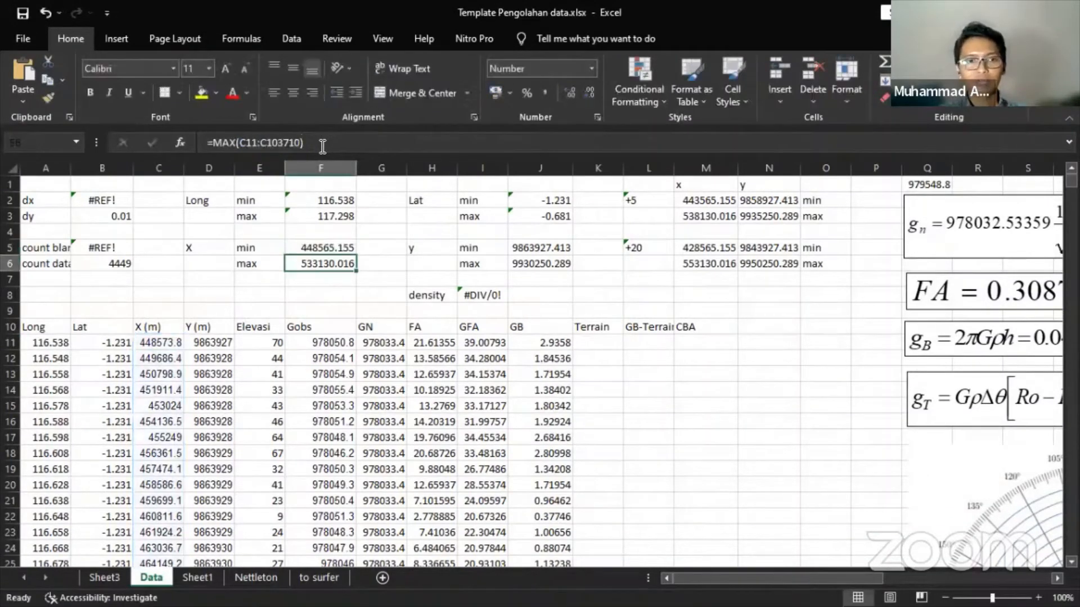
left_click(322, 146)
key("Tab")
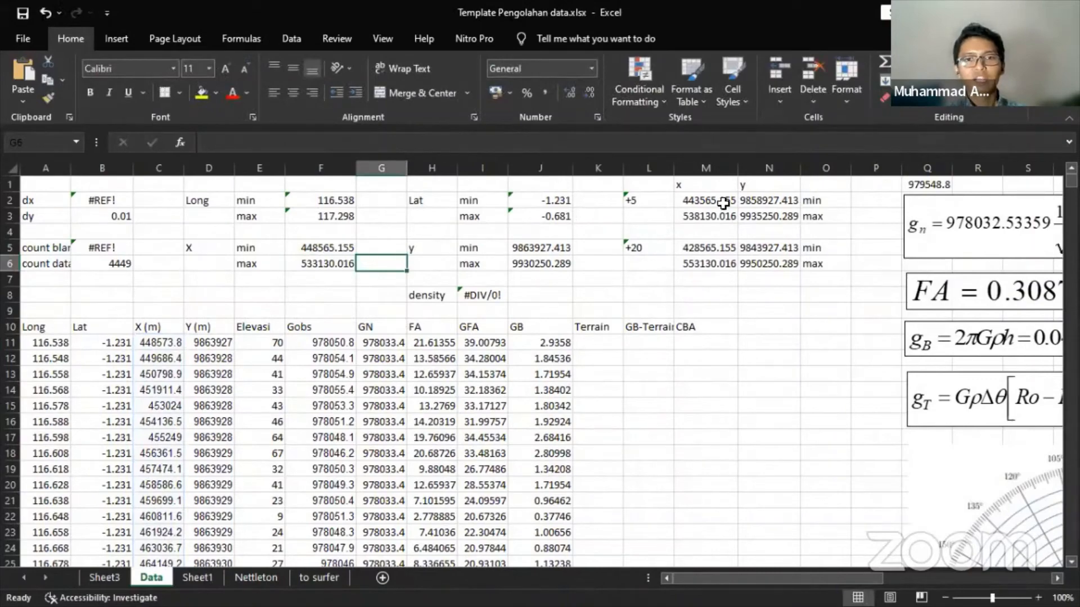
left_click_drag(720, 579, 721, 579)
left_click_drag(653, 200, 692, 219)
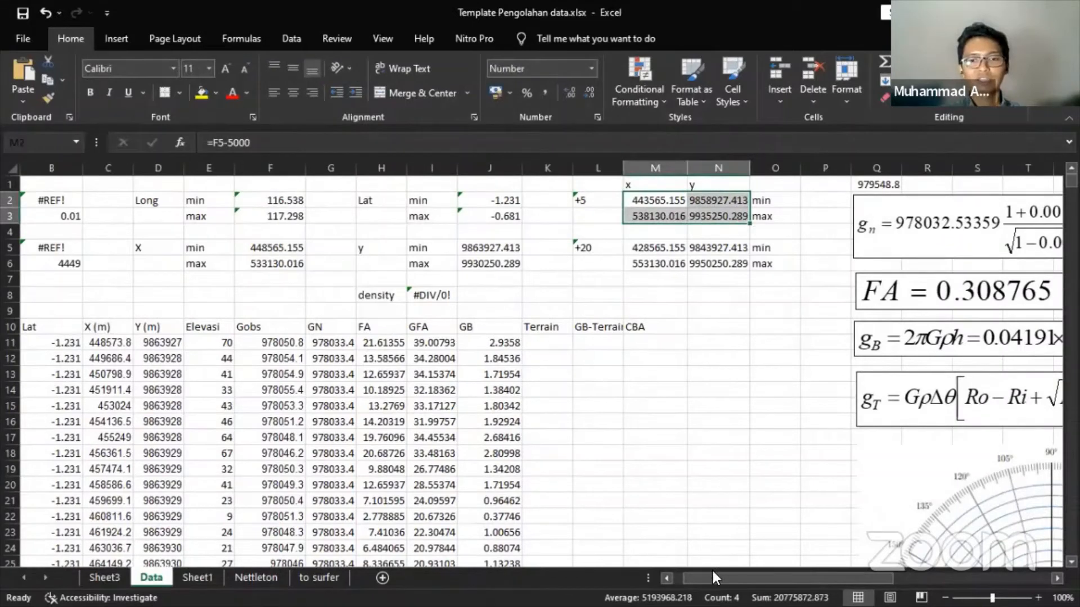
left_click_drag(716, 578, 694, 573)
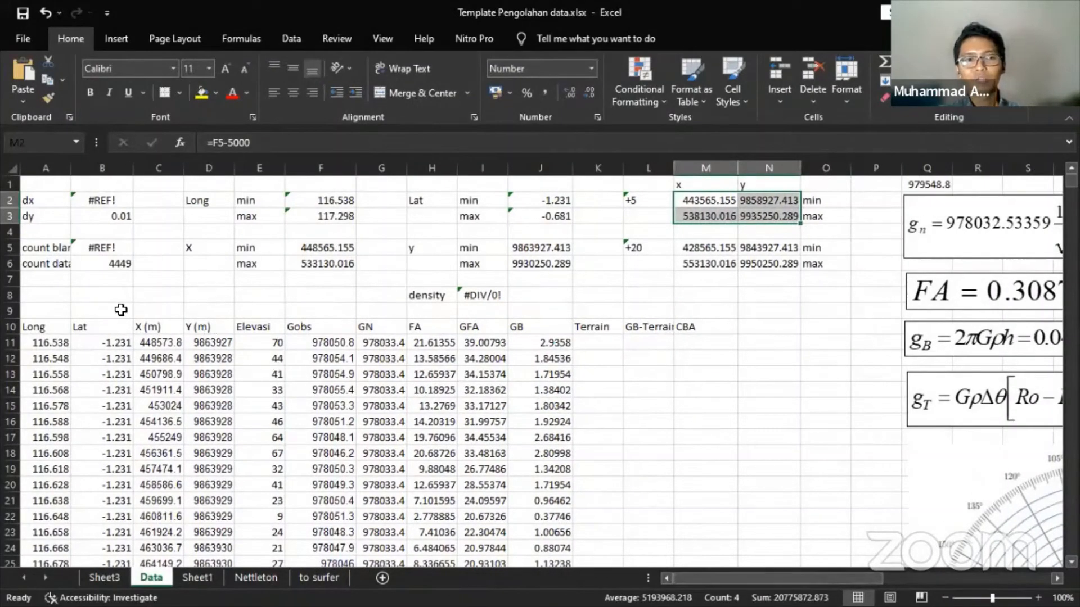
left_click(95, 281)
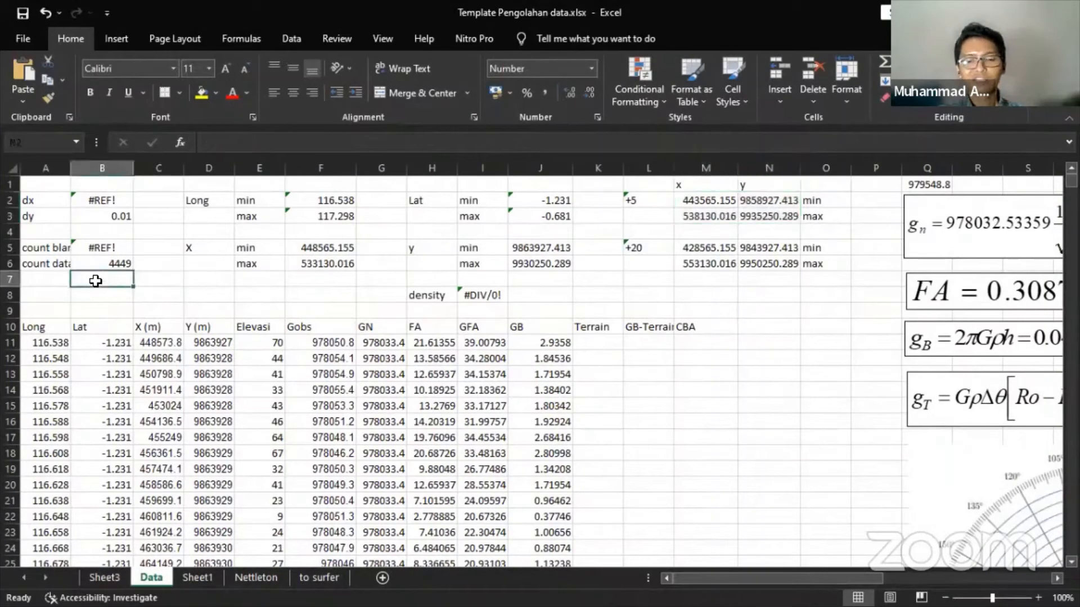
- Enter 0.2 in B7, reducing decimals so it displays as 0.2
type("0")
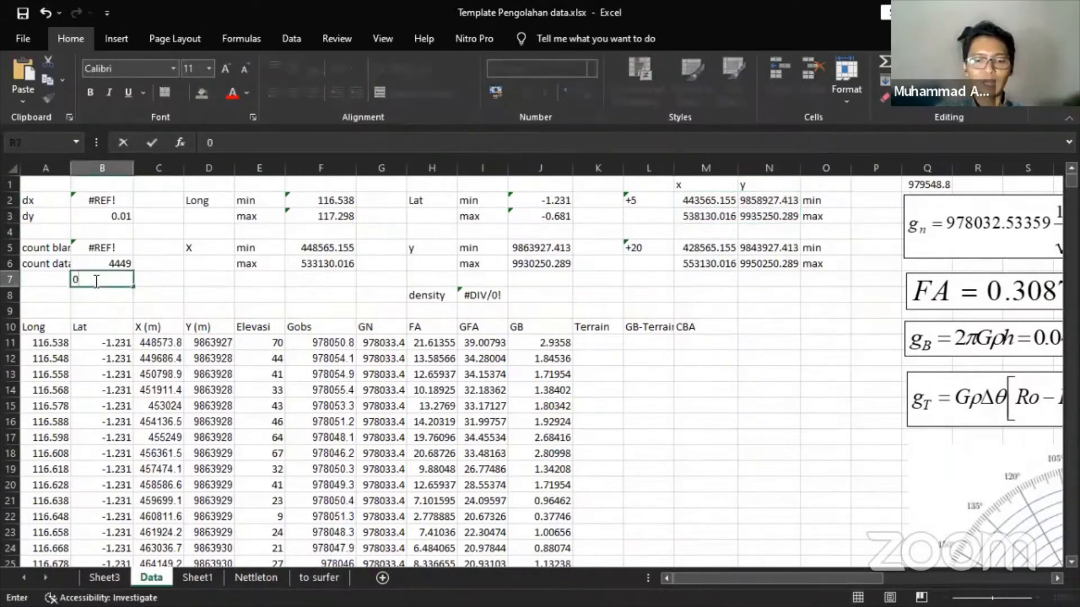
type(".2")
key("Tab")
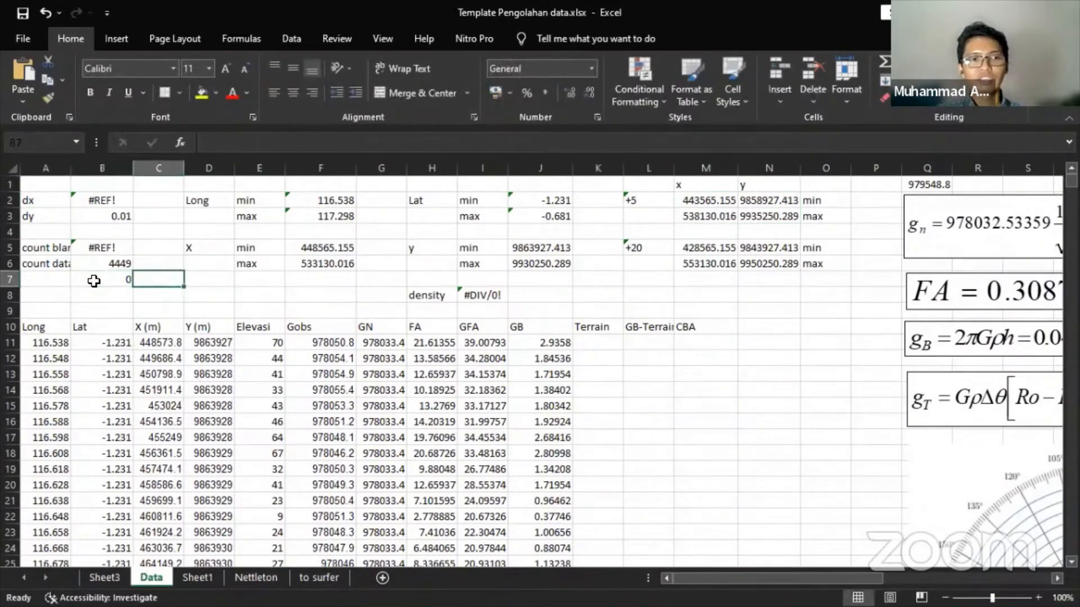
left_click(94, 281)
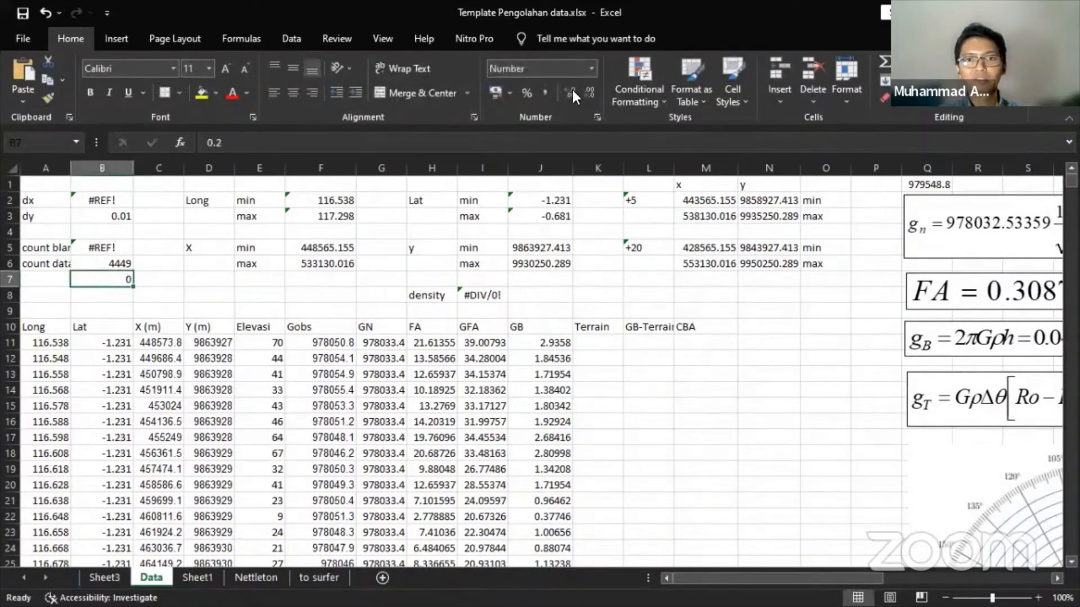
left_click(589, 93)
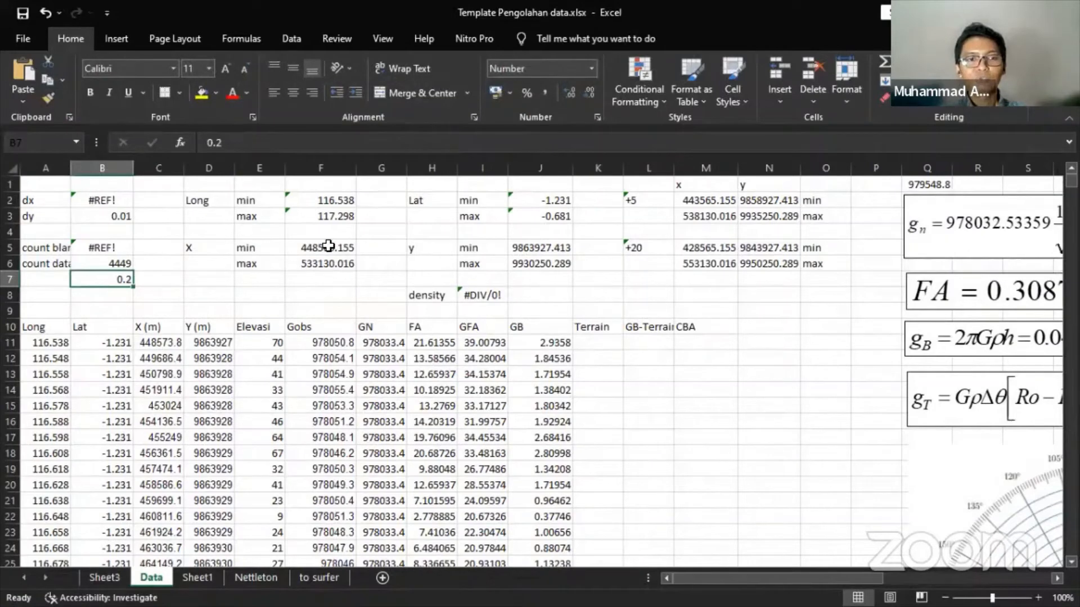
left_click(703, 202)
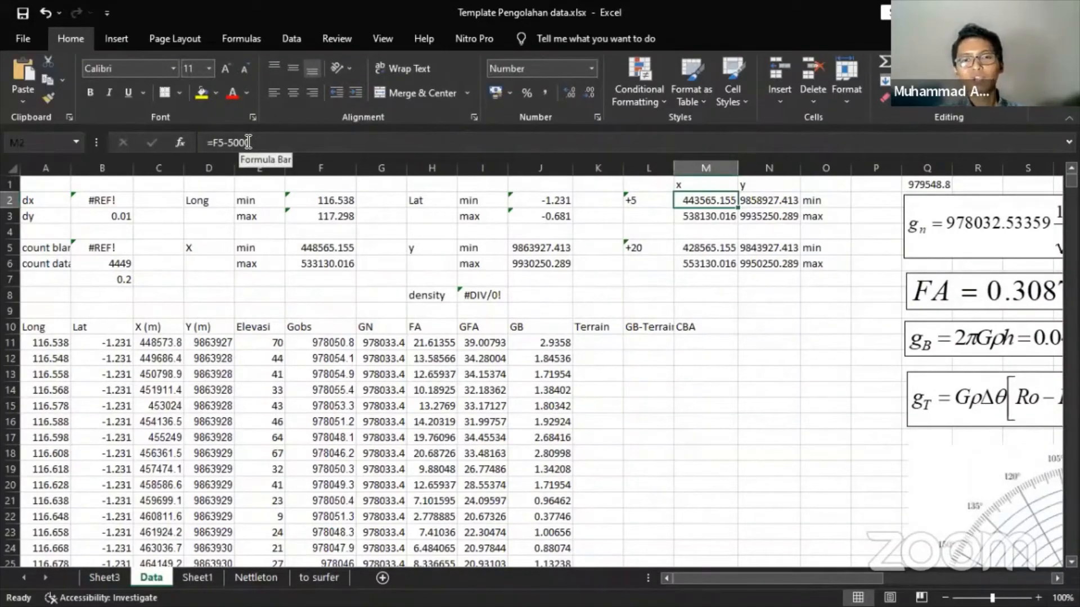
- Review the +5 buffered bound formulas in M2, M3 and N2
key("Right")
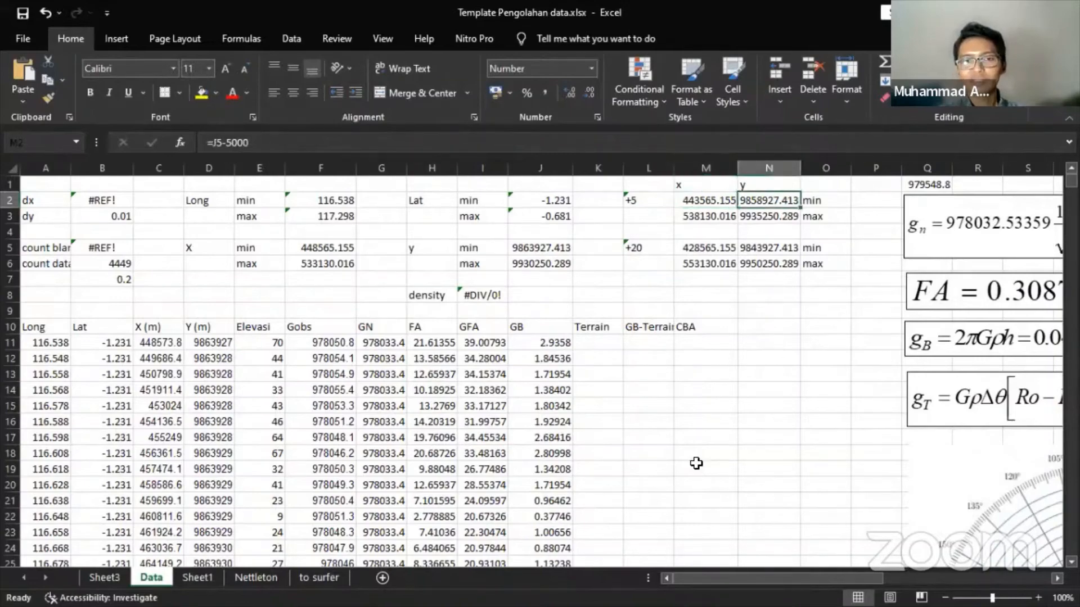
left_click_drag(684, 579, 704, 579)
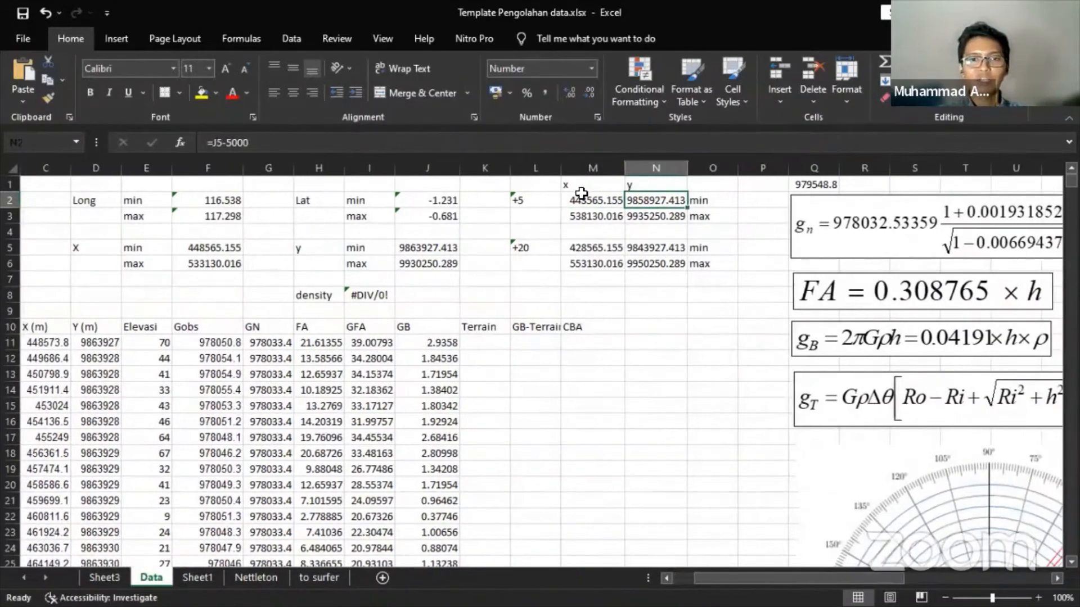
left_click(581, 201)
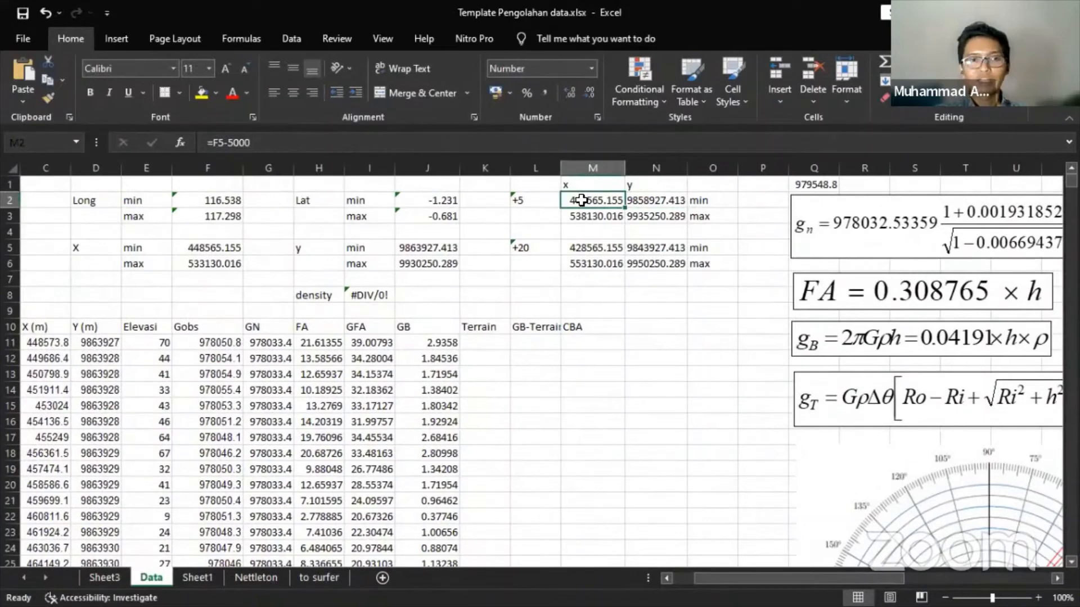
key("Down")
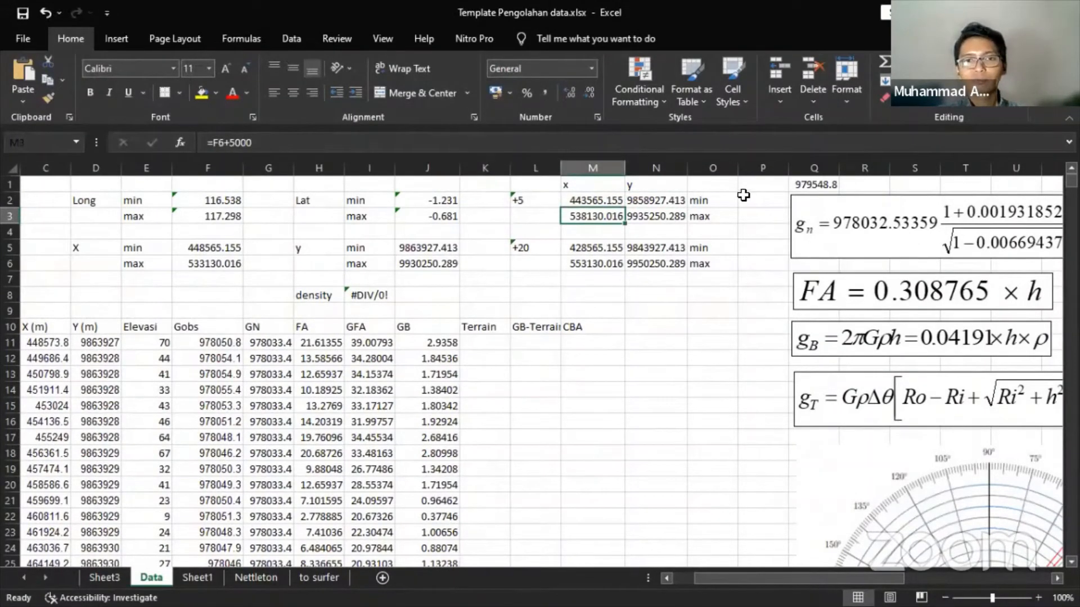
left_click(652, 199)
left_click(506, 135)
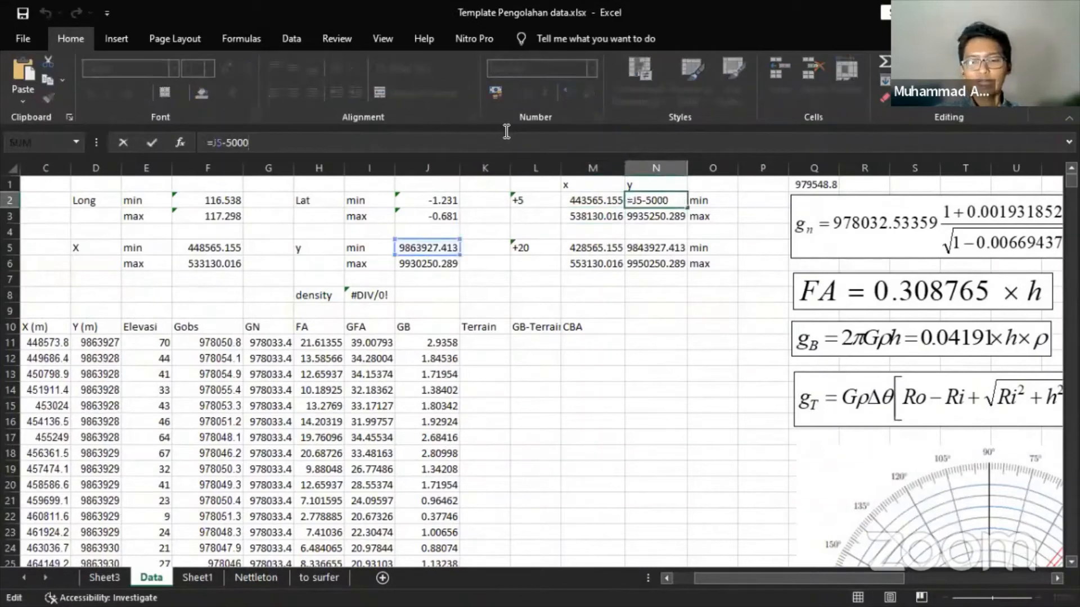
key("Return")
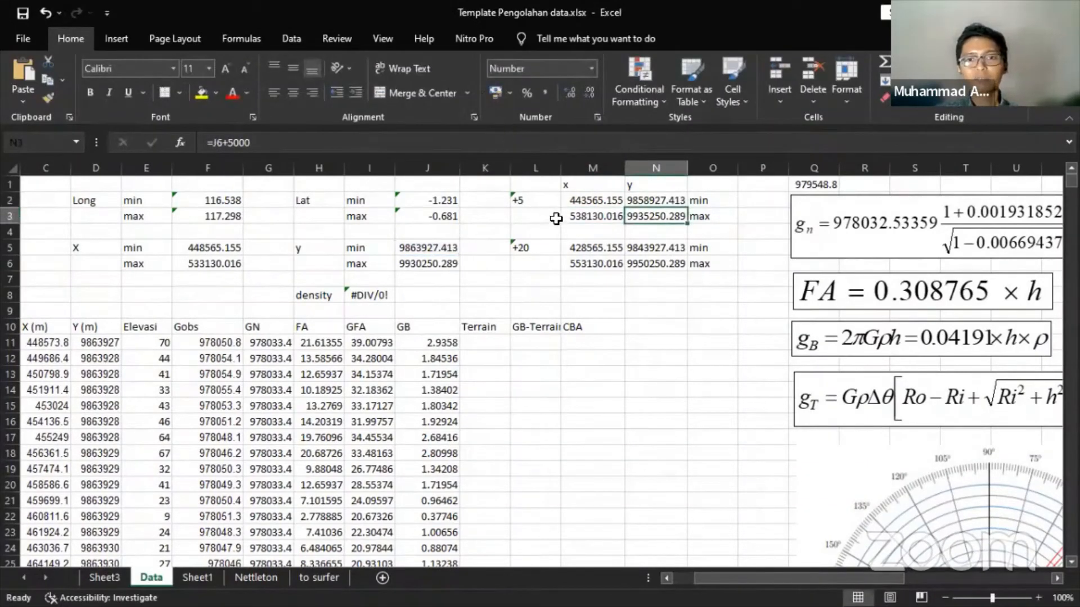
- Confirm the 20000 m x minimum formula in M5 and select the bounds block L2:O6
left_click(579, 246)
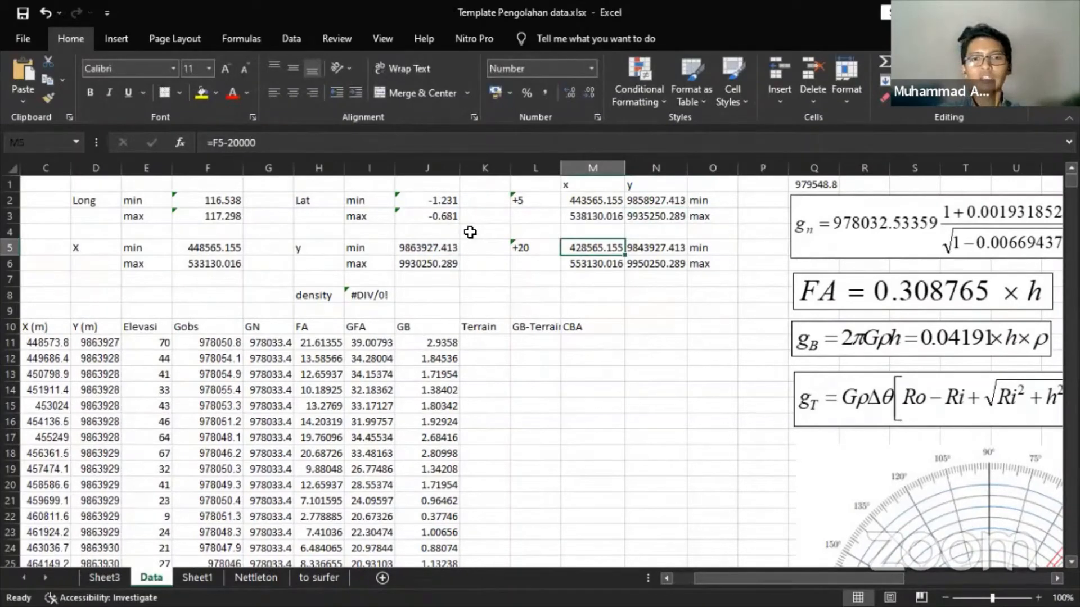
left_click(443, 145)
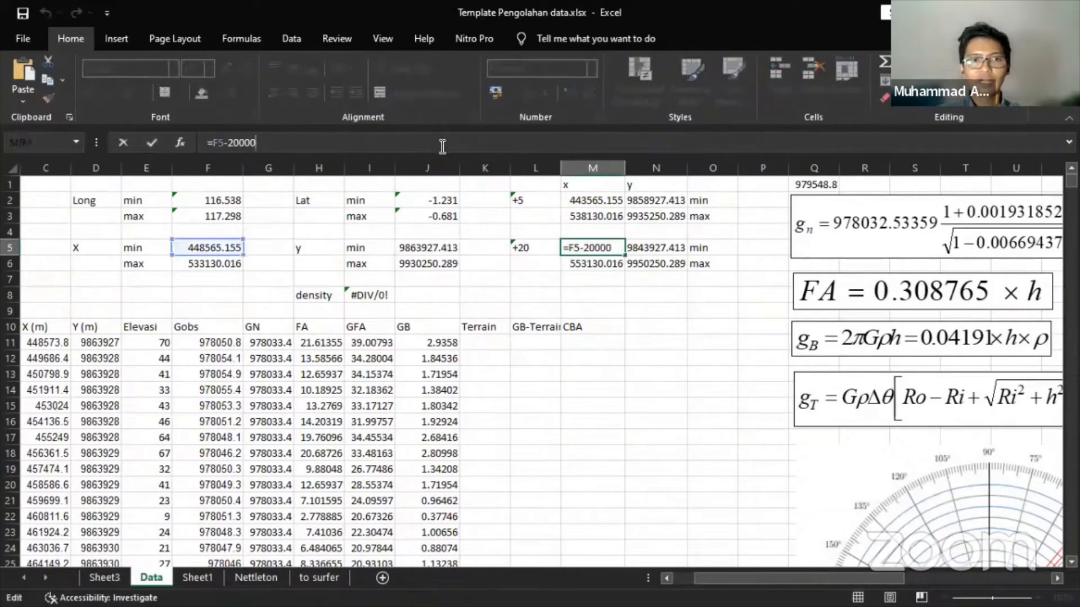
key("Return")
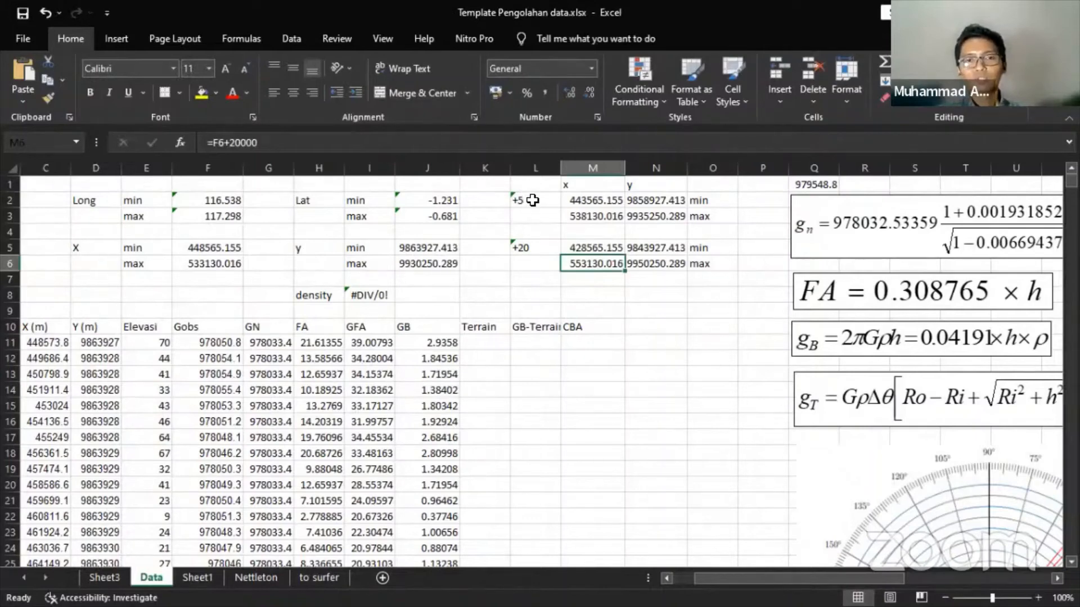
mouse_move(532, 200)
left_mouse_down()
mouse_move(534, 216)
mouse_move(673, 265)
mouse_move(699, 257)
left_mouse_up()
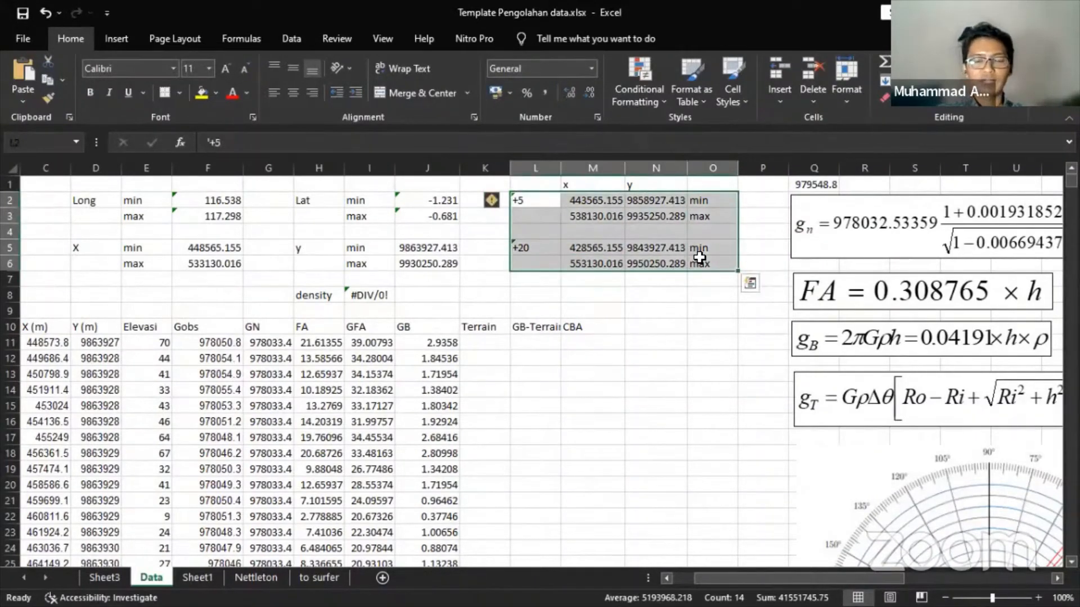
- Copy the +5 and +20 bounds block into the Untitled Notepad, replacing its old lines
key("ctrl+c")
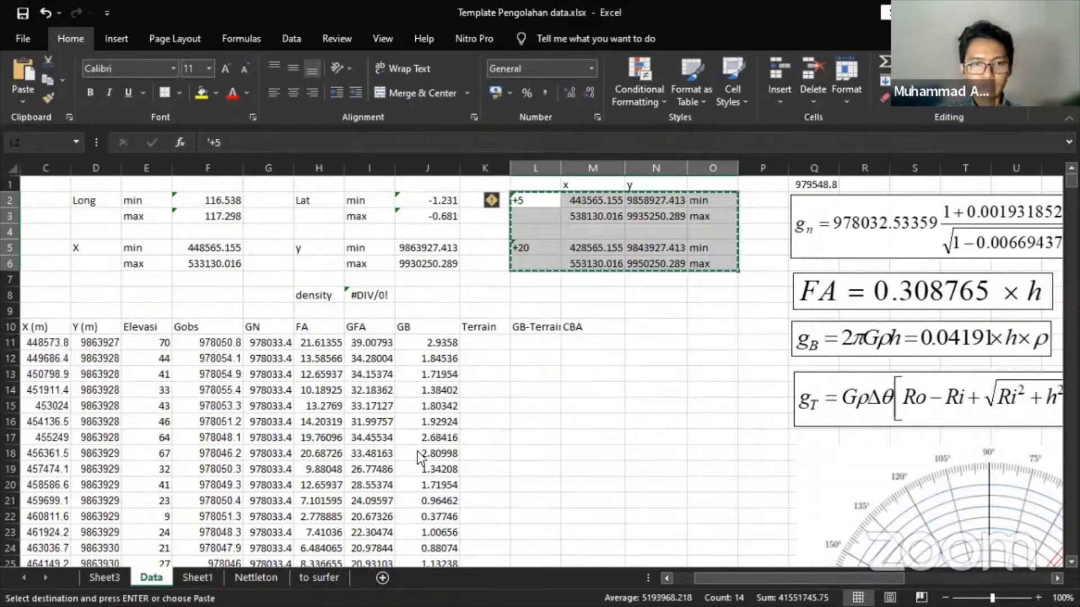
key("super")
mouse_move(395, 595)
left_click(610, 478)
left_click(563, 482)
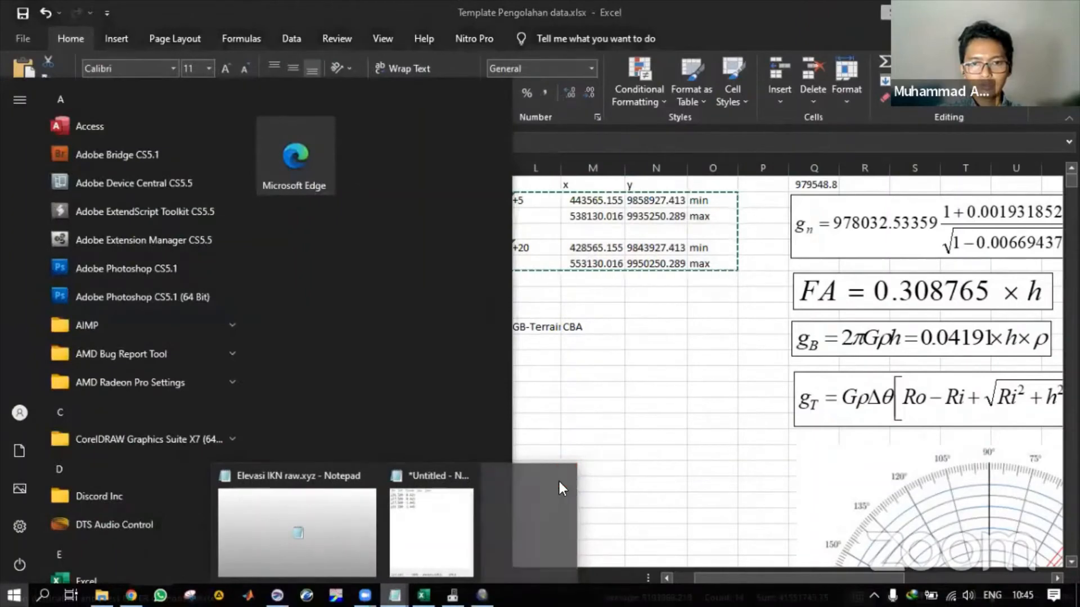
left_click(416, 474)
left_click(376, 532)
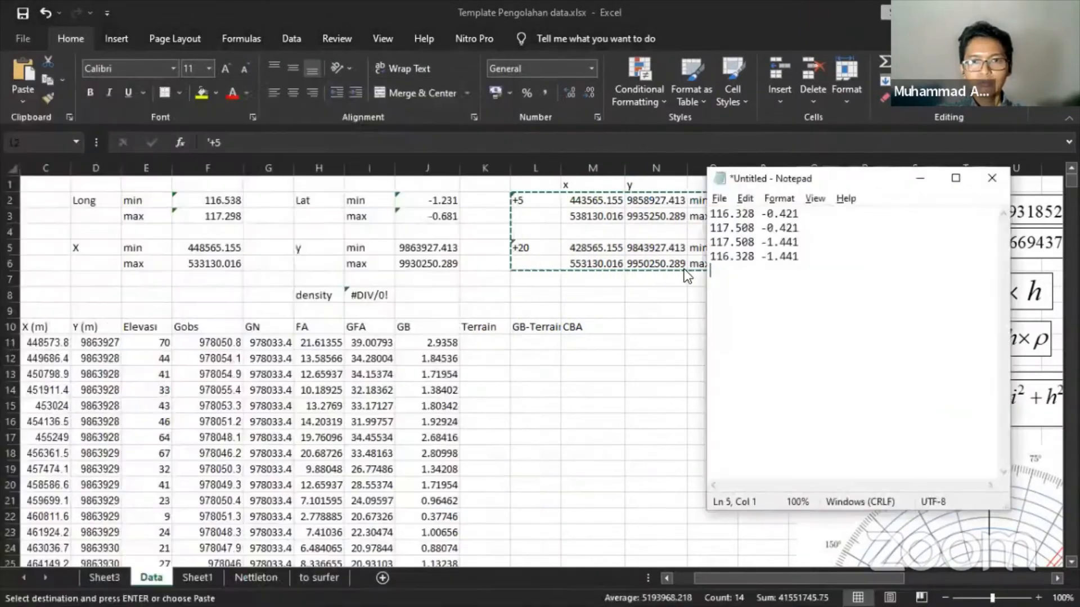
key("ctrl+a")
key("ctrl+v")
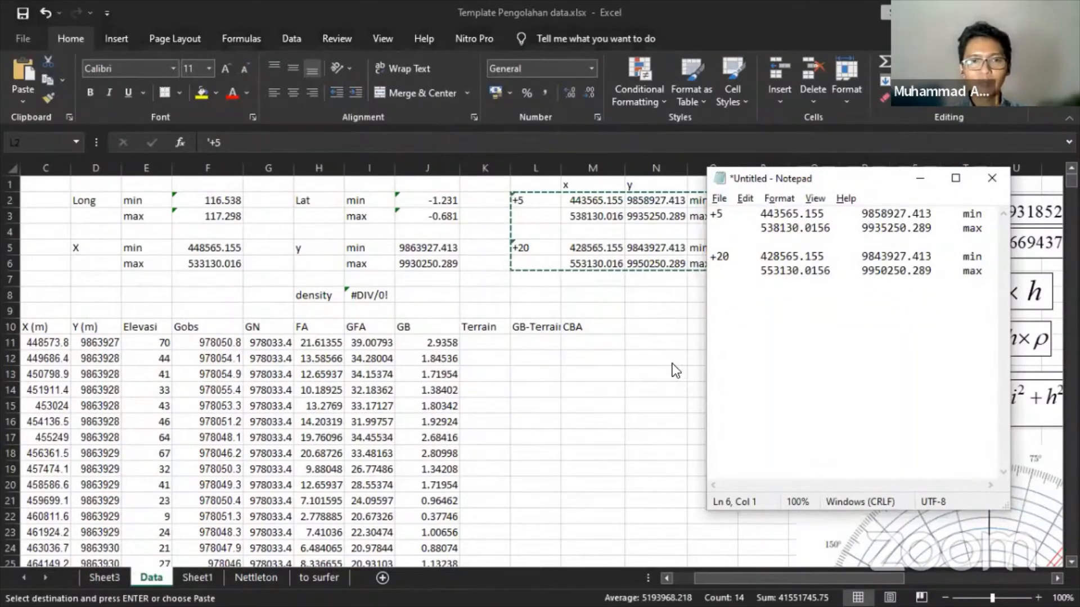
key("alt+Tab")
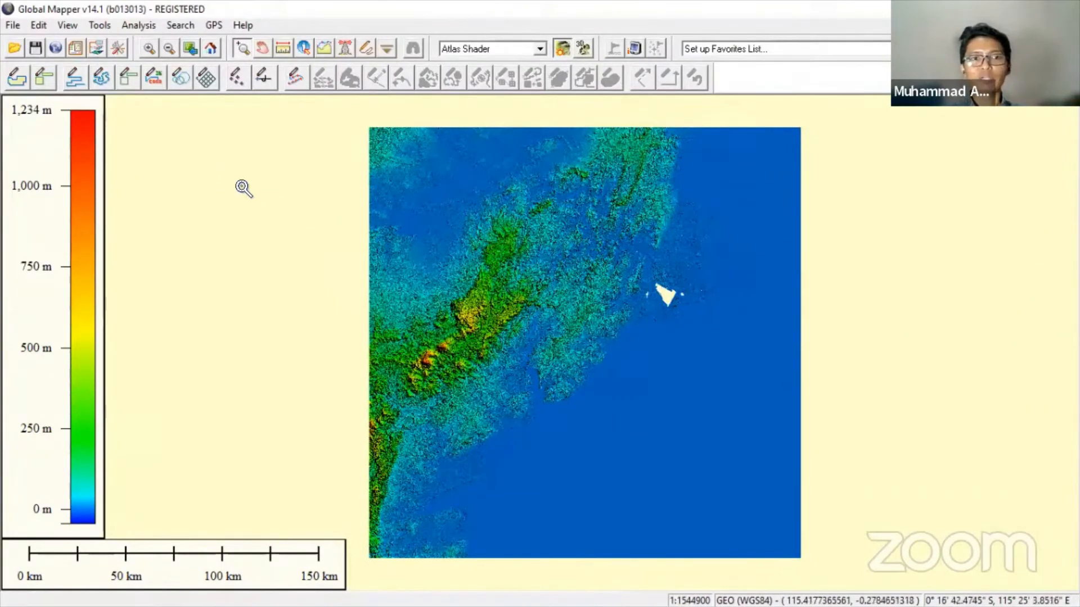
- Set the map projection to UTM zone 50 South, WGS84, in metres
left_click(120, 45)
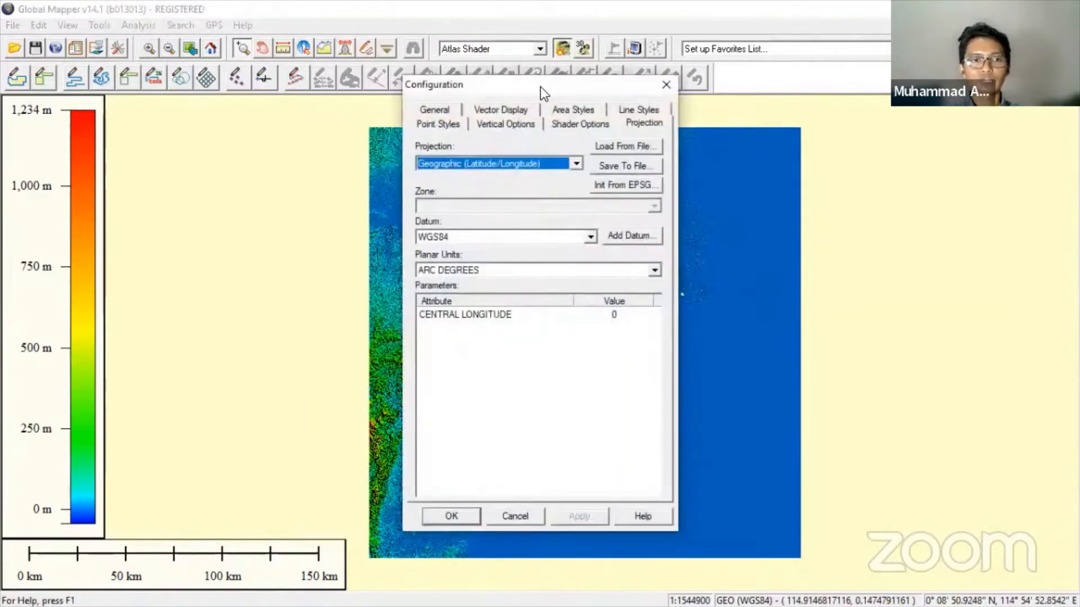
left_click_drag(541, 87, 215, 101)
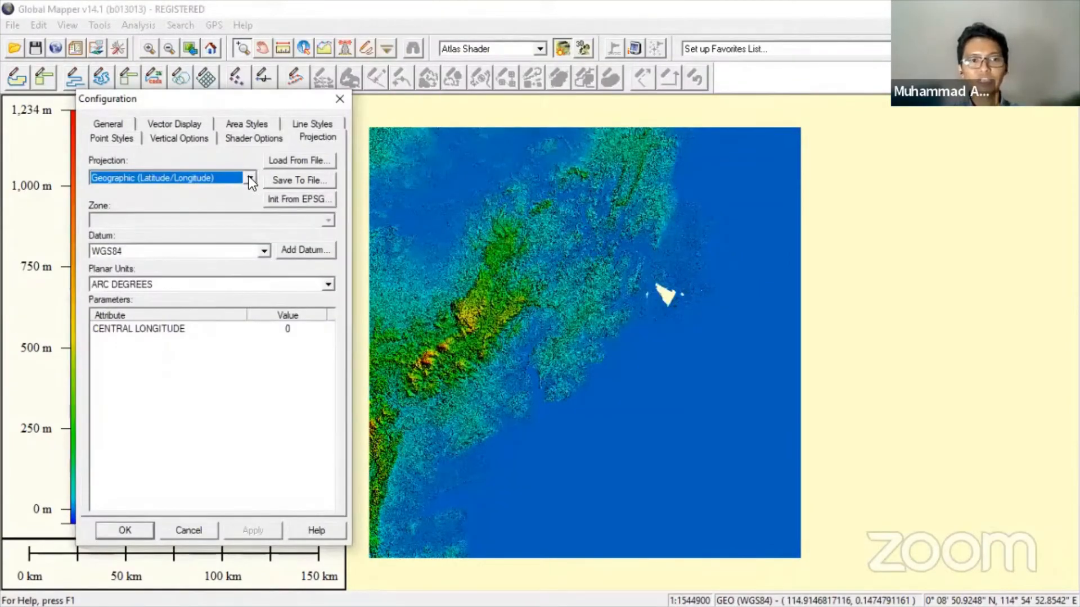
left_click(248, 176)
left_click_drag(252, 248, 248, 346)
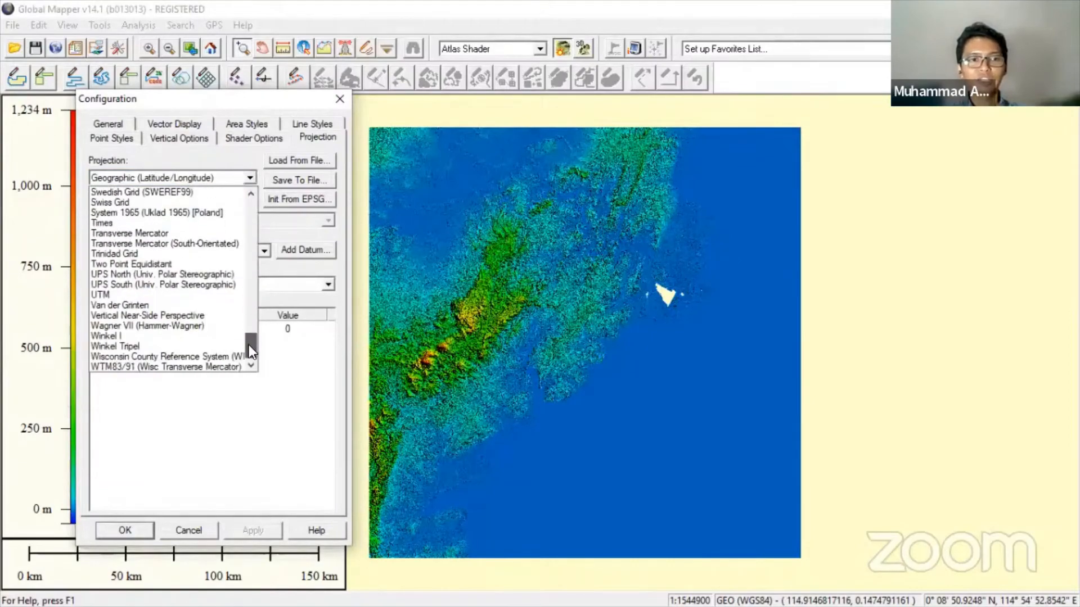
left_click(130, 294)
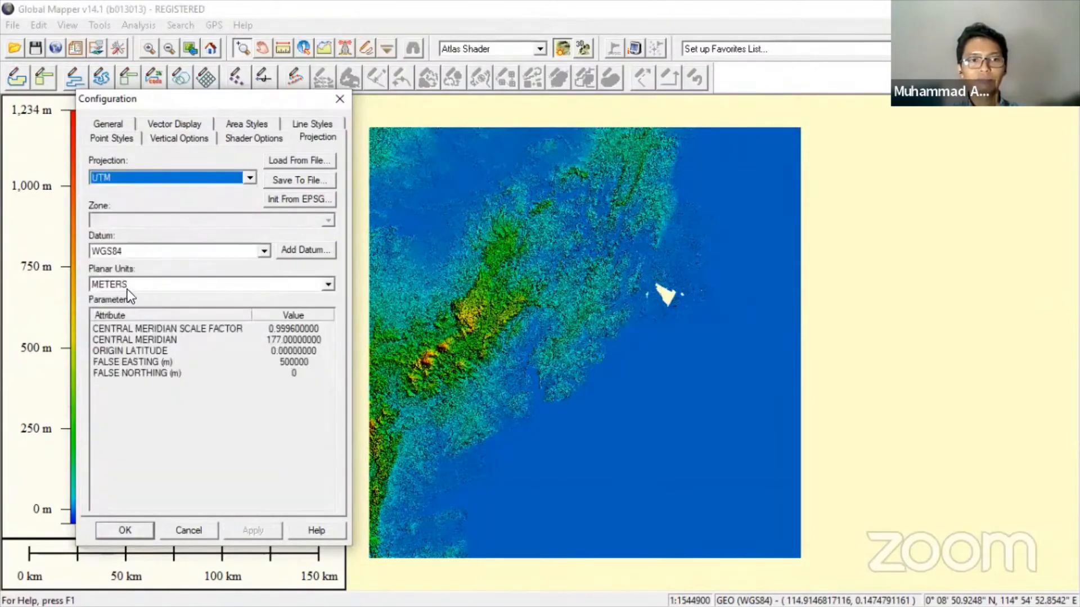
left_click(254, 528)
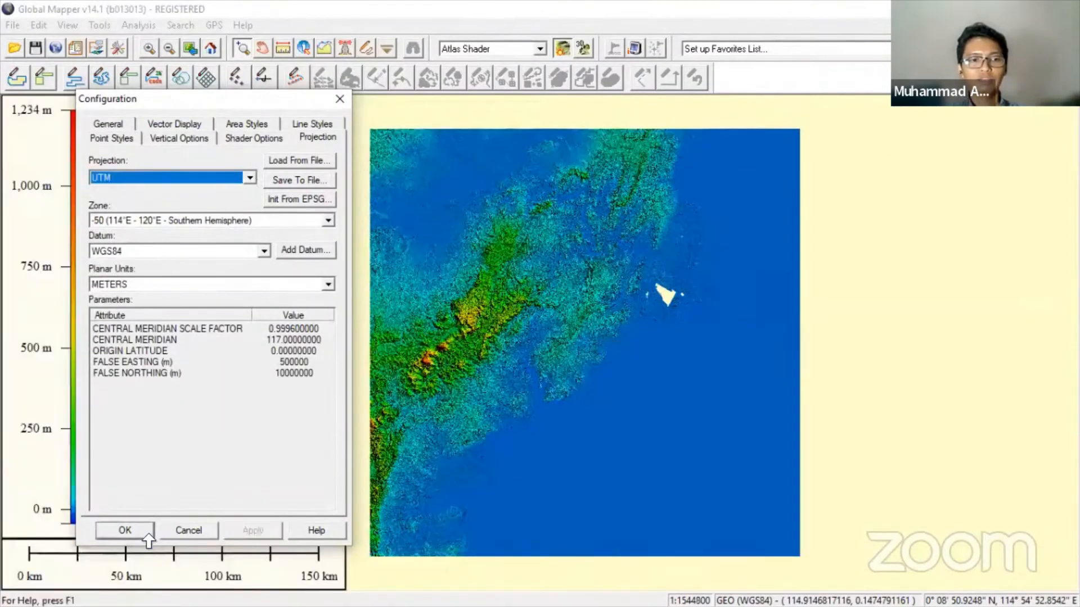
left_click(137, 531)
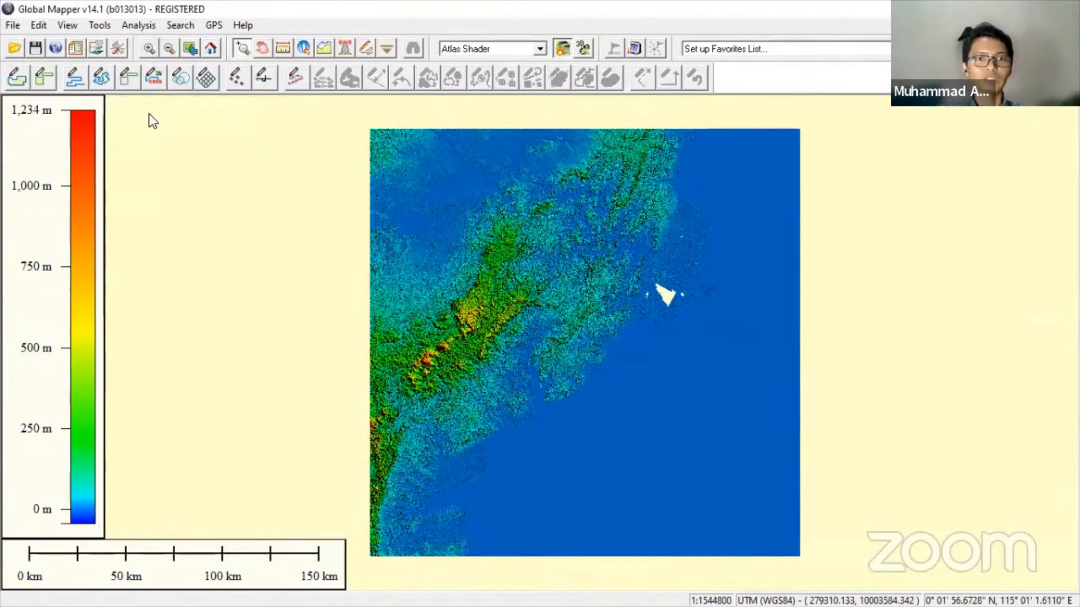
- Export the elevation grid as a Geosoft Grid File, reaching its options with metre units and ~30.9 × 30.7 m spacing
key("alt+f")
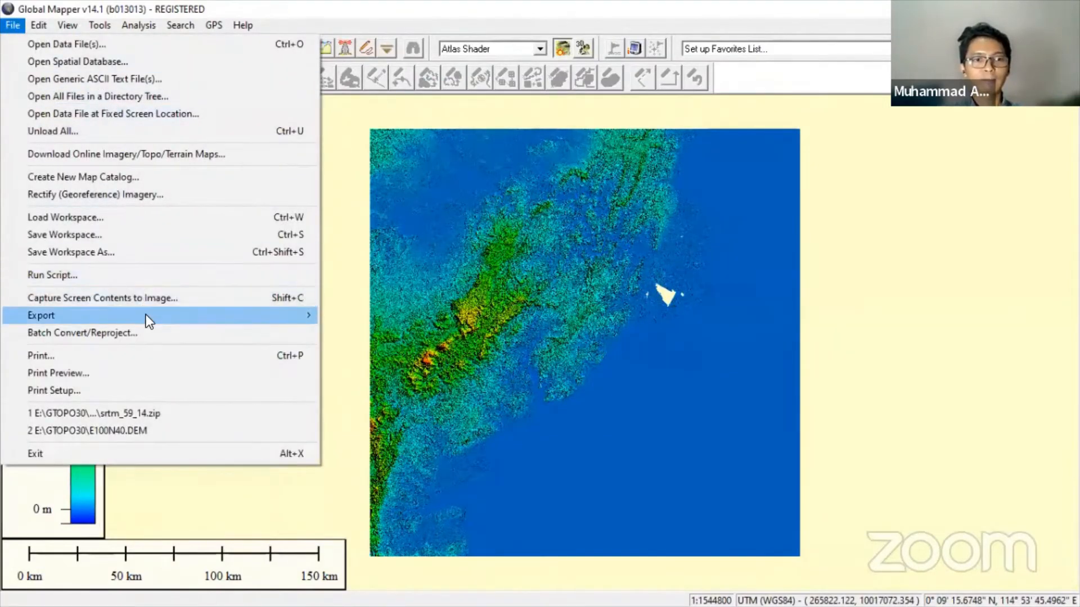
mouse_move(146, 315)
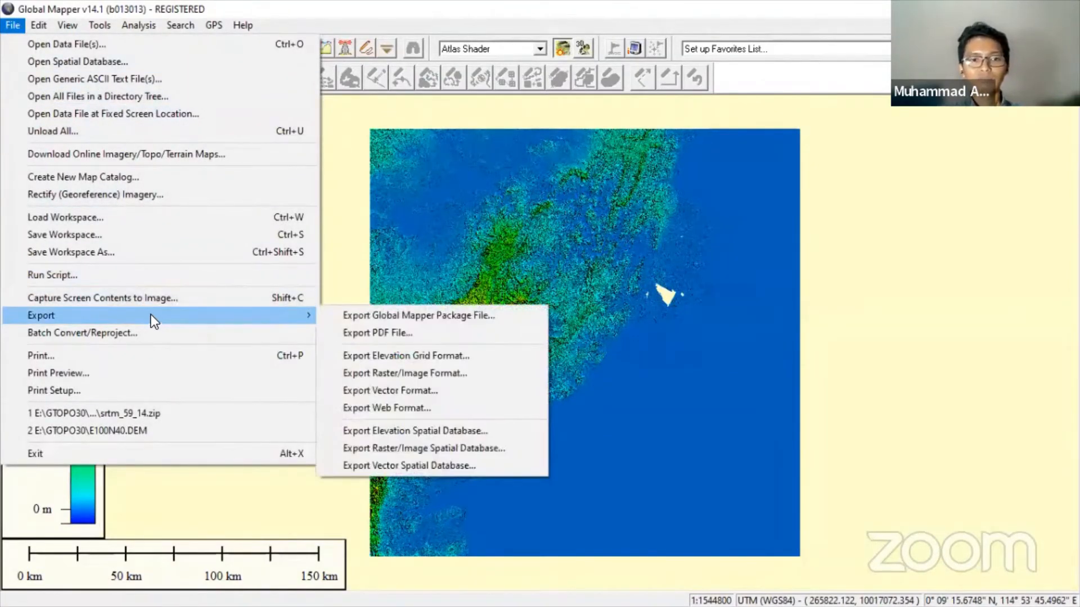
left_click(363, 355)
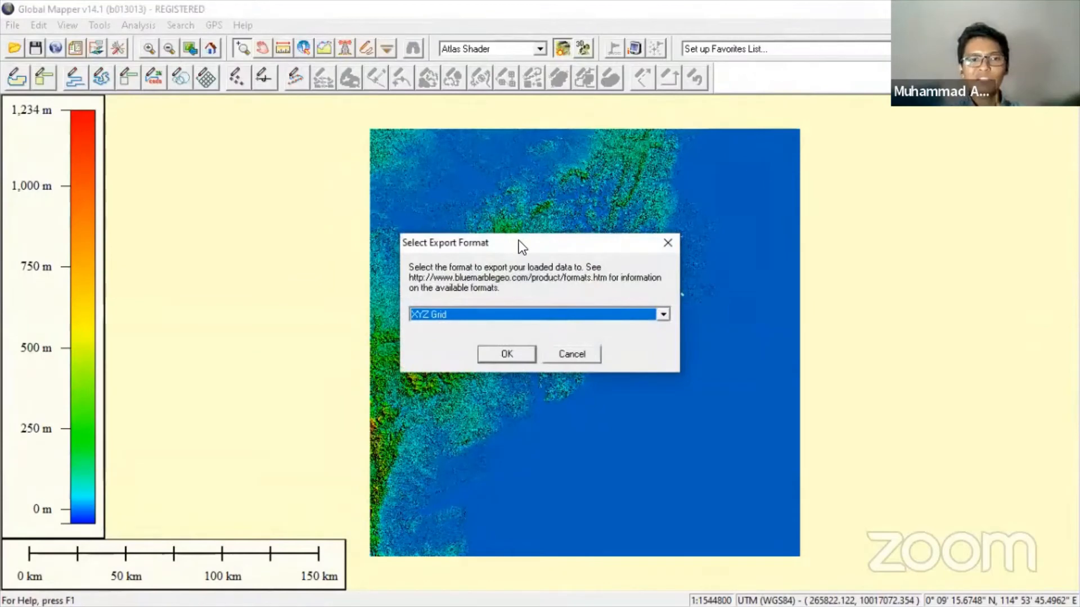
left_click_drag(518, 241, 196, 169)
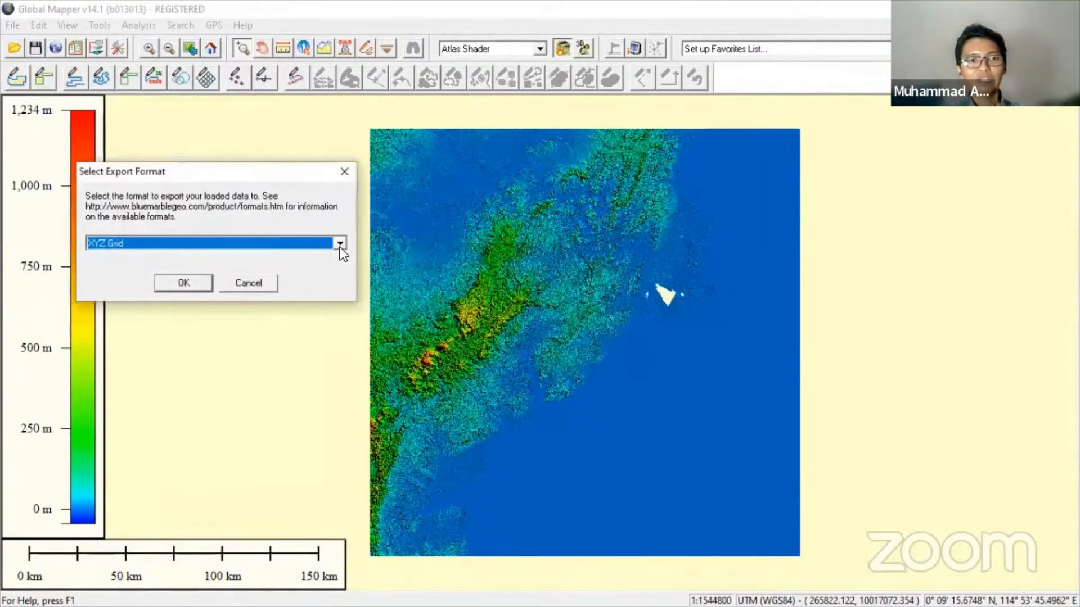
left_click(340, 246)
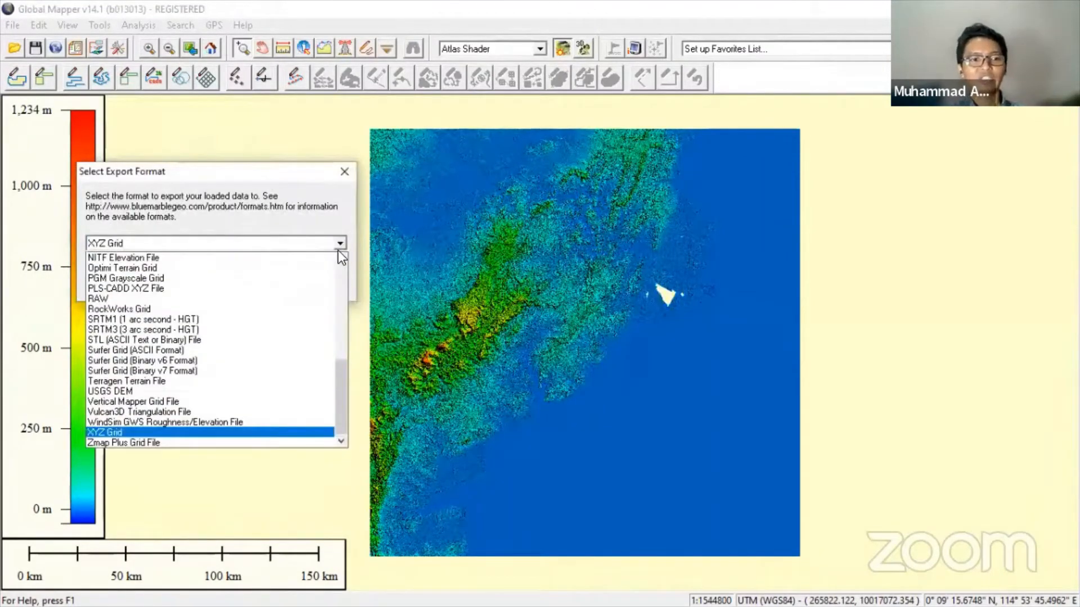
scroll(277, 321, "up", 4)
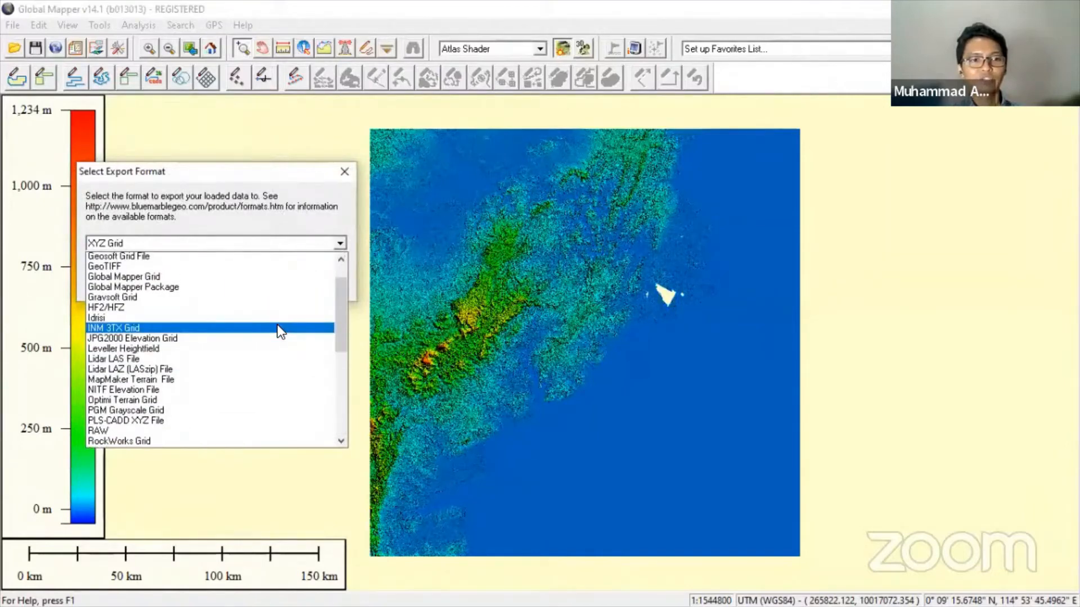
scroll(261, 369, "up", 4)
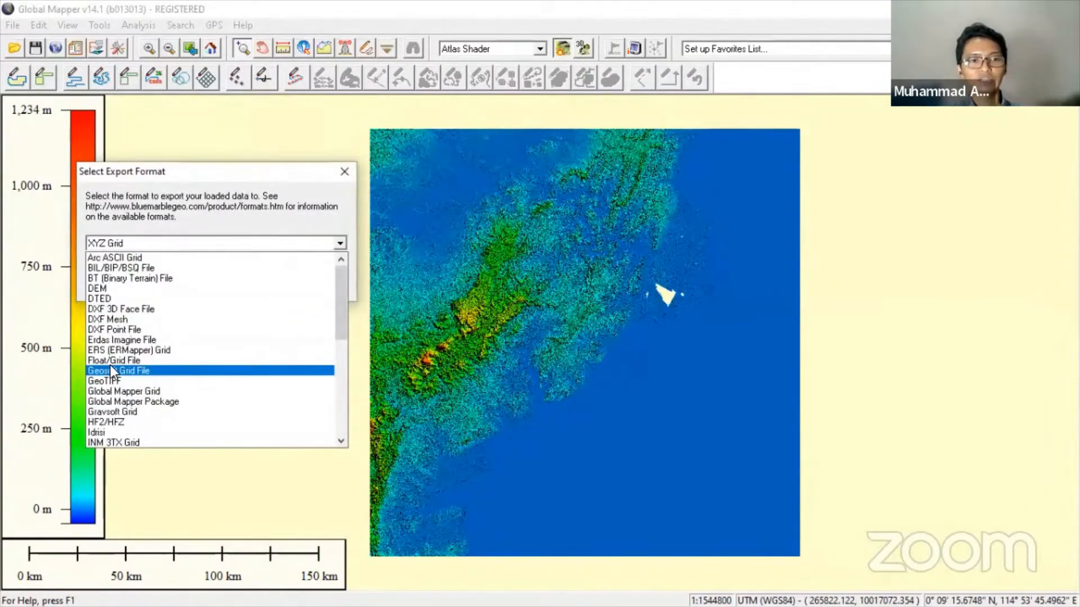
left_click(165, 370)
left_click(200, 281)
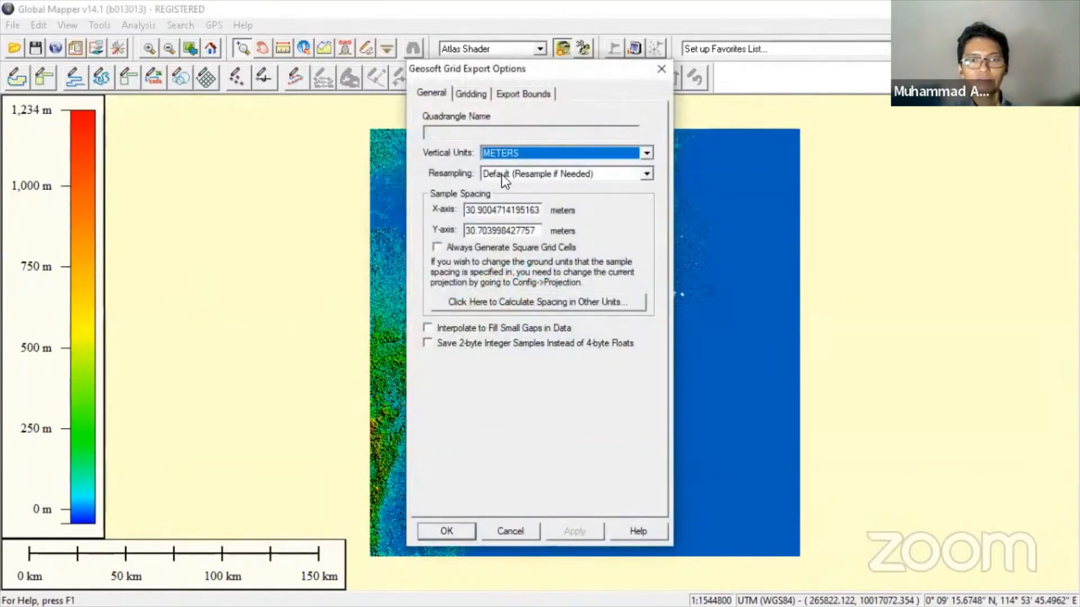
left_click_drag(476, 69, 141, 75)
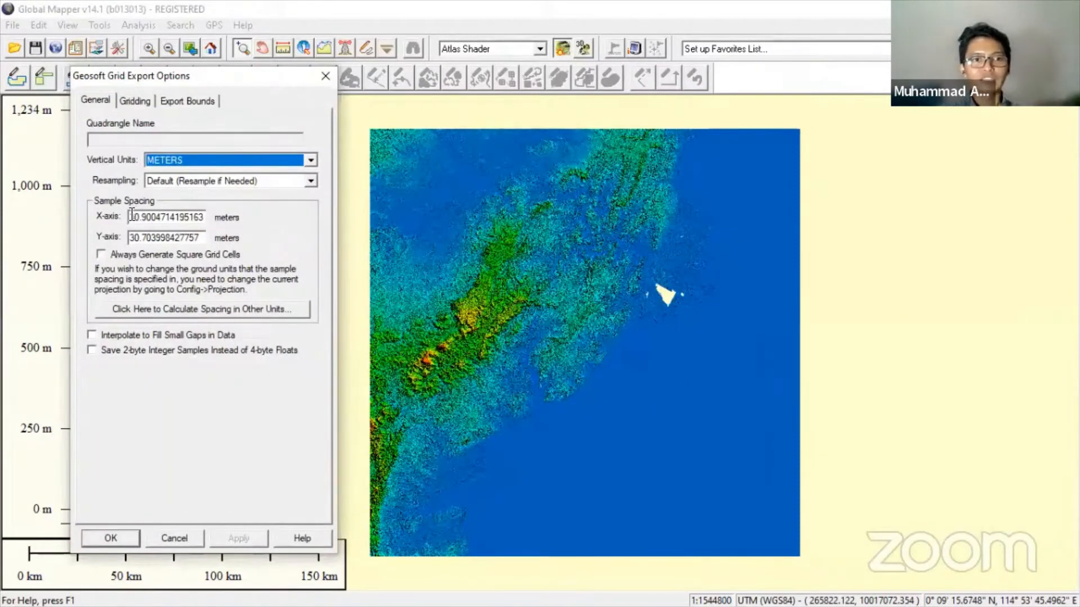
mouse_move(130, 217)
left_mouse_down()
mouse_move(268, 218)
mouse_move(117, 225)
left_mouse_up()
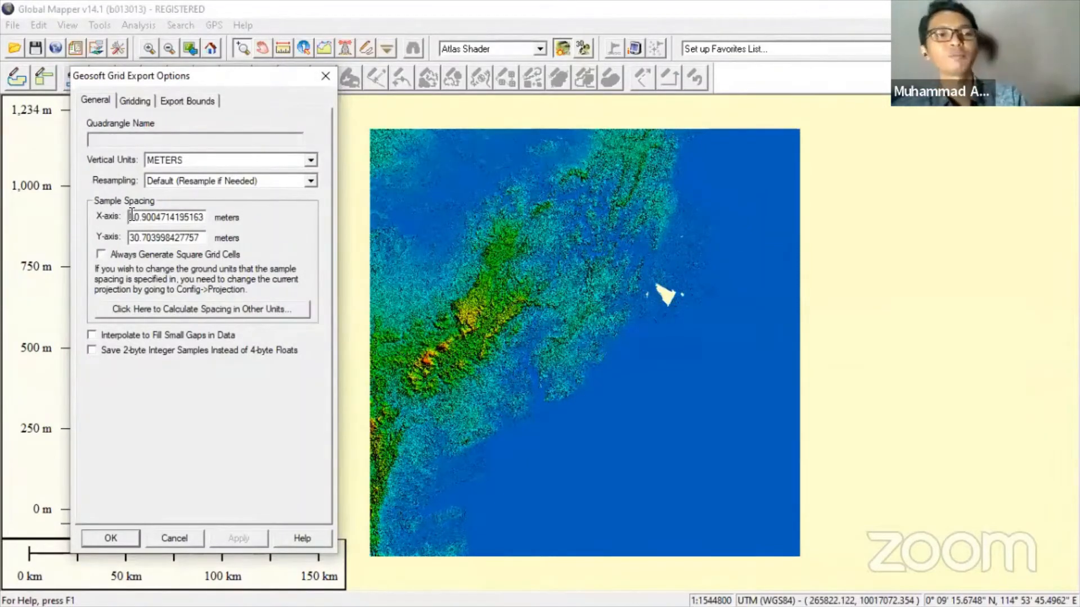
left_click_drag(131, 216, 224, 228)
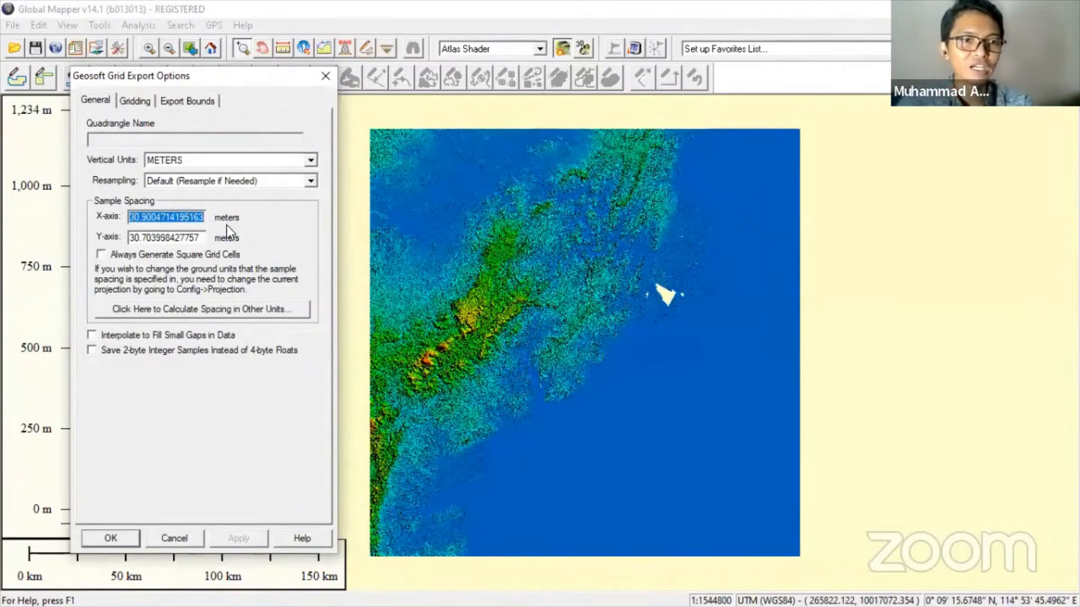
left_click_drag(131, 238, 255, 241)
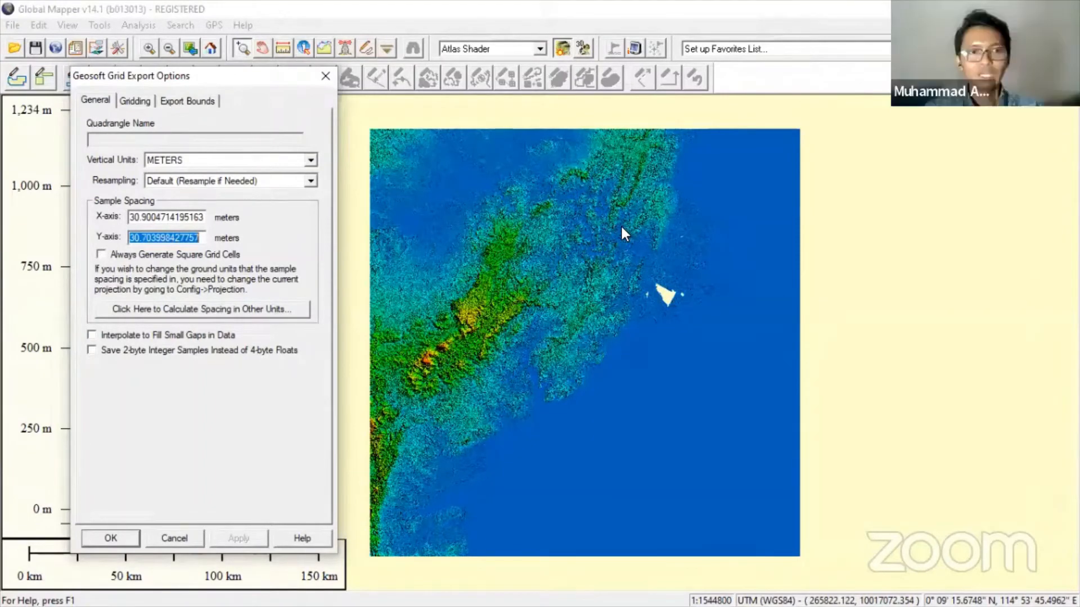
key("super")
key("super")
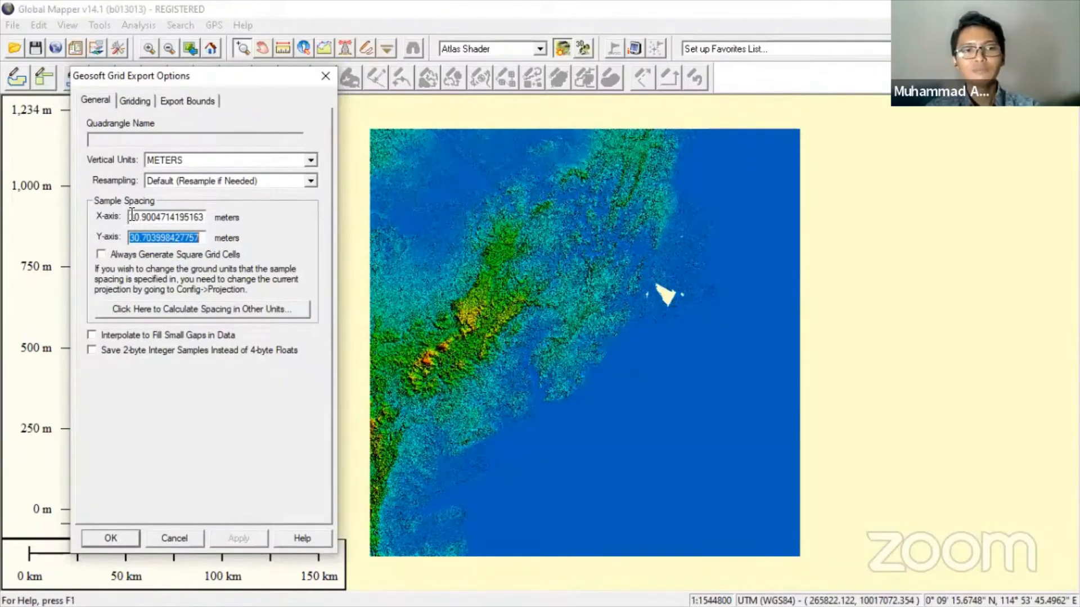
key("alt+Tab")
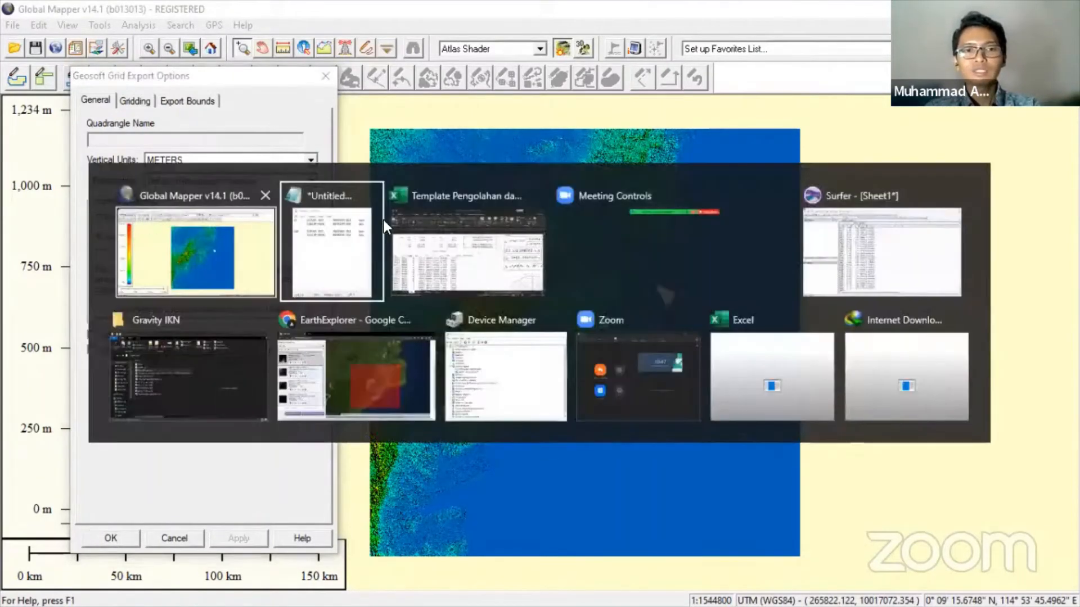
- Select the +20 bounds in Notepad: X 428565.155–553130.016, Y 9843927.413–9950250.289, beside the export dialog
left_click(338, 228)
left_click_drag(846, 173, 612, 117)
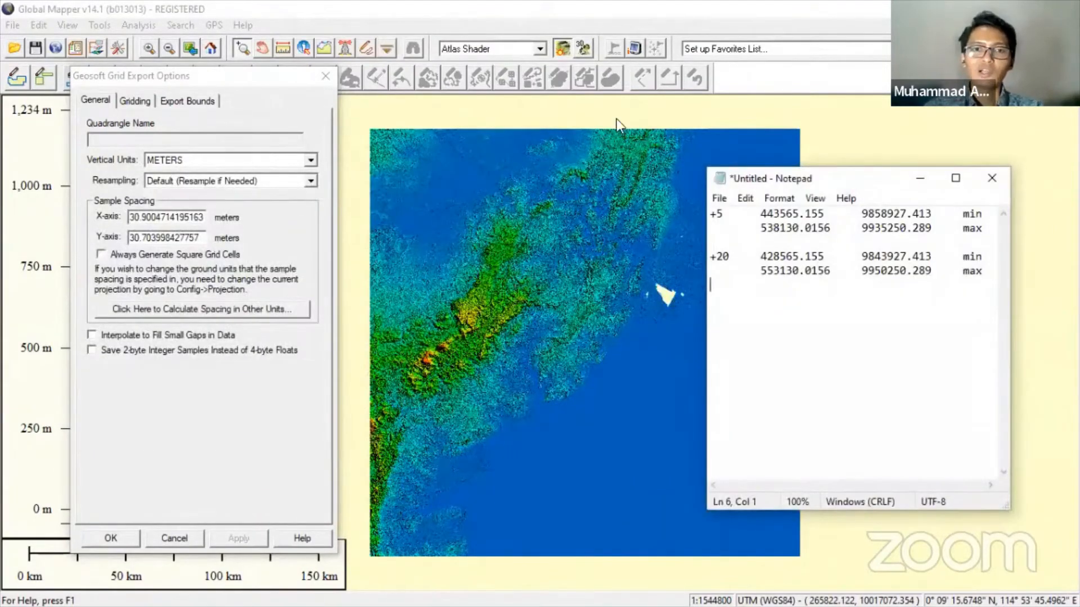
left_click(475, 200)
left_click_drag(475, 200, 748, 217)
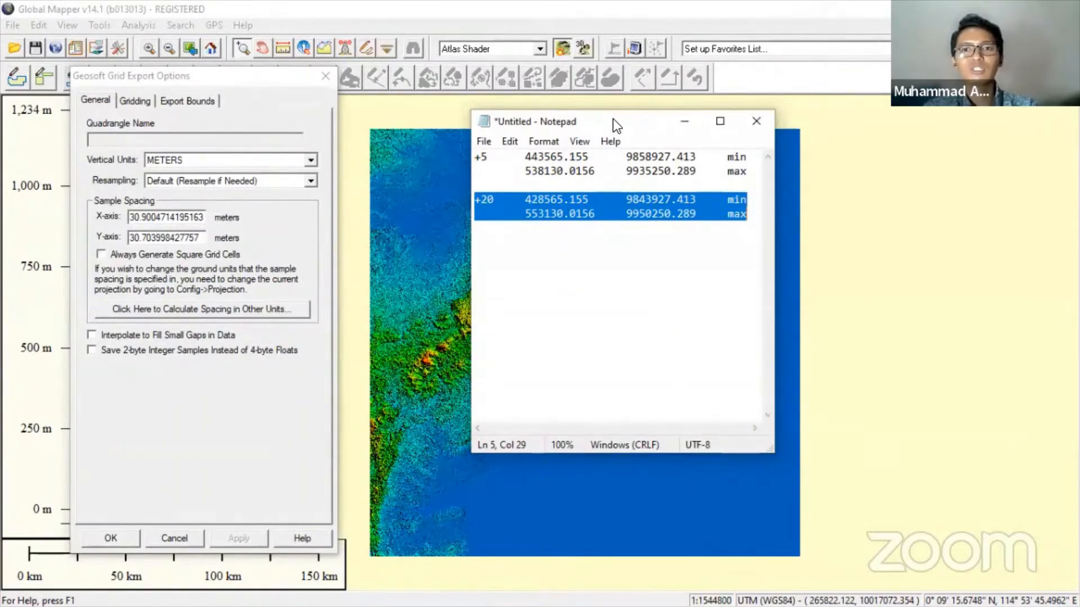
left_click_drag(617, 124, 674, 155)
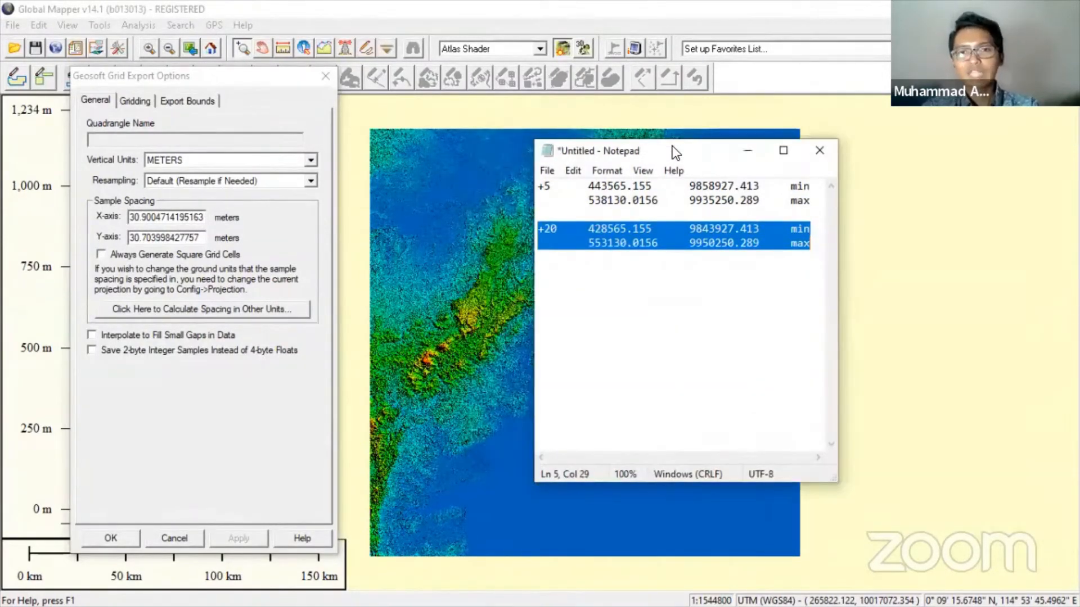
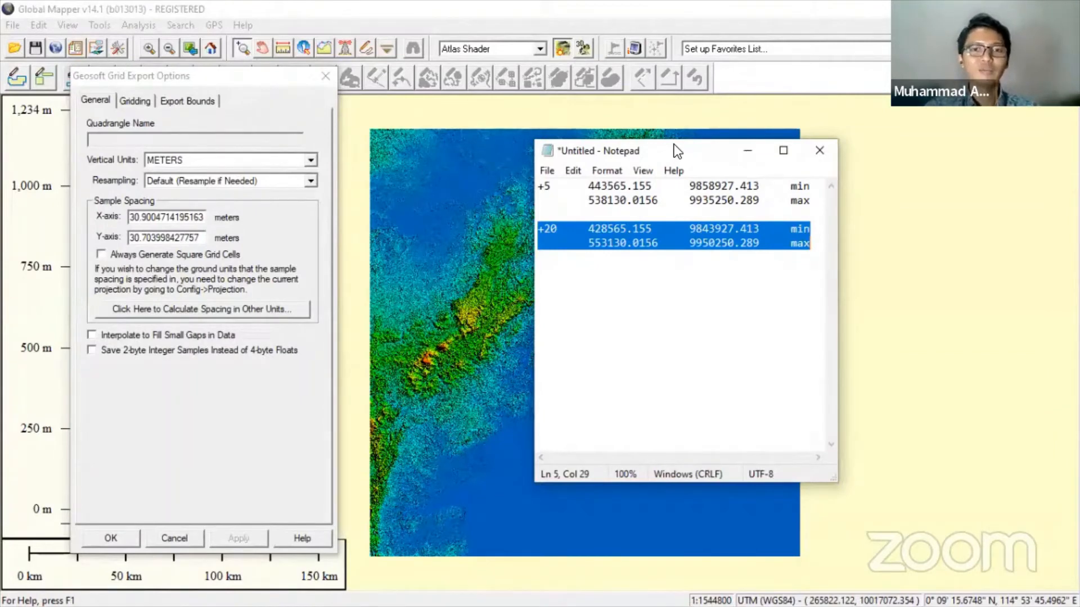
- Enter 1000 m as both the X-axis and Y-axis sample spacing for the Geosoft grid export
left_click_drag(676, 145, 674, 125)
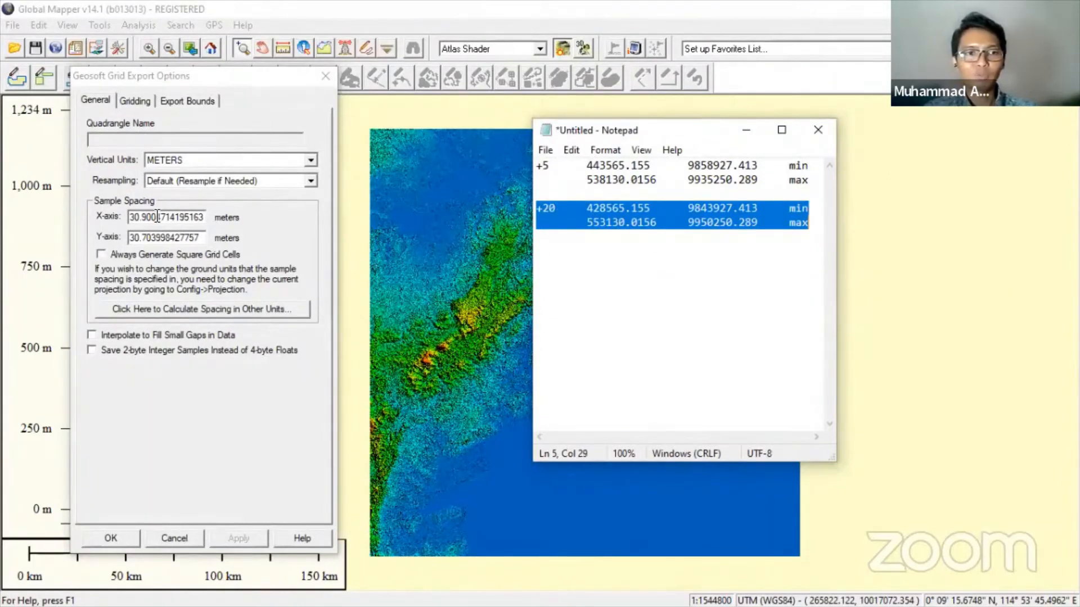
left_click_drag(129, 217, 288, 226)
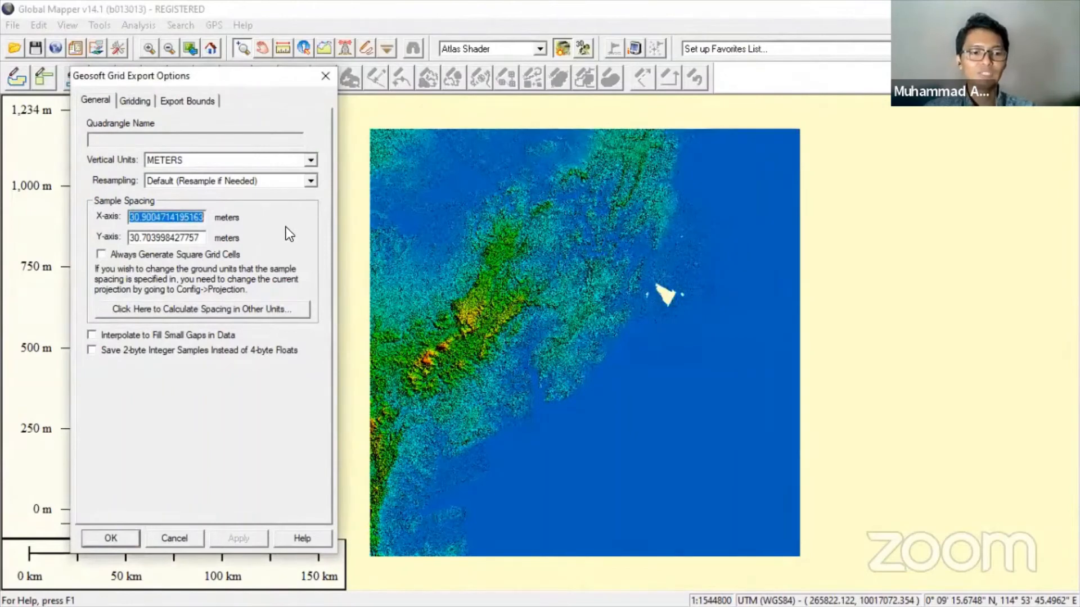
type("1000")
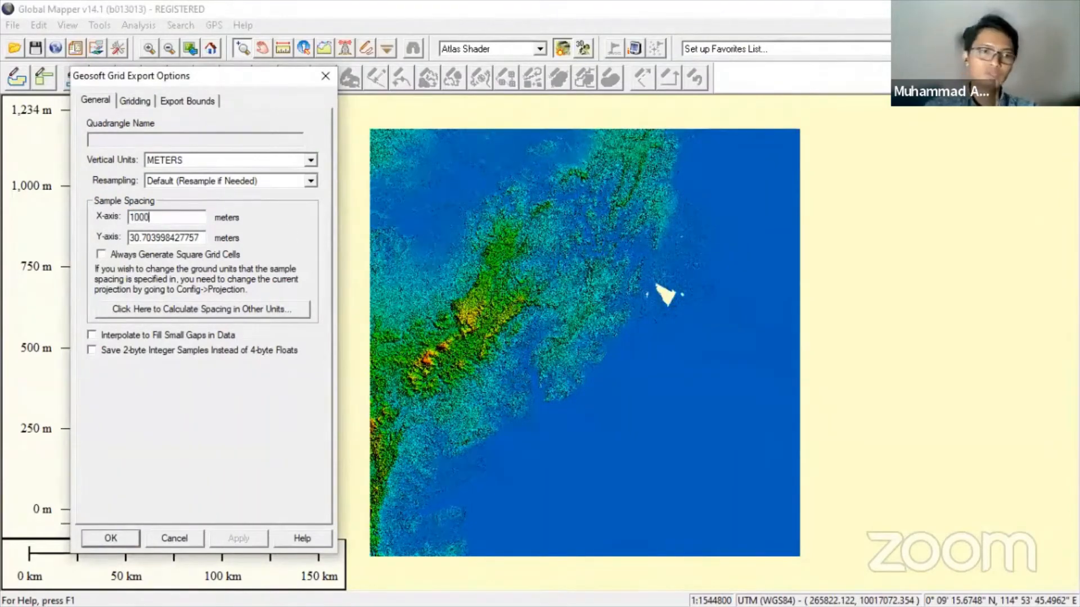
left_click_drag(131, 237, 244, 239)
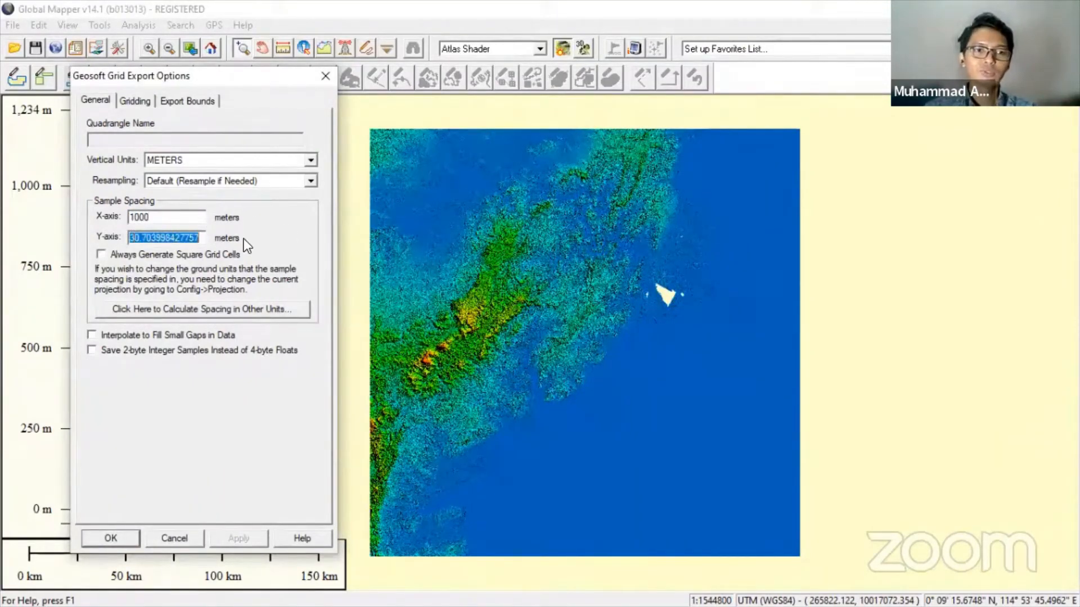
type("1000")
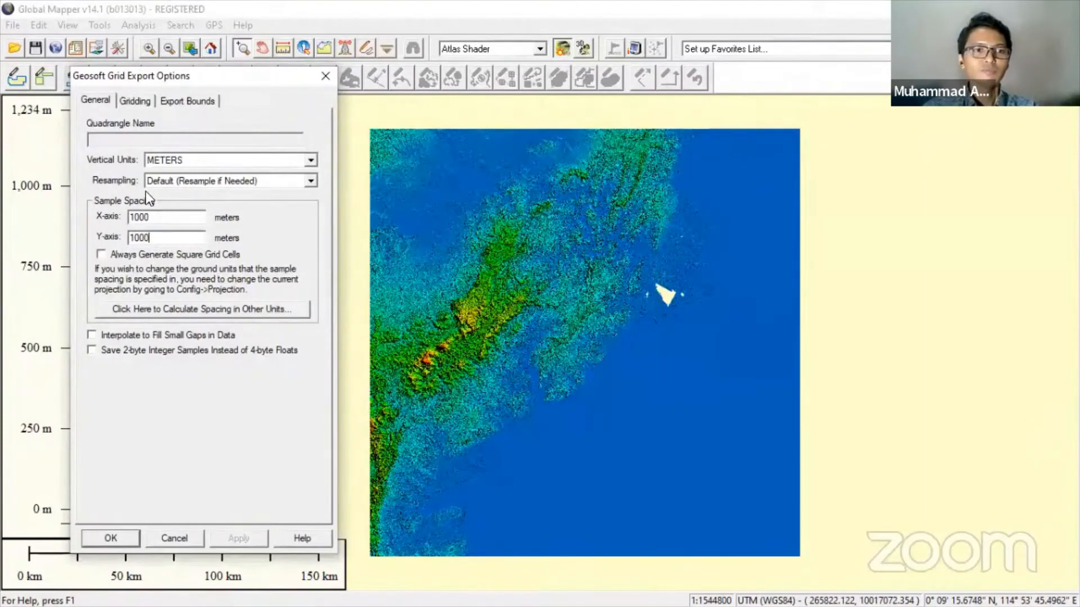
left_click(171, 103)
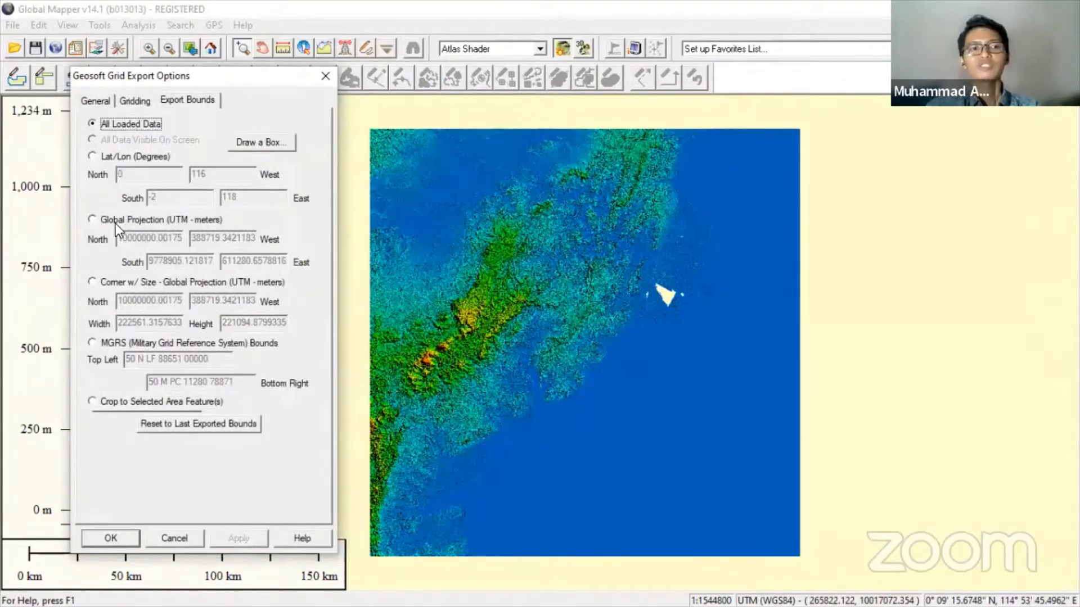
- Define the export bounds in Global Projection (UTM metres), with the coordinate notes open alongside
left_click(115, 222)
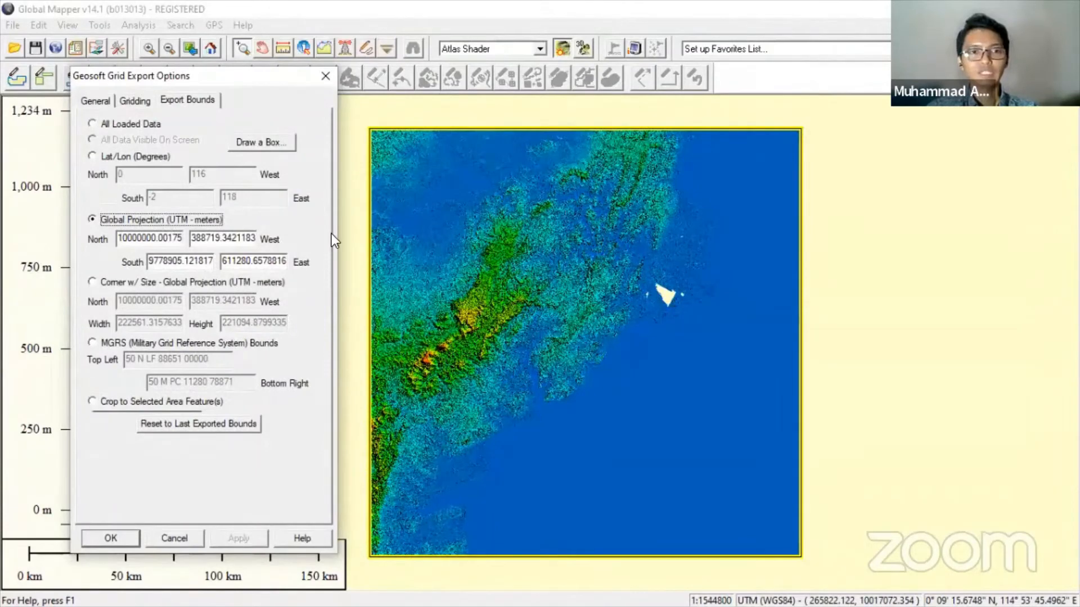
key("alt+Tab")
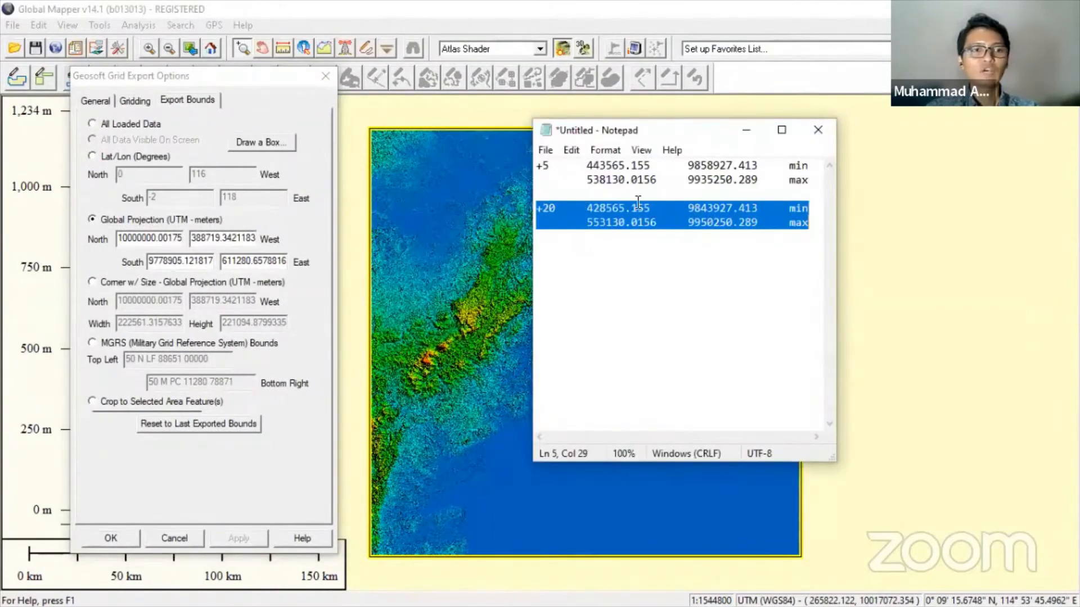
double_click(595, 208)
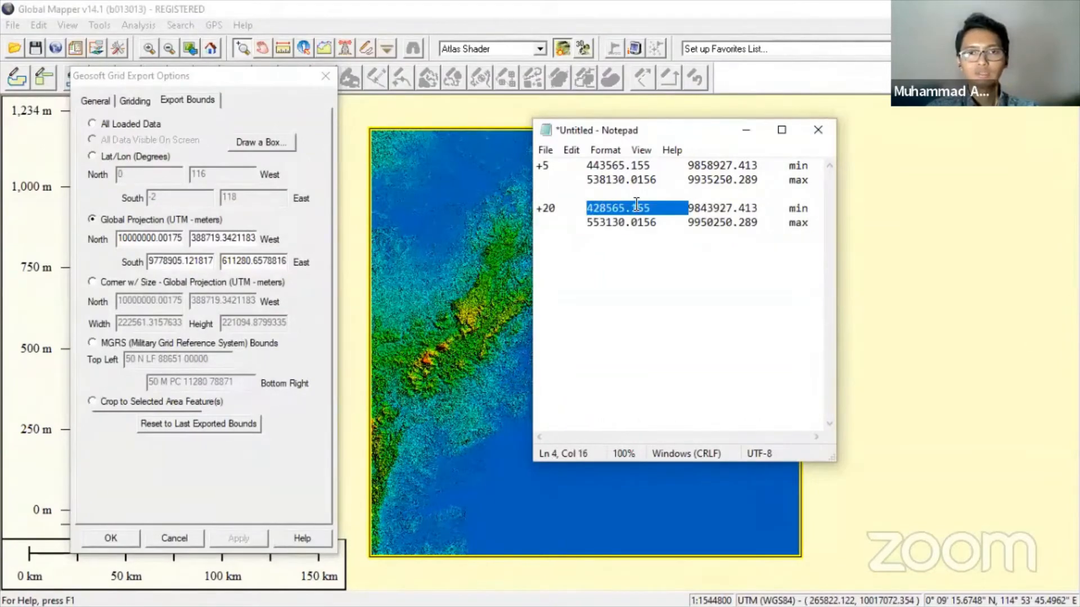
left_click(588, 4)
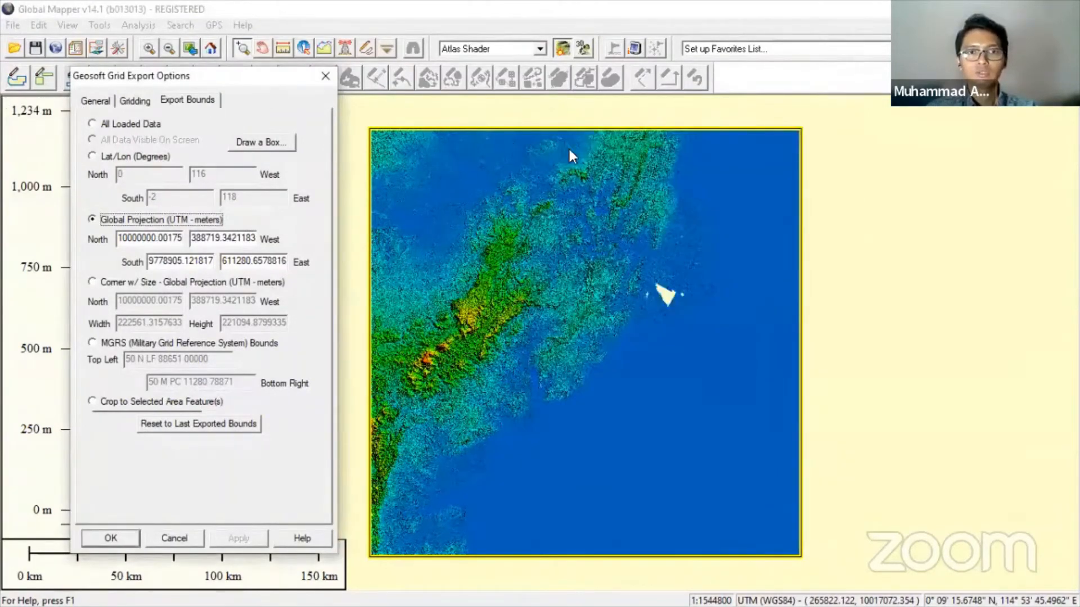
key("alt+Tab")
left_click_drag(589, 129, 1, 146)
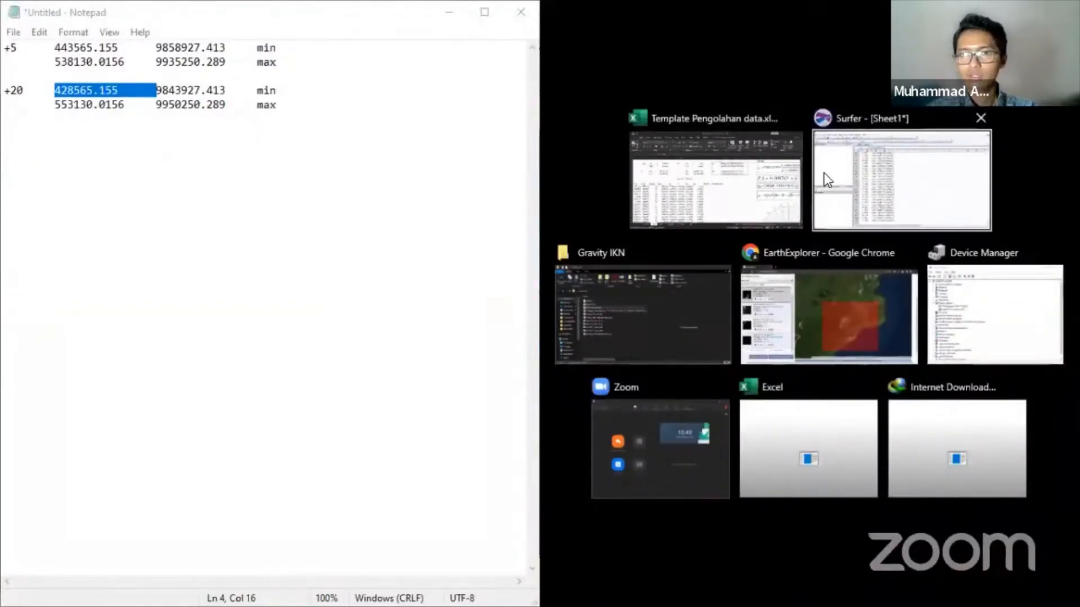
left_click(373, 15)
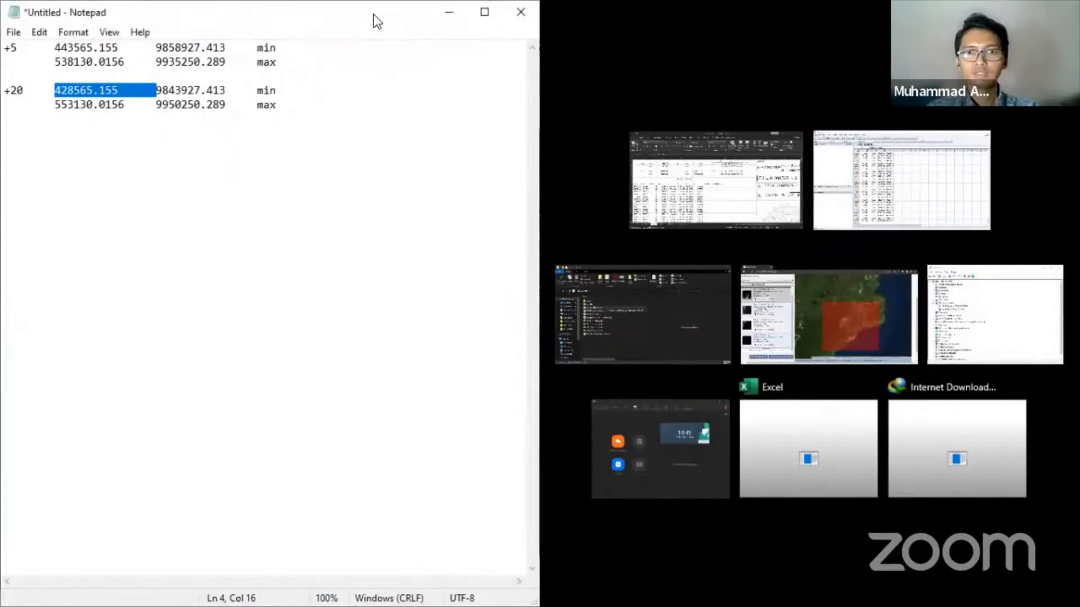
left_click_drag(374, 15, 579, 135)
left_click(524, 209)
left_click_drag(520, 210, 581, 209)
key("ctrl+c")
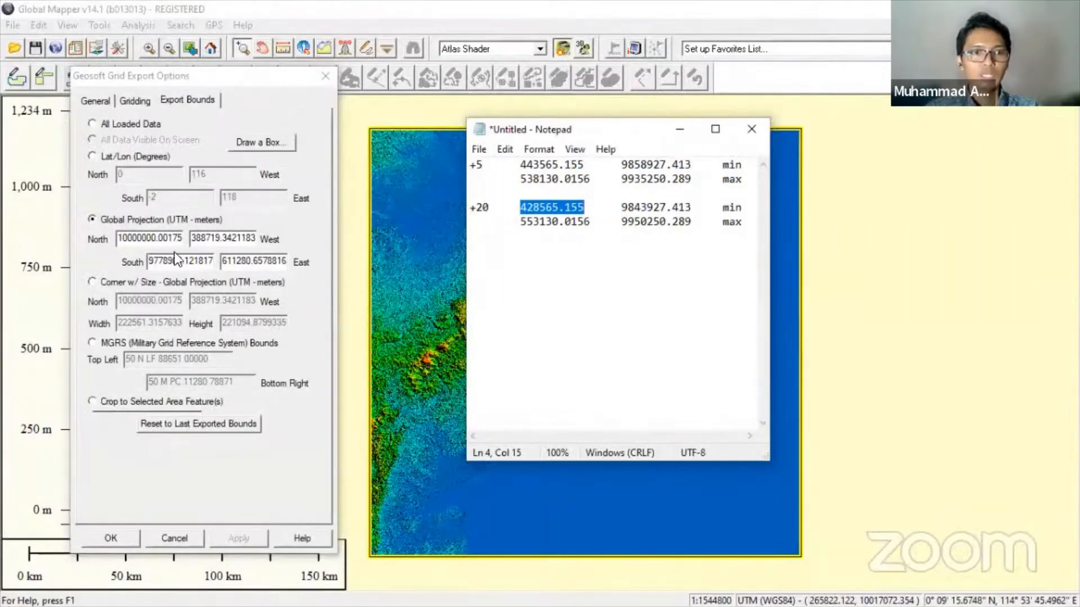
- Paste West 428565.155 and East 553130.0156 from the notes into the bounds
double_click(227, 240)
key("ctrl+v")
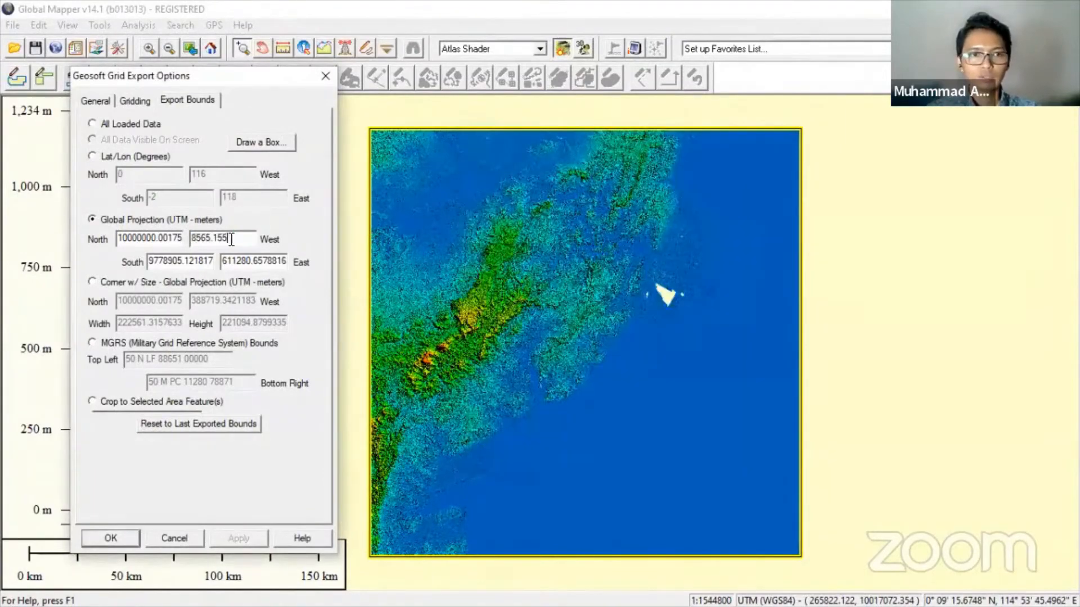
key("alt+Tab")
double_click(528, 225)
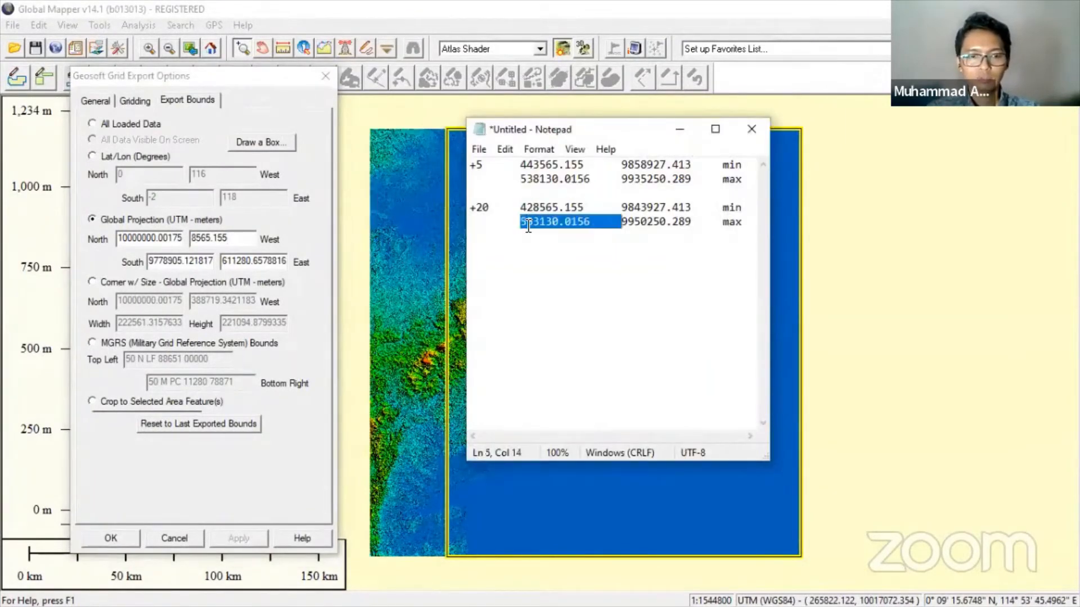
key("ctrl+c")
double_click(247, 265)
key("ctrl+v")
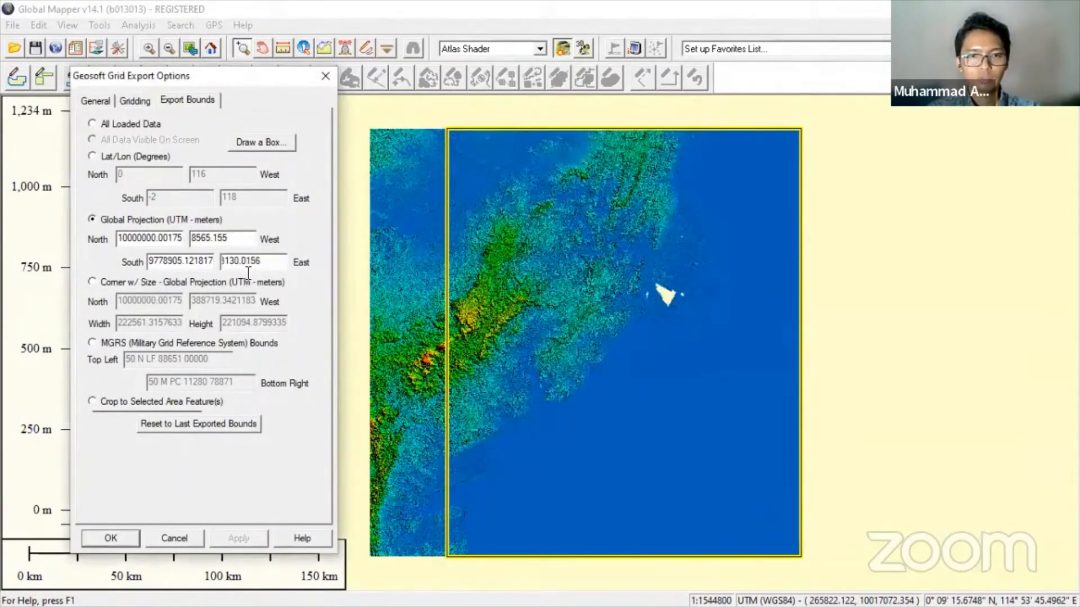
- Paste South 9843927.413 and North 9950250.289 into the bounds, then accept the export options
key("alt+Tab")
double_click(667, 207)
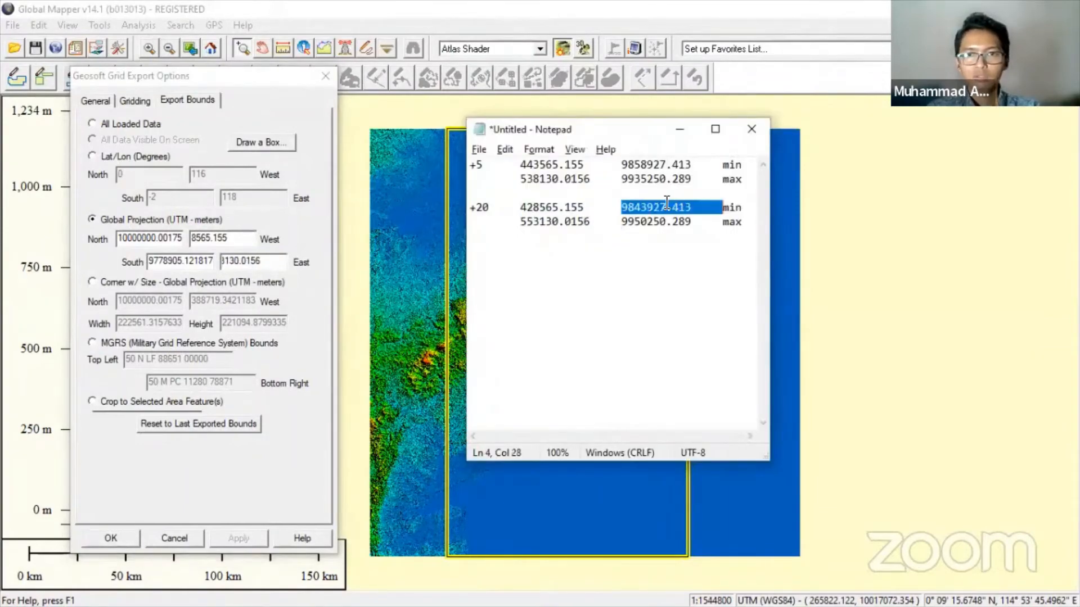
key("ctrl+c")
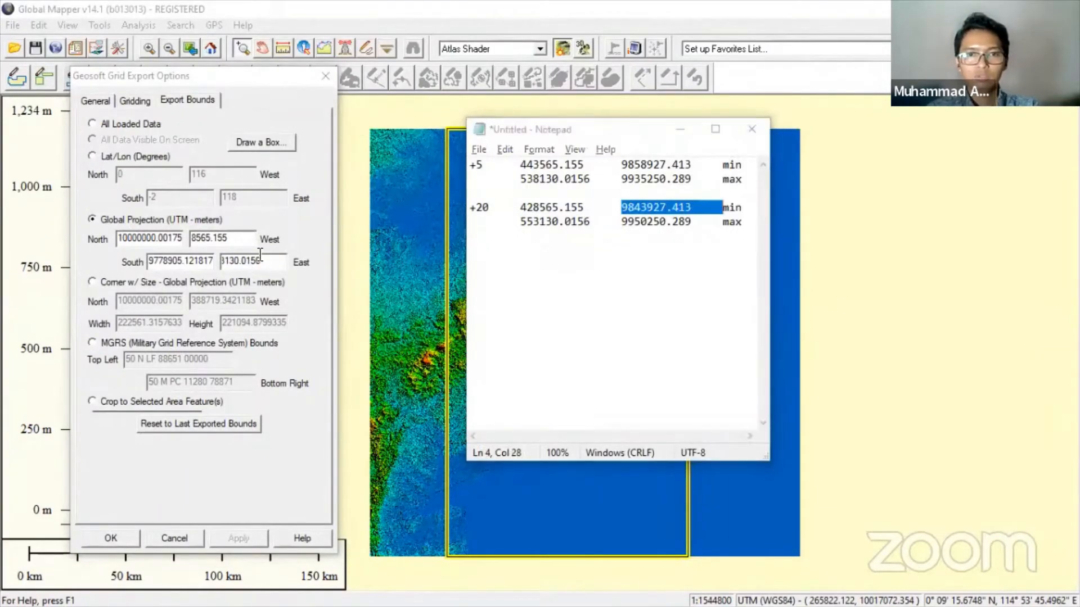
key("alt+Tab")
double_click(169, 262)
key("ctrl+v")
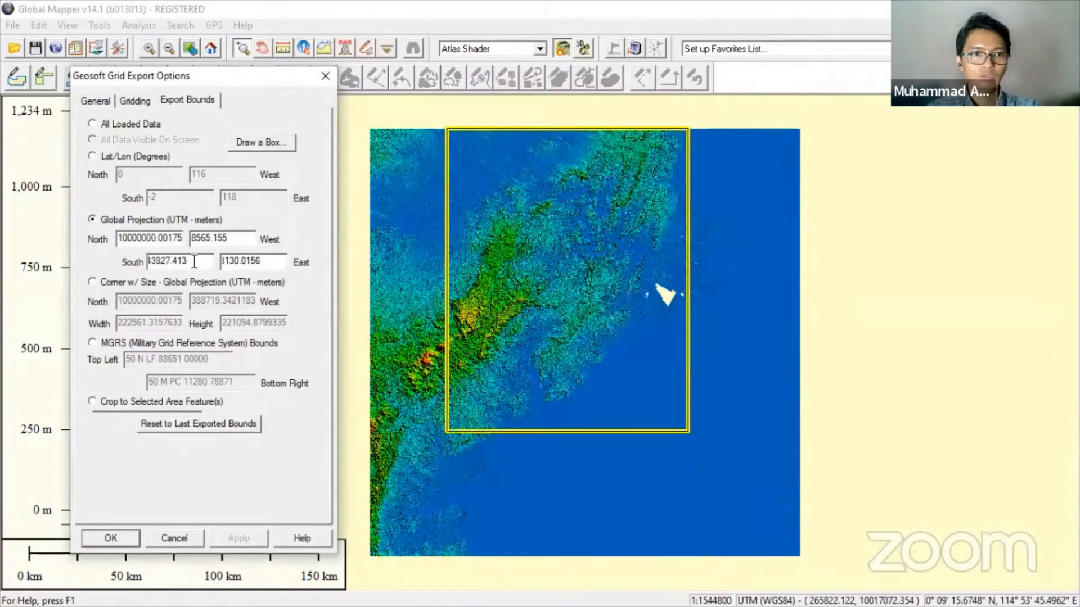
key("alt+Tab")
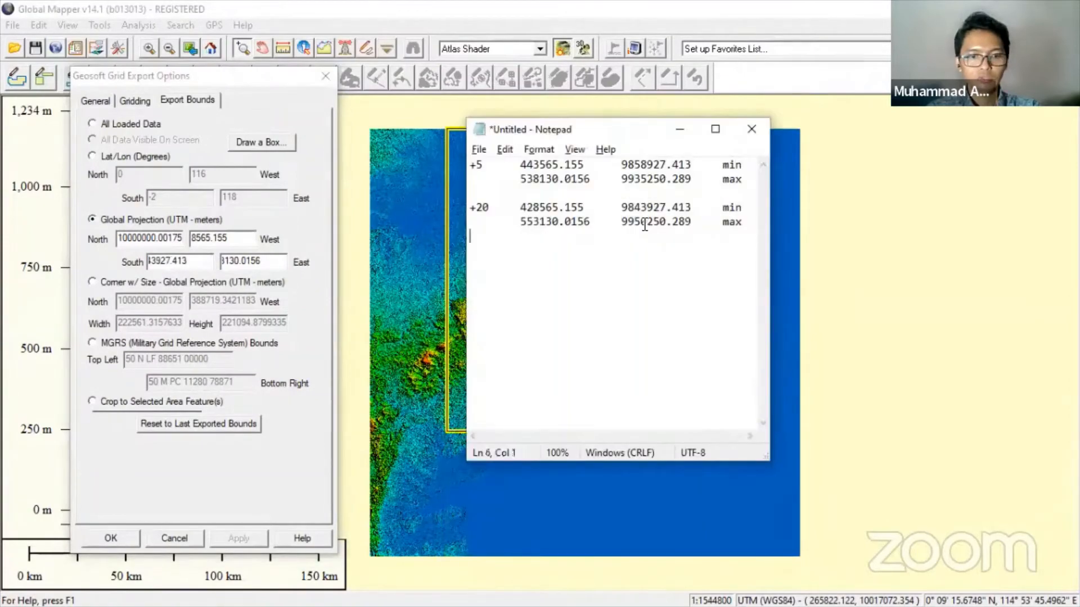
left_click(645, 224)
double_click(645, 223)
key("ctrl+c")
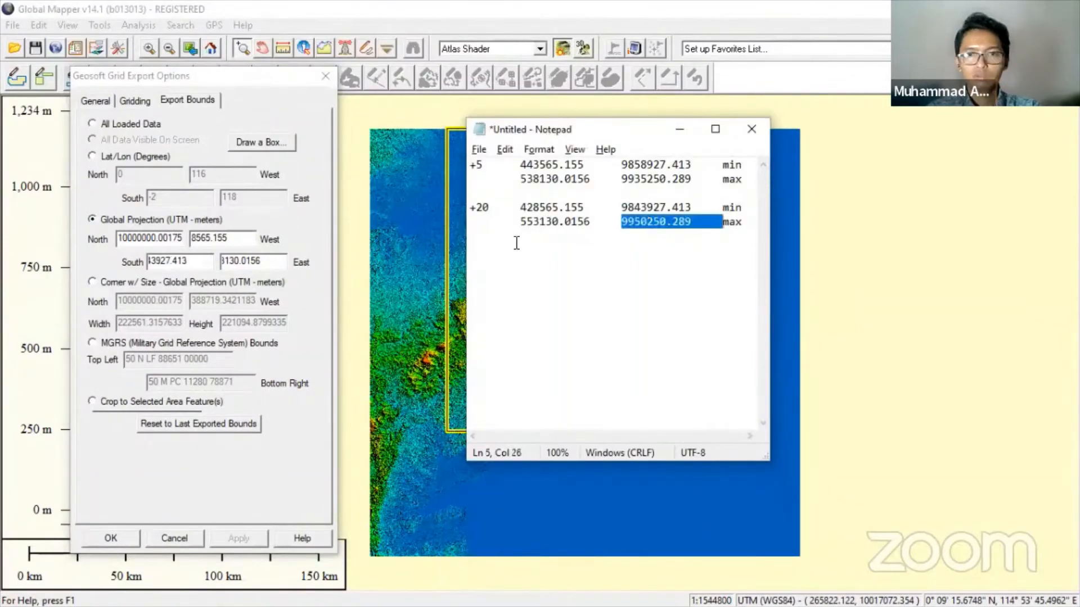
key("alt+Tab")
double_click(147, 243)
key("ctrl+v")
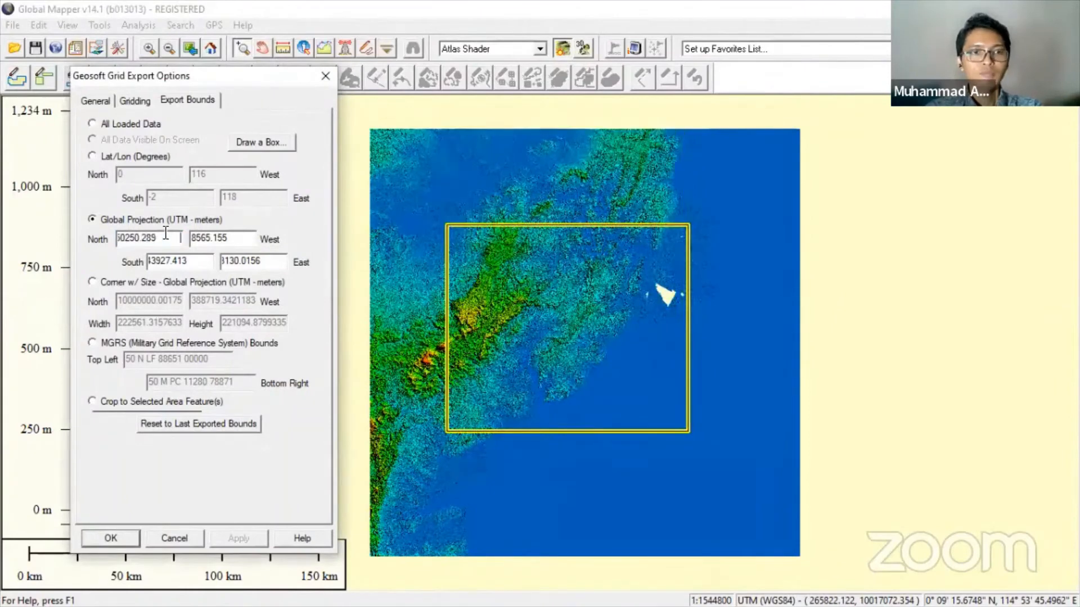
left_click_drag(148, 241, 211, 263)
key("shift+Left")
key("shift+Left")
key("shift+Left")
key("shift+Left")
key("shift+Left")
key("shift+Left")
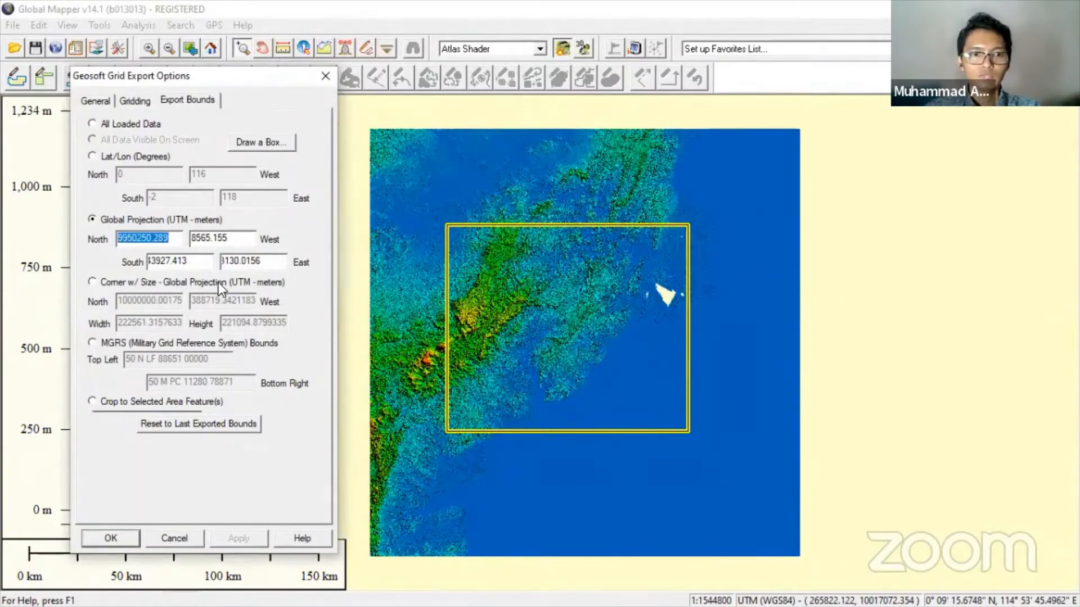
left_click(119, 538)
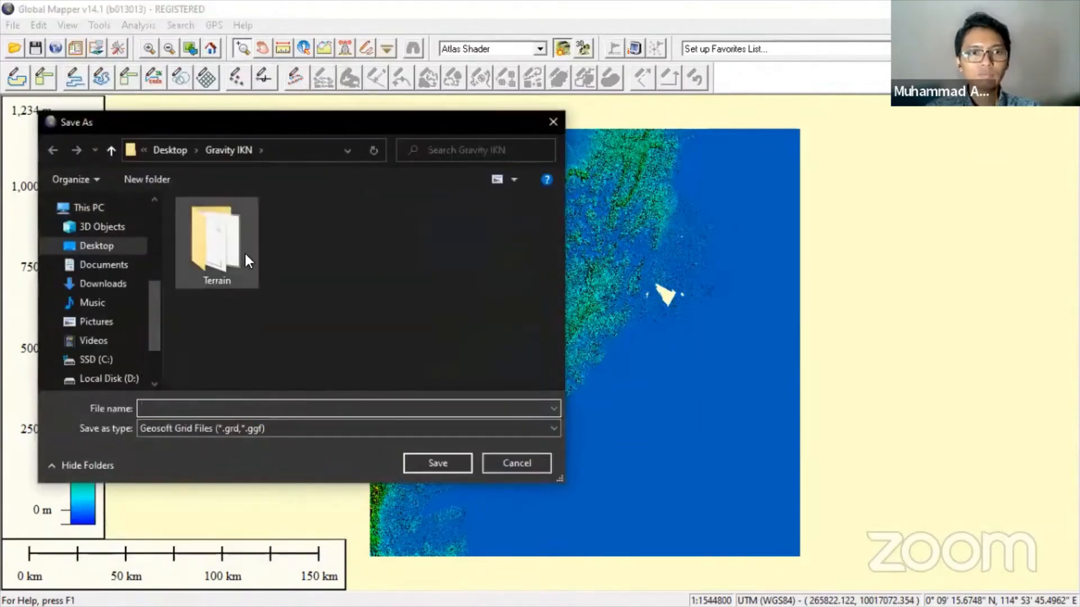
- Save the grid as Topo 20km IKN 2.grd in the Terrain folder
double_click(228, 243)
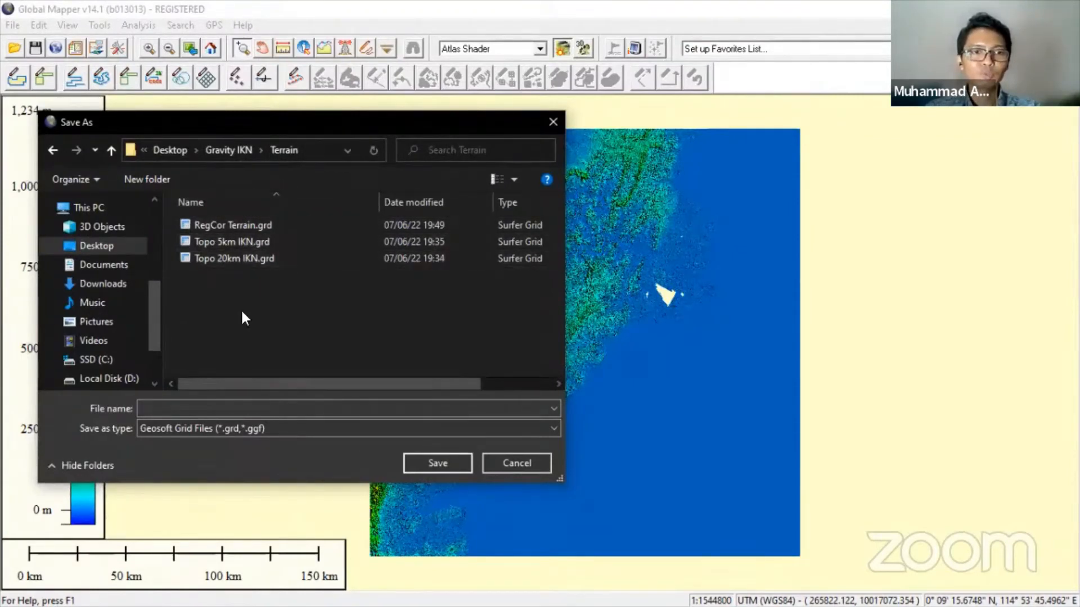
left_click(206, 402)
type("topo")
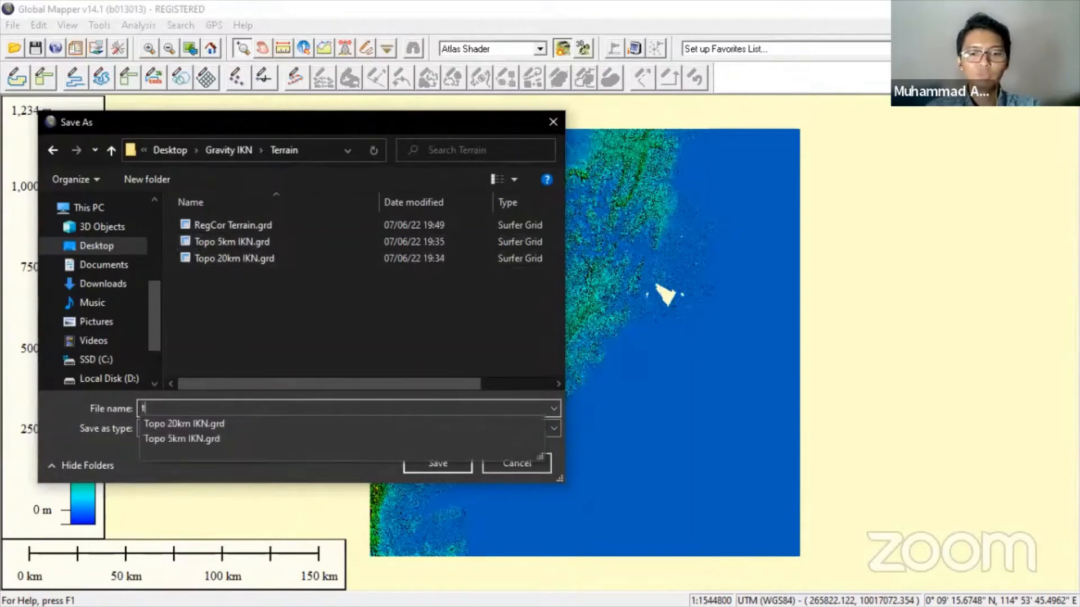
key("Down")
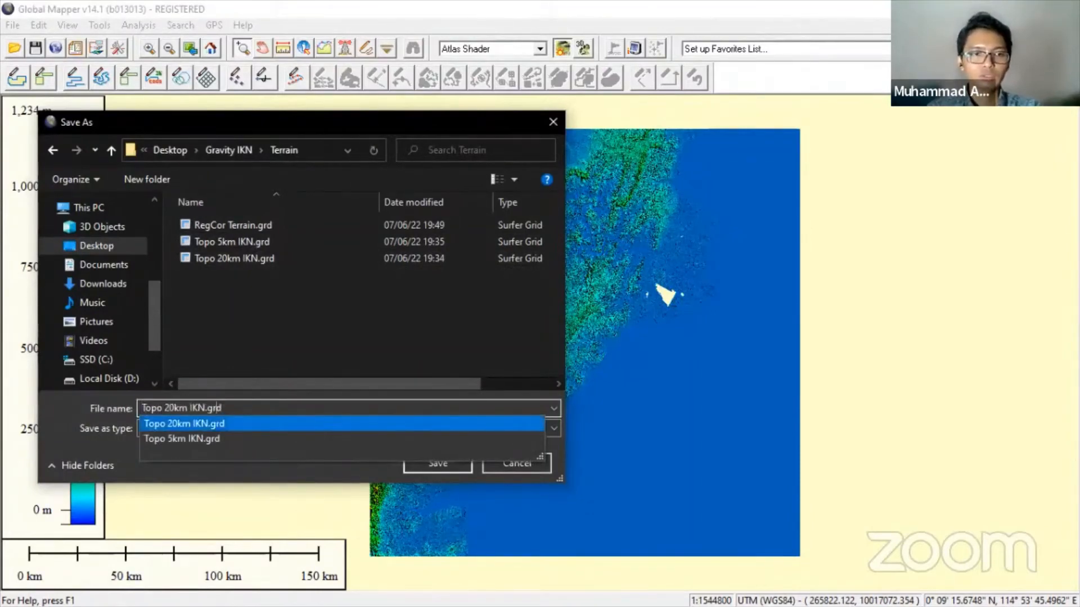
left_click(205, 408)
type("2")
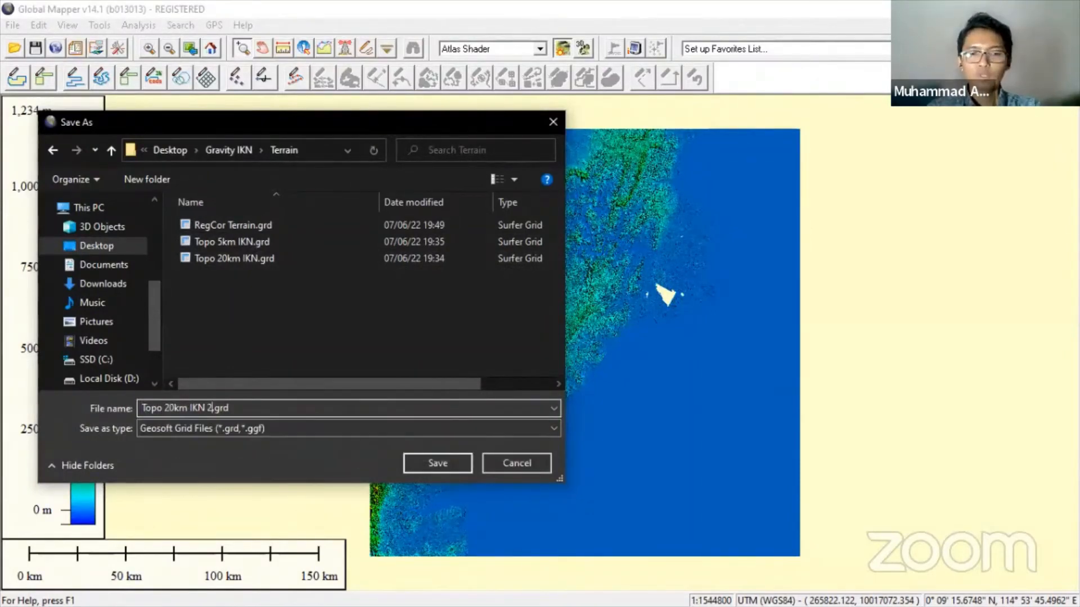
key("Return")
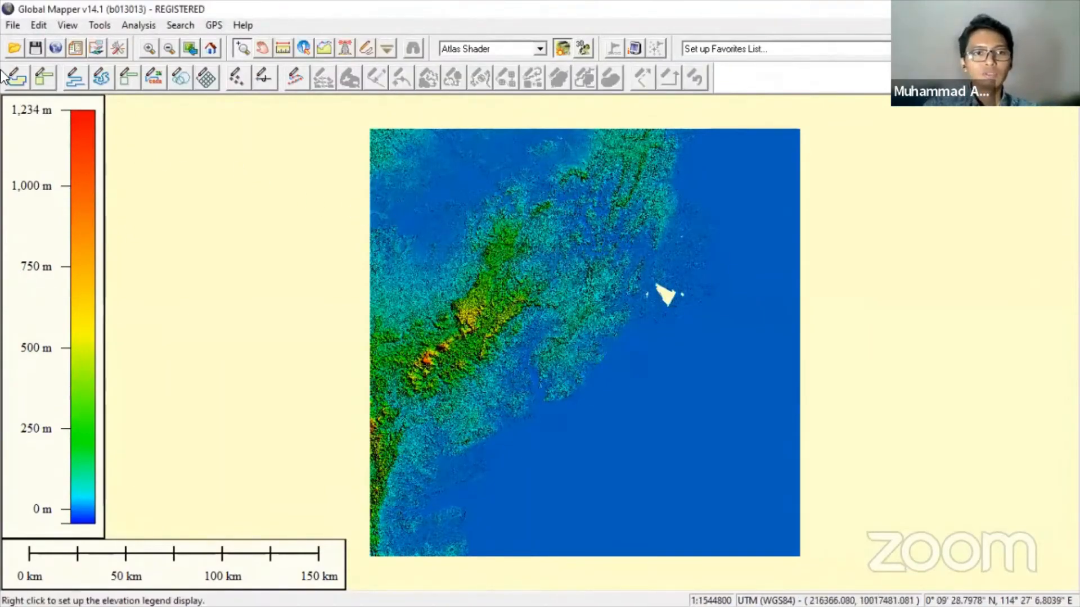
- Start a new elevation grid export in Geosoft Grid format
left_click(23, 26)
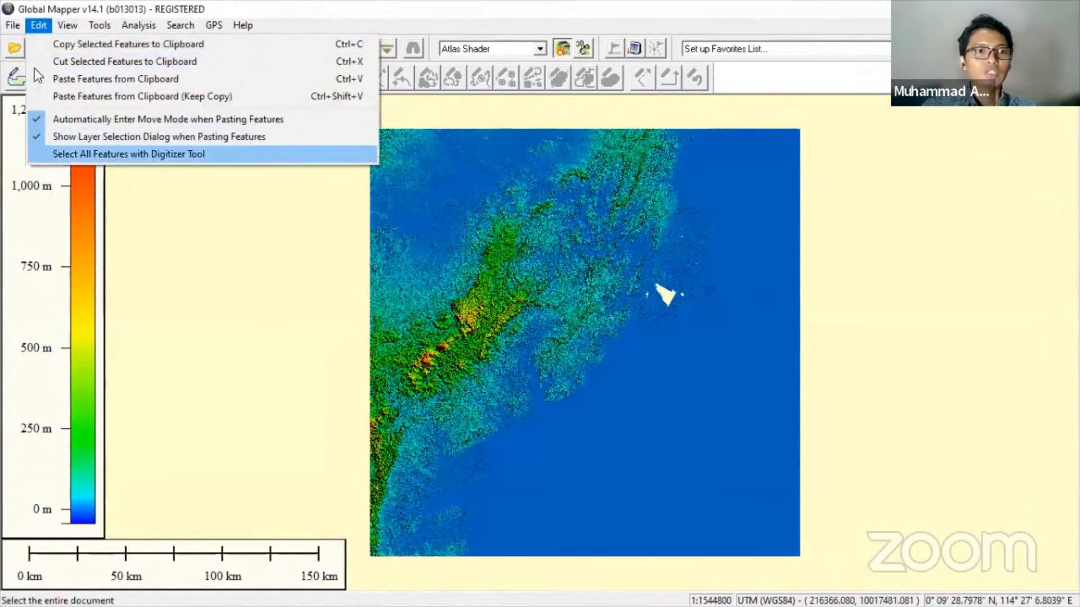
mouse_move(21, 29)
mouse_move(79, 314)
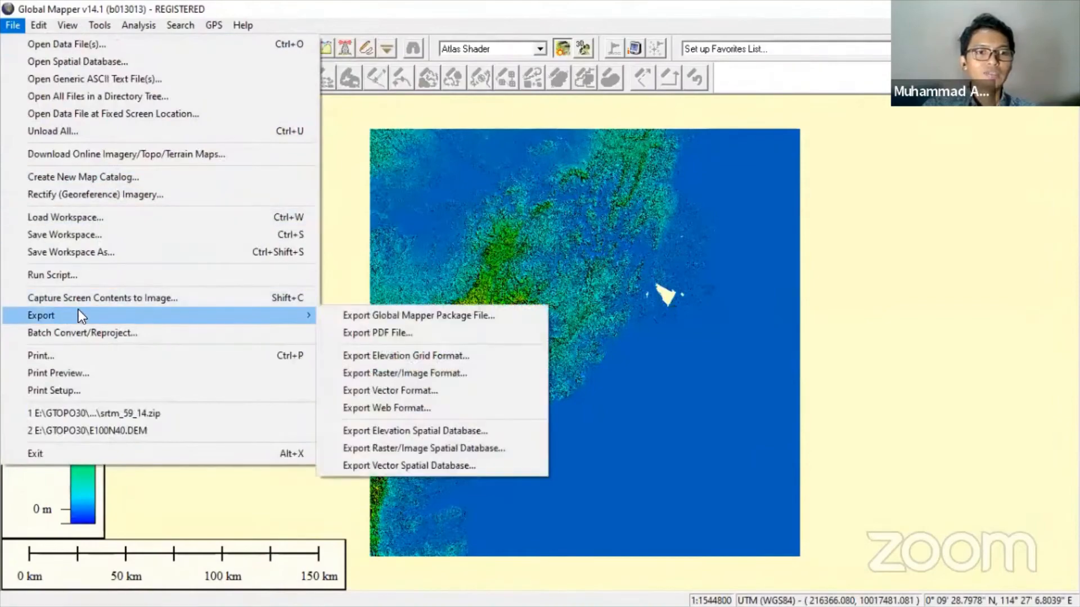
left_click(402, 355)
left_click(518, 351)
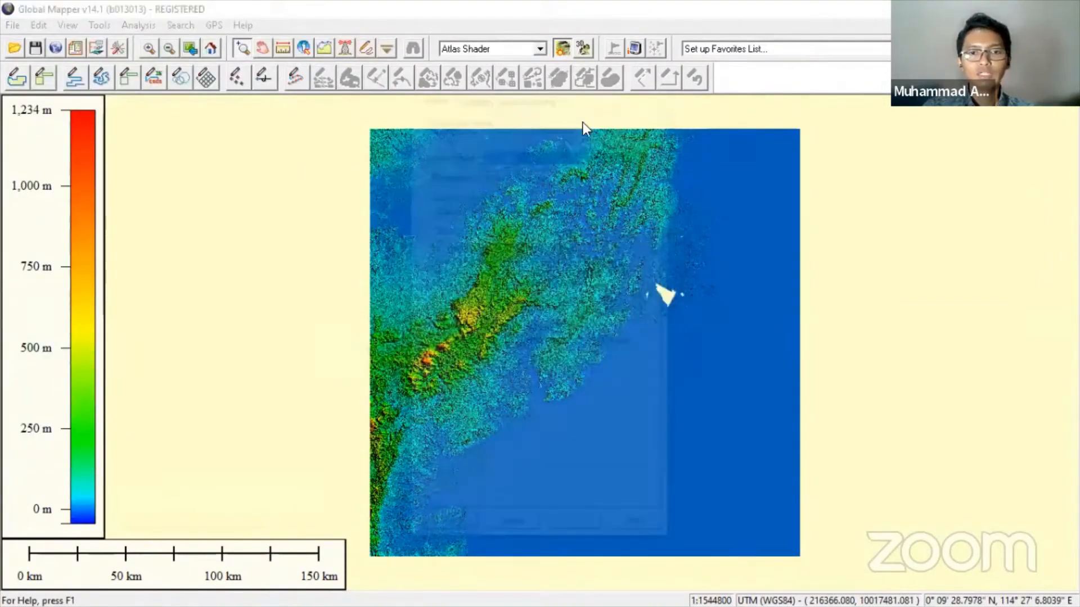
left_click_drag(525, 66, 177, 93)
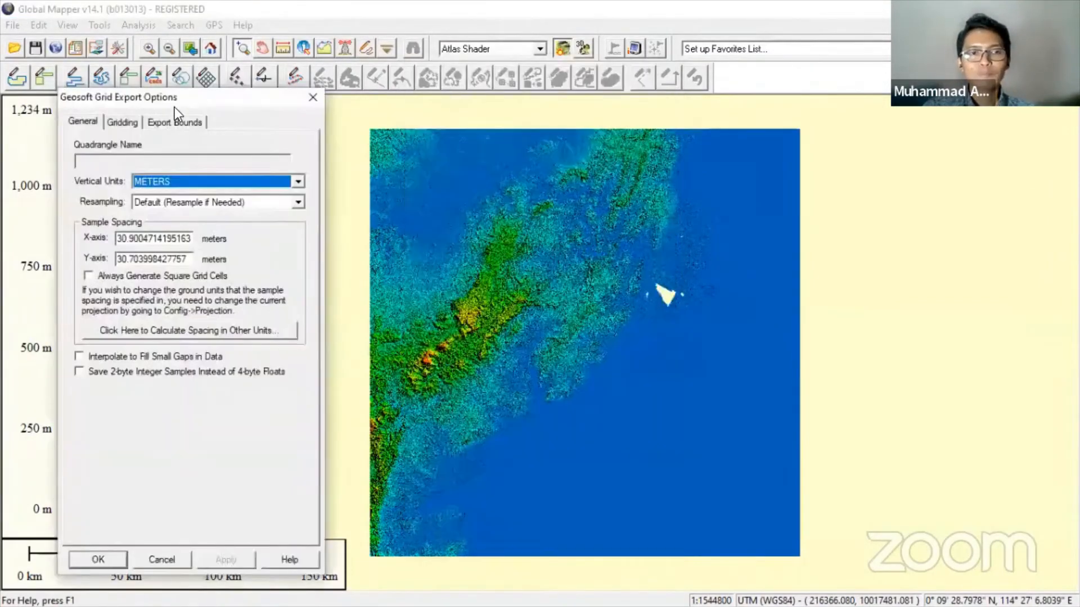
- Set the X and Y sample spacing to 200 m
left_click(162, 239)
double_click(162, 239)
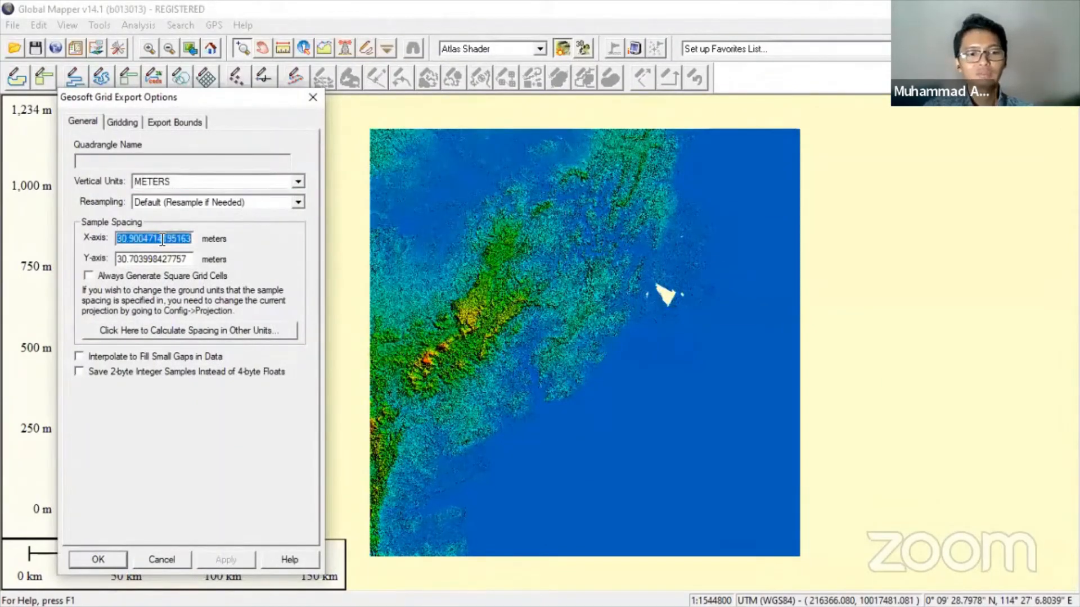
type("5")
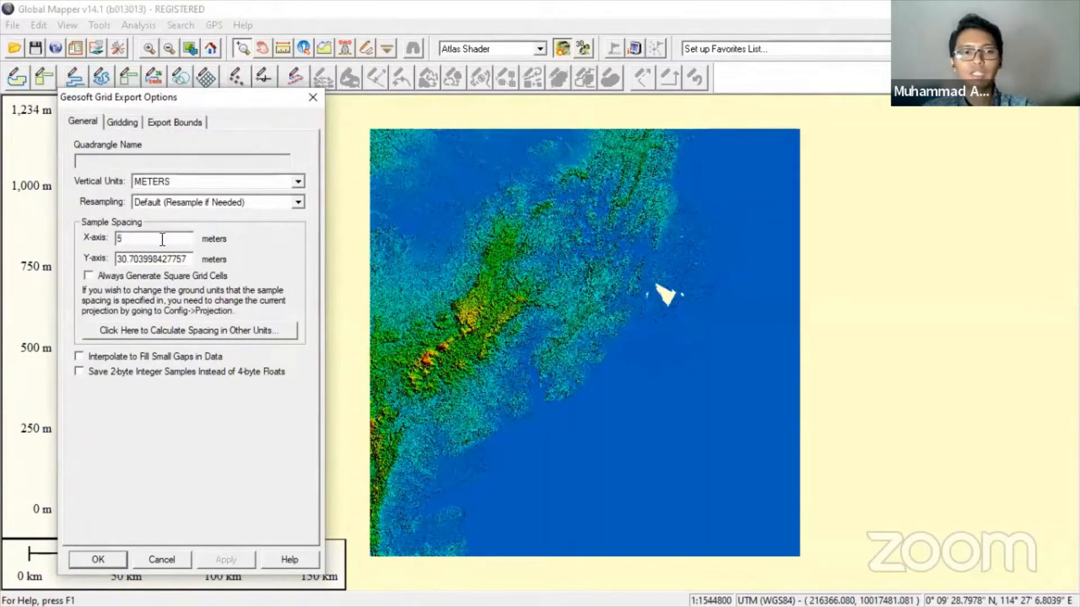
key("BackSpace")
type("200")
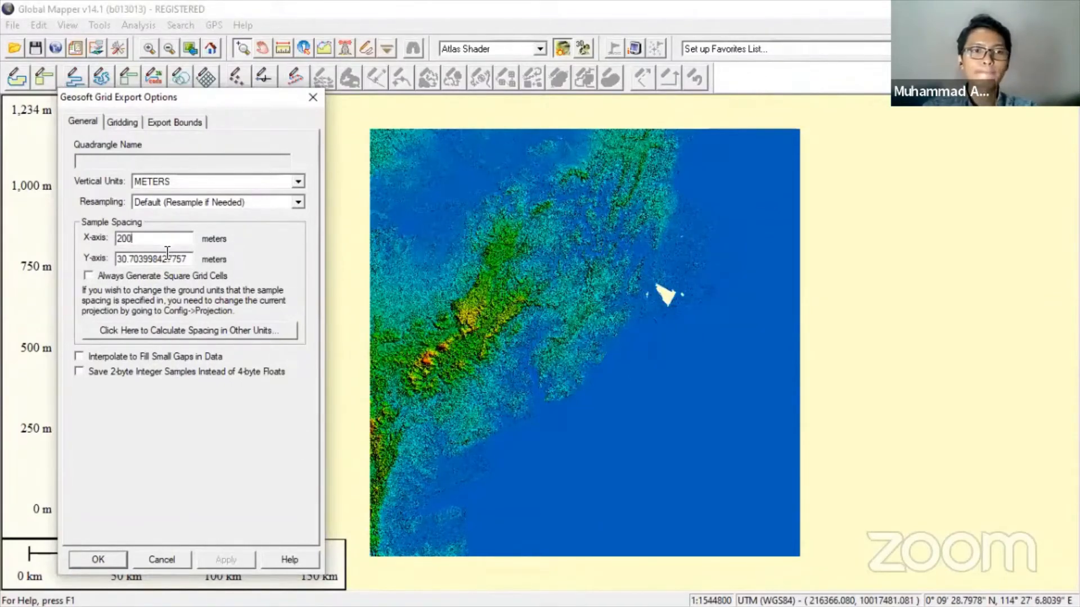
key("Tab")
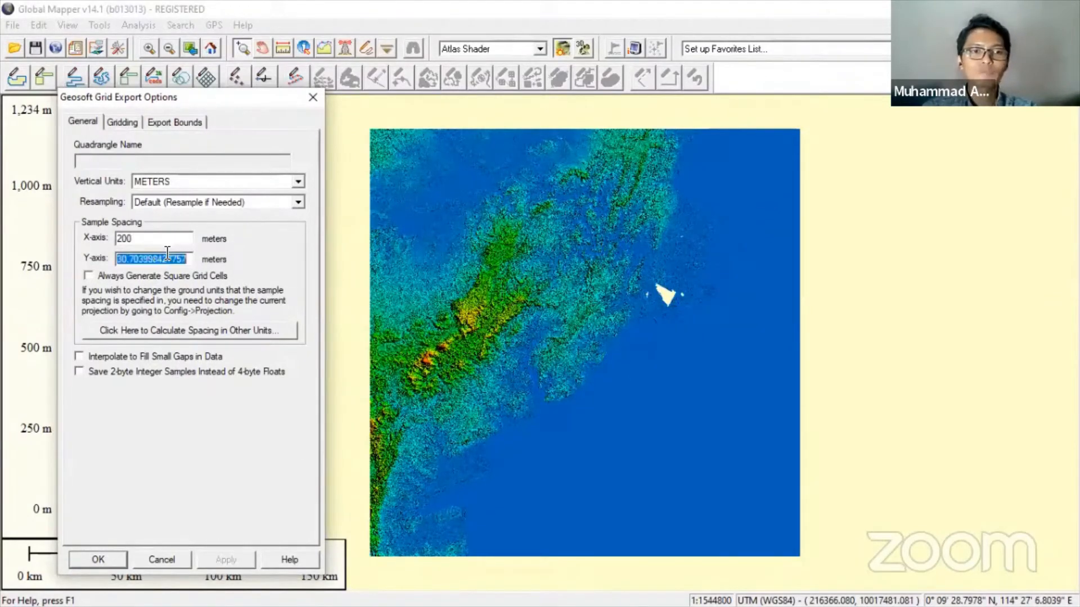
type("200")
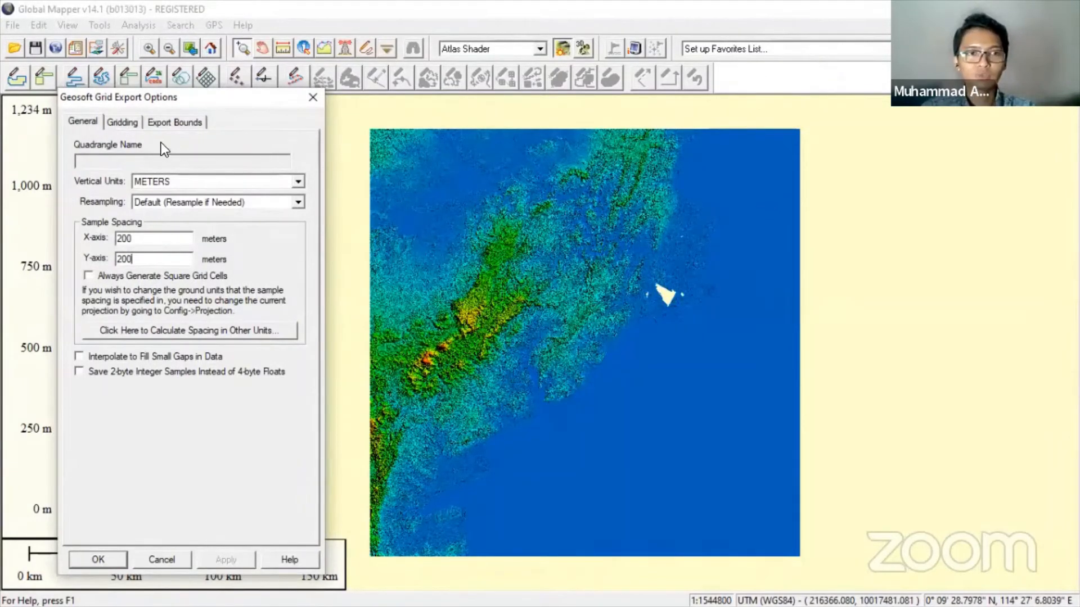
- Use Global Projection UTM bounds with West 443565.155 and East 538130.0156 from the notes
left_click(168, 122)
left_click(204, 241)
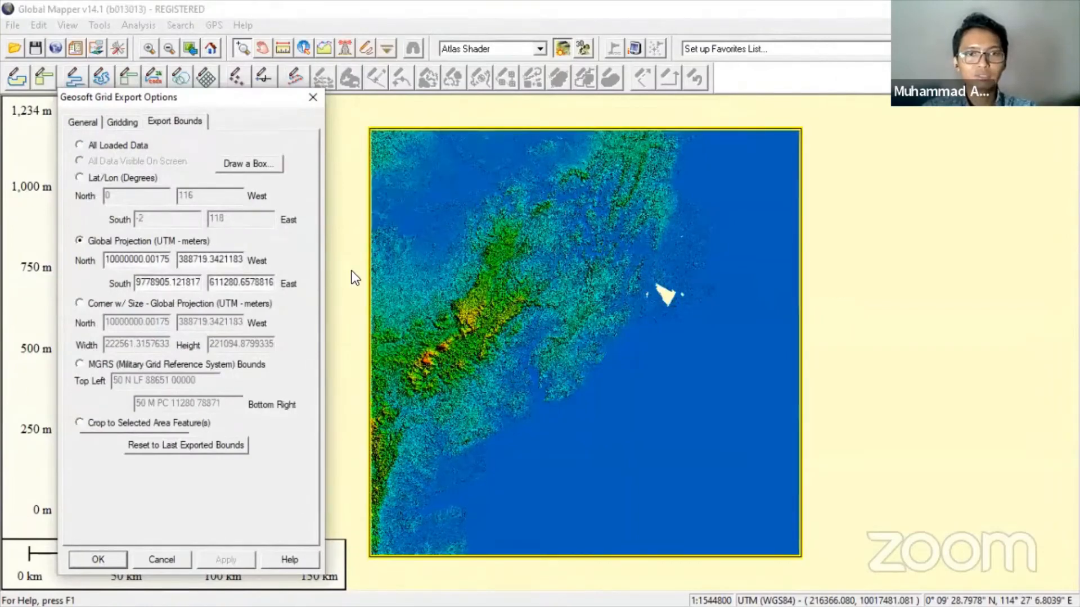
key("alt+Tab")
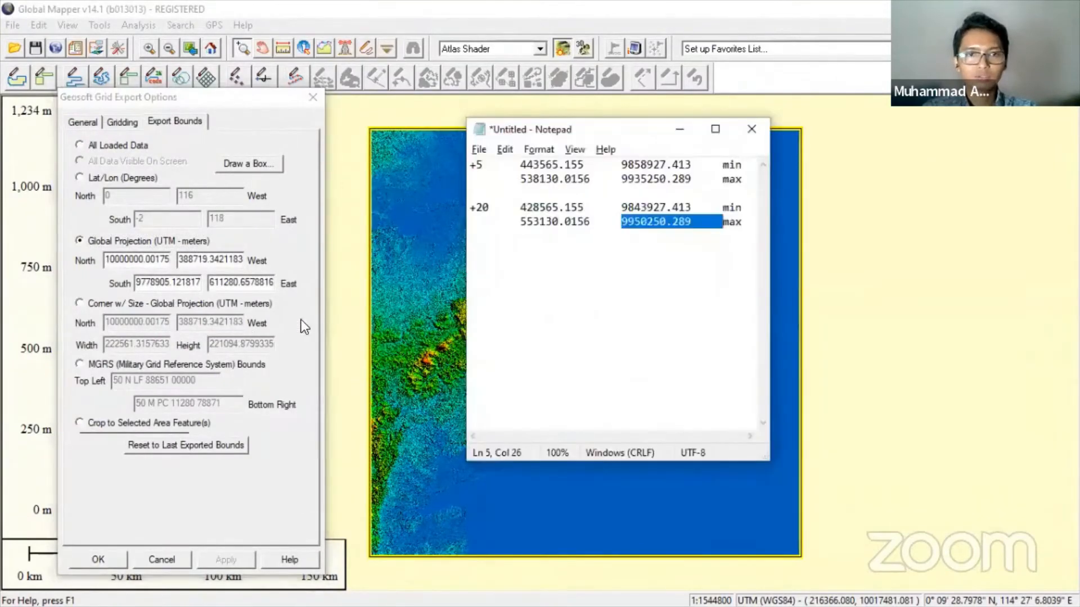
double_click(529, 165)
key("ctrl+c")
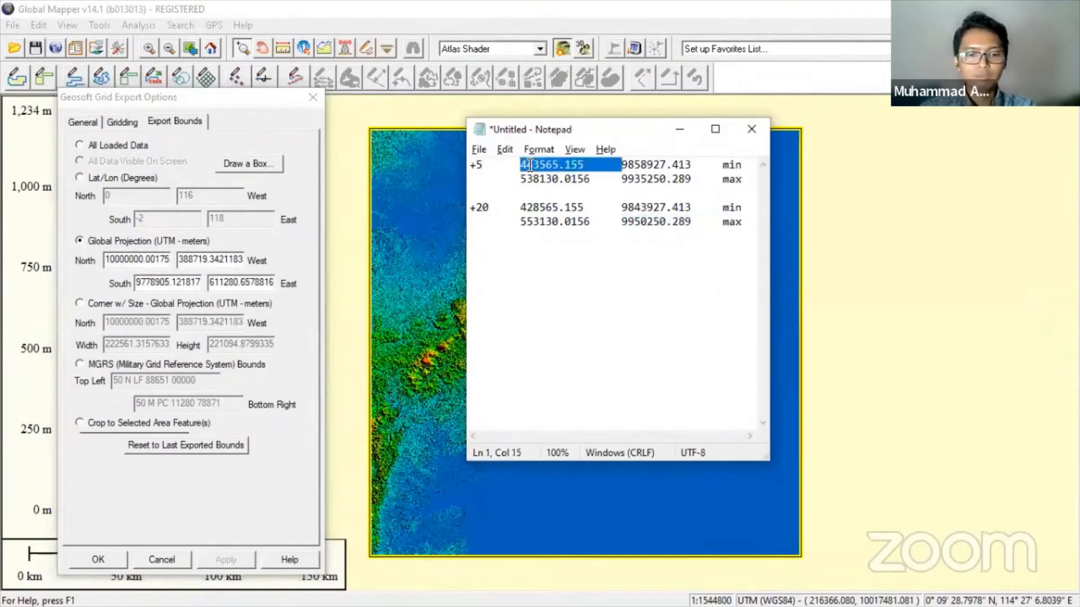
left_click(205, 259)
double_click(208, 256)
key("ctrl+v")
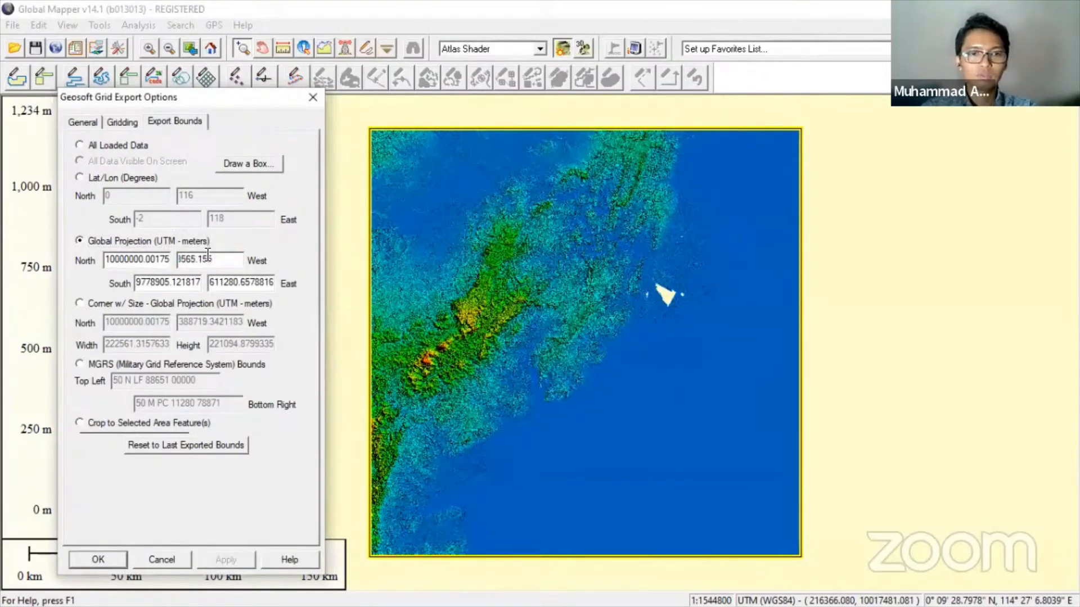
key("alt+Tab")
double_click(554, 178)
key("ctrl+c")
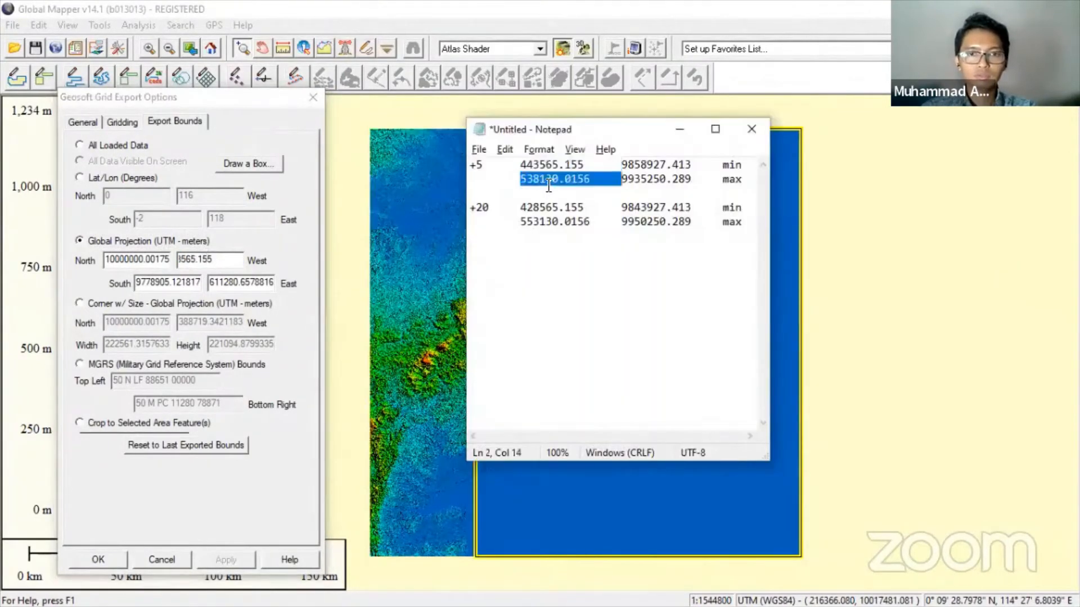
double_click(219, 284)
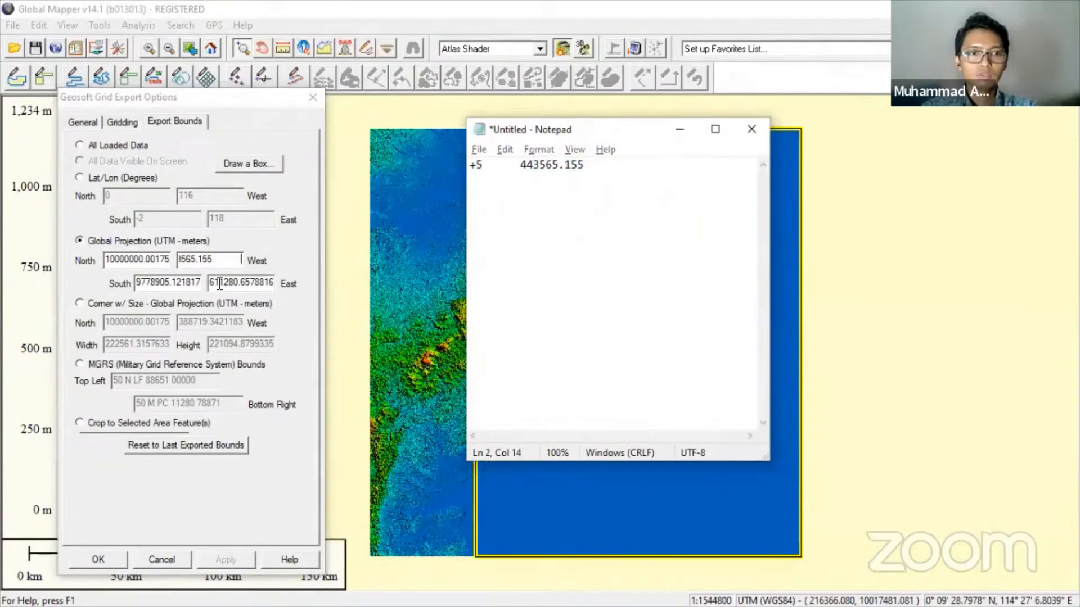
key("ctrl+v")
- Paste South 9858927.413 and North 9935250.289 into the bounds, then recheck the spacing settings
key("alt+Tab")
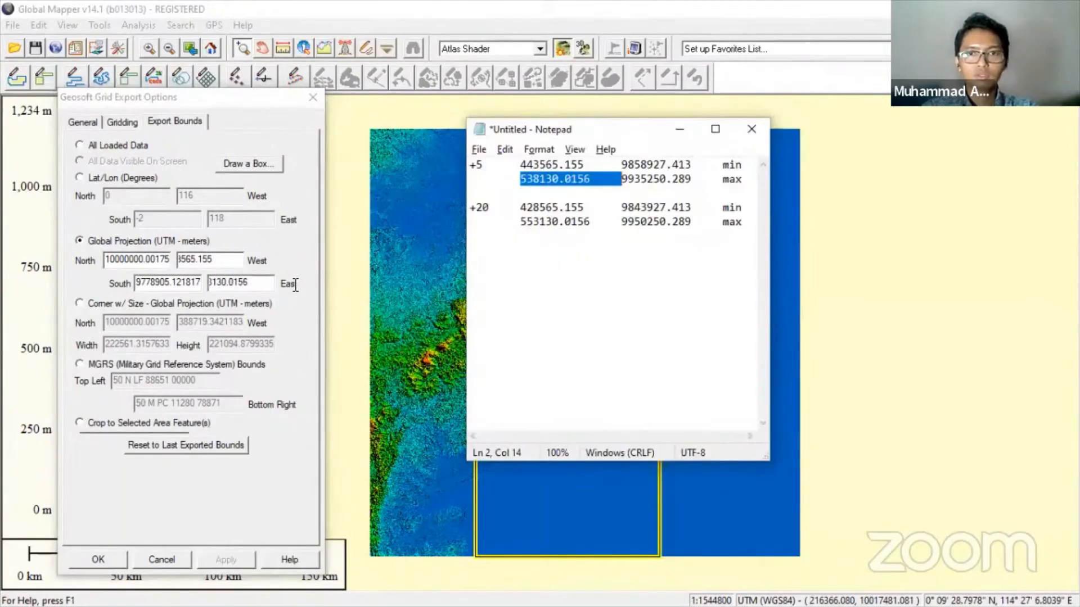
double_click(636, 164)
key("ctrl+c")
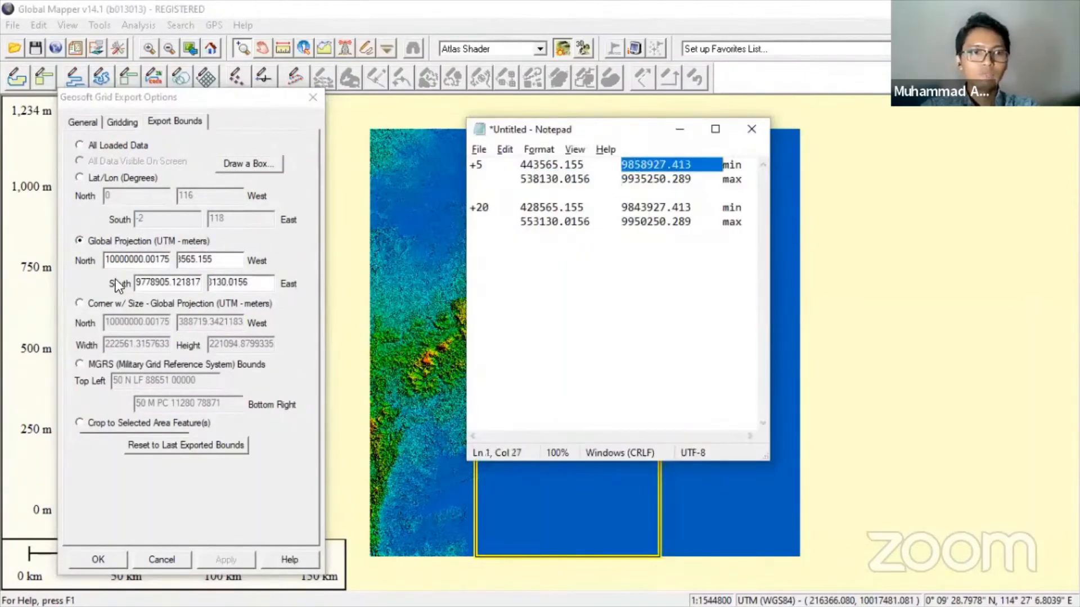
double_click(141, 284)
key("ctrl+v")
key("alt+Tab")
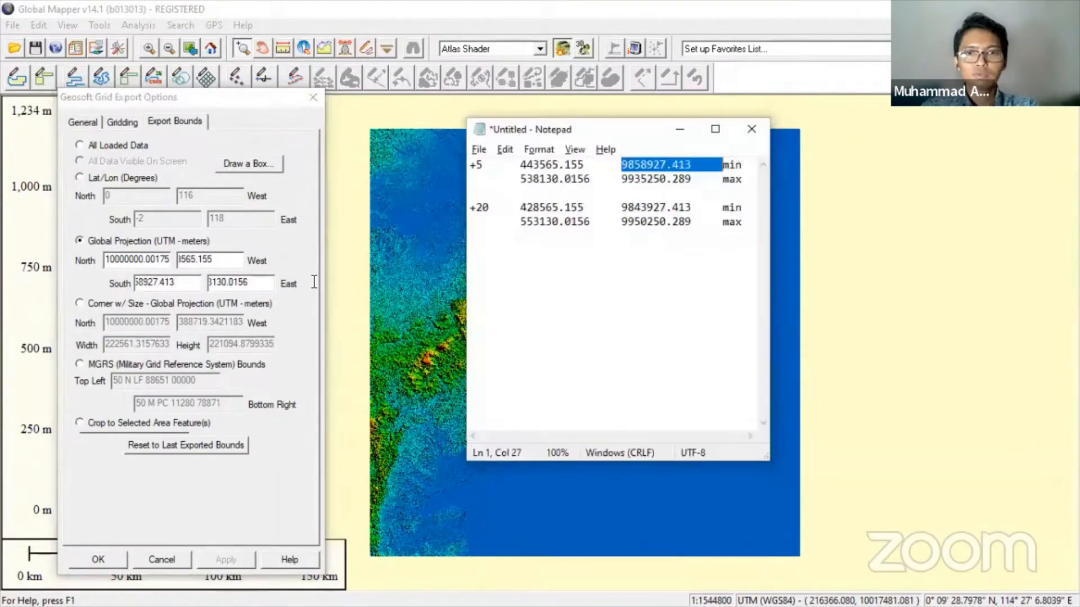
double_click(658, 178)
key("ctrl+c")
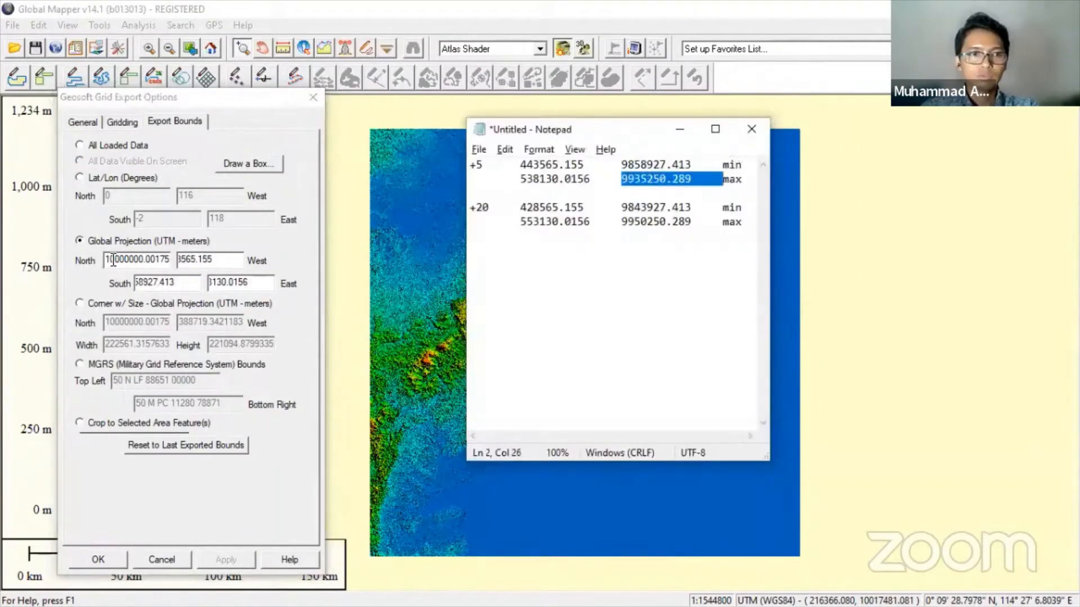
double_click(115, 259)
key("ctrl+v")
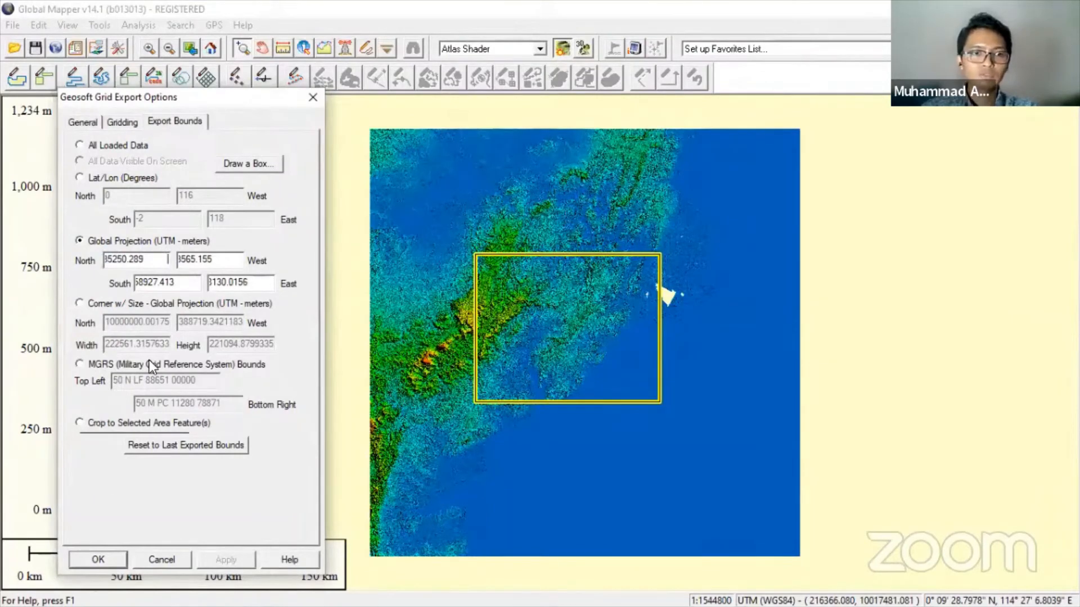
left_click(87, 125)
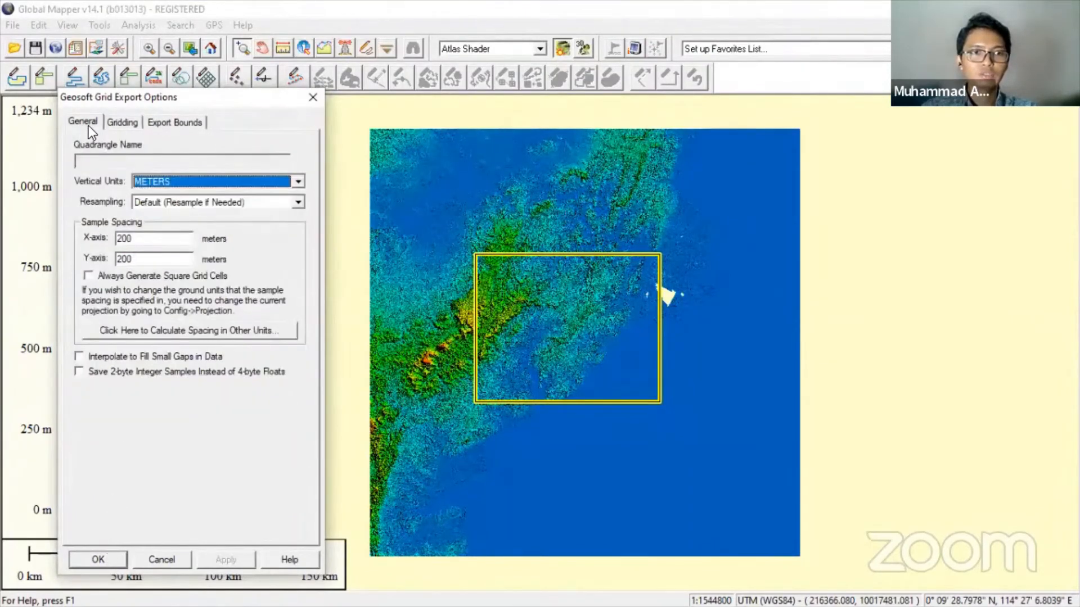
- Confirm the export and save it as Topo 5km IKN 2.grd in the Terrain folder
left_click(175, 123)
left_click(107, 559)
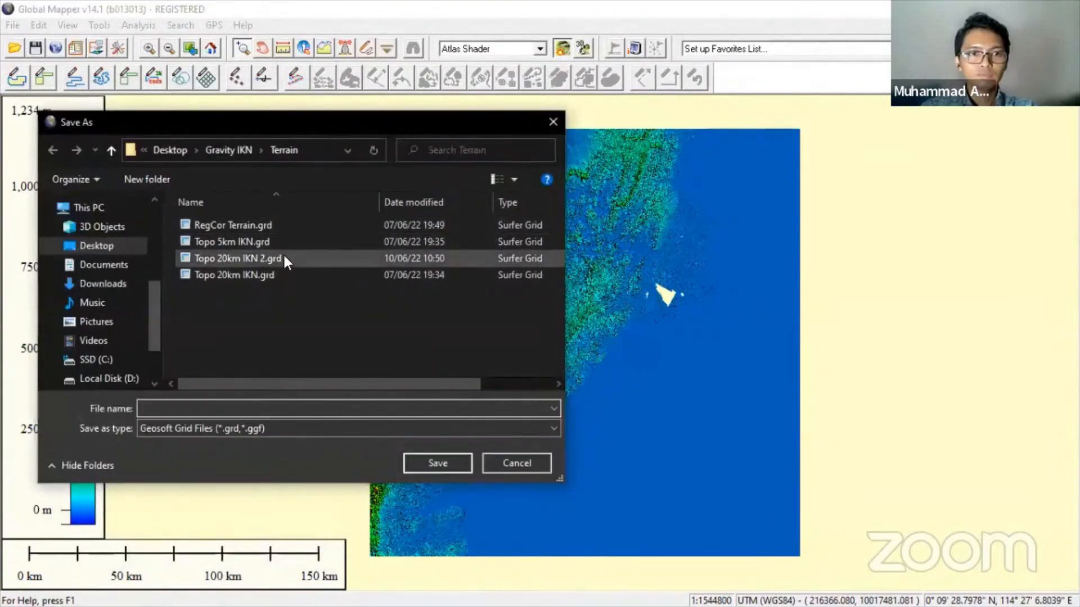
left_click(271, 241)
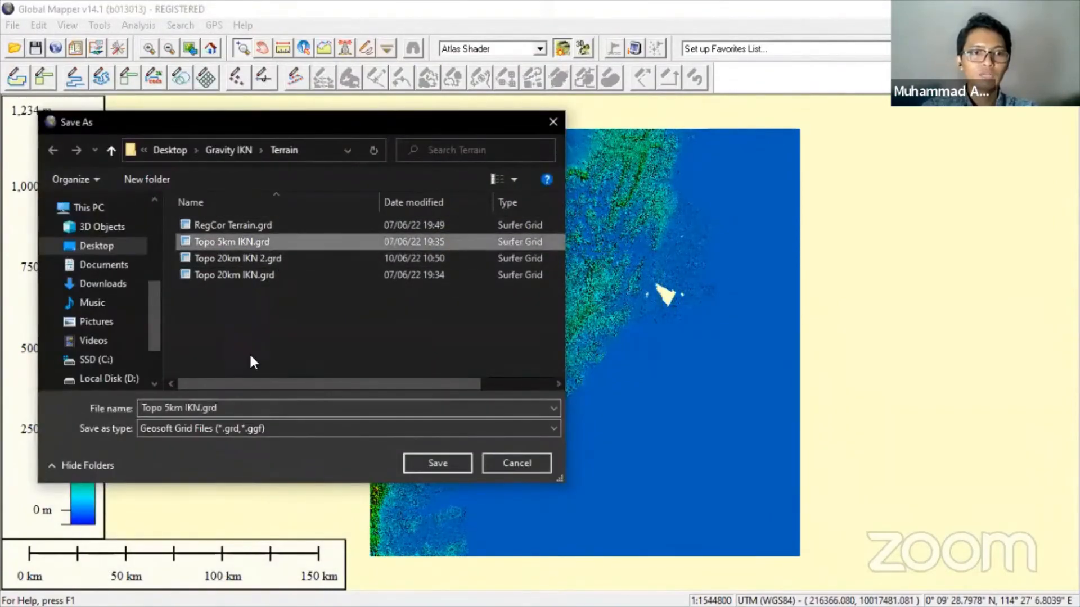
left_click(202, 408)
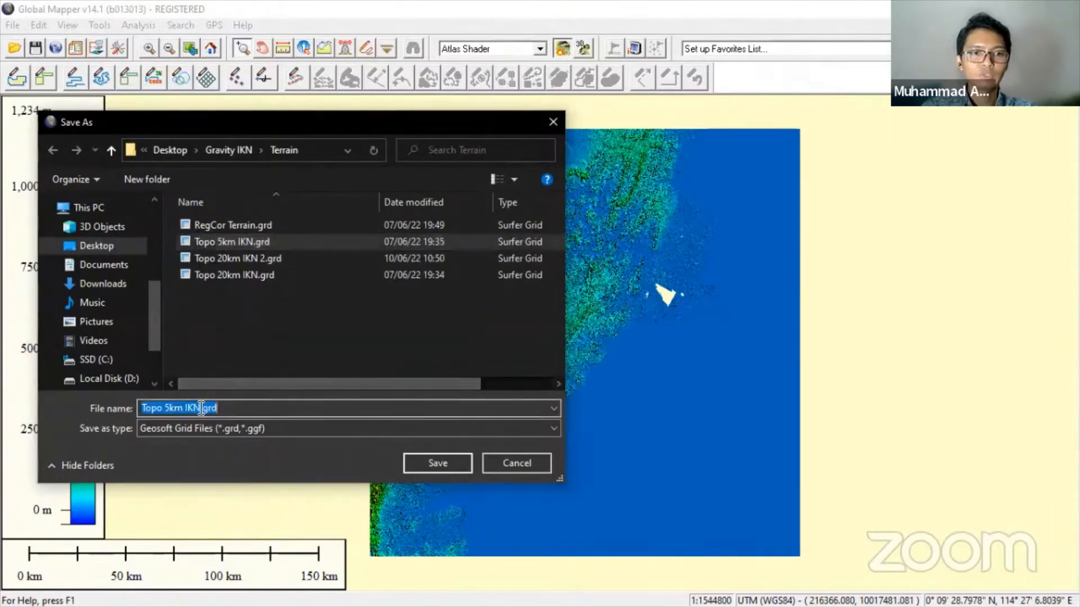
left_click(202, 407)
type("2")
key("Return")
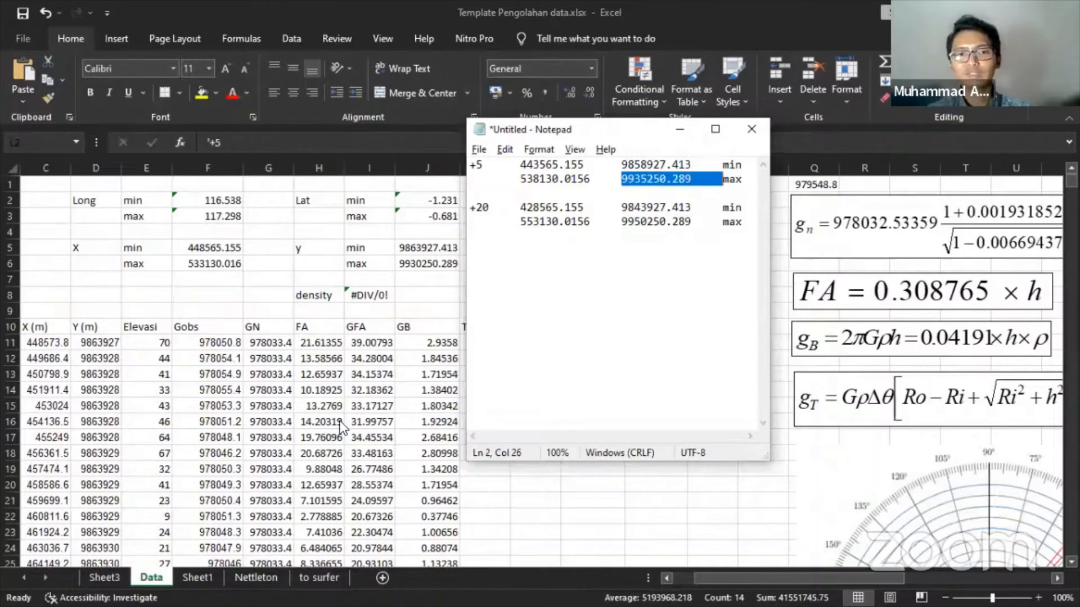
- Bring the Template Pengolahan data.xlsx workbook in front of Notepad and open the Start menu app list
left_click(656, 1)
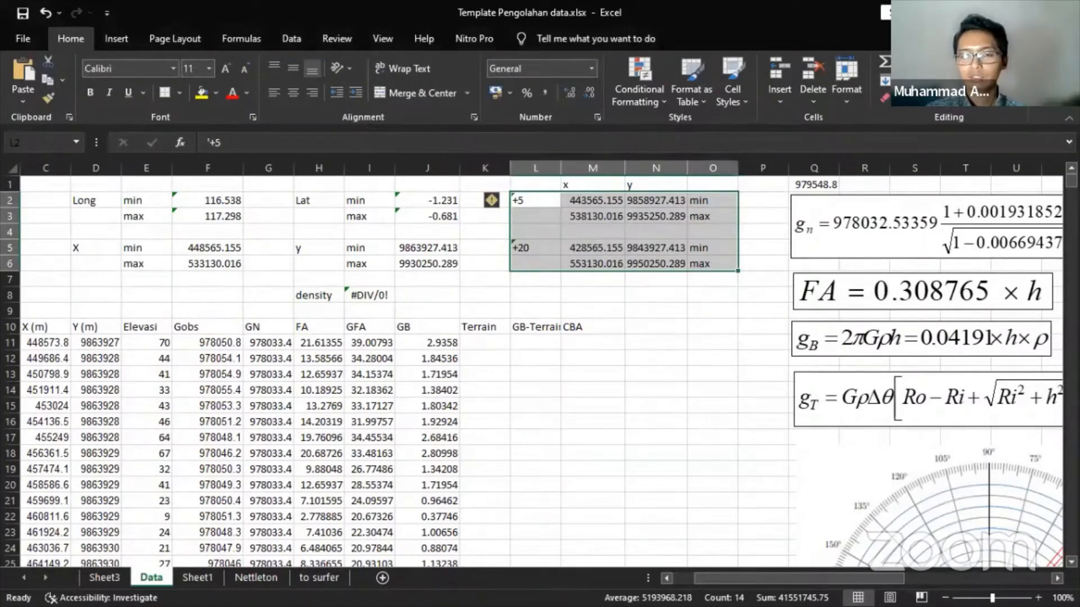
key("super")
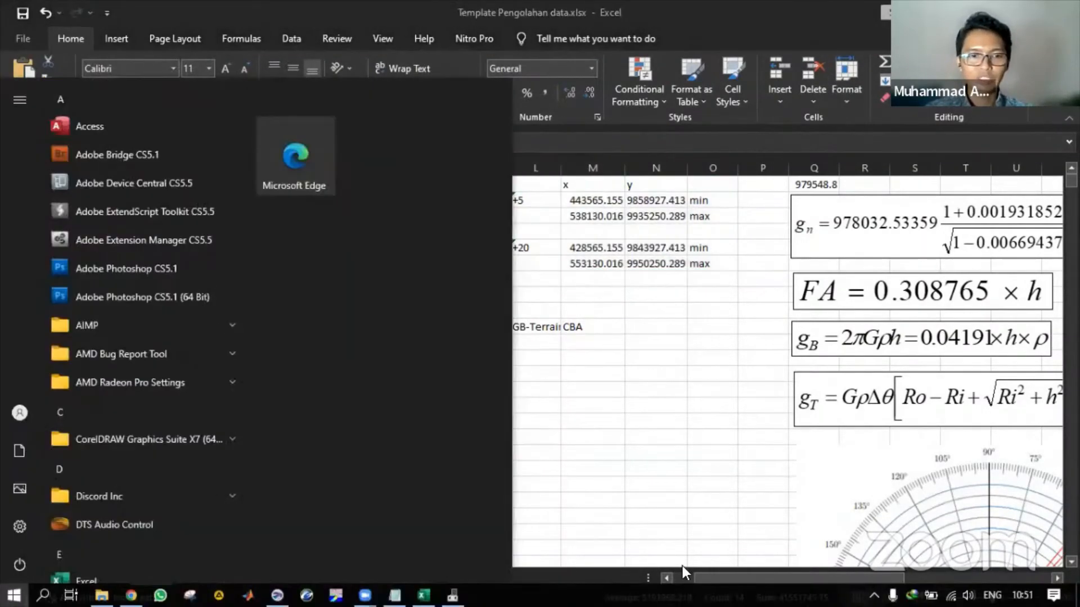
key("super")
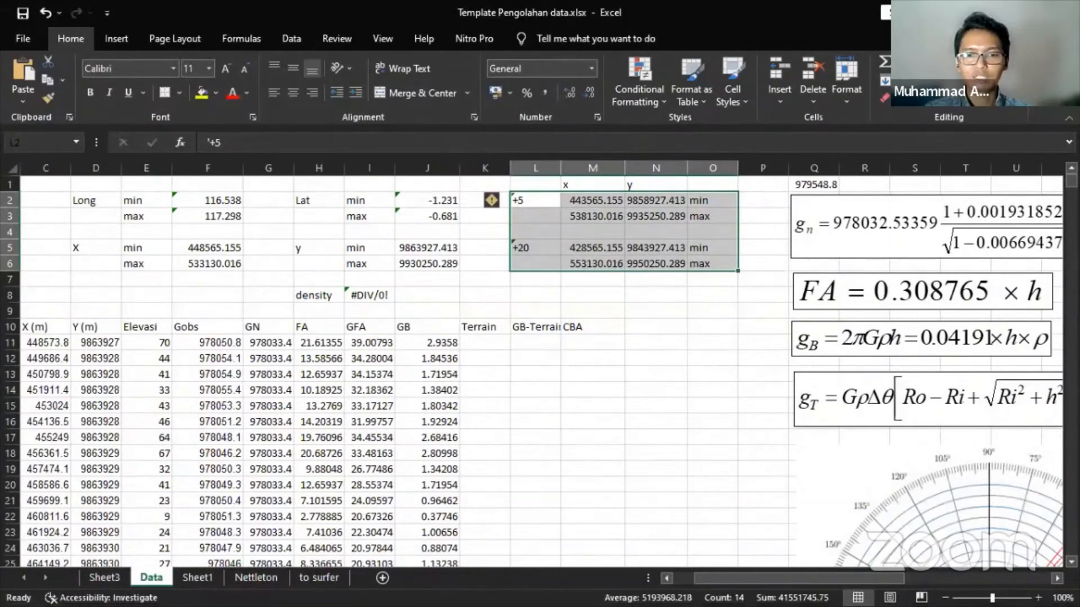
left_click(788, 2)
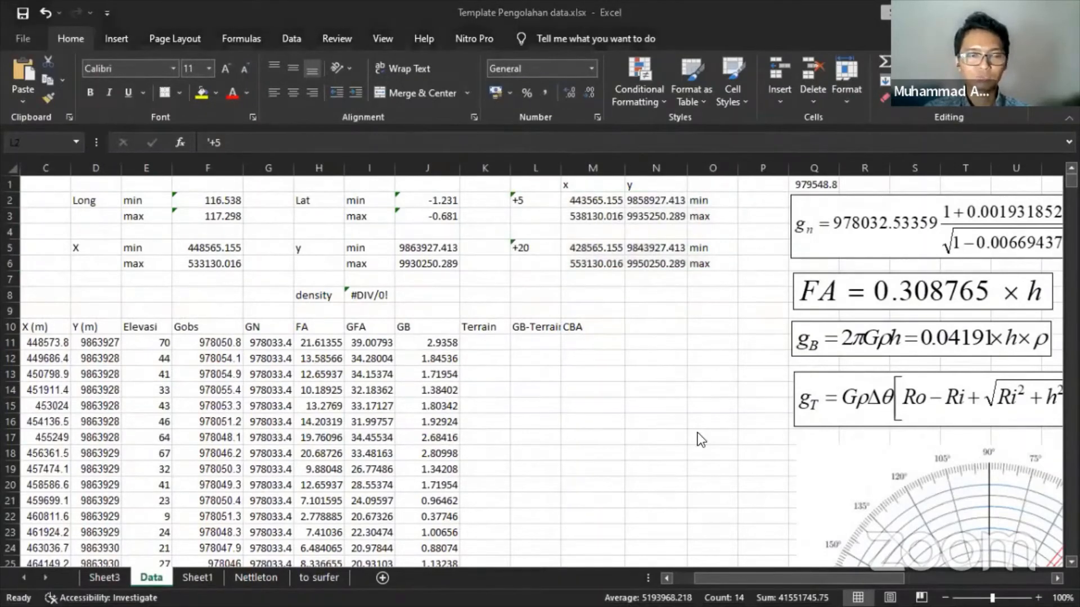
key("super")
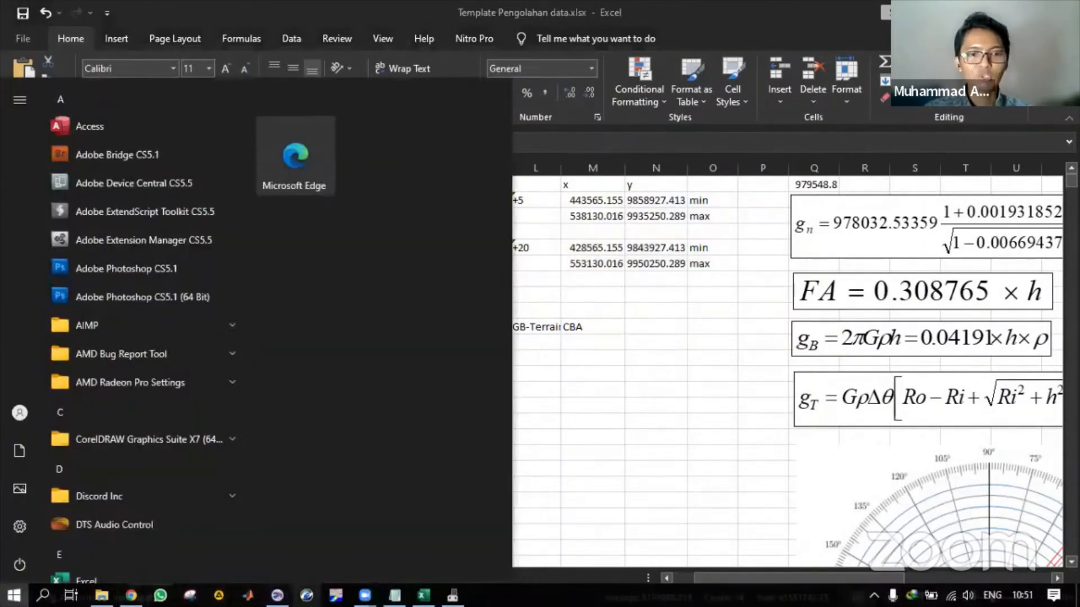
- Launch Oasis montaj without reopening the last project and begin a new project
left_click(307, 596)
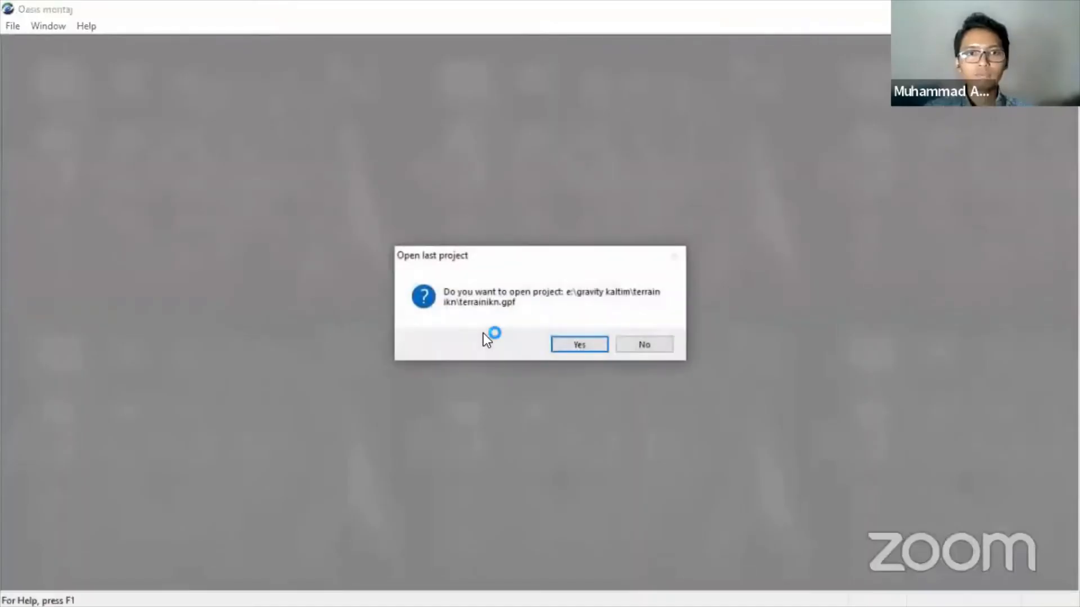
left_click(661, 344)
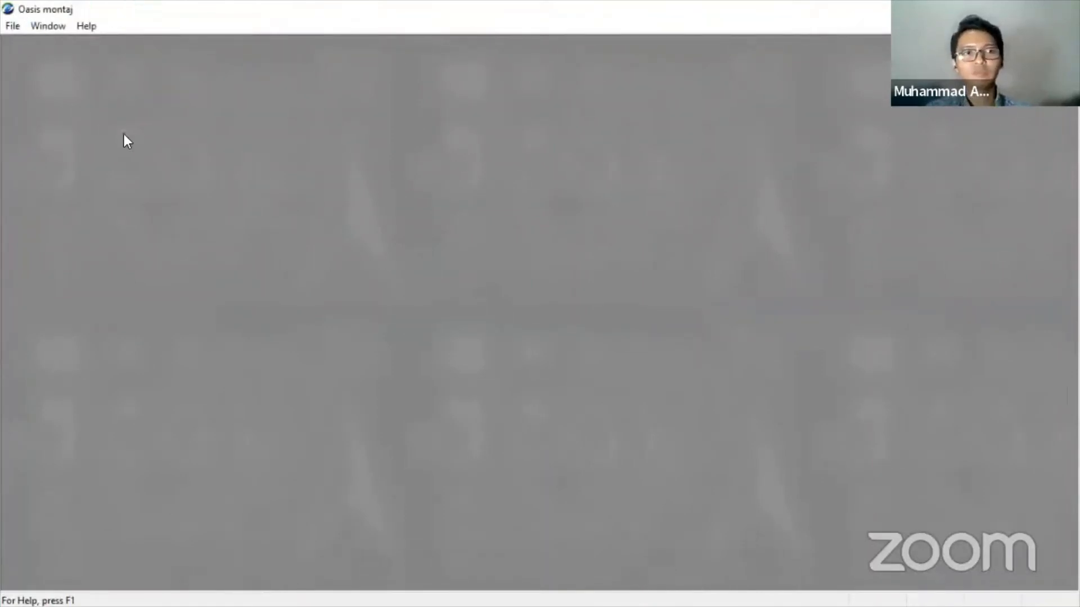
key("alt+f")
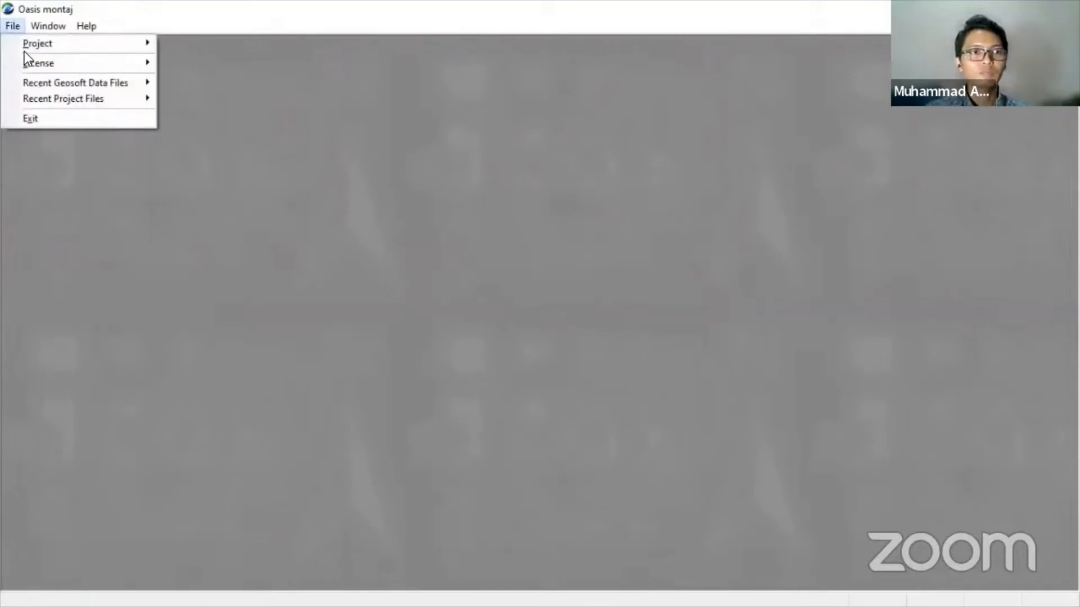
mouse_move(22, 41)
left_click(186, 44)
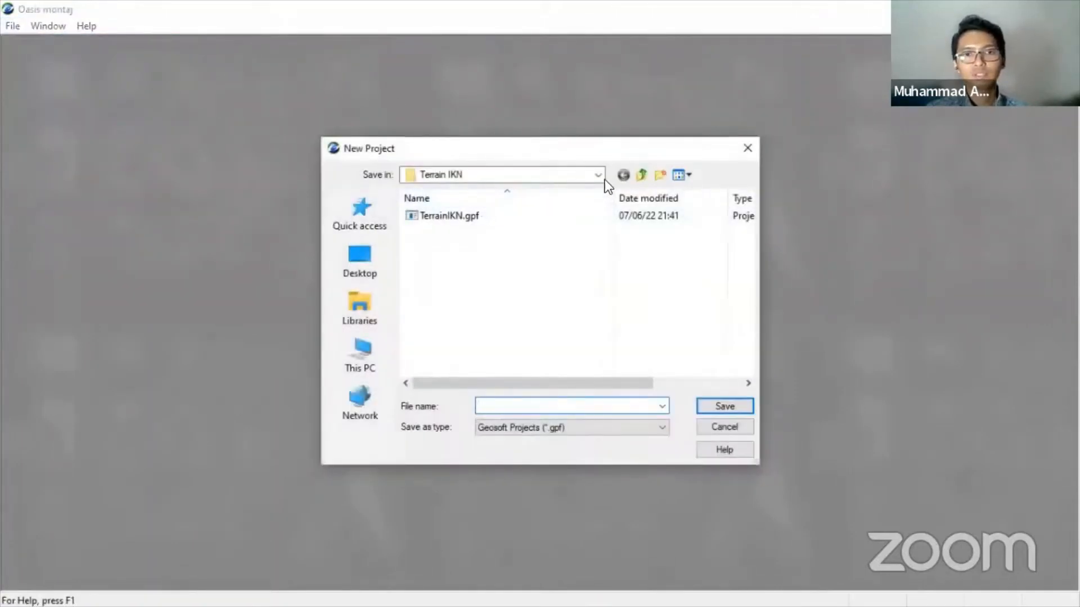
- Create the project 'terrain' in the Desktop's Gravity IKN\Terrain folder
left_click(379, 259)
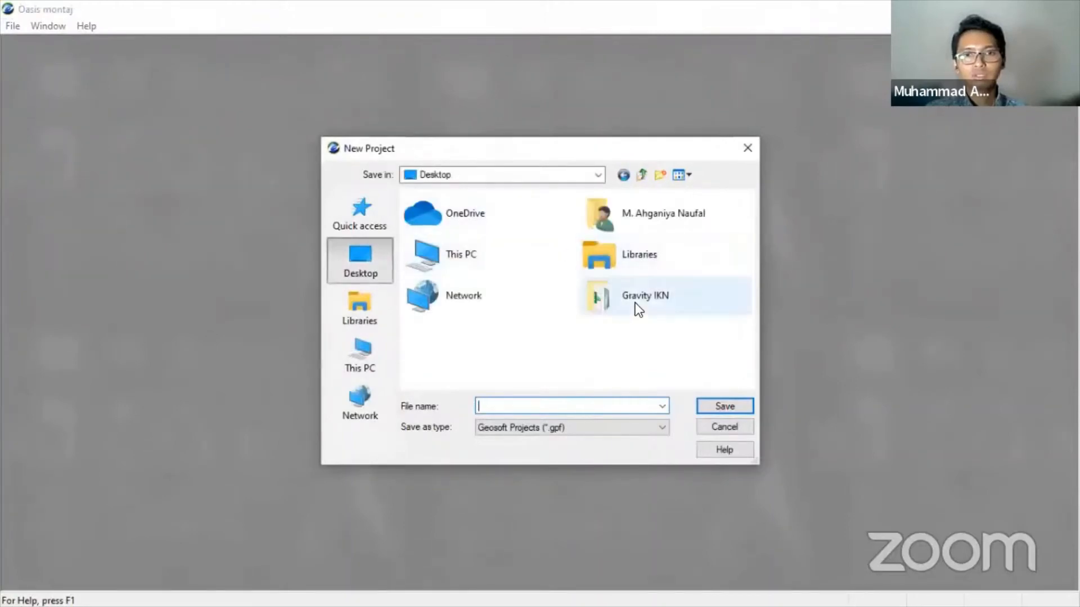
left_click(636, 303)
double_click(605, 288)
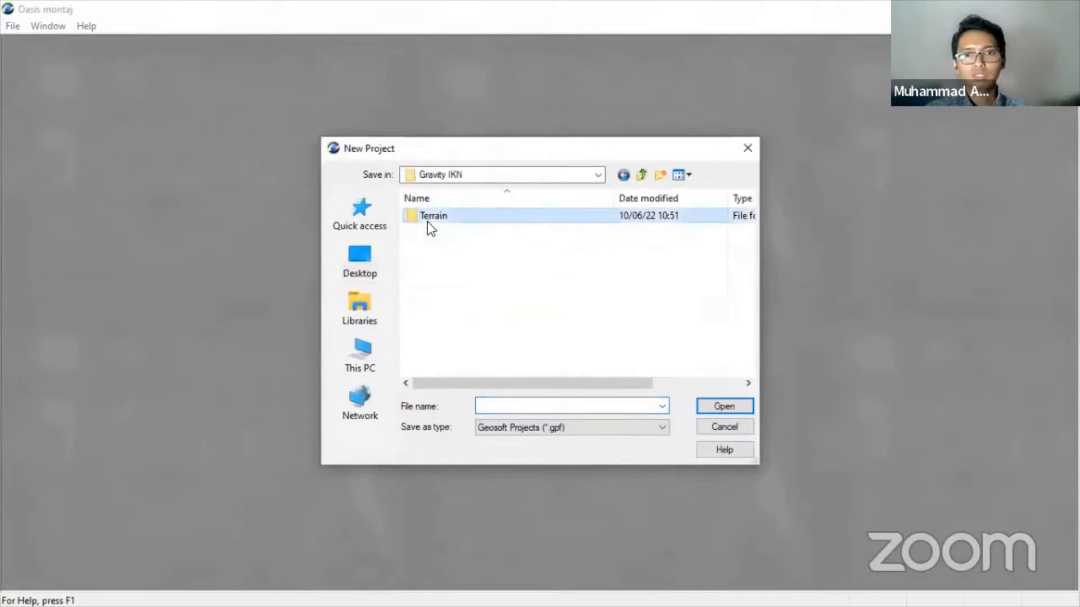
double_click(427, 222)
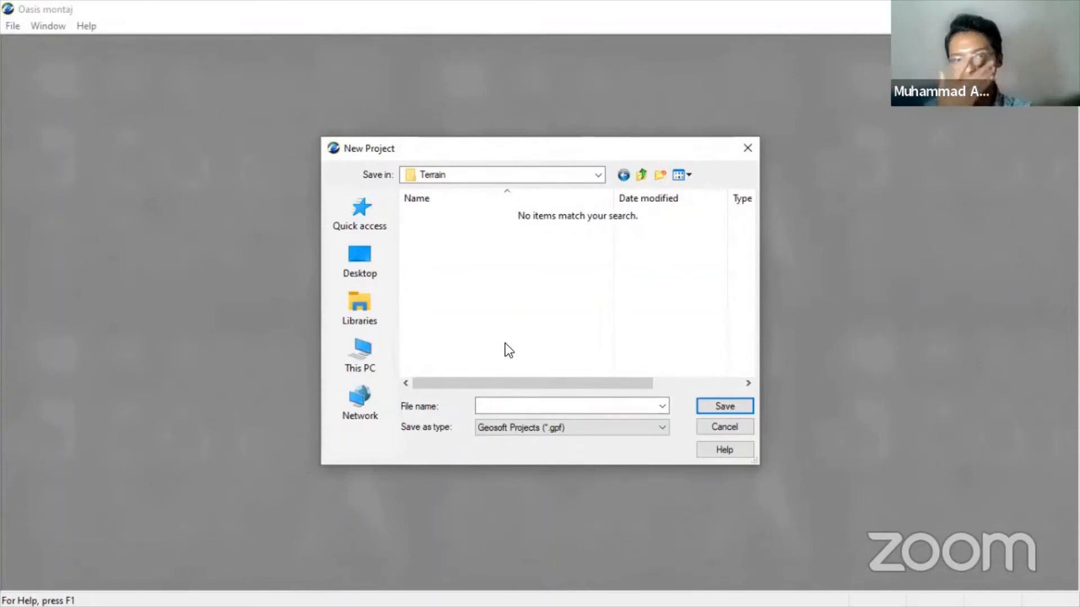
left_click(512, 403)
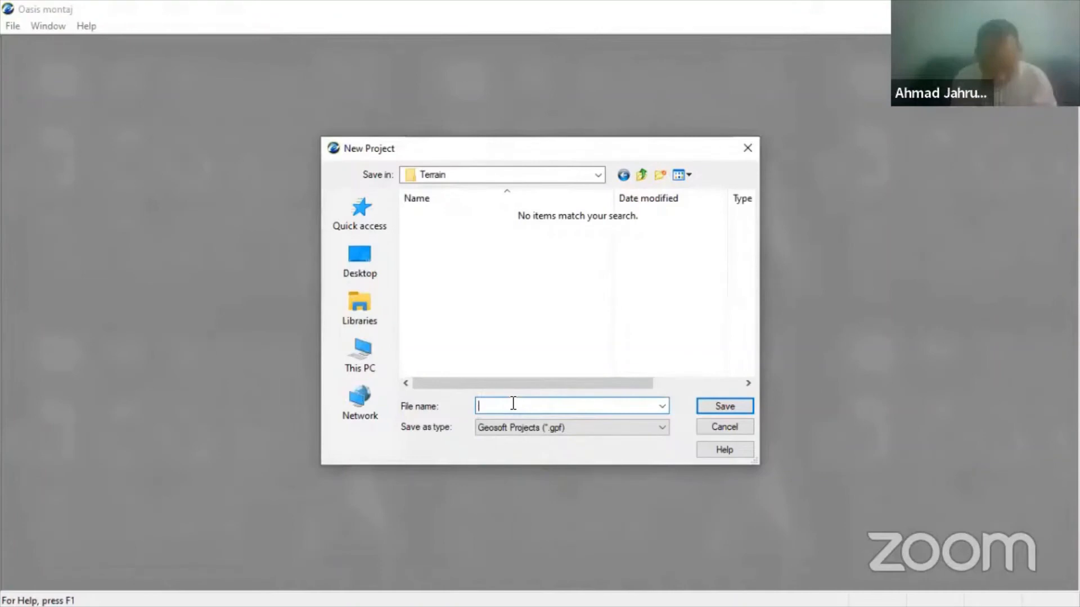
type("terrain")
key("Return")
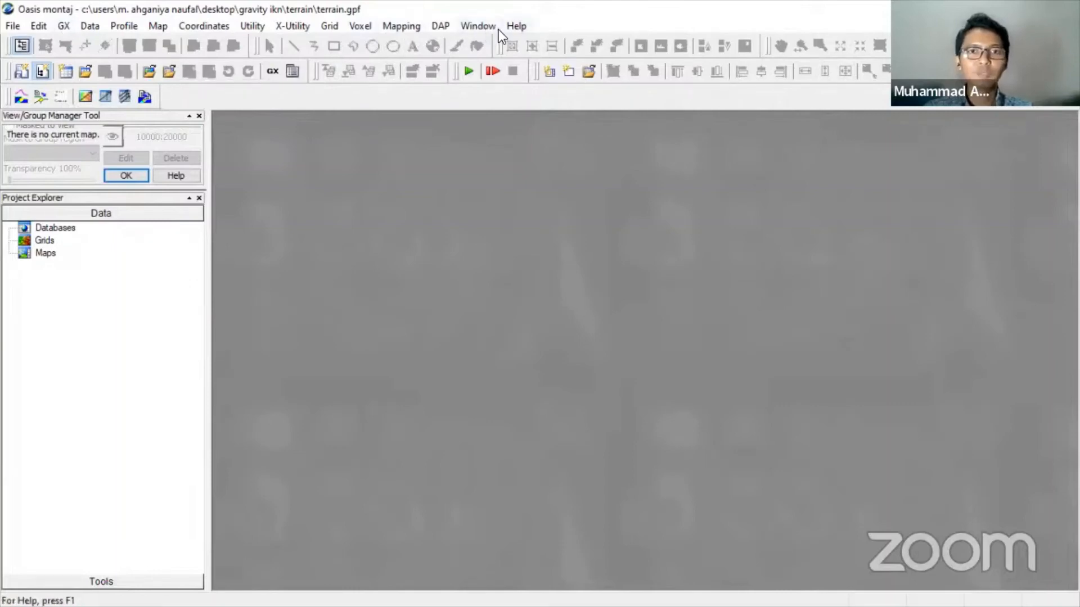
- Load the gravity.omn menu through GX > Load Menu
left_click(63, 27)
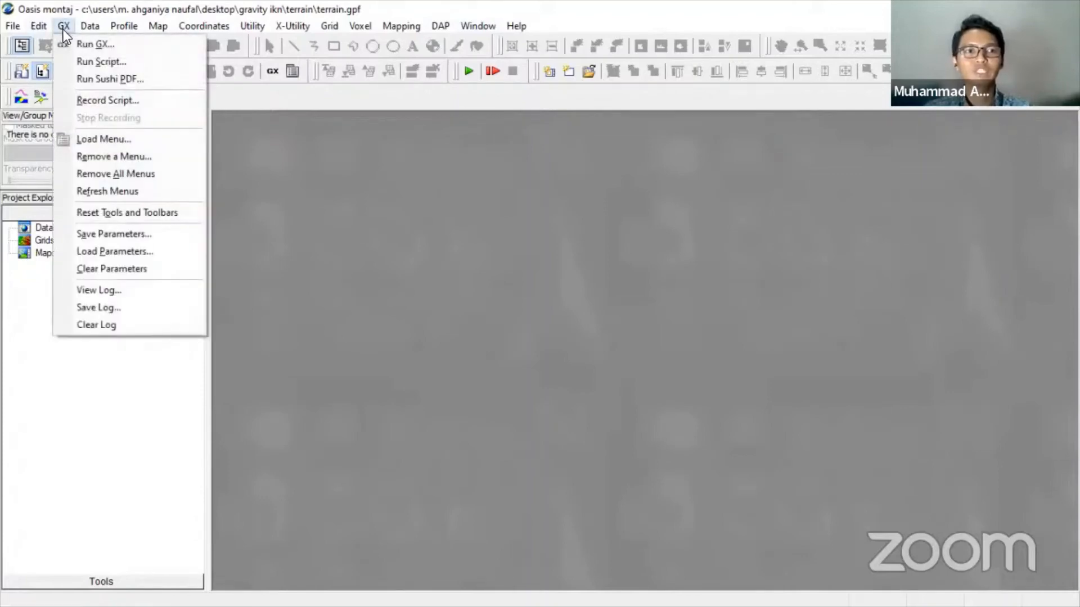
left_click(92, 145)
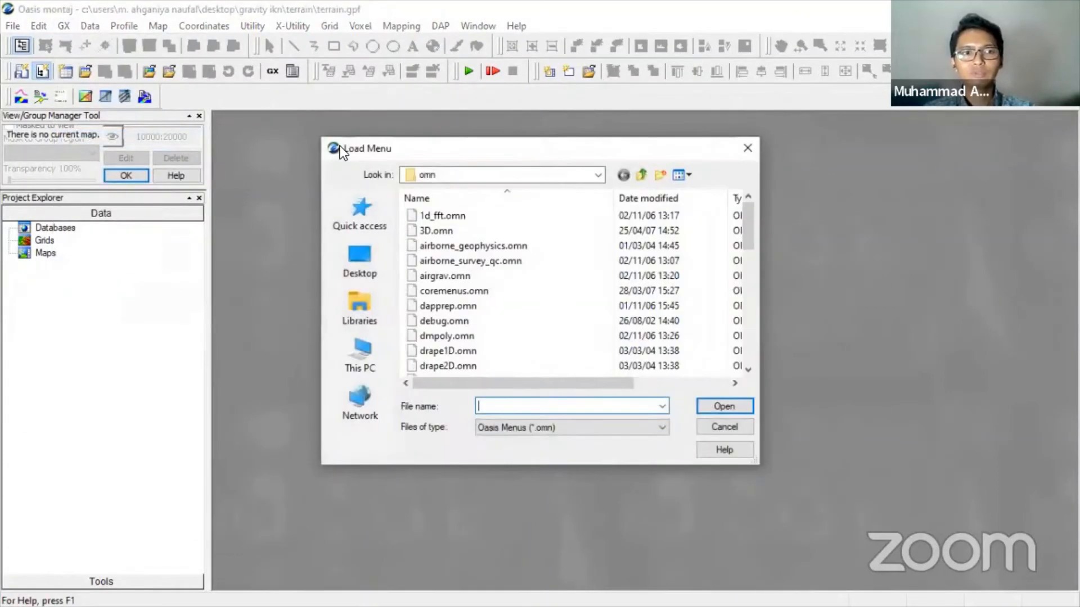
left_click(497, 404)
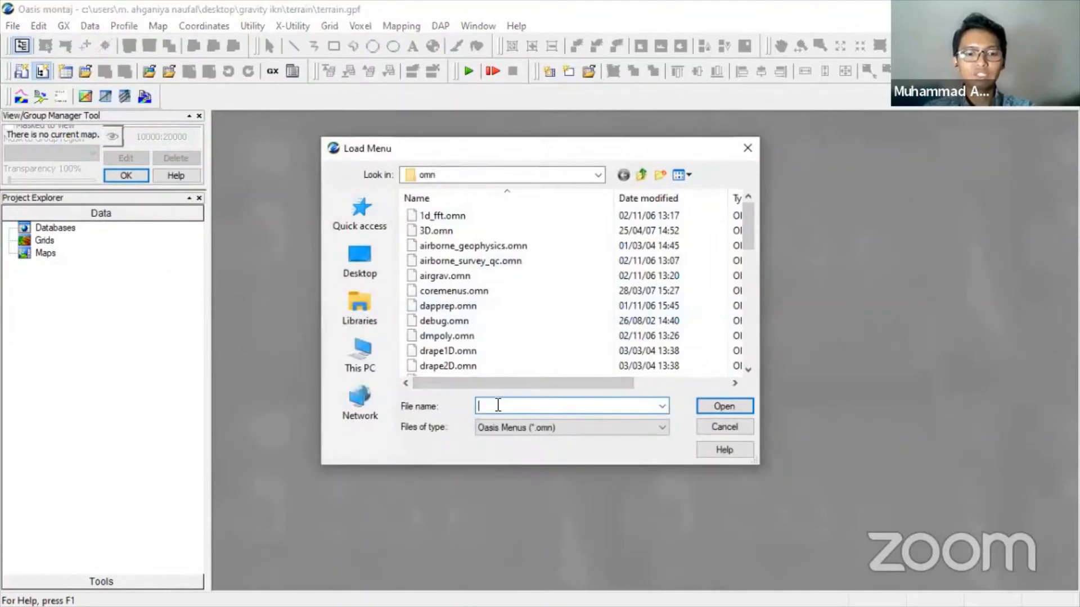
type("gravi")
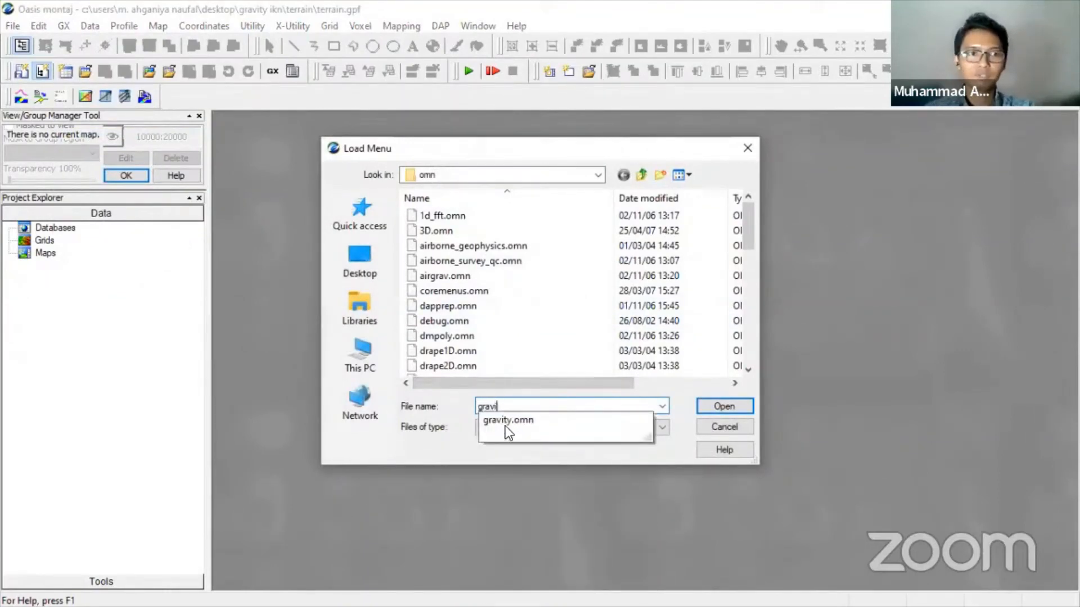
left_click(554, 424)
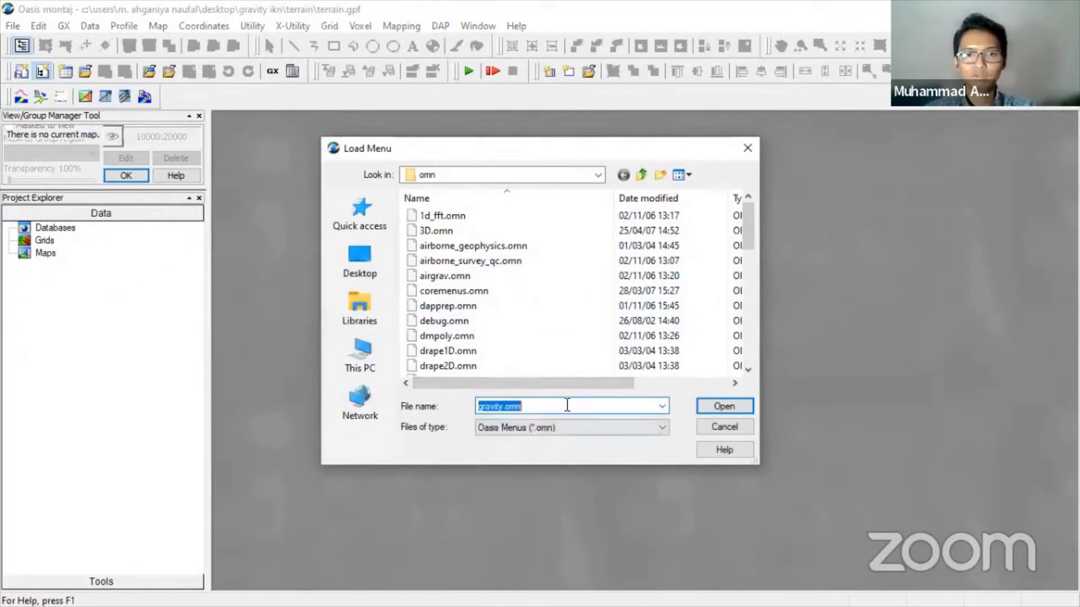
left_click(707, 406)
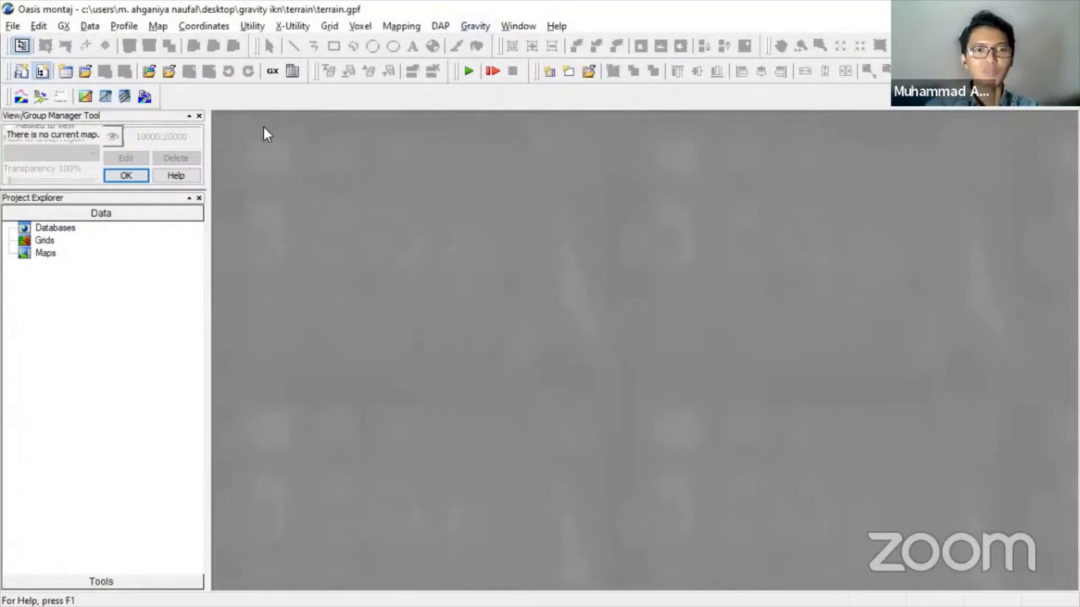
key("alt+Tab")
- Copy the X (m), Y (m) and Elevasi columns from C11:E11 down to row 4459
left_click(815, 167)
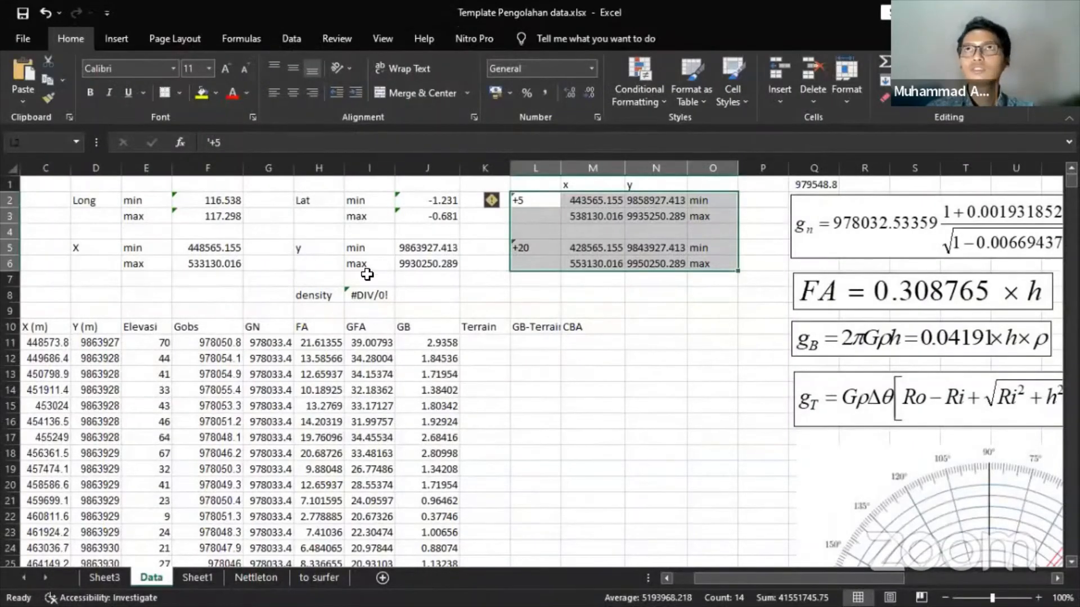
scroll(259, 248, "down", 3)
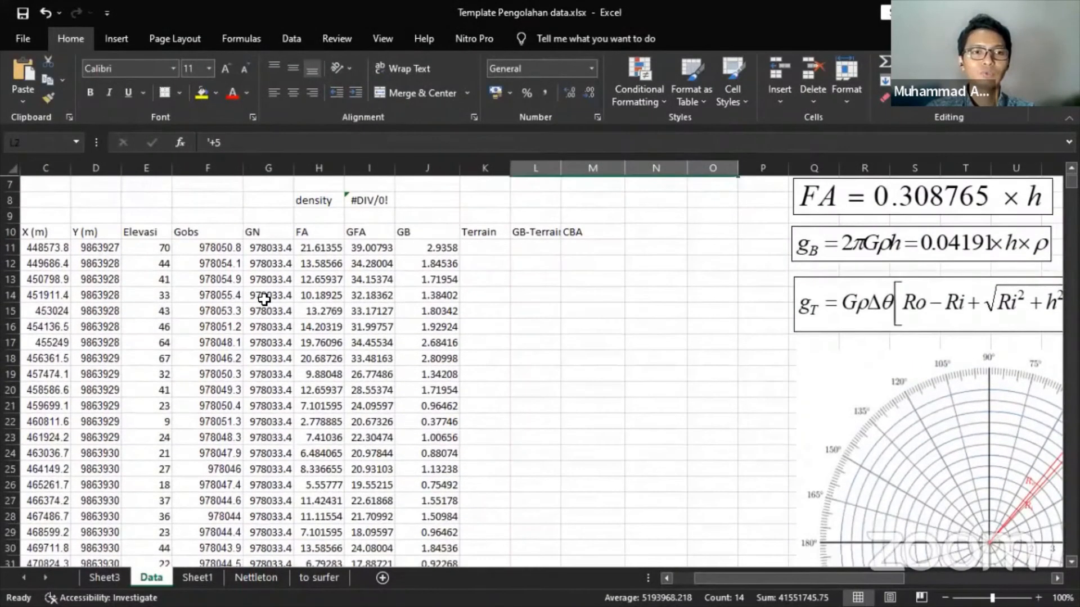
scroll(264, 281, "up", 3)
scroll(624, 513, "left", 2)
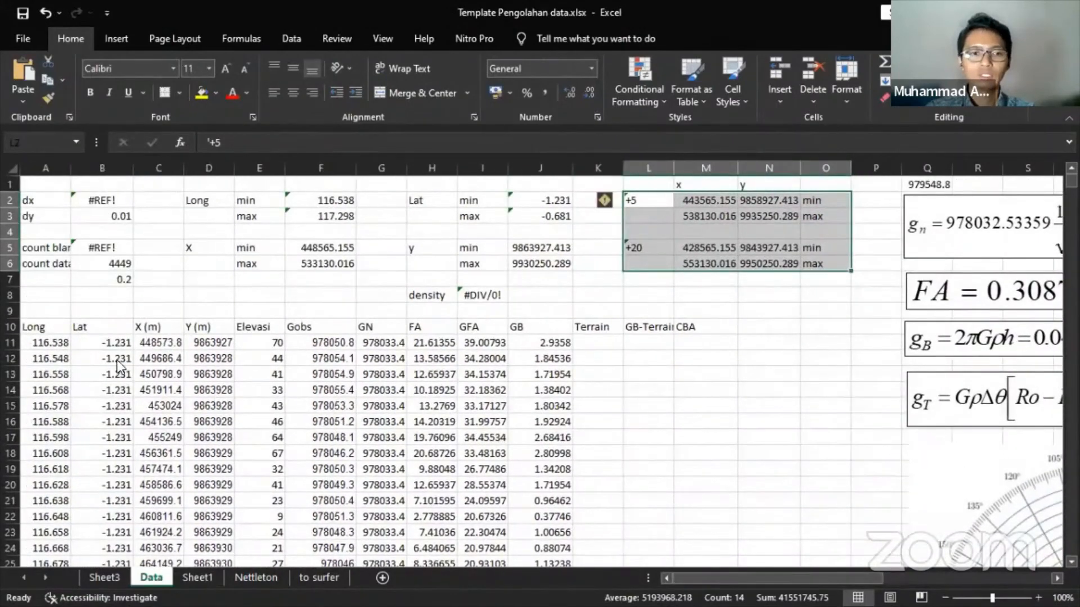
left_click(150, 343)
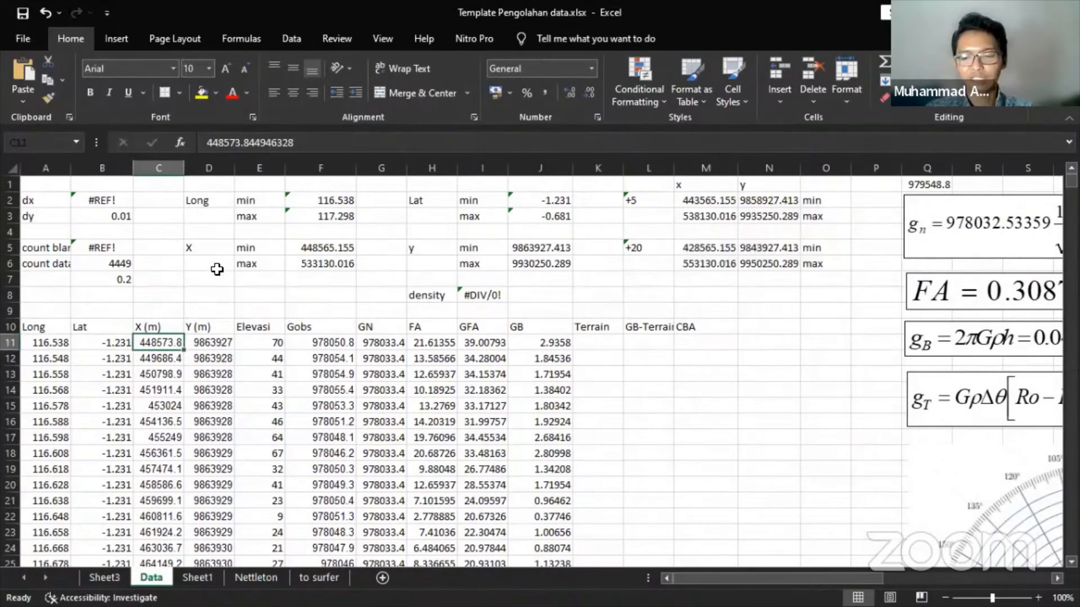
key("shift+Right")
key("shift+Right")
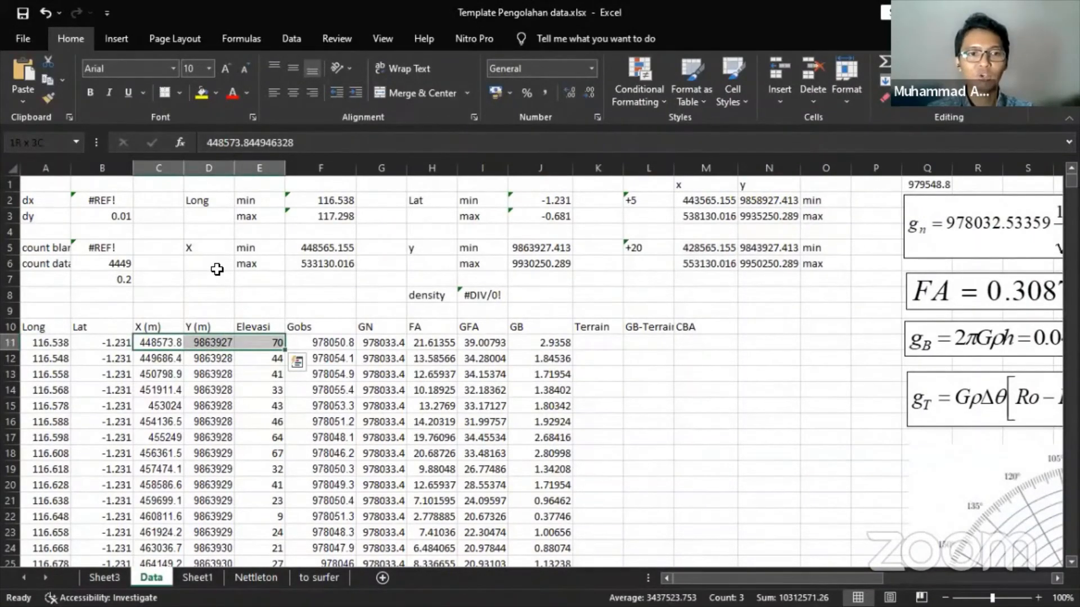
key("ctrl+shift+Down")
key("ctrl+c")
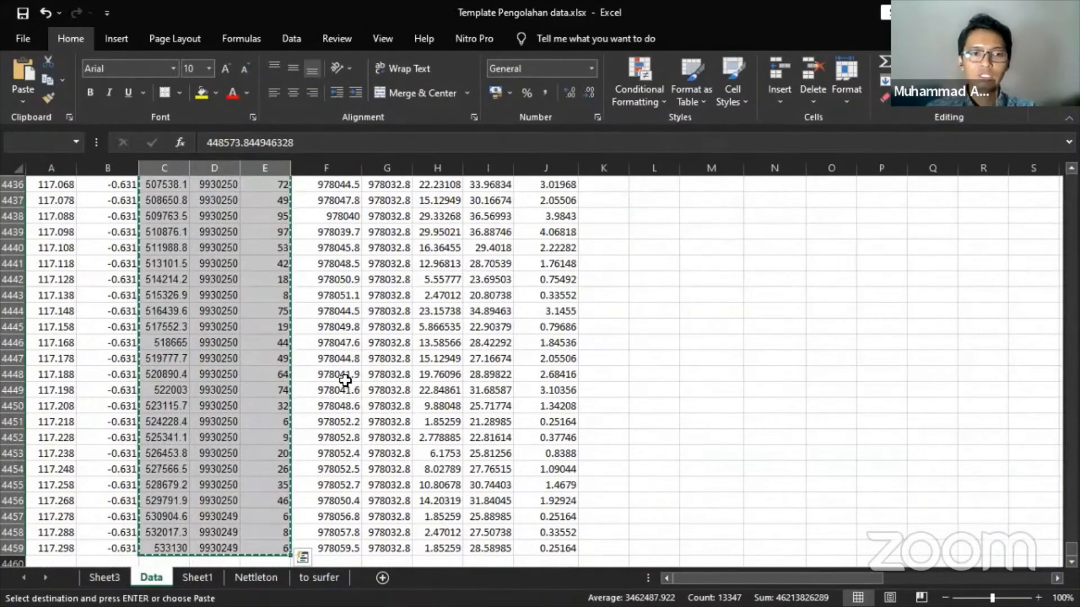
- Paste the copied coordinates and elevations into a fresh Notepad document, discarding the old notes
key("alt+Tab")
key("alt+Tab")
key("alt+Tab")
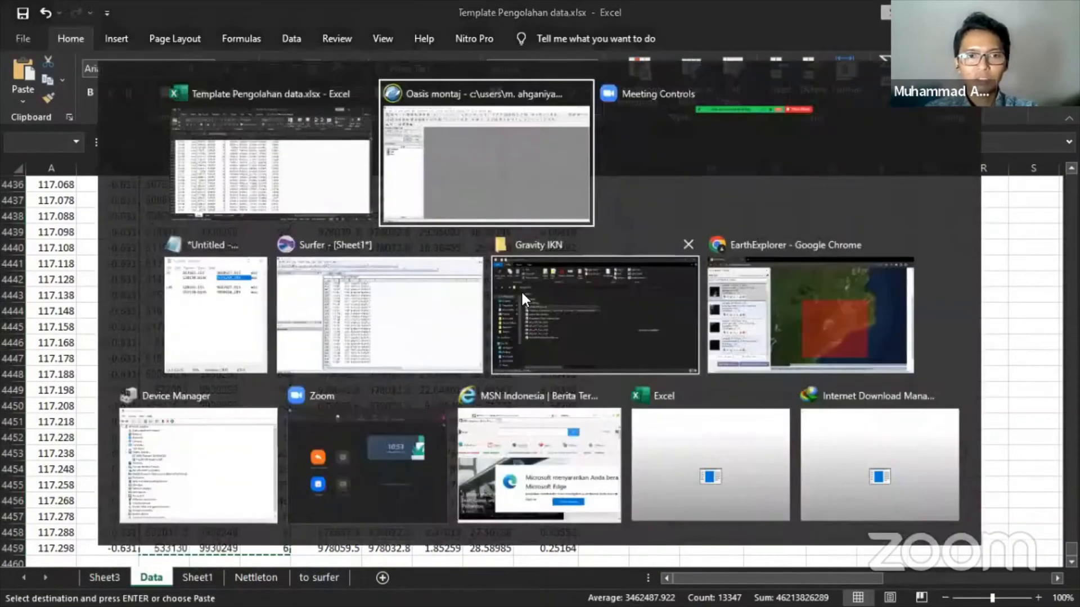
key("ctrl+n")
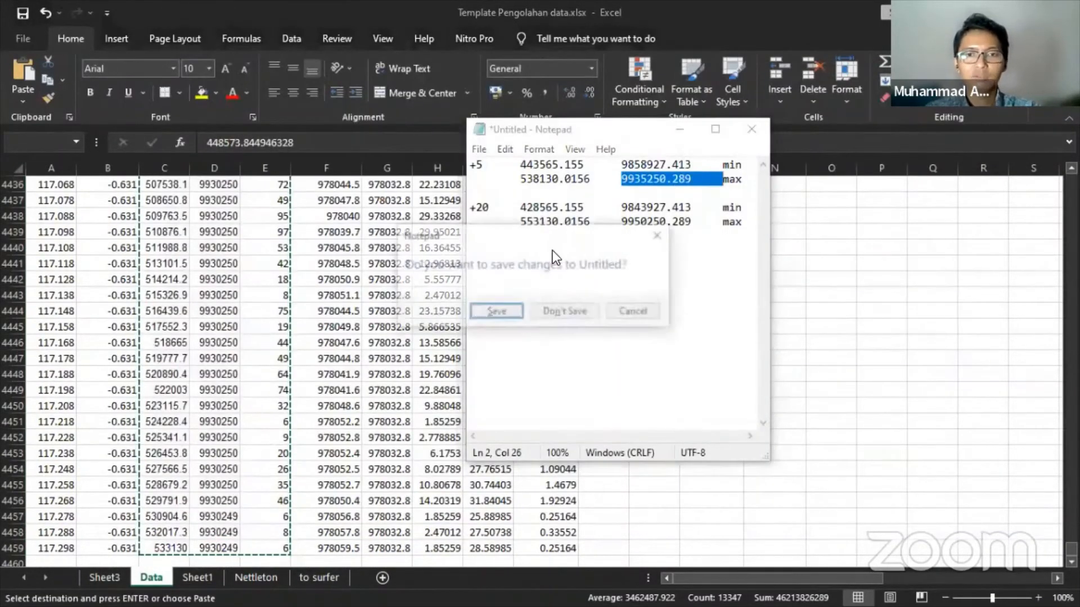
left_click(569, 309)
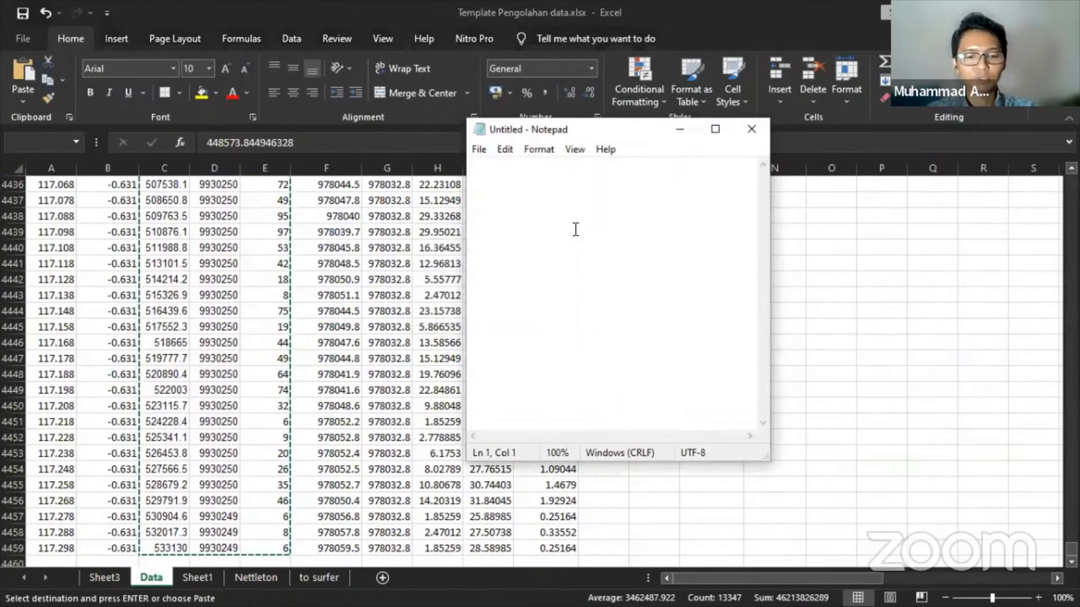
key("ctrl+v")
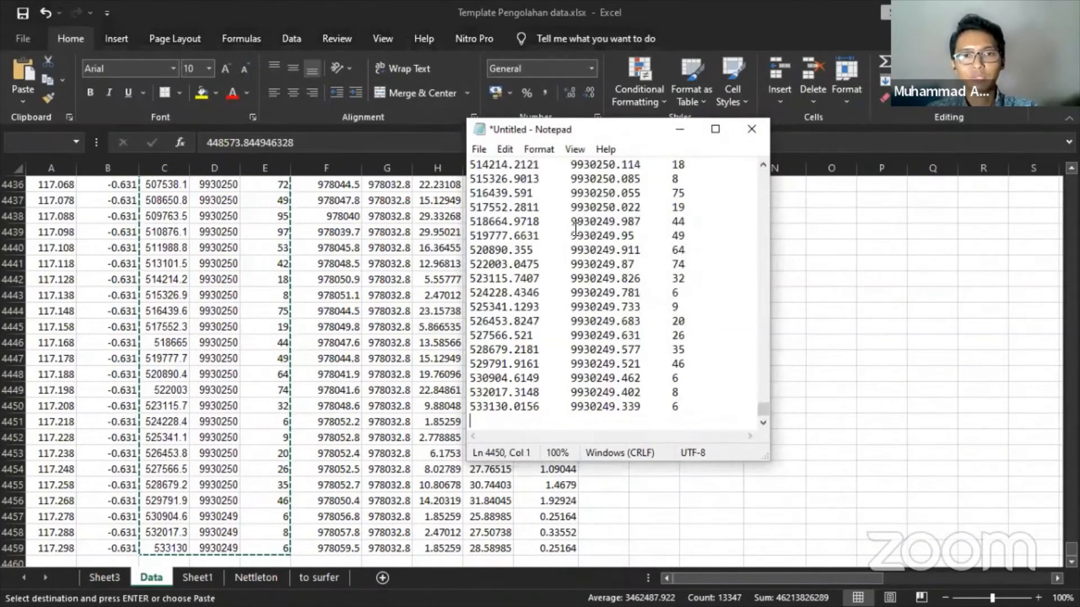
- Save the document as topo IKN.xyz with All files type in the Gravity IKN\Terrain folder
key("ctrl+s")
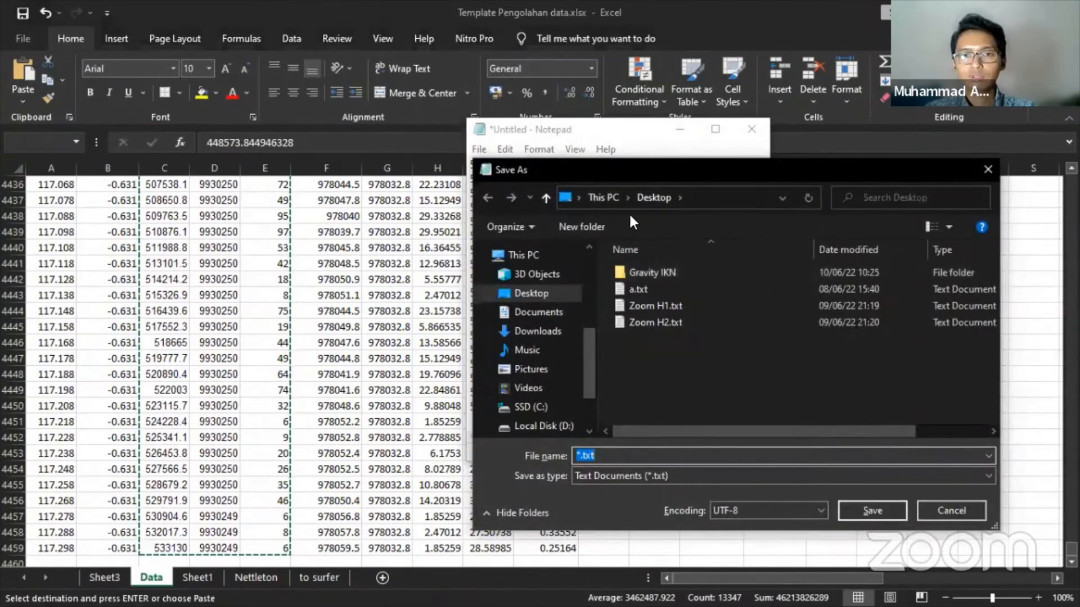
double_click(647, 275)
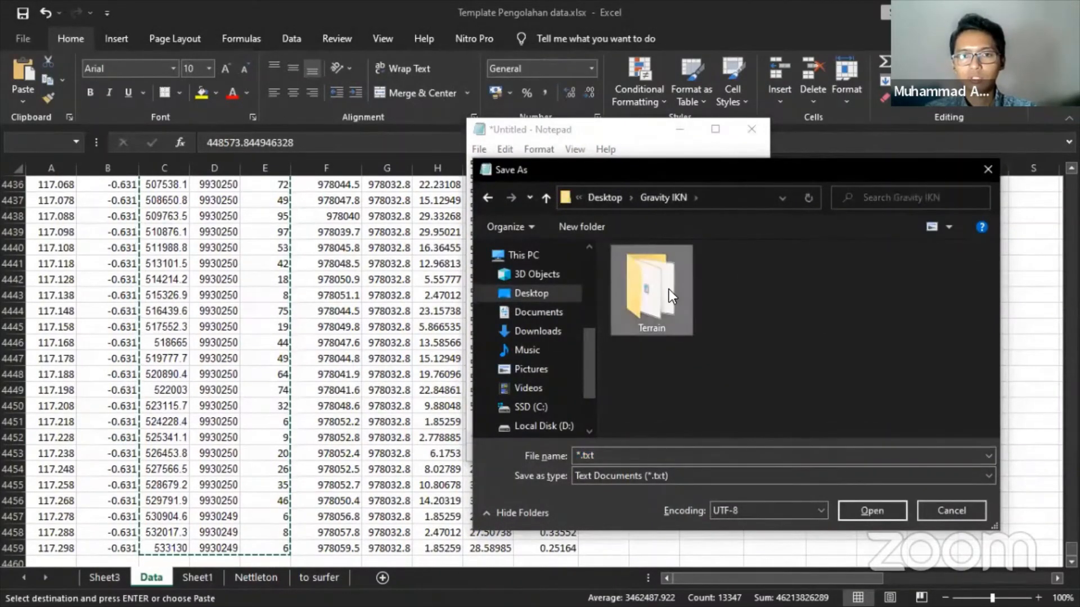
double_click(669, 289)
left_click(649, 476)
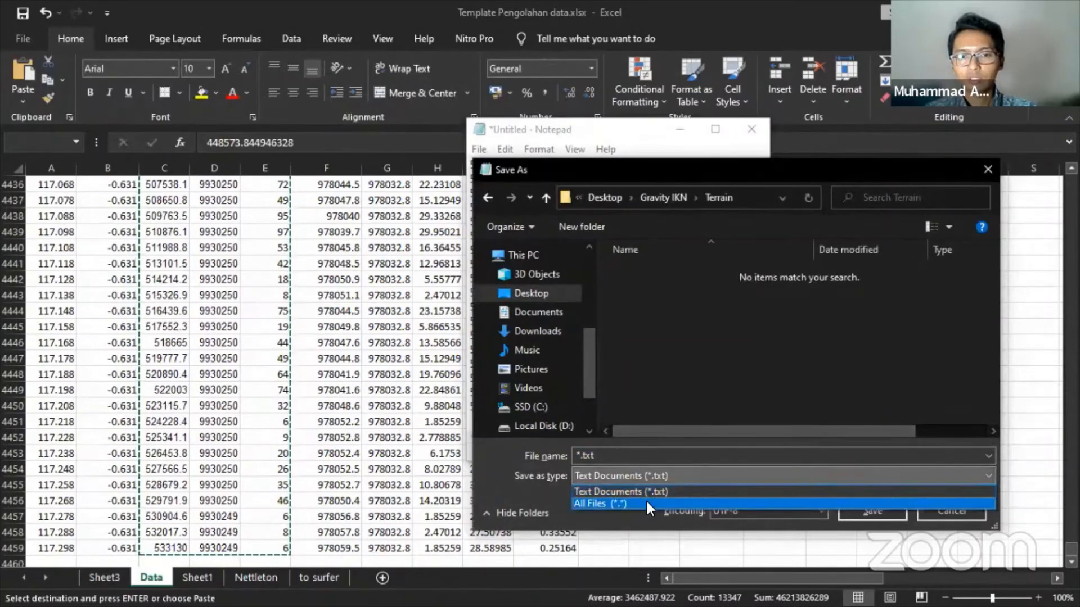
left_click(647, 503)
left_click(646, 501)
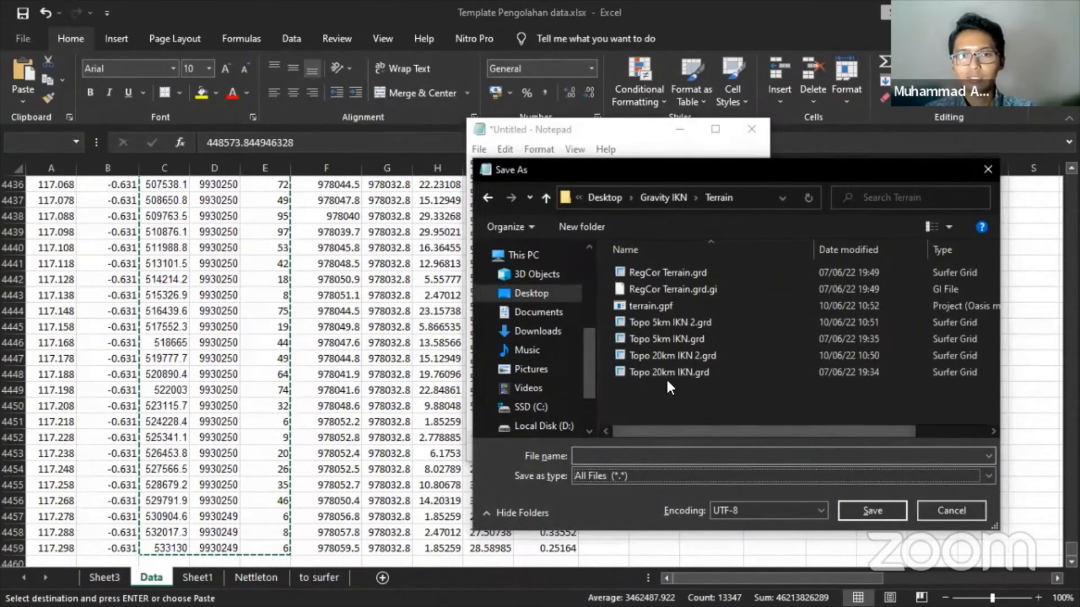
left_click(653, 455)
type("topo")
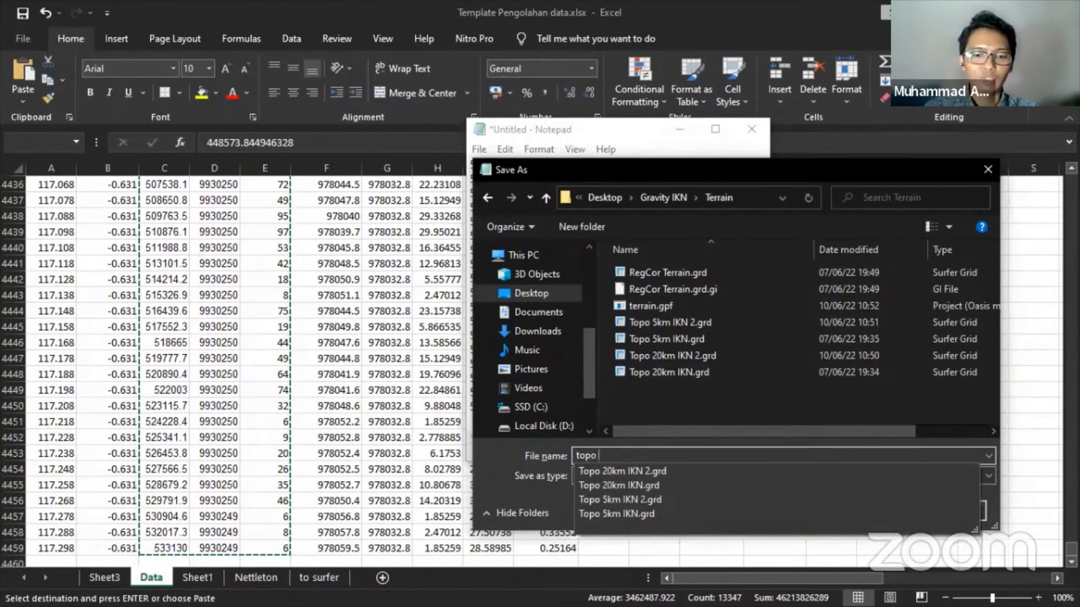
type(" IKN")
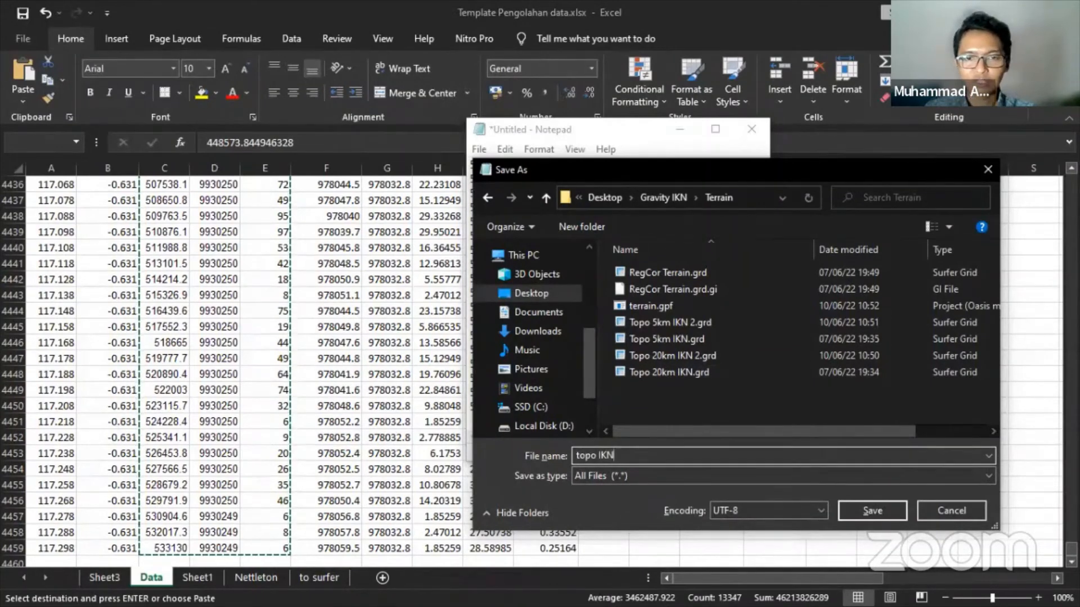
type(".xyz")
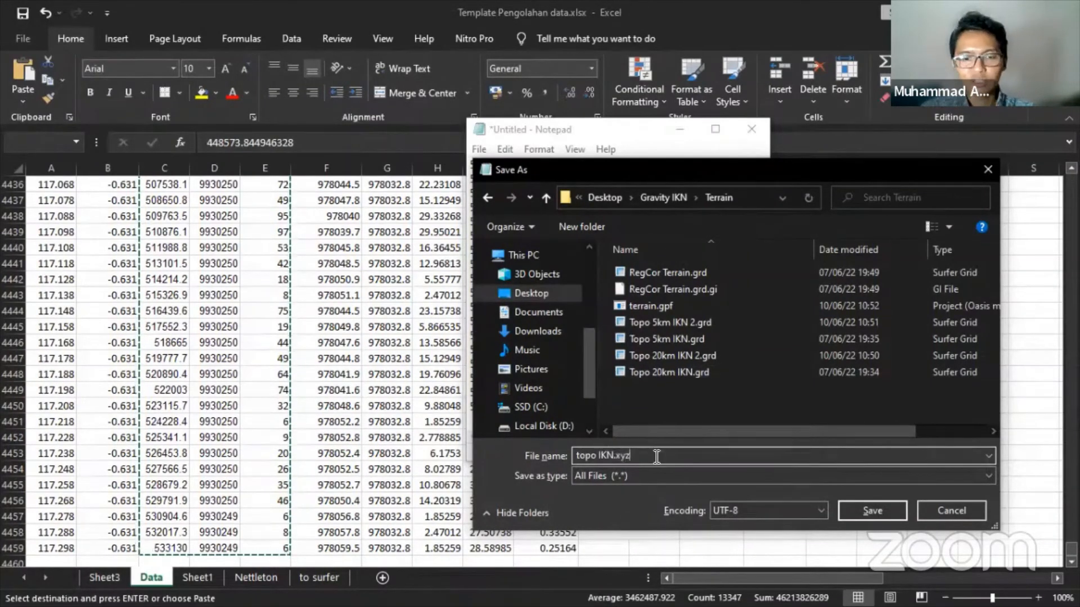
left_click(872, 511)
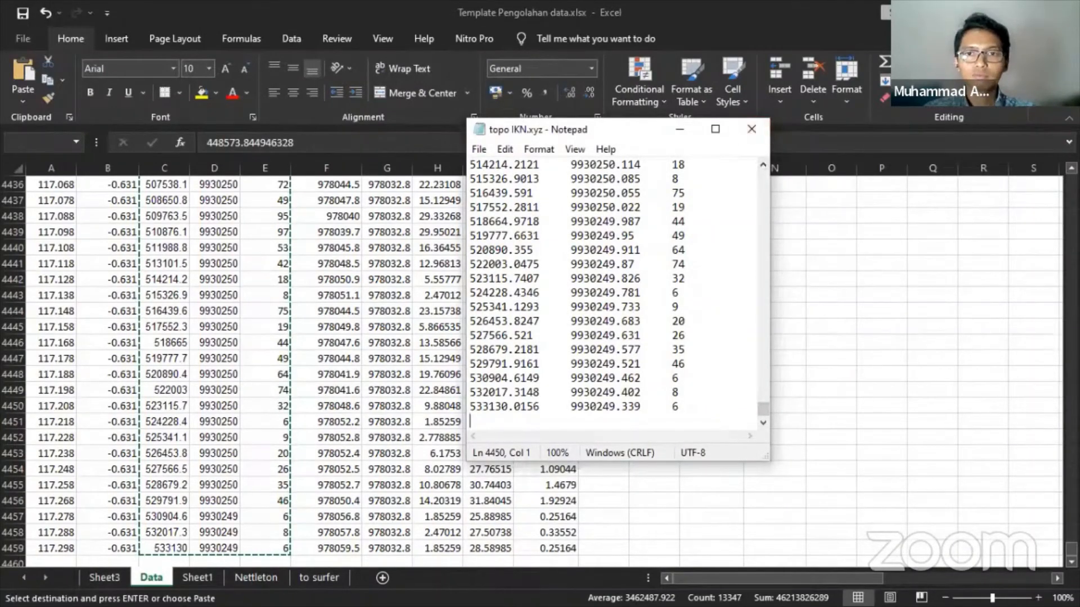
left_click(988, 12)
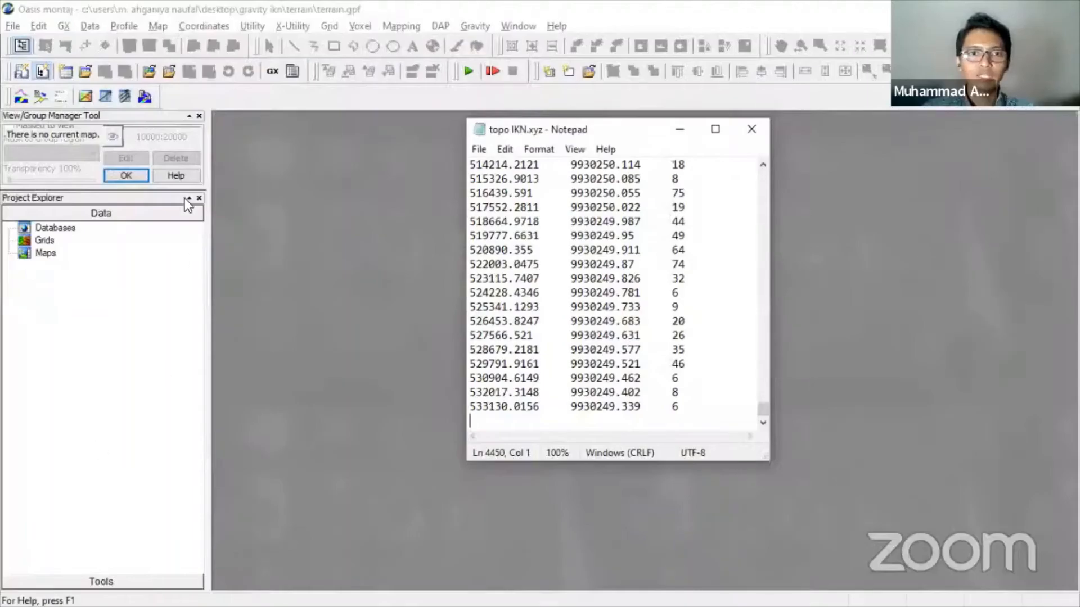
left_click(298, 194)
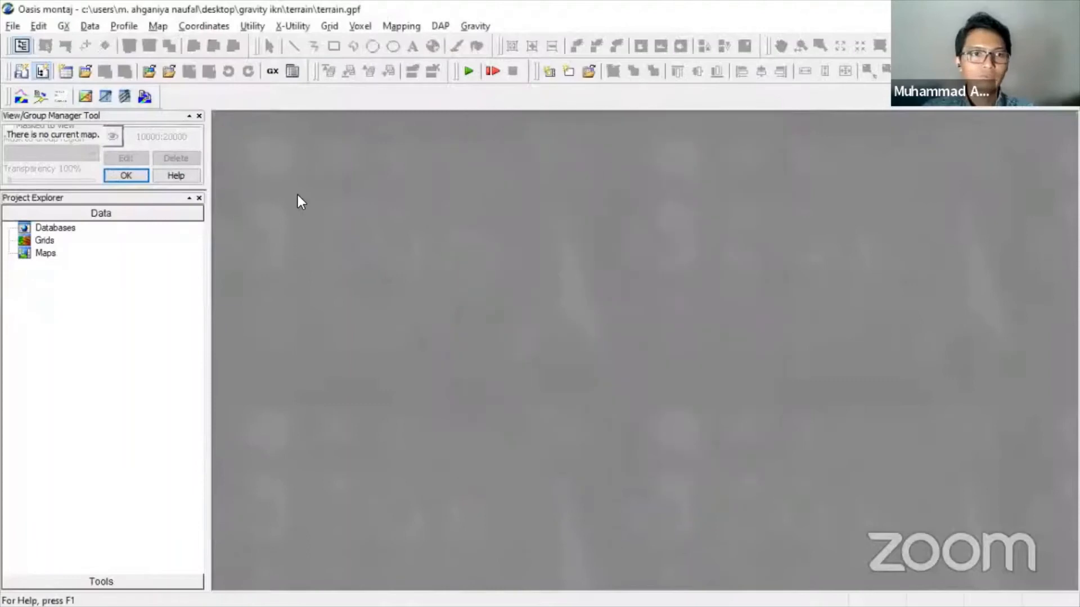
left_click(91, 28)
mouse_move(154, 269)
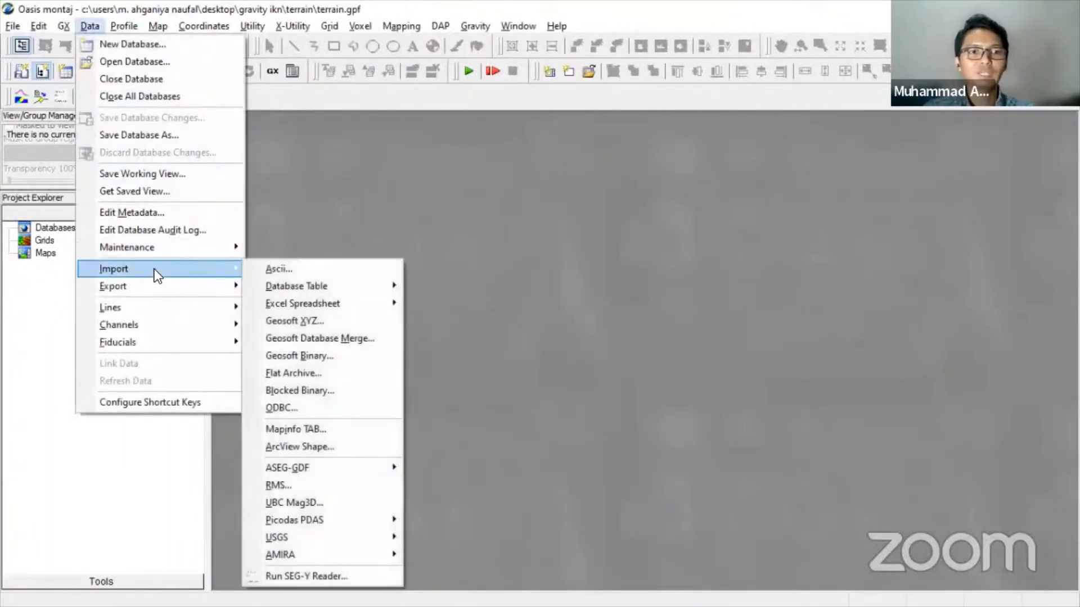
left_click(313, 327)
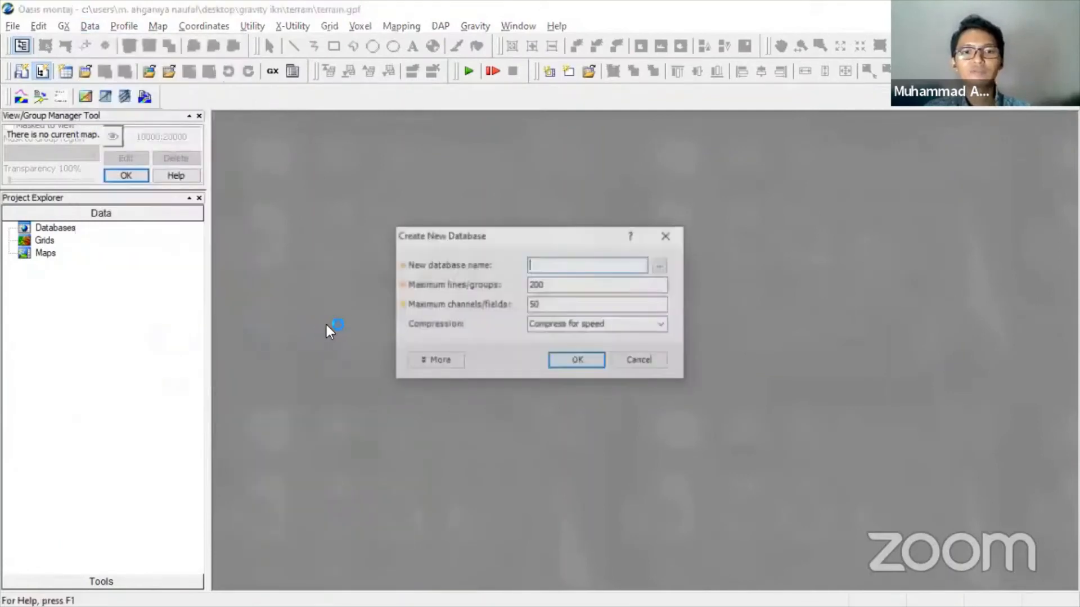
left_click(663, 233)
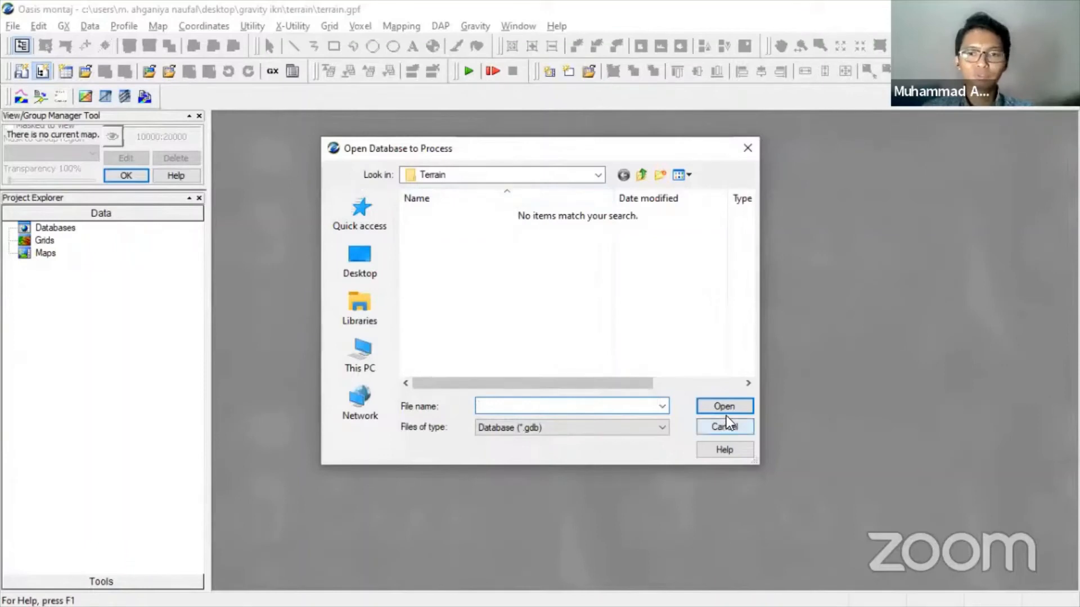
left_click(731, 429)
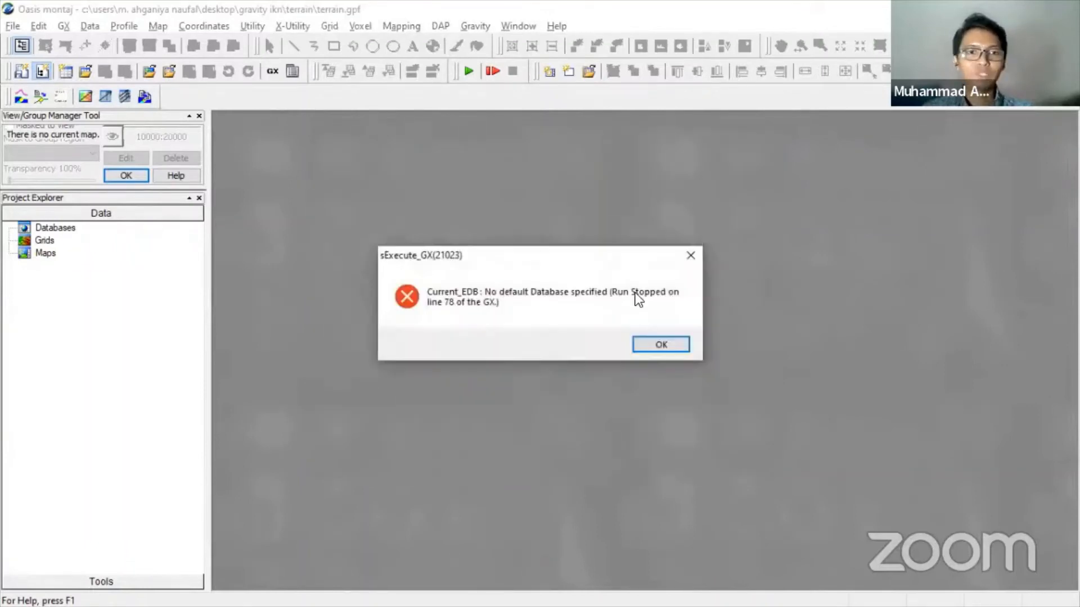
left_click(689, 252)
- Start an ASCII import of topo IKN.xyz through the wizard using tab-delimited columns
left_click(87, 26)
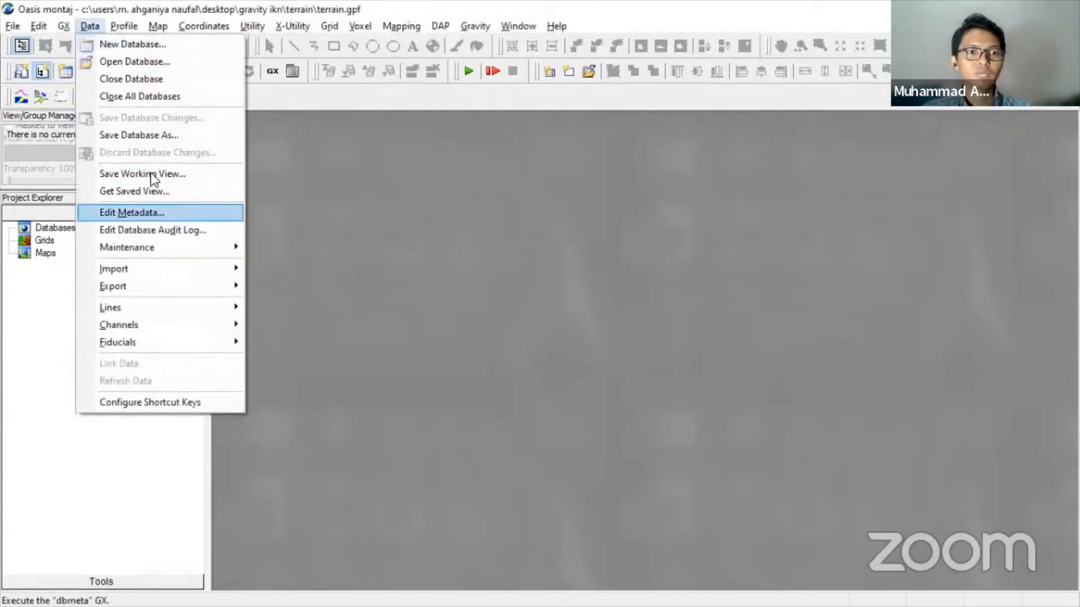
mouse_move(175, 268)
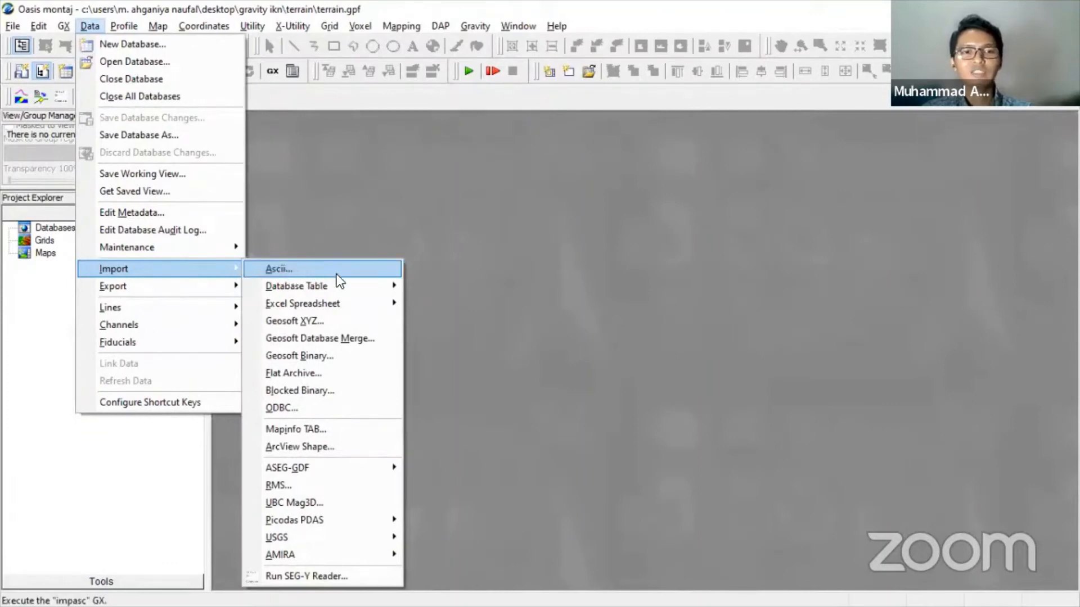
left_click(271, 270)
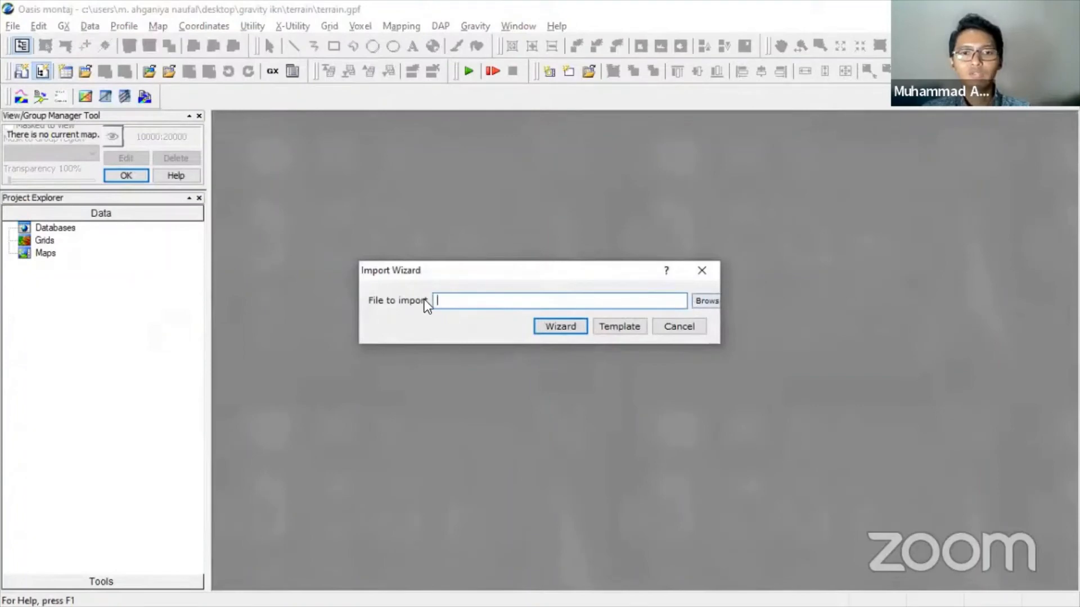
left_click(705, 302)
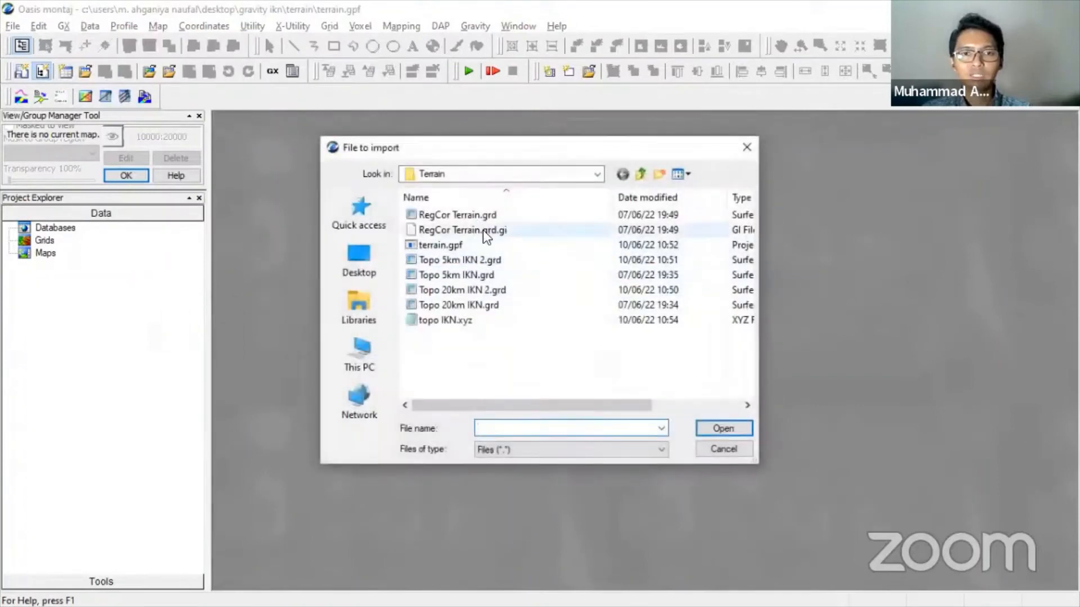
left_click(494, 320)
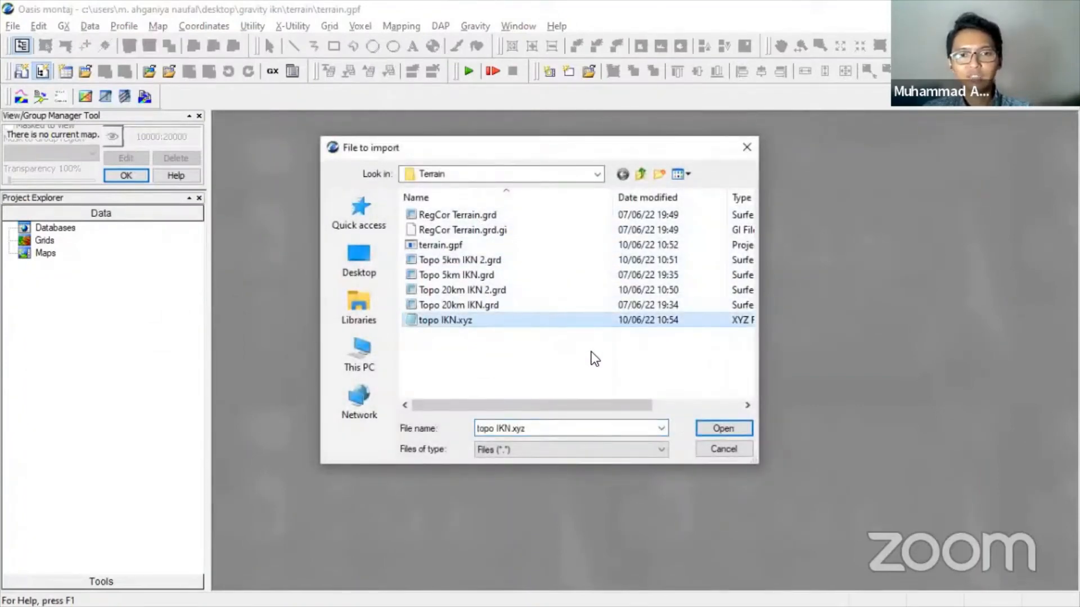
left_click(713, 429)
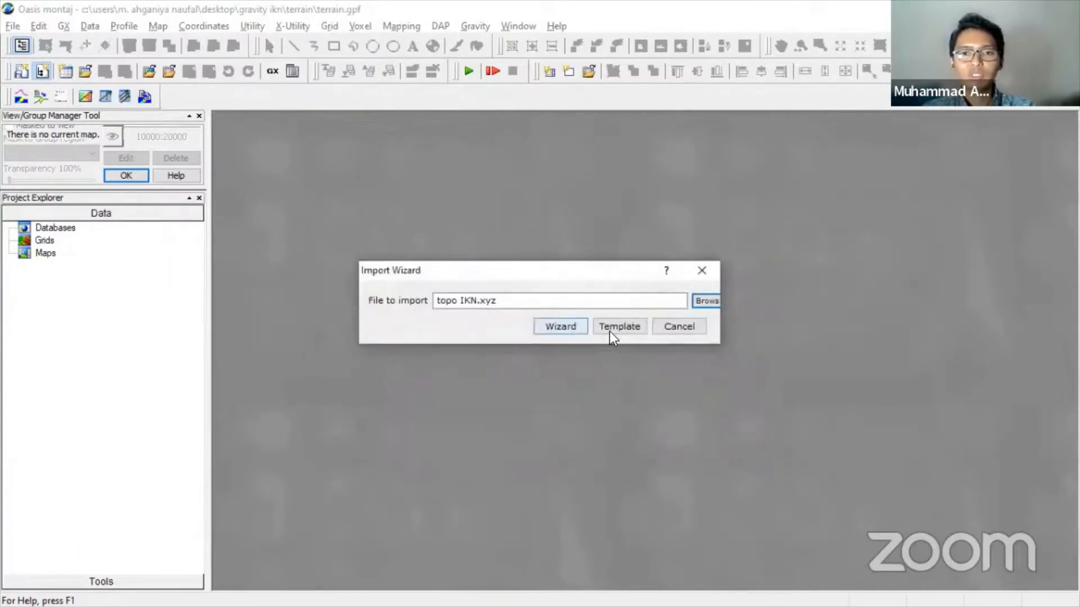
left_click(572, 329)
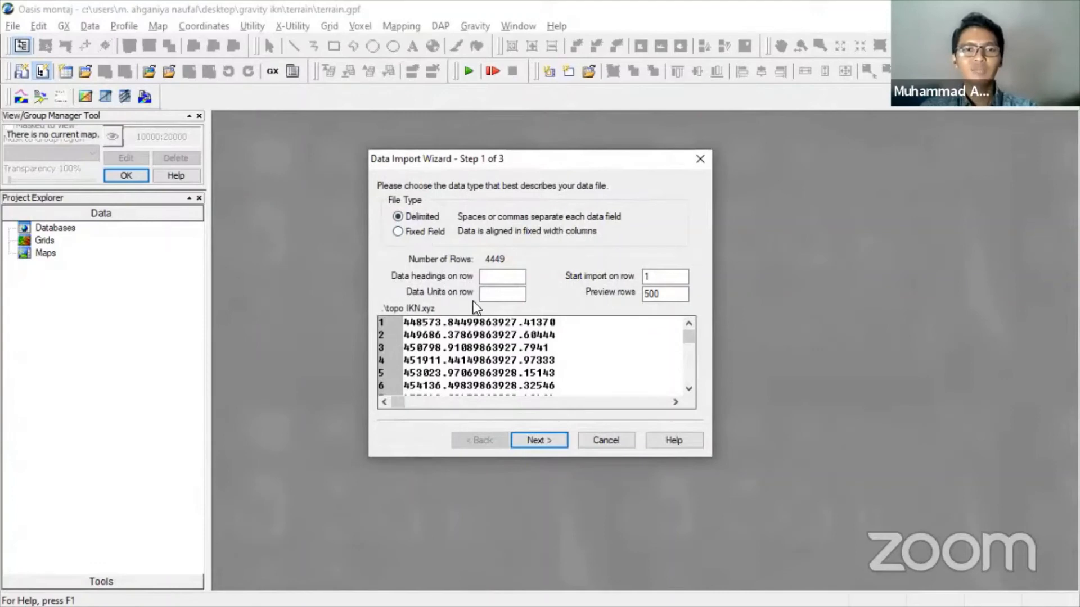
left_click(531, 441)
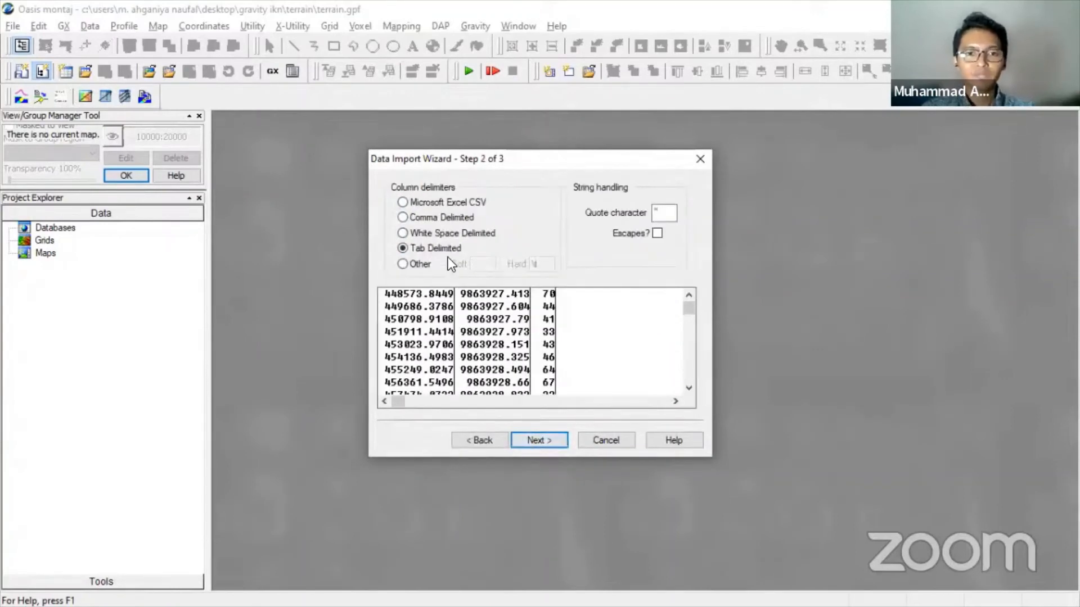
left_click(554, 443)
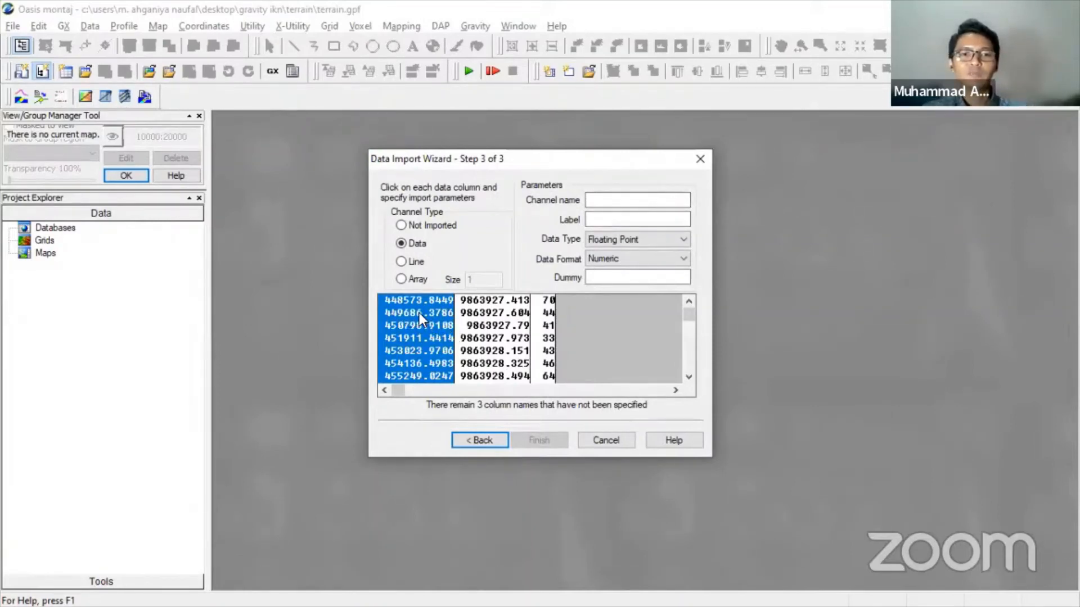
- Name the three columns' channels and labels X, Y and Z
left_click(641, 199)
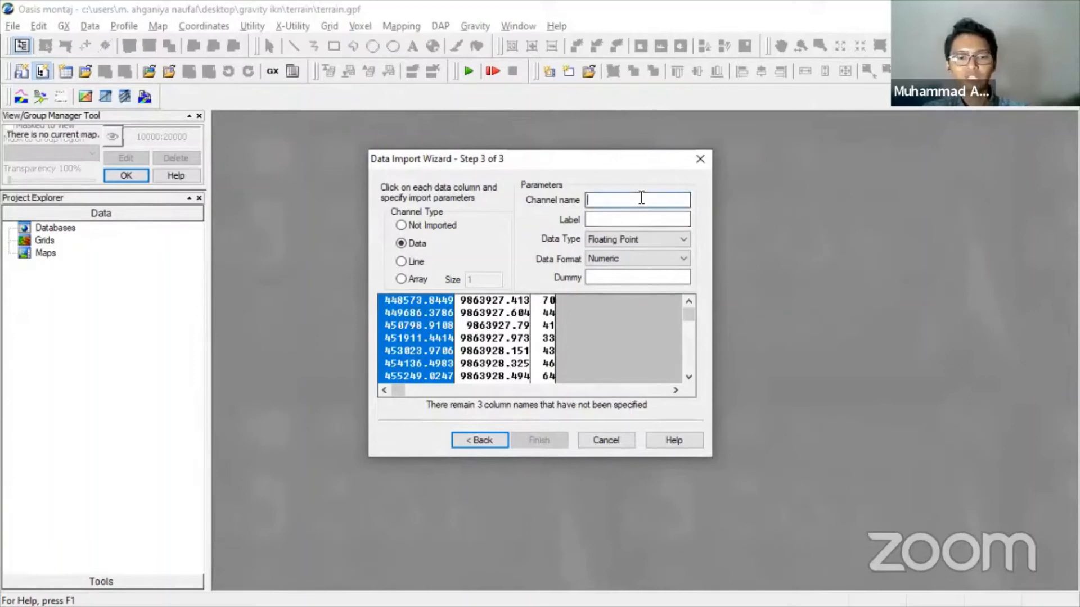
type("X")
left_click(632, 219)
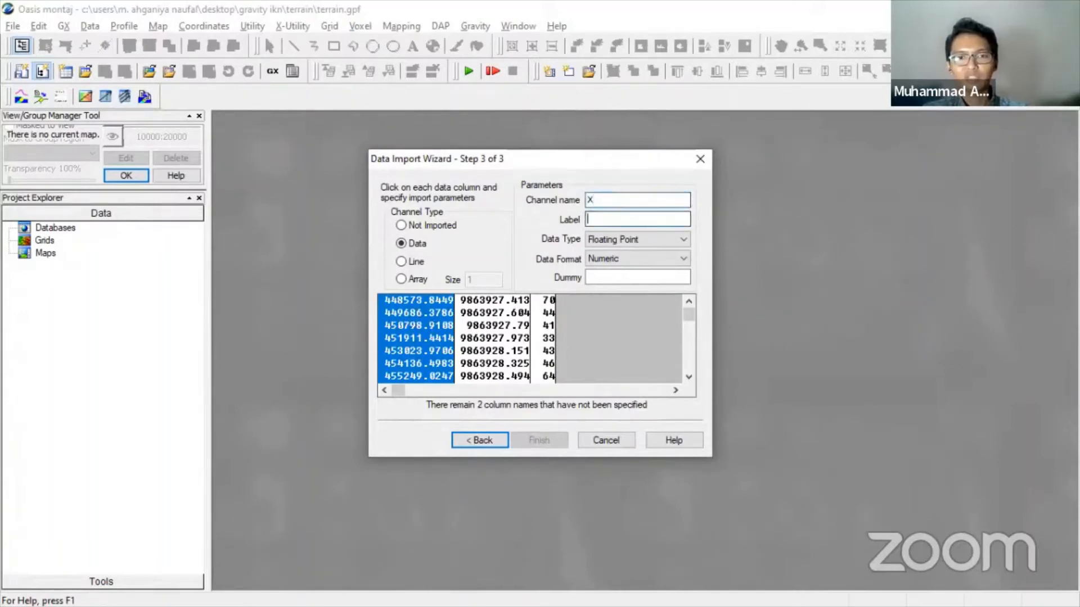
type("x")
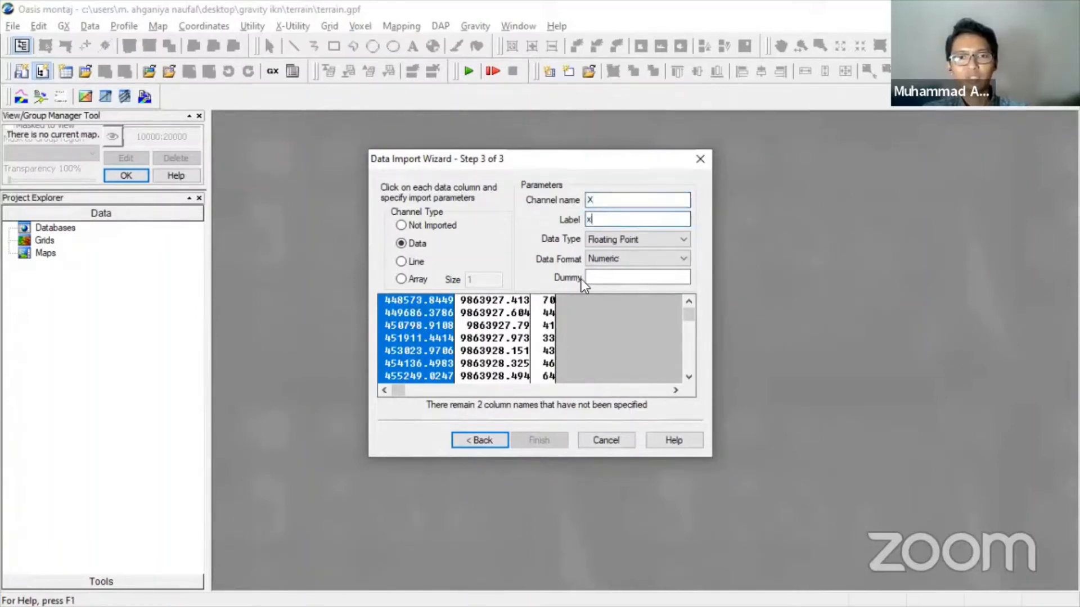
left_click(494, 323)
left_click(612, 202)
type("Y")
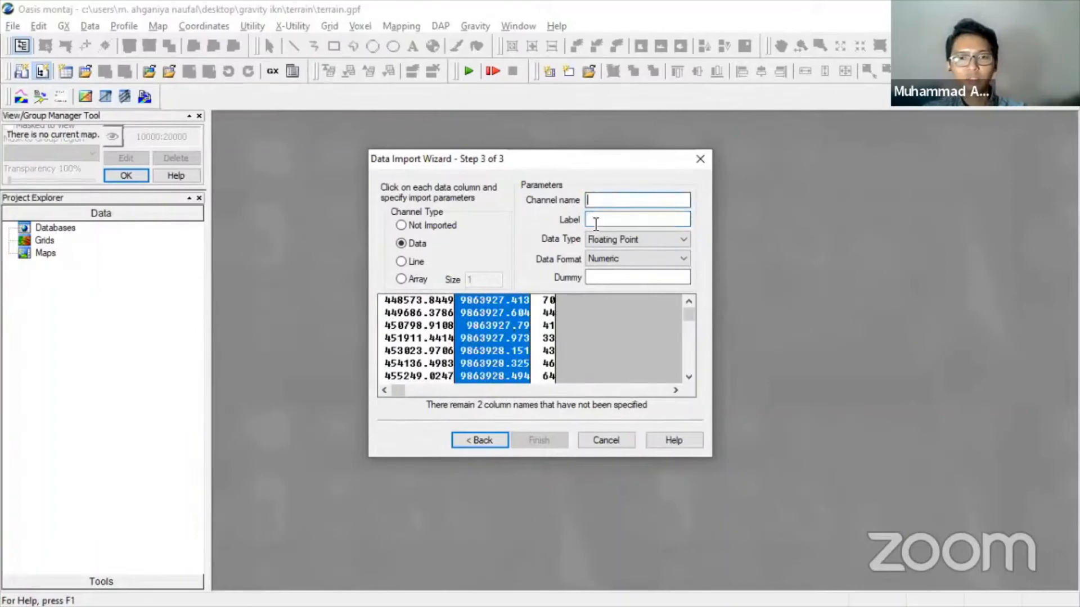
left_click(603, 219)
type("y")
left_click(544, 329)
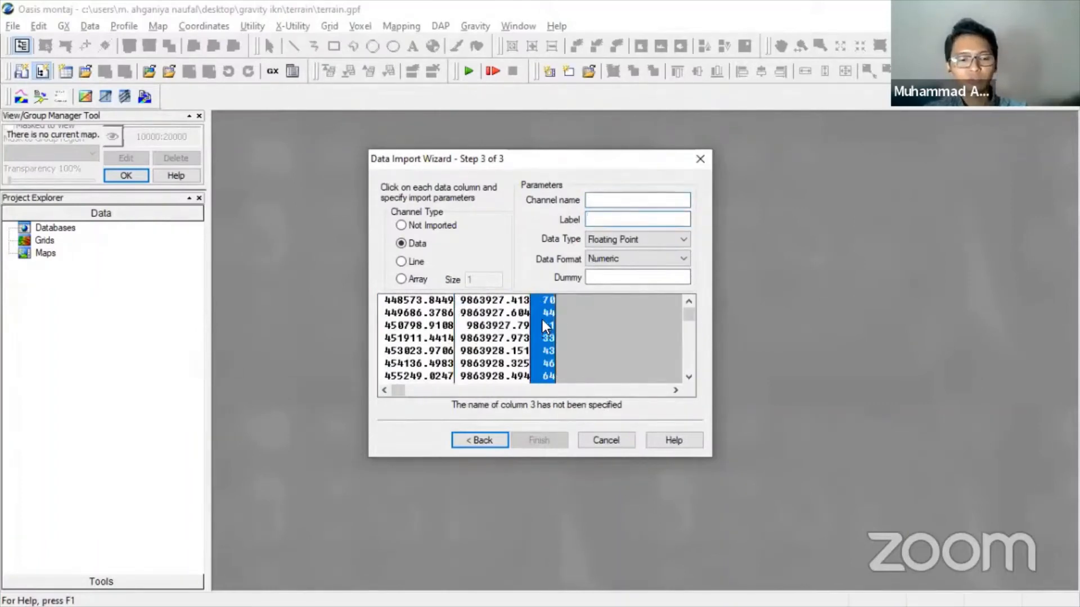
left_click(607, 201)
type("Z")
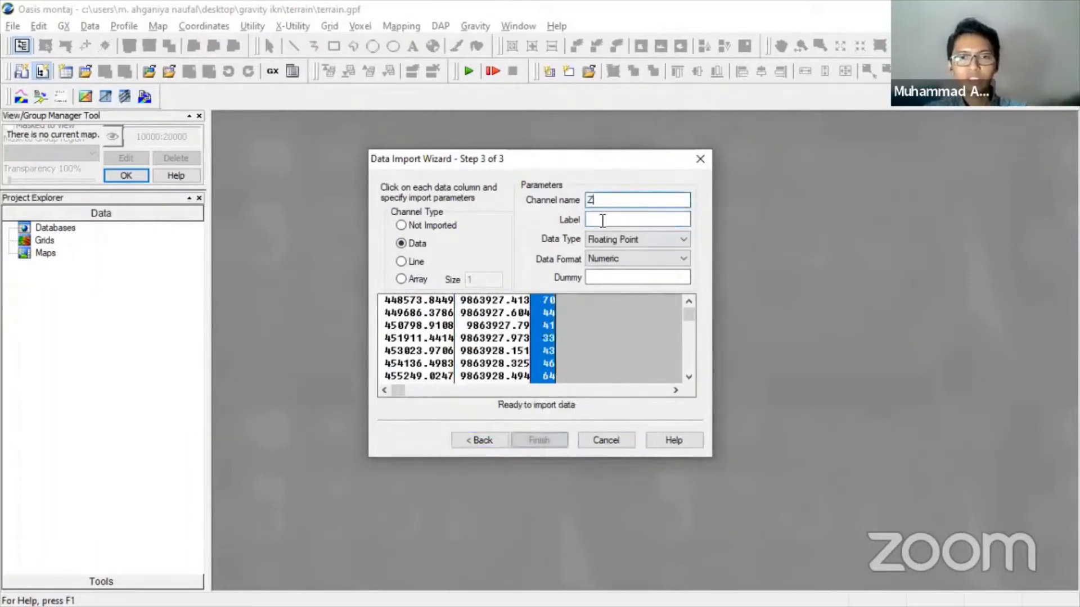
left_click(607, 220)
type("z")
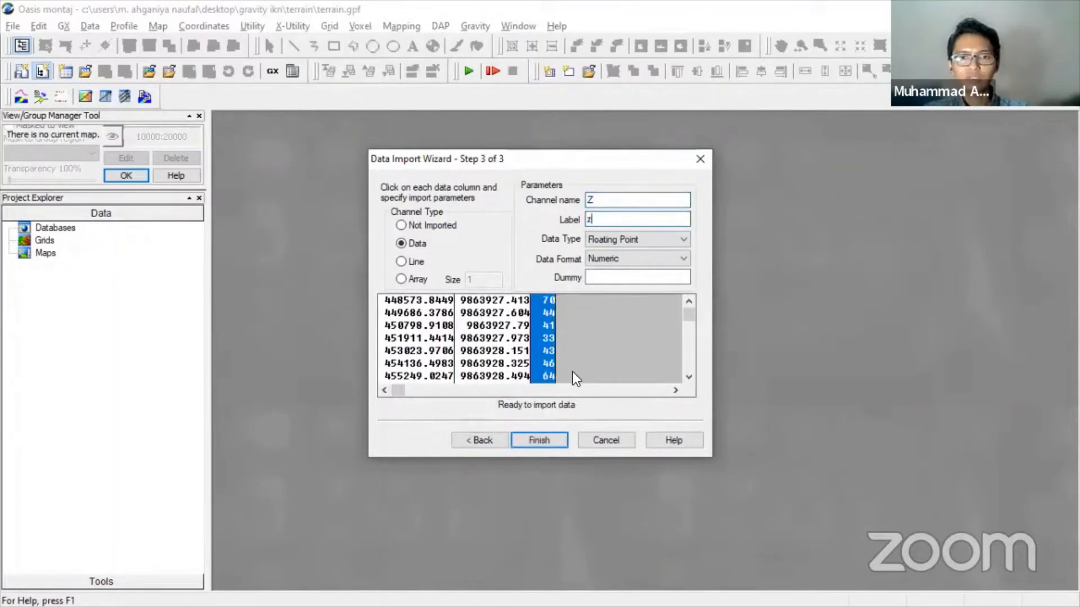
- Finish the import, saving the template as topo IKN.i3, and name the database topo IKN
left_click(537, 440)
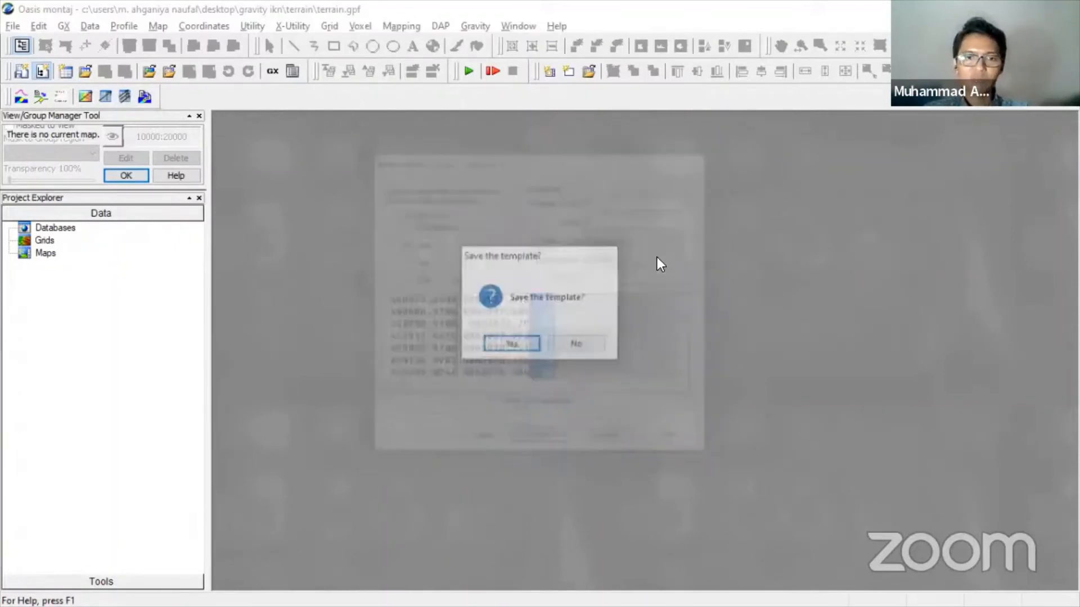
left_click(511, 344)
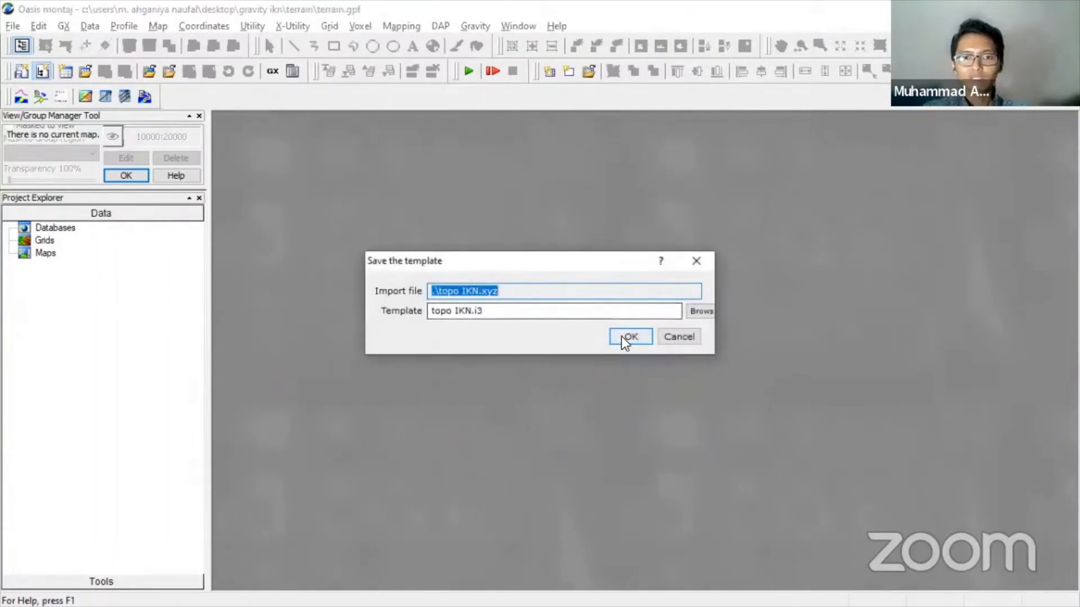
left_click(622, 336)
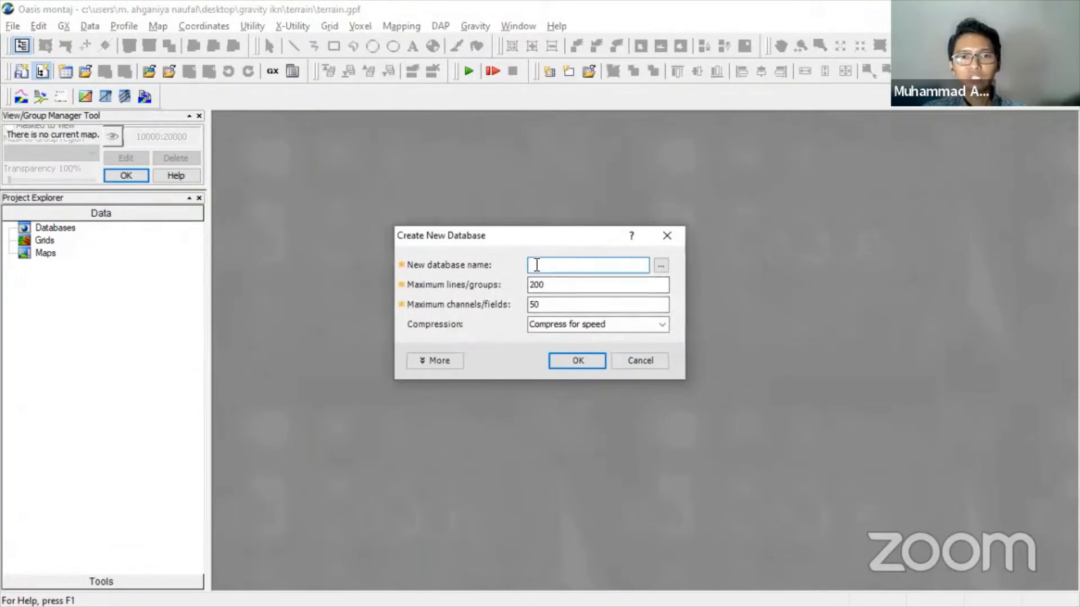
type("to")
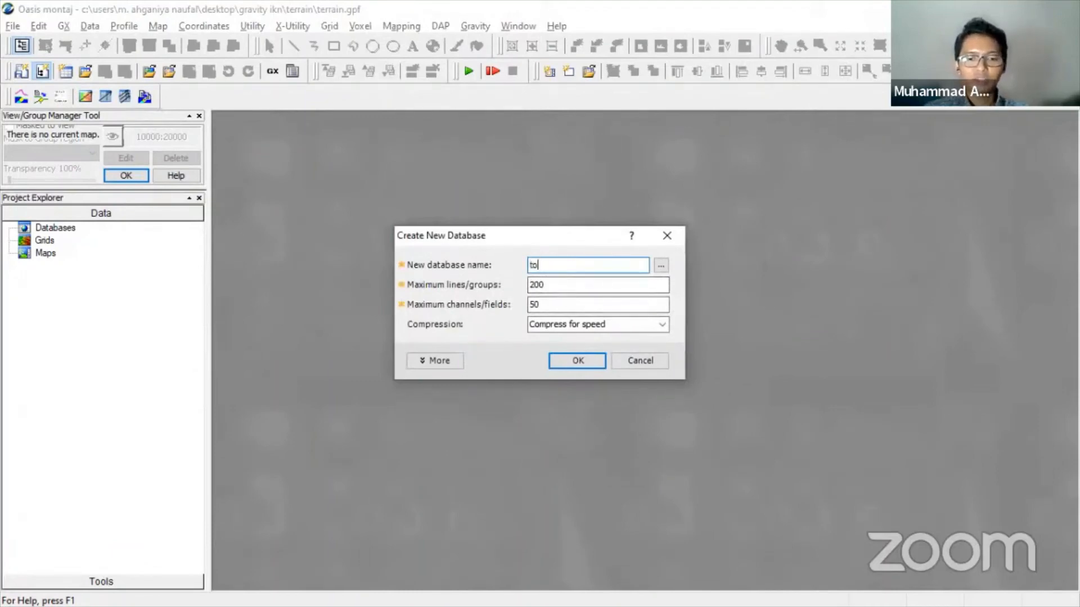
type("po IKN")
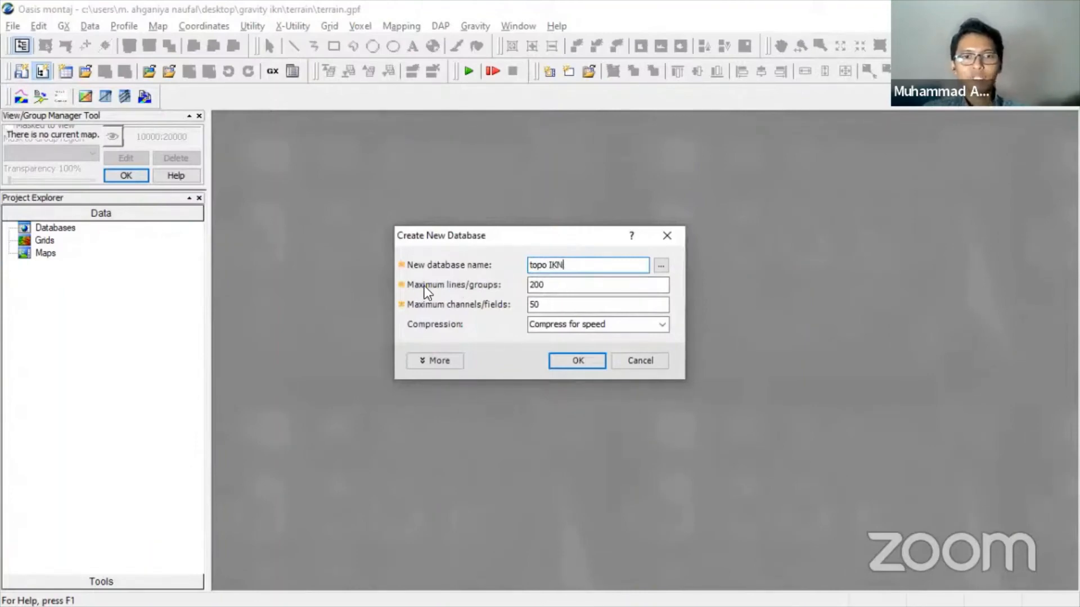
- Size the new database for 4449 lines and 5 channels and create it
double_click(554, 287)
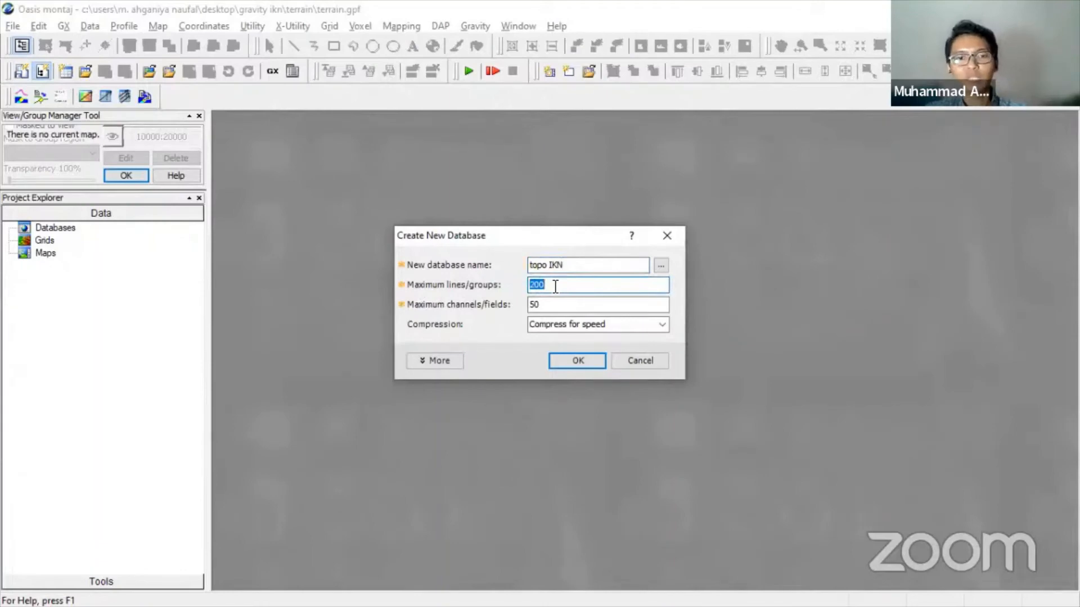
type("4449")
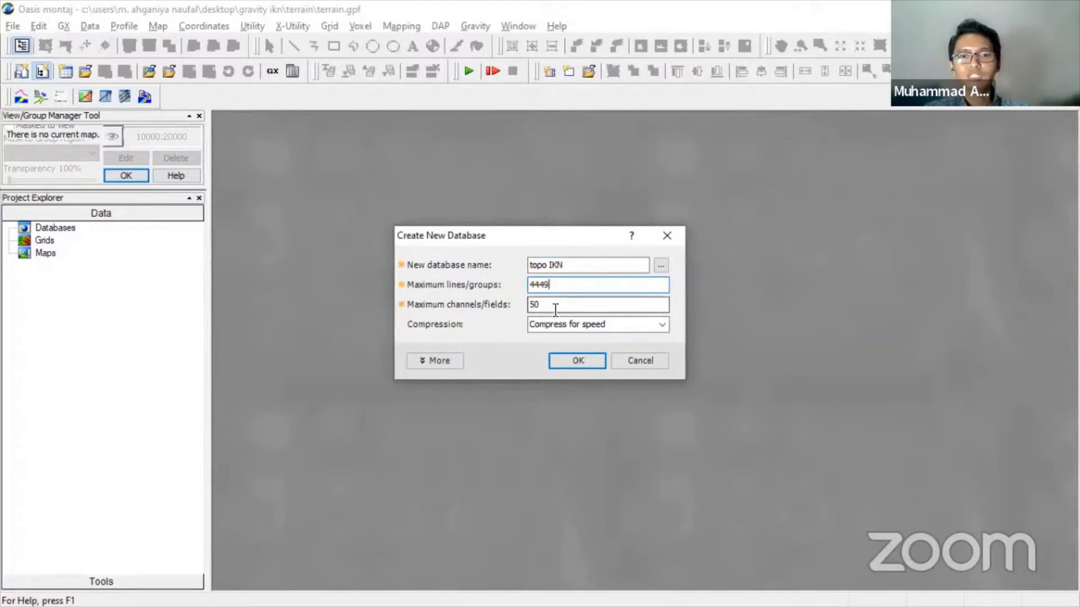
left_click_drag(555, 306, 523, 305)
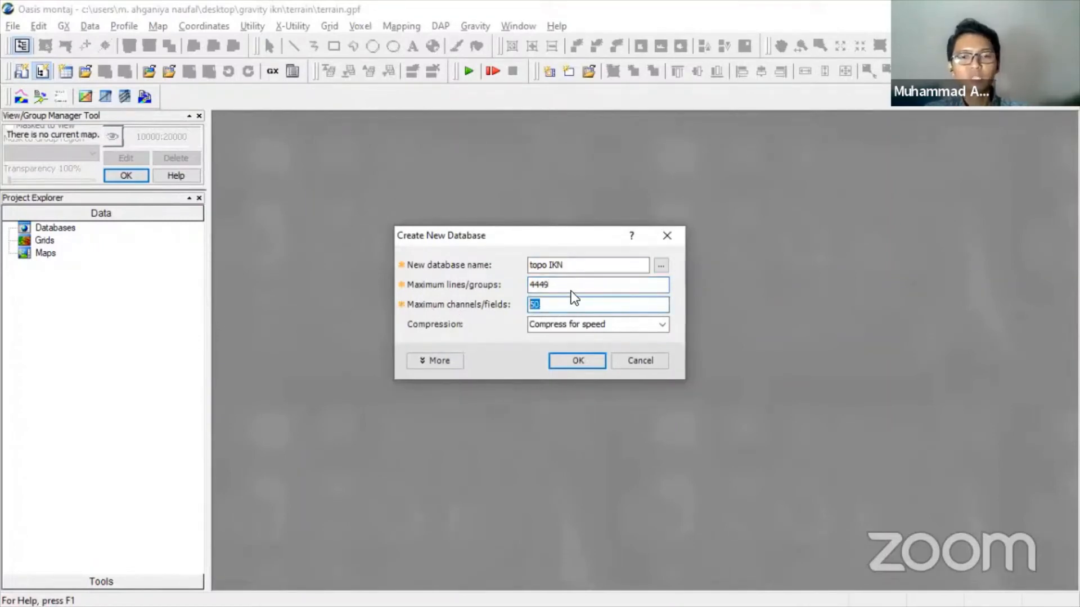
type("5")
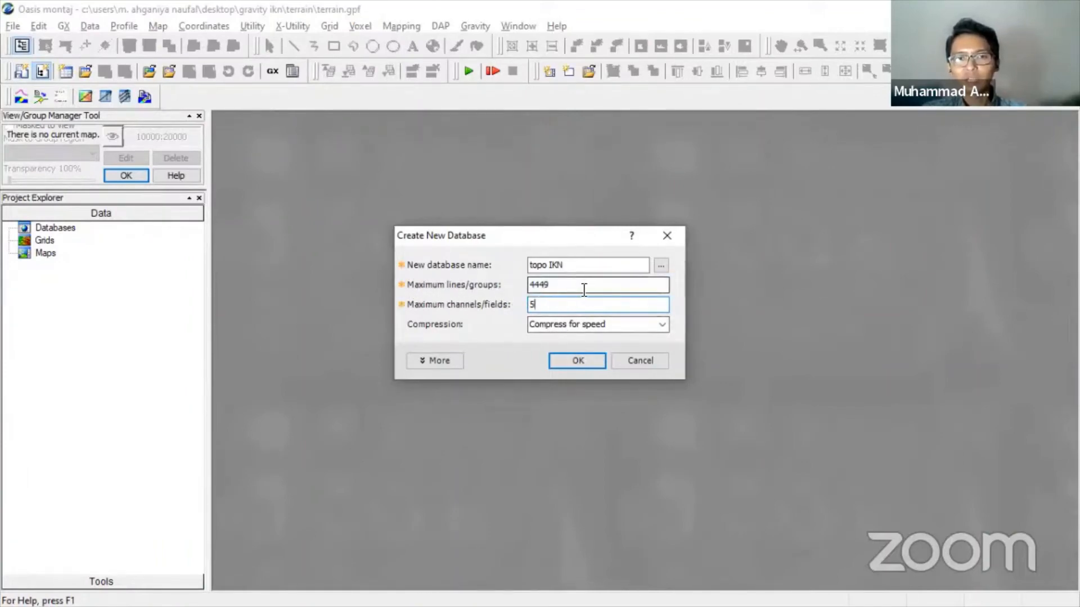
left_click(579, 360)
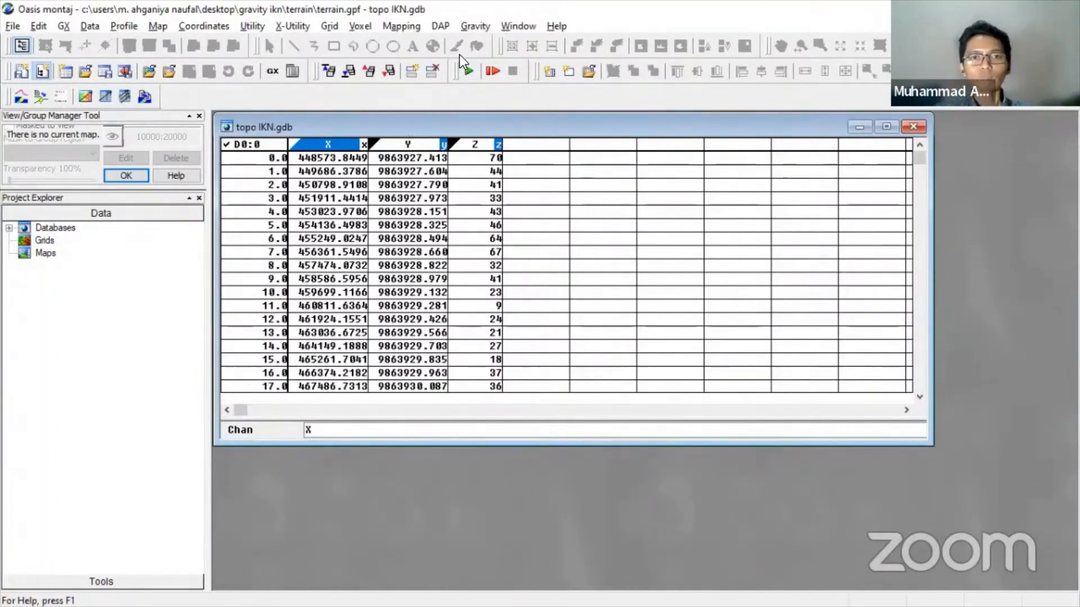
- Create a regional correction grid using Topo 20km IKN as regional and Topo 5km IKN as local DEM
left_click(471, 30)
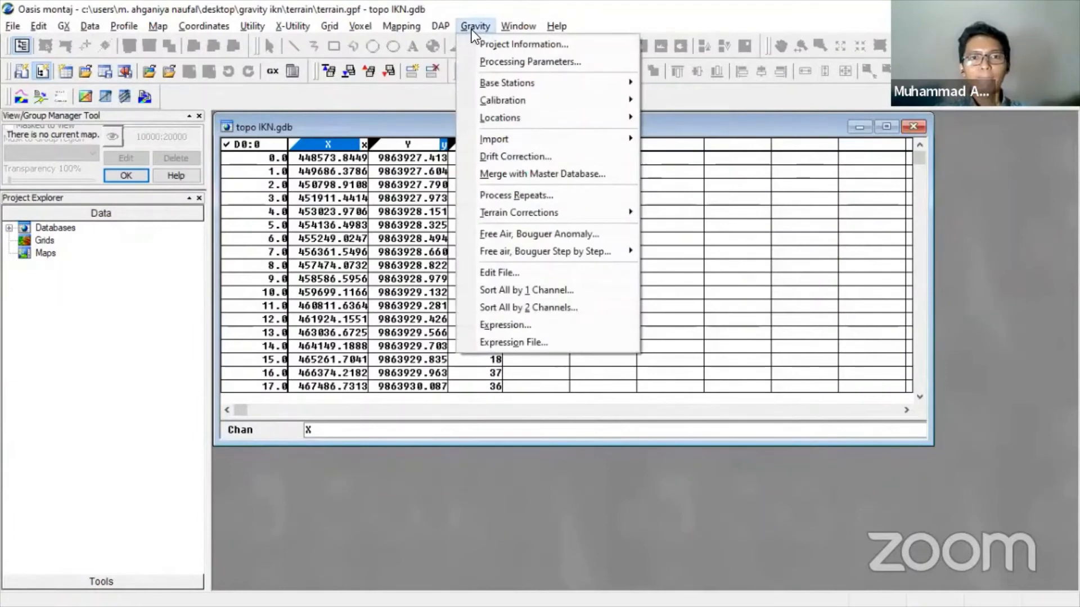
mouse_move(532, 211)
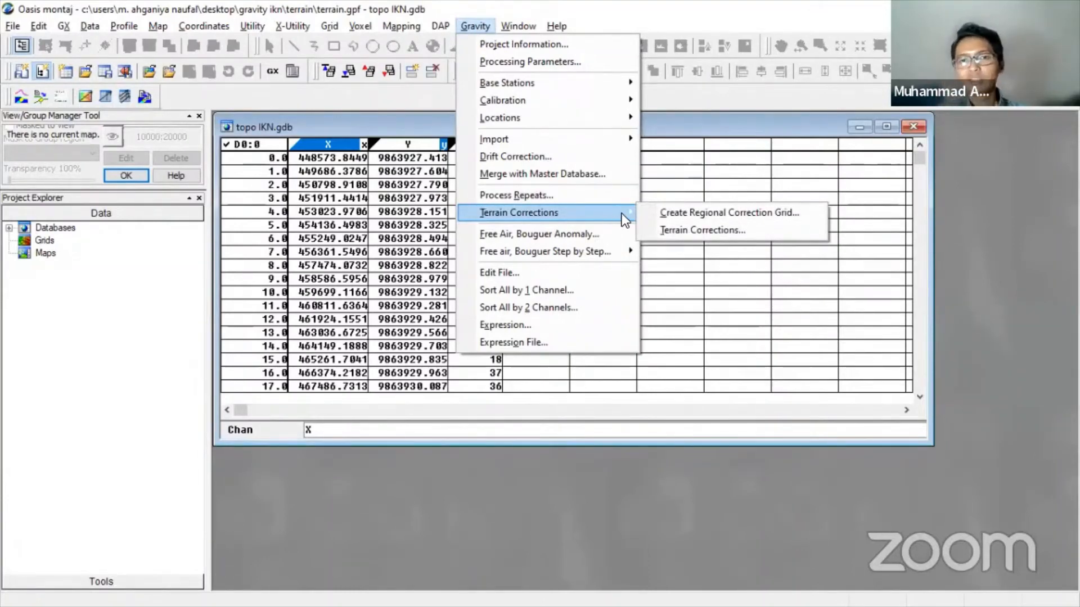
left_click(755, 214)
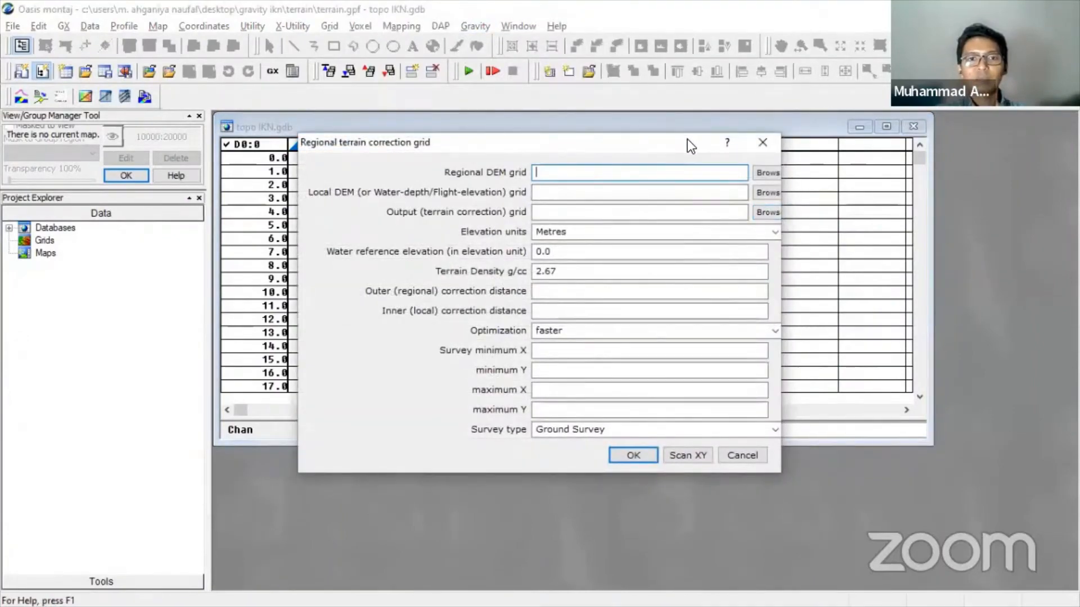
left_click_drag(687, 140, 638, 145)
left_click(709, 185)
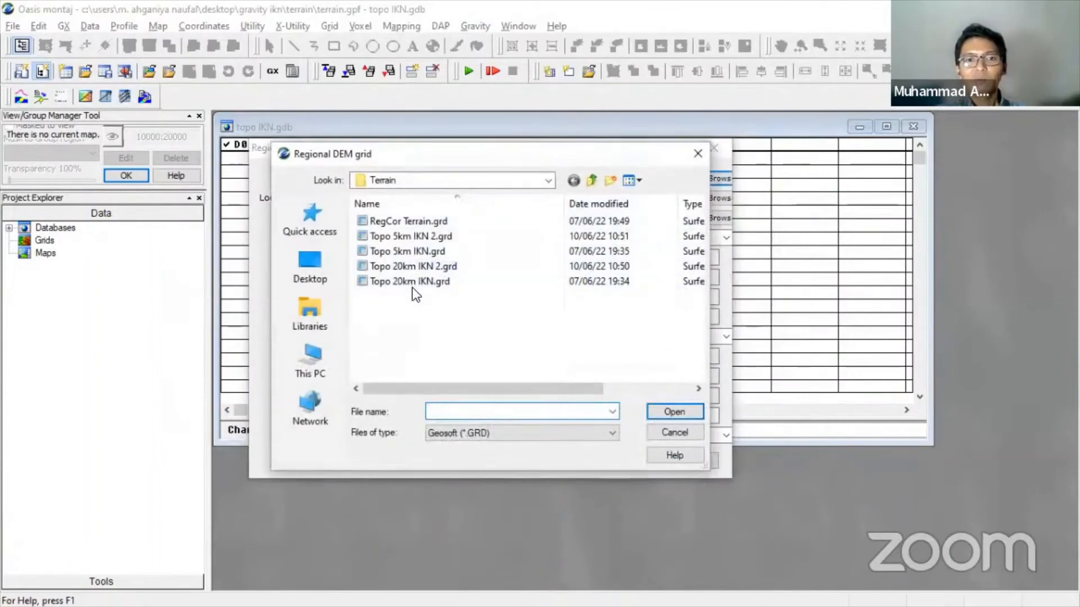
double_click(409, 283)
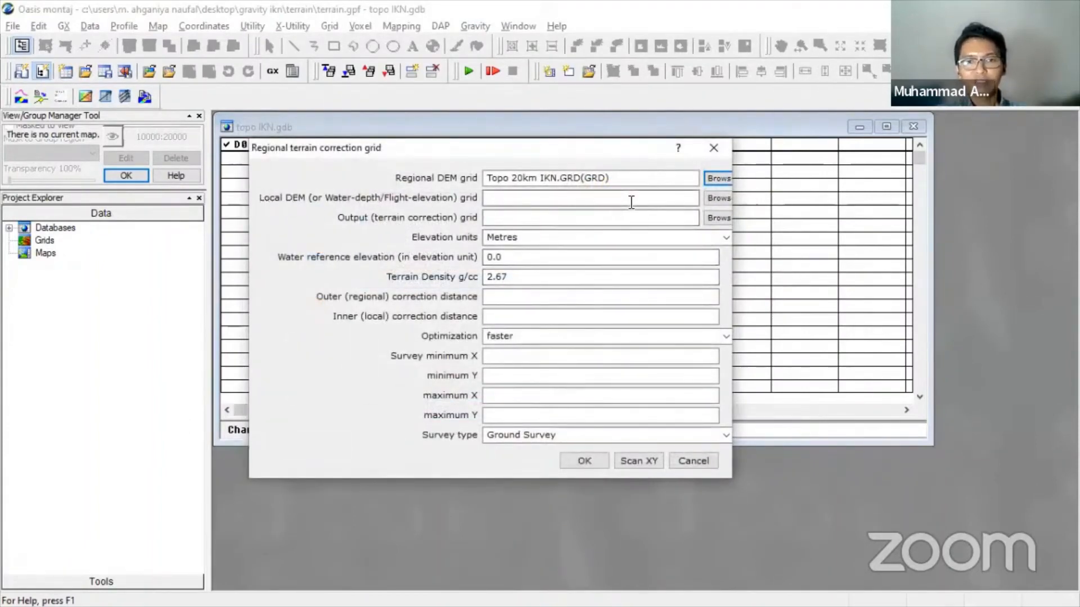
left_click(718, 199)
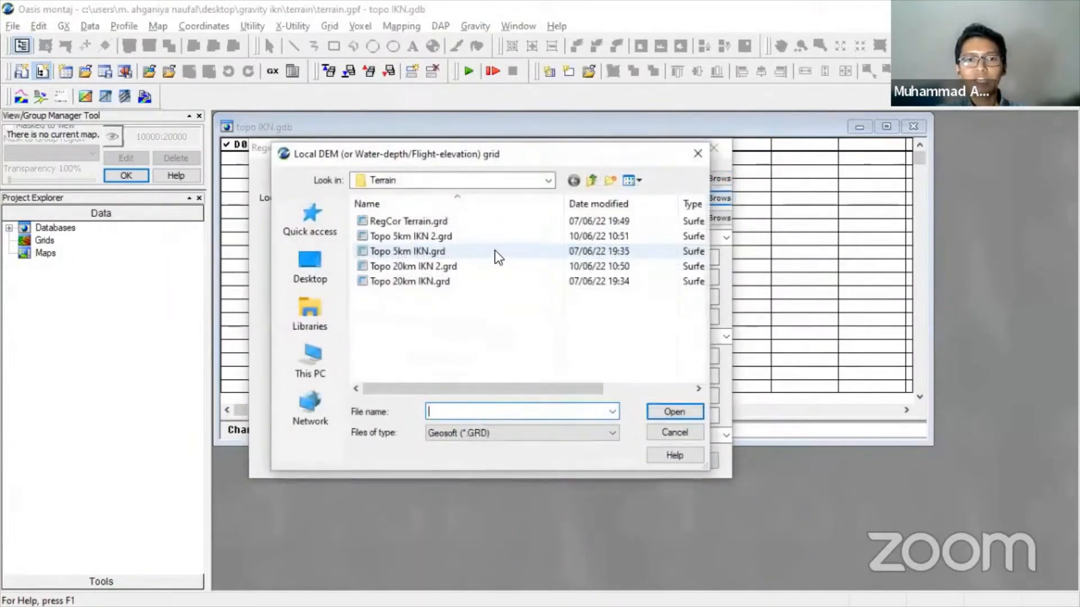
double_click(436, 253)
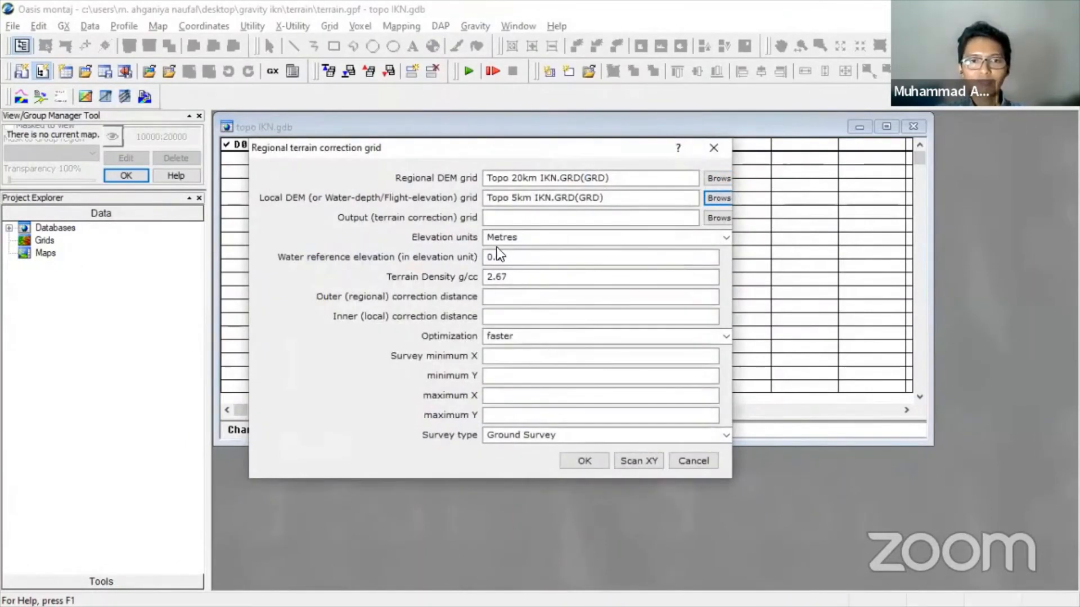
- Name the output RegCor Terrain 2.grd with terrain density 1, then switch to the Excel workbook
left_click(720, 223)
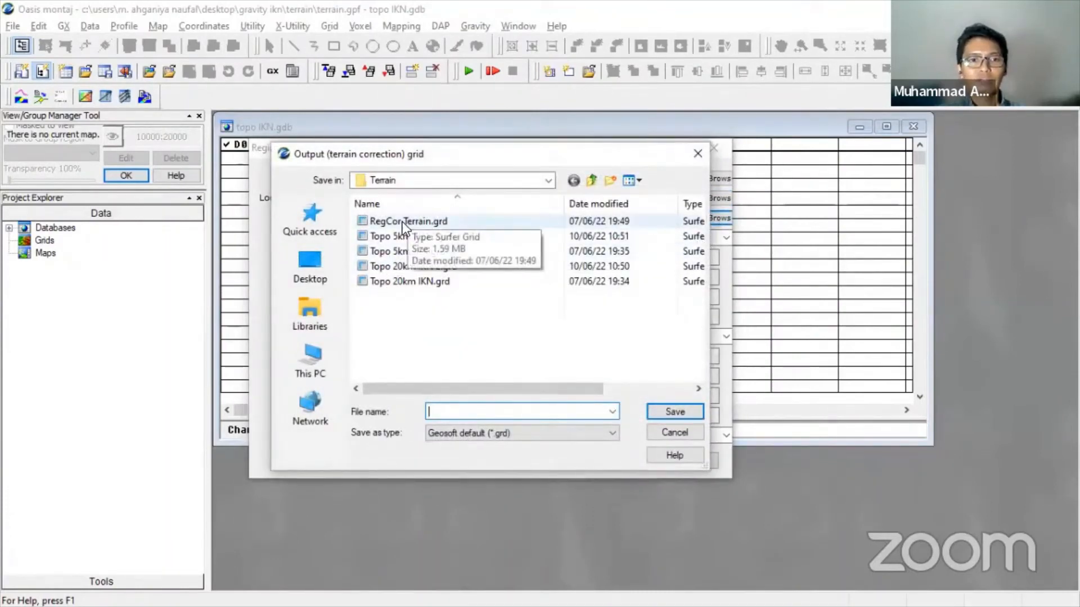
left_click(401, 222)
left_click(486, 414)
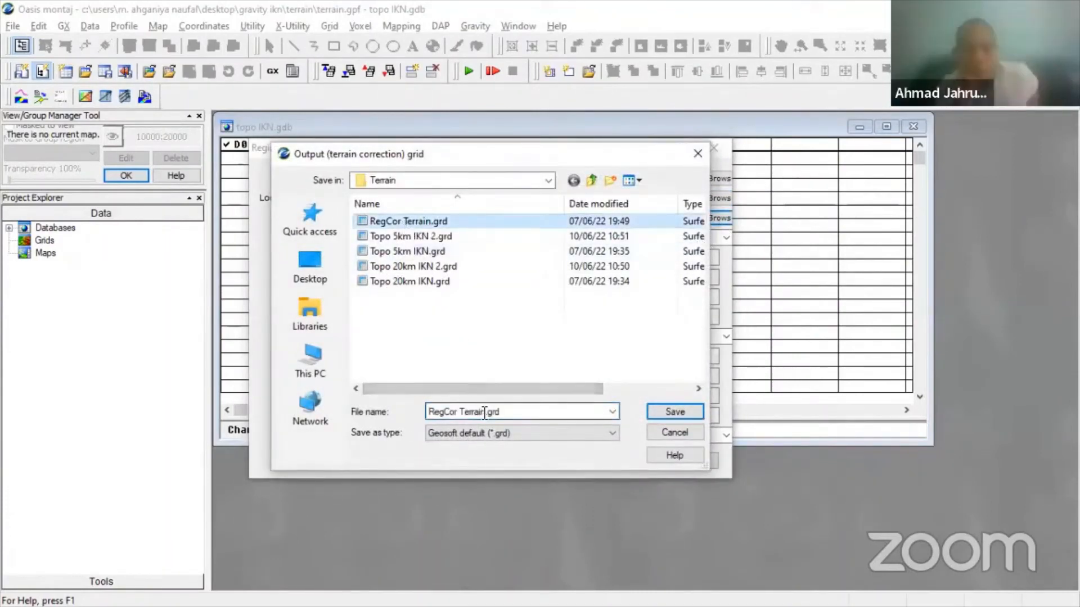
left_click(487, 413)
left_click(487, 413)
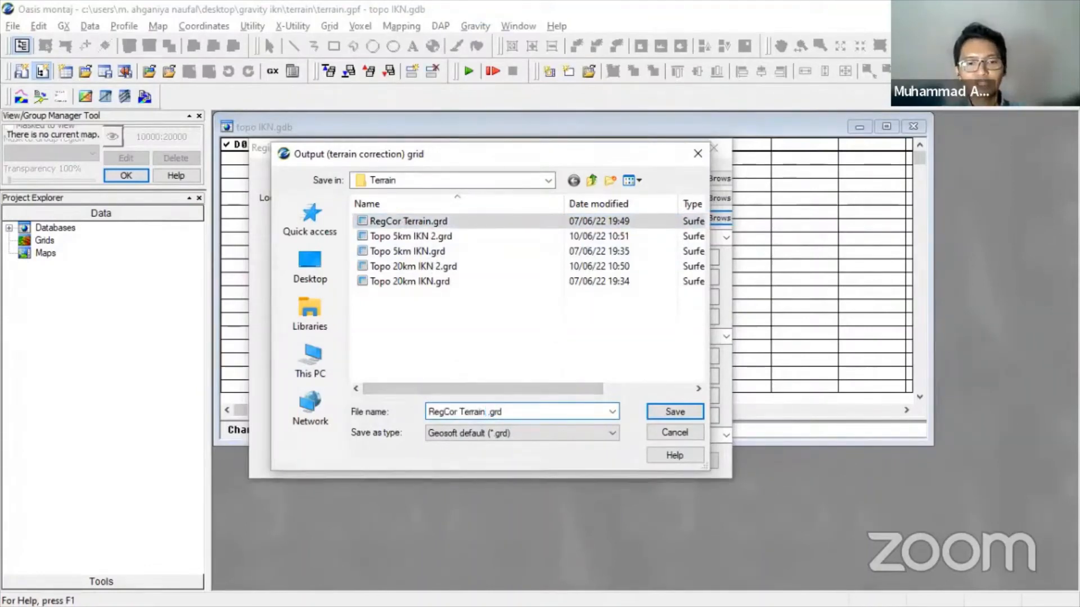
type("2")
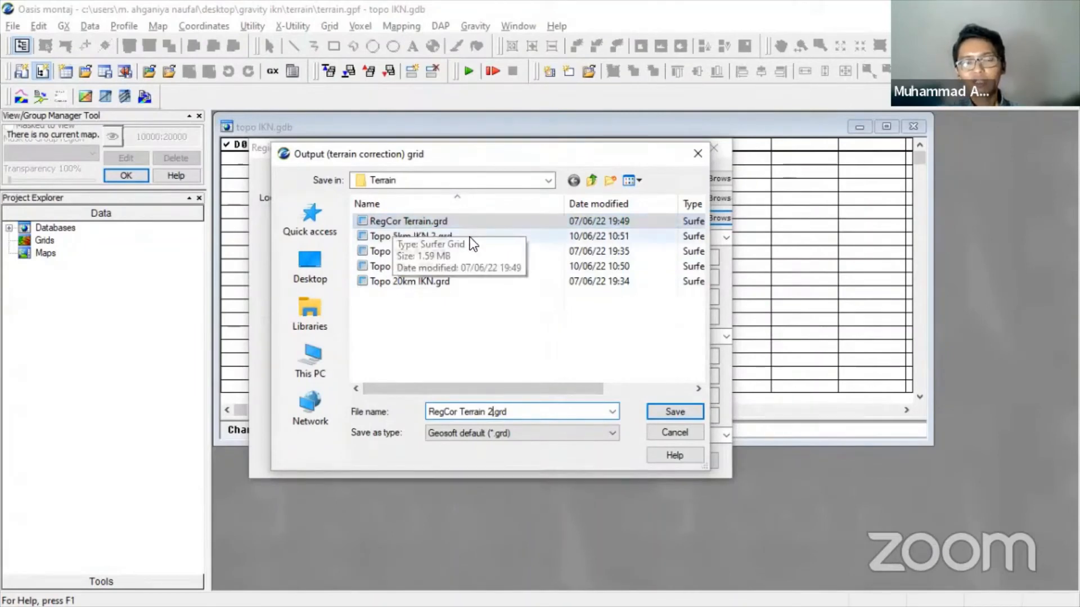
left_click(674, 412)
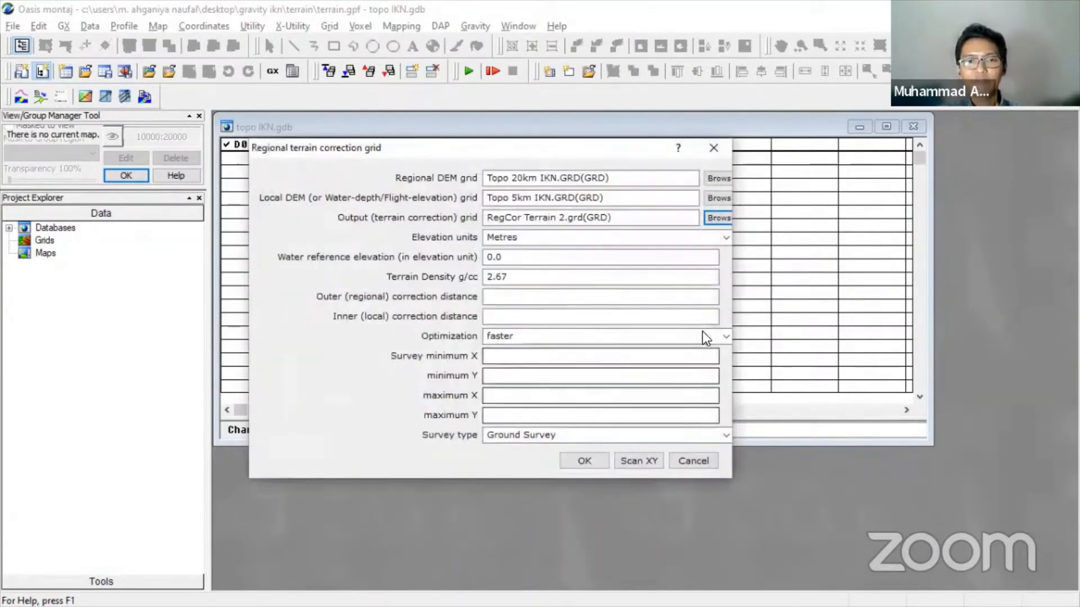
double_click(510, 276)
type("1")
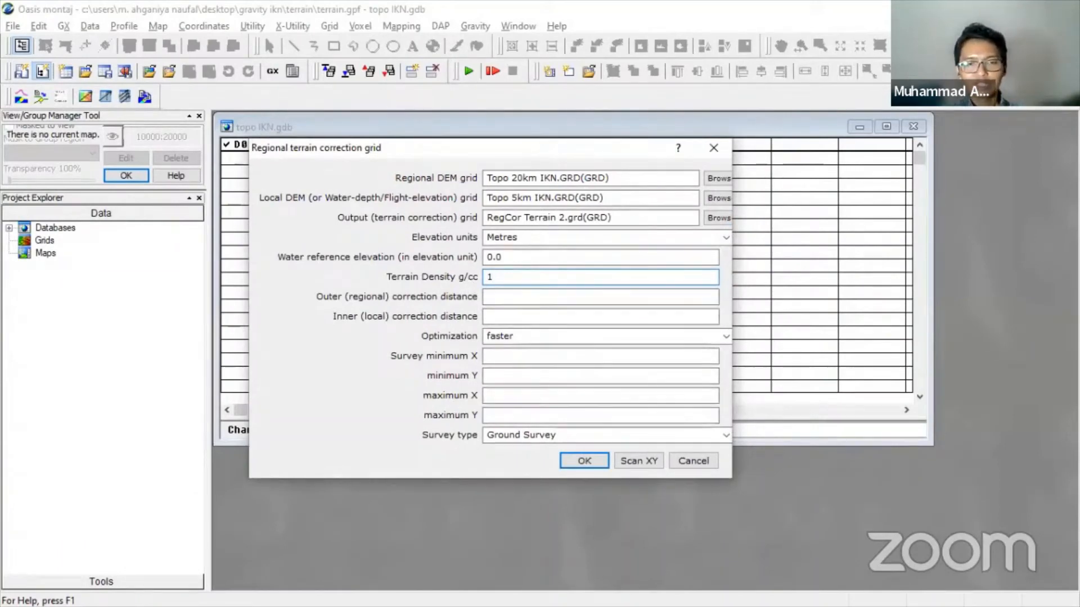
key("super")
left_click(424, 596)
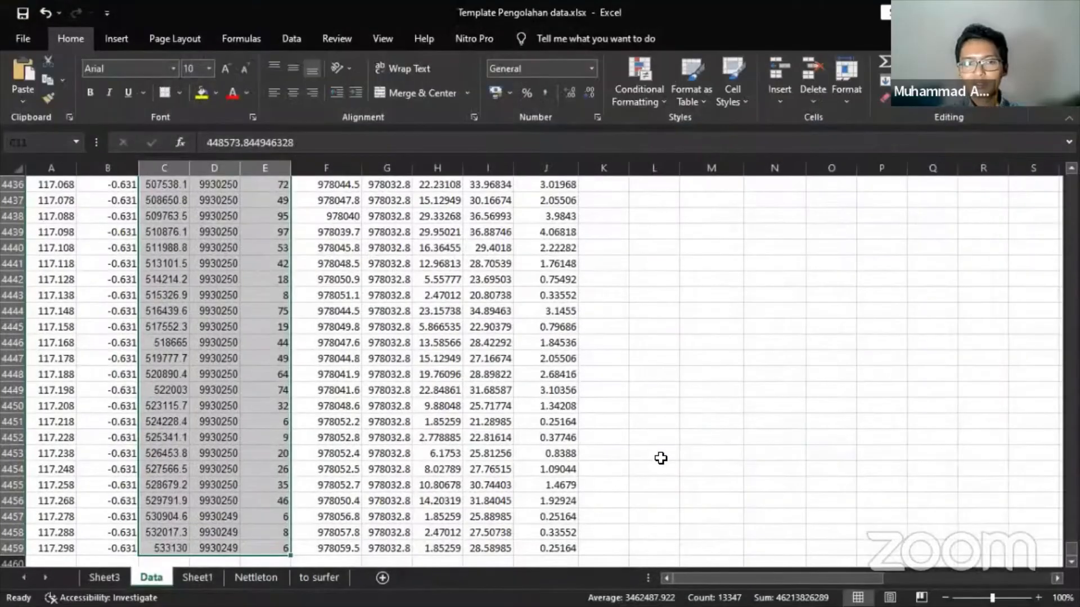
- Return to the top of the Data sheet, select the FA, gB and gT equation images, then go back to Oasis montaj
scroll(731, 478, "up", 5)
left_click(630, 402)
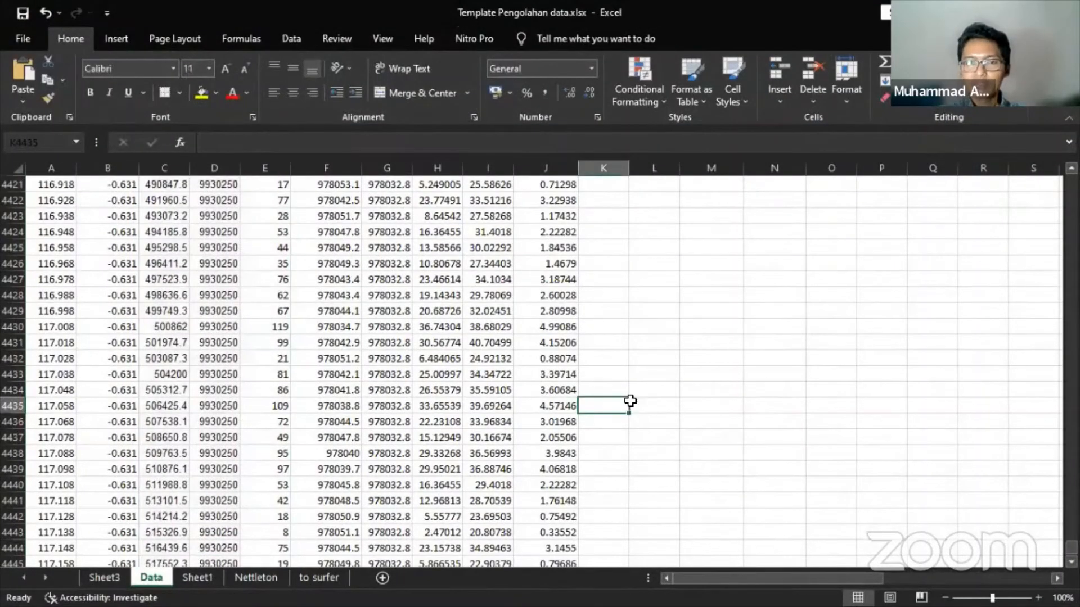
key("ctrl+Up")
left_click_drag(770, 581, 919, 581)
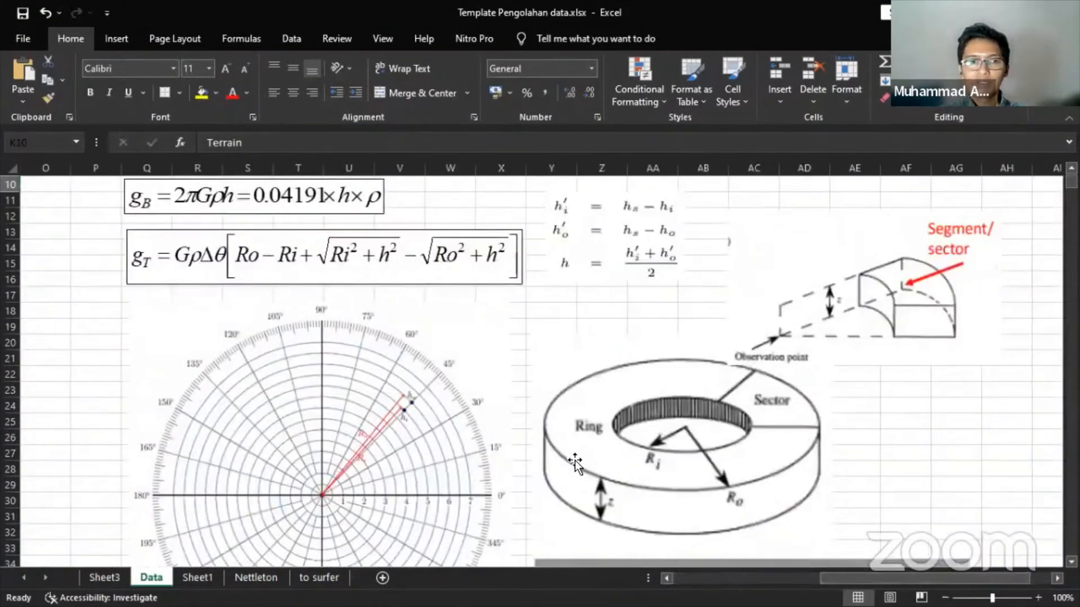
scroll(575, 462, "up", 3)
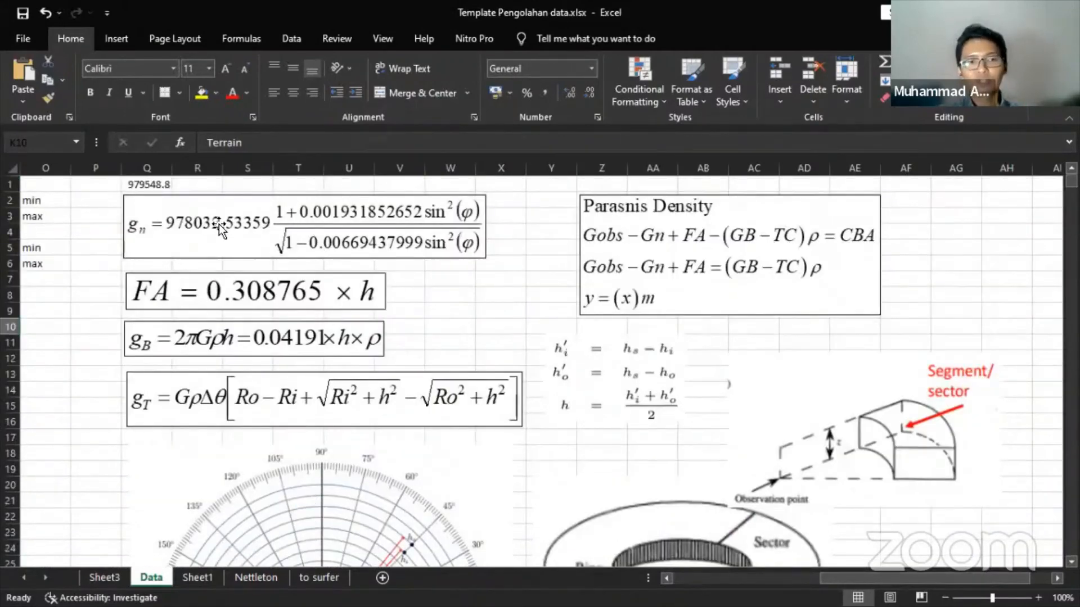
left_click(221, 291)
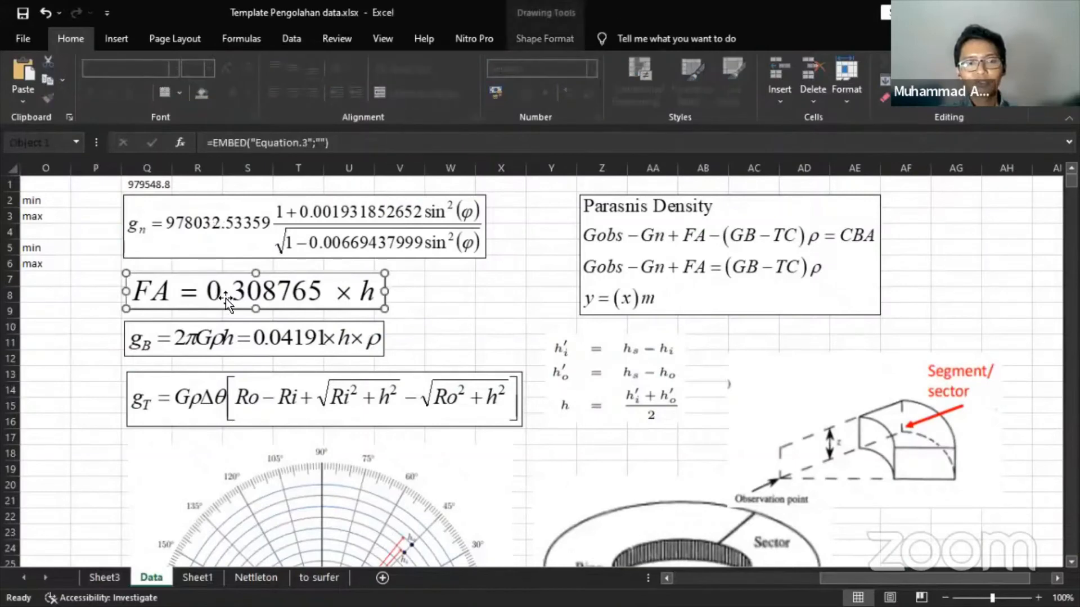
left_click(222, 342)
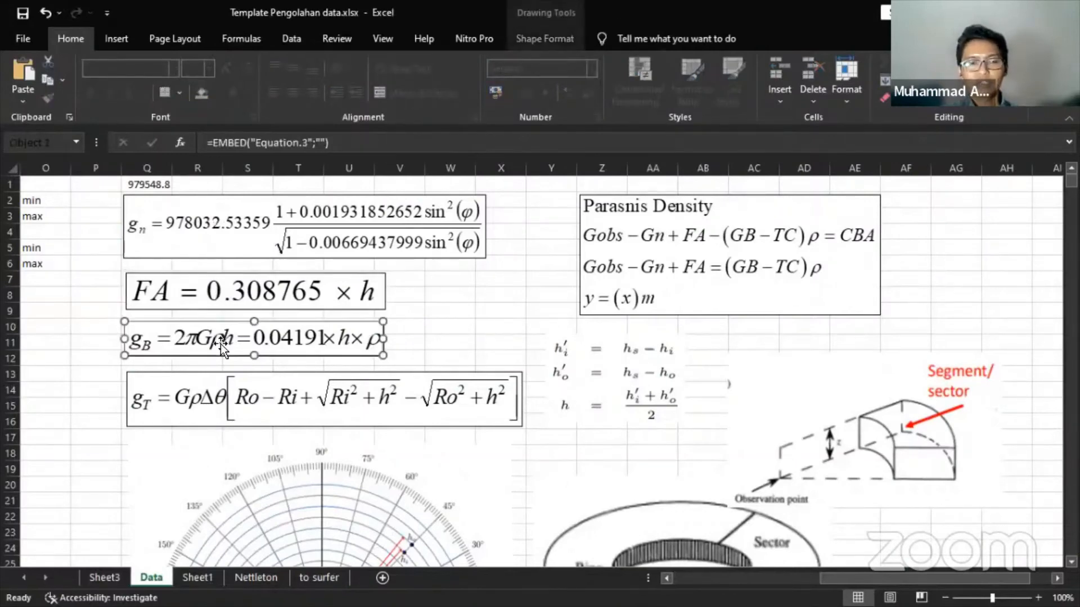
left_click(200, 402)
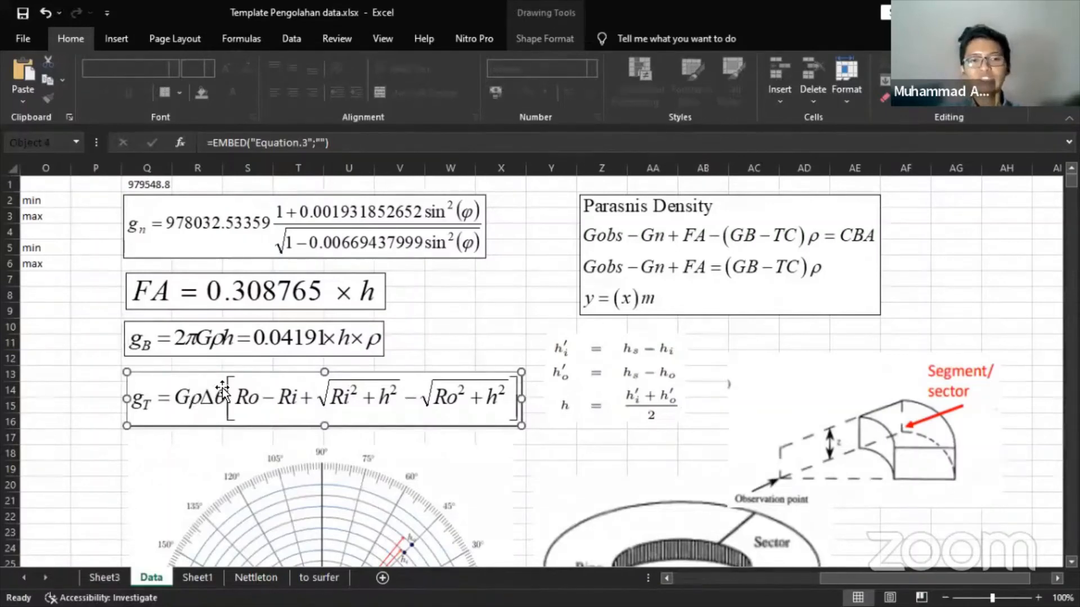
scroll(211, 394, "down", 1)
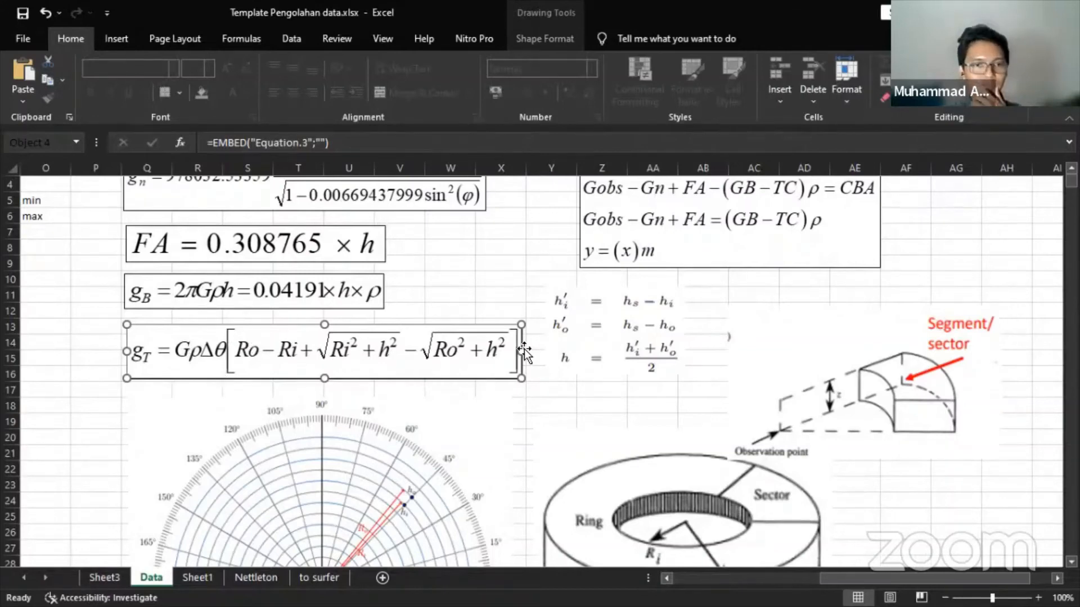
key("alt+Tab")
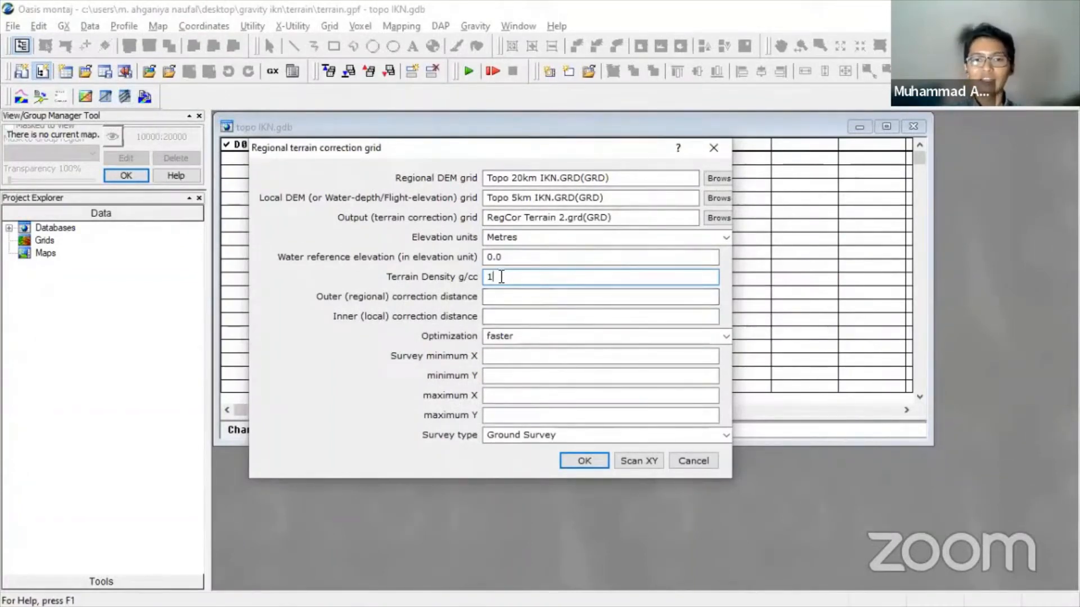
- Fill survey extents and run the regional terrain correction, then cancel and confirm stopping it
left_click_drag(501, 277, 481, 277)
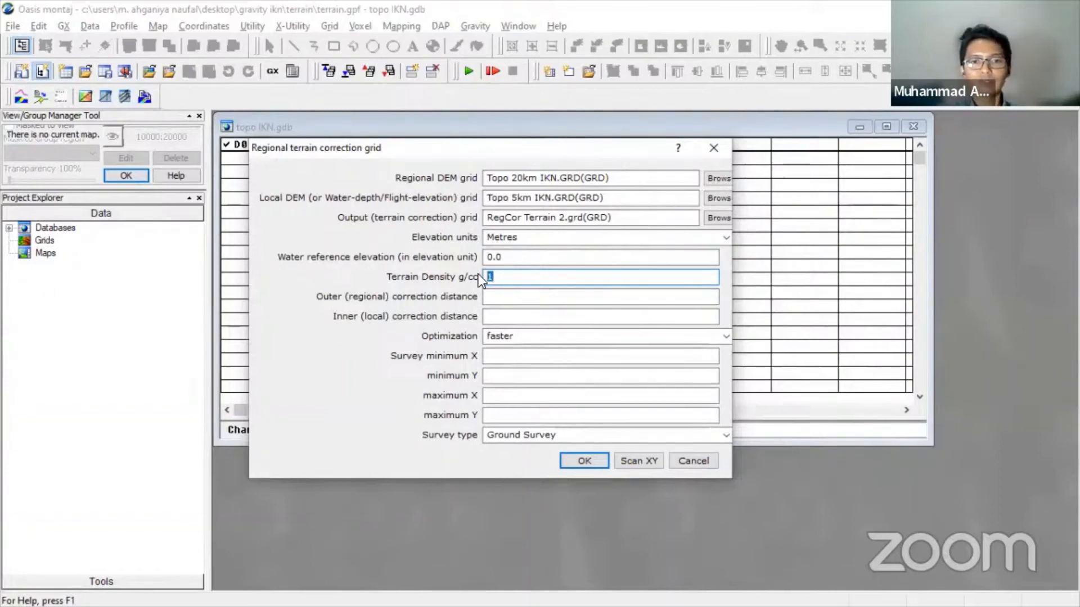
left_click(646, 460)
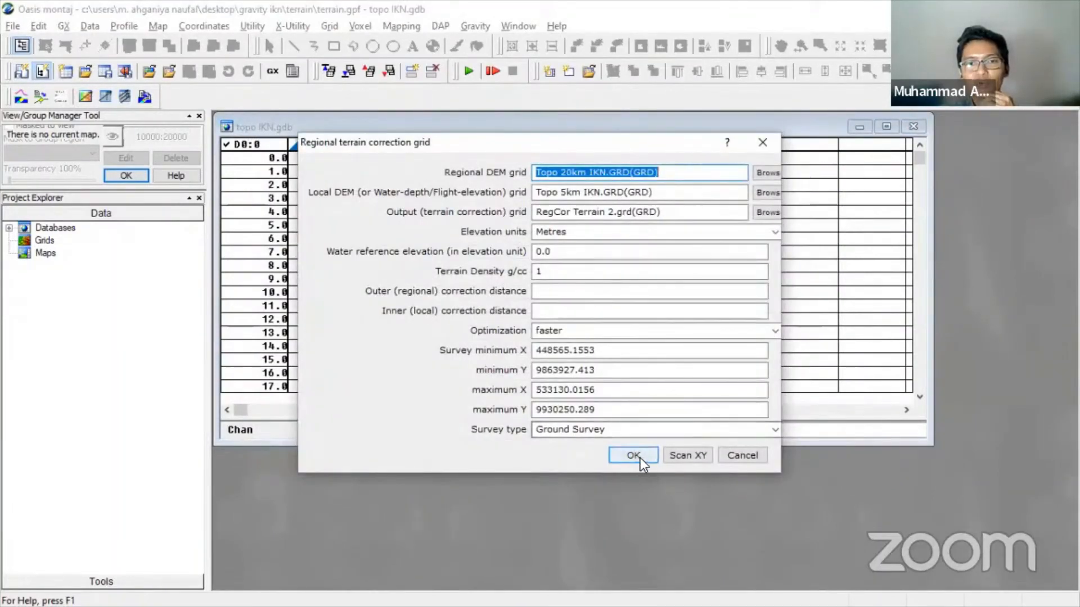
left_click(639, 458)
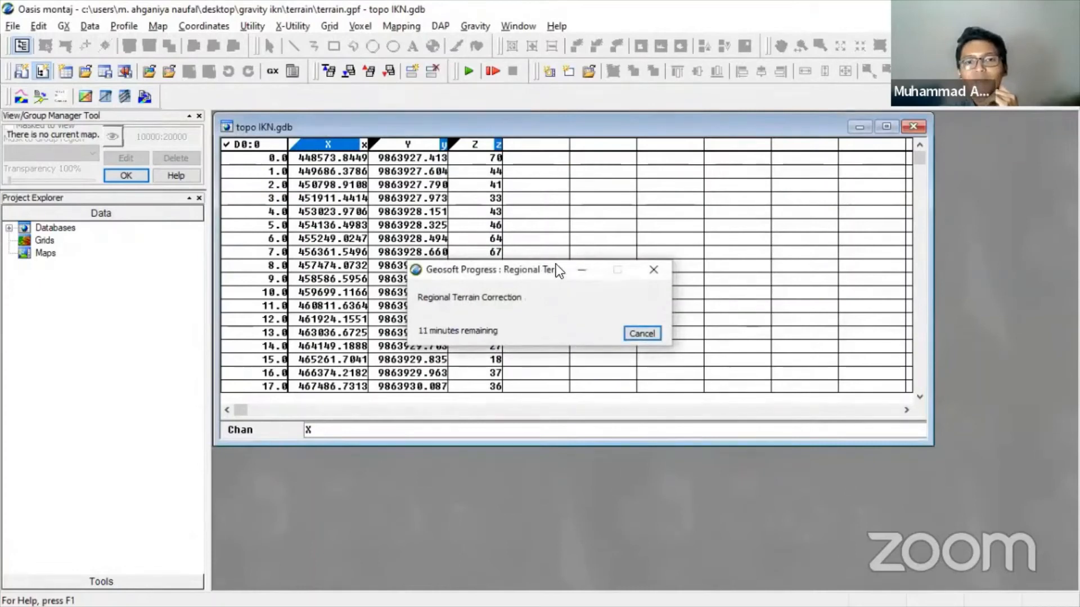
left_click_drag(555, 265, 656, 178)
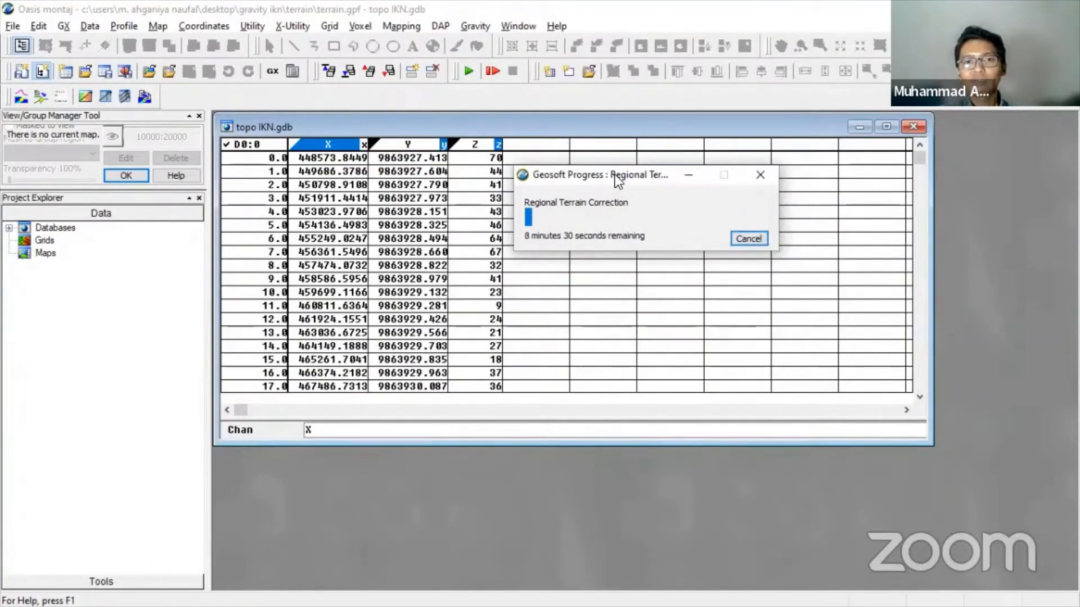
left_click_drag(616, 176, 623, 201)
left_click(753, 265)
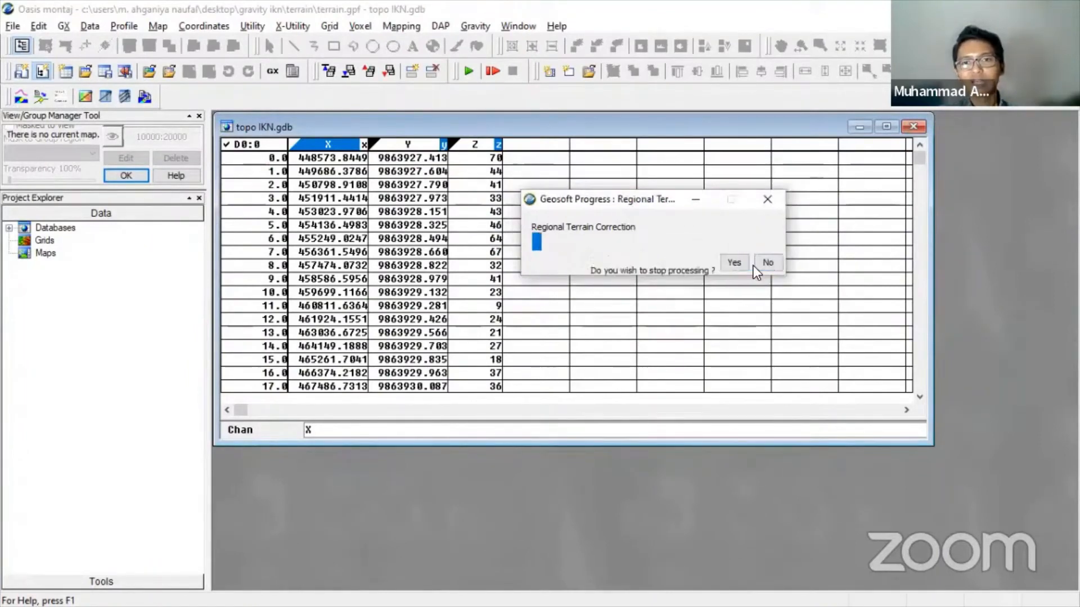
left_click(734, 263)
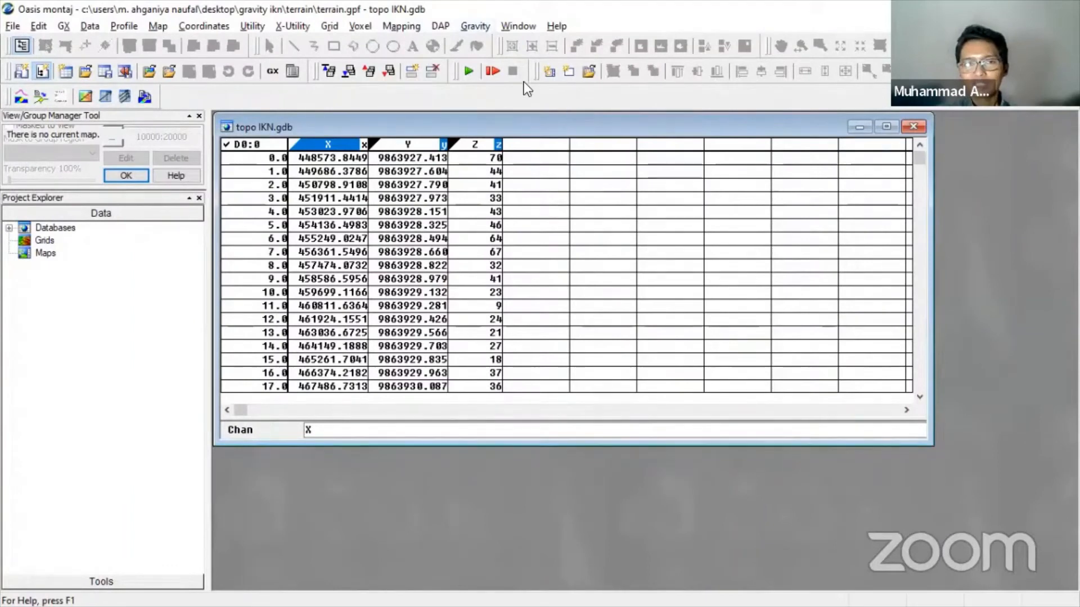
- Open Terrain Corrections with Z as the elevation channel and TC as the output channel
left_click(481, 28)
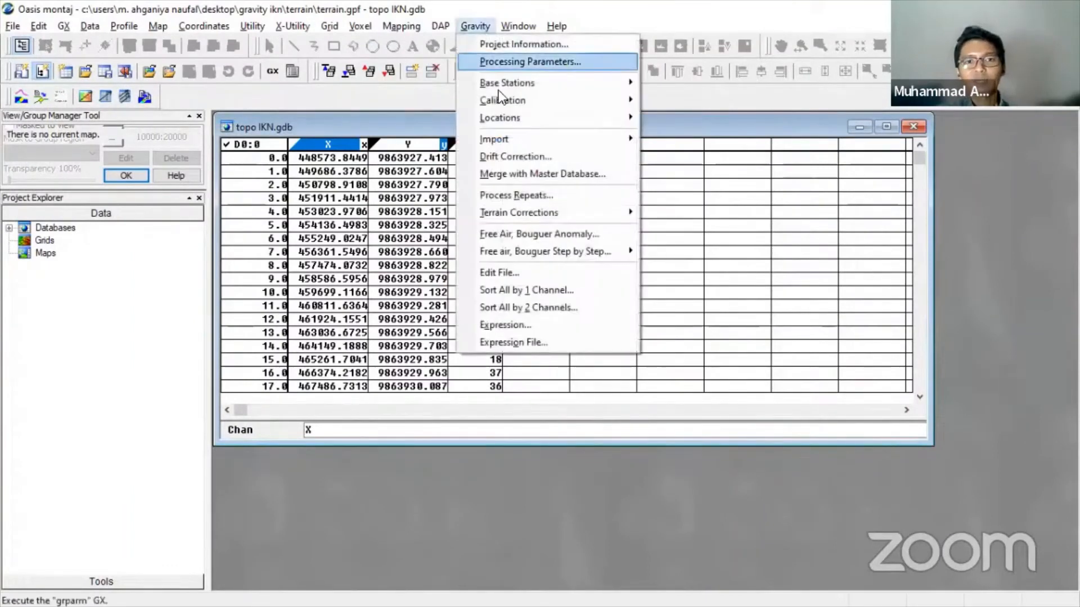
mouse_move(531, 217)
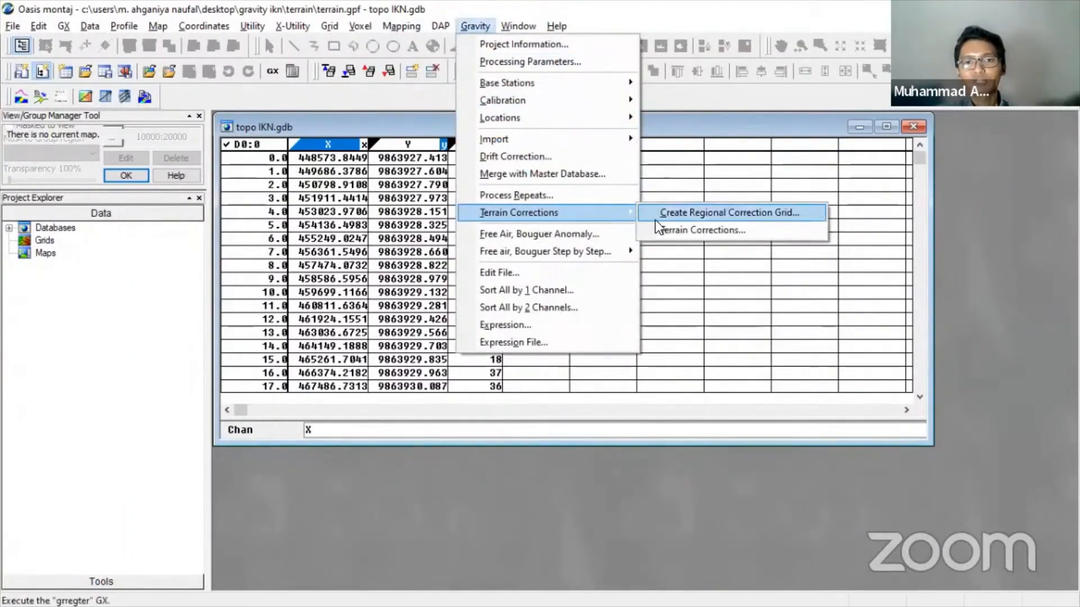
left_click(737, 235)
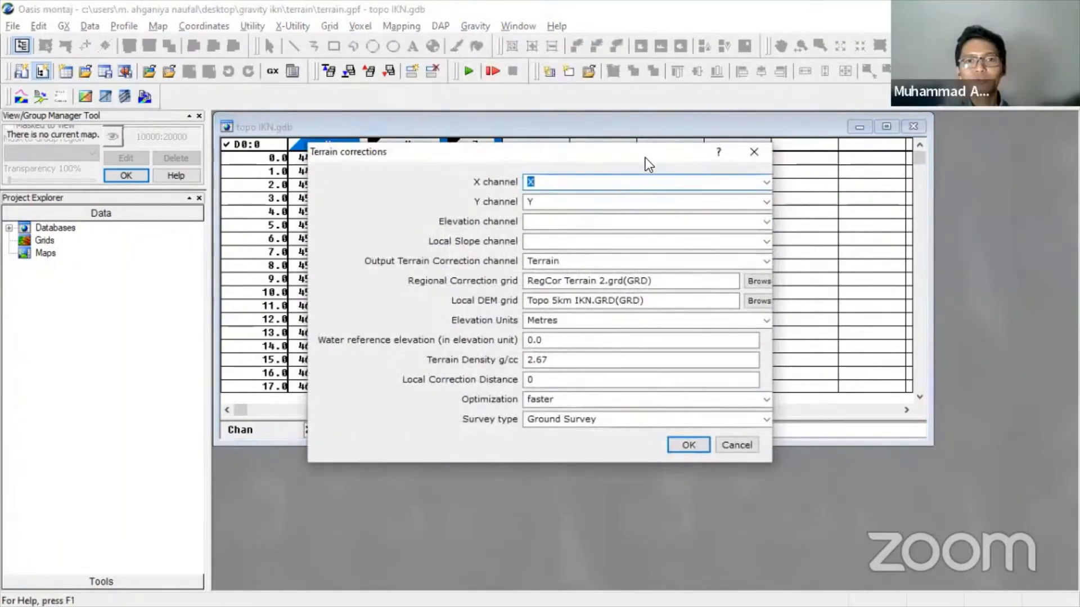
left_click_drag(645, 158, 657, 178)
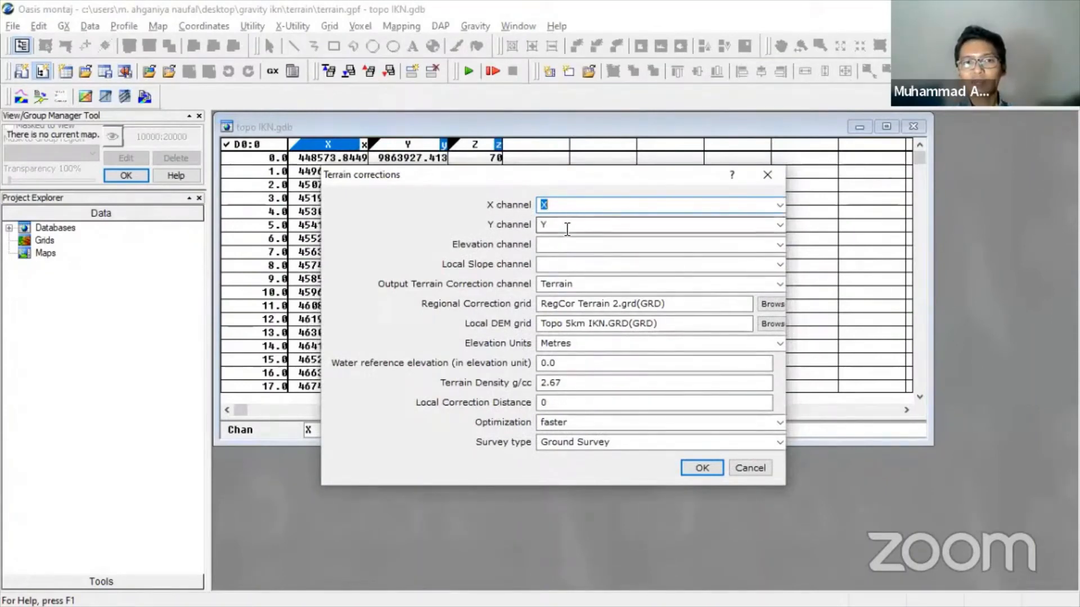
left_click(780, 245)
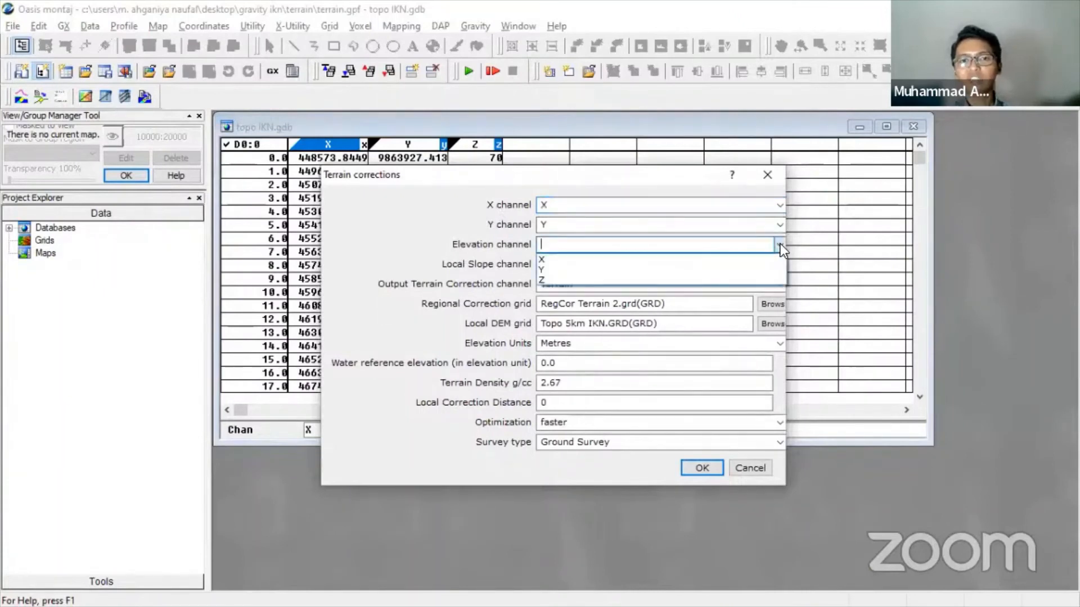
left_click(690, 279)
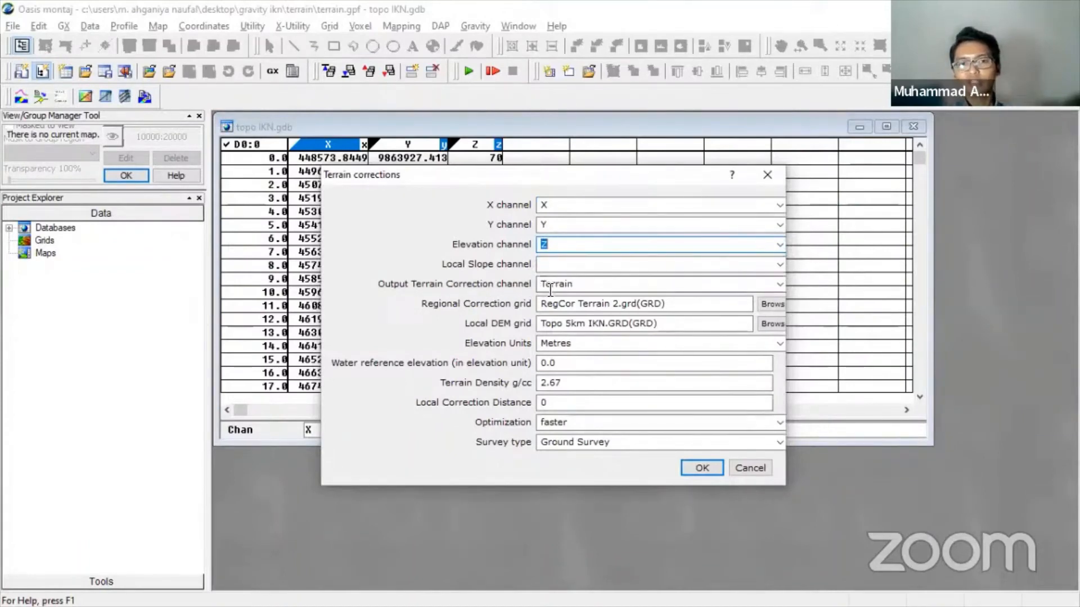
left_click(590, 288)
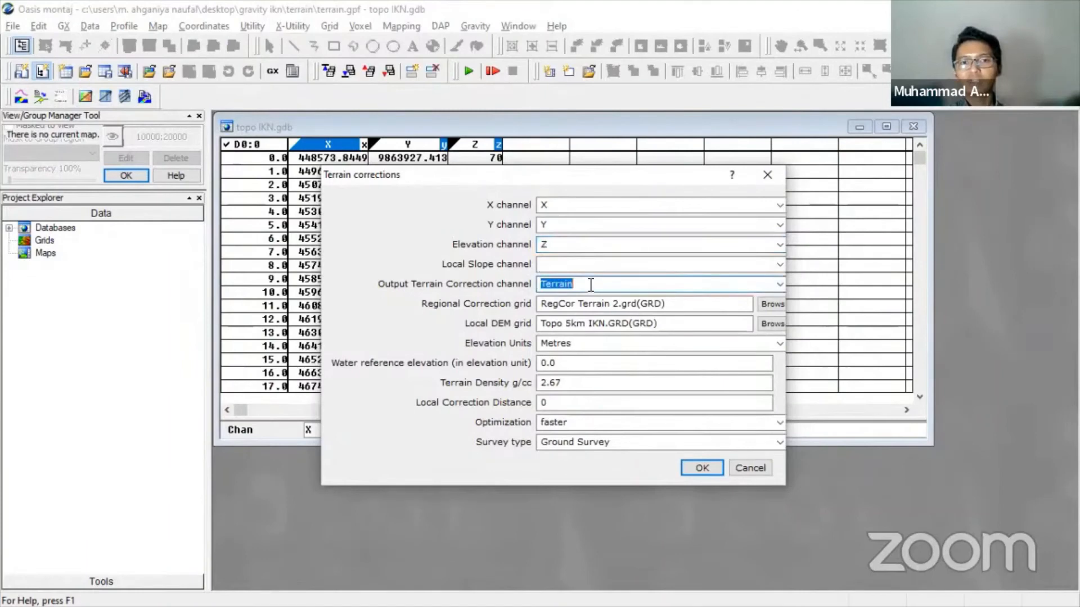
left_click(590, 285)
double_click(587, 283)
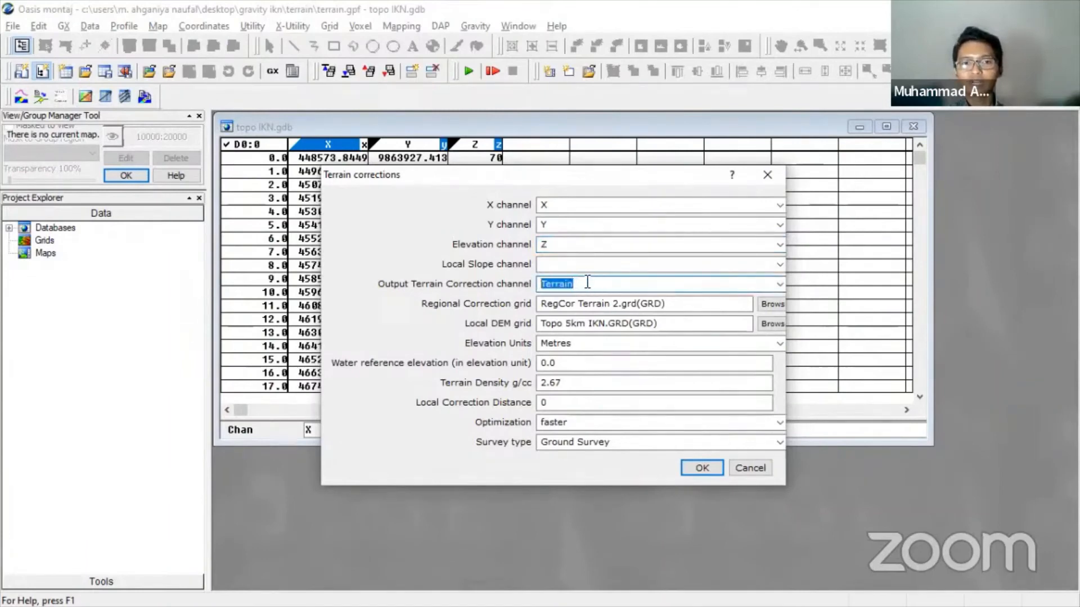
type("TC")
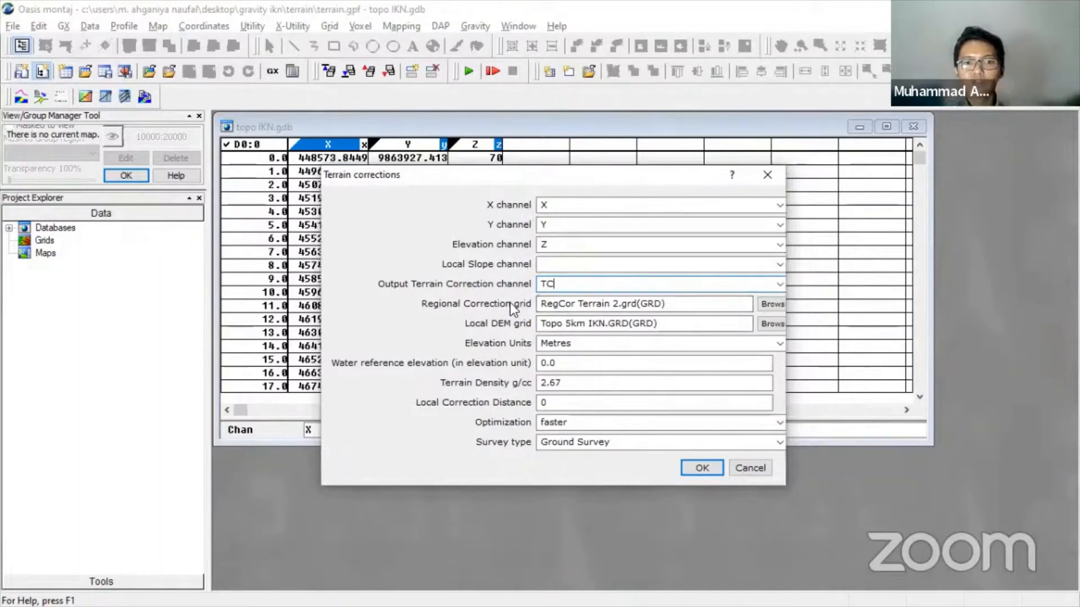
- Use RegCor Terrain.grd, density 1 and Ground Survey, and run the correction
left_click(771, 307)
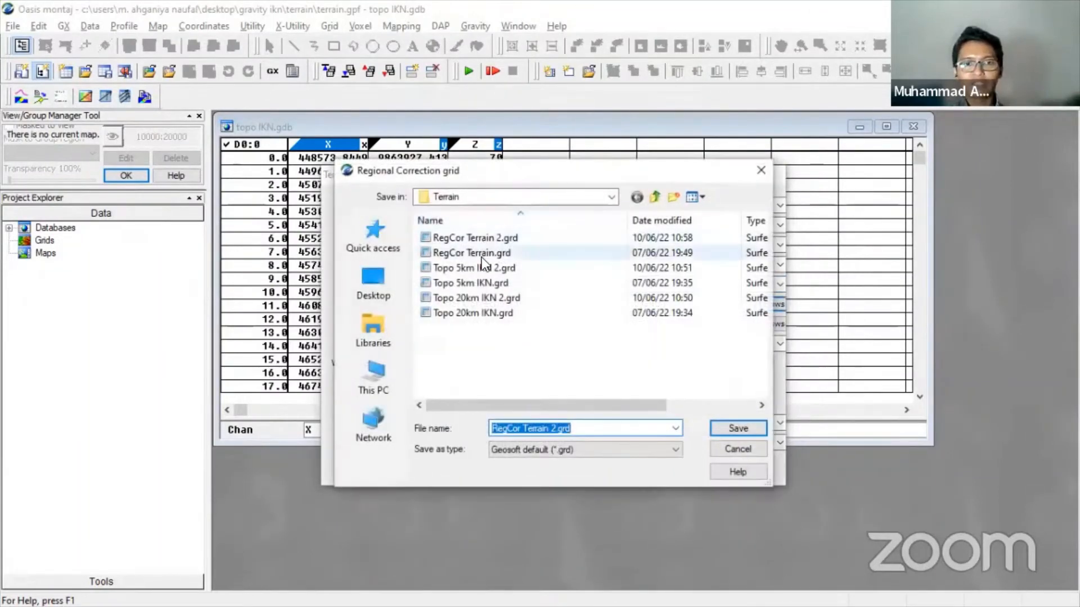
double_click(480, 257)
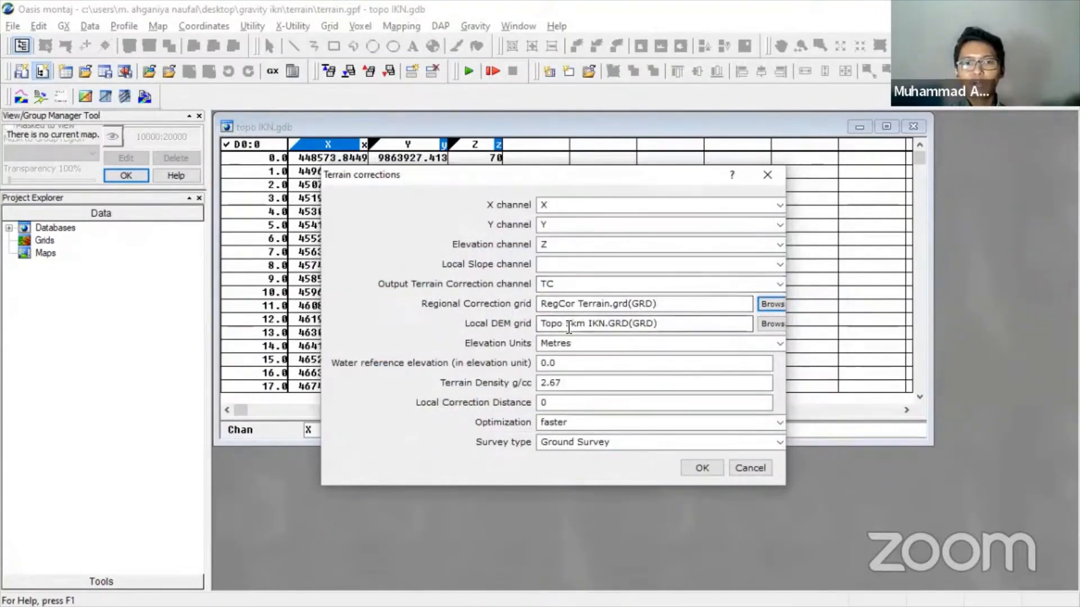
double_click(569, 382)
type("1")
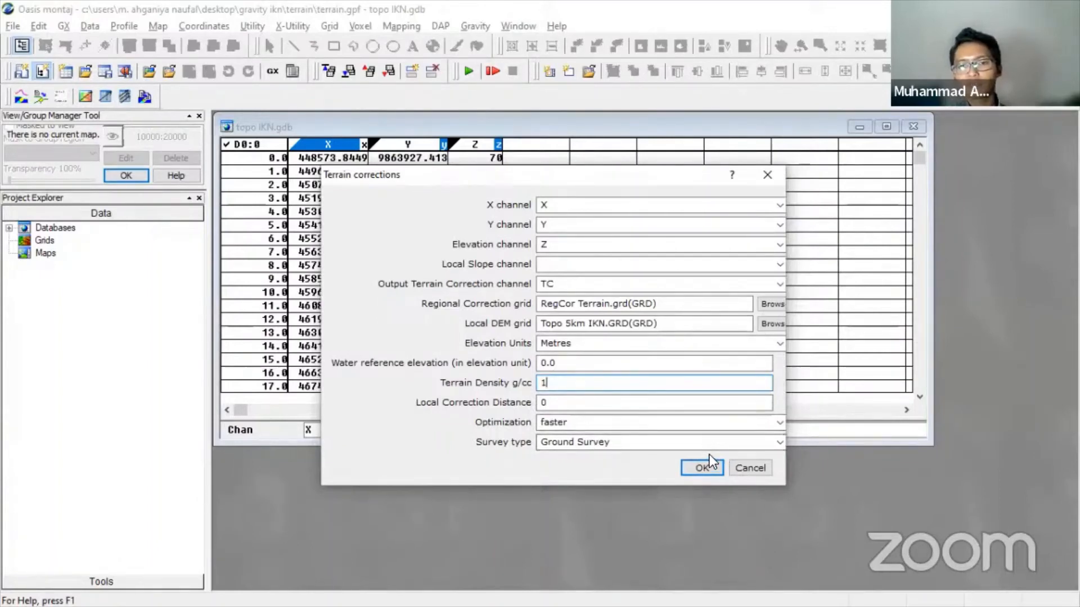
left_click(778, 442)
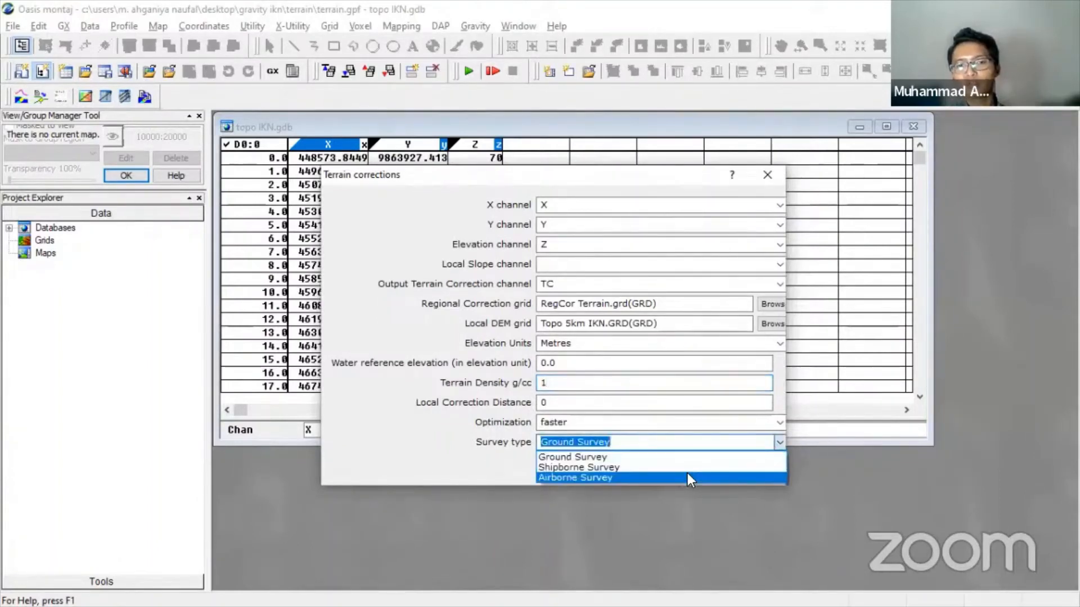
left_click(454, 475)
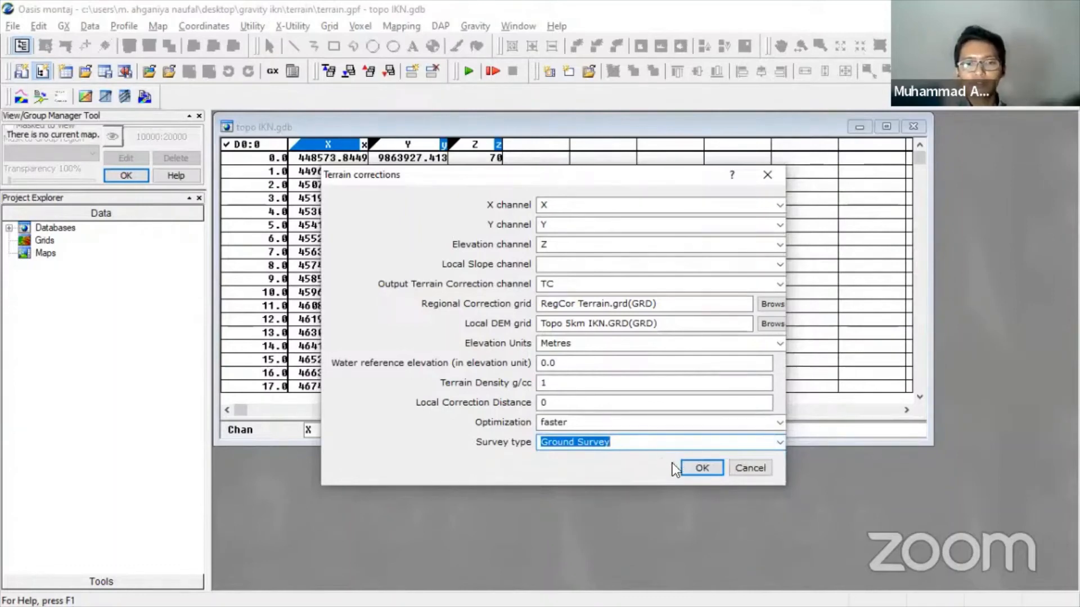
left_click(702, 469)
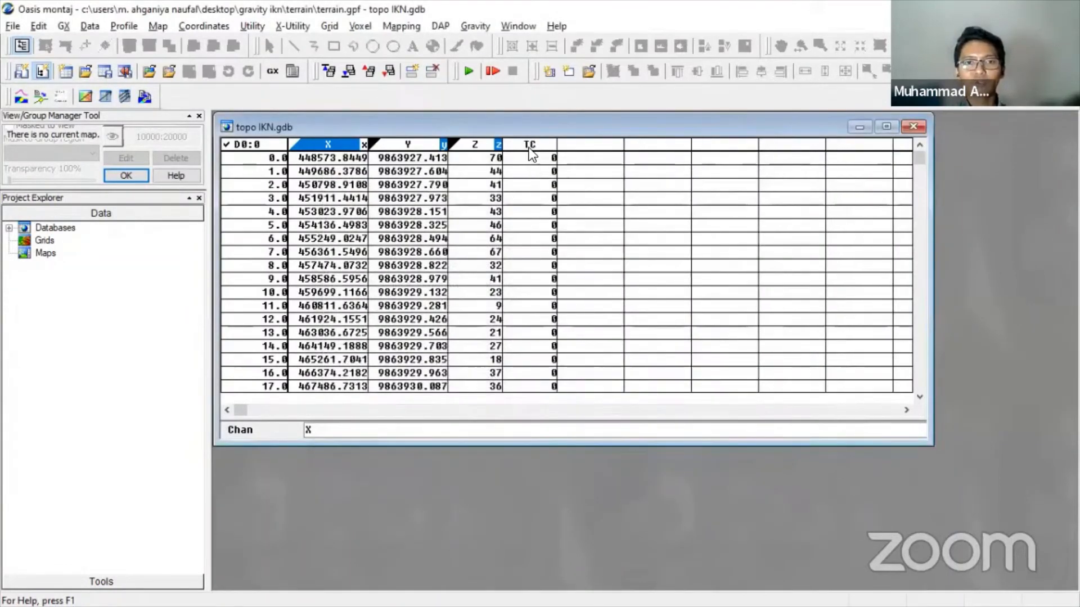
- Select the new TC channel and inspect its computed values down to row 11
left_click(530, 146)
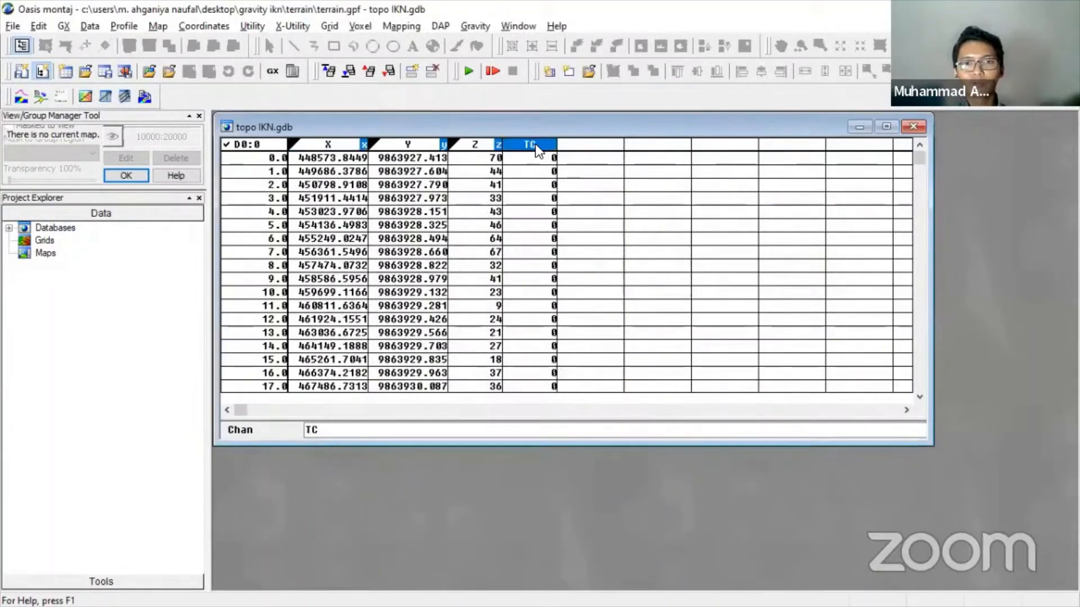
right_click(530, 147)
left_click(523, 147)
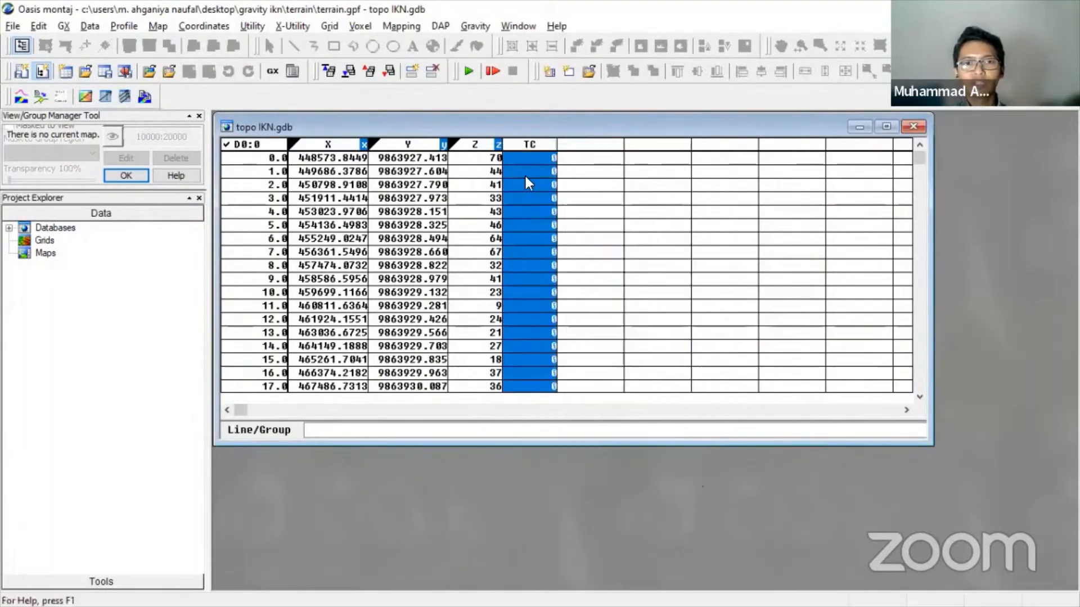
left_click(531, 168)
left_click(531, 209)
left_click(520, 265)
left_click(521, 307)
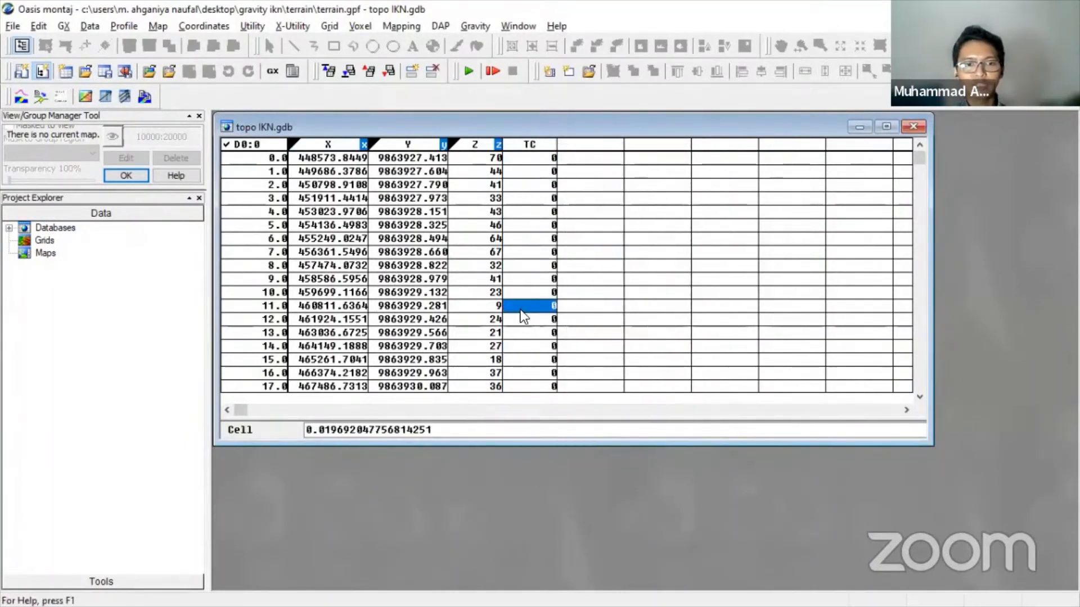
- Set the TC channel's display to 5 decimal places
right_click(527, 147)
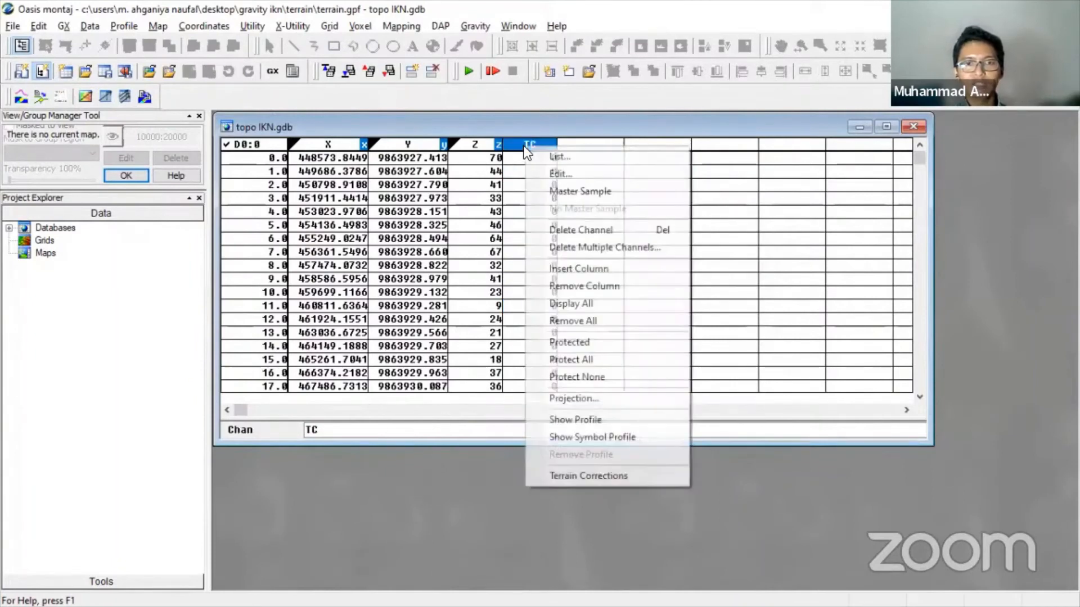
left_click(546, 171)
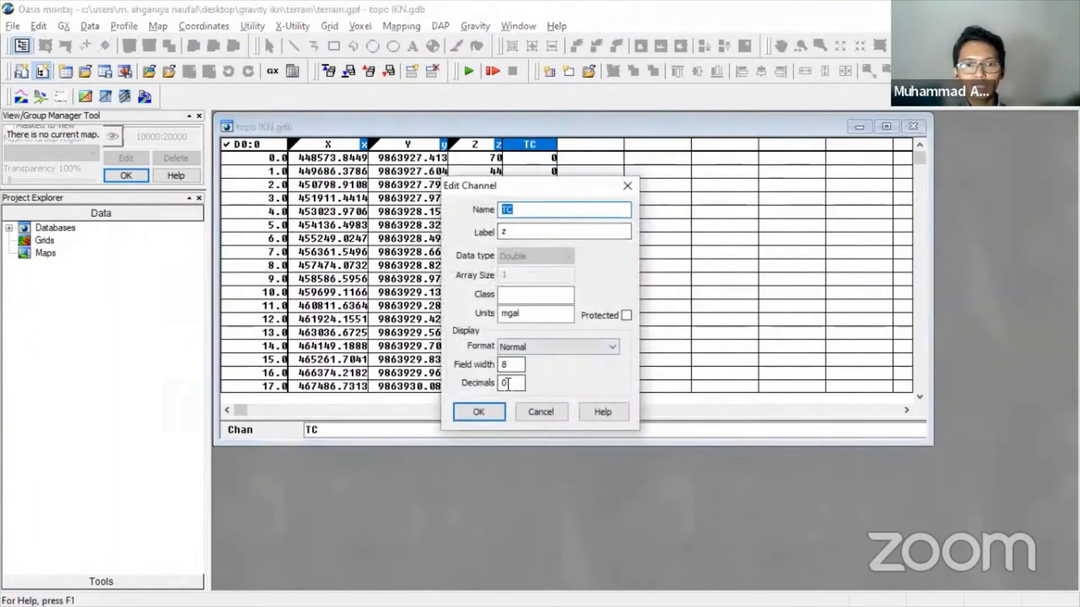
double_click(508, 383)
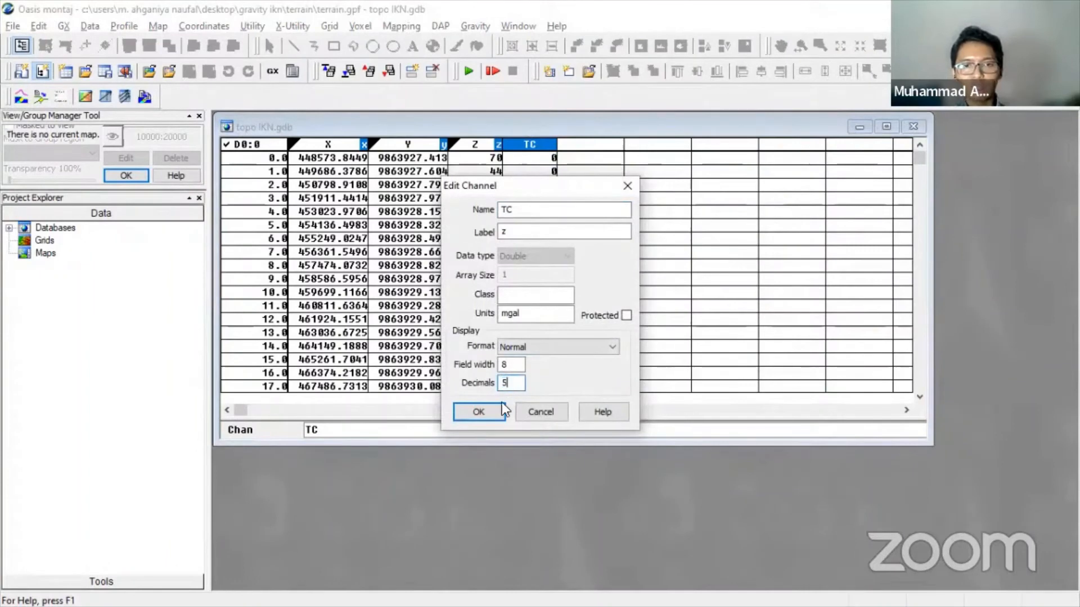
left_click(491, 406)
left_click(529, 160)
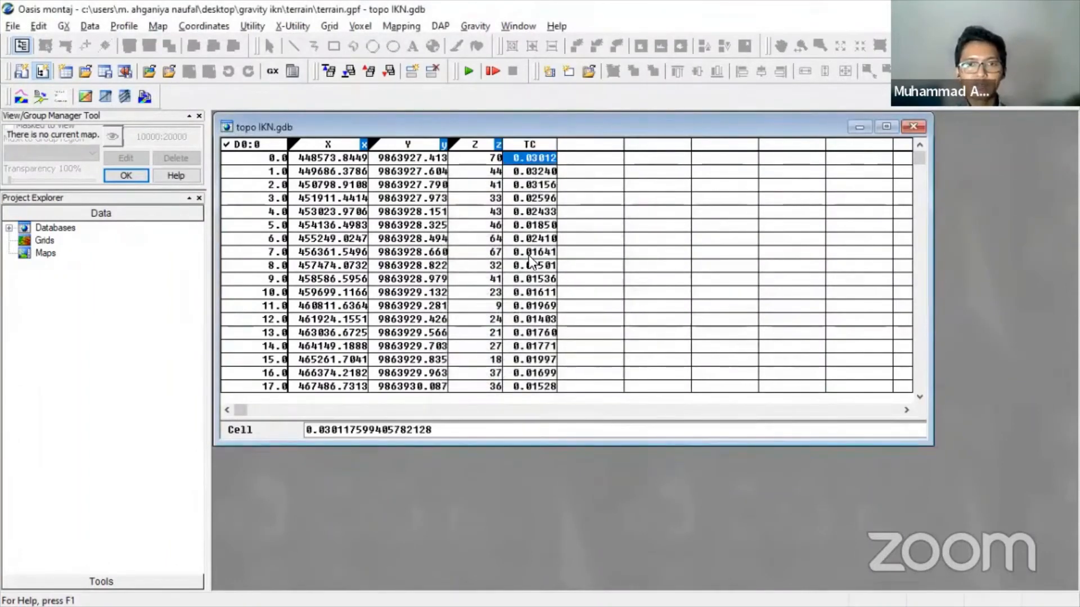
- Scroll through the 5-decimal TC values, checking rows such as row 48
scroll(521, 303, "down", 7)
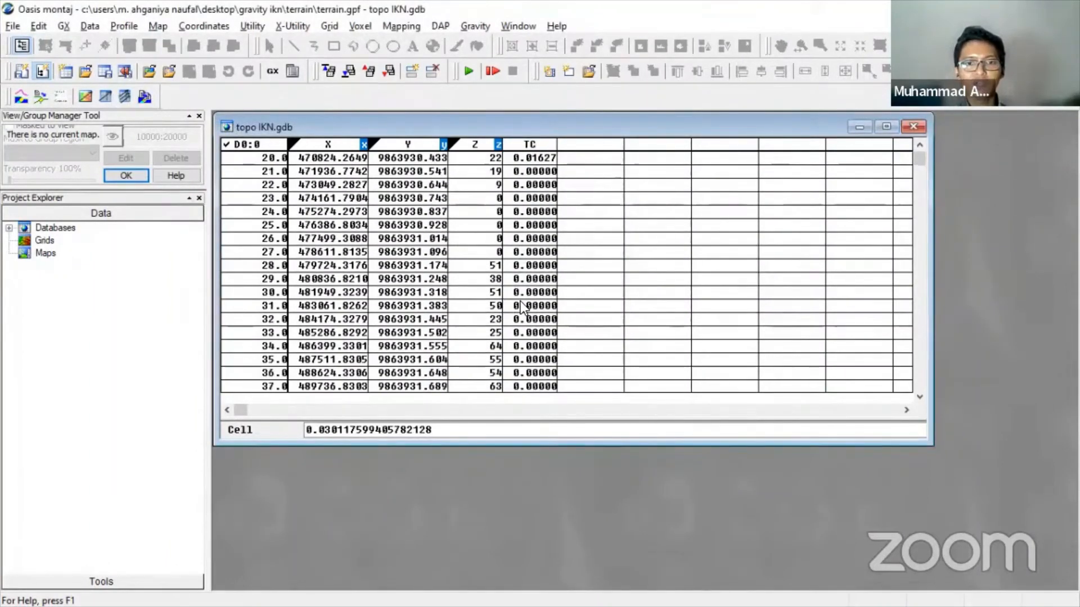
scroll(521, 302, "down", 2)
left_click(541, 240)
left_click(543, 291)
left_click(541, 322)
left_click(545, 371)
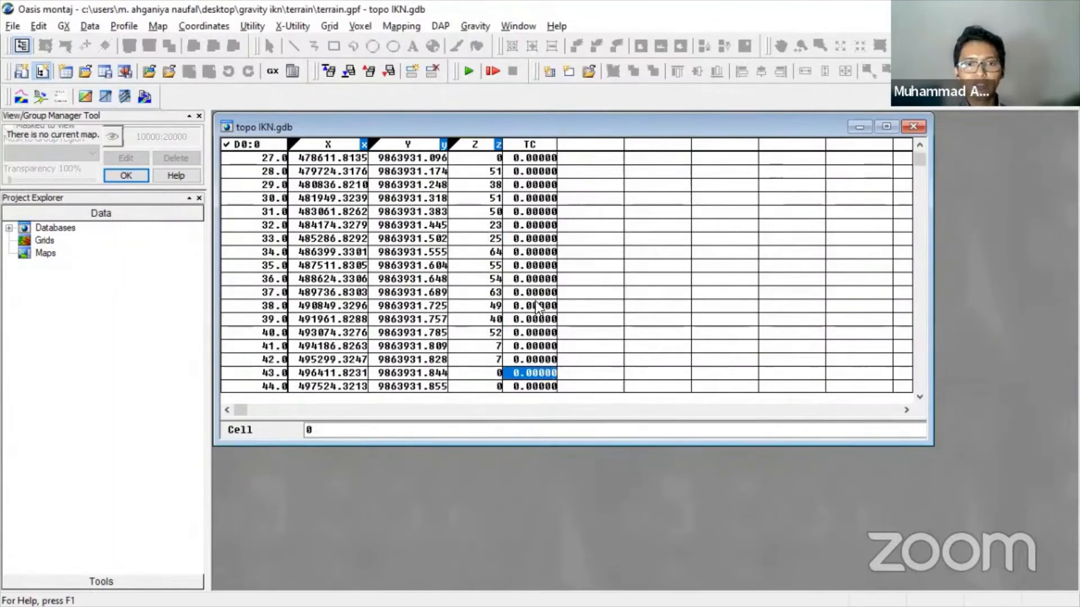
scroll(536, 304, "down", 2)
left_click(543, 345)
scroll(544, 324, "down", 2)
scroll(542, 311, "up", 2)
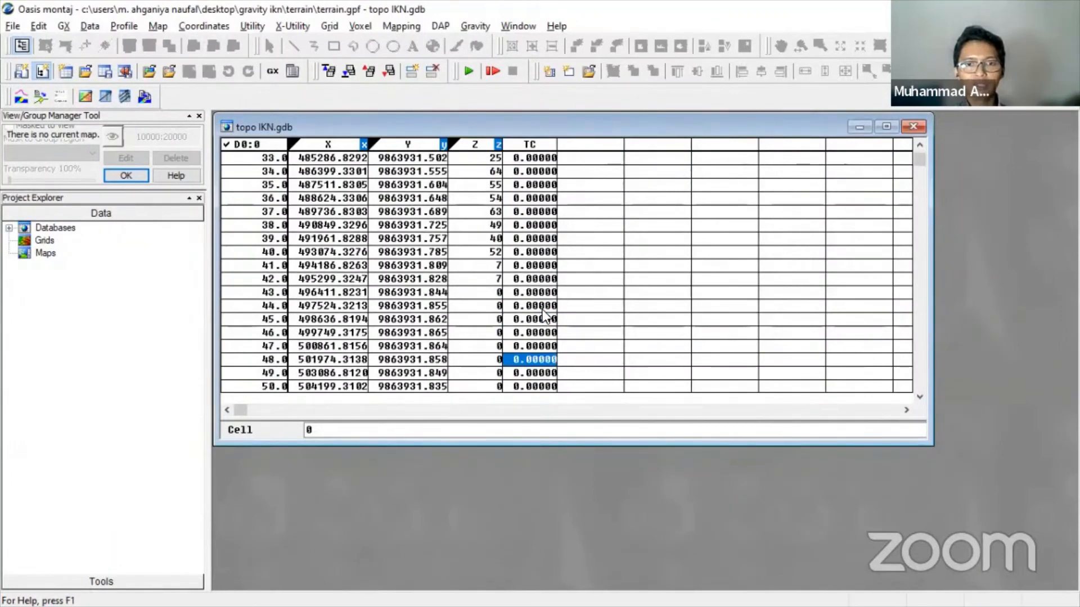
scroll(541, 309, "up", 11)
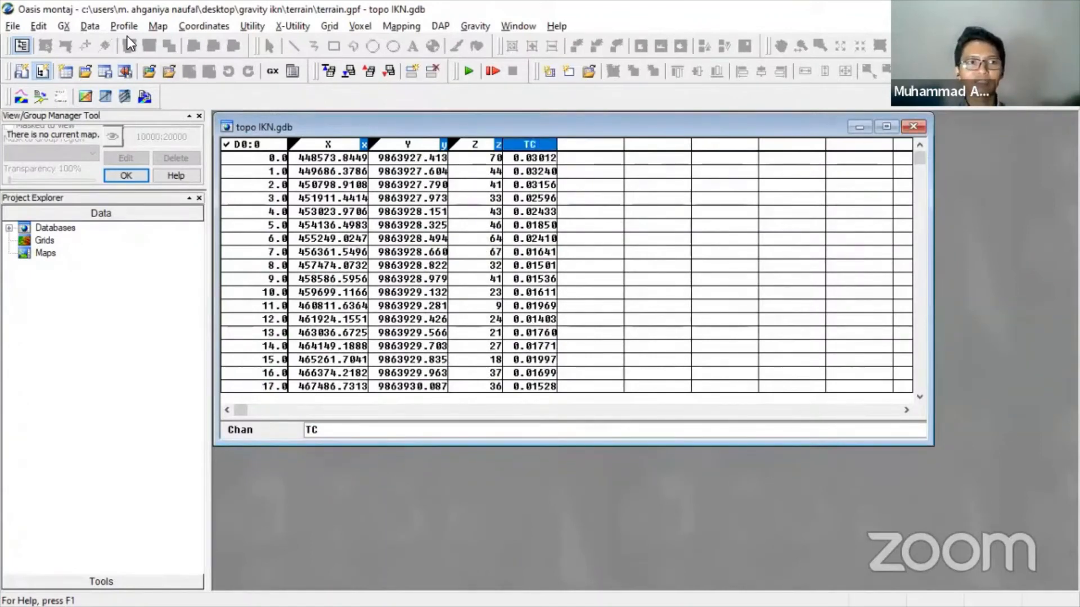
- Start a Geosoft XYZ export with the output file named terrain
left_click(89, 26)
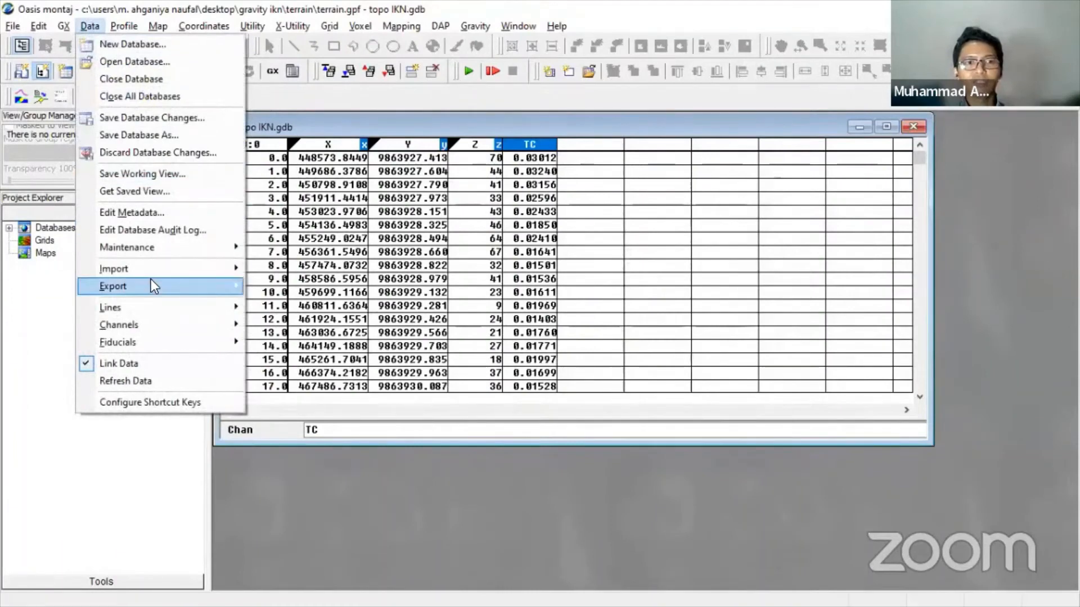
mouse_move(151, 271)
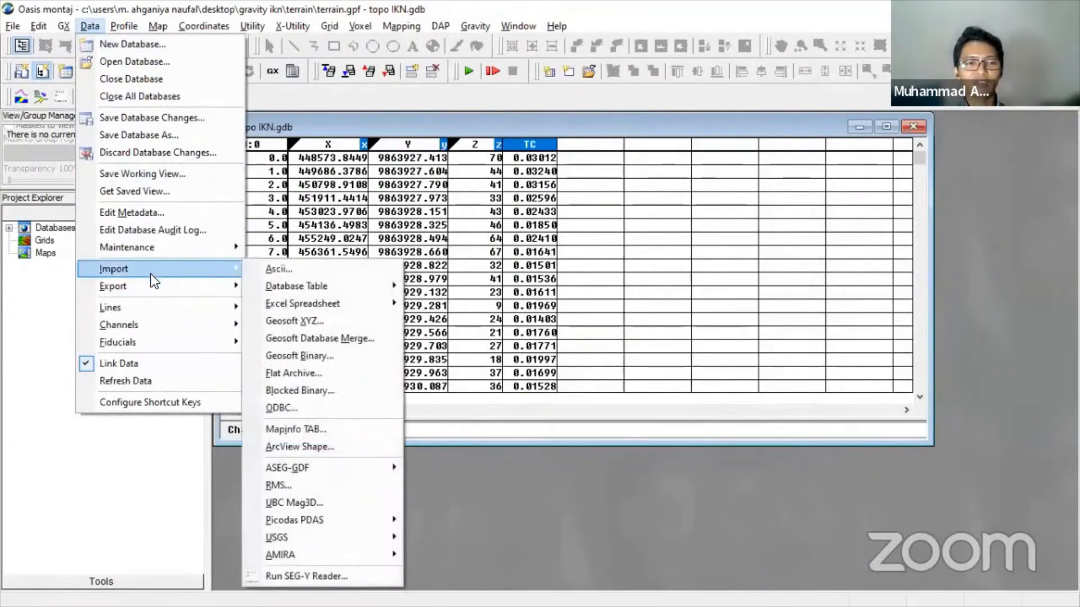
mouse_move(153, 291)
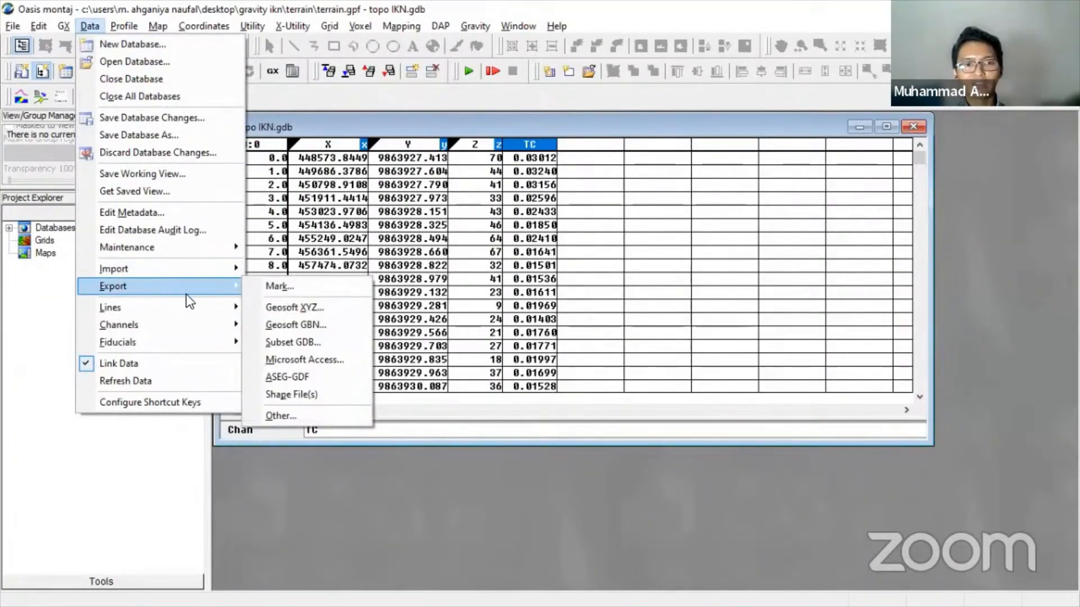
left_click(285, 309)
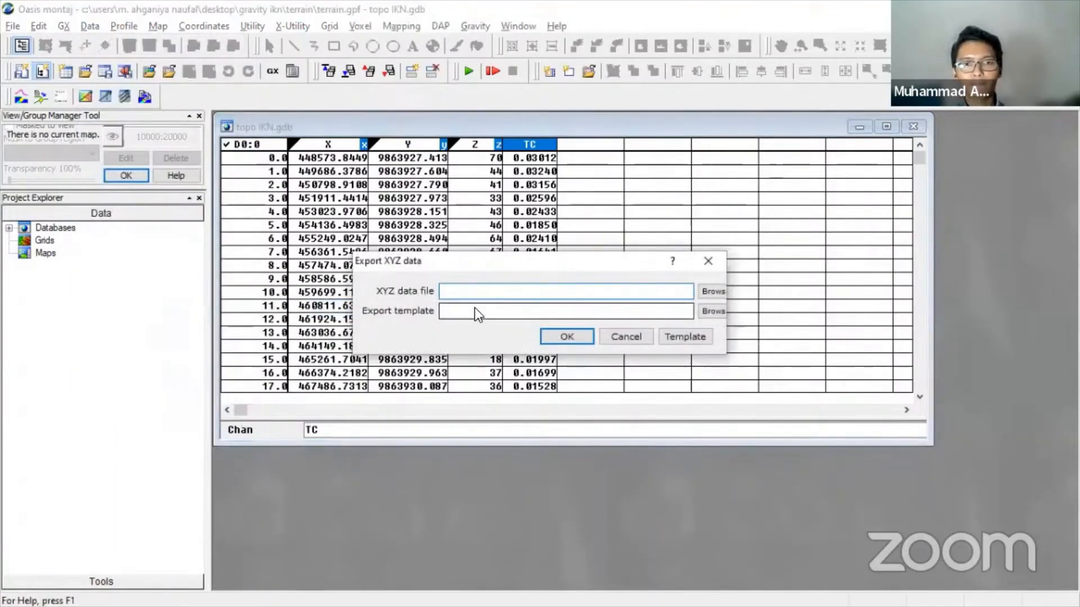
left_click(713, 291)
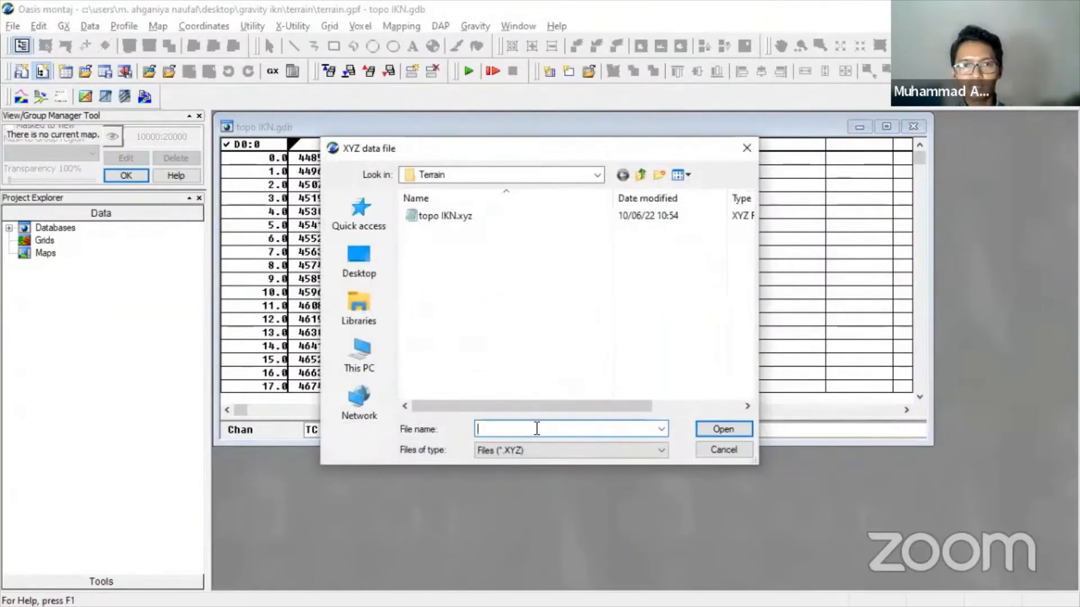
type("ter")
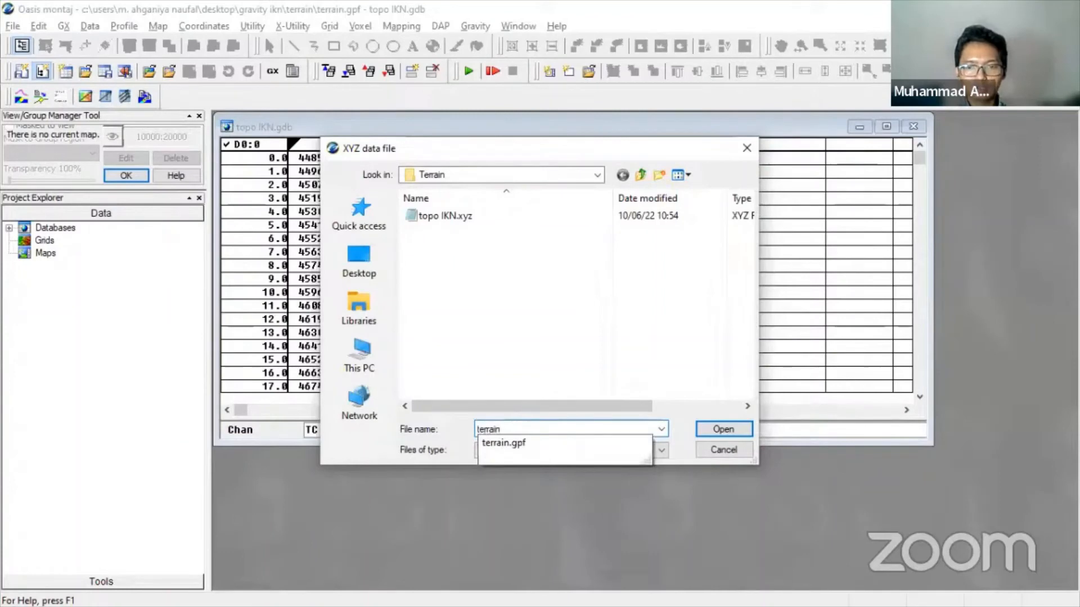
type("rain")
key("Return")
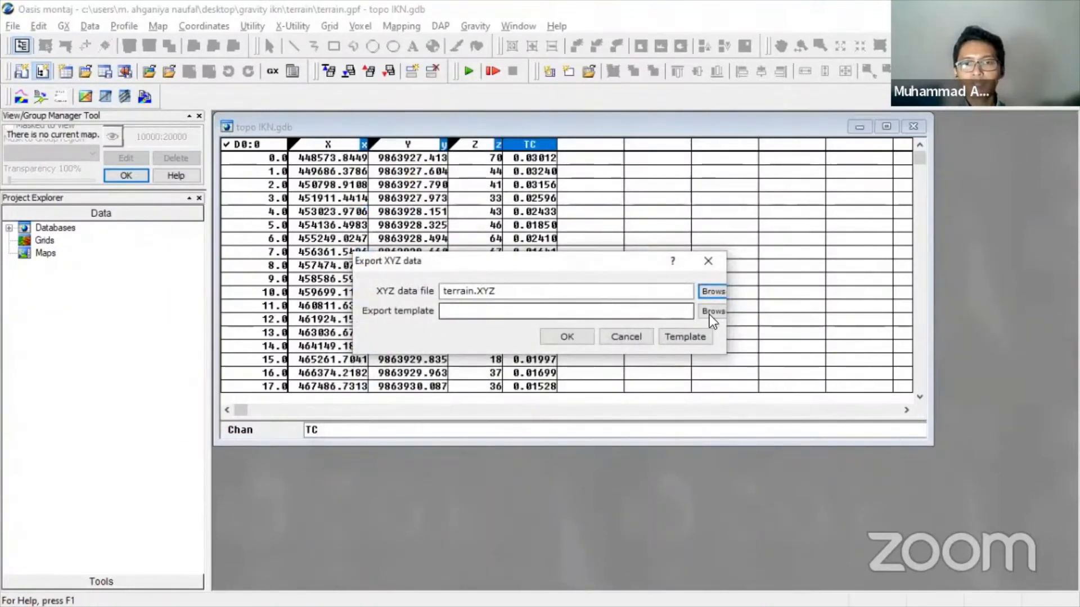
- Keep X, Y, Z and TC in the export template and export to terrain.XYZ
left_click(673, 337)
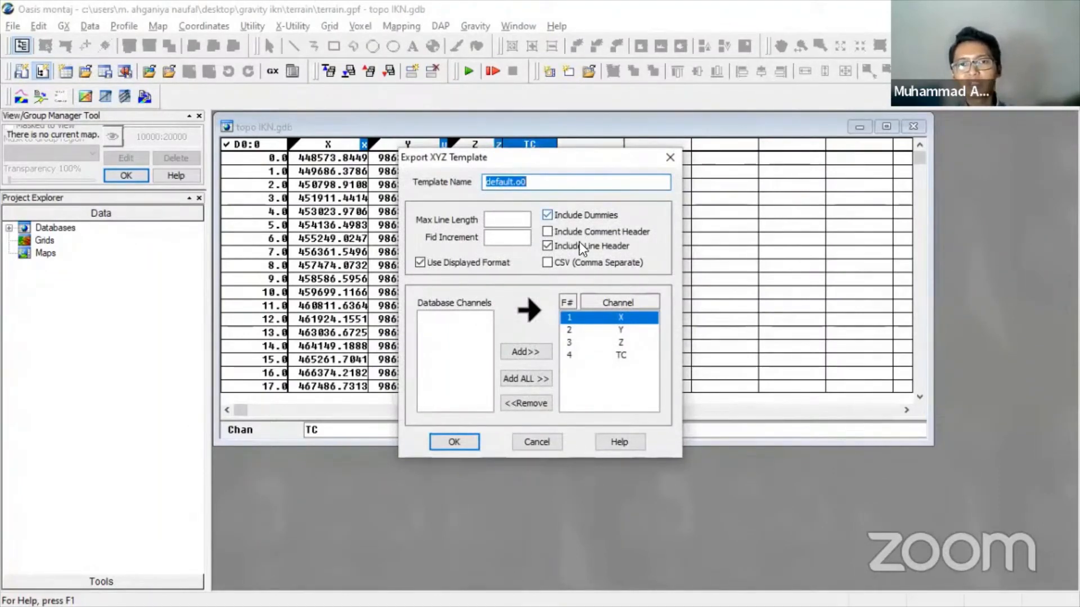
left_click_drag(585, 161, 903, 163)
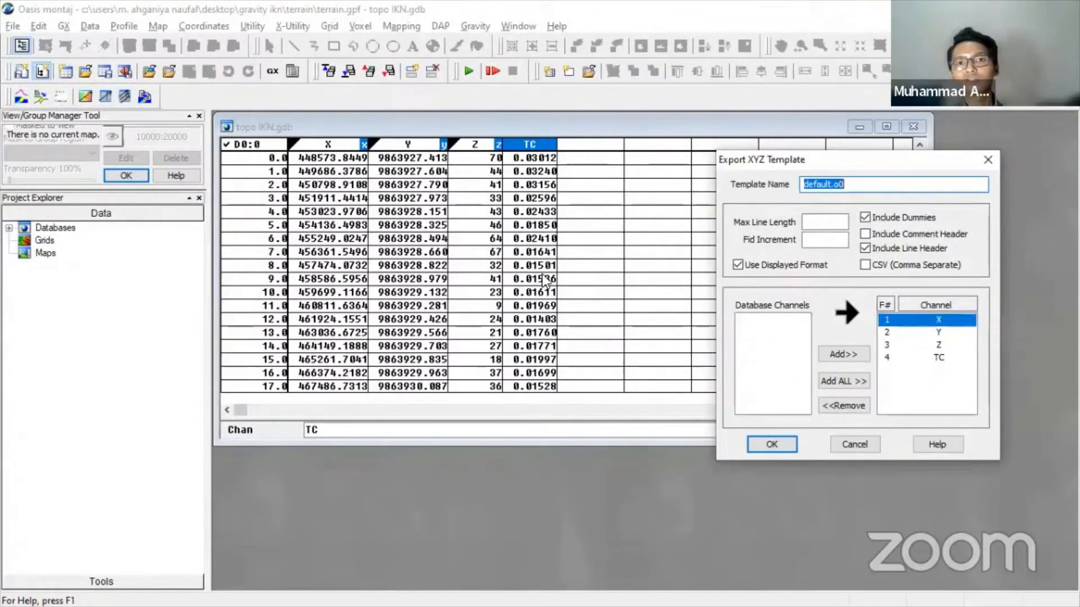
left_click_drag(847, 158, 750, 153)
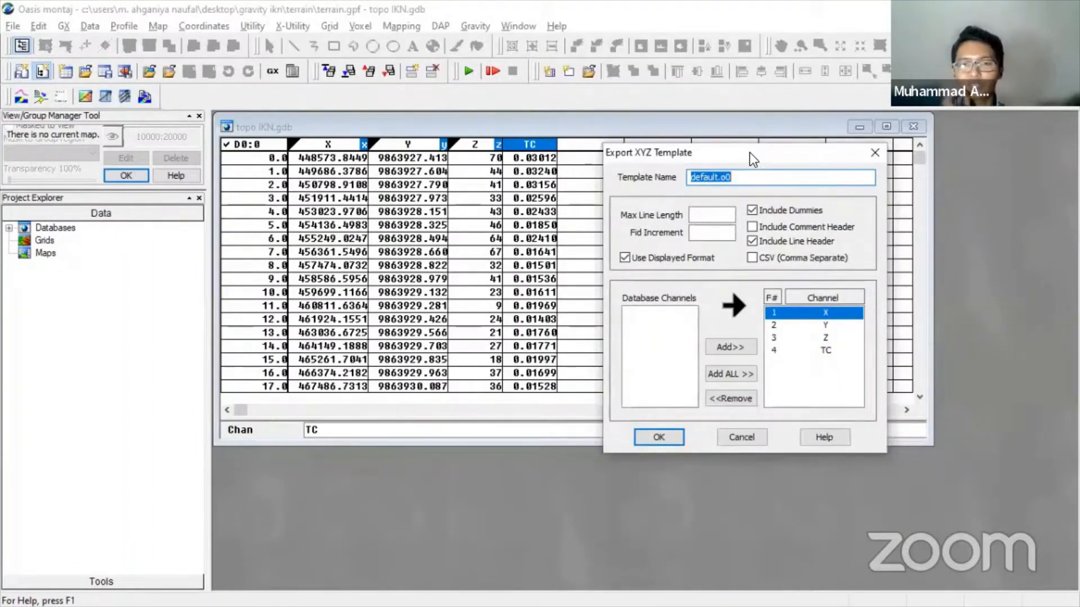
left_click(659, 438)
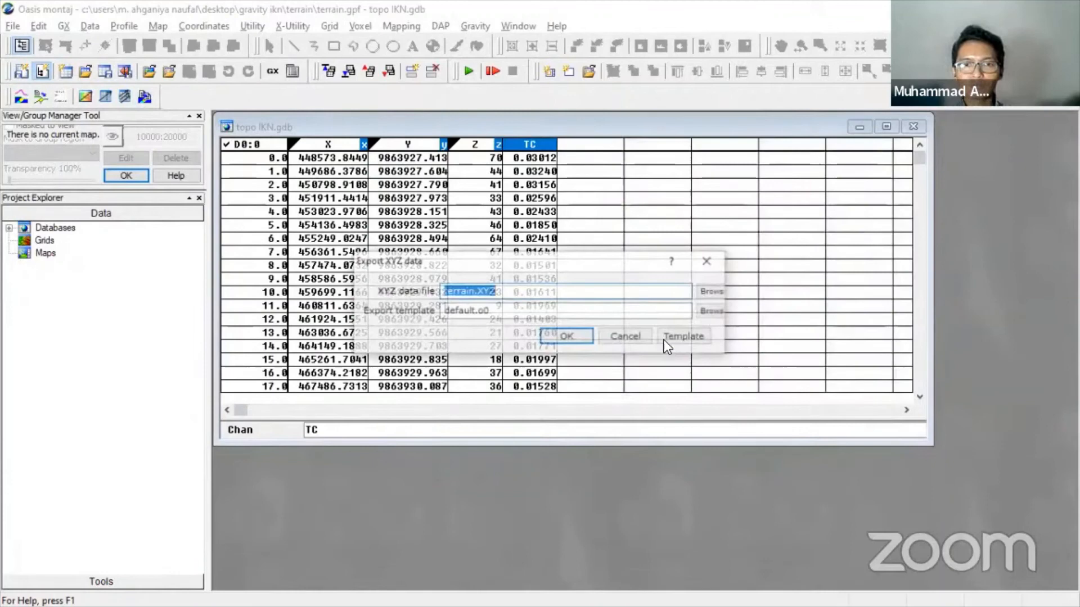
left_click(566, 336)
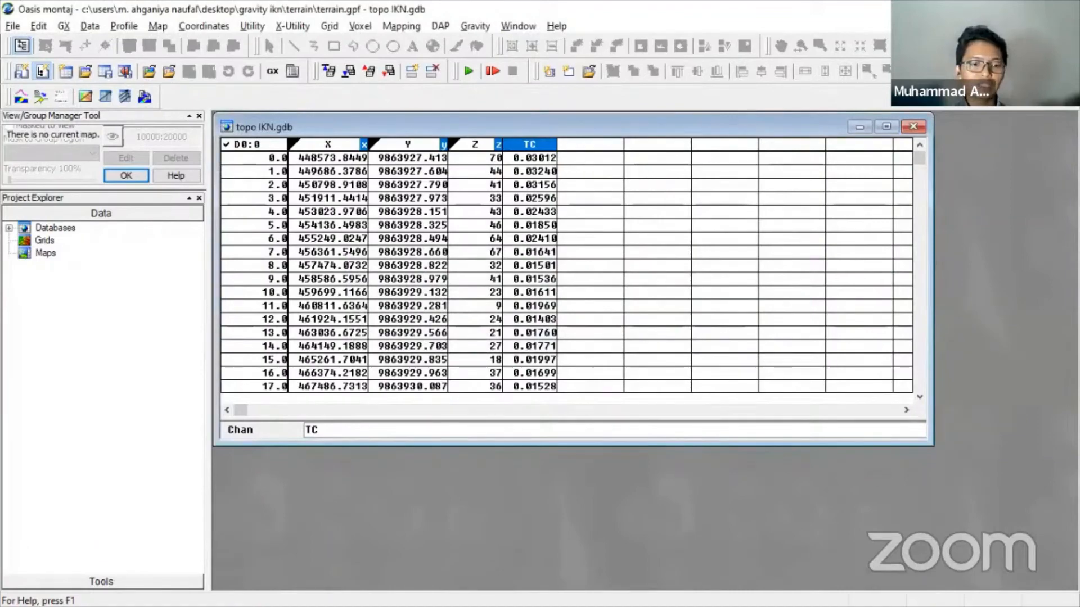
- Open terrain.XYZ from the Terrain folder in Notepad
key("super")
left_click(73, 596)
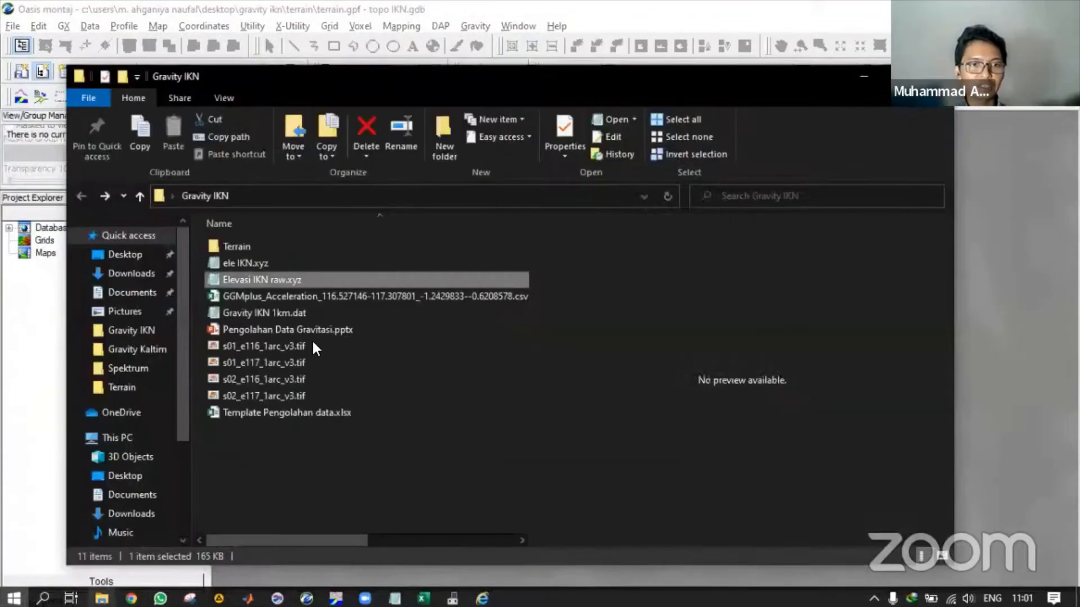
double_click(289, 245)
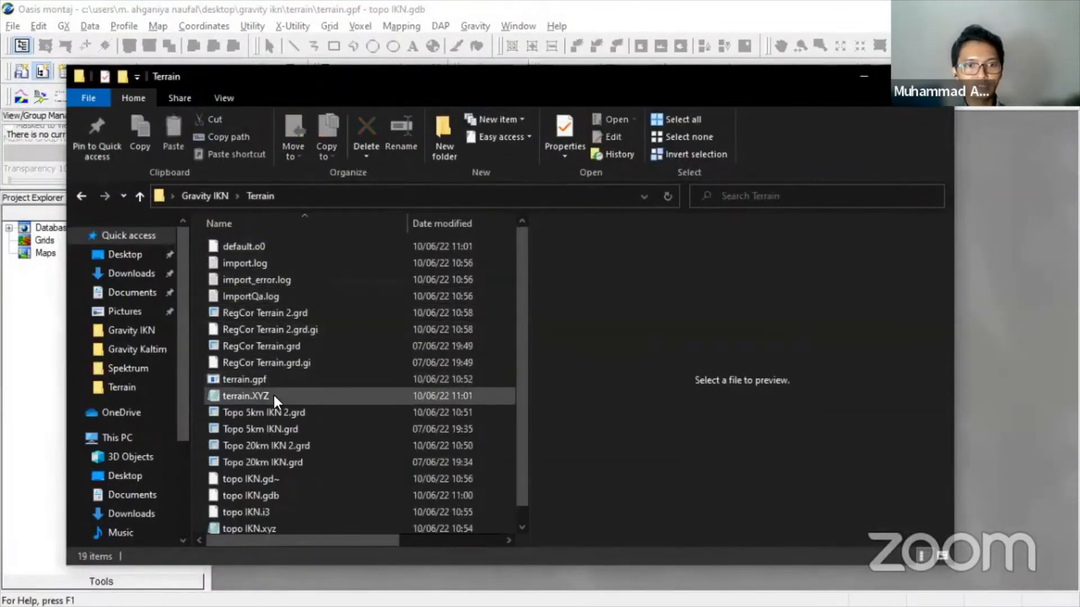
double_click(274, 395)
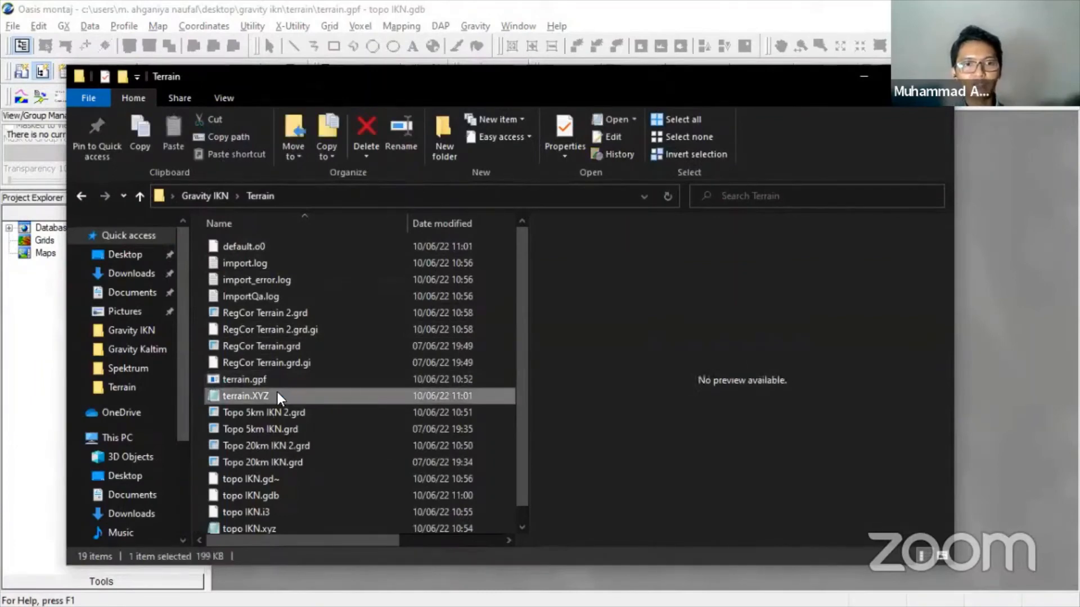
- Scroll through the X, Y, Z, TC data, select all of it, and switch to Excel
scroll(508, 310, "down", 10)
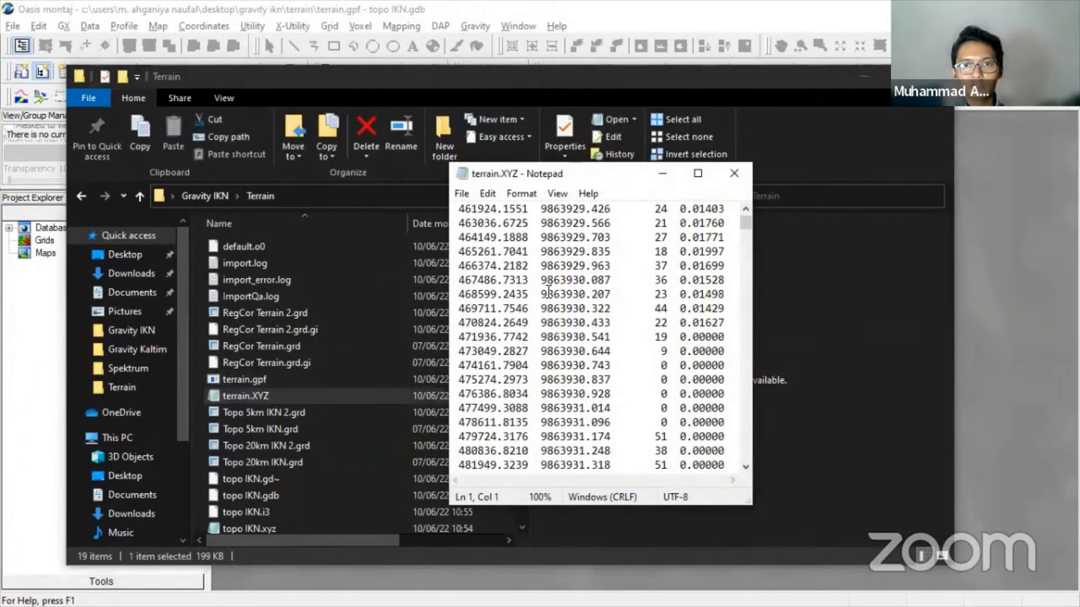
scroll(548, 292, "down", 20)
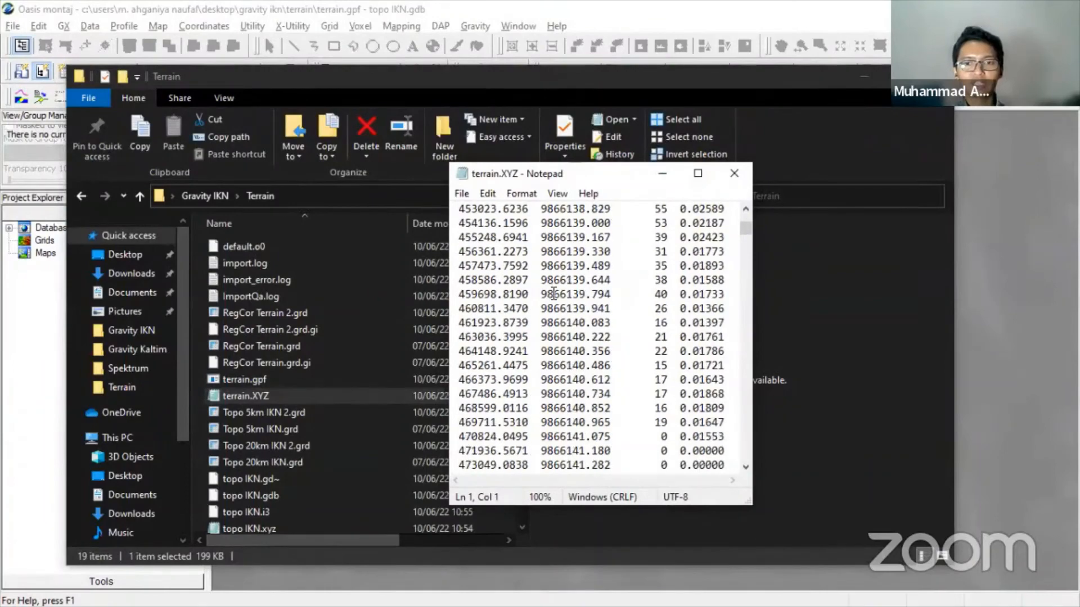
scroll(578, 303, "down", 20)
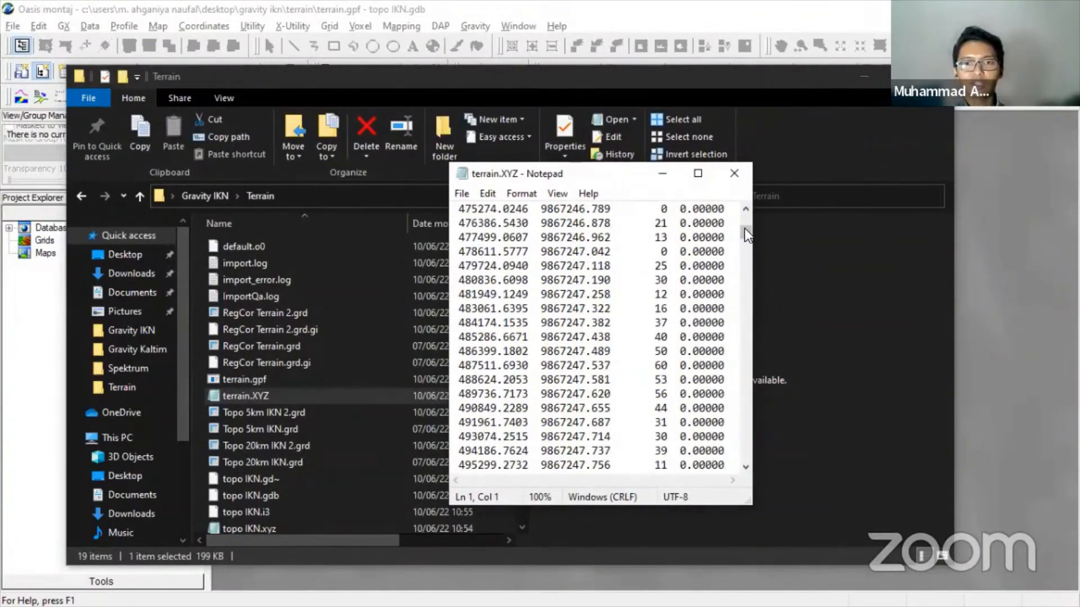
left_click_drag(744, 229, 744, 349)
left_click_drag(743, 380, 731, 196)
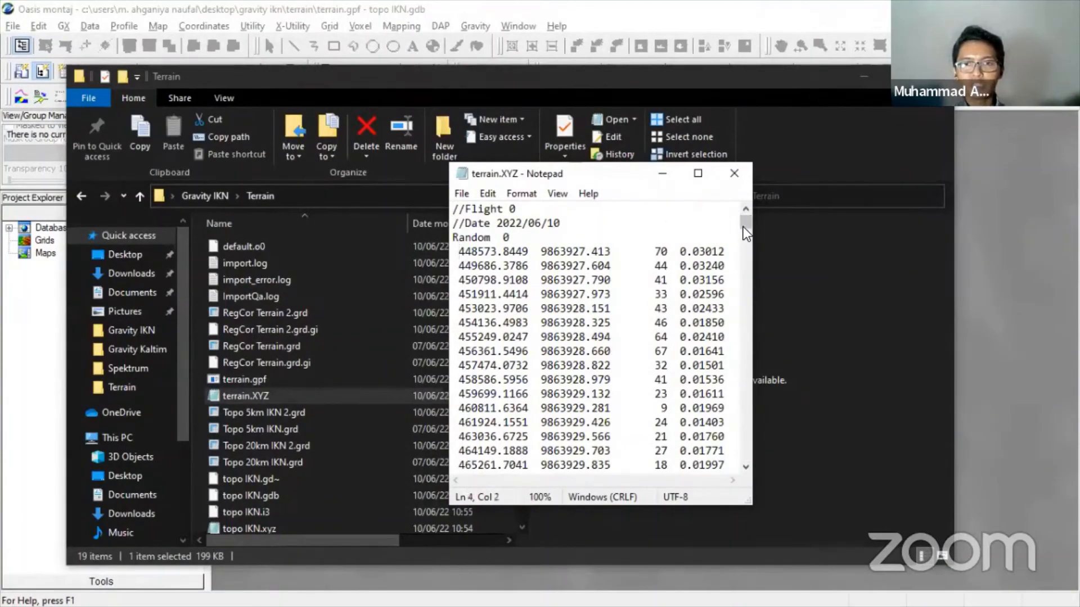
left_click_drag(744, 227, 747, 436)
key("ctrl+a")
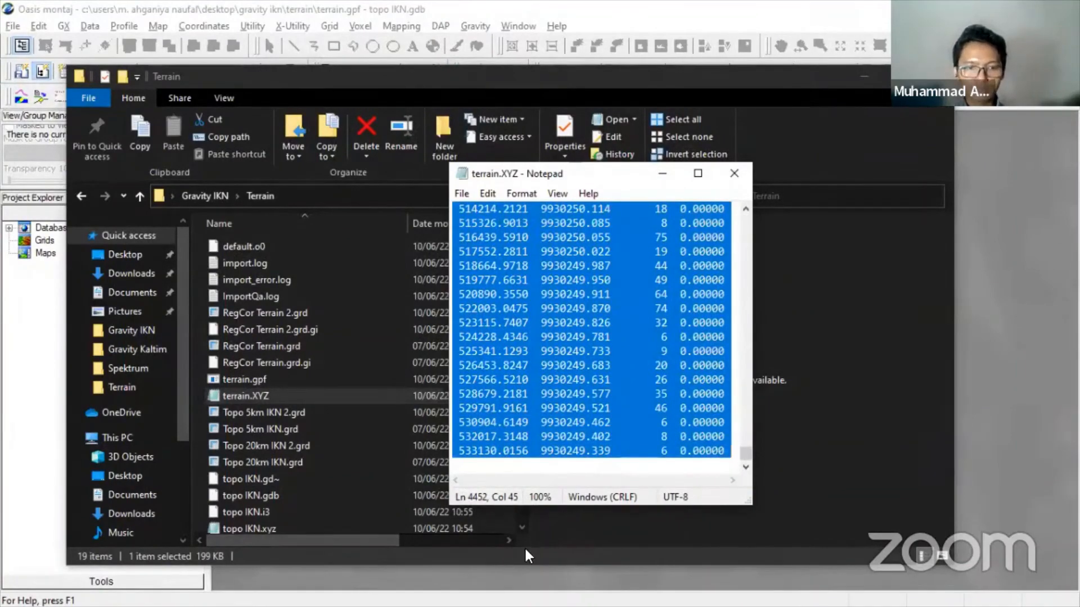
key("super")
- On Sheet1, clear the old data and paste the terrain XYZ data at A1
left_click(424, 595)
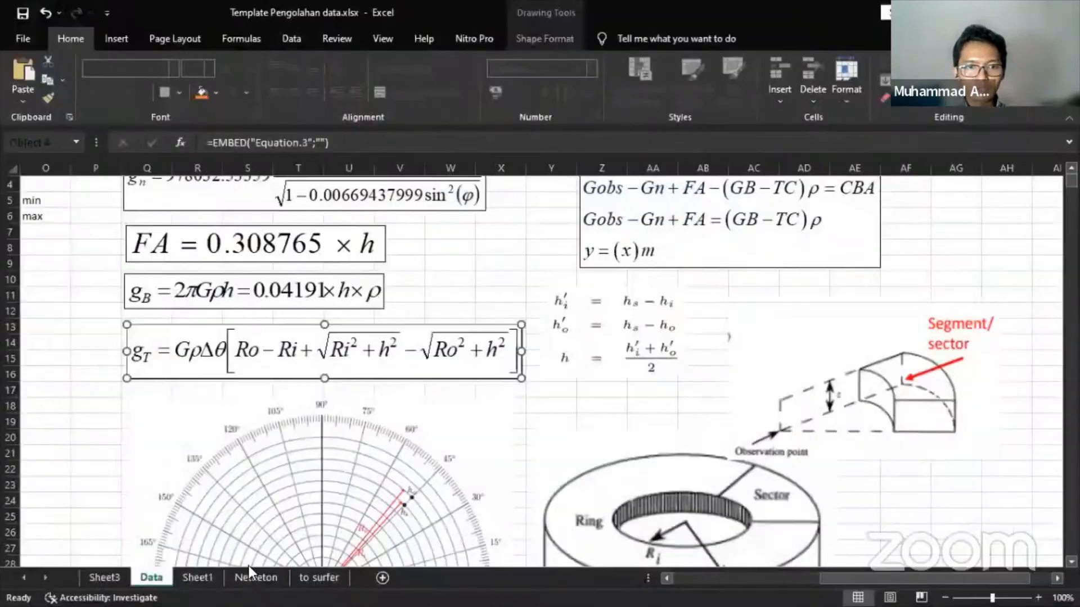
left_click(213, 573)
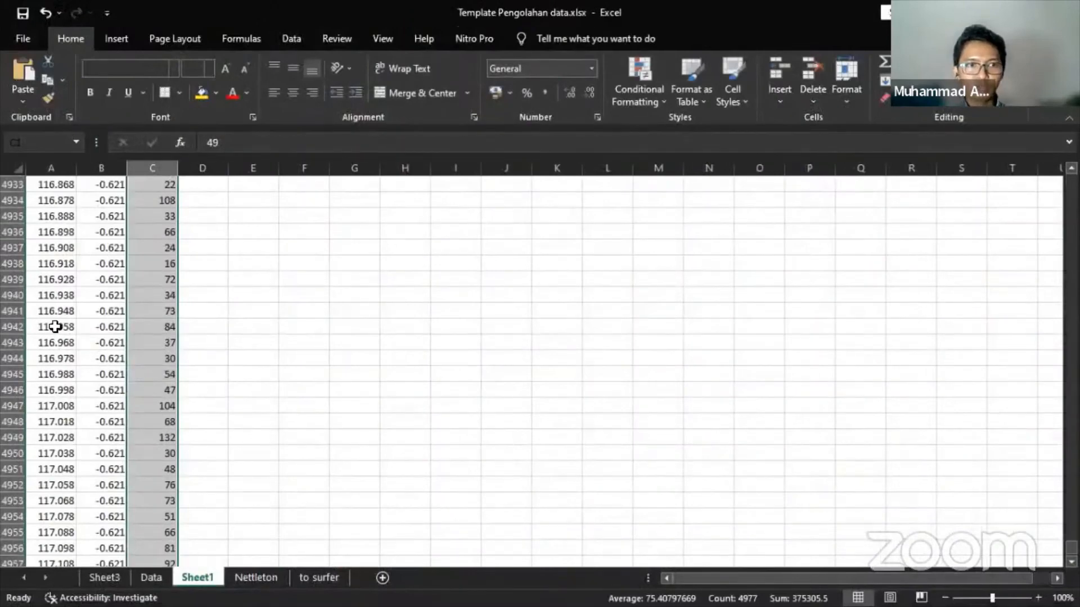
left_click(54, 327)
key("ctrl+Home")
key("ctrl+shift+End")
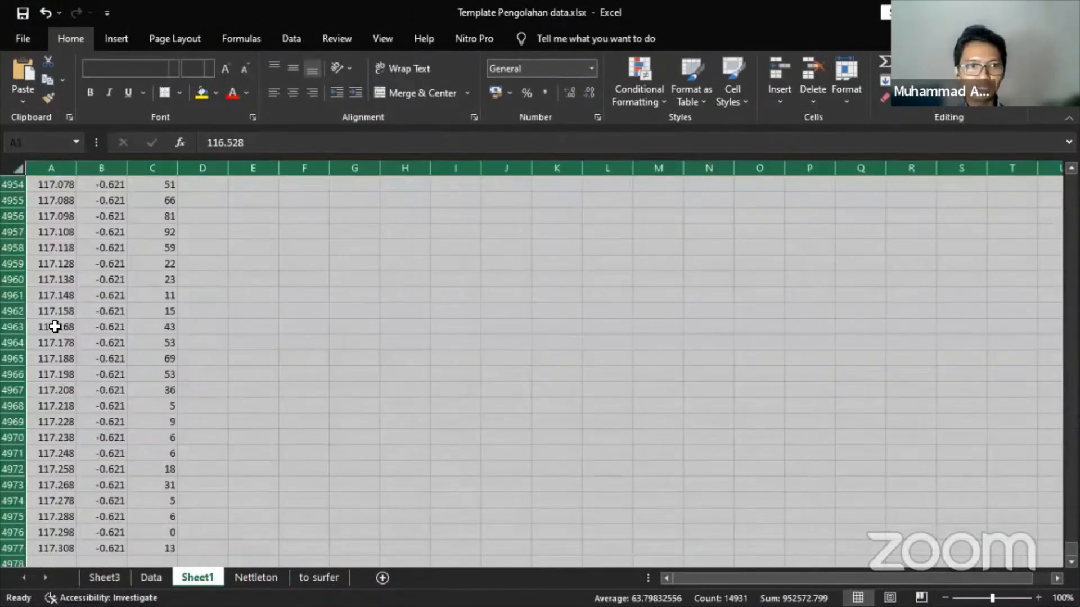
key("Delete")
key("ctrl+Home")
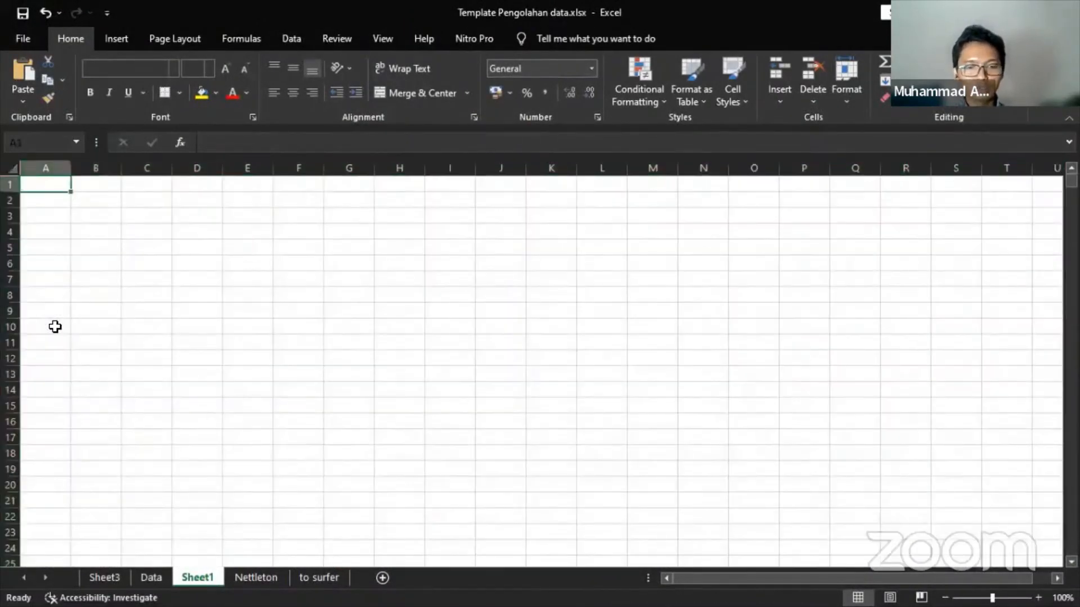
key("ctrl+v")
- In H1, count the filled rows with =COUNTIF(E2:E4449;"*")
scroll(274, 276, "down", 2)
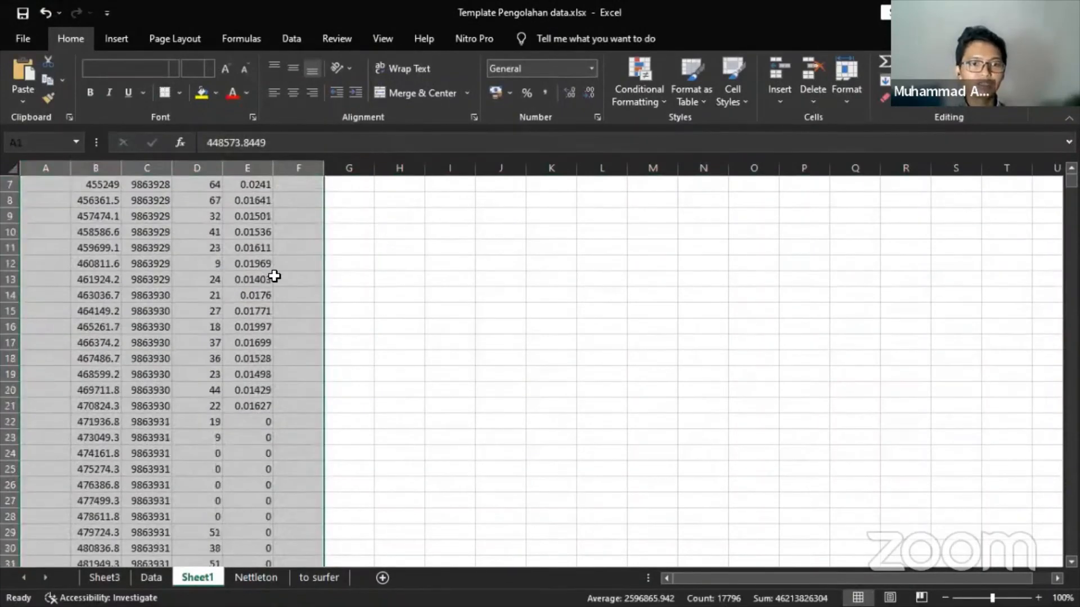
scroll(274, 276, "down", 20)
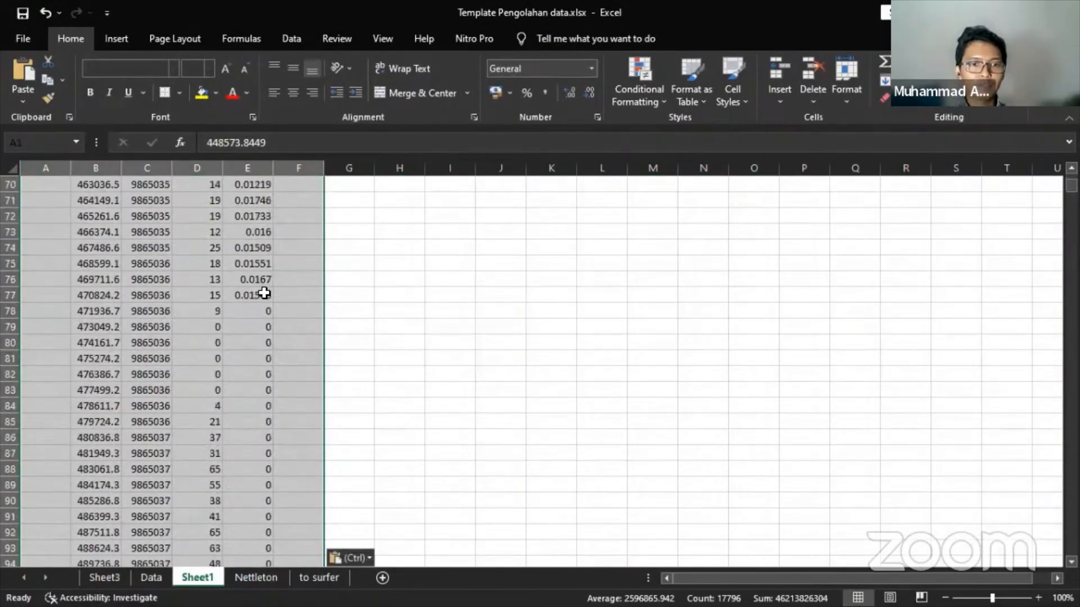
scroll(264, 293, "up", 20)
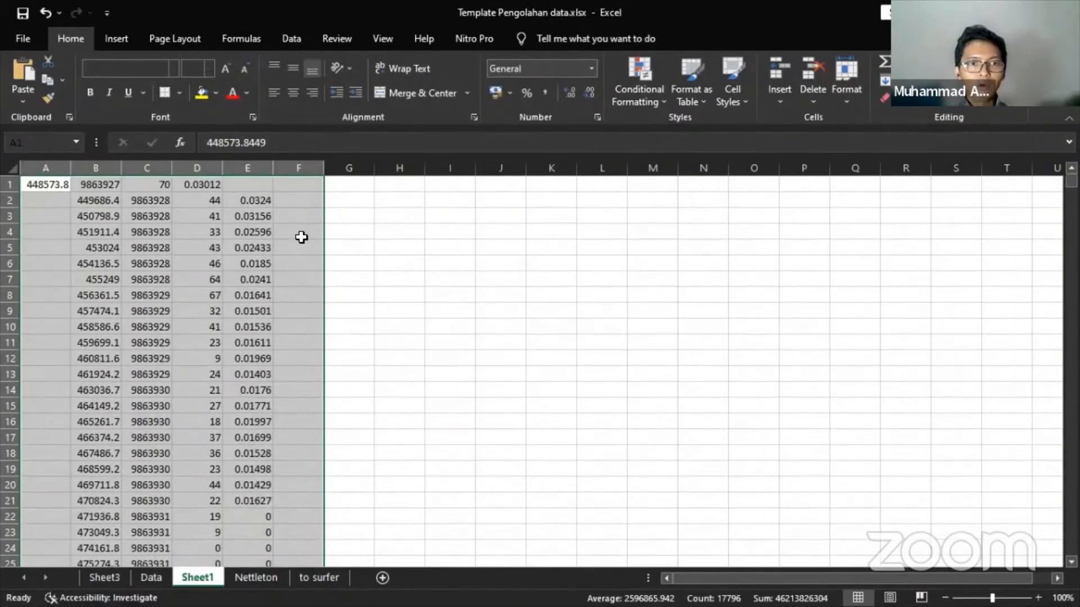
left_click(403, 186)
type("=")
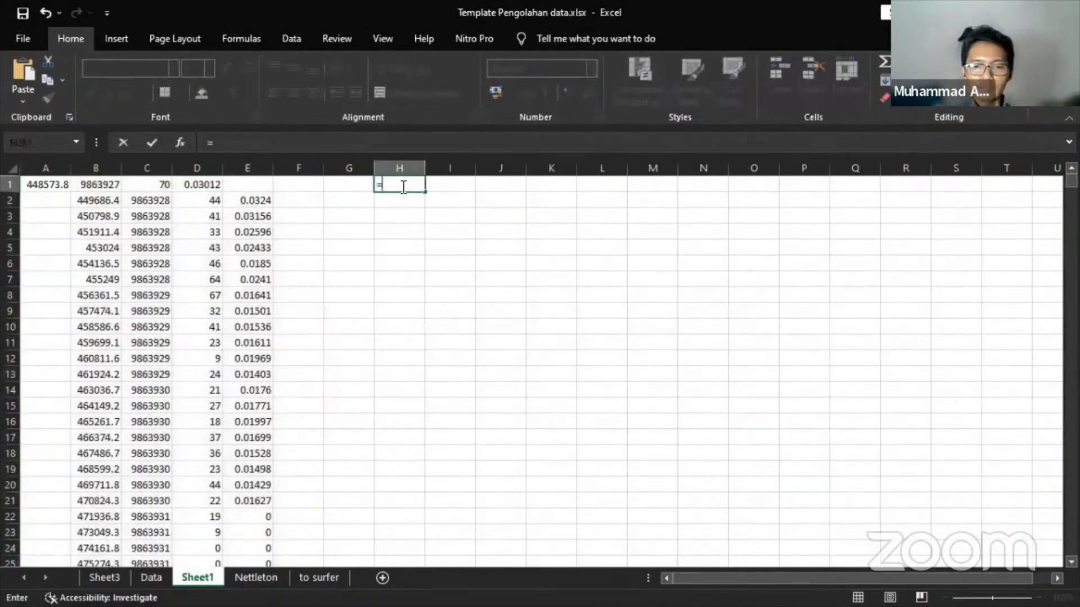
type("countif")
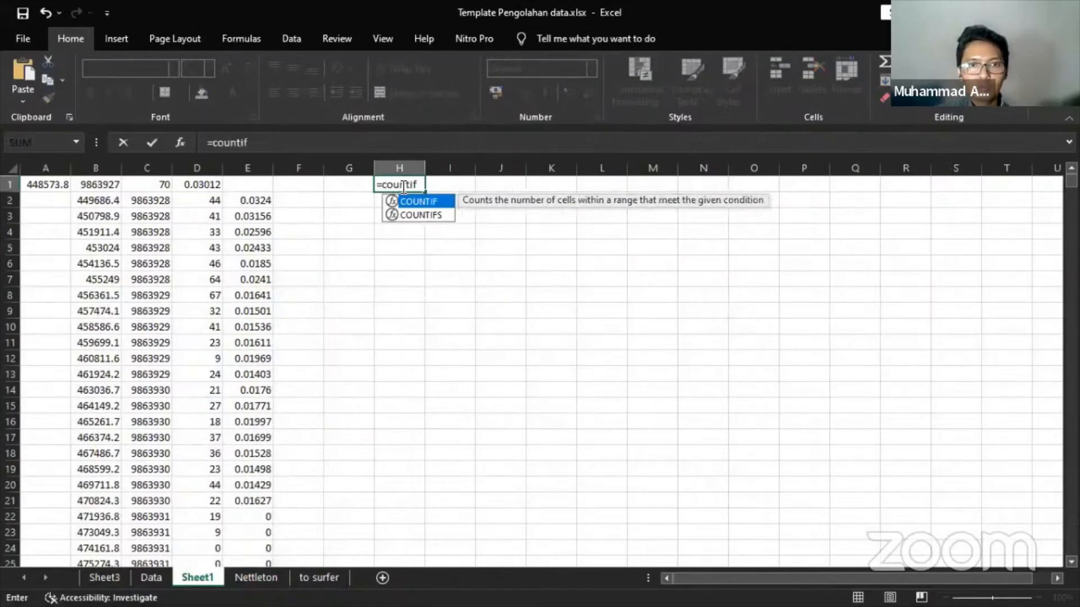
key("Tab")
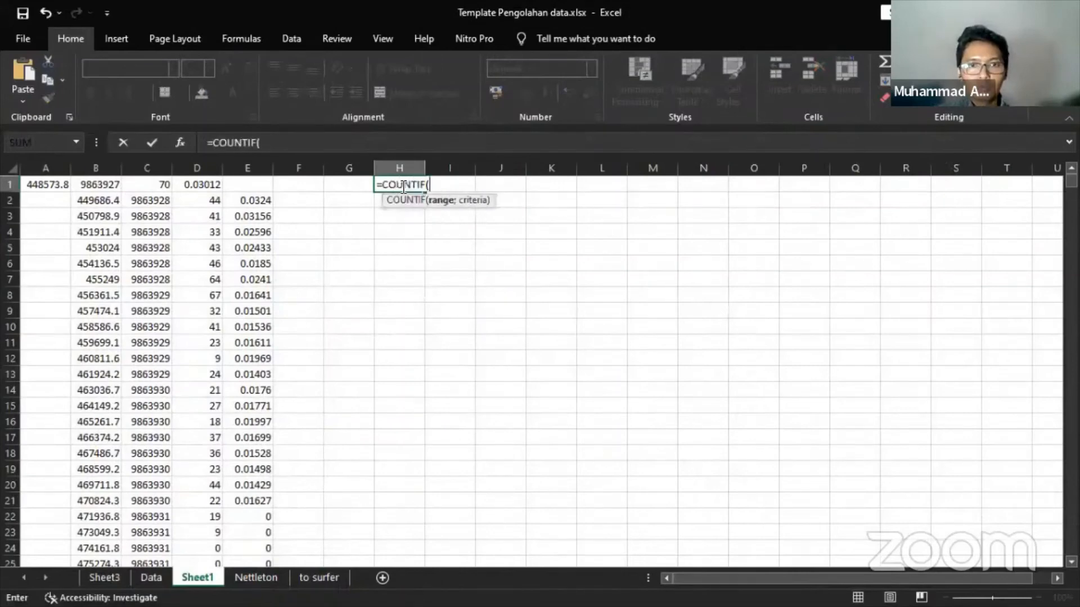
key("Left")
key("Left")
key("Left")
key("Down")
key("ctrl+shift+Down")
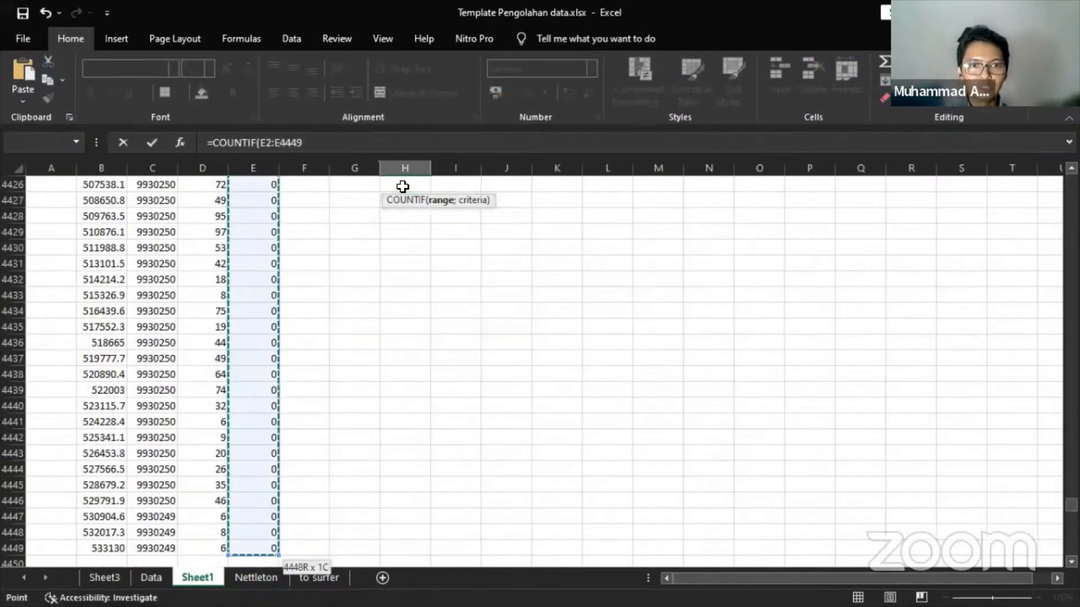
type(";")
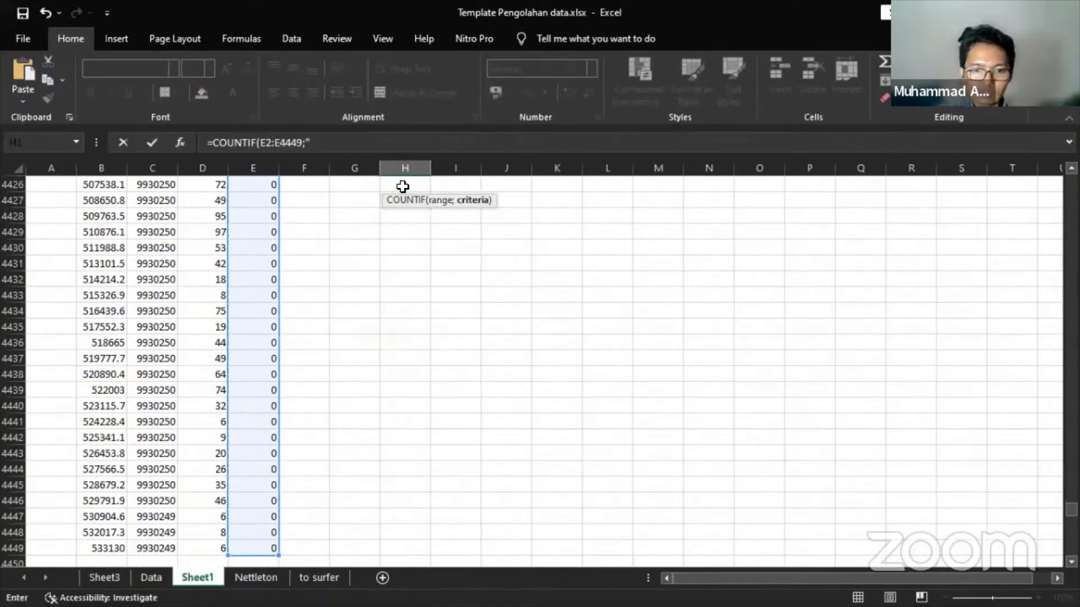
type("\"*\"")
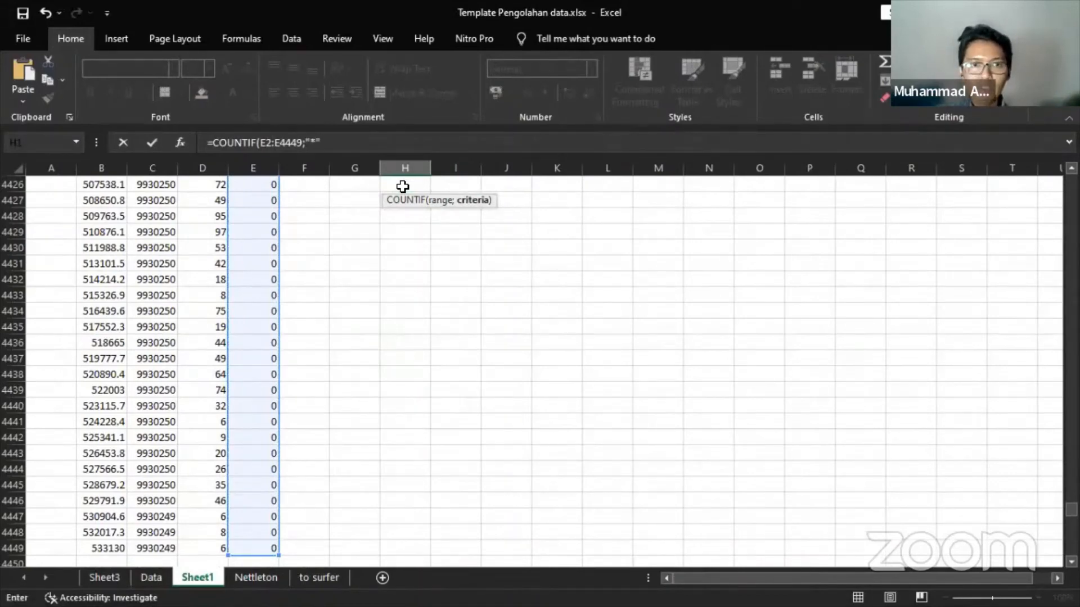
type(")")
key("Return")
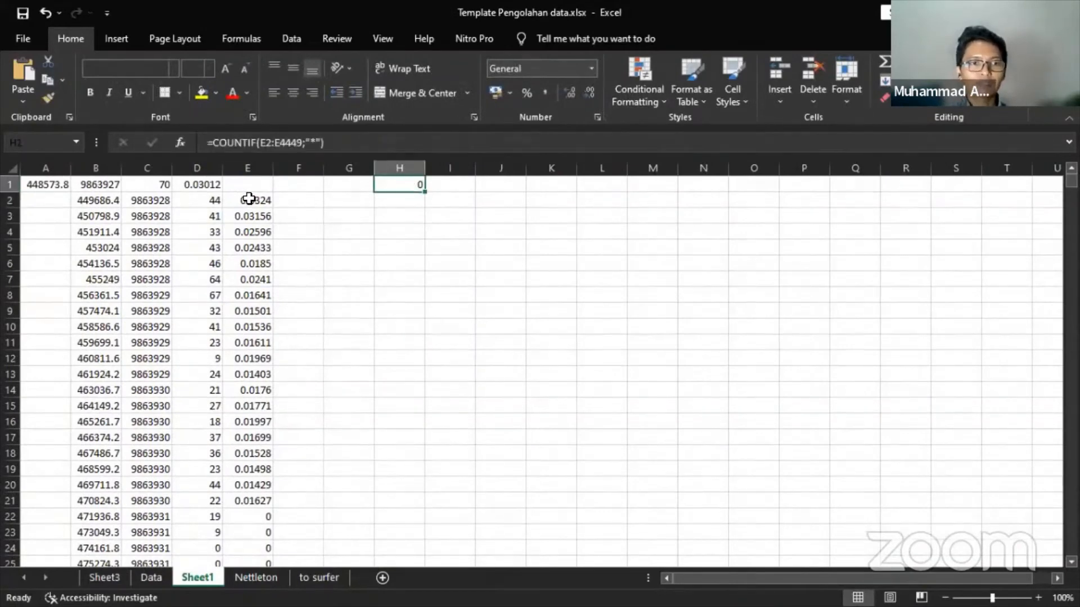
- Move the first-row values A1:D1 one column right to start at B1
left_click(203, 197)
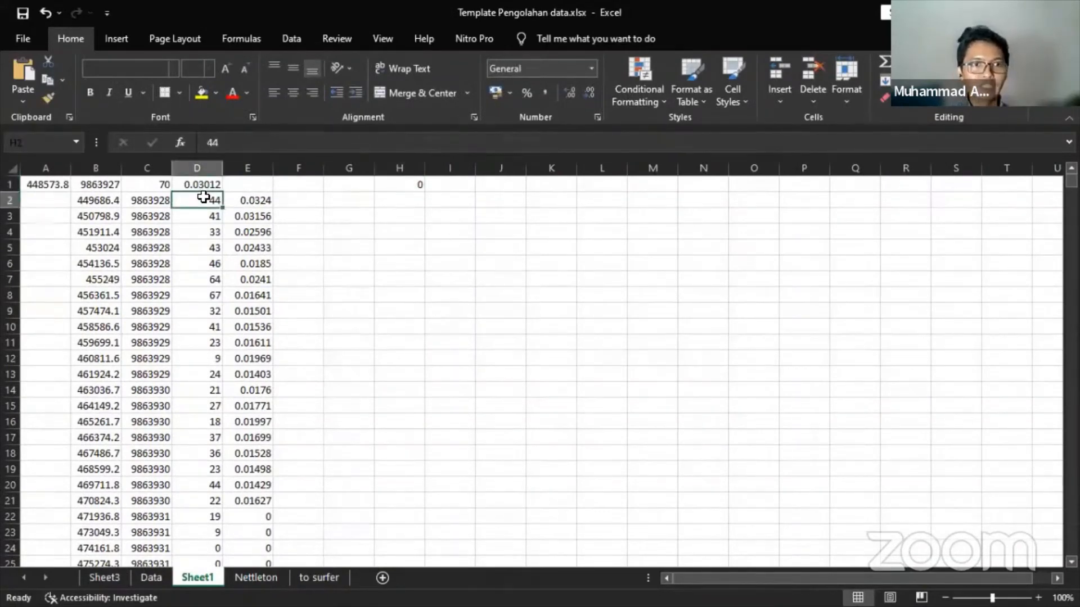
left_click(202, 165)
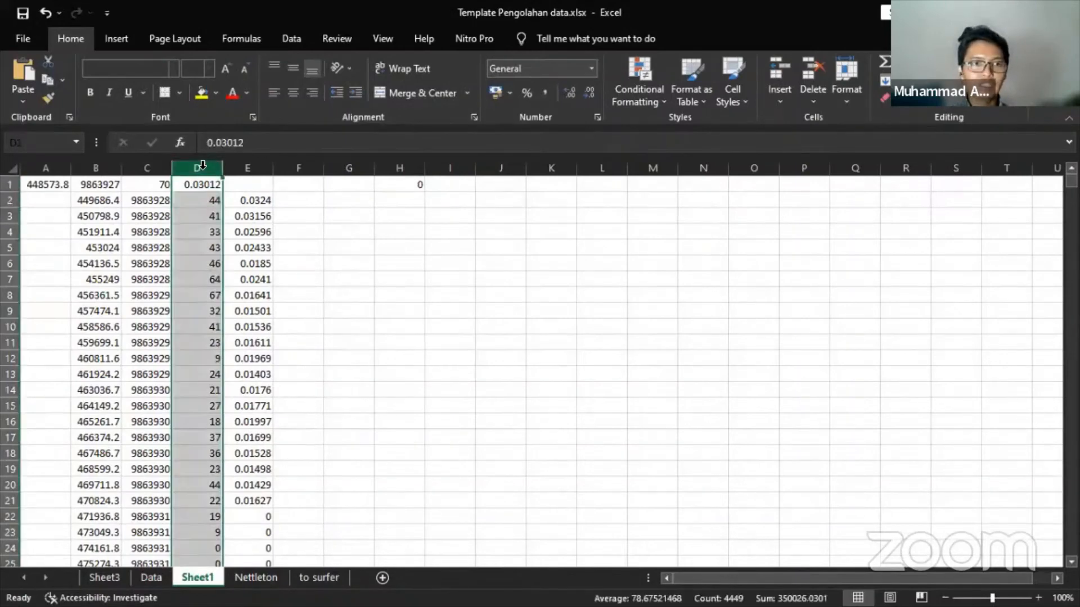
left_click_drag(54, 184, 201, 180)
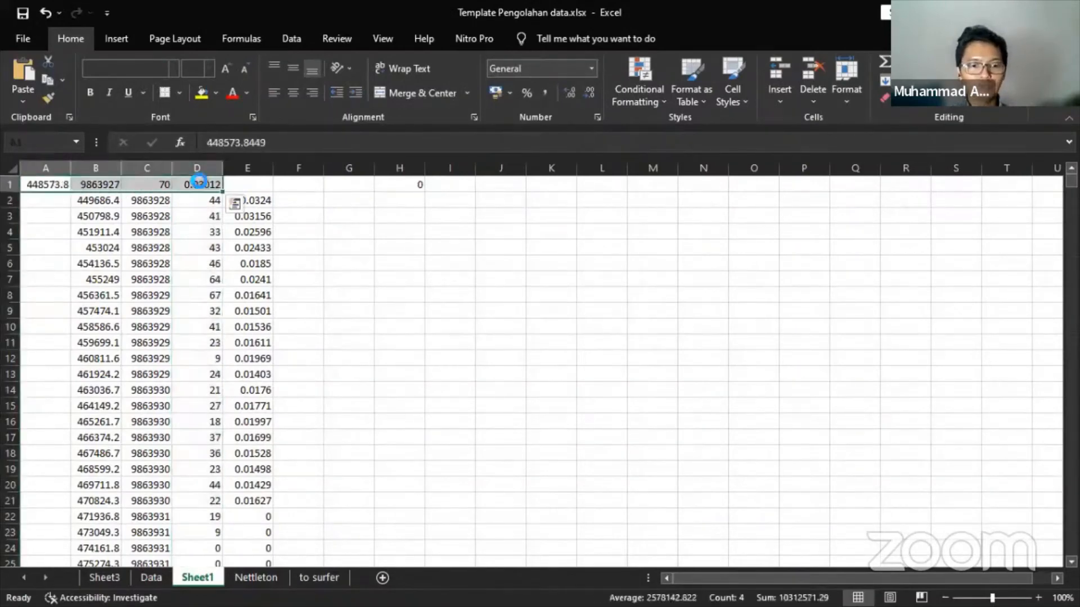
key("ctrl+c")
left_click(107, 185)
key("ctrl+v")
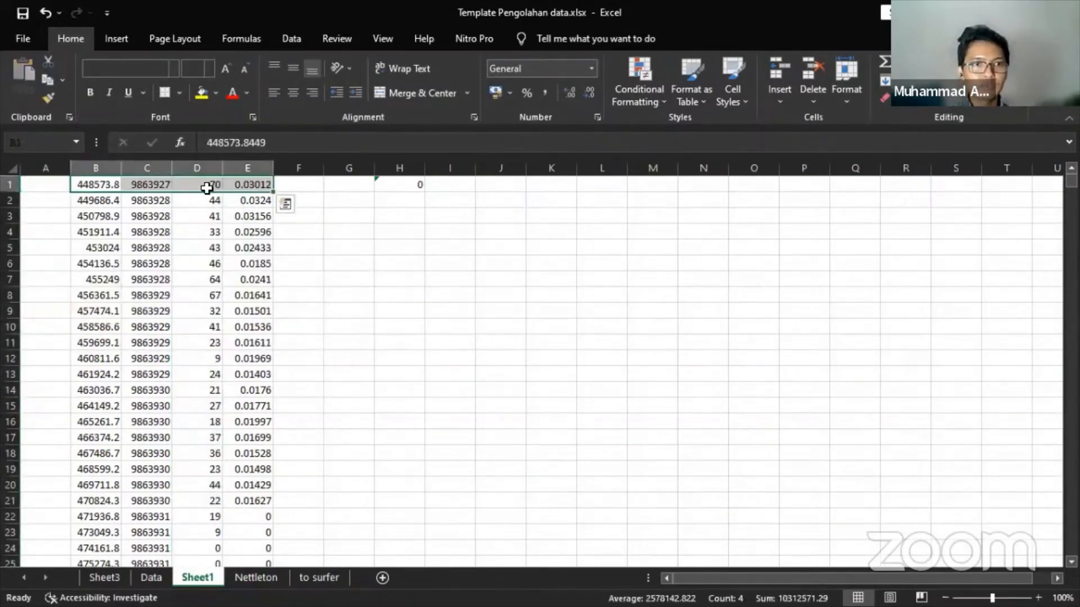
- Copy the terrain corrections E1:E4449, then go to cell K11 on the Data sheet
left_click(207, 169)
left_click(245, 168)
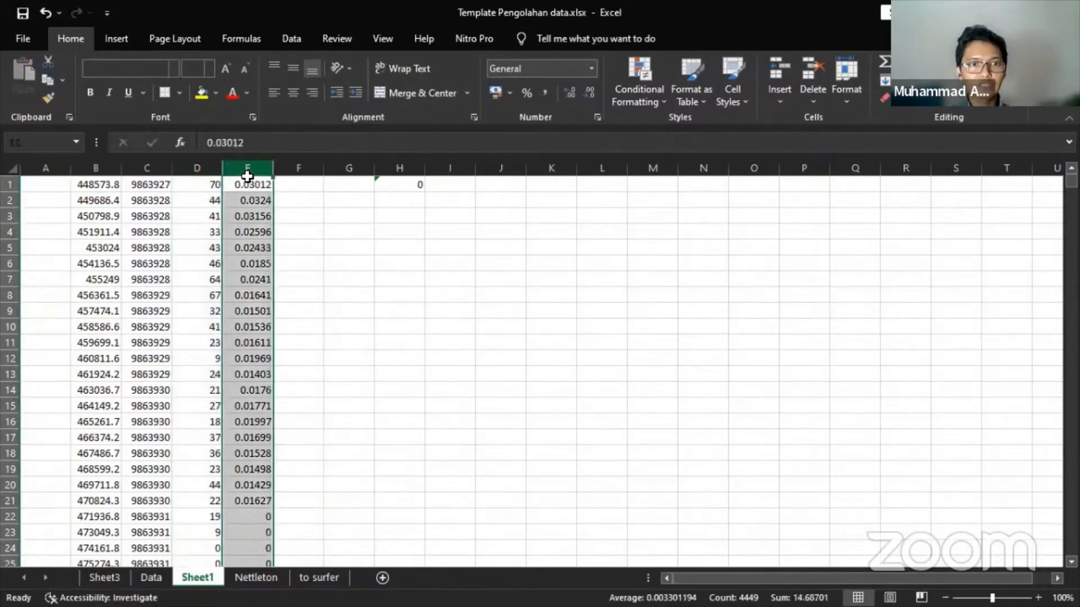
left_click(254, 188)
key("ctrl+shift+Down")
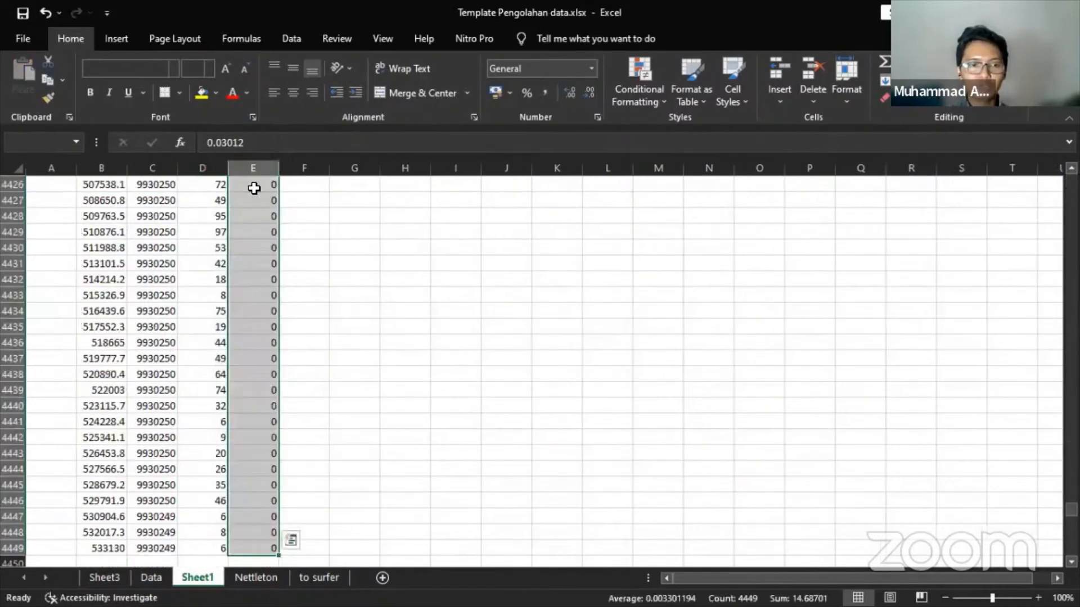
key("ctrl+c")
left_click(150, 578)
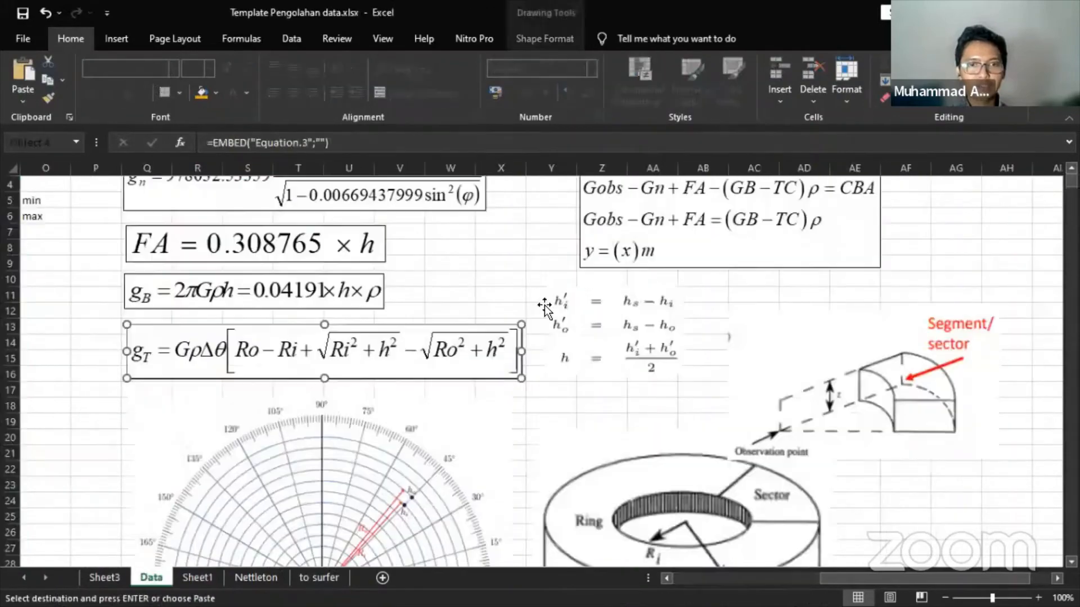
scroll(167, 499, "up", 1)
left_click_drag(823, 579, 675, 578)
left_click(600, 343)
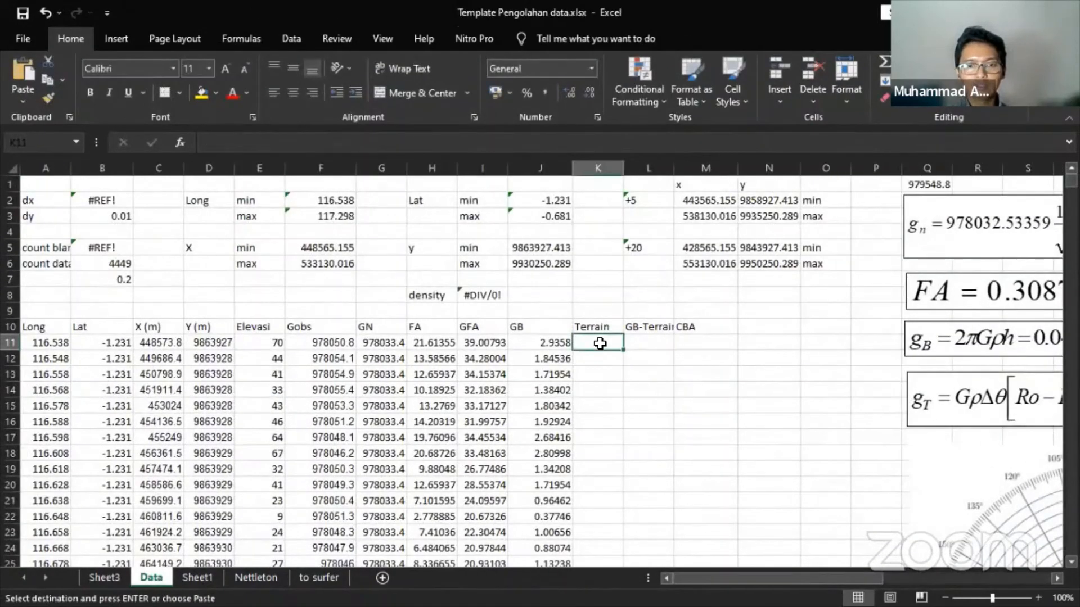
- Paste the terrain corrections into K11, then fill =J11-K11 down column L for all rows
key("ctrl+v")
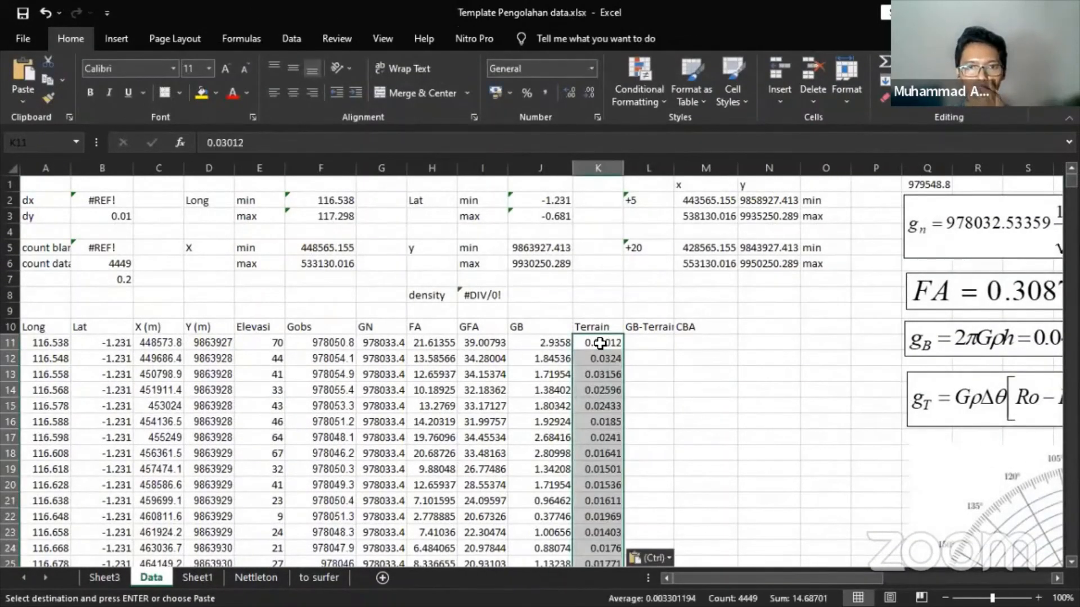
left_click(636, 344)
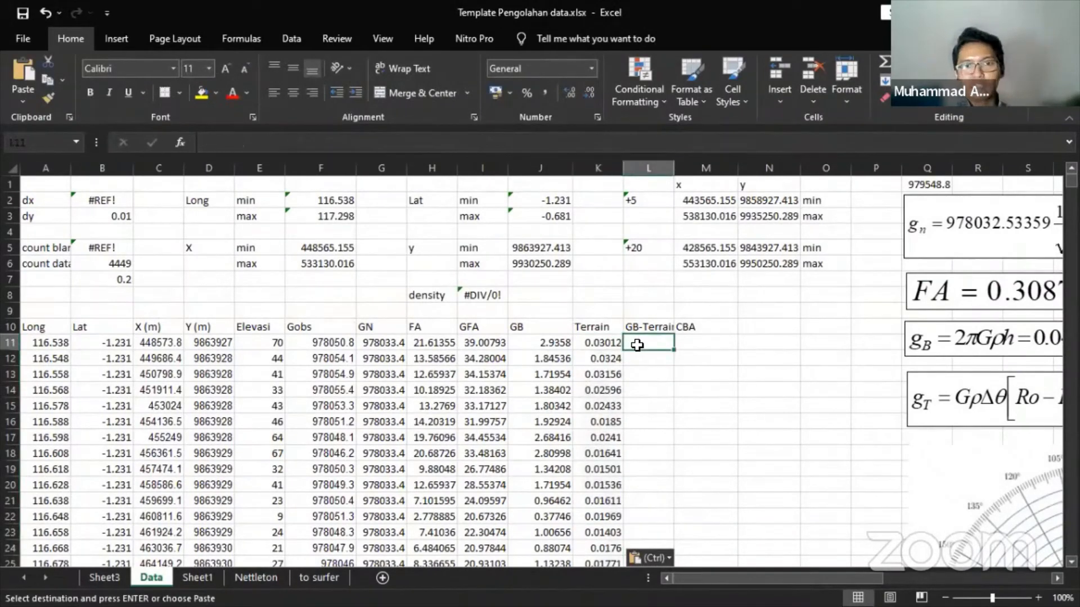
type("=")
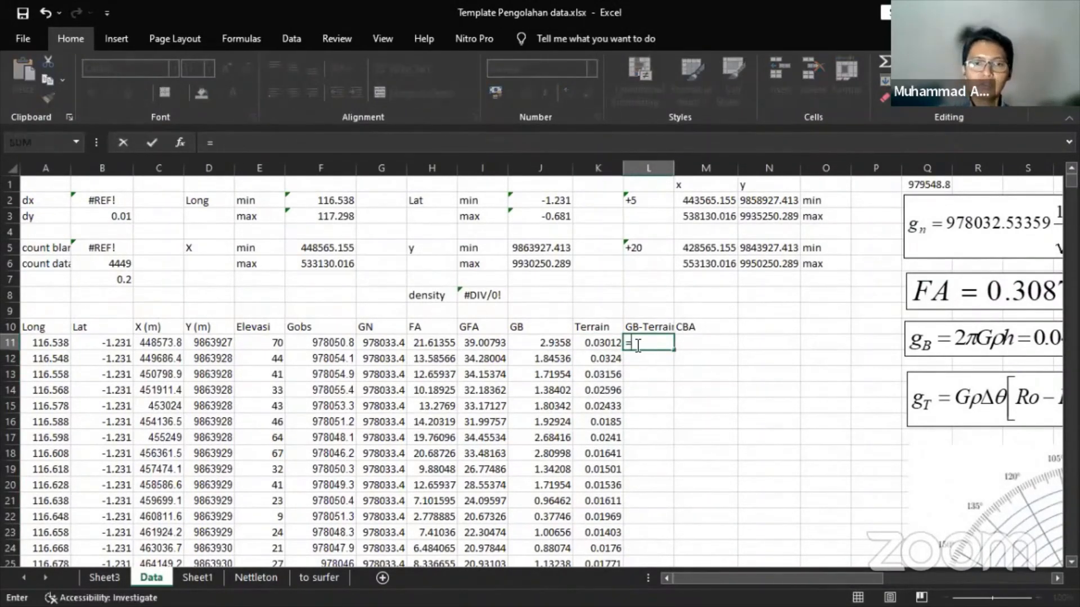
key("Left")
key("Left")
type("-")
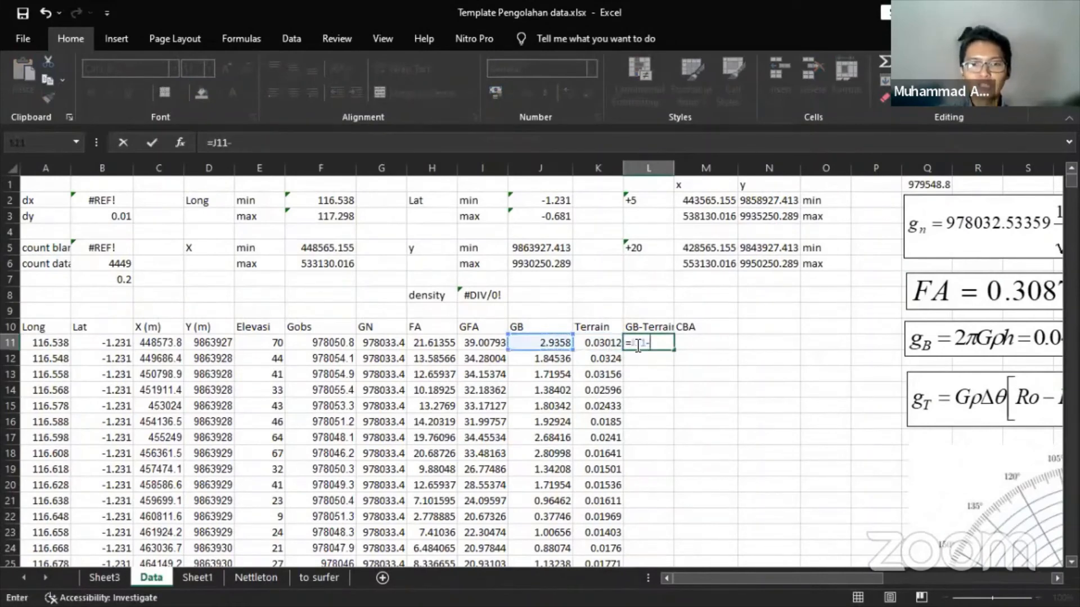
key("Left")
key("Return")
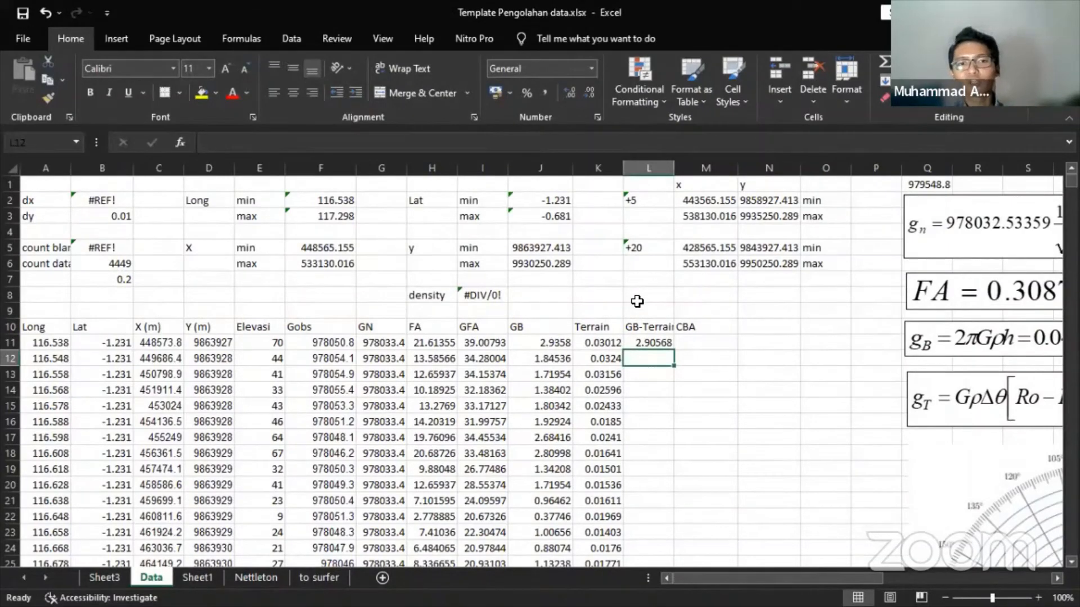
left_click(664, 338)
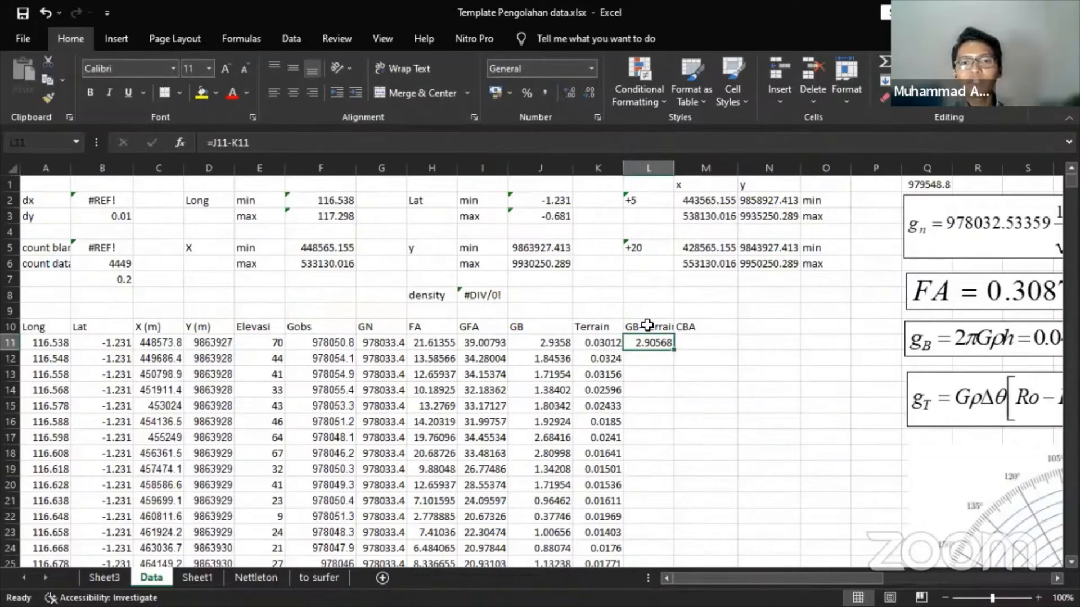
double_click(674, 348)
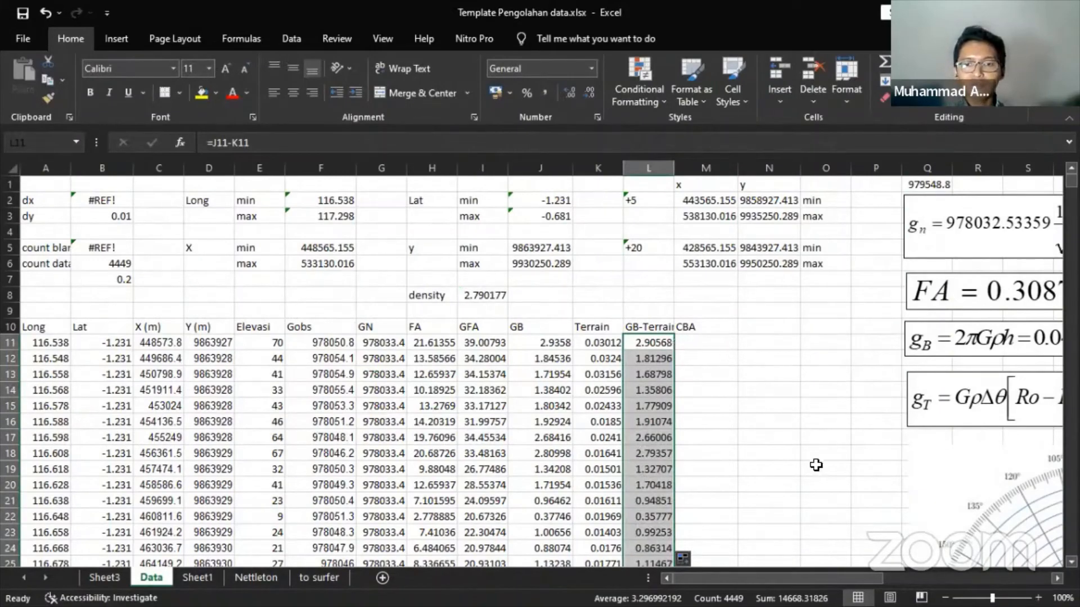
left_click_drag(781, 578, 808, 580)
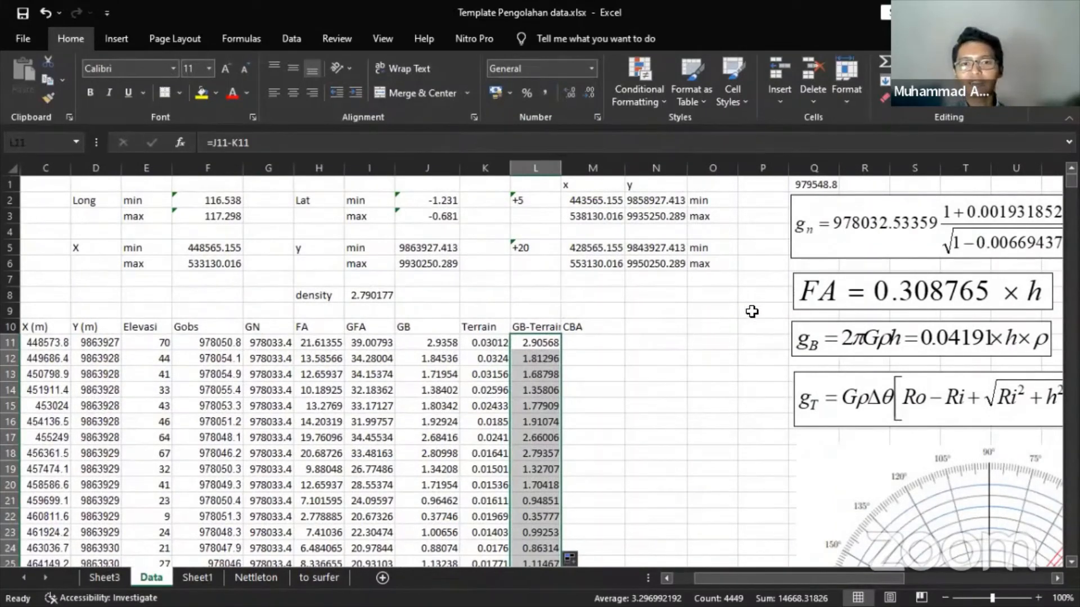
- Insert a blank scatter chart and drag it beside the GB-Terrain column
left_click(697, 298)
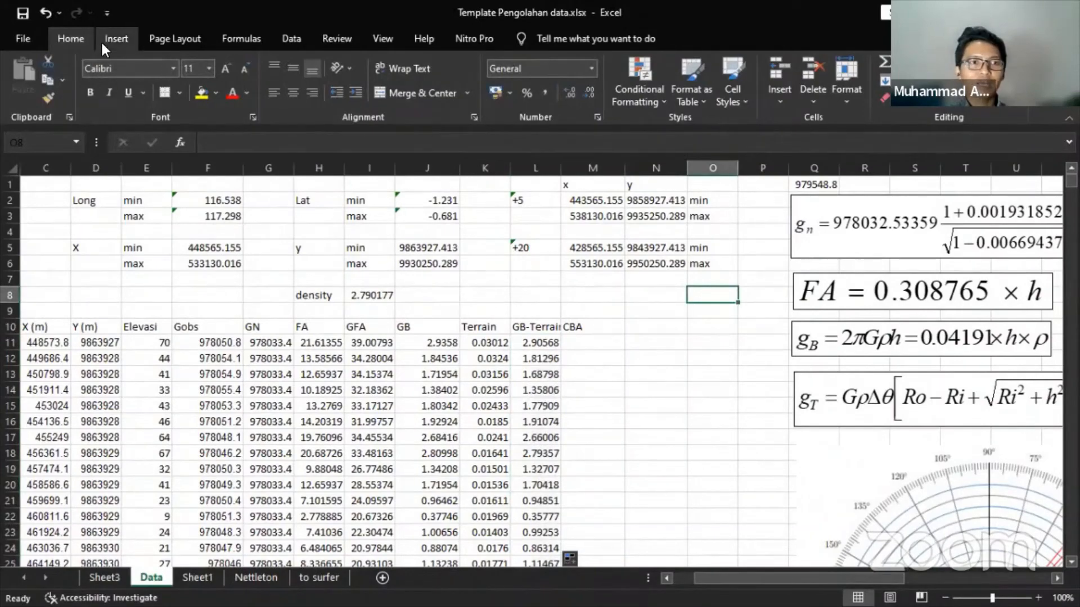
left_click(514, 99)
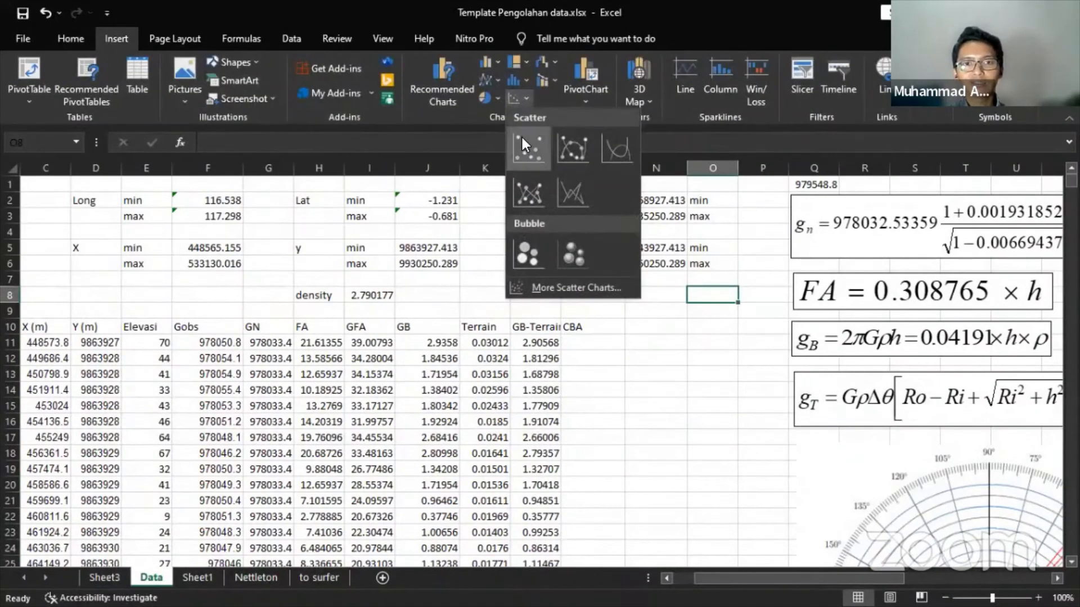
left_click(523, 140)
left_click_drag(397, 296, 304, 275)
left_click_drag(713, 581, 866, 580)
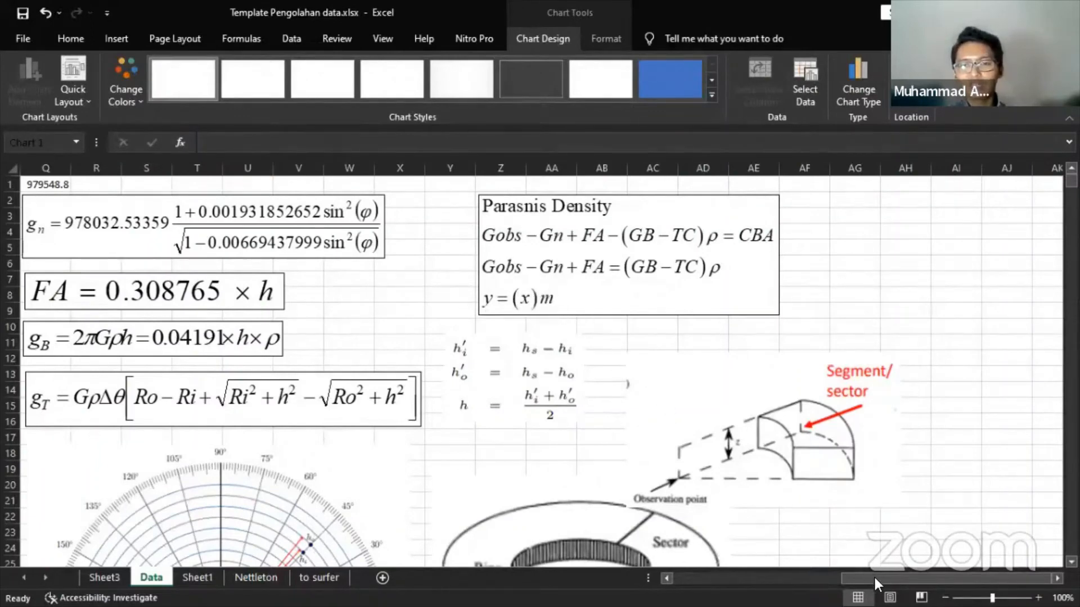
left_click_drag(875, 579, 701, 573)
left_click_drag(445, 309, 803, 315)
right_click(802, 315)
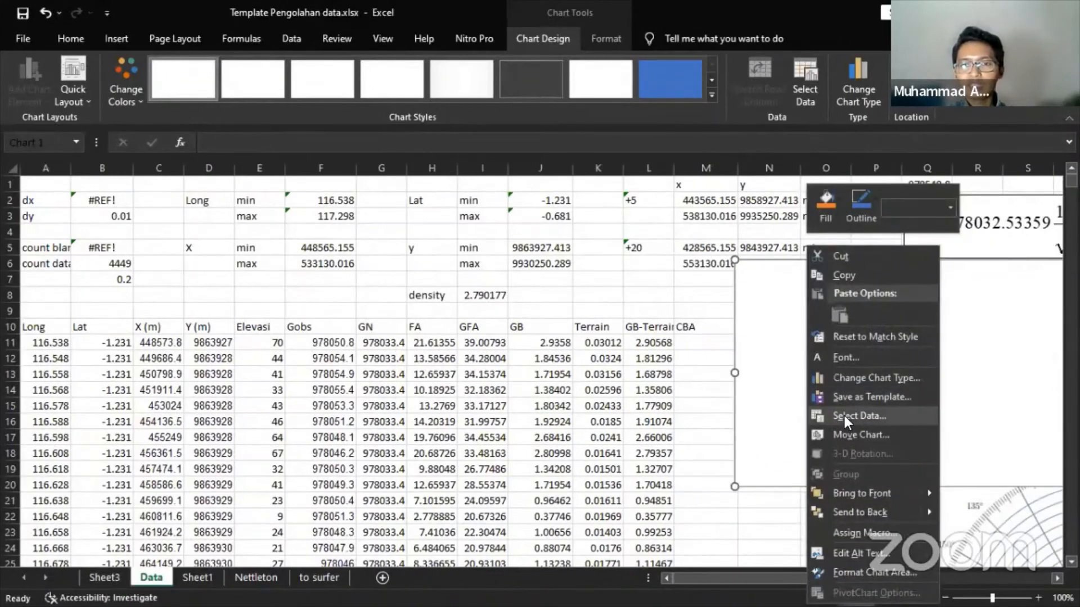
- Add a new chart series with X values from GB-Terrain L11:L4459
left_click(844, 418)
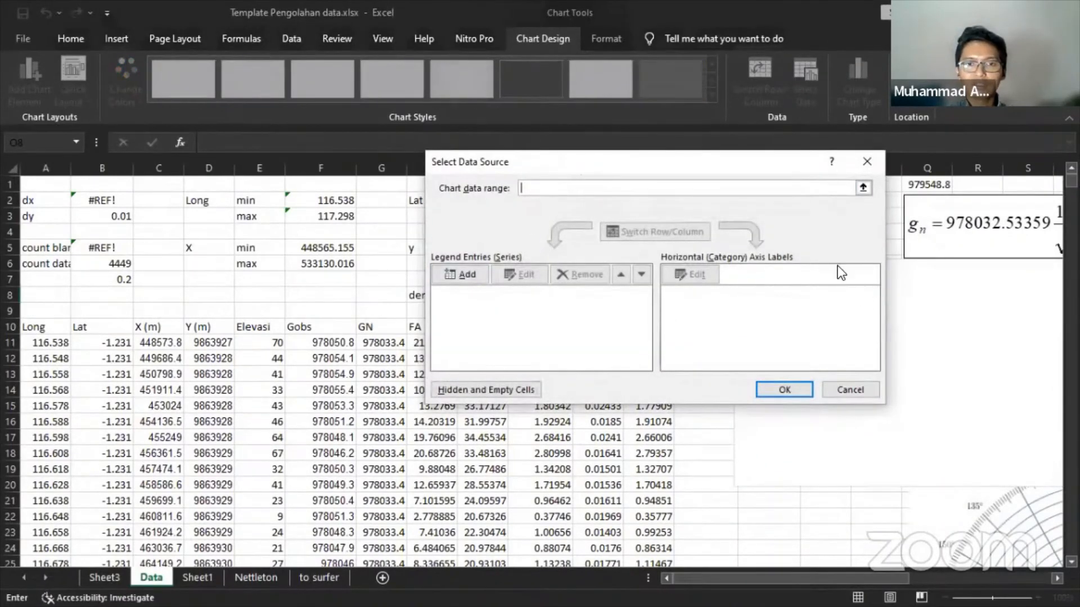
left_click(849, 389)
right_click(860, 389)
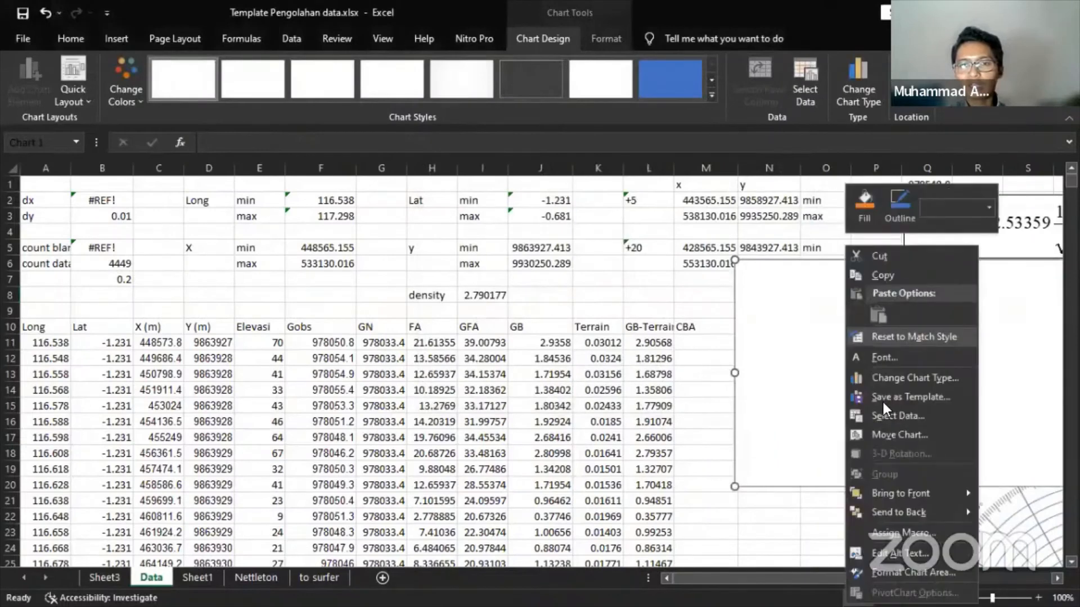
left_click(889, 417)
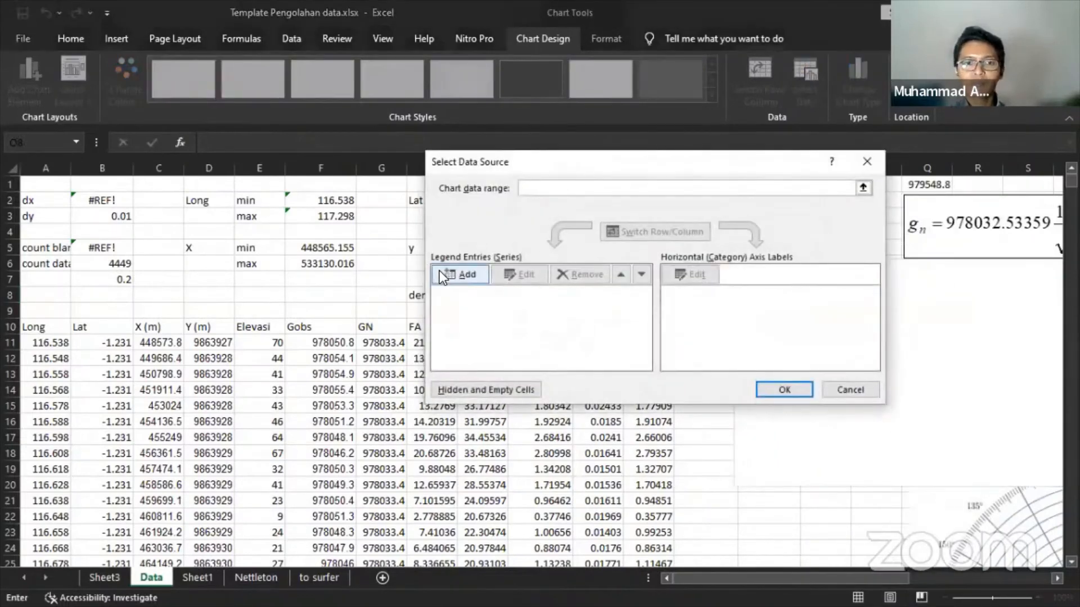
left_click(448, 275)
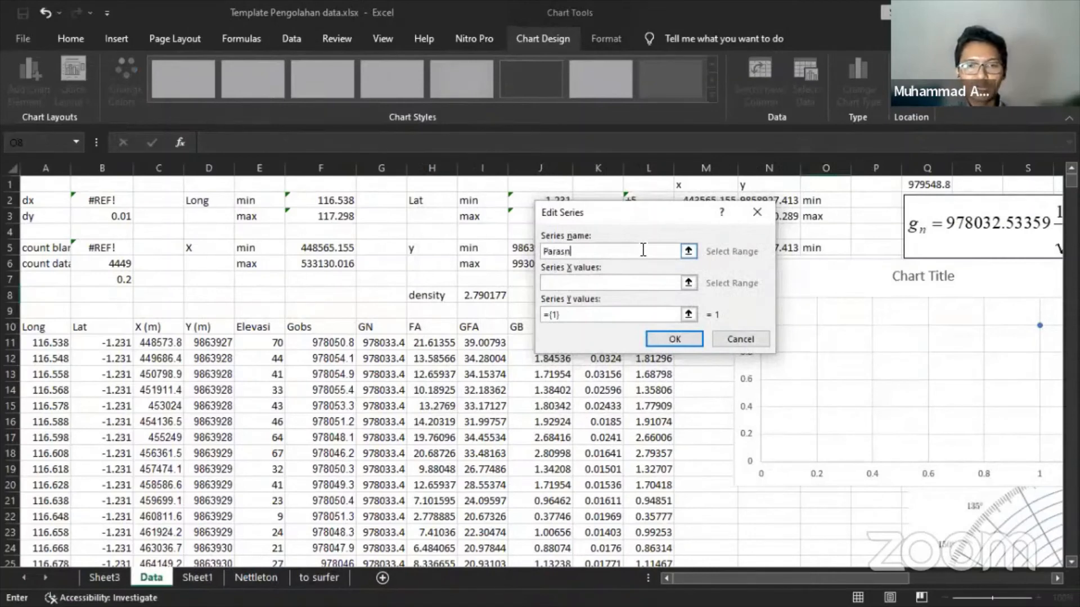
left_click(688, 282)
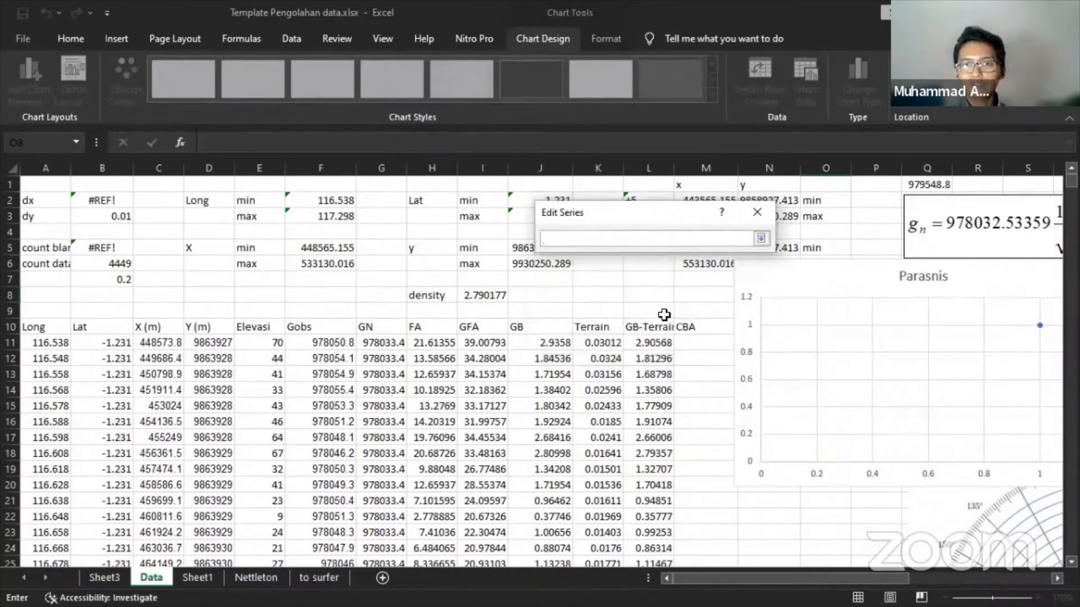
left_click(645, 343)
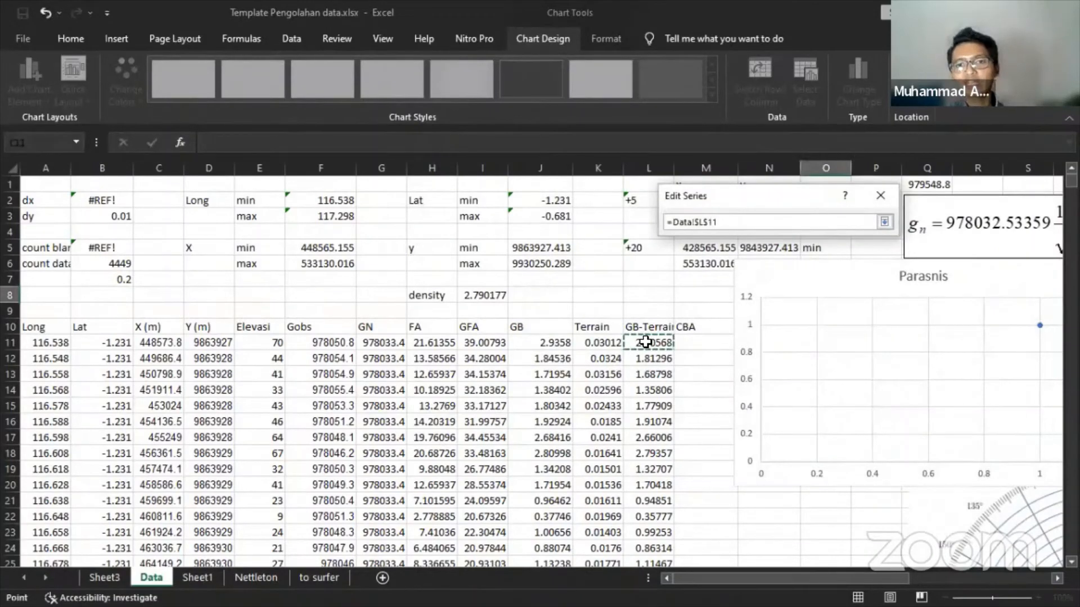
key("ctrl+shift+Down")
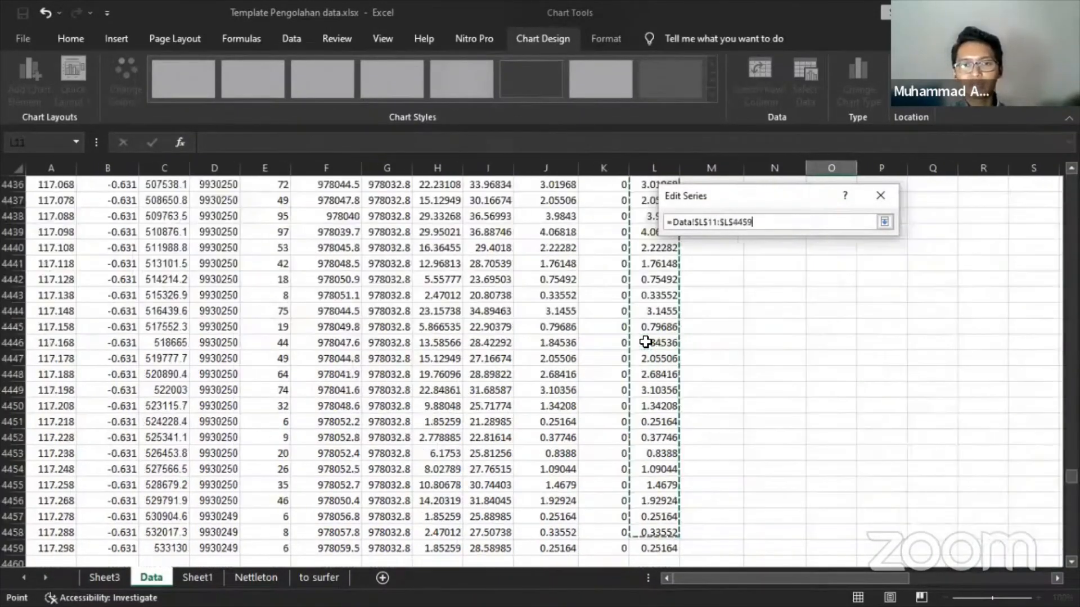
key("Return")
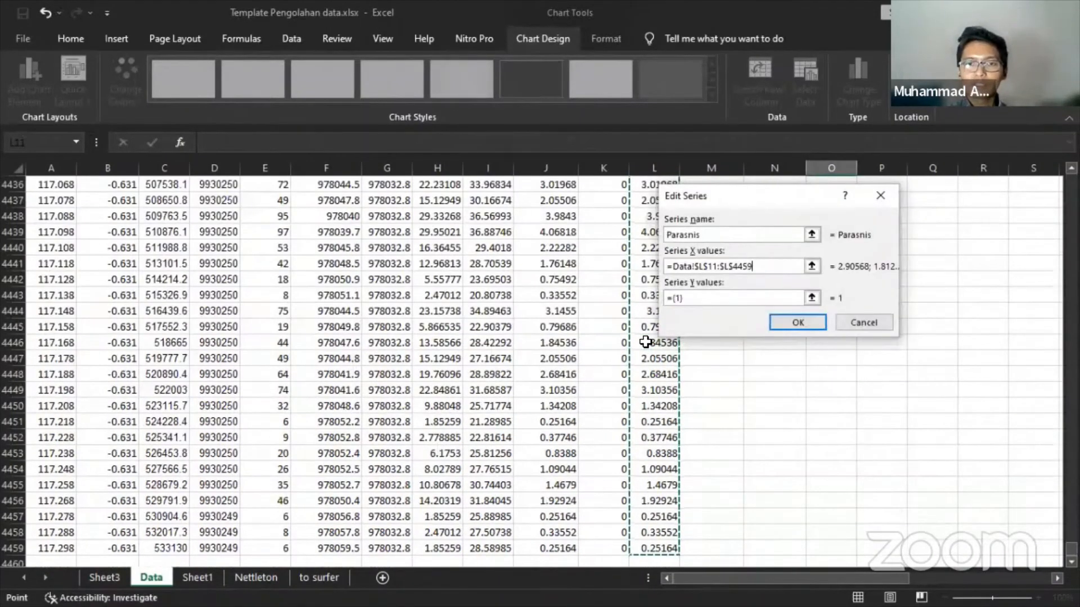
- Set the series Y values to GFA I11:I4459 and confirm the chart data
left_click(811, 298)
left_click_drag(1071, 550, 1043, 177)
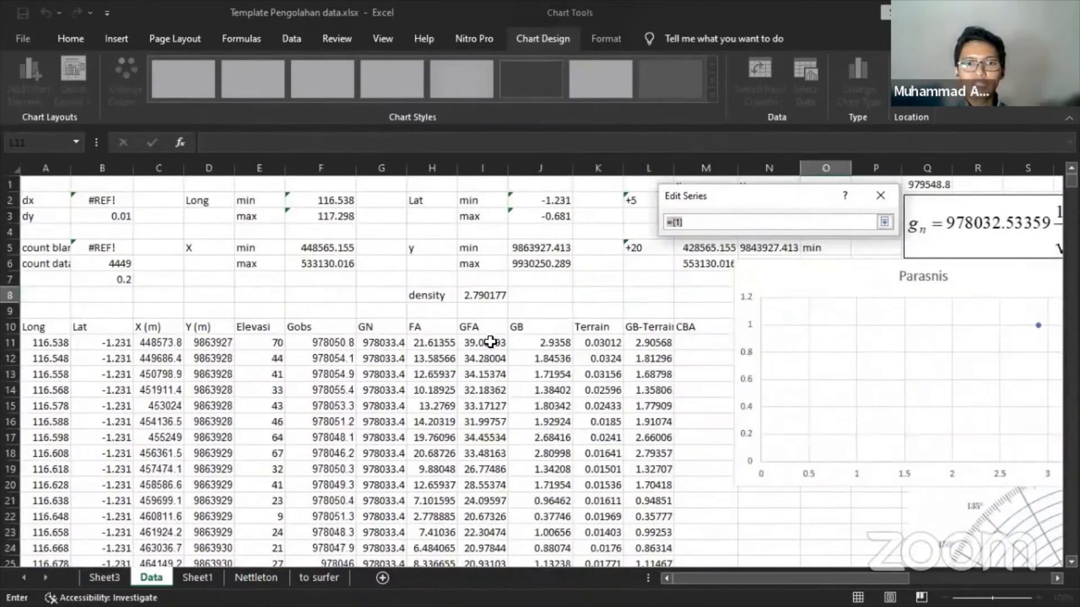
left_click(490, 342)
key("ctrl+shift+Down")
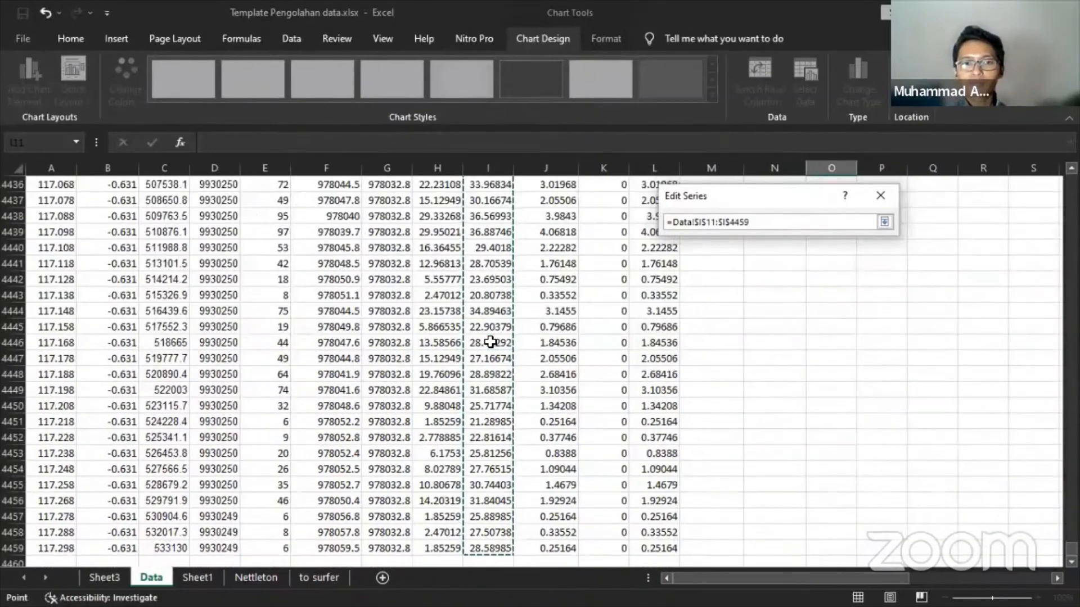
key("Return")
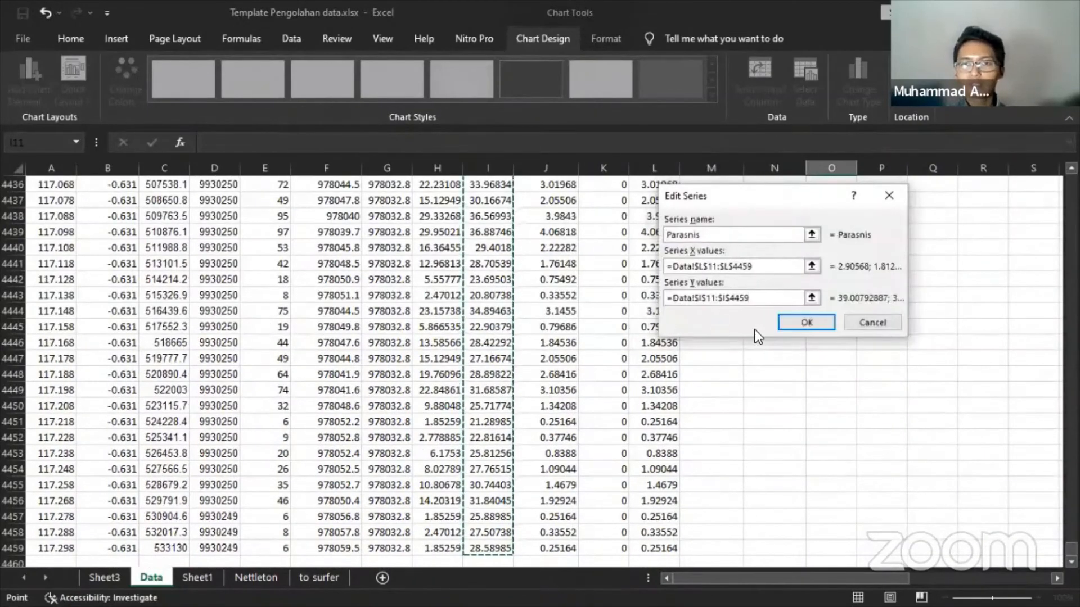
left_click(794, 319)
left_click(792, 388)
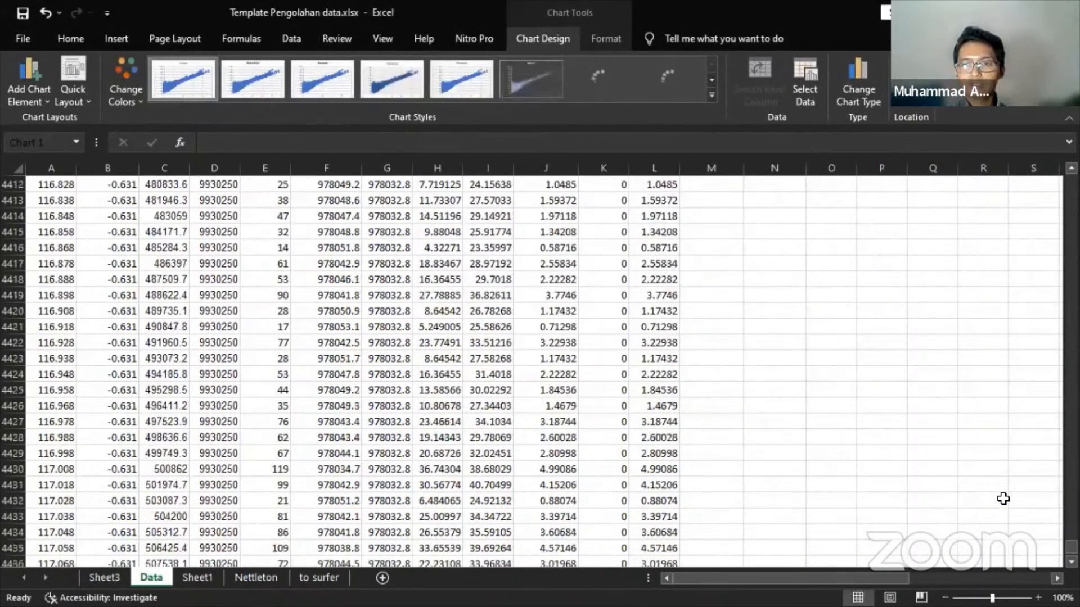
left_click_drag(1071, 541, 1072, 181)
left_click_drag(793, 579, 864, 579)
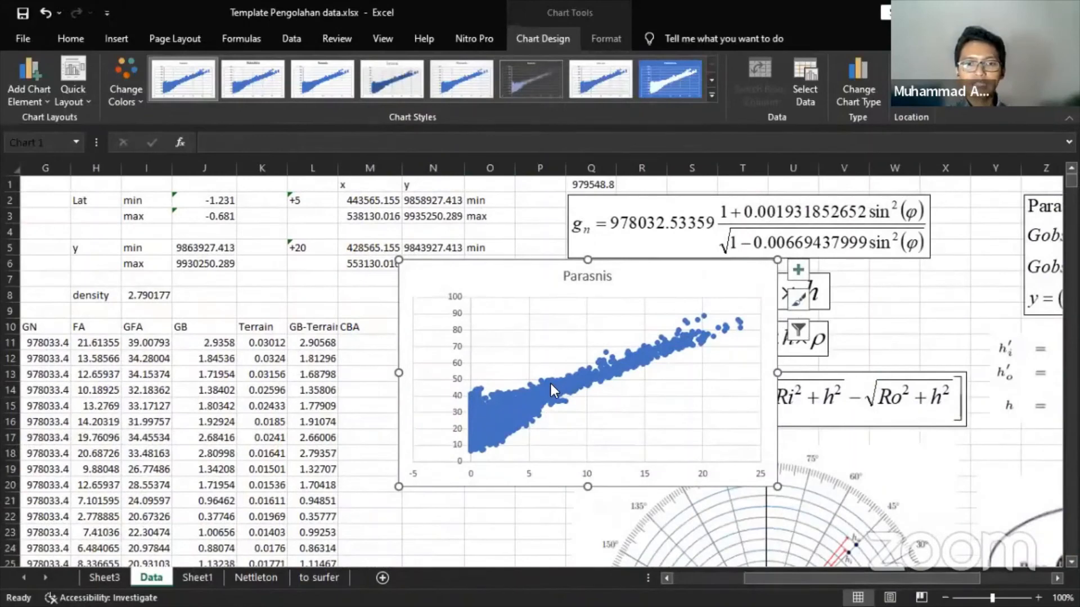
- Add a linear trendline to the Parasnis series showing its equation and R² value
right_click(551, 383)
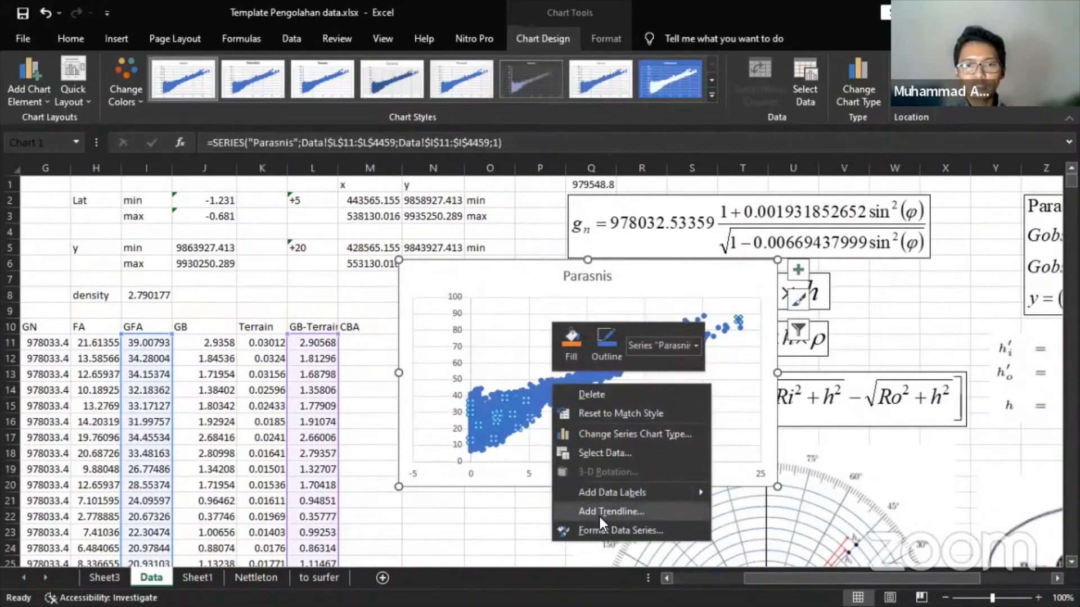
left_click(639, 513)
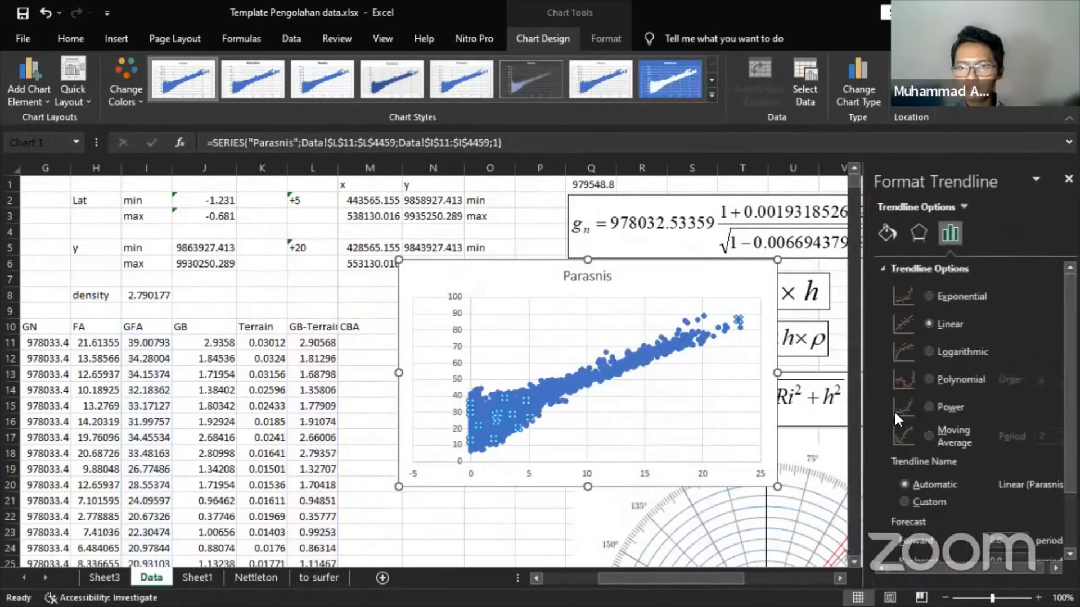
scroll(967, 308, "down", 3)
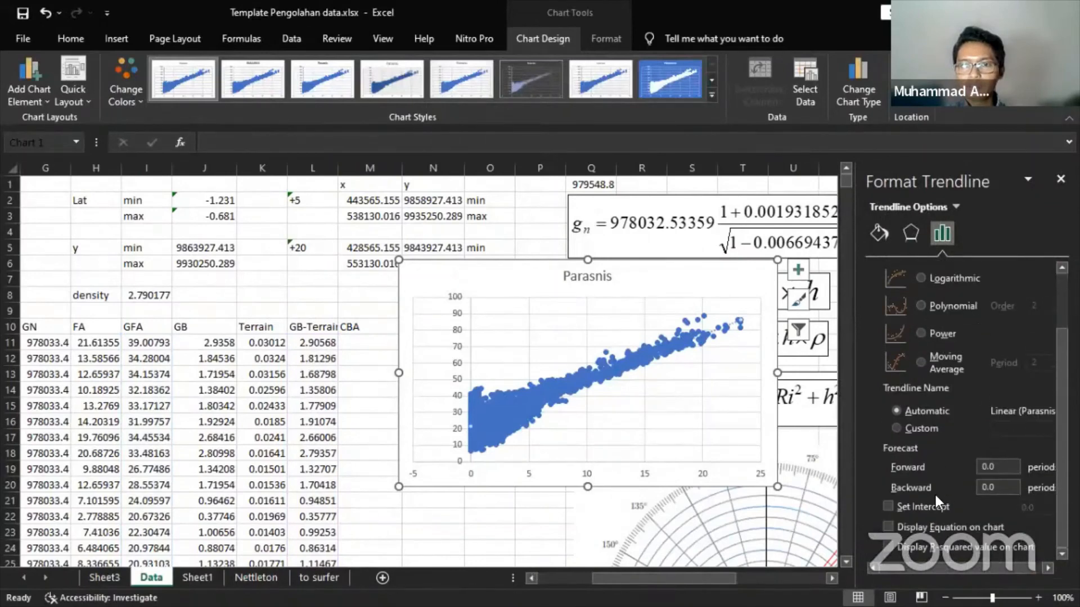
left_click(887, 528)
left_click(889, 549)
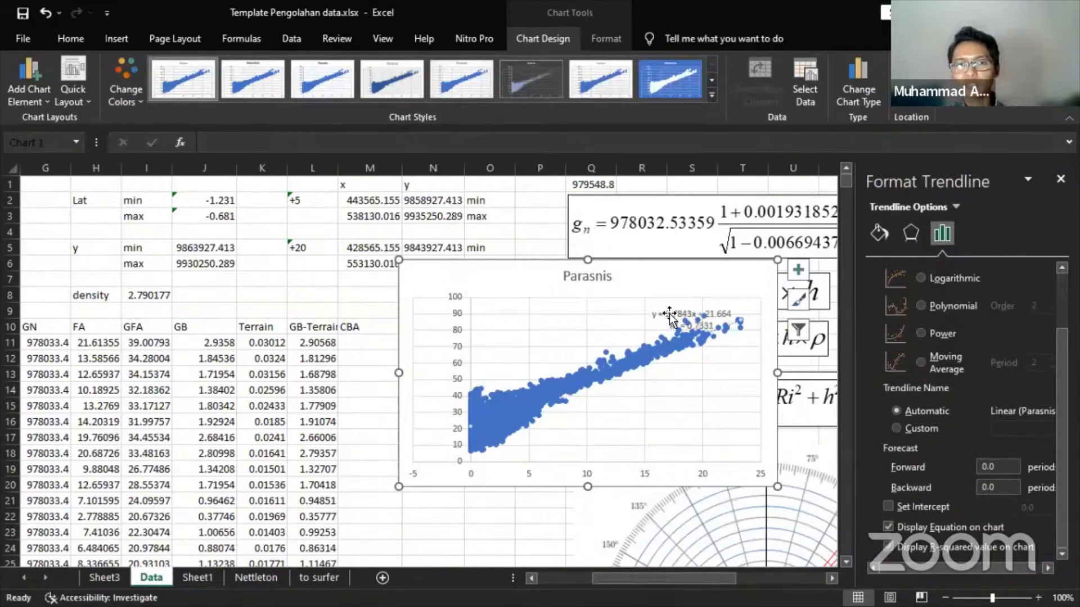
left_click_drag(644, 307, 573, 304)
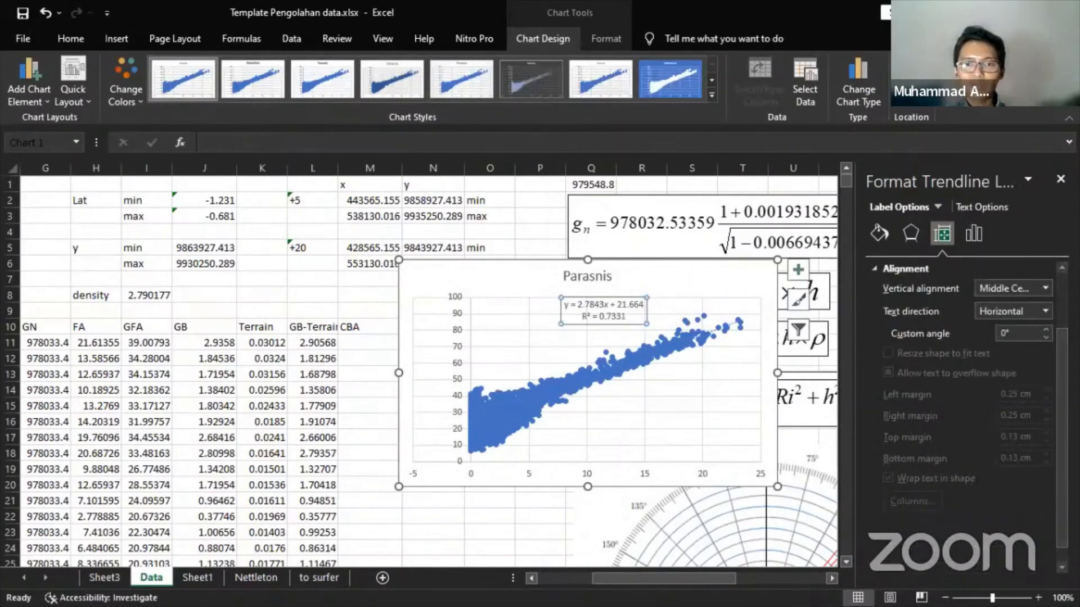
- Move the Parasnis chart below the FA formula and check the density formula in I8
left_click(1060, 179)
left_click_drag(640, 277, 800, 311)
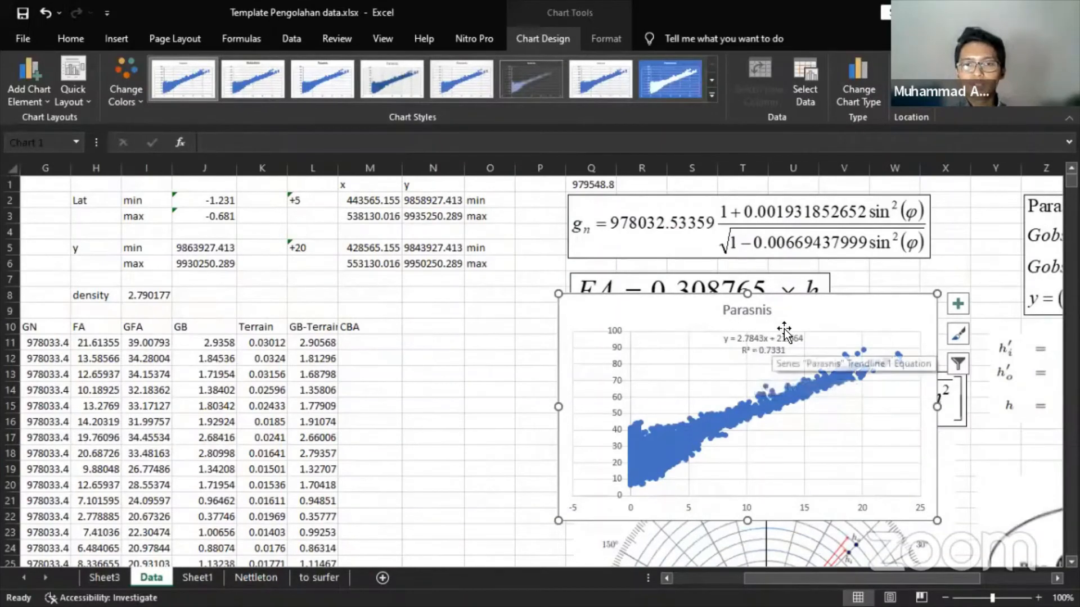
left_click_drag(799, 328, 799, 350)
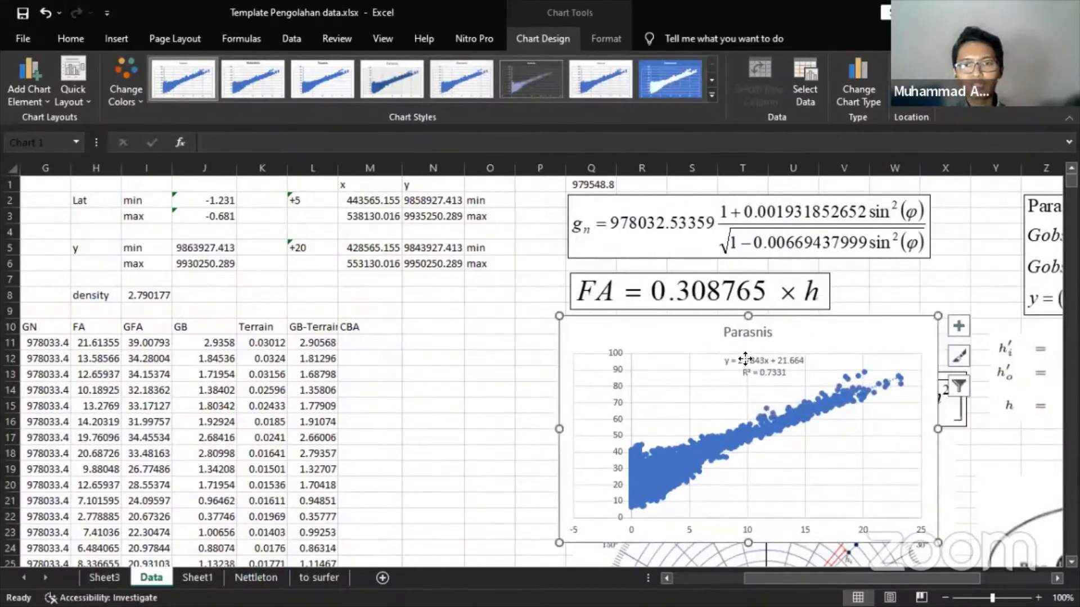
left_click(770, 363)
double_click(749, 360)
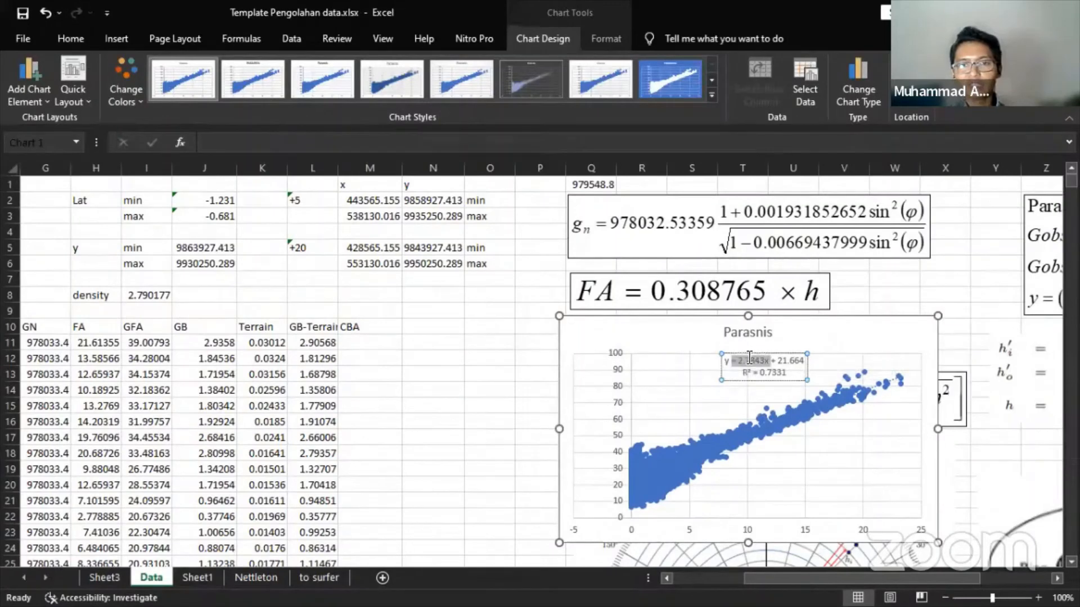
left_click(741, 362)
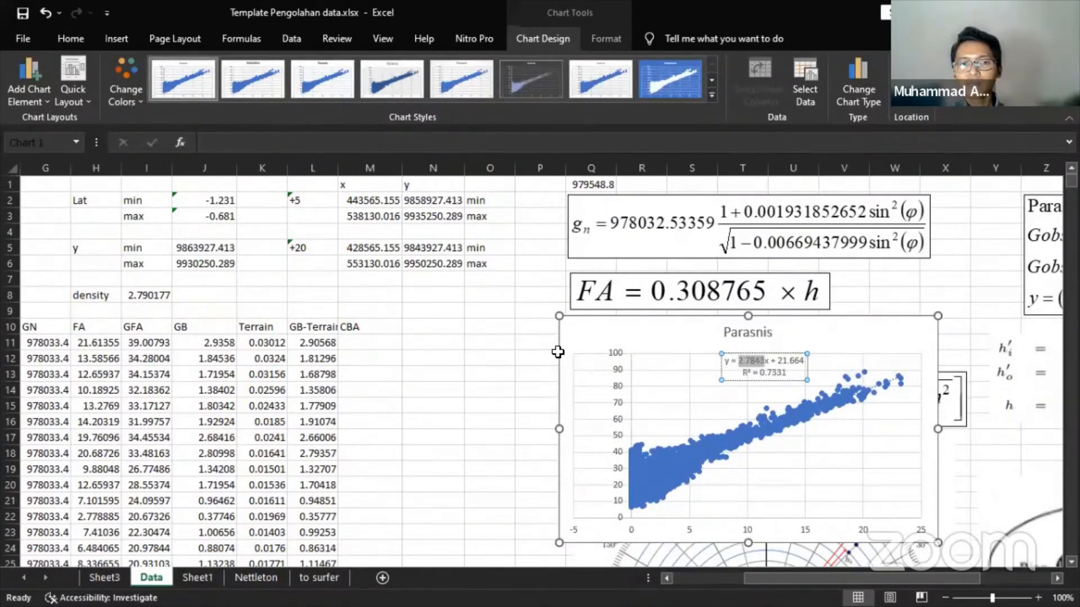
left_click(497, 325)
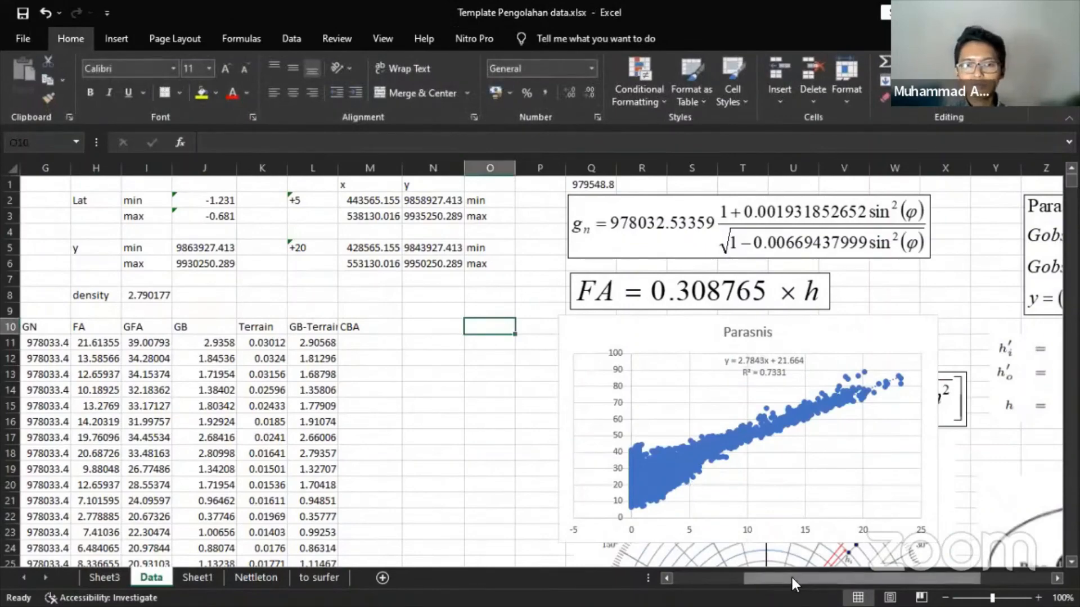
left_click_drag(794, 581, 713, 581)
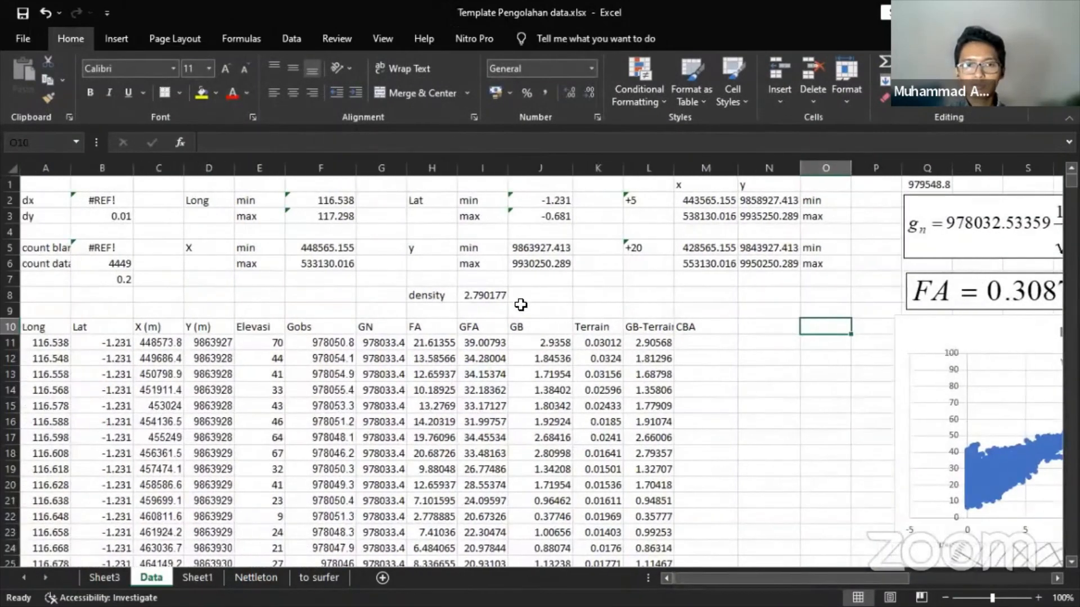
left_click(480, 296)
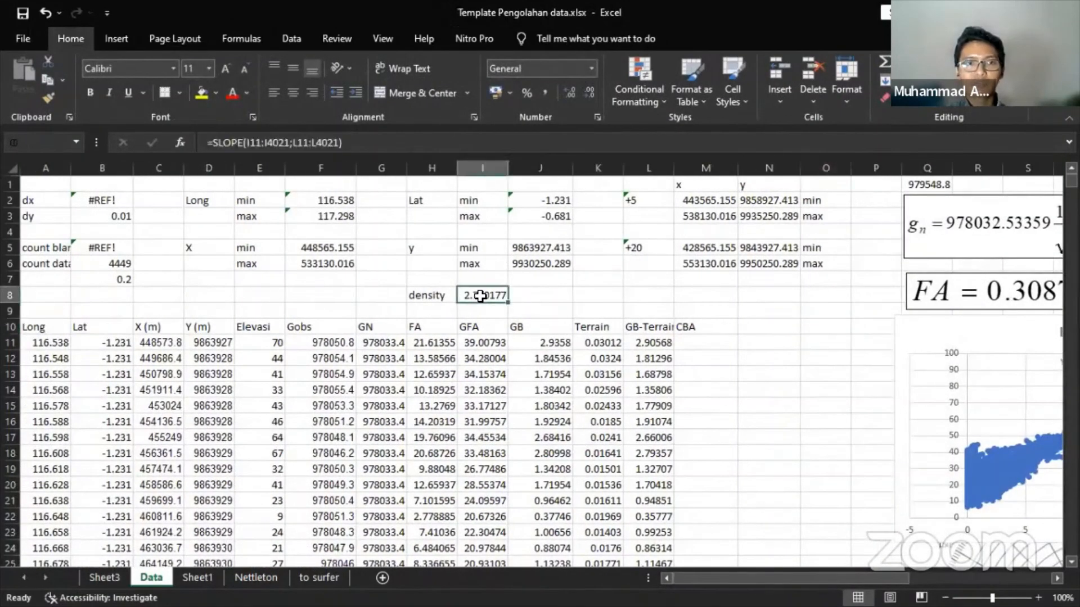
left_click(282, 140)
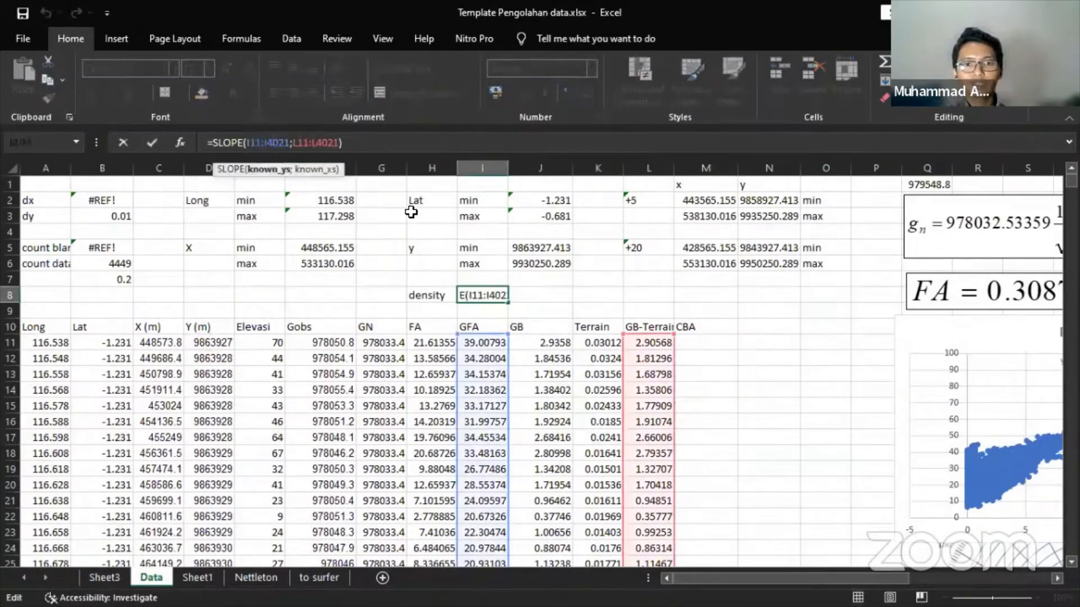
- Enter =SLOPE(I11:I4459;L11:L4459) in I8, giving density 2.784324
key("Escape")
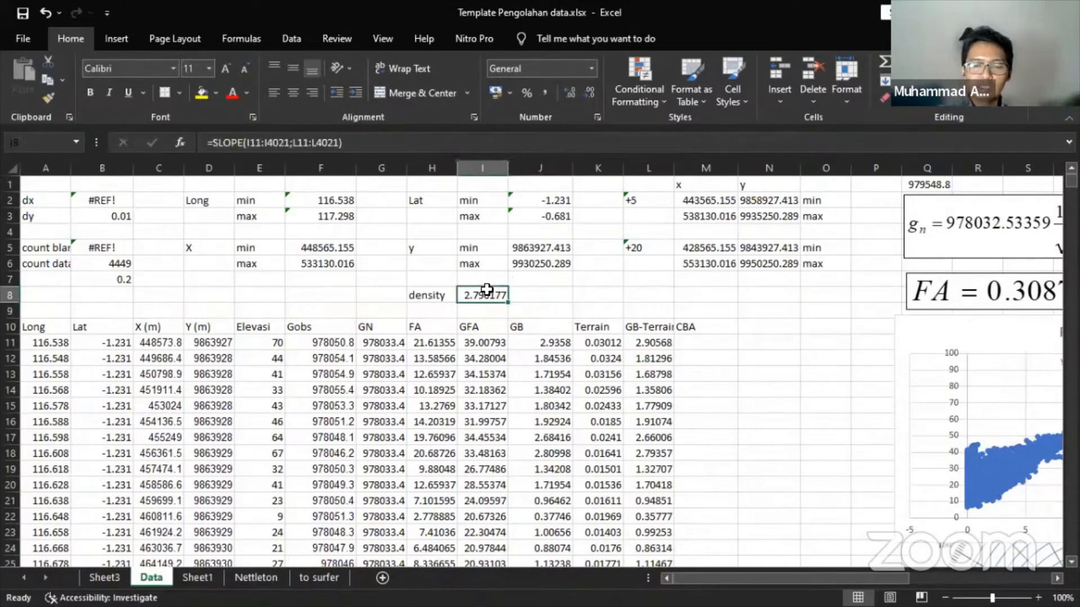
type("=slop")
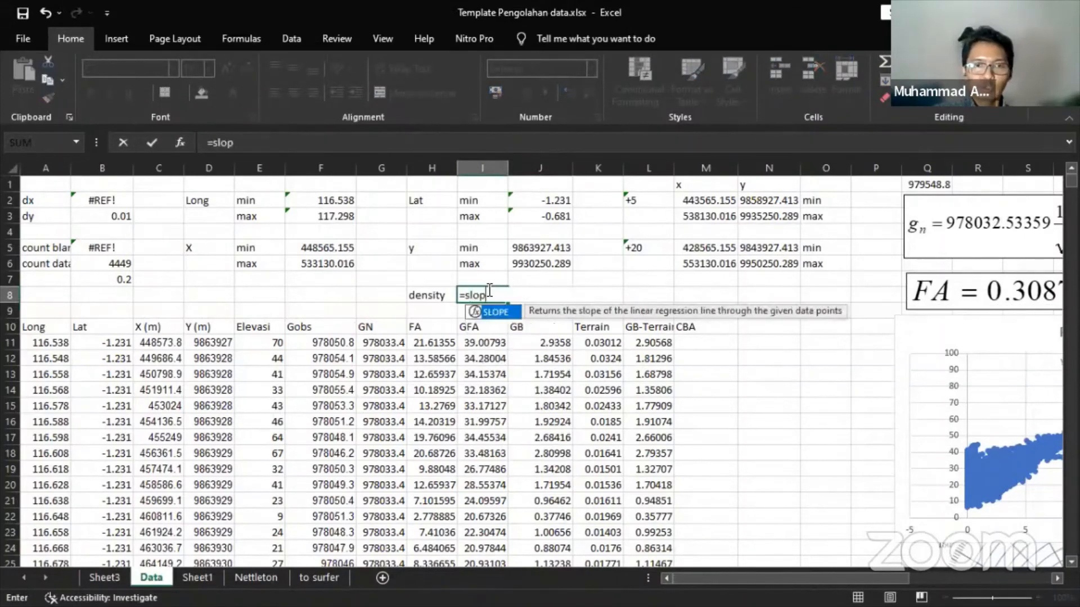
key("Tab")
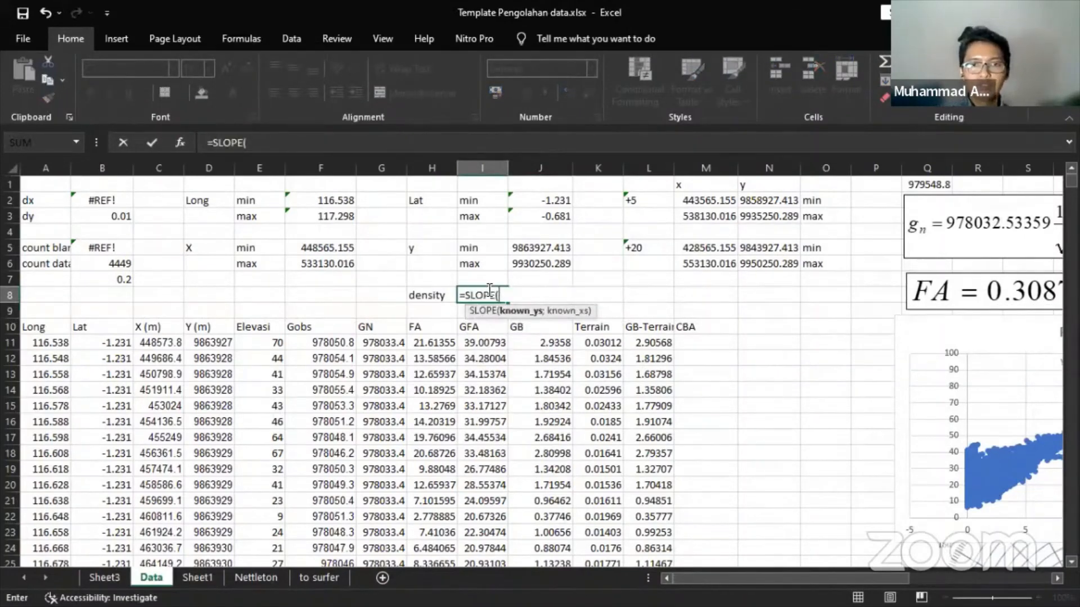
key("Down")
key("Down")
key("Down")
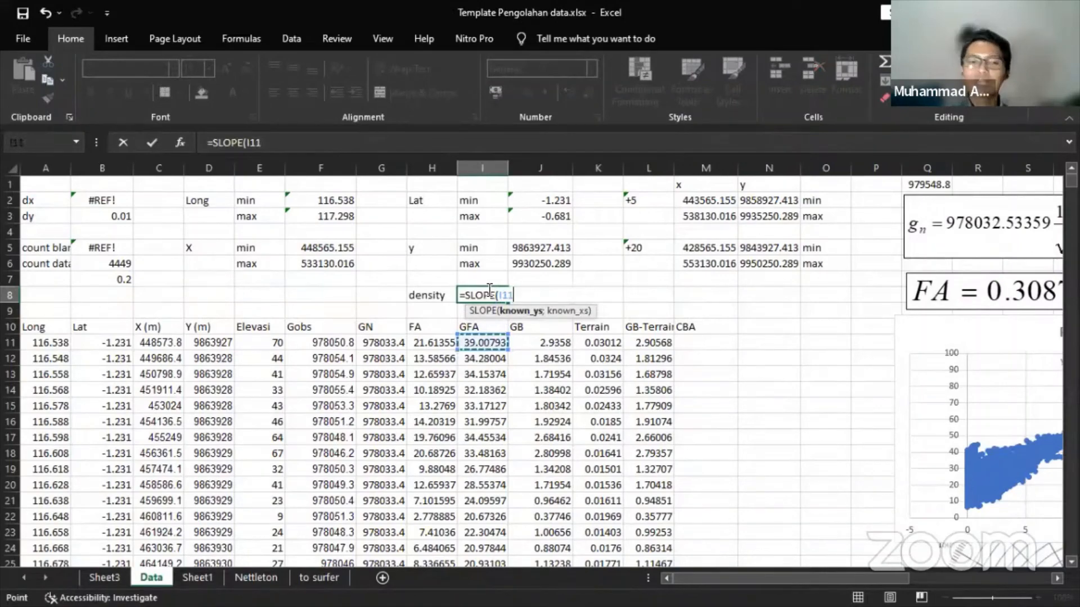
key("ctrl+shift+Down")
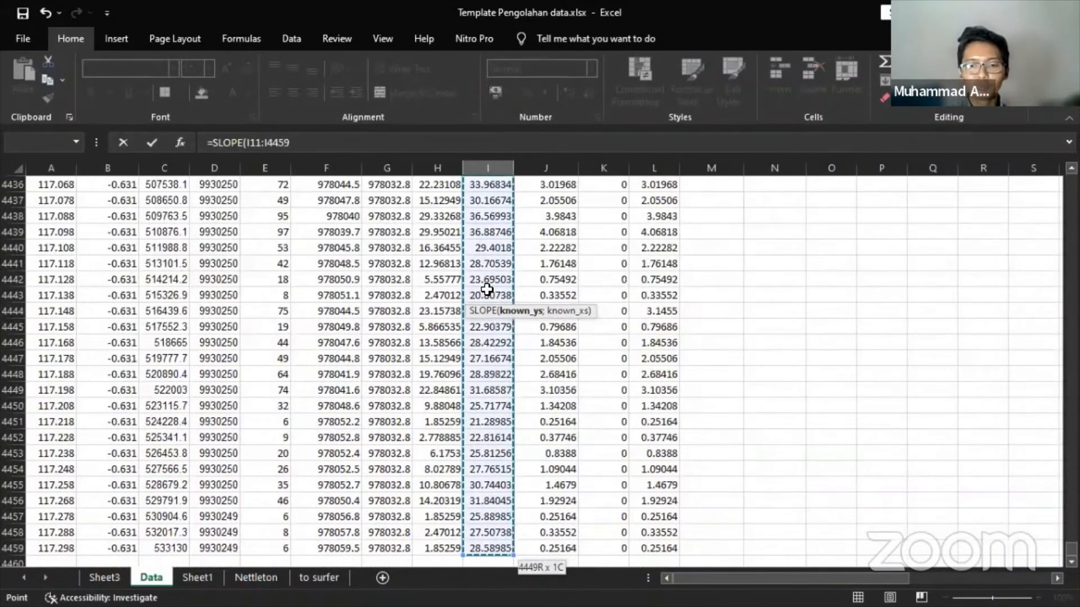
type(";")
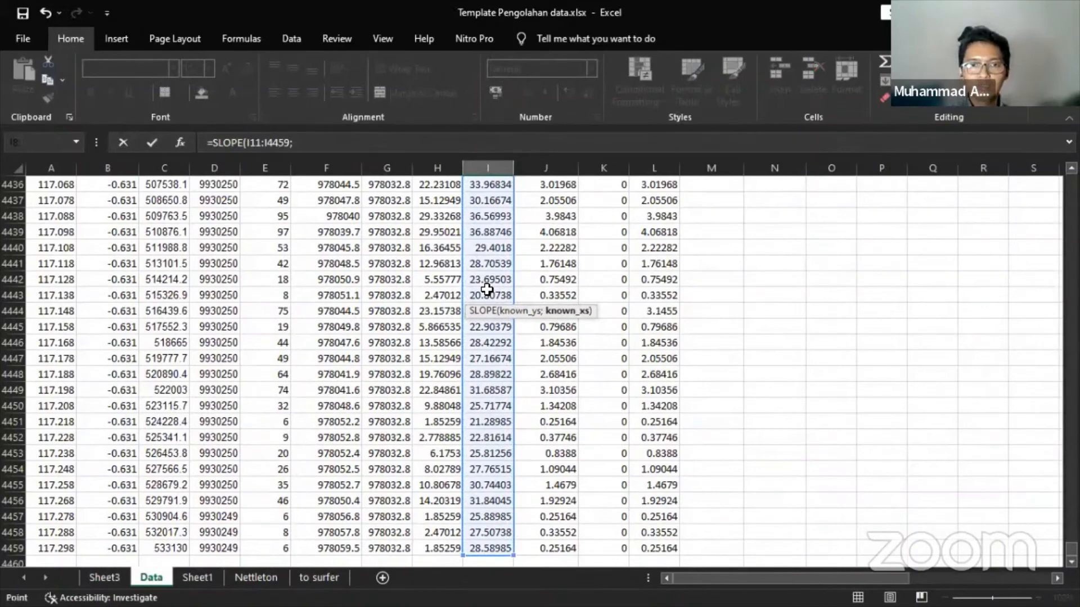
key("Right")
key("Right")
key("Right")
key("Down")
key("Down")
key("Down")
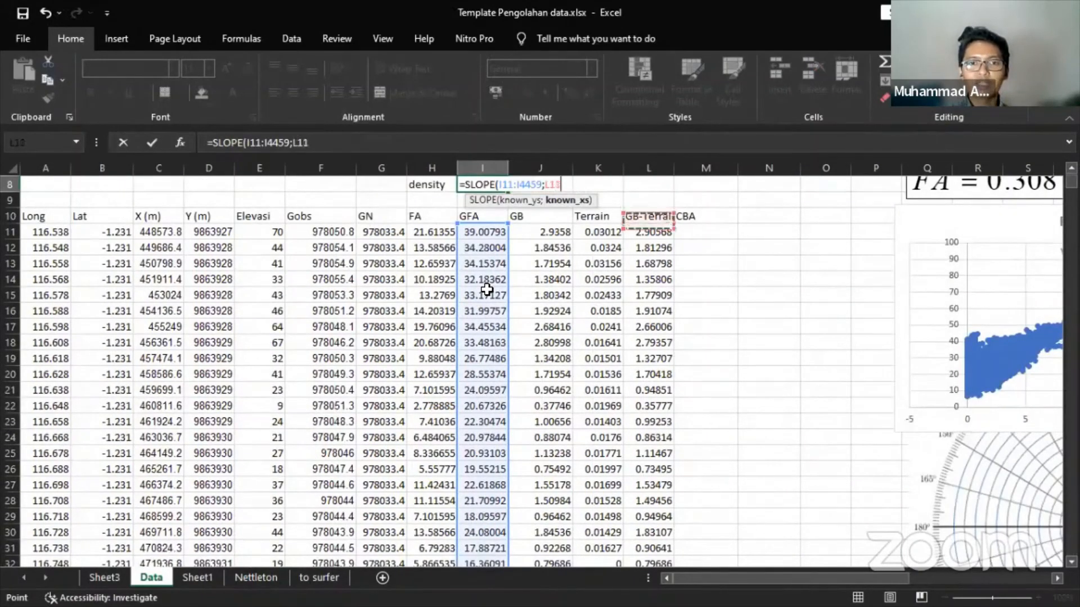
key("ctrl+shift+Down")
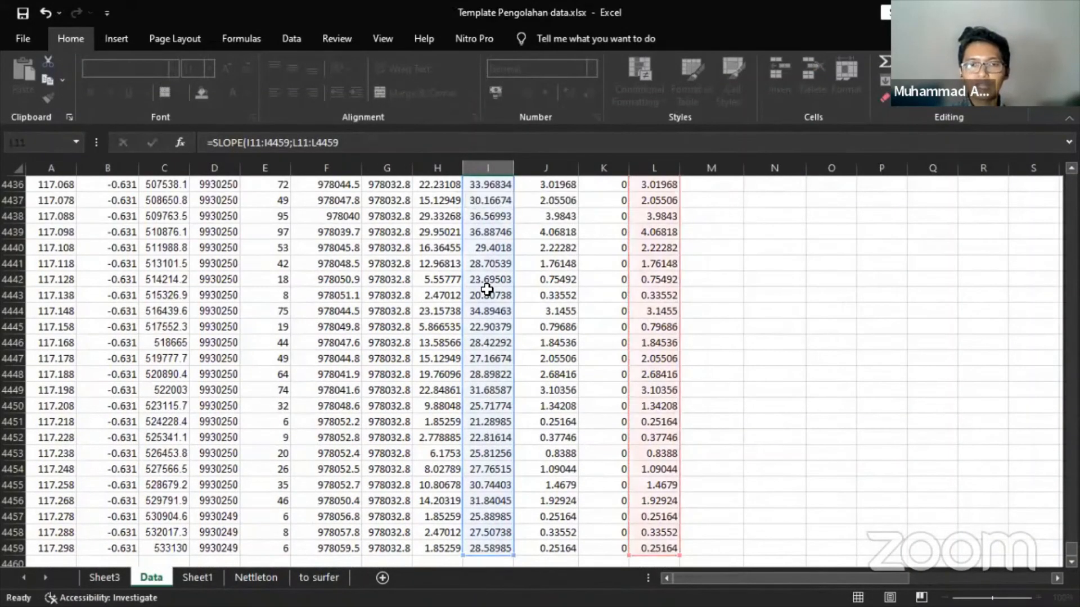
key("Return")
scroll(488, 284, "up", 3)
key("Up")
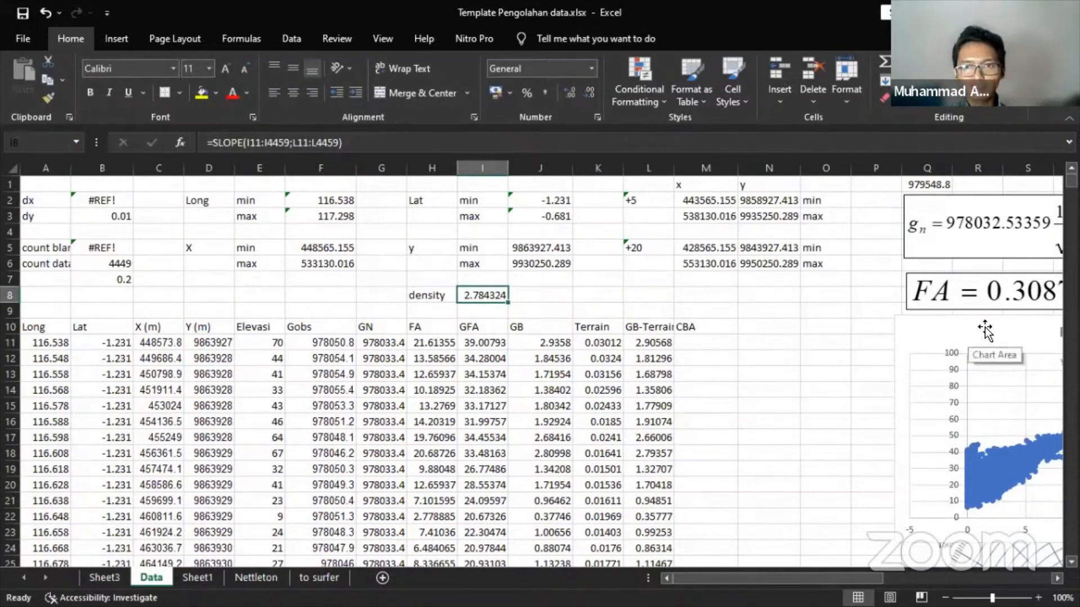
left_click_drag(985, 330, 585, 258)
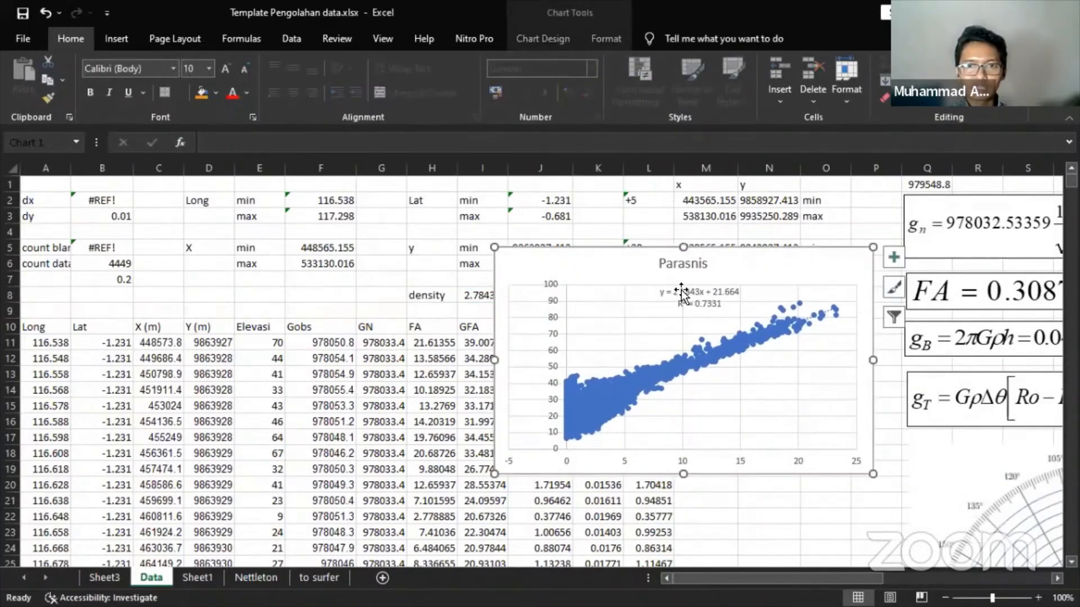
left_click_drag(557, 265, 587, 262)
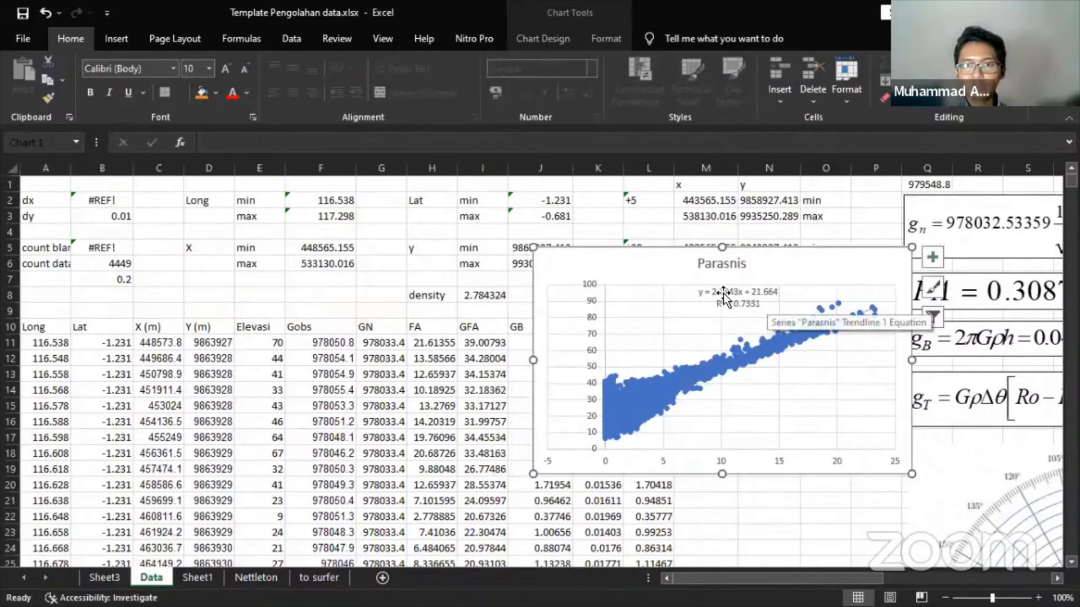
left_click_drag(566, 259, 957, 309)
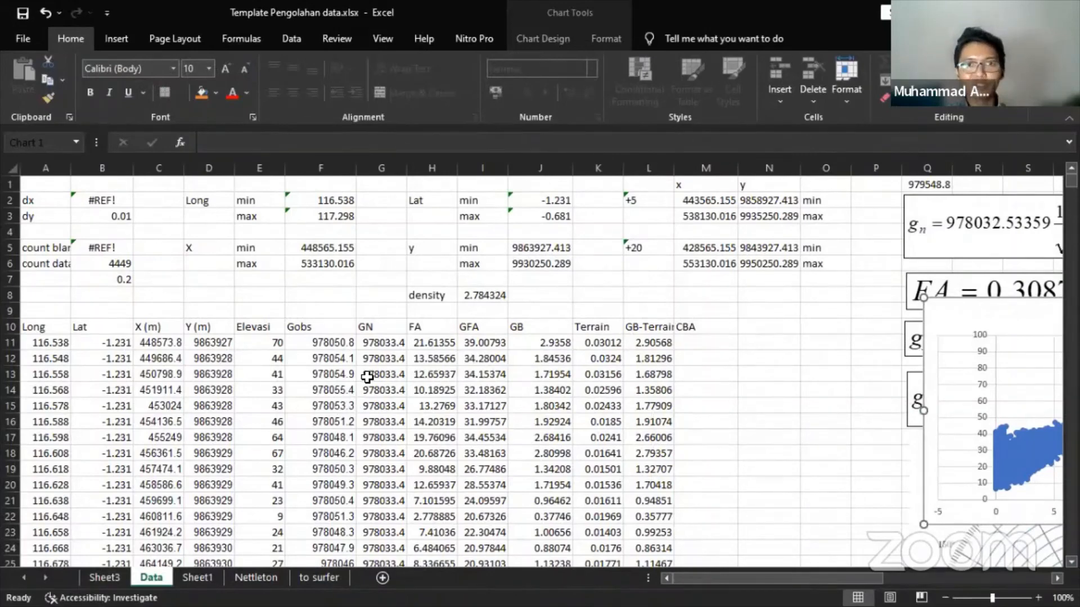
left_click(257, 577)
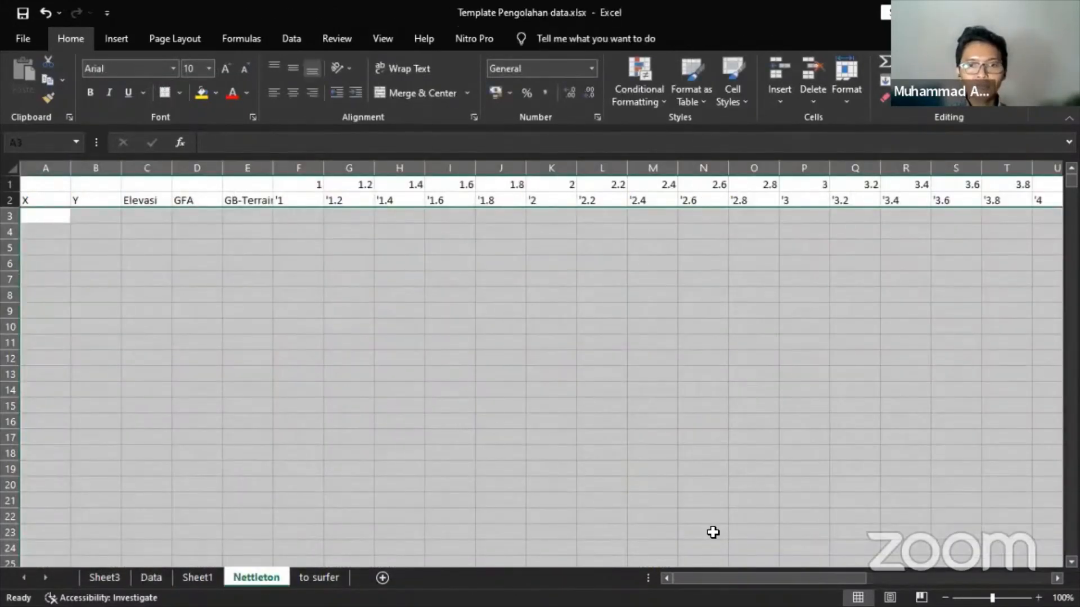
left_click(151, 577)
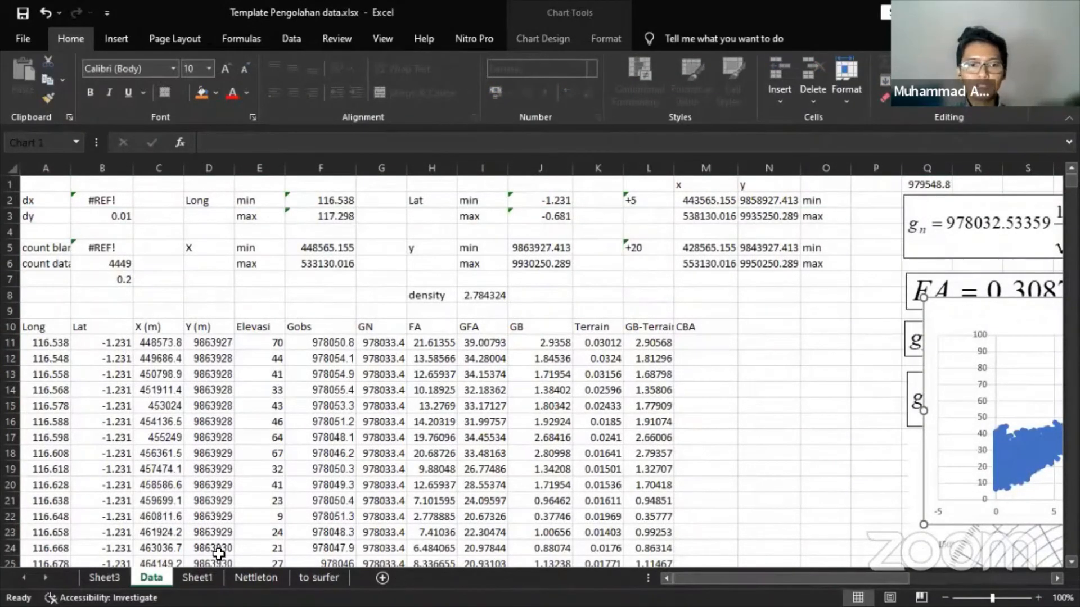
- Copy the X and Y columns Data!C11:D4459 into the Nettleton sheet at A3
left_click(151, 344)
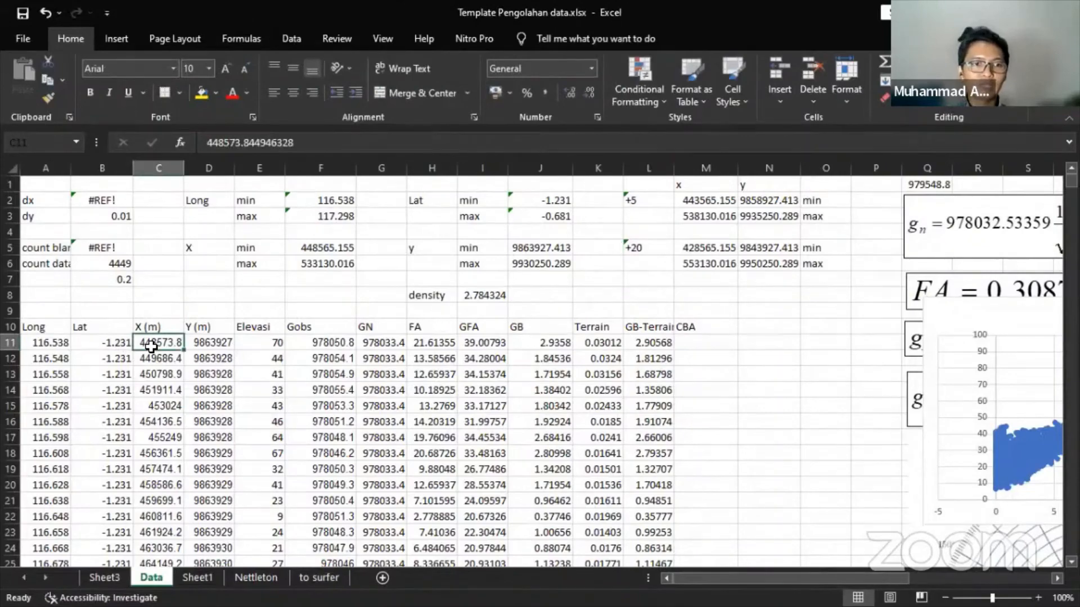
key("shift+Right")
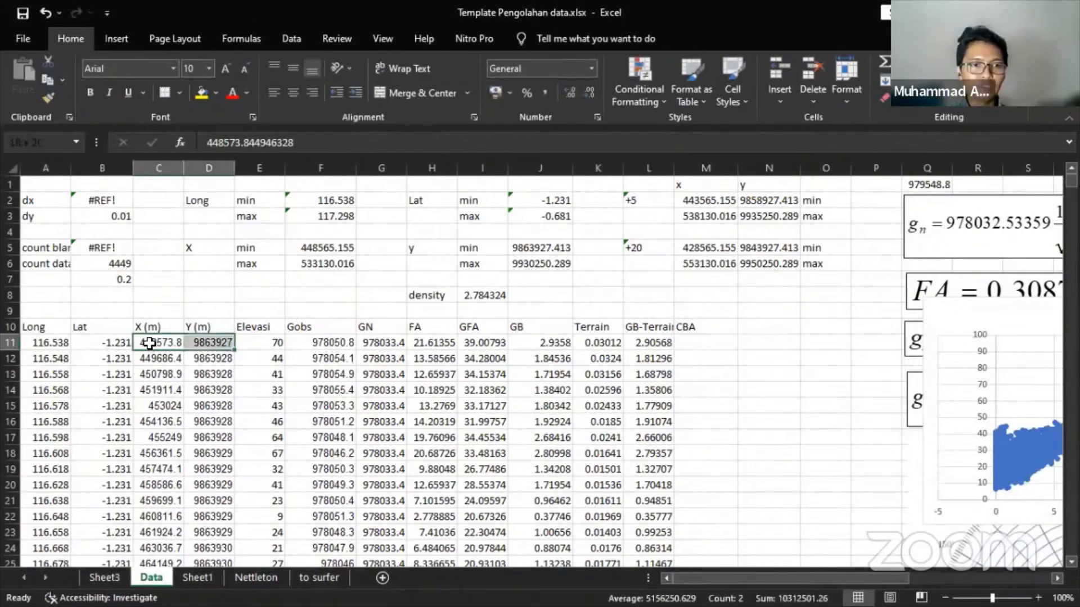
key("ctrl+shift+Down")
key("ctrl+c")
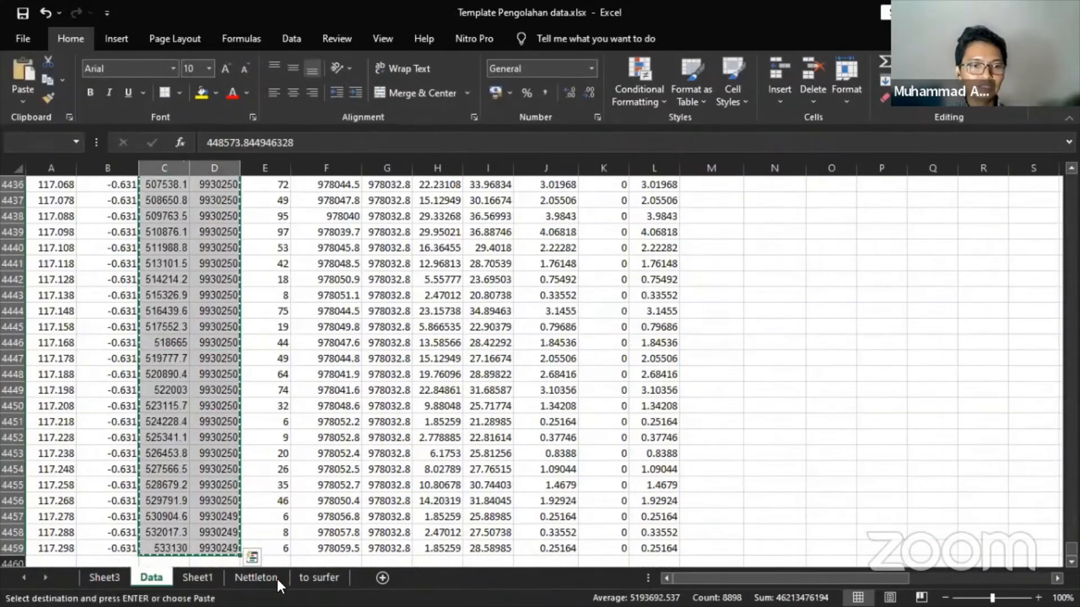
key("ctrl+Page_Down")
key("ctrl+Page_Down")
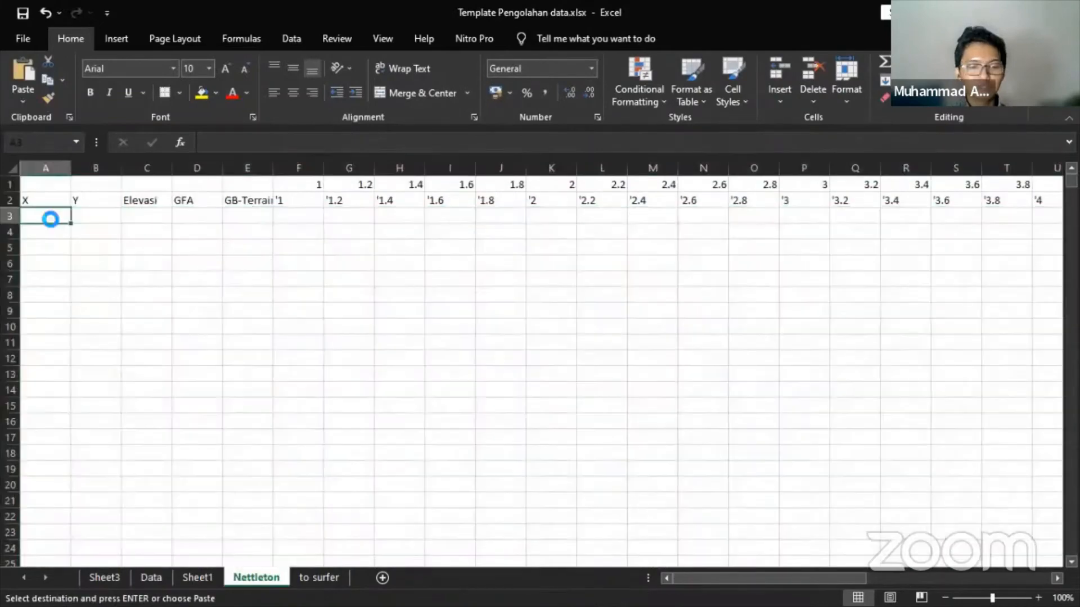
key("ctrl+v")
- Link Nettleton C3 to the first Elevasi value with =Data!E11
left_click(139, 220)
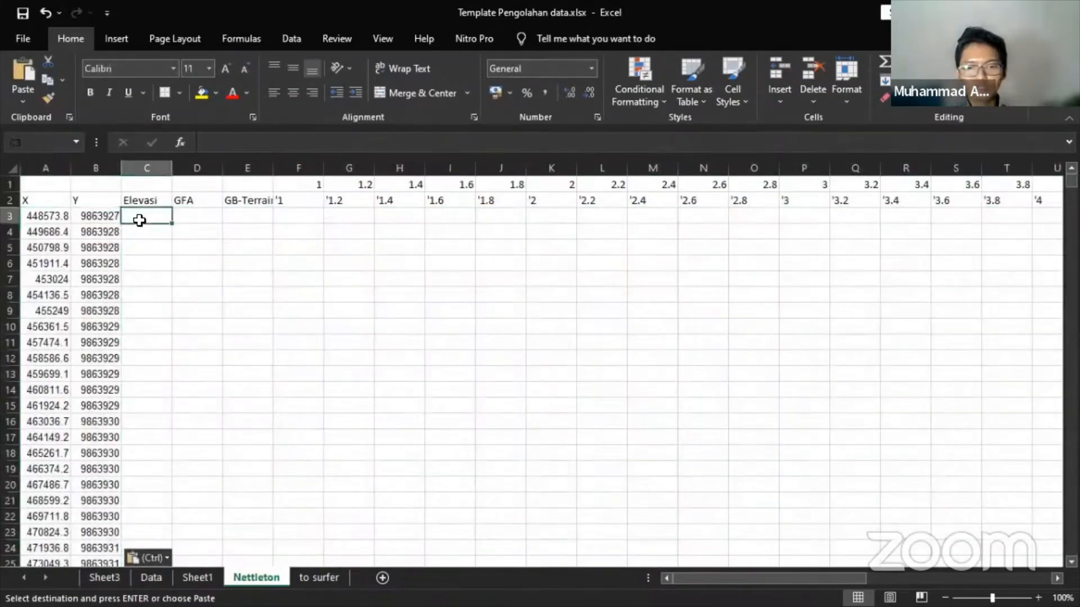
type("=")
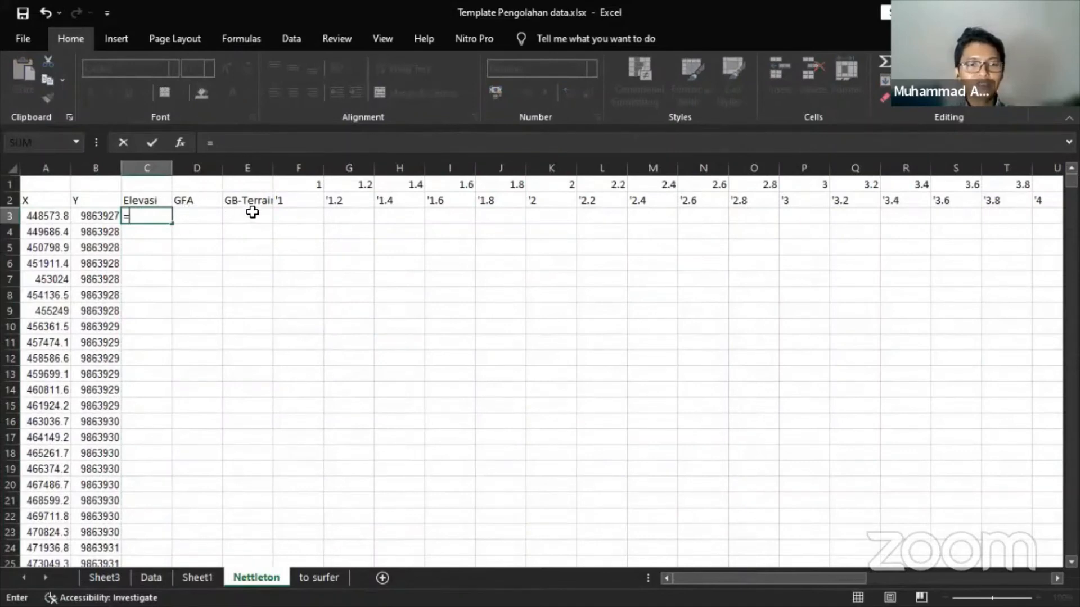
left_click(156, 579)
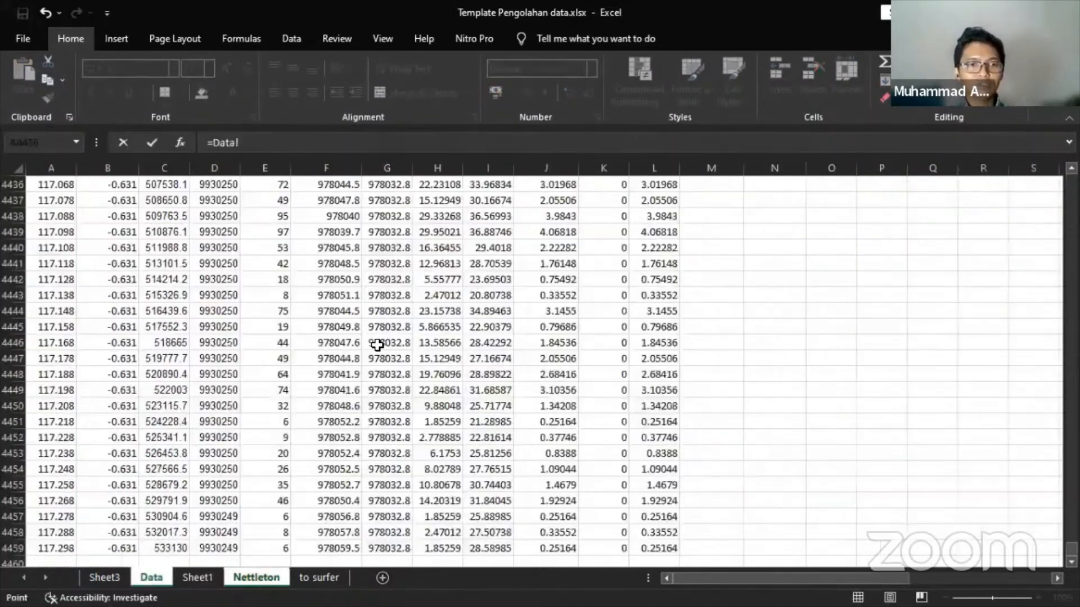
left_click(267, 547)
key("ctrl+shift+Up")
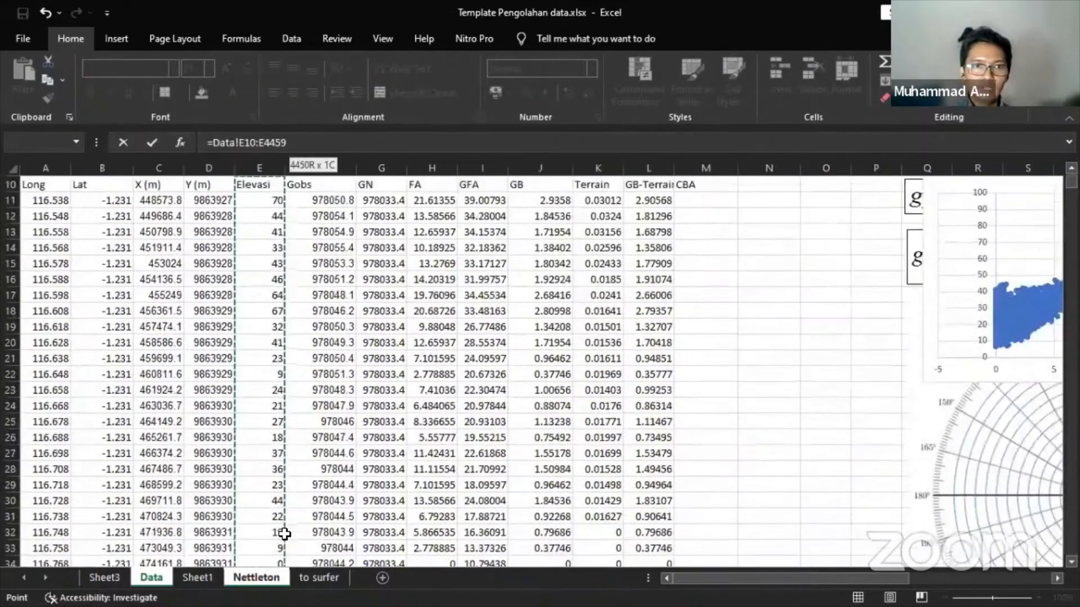
key("shift+Down")
key("ctrl+Down")
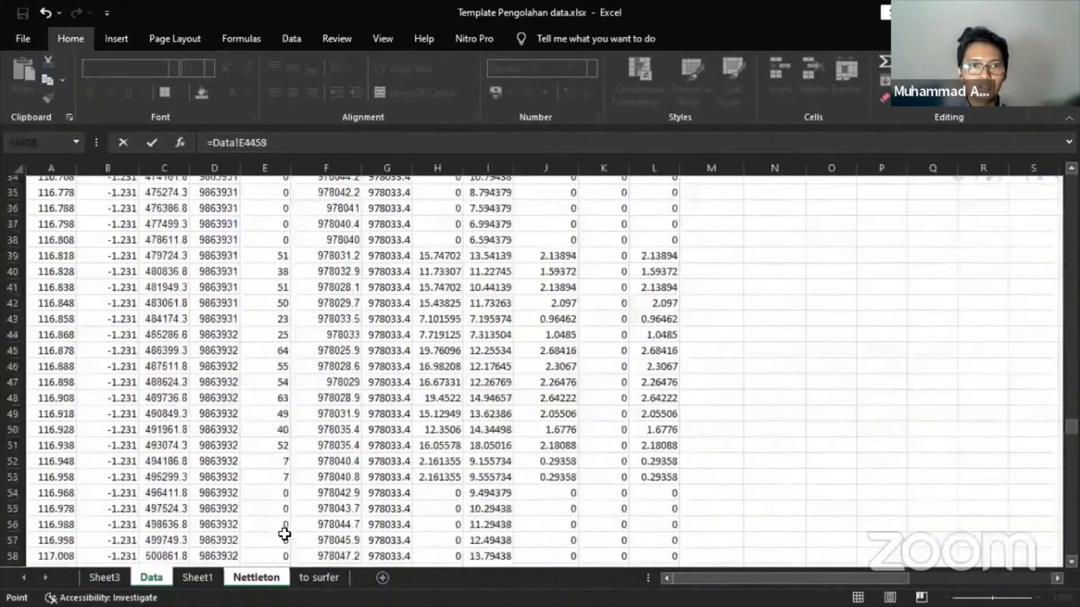
key("ctrl+Up")
key("Down")
key("Return")
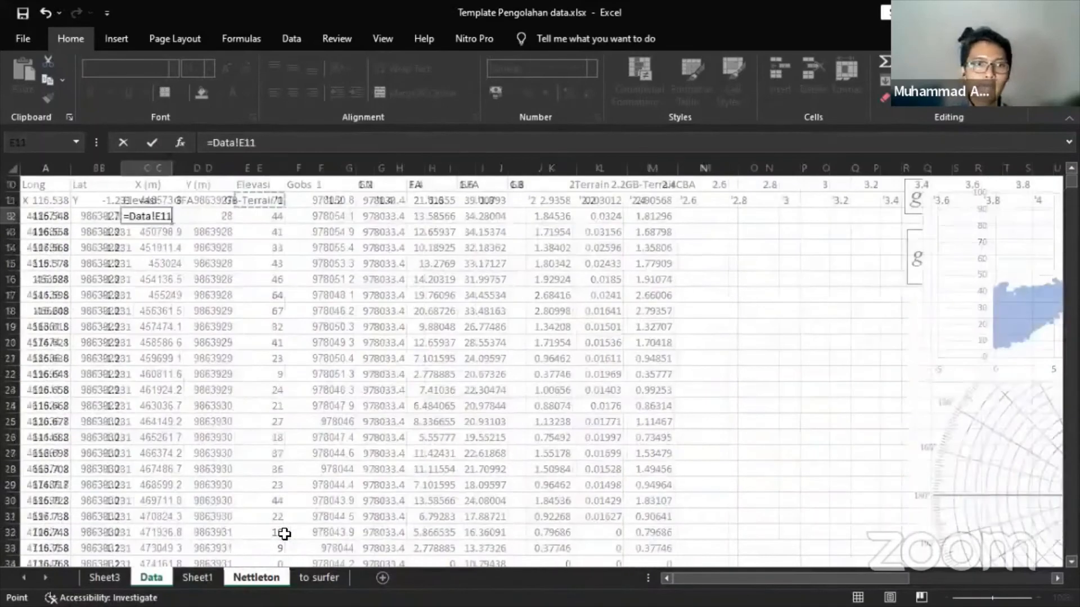
- Enter =Data!I11 and =Data!L11 in D3:E3, then fill C3:E3 down all rows
left_click(203, 214)
type("=")
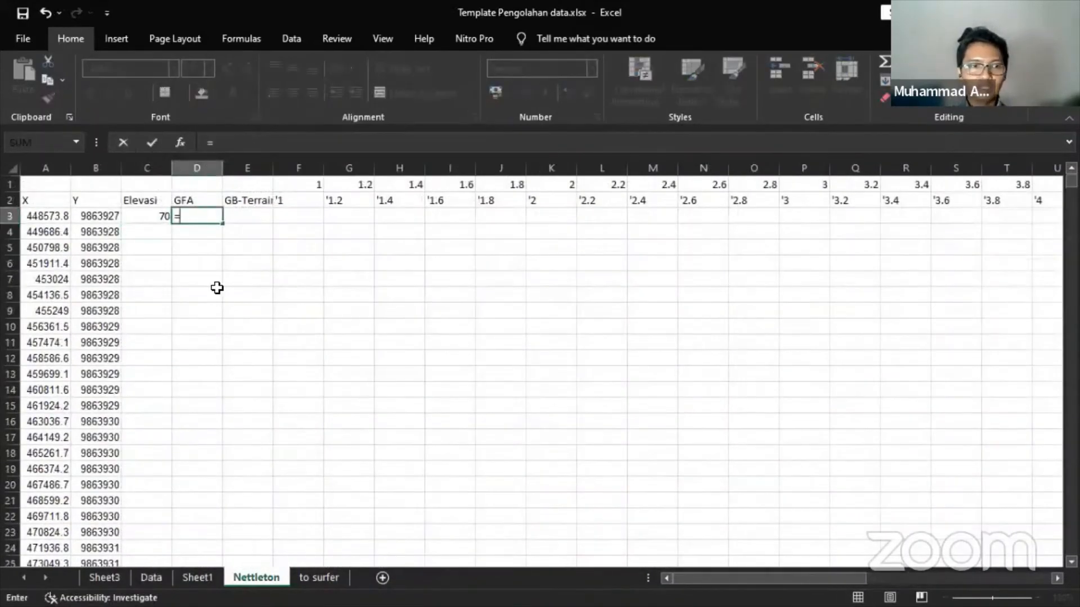
left_click(163, 577)
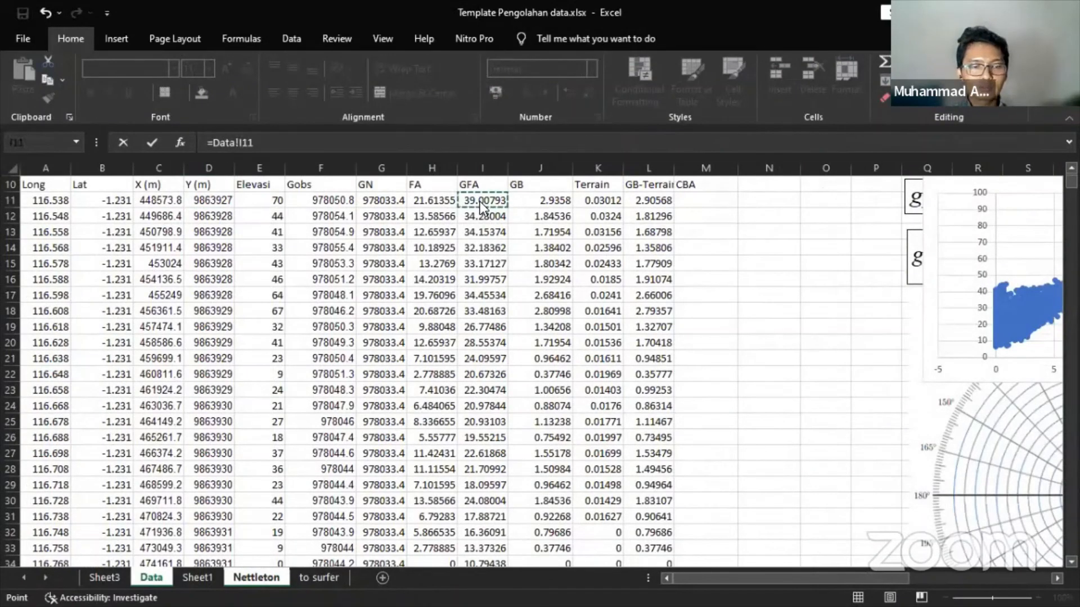
key("Tab")
type("=")
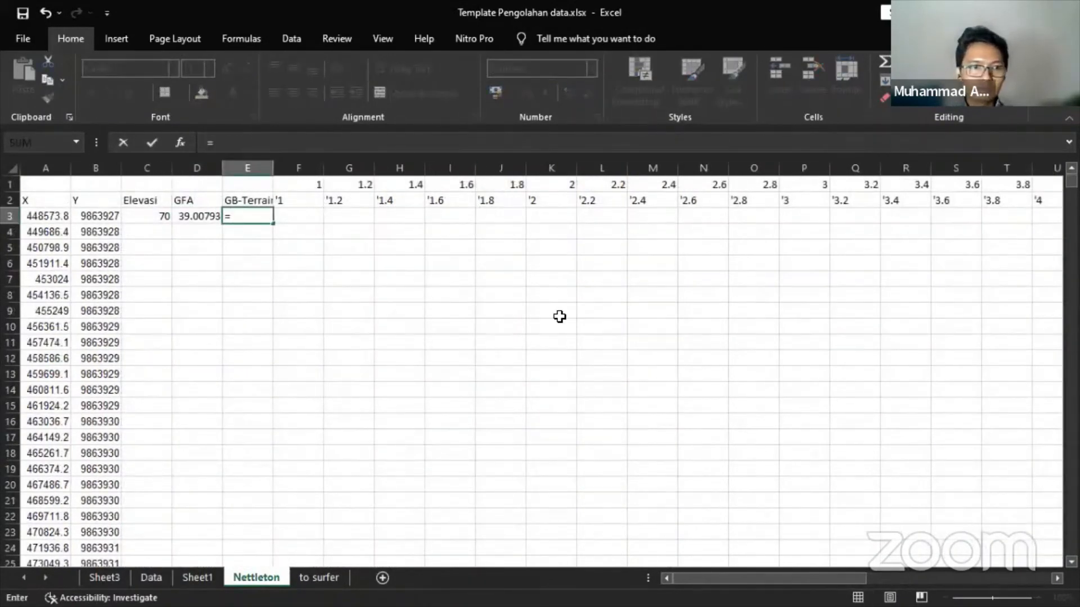
left_click(151, 577)
left_click(633, 205)
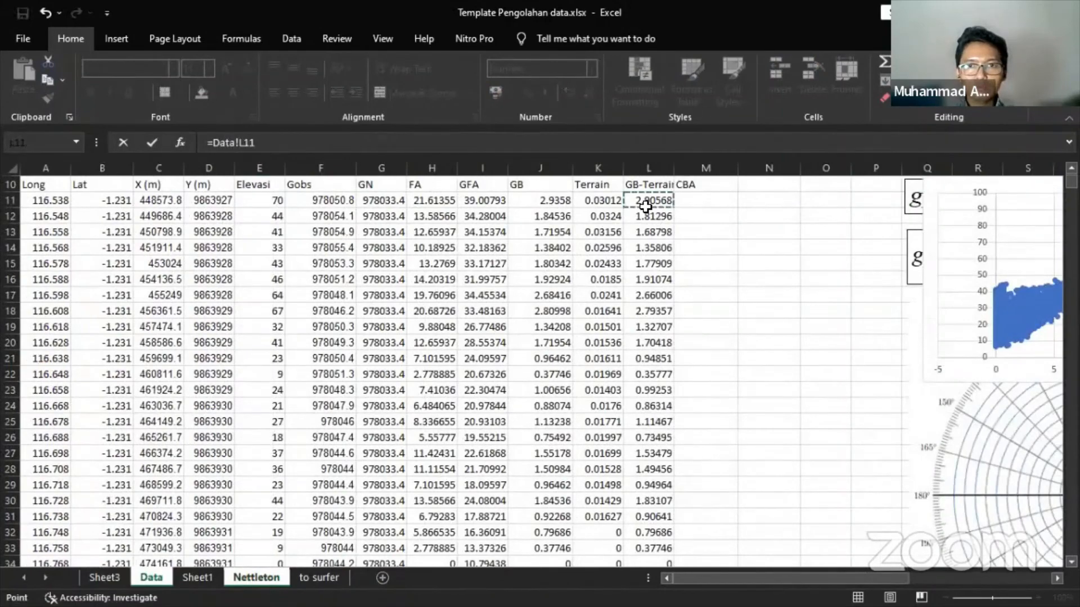
key("Return")
left_click_drag(161, 216, 245, 219)
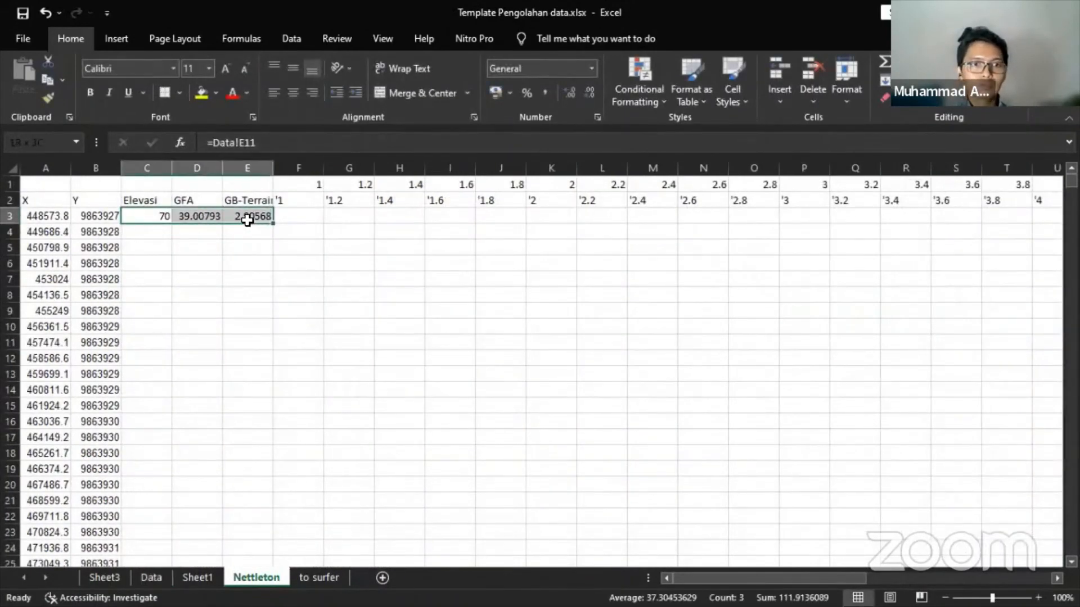
double_click(272, 224)
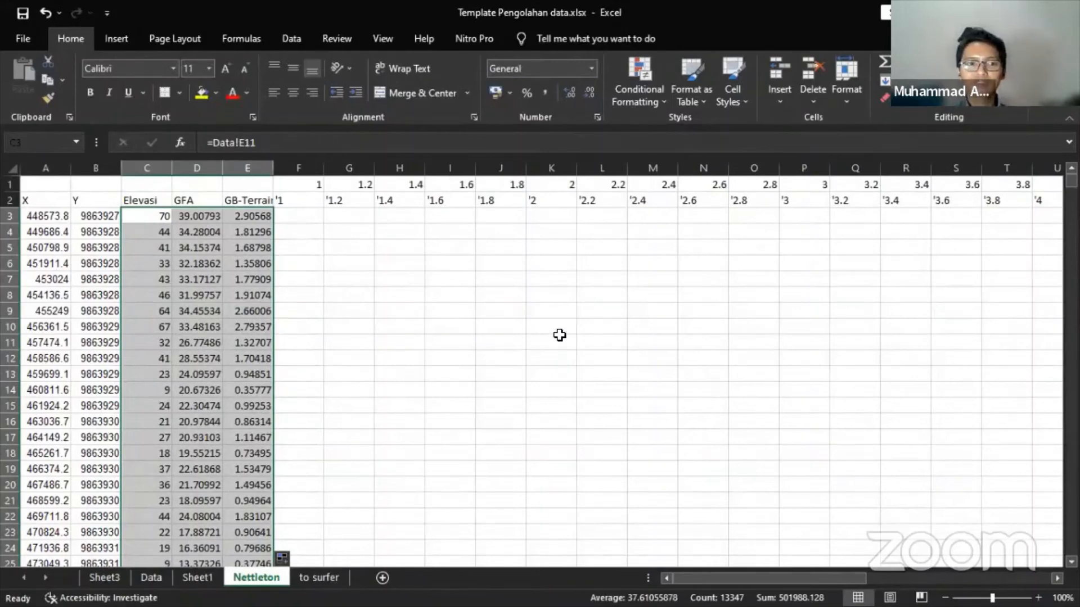
left_click_drag(785, 577, 960, 577)
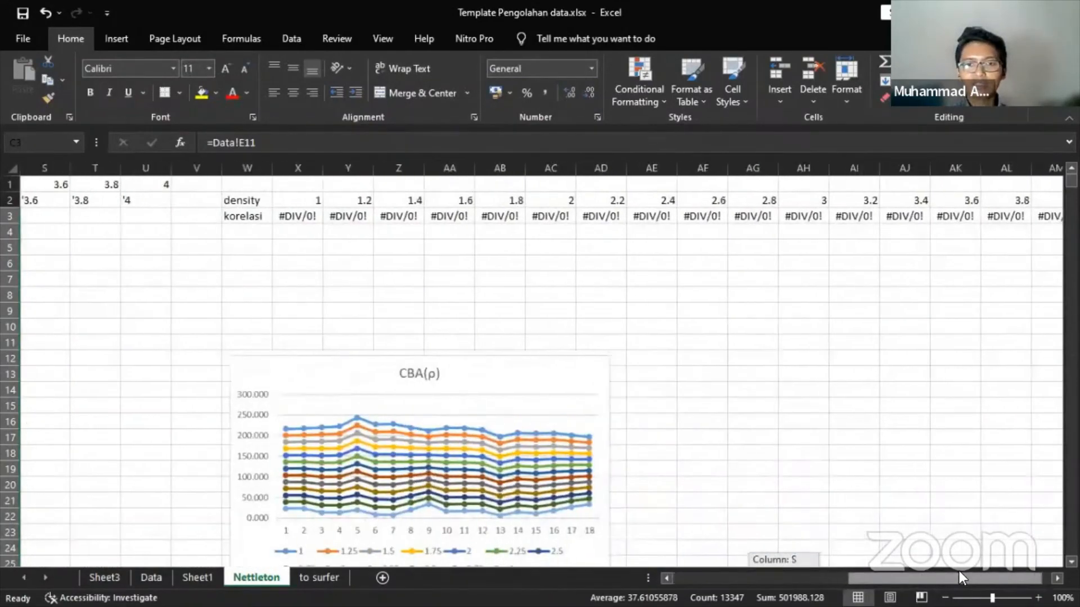
- Scroll the Nettleton sheet to review the CBA(ρ) and Elevasi charts, selecting the CBA(ρ) chart
scroll(603, 329, "down", 3)
scroll(603, 329, "up", 3)
scroll(602, 329, "down", 4)
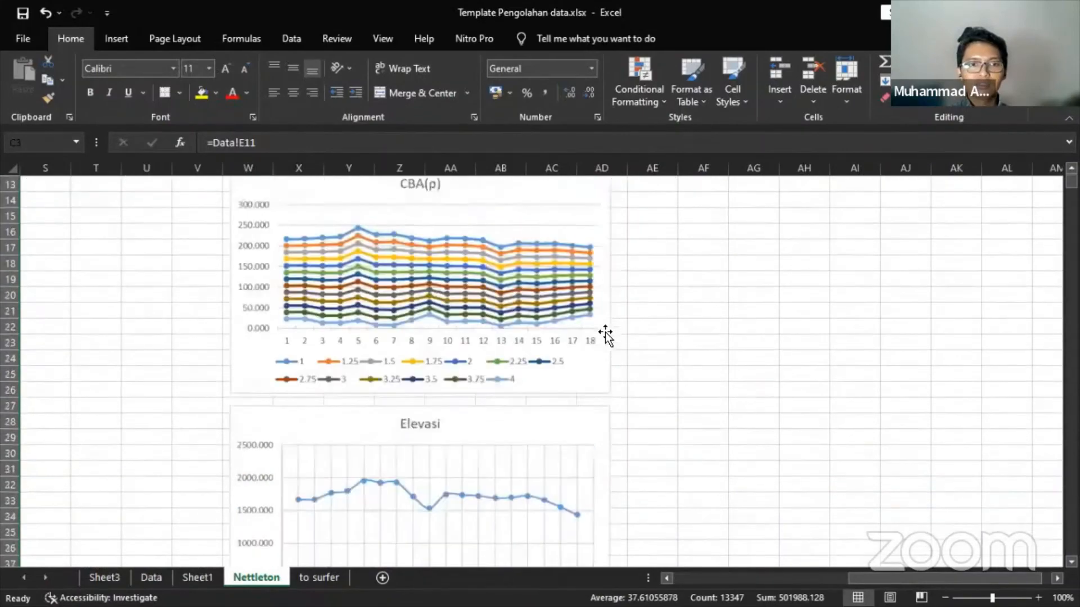
scroll(714, 410, "up", 4)
scroll(714, 410, "down", 5)
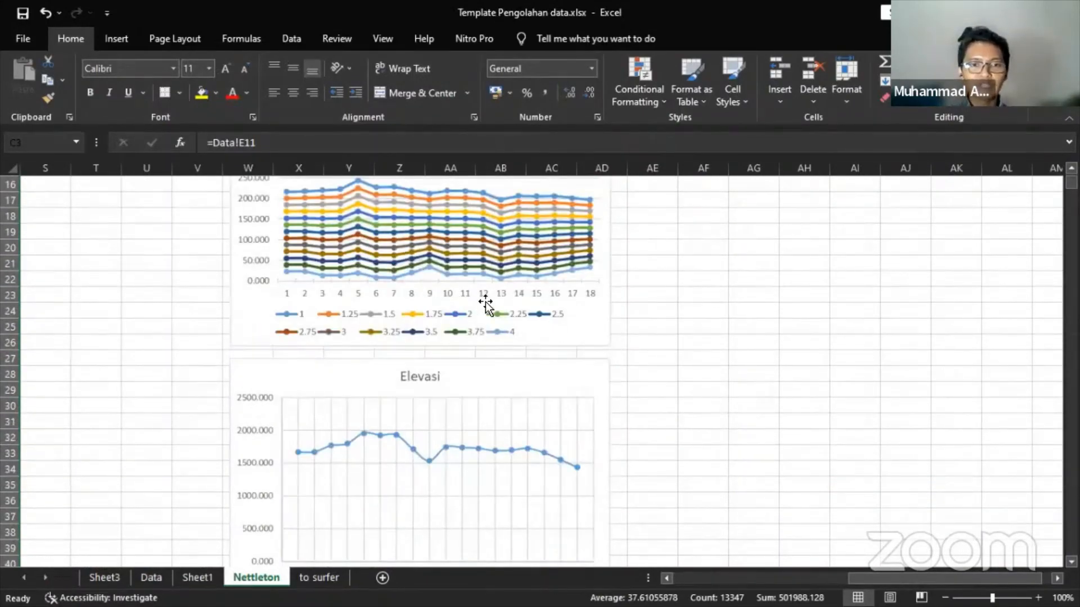
scroll(484, 304, "up", 1)
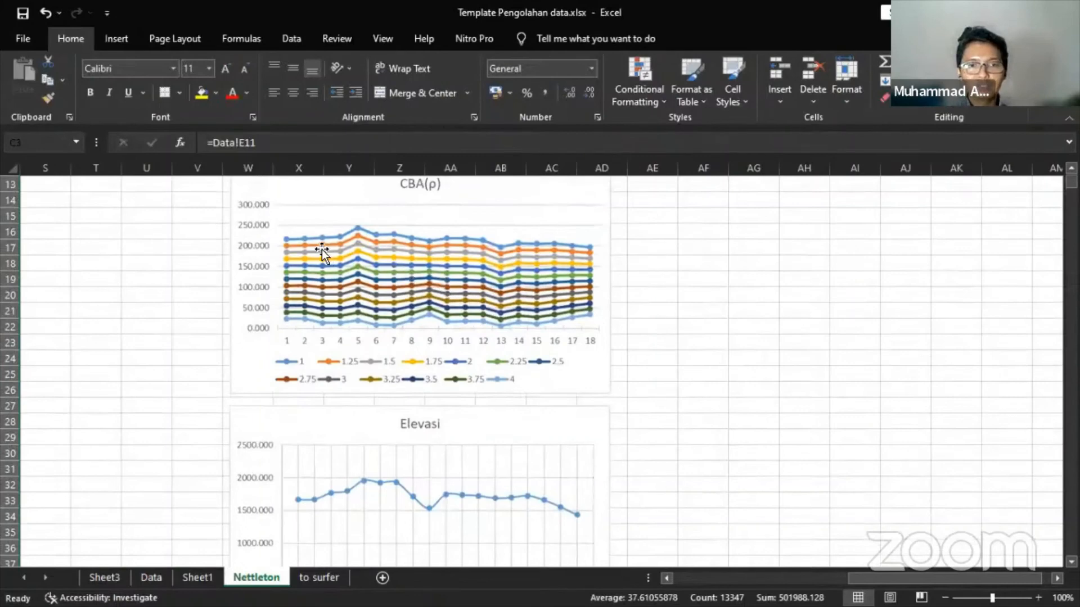
left_click(403, 213)
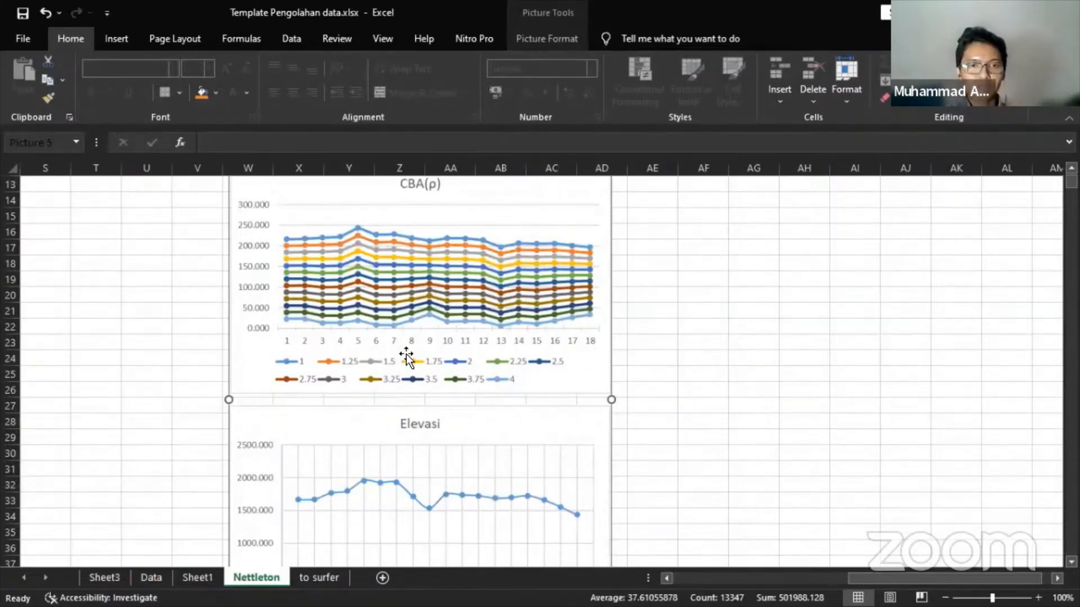
scroll(383, 430, "down", 1)
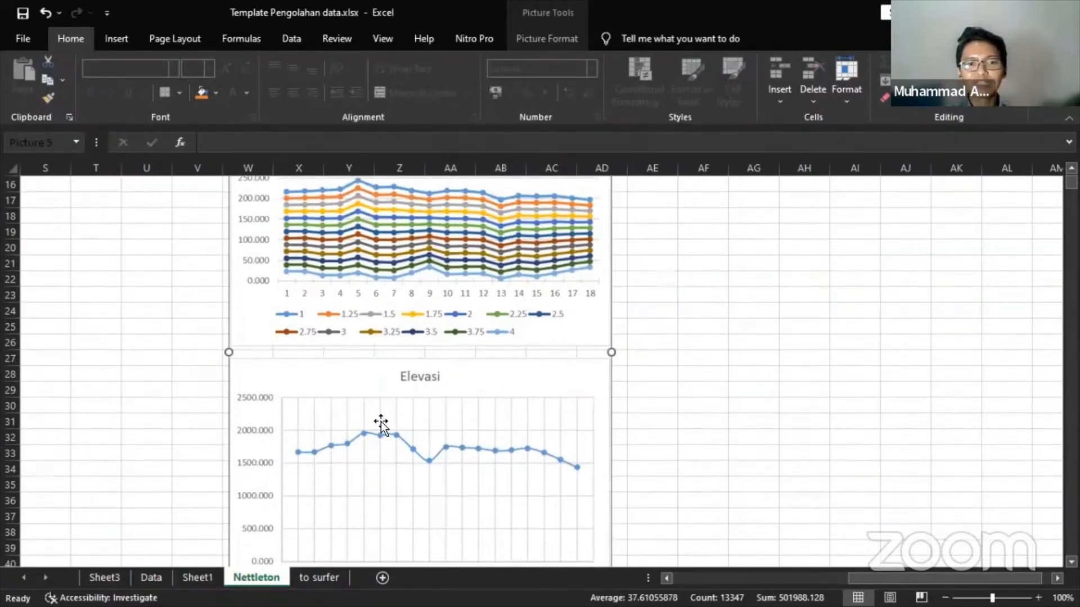
scroll(380, 405, "up", 1)
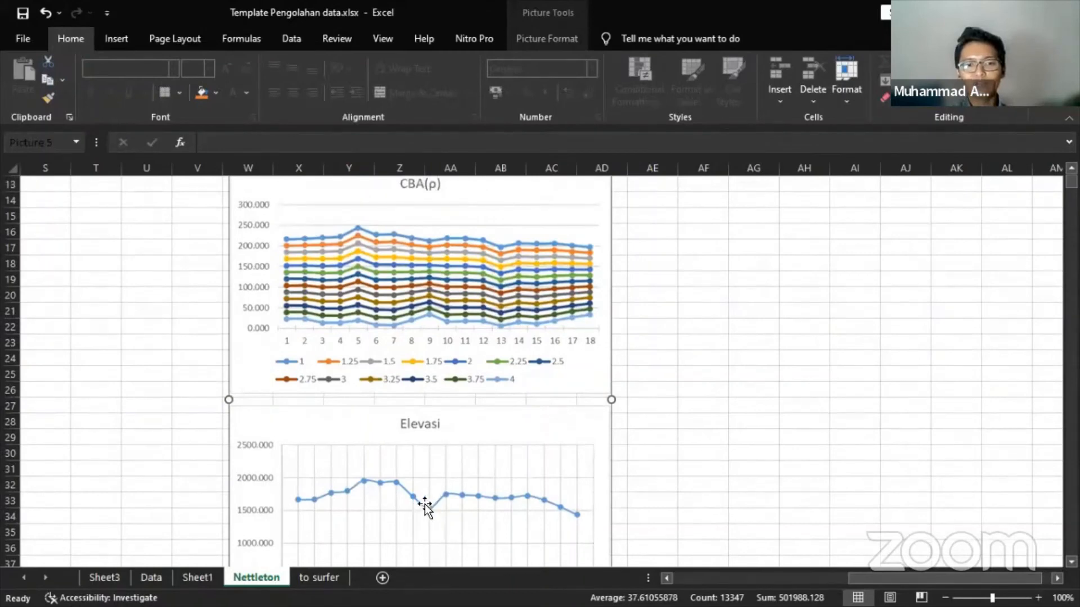
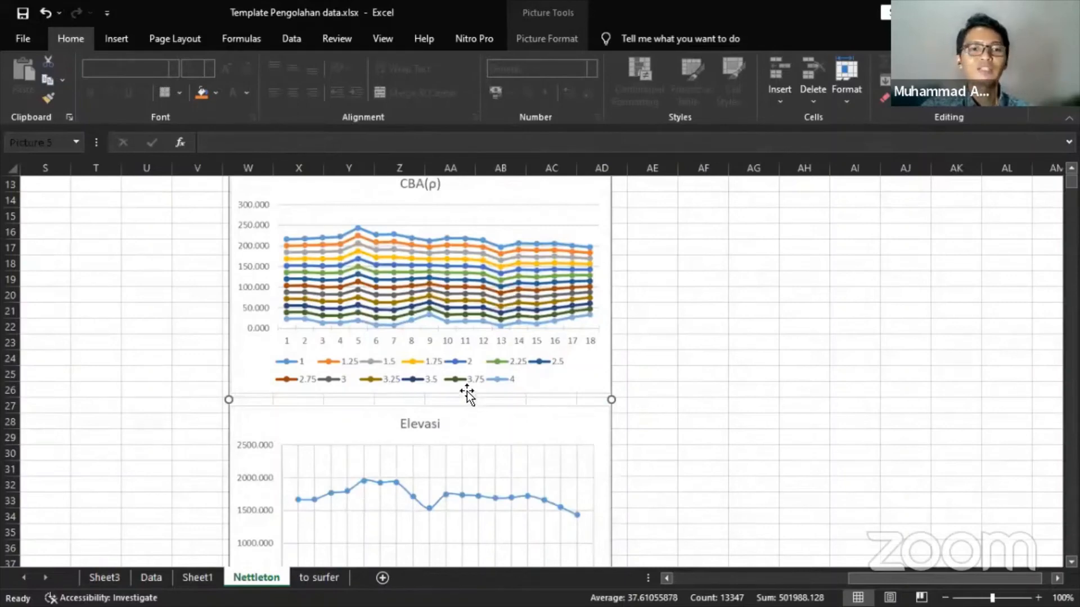
- Scroll the Nettleton sheet back to row 1 and columns A–U, showing X, Y, Elevasi, GFA and GB-Terrain
scroll(467, 394, "up", 3)
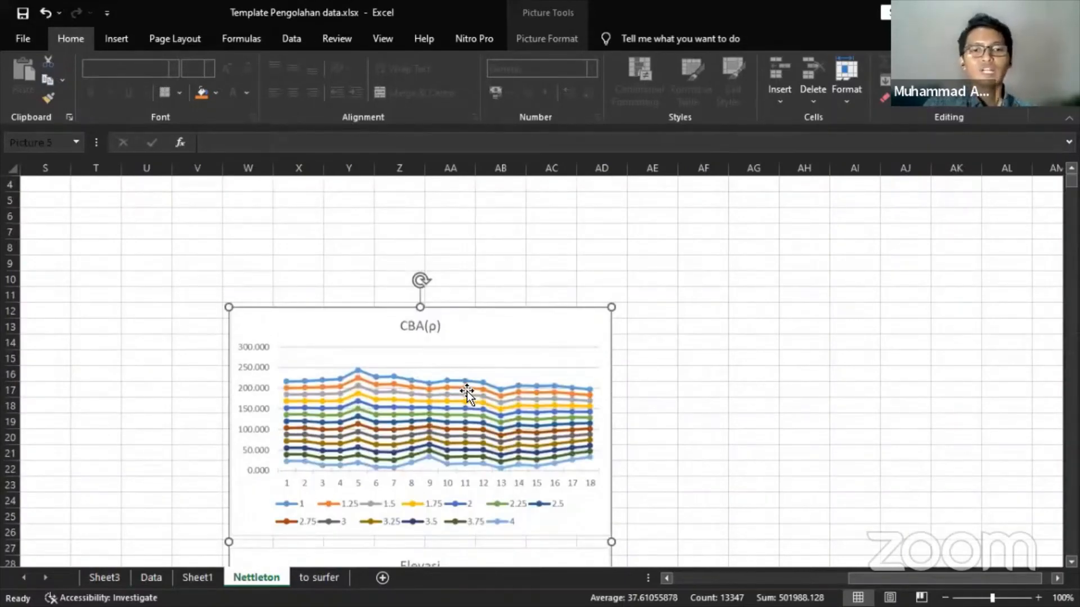
scroll(467, 390, "up", 1)
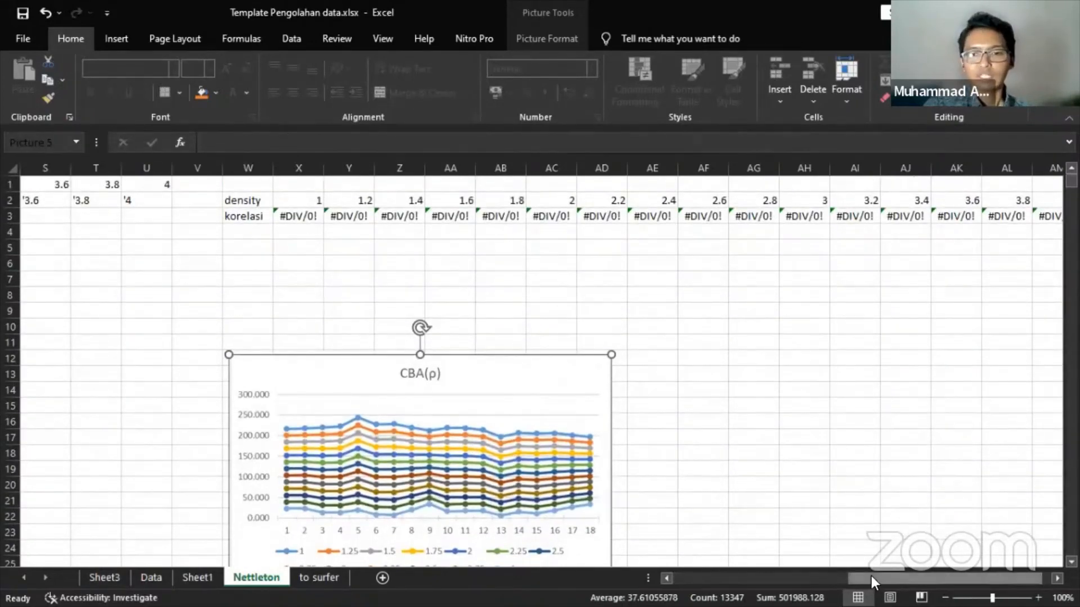
left_click_drag(872, 579, 697, 578)
- Draft an unanchored GFA-minus-GB-Terrain-times-density formula in F3, then cancel it
left_click(303, 217)
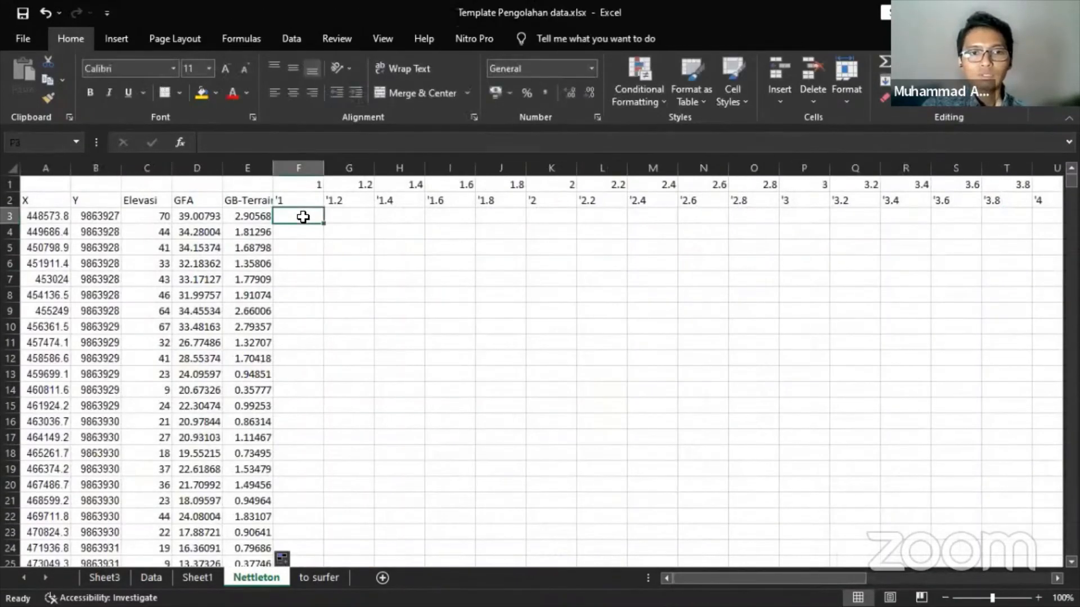
type("=")
key("Left")
key("Left")
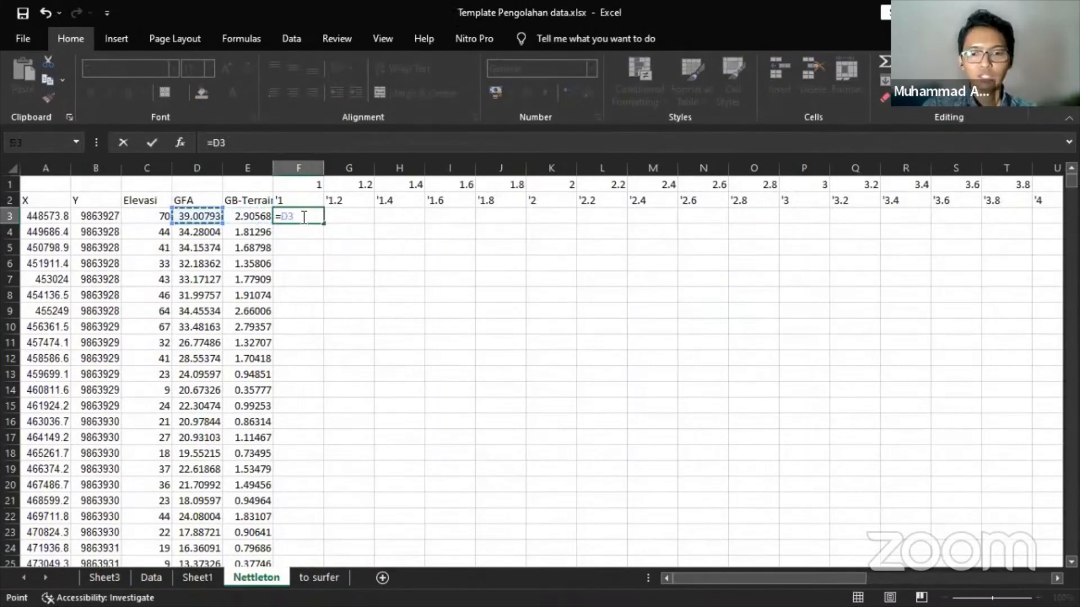
type("-(")
key("Left")
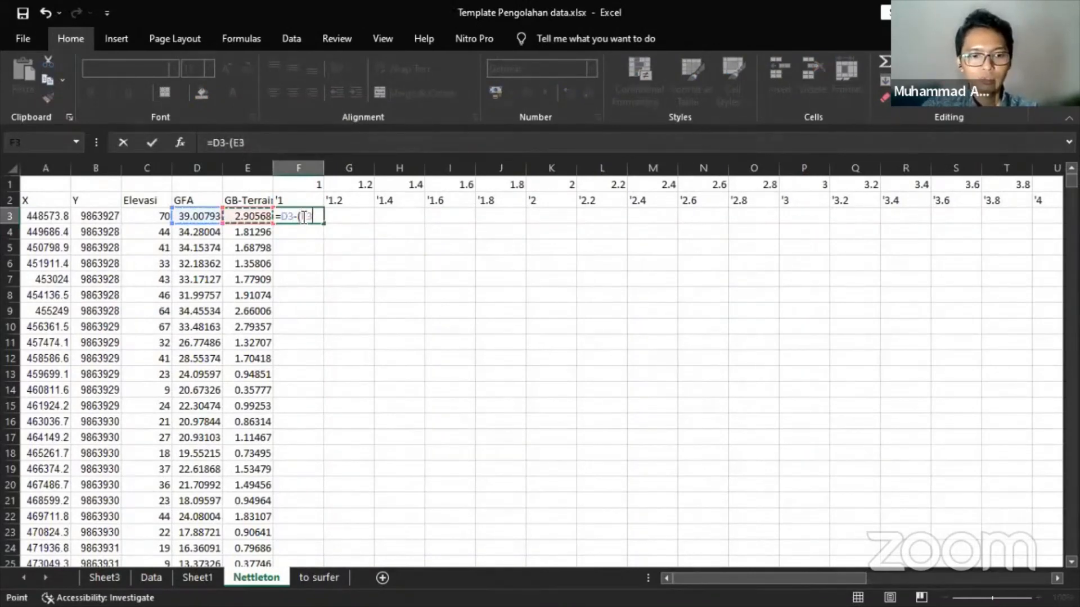
type("*")
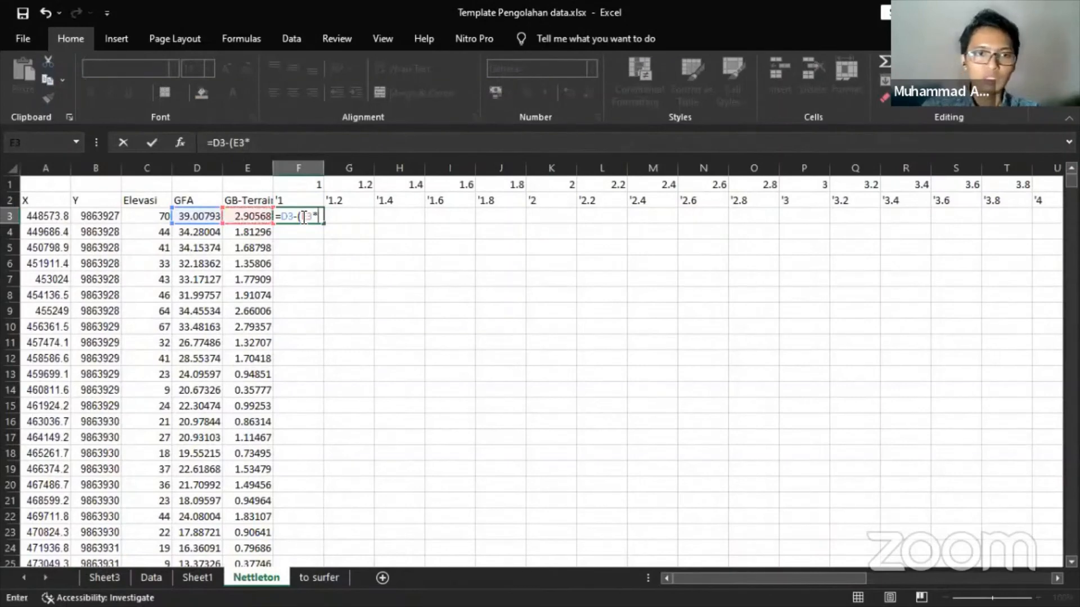
left_click(308, 181)
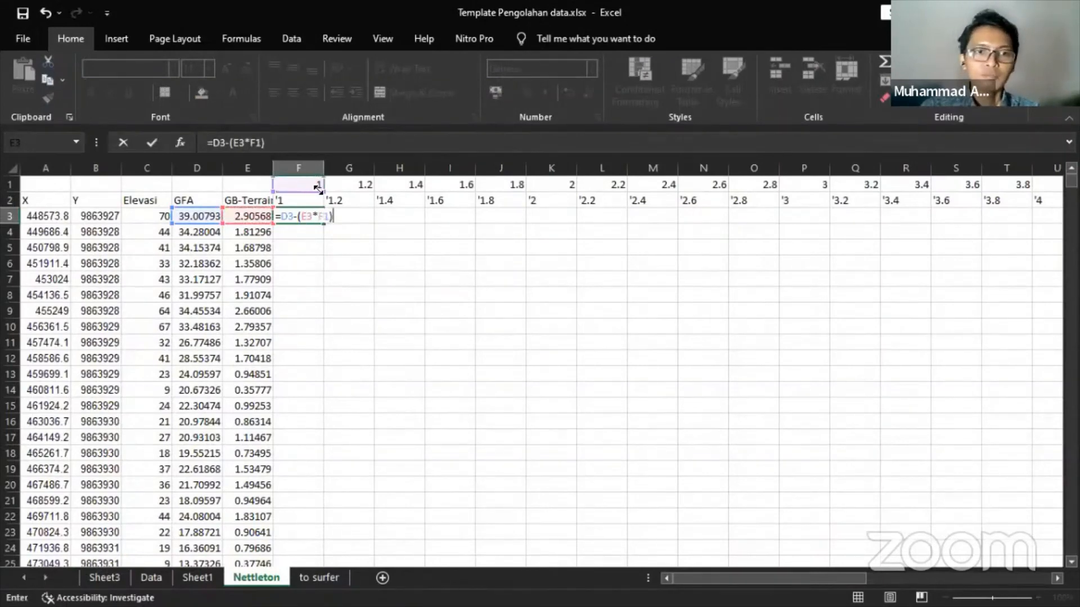
key("Escape")
- Restart the F3 formula with a column-locked $D3 GFA reference
type("=")
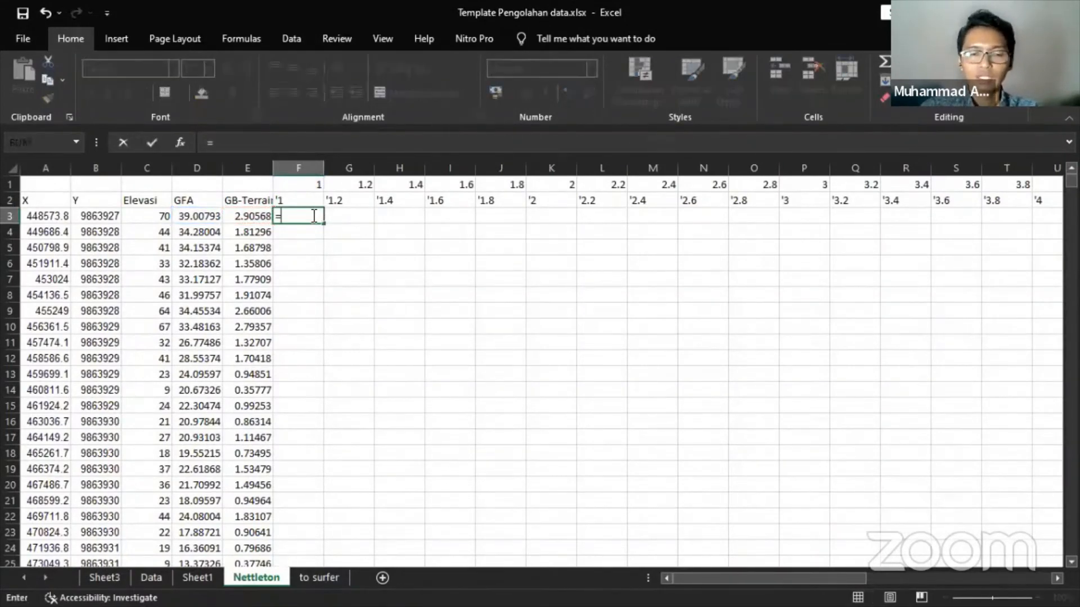
key("Left")
key("Left")
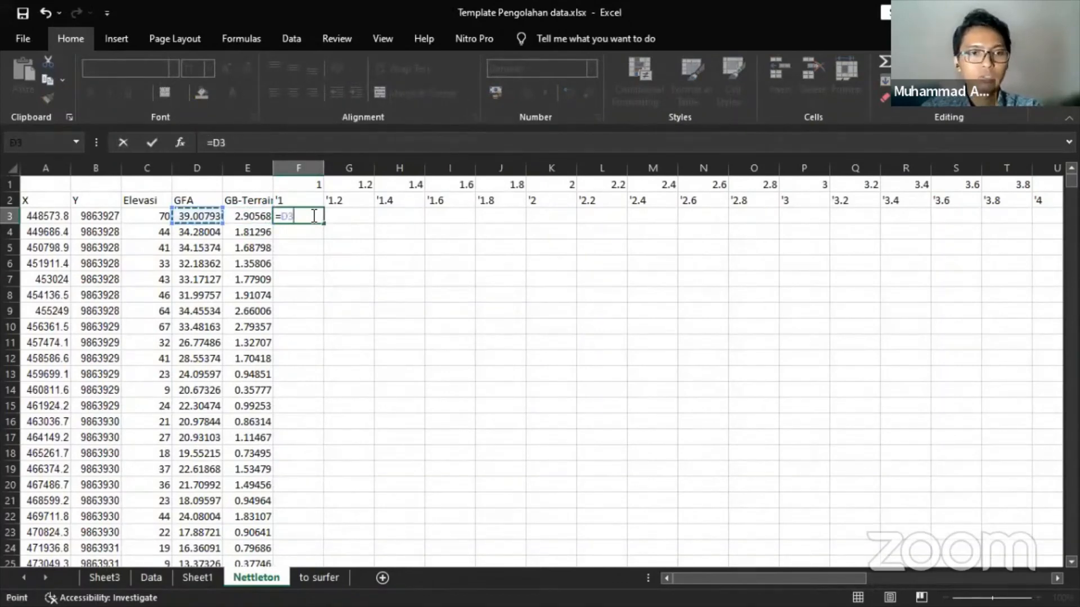
key("super+p")
key("Escape")
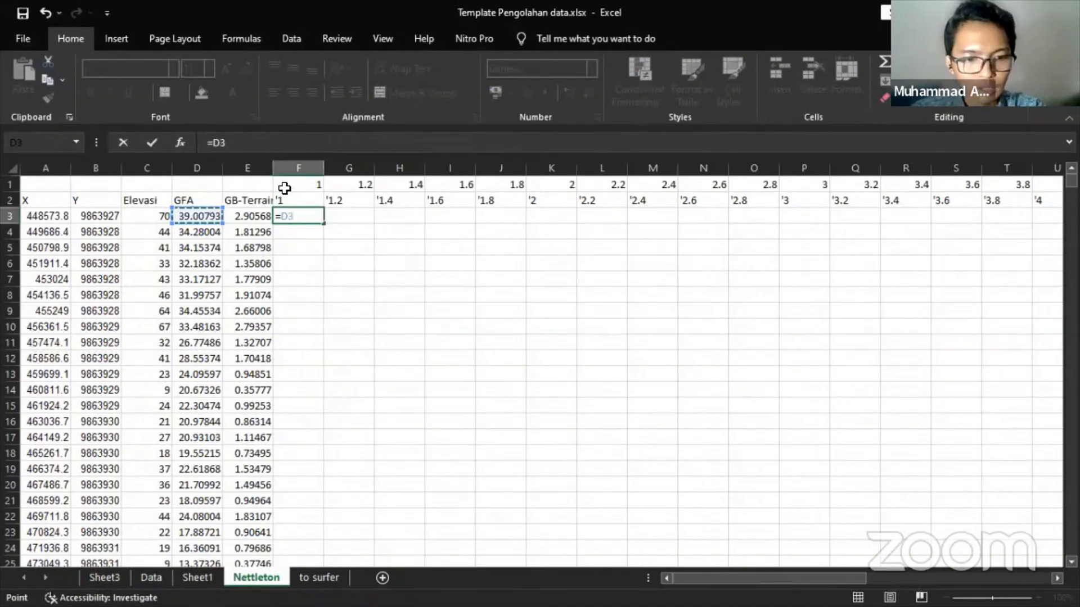
key("super+p")
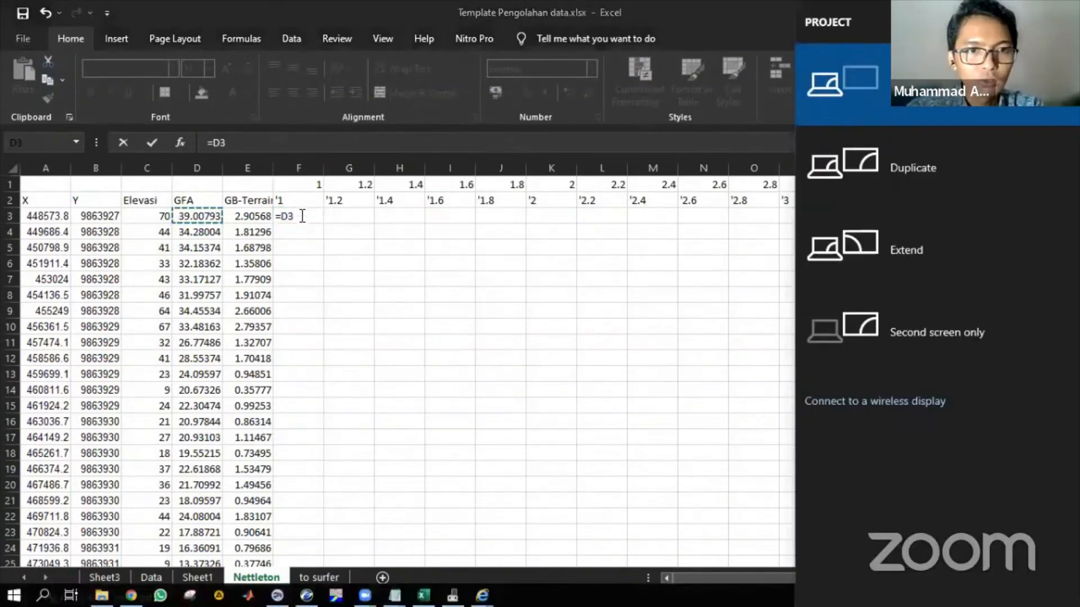
key("Escape")
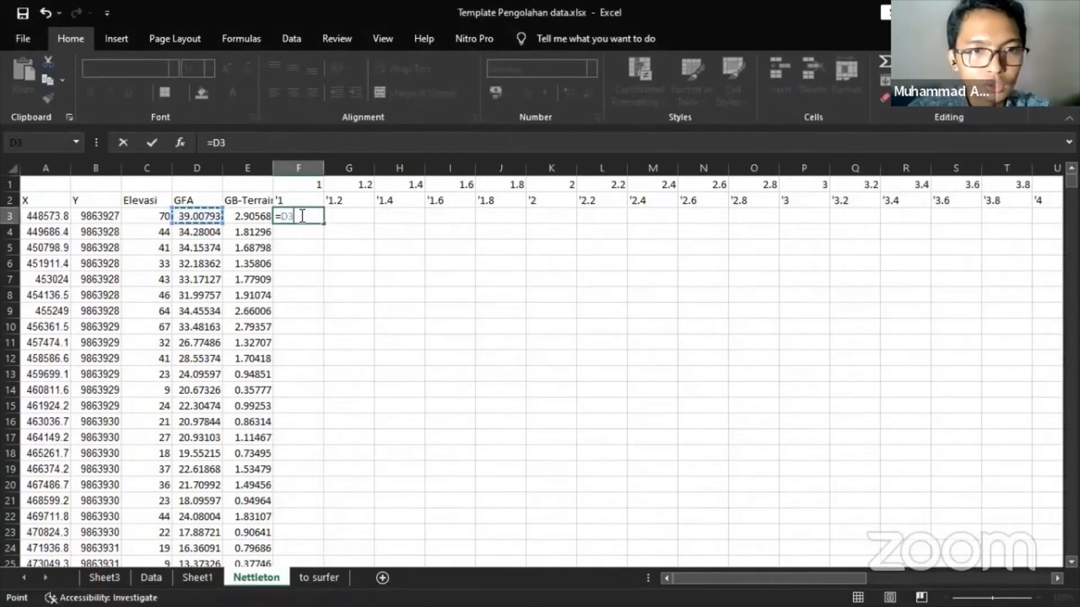
key("F4")
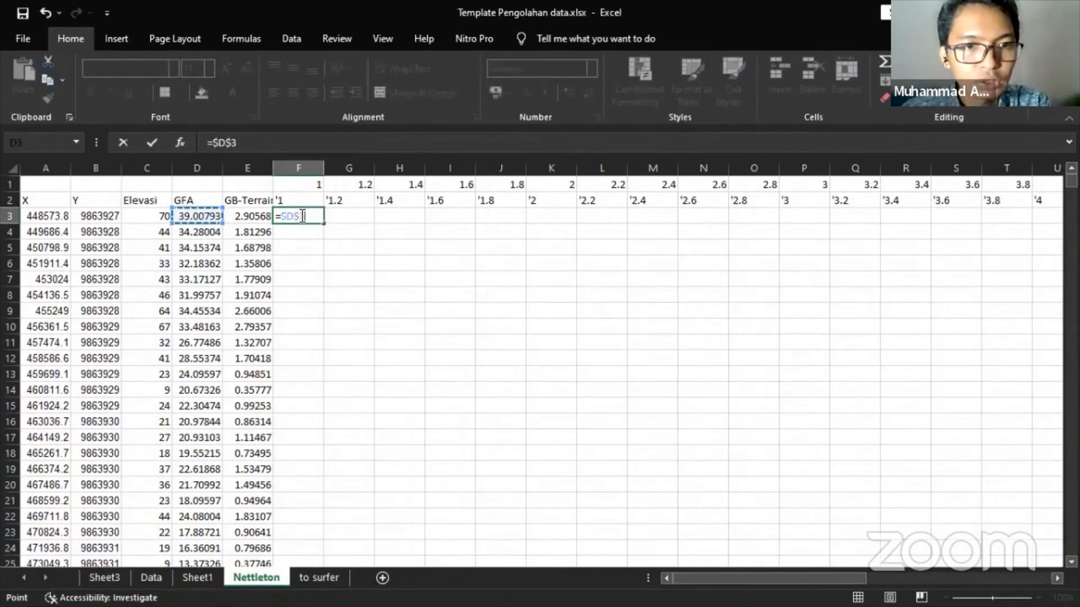
key("F4")
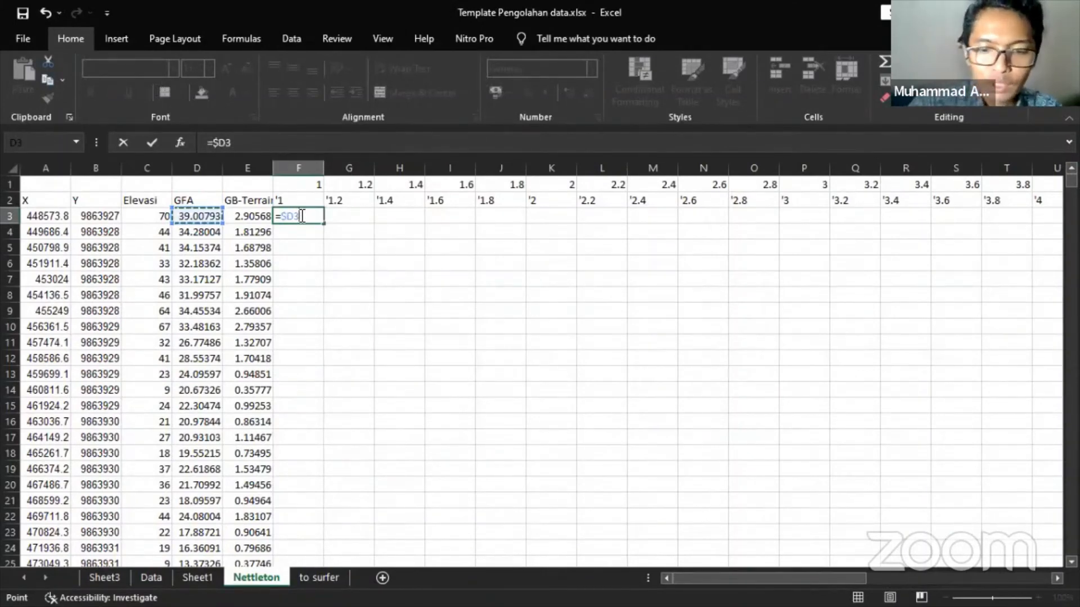
- Complete F3 as =$D3-($E3*F$1) and commit it, giving 36.10225
type("-(")
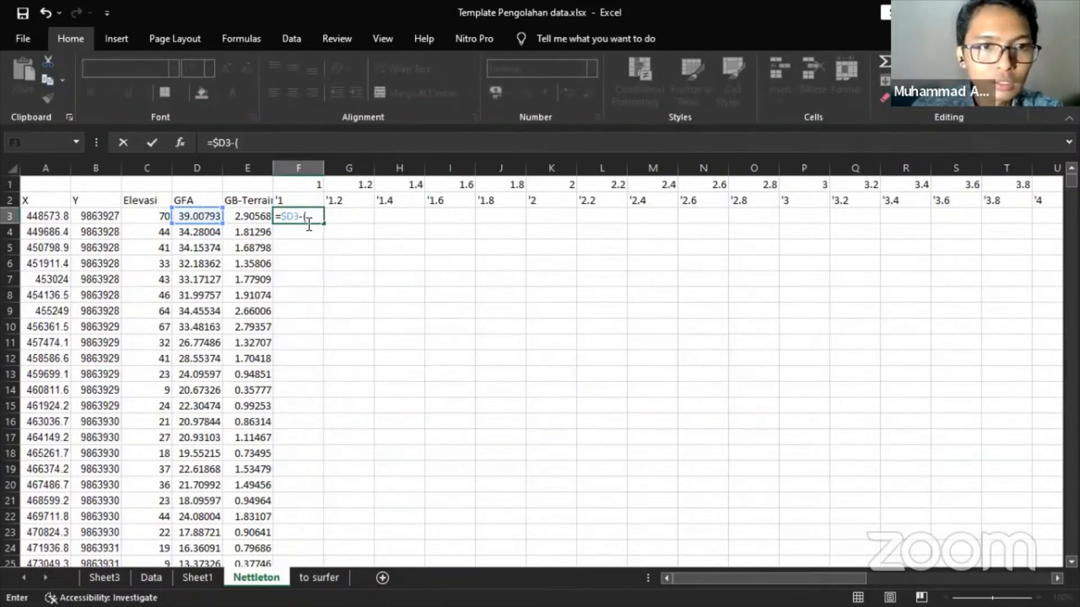
left_click(248, 216)
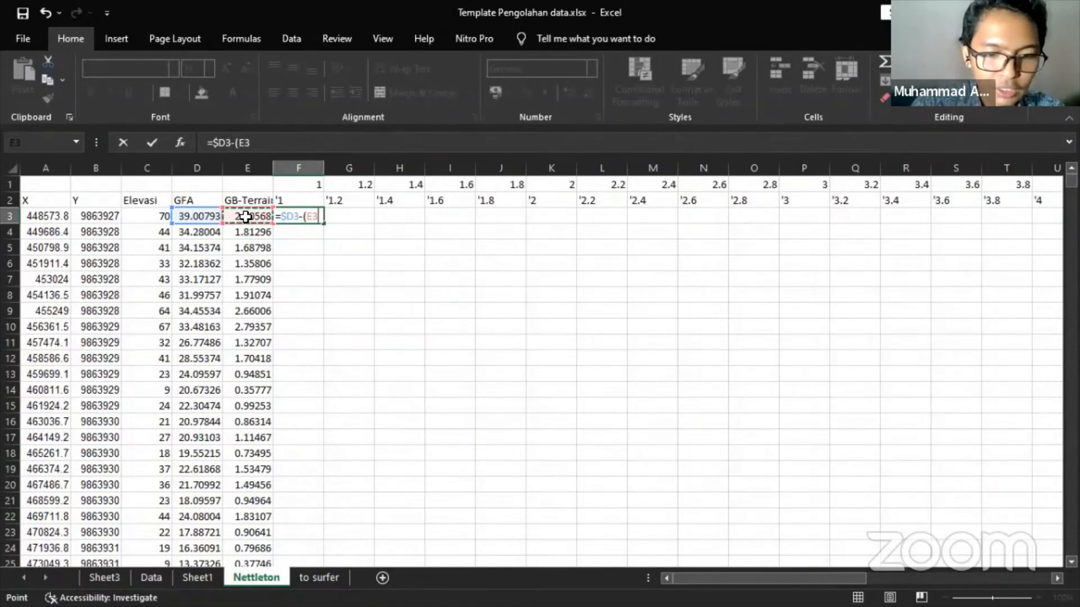
key("F4")
key("F4")
key("F4")
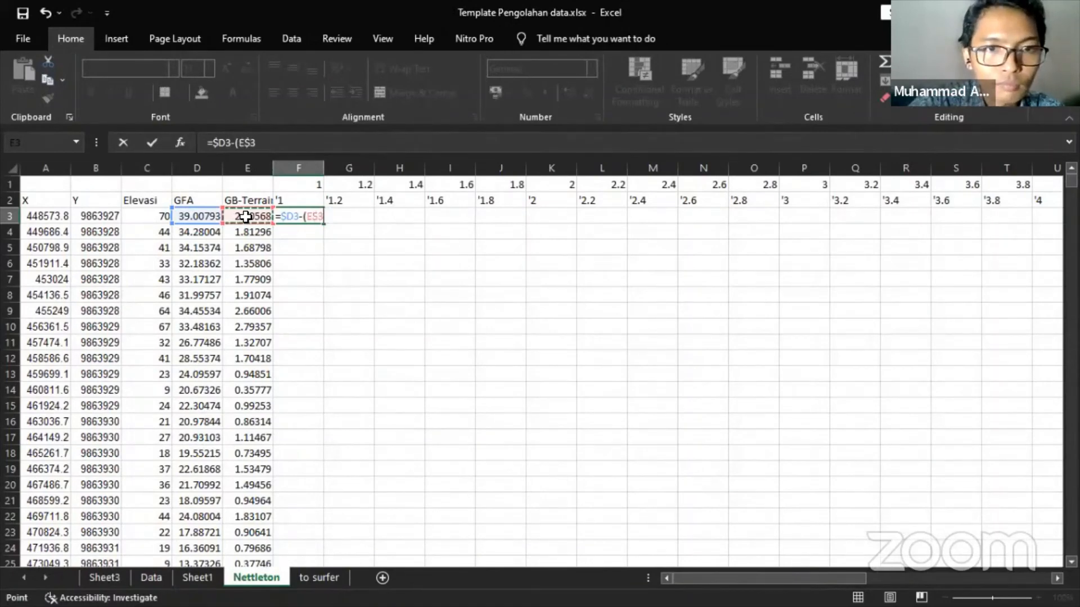
type("*")
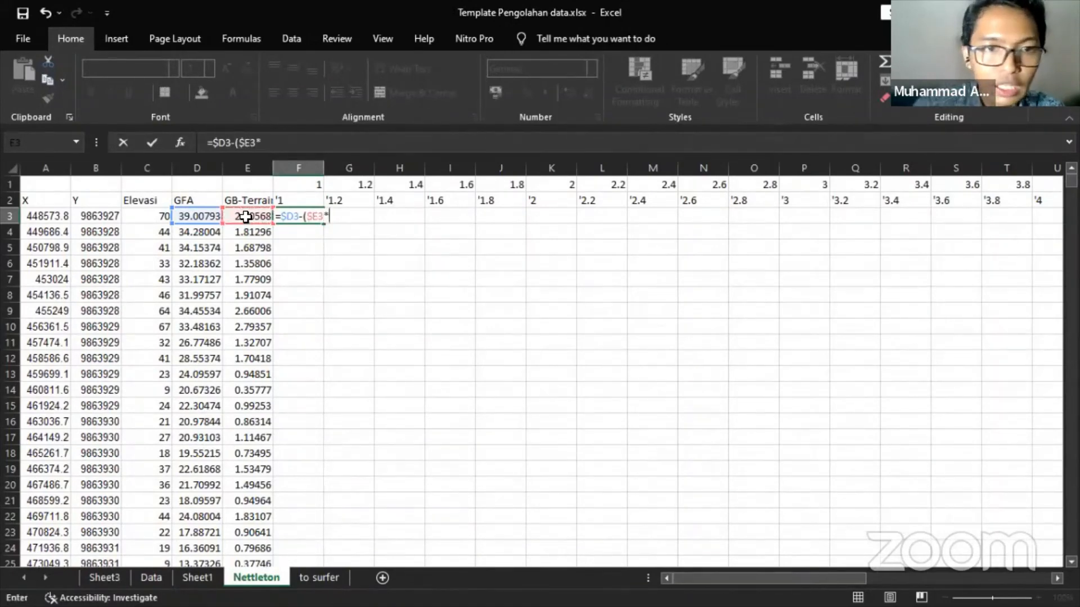
left_click(297, 187)
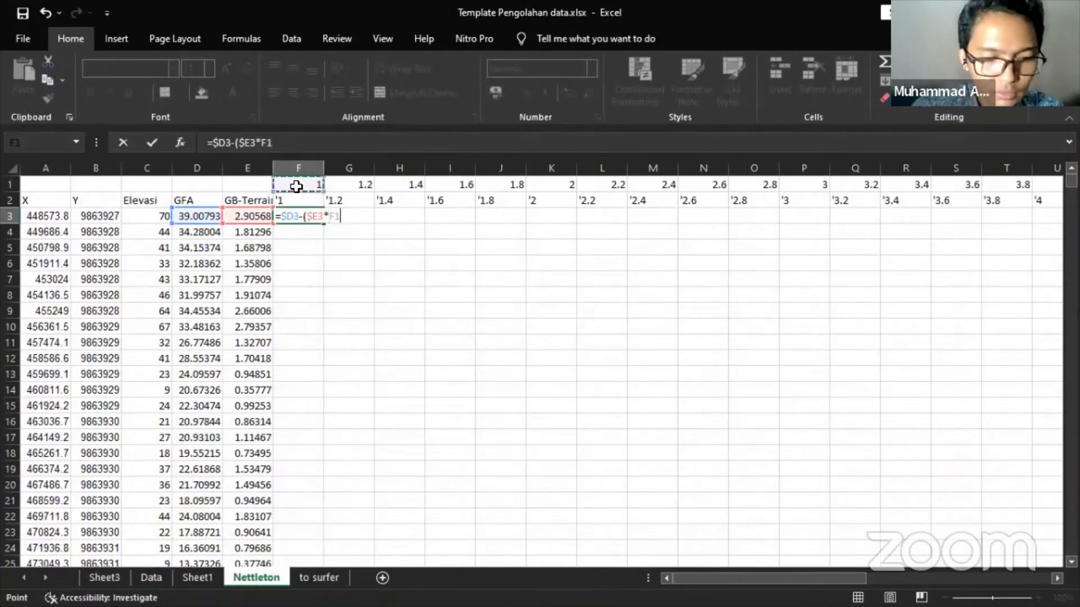
key("F4")
key("F4")
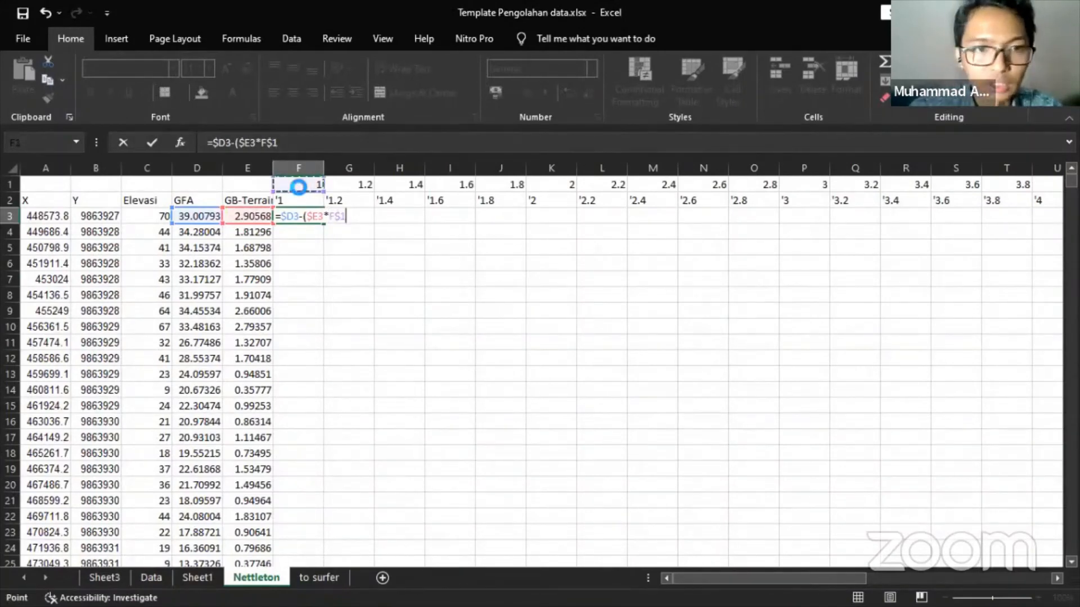
key("Return")
key("Return")
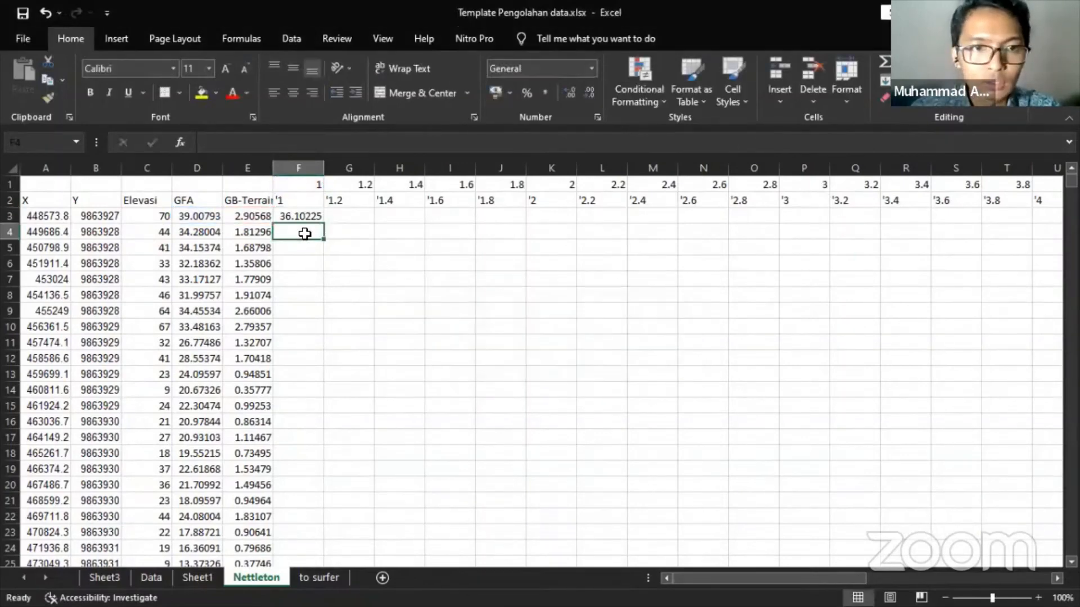
- Accept the F3 correction, copy the formula across row 3 and fill it down all rows
left_click(304, 217)
left_click_drag(320, 221, 866, 226)
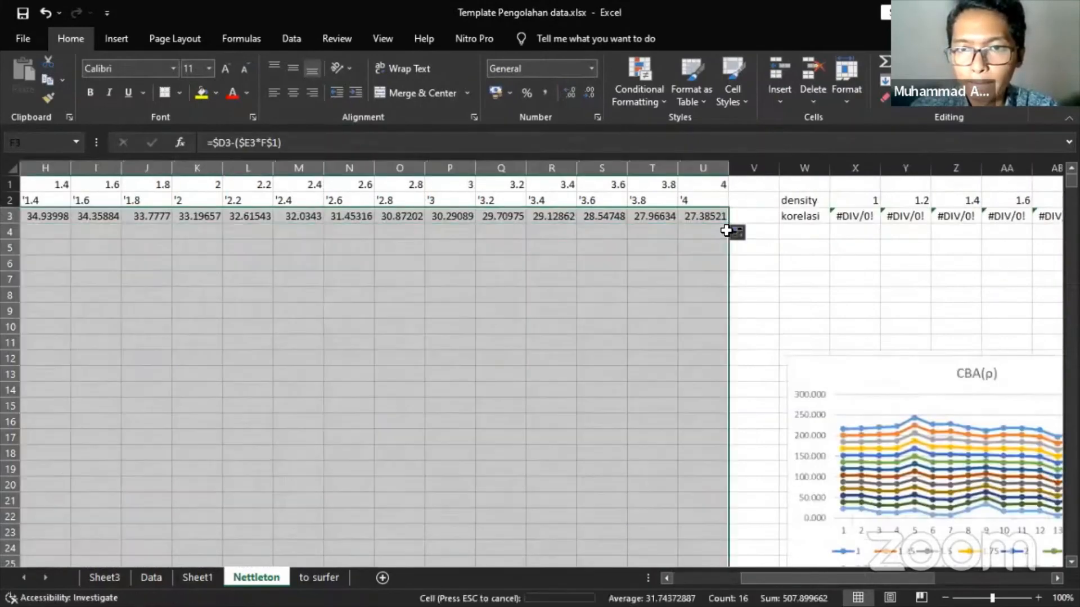
double_click(726, 230)
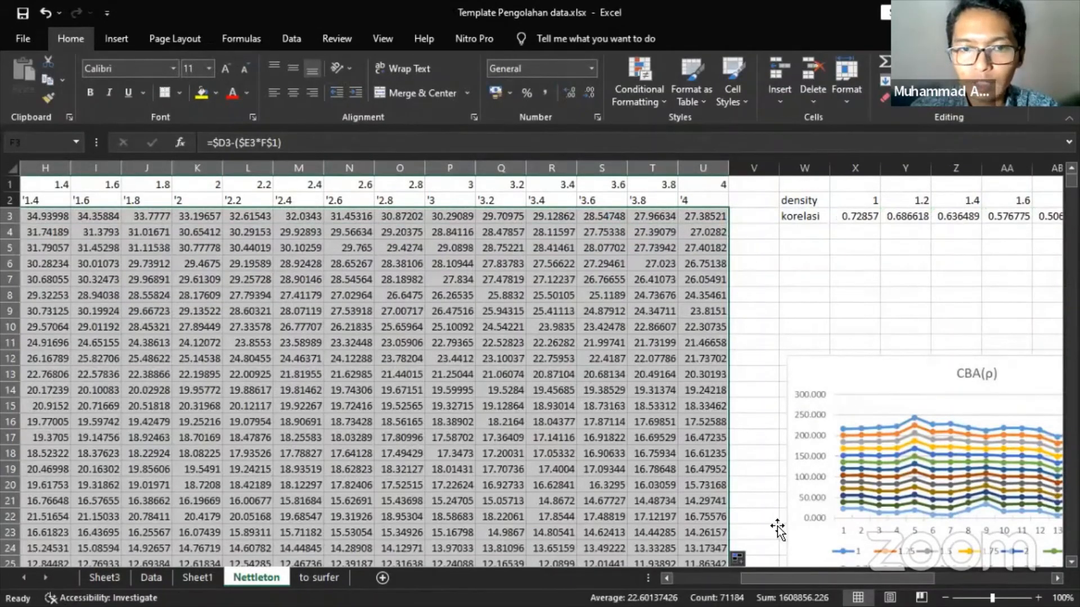
left_click_drag(811, 578, 915, 579)
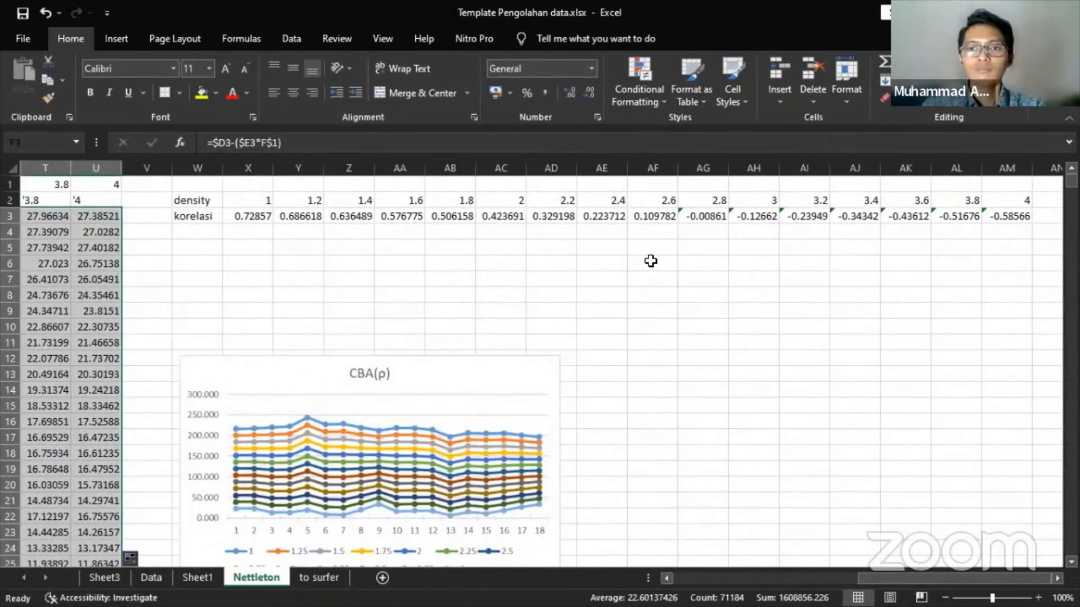
- Review the korelasi row, comparing correlations for densities 1 through 4
left_click(260, 213)
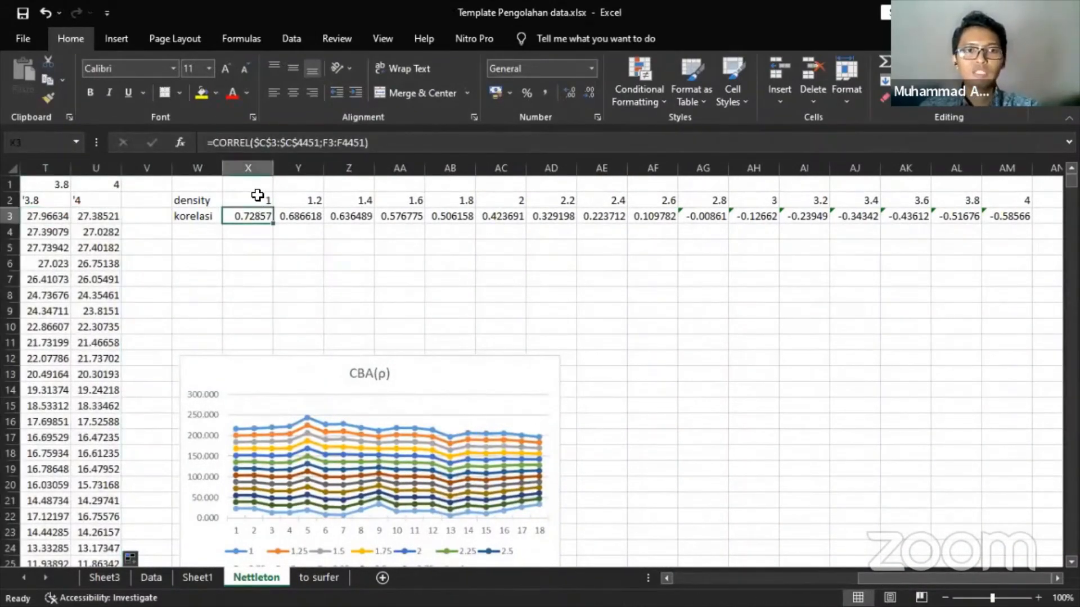
left_click_drag(257, 195, 256, 213)
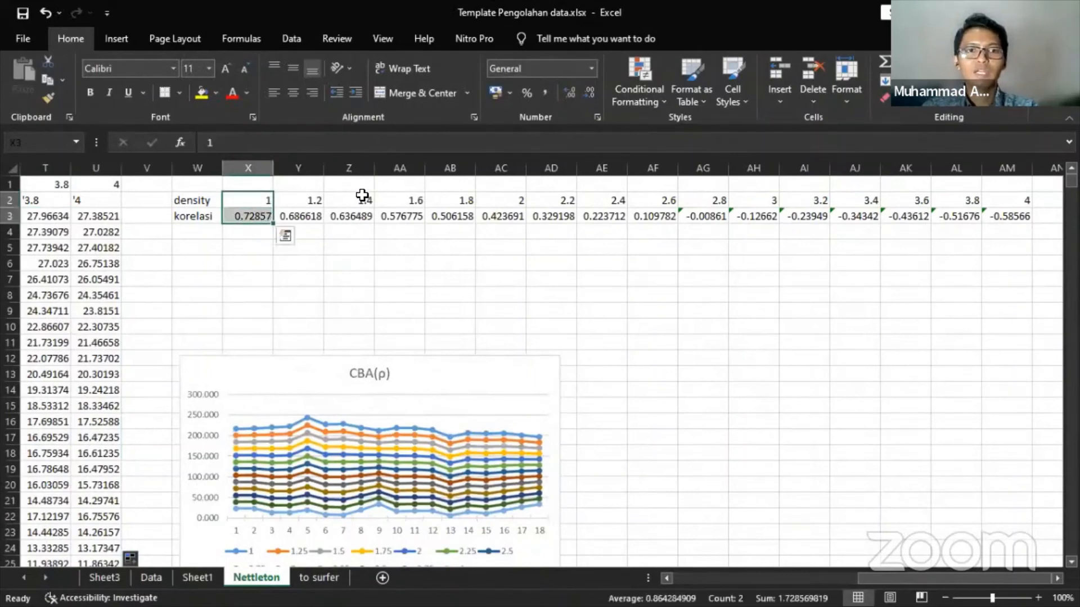
left_click(186, 219)
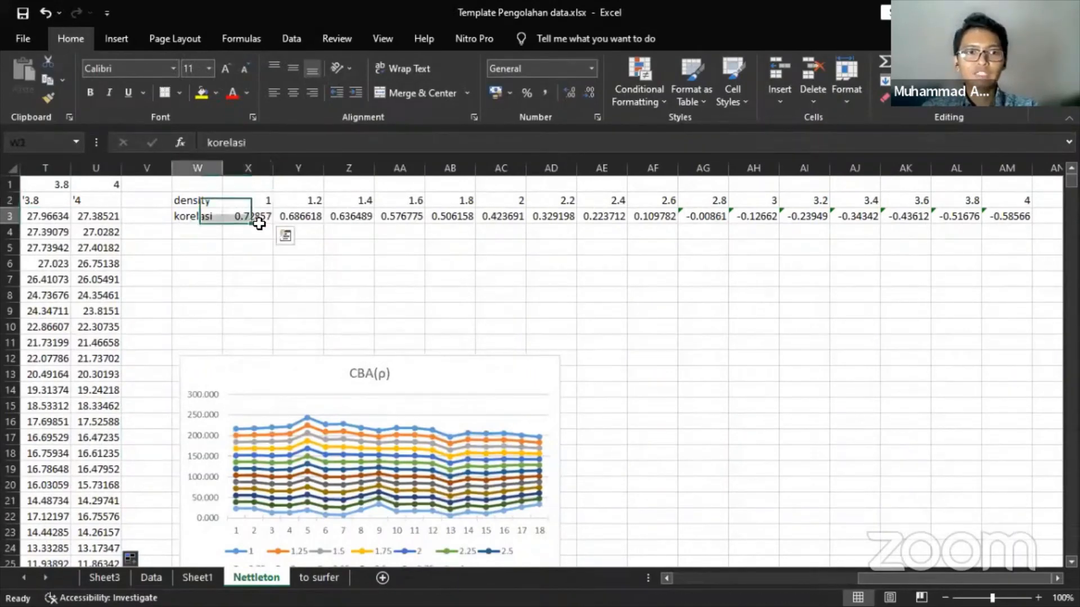
left_click(260, 217)
left_click(259, 207)
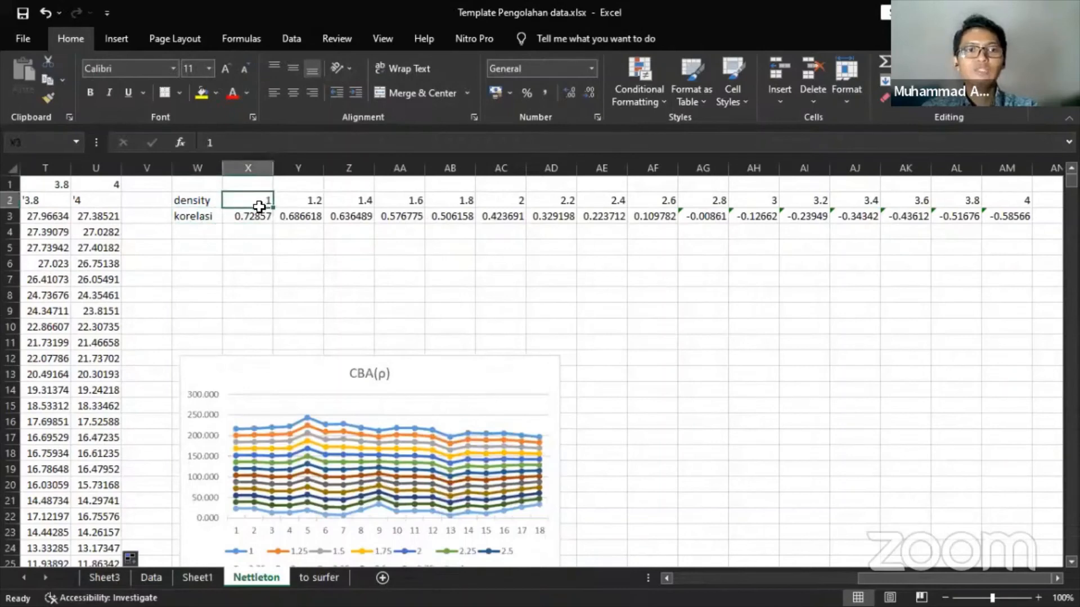
left_click_drag(259, 207, 257, 217)
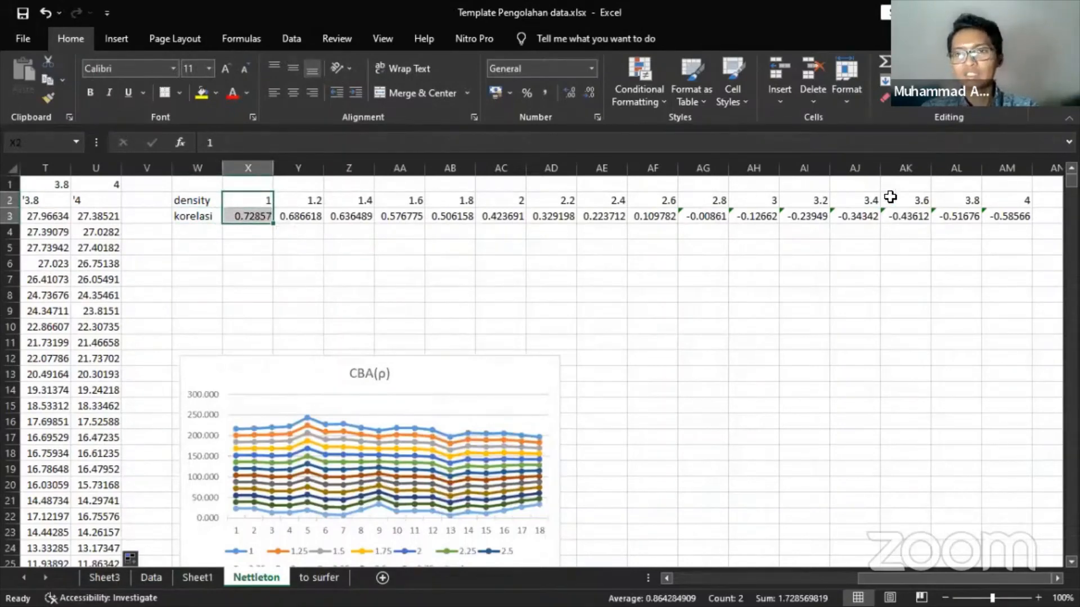
left_click_drag(1019, 201, 1019, 217)
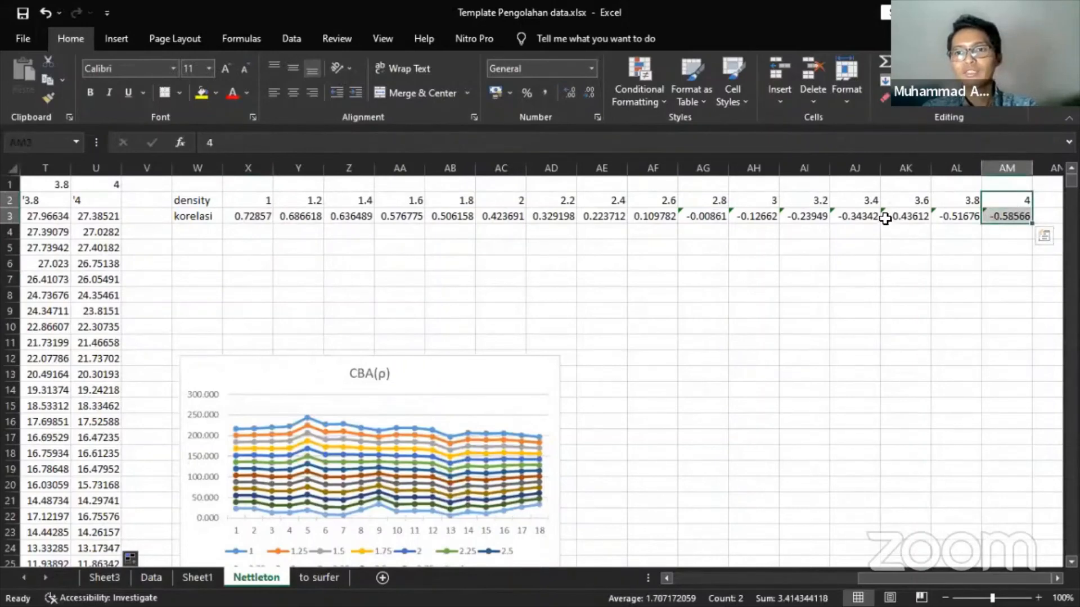
left_click_drag(894, 217, 1007, 217)
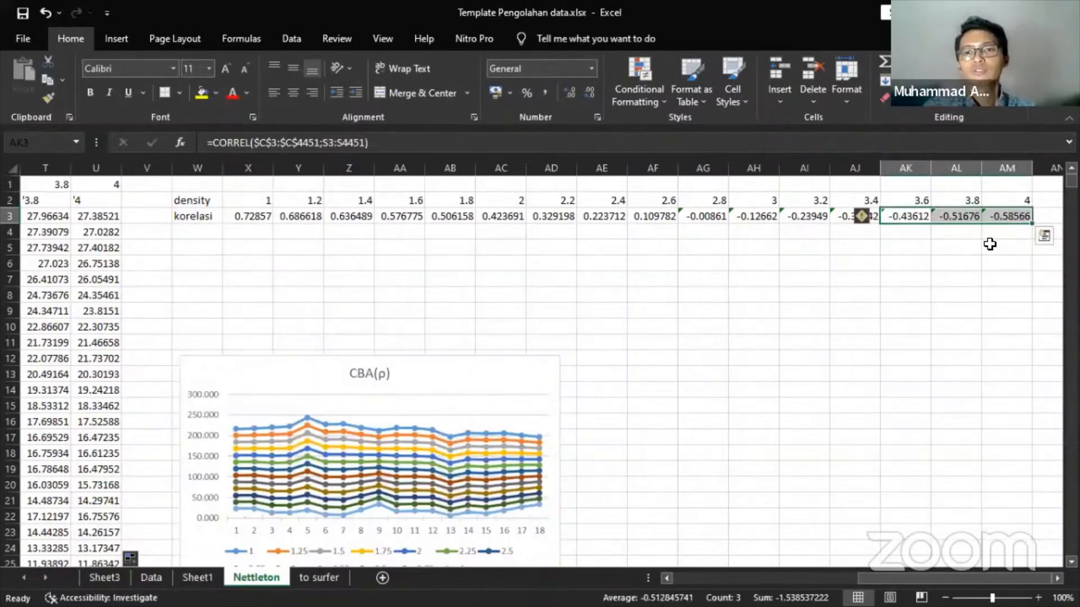
left_click(906, 245)
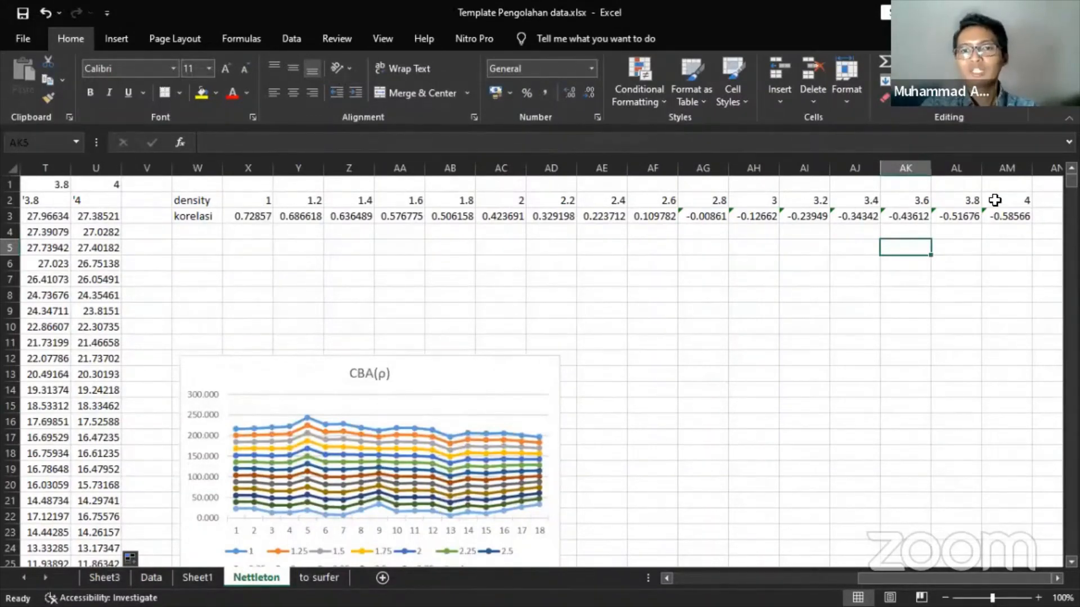
- Record 2.7 in AF5, between densities 2.6 and 2.8 where correlation crosses zero, then show the Data sheet
scroll(558, 283, "down", 1)
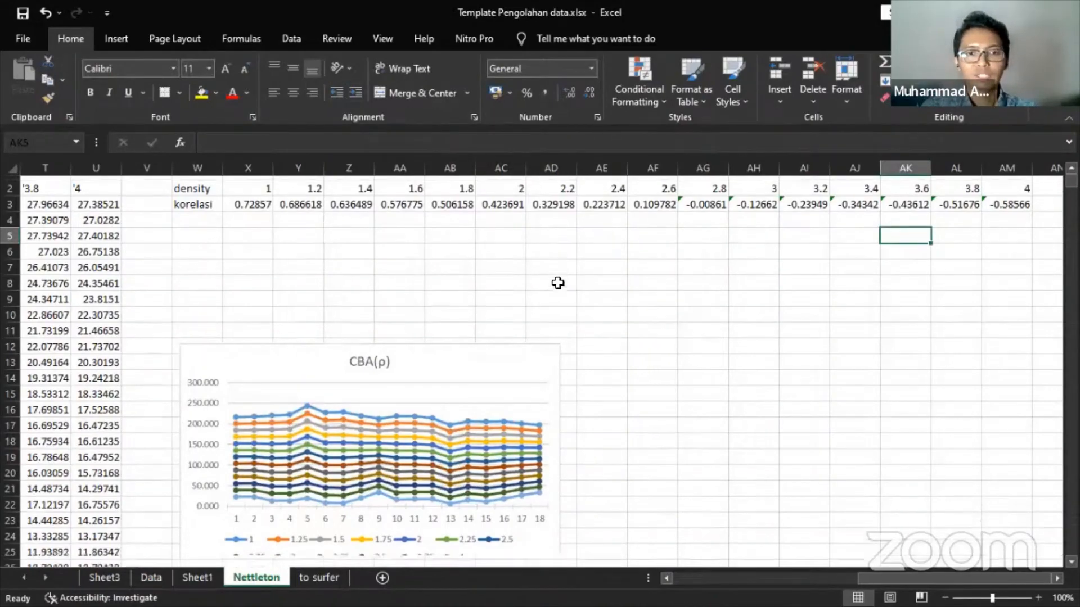
scroll(558, 283, "up", 1)
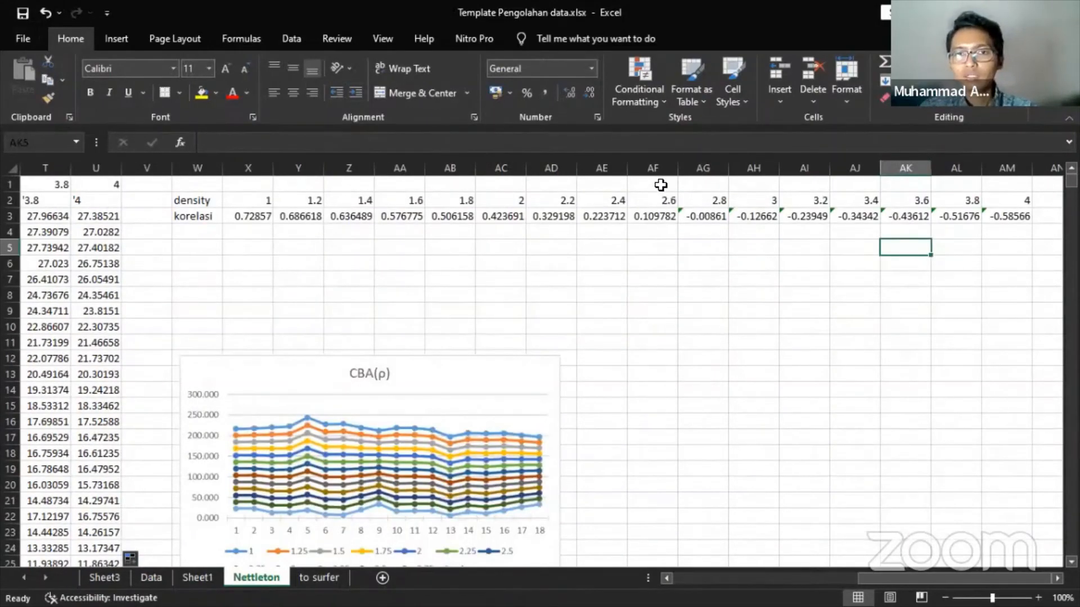
left_click_drag(653, 168, 703, 168)
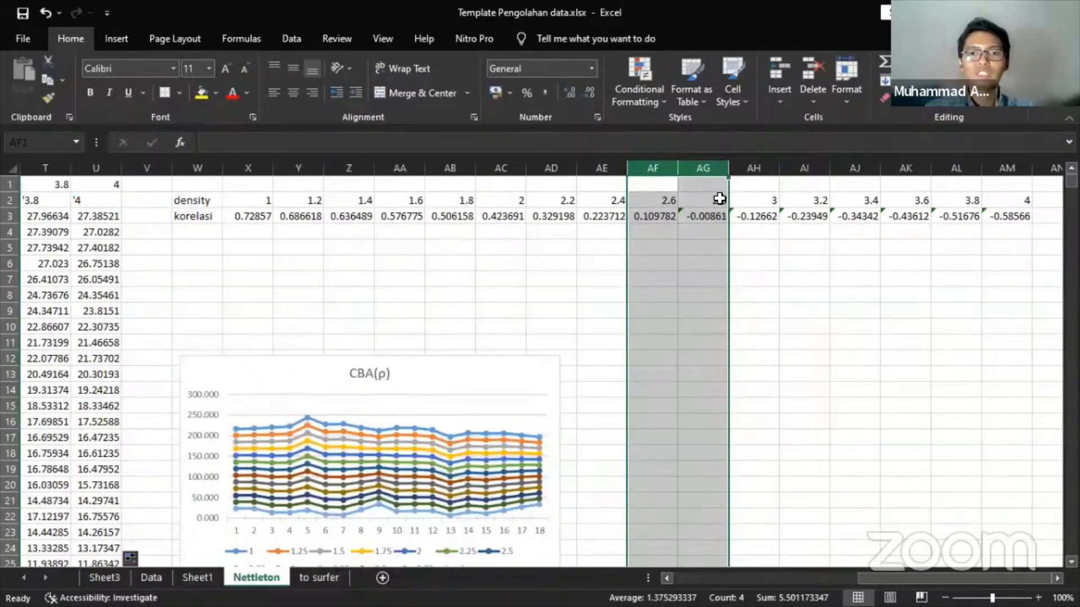
left_click(665, 245)
type("2.7")
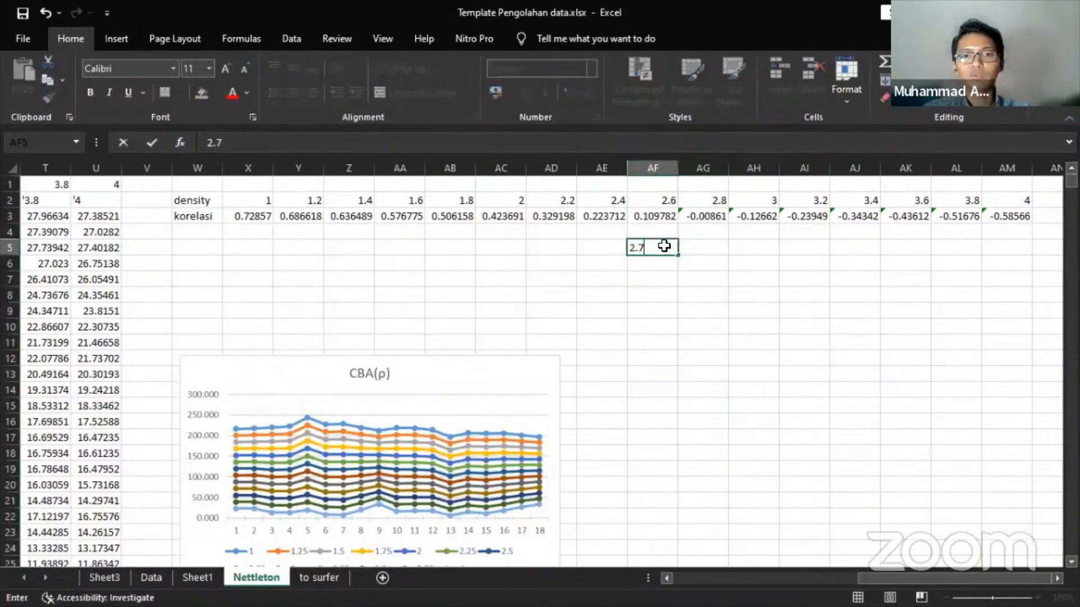
key("Return")
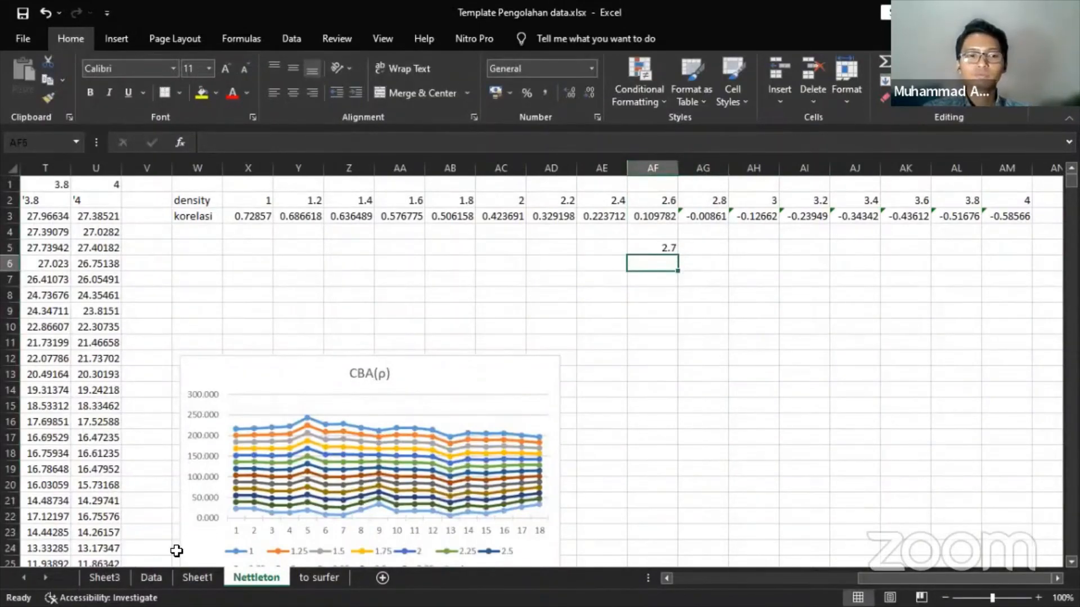
left_click(150, 577)
scroll(619, 312, "up", 3)
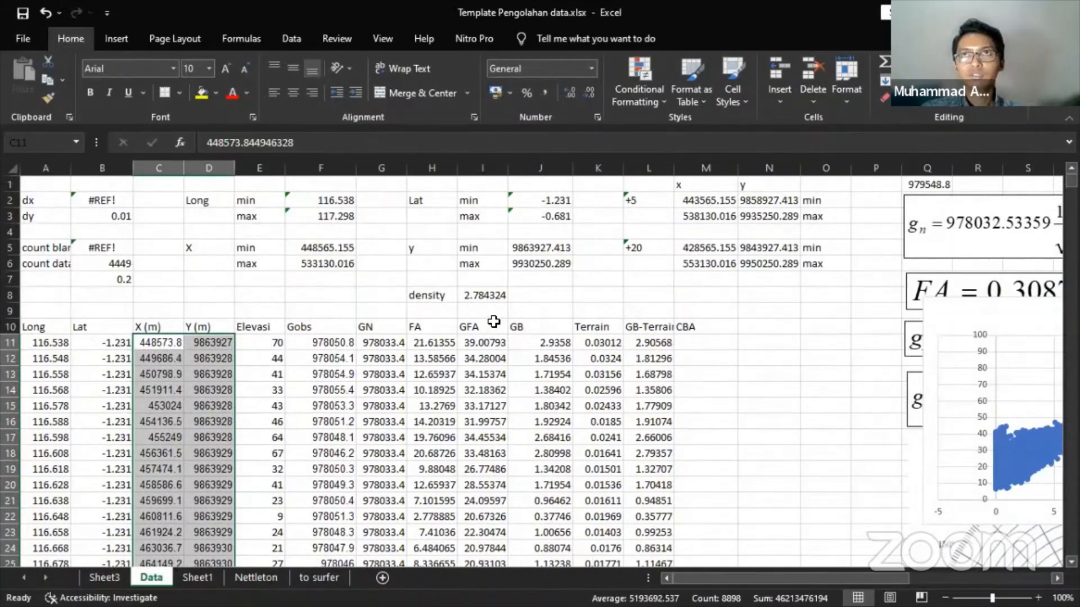
- Enter =I11-(L11*$I$8) in M11 and accept Excel's parenthesis correction
left_click(714, 338)
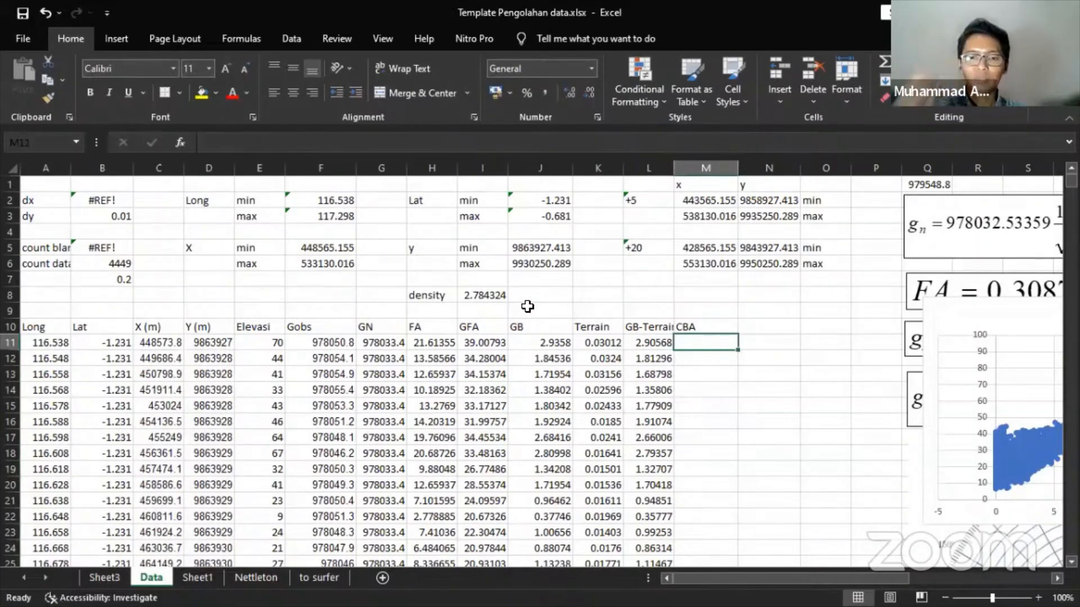
type("=")
key("Left")
key("Left")
key("Left")
key("Left")
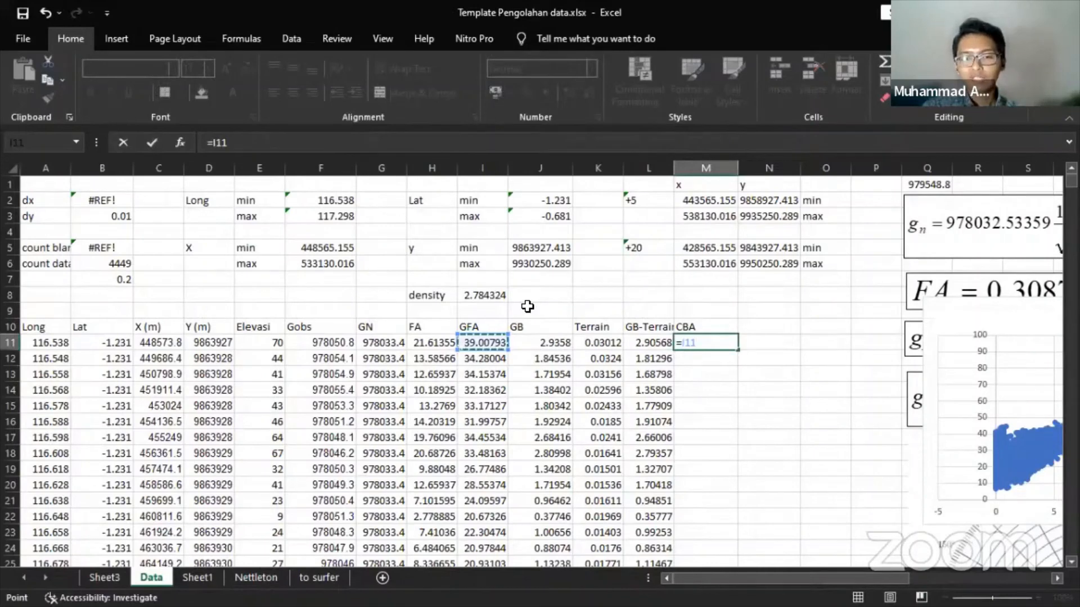
type("-")
key("Left")
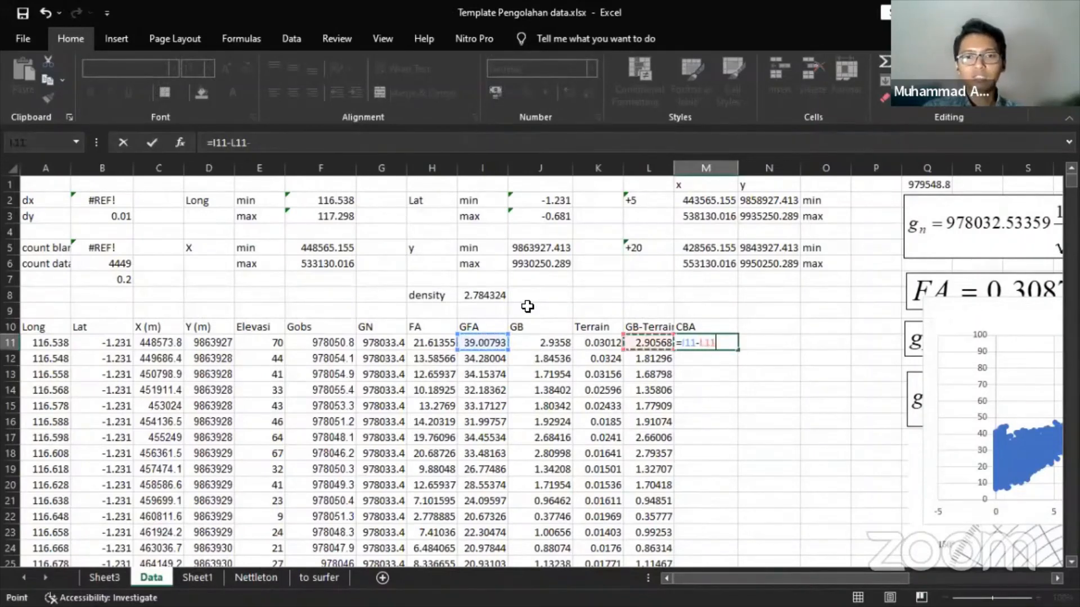
type("(")
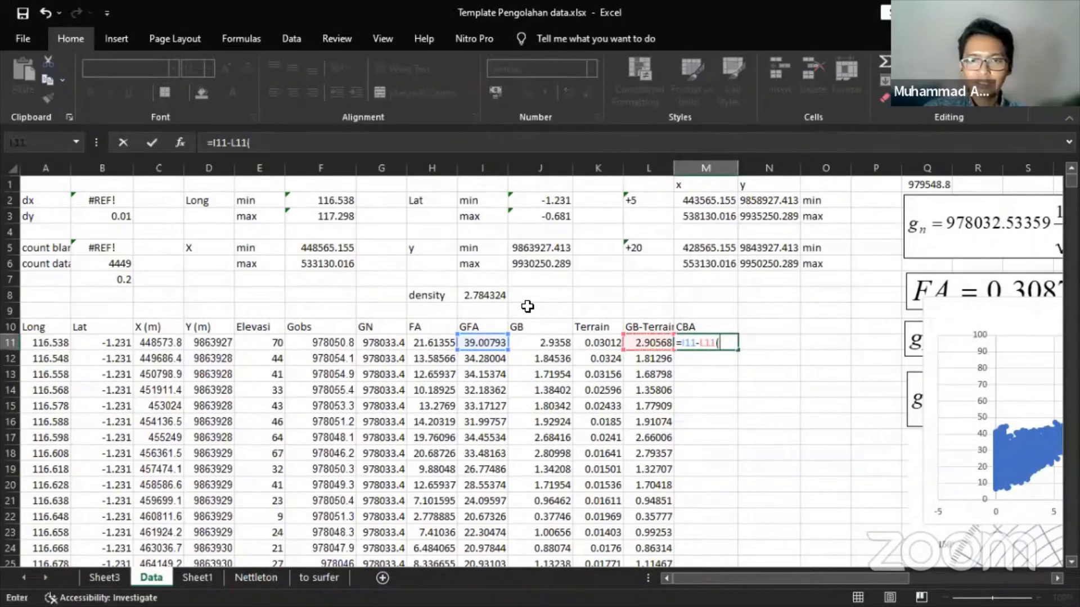
key("BackSpace")
key("BackSpace")
key("BackSpace")
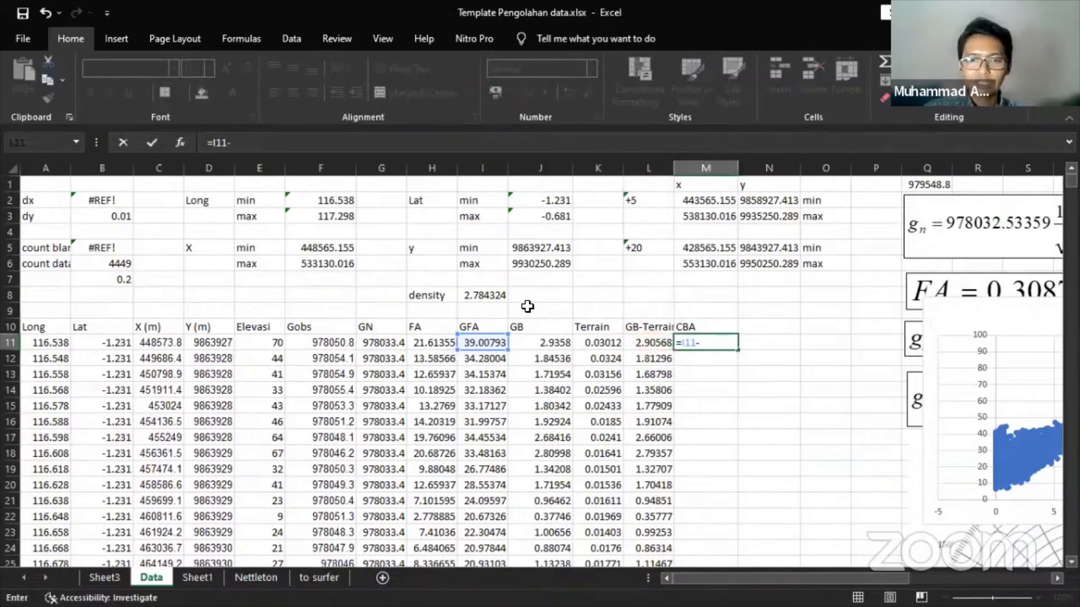
type("(")
key("Left")
type("*")
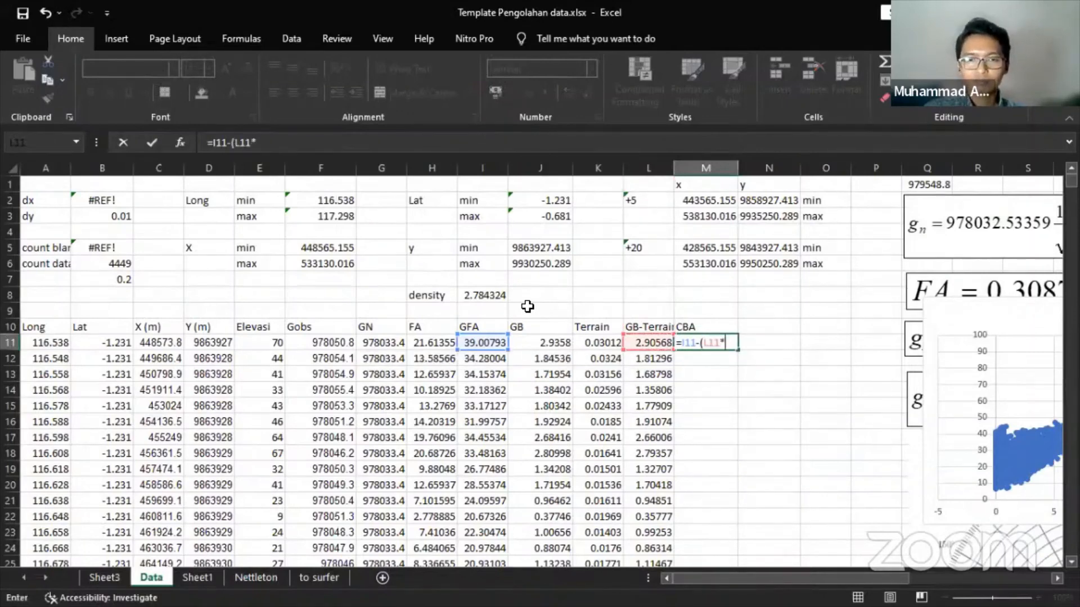
key("Left")
key("Left")
key("Left")
key("Left")
key("Up")
key("Up")
key("Up")
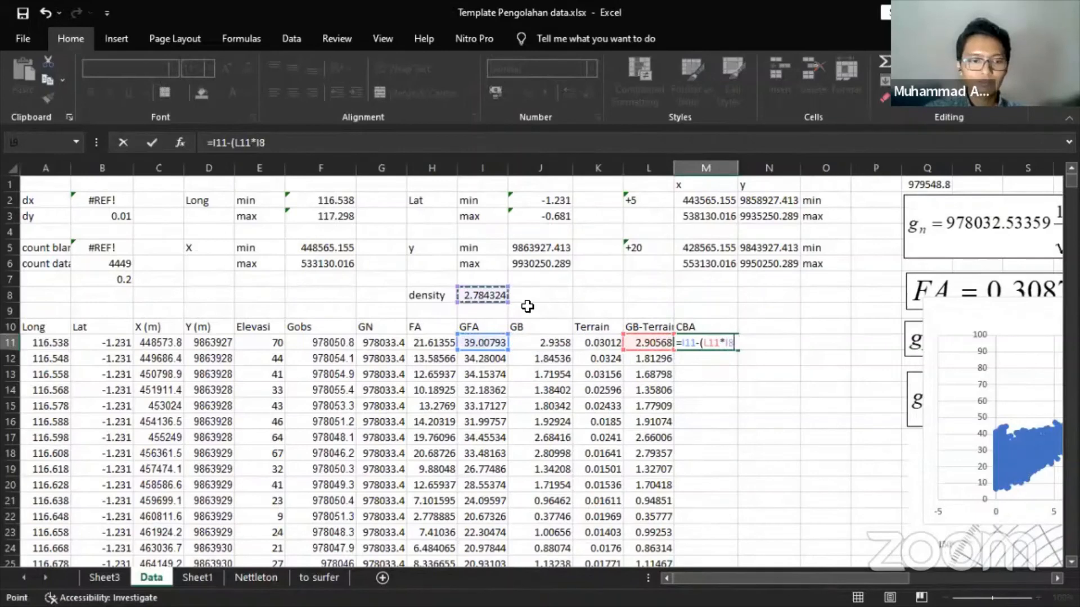
key("F4")
key("Return")
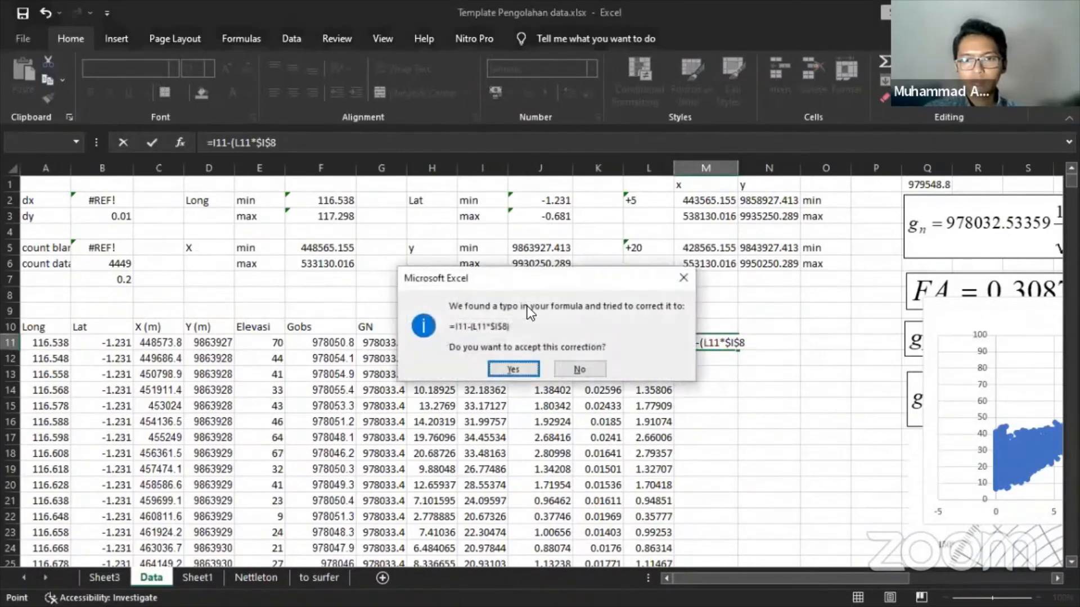
key("Return")
left_click(731, 343)
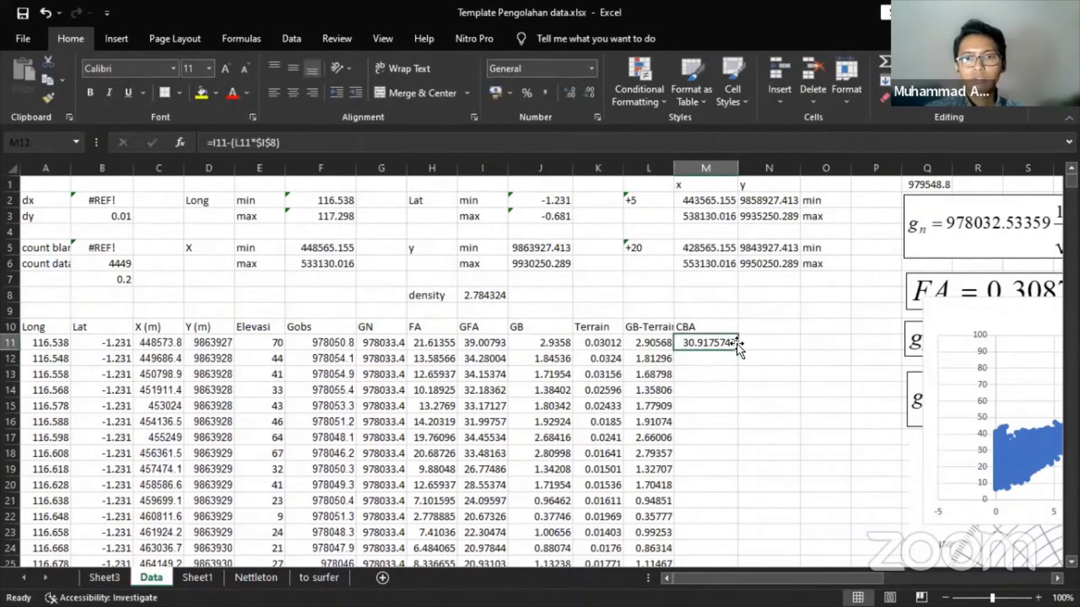
- Fill the CBA formula down column M for every row, starting at 30.9175747
double_click(738, 347)
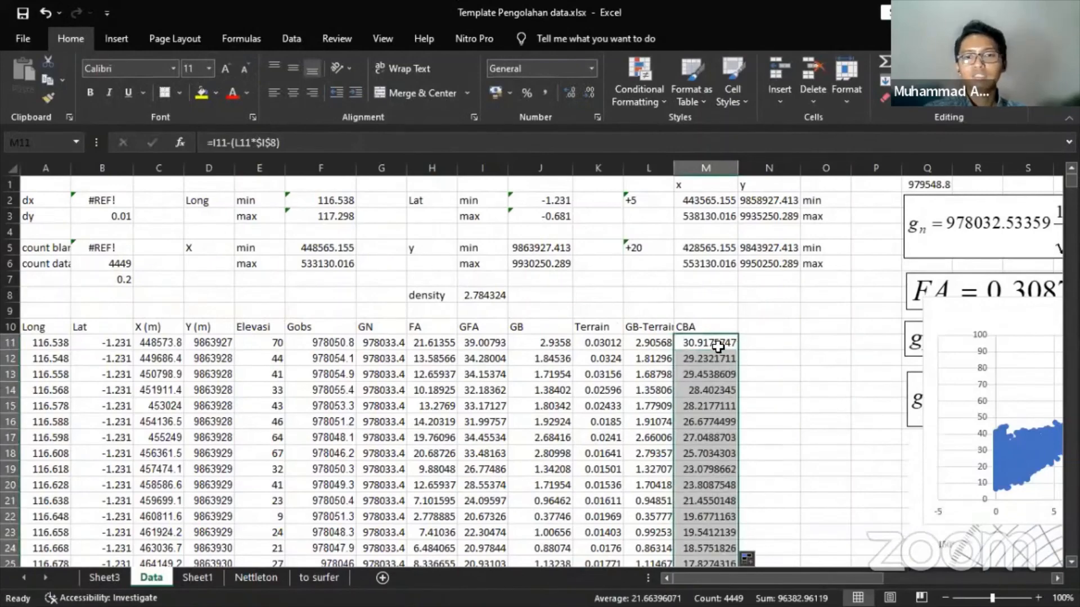
scroll(716, 348, "down", 2)
scroll(715, 349, "up", 2)
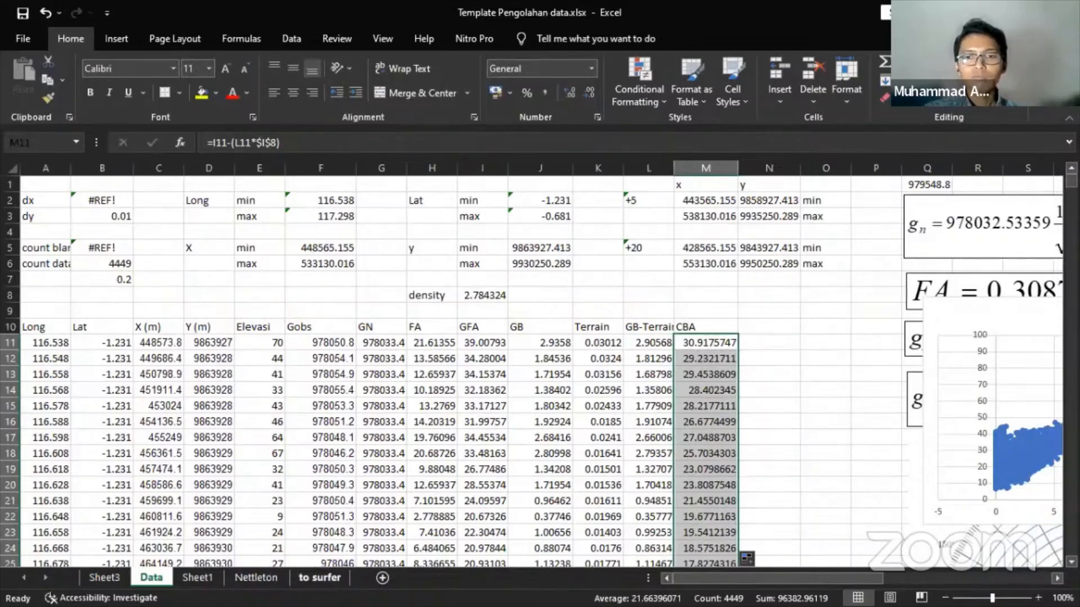
- Copy the X and Y columns from Data C11 downward and paste them into A2 of 'to surfer'
left_click(319, 578)
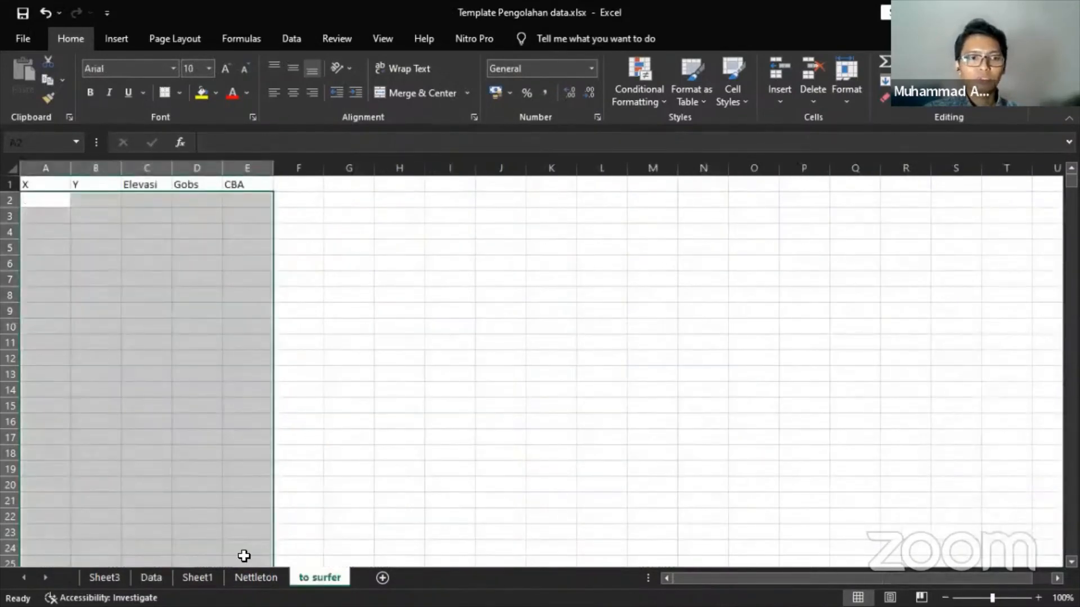
left_click(45, 200)
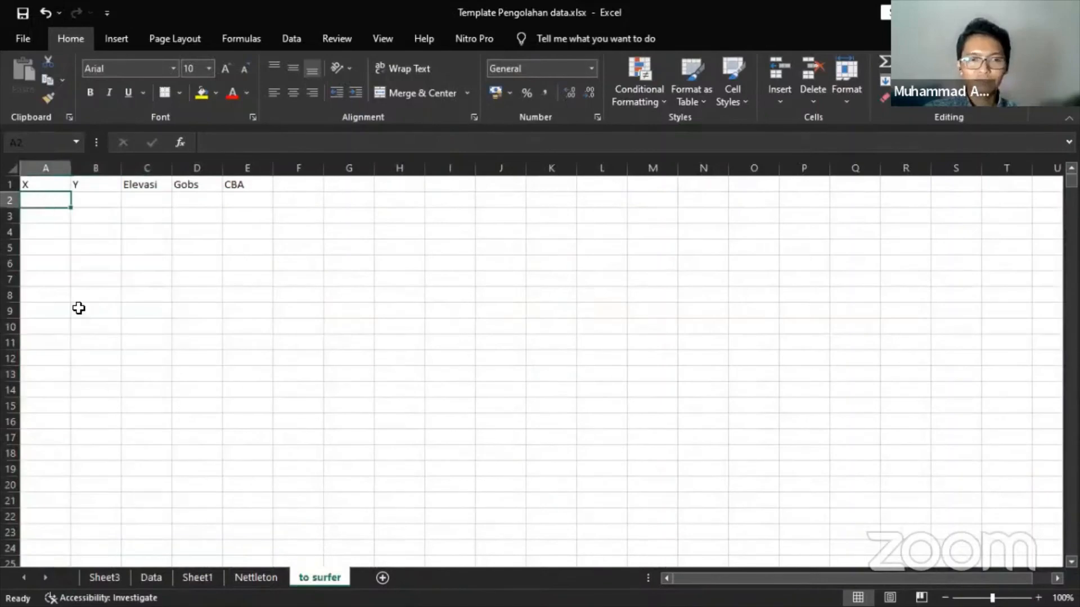
left_click(150, 578)
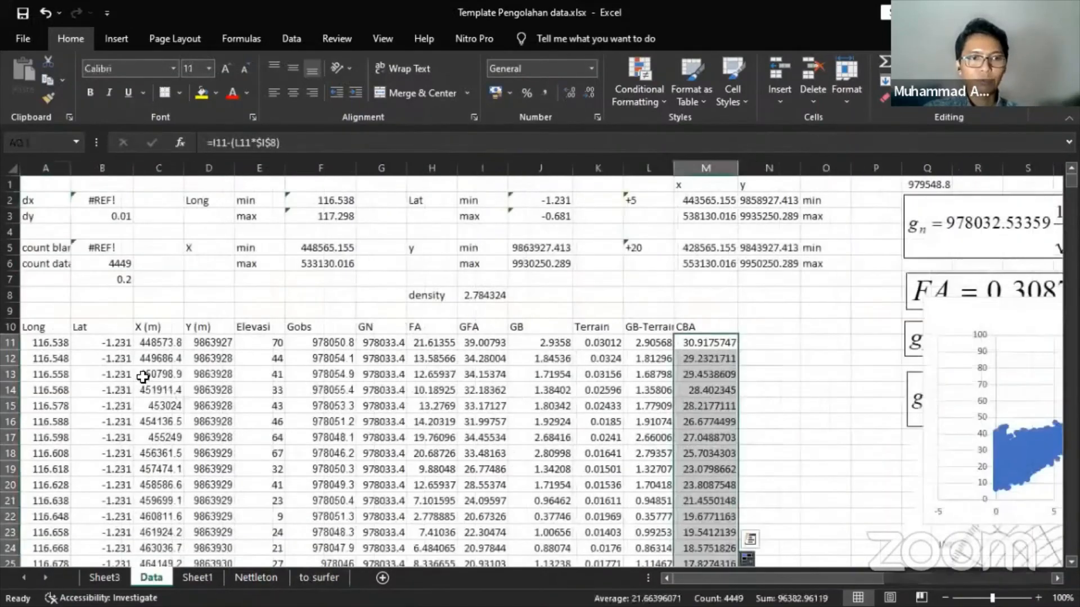
left_click(150, 344)
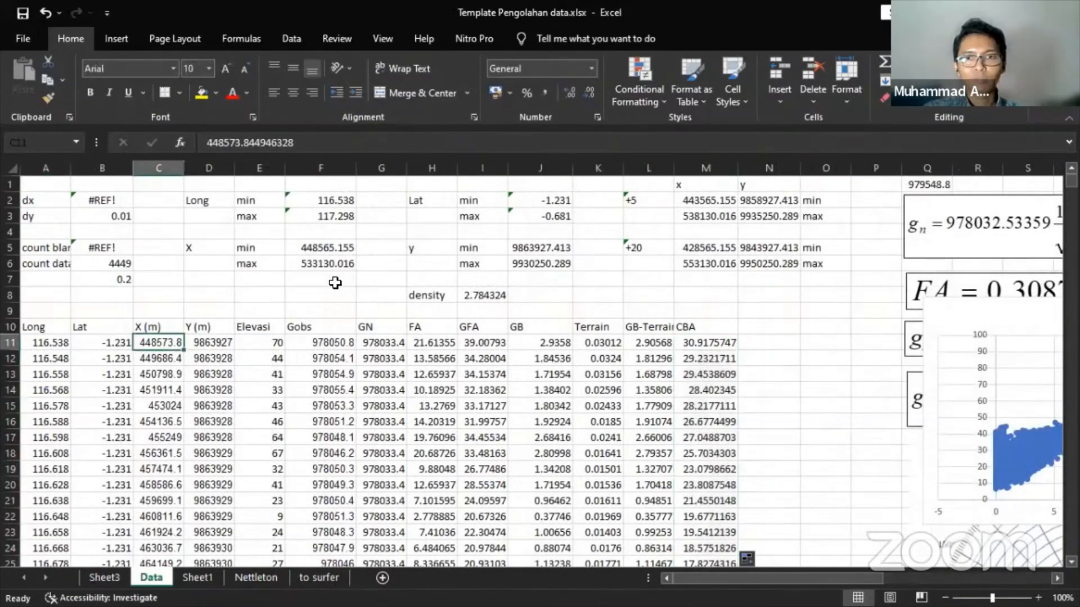
key("shift+Right")
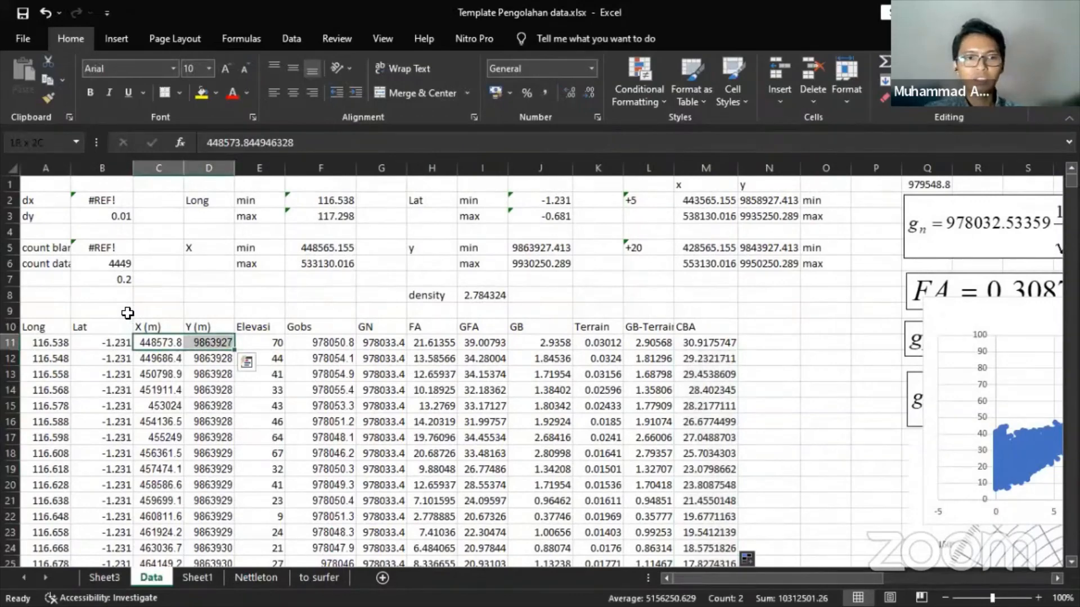
key("ctrl+shift+Down")
key("ctrl+c")
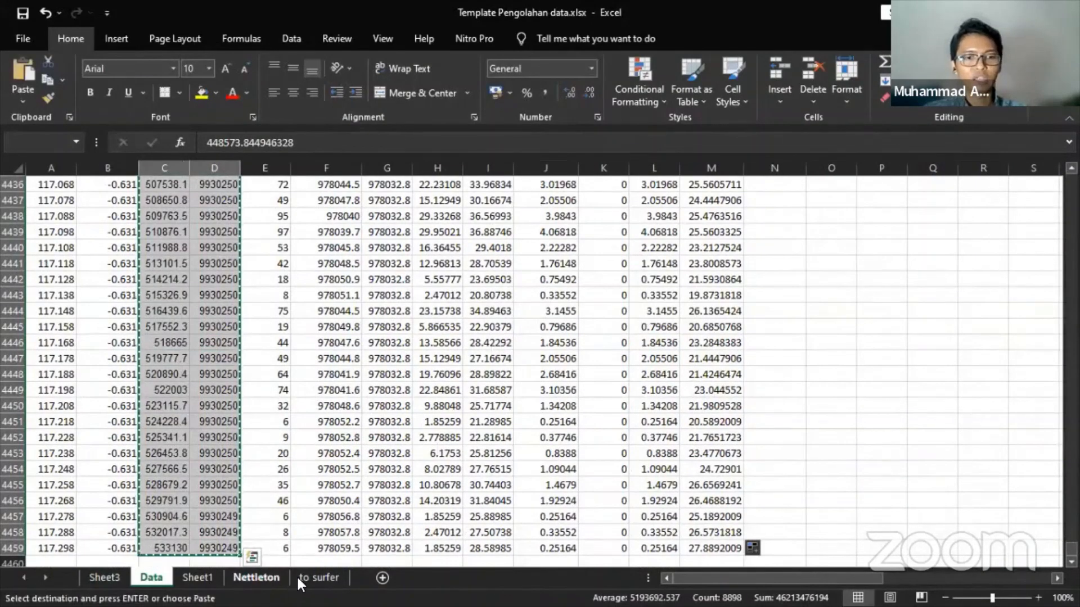
left_click(319, 578)
key("ctrl+v")
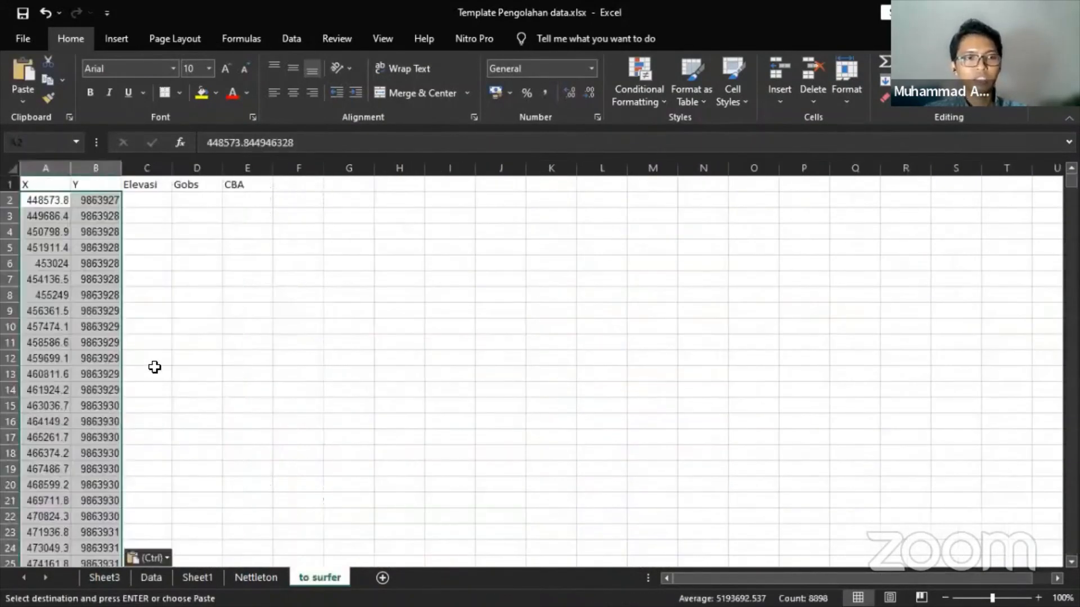
- Link 'to surfer' C2 to the Elevasi value with =Data!E11
left_click(151, 578)
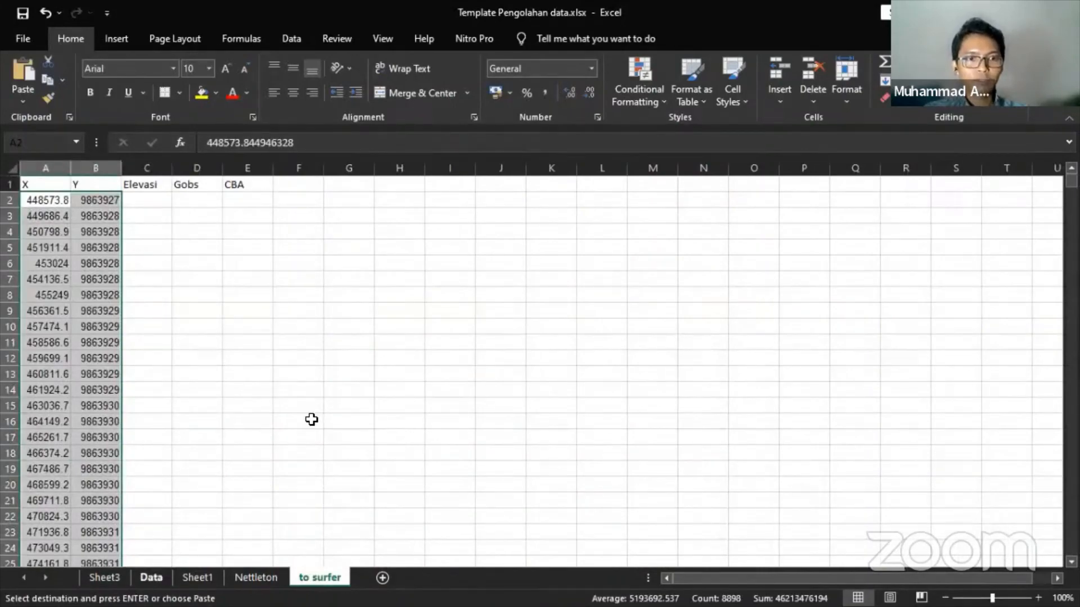
scroll(337, 366, "up", 15)
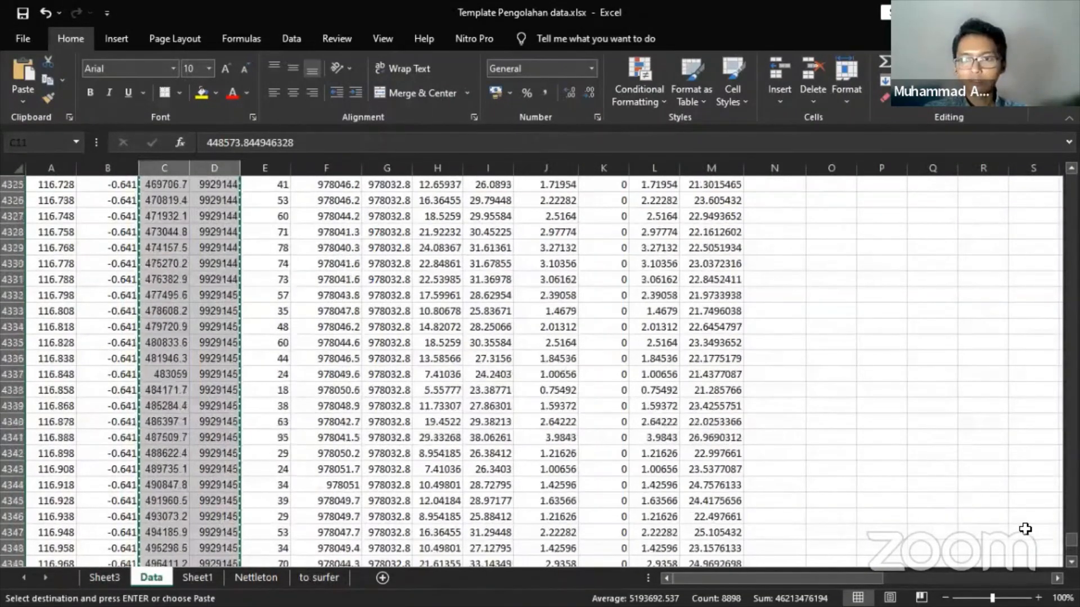
left_click_drag(1070, 545, 1071, 183)
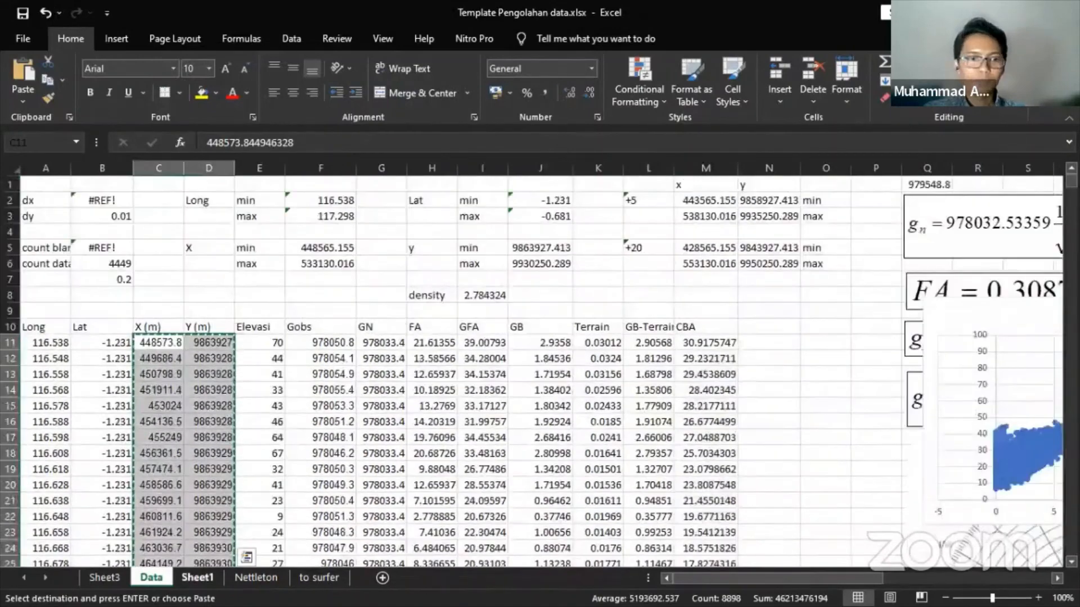
left_click(319, 578)
left_click(135, 204)
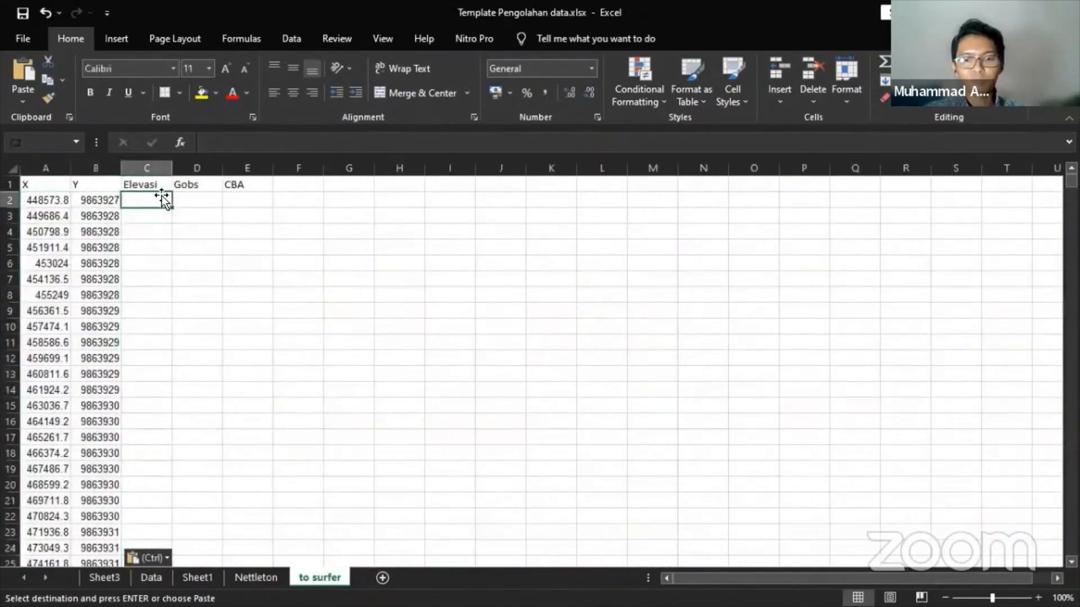
type("=")
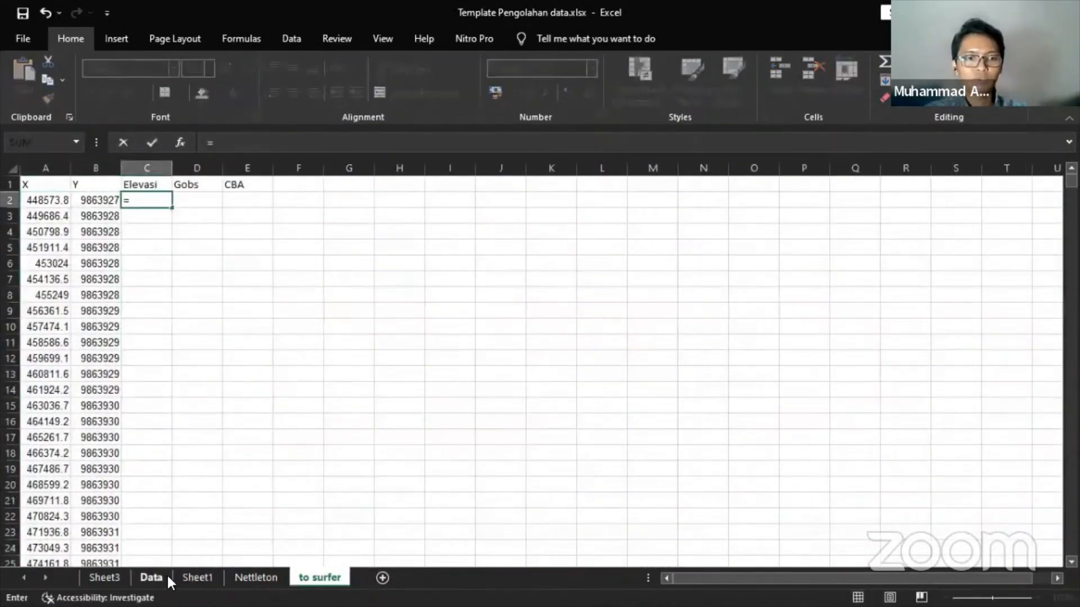
left_click(150, 577)
left_click(270, 342)
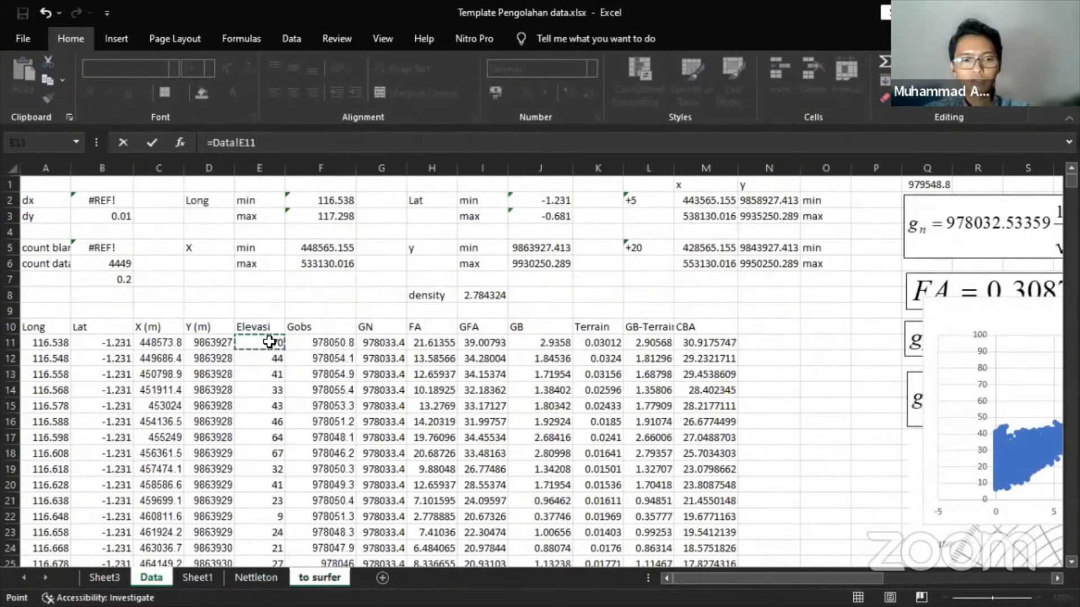
key("Tab")
- Link D2 and E2 to Gobs and CBA with =Data!F11 and =Data!M11
type("=")
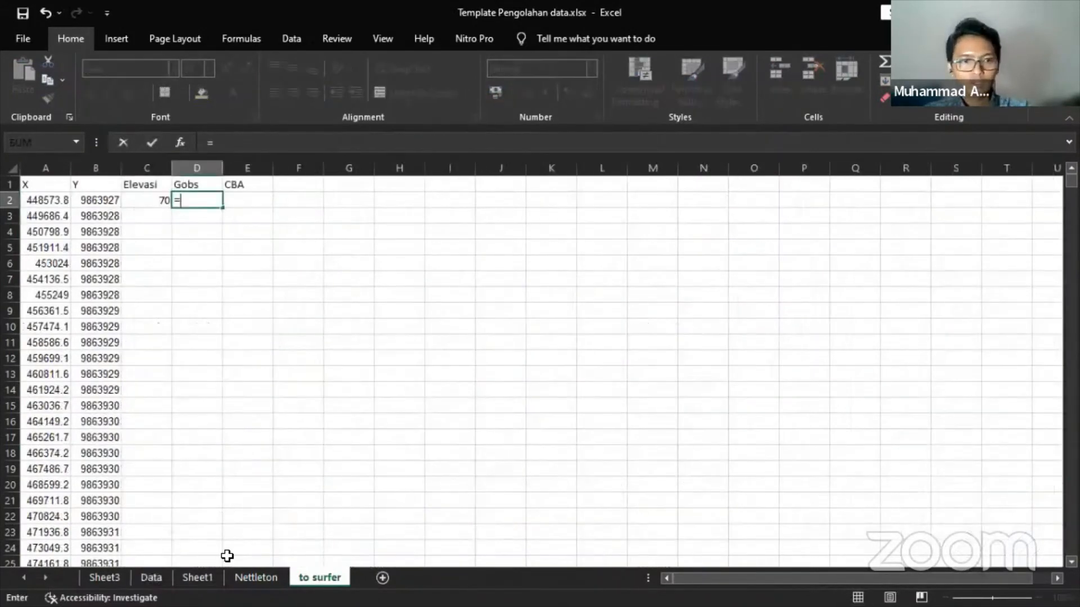
left_click(151, 577)
left_click(342, 340)
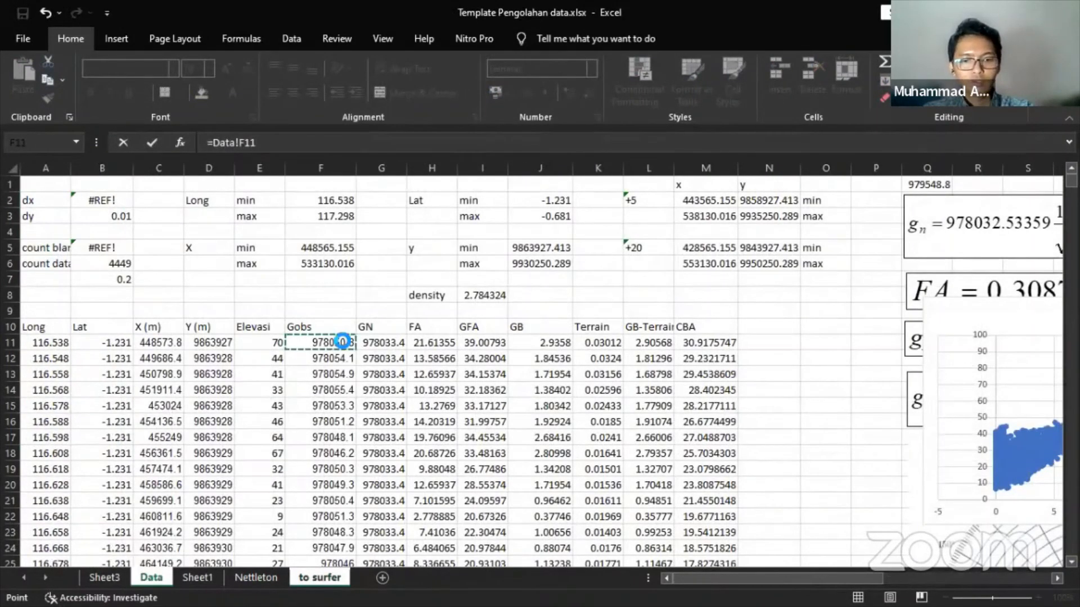
key("Tab")
type("=")
left_click(151, 577)
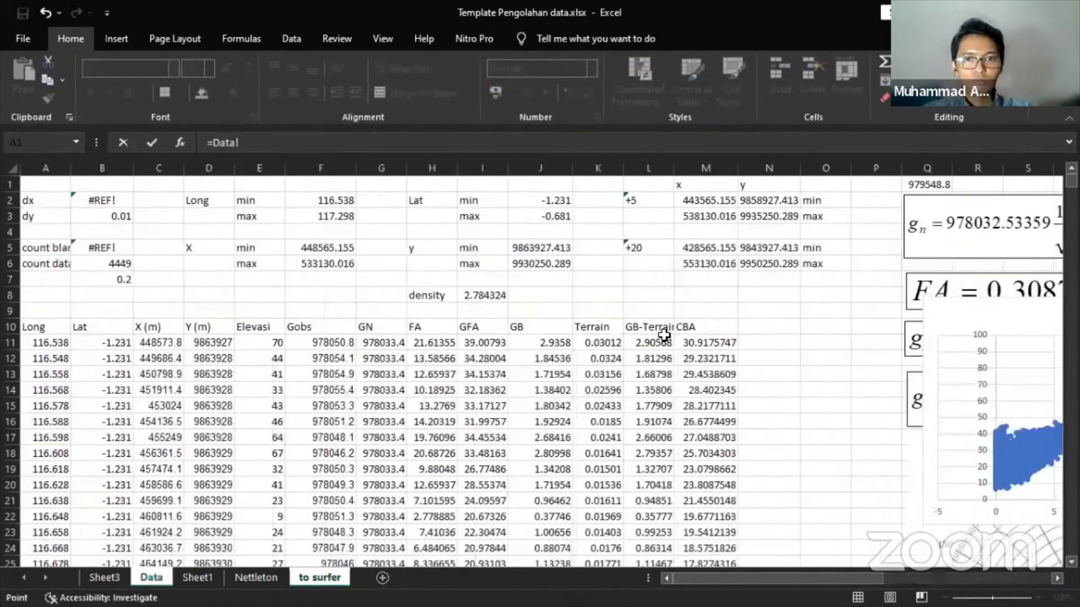
left_click(712, 341)
key("Tab")
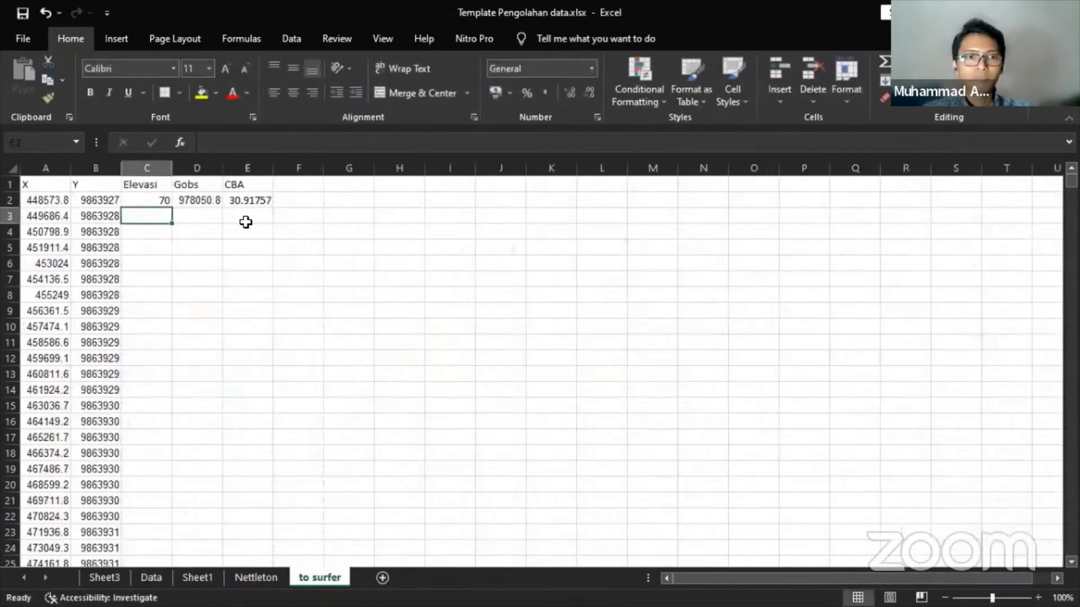
- Fill the C2:E2 links down every data row and save the workbook
left_click_drag(152, 200, 253, 211)
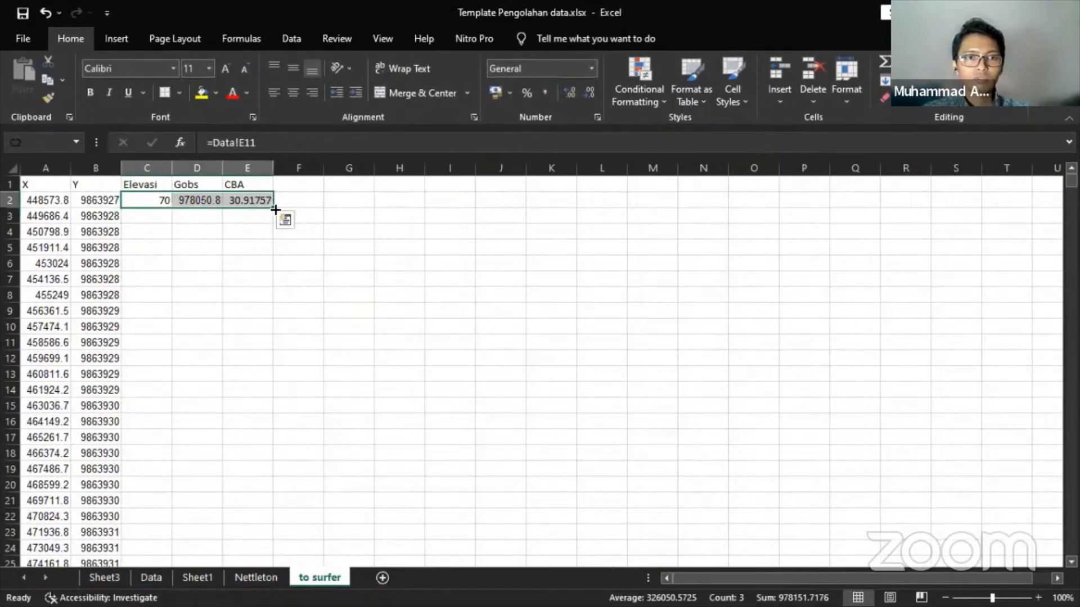
left_click(277, 189)
left_click_drag(166, 200, 237, 201)
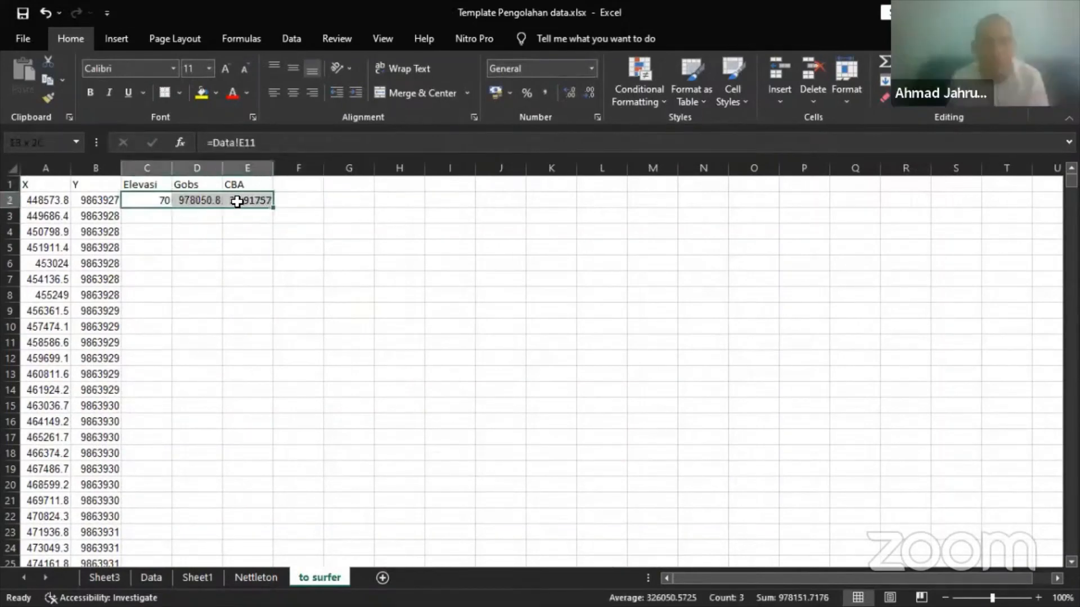
double_click(273, 208)
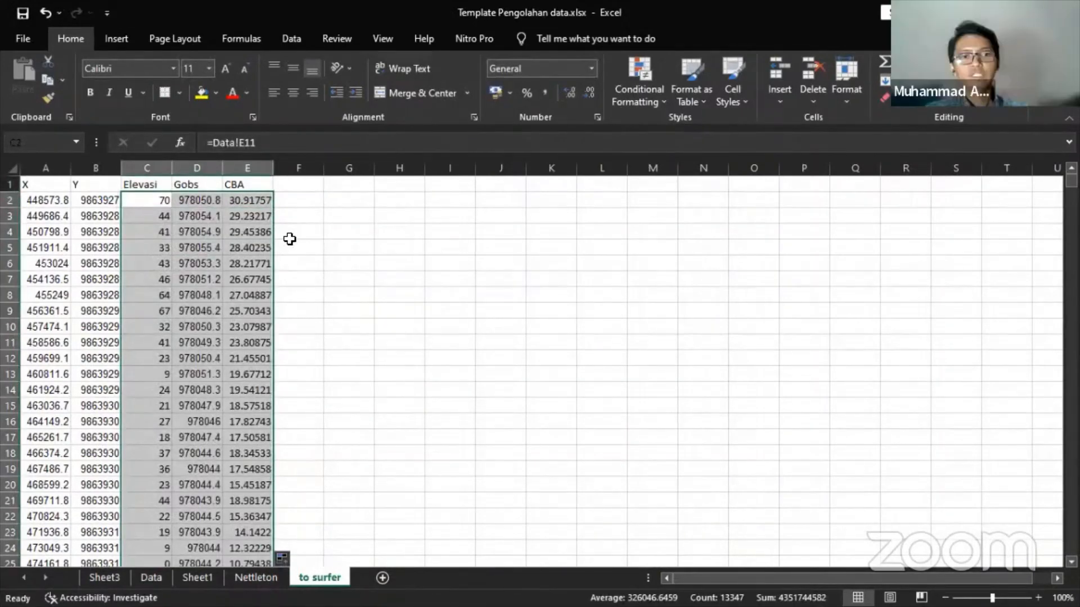
key("ctrl+s")
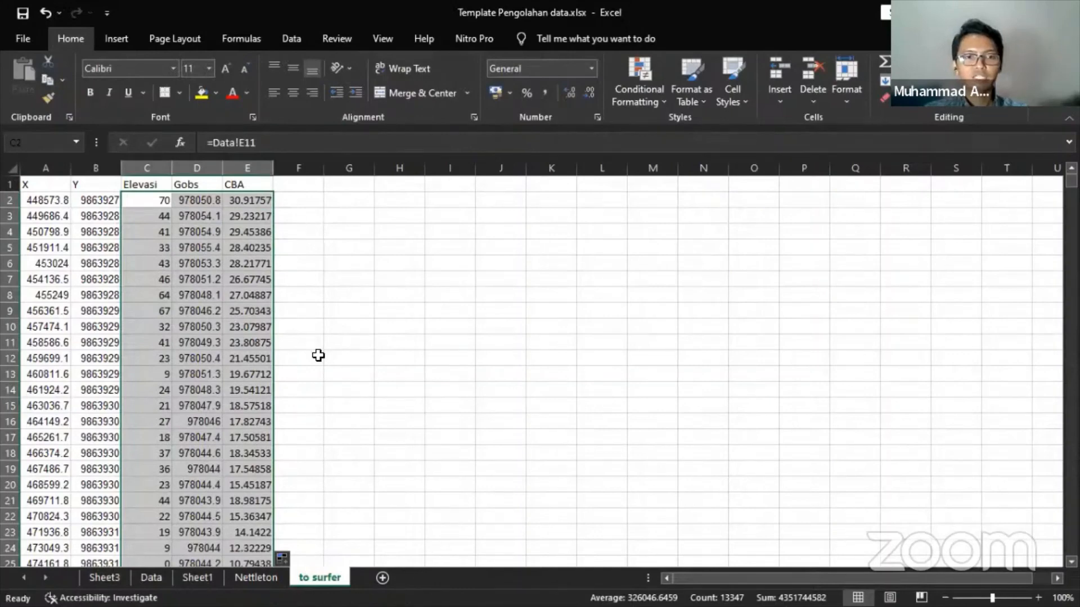
key("super")
- Close Surfer's leftover Sheet1 worksheet without saving
left_click(276, 597)
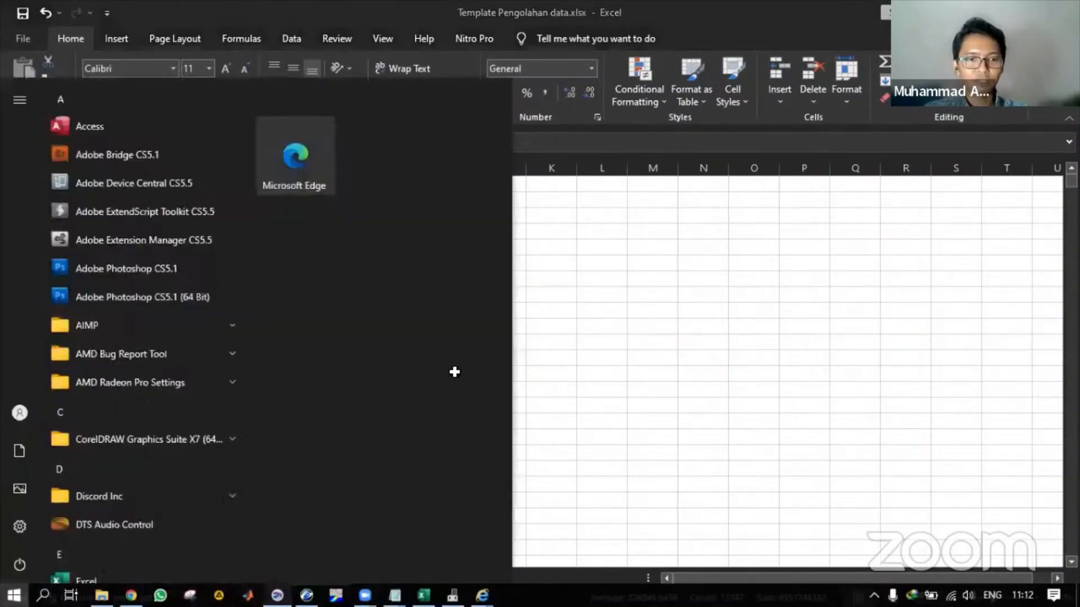
left_click(351, 86)
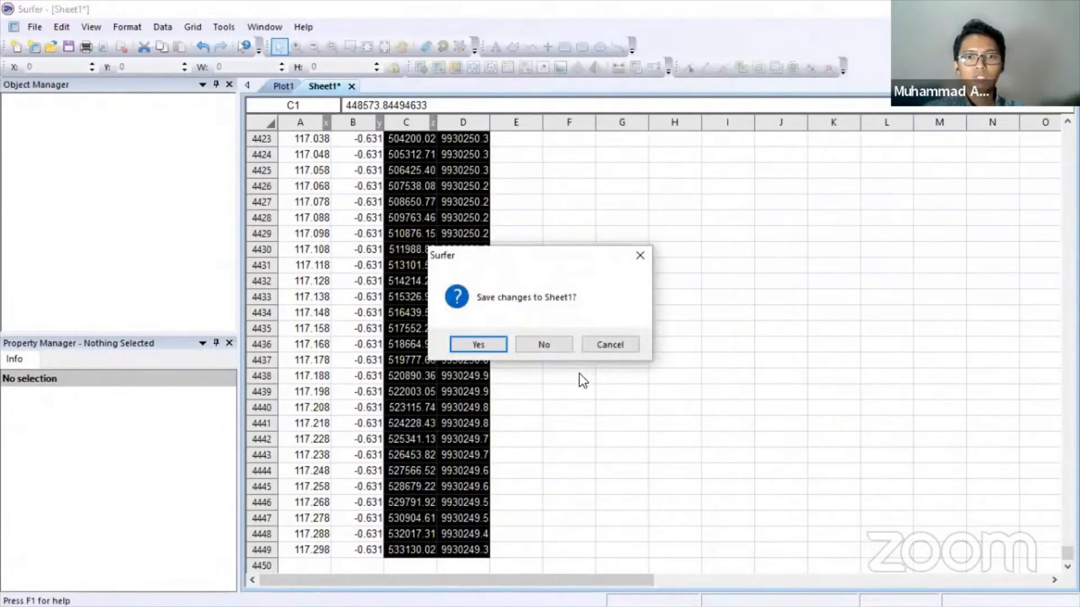
left_click(544, 344)
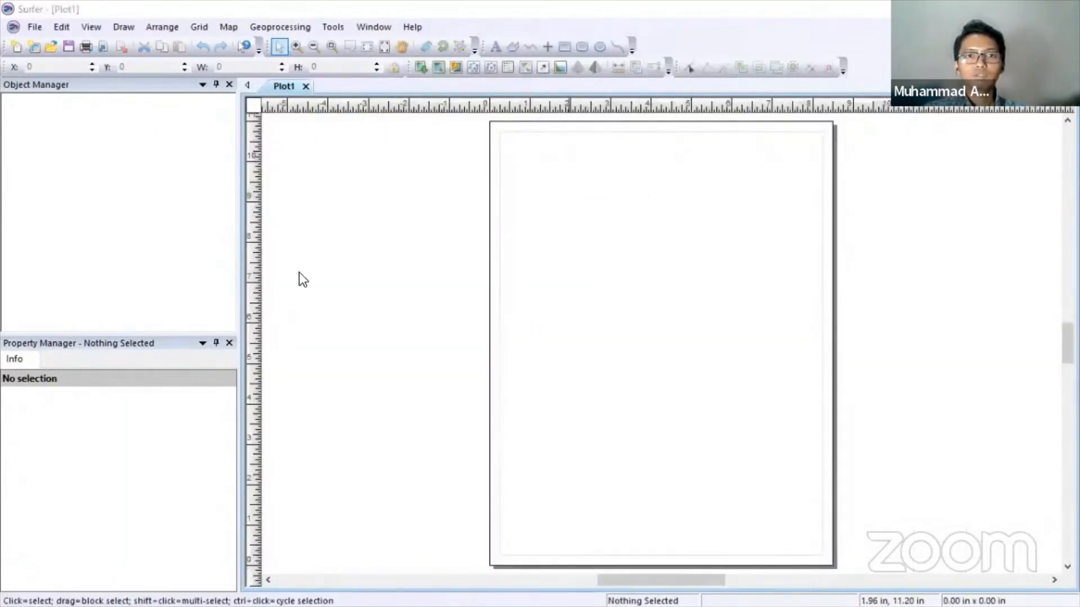
- Start Grid Data from the 'to surfer' sheet of Template Pengolahan data.xlsx
left_click(208, 27)
left_click(212, 41)
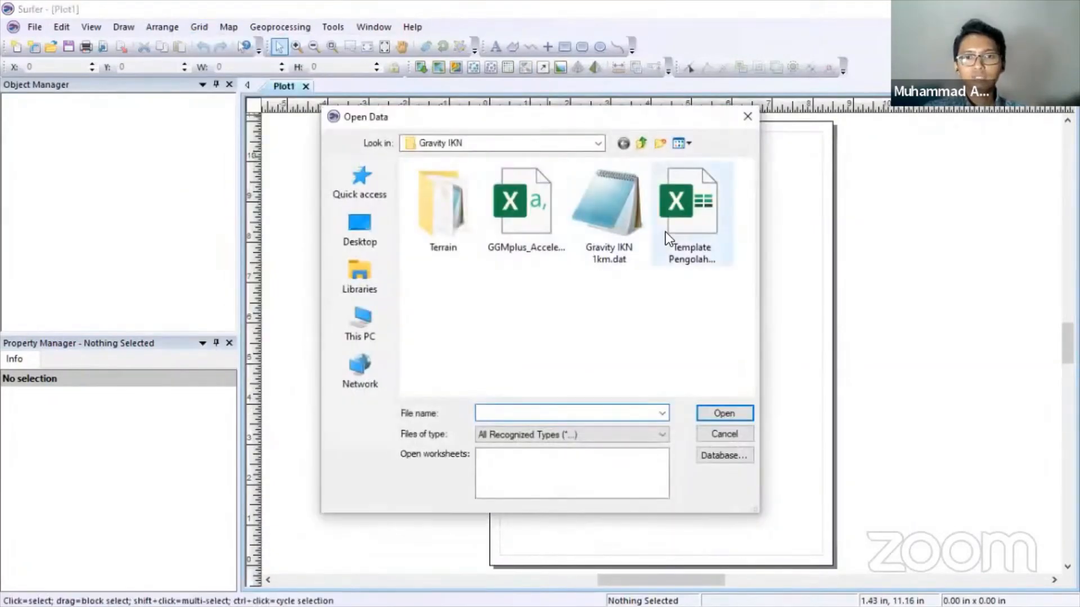
double_click(679, 212)
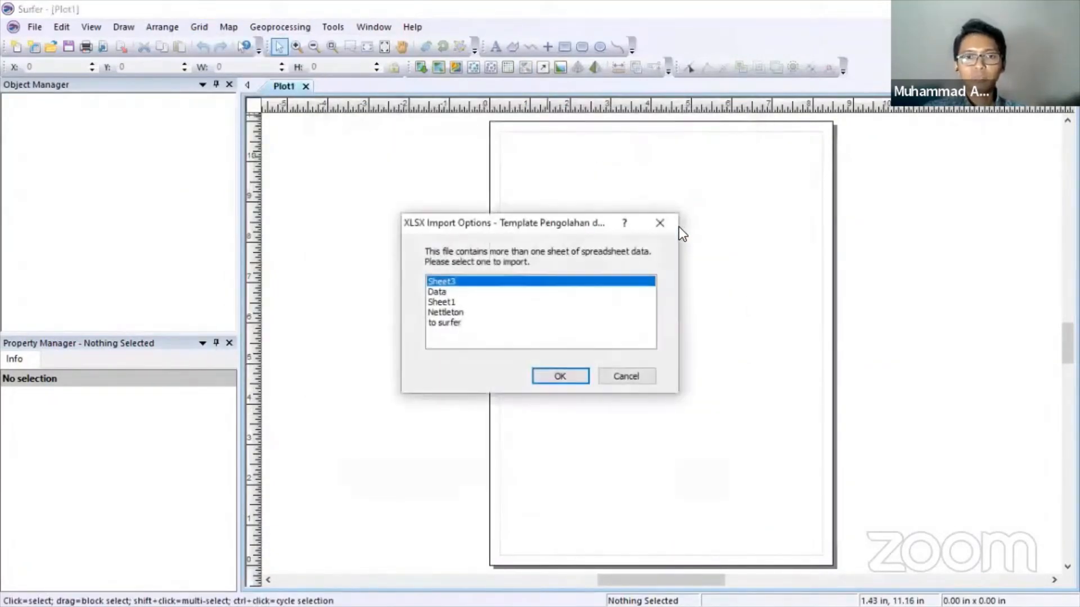
left_click(436, 323)
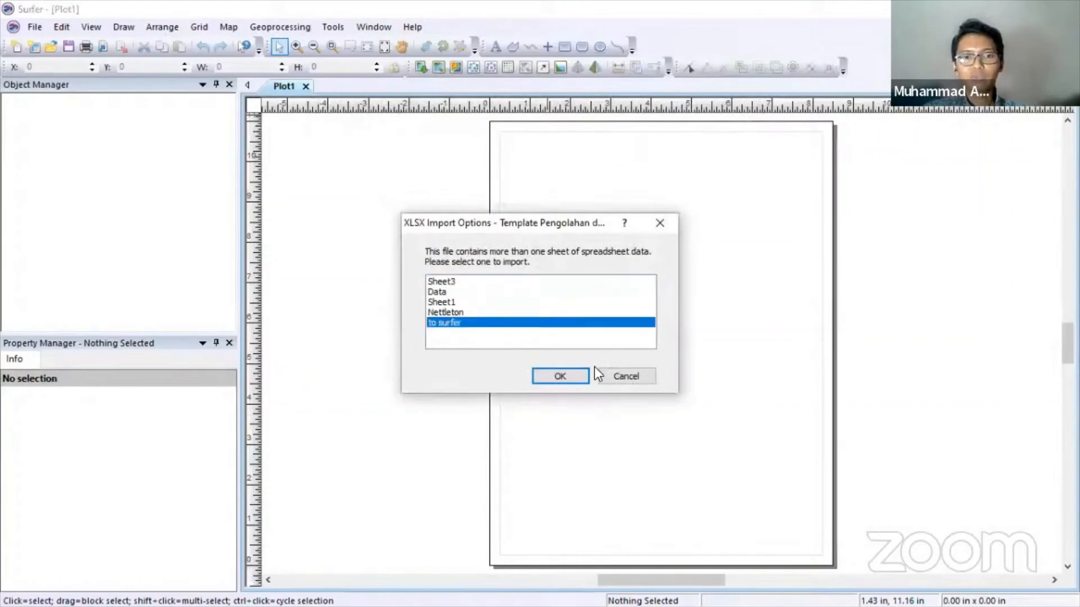
left_click(579, 374)
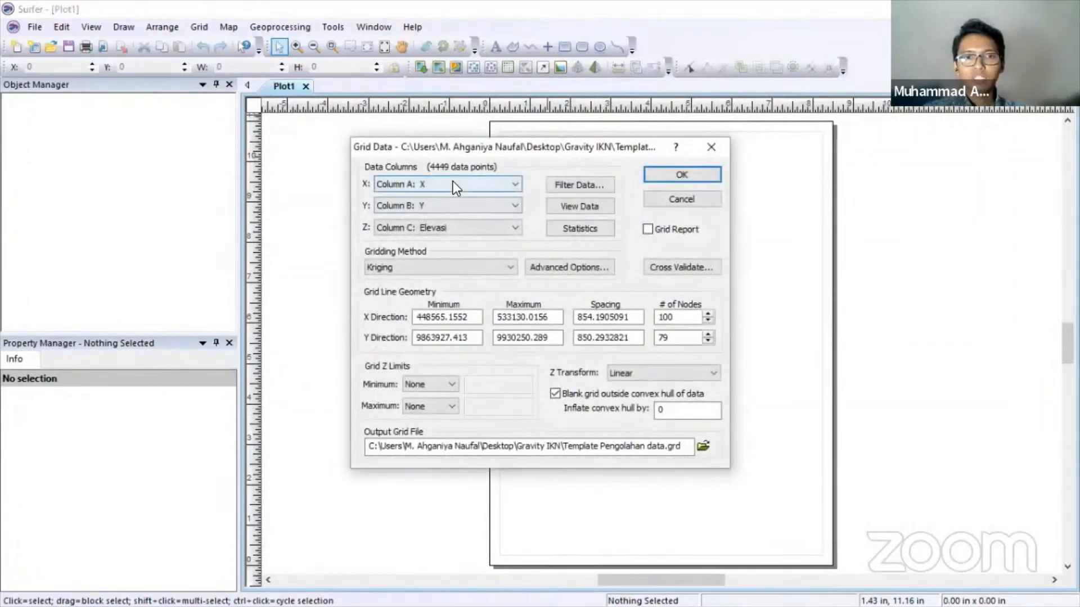
- Grid the CBA column as Z into CBA IKN.grd and dismiss the created-file message
left_click(446, 226)
left_click(441, 282)
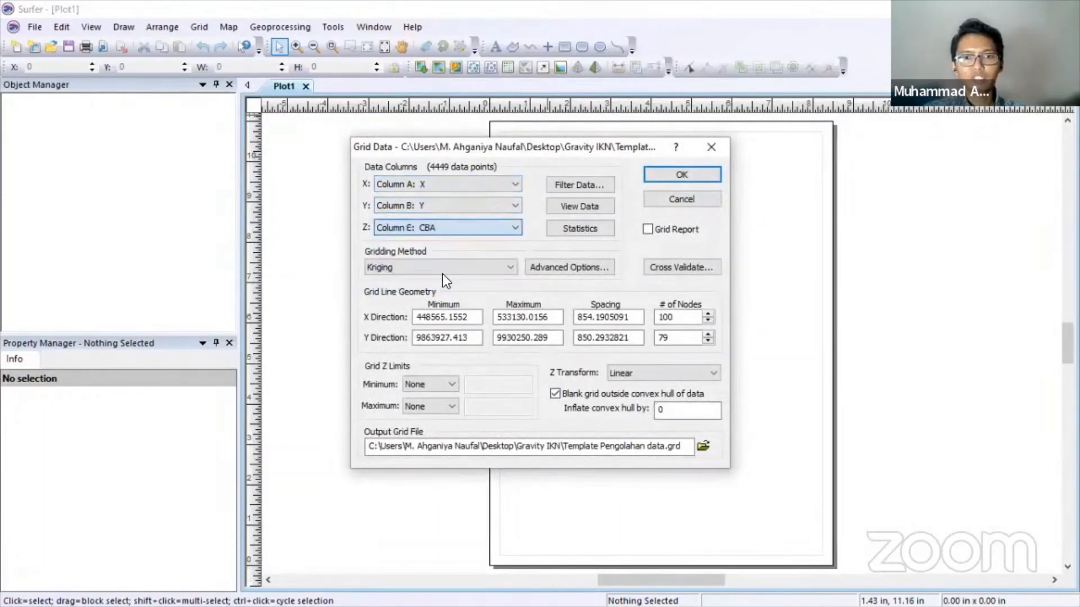
left_click(703, 447)
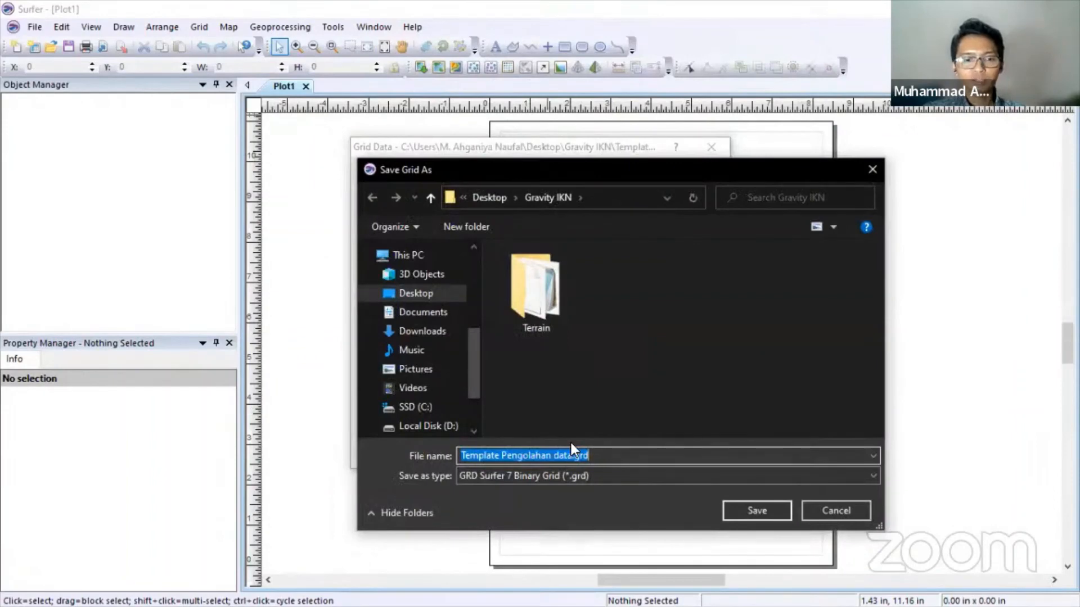
type("CBA IKN")
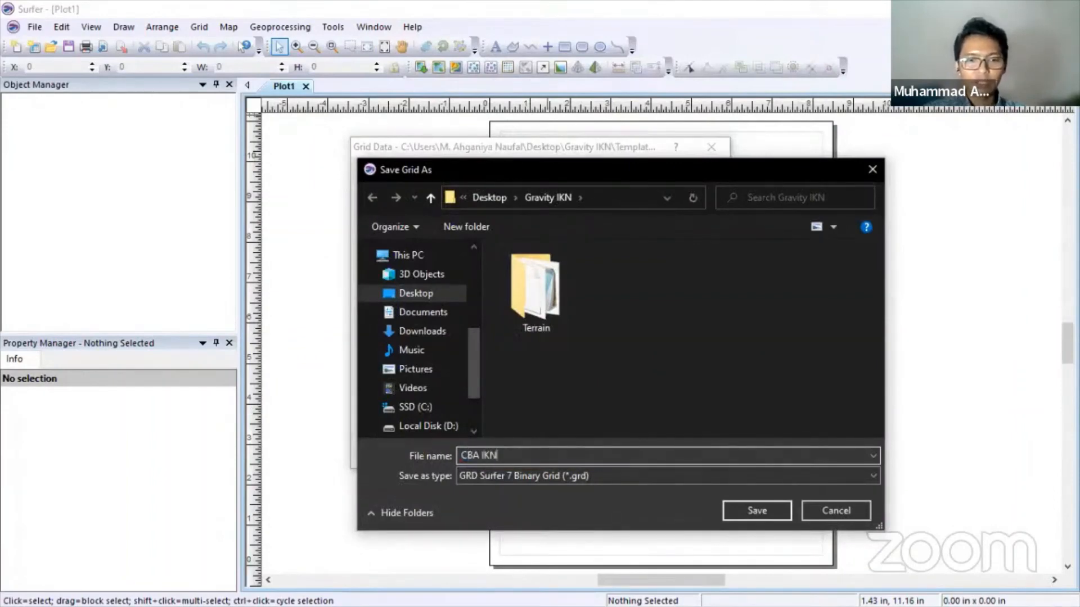
key("Return")
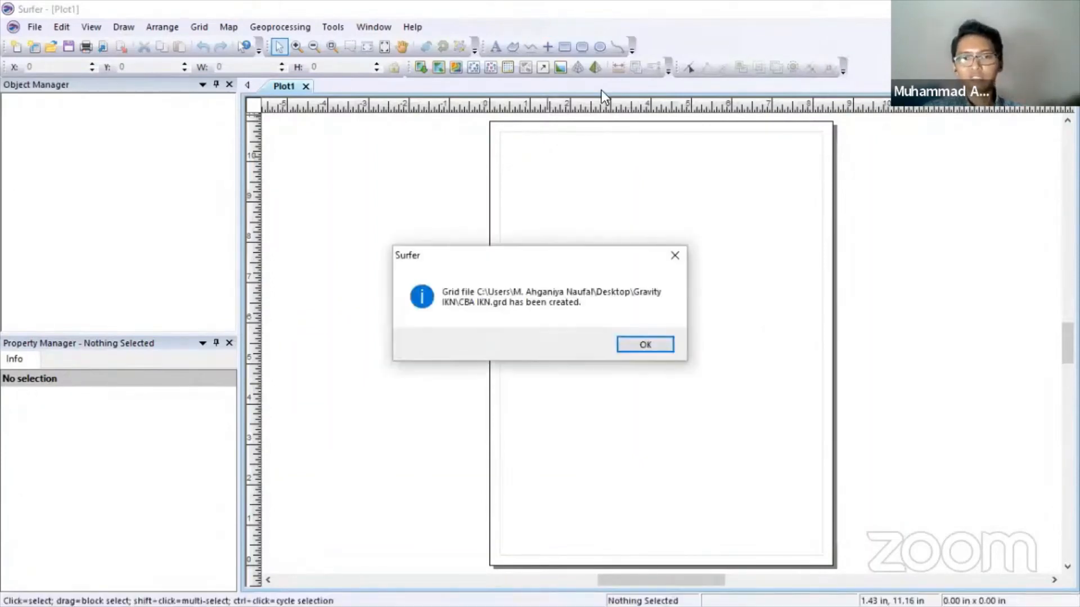
left_click(652, 346)
key("Escape")
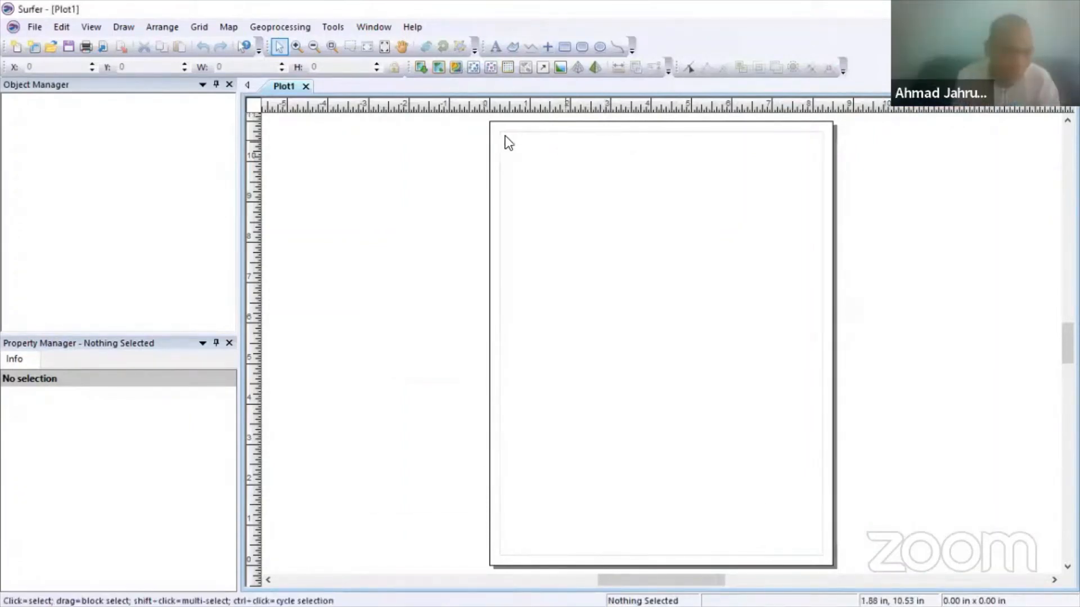
- Create a new contour map from CBA IKN.grd
left_click(456, 67)
double_click(514, 208)
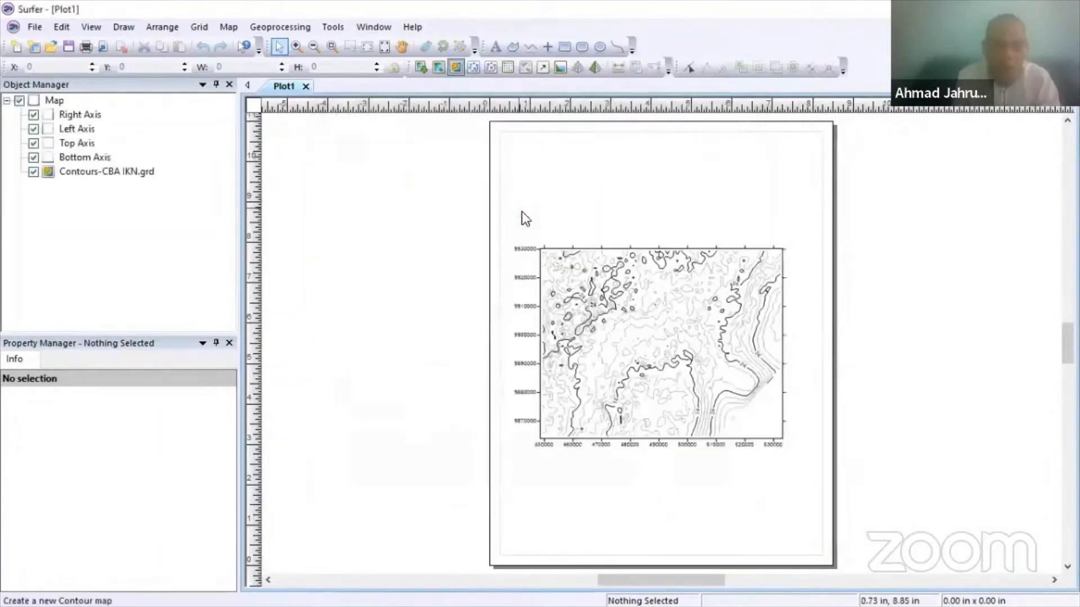
left_click(633, 312)
- Turn on filled contours and a colour scale, using the Rainbow fill colours
left_click(116, 380)
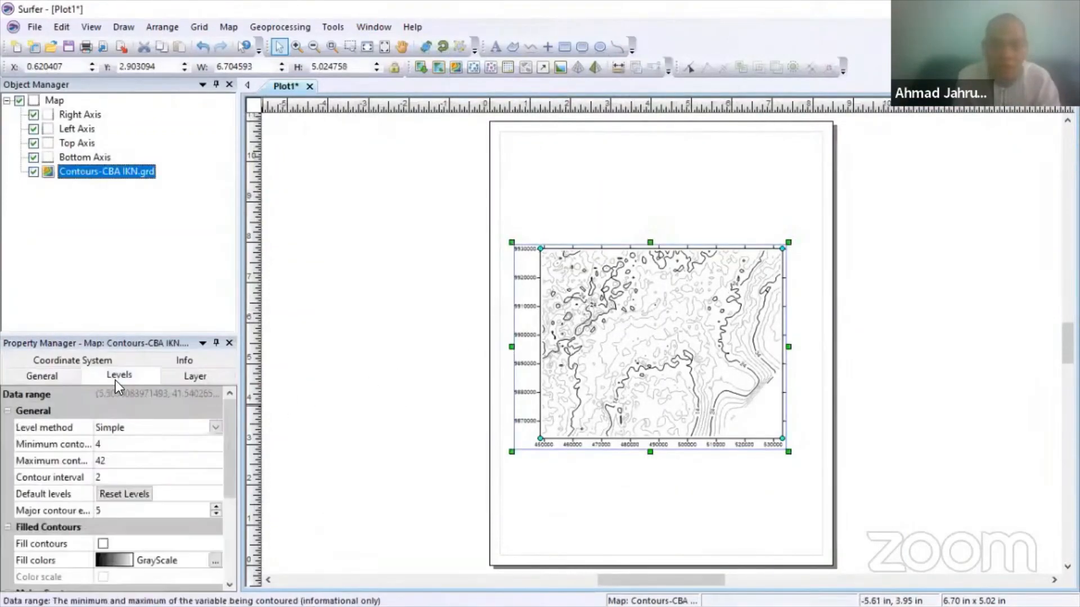
left_click(102, 543)
left_click(103, 577)
left_click(112, 561)
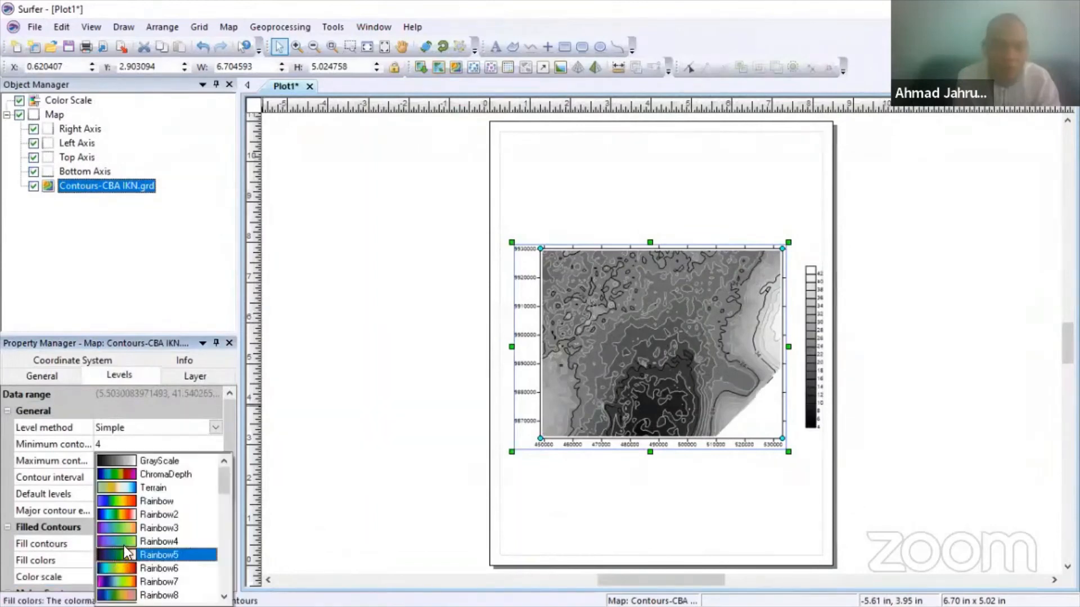
left_click(135, 501)
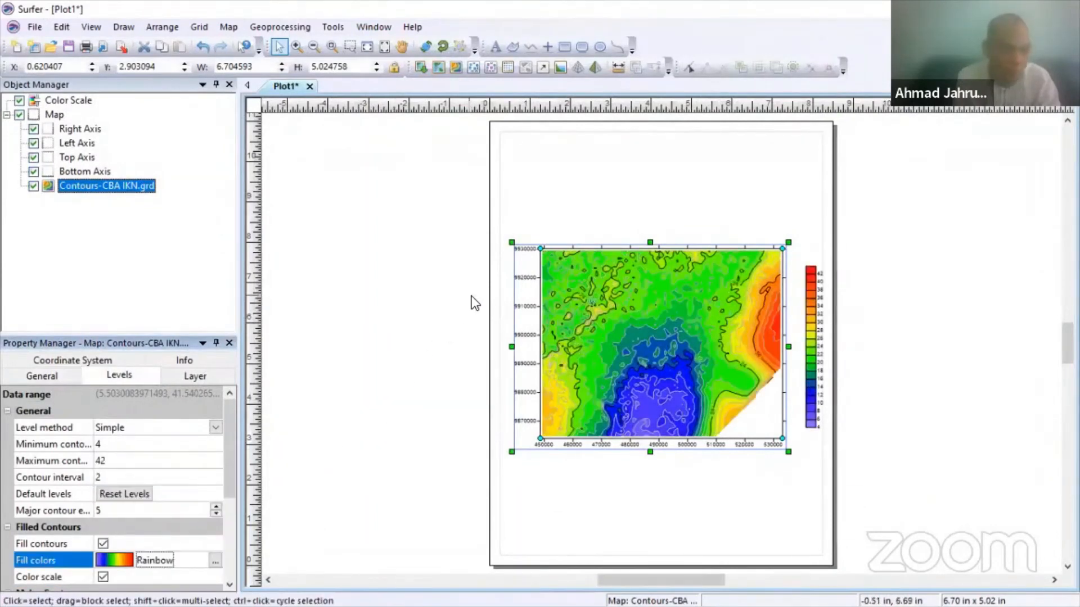
- Set the minor contour line style to Invisible and view the finished map
scroll(141, 468, "down", 3)
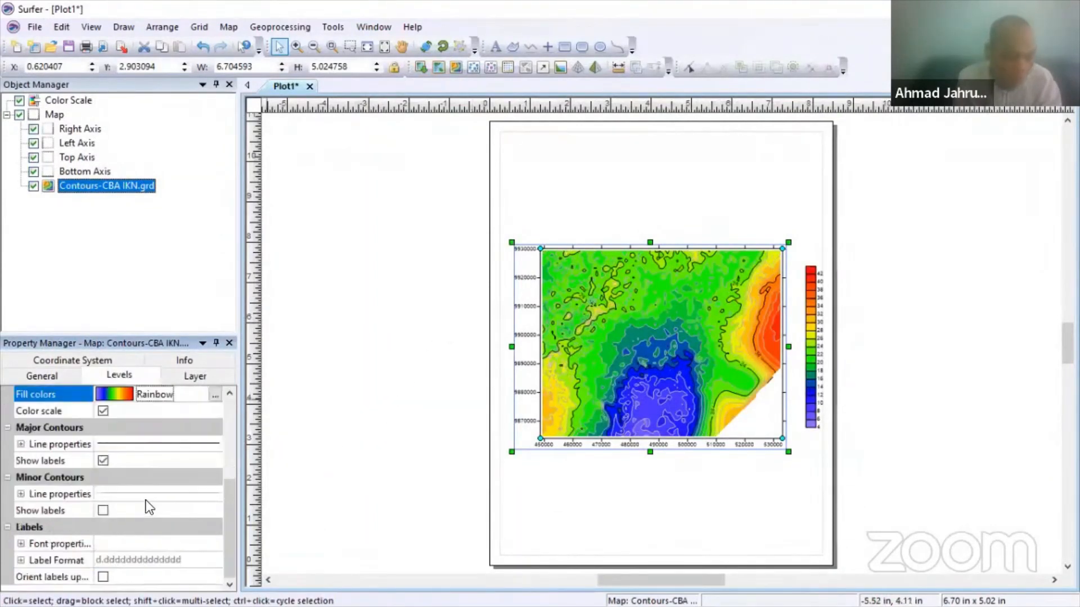
left_click(145, 494)
left_click(148, 513)
left_click(147, 513)
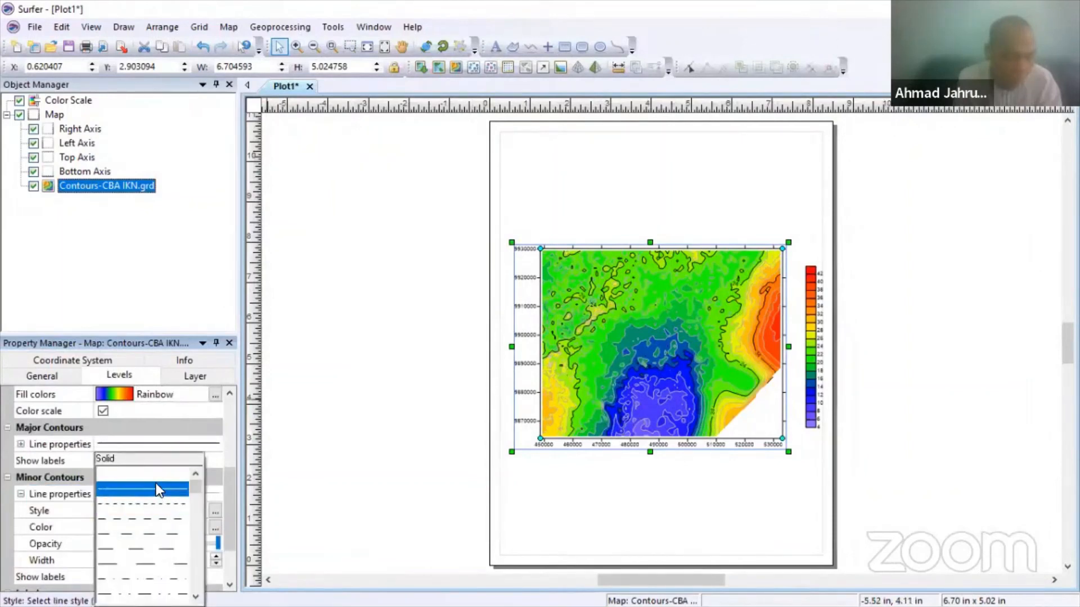
left_click(157, 477)
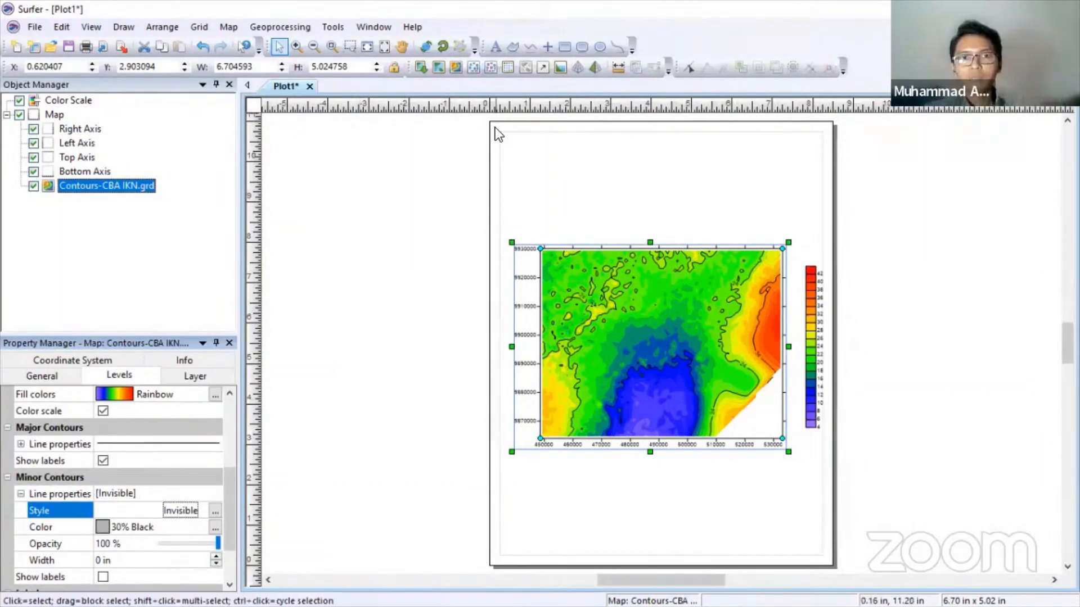
left_click(559, 174)
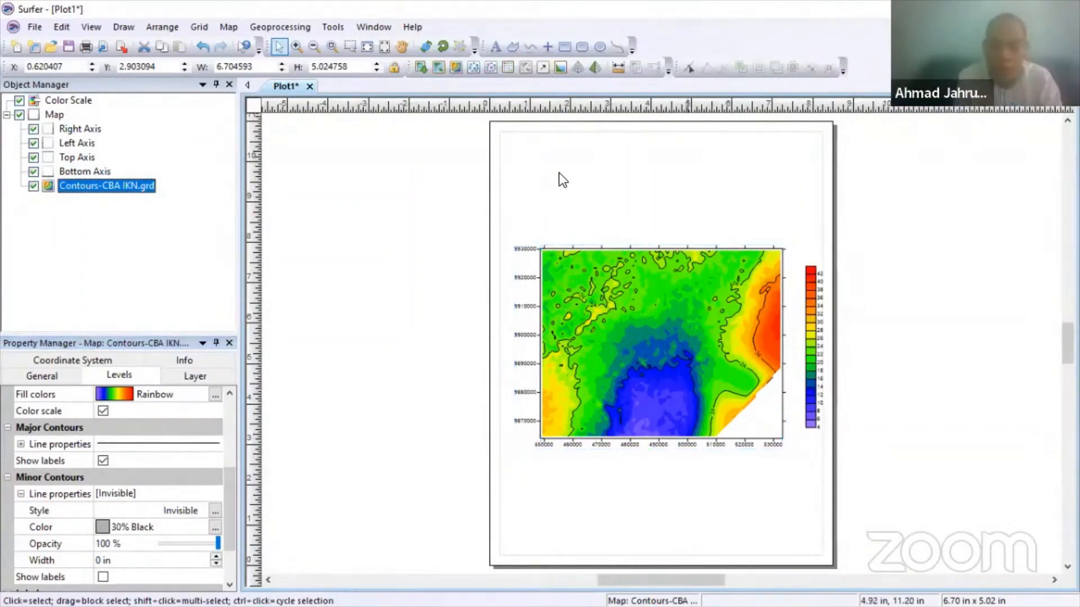
left_click(754, 213)
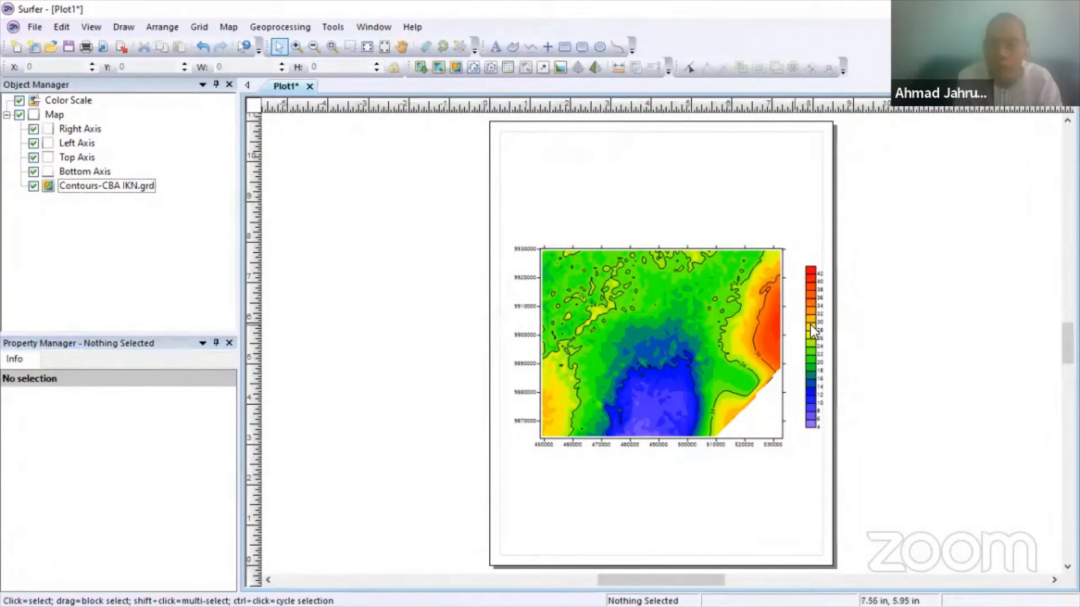
scroll(834, 325, "up", 3)
scroll(600, 304, "up", 1)
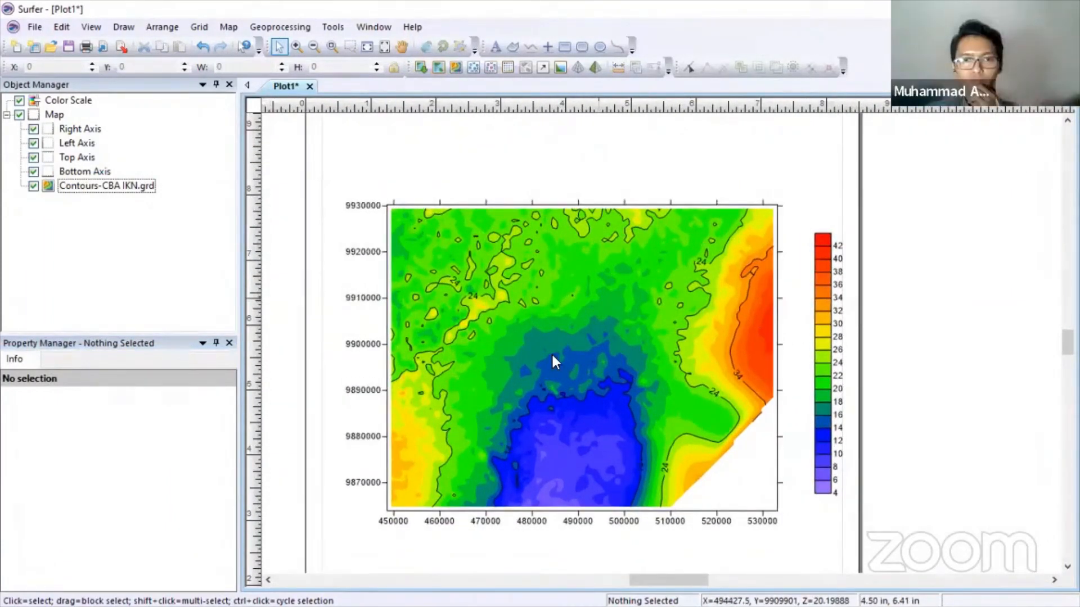
scroll(551, 352, "up", 1)
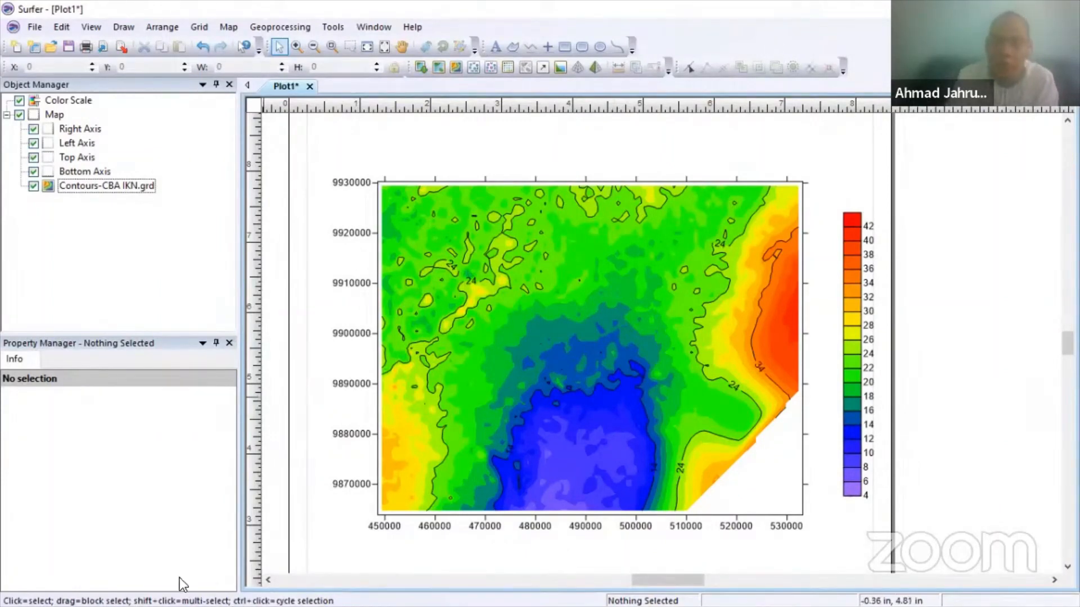
- Search Google for 'zona utm' in a new Chrome tab
key("super")
left_click(131, 595)
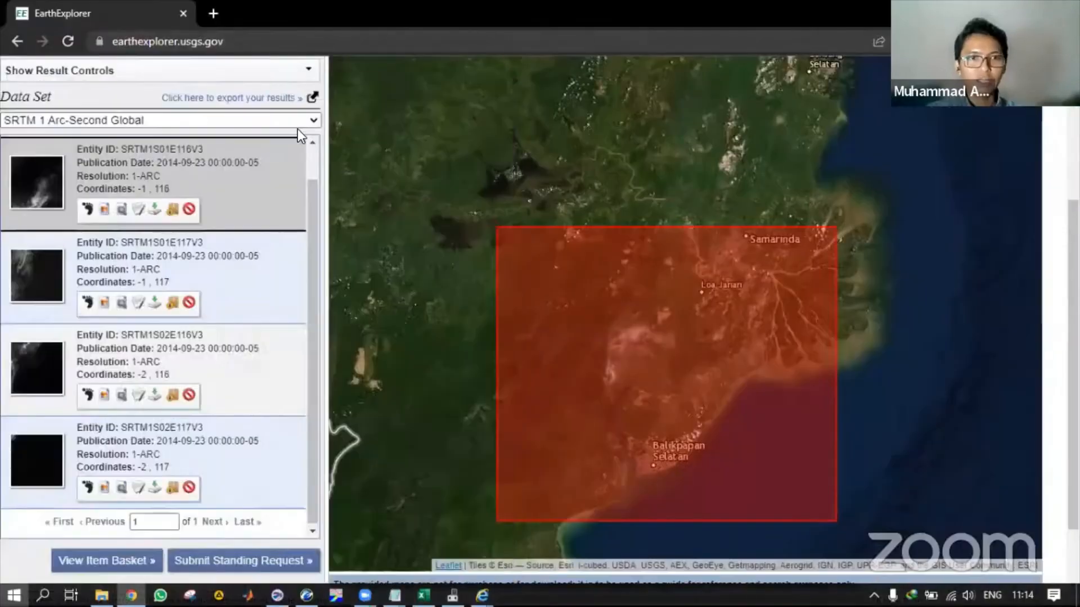
key("ctrl+t")
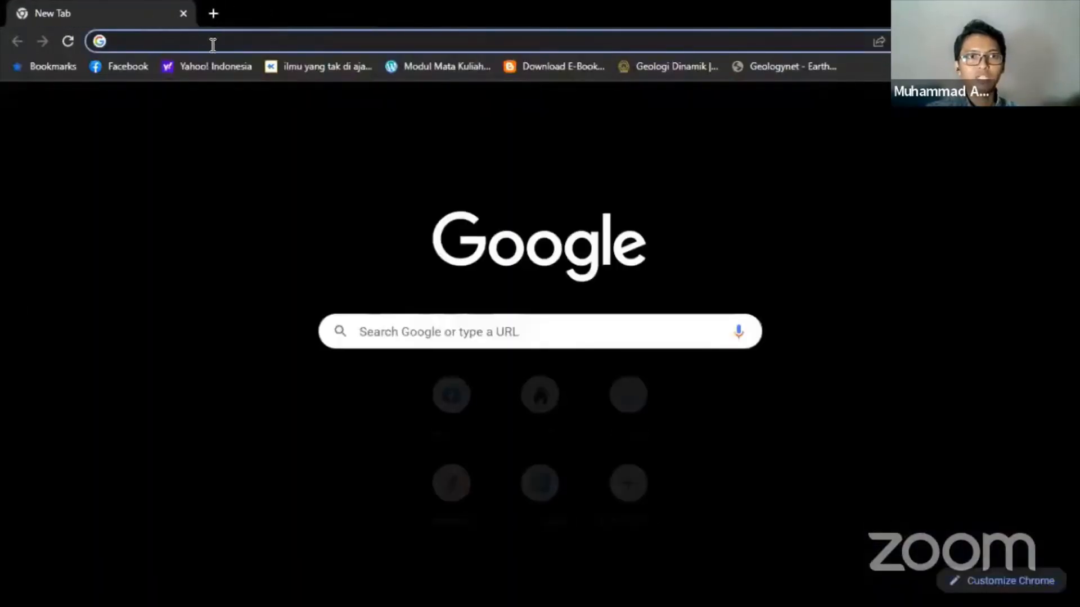
type("zona utm")
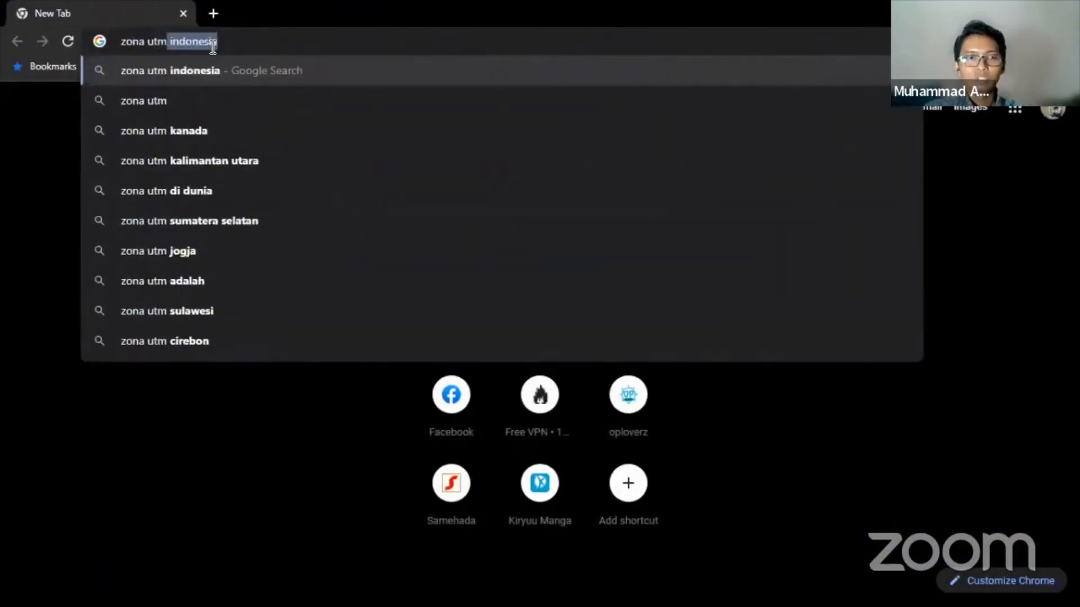
key("Return")
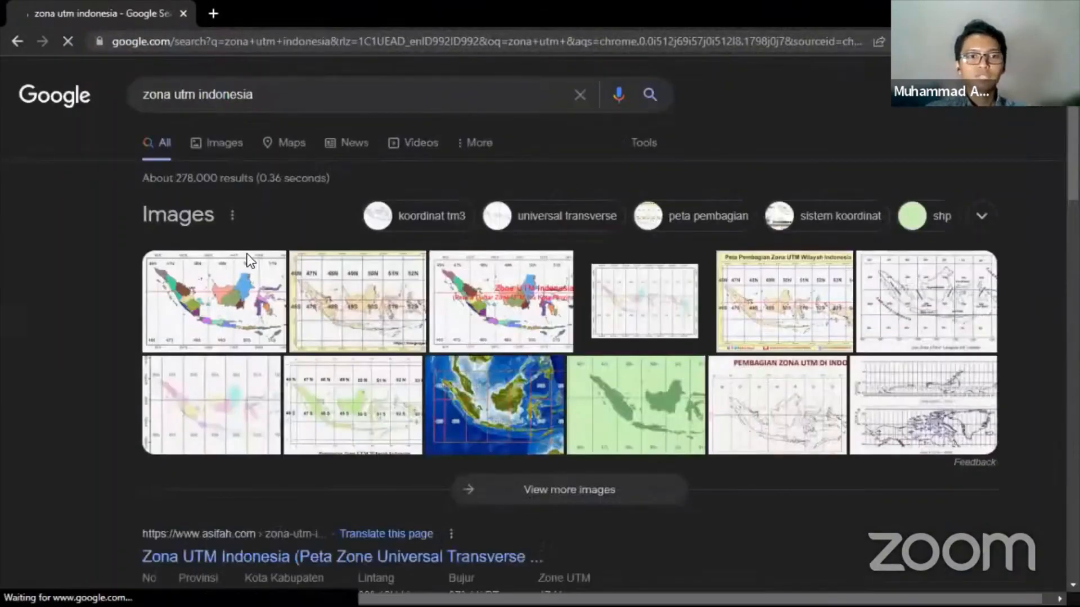
- Preview the Indonesia UTM zone map image, skim its blogspot article, and return to the image results
left_click(462, 256)
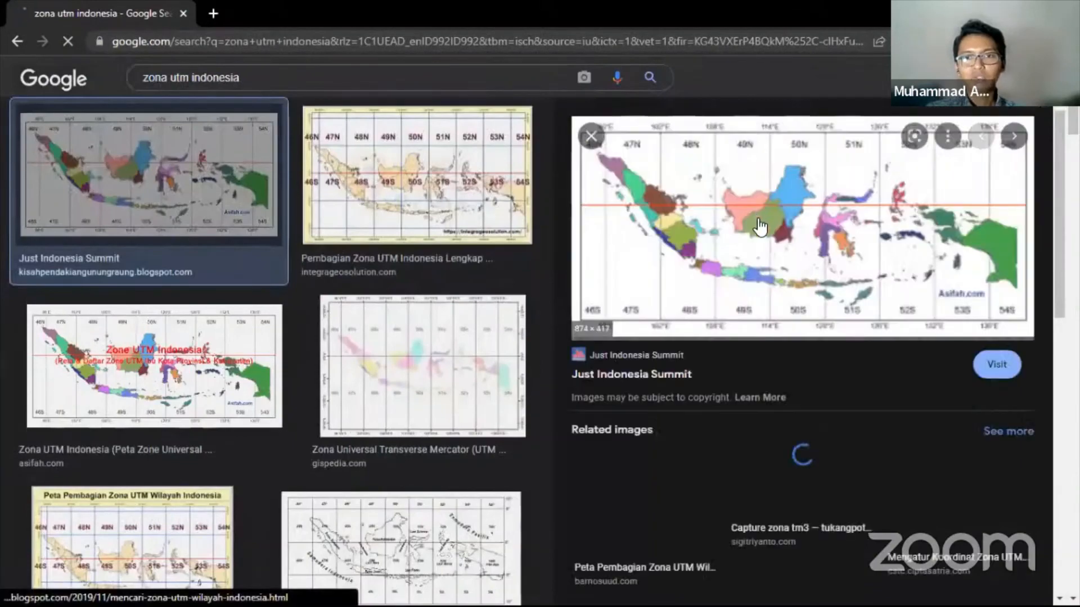
left_click(766, 236)
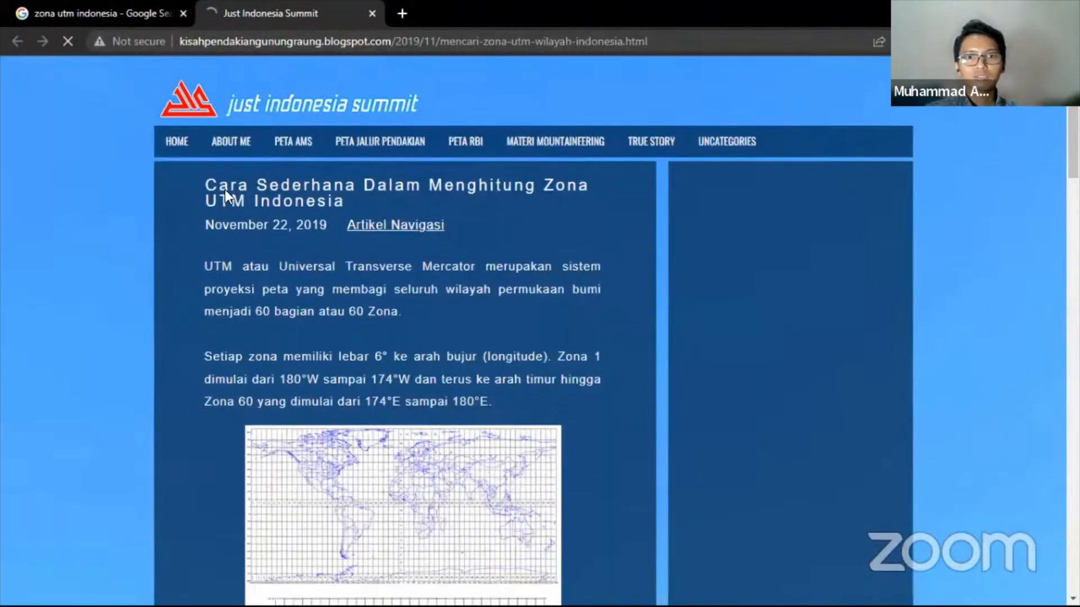
scroll(187, 228, "down", 15)
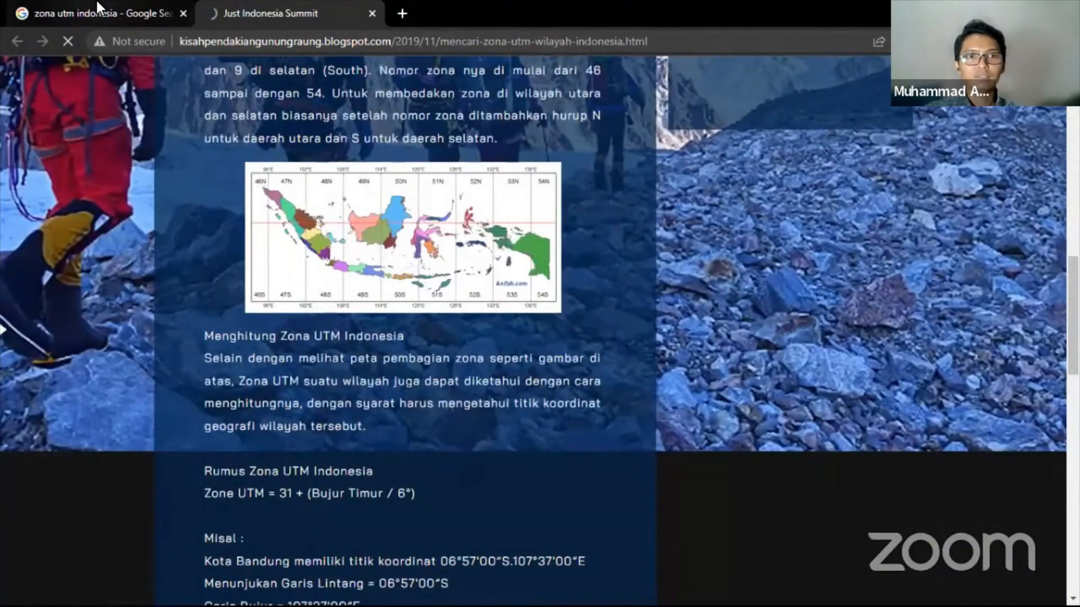
left_click(97, 2)
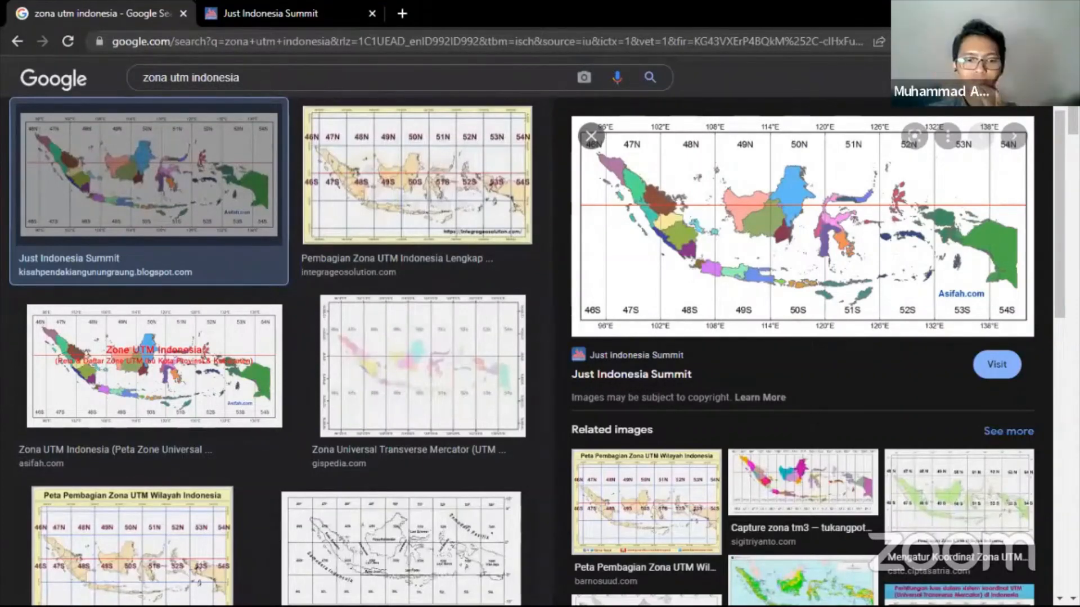
key("super")
- In Excel's Sheet3, select the longitude and latitude bounds in B8:B11
left_click(426, 592)
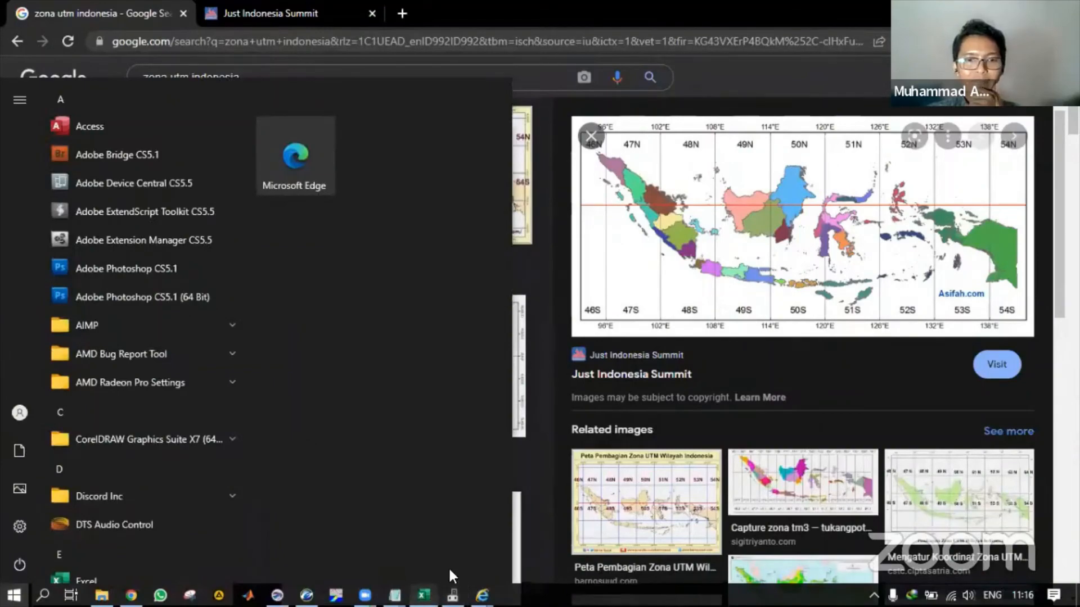
left_click(106, 578)
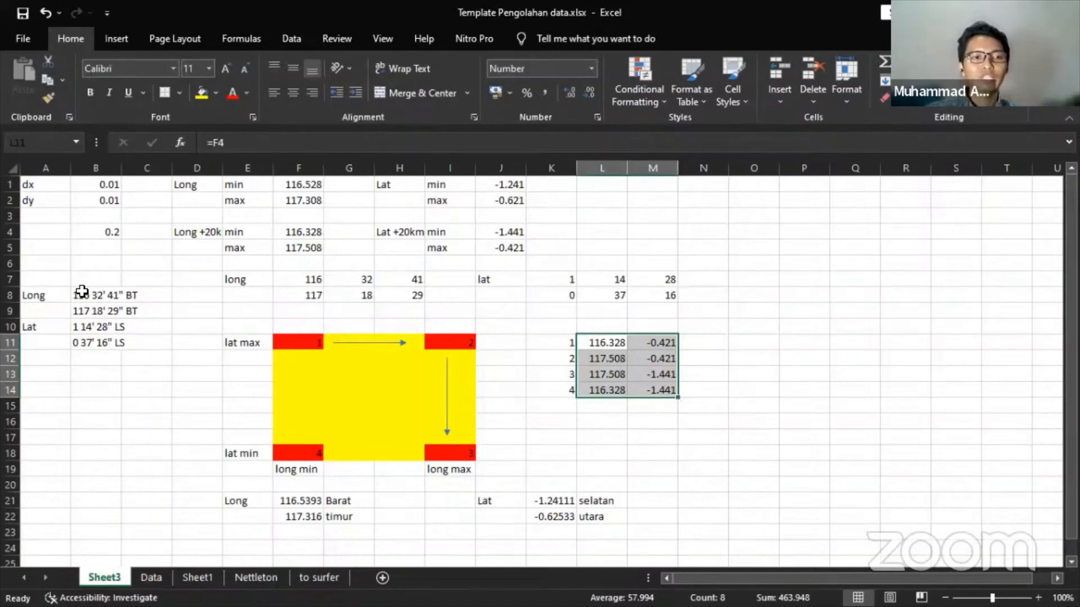
left_click_drag(77, 292, 92, 343)
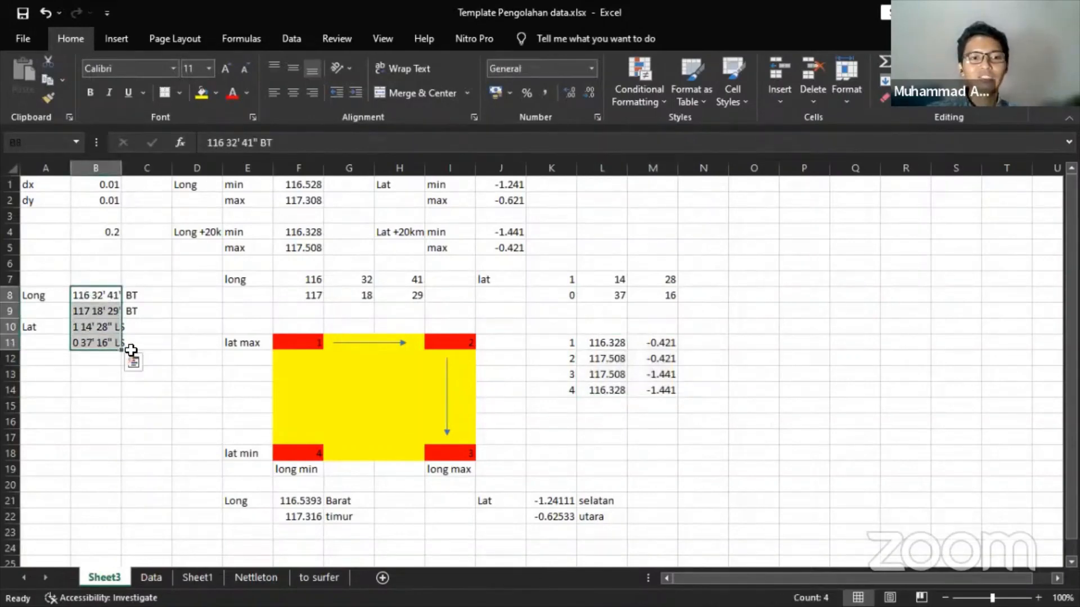
left_click_drag(99, 293, 99, 334)
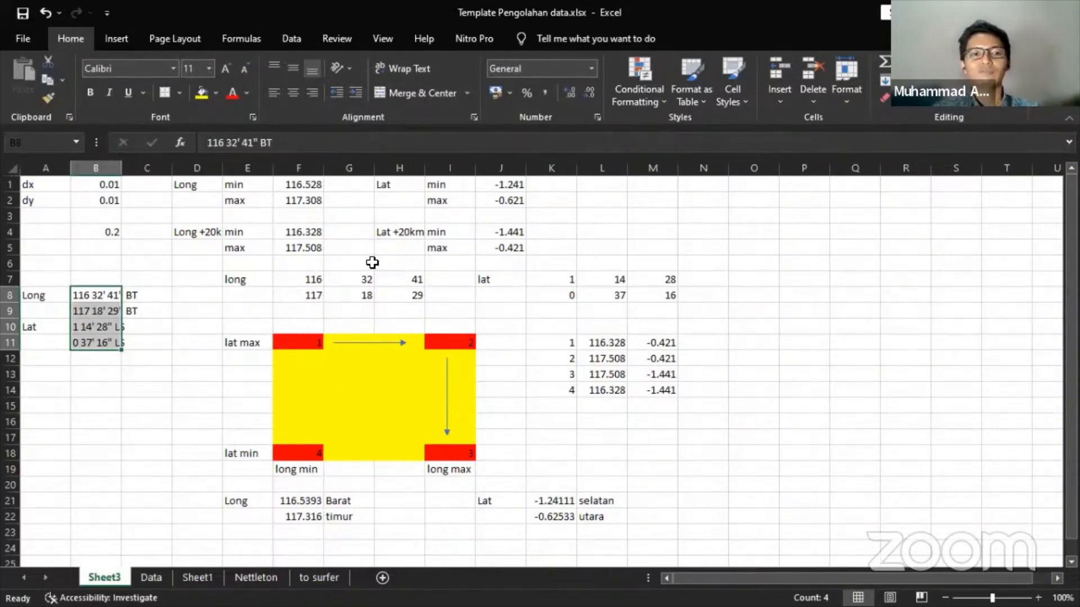
- Inspect the minimum and maximum longitude formulas in F4 and F5
left_click(288, 234)
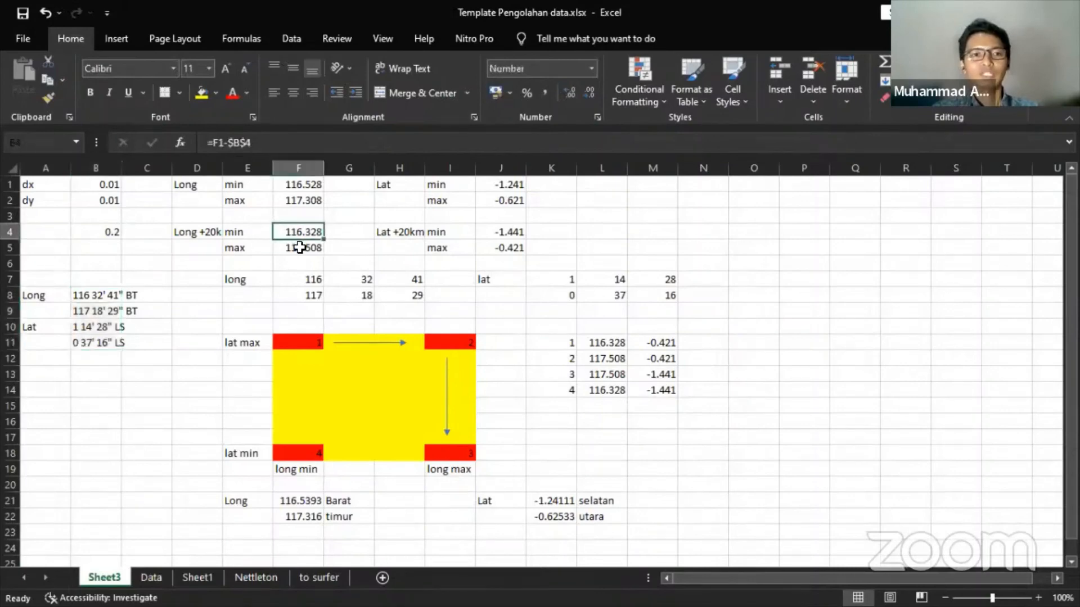
left_click(300, 249)
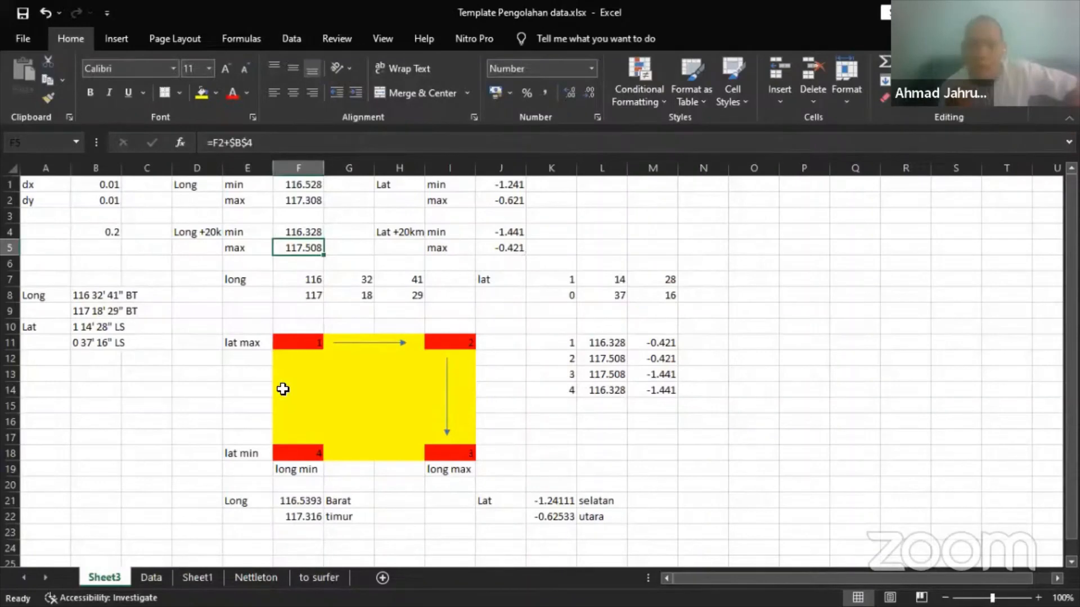
key("super")
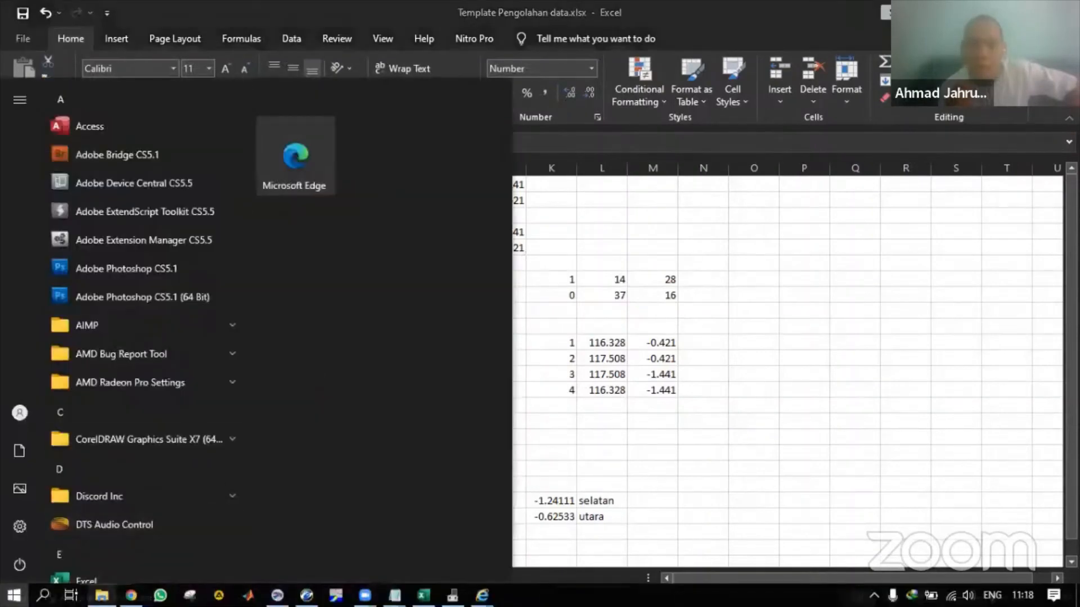
- Search 'google earth' from Chrome's address bar and open the Google Earth web app
left_click(131, 596)
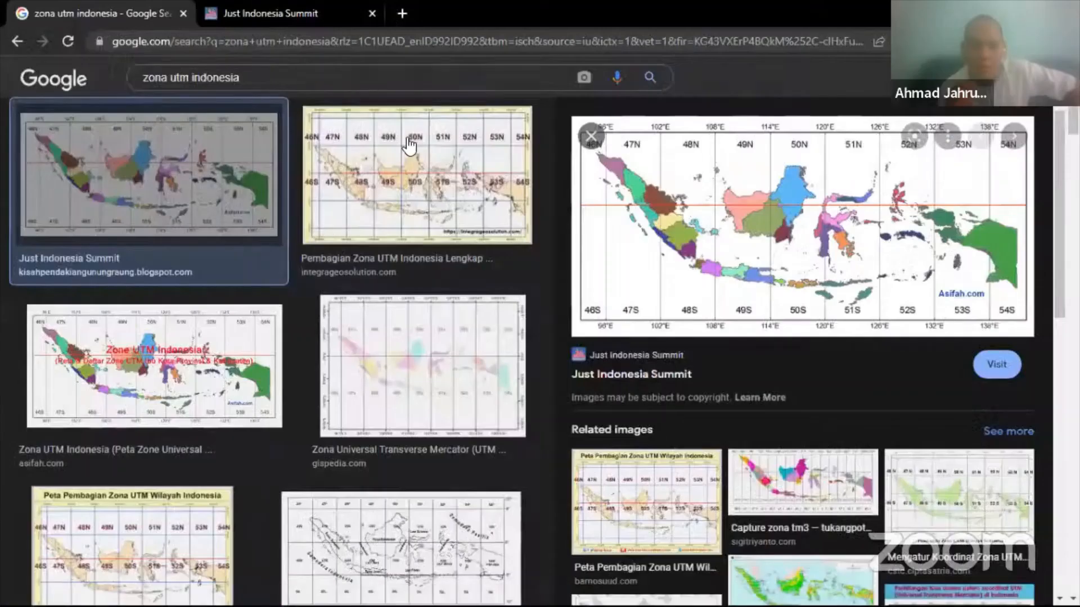
left_click(110, 44)
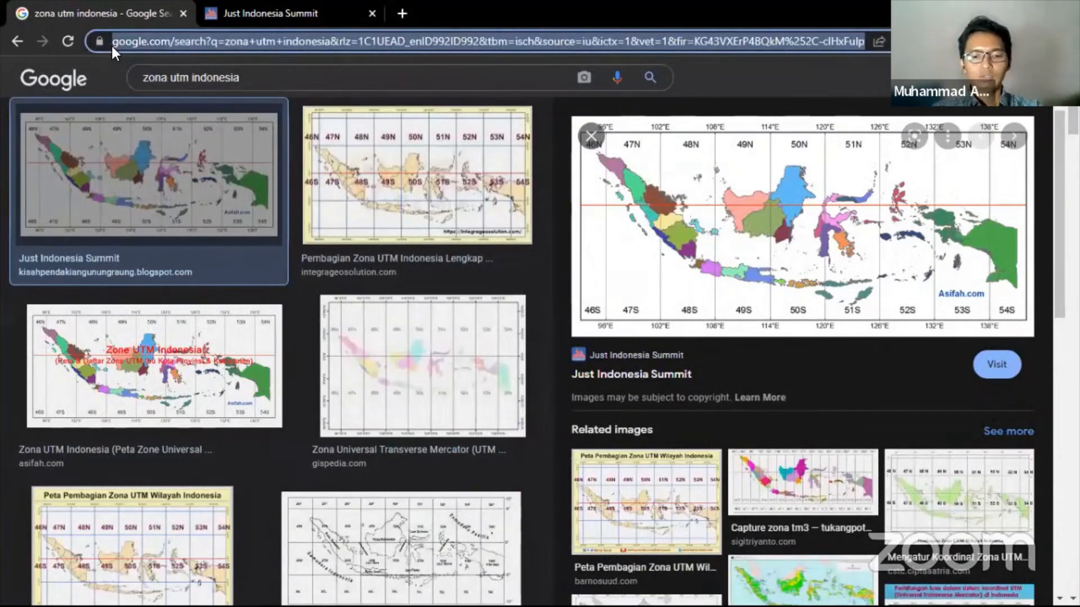
type("googl")
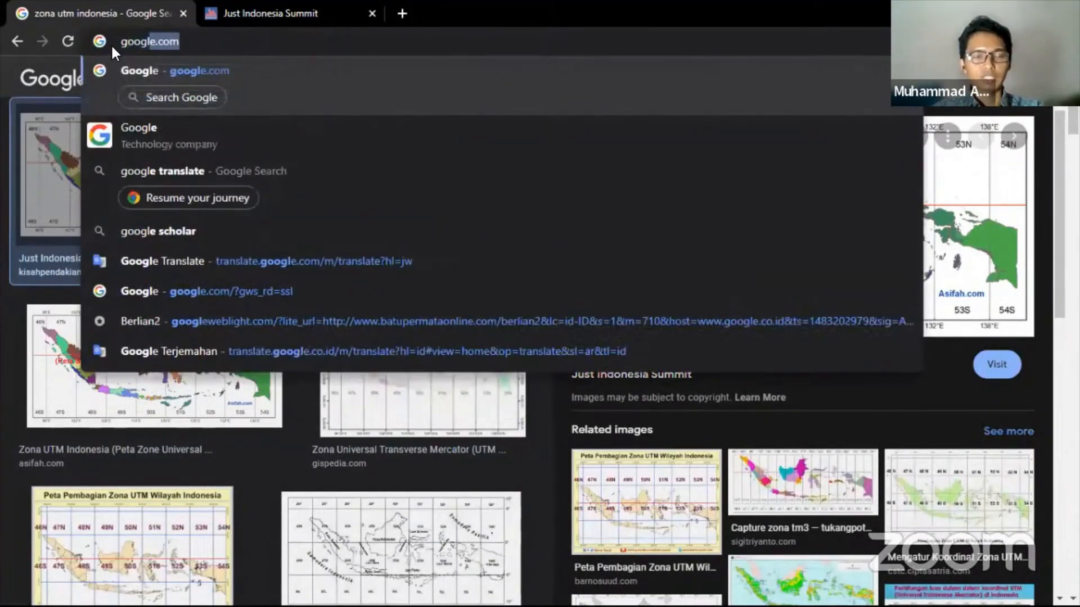
type("e earth")
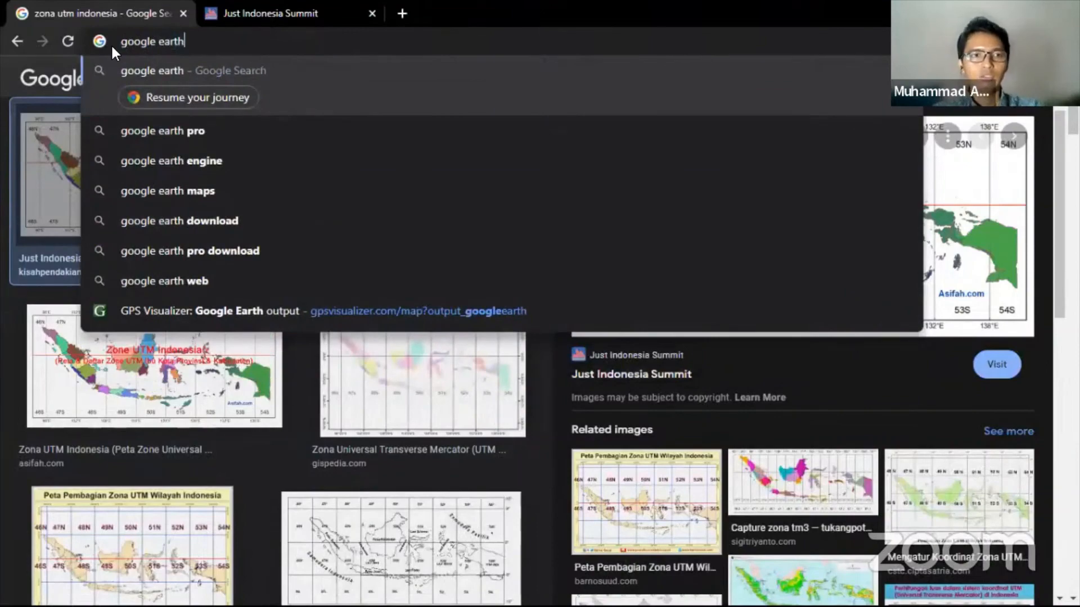
key("Return")
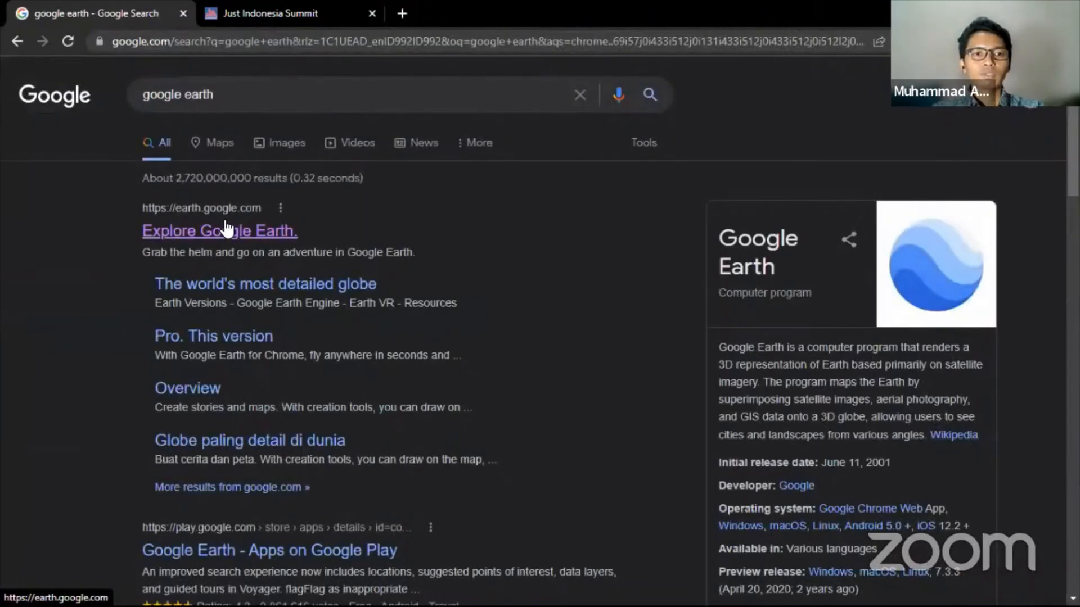
left_click(226, 230)
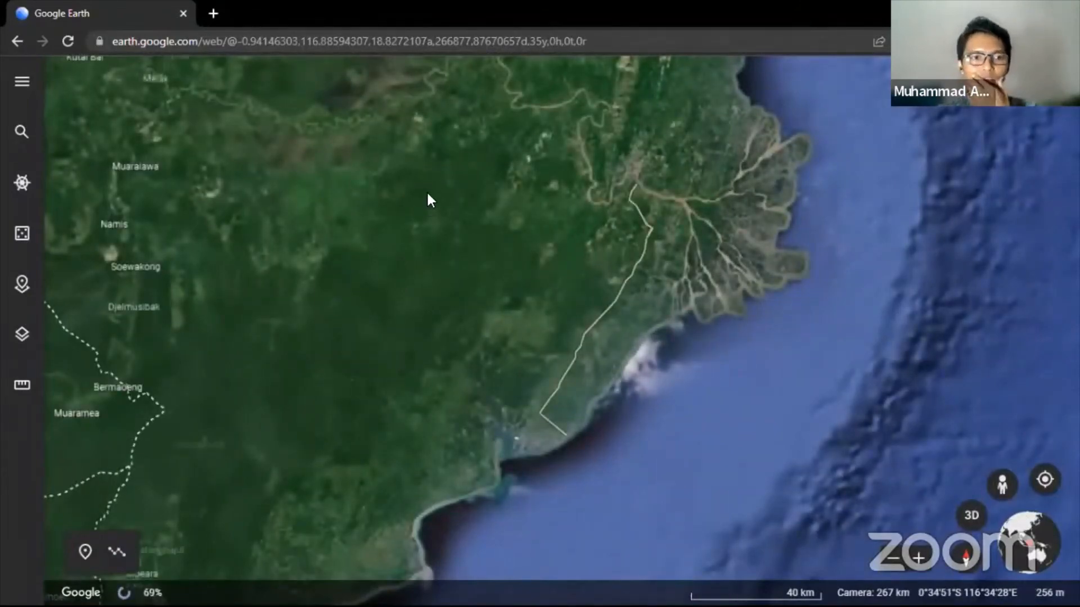
- Move the Google Earth view from Borneo to Central Java and zoom in on Mount Ungaran
scroll(426, 190, "down", 10)
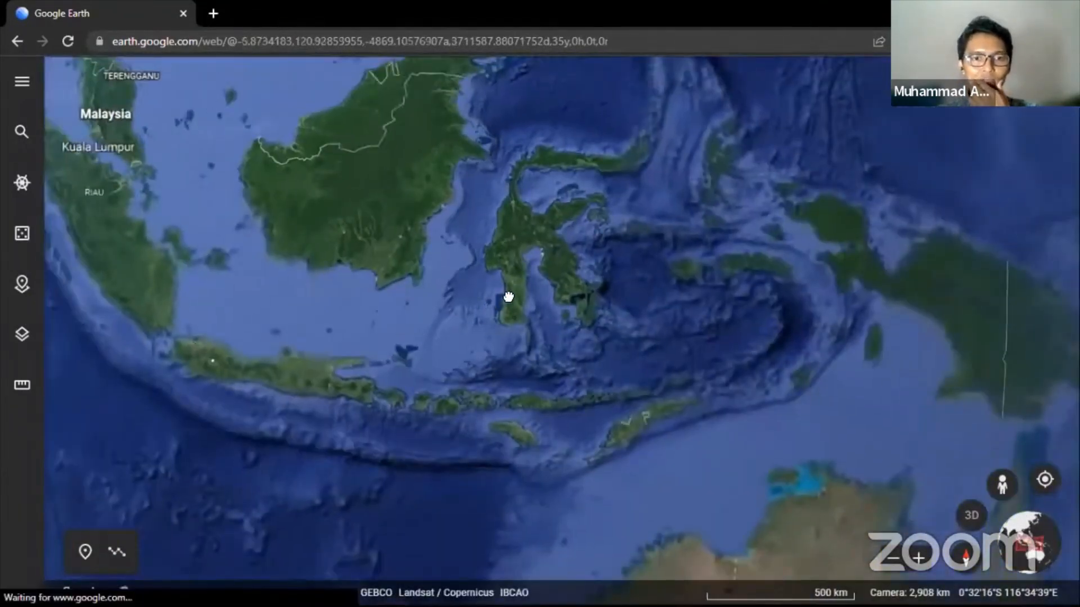
left_click_drag(507, 297, 573, 335)
scroll(450, 400, "up", 3)
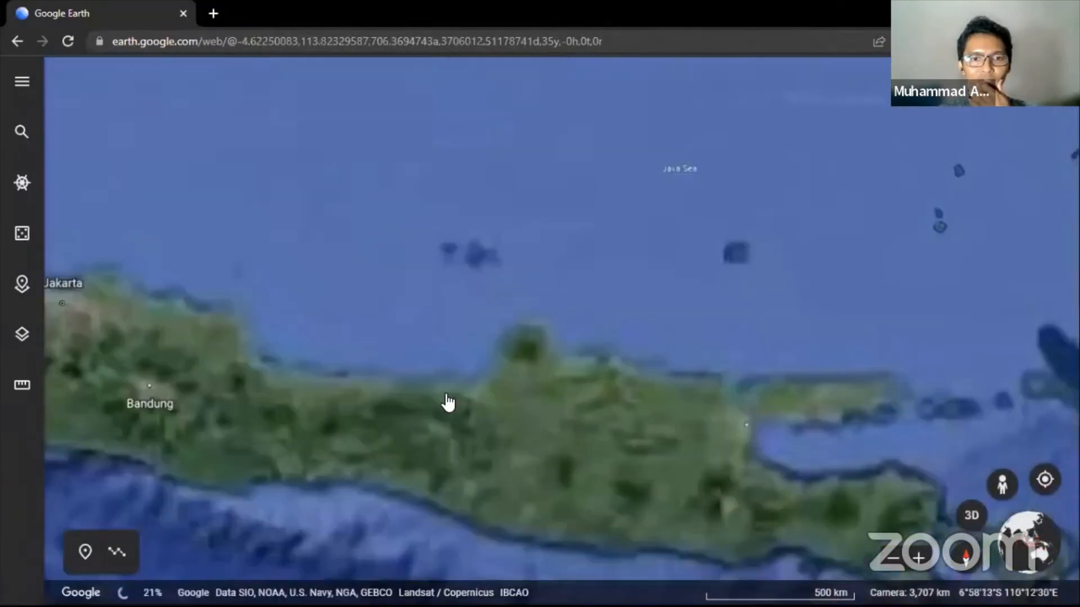
scroll(471, 427, "up", 3)
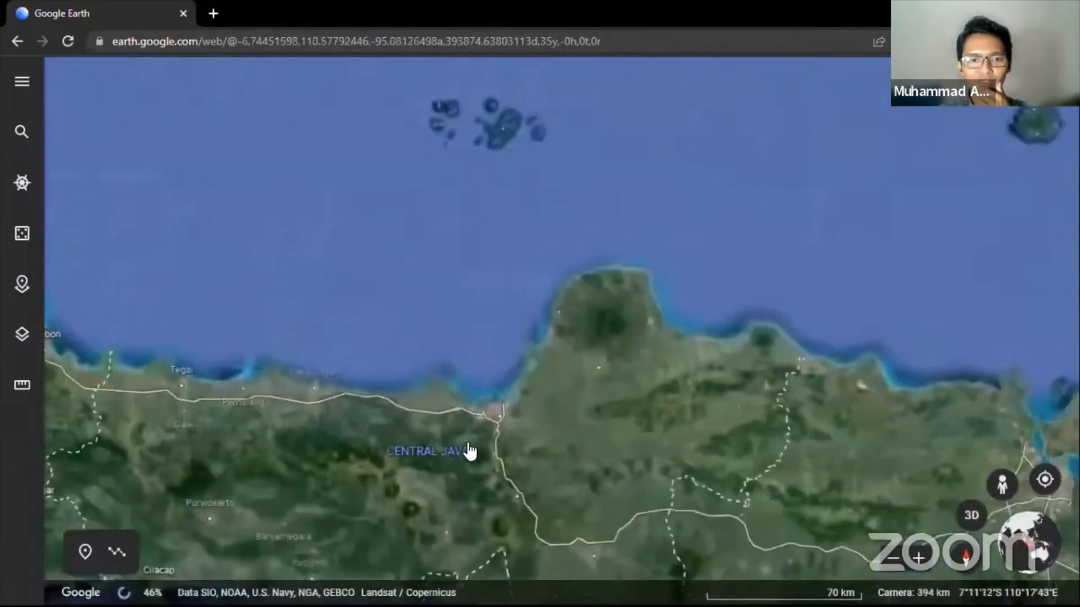
scroll(465, 450, "up", 1)
left_click(468, 450)
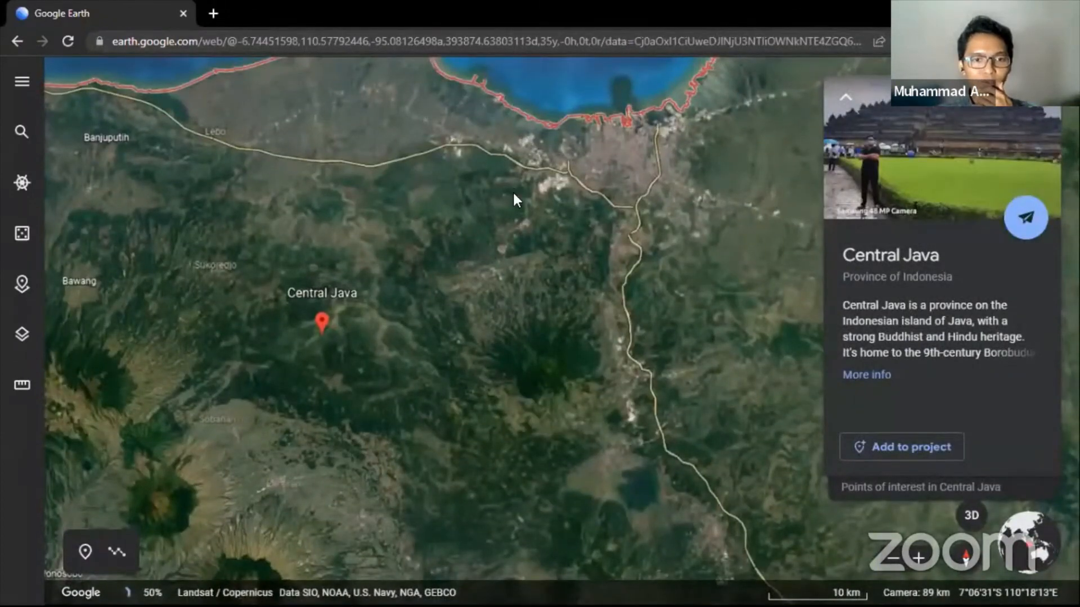
left_click_drag(514, 194, 382, 248)
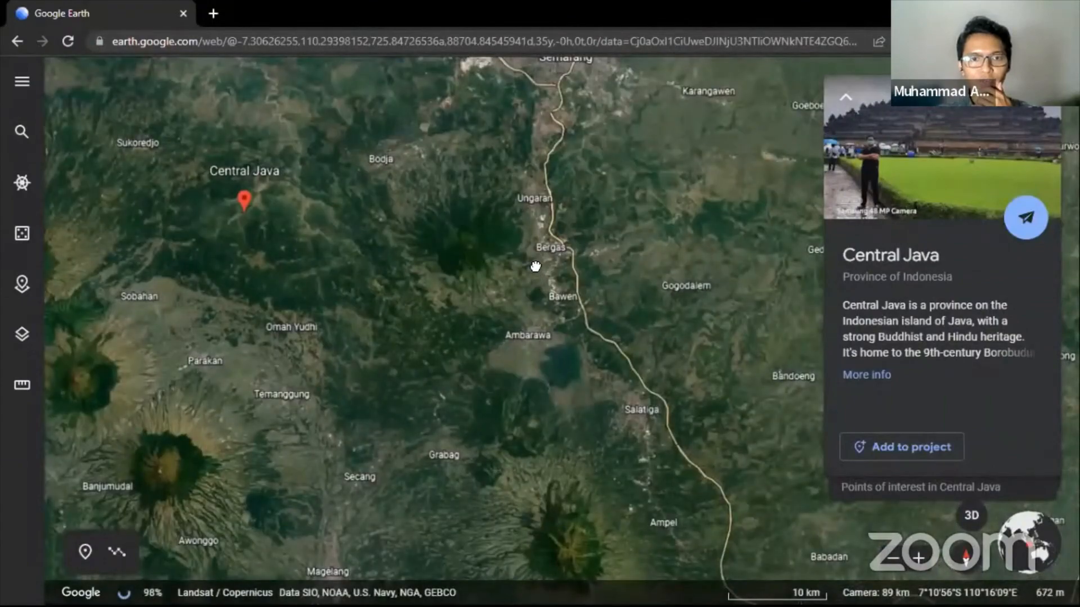
scroll(513, 306, "up", 5)
scroll(513, 308, "up", 3)
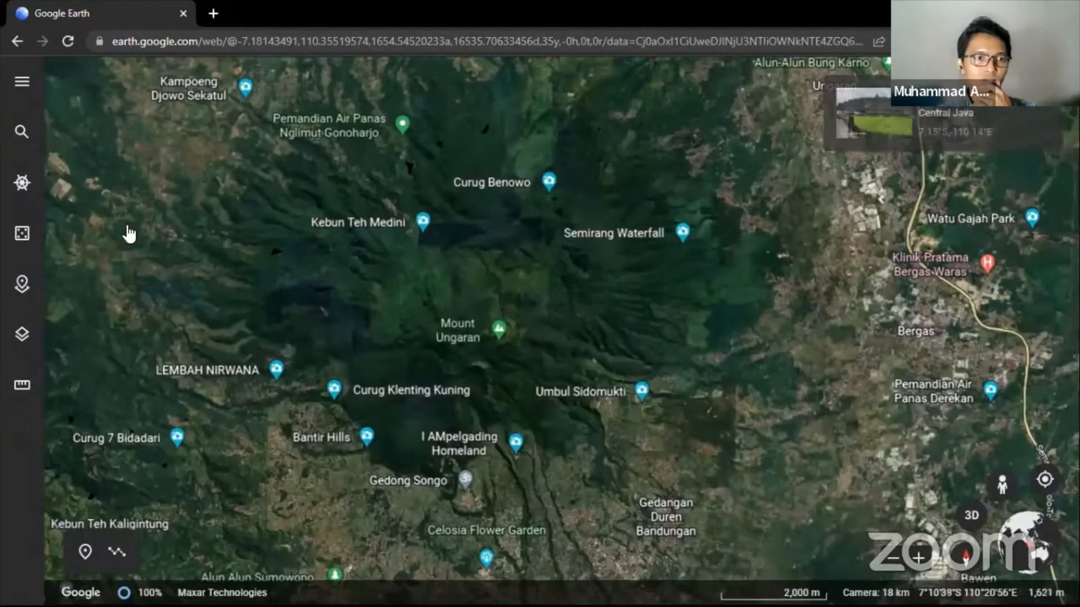
- Create a new KML file project in Google Earth, allowing the site to store files
left_click(22, 284)
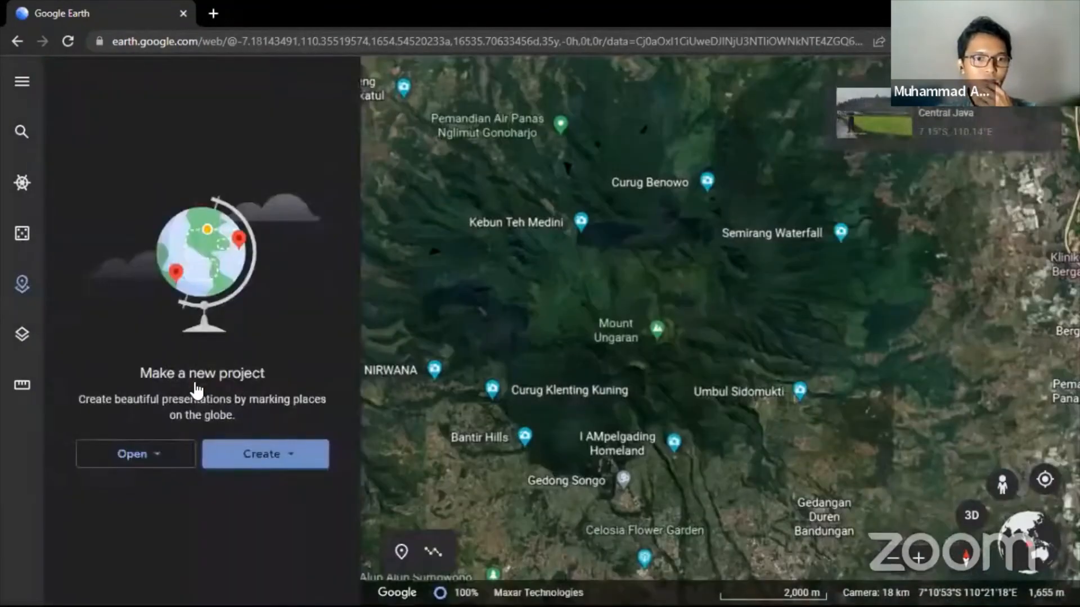
left_click(256, 456)
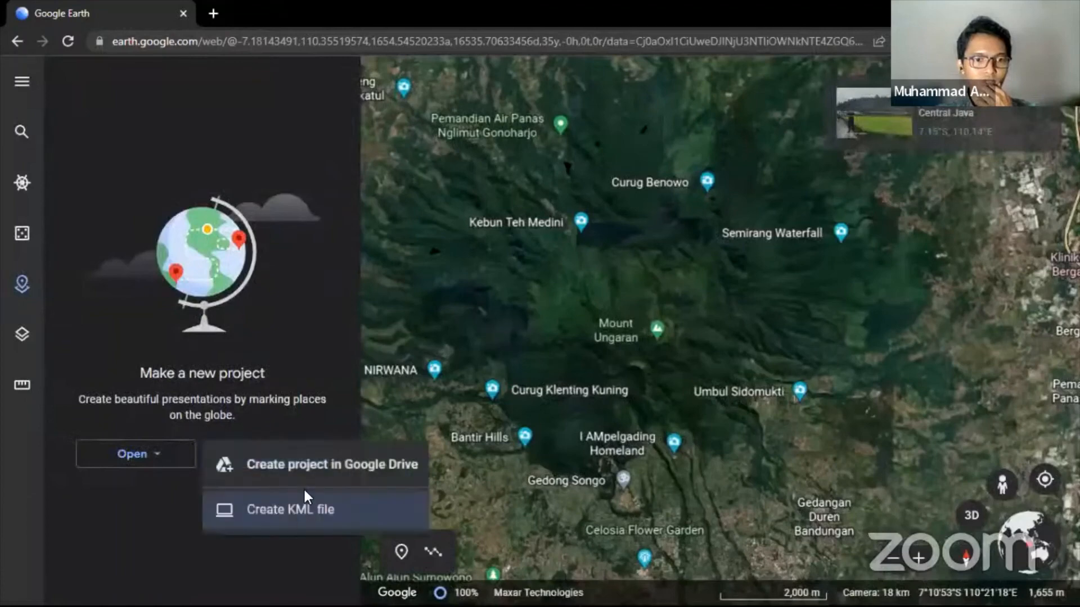
left_click(323, 495)
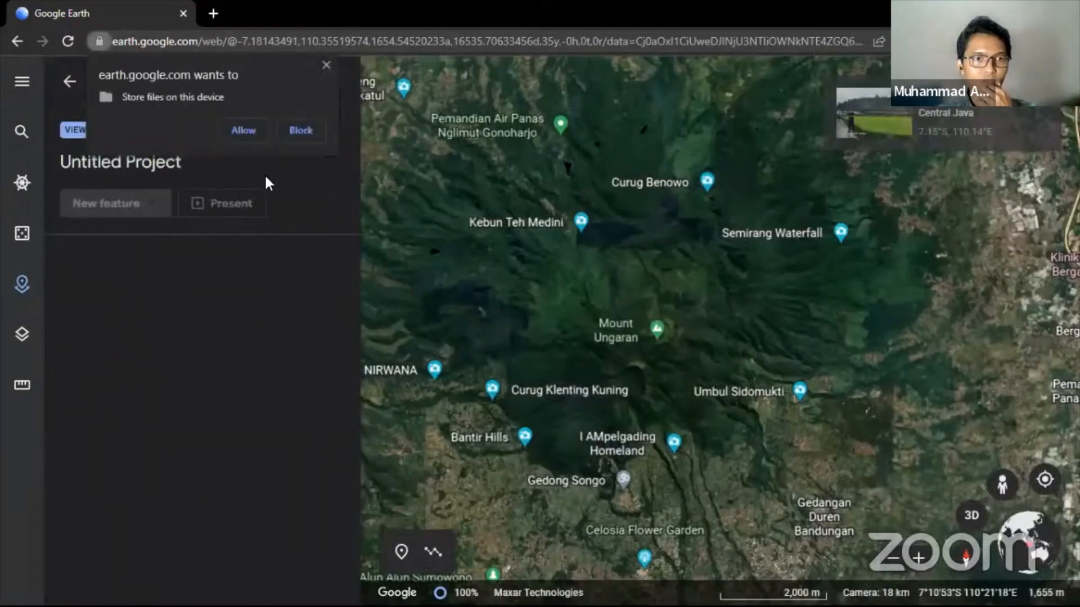
left_click(248, 131)
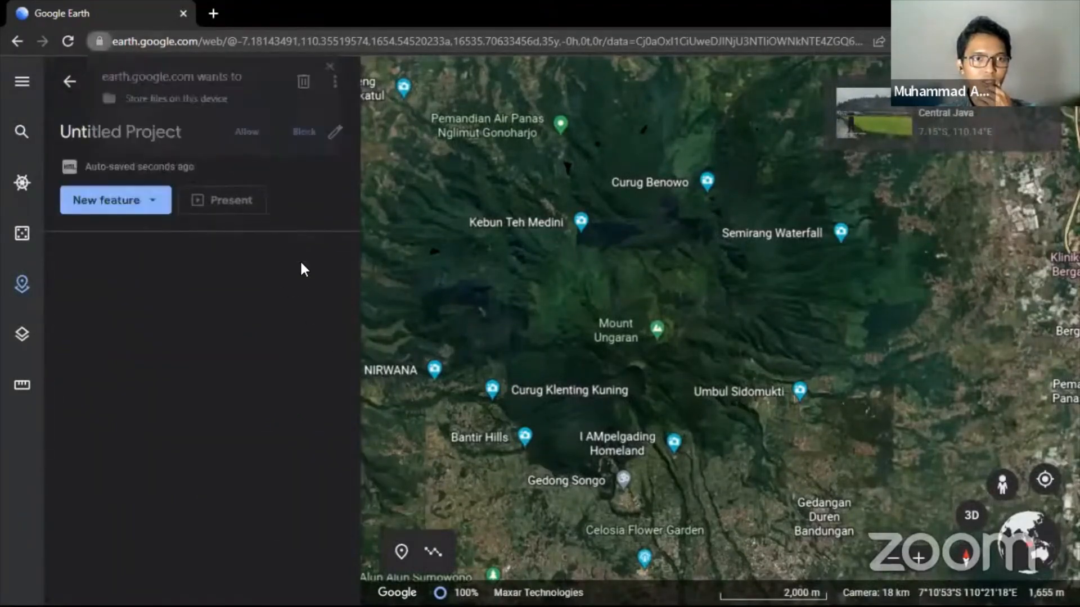
- Add a placemark near Mount Ungaran and check its latitude -7.1814349 and longitude 110.355195
left_click(146, 209)
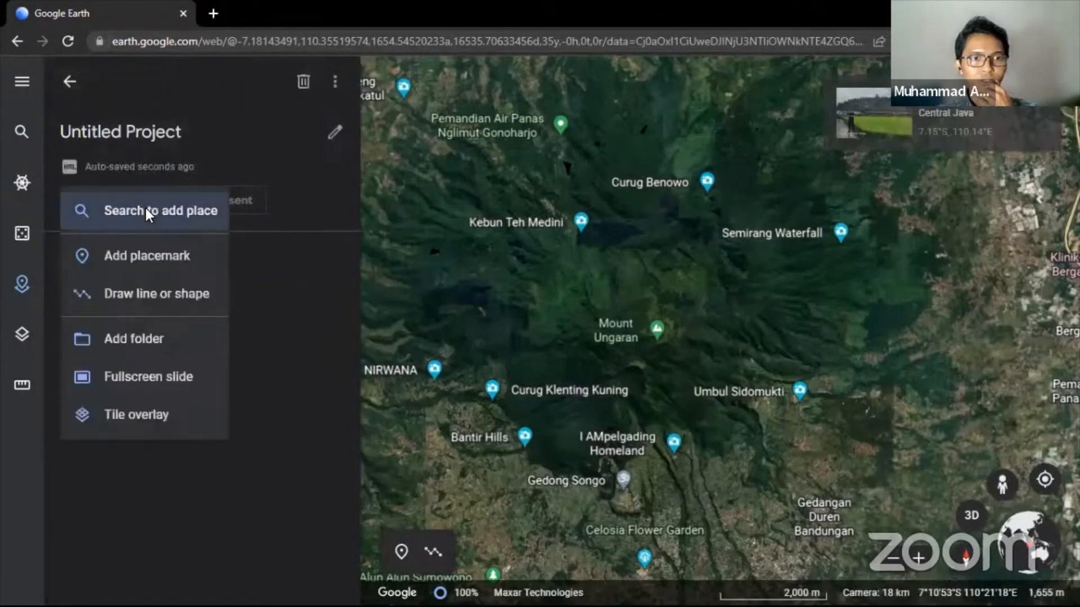
left_click(151, 251)
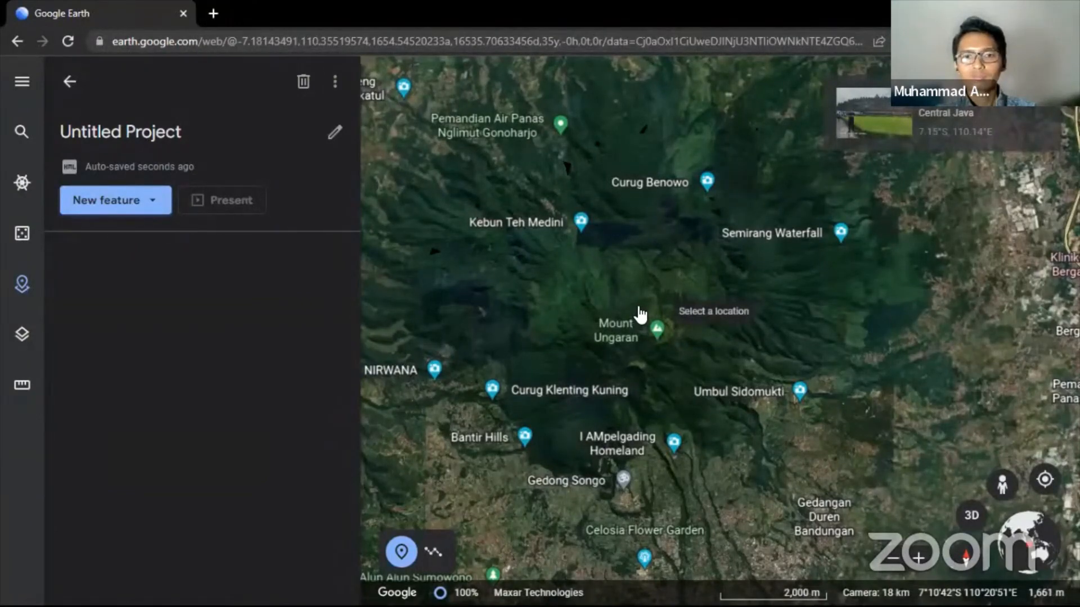
left_click(653, 308)
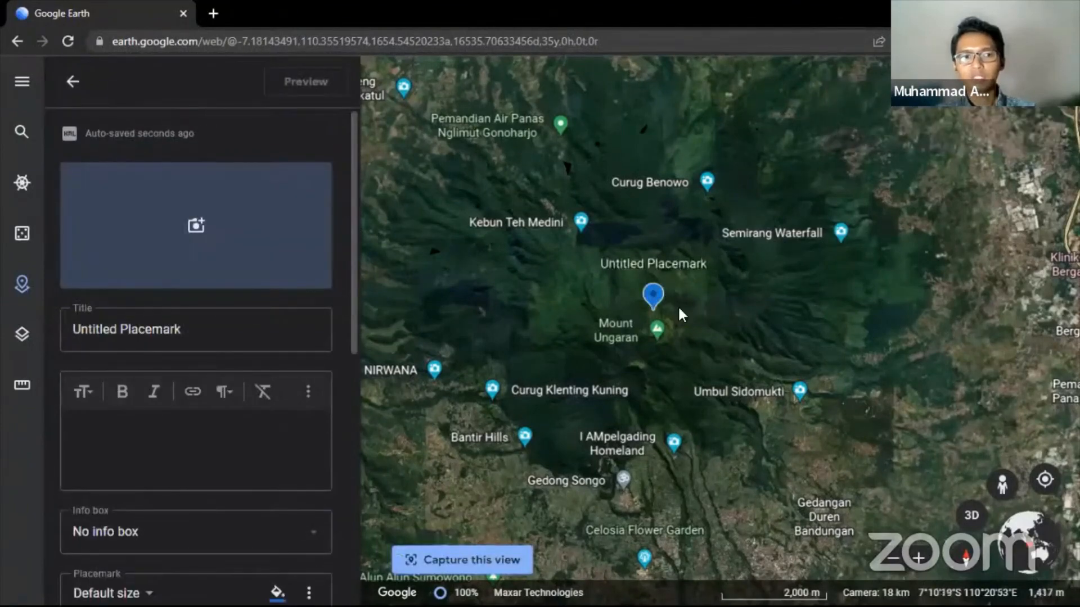
scroll(279, 299, "down", 6)
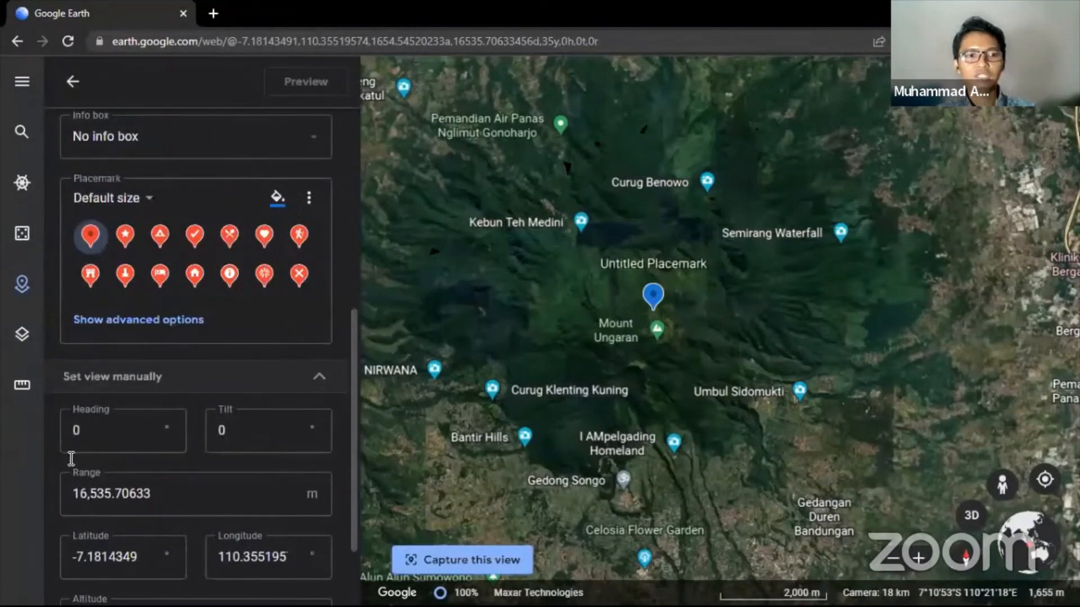
scroll(71, 458, "down", 2)
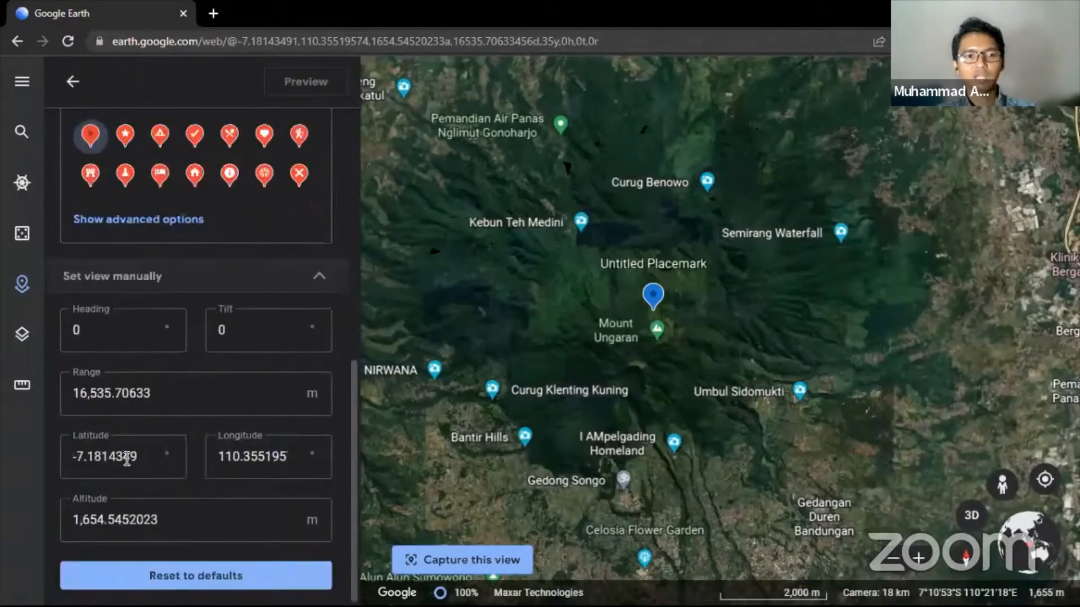
left_click(153, 456)
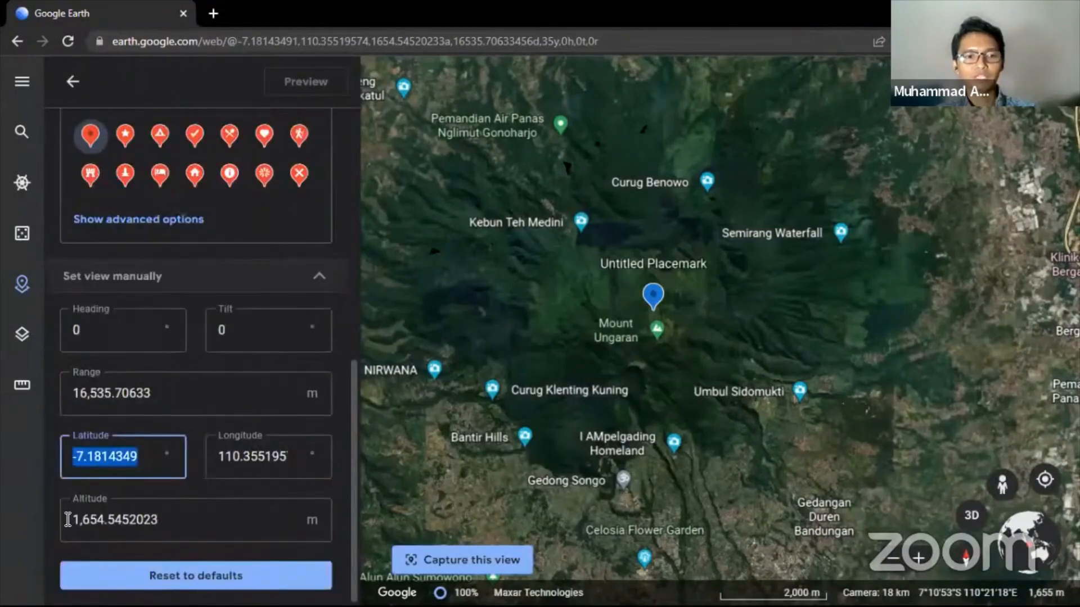
key("Tab")
key("Tab")
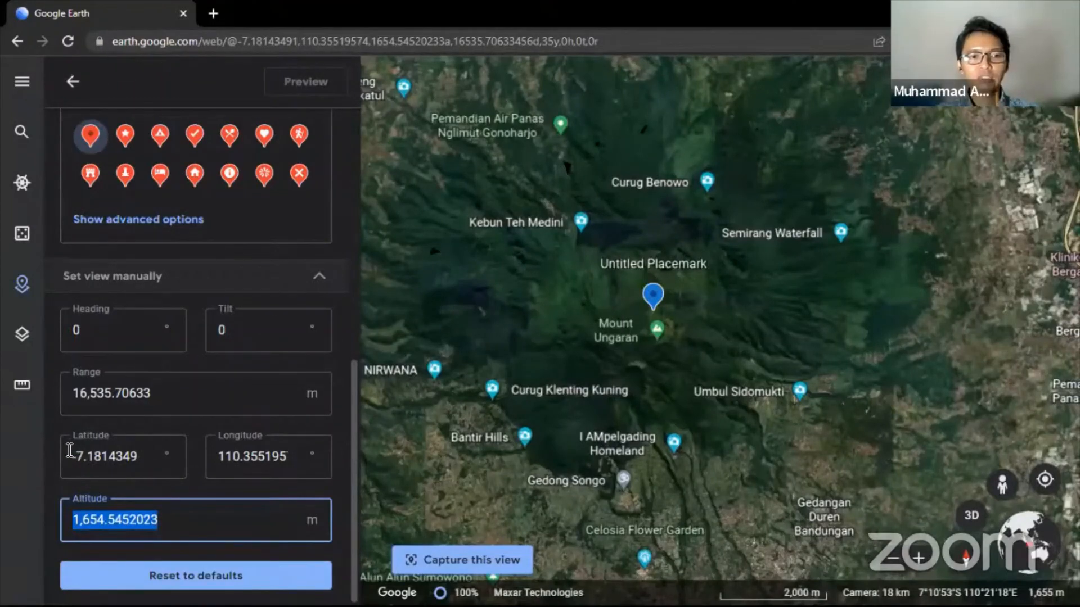
left_click_drag(70, 454, 135, 456)
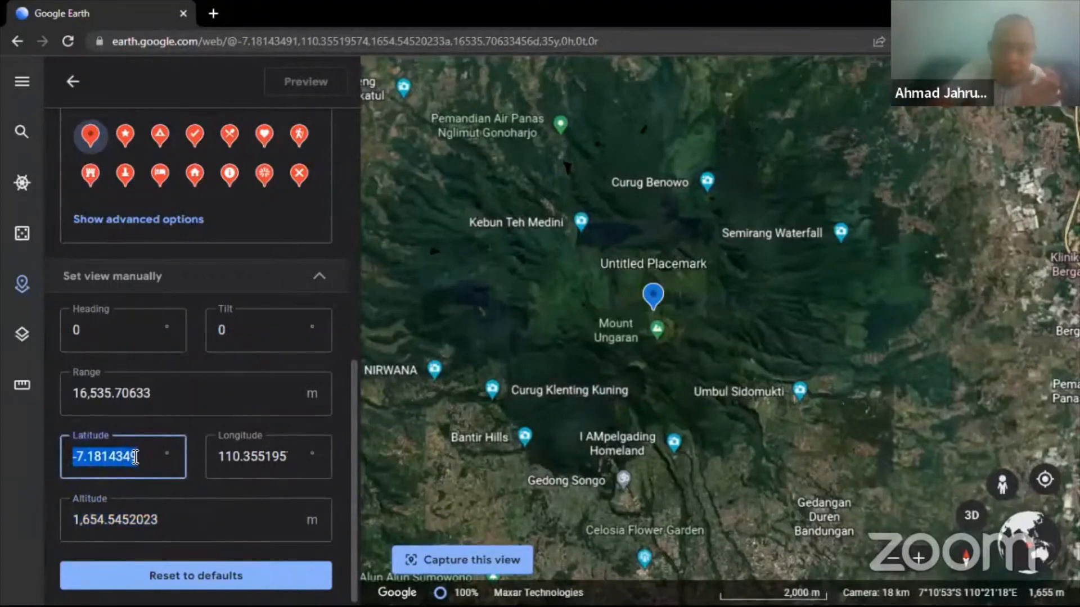